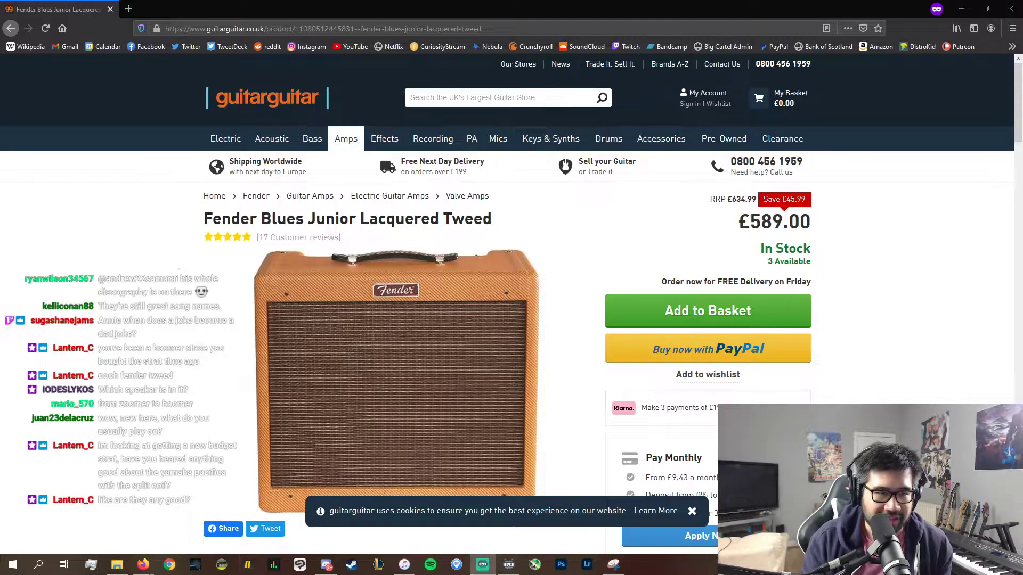
# - Look through the Fender Blues Junior Lacquered Tweed product page, including its description and features
pyautogui.scroll(-10, 394, 337)
pyautogui.scroll(-8, 393, 272)
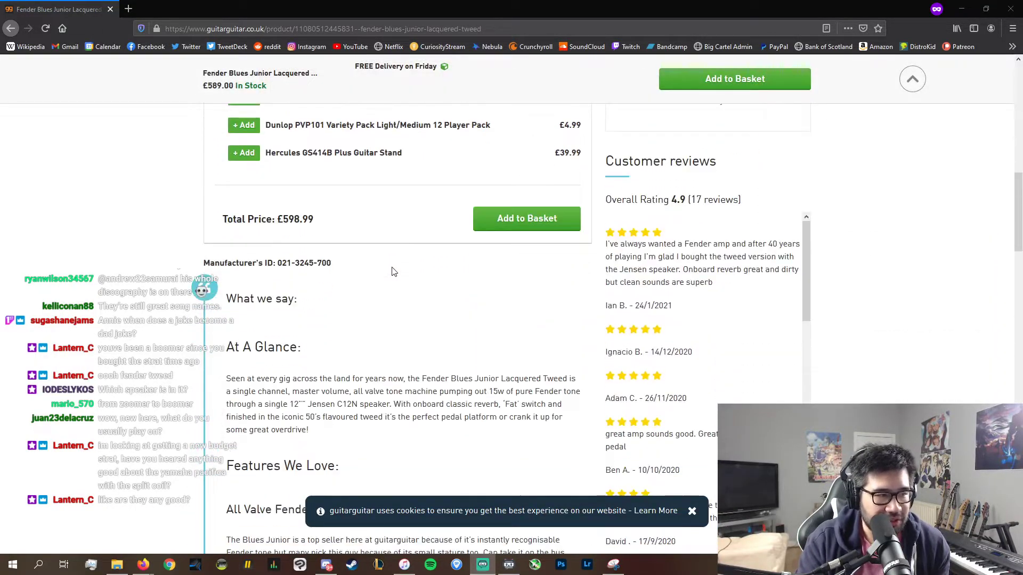
pyautogui.scroll(18, 406, 260)
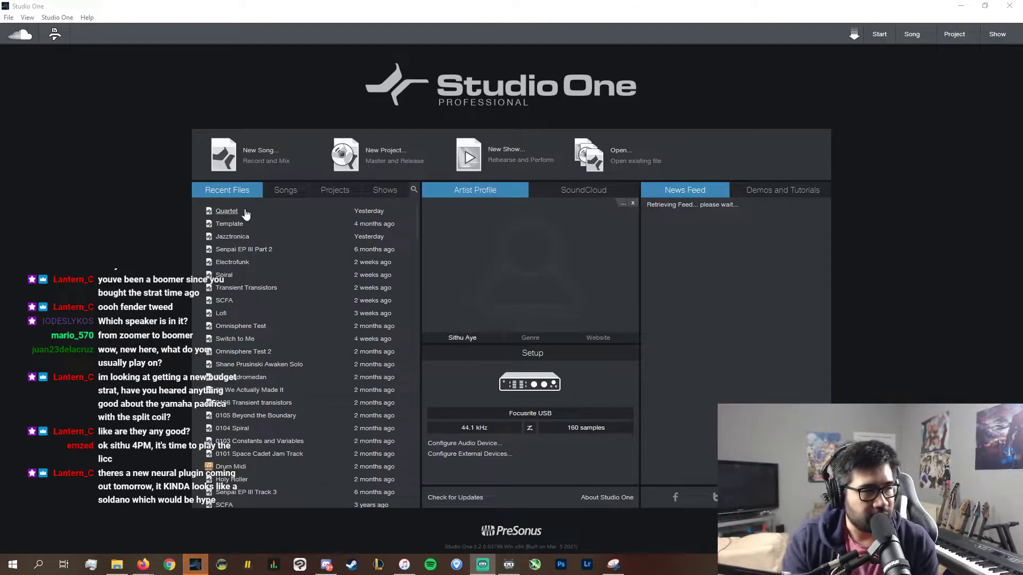
pyautogui.click(235, 224)
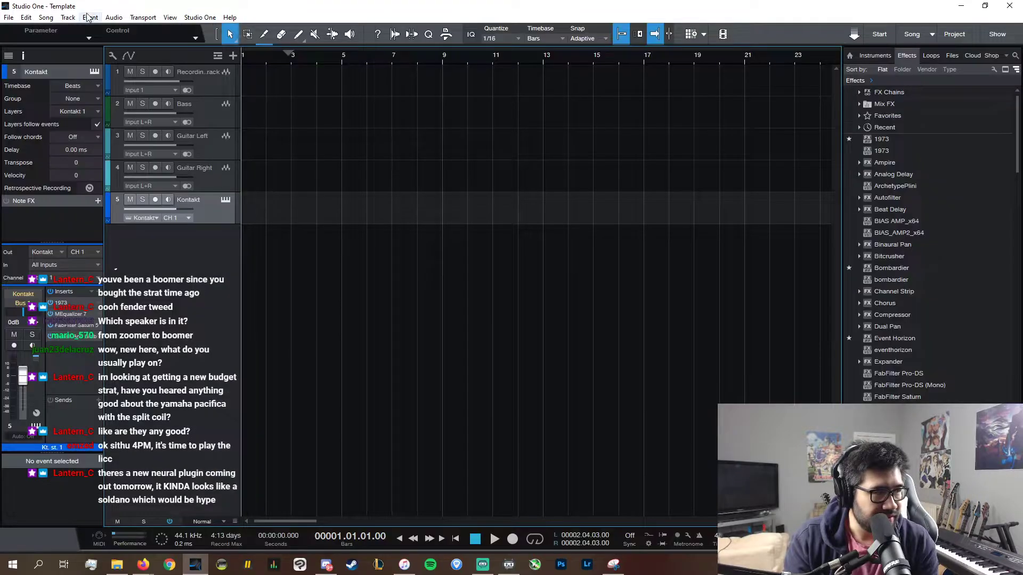
pyautogui.click(8, 17)
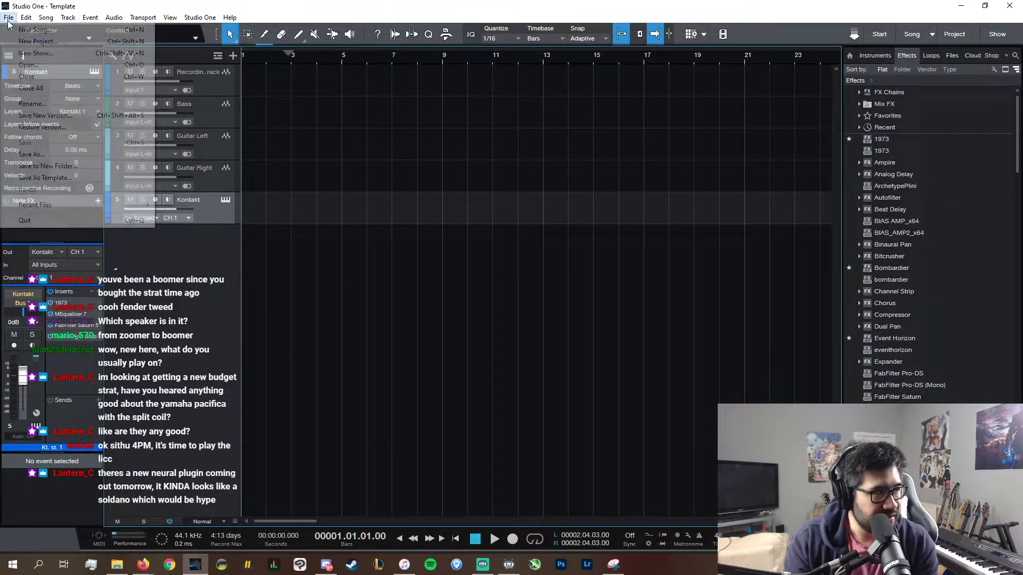
pyautogui.click(43, 80)
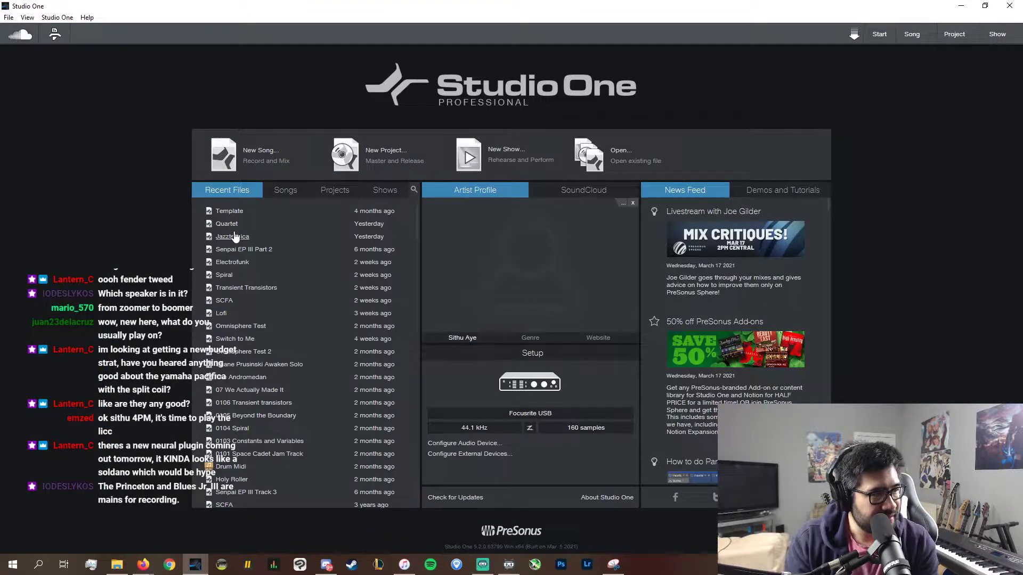
# - Open the Jazztronica song and start the VoxengoRecorder plug-in on the main output's post inserts
pyautogui.click(232, 236)
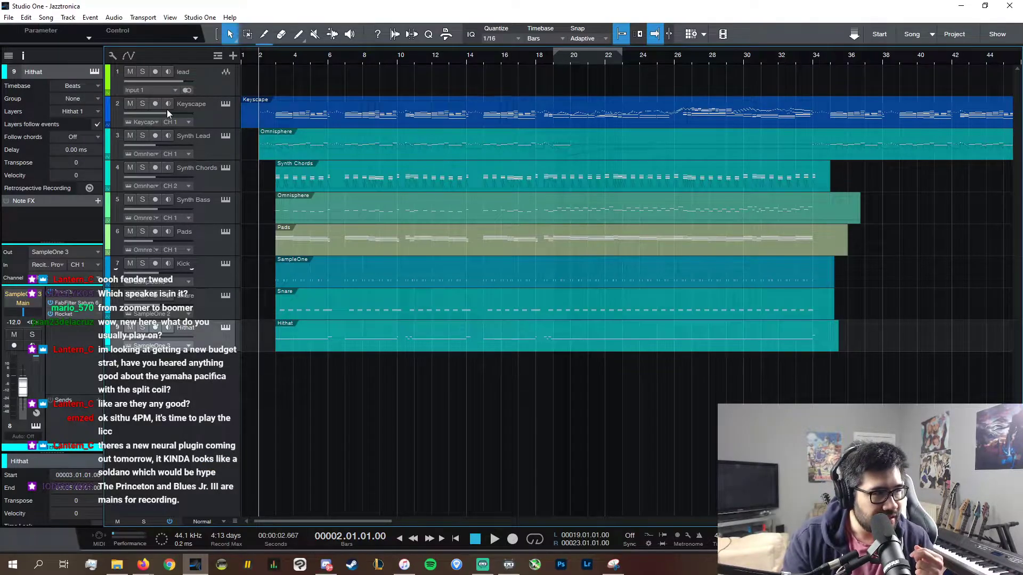
pyautogui.press('F3')
pyautogui.click(993, 275)
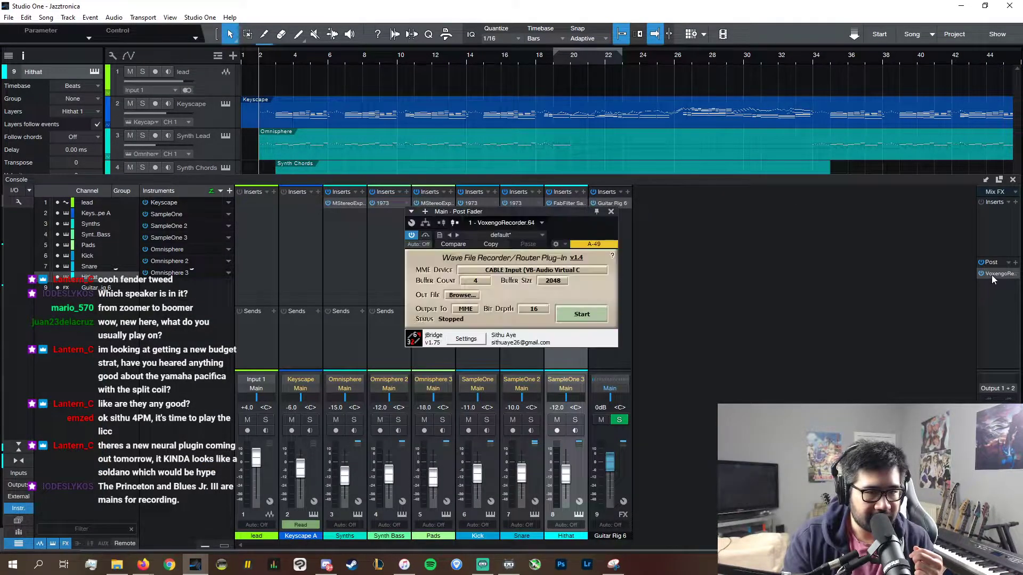
pyautogui.click(581, 314)
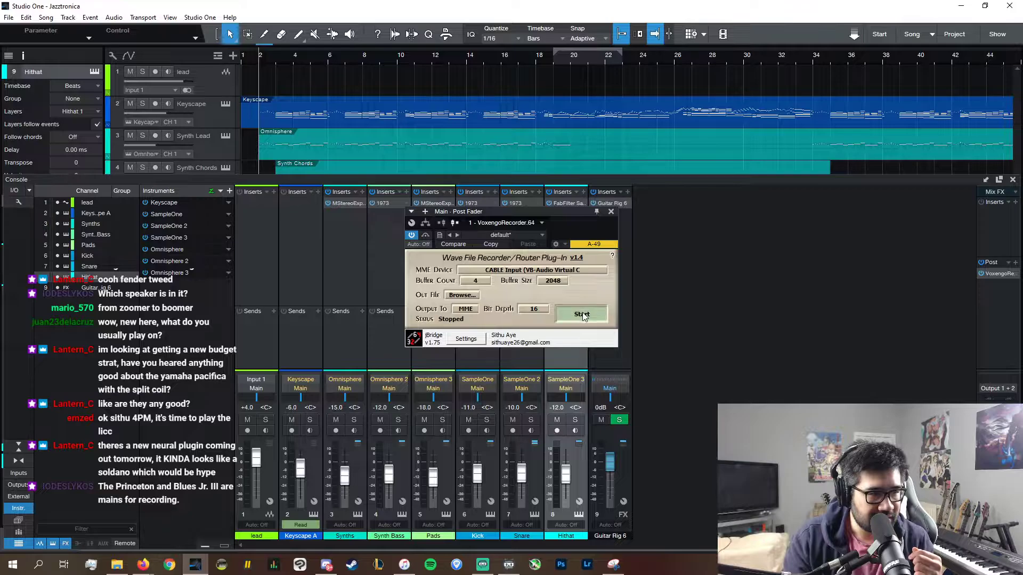
pyautogui.click(612, 211)
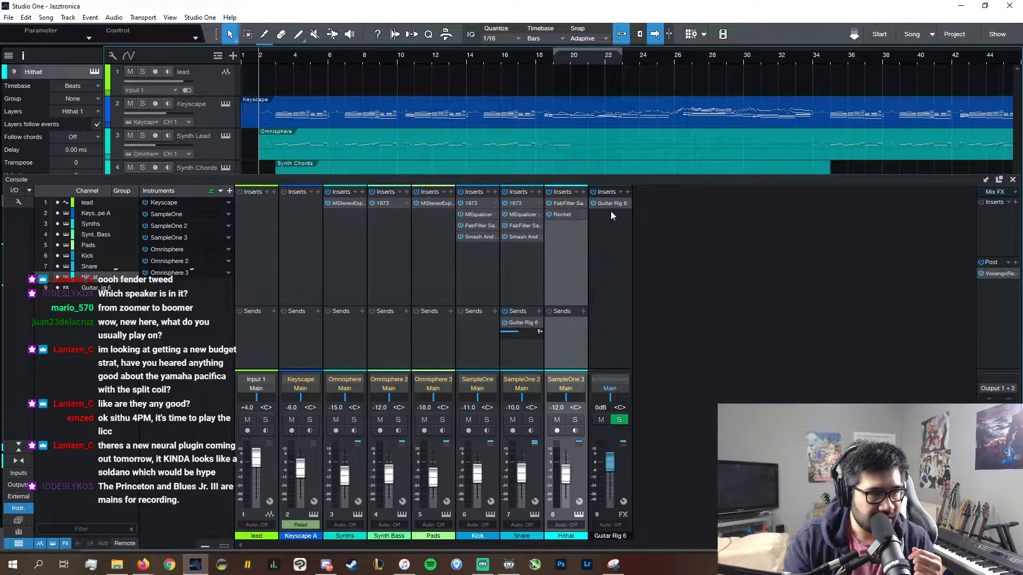
pyautogui.click(1013, 180)
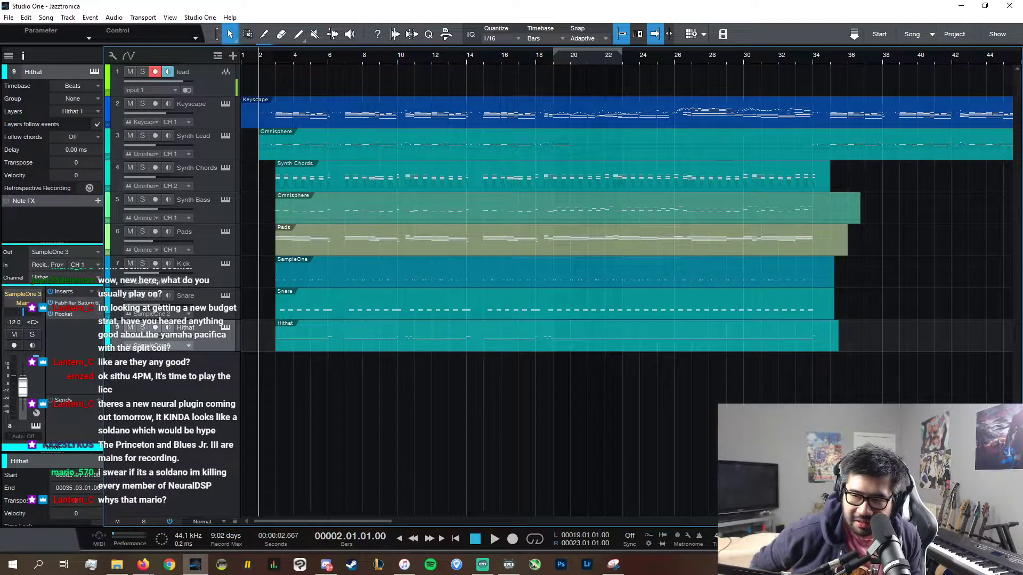
pyautogui.press('F3')
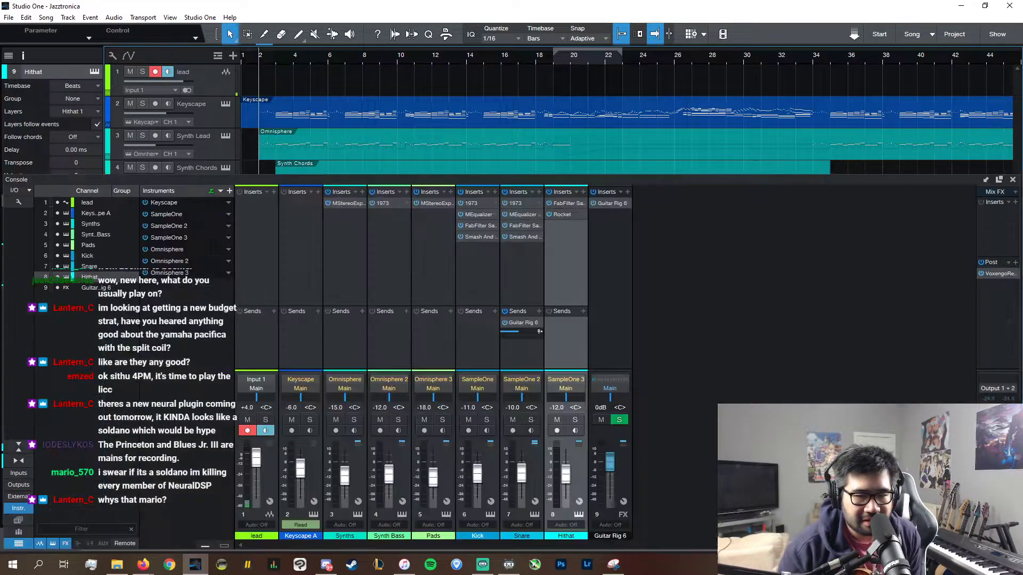
pyautogui.click(1013, 180)
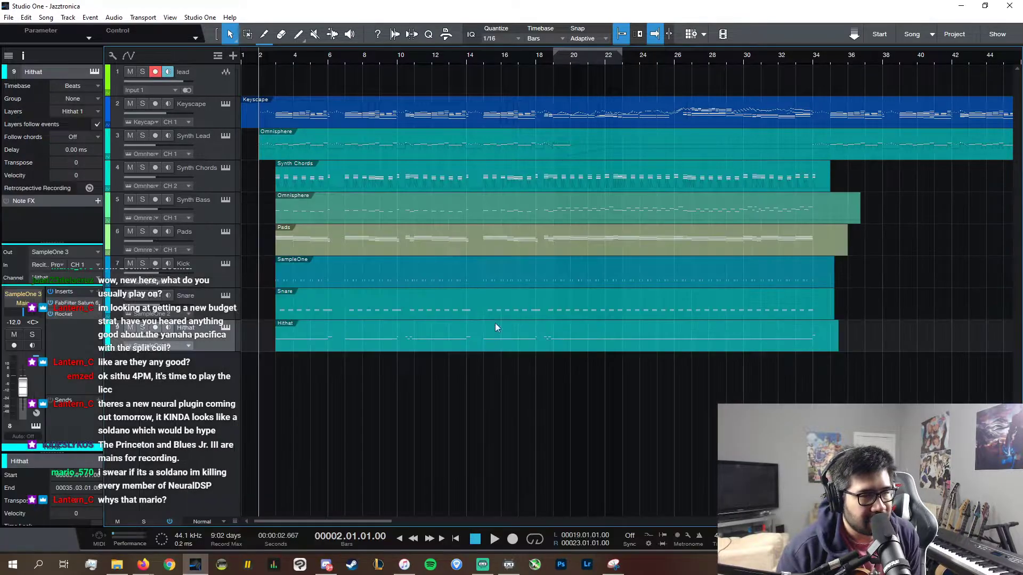
# - Set Dropout Protection to Minimum in the Performance Monitor
pyautogui.click(141, 546)
pyautogui.click(552, 278)
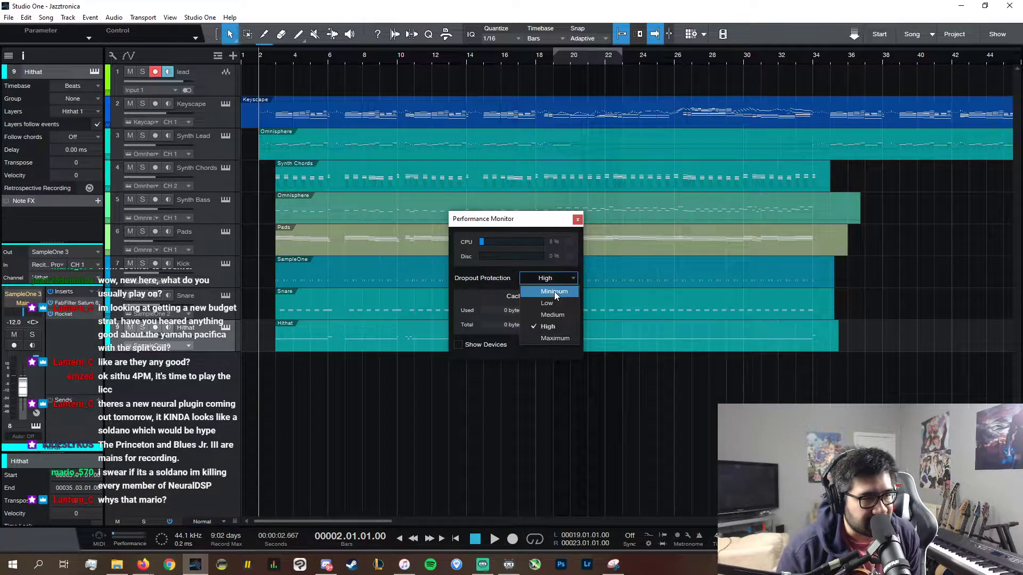
pyautogui.click(554, 292)
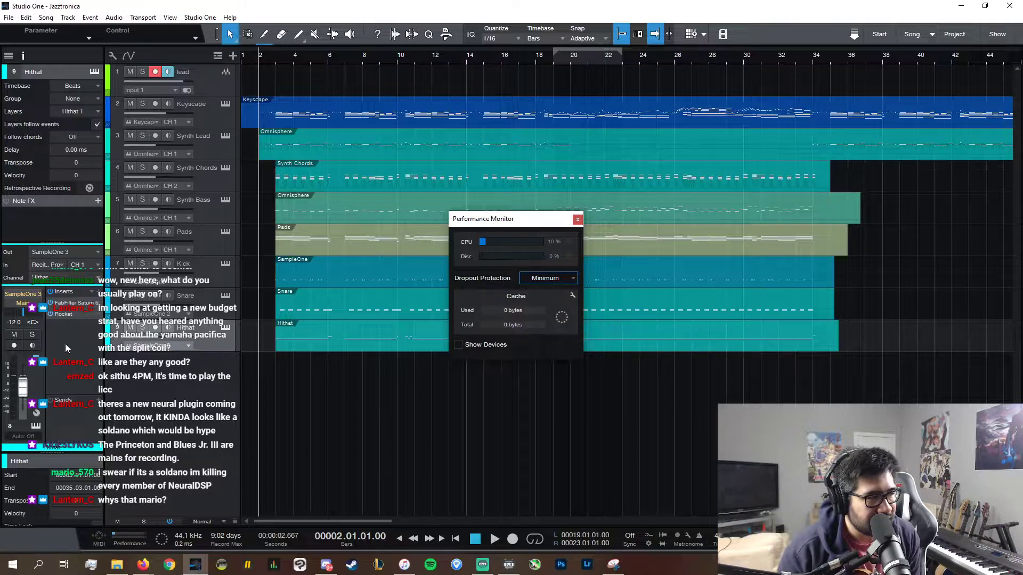
# - Close the Performance Monitor and set the lead track's volume to +2.0 dB
pyautogui.click(215, 88)
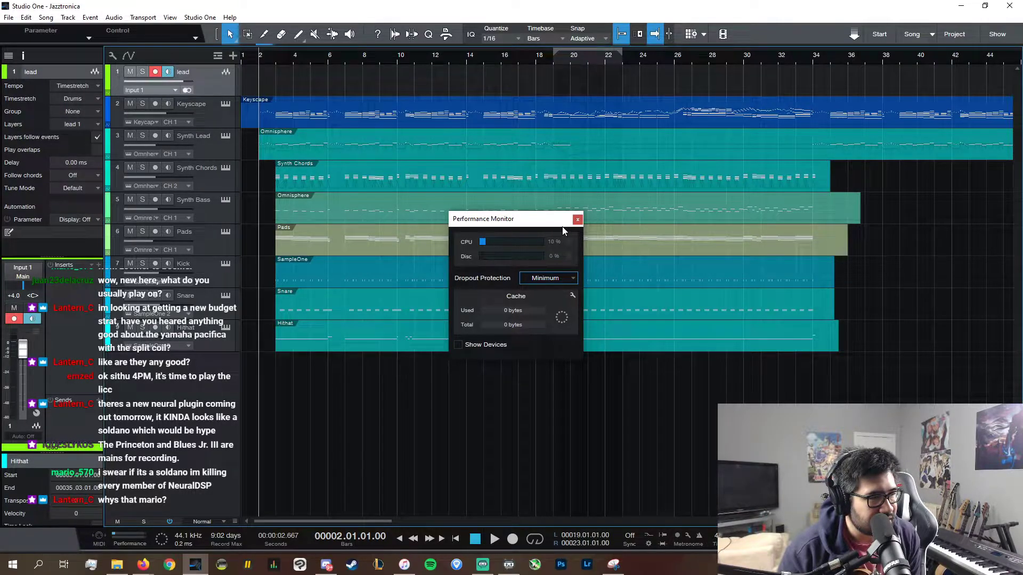
pyautogui.click(577, 219)
pyautogui.write('2')
pyautogui.press('Return')
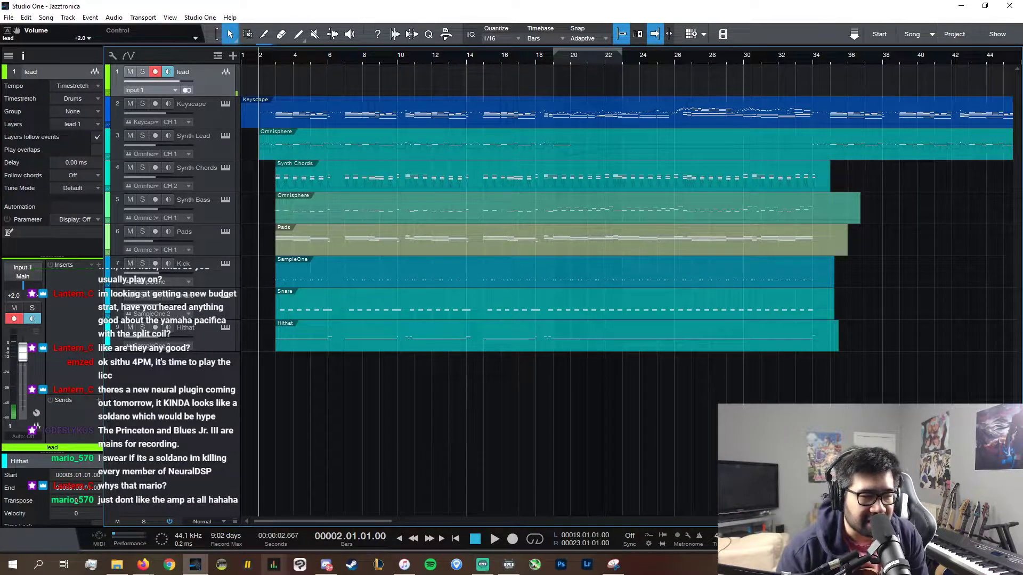
# - Switch to Focusrite Control and check the custom mix routed to Line Outputs 3-4
pyautogui.click(274, 564)
pyautogui.click(349, 237)
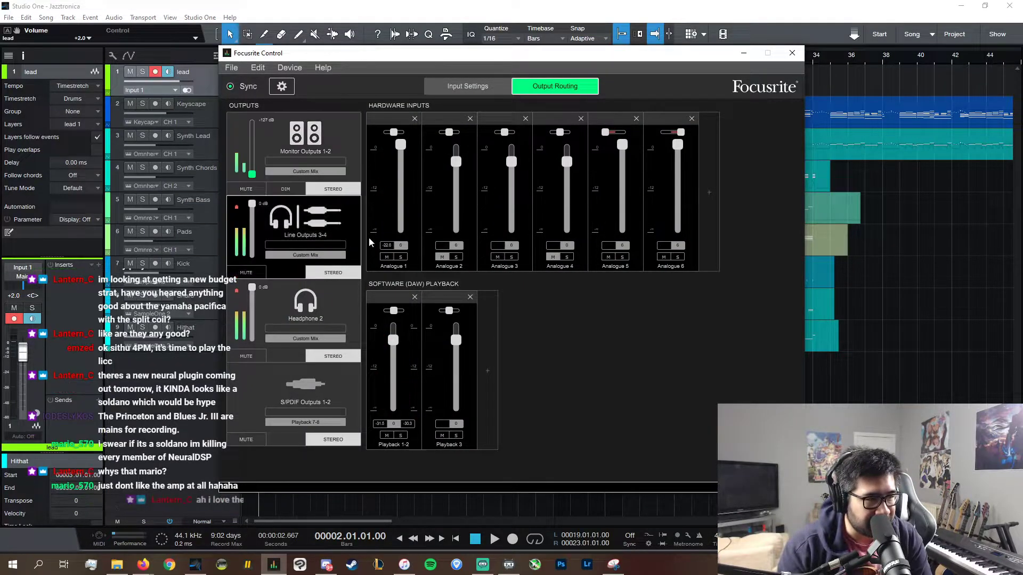
pyautogui.click(744, 54)
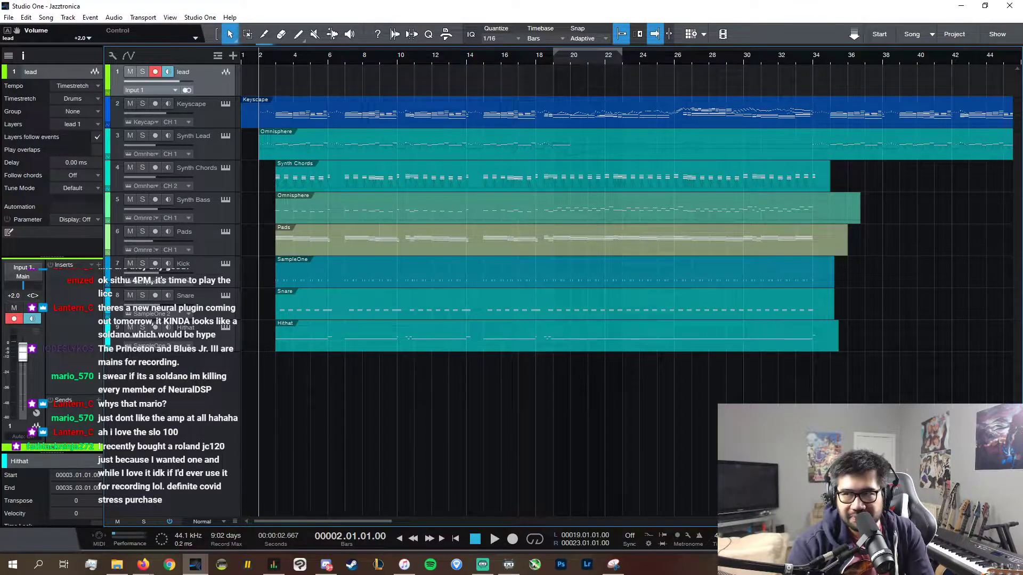
pyautogui.hotkey('alt', 'Tab')
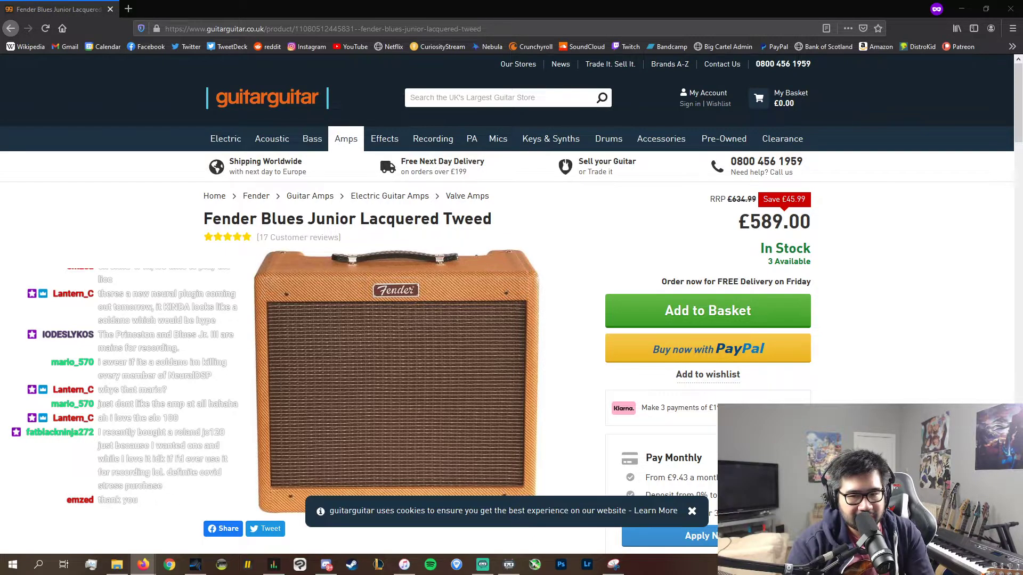
pyautogui.hotkey('alt', 'Tab')
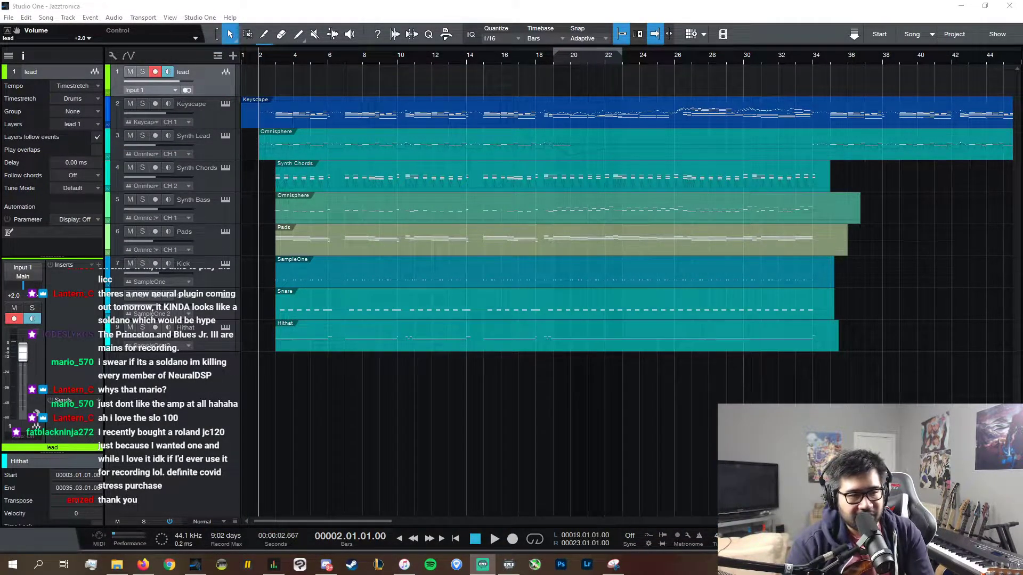
# - Open Axe-Edit and view the Amp 1 block's basic parameters in the Clean Lead preset
pyautogui.click(248, 564)
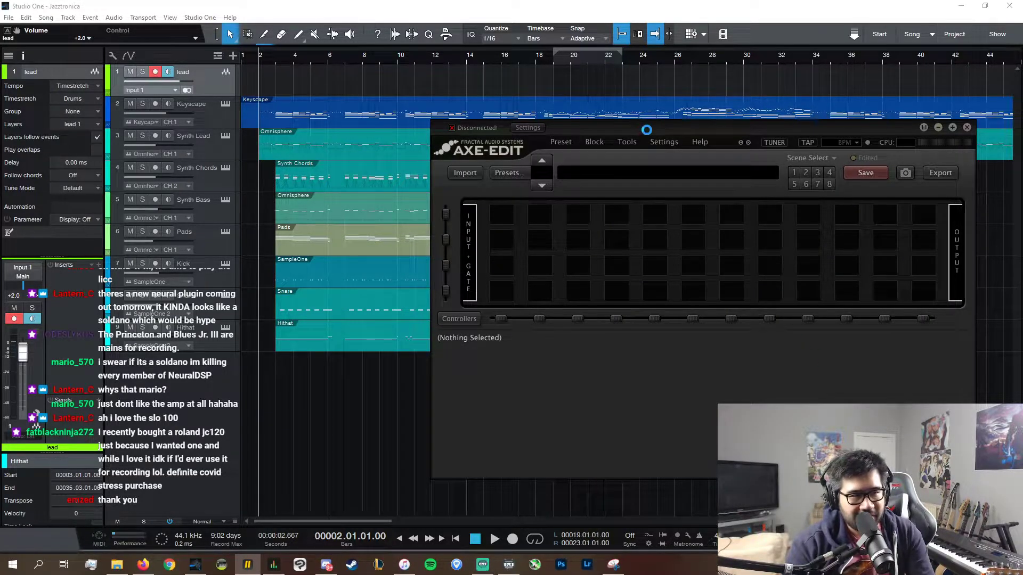
pyautogui.moveTo(644, 130); pyautogui.dragTo(594, 110)
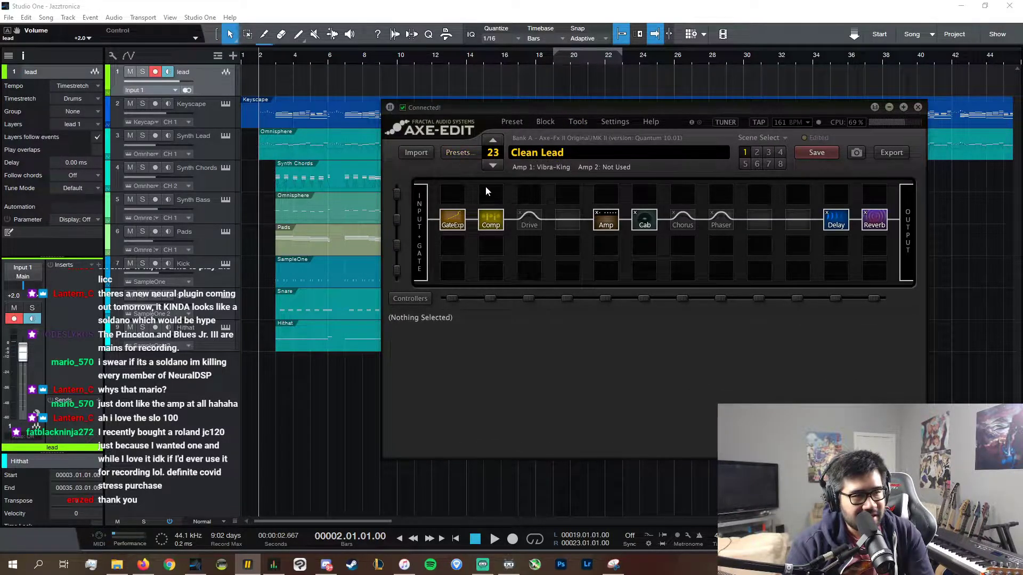
pyautogui.click(606, 218)
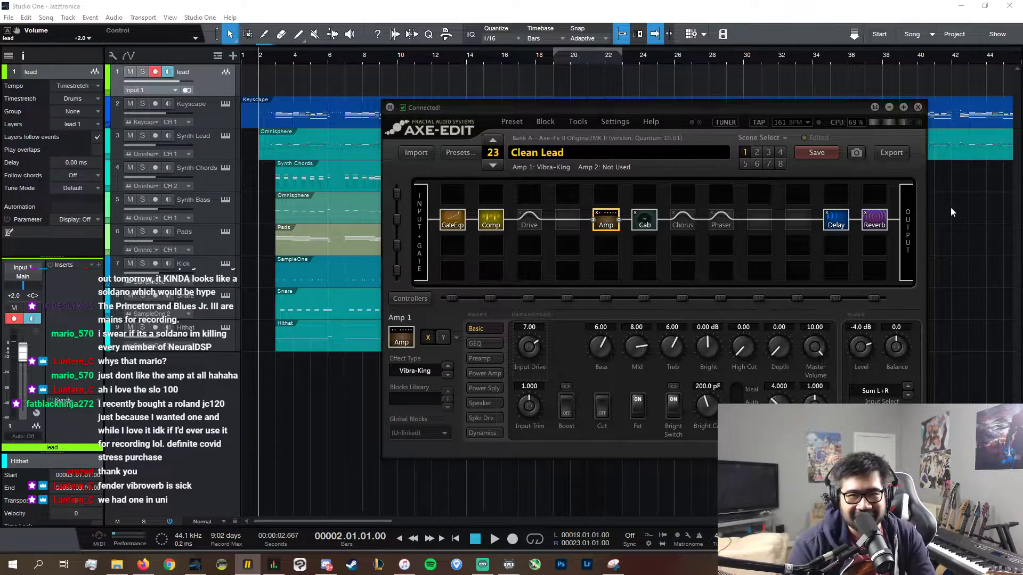
pyautogui.click(890, 108)
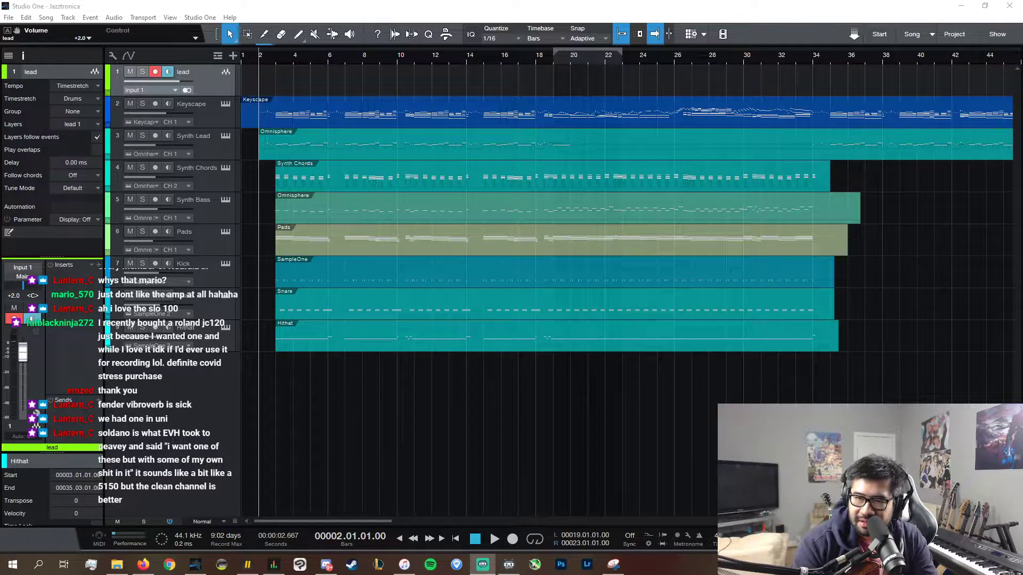
pyautogui.hotkey('alt', 'Tab')
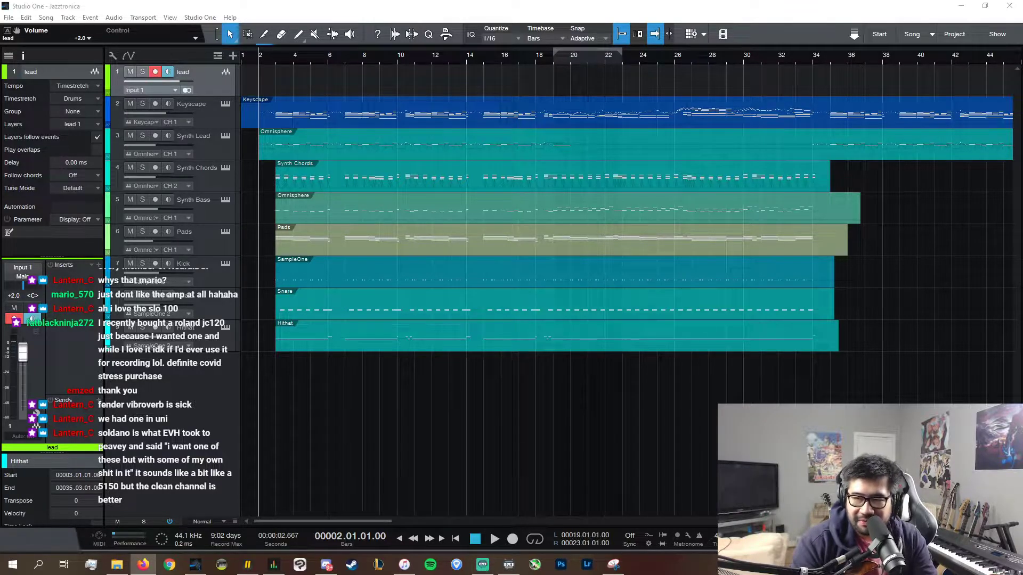
pyautogui.hotkey('alt', 'Tab')
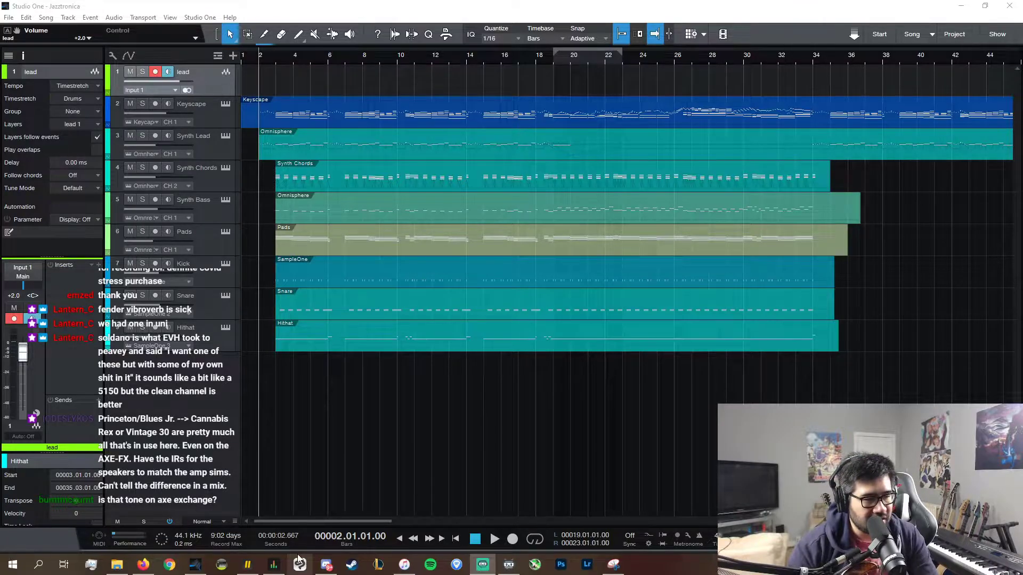
# - Bring Axe-Edit back up to show the Clean Lead preset's signal chain and amp settings
pyautogui.click(272, 564)
pyautogui.click(271, 565)
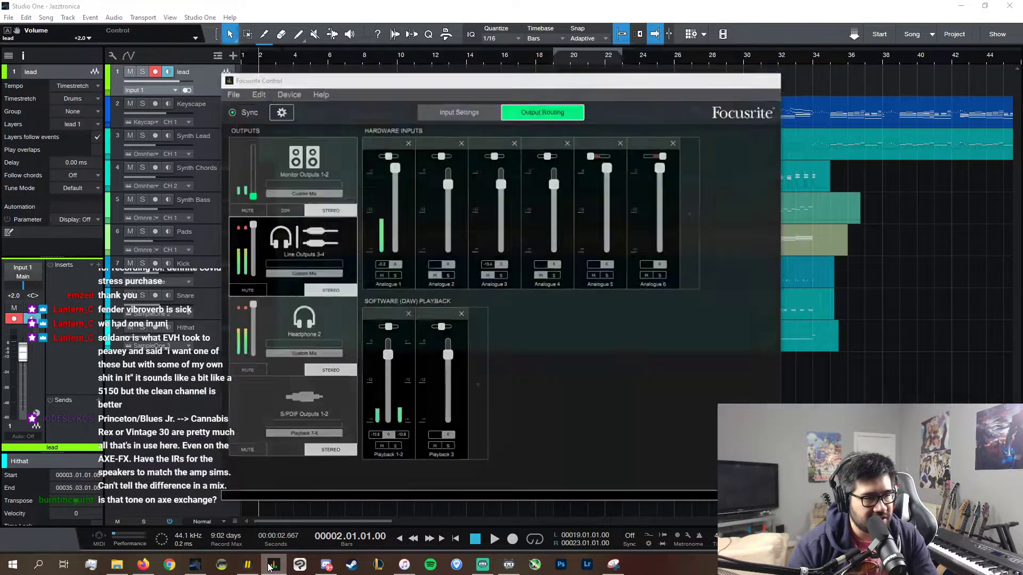
pyautogui.click(248, 565)
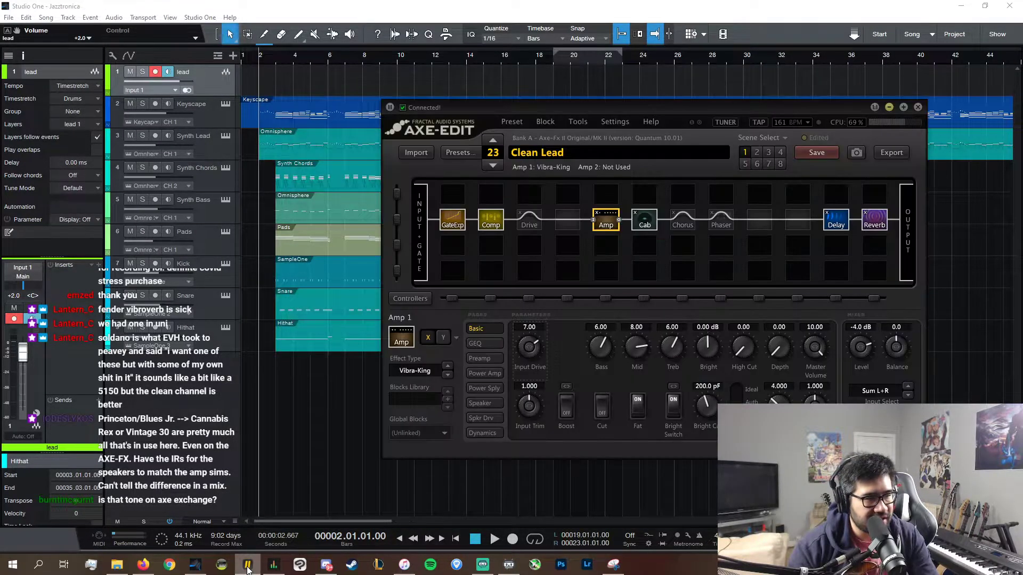
# - Switch to the browser and show the Axe-Change search results for the artist's presets
pyautogui.click(143, 565)
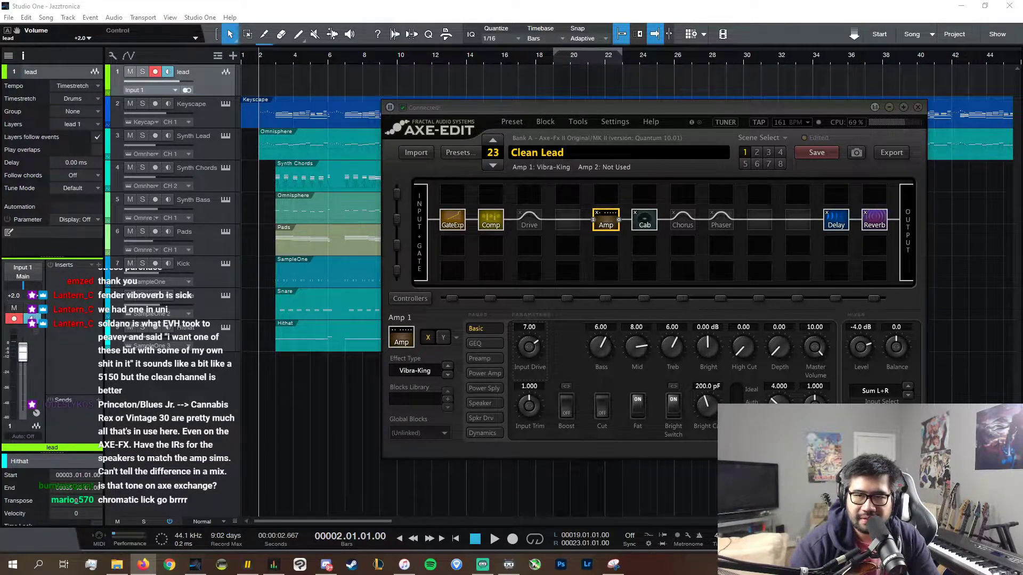
pyautogui.moveTo(397, 3); pyautogui.dragTo(405, 21)
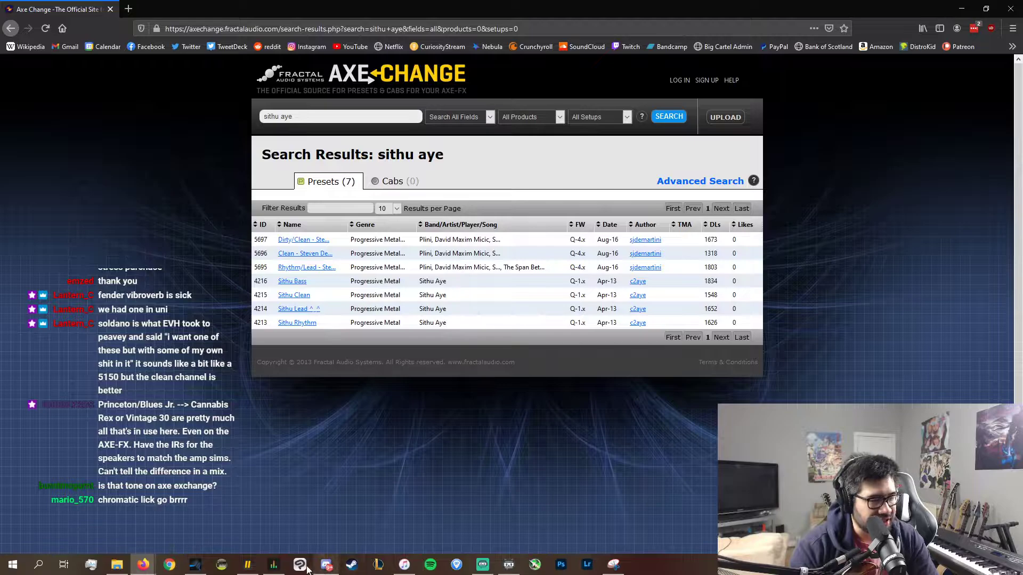
# - Show the Clean Lead preset in Axe-Edit again over the Axe-Change page
pyautogui.click(246, 566)
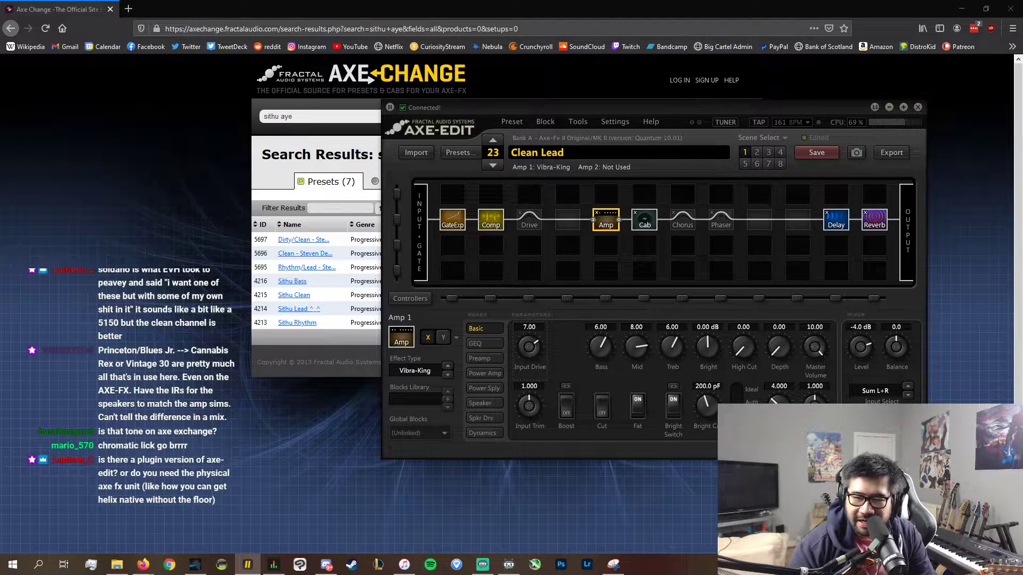
pyautogui.hotkey('alt', 'Tab')
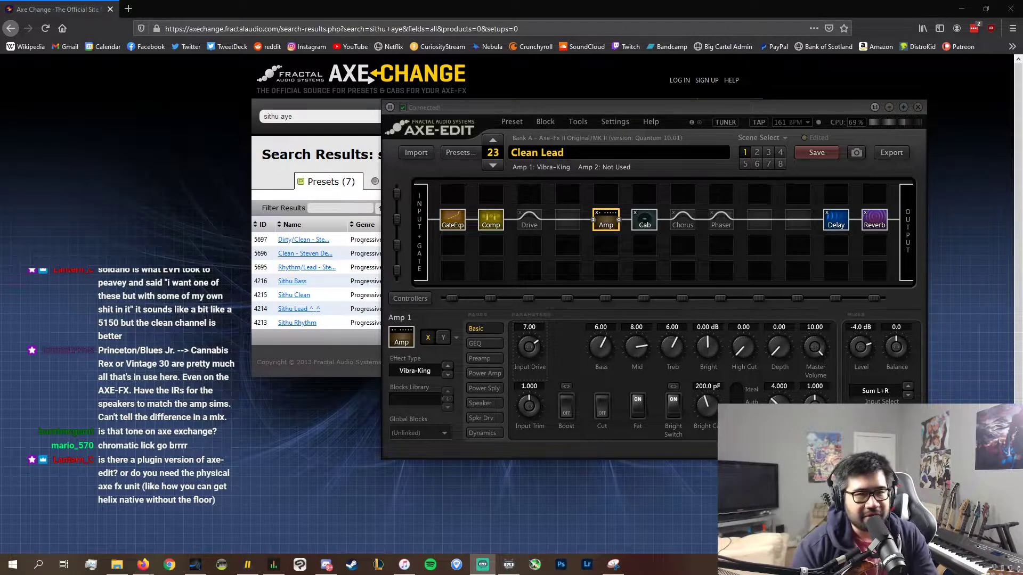
# - Return to the Axe-Change results and examine the download counts of presets 4216 to 4213
pyautogui.click(890, 107)
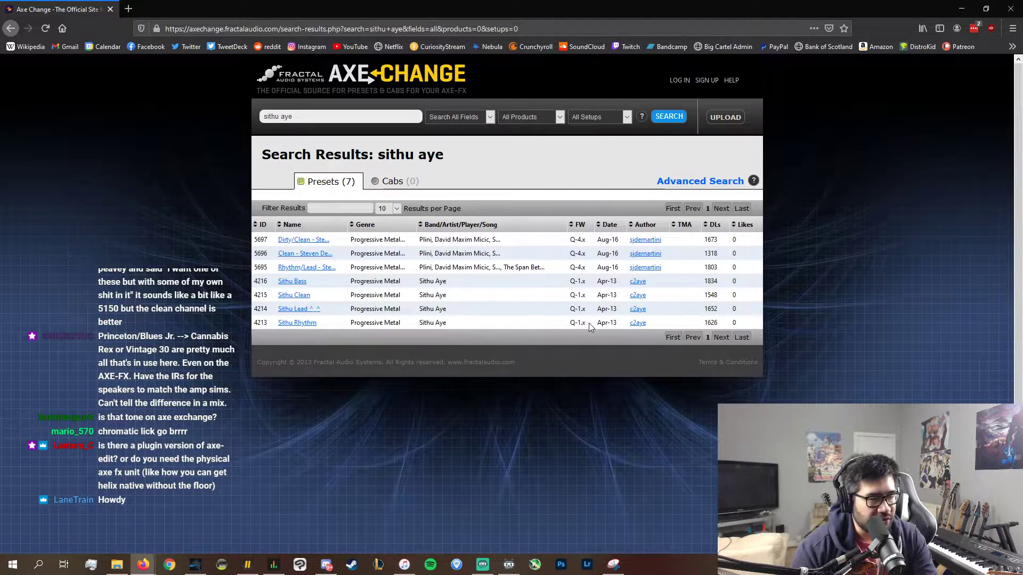
pyautogui.moveTo(697, 281); pyautogui.dragTo(745, 324)
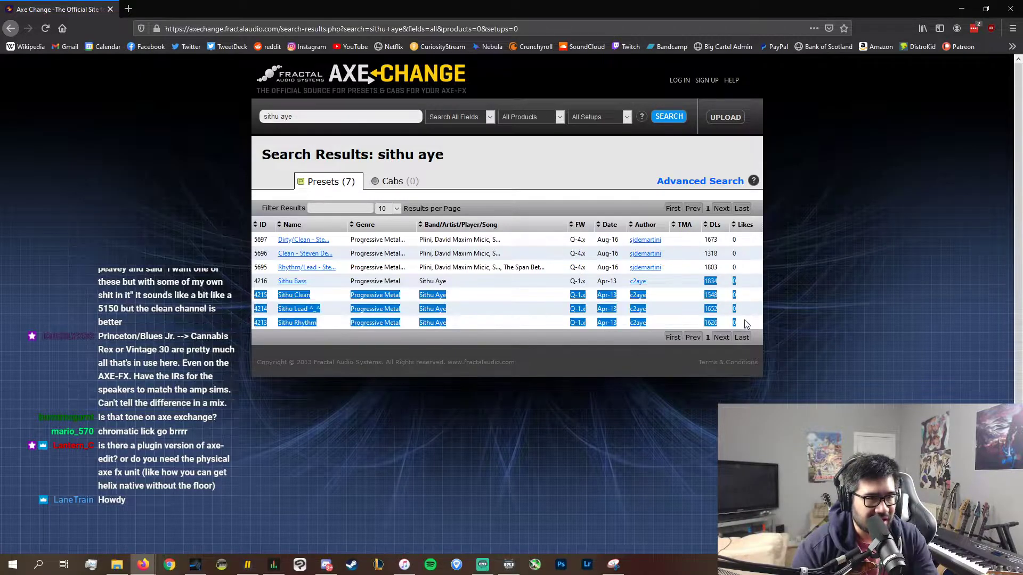
pyautogui.click(746, 324)
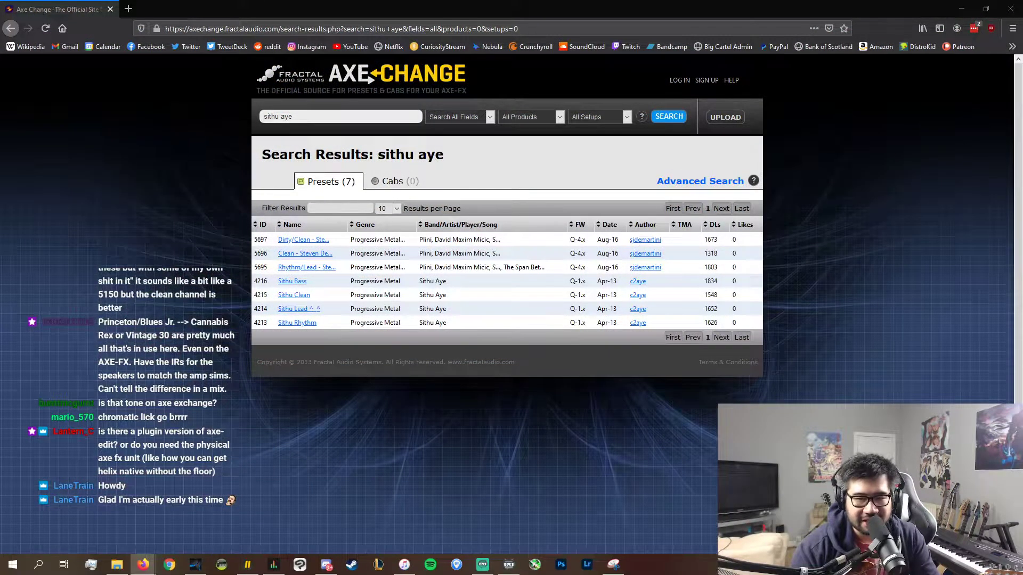
# - Bring Axe-Edit up over the Studio One song, check the guitar's tuning with its tuner, and put the editor away
pyautogui.hotkey('alt', 'Tab')
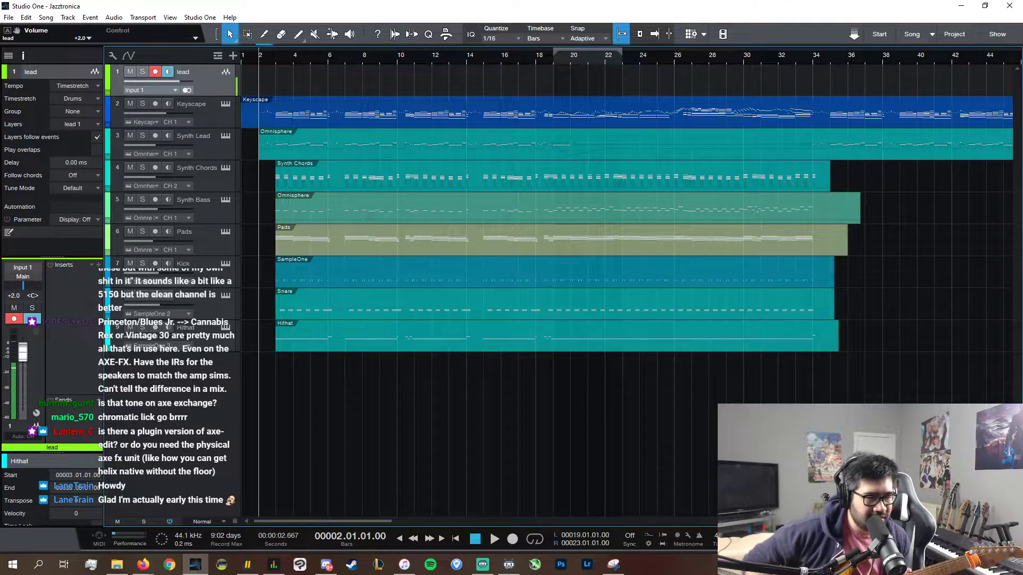
pyautogui.click(260, 563)
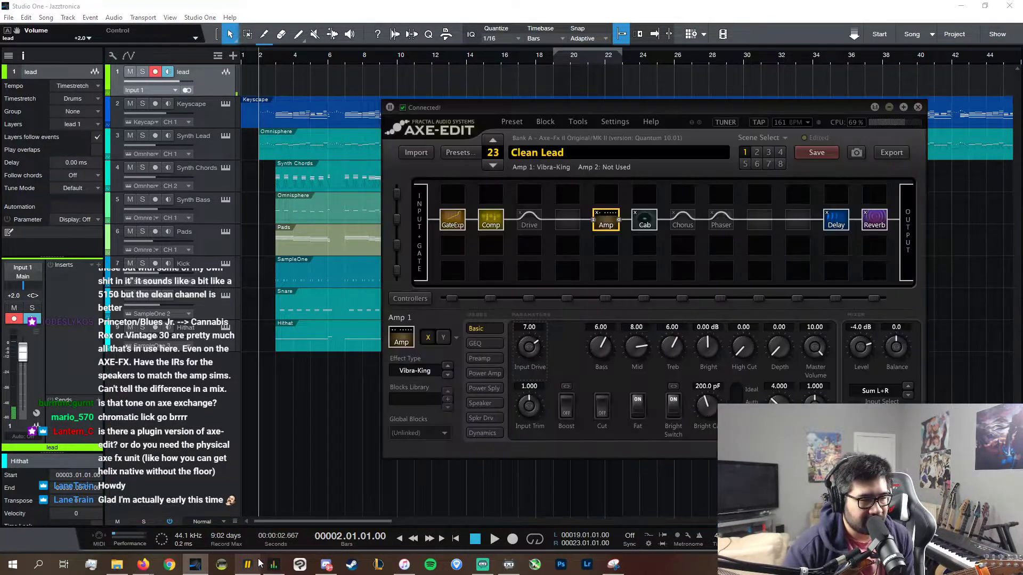
pyautogui.click(725, 122)
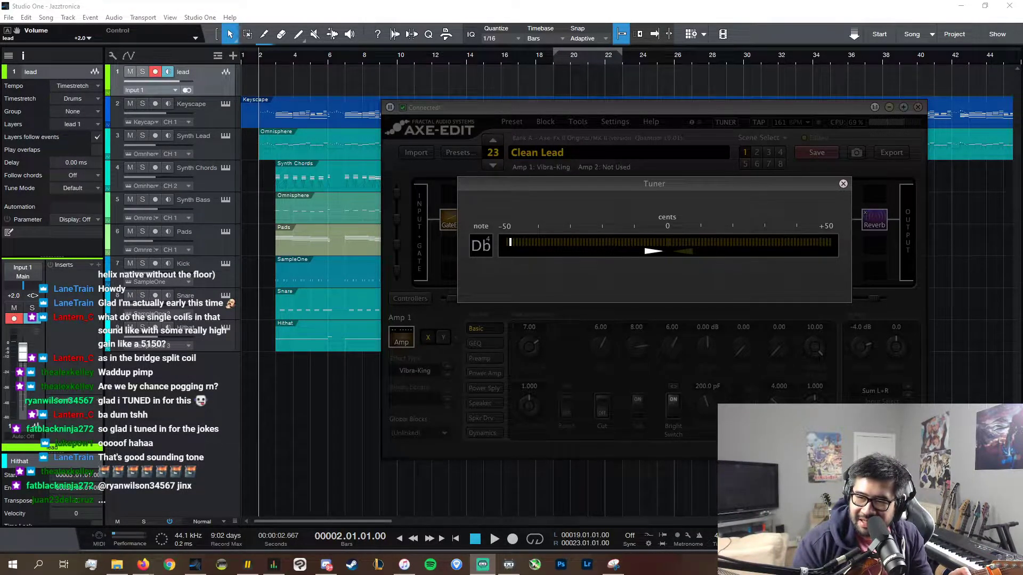
pyautogui.click(843, 183)
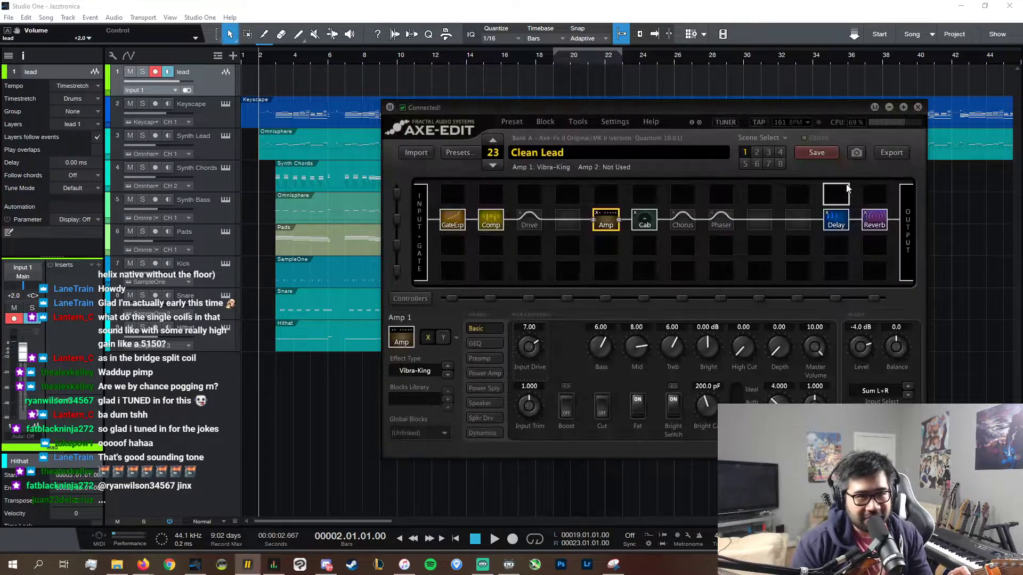
pyautogui.click(889, 108)
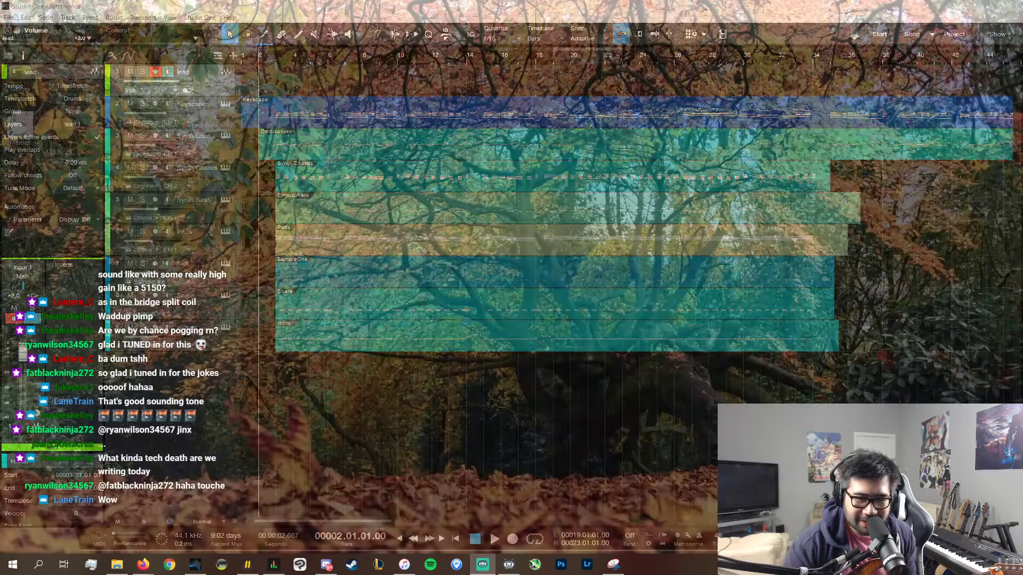
# - Bypass the Delay block in Axe-Edit's Clean Lead preset and return to the Studio One song
pyautogui.hotkey('alt', 'Tab')
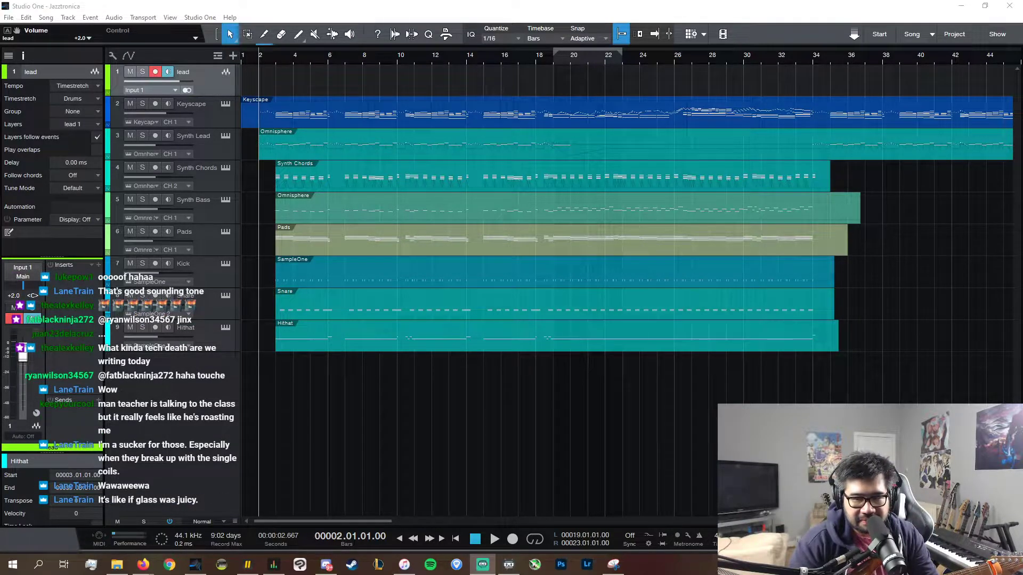
pyautogui.hotkey('alt', 'Tab')
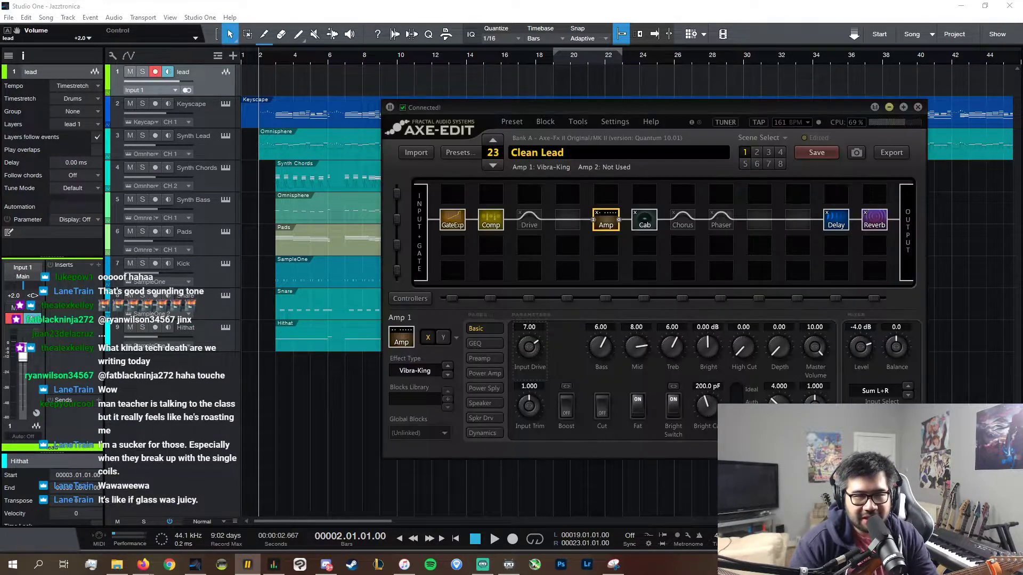
pyautogui.click(835, 228)
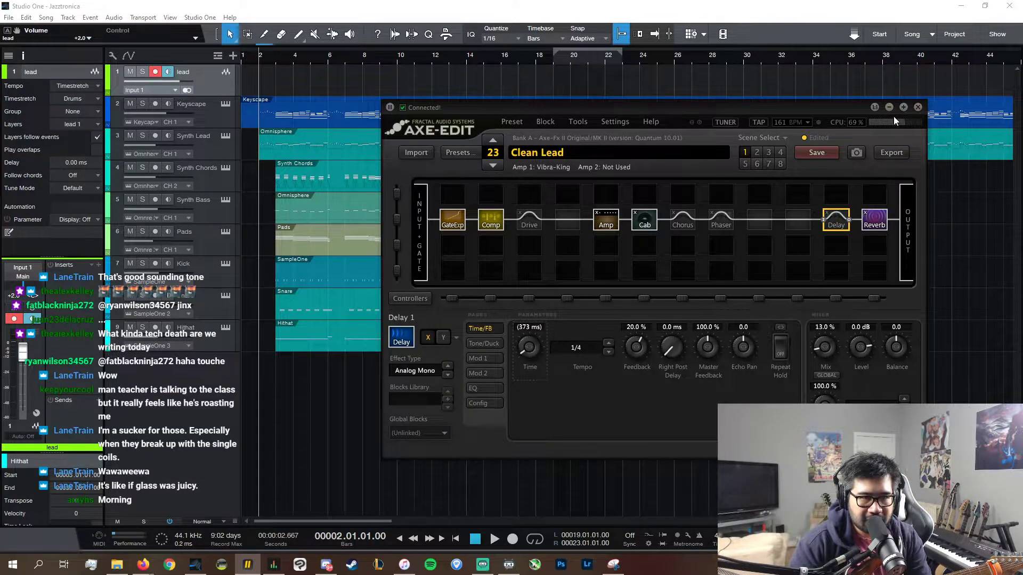
pyautogui.click(890, 107)
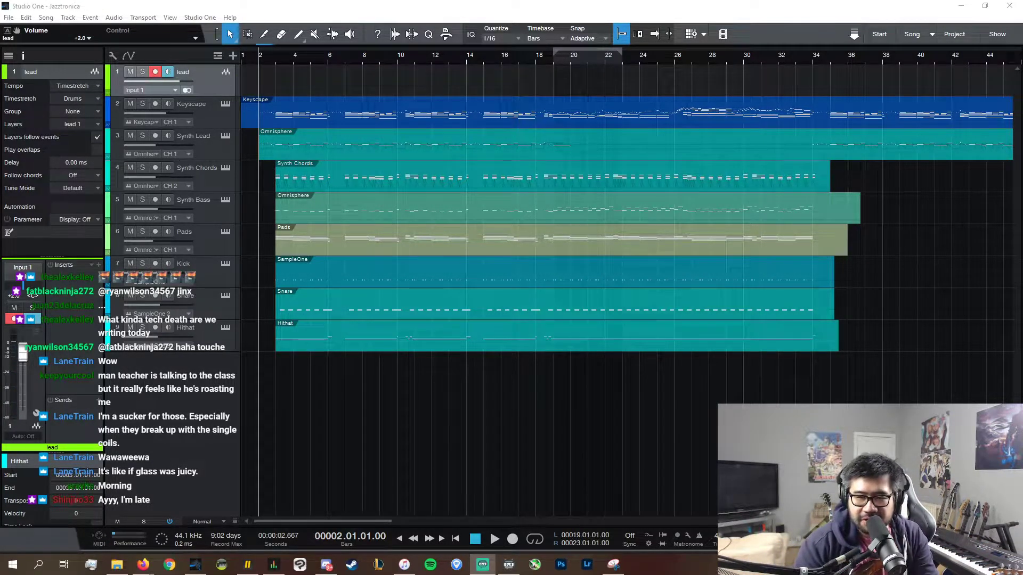
pyautogui.press('super+d')
pyautogui.press('super+d')
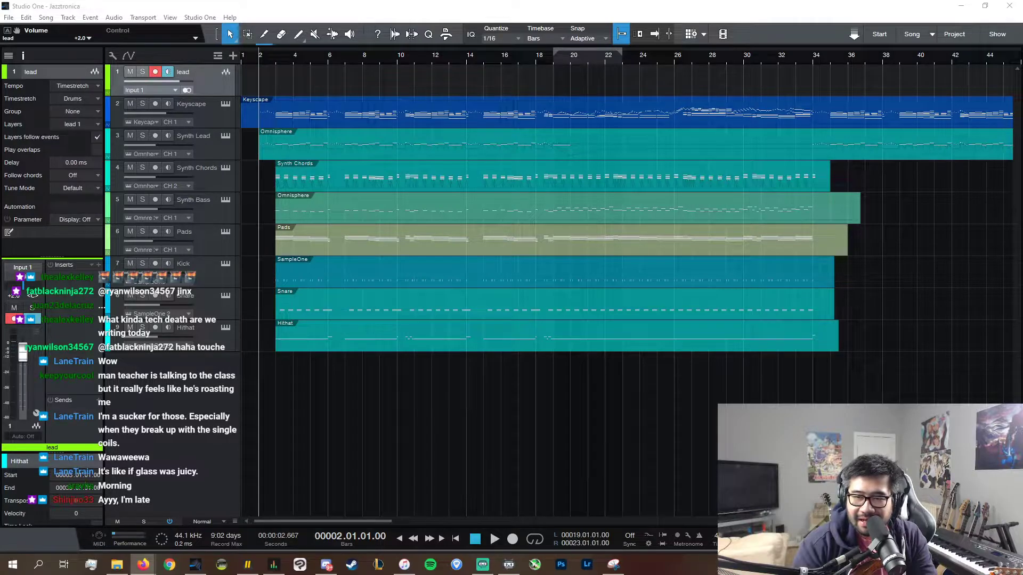
pyautogui.hotkey('alt', 'Tab')
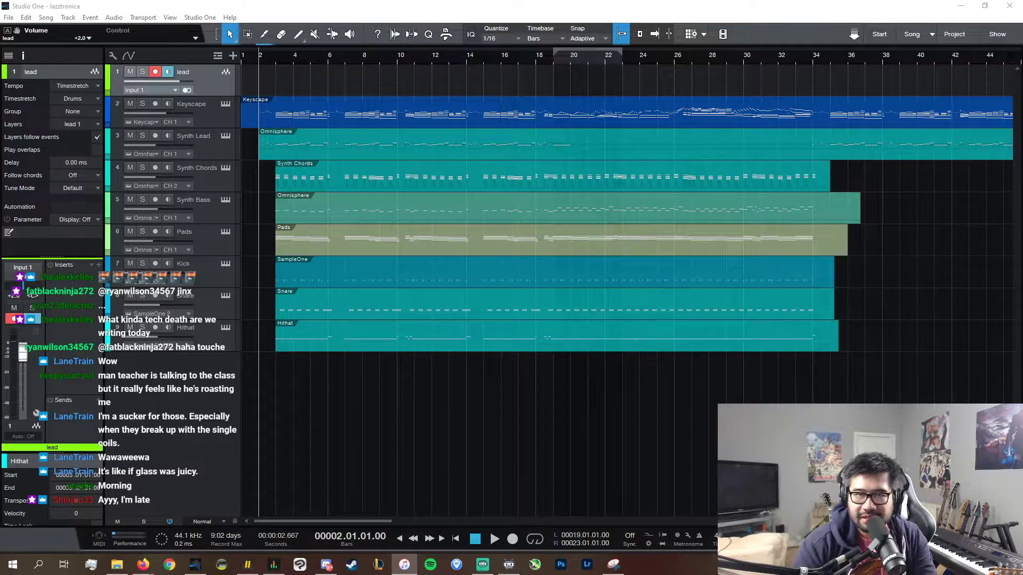
pyautogui.click(243, 78)
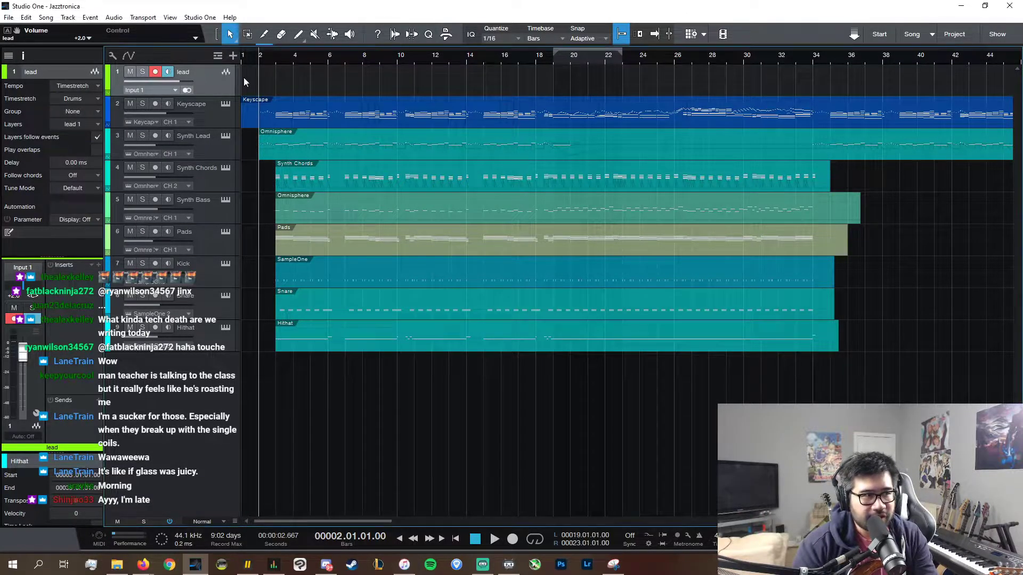
pyautogui.hotkey('alt', 'Tab')
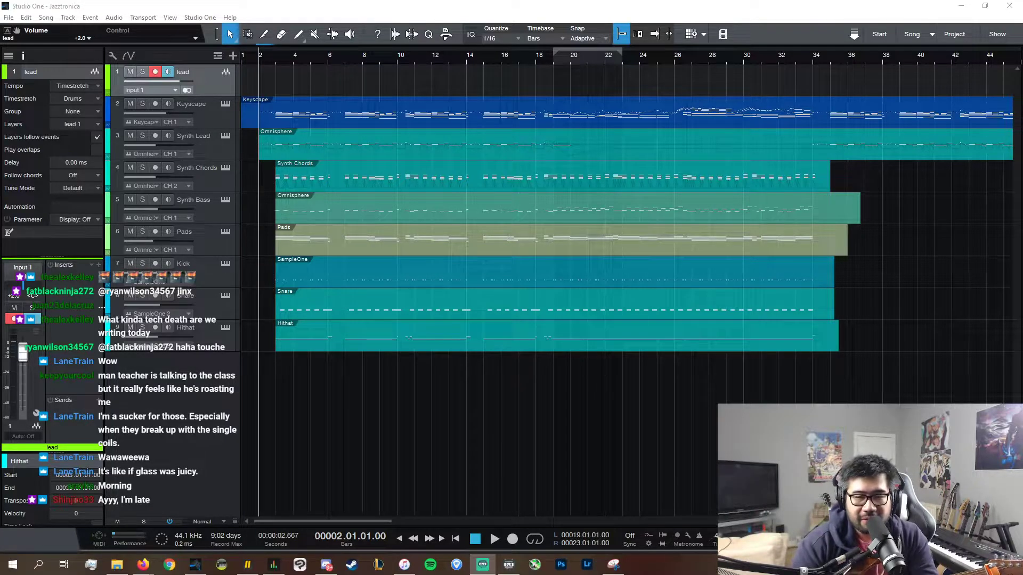
pyautogui.hotkey('alt', 'Tab')
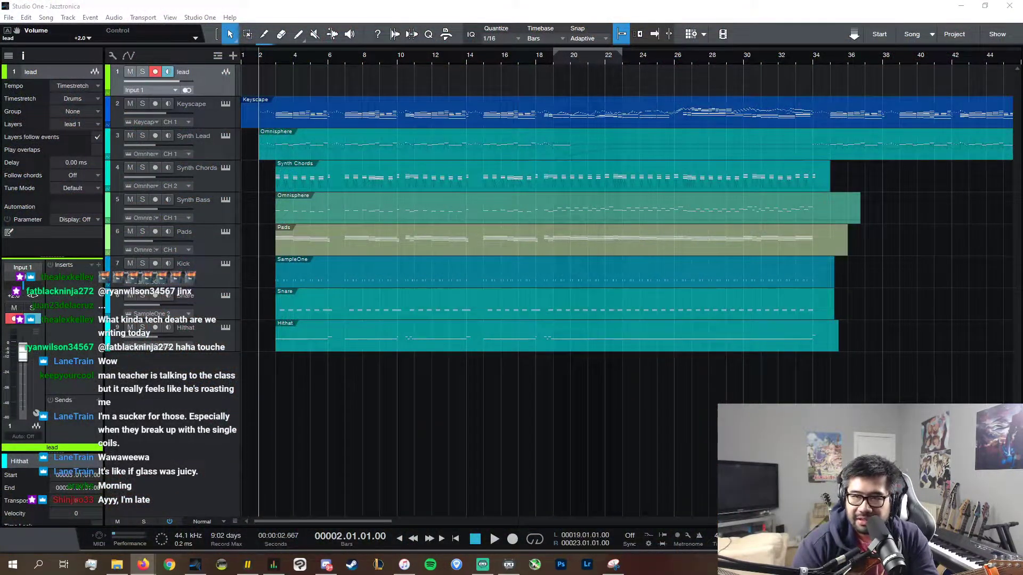
pyautogui.hotkey('alt', 'Tab')
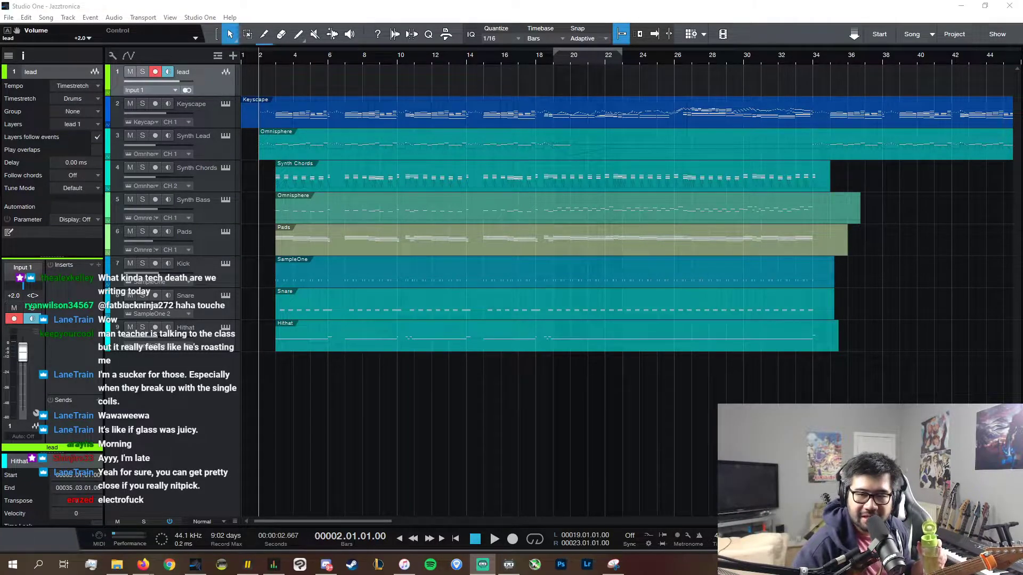
pyautogui.hotkey('alt', 'Tab')
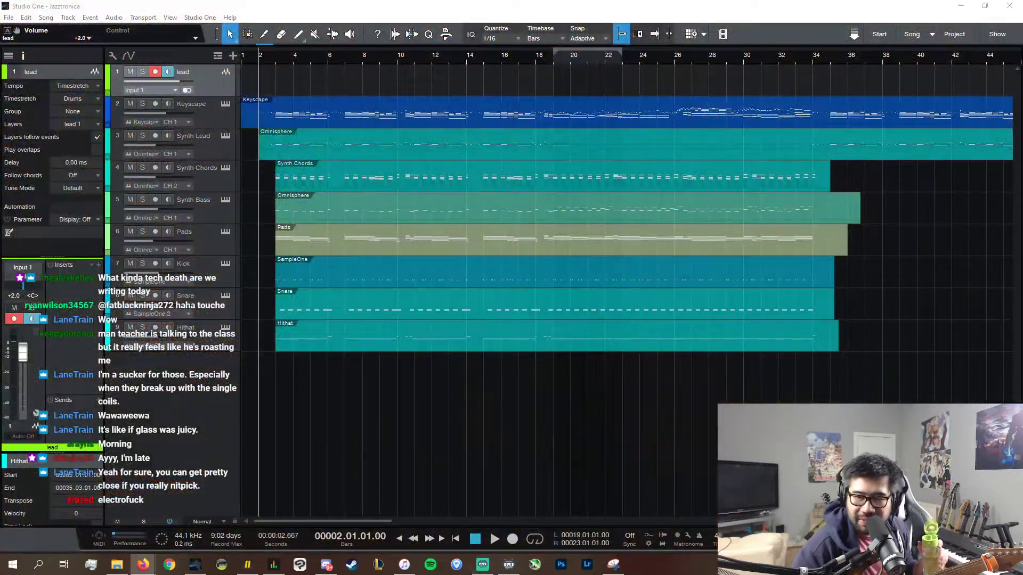
pyautogui.hotkey('alt', 'Tab')
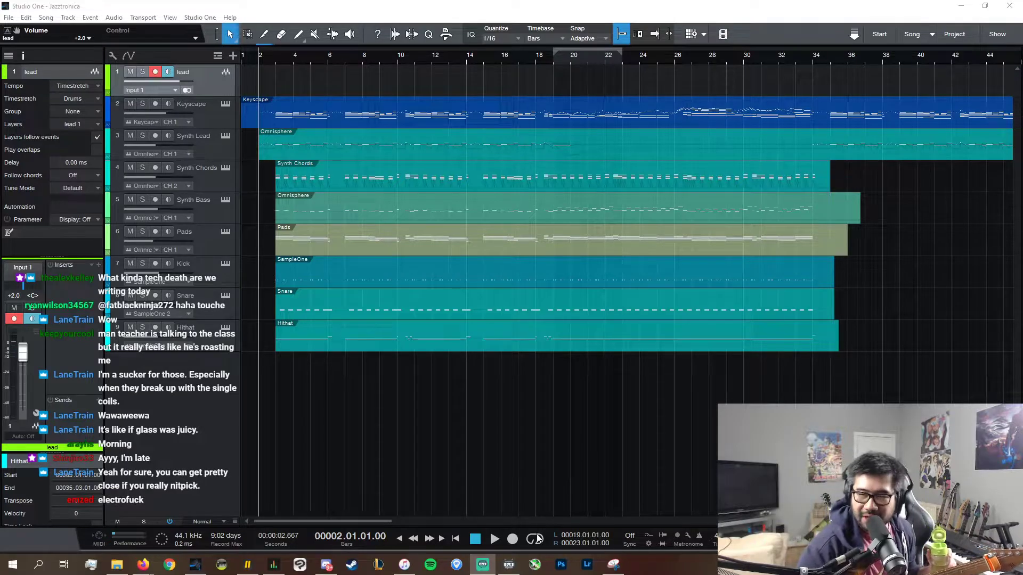
# - Play the song from bar 2 and open the Synth Lead track's Omnisphere instrument, dismissing its notice
pyautogui.click(491, 539)
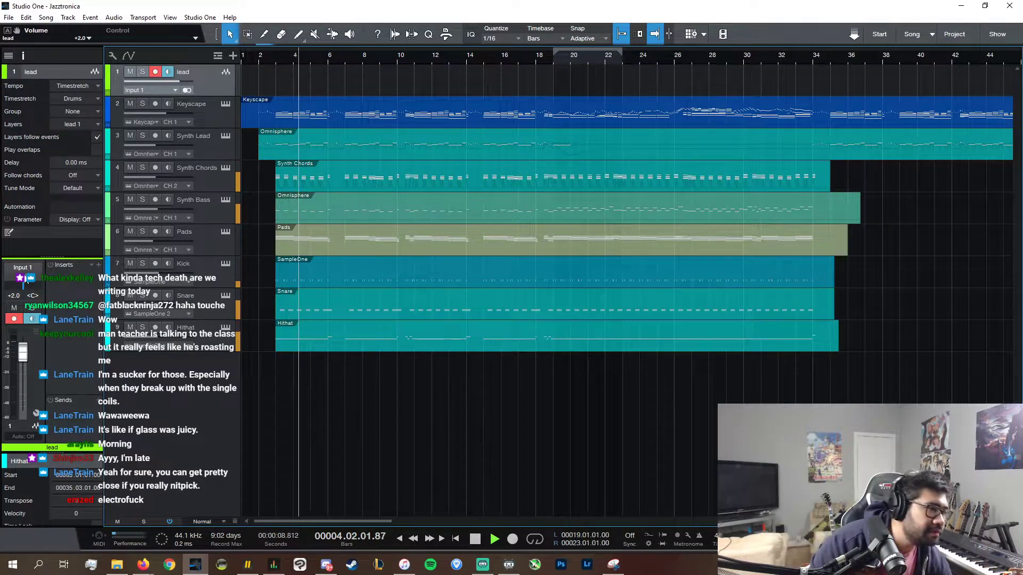
pyautogui.click(213, 156)
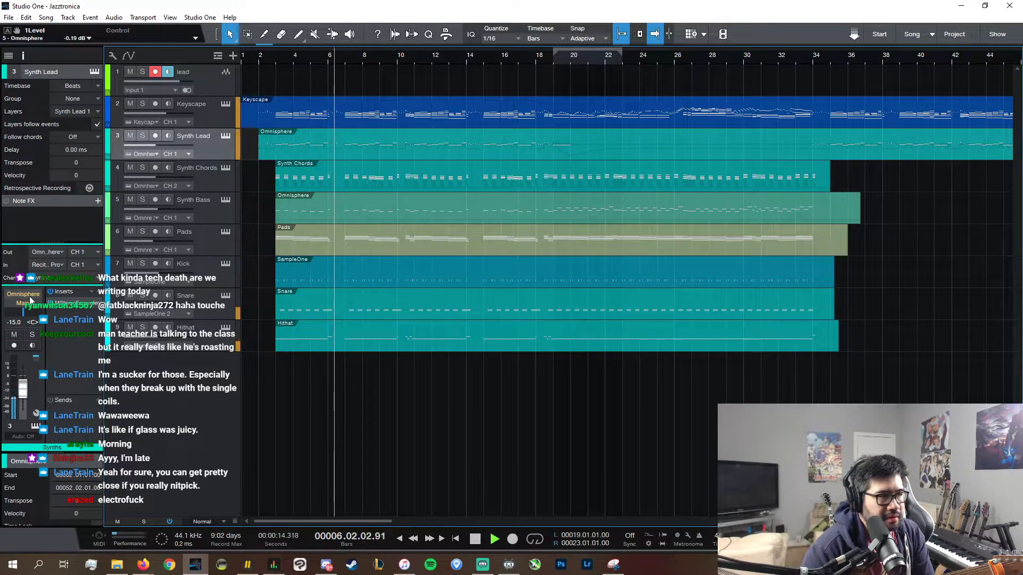
pyautogui.click(29, 296)
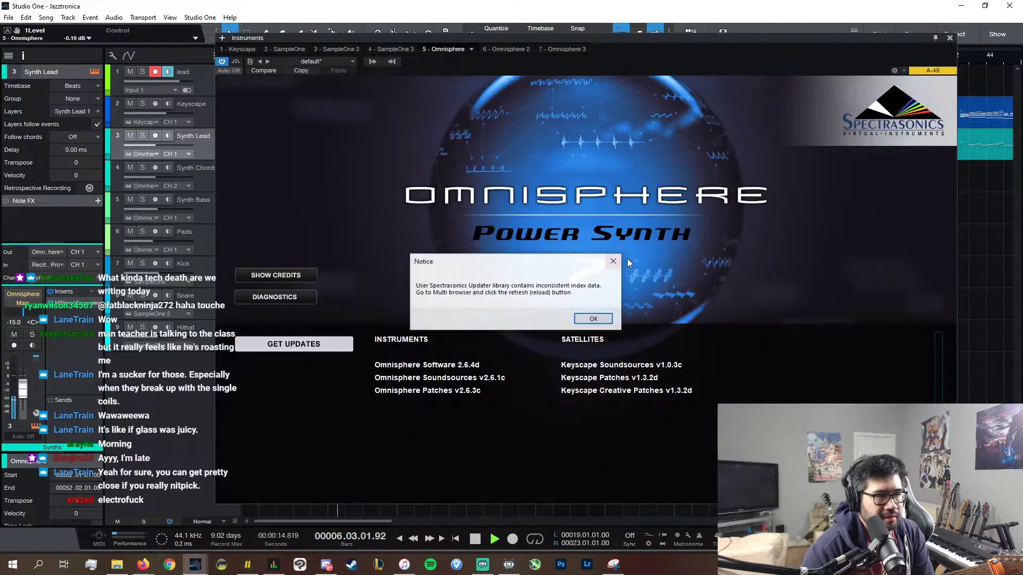
pyautogui.click(596, 318)
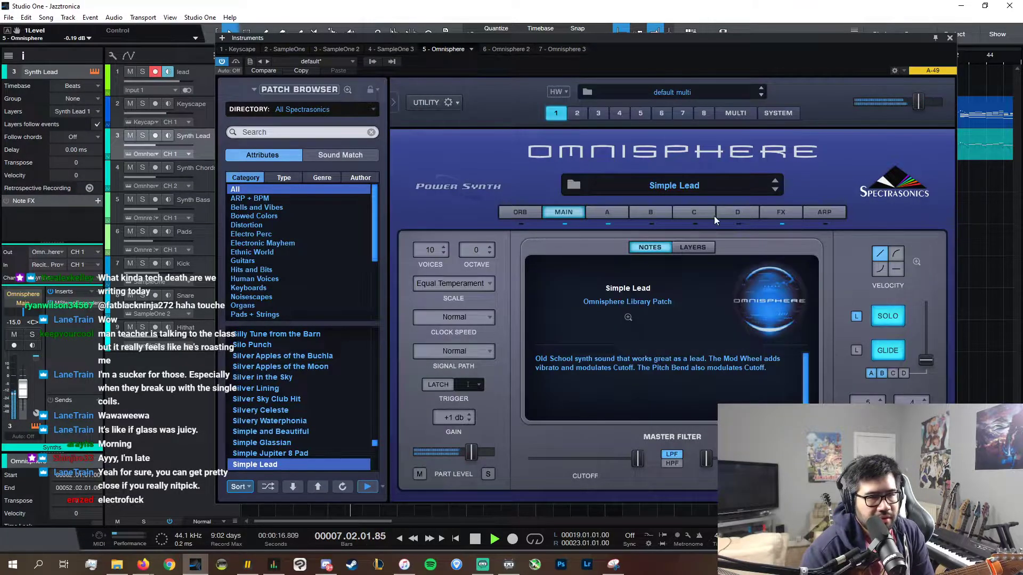
# - Set the Chorus Echo effect's mix to 2.7% on Omnisphere's Simple Lead patch
pyautogui.click(769, 213)
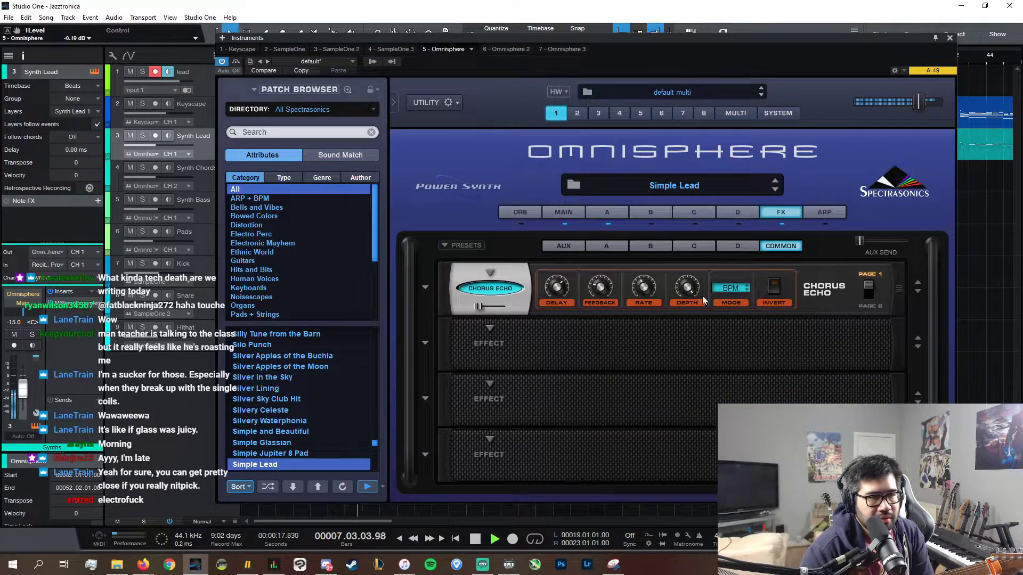
pyautogui.click(480, 308)
pyautogui.moveTo(592, 298)
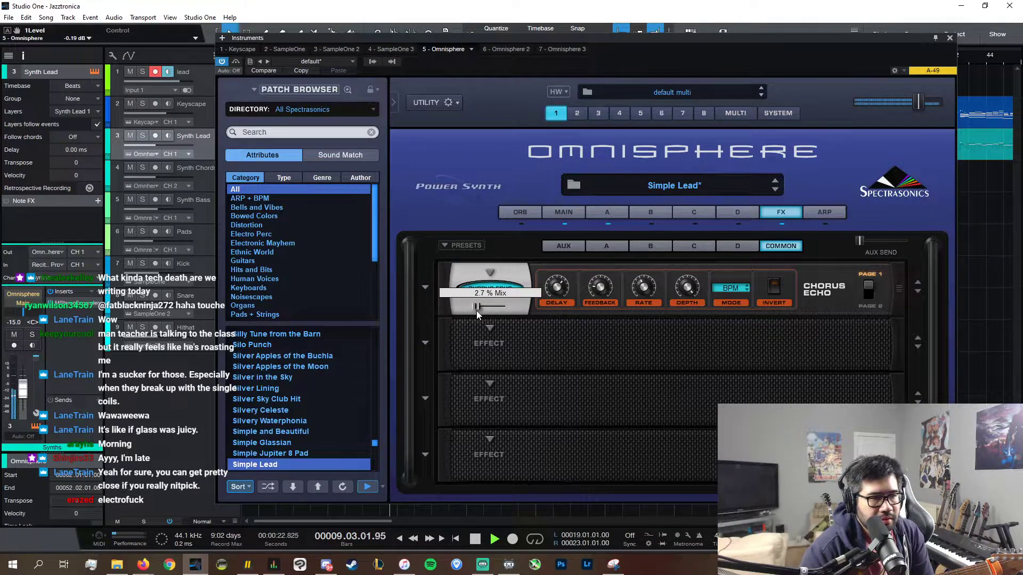
# - Set the Simple Lead part's level to -1.20 dB in Omnisphere's multi mixer and close the instrument window
pyautogui.click(740, 114)
pyautogui.moveTo(718, 216); pyautogui.dragTo(717, 214)
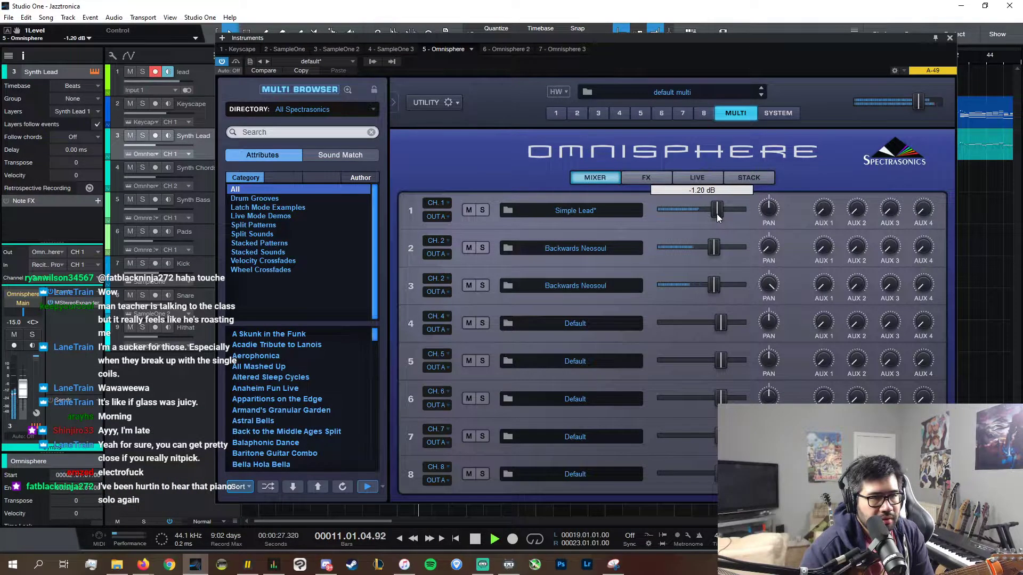
pyautogui.click(950, 38)
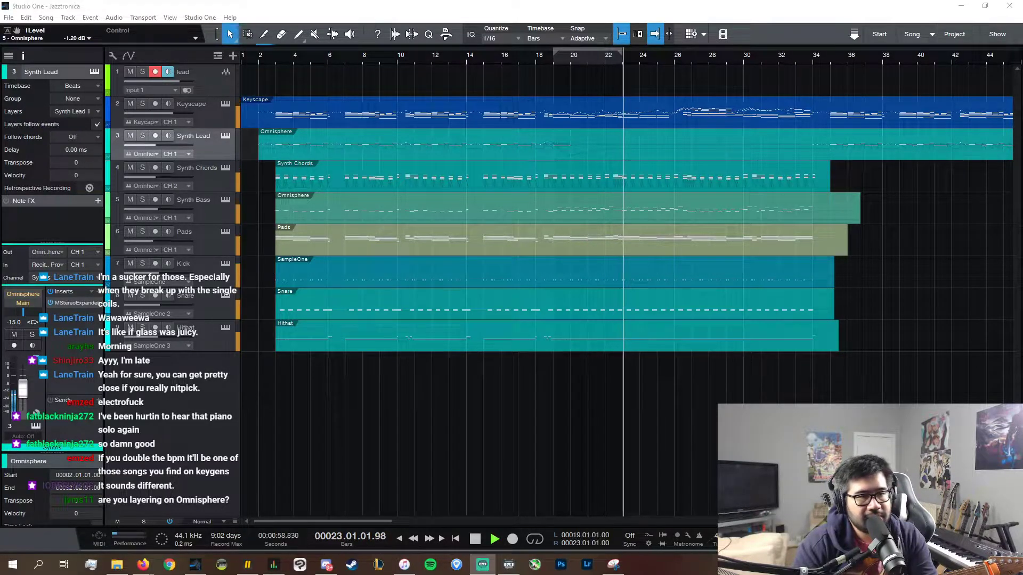
# - Open the Synth Chords track's Omnisphere mixer, set the part 3 Backwards Neosoul level to -2.71 dB, and close the instrument
pyautogui.click(210, 182)
pyautogui.click(226, 167)
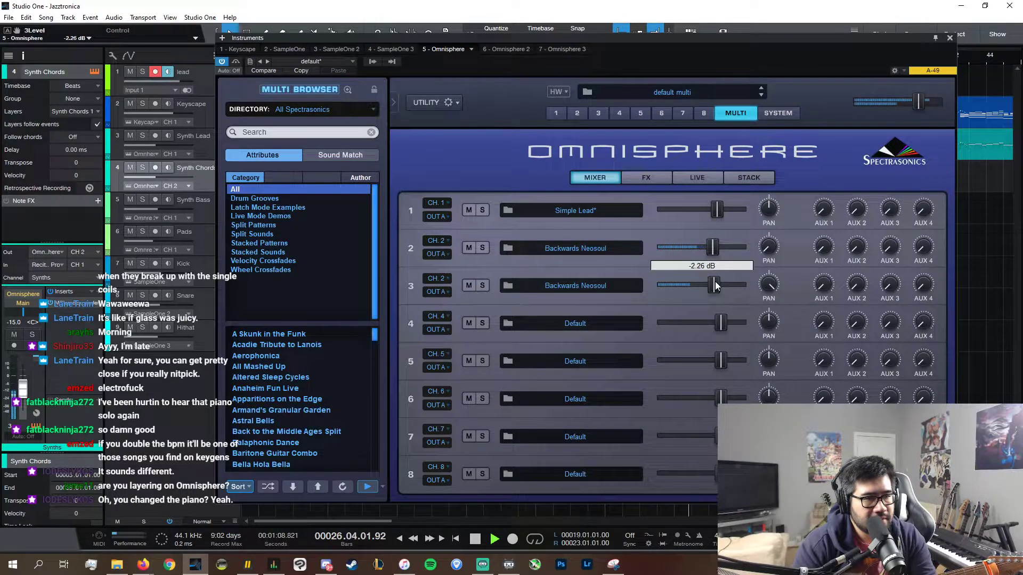
pyautogui.click(949, 38)
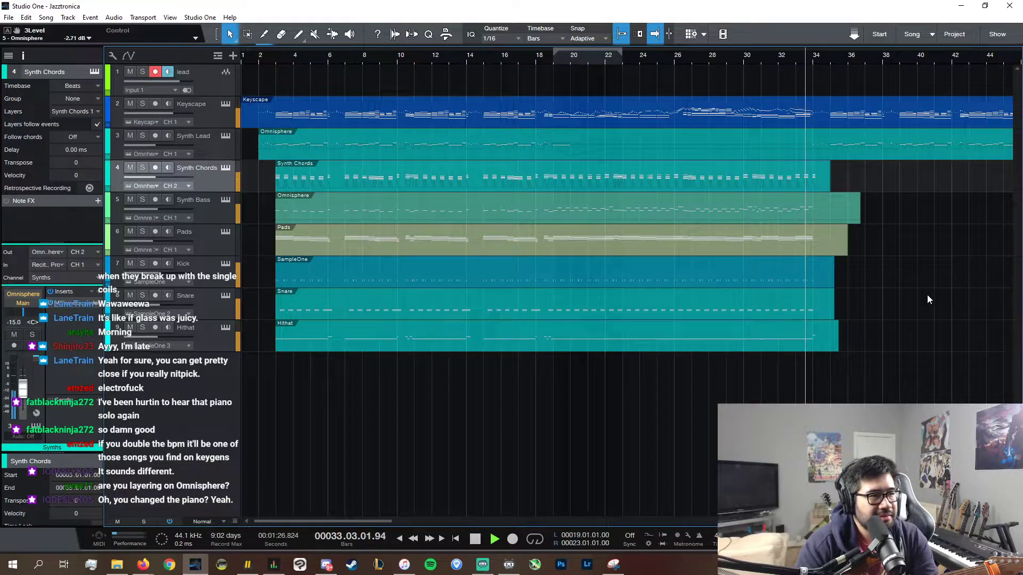
# - Drop the Keyscape track's volume automation to -6 dB just before bar 34, collapse the automation lane, and stop playback
pyautogui.click(109, 125)
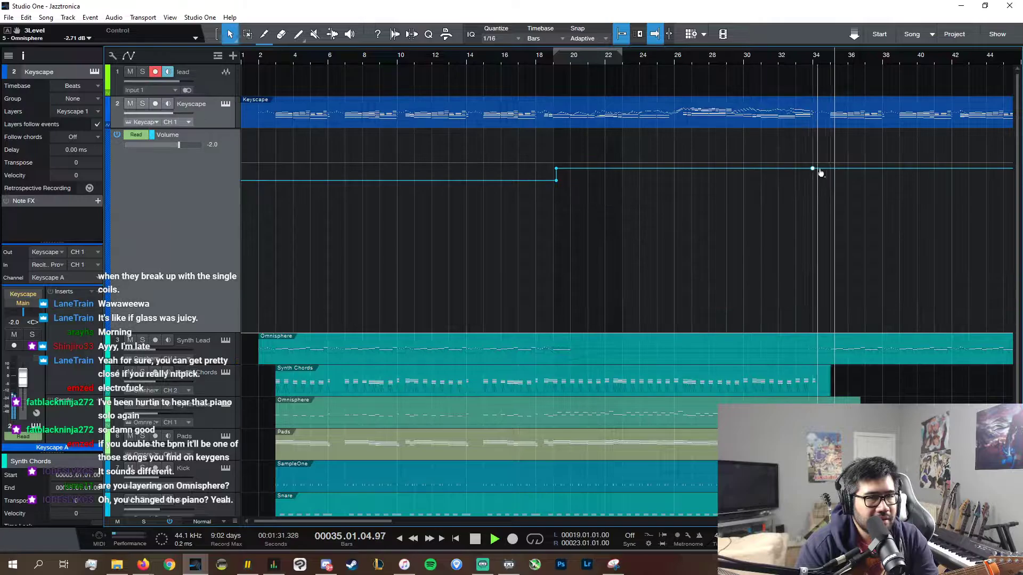
pyautogui.moveTo(812, 170); pyautogui.dragTo(816, 184)
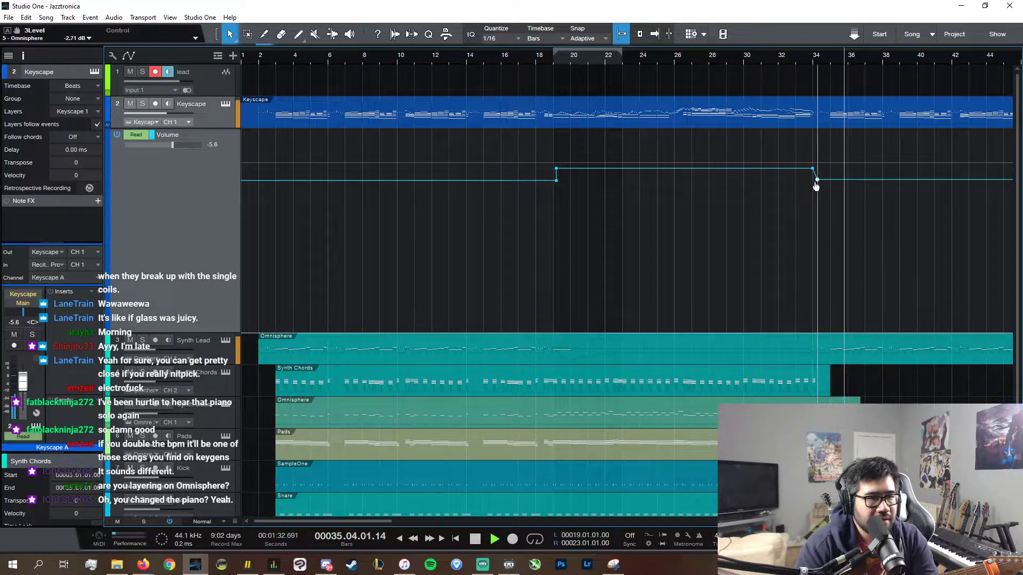
pyautogui.rightClick(813, 182)
pyautogui.write('-6')
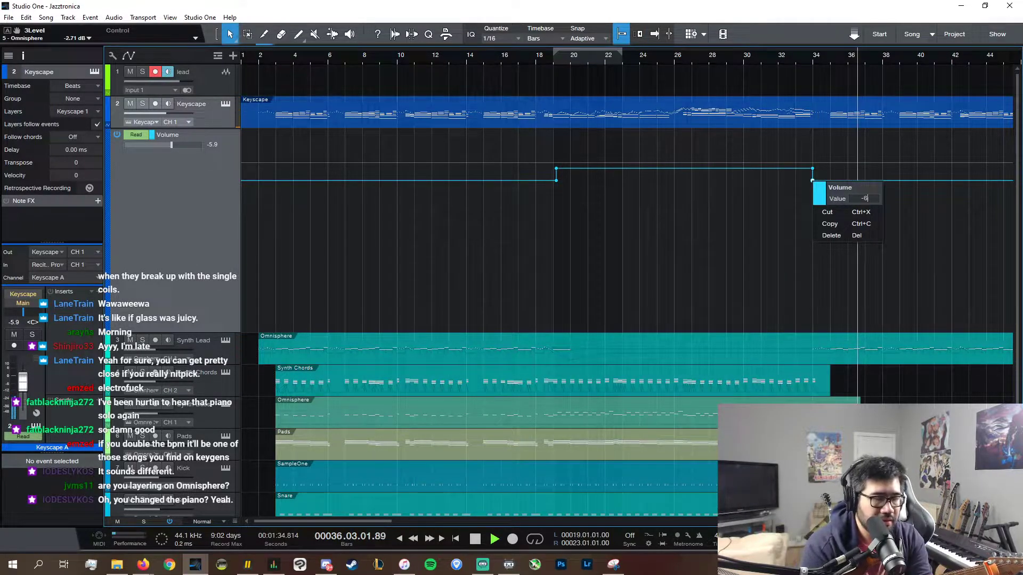
pyautogui.press('Return')
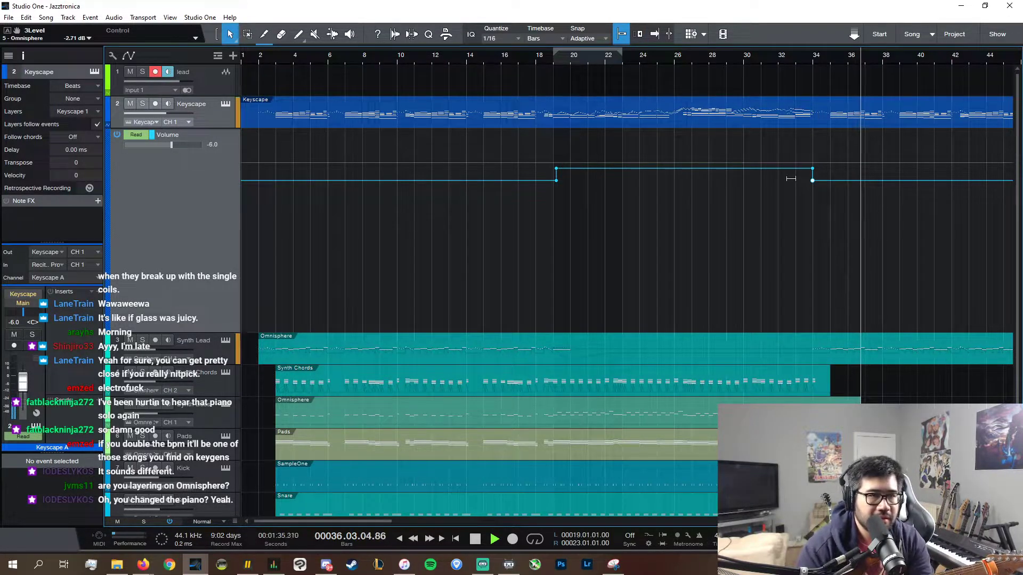
pyautogui.click(108, 123)
pyautogui.press('space')
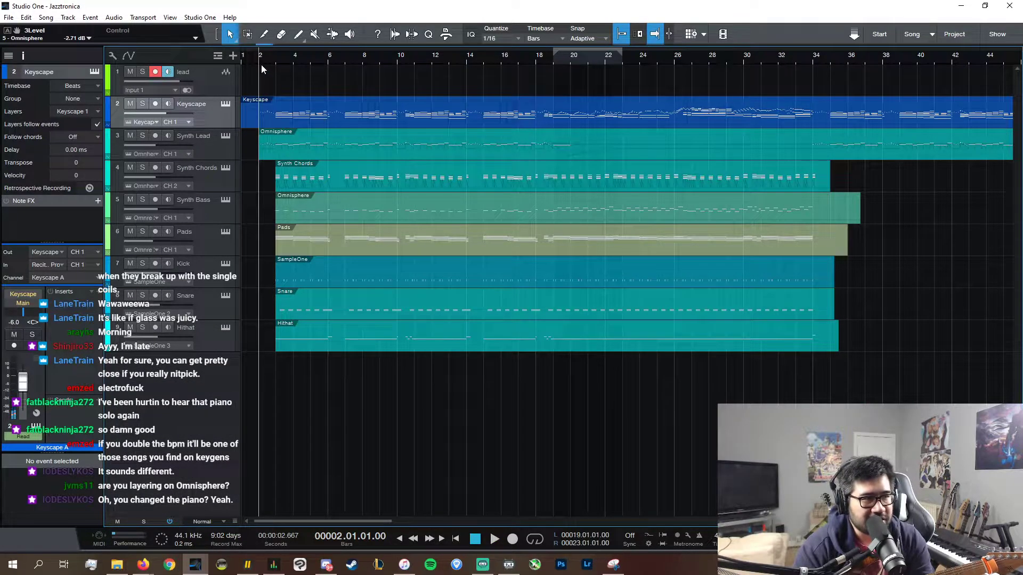
# - Listen to the Synth Lead track soloed from bar 2, then unsolo it and stop playback
pyautogui.click(144, 137)
pyautogui.press('space')
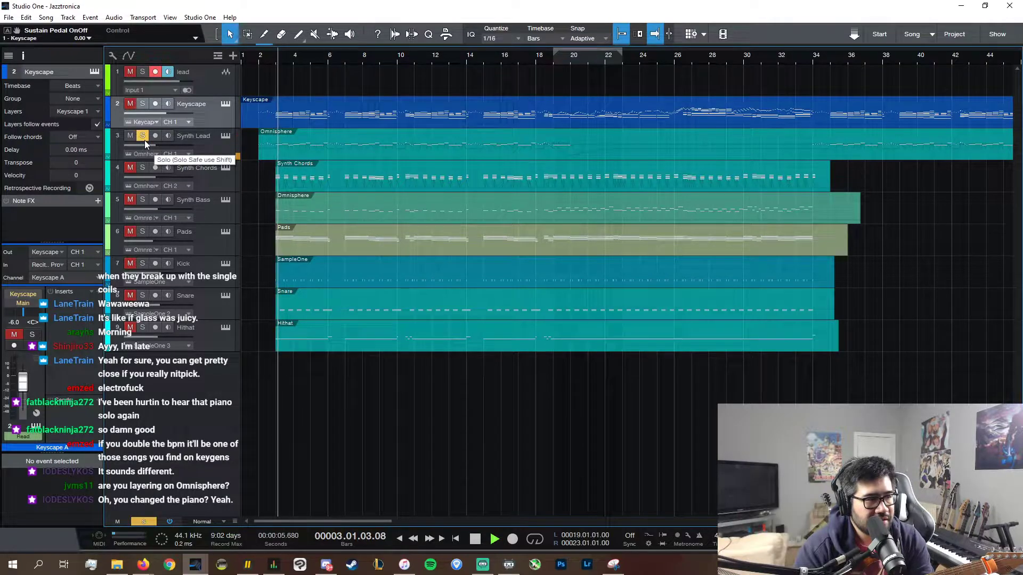
pyautogui.click(142, 137)
pyautogui.press('space')
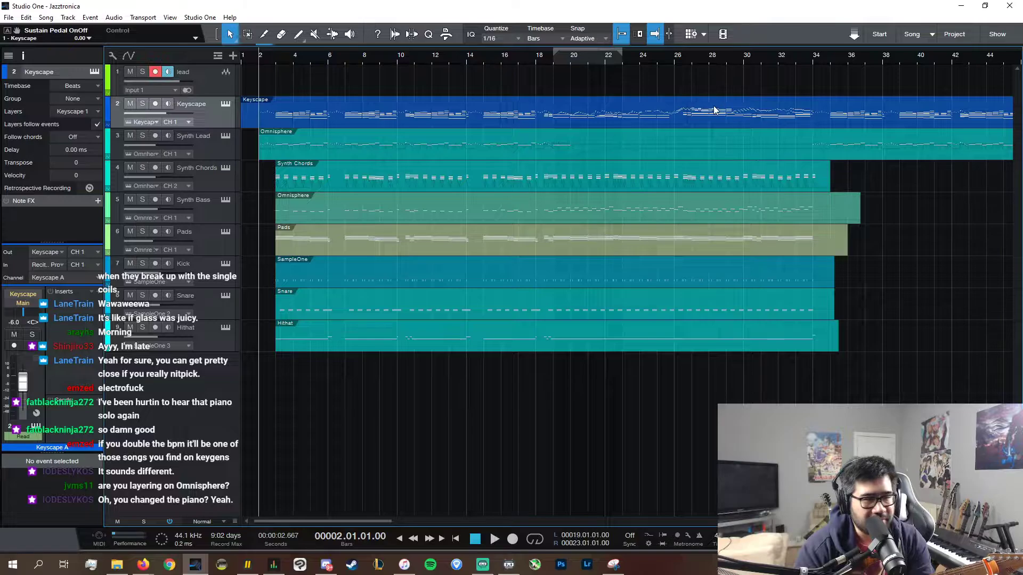
# - Solo the Keyscape track, open its part in the note editor, and listen from bar 18 into bar 34
pyautogui.click(540, 60)
pyautogui.click(537, 61)
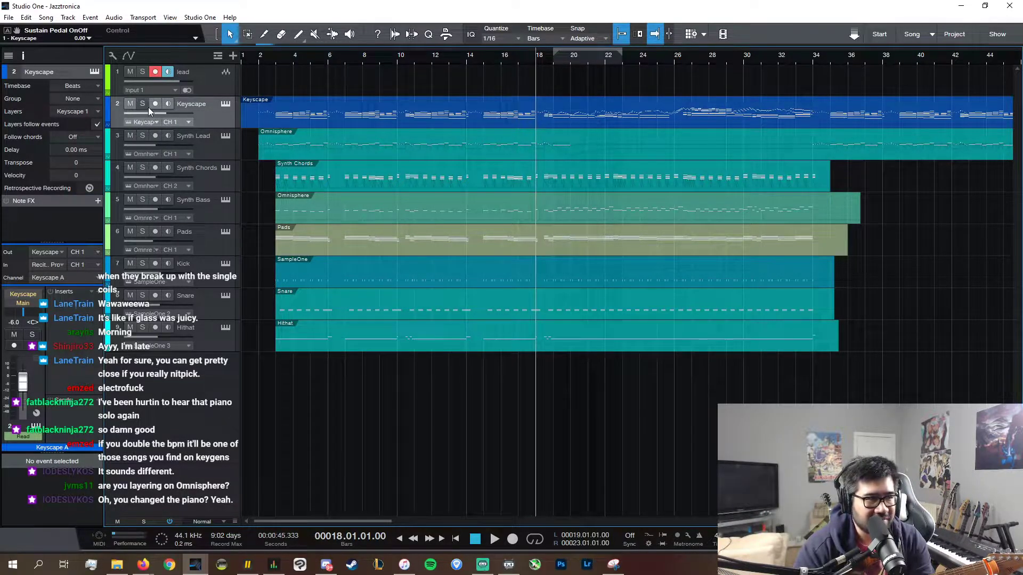
pyautogui.click(148, 107)
pyautogui.doubleClick(627, 108)
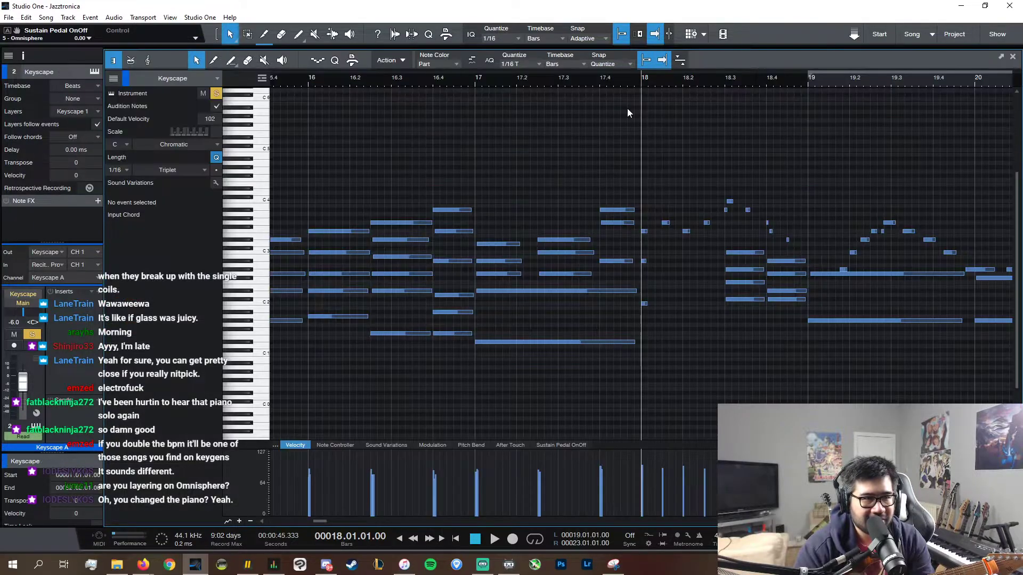
pyautogui.press('space')
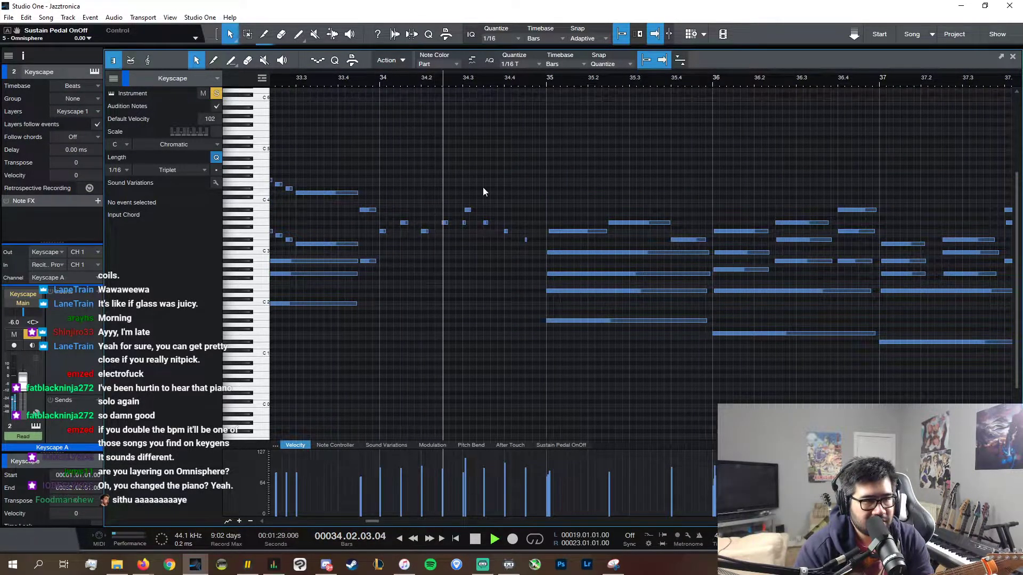
pyautogui.press('space')
# - Shorten the A#4 and G4 octave note pairs late in bar 32, and audition them from just before bar 32
pyautogui.moveTo(326, 522); pyautogui.dragTo(365, 522)
pyautogui.hscroll(2, 450, 269)
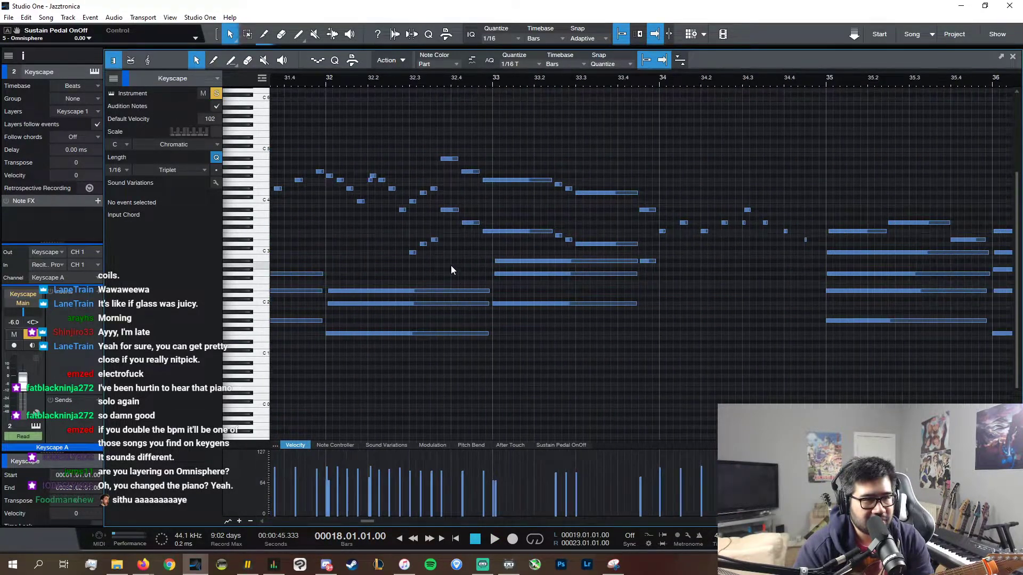
pyautogui.moveTo(451, 213); pyautogui.dragTo(461, 156)
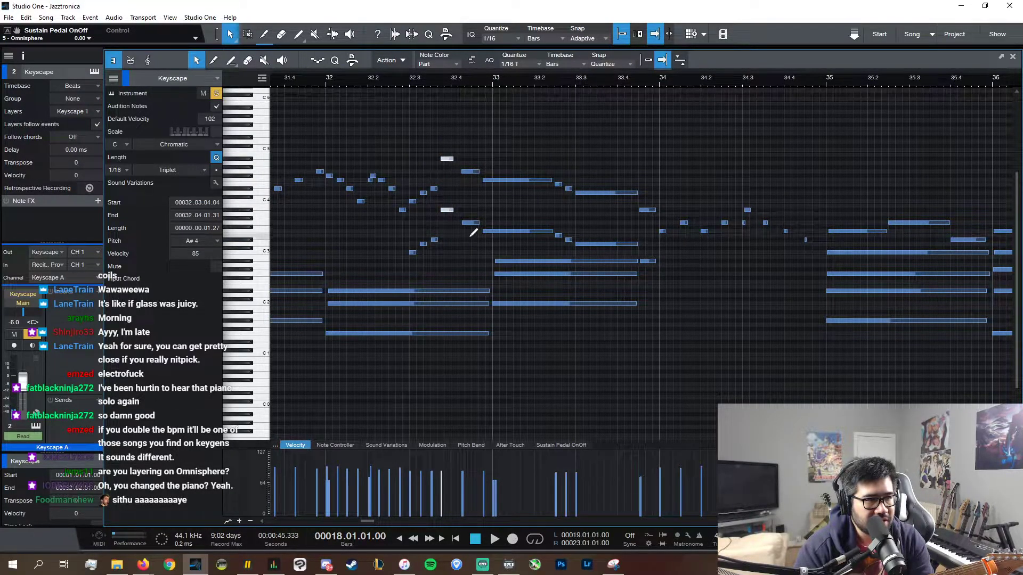
pyautogui.moveTo(473, 233); pyautogui.dragTo(453, 161)
pyautogui.click(311, 82)
pyautogui.press('space')
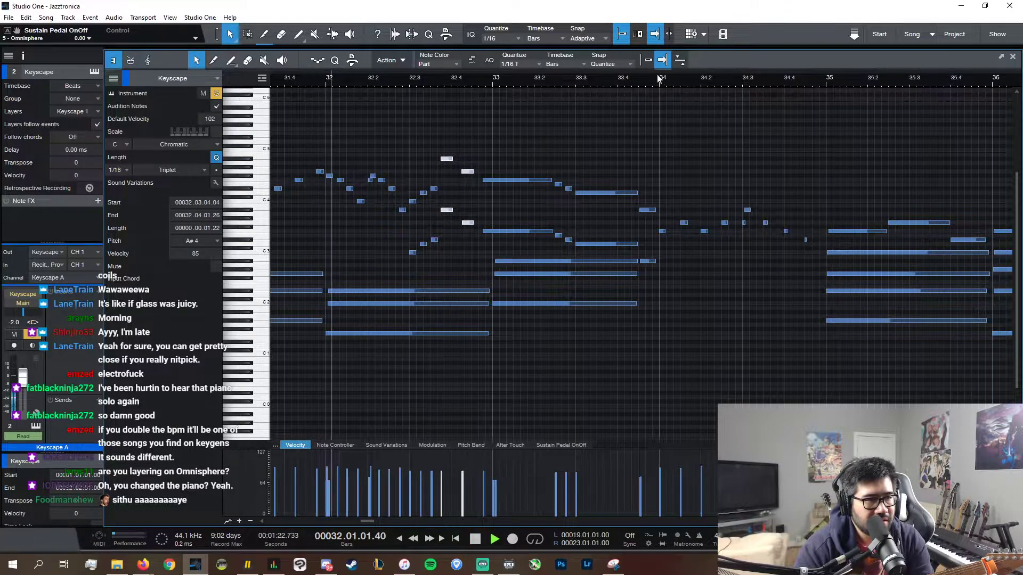
pyautogui.click(647, 63)
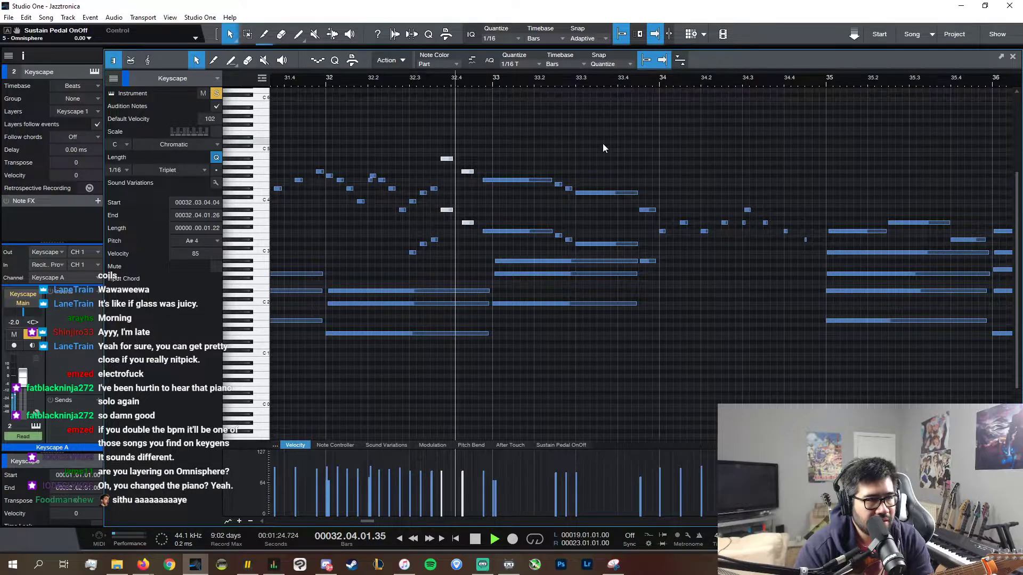
pyautogui.press('space')
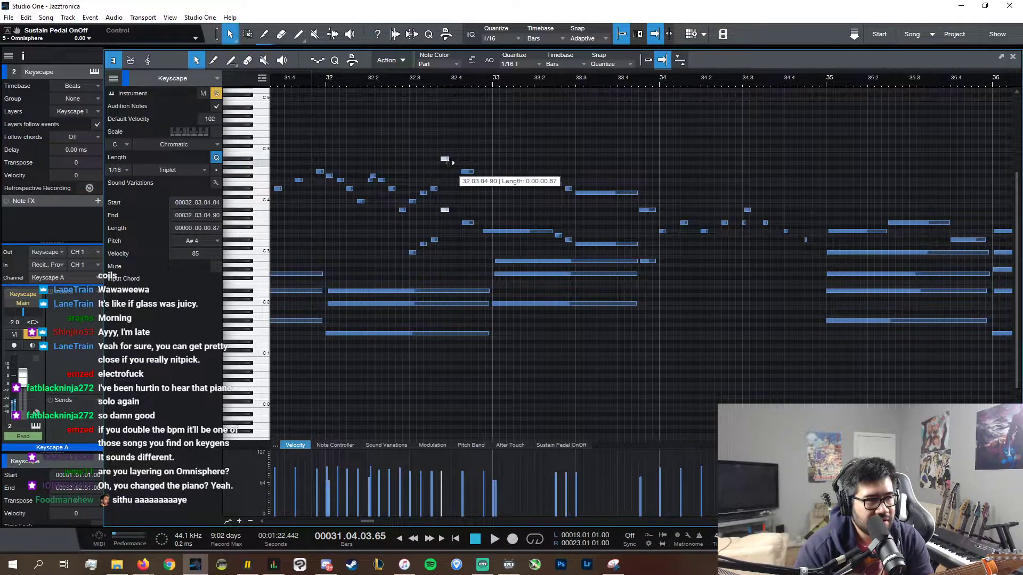
# - Trim the A#4 octave pair in bar 32 to length 0.00.00.81 and the G4 pair to 0.00.00.96, and close the note editor
pyautogui.moveTo(452, 162); pyautogui.dragTo(451, 162)
pyautogui.press('space')
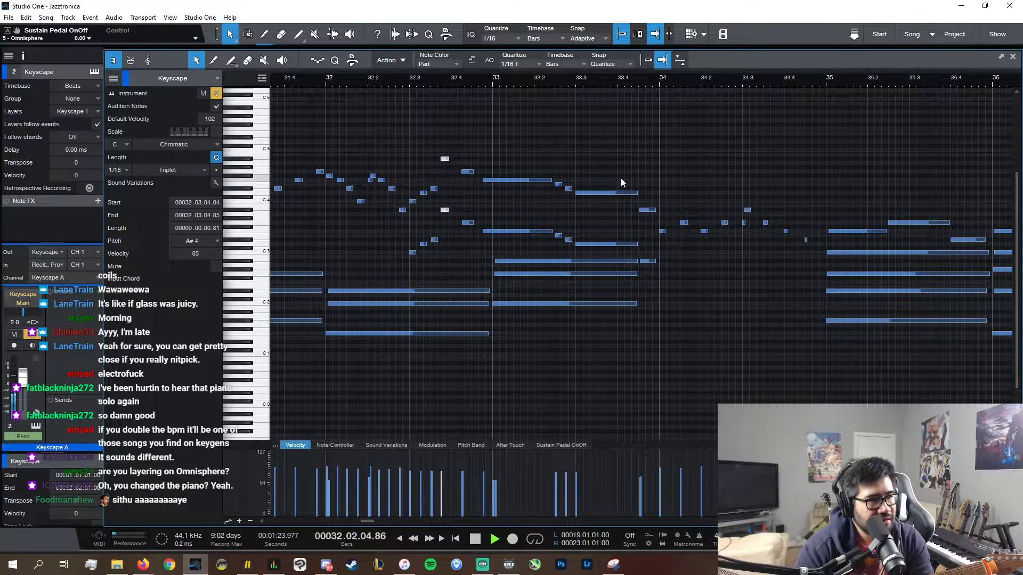
pyautogui.click(472, 228)
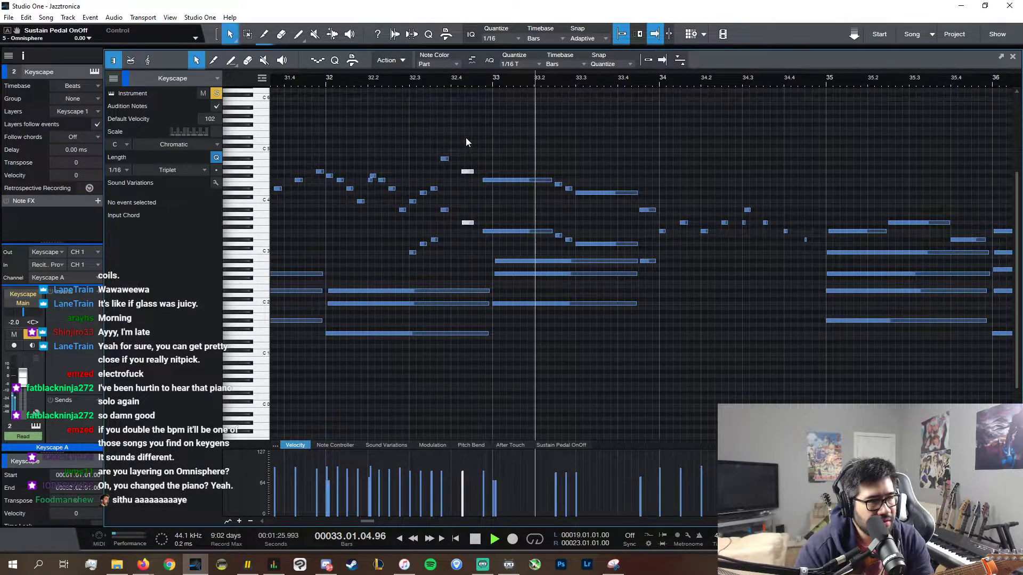
pyautogui.click(467, 172)
pyautogui.press('space')
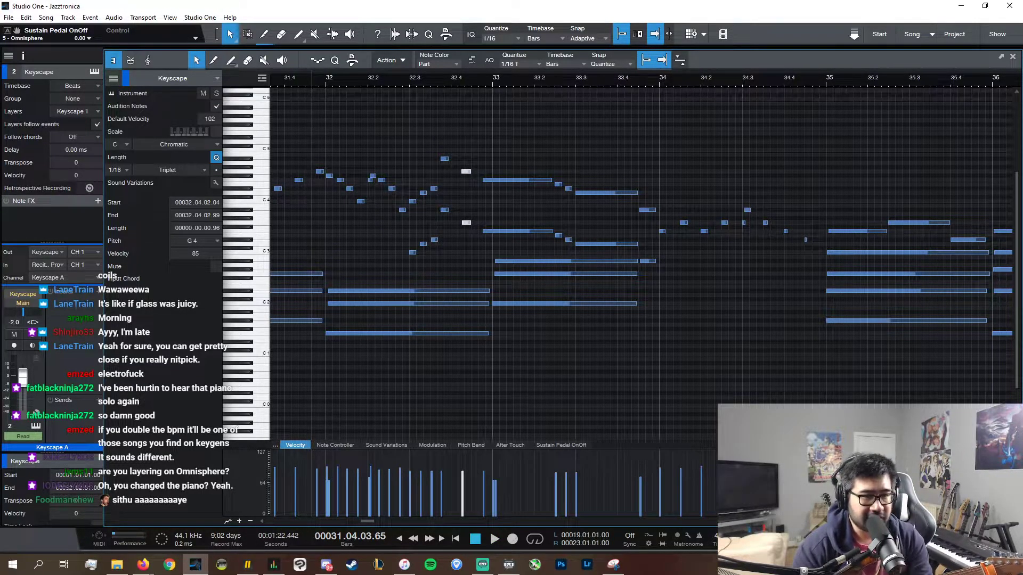
pyautogui.press('w')
pyautogui.press('w')
pyautogui.press('w')
pyautogui.press('w')
pyautogui.press('w')
pyautogui.press('w')
pyautogui.press('w')
pyautogui.click(1013, 57)
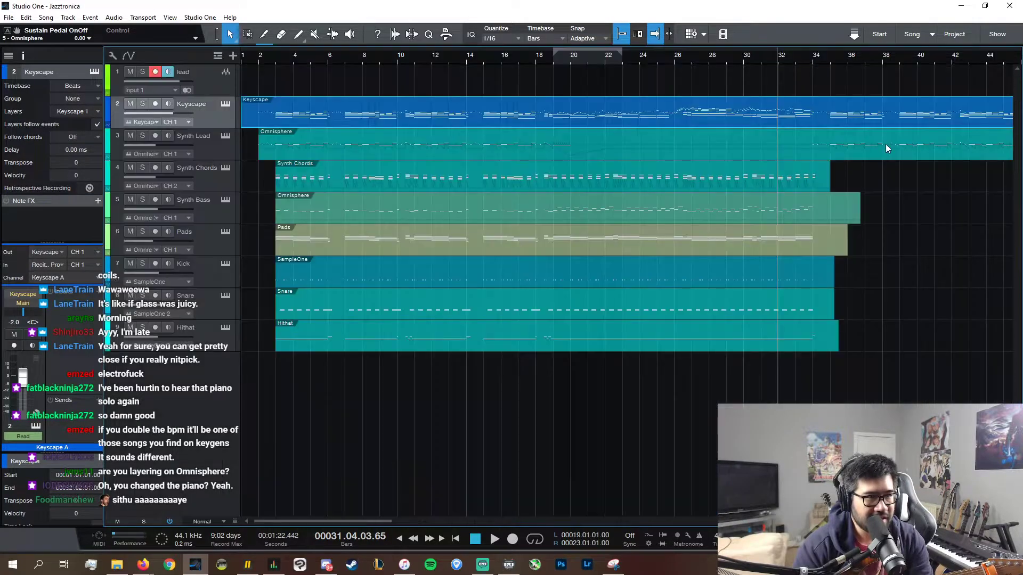
# - Listen to the full mix from bar 18 through the Keyscape solo, and stop playback
pyautogui.click(814, 59)
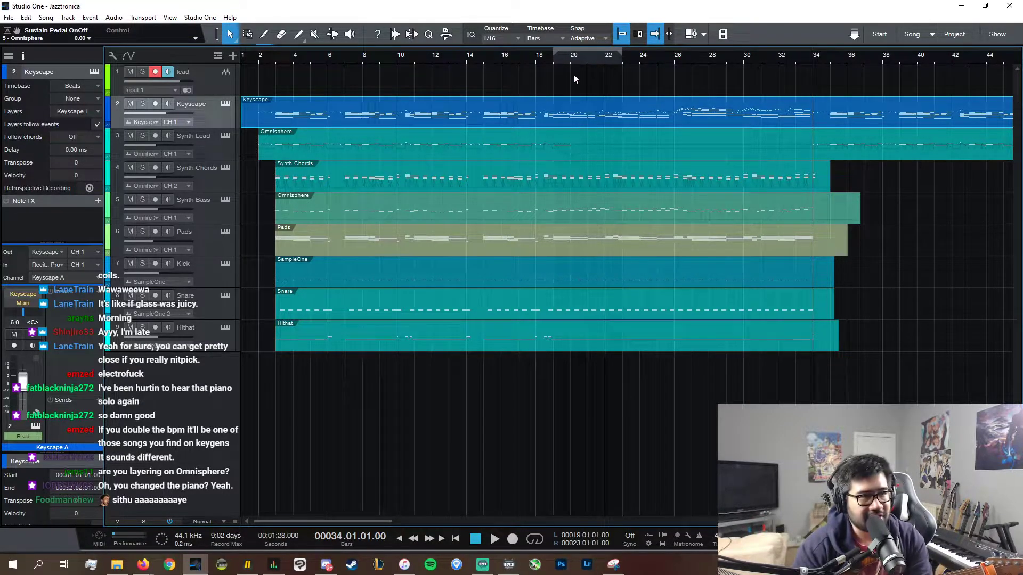
pyautogui.click(534, 56)
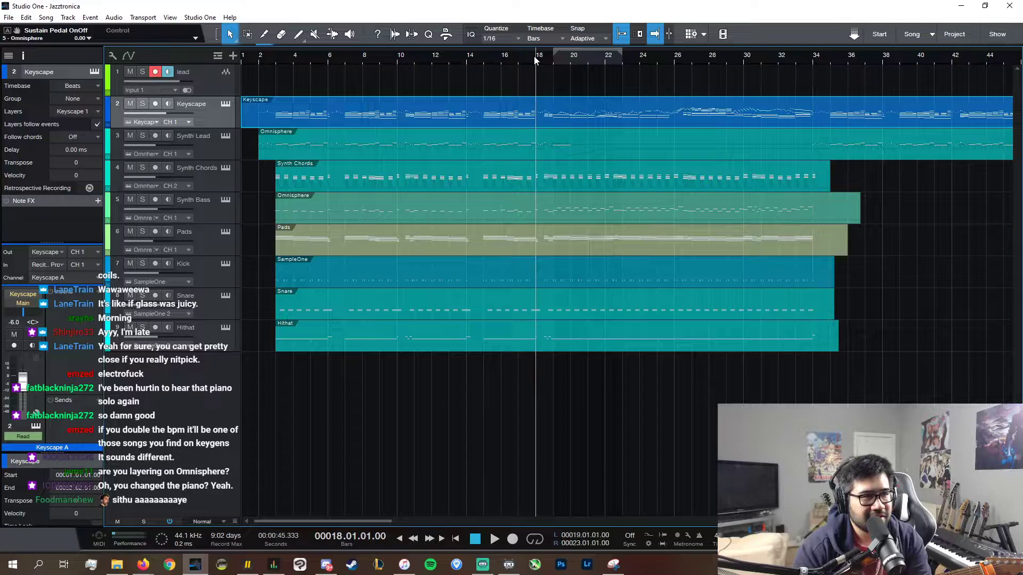
pyautogui.press('space')
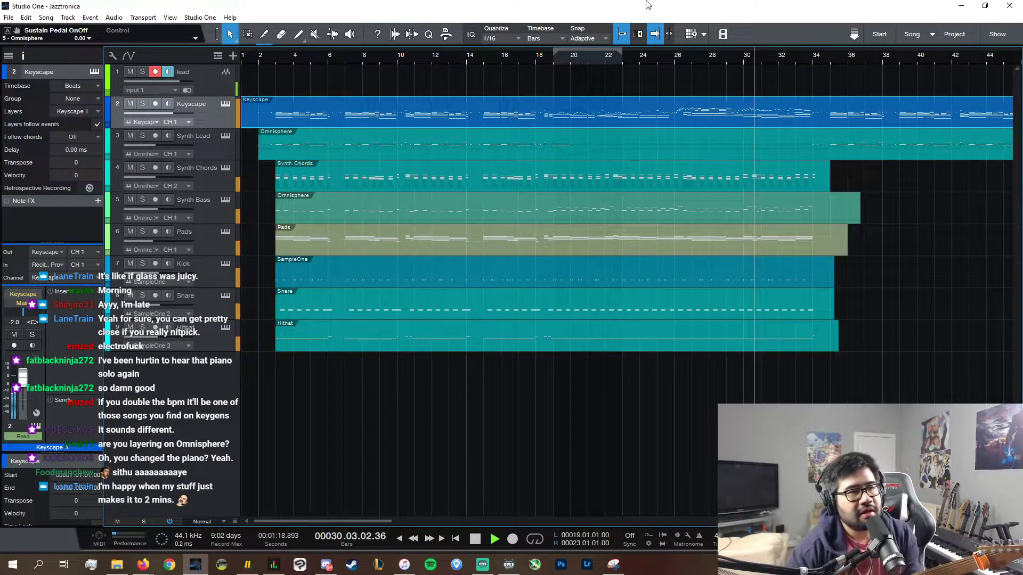
pyautogui.press('space')
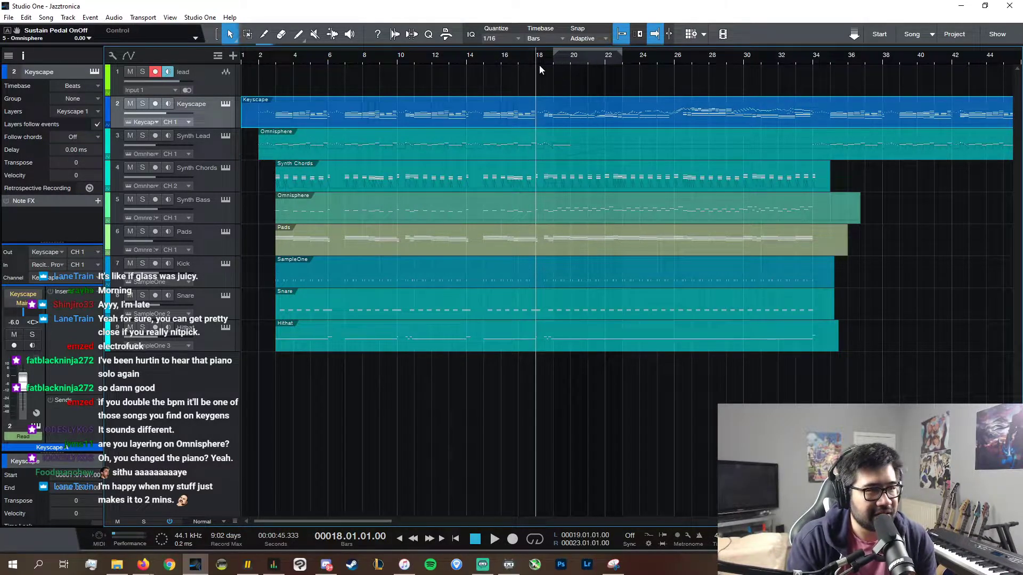
# - Play the song from bar 2 while viewing the Simple Lead patch's effects in Omnisphere, close the instrument, and stop playback
pyautogui.click(259, 65)
pyautogui.press('space')
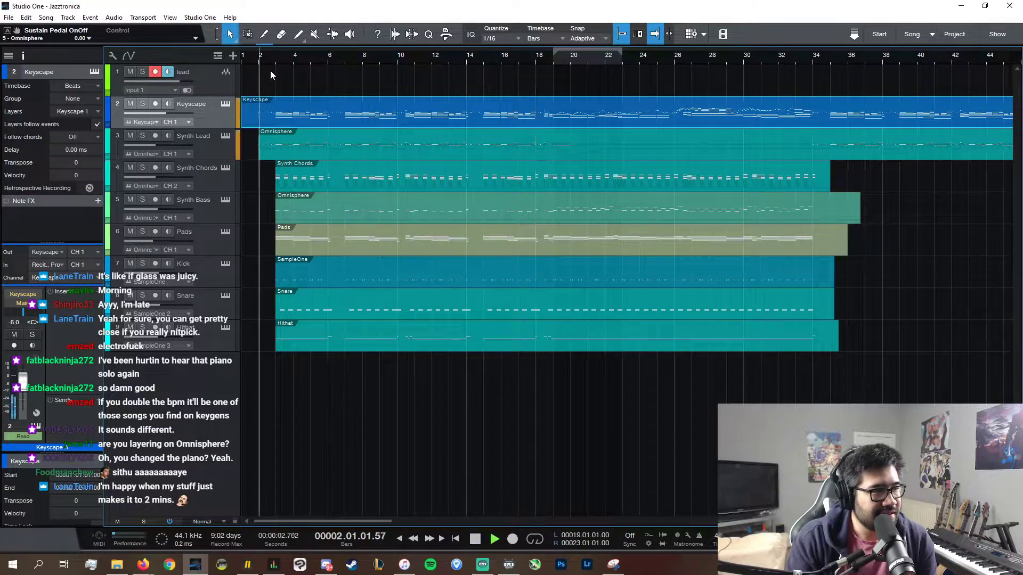
pyautogui.click(226, 135)
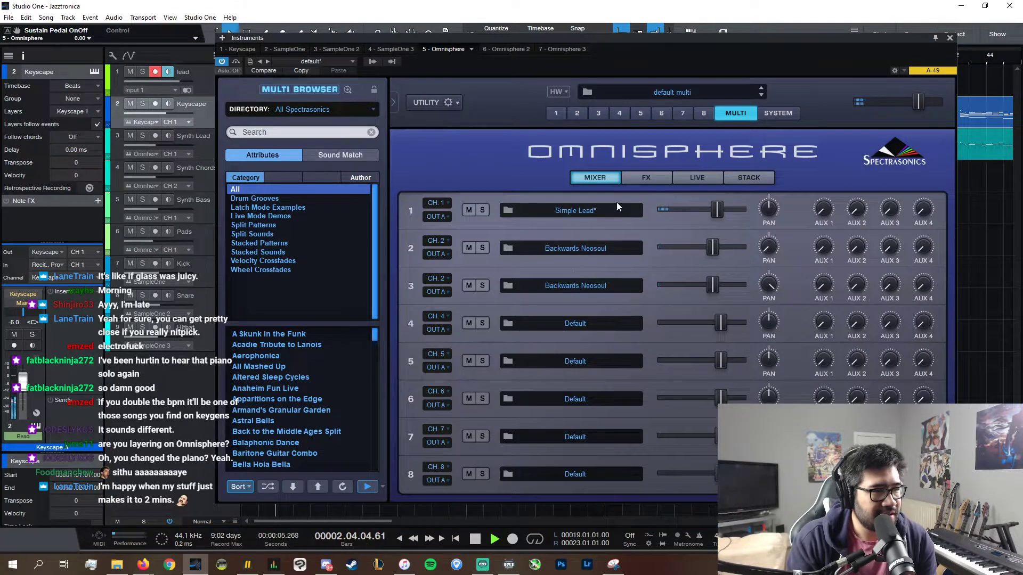
pyautogui.click(557, 113)
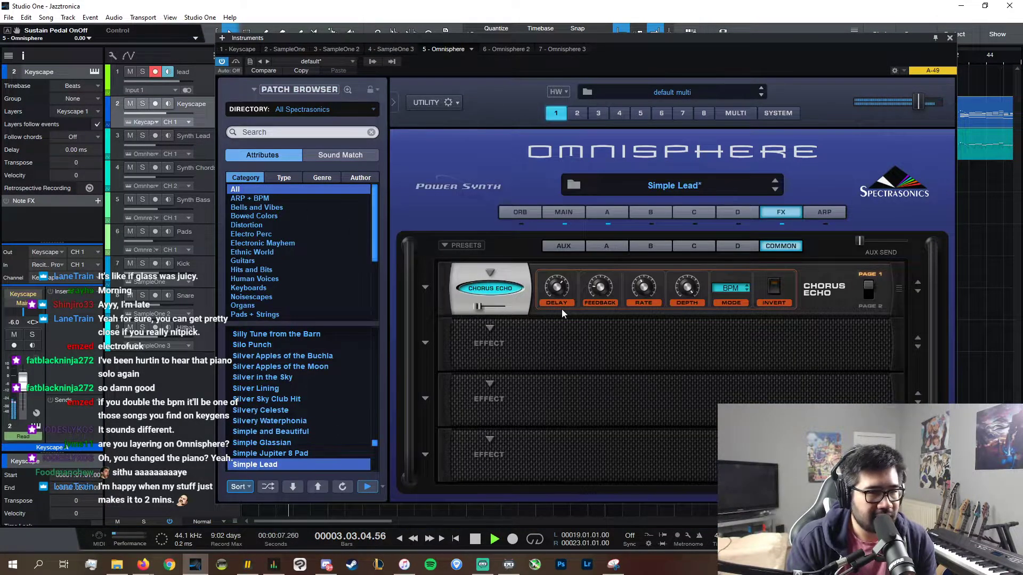
pyautogui.click(950, 37)
pyautogui.press('space')
pyautogui.press('space')
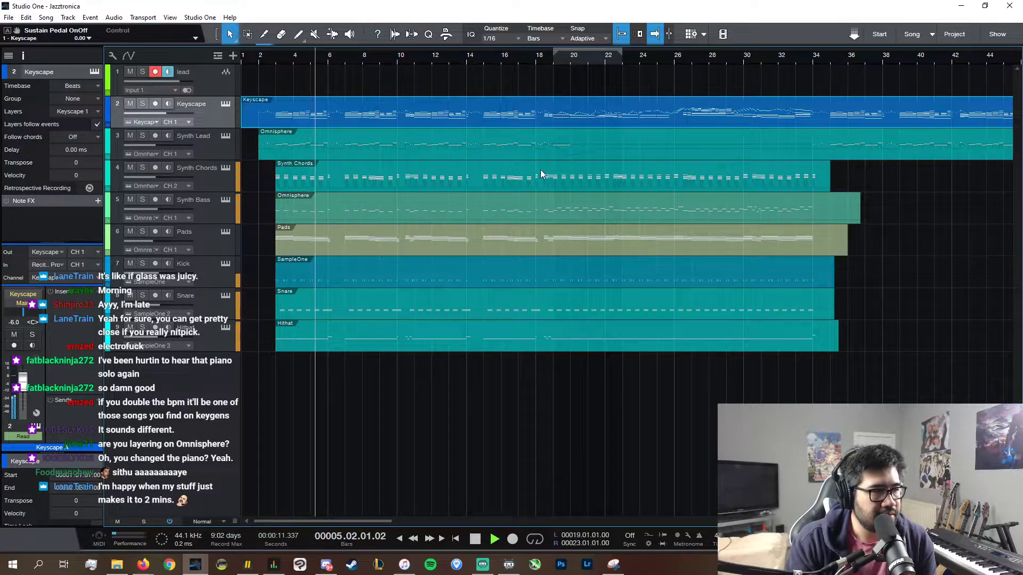
pyautogui.click(699, 522)
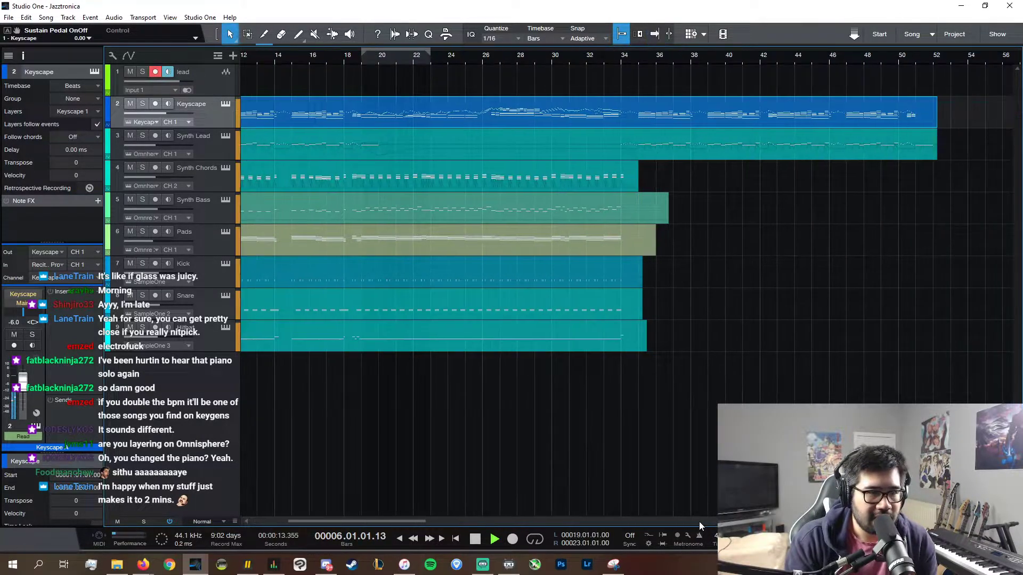
pyautogui.press('space')
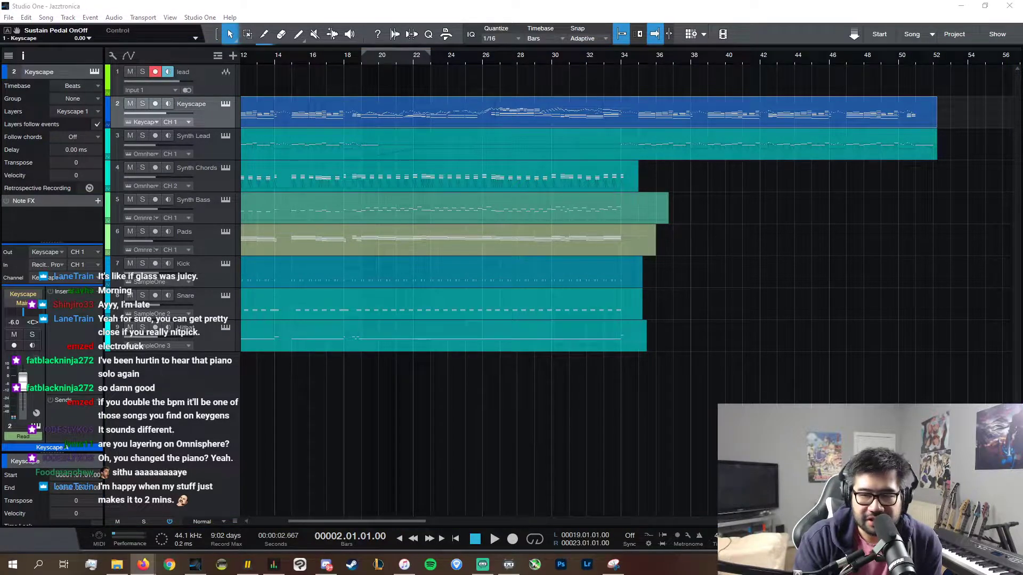
# - Audition the section from bar 34 and extend the Pads part to end at bar 52
pyautogui.click(618, 58)
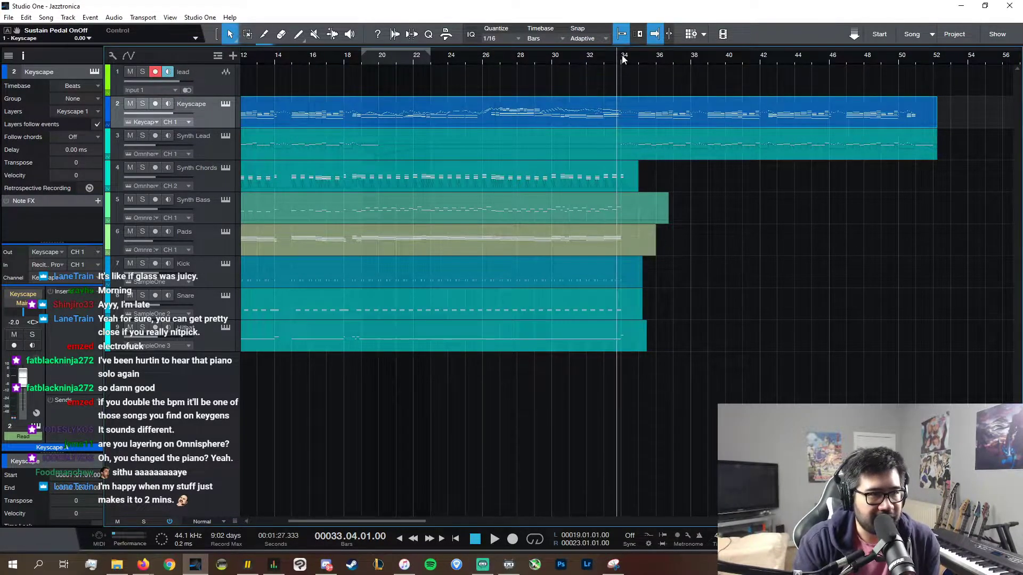
pyautogui.click(622, 58)
pyautogui.press('space')
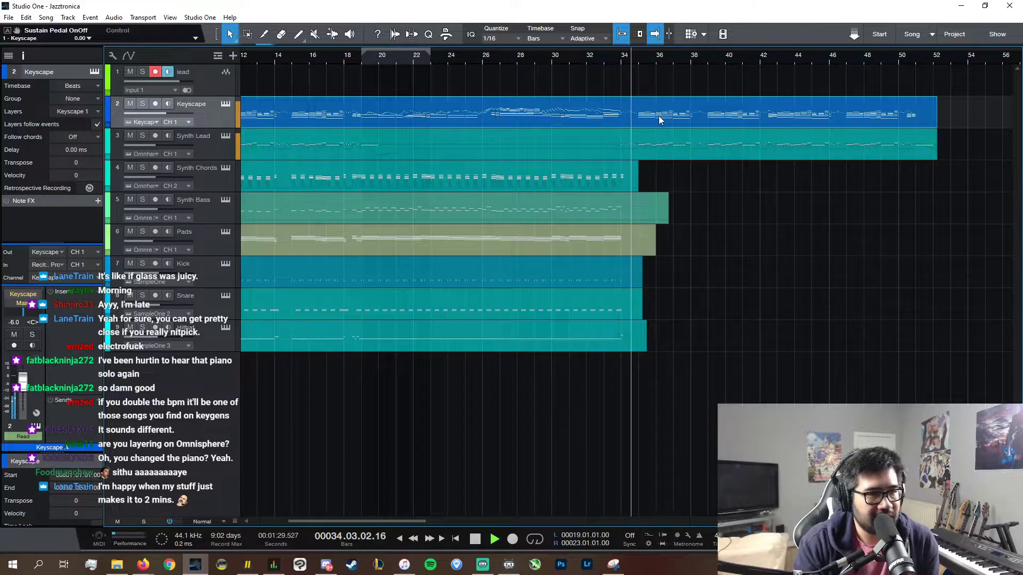
pyautogui.moveTo(661, 251); pyautogui.dragTo(791, 254)
pyautogui.press('space')
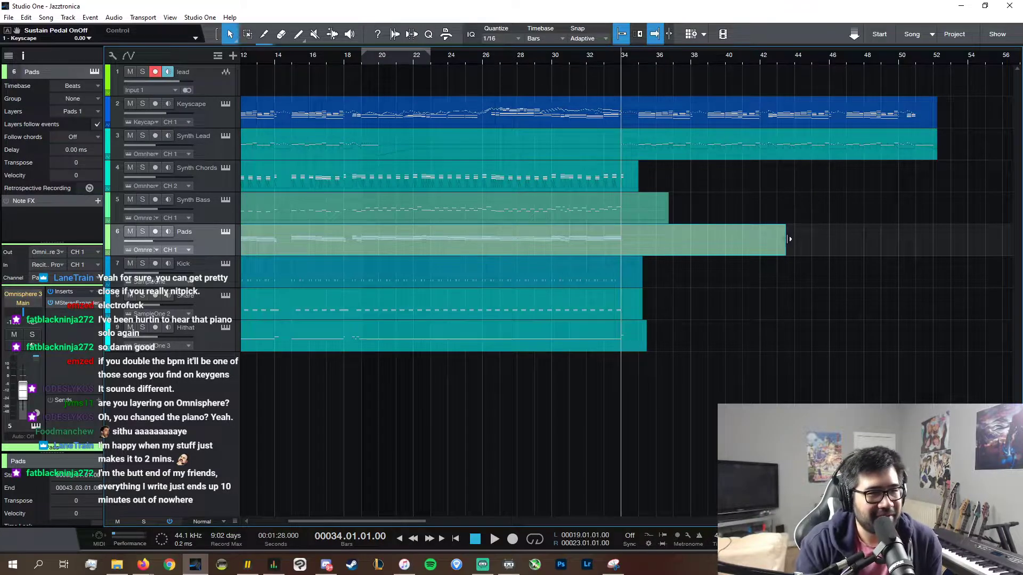
pyautogui.moveTo(789, 239); pyautogui.dragTo(936, 247)
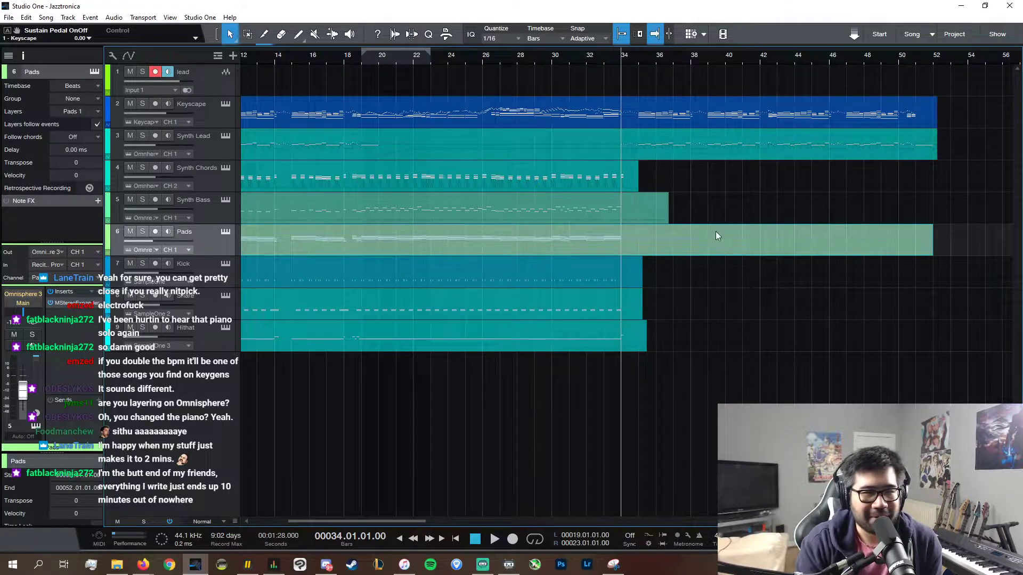
# - Copy the Pads chords in bars 3 to 5 from the note editor, close the editor, and stop playback
pyautogui.click(639, 58)
pyautogui.press('space')
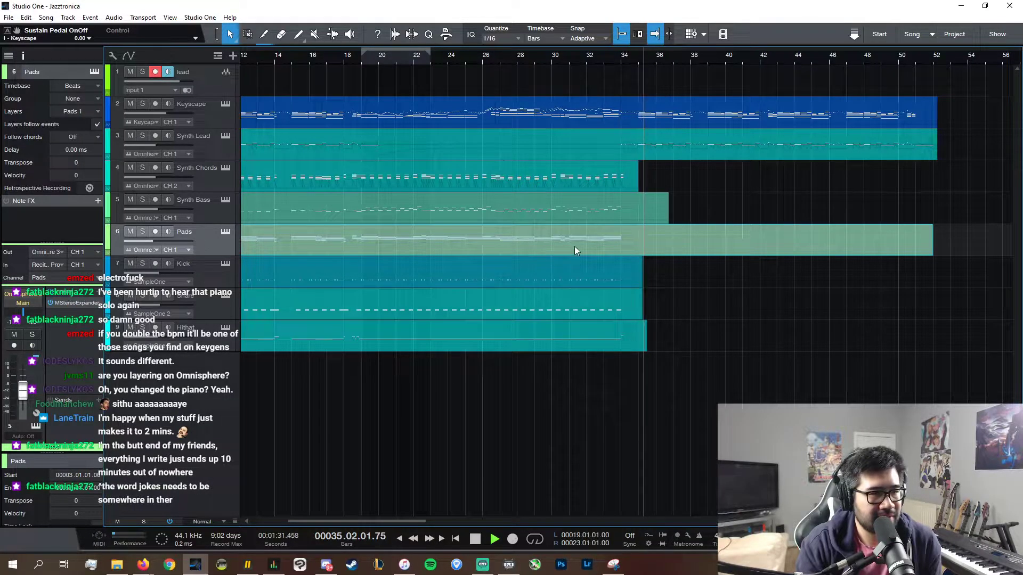
pyautogui.moveTo(299, 522); pyautogui.dragTo(275, 523)
pyautogui.click(275, 58)
pyautogui.doubleClick(324, 243)
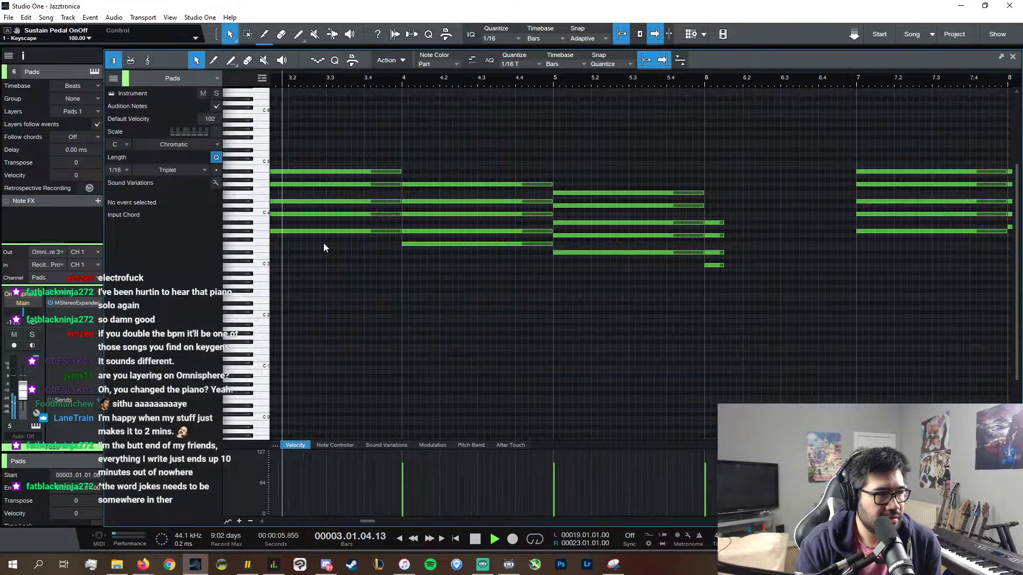
pyautogui.moveTo(679, 306); pyautogui.dragTo(267, 113)
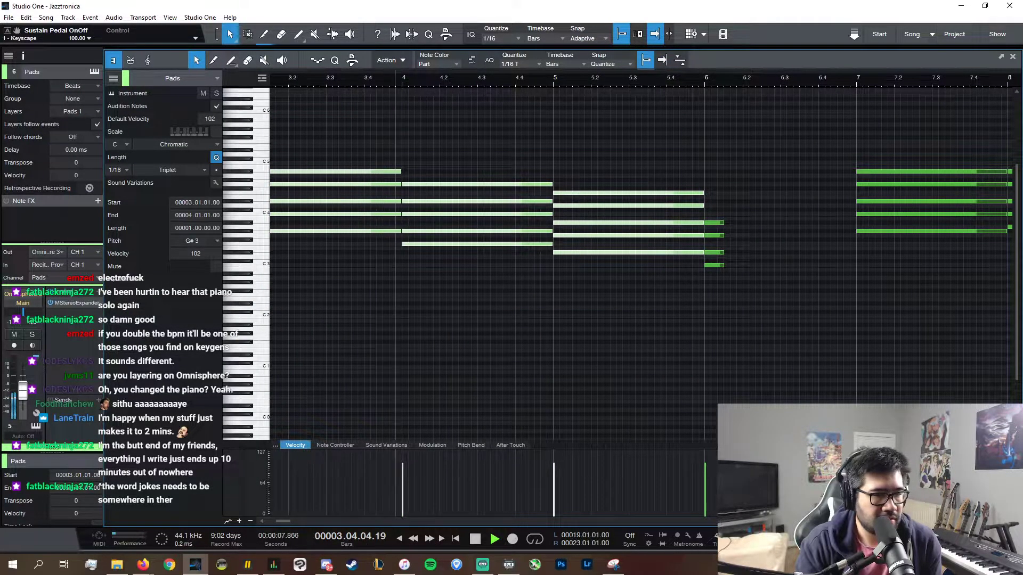
pyautogui.press('w')
pyautogui.press('w')
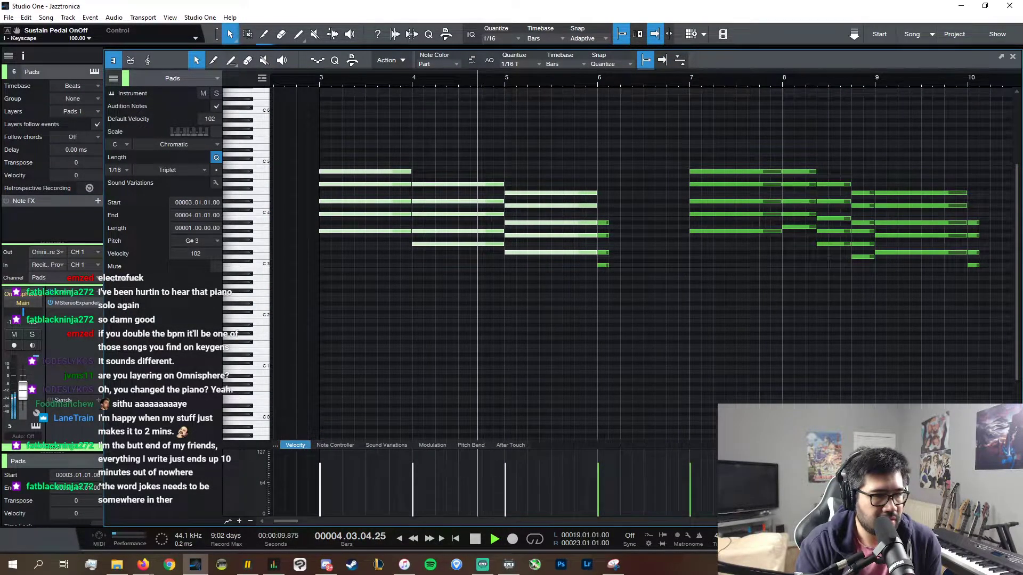
pyautogui.click(1012, 56)
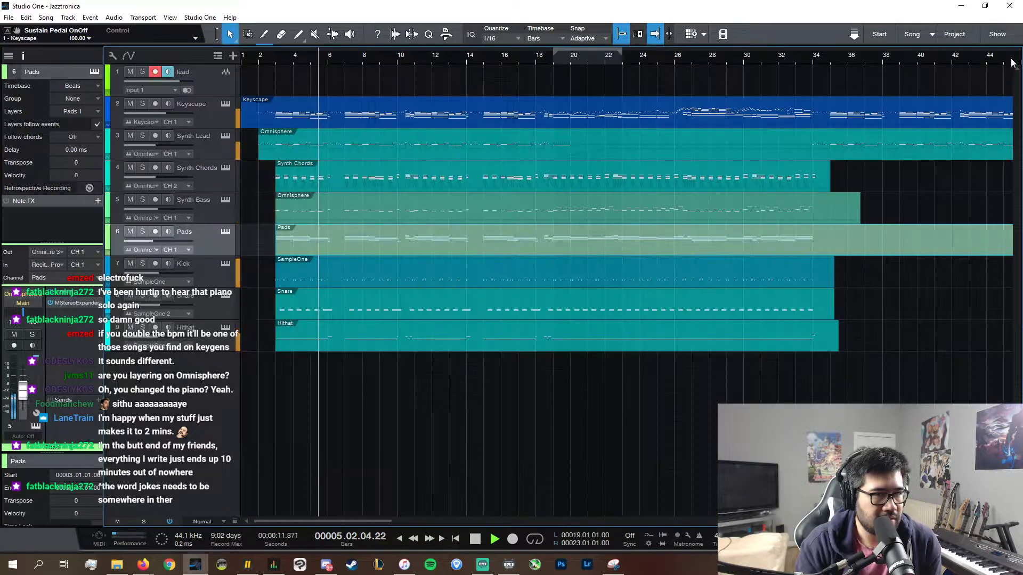
pyautogui.press('space')
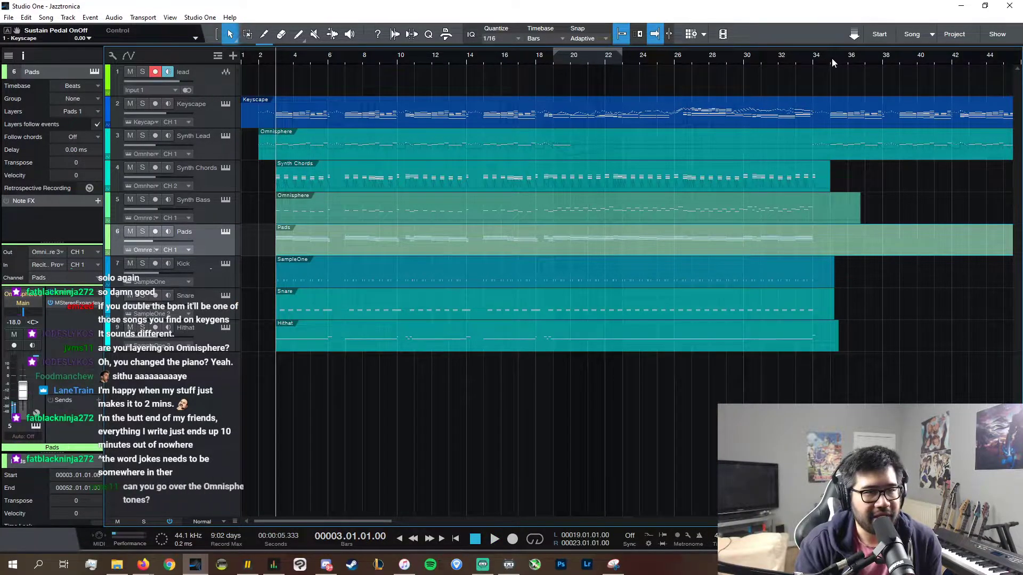
# - Paste the copied chords into the Pads part at bar 35, play from there, and close the note editor
pyautogui.click(832, 63)
pyautogui.doubleClick(885, 244)
pyautogui.press('space')
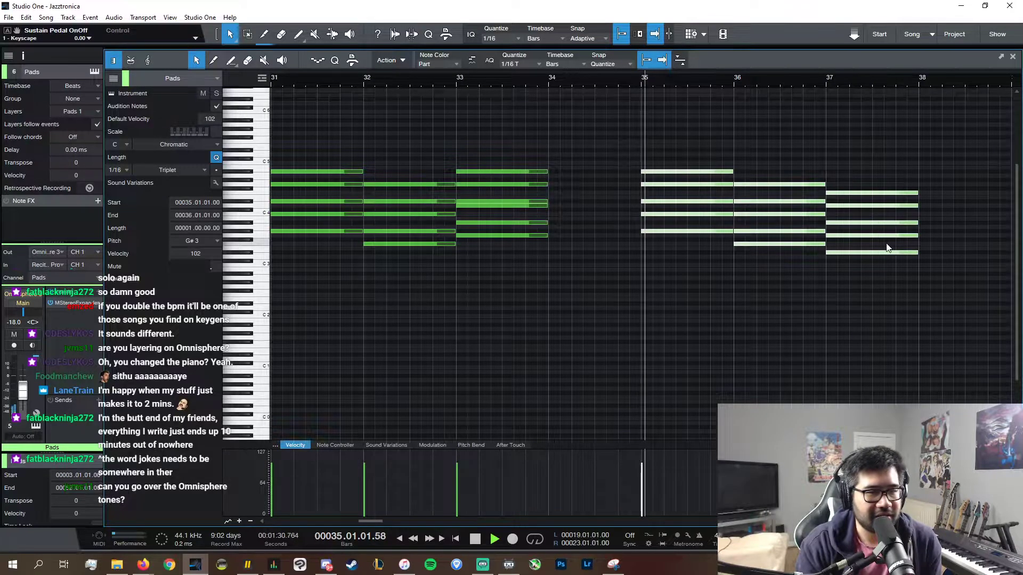
pyautogui.click(1012, 57)
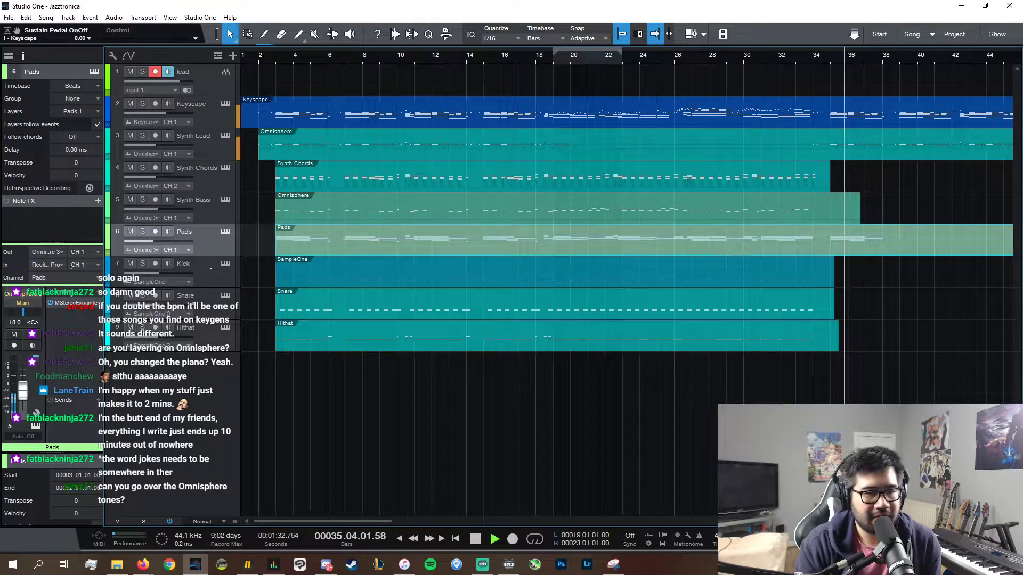
pyautogui.hscroll(6, 478, 120)
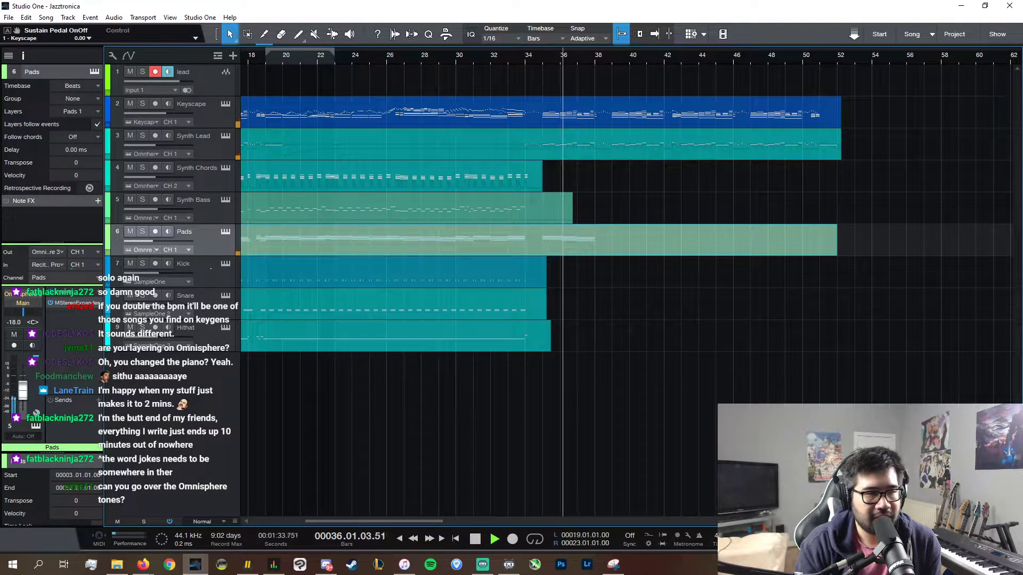
# - Replay the ending from bar 34, stop playback, and place the playhead at bar 38
pyautogui.click(525, 59)
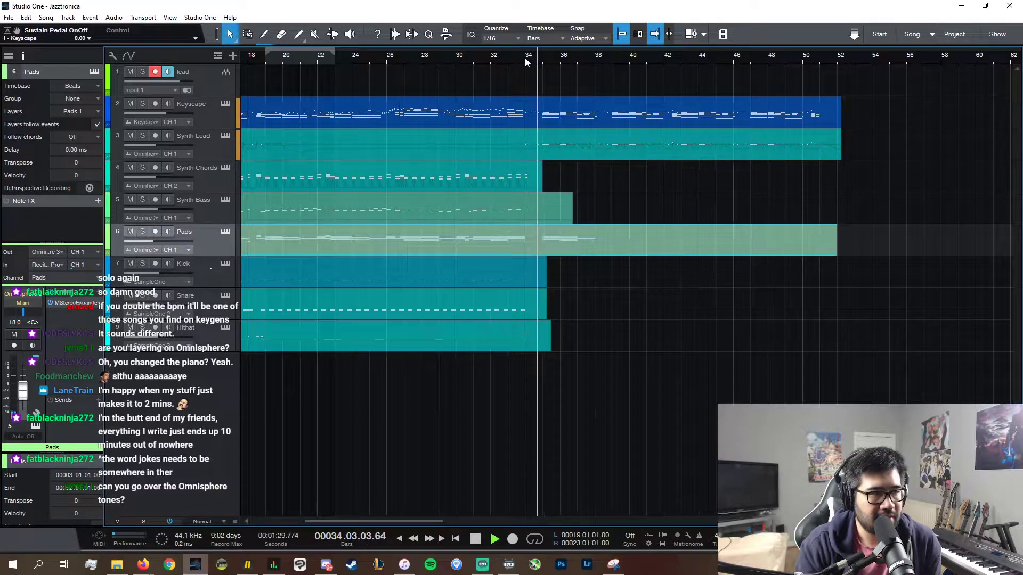
pyautogui.press('space')
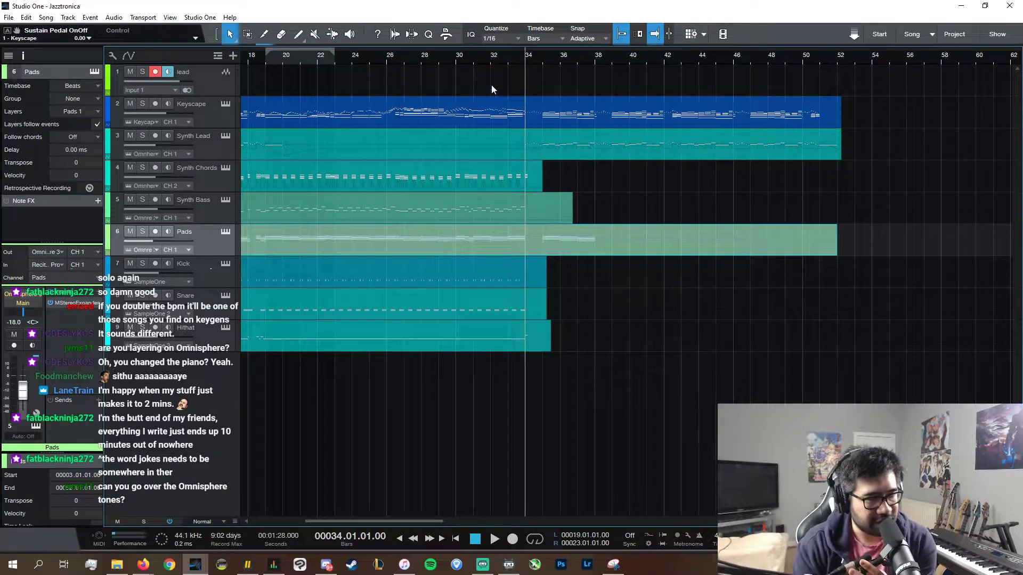
pyautogui.click(596, 62)
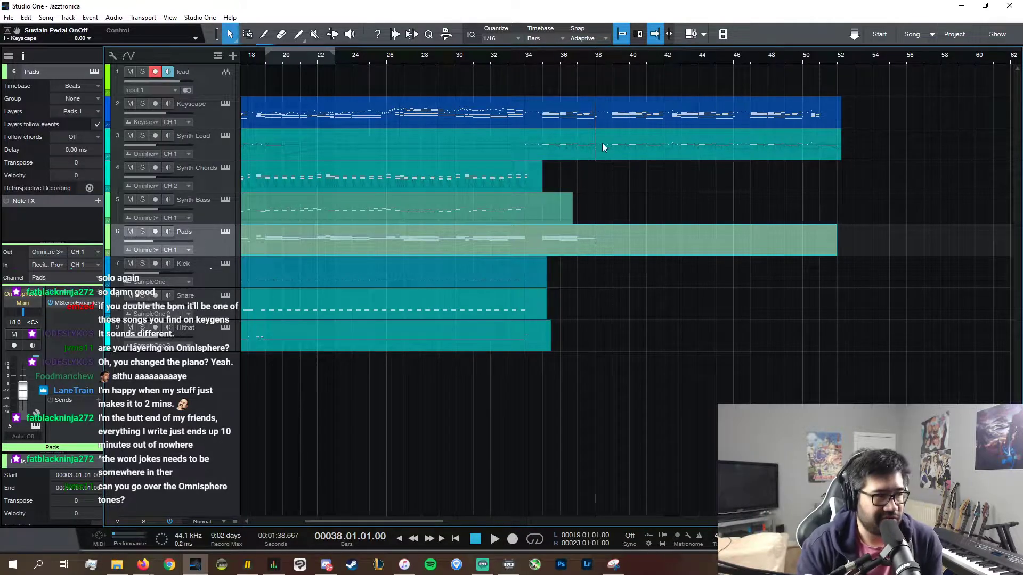
# - Show the Simple Lead patch of the Synth Lead track in Omnisphere, view its main and layer A settings, and close the instrument
pyautogui.click(210, 150)
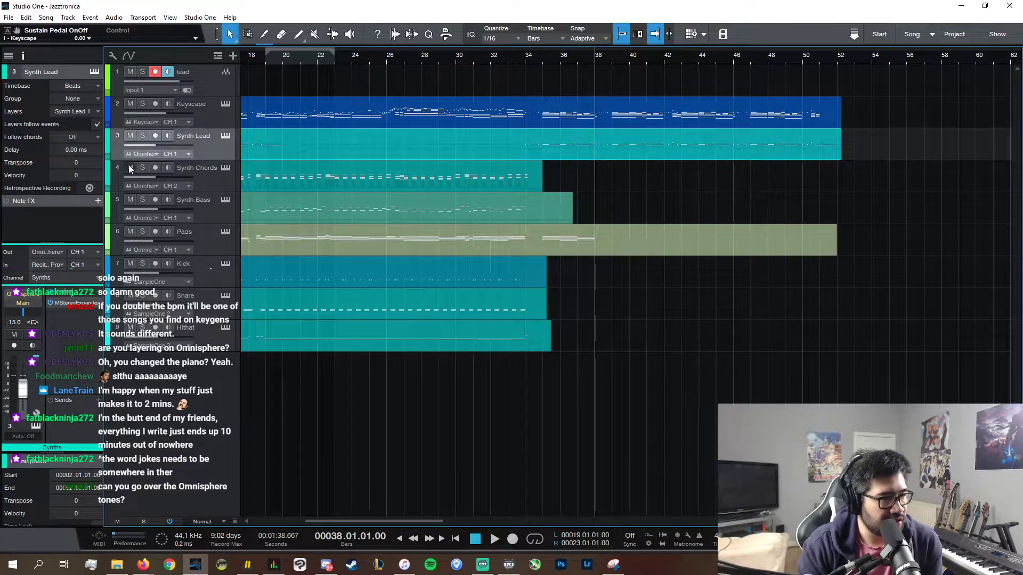
pyautogui.click(25, 297)
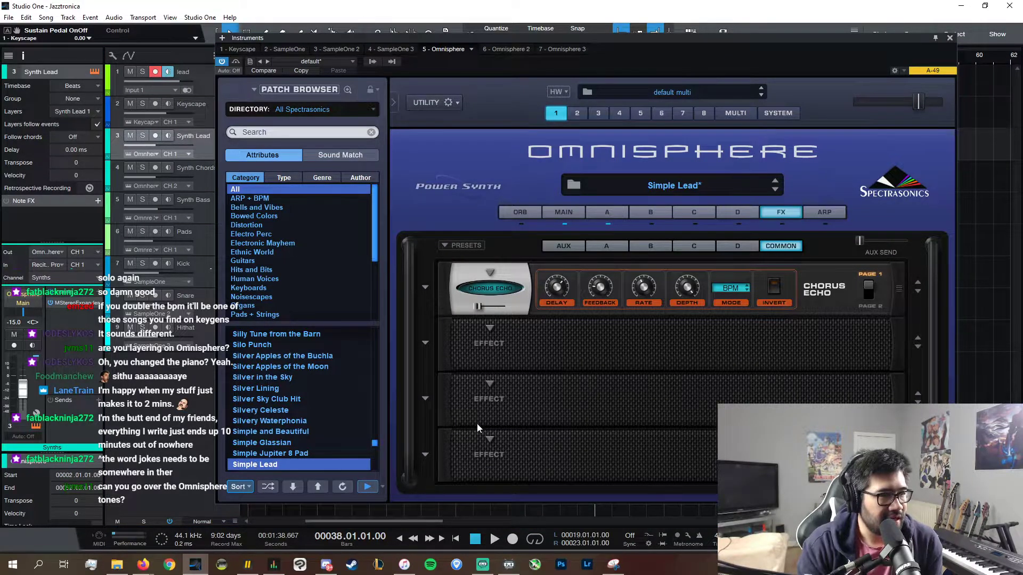
pyautogui.click(564, 213)
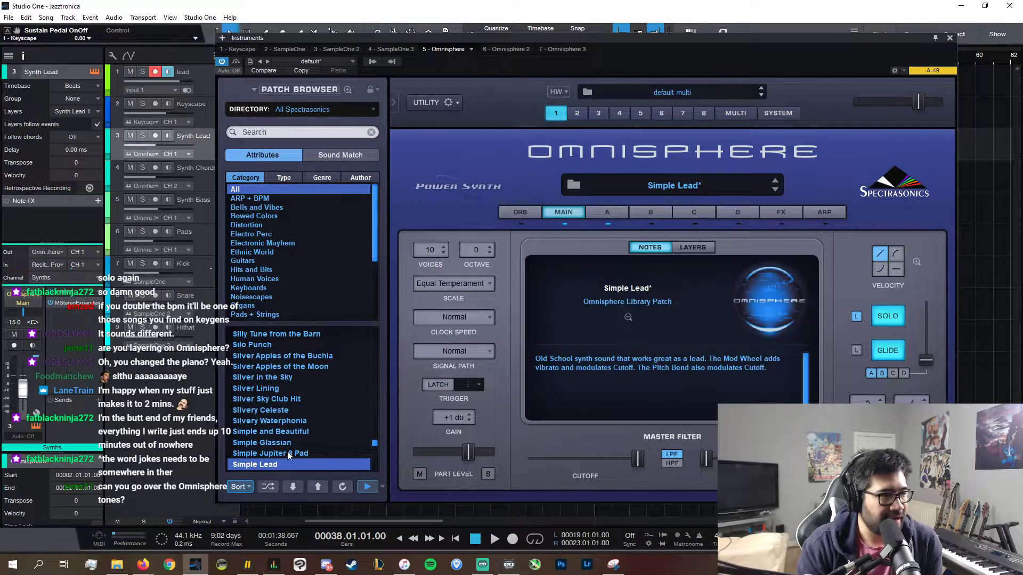
pyautogui.click(615, 211)
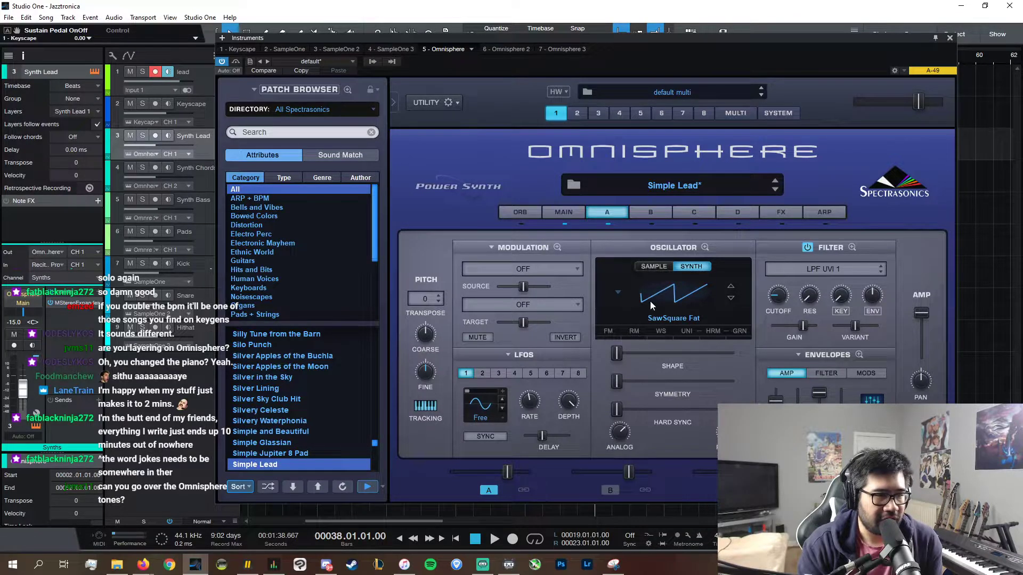
pyautogui.click(950, 38)
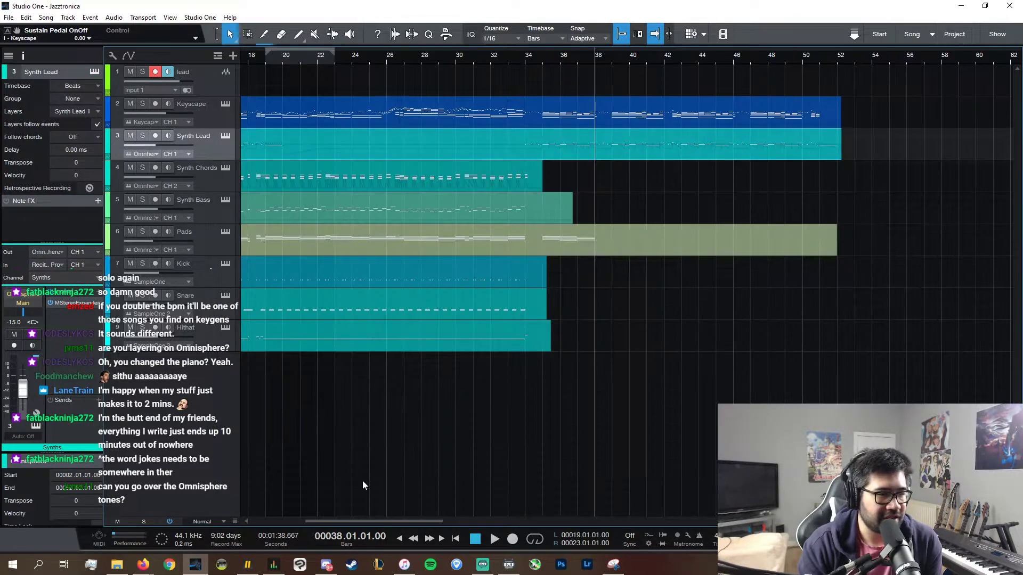
# - Solo the Synth Lead track, audition it from bar 2, and stop playback
pyautogui.moveTo(394, 520); pyautogui.dragTo(289, 520)
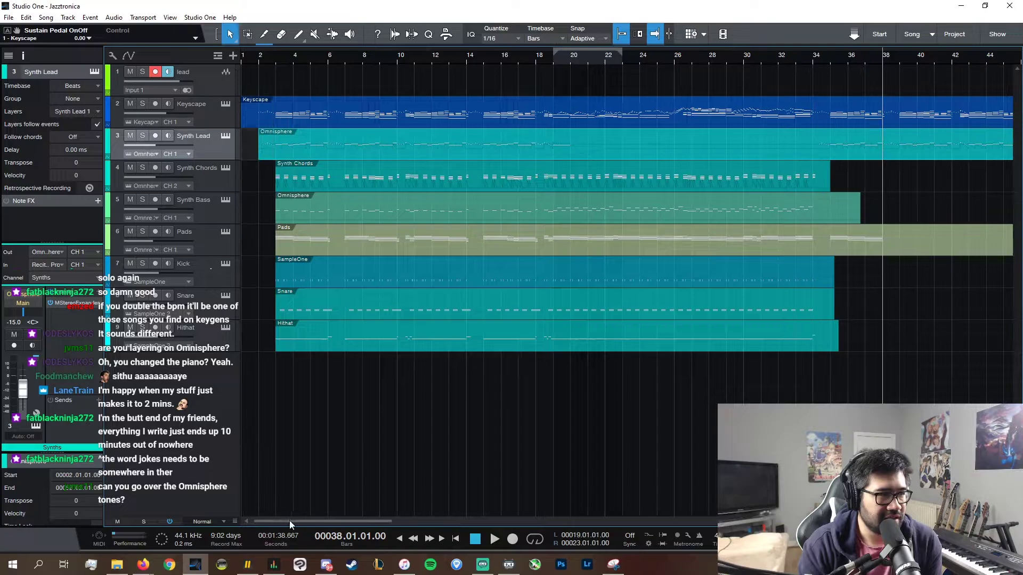
pyautogui.click(258, 56)
pyautogui.click(142, 136)
pyautogui.press('space')
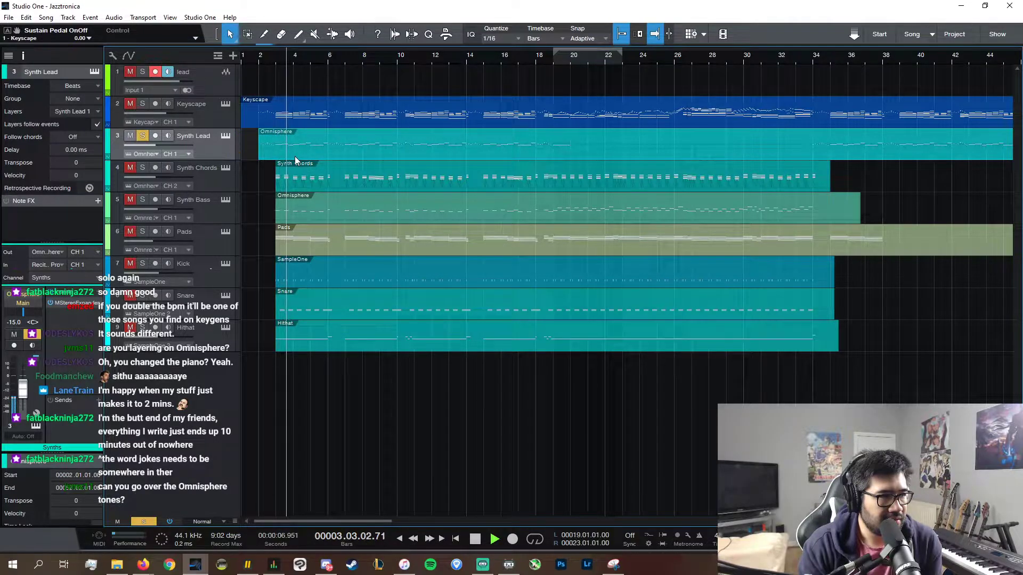
pyautogui.press('space')
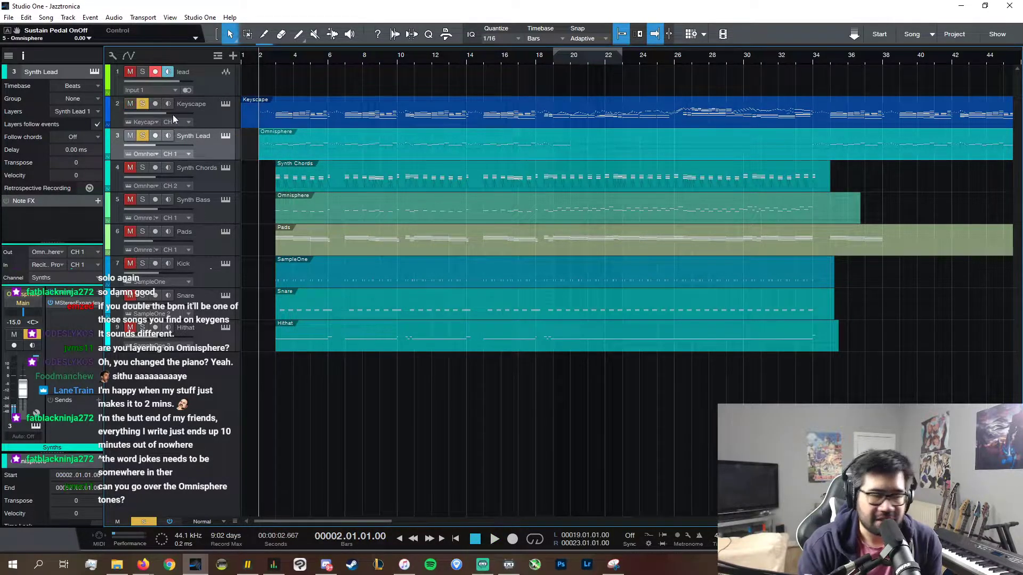
# - Audition the soloed Keyscape and Synth Lead tracks together from bar 2, stop playback, and clear both solos
pyautogui.press('space')
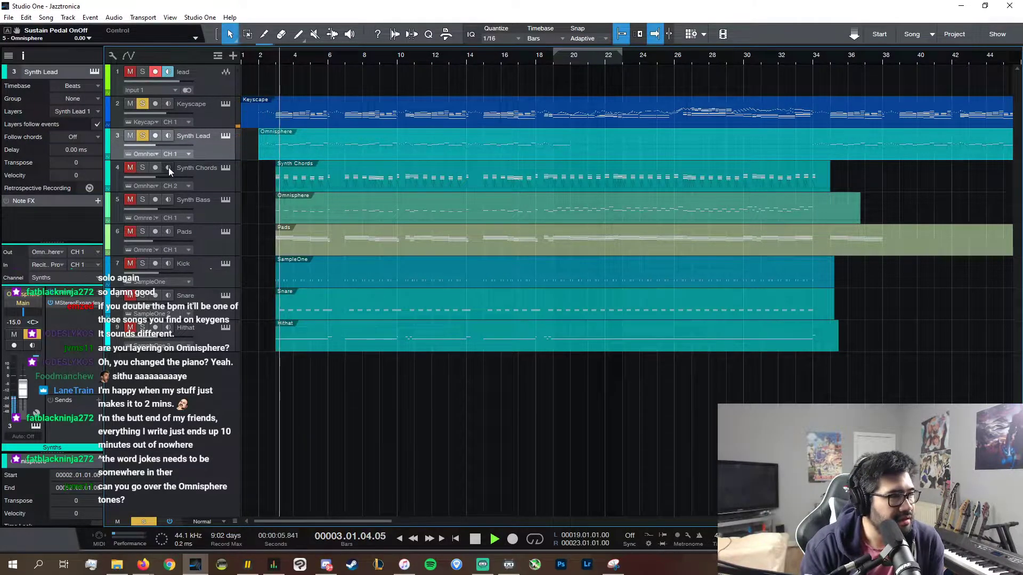
pyautogui.click(144, 137)
pyautogui.press('space')
pyautogui.click(142, 109)
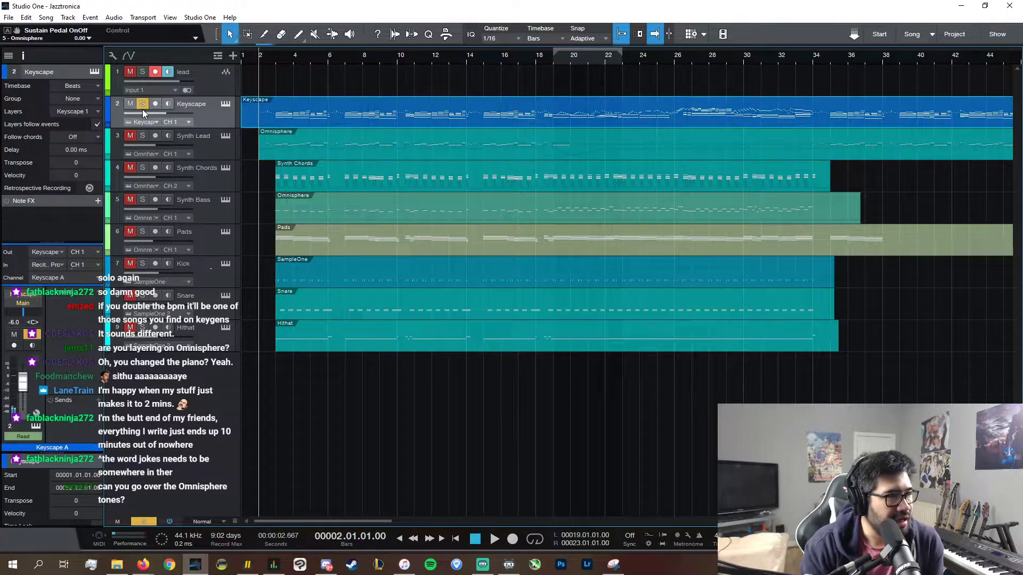
pyautogui.click(142, 110)
# - Show the Backwards Neosoul patch in part 2 of the Synth Chords track's Omnisphere and close the instrument
pyautogui.click(224, 167)
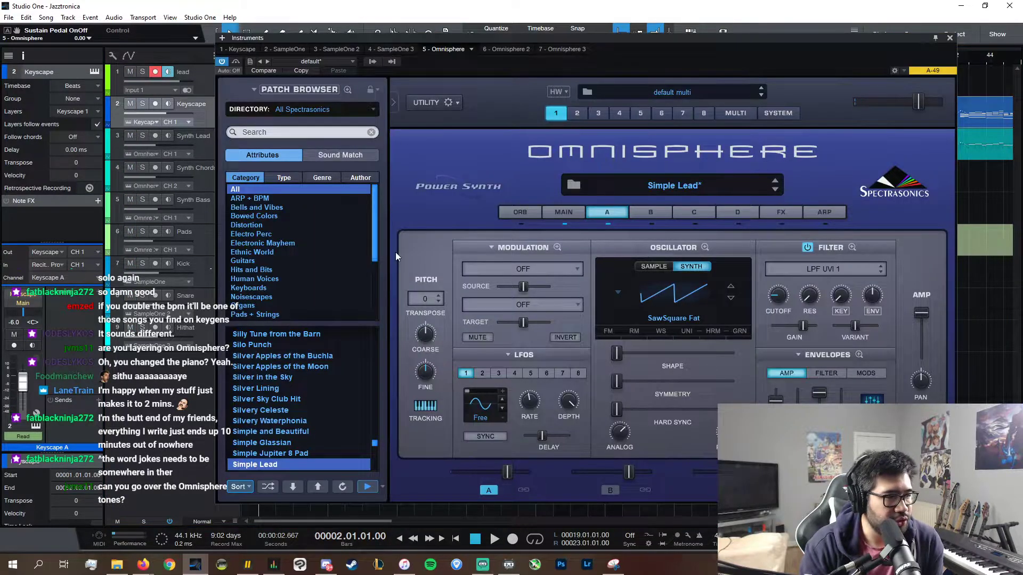
pyautogui.click(581, 114)
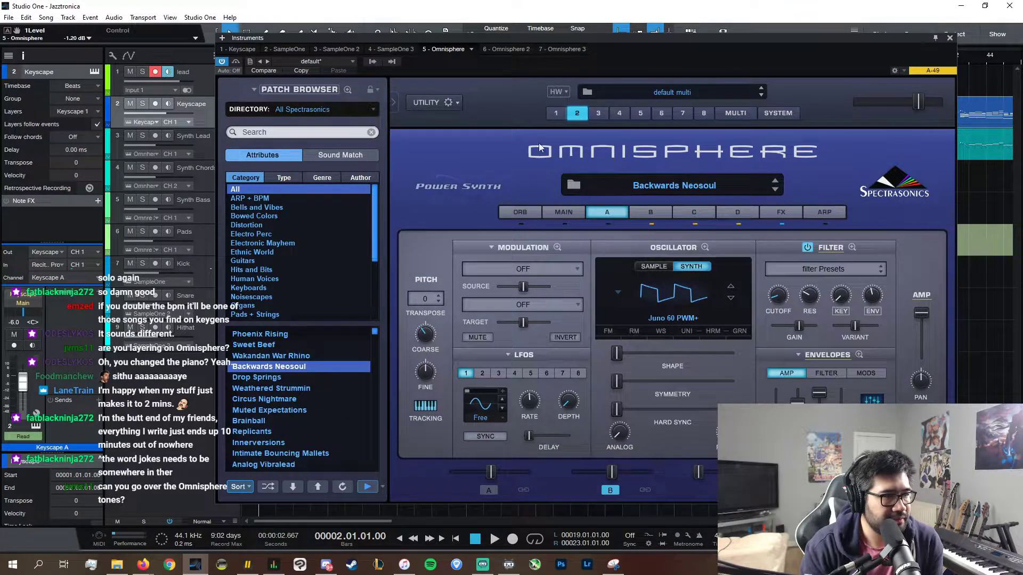
pyautogui.click(950, 39)
# - Solo the Synth Chords track, audition it from bar 3, and stop playback
pyautogui.click(275, 59)
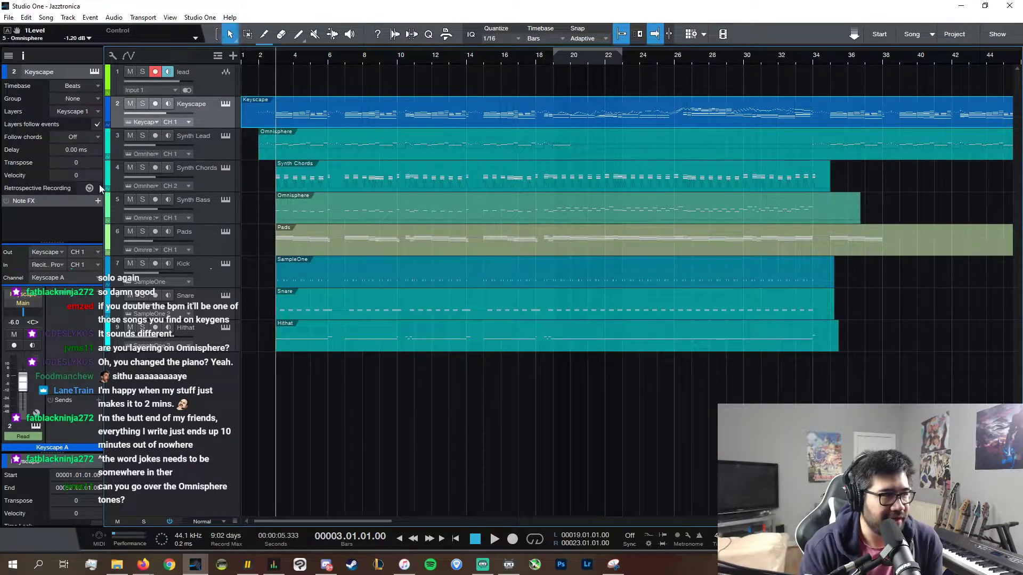
pyautogui.click(145, 167)
pyautogui.press('space')
pyautogui.click(150, 93)
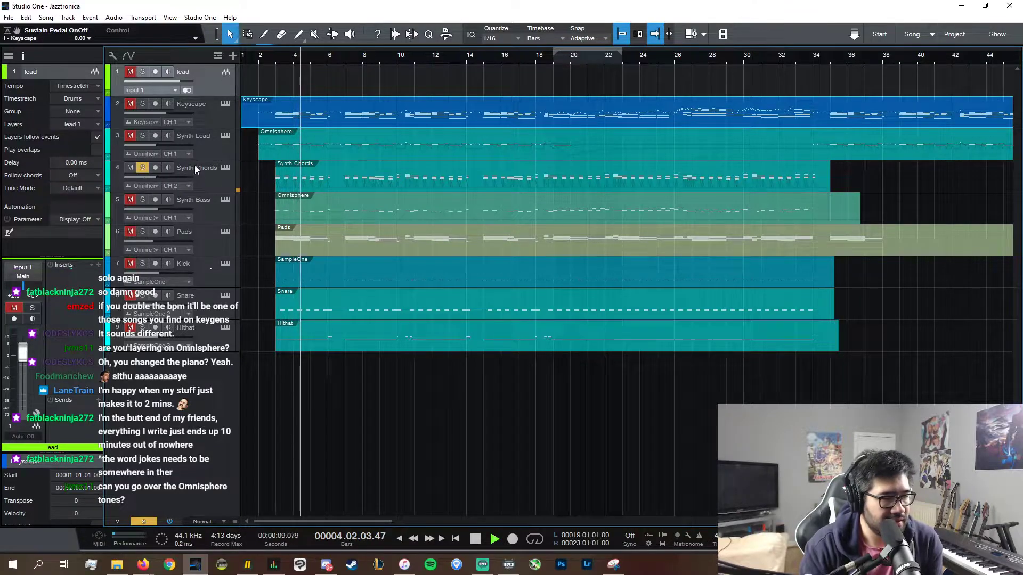
pyautogui.press('space')
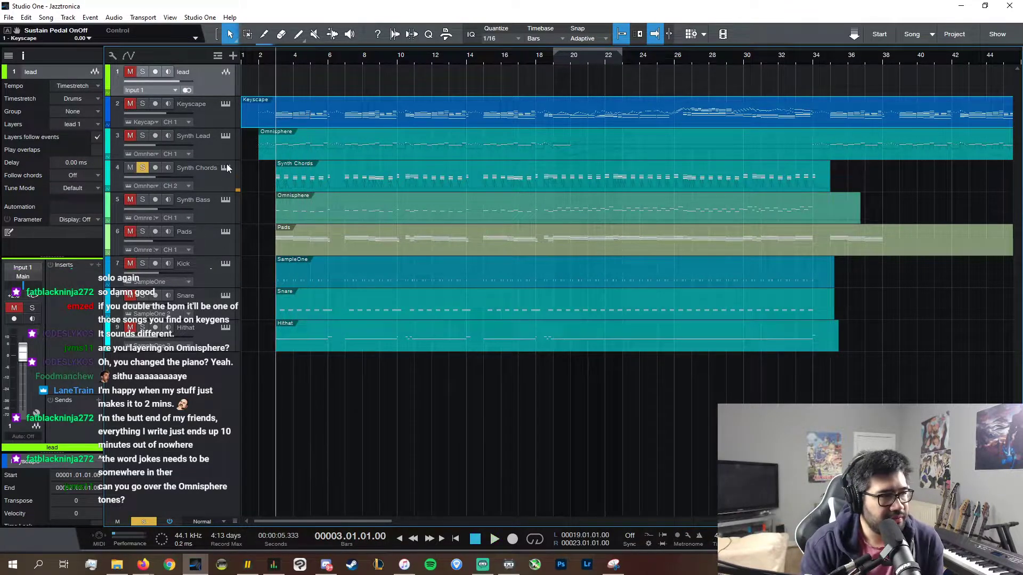
# - View the effects of the Backwards Neosoul patch in Omnisphere part 3, toggle its Analog Chorus, and close the instrument
pyautogui.click(225, 168)
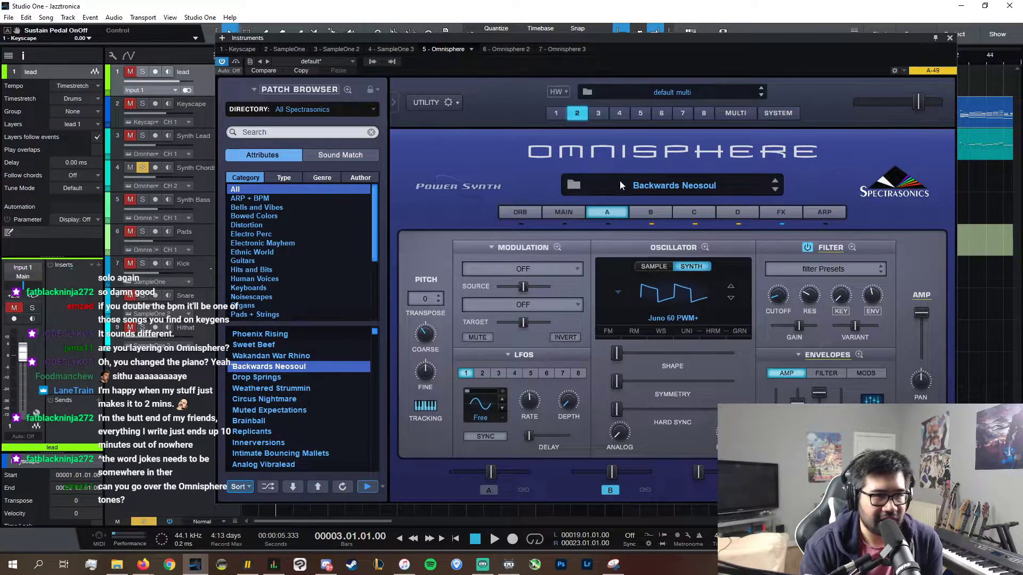
pyautogui.click(598, 113)
pyautogui.click(782, 213)
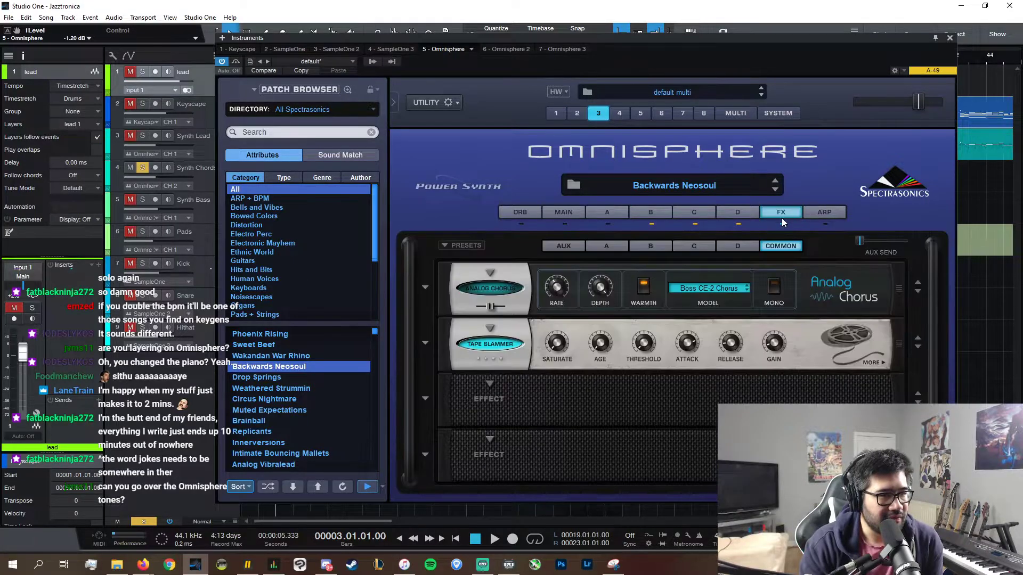
pyautogui.click(505, 293)
pyautogui.click(594, 115)
pyautogui.click(488, 288)
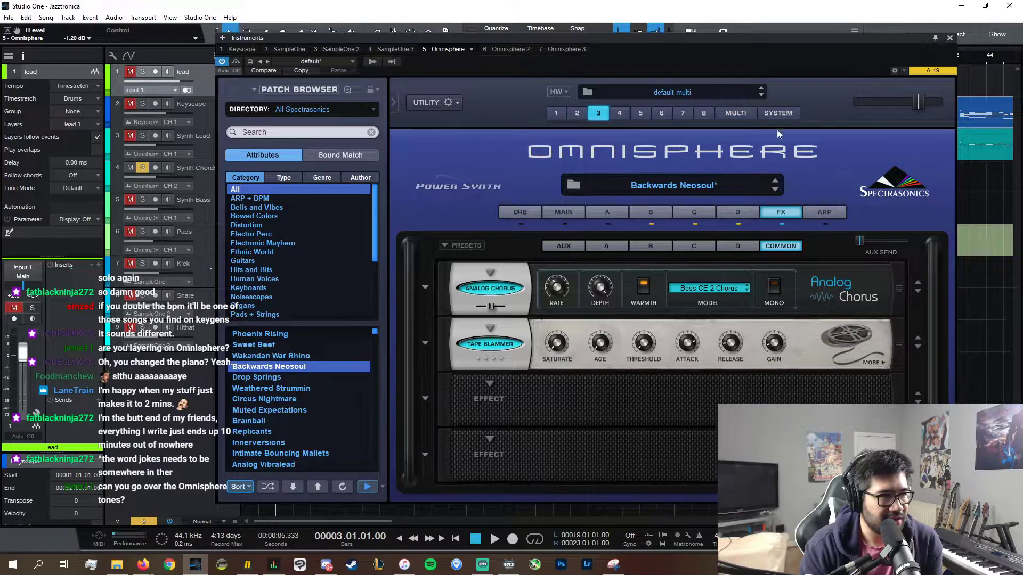
pyautogui.click(949, 37)
# - Play the soloed Synth Chords from bar 3, clear the solo to hear the full mix, and stop playback
pyautogui.press('space')
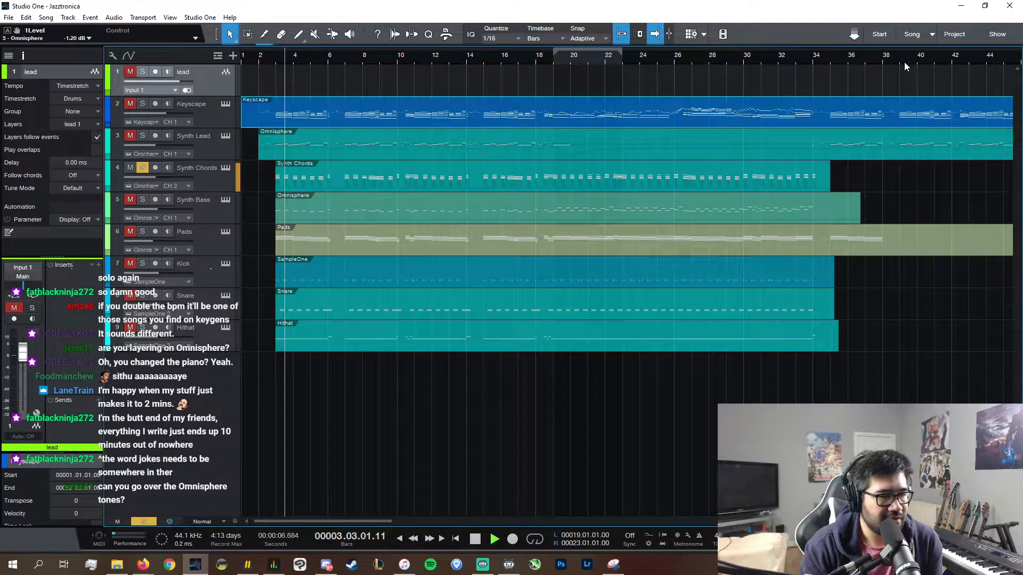
pyautogui.click(141, 167)
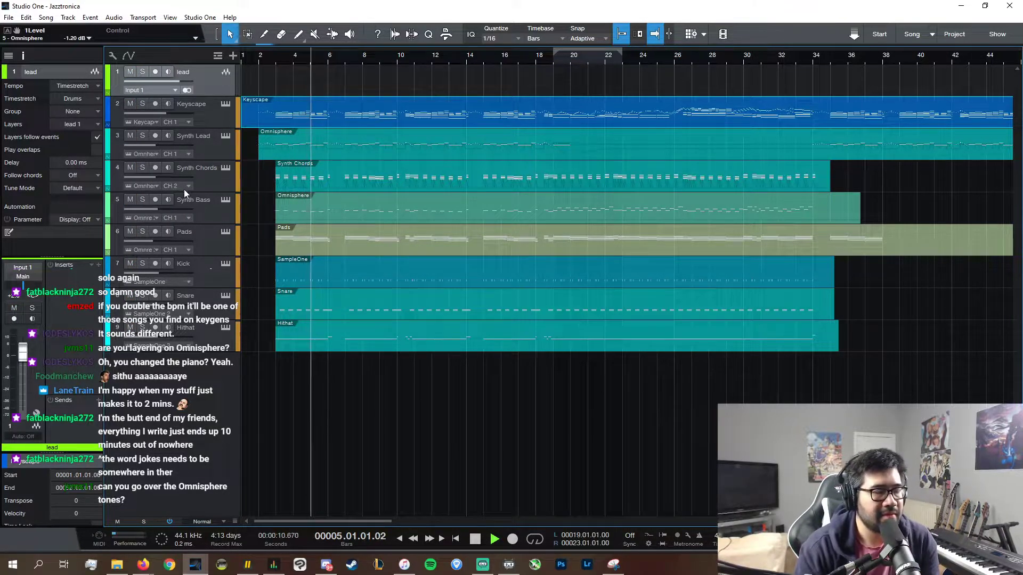
pyautogui.press('space')
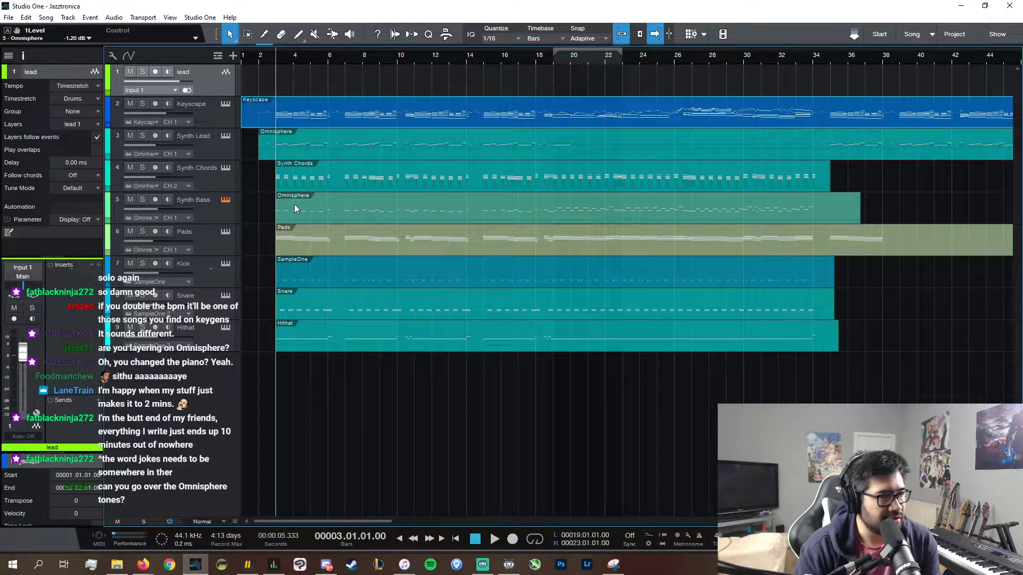
# - Show the JU06 - JU NO It's Fat patch of the Synth Bass track in Omnisphere and close the instrument
pyautogui.press('F11')
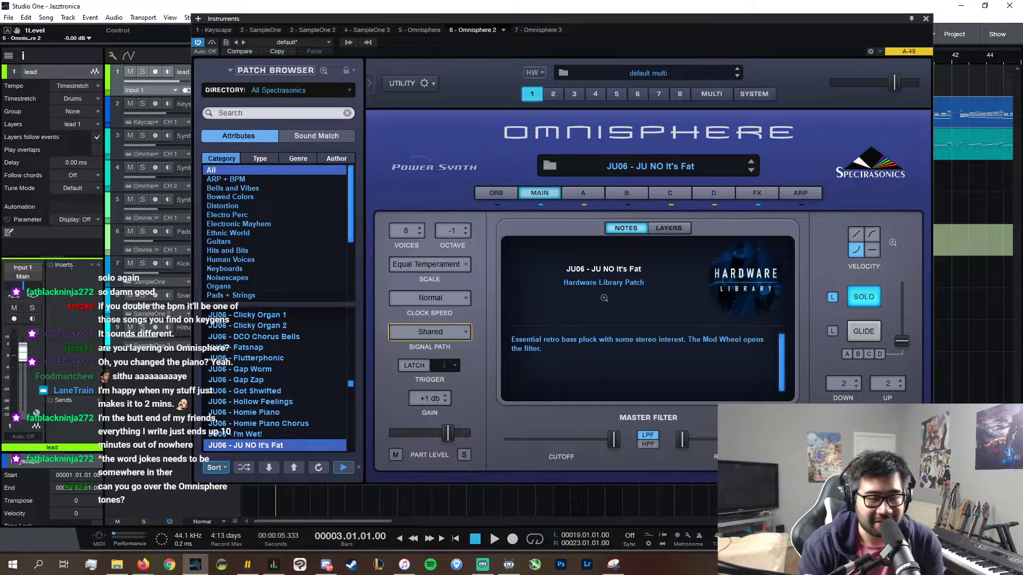
pyautogui.hotkey('alt', 'Tab')
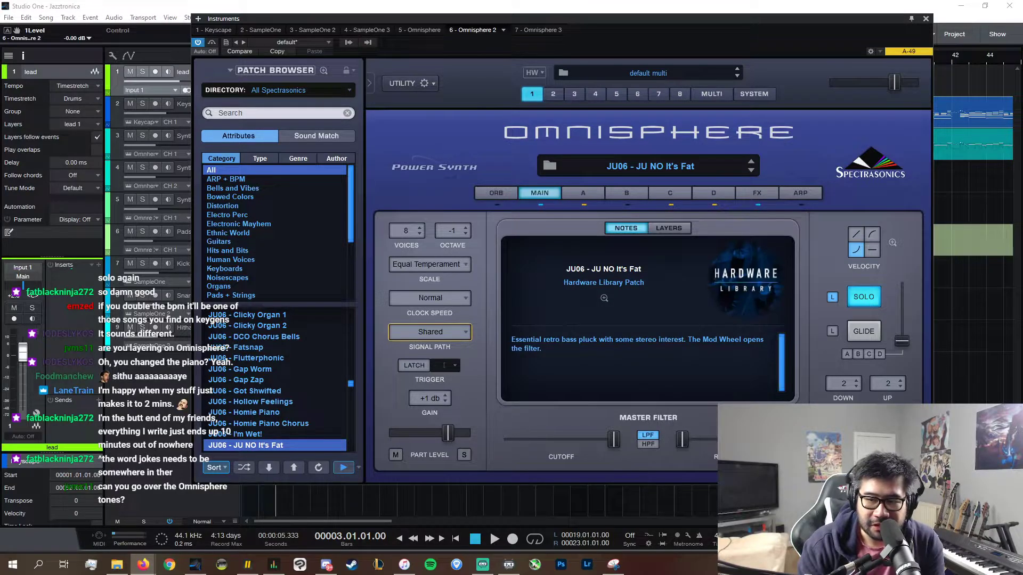
pyautogui.hotkey('alt', 'Tab')
pyautogui.click(926, 19)
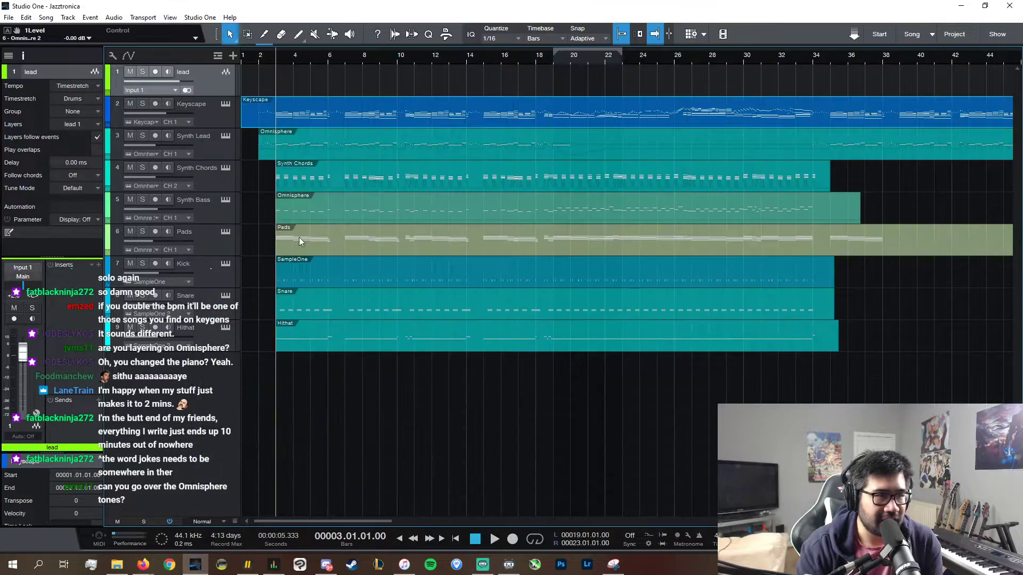
# - Audition the soloed Synth Bass from bar 3, add Keyscape and Synth Chords to the solo, clear all solos, and stop playback
pyautogui.click(143, 200)
pyautogui.press('space')
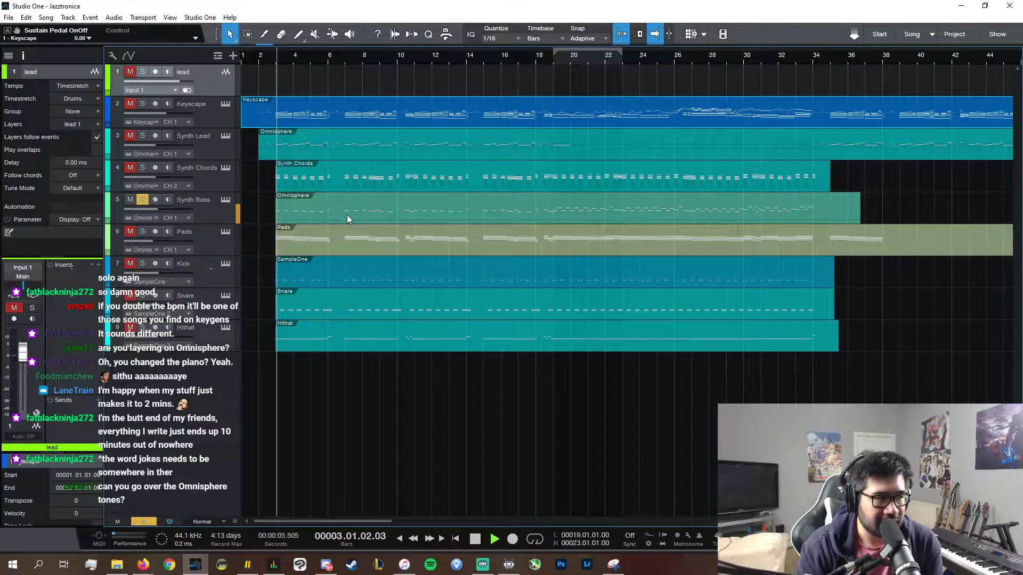
pyautogui.click(141, 104)
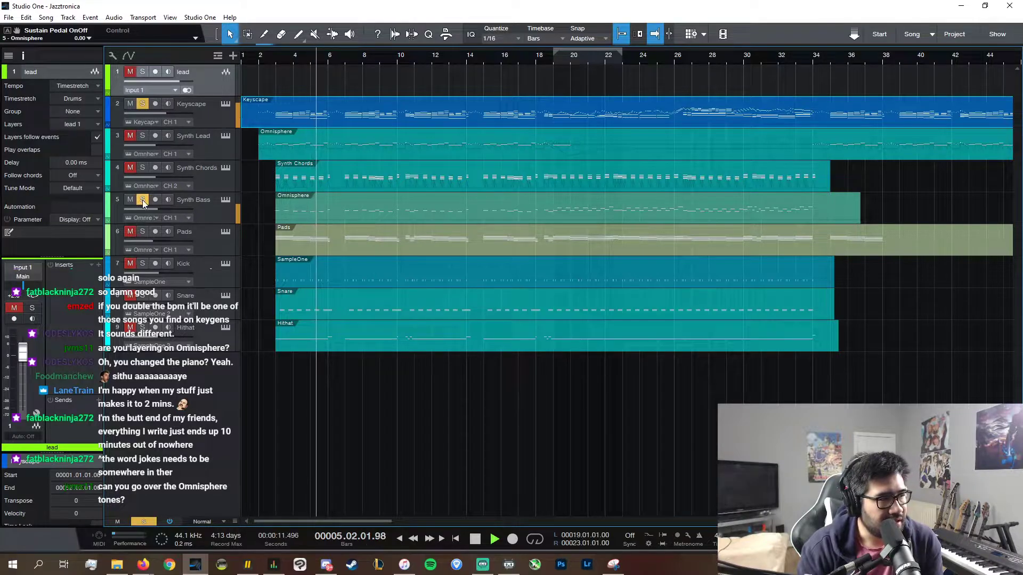
pyautogui.click(142, 168)
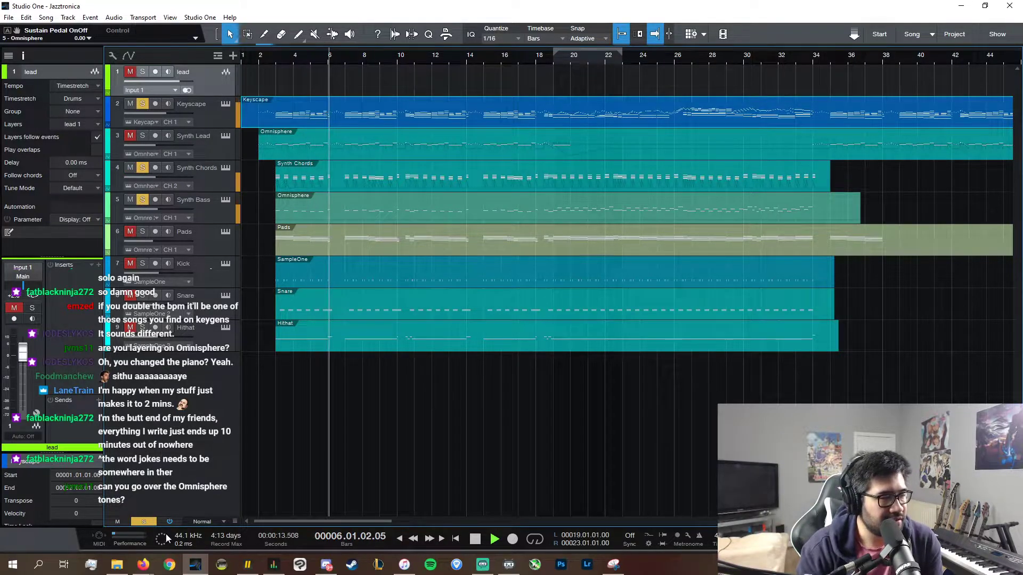
pyautogui.click(145, 521)
pyautogui.press('space')
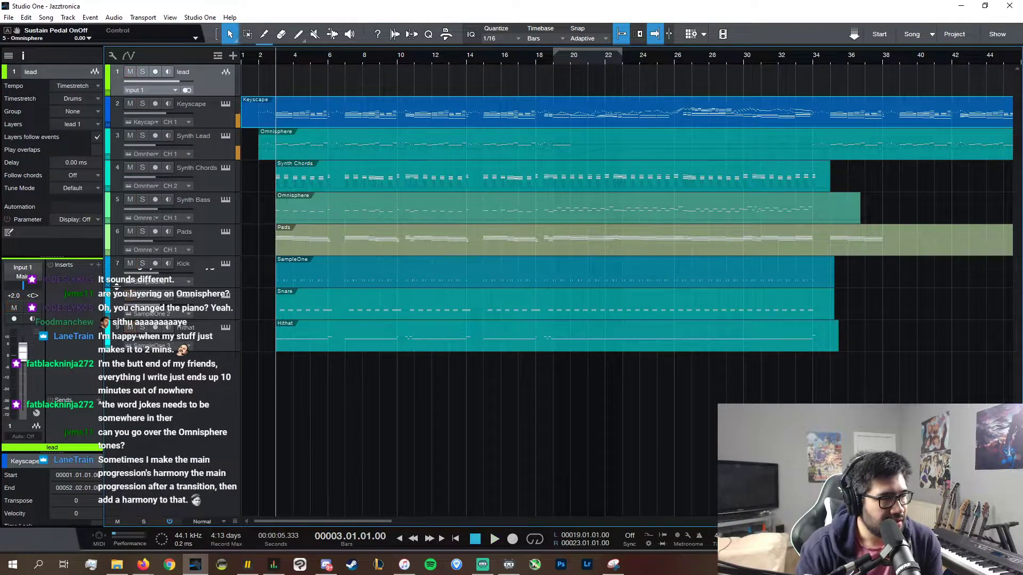
# - Solo the Pads track, view its Gorgeous Analogue Pad Dark patch, close the instrument, and audition the part from bar 3
pyautogui.click(140, 231)
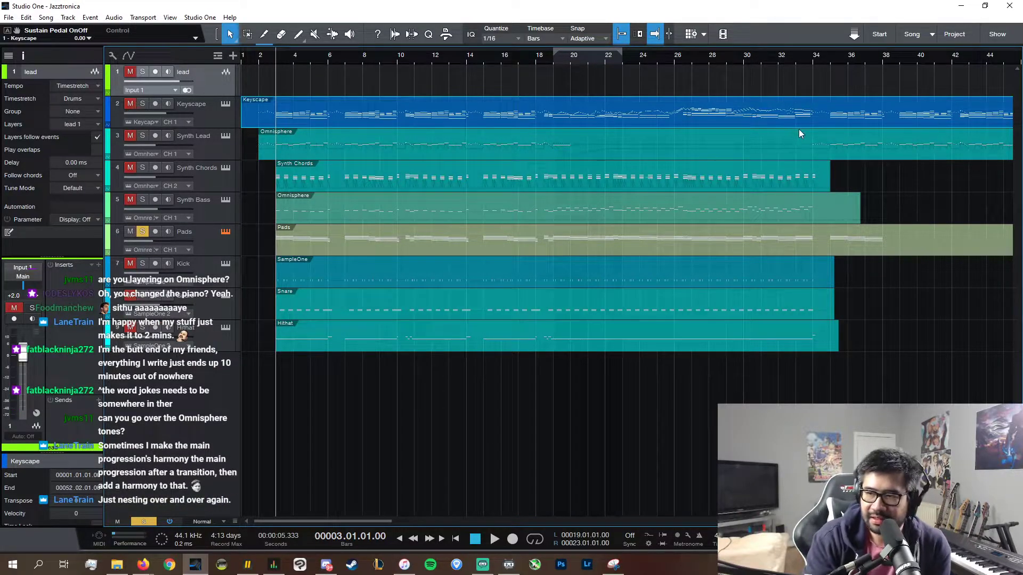
pyautogui.press('F11')
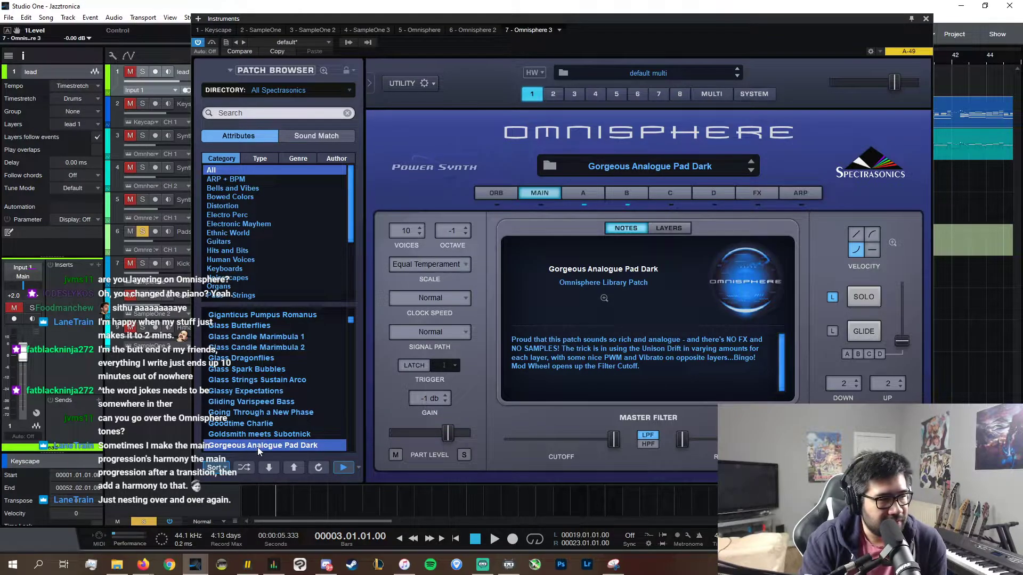
pyautogui.click(926, 19)
pyautogui.press('space')
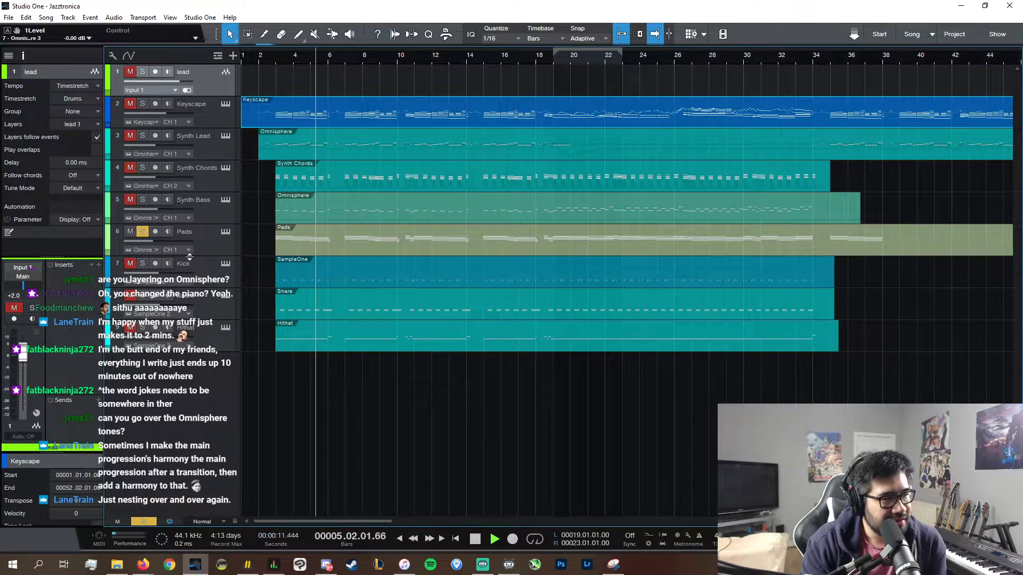
pyautogui.press('space')
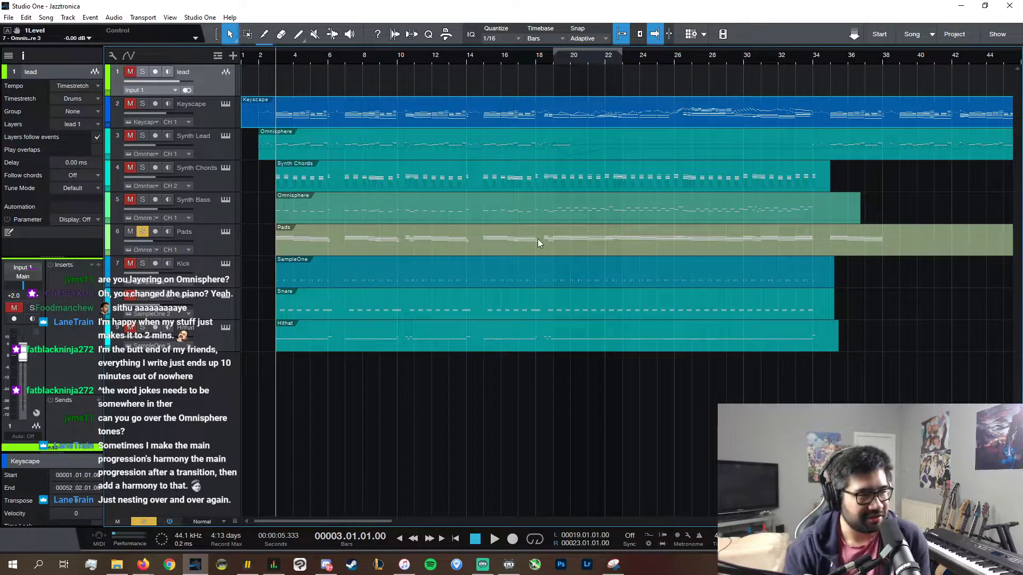
# - Clear the Pads solo, play the full mix from bar 35, and stop playback
pyautogui.click(815, 60)
pyautogui.click(141, 232)
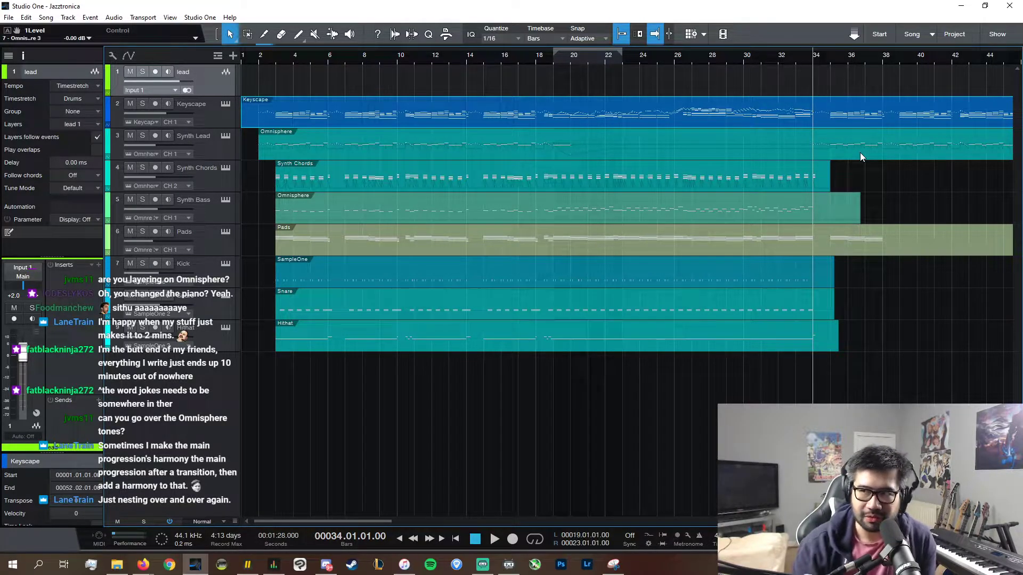
pyautogui.click(832, 58)
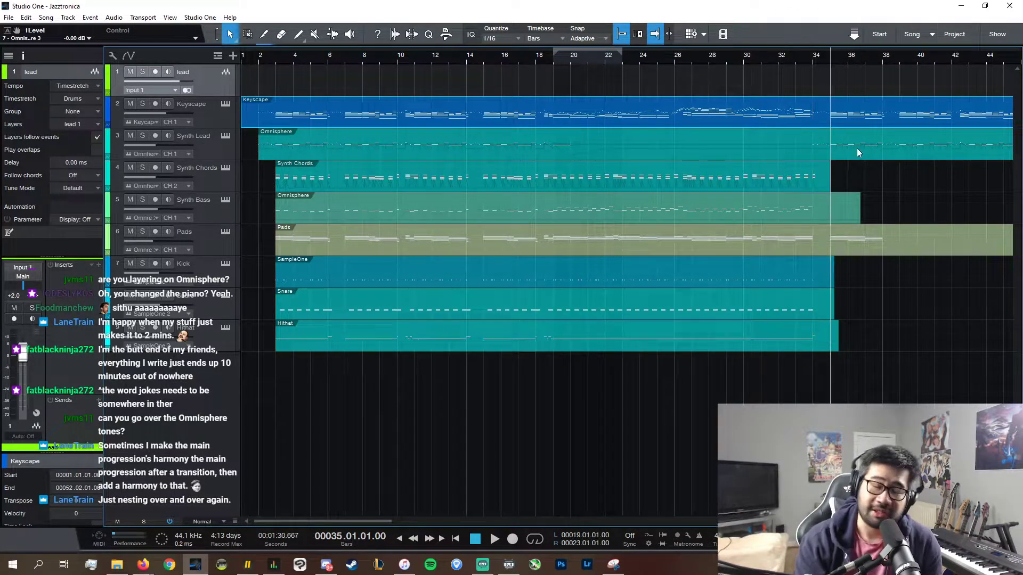
pyautogui.hscroll(5, 767, 521)
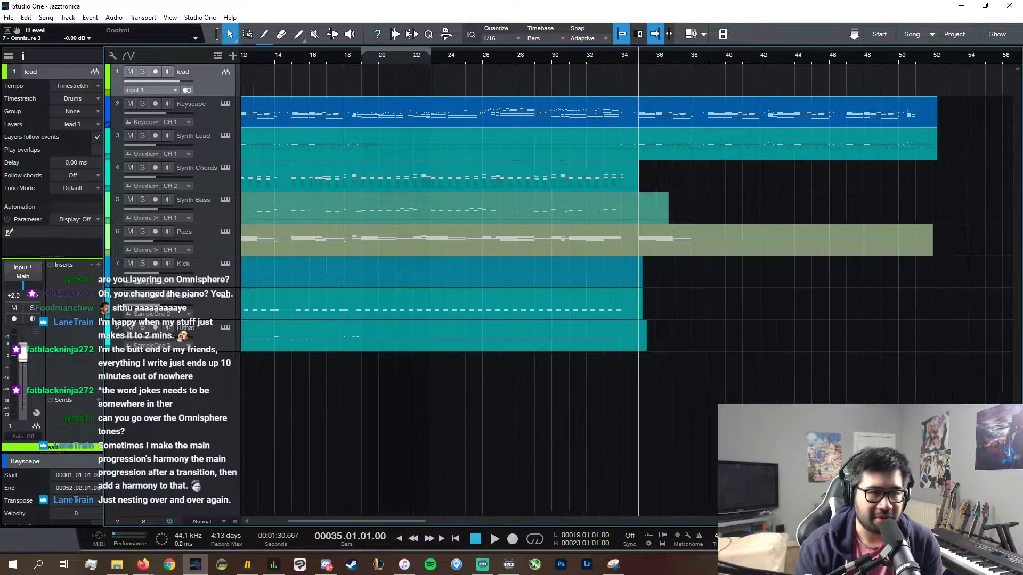
pyautogui.press('e')
pyautogui.press('e')
pyautogui.press('e')
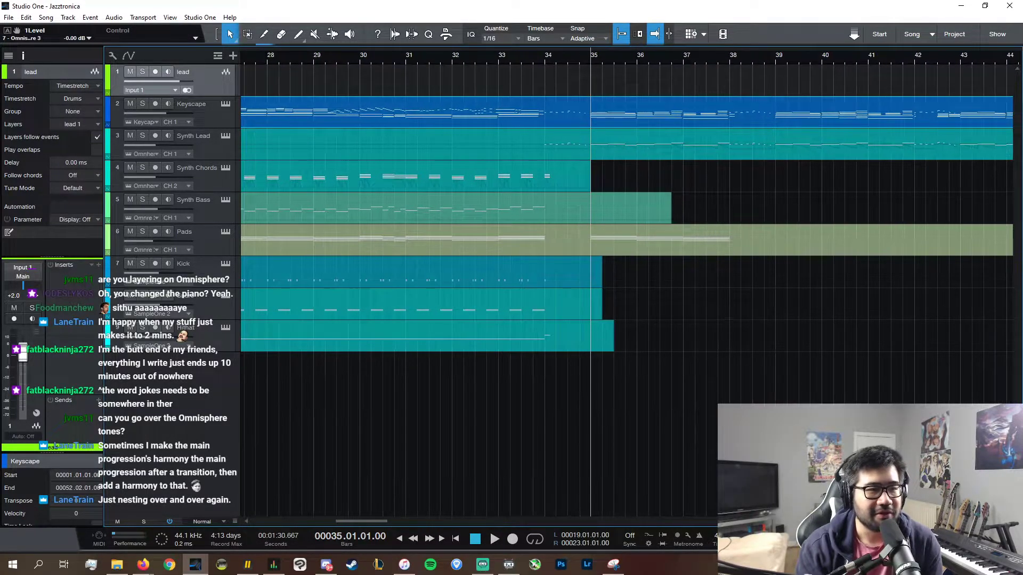
pyautogui.press('space')
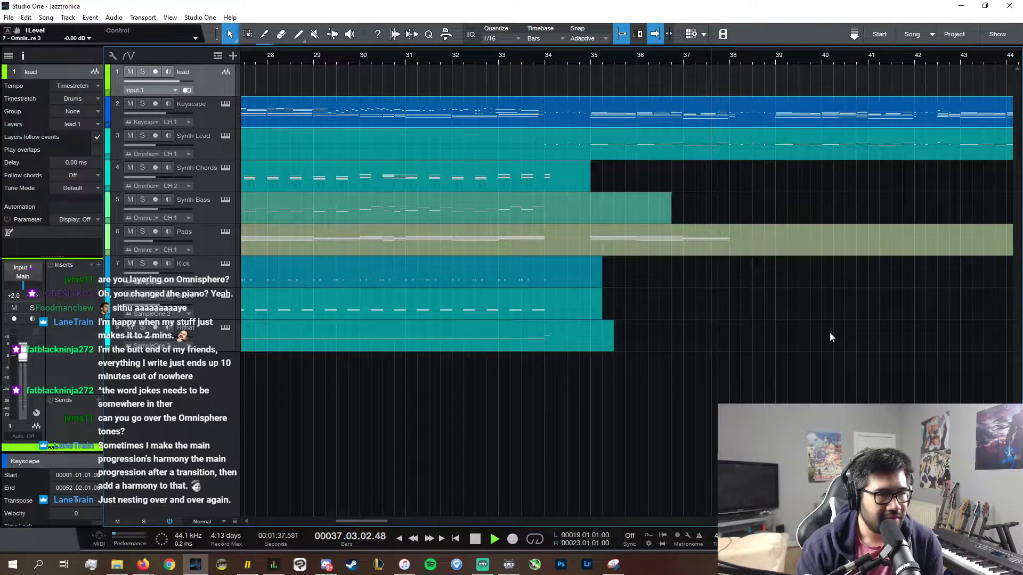
pyautogui.press('space')
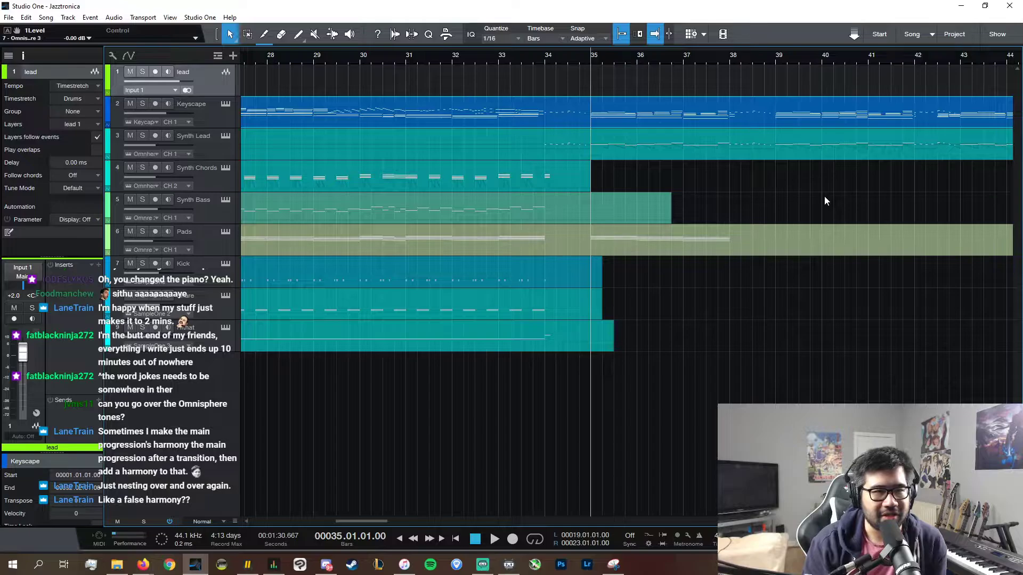
# - Open the Keyscape part in the note editor, examine the chords from bar 35 onward, and move the playhead to bar 39
pyautogui.doubleClick(776, 114)
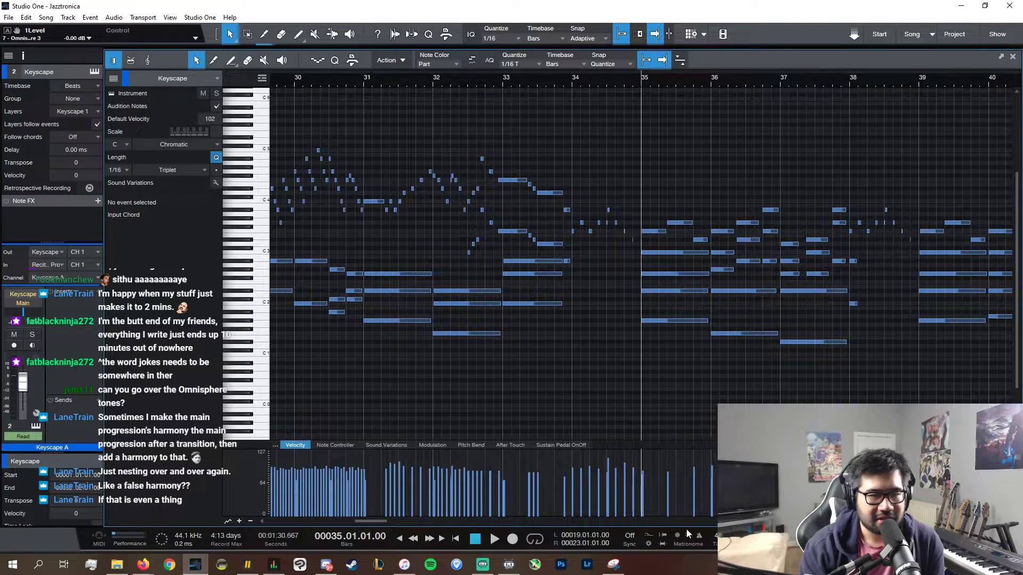
pyautogui.hscroll(5, 708, 523)
pyautogui.moveTo(979, 522); pyautogui.dragTo(987, 522)
pyautogui.hscroll(2, 788, 366)
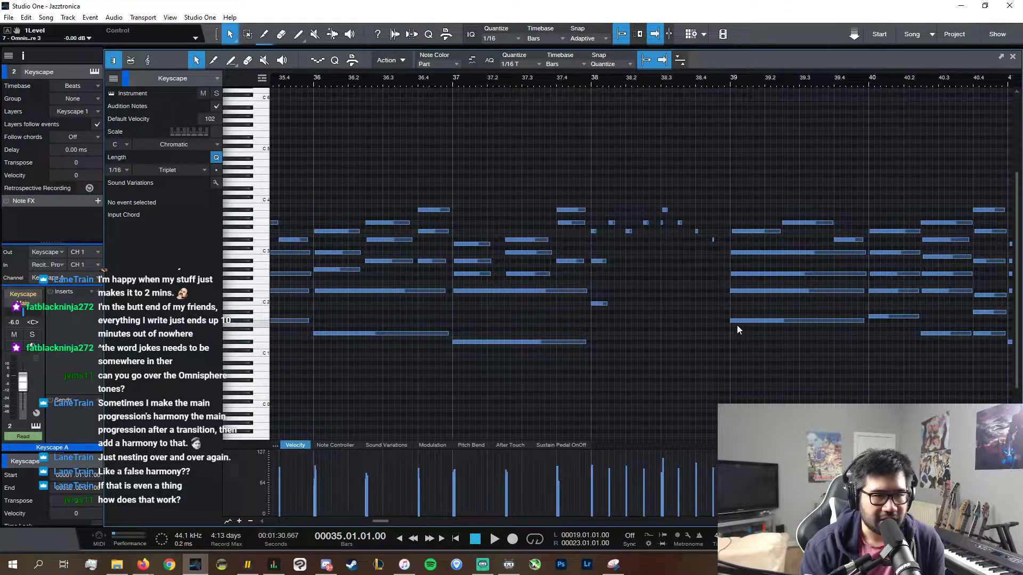
pyautogui.click(731, 79)
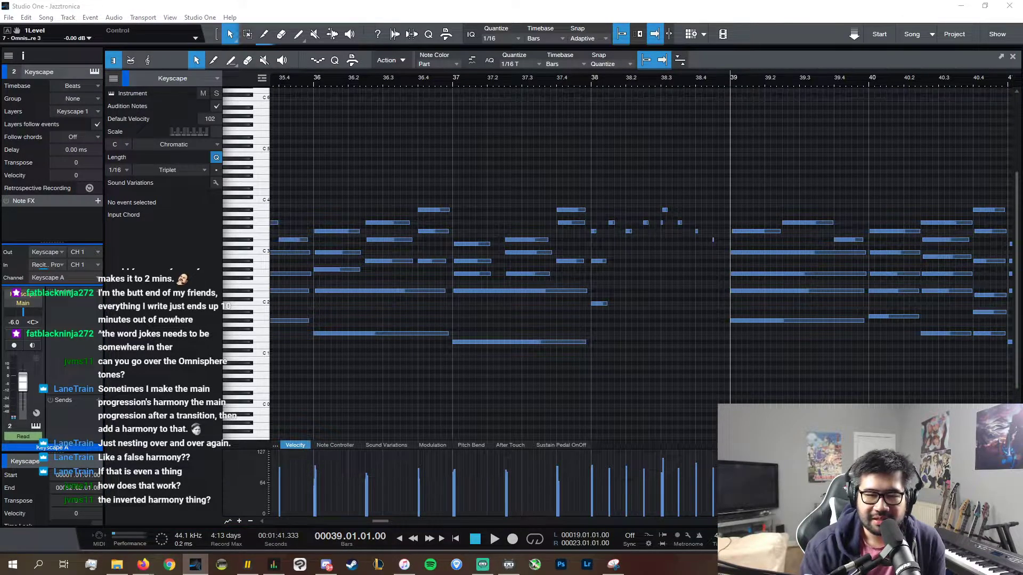
# - Switch to Firefox and open google.co.uk in a new tab
pyautogui.hotkey('alt', 'Tab')
pyautogui.hotkey('ctrl', 't')
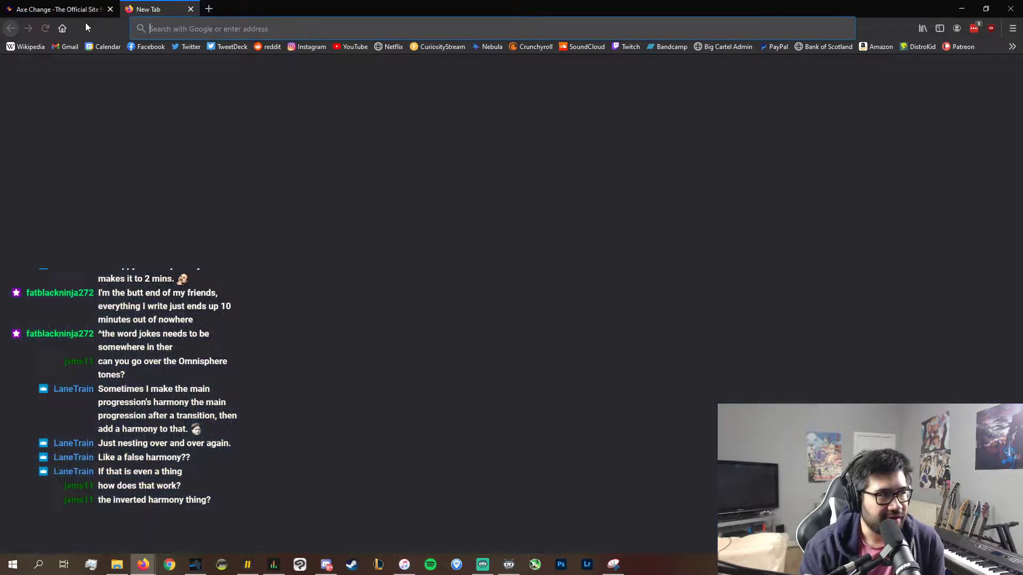
pyautogui.write('google.co.uk')
pyautogui.press('Return')
# - Search Google for "inverted harmony" and look through the results
pyautogui.write('inveerse')
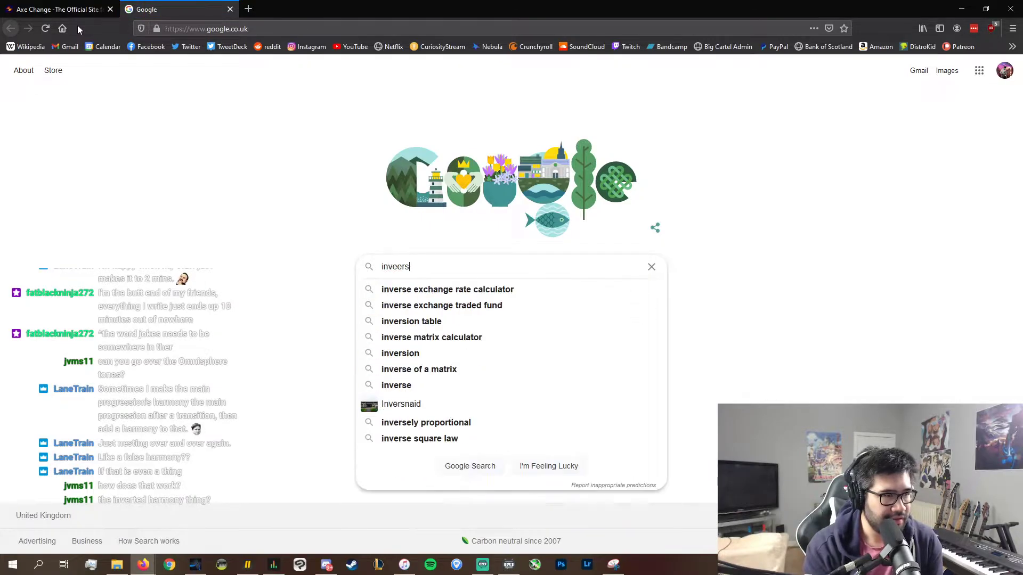
pyautogui.press('BackSpace')
pyautogui.press('BackSpace')
pyautogui.press('BackSpace')
pyautogui.press('BackSpace')
pyautogui.press('BackSpace')
pyautogui.write('rse harmon')
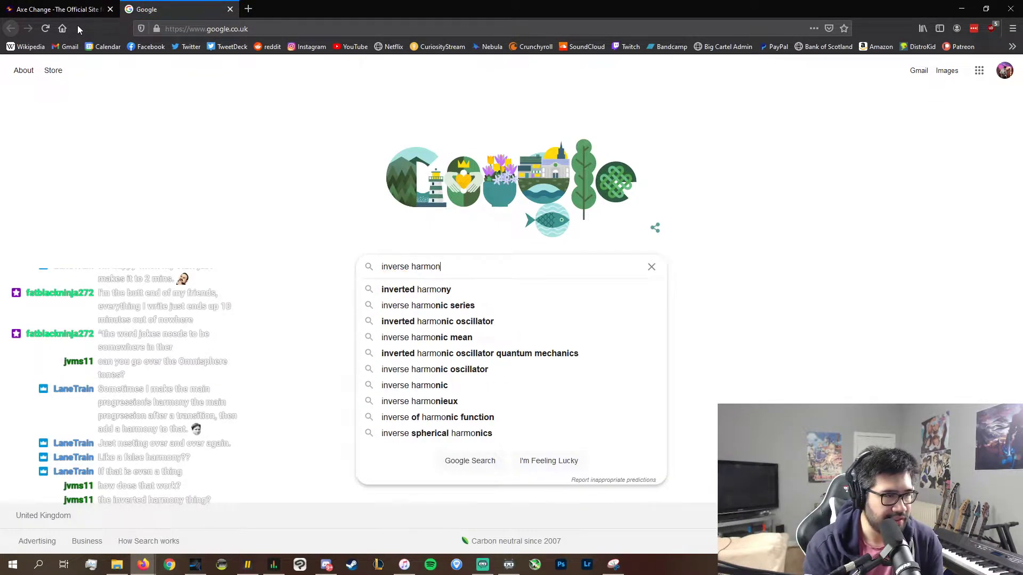
pyautogui.press('Down')
pyautogui.press('Return')
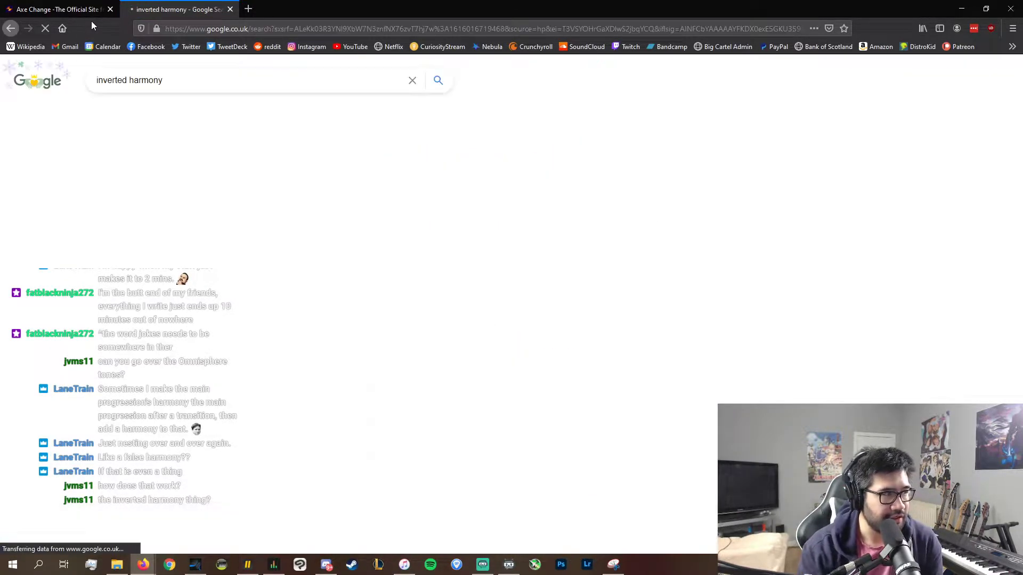
pyautogui.scroll(-4, 294, 386)
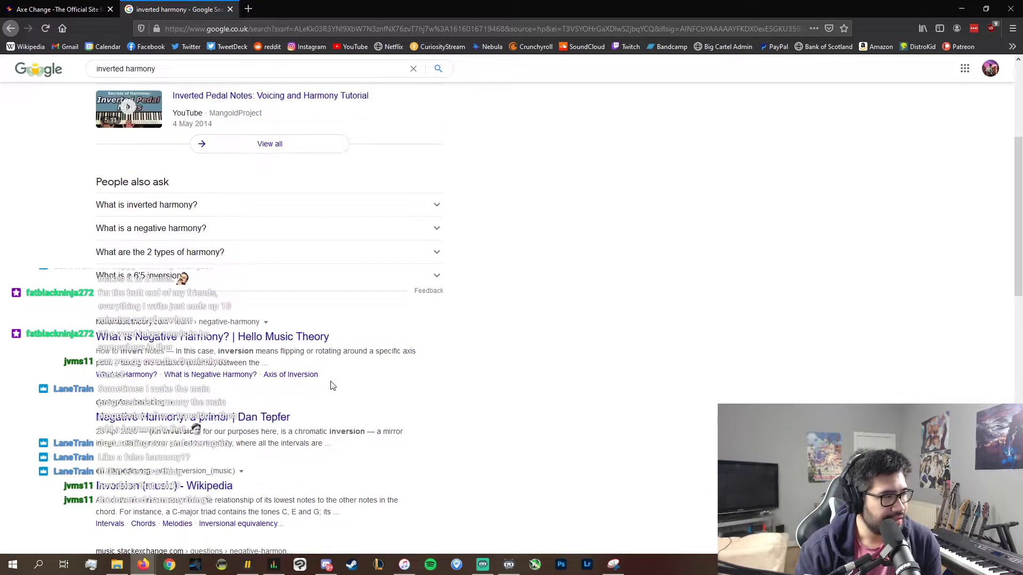
pyautogui.scroll(4, 213, 160)
# - Search Google for "negative harmony" and show the image results
pyautogui.tripleClick(194, 81)
pyautogui.write('negat')
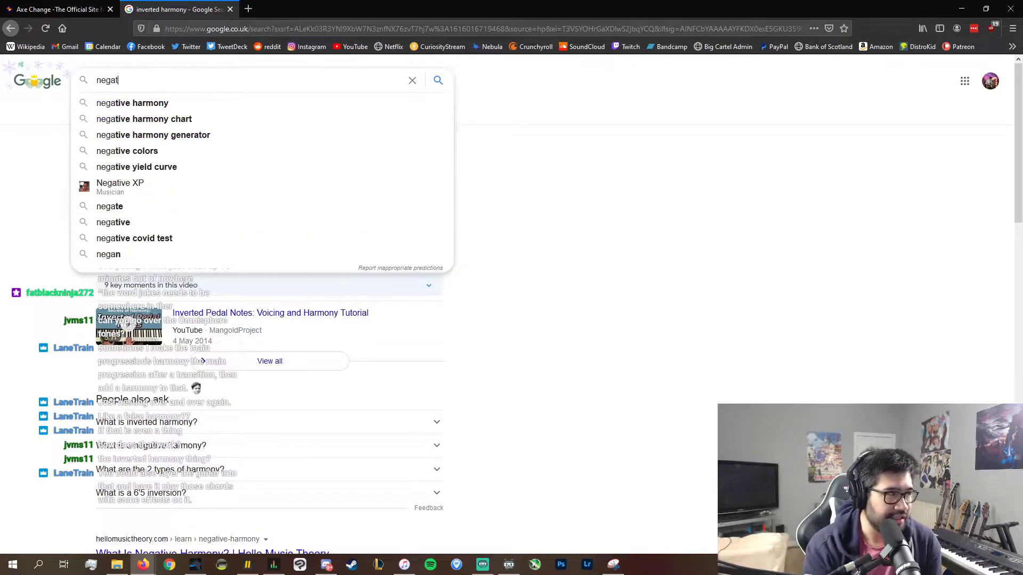
pyautogui.write('ive harmony')
pyautogui.press('Return')
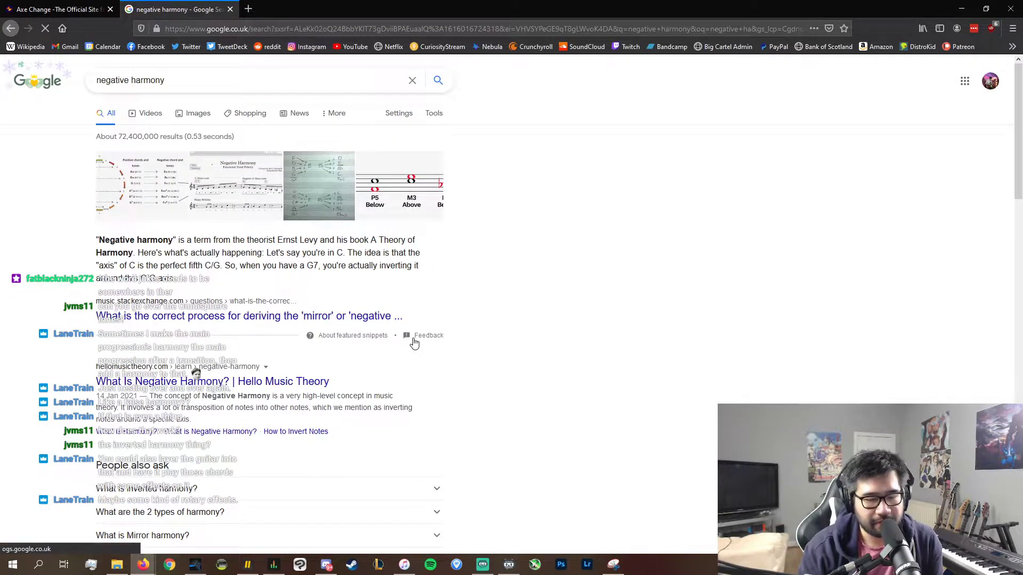
pyautogui.click(184, 113)
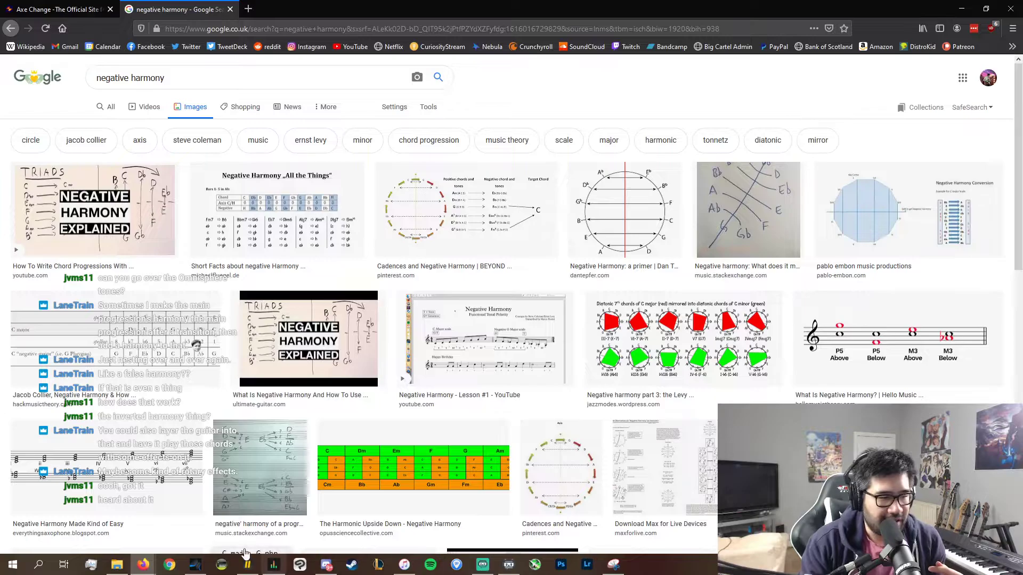
# - Switch back to Studio One and close the Keyscape note editor
pyautogui.click(195, 564)
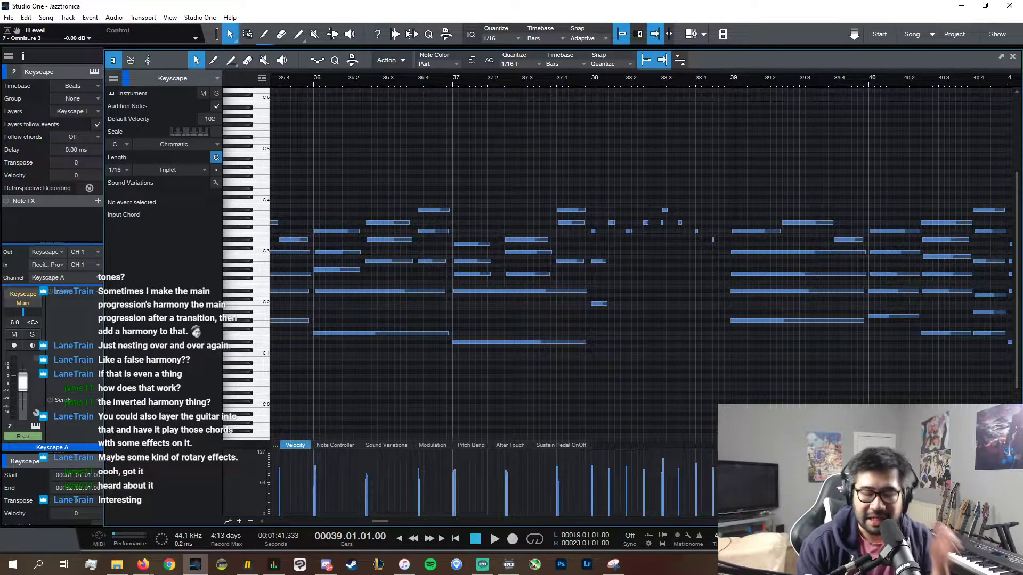
pyautogui.click(1013, 57)
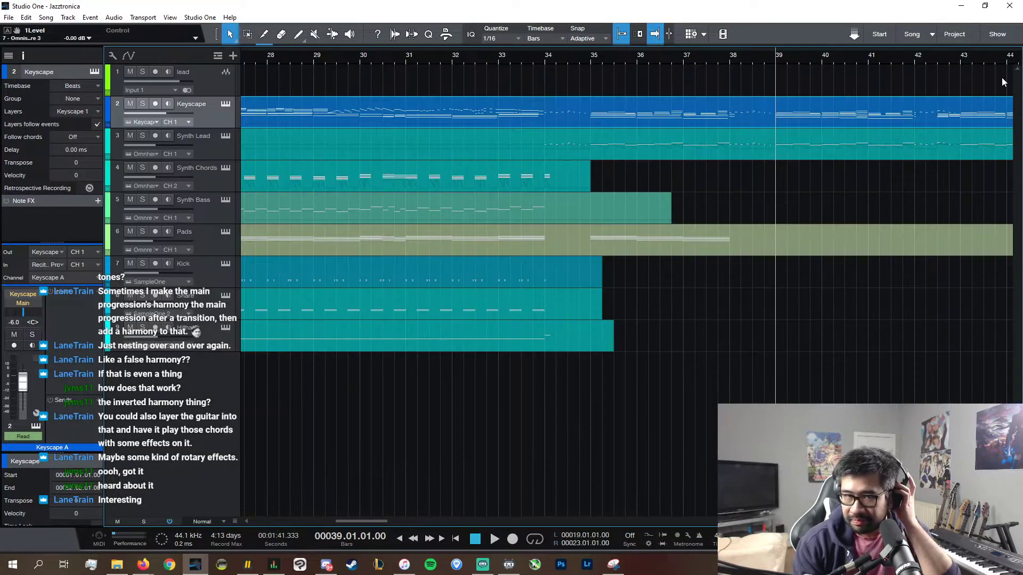
pyautogui.press('F3')
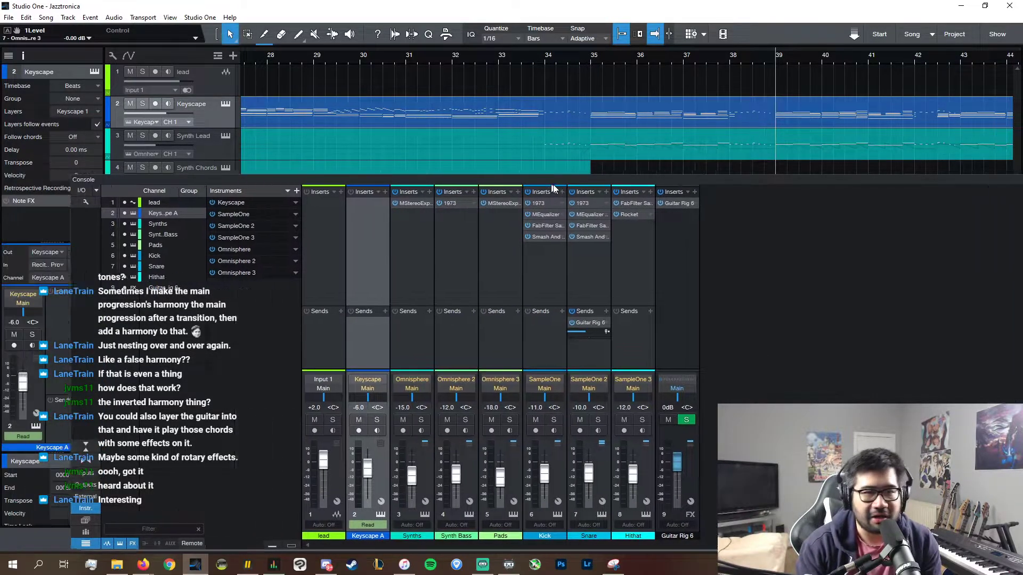
pyautogui.press('F3')
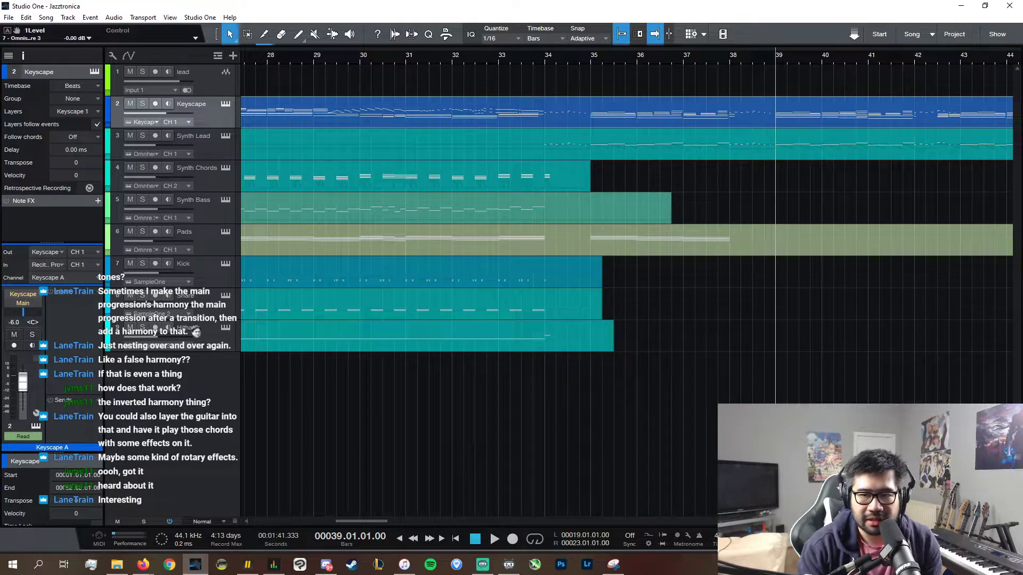
pyautogui.press('Down')
pyautogui.press('Down')
pyautogui.press('Down')
pyautogui.press('Down')
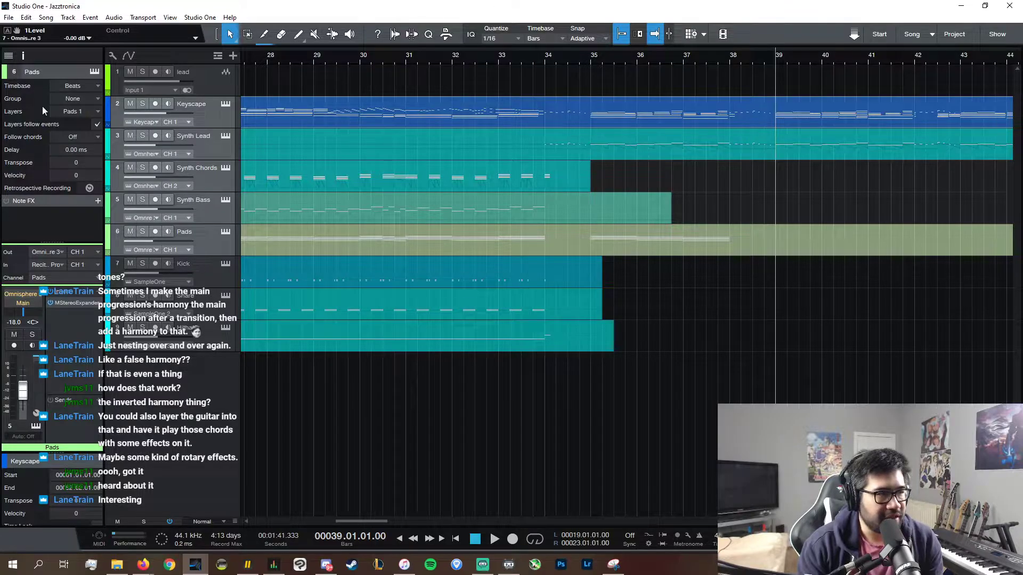
pyautogui.click(46, 17)
pyautogui.moveTo(67, 18)
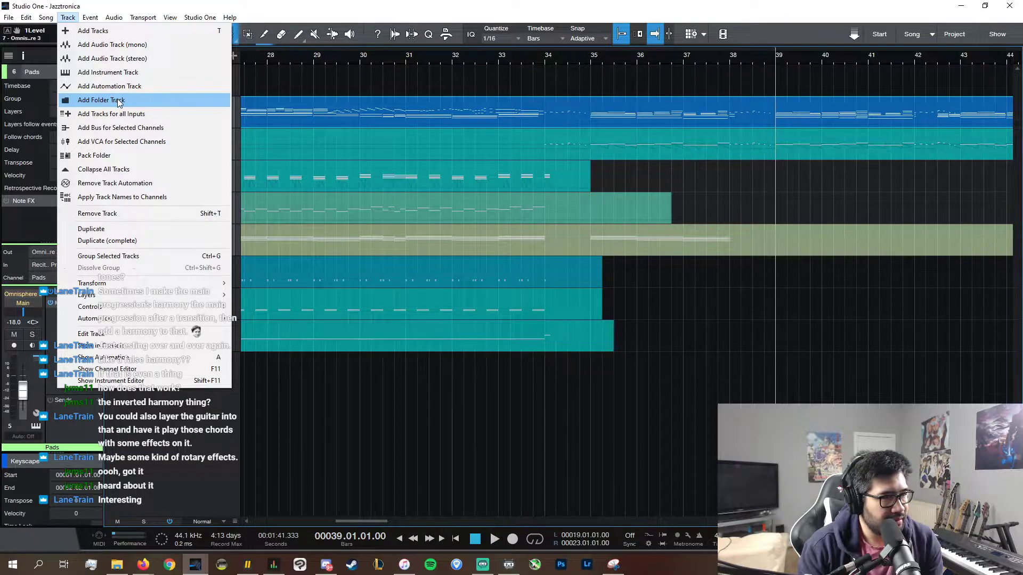
# - Duplicate the Pads chord of bar 33 into bar 34 during playback, close the note editor, and stop playback
pyautogui.click(544, 63)
pyautogui.doubleClick(563, 233)
pyautogui.moveTo(593, 158); pyautogui.dragTo(592, 155)
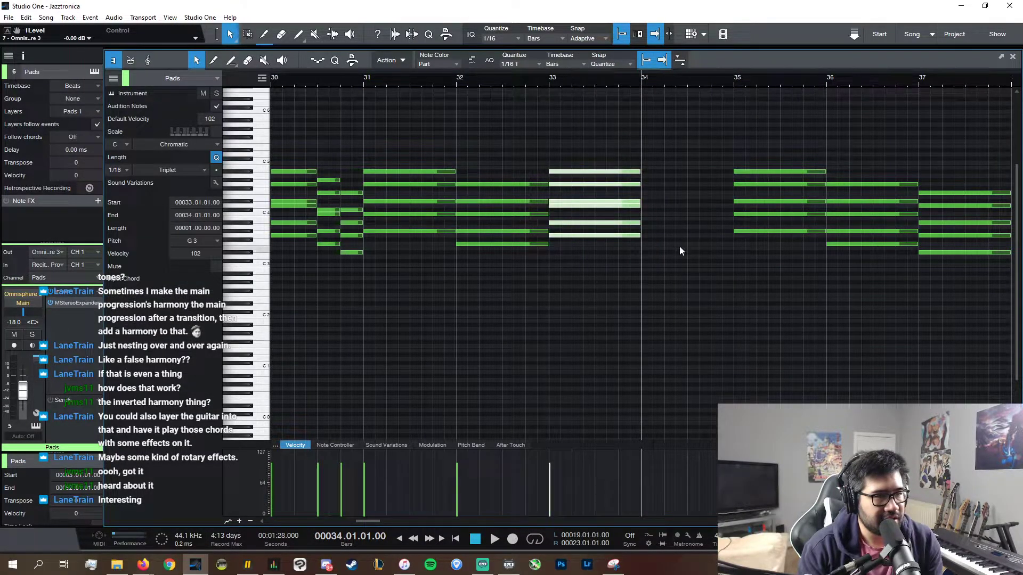
pyautogui.click(679, 247)
pyautogui.click(544, 78)
pyautogui.press('space')
pyautogui.moveTo(656, 251); pyautogui.dragTo(645, 227)
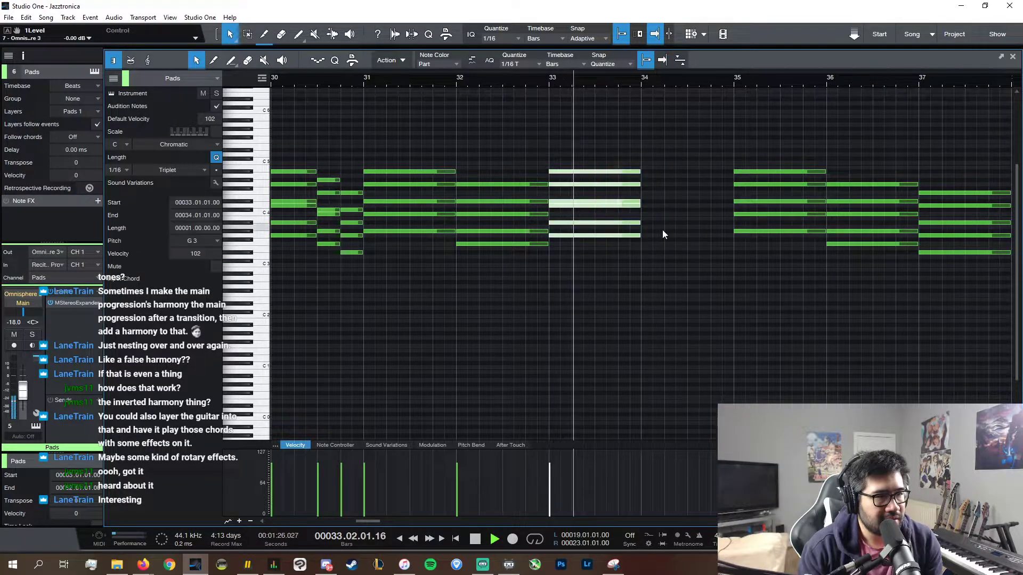
pyautogui.hotkey('ctrl', 'd')
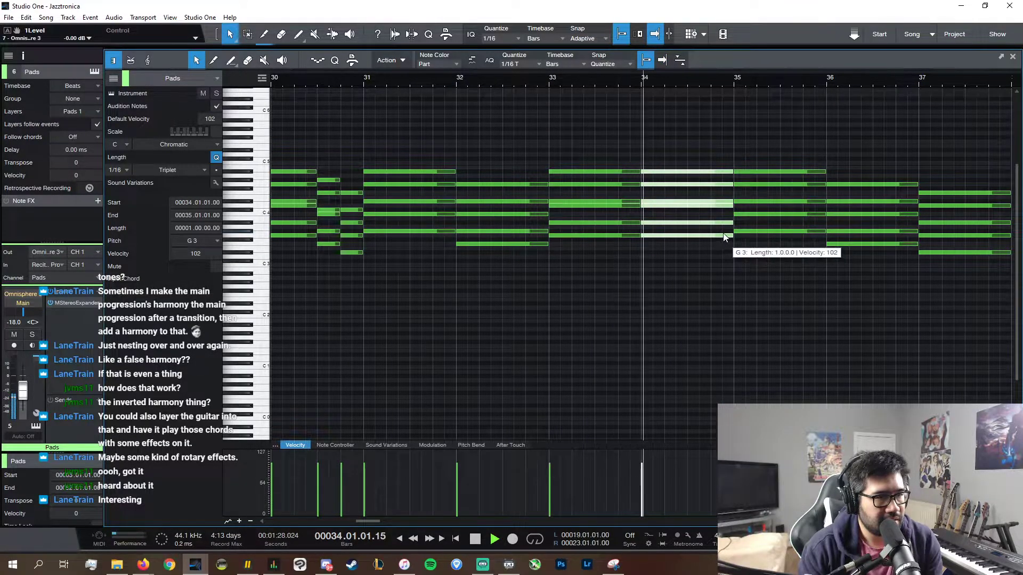
pyautogui.click(1013, 57)
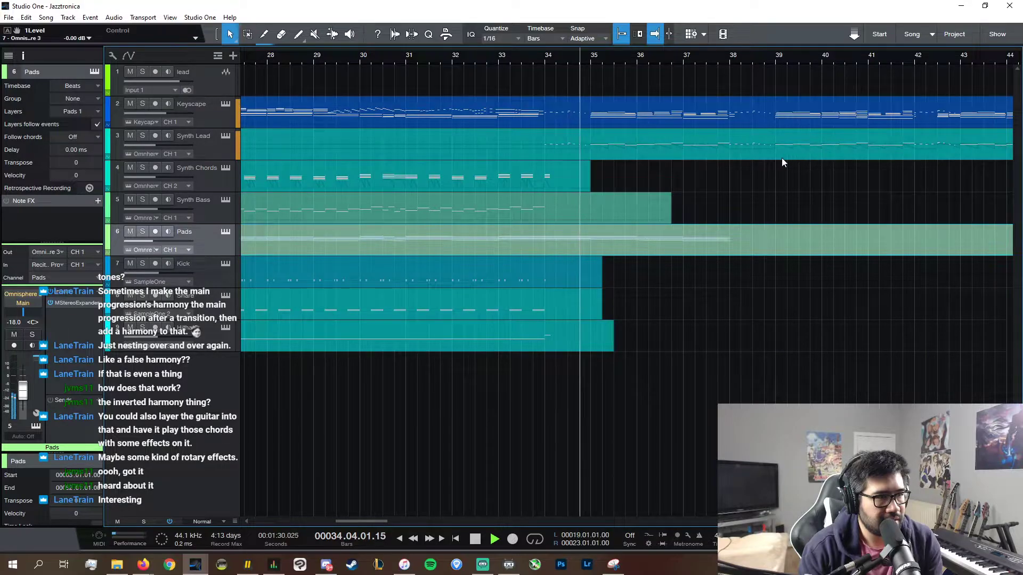
pyautogui.press('space')
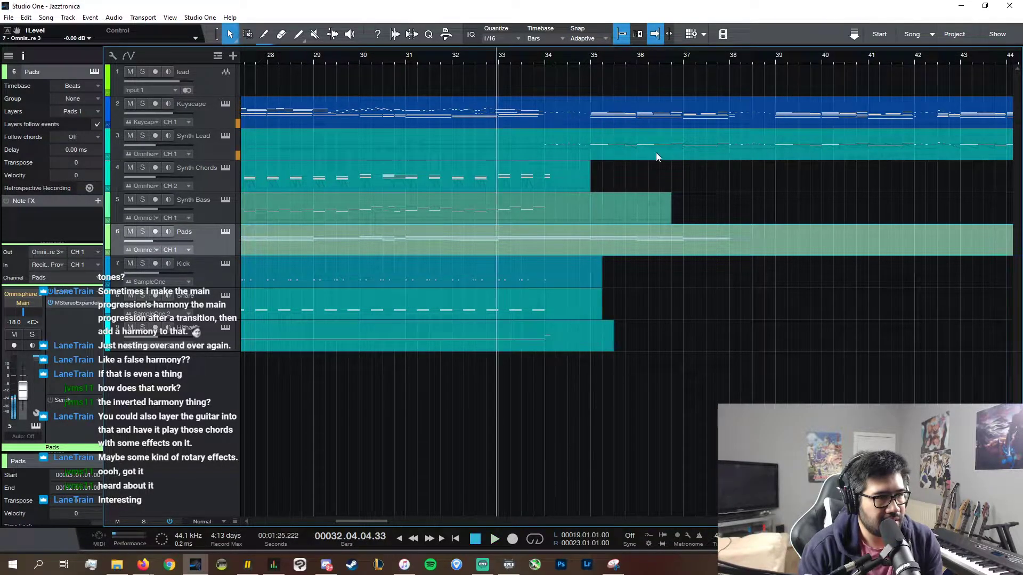
# - Select the Keyscape through Pads tracks and add a bus for their channels
pyautogui.click(546, 60)
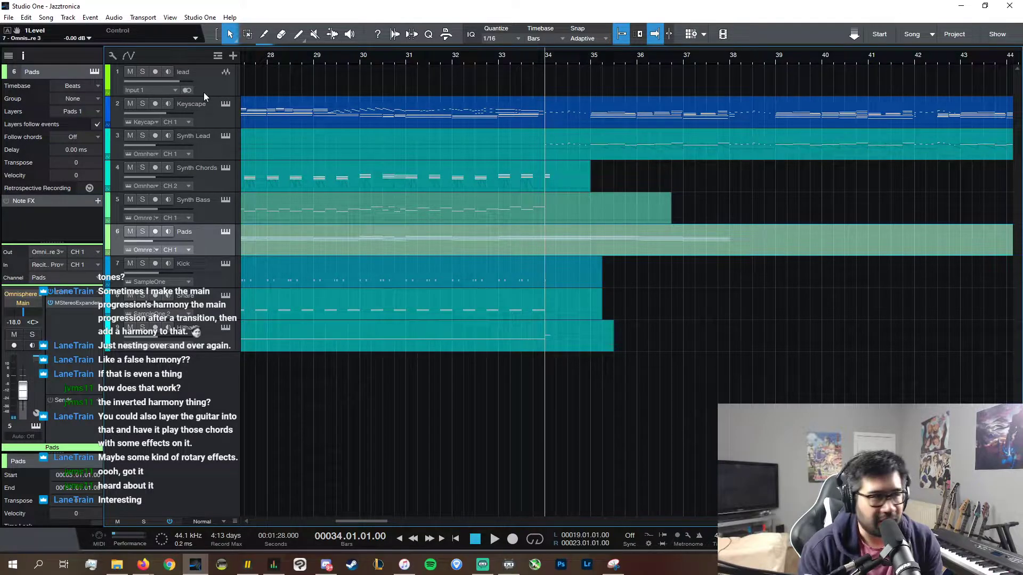
pyautogui.moveTo(207, 122); pyautogui.dragTo(208, 231)
pyautogui.click(67, 17)
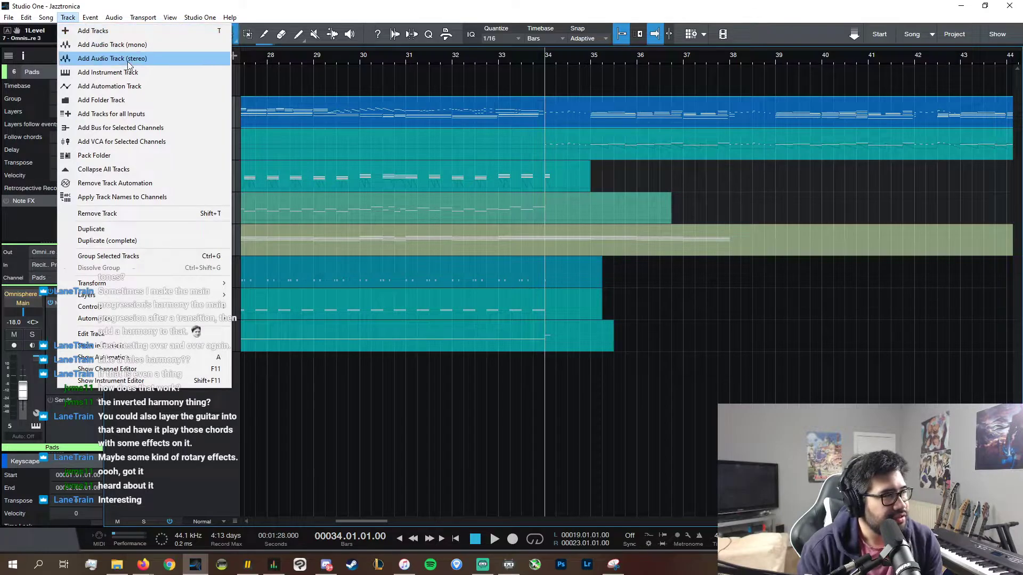
pyautogui.click(121, 128)
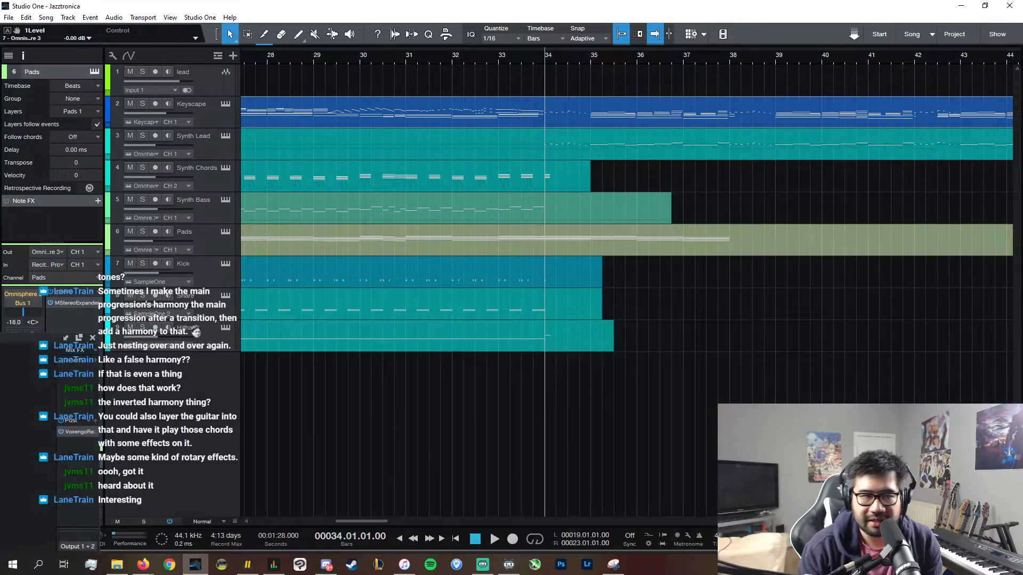
# - Open the console, insert the favourite MEqualizer effect on Bus 1, and move its window clear
pyautogui.press('F3')
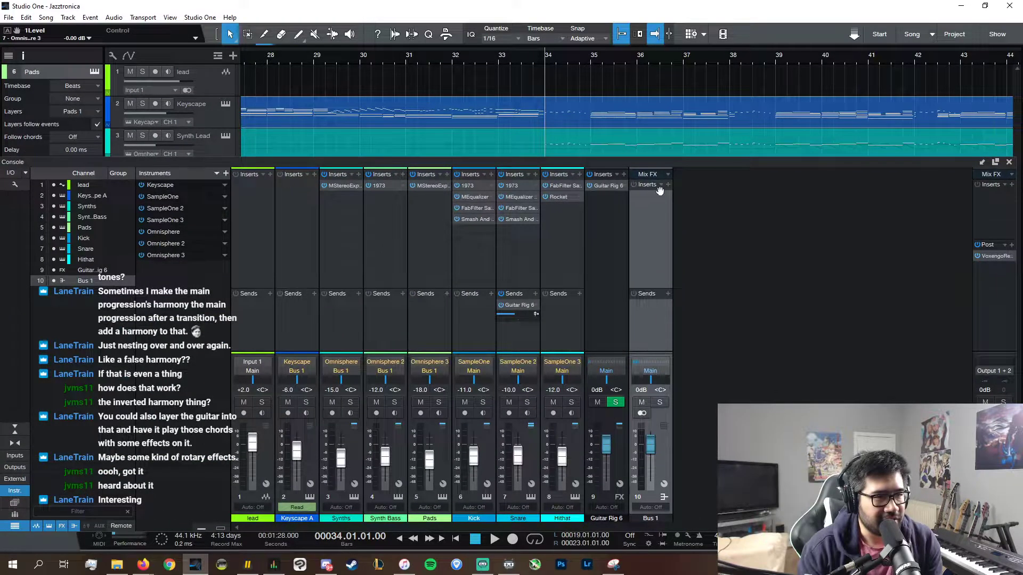
pyautogui.click(660, 187)
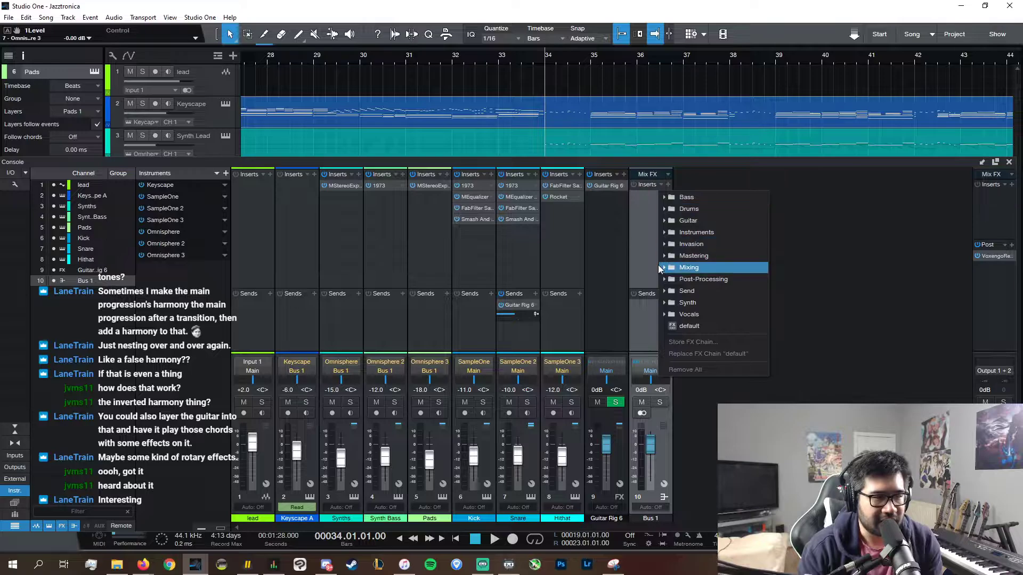
pyautogui.click(669, 185)
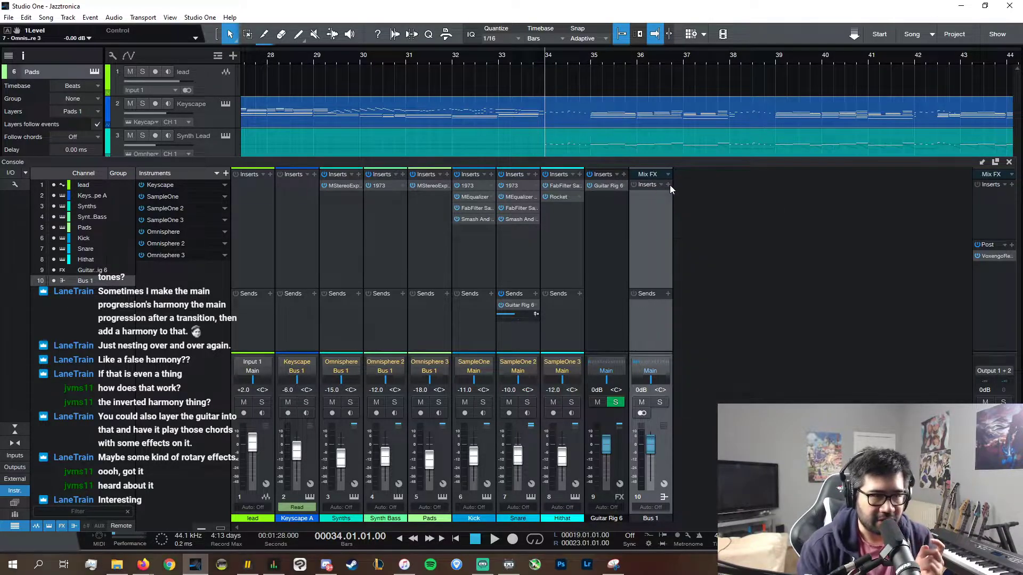
pyautogui.click(670, 185)
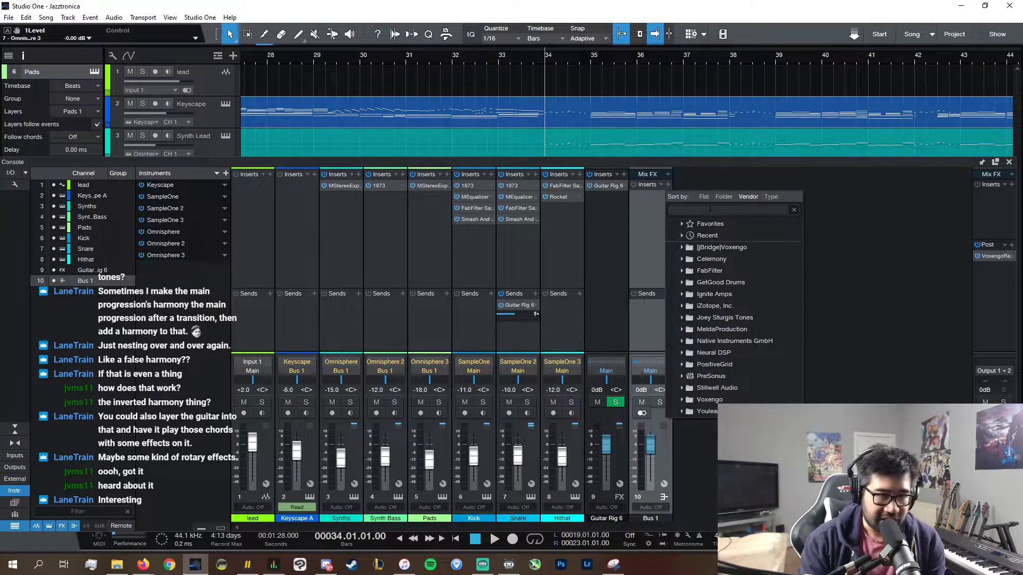
pyautogui.click(714, 224)
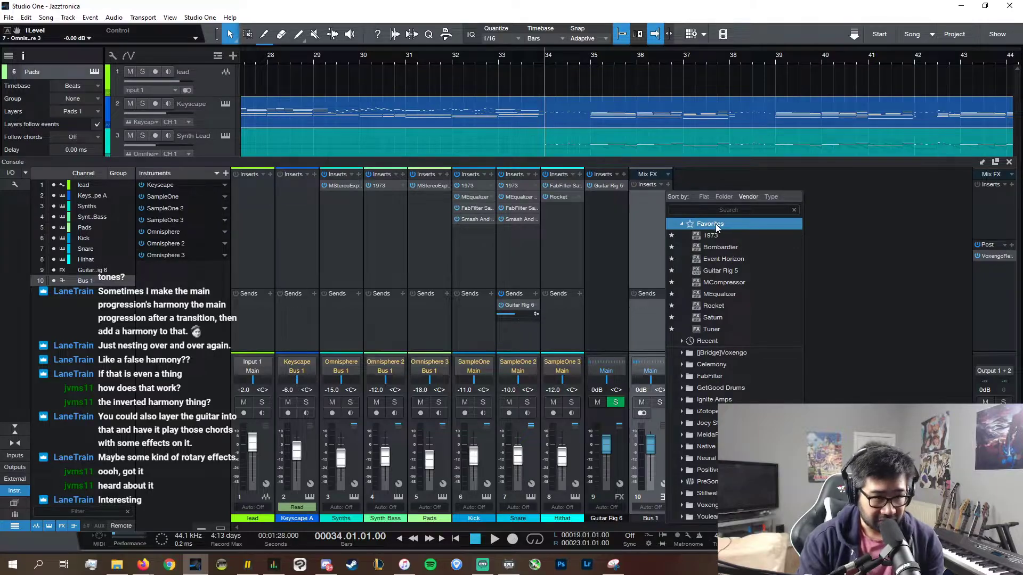
pyautogui.click(729, 299)
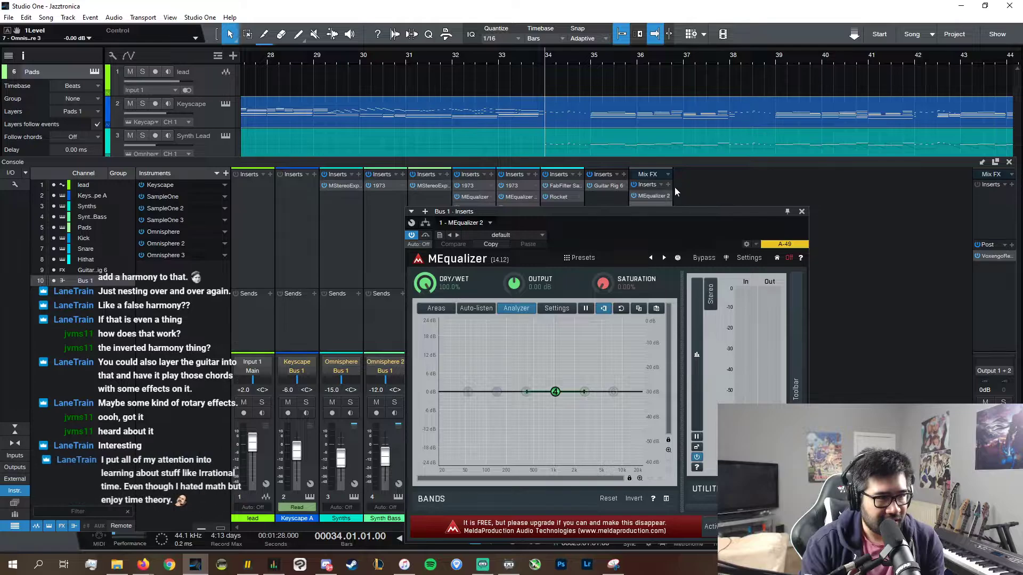
pyautogui.moveTo(662, 220); pyautogui.dragTo(634, 103)
# - Show the equalizer's bands and enable band 1 as a 12 dB/oct high-pass filter
pyautogui.click(639, 381)
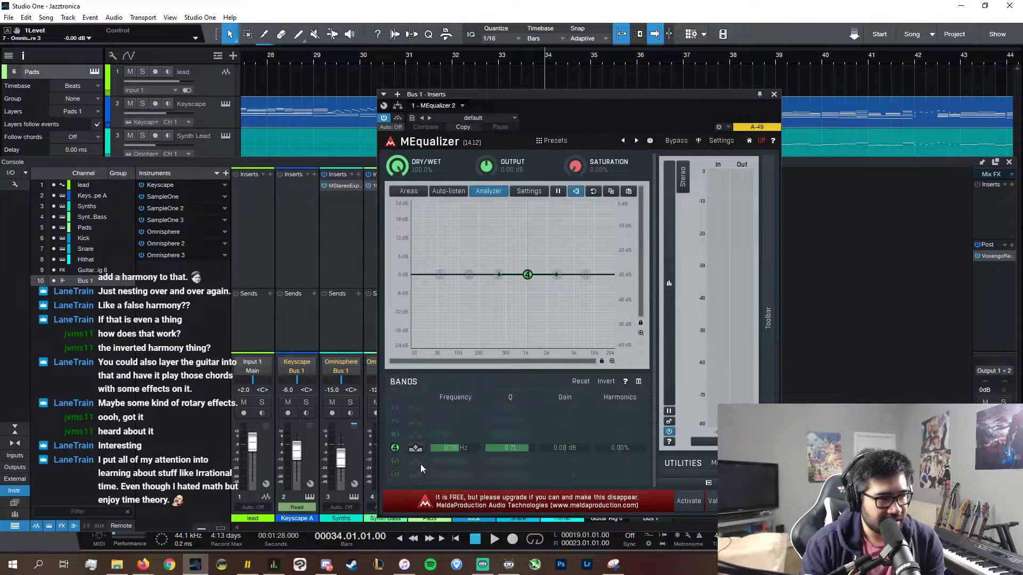
pyautogui.click(395, 407)
pyautogui.click(416, 409)
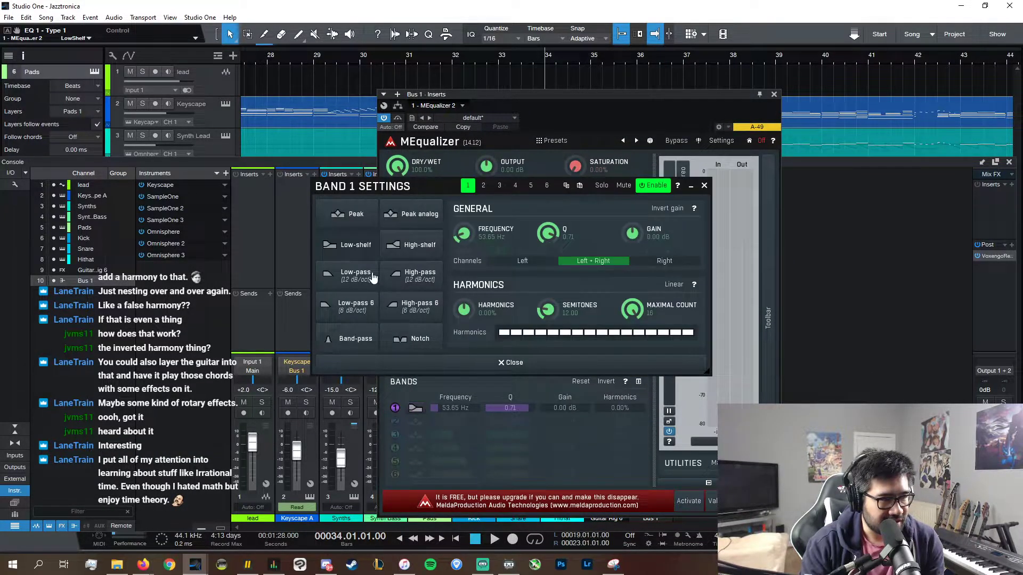
pyautogui.click(396, 277)
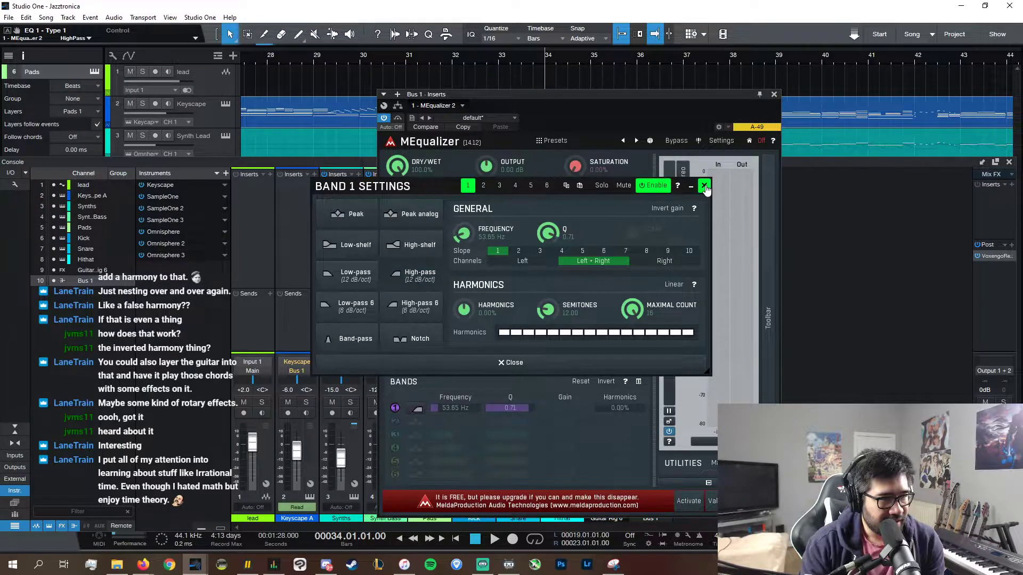
pyautogui.click(704, 186)
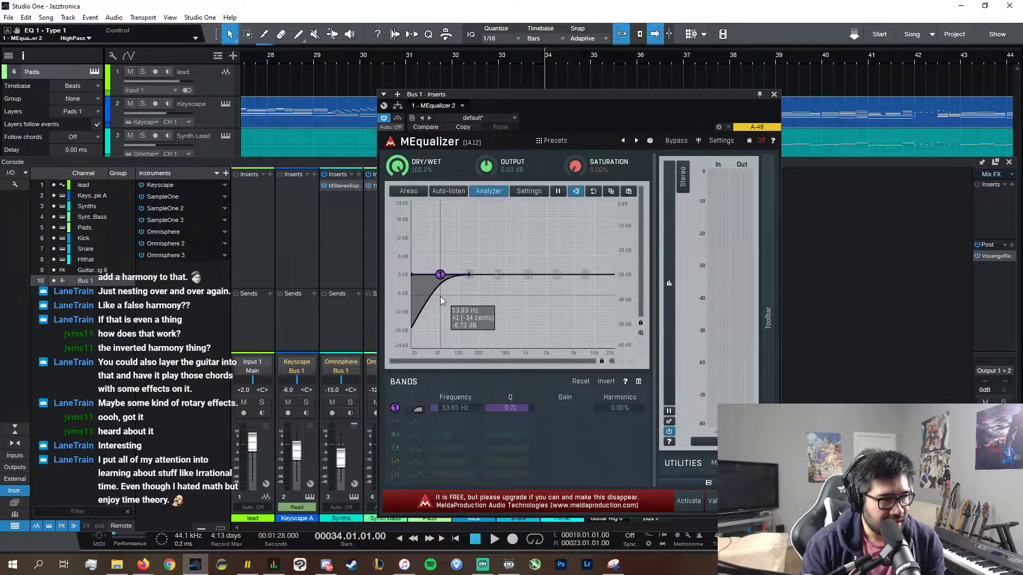
# - Change band 1 to a 12 dB/oct low-pass filter at 20.0 kHz, and close the equalizer and the console
pyautogui.click(417, 409)
pyautogui.click(343, 289)
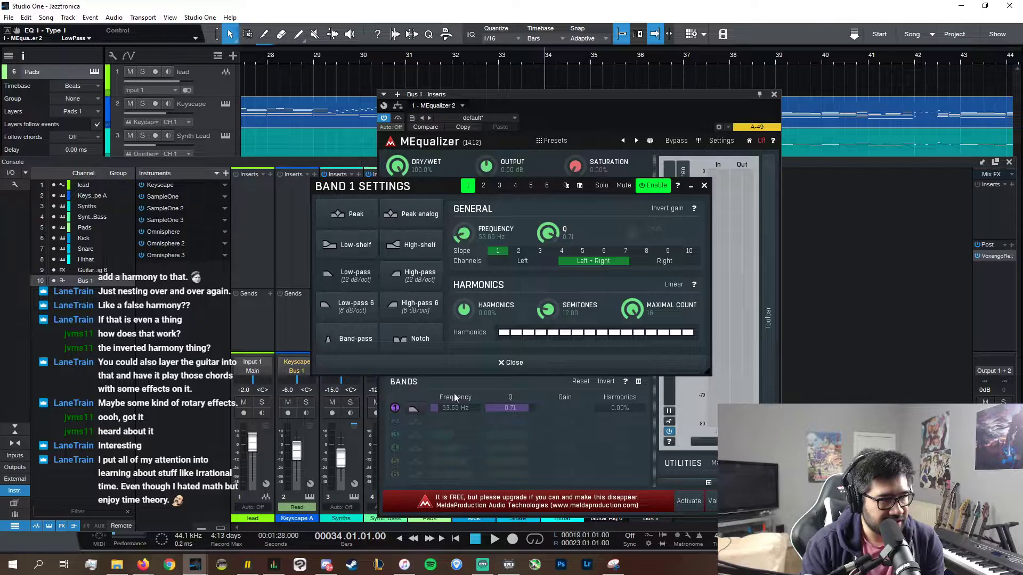
pyautogui.click(704, 186)
pyautogui.moveTo(476, 409); pyautogui.dragTo(507, 398)
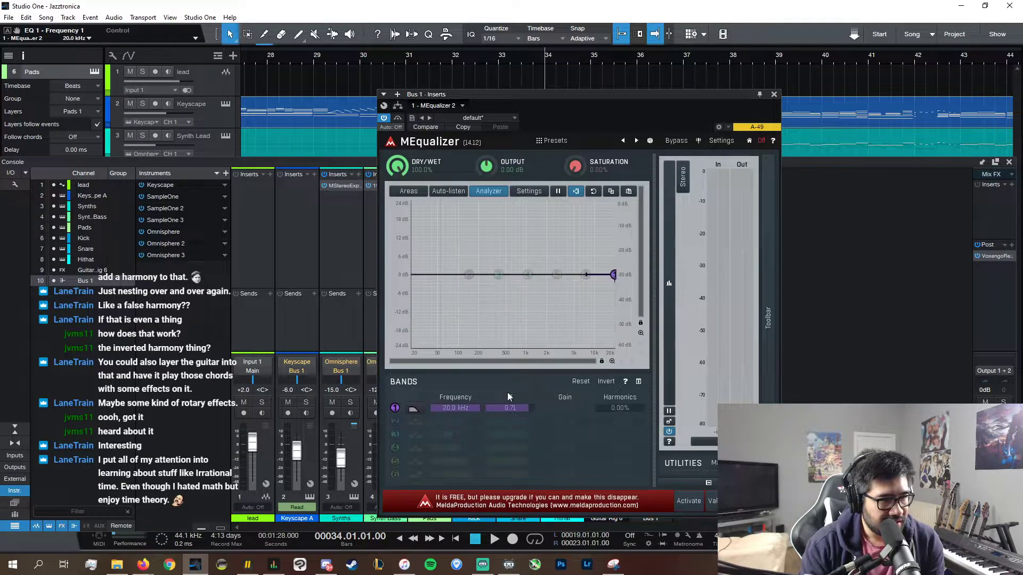
pyautogui.click(775, 94)
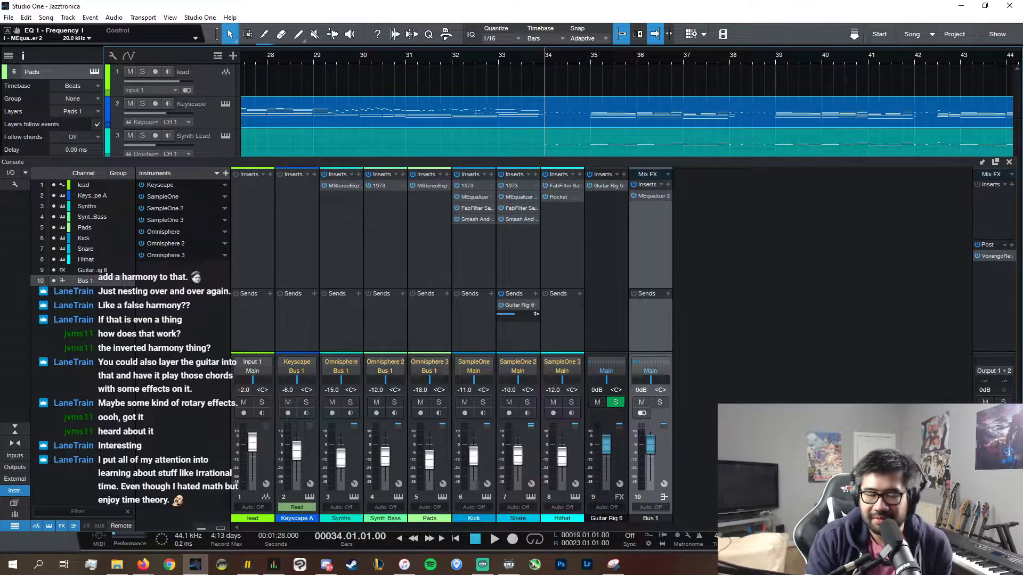
pyautogui.press('F3')
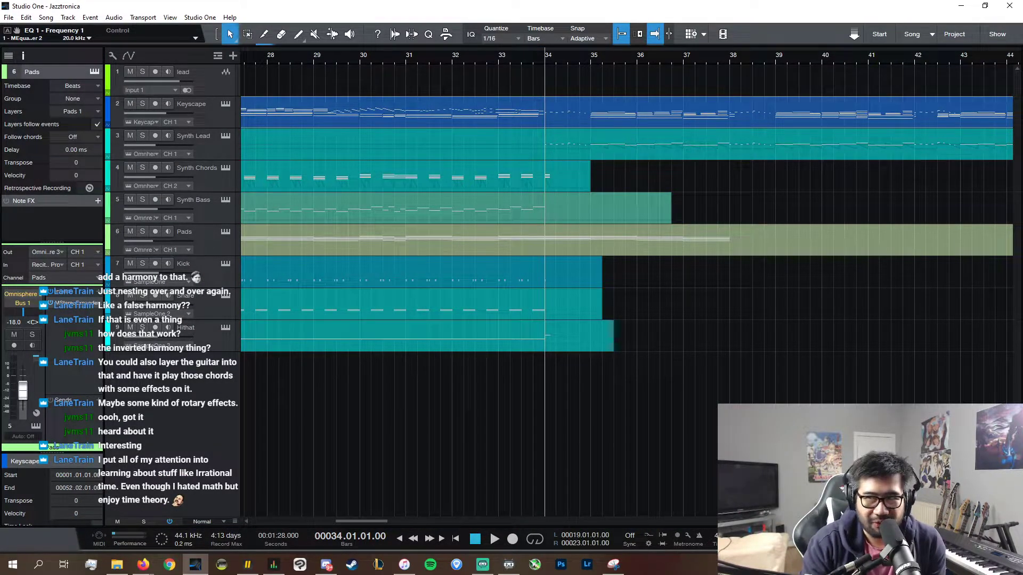
pyautogui.hotkey('alt', 'Tab')
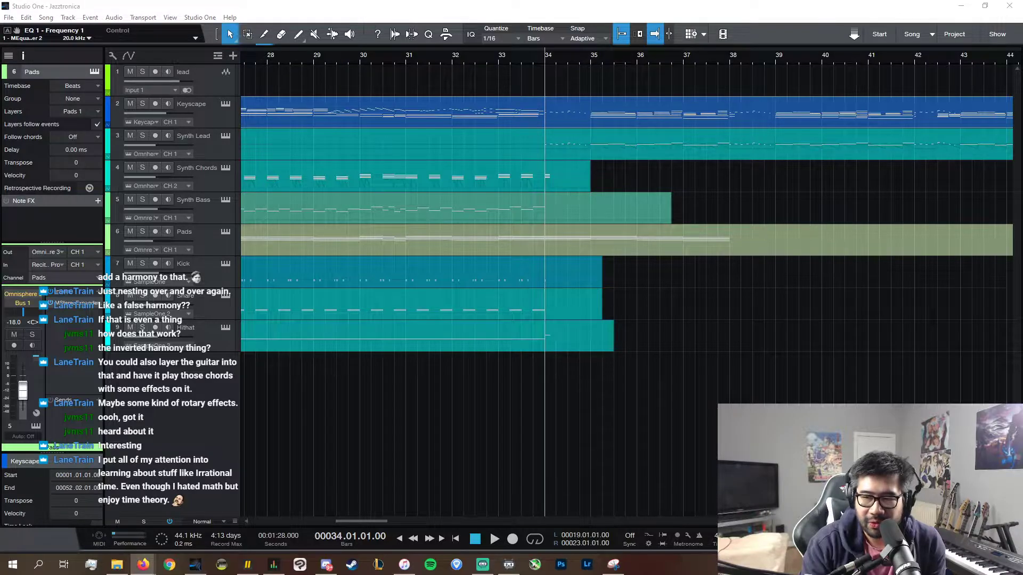
pyautogui.hotkey('alt', 'Tab')
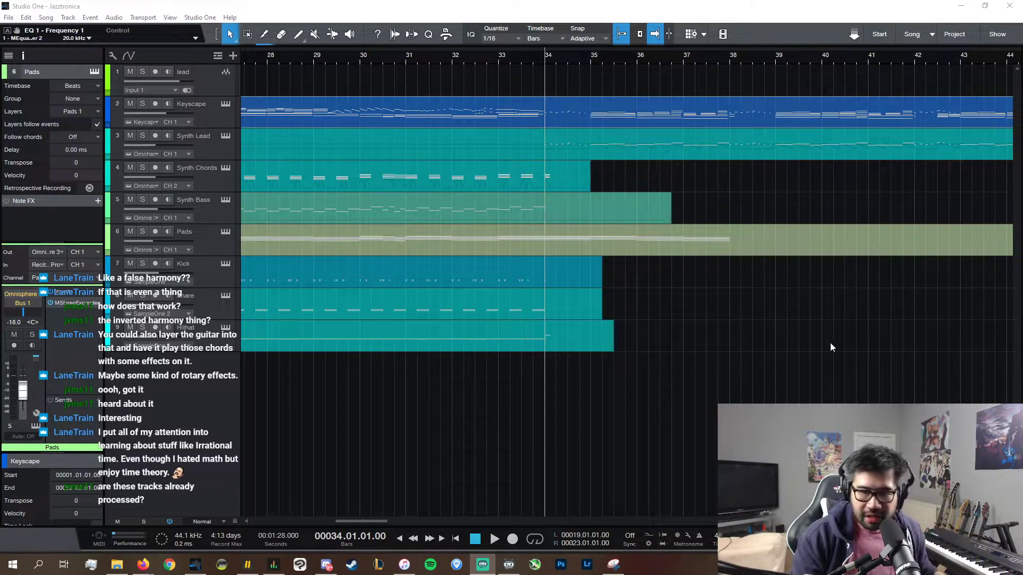
pyautogui.hotkey('alt', 'Tab')
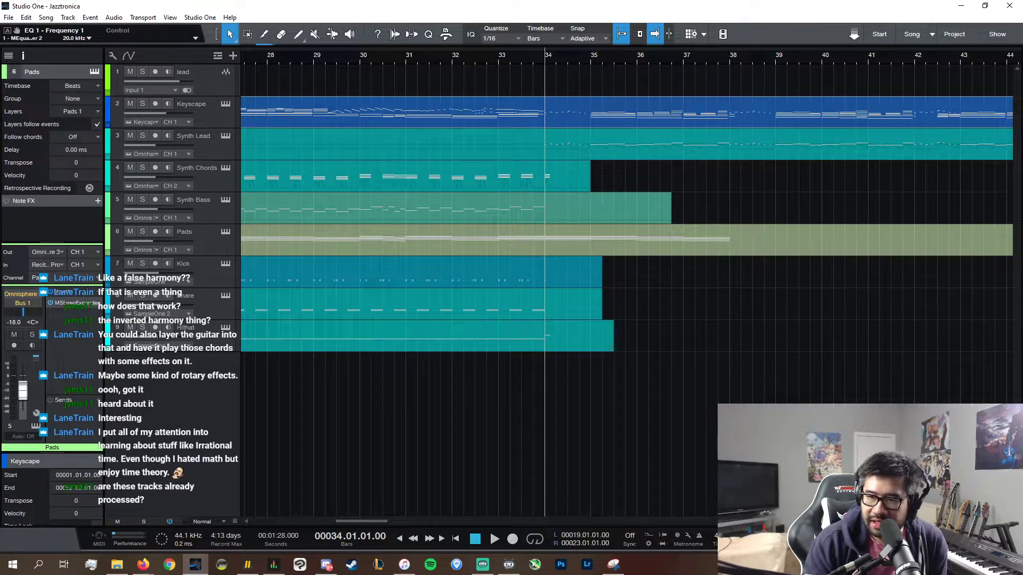
# - Add an automation track and assign it the EQ 1 - Enable 1 parameter of MEqualizer 2 on Bus 1
pyautogui.press('a')
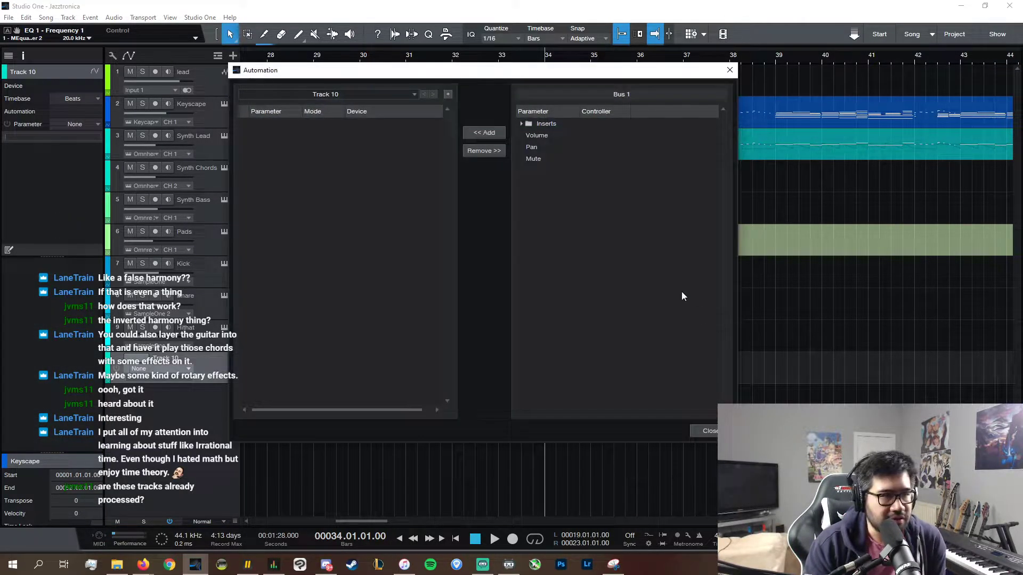
pyautogui.click(525, 124)
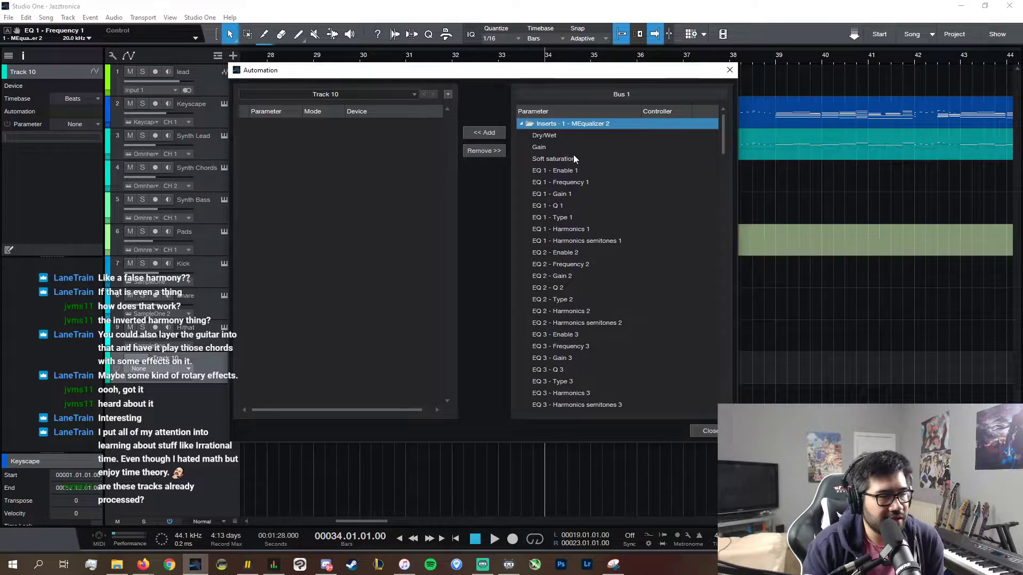
pyautogui.click(541, 171)
pyautogui.click(499, 134)
pyautogui.click(552, 171)
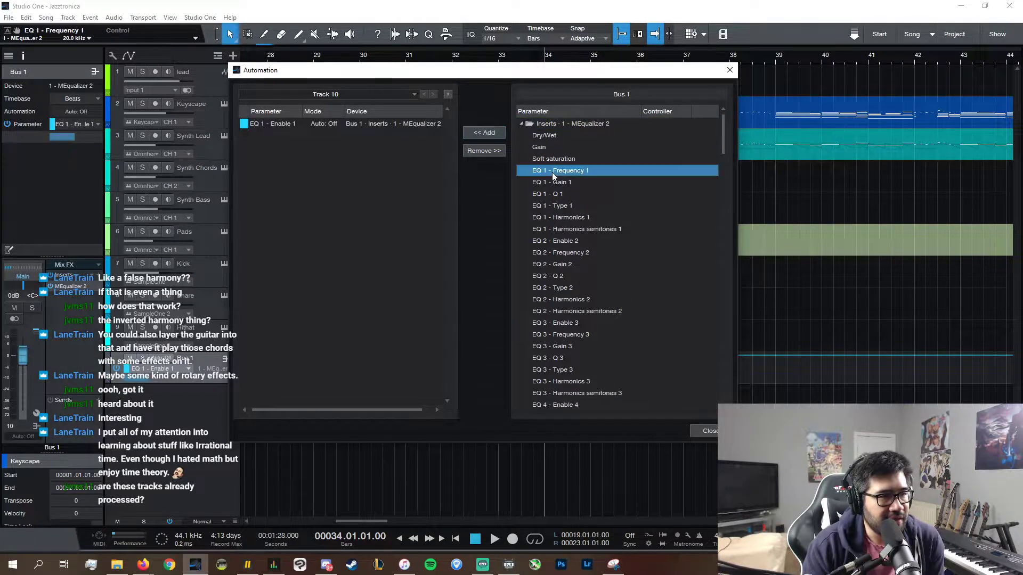
pyautogui.click(707, 430)
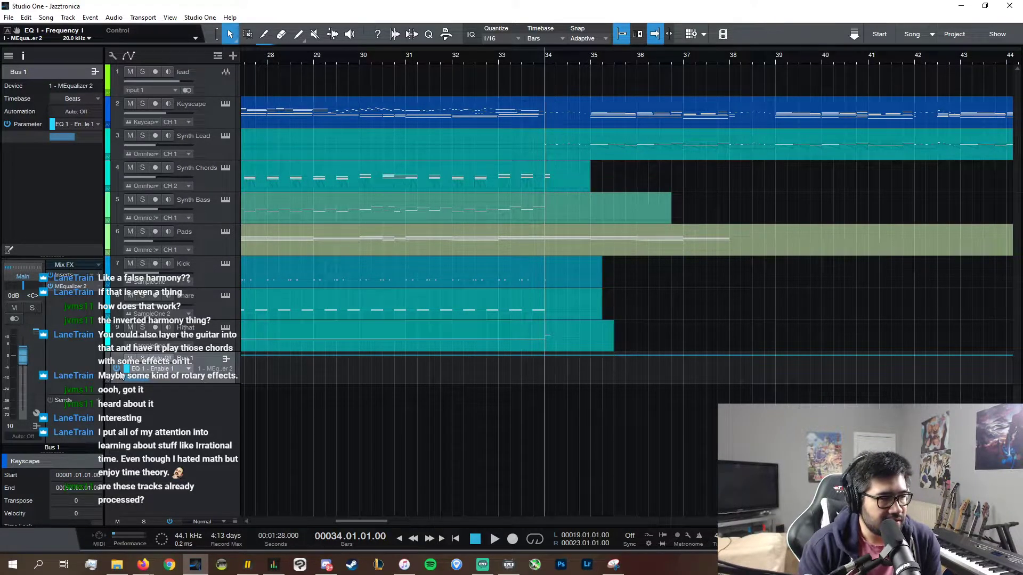
# - Expand the Bus 1 automation into separate lanes and add the EQ 1 - Frequency 1 parameter
pyautogui.click(152, 368)
pyautogui.click(145, 380)
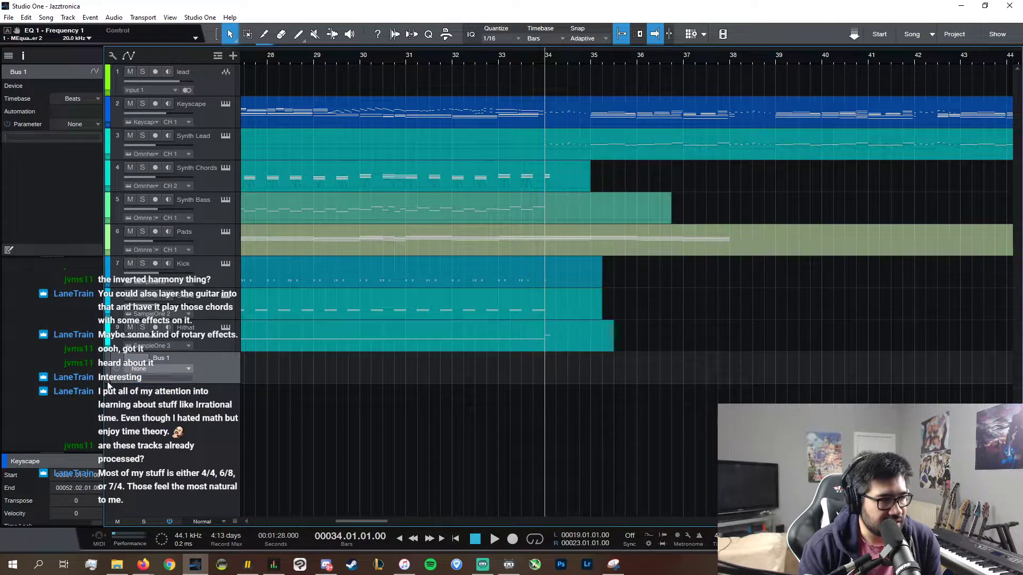
pyautogui.click(107, 381)
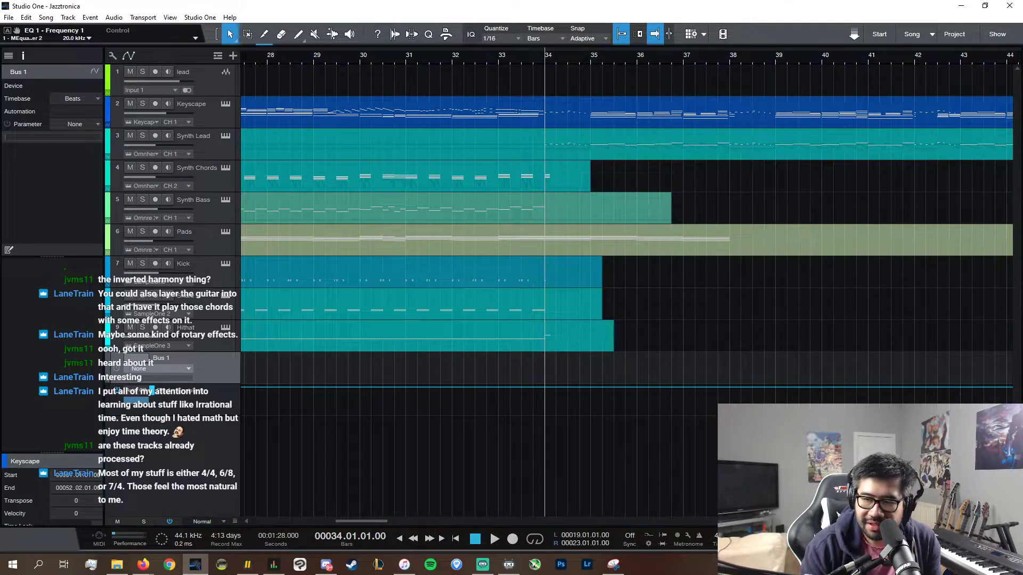
pyautogui.click(521, 124)
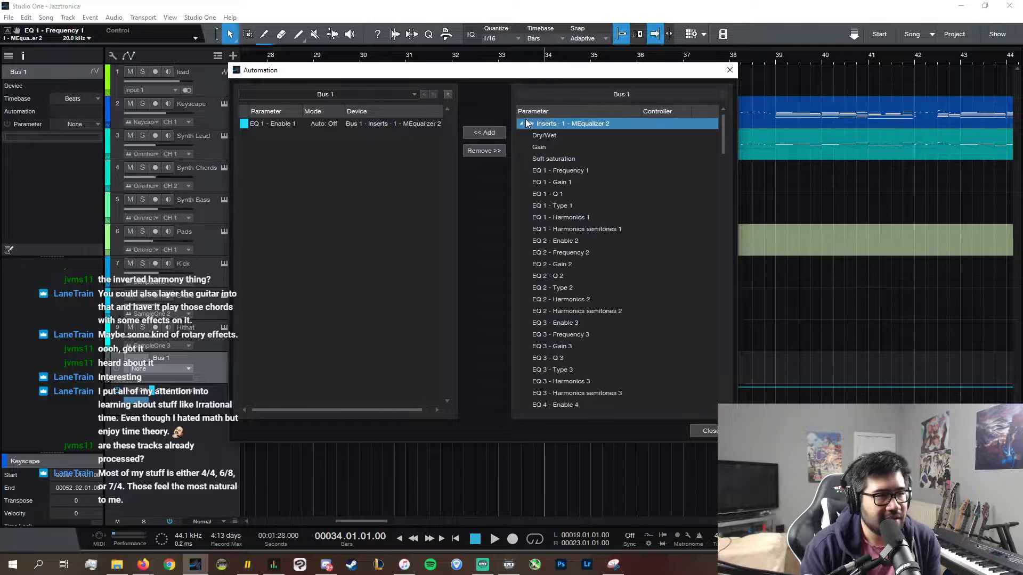
pyautogui.click(558, 171)
pyautogui.click(494, 131)
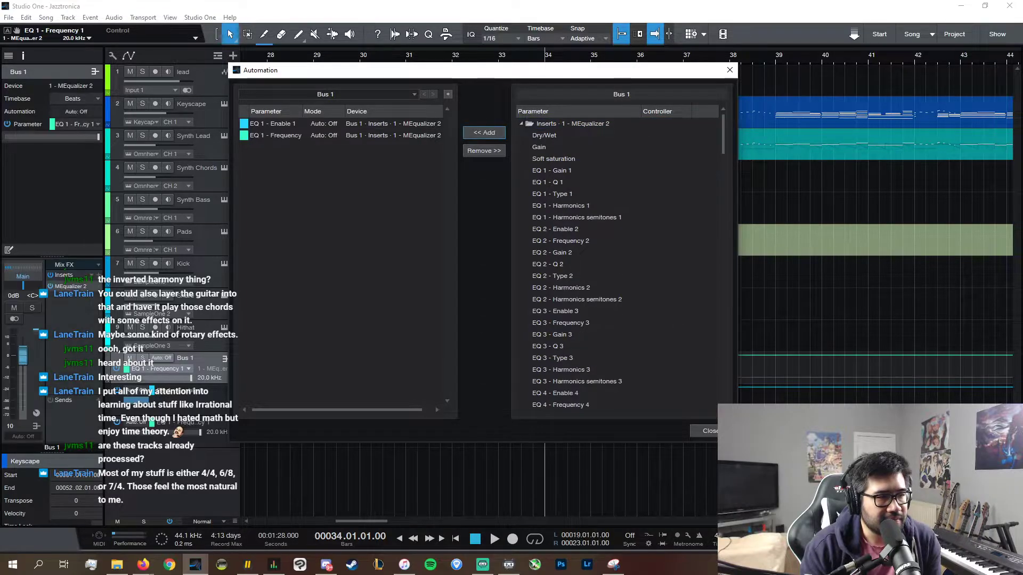
pyautogui.click(708, 433)
# - Automate Enable 1 to switch on at bar 34, add a Frequency 1 point there, and set the Bus 1 track display to None
pyautogui.click(544, 388)
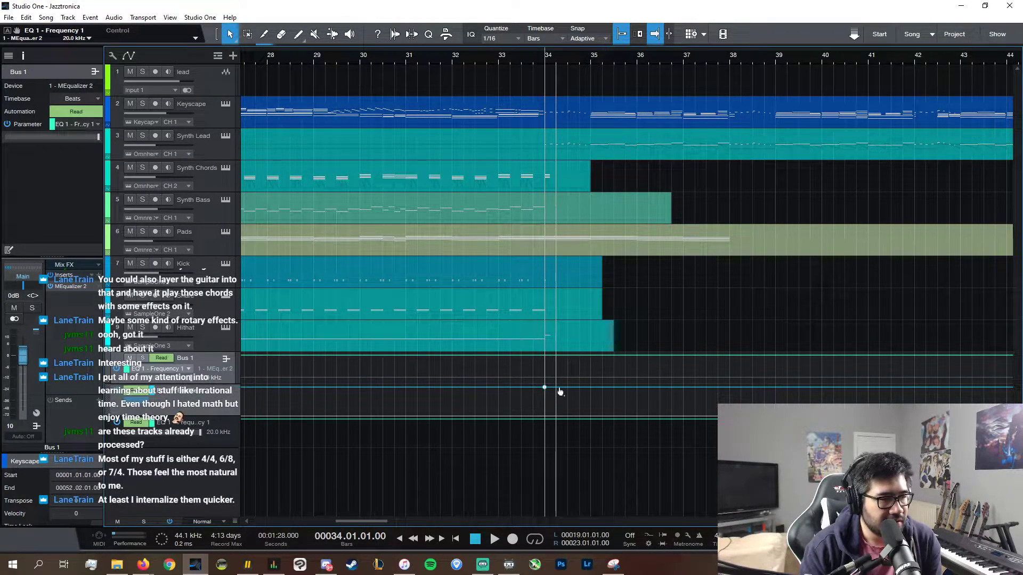
pyautogui.moveTo(528, 389); pyautogui.dragTo(546, 424)
pyautogui.click(544, 420)
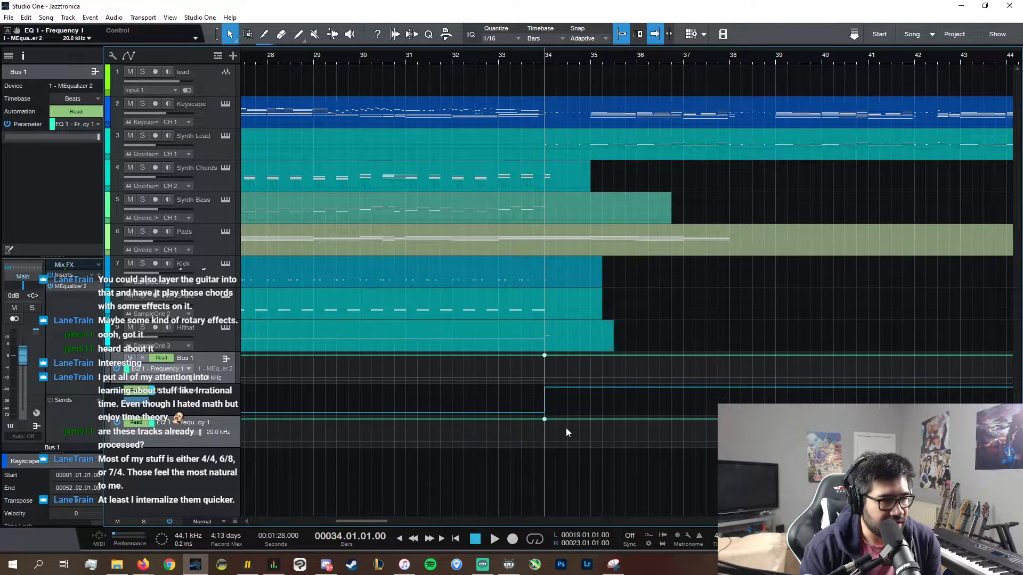
pyautogui.click(155, 369)
pyautogui.click(184, 378)
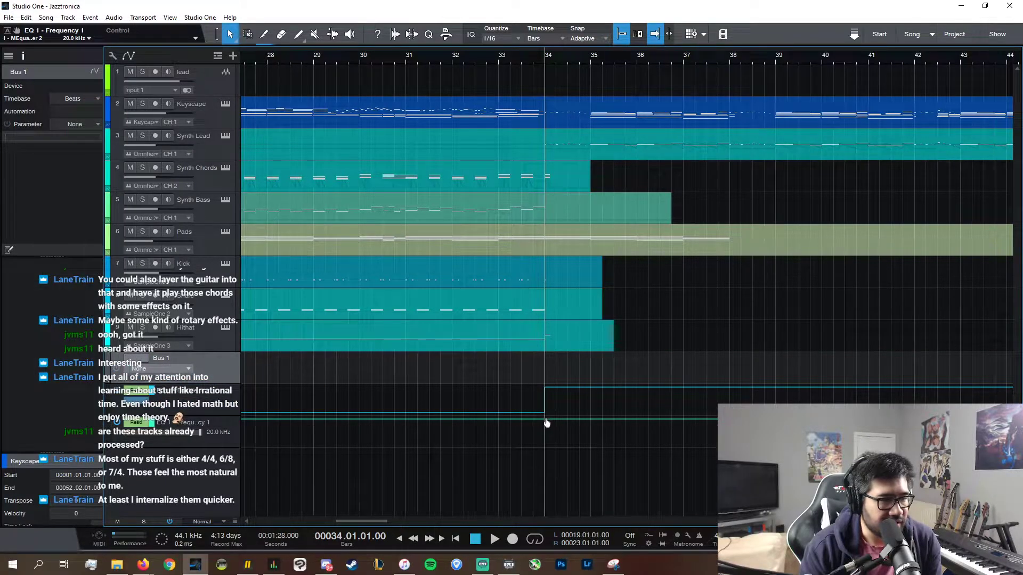
# - During playback, draw Frequency 1 falling to about 474 Hz at bar 35 and rising in a curve to 20.0 kHz at bar 38
pyautogui.moveTo(585, 419); pyautogui.dragTo(591, 435)
pyautogui.press('space')
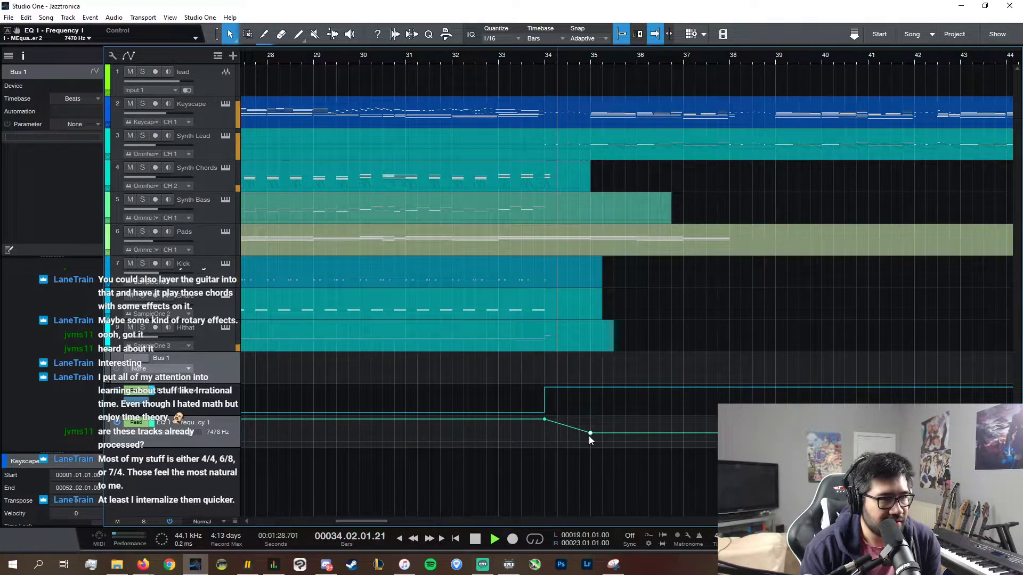
pyautogui.click(568, 426)
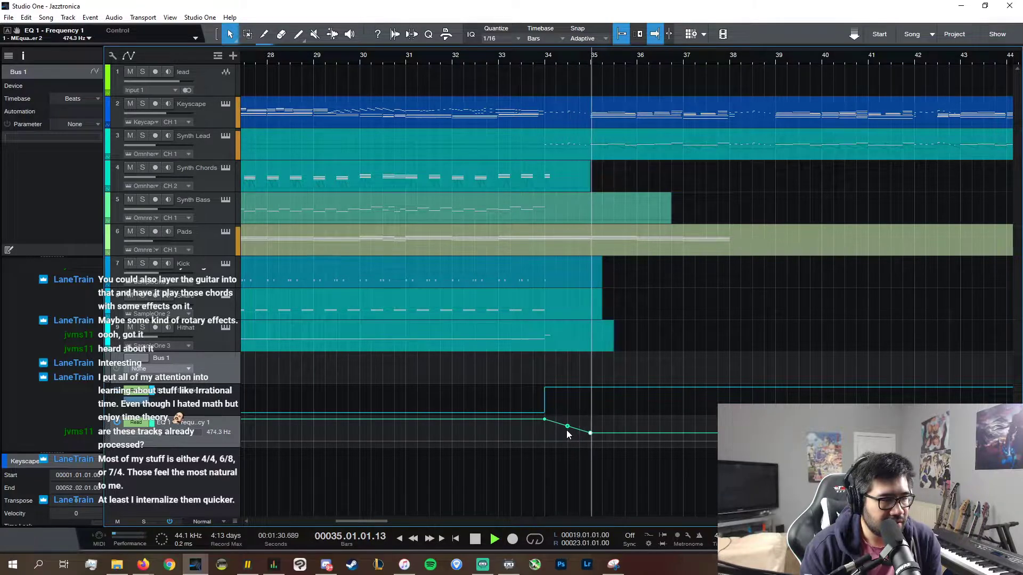
pyautogui.moveTo(730, 433); pyautogui.dragTo(730, 426)
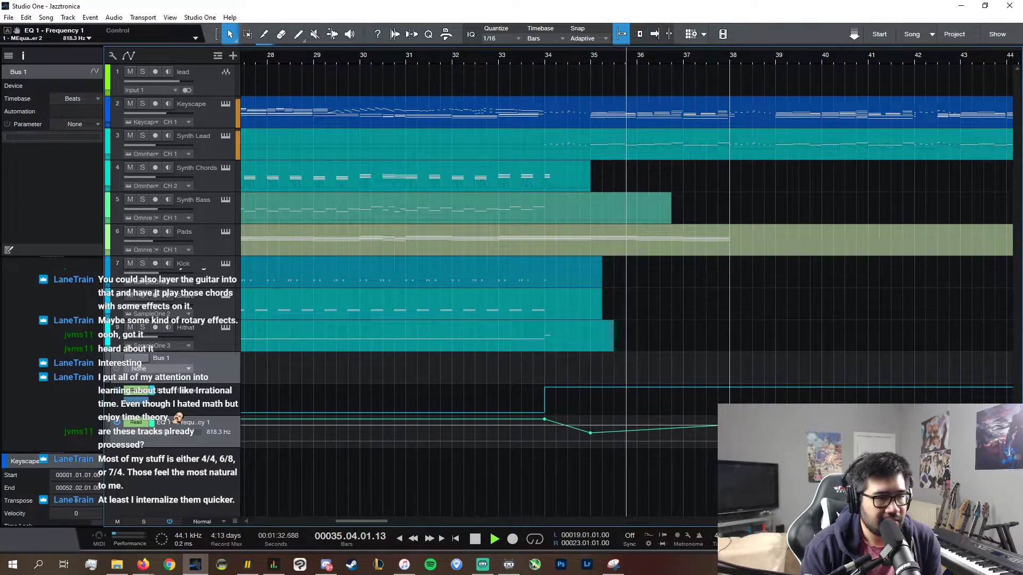
pyautogui.moveTo(665, 428); pyautogui.dragTo(664, 434)
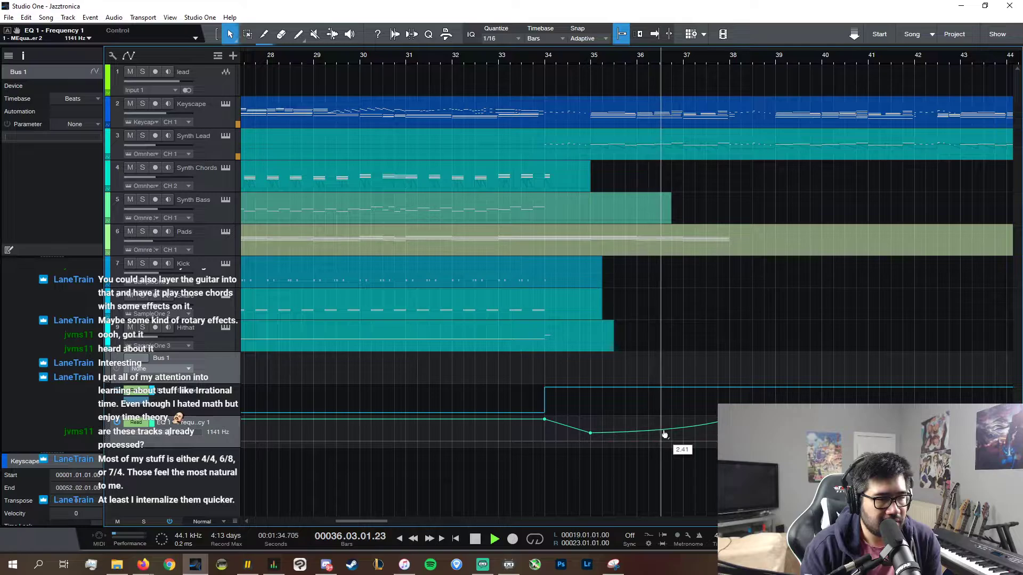
# - Stop playback, place a Frequency 1 point at bar 37 on the rising curve, and set the bar 35 point to 400 Hz
pyautogui.click(659, 430)
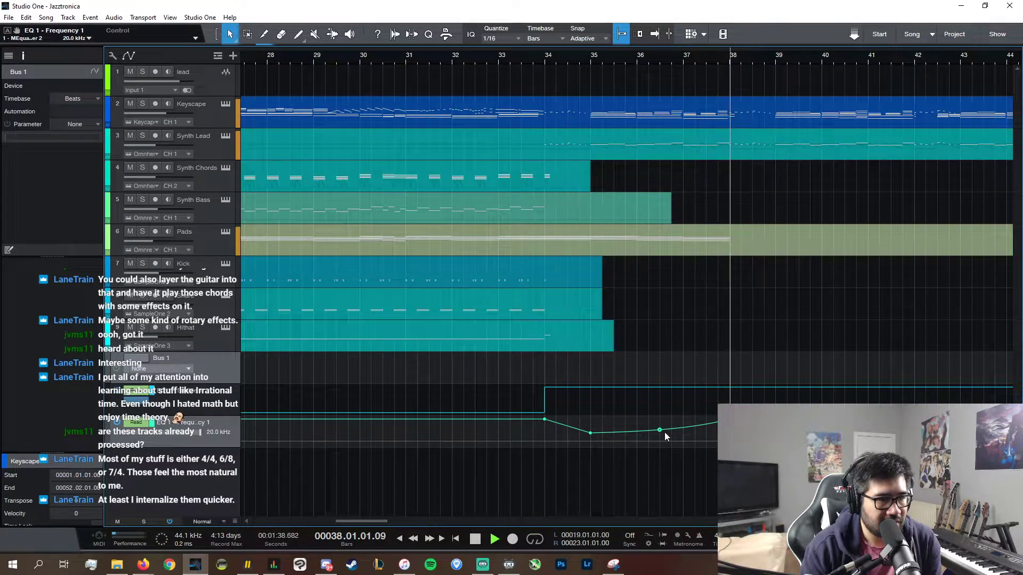
pyautogui.press('space')
pyautogui.moveTo(660, 430); pyautogui.dragTo(684, 431)
pyautogui.rightClick(590, 435)
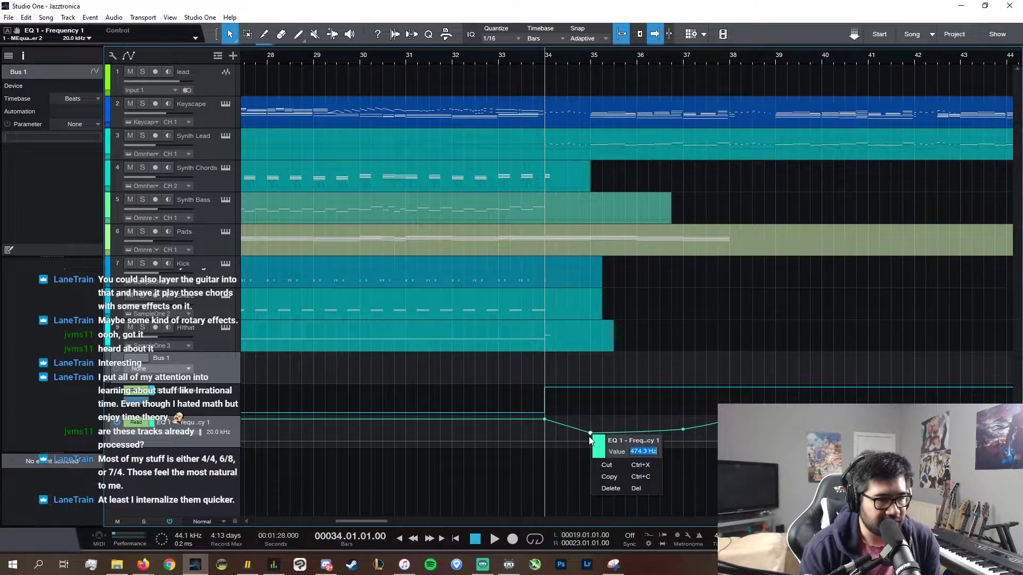
pyautogui.write('400')
pyautogui.press('Return')
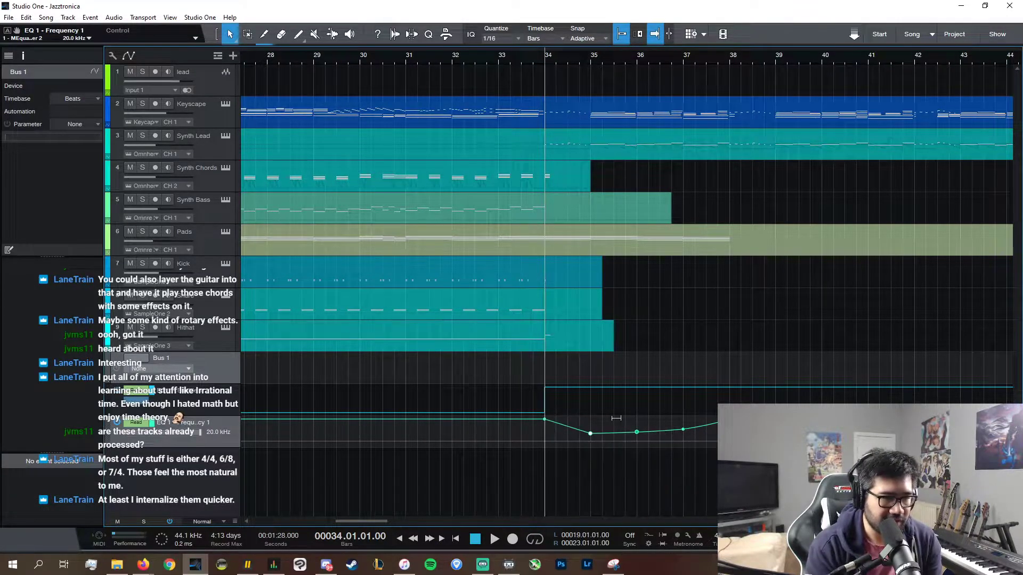
# - Bend the Frequency 1 drop between bars 34 and 35 into a curve and play the sweep from bar 34
pyautogui.moveTo(568, 428); pyautogui.dragTo(569, 431)
pyautogui.press('space')
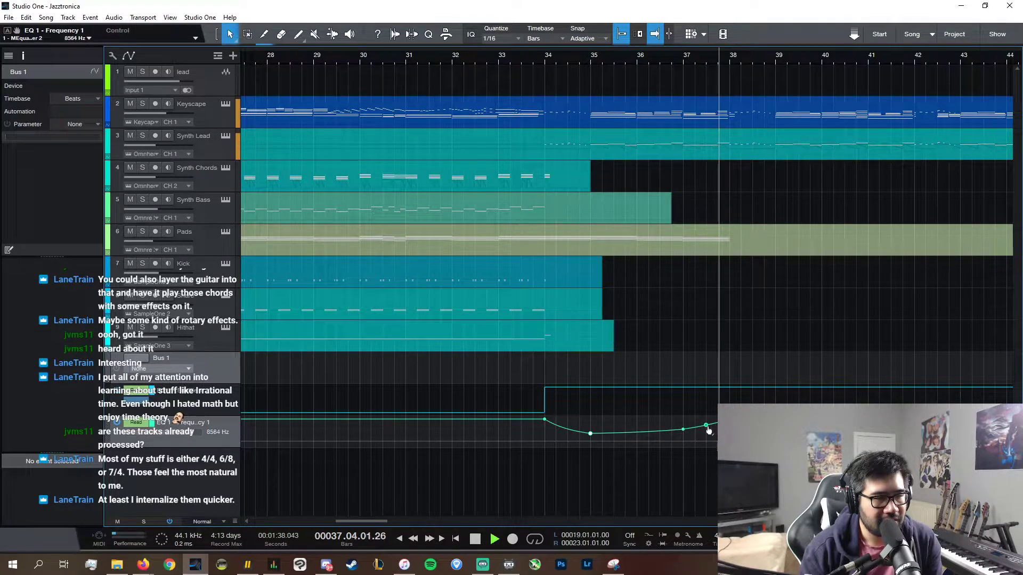
pyautogui.press('space')
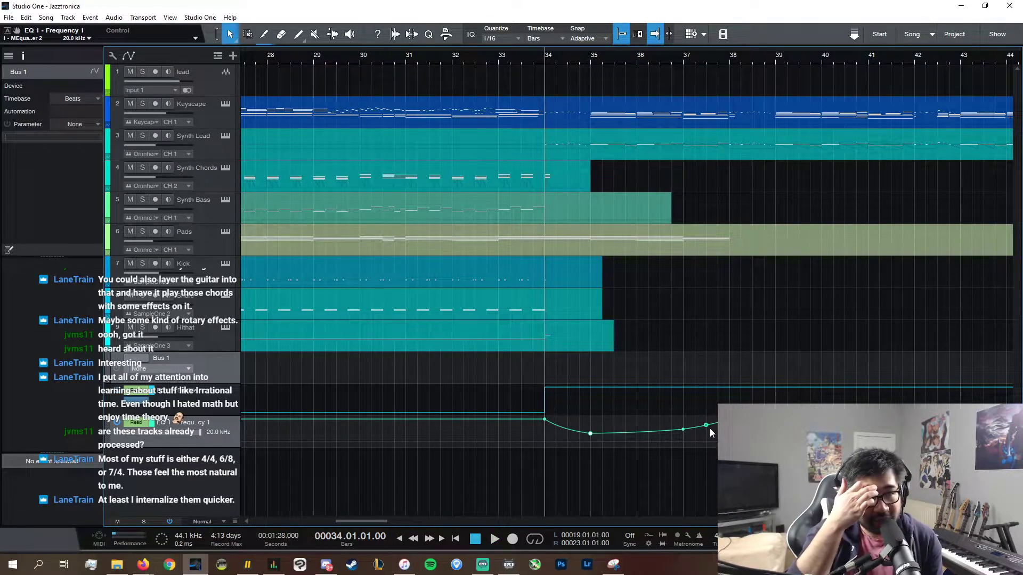
pyautogui.click(777, 57)
pyautogui.hotkey('alt', 'Tab')
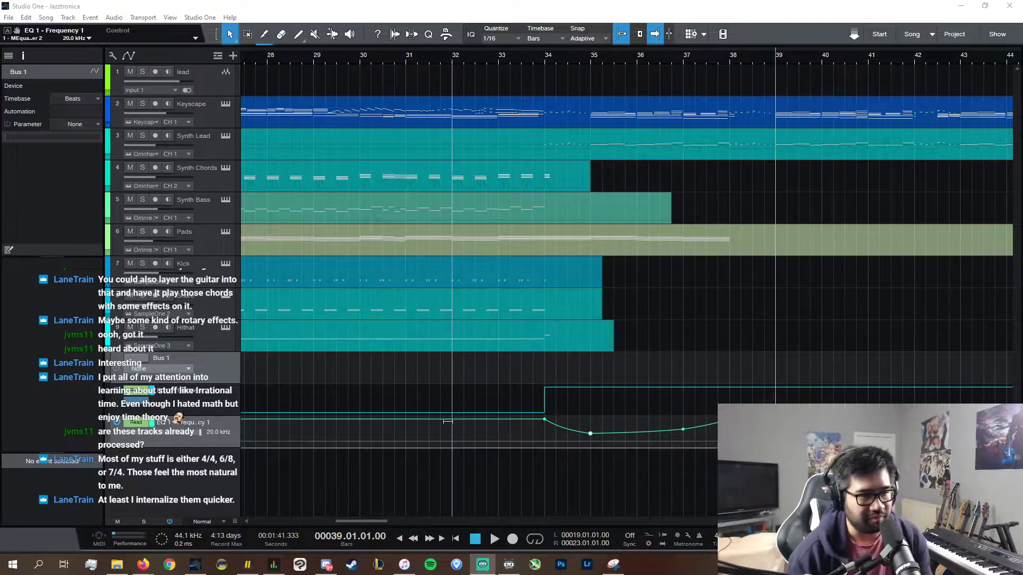
# - Solo the Kick, Snare and Hihat tracks and play them from bar 3
pyautogui.moveTo(358, 522); pyautogui.dragTo(267, 514)
pyautogui.click(335, 56)
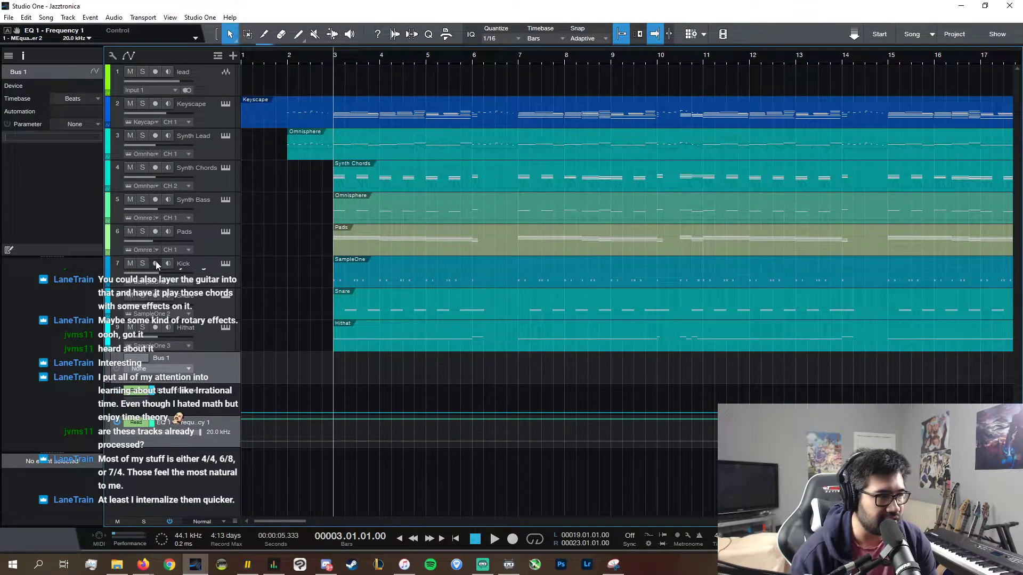
pyautogui.click(142, 264)
pyautogui.click(142, 296)
pyautogui.click(142, 327)
pyautogui.click(204, 280)
pyautogui.click(207, 305)
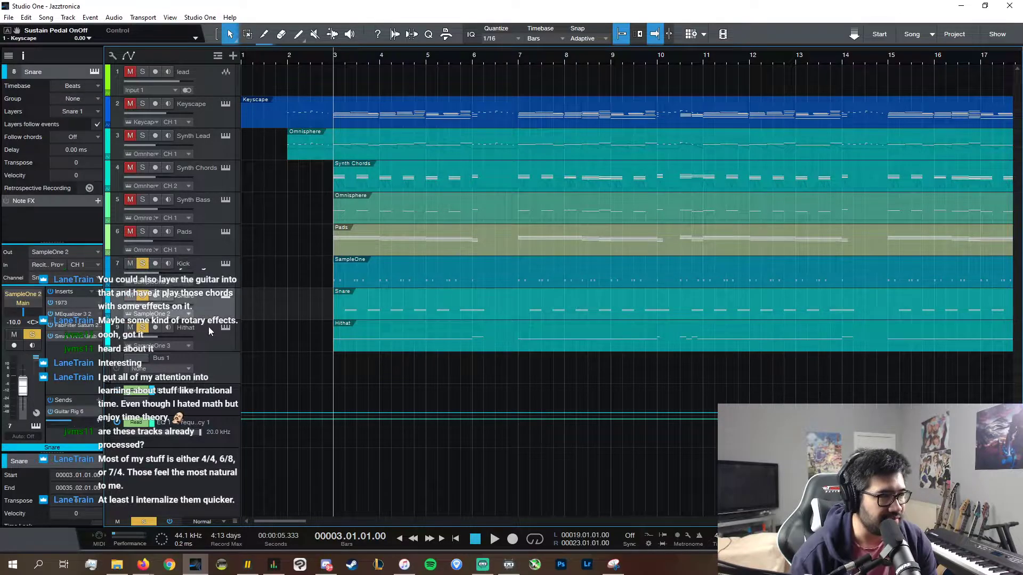
pyautogui.click(215, 277)
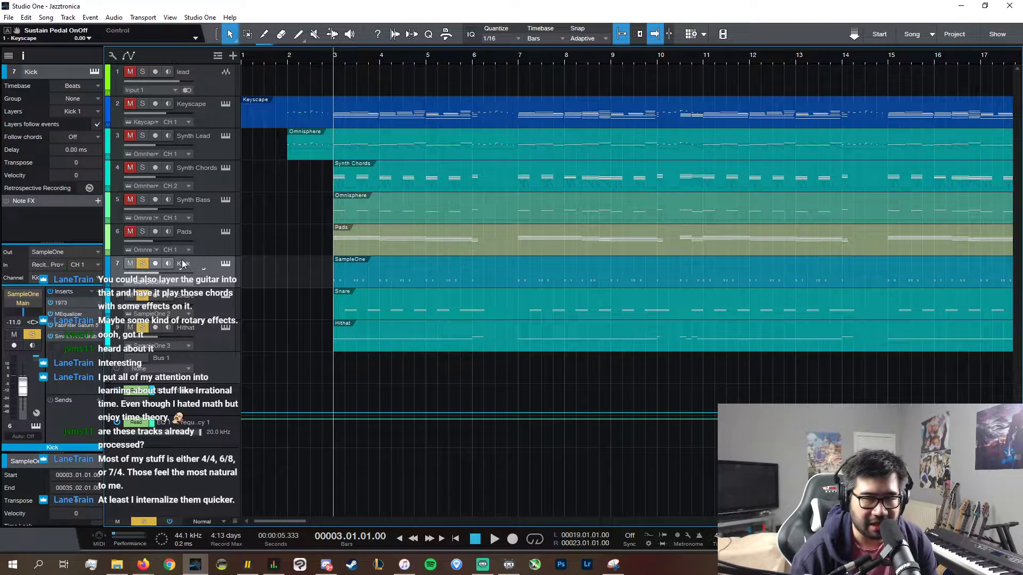
pyautogui.press('space')
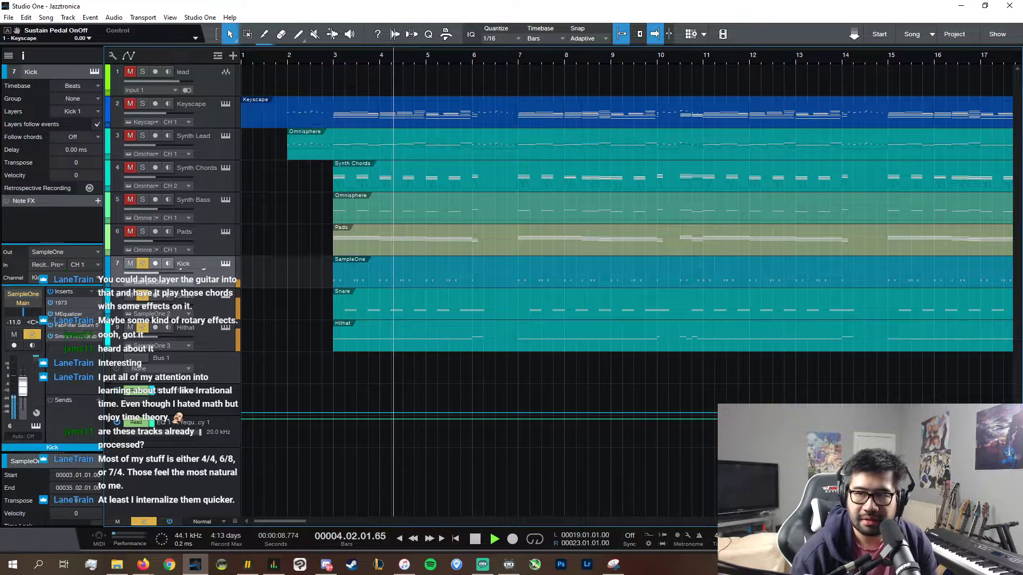
# - Inspect the 1973 insert on the Synth Bass channel in the console, and close the plug-in and console
pyautogui.press('F3')
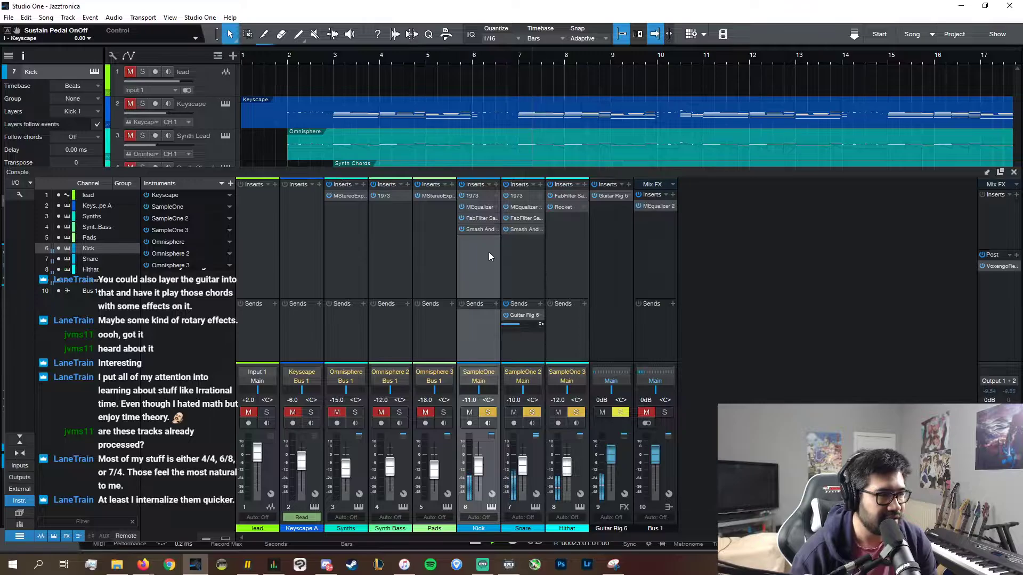
pyautogui.click(387, 196)
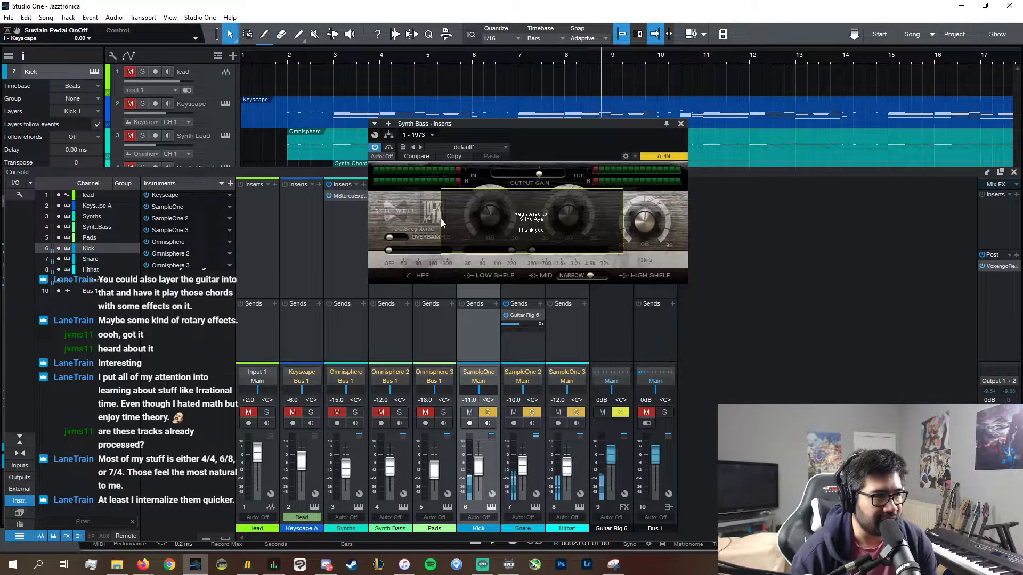
pyautogui.click(681, 123)
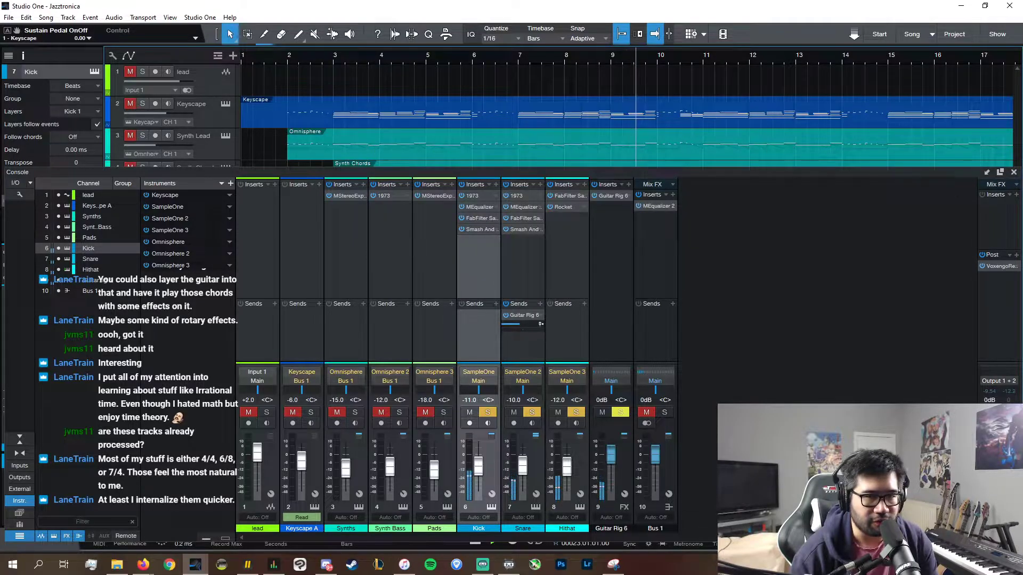
pyautogui.click(1014, 174)
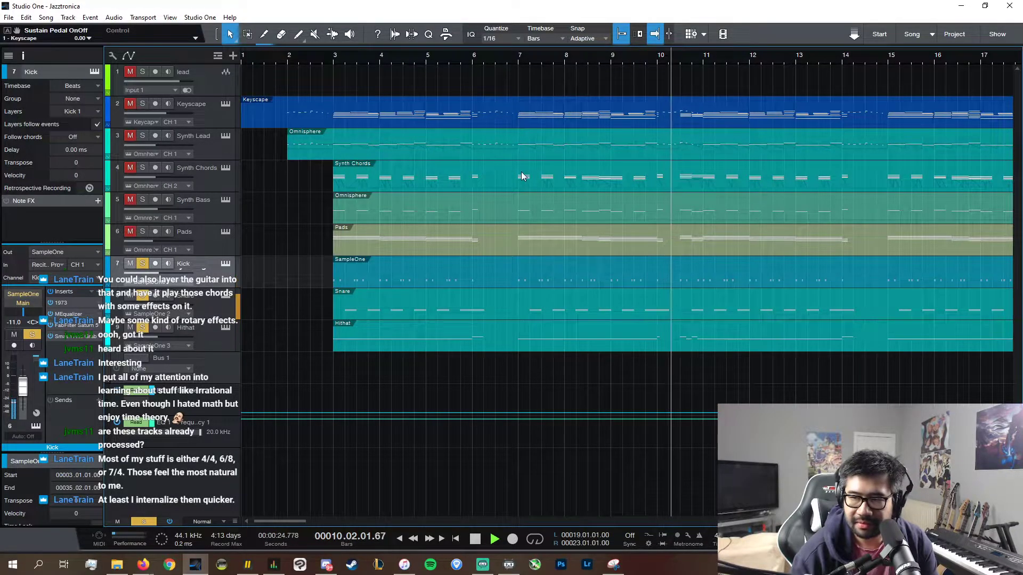
# - Clear all track solos and stop playback
pyautogui.click(144, 522)
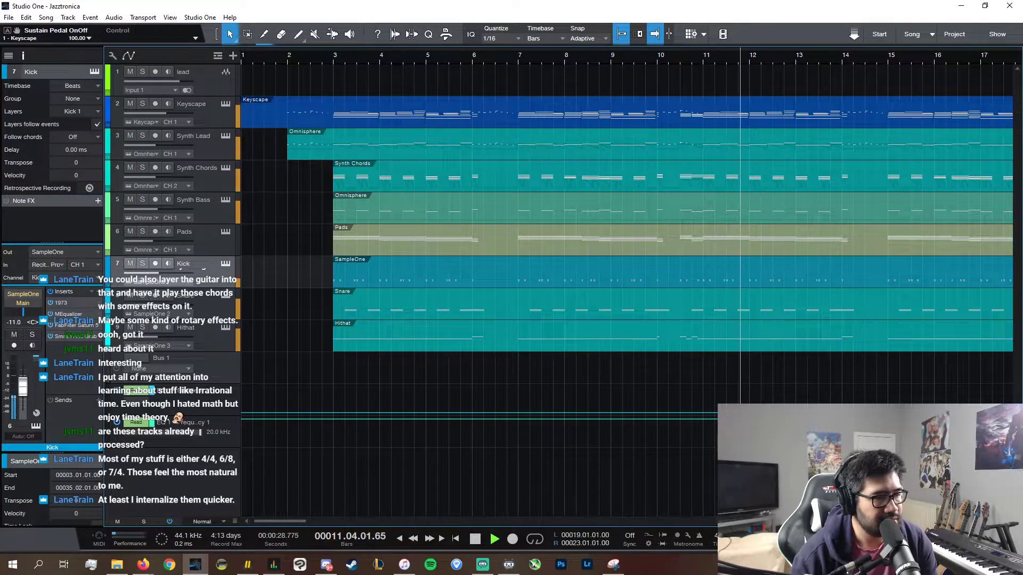
pyautogui.hscroll(10, 610, 89)
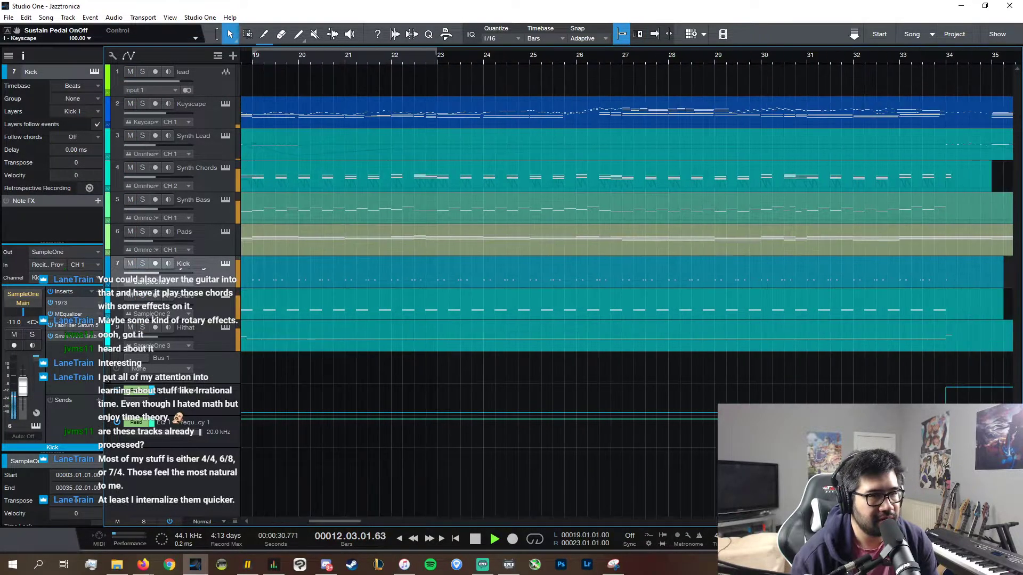
pyautogui.press('space')
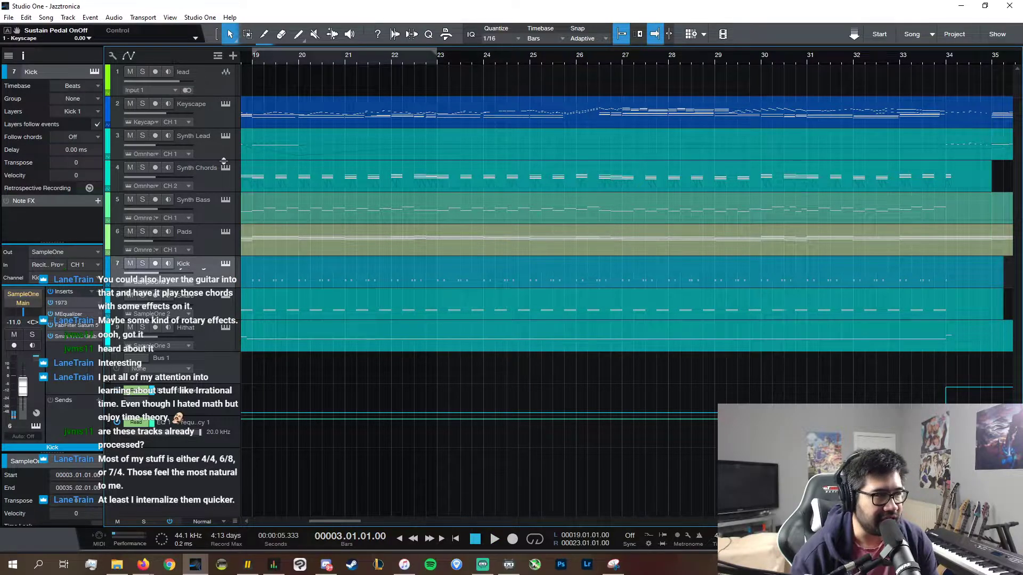
# - Insert MEqualizer on the Keyscape channel and close its window
pyautogui.click(213, 115)
pyautogui.click(98, 295)
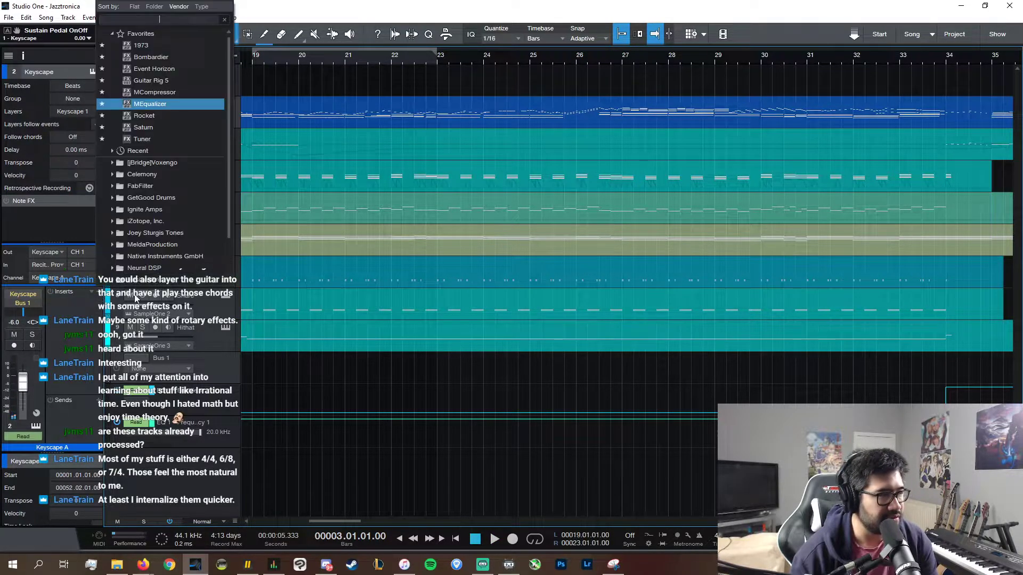
pyautogui.click(164, 104)
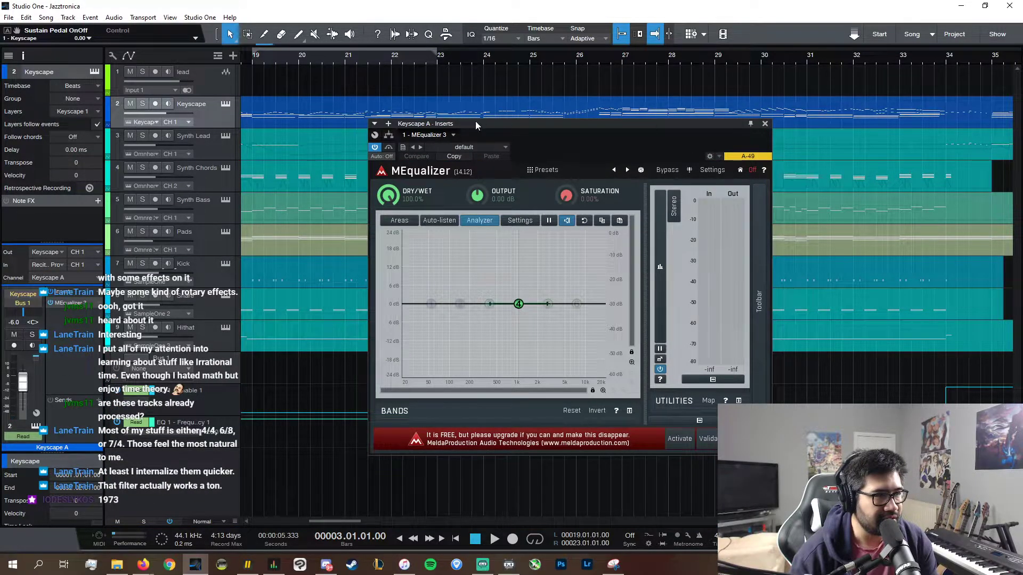
pyautogui.moveTo(475, 121); pyautogui.dragTo(474, 191)
pyautogui.click(267, 520)
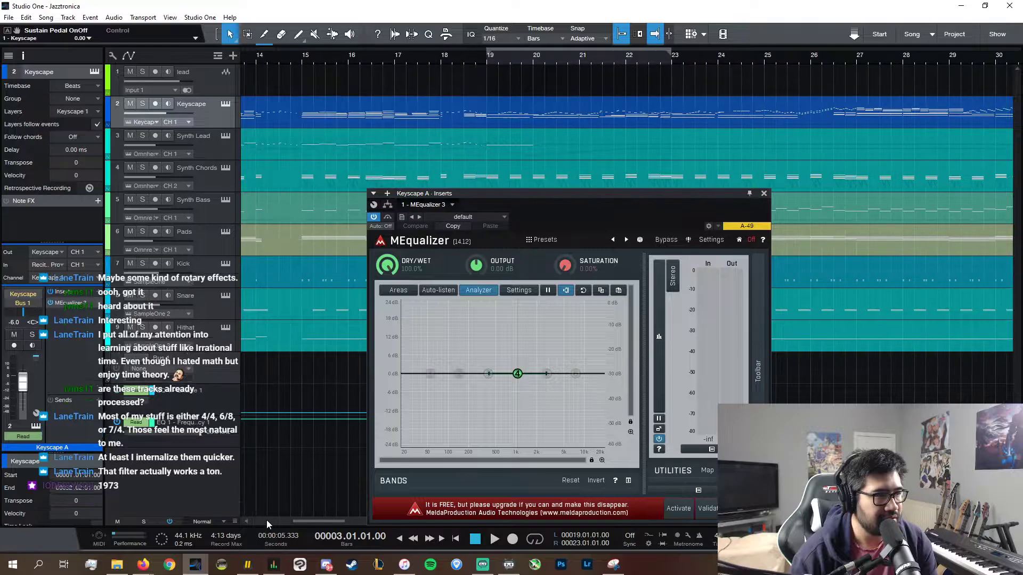
pyautogui.click(764, 193)
# - Remove MEqualizer from the Keyscape channel and insert the 1973 equalizer in its place
pyautogui.rightClick(93, 302)
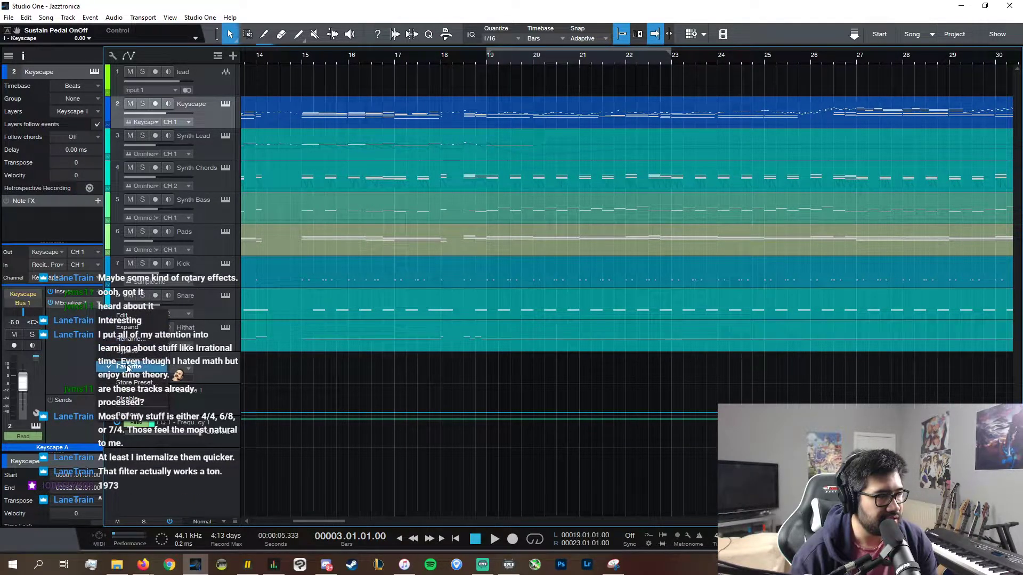
pyautogui.click(129, 339)
pyautogui.click(510, 312)
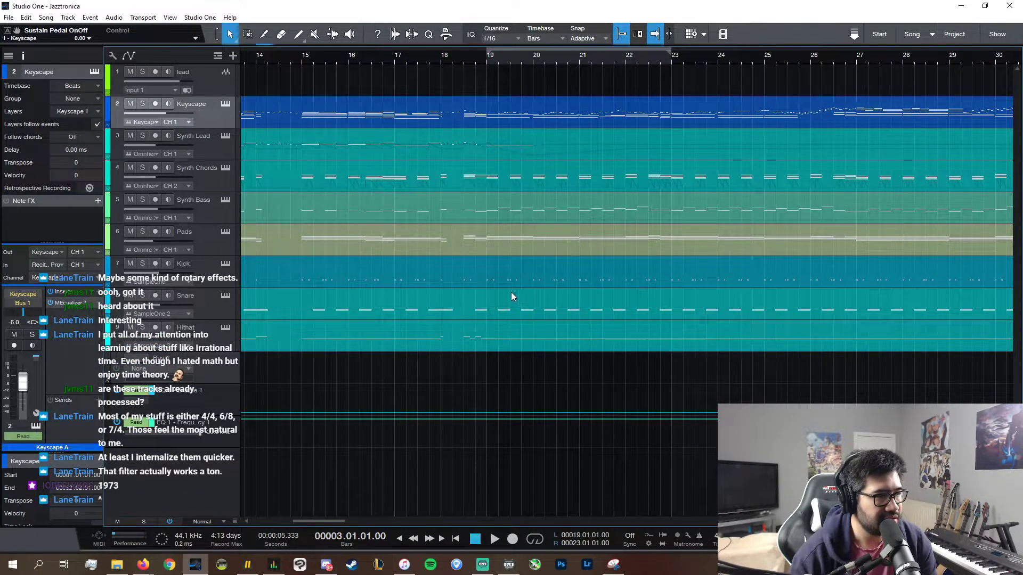
pyautogui.rightClick(93, 303)
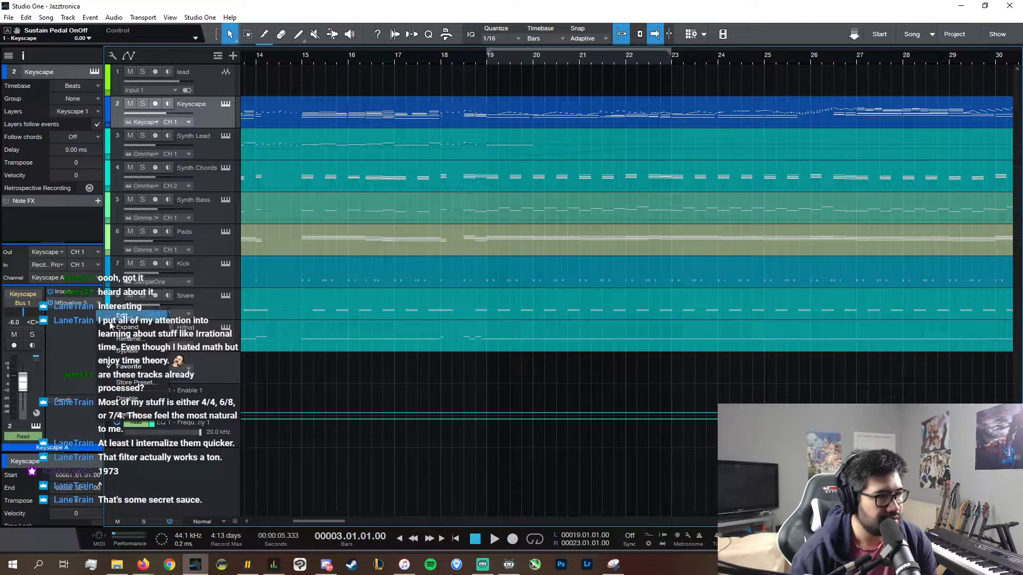
pyautogui.click(142, 402)
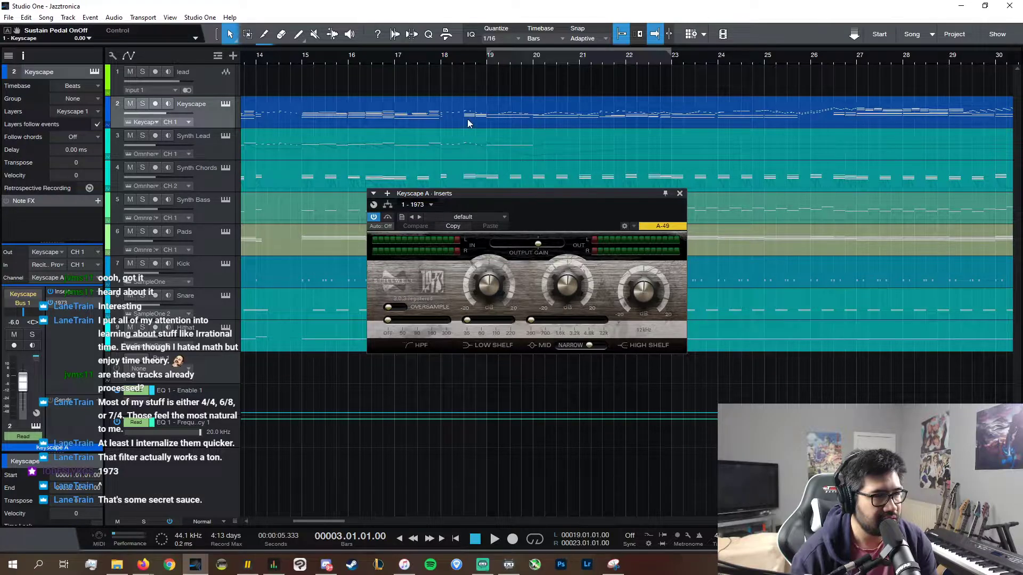
# - While playing from bar 18, raise the Keyscape 1973's Mid Freq and boost its Mid Level to 6.3 dB, and stop playback
pyautogui.click(446, 58)
pyautogui.click(549, 323)
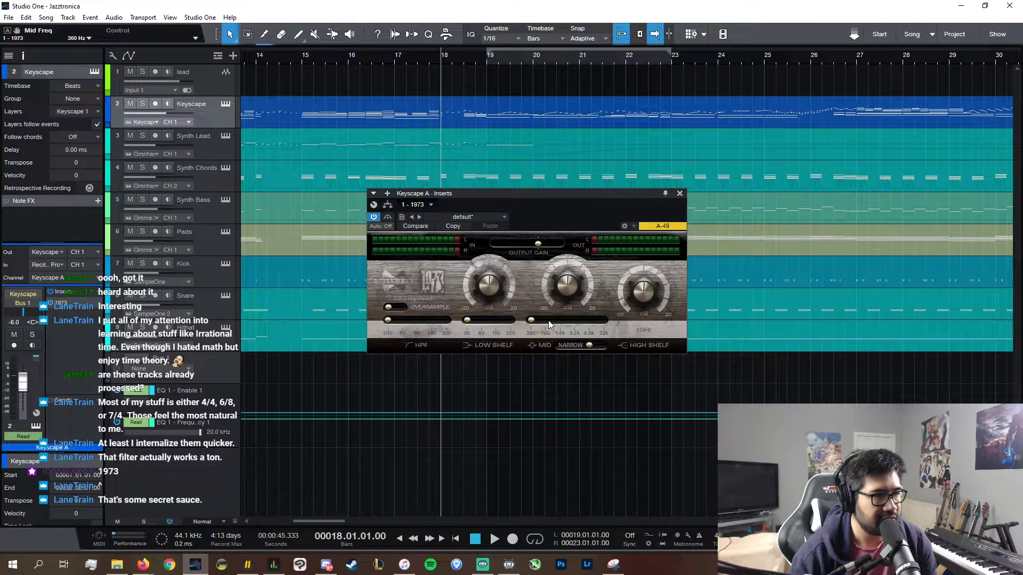
pyautogui.moveTo(531, 324); pyautogui.dragTo(566, 289)
pyautogui.press('space')
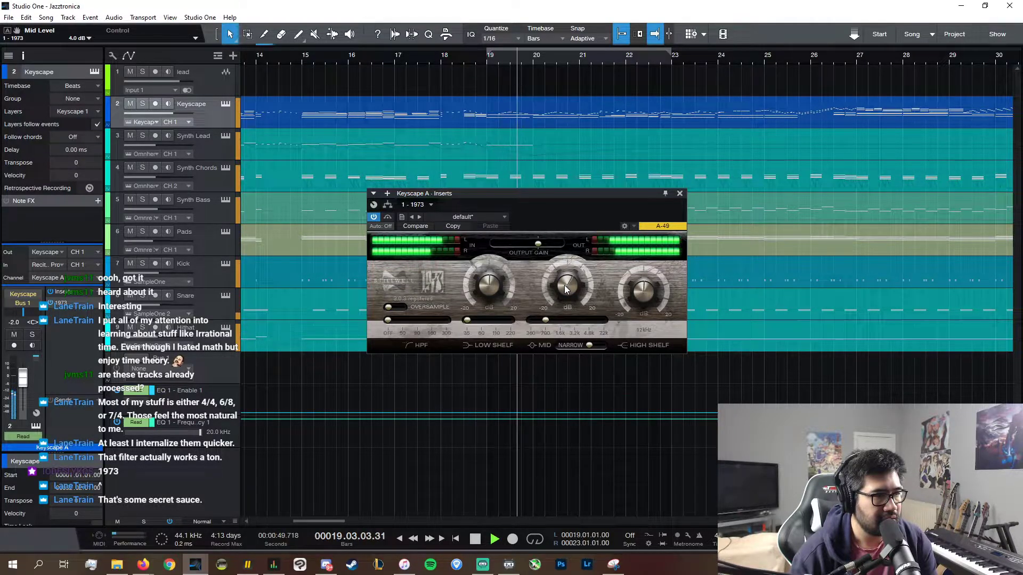
pyautogui.moveTo(567, 288); pyautogui.dragTo(563, 281)
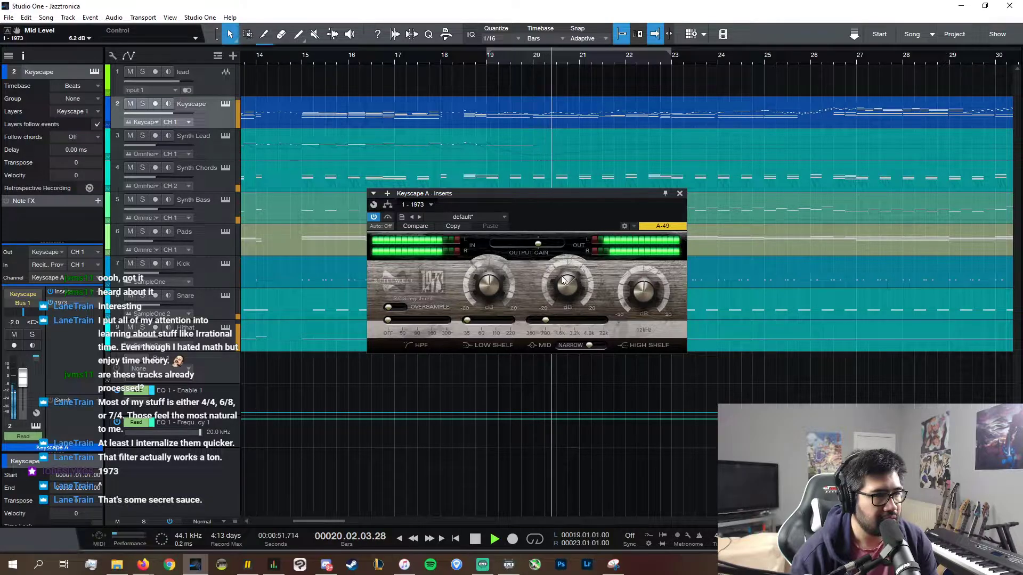
pyautogui.moveTo(545, 321); pyautogui.dragTo(566, 290)
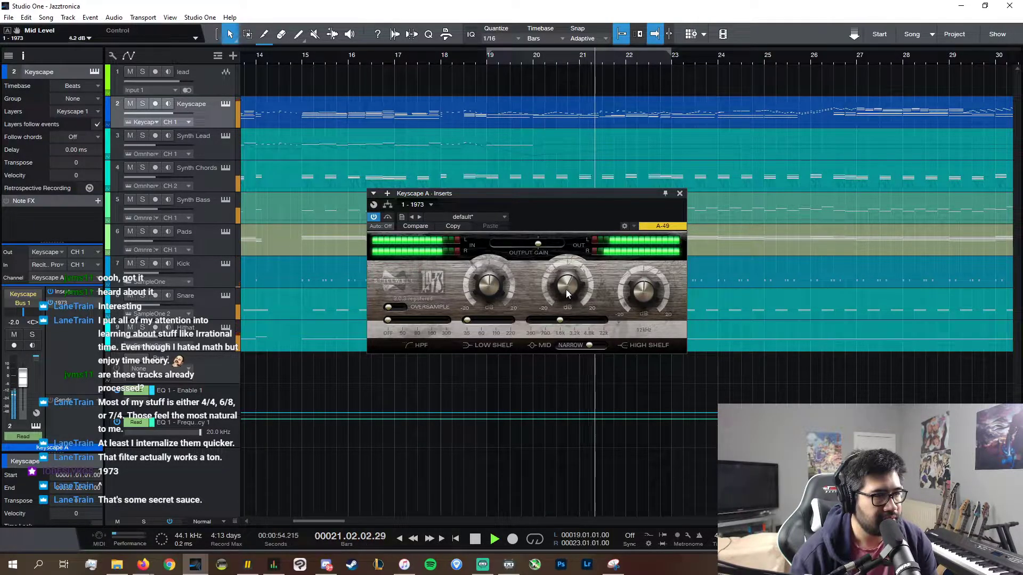
pyautogui.click(680, 194)
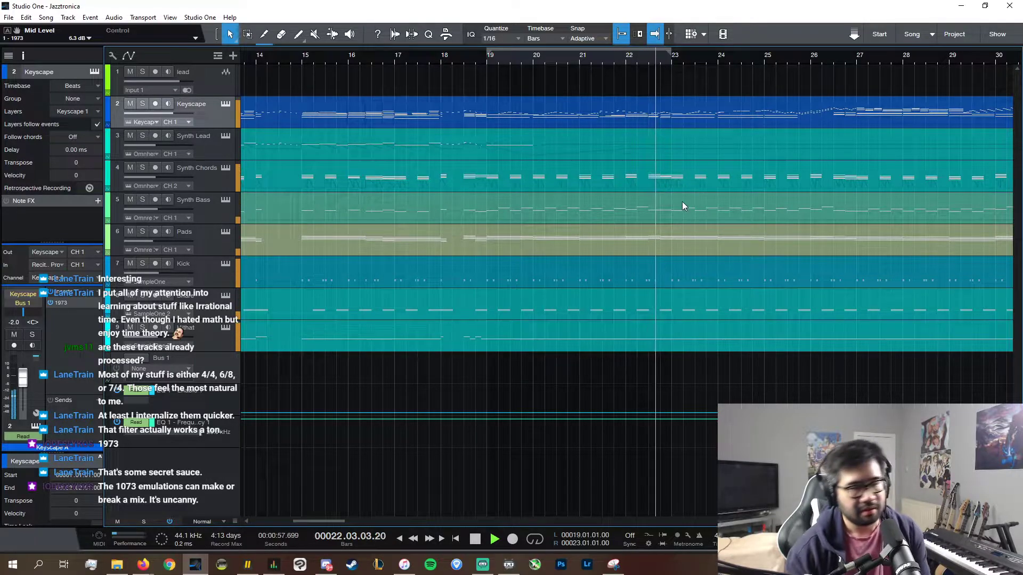
pyautogui.press('space')
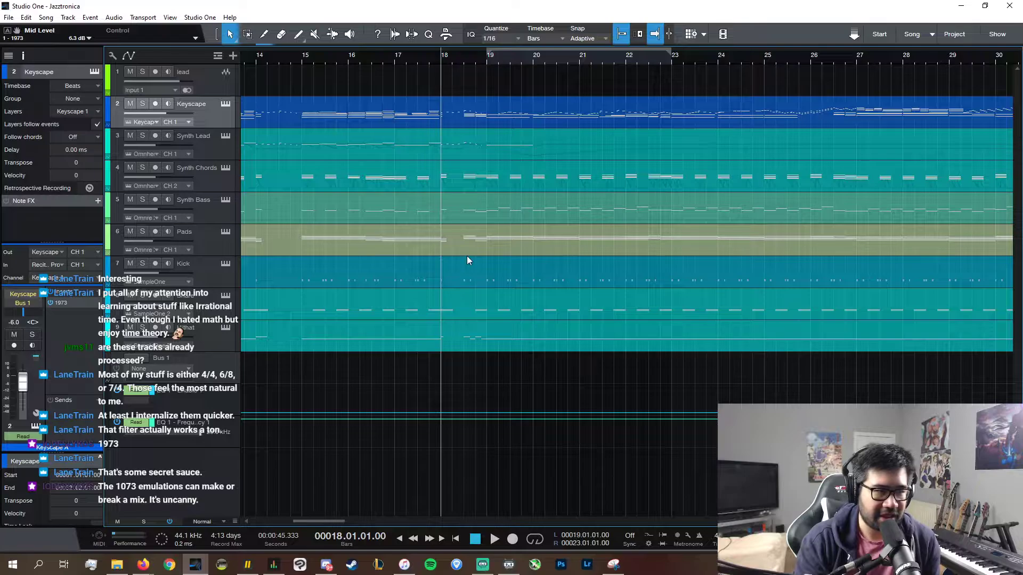
pyautogui.press('space')
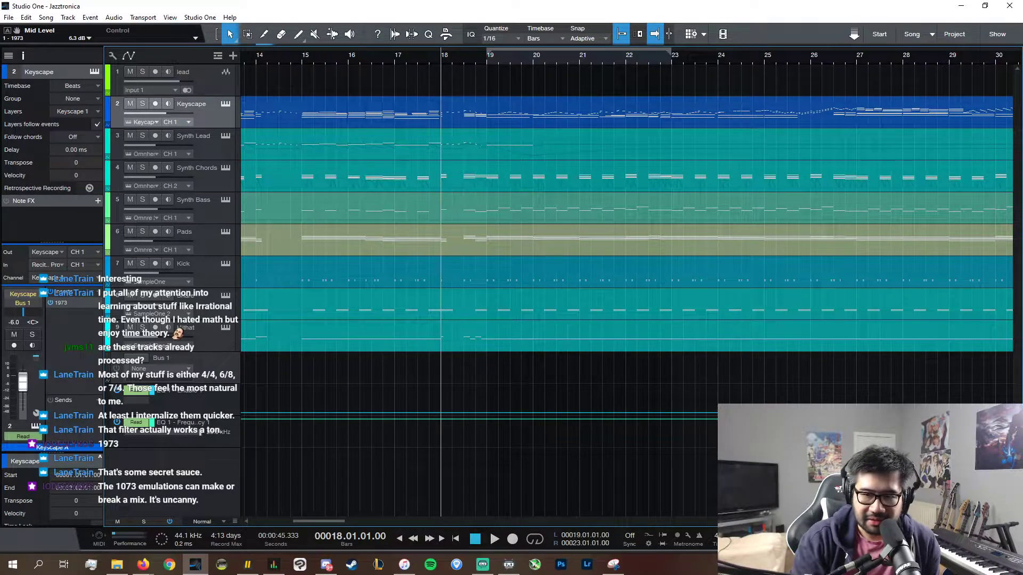
# - Add the Bypass parameter of Keyscape A's 1973 insert to the Bus 1 automation and close the console
pyautogui.press('F3')
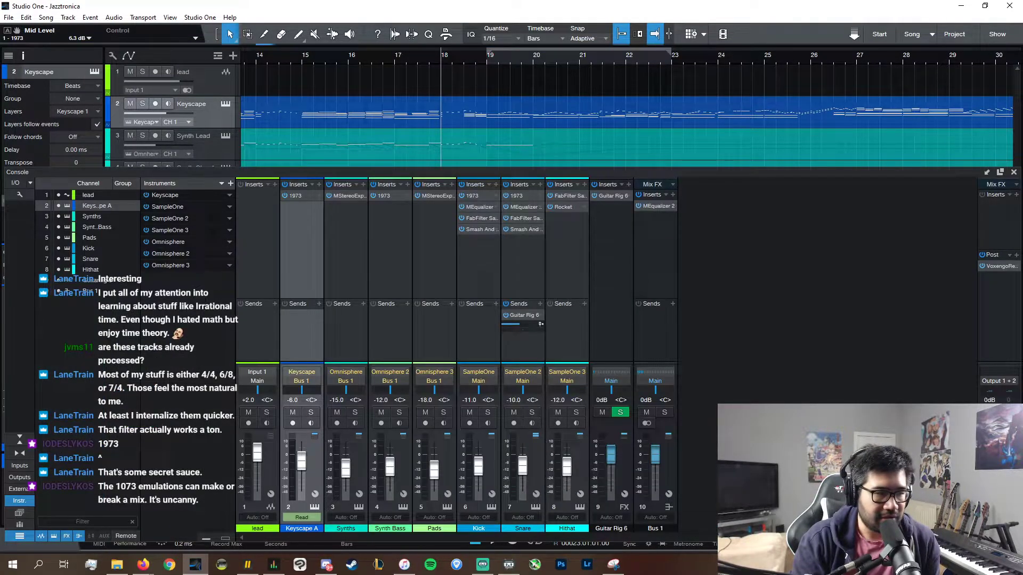
pyautogui.click(301, 517)
pyautogui.click(314, 456)
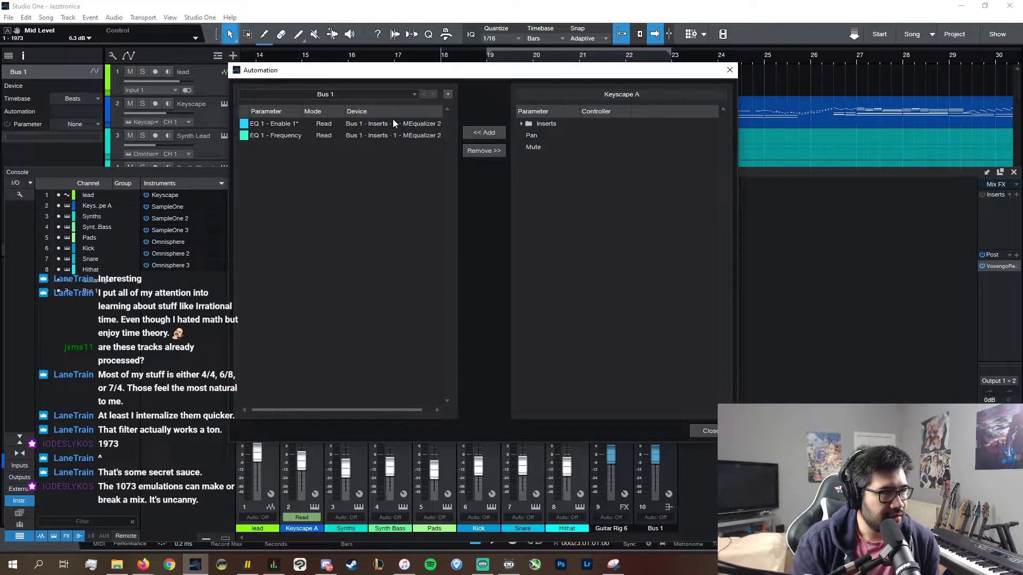
pyautogui.doubleClick(529, 125)
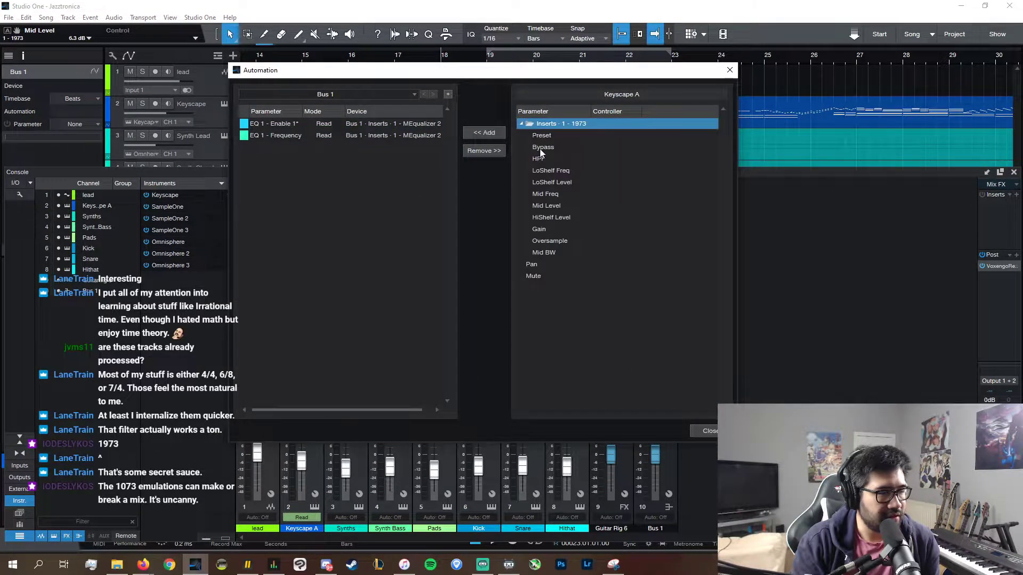
pyautogui.click(539, 147)
pyautogui.click(485, 132)
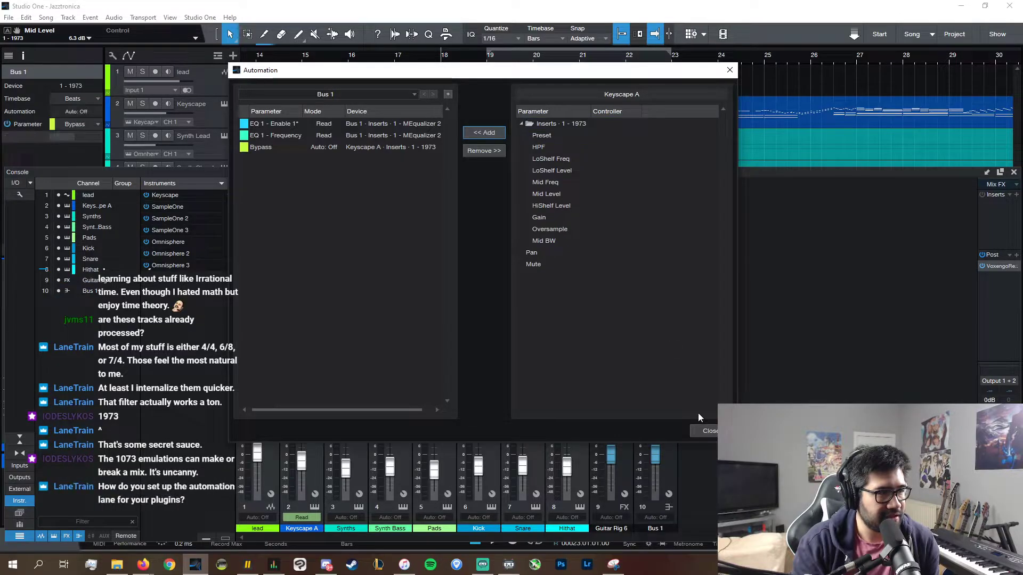
pyautogui.click(709, 430)
pyautogui.click(1014, 172)
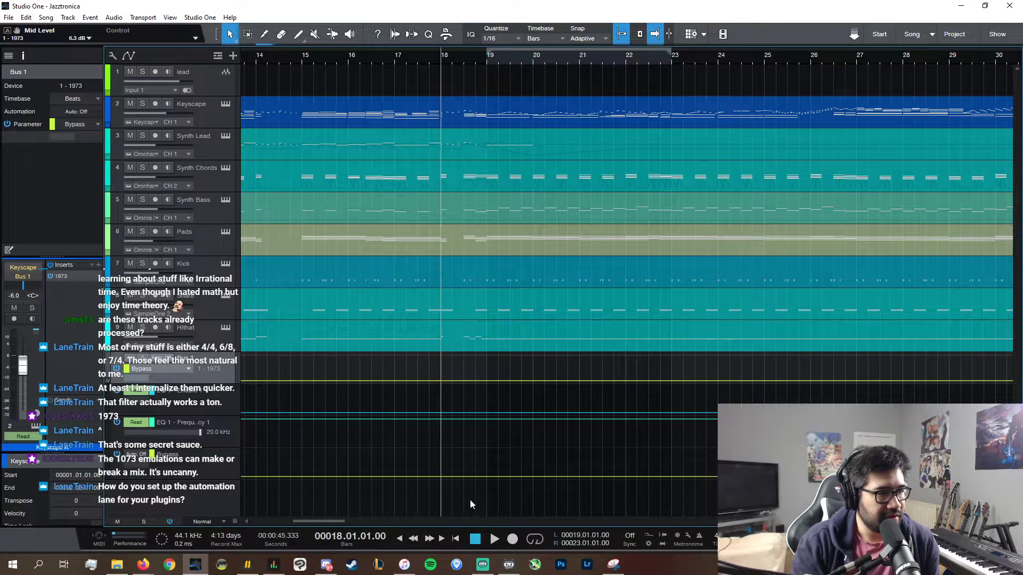
# - Place Bypass automation points at bar 19, with bypass on before the bar and off from it onward
pyautogui.click(486, 478)
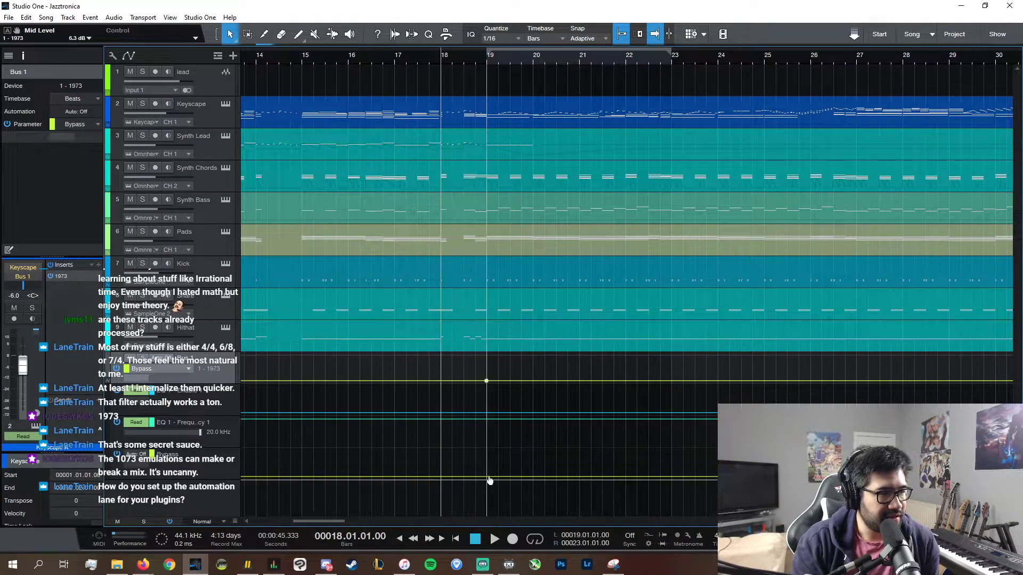
pyautogui.click(486, 477)
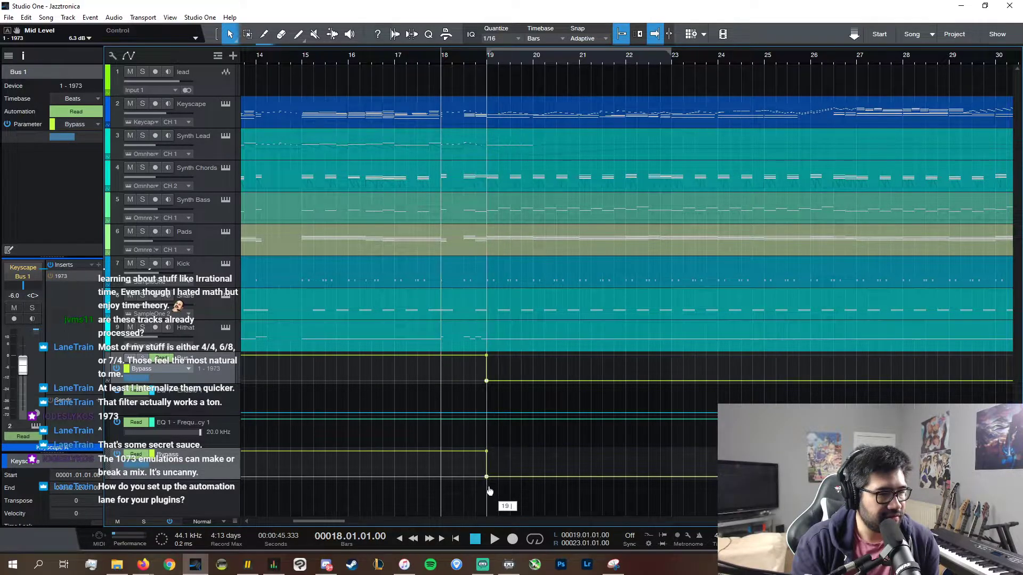
# - Set the Bus 1 automation track's own parameter to None and play the transition from bar 18 past bar 19
pyautogui.click(140, 369)
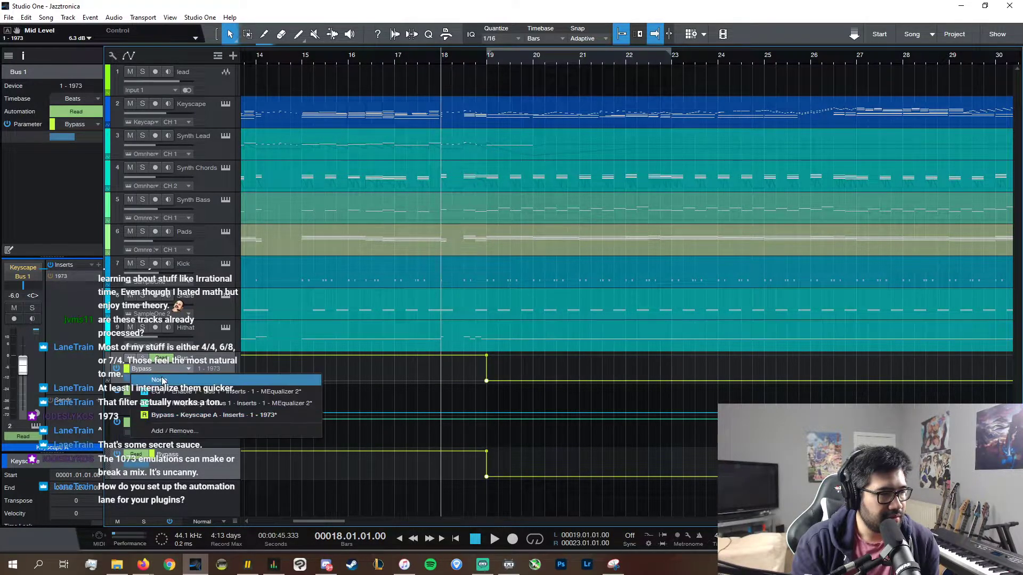
pyautogui.click(160, 381)
pyautogui.press('space')
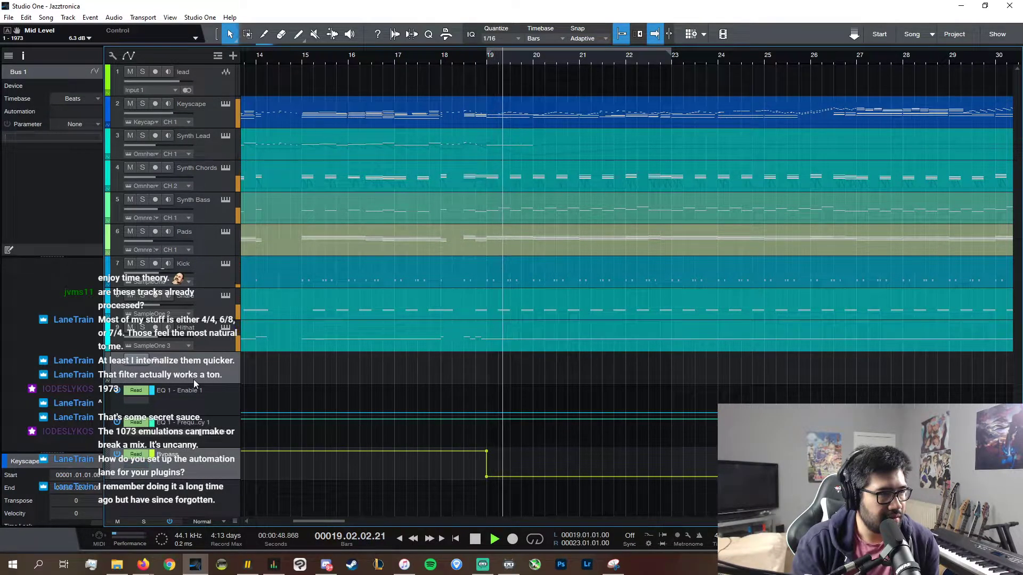
pyautogui.hscroll(5, 533, 521)
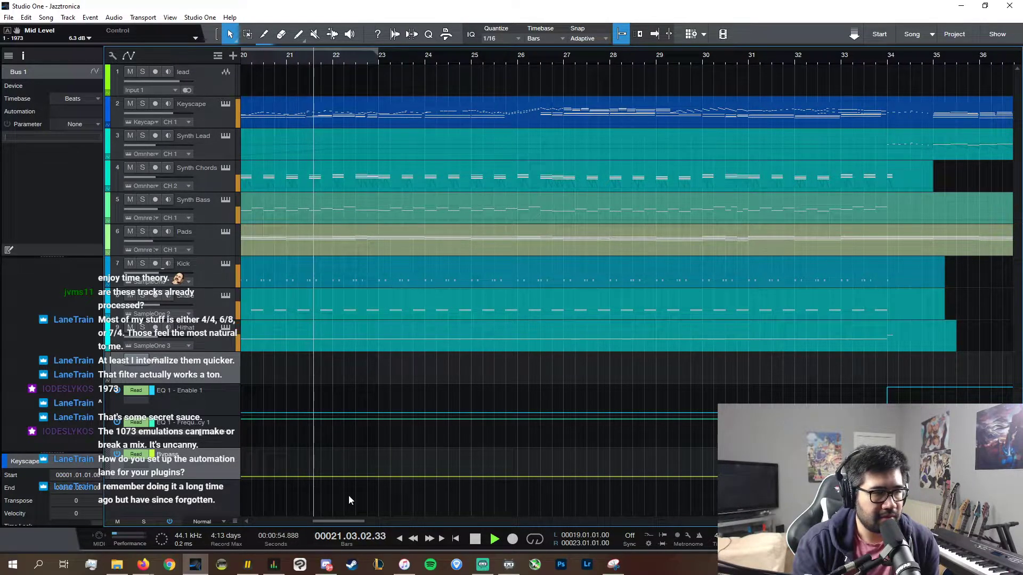
pyautogui.press('f')
pyautogui.press('space')
pyautogui.hscroll(-5, 286, 517)
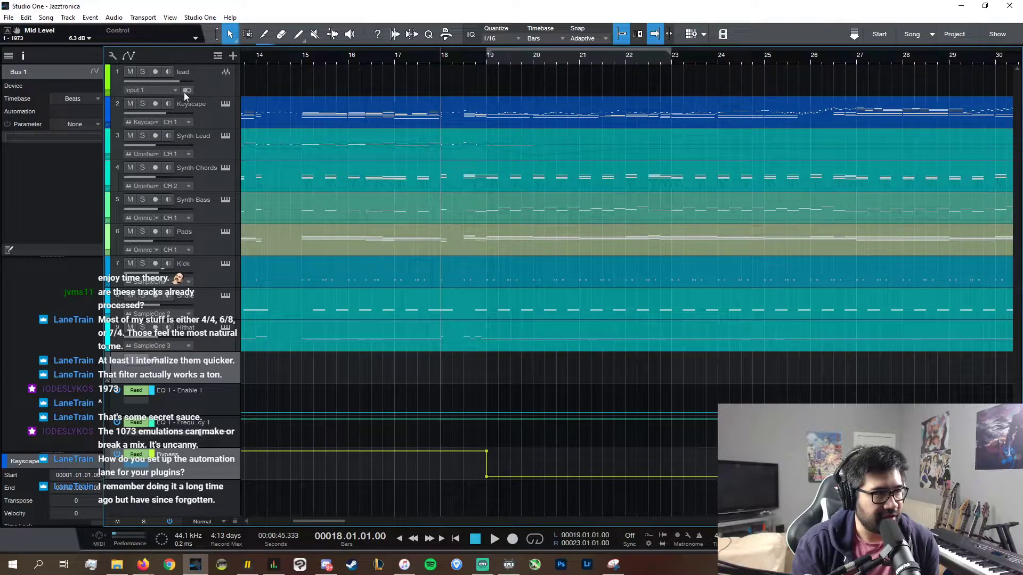
# - Solo Keyscape, play from bar 16, and move its stepped volume automation change onto bar 19
pyautogui.click(142, 104)
pyautogui.click(384, 61)
pyautogui.press('space')
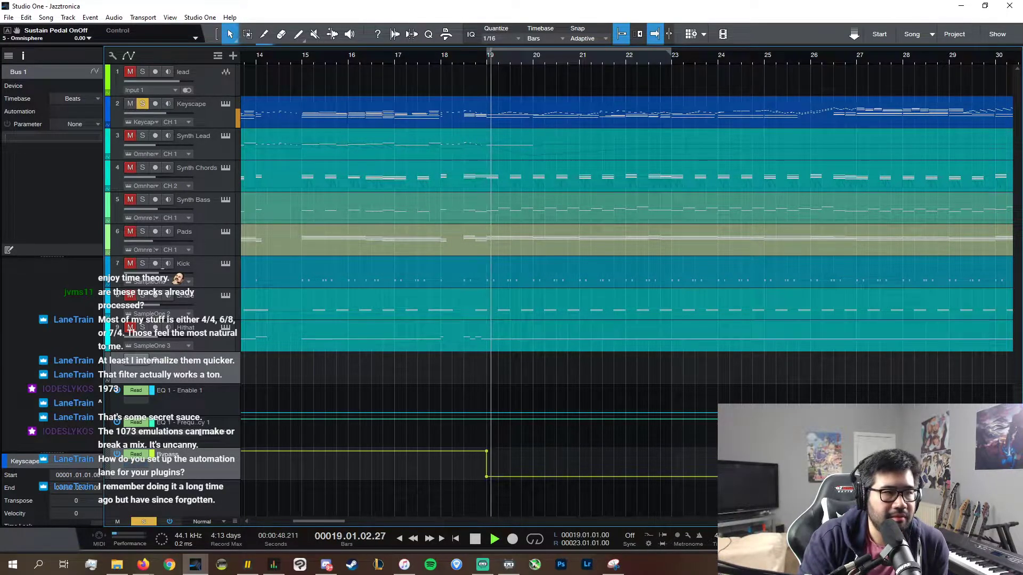
pyautogui.click(108, 128)
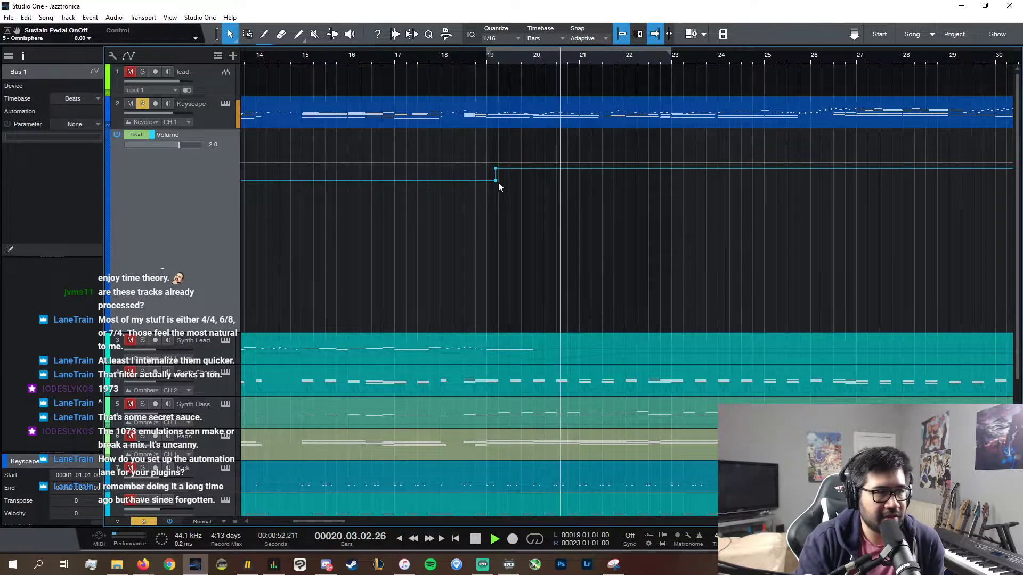
pyautogui.moveTo(496, 181); pyautogui.dragTo(487, 172)
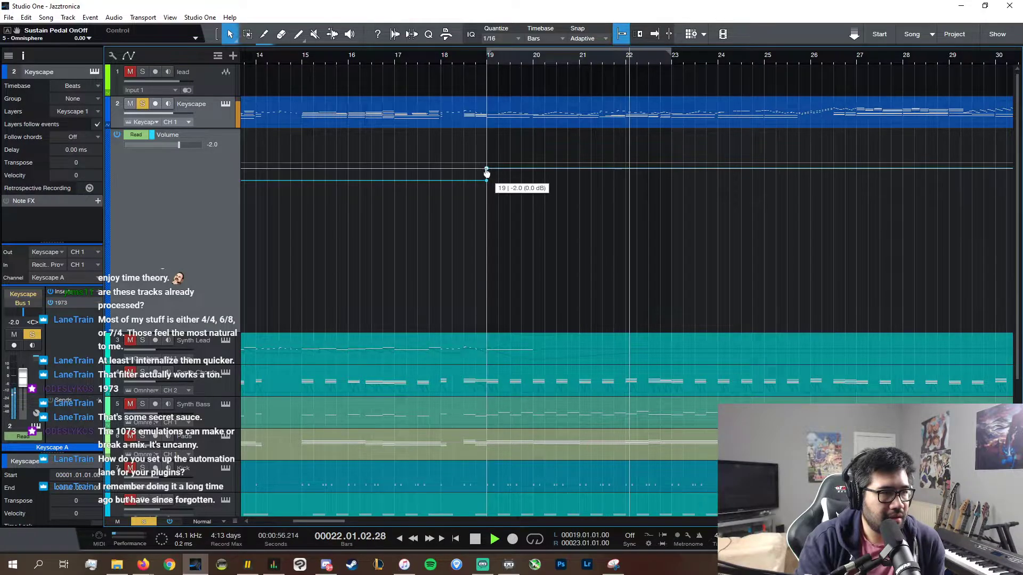
# - Set the Keyscape volume automation to -3 dB between bars 19 and 34 by editing the upper point at each end
pyautogui.rightClick(486, 171)
pyautogui.write('-')
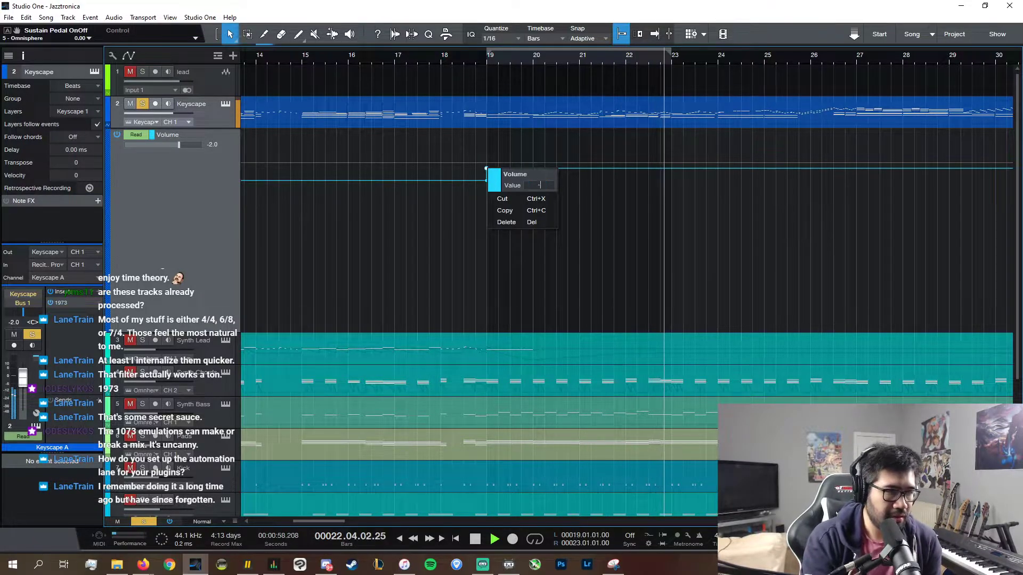
pyautogui.write('3')
pyautogui.press('Return')
pyautogui.scroll(-5, 642, 520)
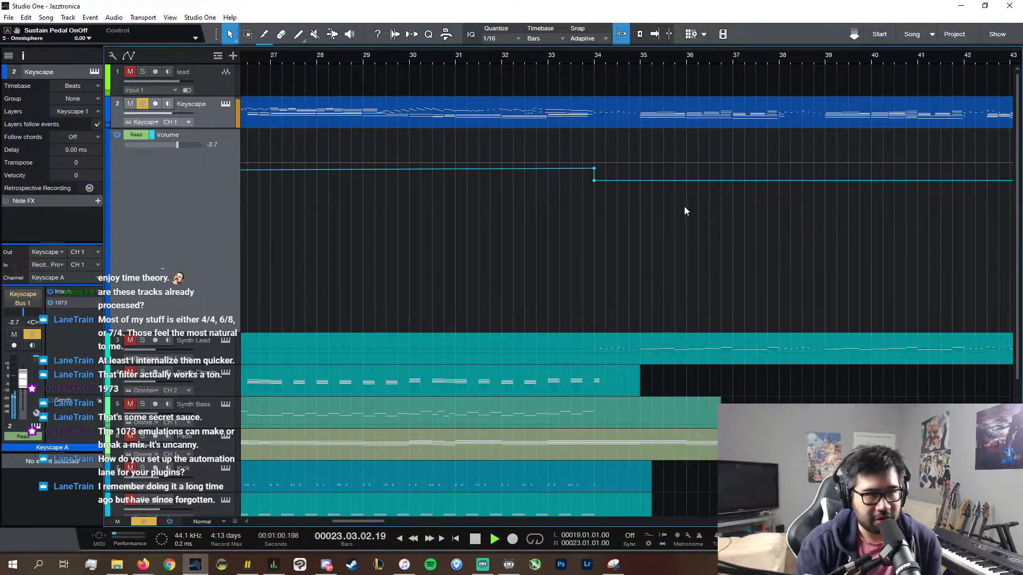
pyautogui.rightClick(594, 170)
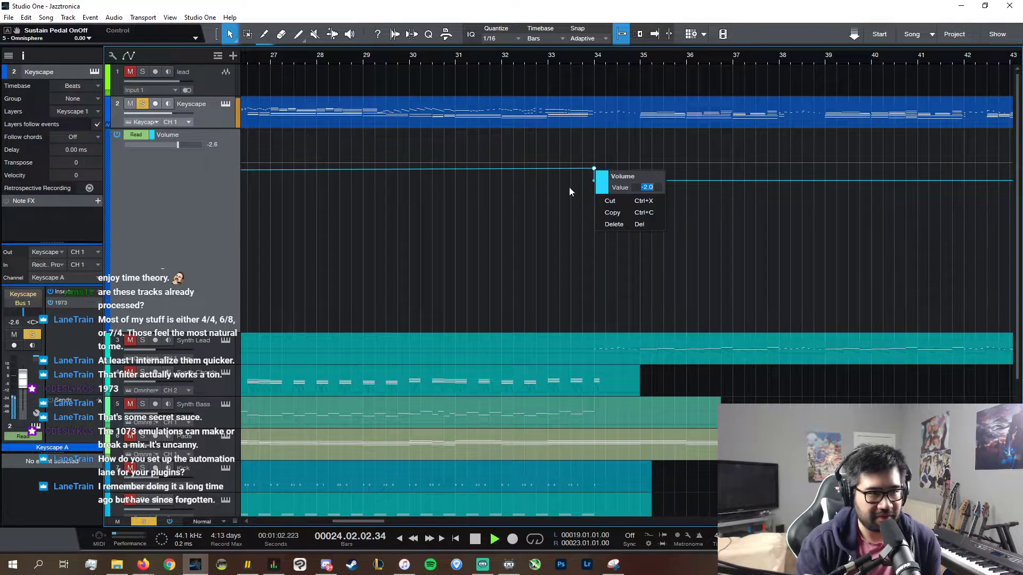
pyautogui.write('-3')
pyautogui.press('Return')
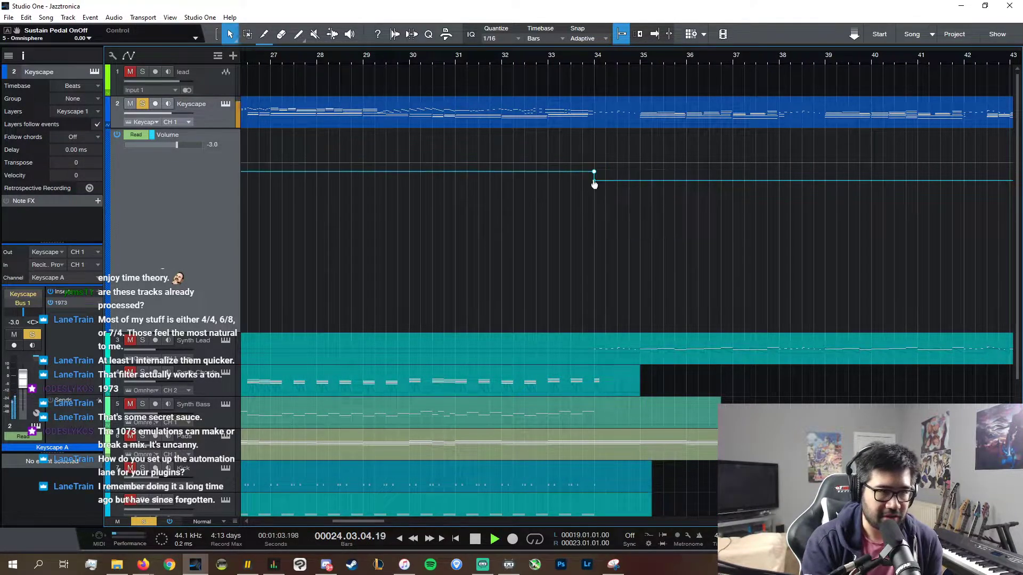
# - Unsolo Keyscape, collapse its automation lane, and stop playback
pyautogui.click(142, 104)
pyautogui.click(107, 125)
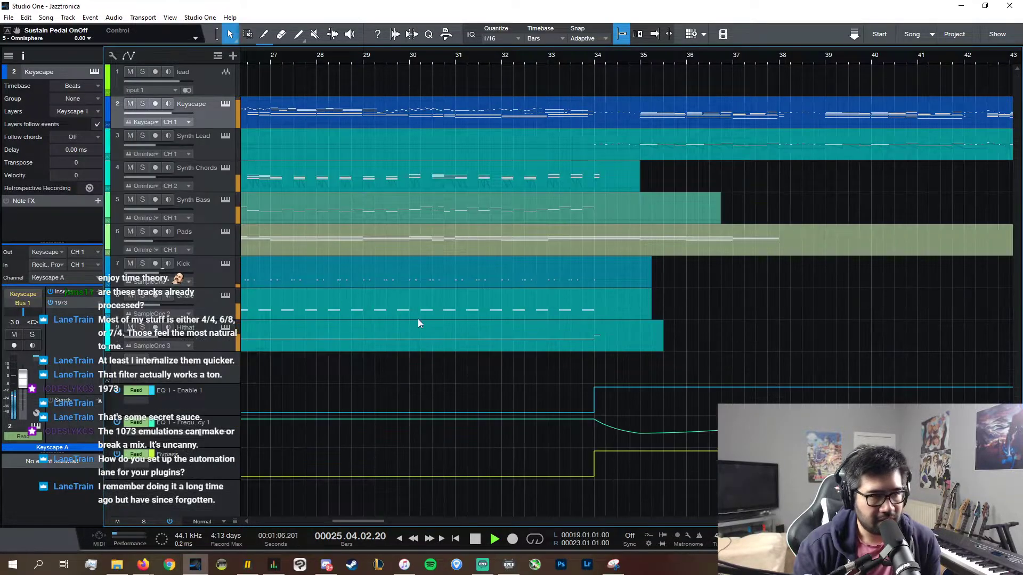
pyautogui.click(475, 538)
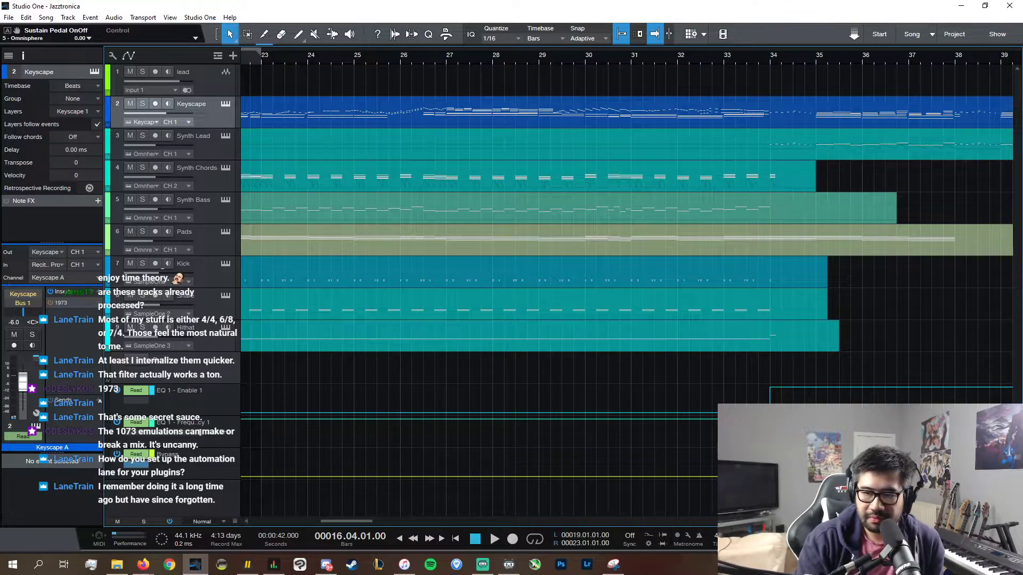
# - Examine the automatable insert parameters of the Hithat channel, including FabFilter Saturn, and close the automation dialog and console
pyautogui.press('F3')
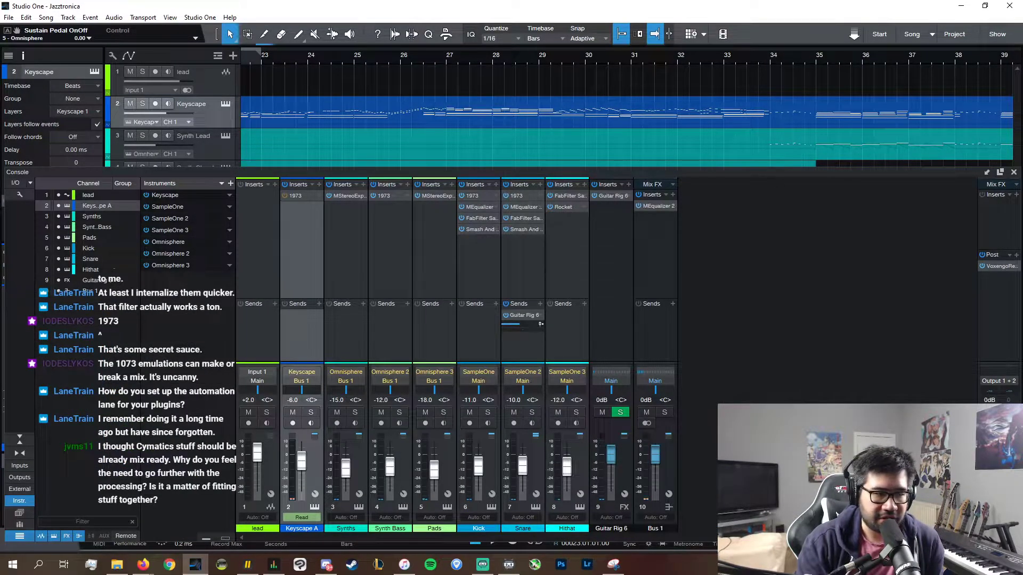
pyautogui.click(526, 517)
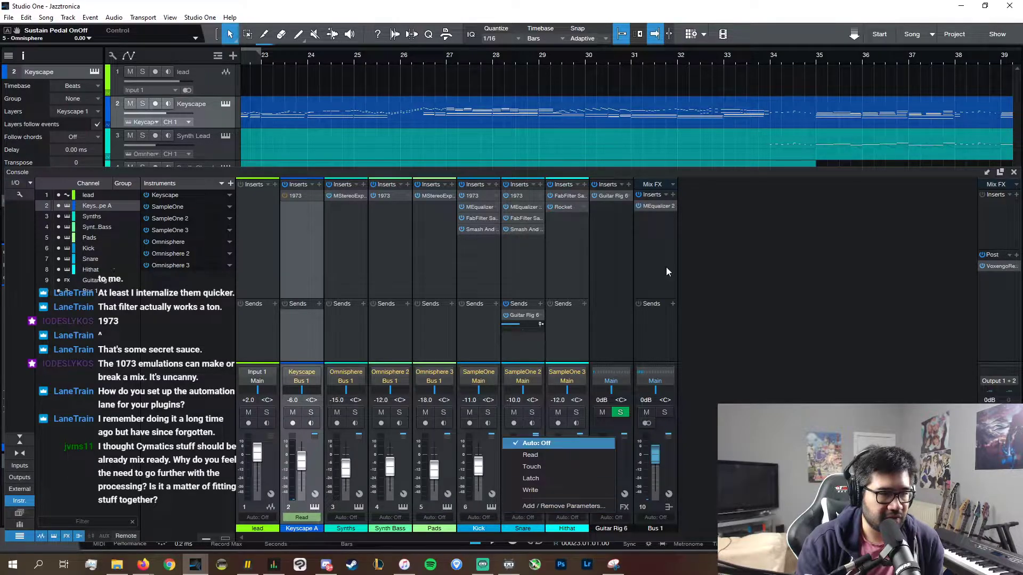
pyautogui.click(611, 273)
pyautogui.click(566, 517)
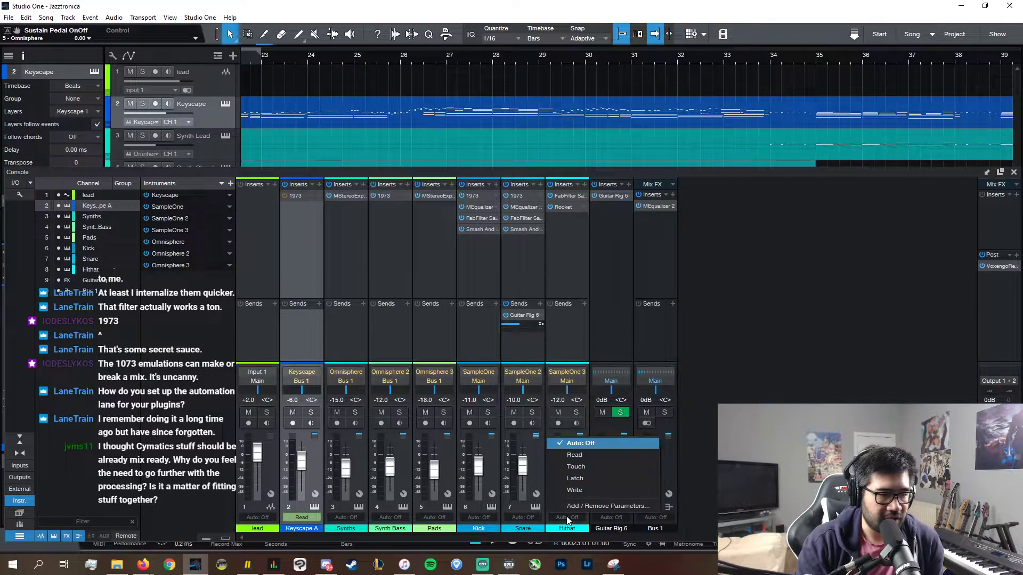
pyautogui.click(578, 509)
pyautogui.click(521, 124)
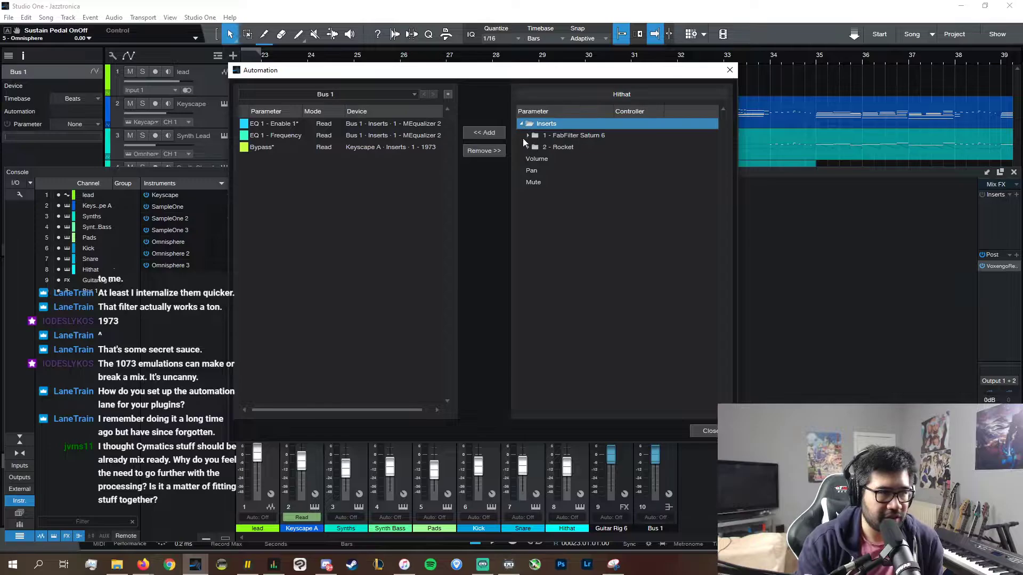
pyautogui.click(534, 137)
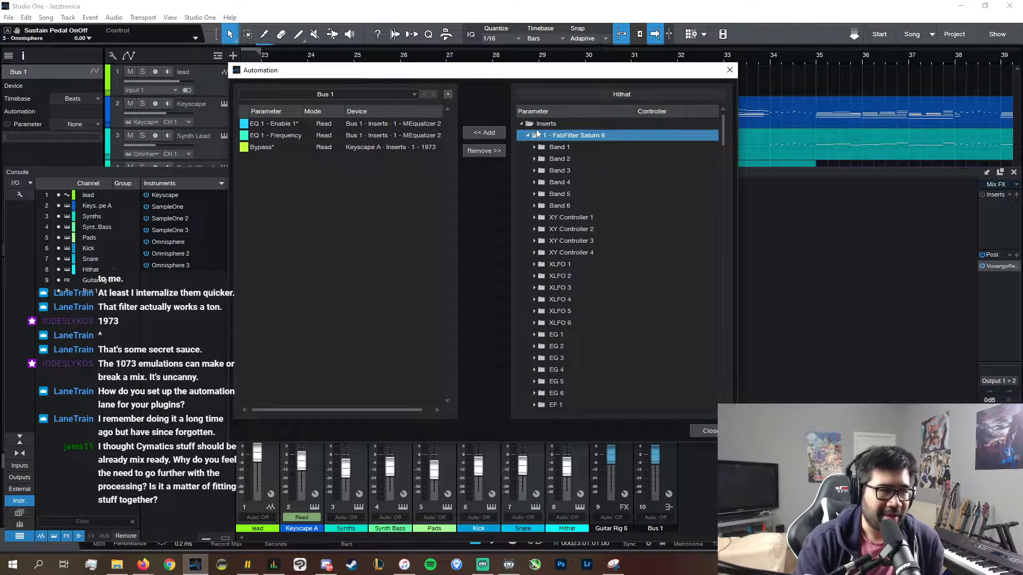
pyautogui.click(518, 124)
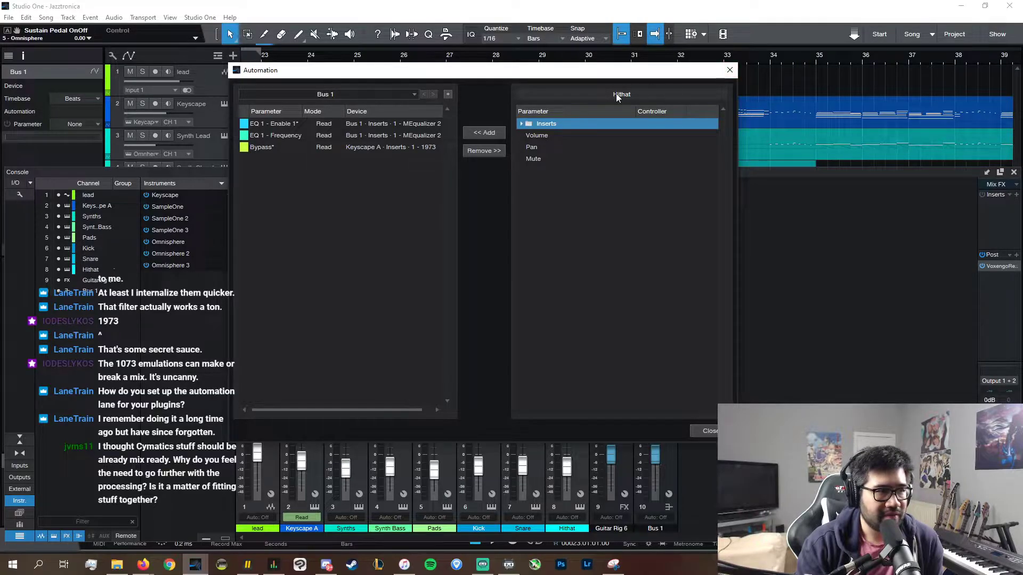
pyautogui.click(730, 70)
pyautogui.press('F3')
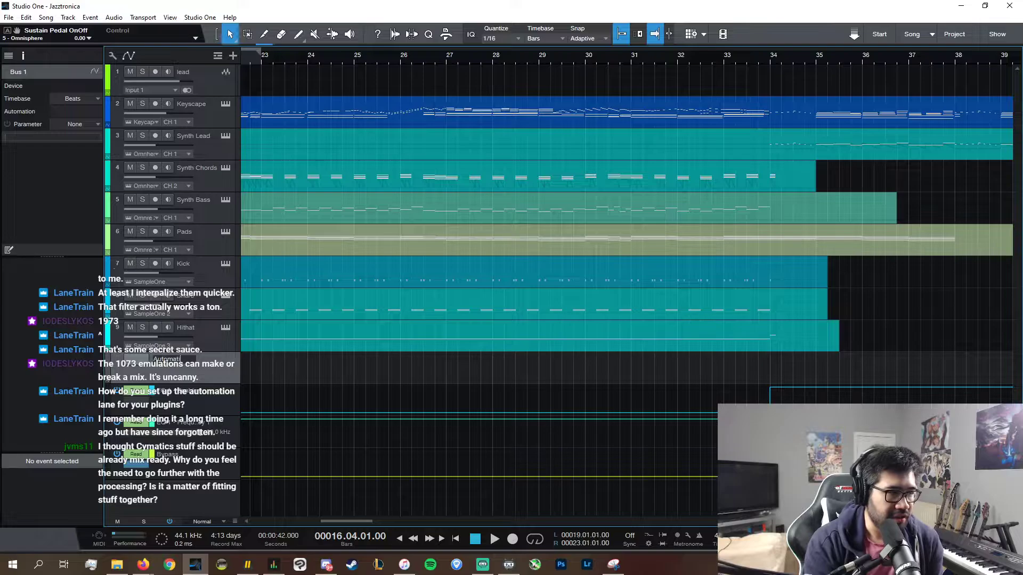
# - Rename the Bus 1 automation track to Automation Track and briefly check the console
pyautogui.click(173, 373)
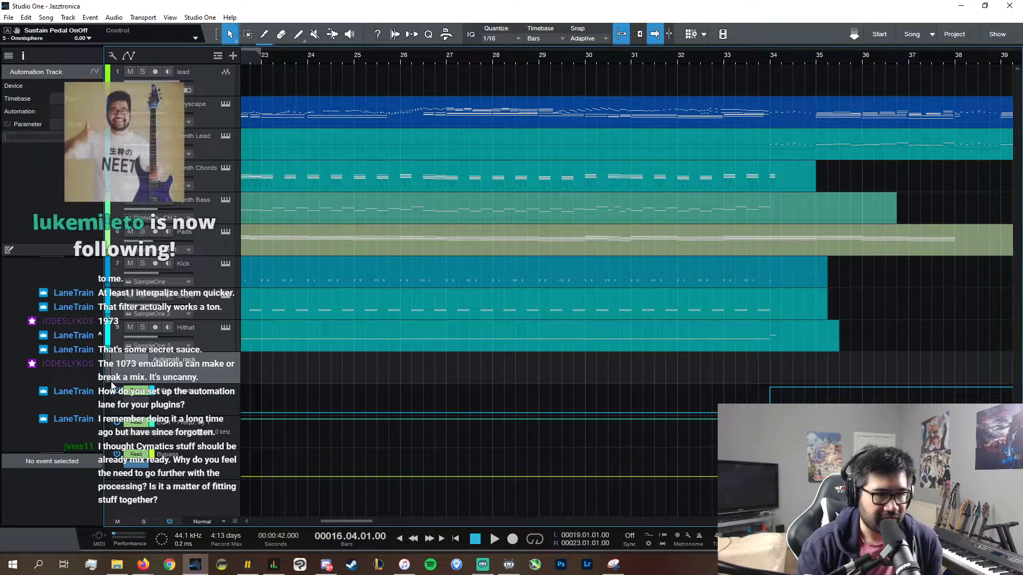
pyautogui.press('F3')
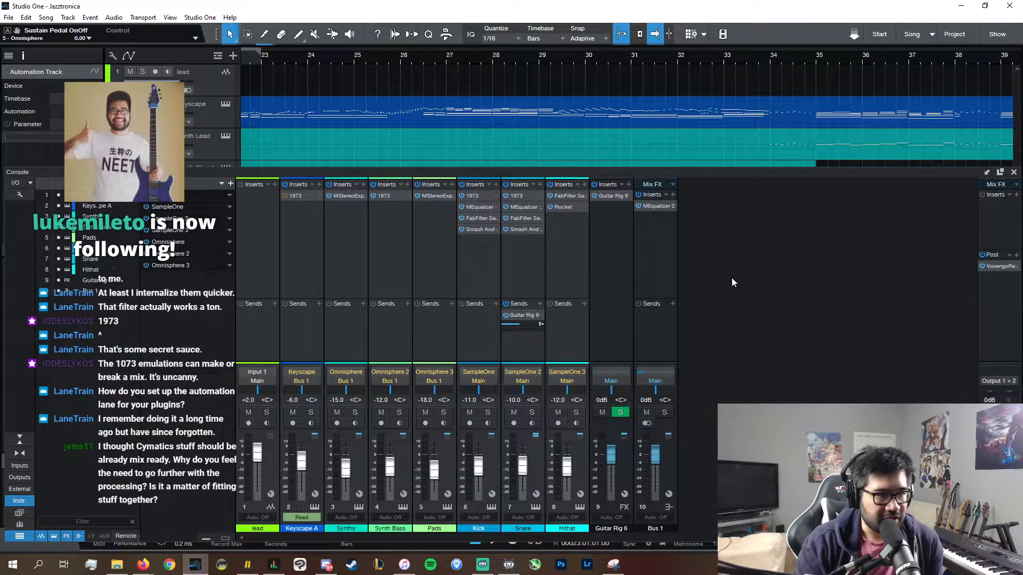
pyautogui.click(1014, 172)
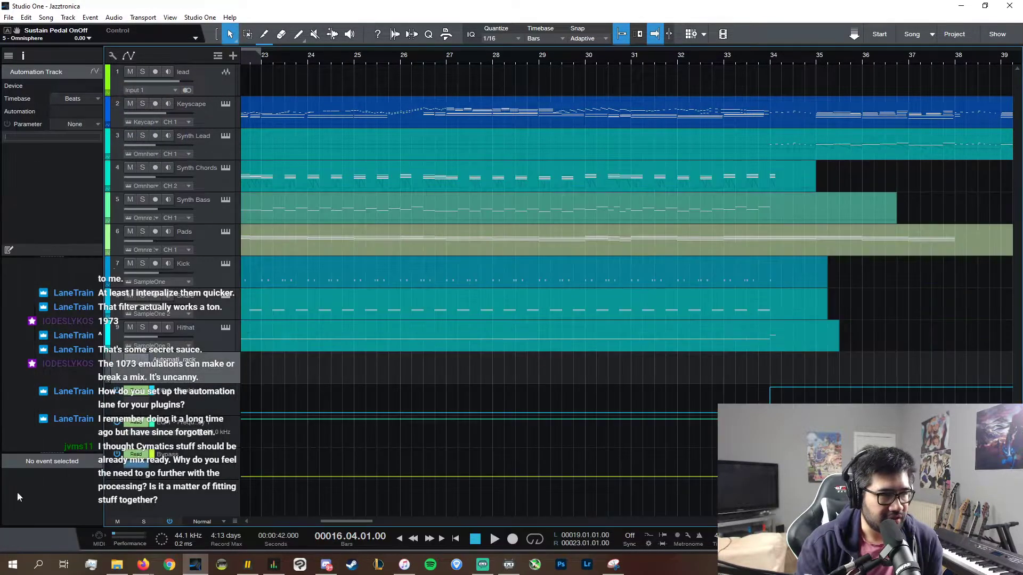
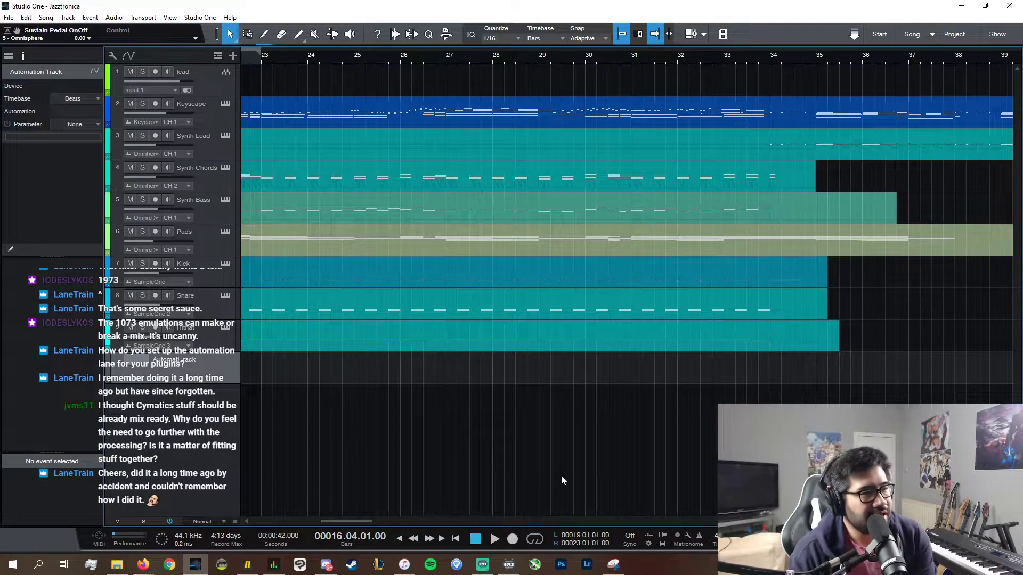
# - Listen to the Keyscape and Synth Lead section from bar 34 to about bar 38, and stop playback
pyautogui.hscroll(3, 639, 520)
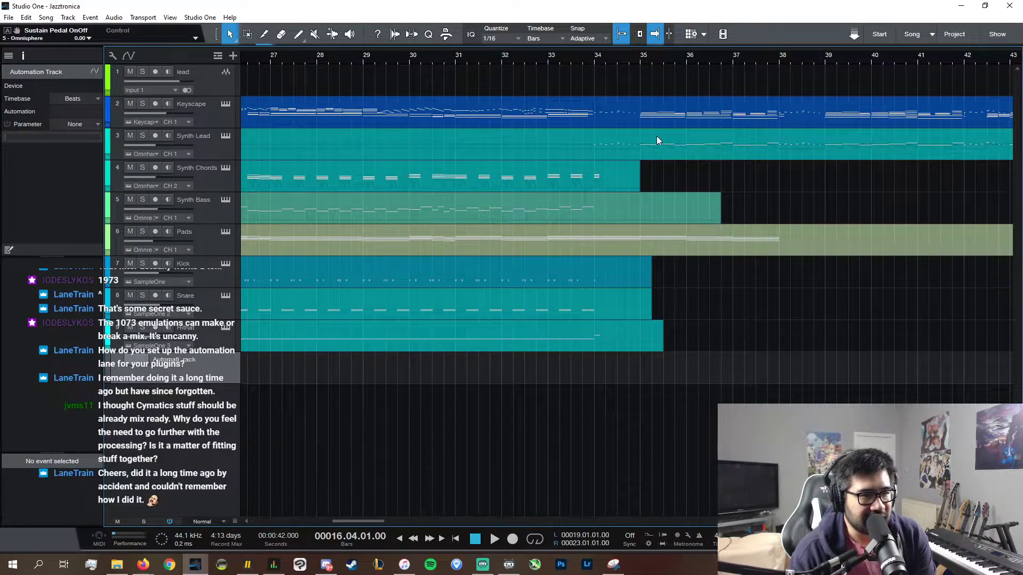
pyautogui.click(602, 62)
pyautogui.press('space')
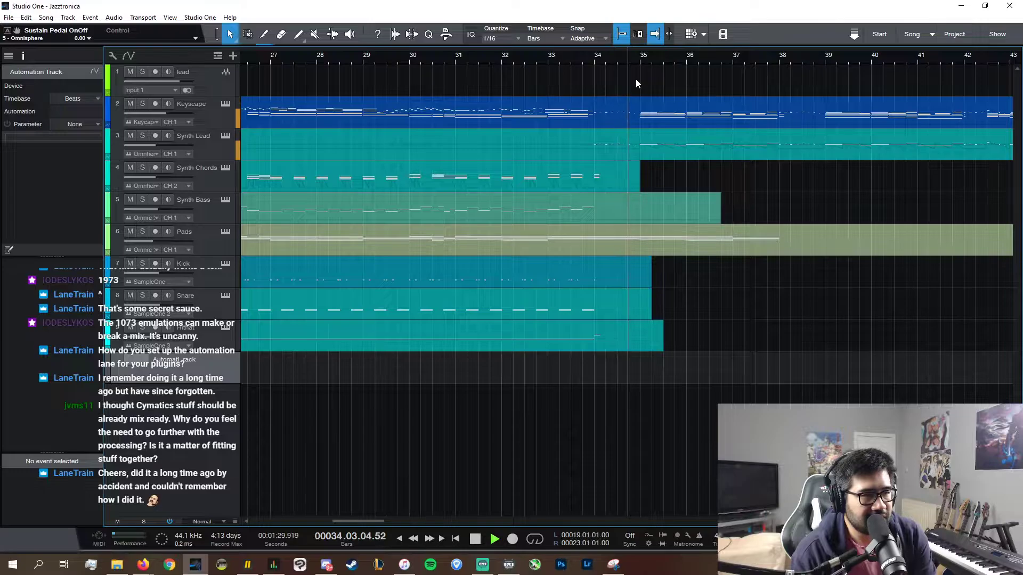
pyautogui.hscroll(2, 696, 520)
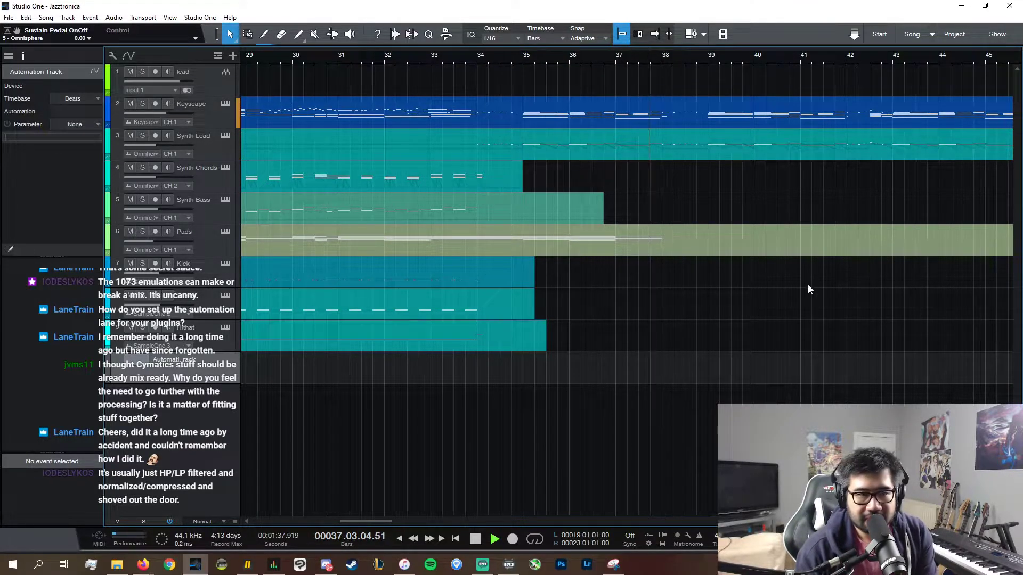
pyautogui.press('space')
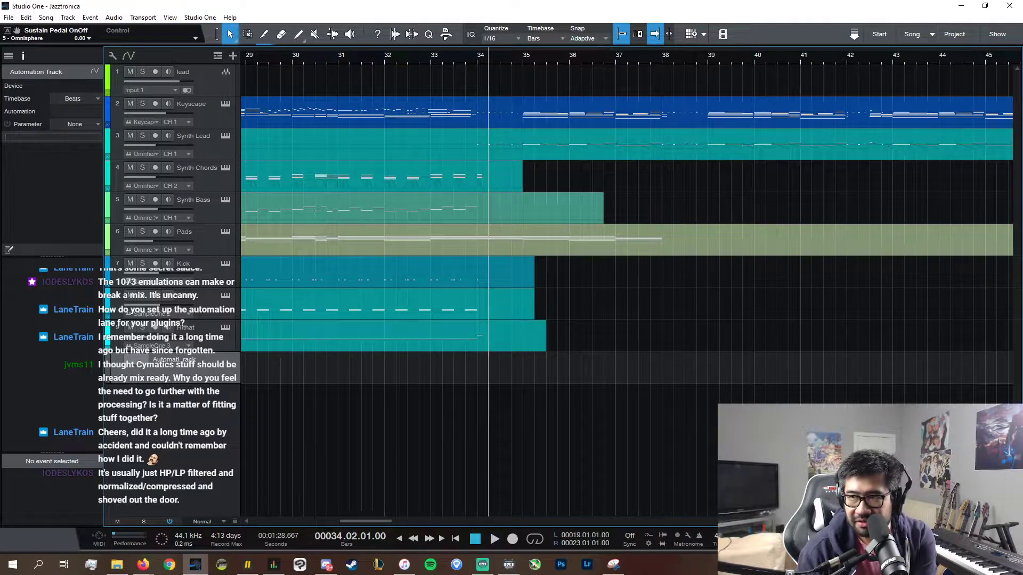
pyautogui.hotkey('alt', 'Tab')
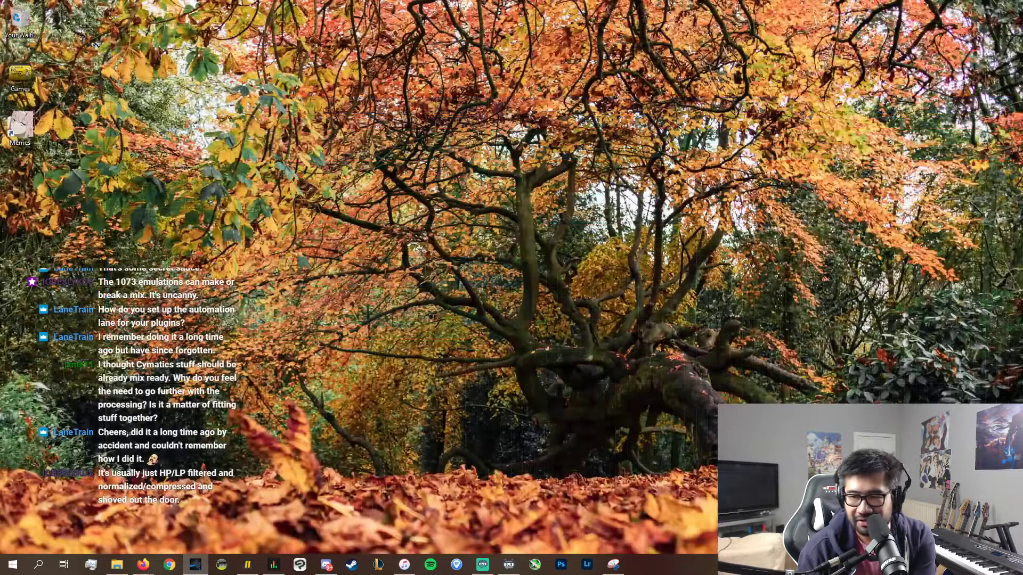
pyautogui.hotkey('alt', 'Tab')
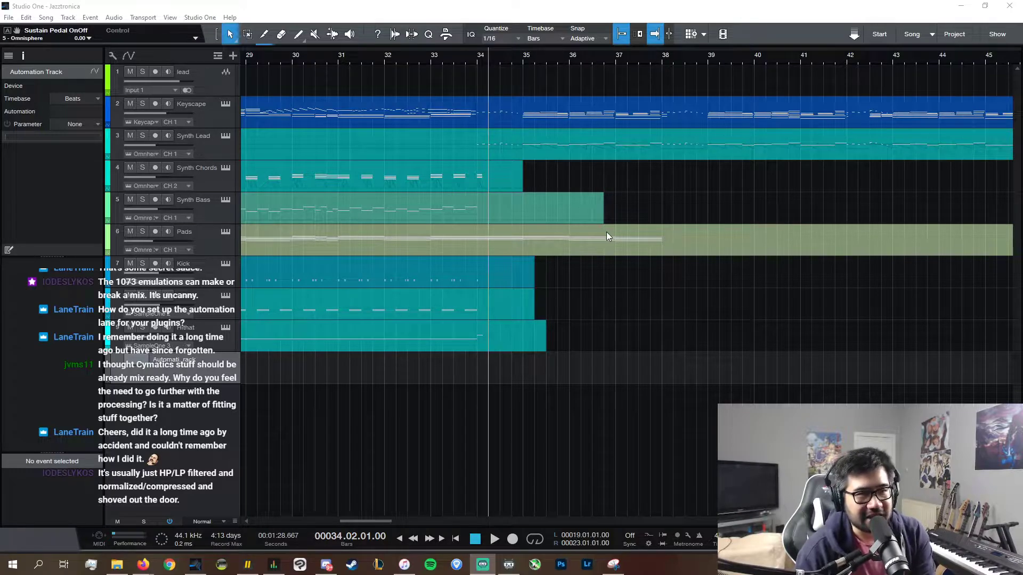
# - Extend the Synth Chords and Synth Bass parts to about bar 43
pyautogui.click(663, 58)
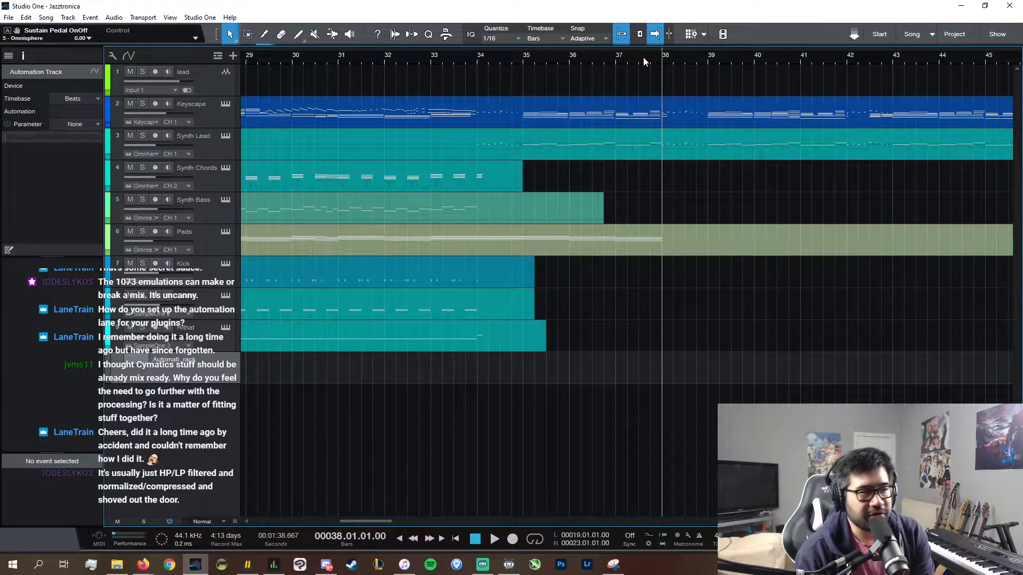
pyautogui.press('e')
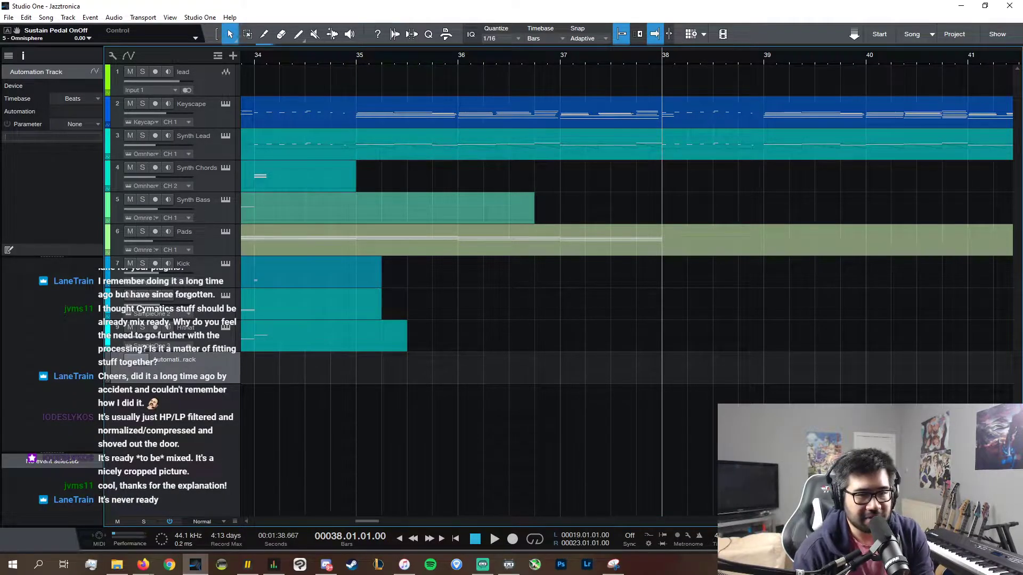
pyautogui.press('w')
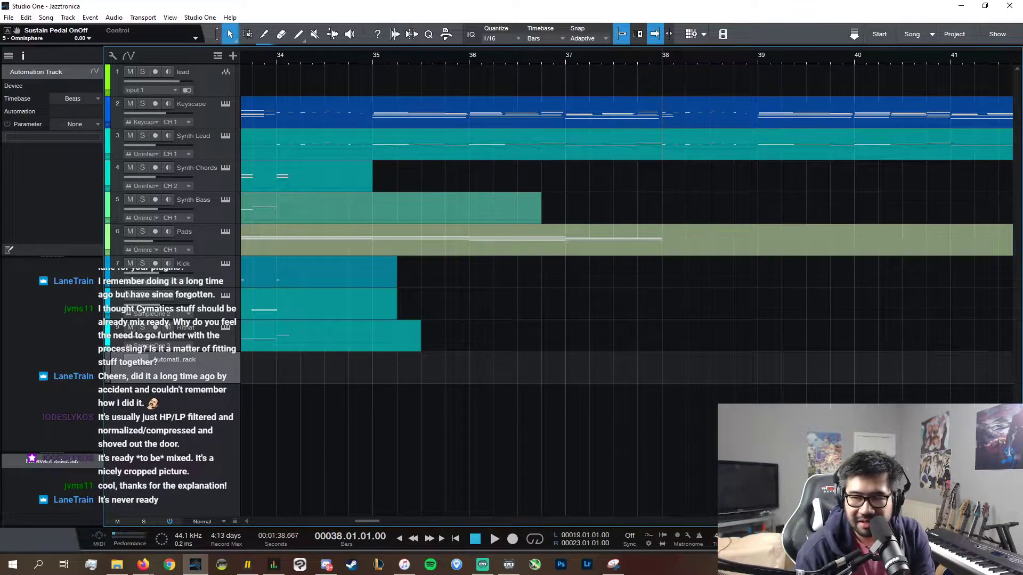
pyautogui.press('w')
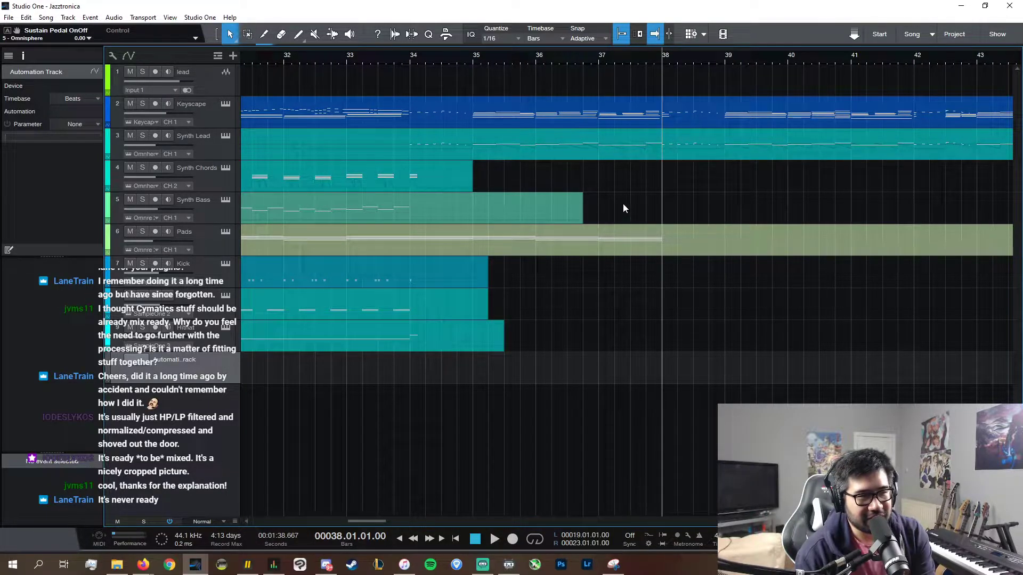
pyautogui.moveTo(473, 183); pyautogui.dragTo(994, 174)
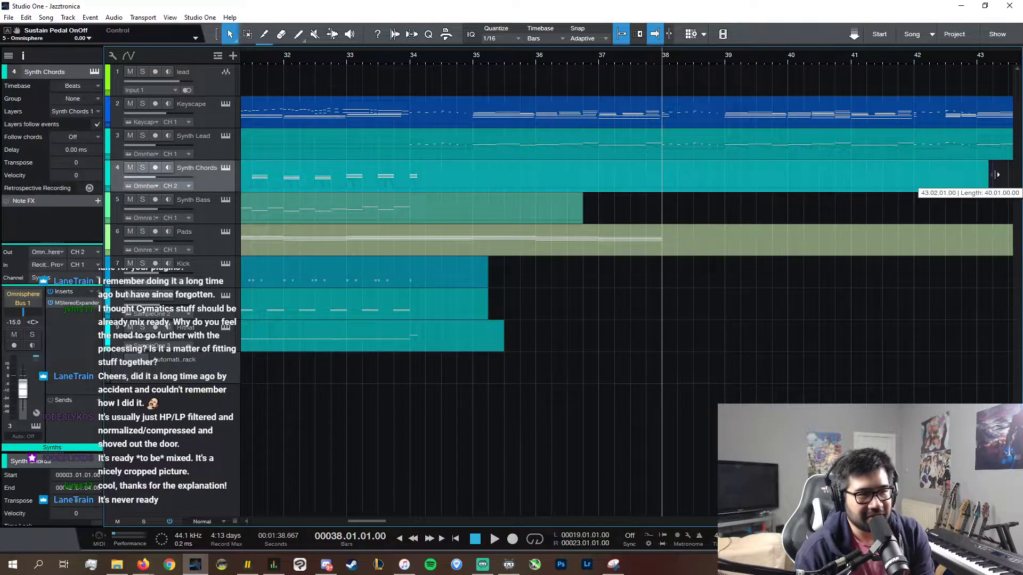
pyautogui.moveTo(583, 214); pyautogui.dragTo(981, 215)
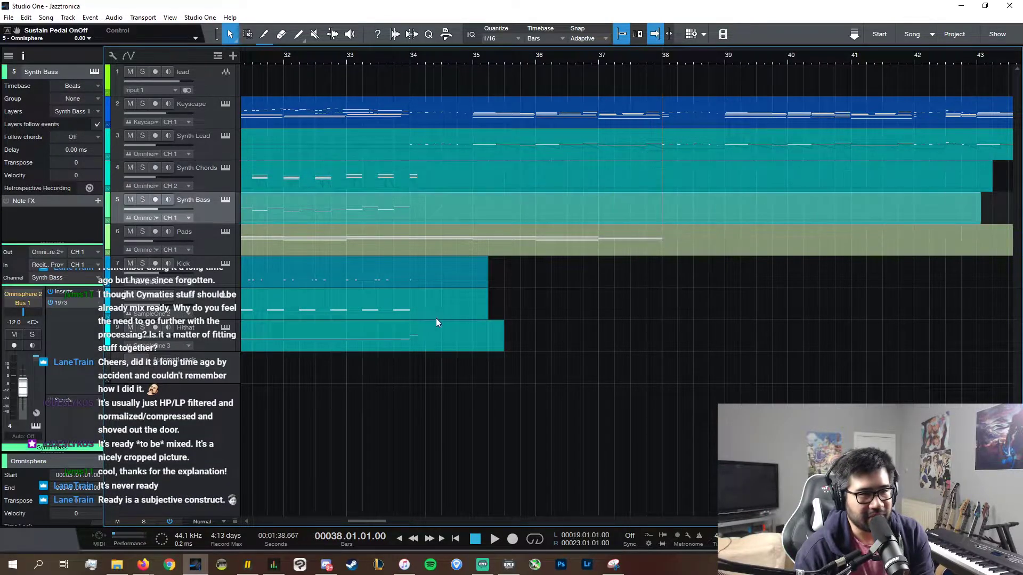
# - Extend the Kick part to about bar 45 and the Snare part to about bar 43
pyautogui.click(482, 278)
pyautogui.press('d')
pyautogui.click(494, 307)
pyautogui.press('d')
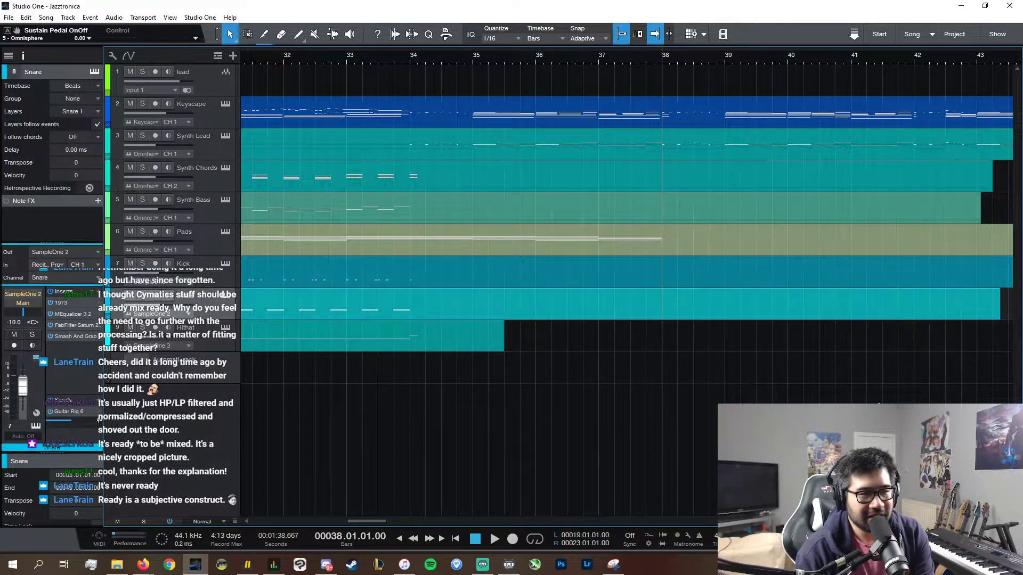
pyautogui.press('w')
pyautogui.press('w')
pyautogui.press('w')
pyautogui.press('w')
pyautogui.press('w')
pyautogui.press('w')
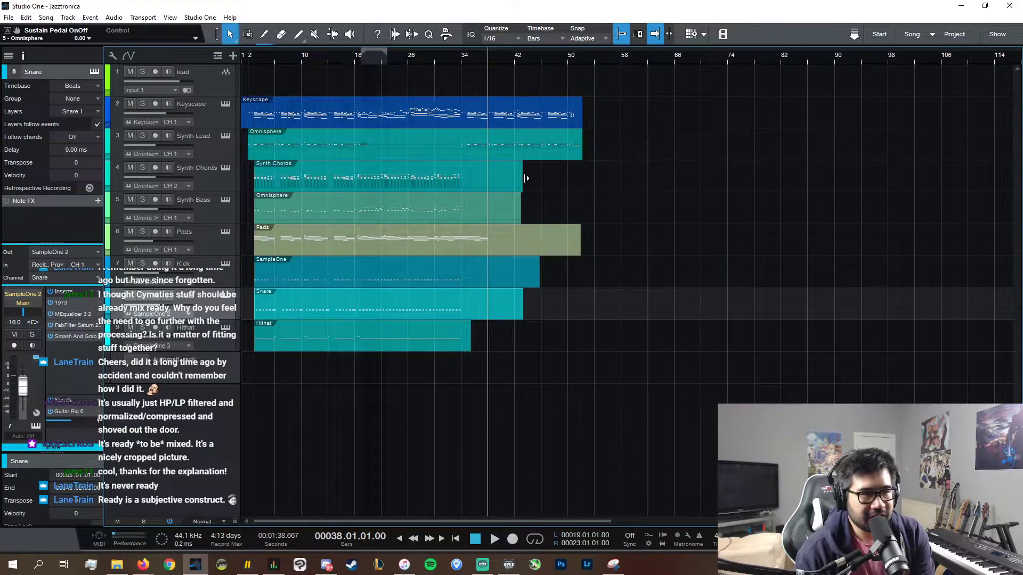
# - Lengthen the Synth Chords, Synth Bass, Snare, Kick and Hithat parts to about bar 52, near the end of the Keyscape part
pyautogui.moveTo(527, 178); pyautogui.dragTo(580, 179)
pyautogui.moveTo(527, 210); pyautogui.dragTo(581, 210)
pyautogui.moveTo(523, 308); pyautogui.dragTo(588, 308)
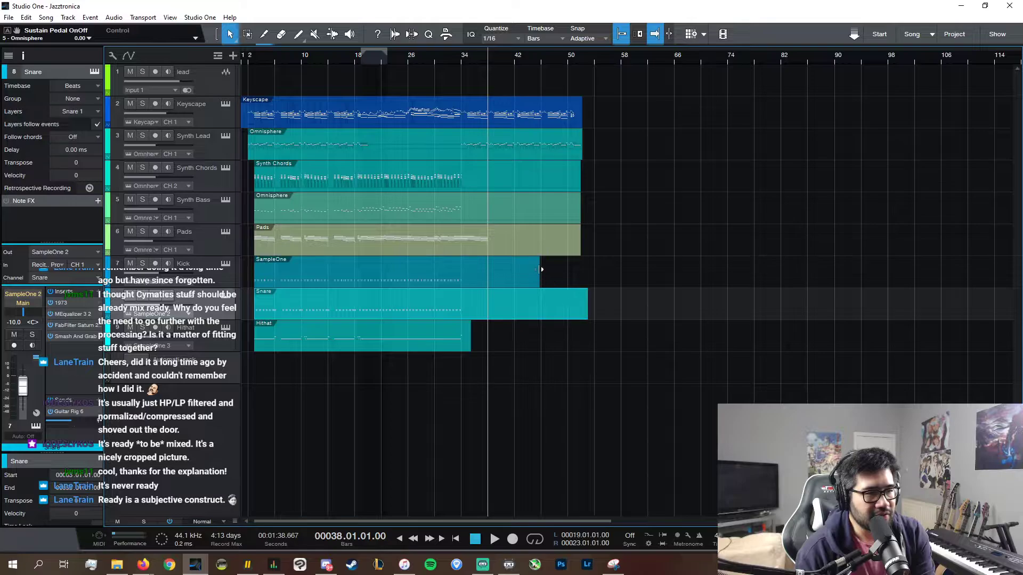
pyautogui.moveTo(541, 269); pyautogui.dragTo(581, 269)
pyautogui.moveTo(471, 336); pyautogui.dragTo(588, 341)
# - Open the Synth Chords part for note editing and listen around bars 22 and 18, then stop playback
pyautogui.click(579, 60)
pyautogui.click(272, 63)
pyautogui.press('space')
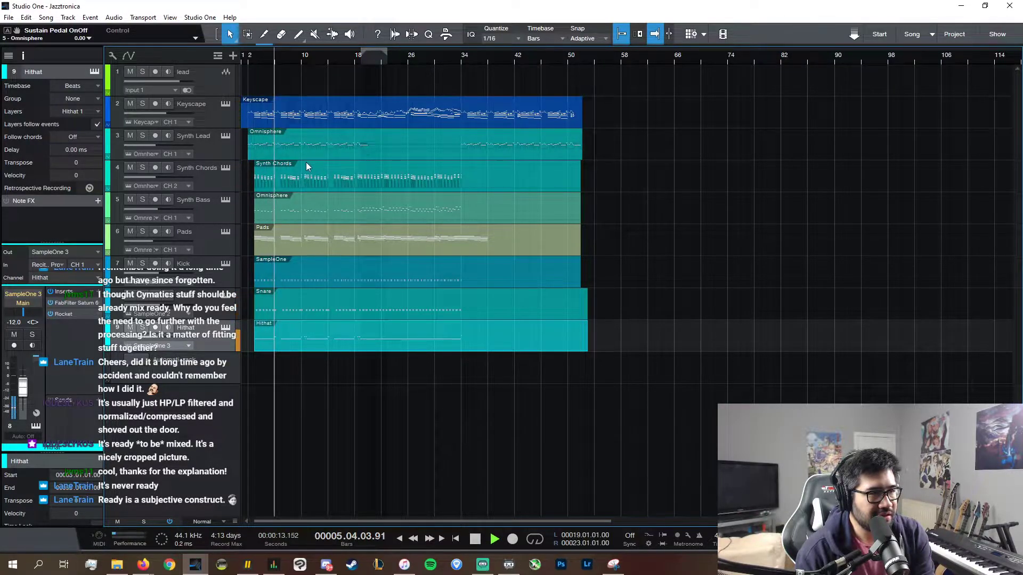
pyautogui.click(296, 186)
pyautogui.doubleClick(296, 183)
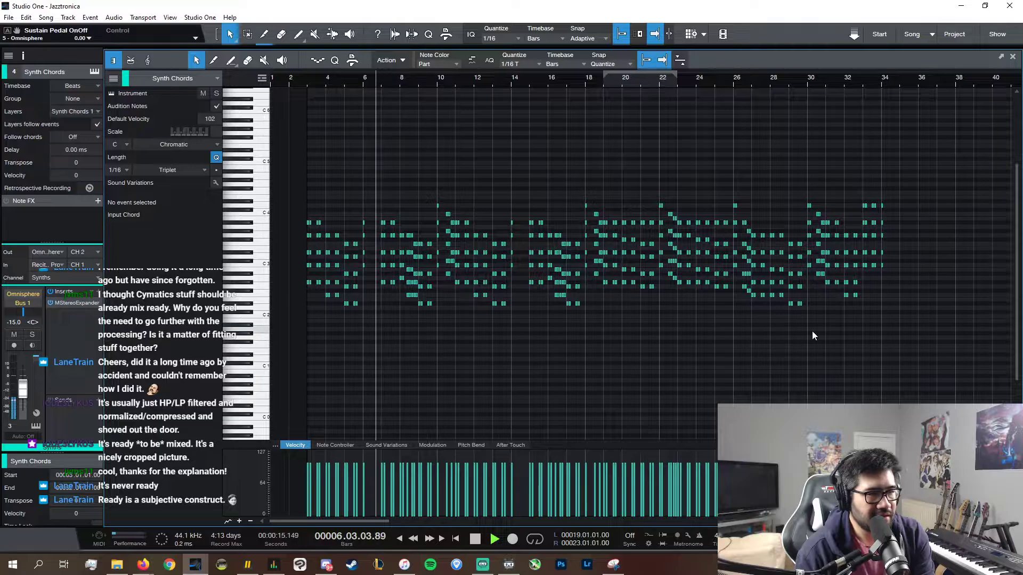
pyautogui.click(656, 82)
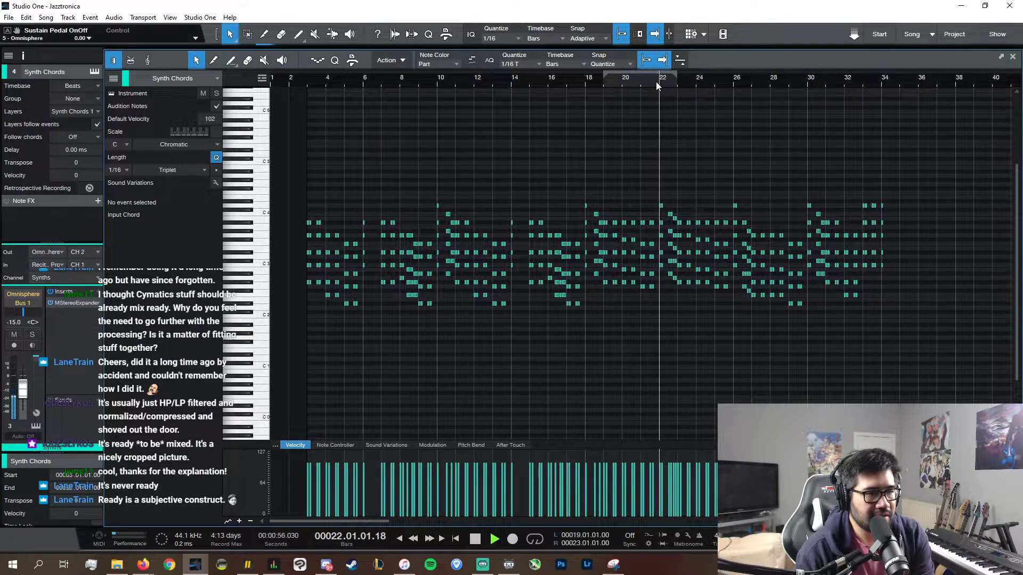
pyautogui.click(593, 79)
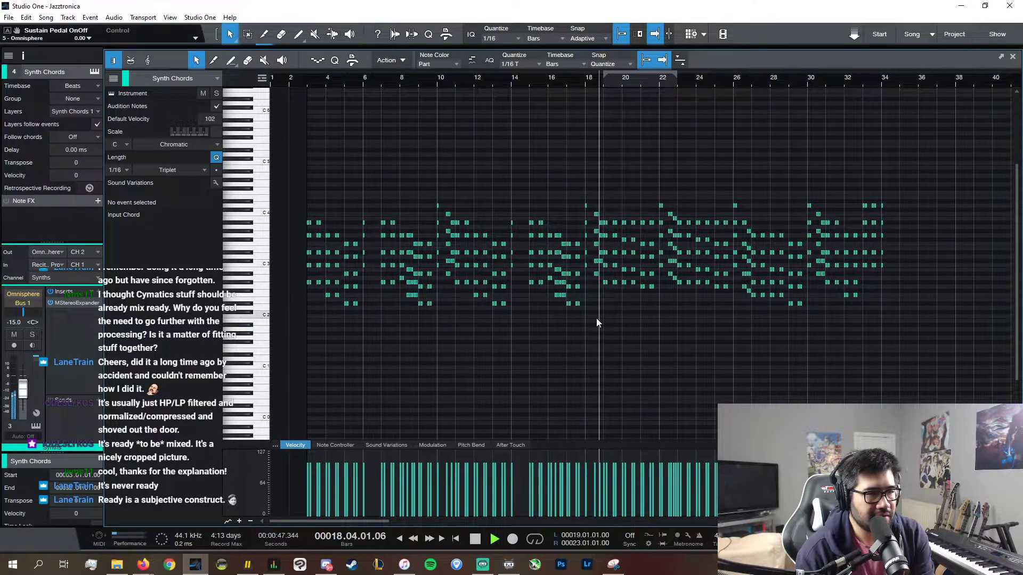
pyautogui.press('space')
# - Copy the Synth Chords notes from bar 7 to the middle of bar 18 and paste them just before bar 39
pyautogui.moveTo(600, 327); pyautogui.dragTo(380, 156)
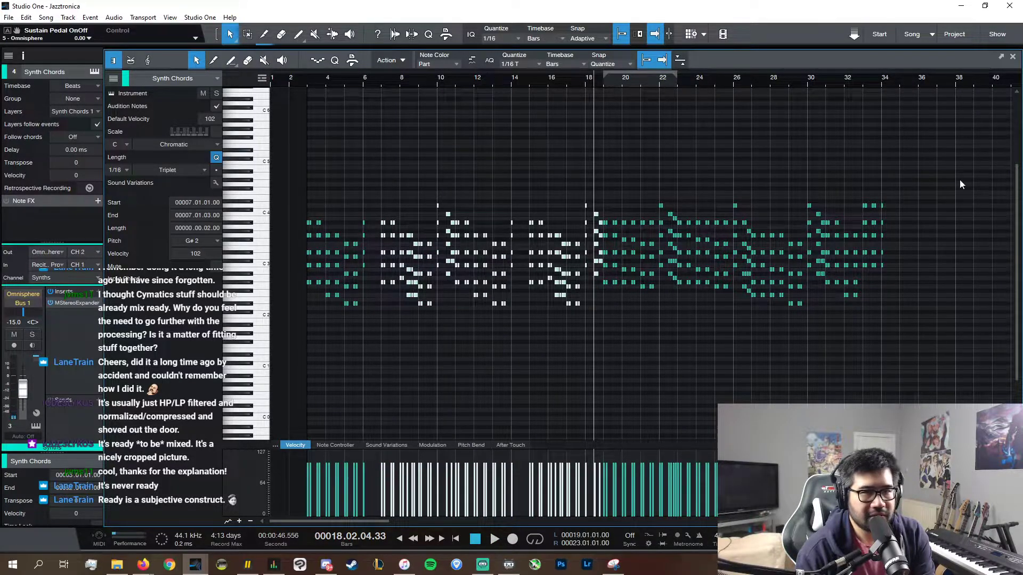
pyautogui.hscroll(5, 753, 166)
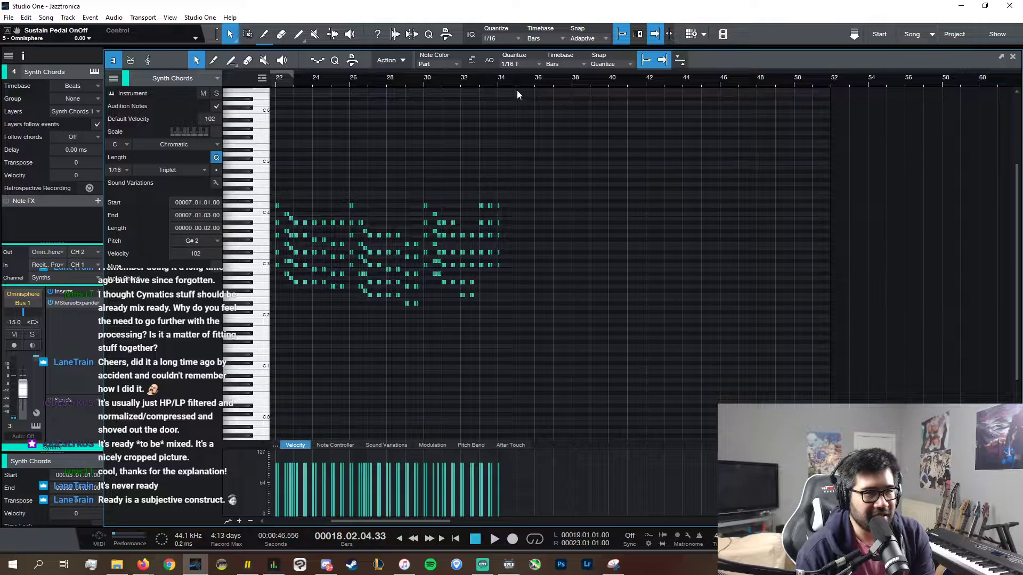
pyautogui.press('space')
pyautogui.click(517, 90)
pyautogui.click(537, 84)
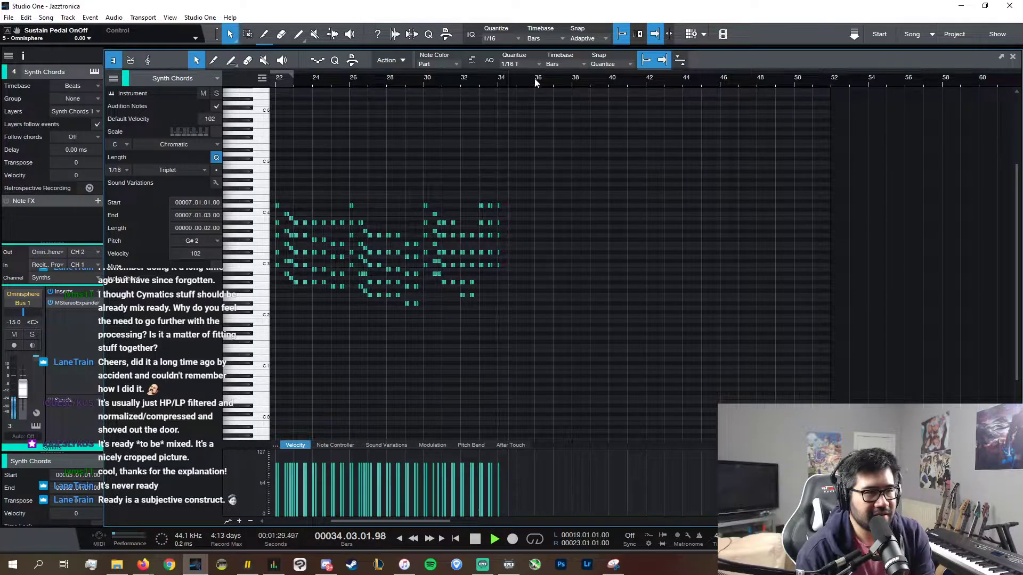
pyautogui.click(567, 81)
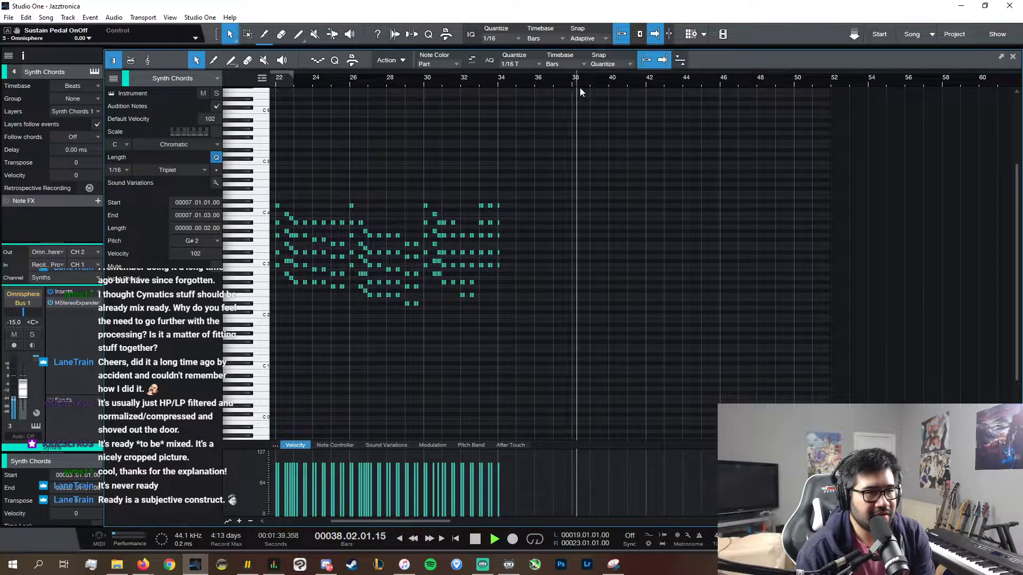
pyautogui.press('space')
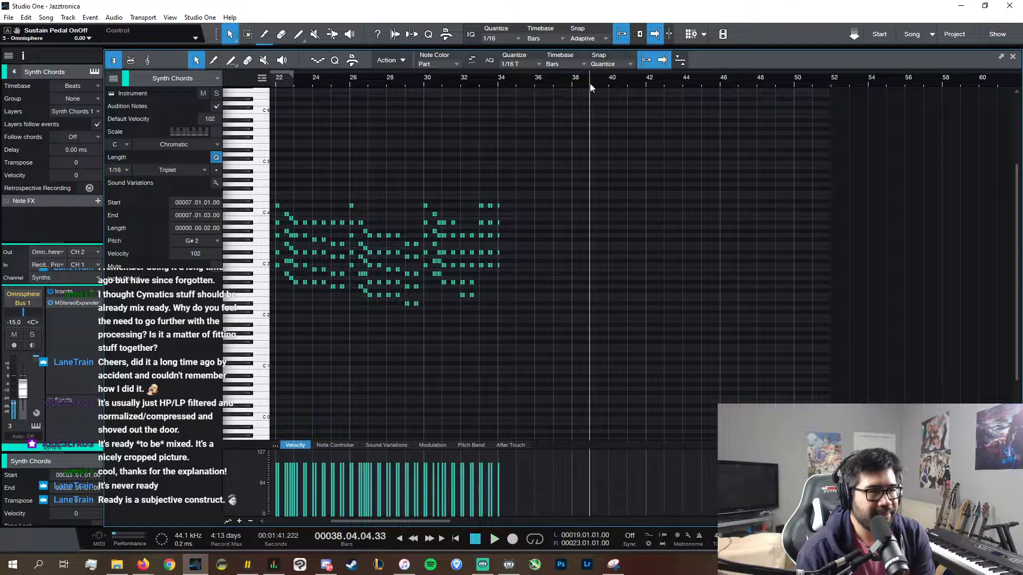
pyautogui.hotkey('ctrl', 'v')
# - Shift the pasted chord notes slightly later so they start exactly on bar 39
pyautogui.press('e')
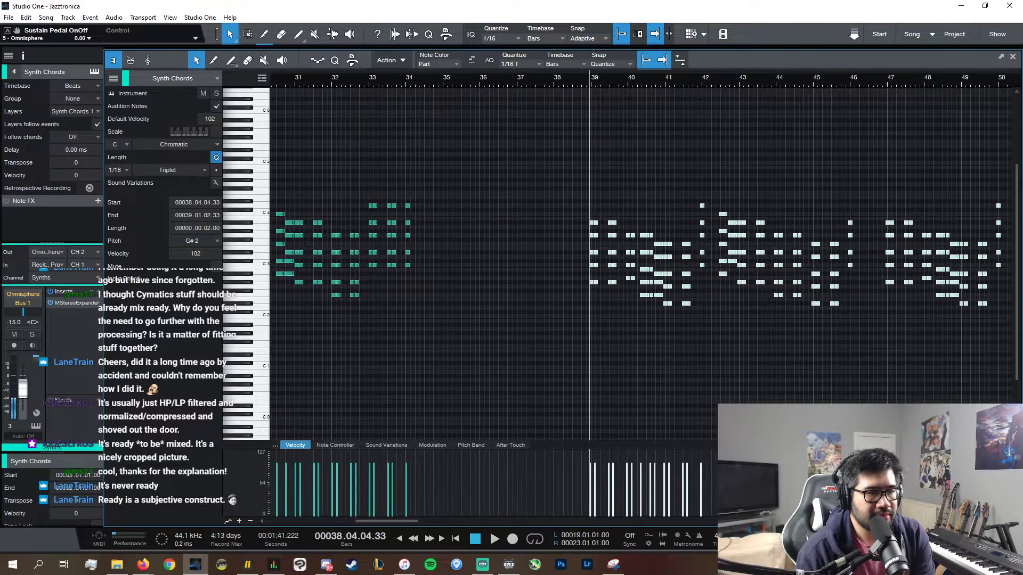
pyautogui.press('e')
pyautogui.press('e')
pyautogui.press('e')
pyautogui.moveTo(595, 224); pyautogui.dragTo(601, 226)
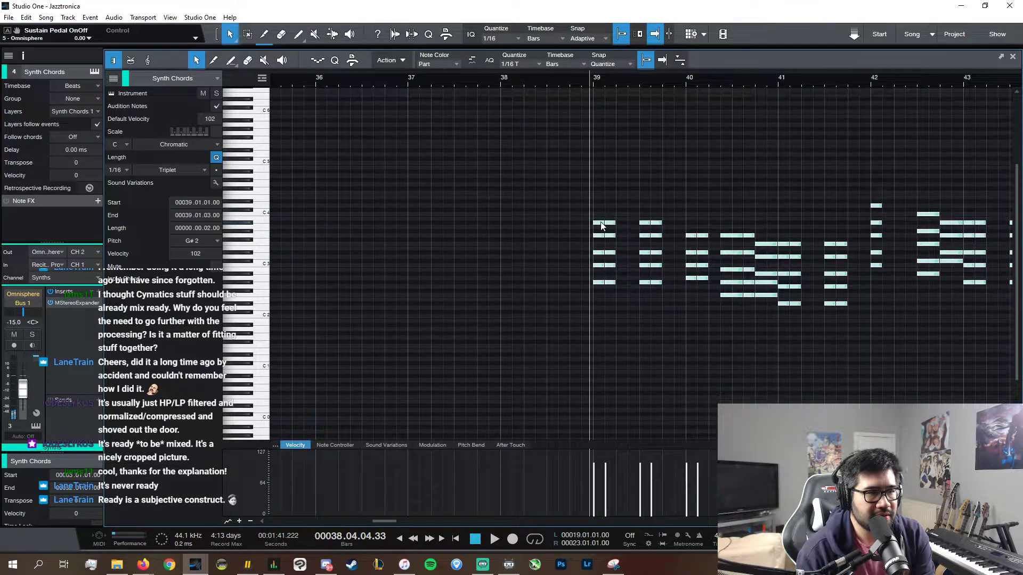
# - Play the pasted chords from bar 39, show the part's modulation data, and stop playback
pyautogui.press('space')
pyautogui.press('w')
pyautogui.press('w')
pyautogui.press('w')
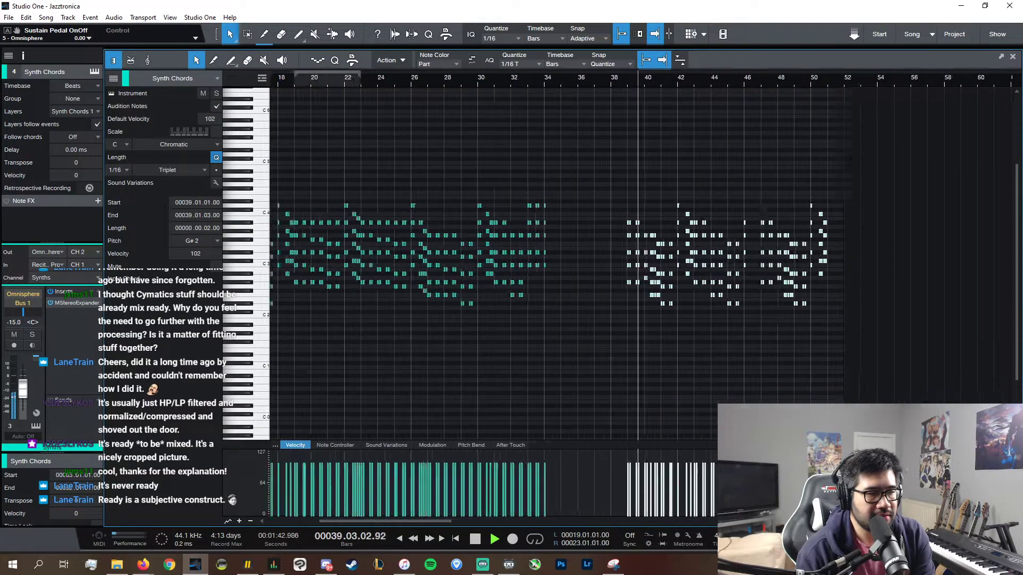
pyautogui.press('w')
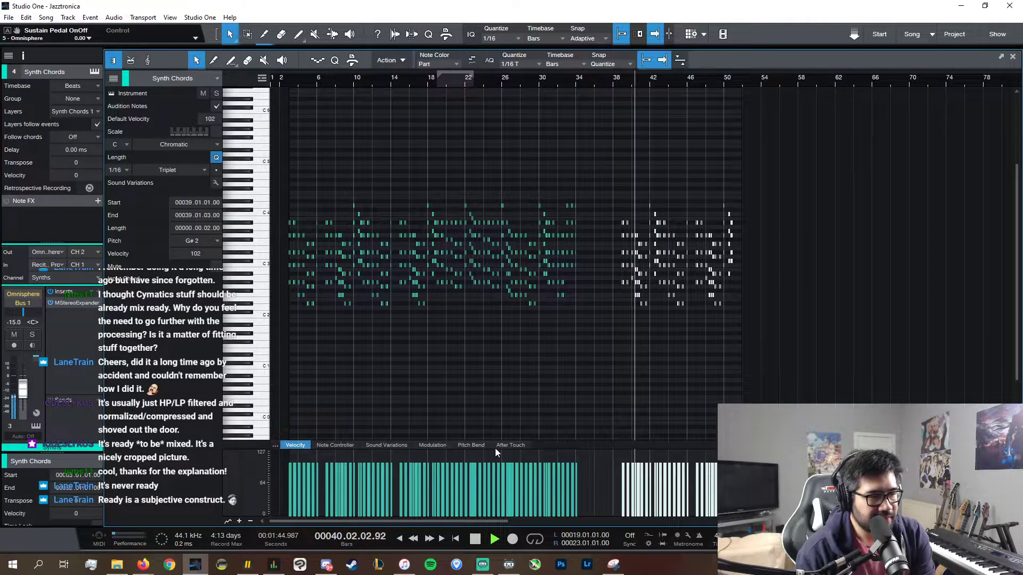
pyautogui.click(480, 446)
pyautogui.click(433, 446)
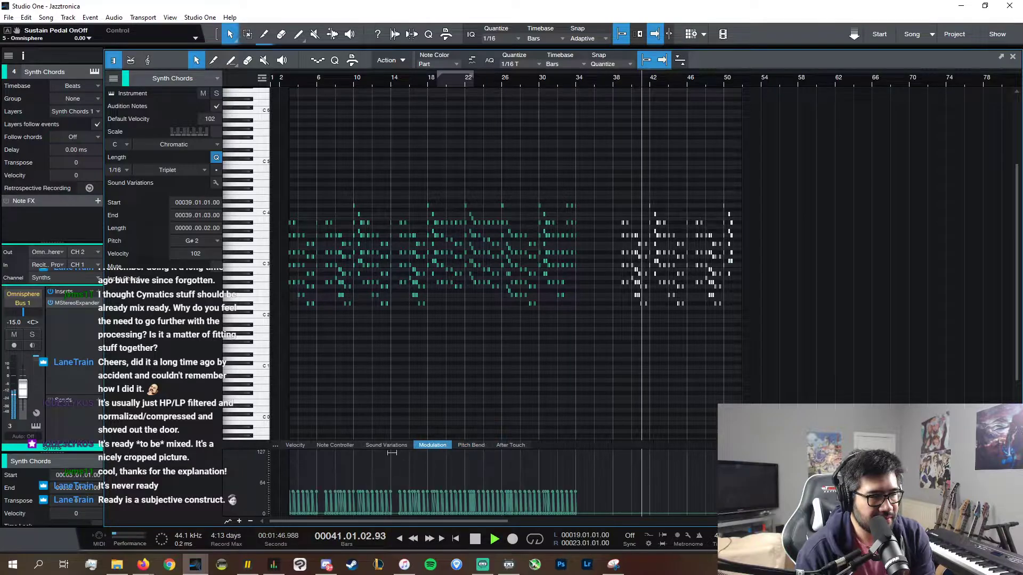
pyautogui.press('space')
# - Play from about bar 7 and select the Synth Chords modulation points from bar 7 to the middle of bar 18
pyautogui.press('e')
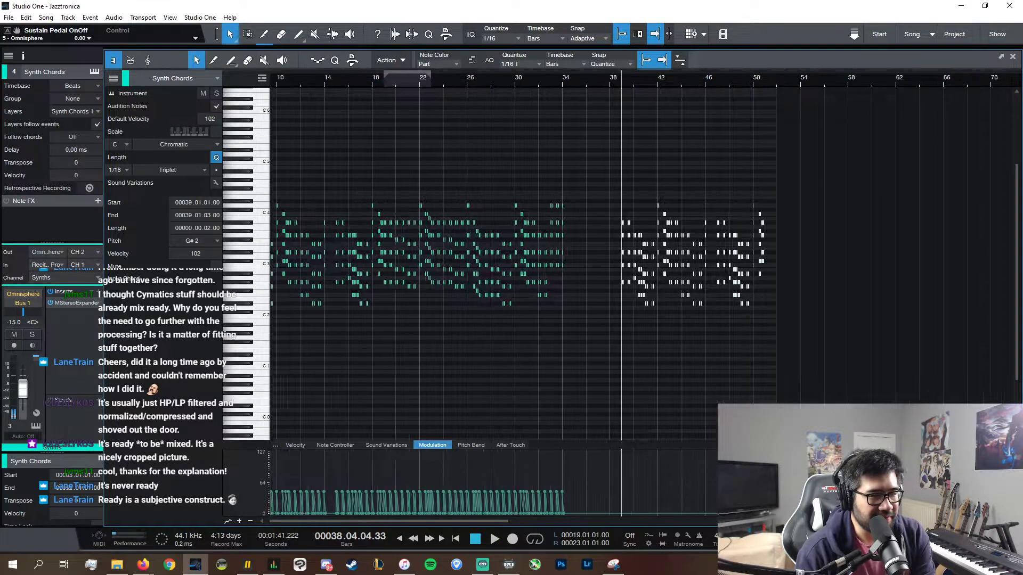
pyautogui.press('e')
pyautogui.press('e')
pyautogui.press('e')
pyautogui.press('e')
pyautogui.hscroll(-4, 521, 520)
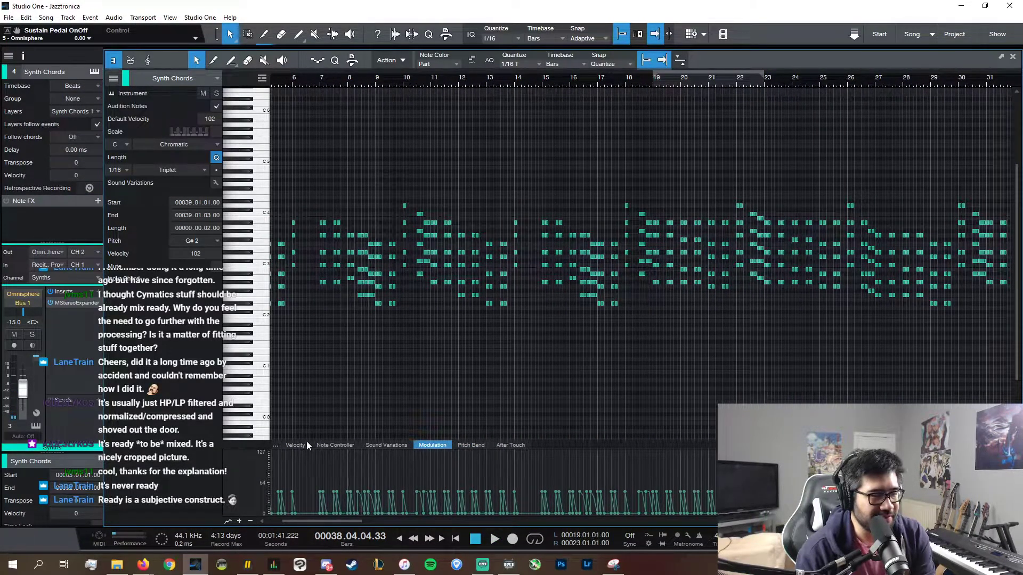
pyautogui.hscroll(-4, 292, 522)
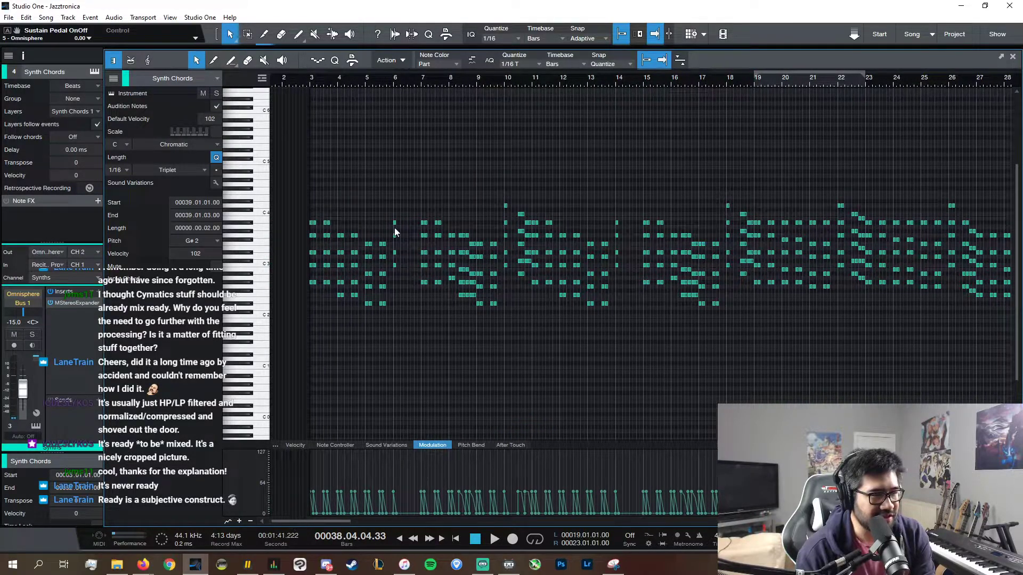
pyautogui.click(415, 81)
pyautogui.press('space')
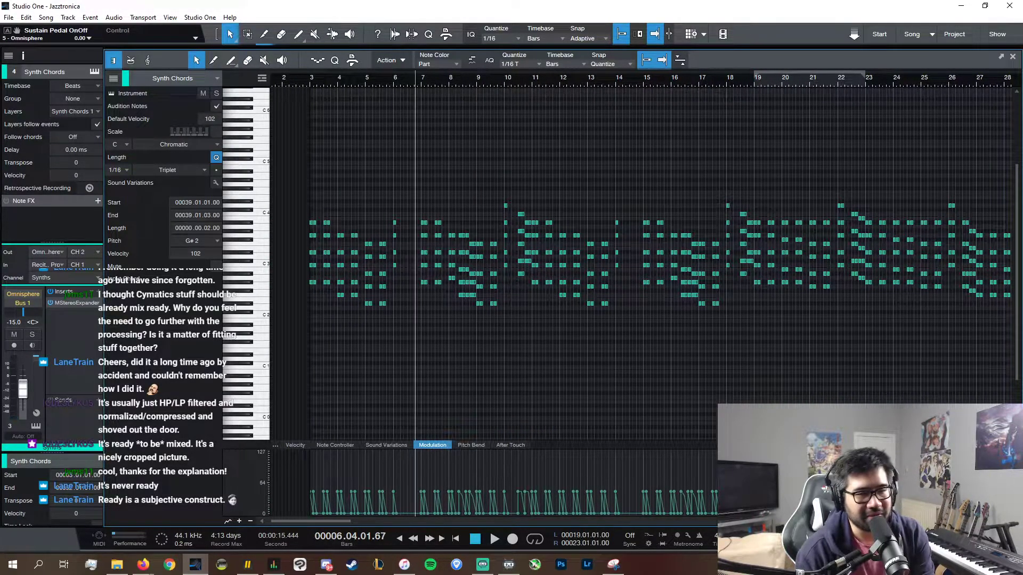
pyautogui.press('w')
pyautogui.press('w')
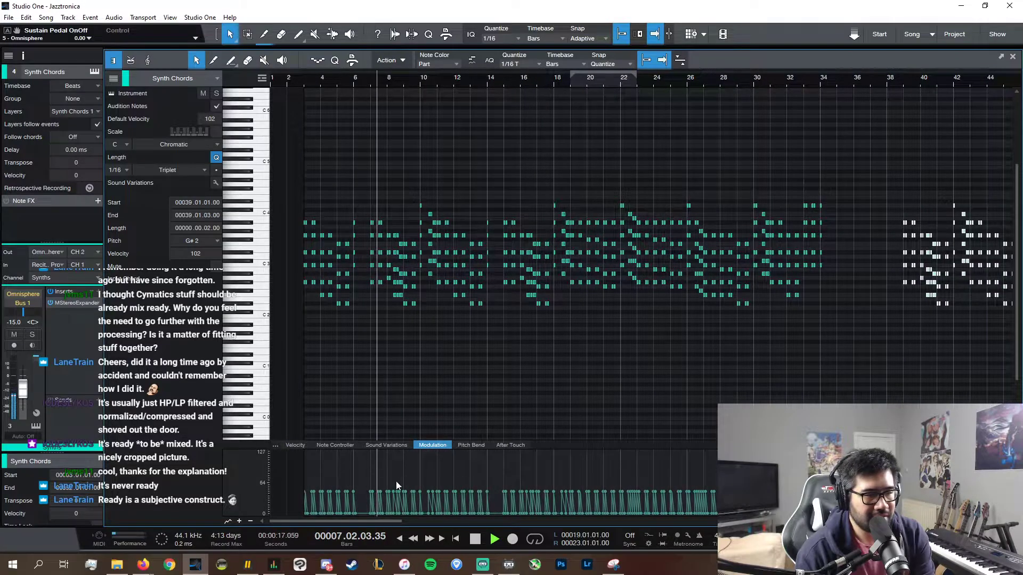
pyautogui.moveTo(365, 480); pyautogui.dragTo(569, 515)
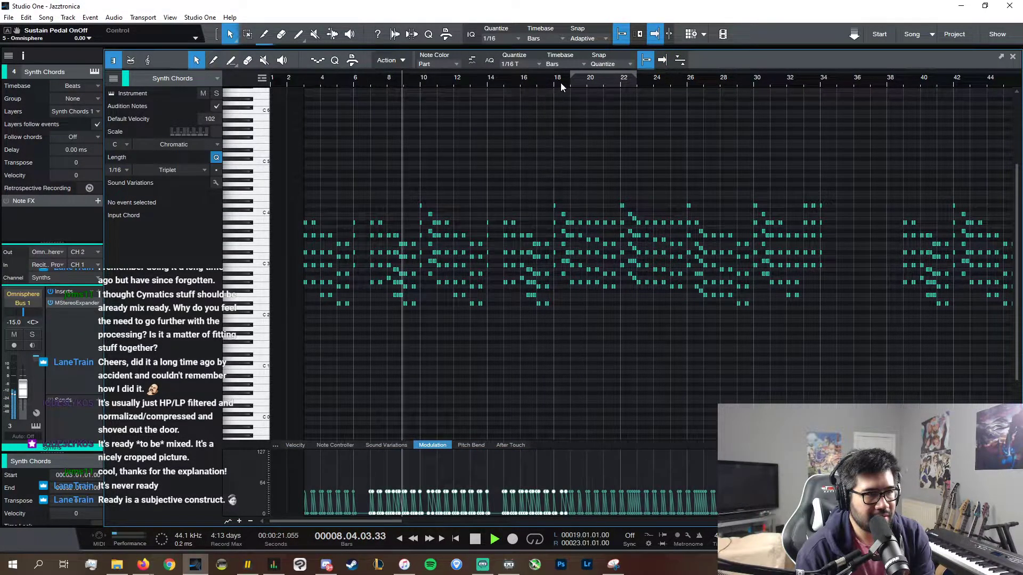
# - Copy the modulation points of bars 7 to 18 to bar 39 under the pasted chords, and close the note editor
pyautogui.press('e')
pyautogui.press('e')
pyautogui.press('e')
pyautogui.press('e')
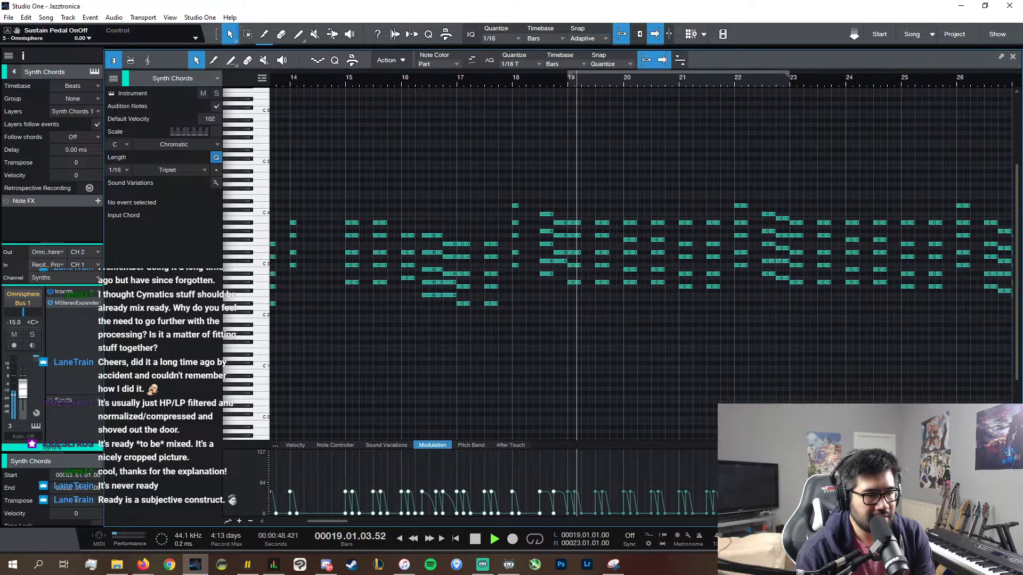
pyautogui.press('space')
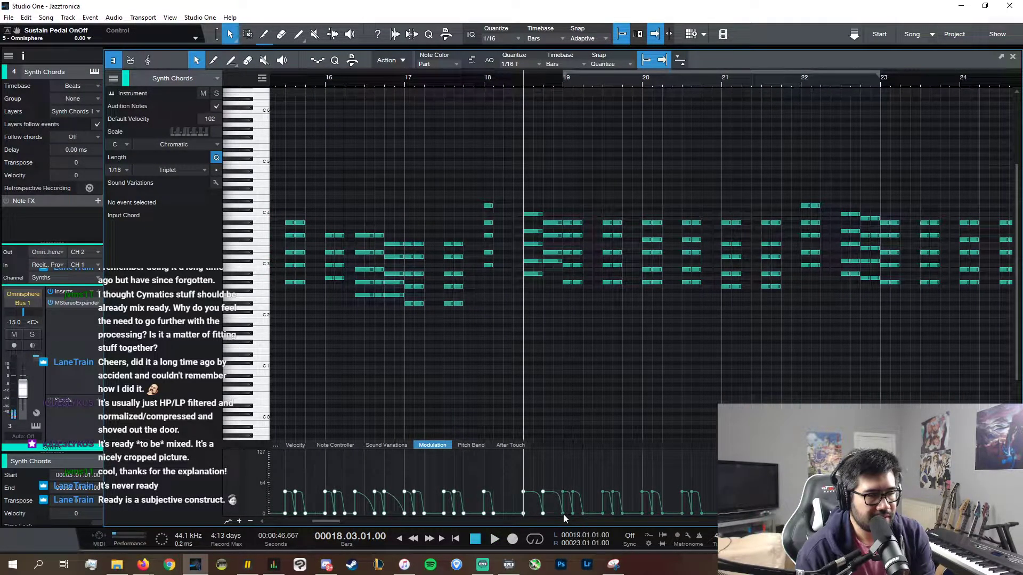
pyautogui.hscroll(10, 629, 526)
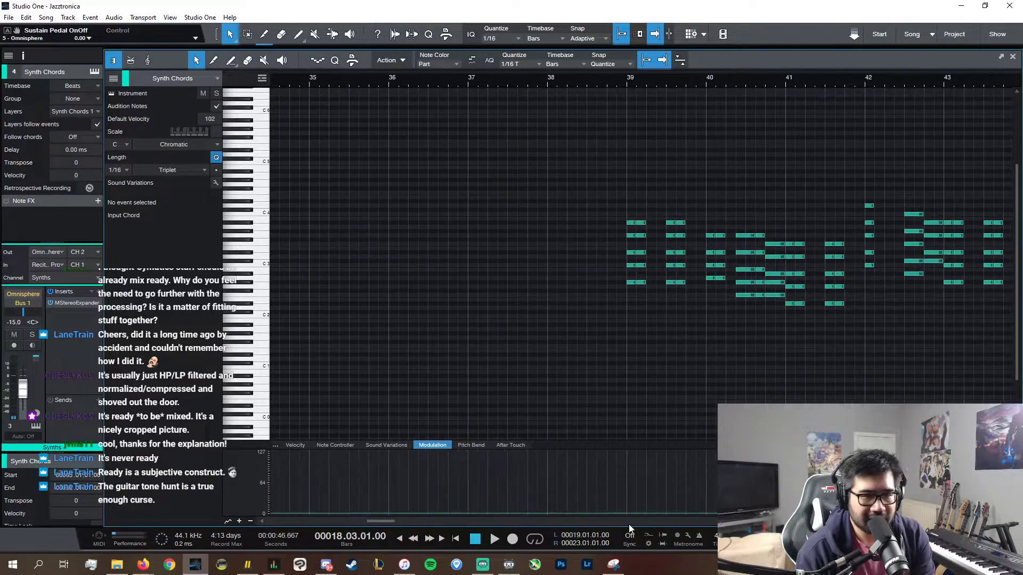
pyautogui.click(630, 81)
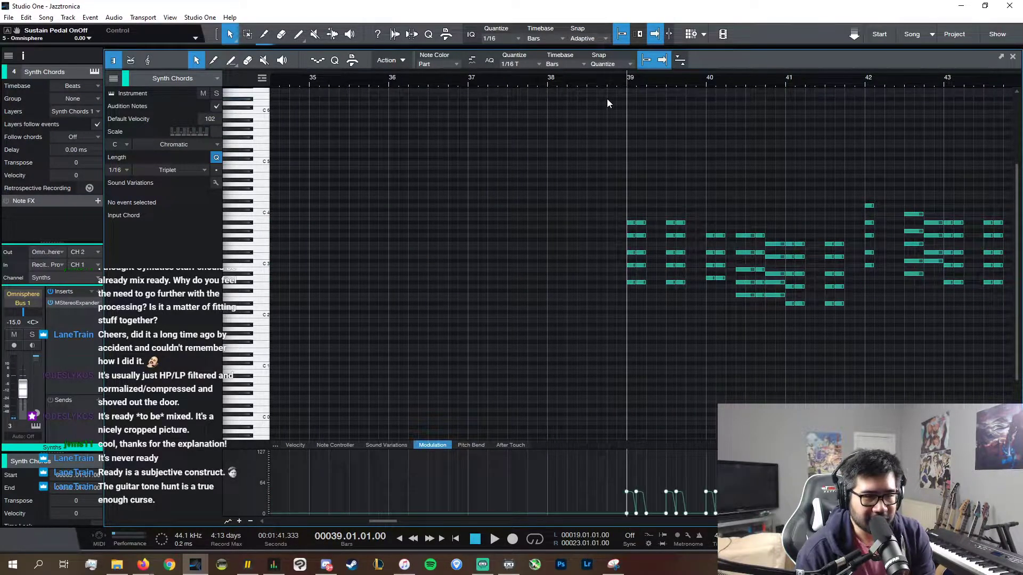
pyautogui.press('w')
pyautogui.press('w')
pyautogui.press('w')
pyautogui.press('w')
pyautogui.press('w')
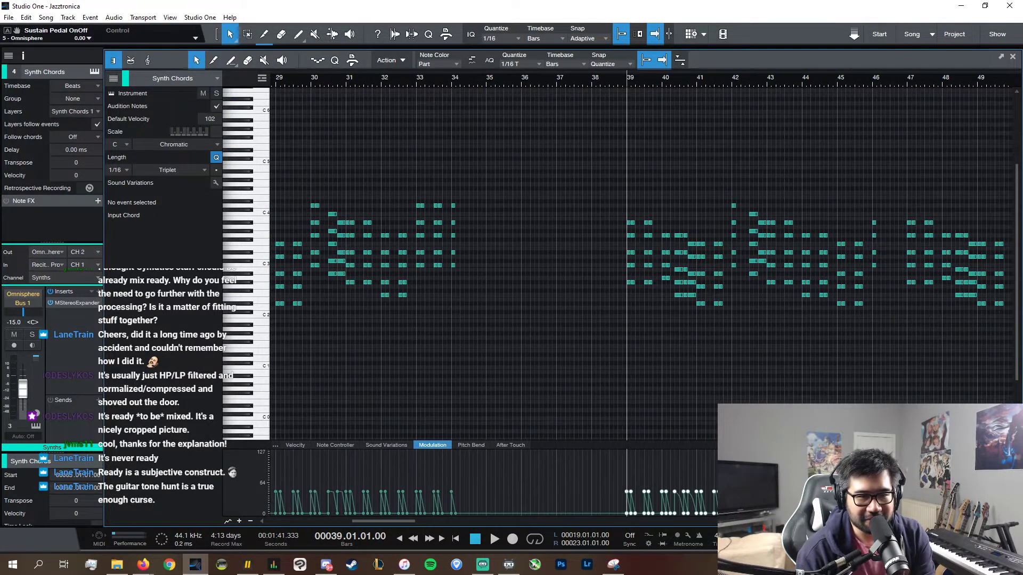
pyautogui.click(1011, 57)
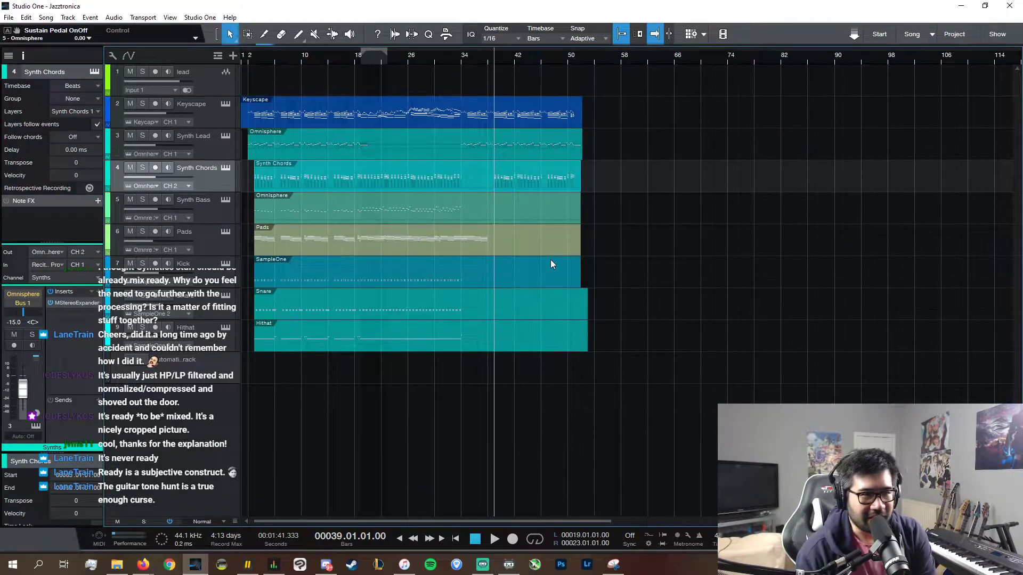
# - Open the Synth Bass part in the note editor with playback from bar 7 and show its whole note range
pyautogui.click(271, 63)
pyautogui.doubleClick(328, 210)
pyautogui.press('space')
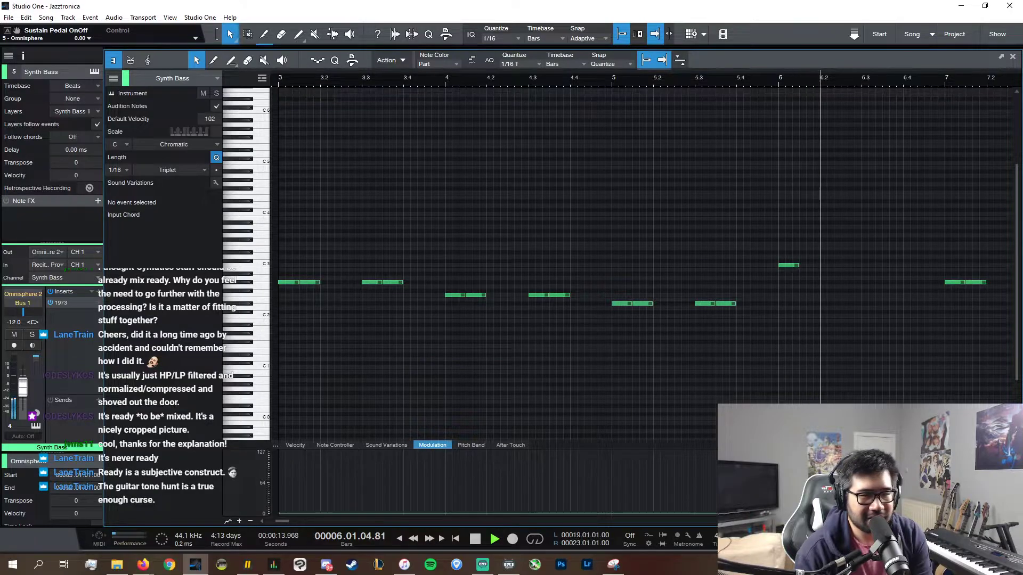
pyautogui.press('w')
pyautogui.press('w')
pyautogui.press('w')
pyautogui.press('w')
pyautogui.press('w')
pyautogui.press('w')
pyautogui.press('w')
pyautogui.press('w')
pyautogui.press('w')
pyautogui.press('w')
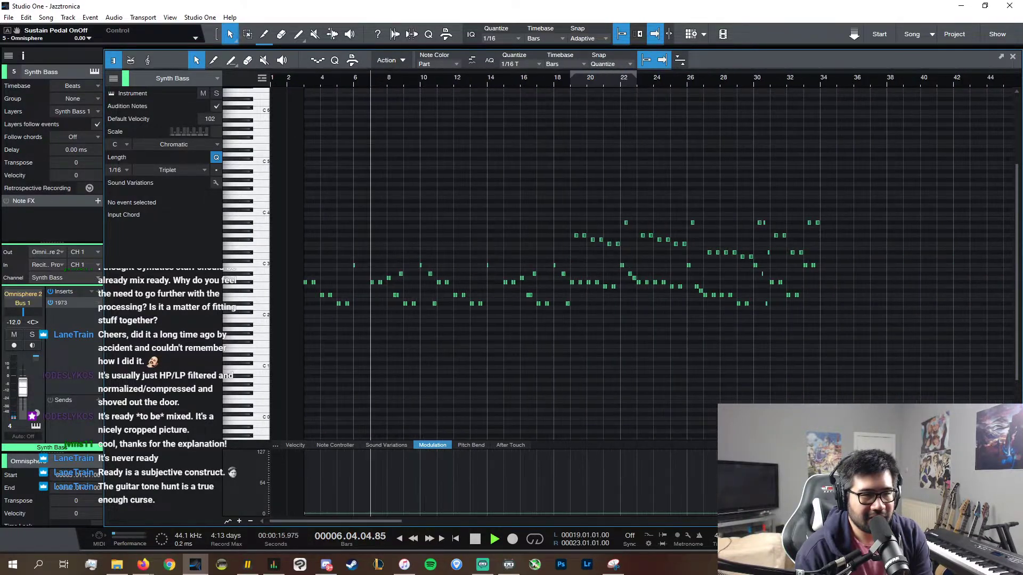
# - Copy the Synth Bass notes of bars 7 to 18 to bar 39
pyautogui.click(591, 81)
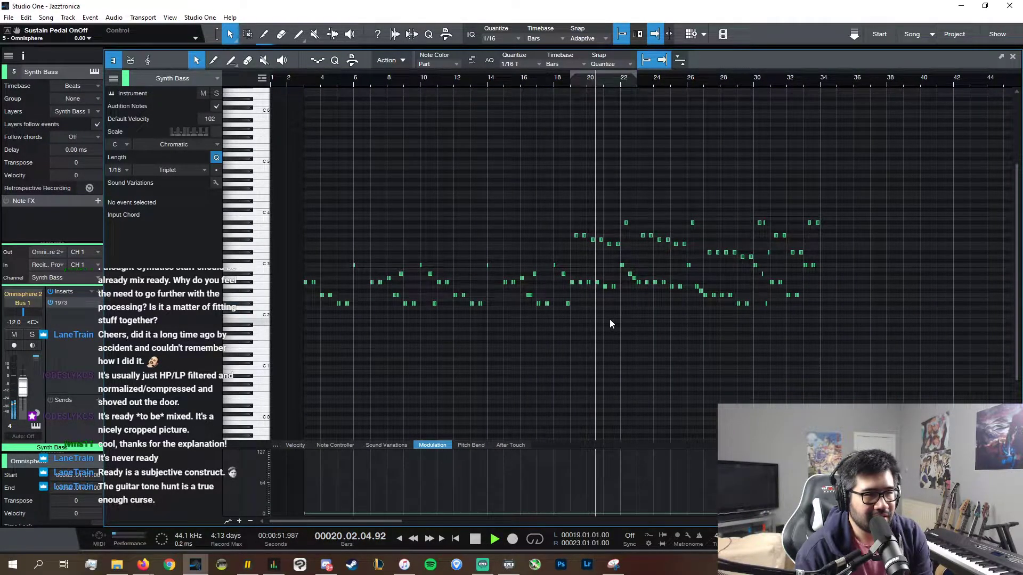
pyautogui.click(545, 78)
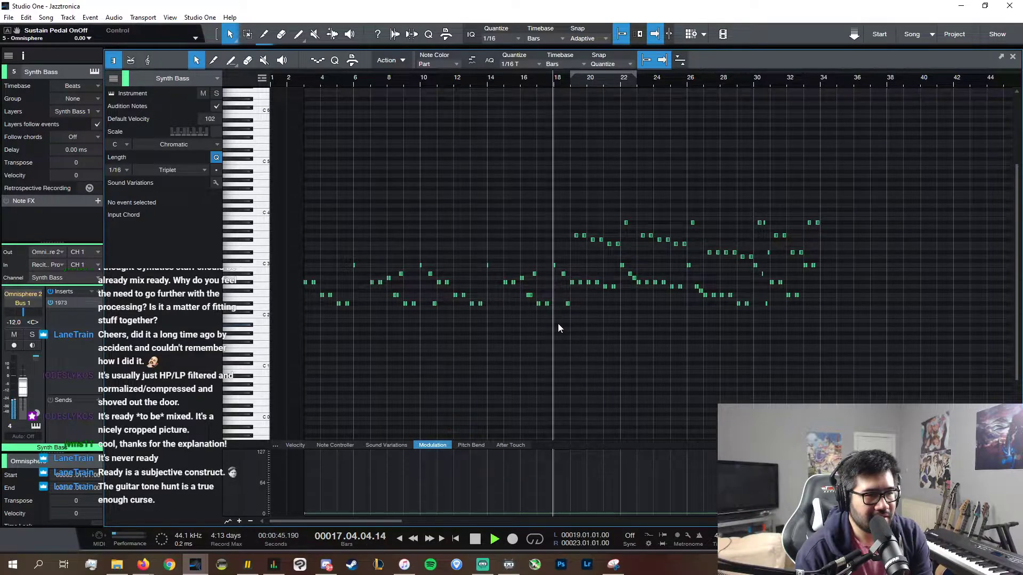
pyautogui.moveTo(569, 327); pyautogui.dragTo(366, 226)
pyautogui.click(885, 81)
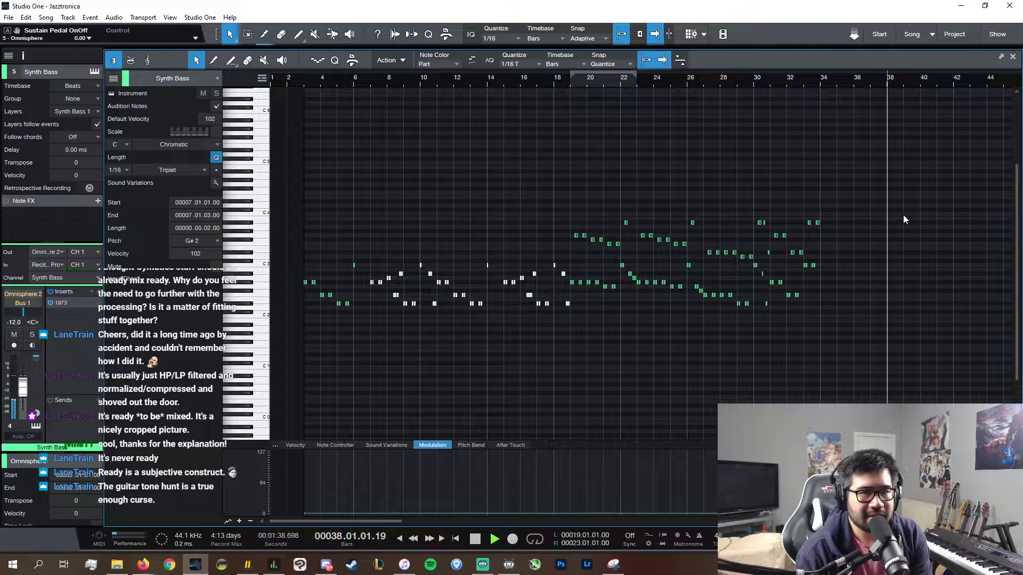
pyautogui.click(949, 522)
pyautogui.moveTo(986, 522); pyautogui.dragTo(999, 521)
pyautogui.press('space')
pyautogui.click(718, 80)
pyautogui.hotkey('ctrl', 'v')
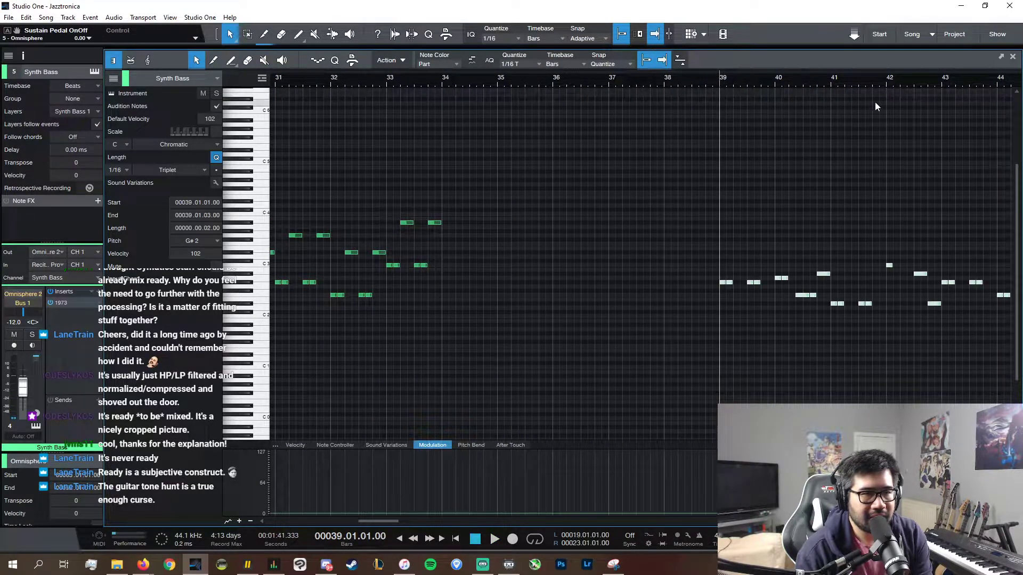
# - Play the pasted bass notes from bar 39, close the note editor, and stop playback
pyautogui.press('space')
pyautogui.press('F2')
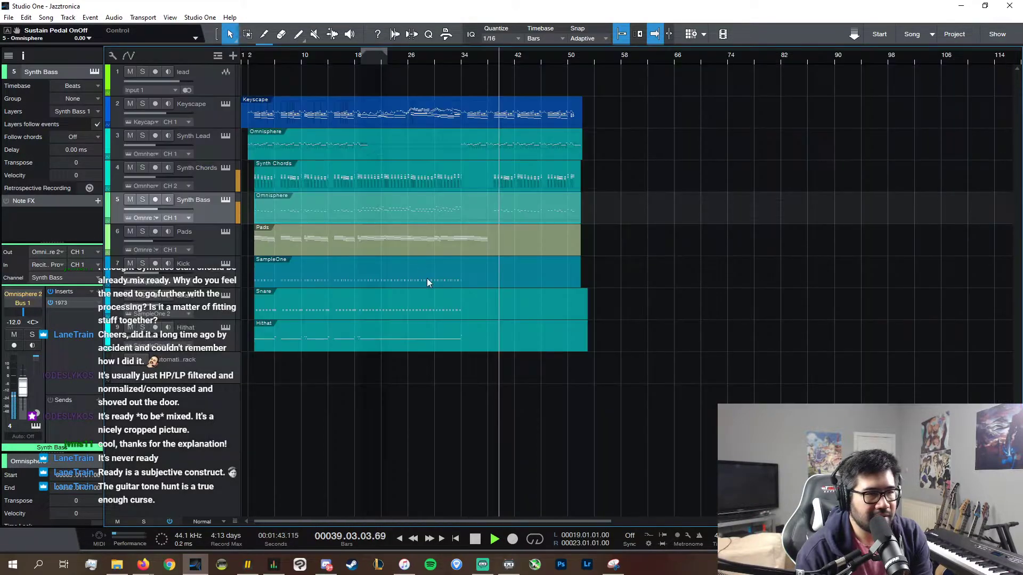
pyautogui.press('space')
# - Open the Pads part with the playback position at bar 7 and select its notes from bars 7 to 18
pyautogui.click(279, 55)
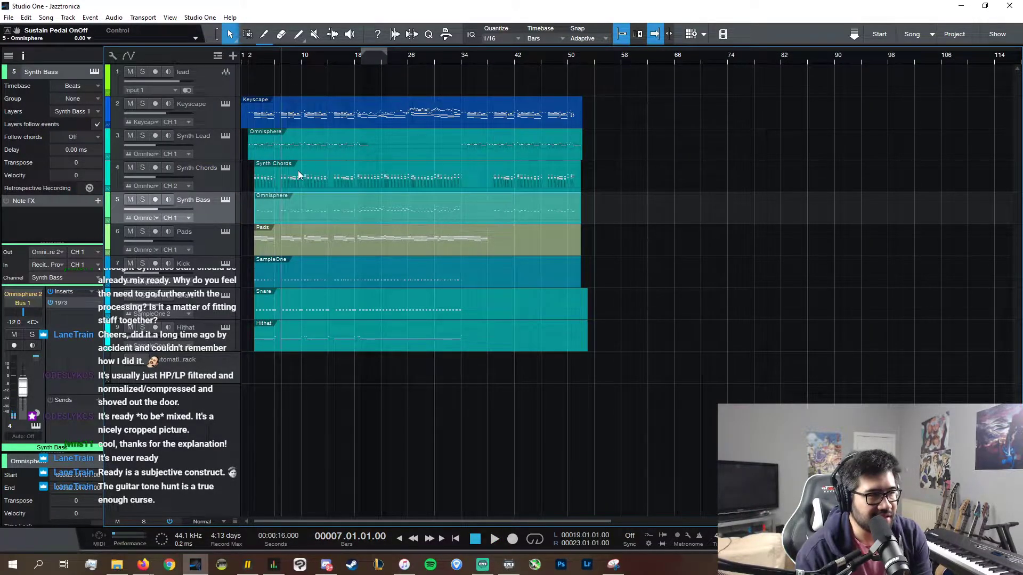
pyautogui.click(363, 255)
pyautogui.press('F2')
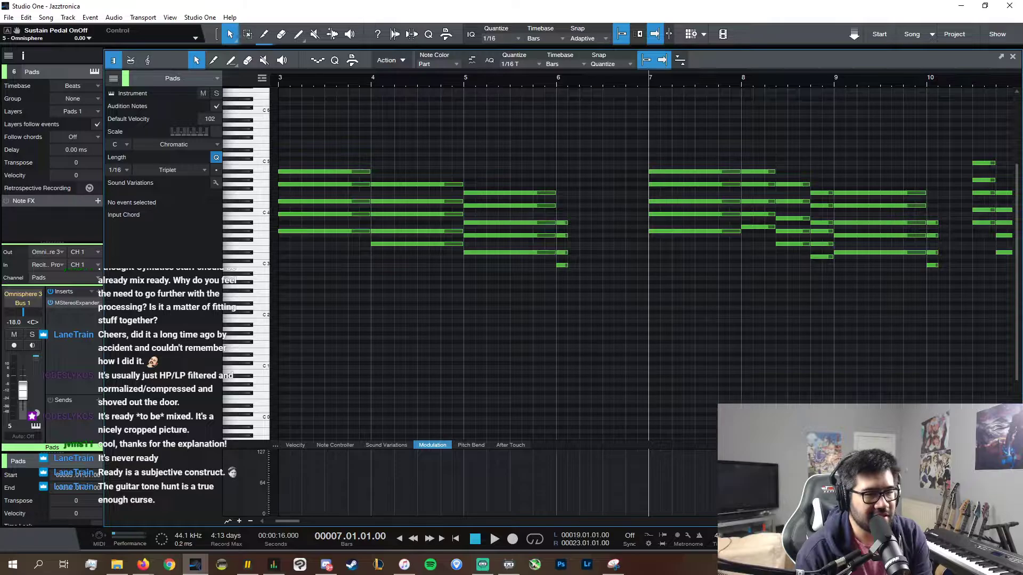
pyautogui.press('w')
pyautogui.press('w')
pyautogui.press('w')
pyautogui.press('w')
pyautogui.press('w')
pyautogui.press('w')
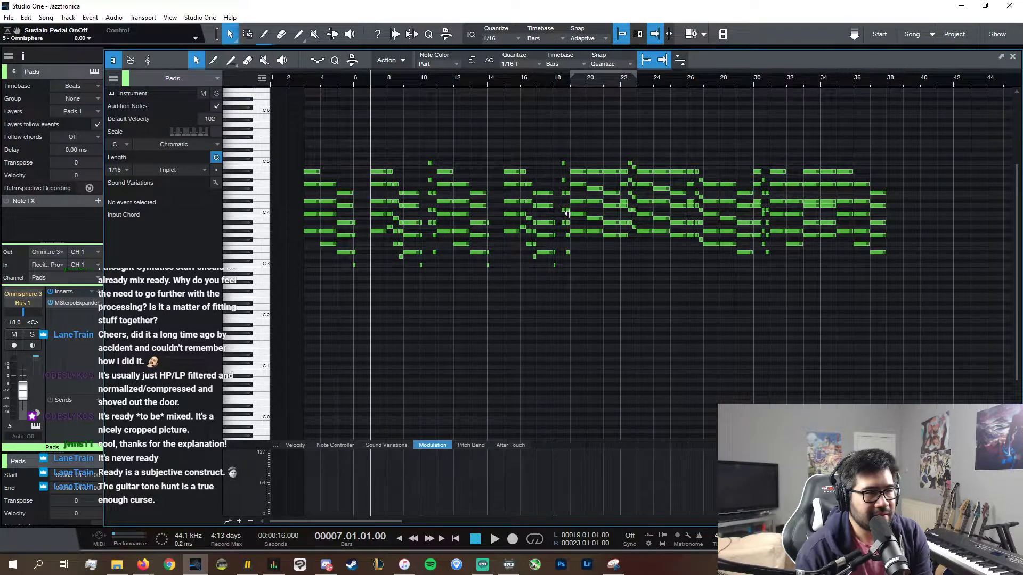
pyautogui.moveTo(570, 285); pyautogui.dragTo(370, 126)
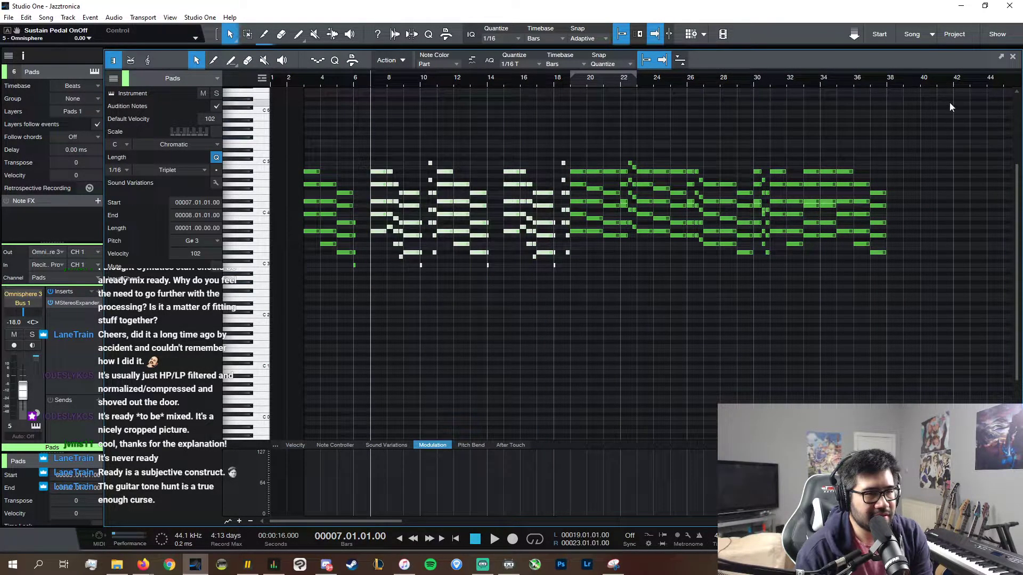
# - Try pasting the copied pad notes at bar 43, then undo the paste
pyautogui.click(950, 81)
pyautogui.press('space')
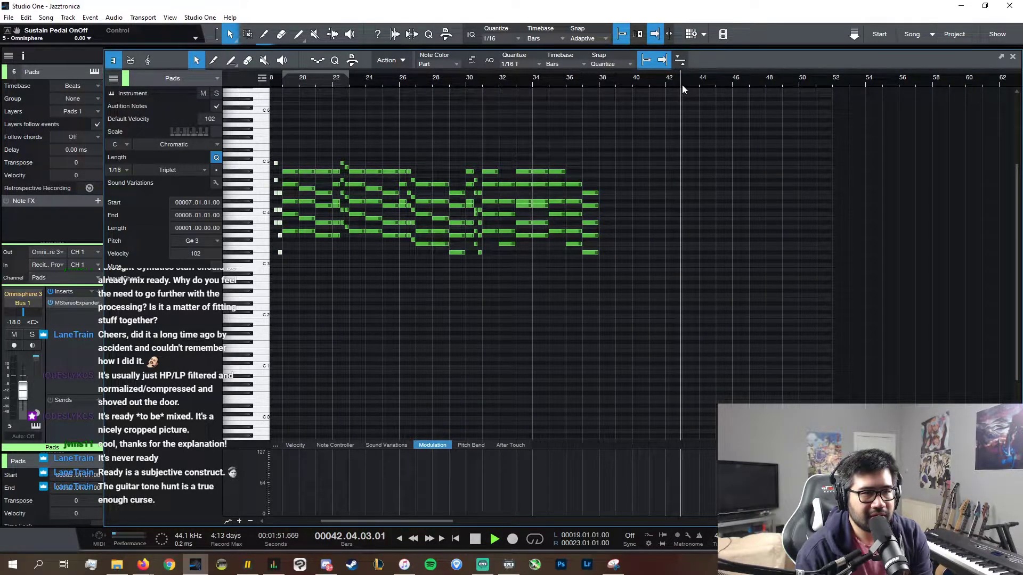
pyautogui.press('space')
pyautogui.hotkey('ctrl', 'v')
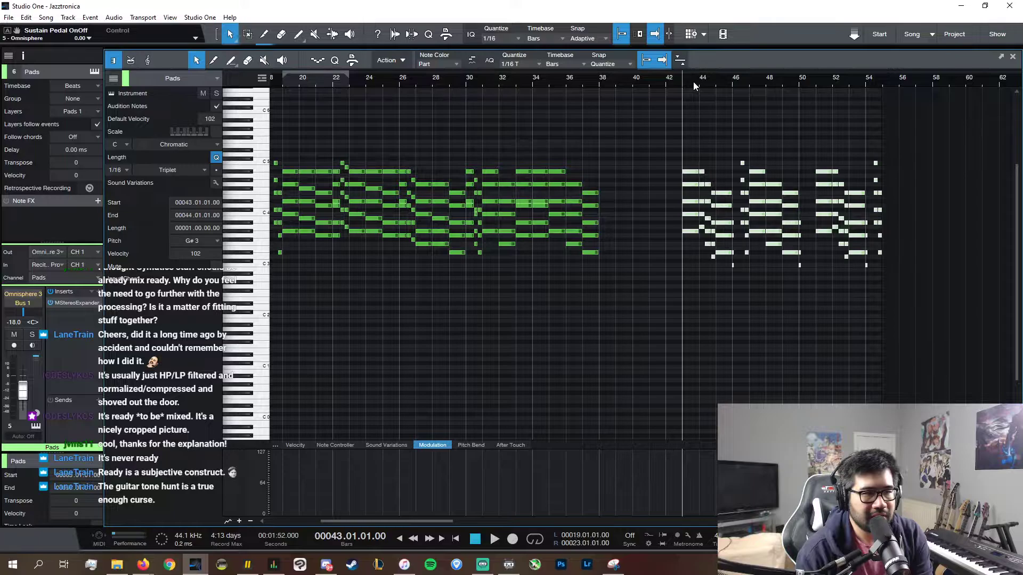
pyautogui.press('space')
pyautogui.hotkey('ctrl', 'z')
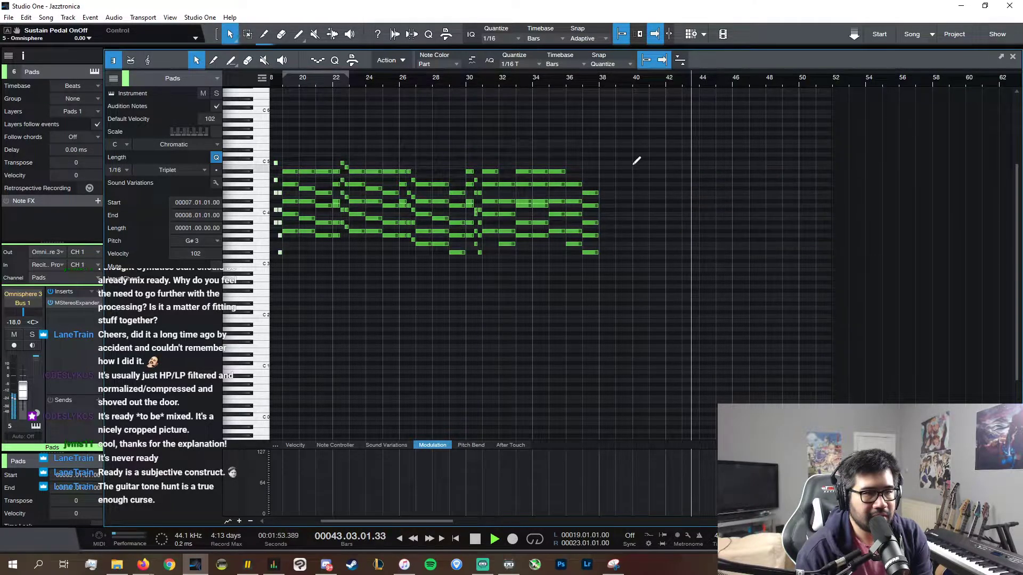
# - Paste the copied pad notes at bar 39 and close the note editor
pyautogui.click(630, 85)
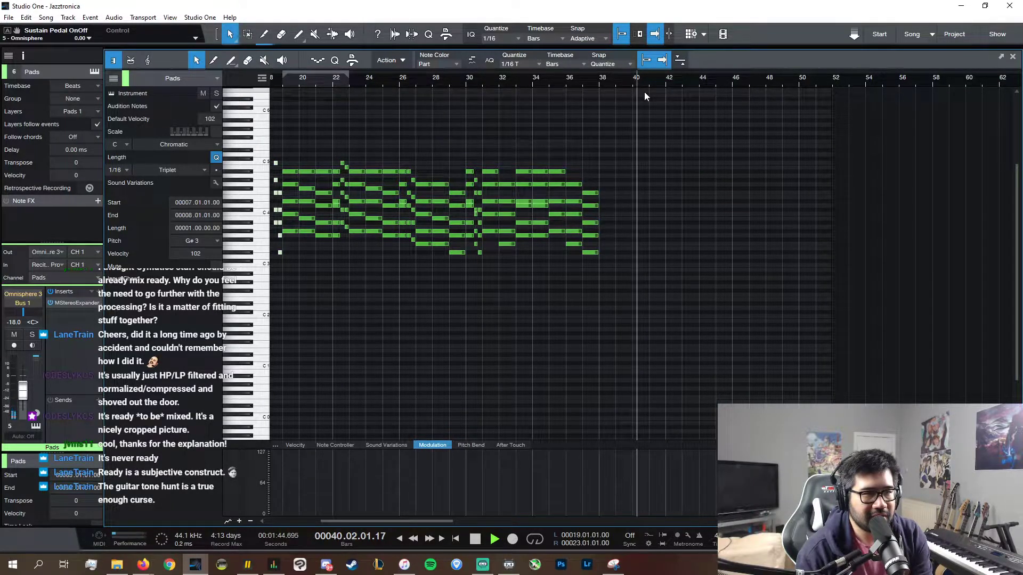
pyautogui.click(592, 81)
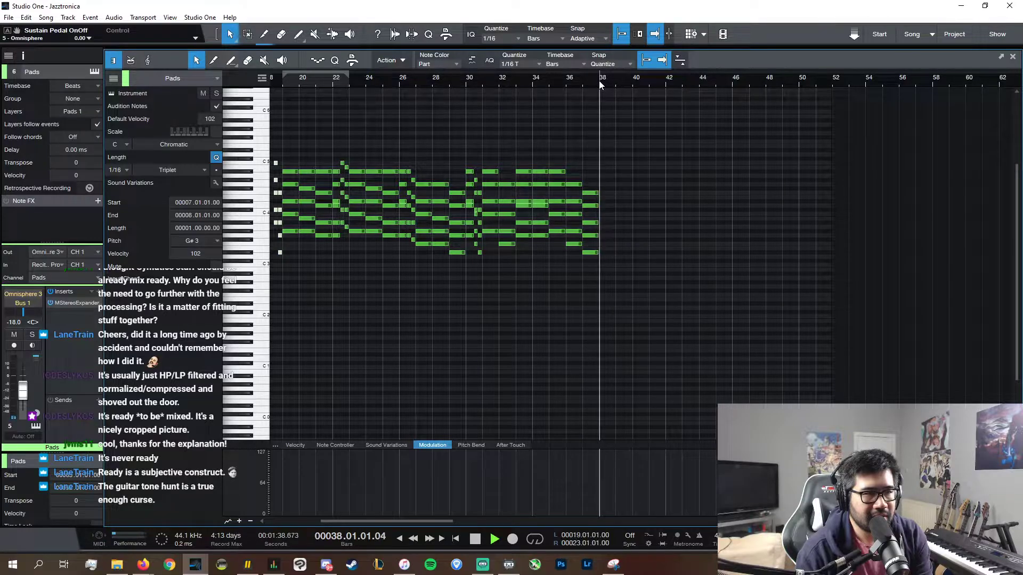
pyautogui.click(615, 82)
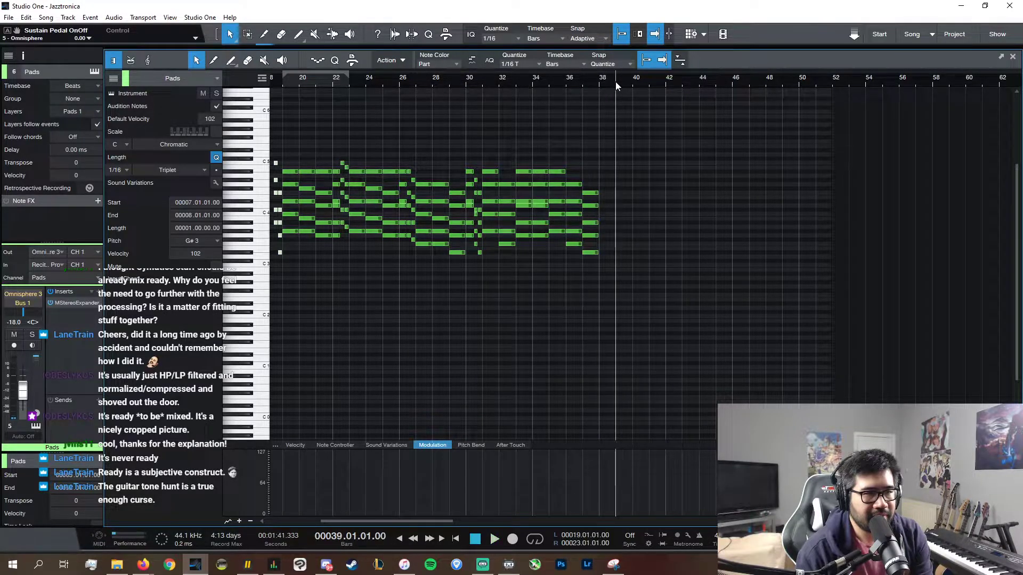
pyautogui.hotkey('ctrl', 'v')
pyautogui.click(1013, 57)
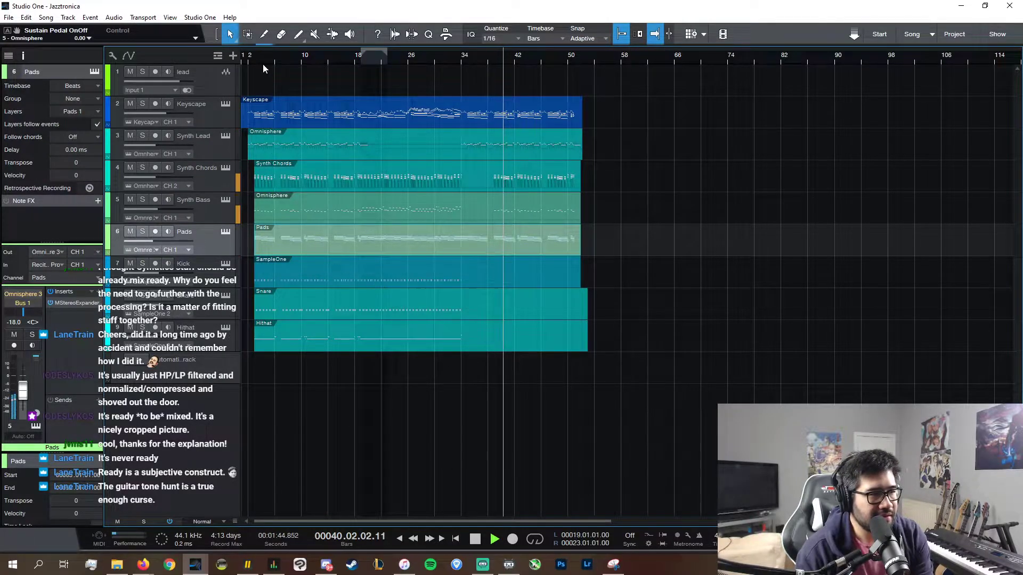
# - Open the Kick part in the note editor with playback from about bar 6 and show more of its notes
pyautogui.click(276, 58)
pyautogui.doubleClick(322, 280)
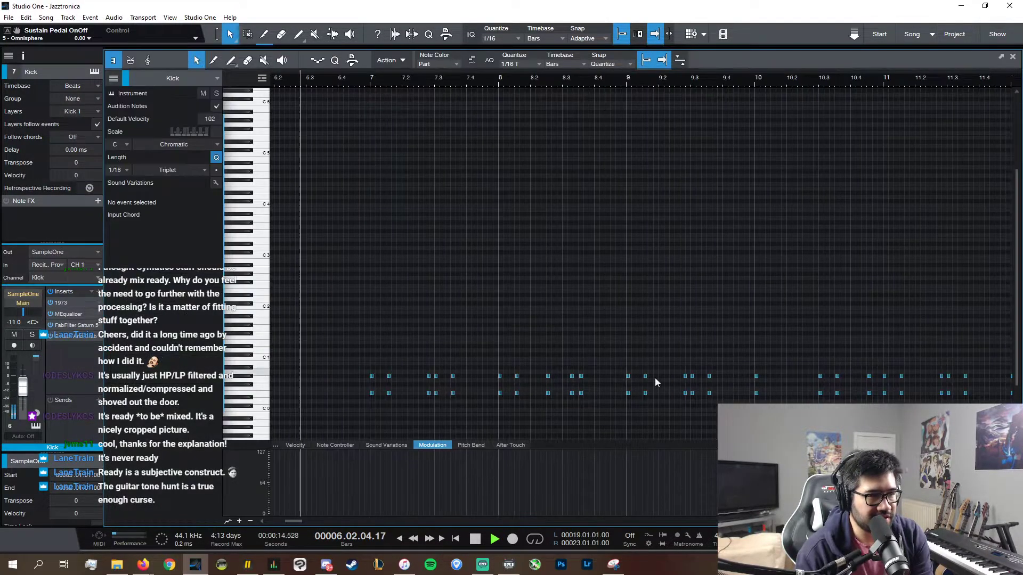
pyautogui.press('w')
pyautogui.press('w')
pyautogui.press('w')
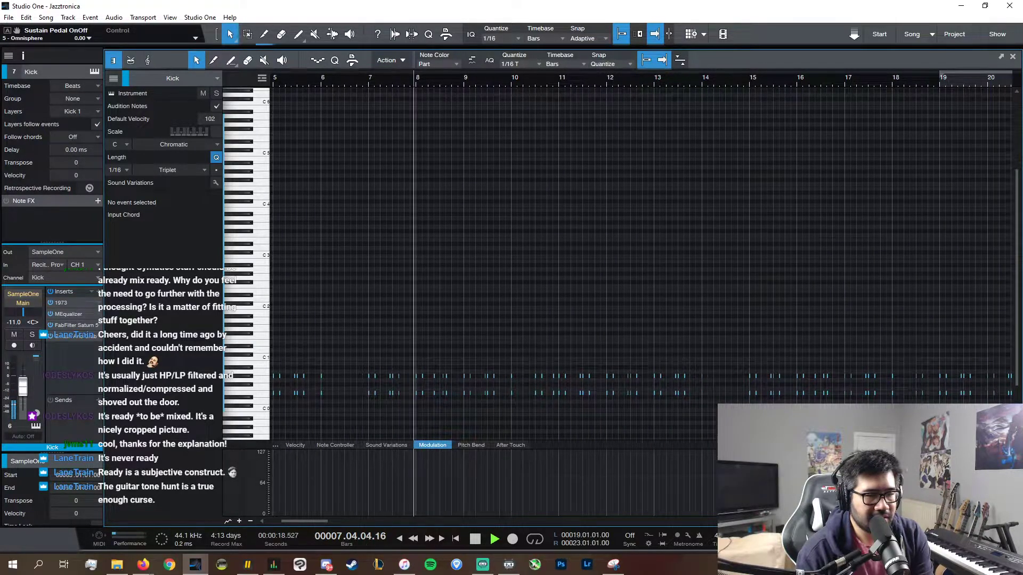
# - Copy the kick notes from bar 7 up to bar 19 and paste them at the beginning of bar 39
pyautogui.press('w')
pyautogui.click(622, 80)
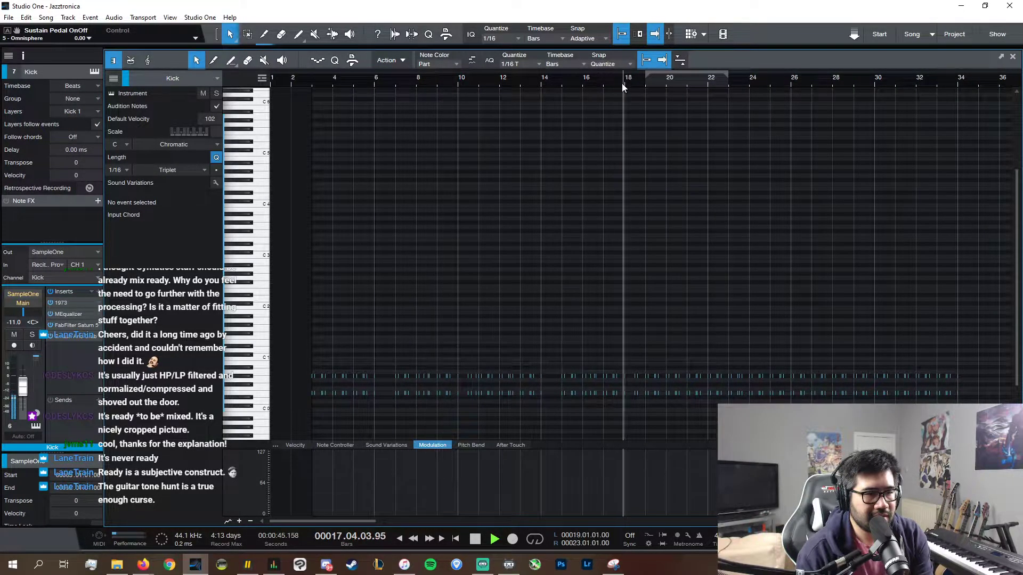
pyautogui.moveTo(477, 337); pyautogui.dragTo(397, 335)
pyautogui.press('space')
pyautogui.moveTo(341, 522); pyautogui.dragTo(374, 522)
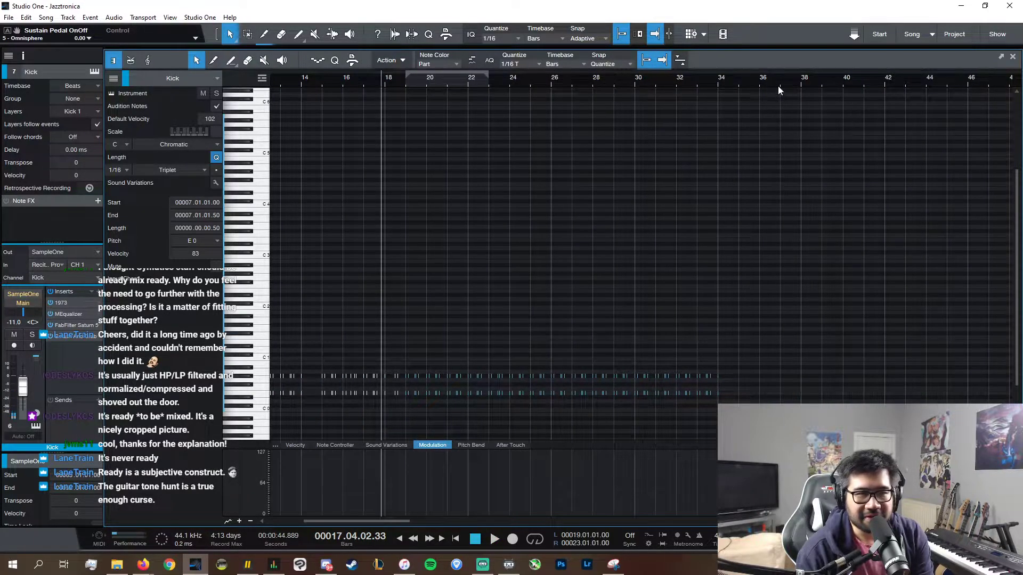
pyautogui.click(798, 84)
pyautogui.press('space')
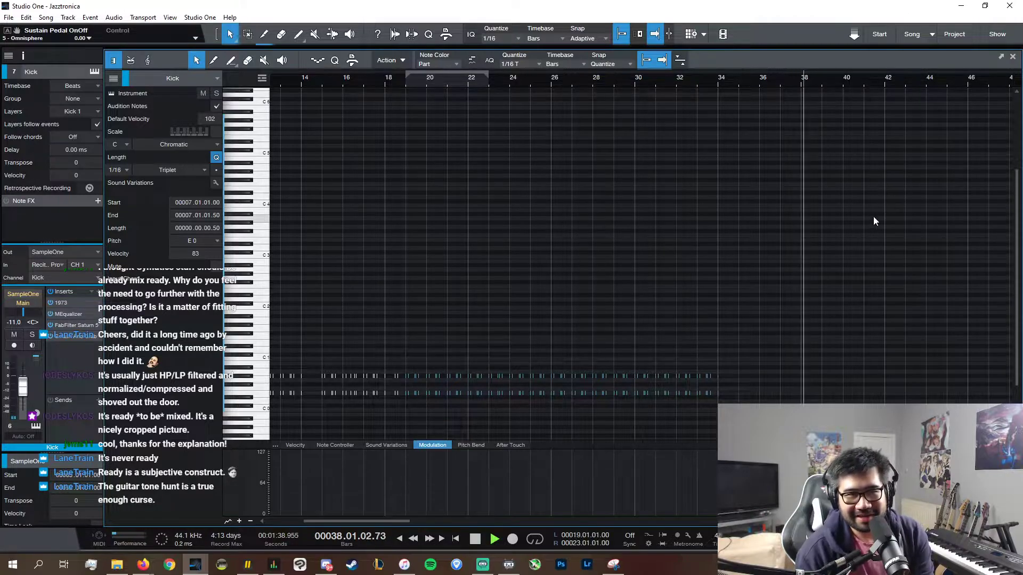
pyautogui.click(822, 86)
pyautogui.hotkey('ctrl', 'v')
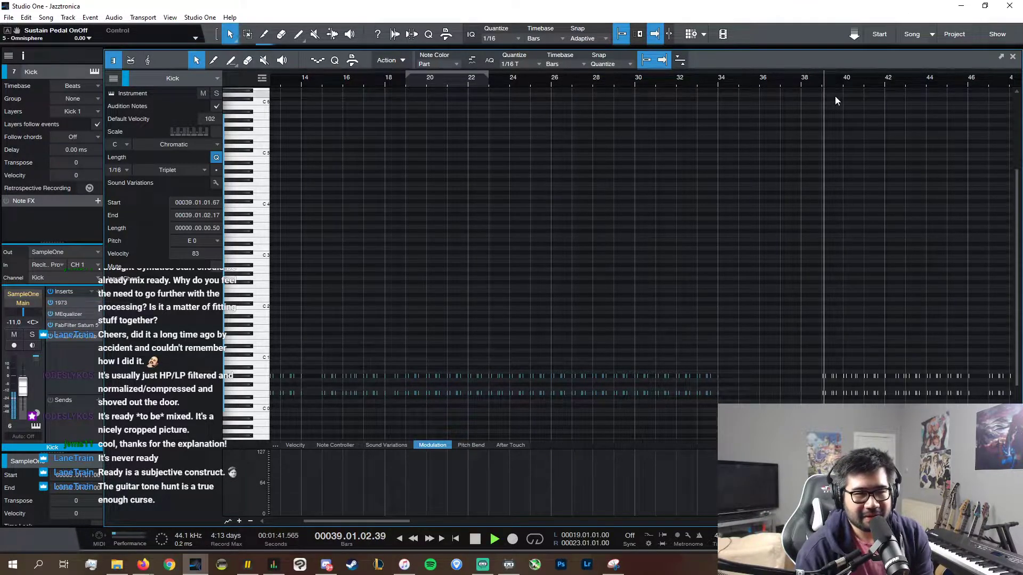
# - Align the pasted kick notes to start exactly at 39.01.01.00 and close the kick editor
pyautogui.press('space')
pyautogui.press('e')
pyautogui.press('e')
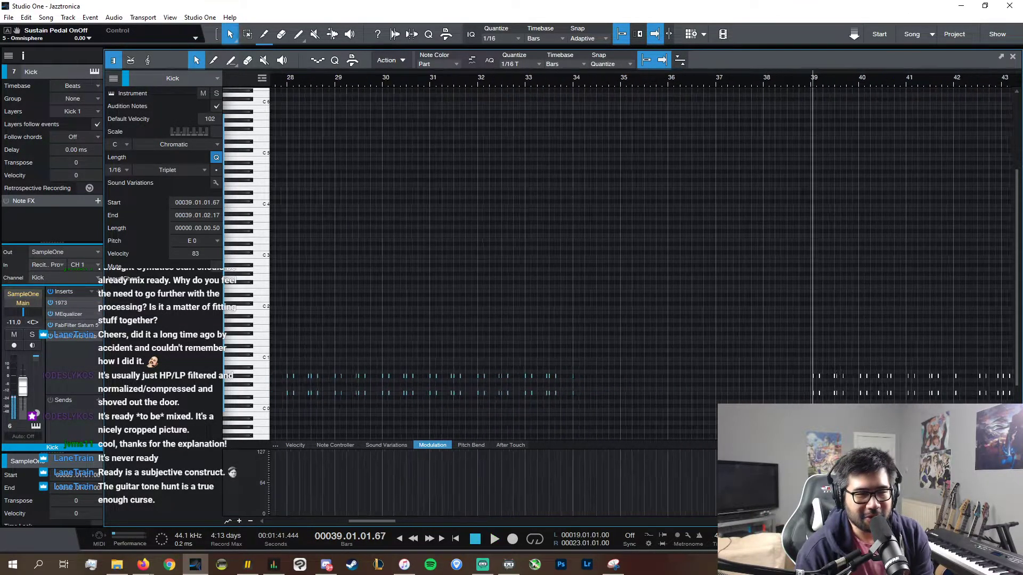
pyautogui.press('e')
pyautogui.press('e')
pyautogui.press('e')
pyautogui.press('e')
pyautogui.press('e')
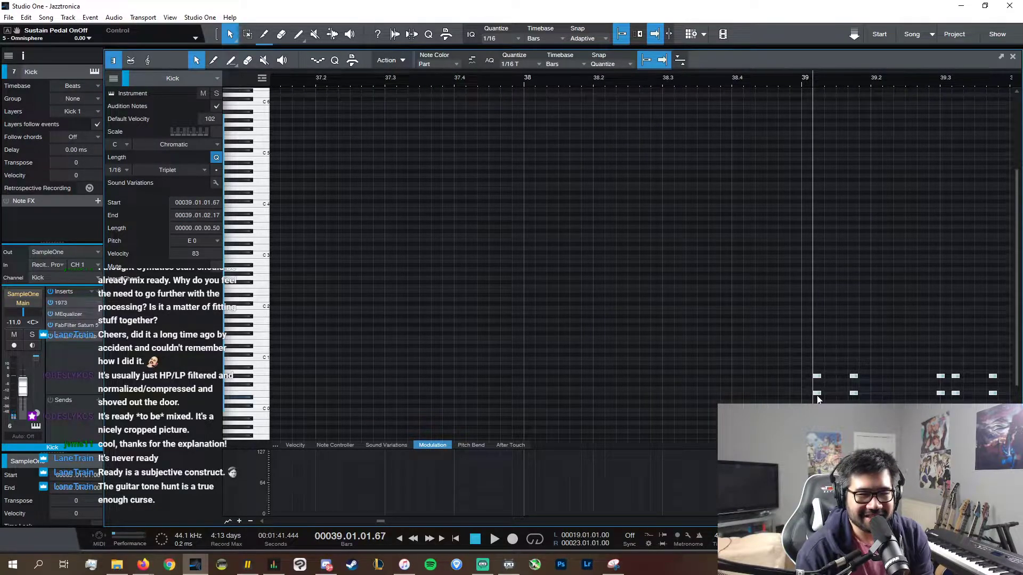
pyautogui.moveTo(817, 396); pyautogui.dragTo(807, 397)
pyautogui.press('space')
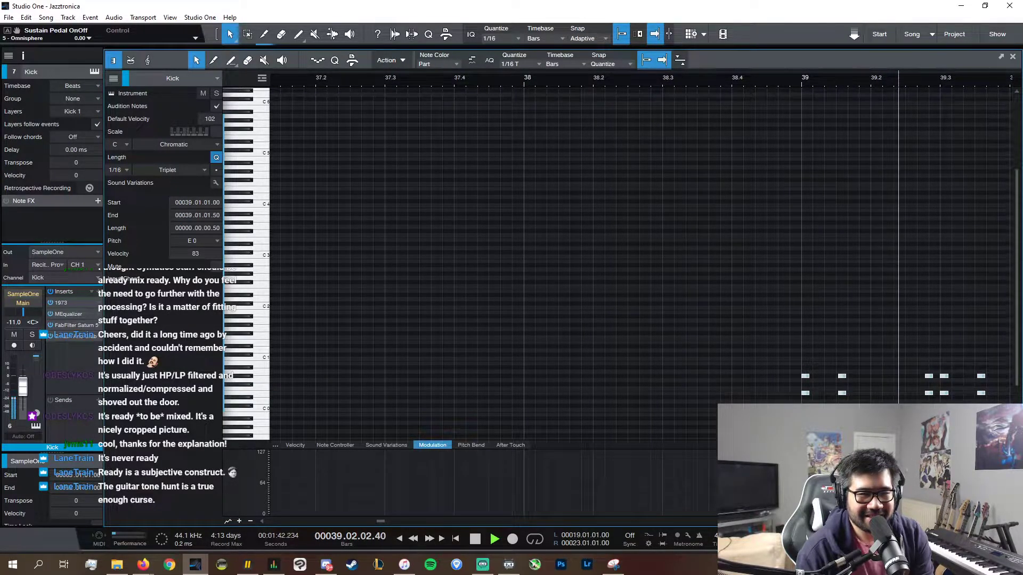
pyautogui.press('w')
pyautogui.press('w')
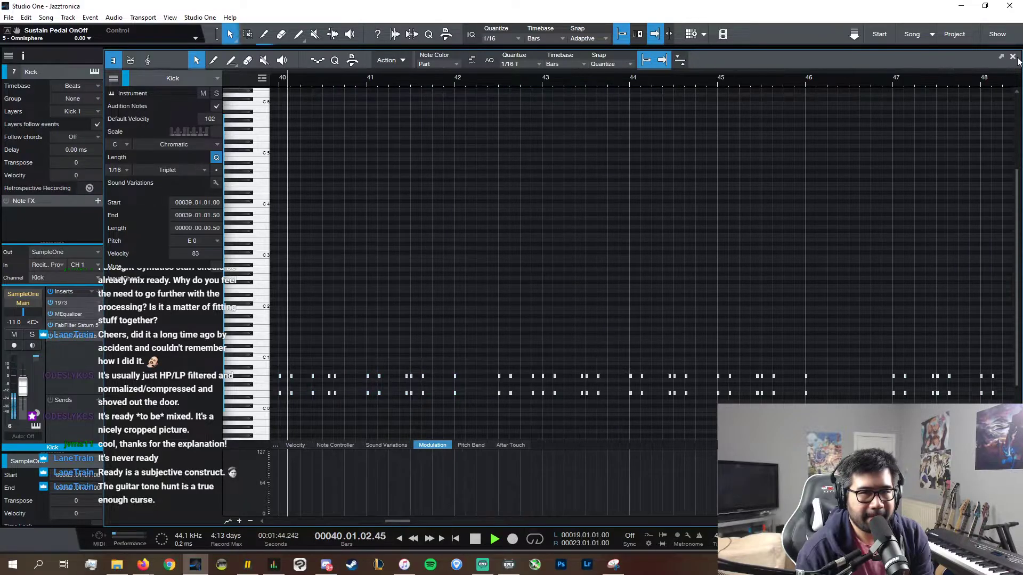
pyautogui.click(1014, 57)
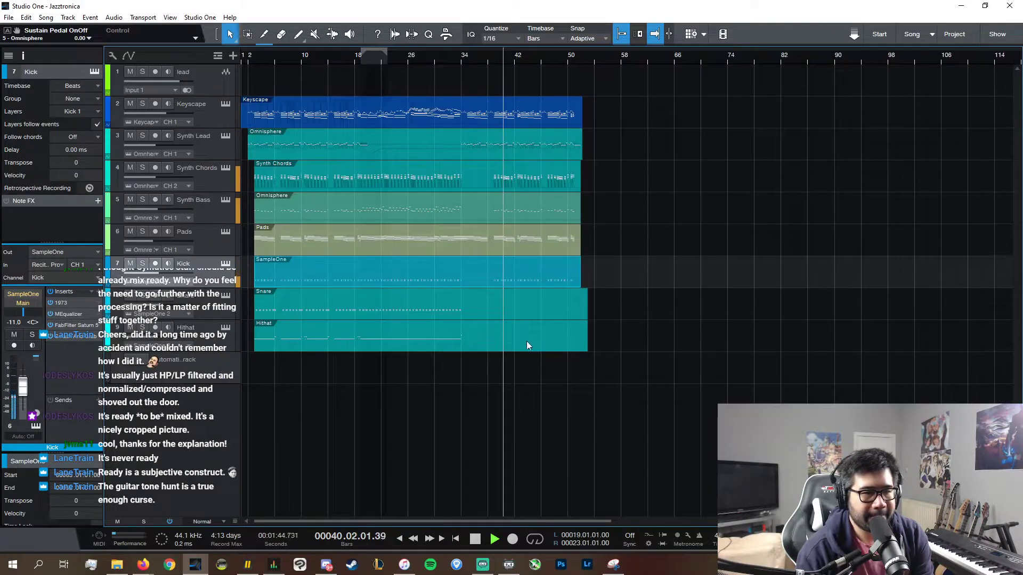
# - Open the Snare part for editing and copy its notes from bar 7 up to bar 19
pyautogui.click(269, 59)
pyautogui.doubleClick(369, 308)
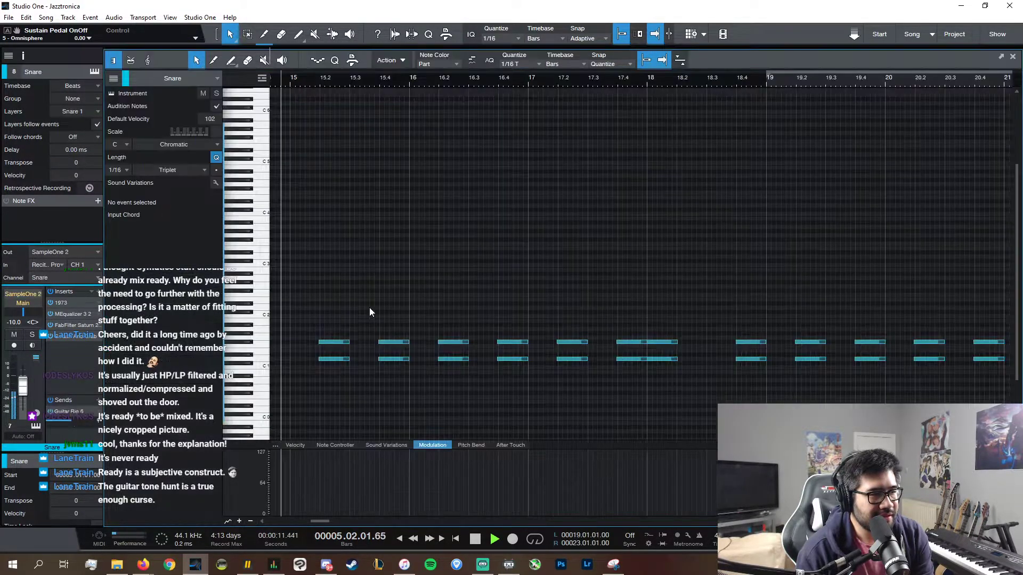
pyautogui.press('w')
pyautogui.press('w')
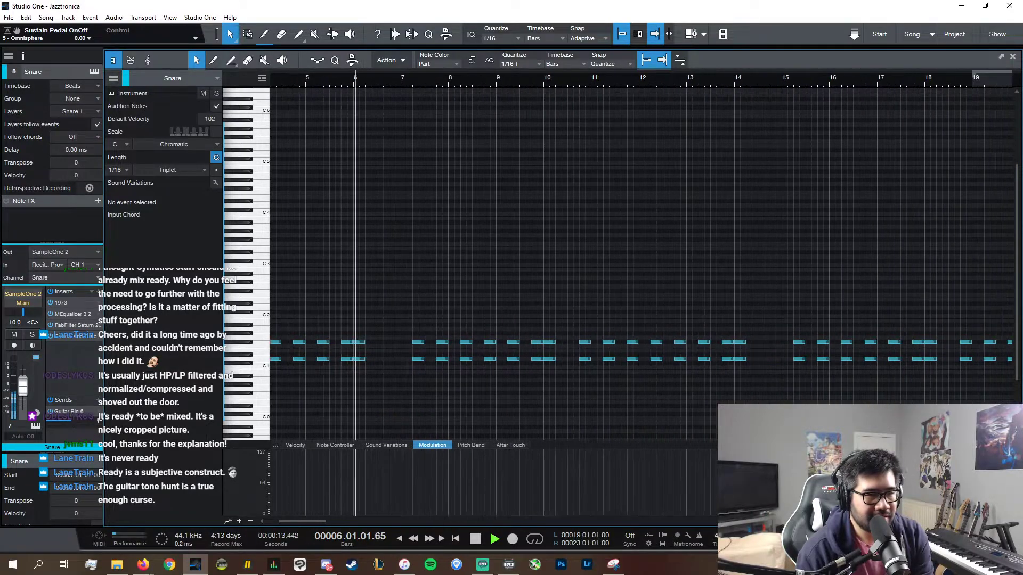
pyautogui.press('w')
pyautogui.press('w')
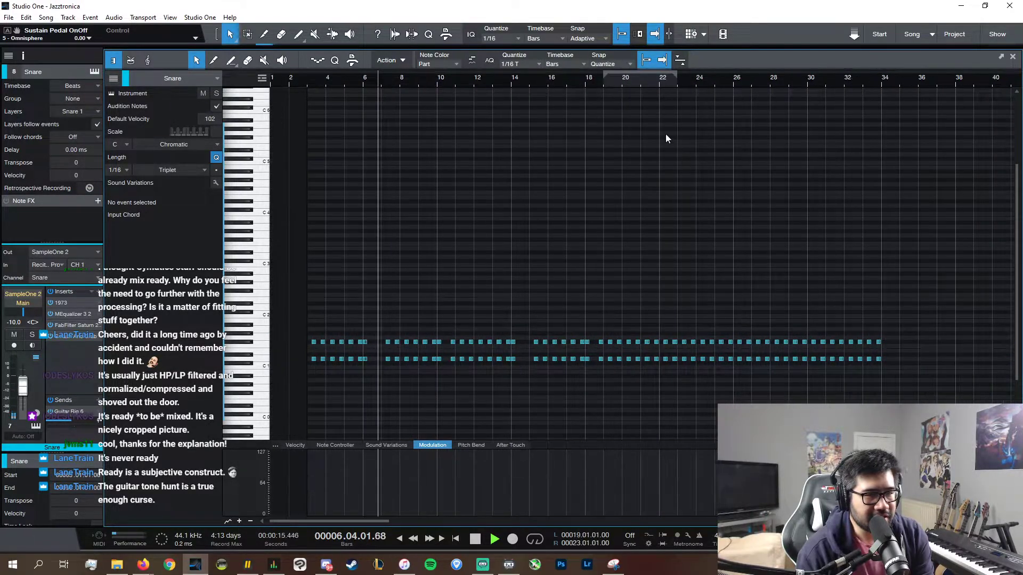
pyautogui.click(595, 81)
pyautogui.moveTo(603, 367); pyautogui.dragTo(382, 312)
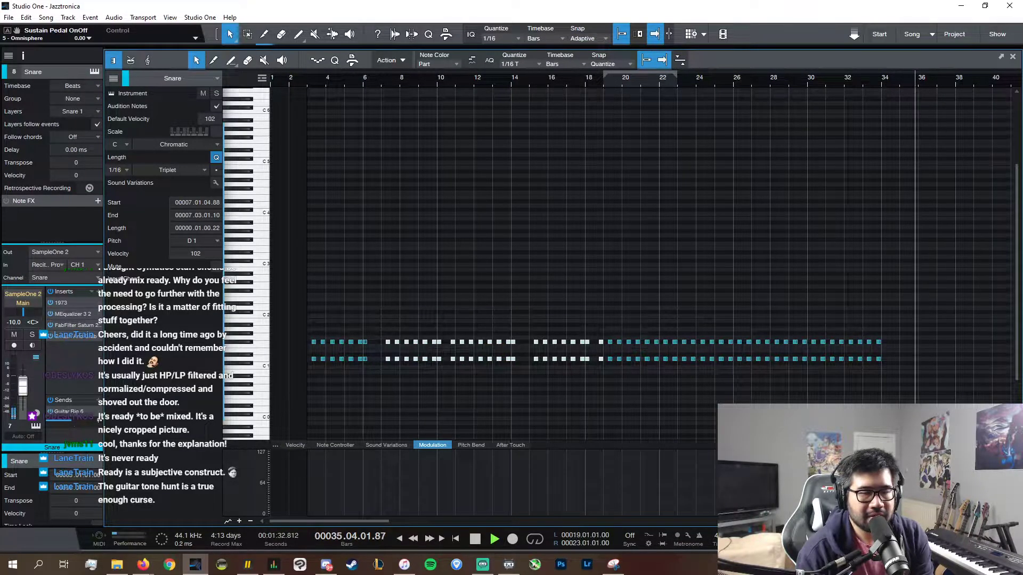
# - Paste the copied snare notes at 39.02.01.00
pyautogui.moveTo(914, 82); pyautogui.dragTo(812, 82)
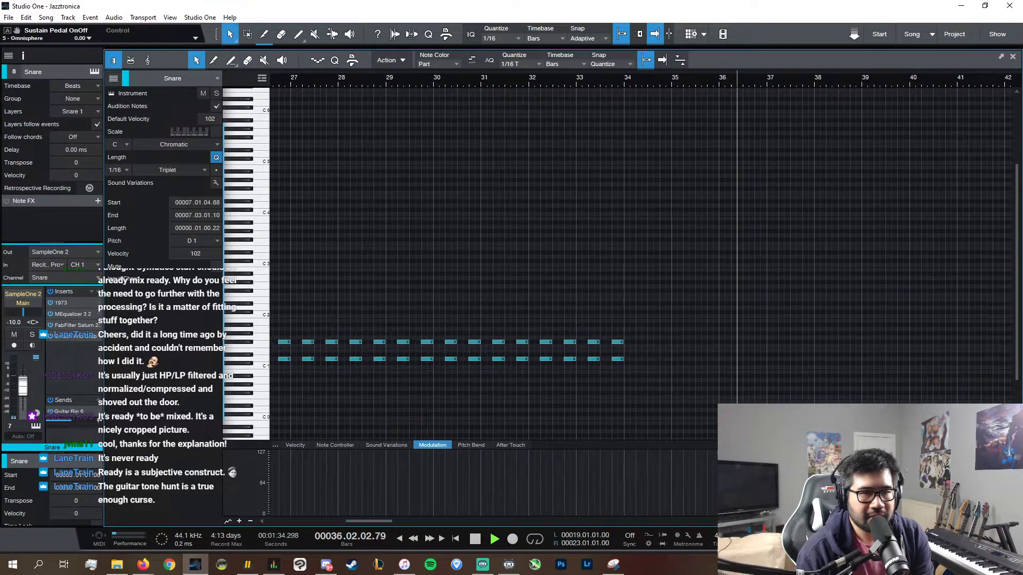
pyautogui.click(813, 83)
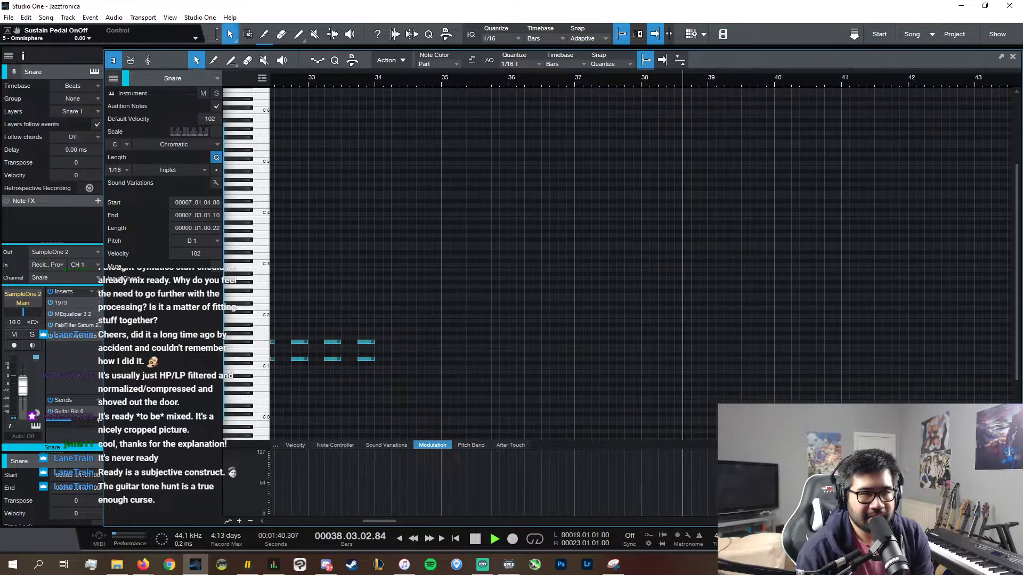
pyautogui.press('e')
pyautogui.press('space')
pyautogui.click(744, 82)
pyautogui.hotkey('ctrl', 'v')
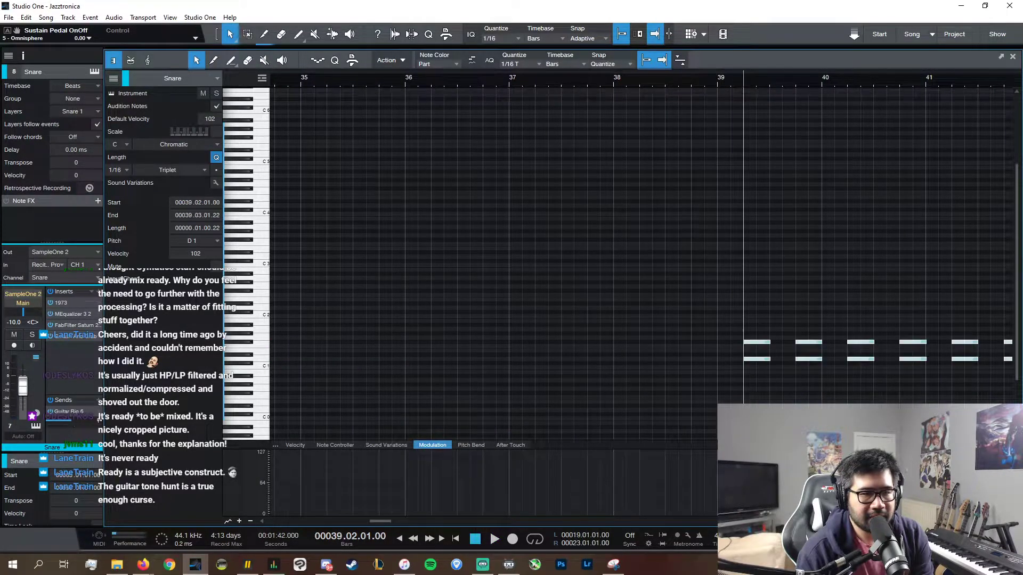
# - Nudge the pasted snare notes slightly earlier without snapping, to 39.01.04.91, re-enable snapping and close the snare editor
pyautogui.press('e')
pyautogui.press('e')
pyautogui.press('e')
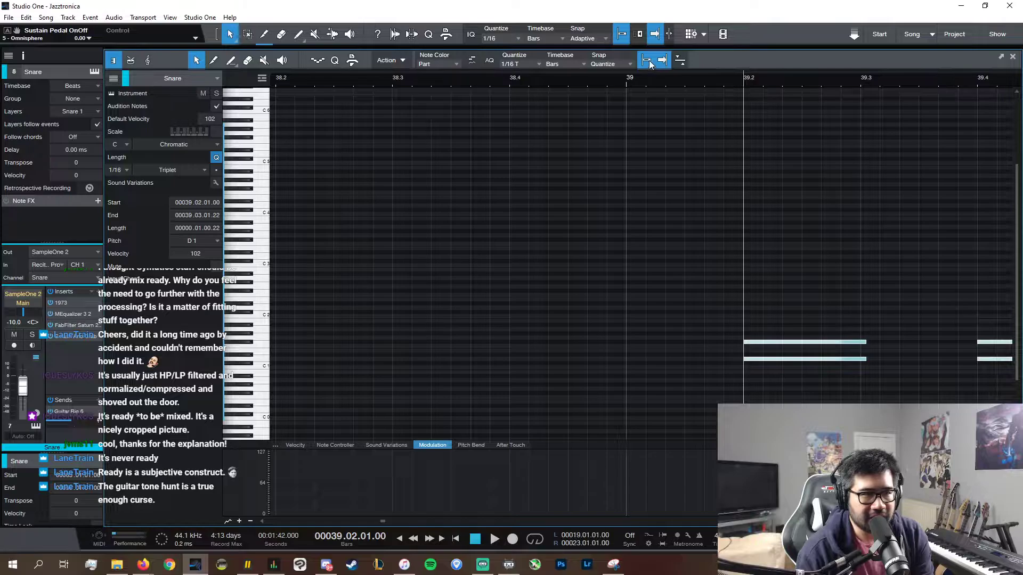
pyautogui.moveTo(769, 345); pyautogui.dragTo(767, 346)
pyautogui.press('space')
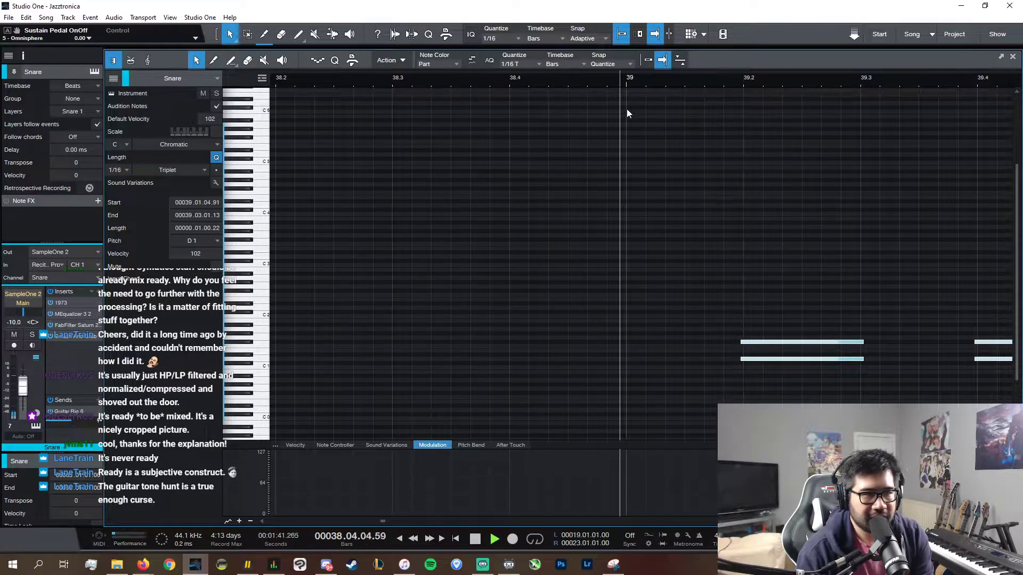
pyautogui.click(645, 63)
pyautogui.scroll(-4, 969, 92)
pyautogui.press('space')
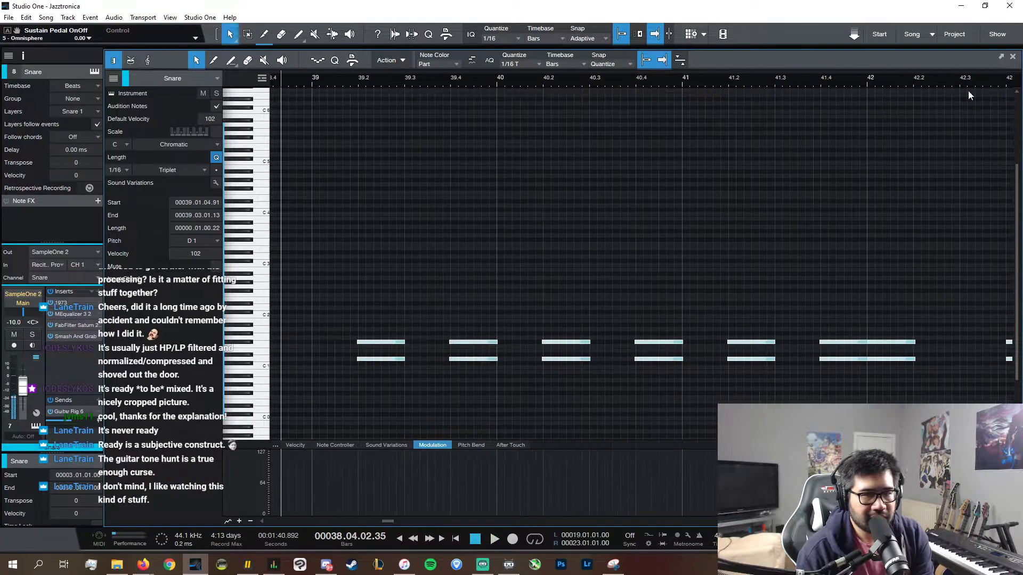
pyautogui.click(1013, 57)
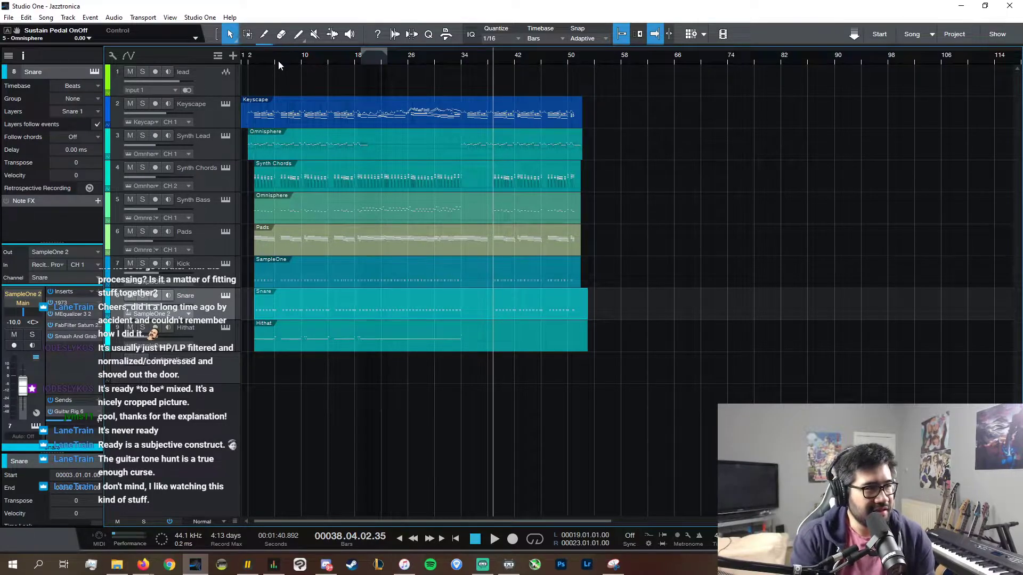
# - Open the Hithat part for editing and copy its notes from bar 7 up to bar 19
pyautogui.doubleClick(345, 336)
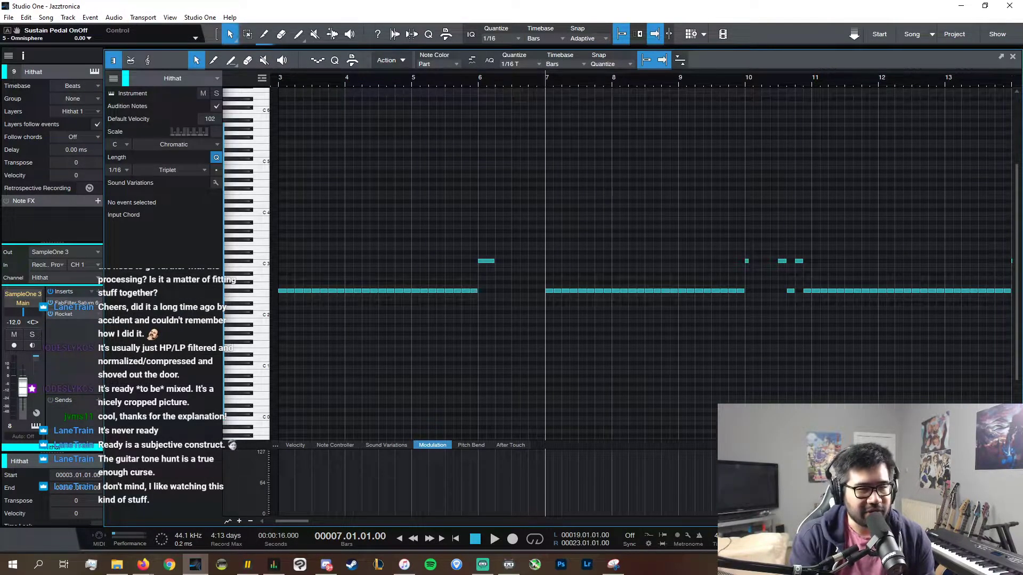
pyautogui.moveTo(984, 521); pyautogui.dragTo(972, 521)
pyautogui.press('space')
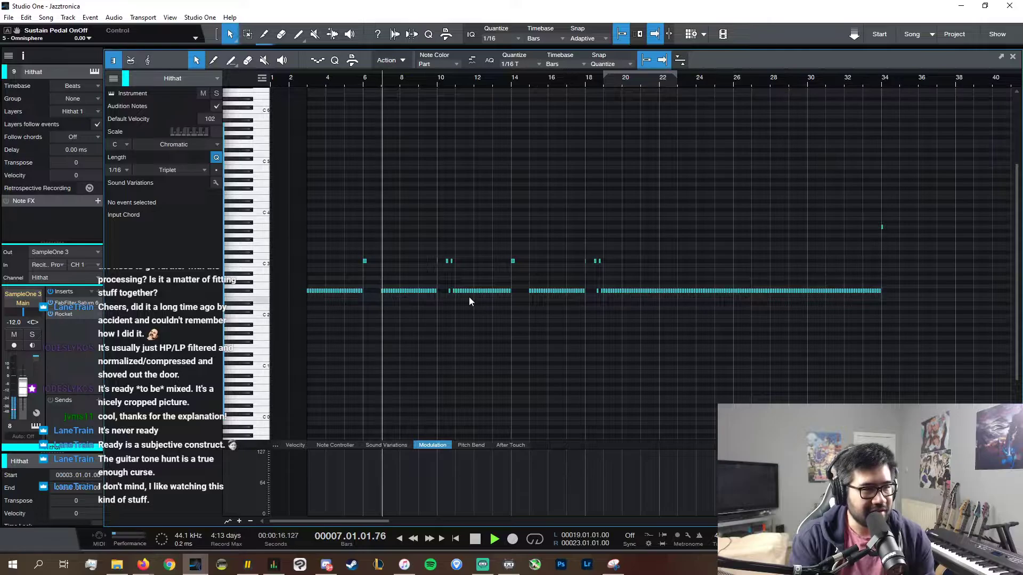
pyautogui.press('space')
pyautogui.moveTo(396, 308); pyautogui.dragTo(603, 219)
pyautogui.press('space')
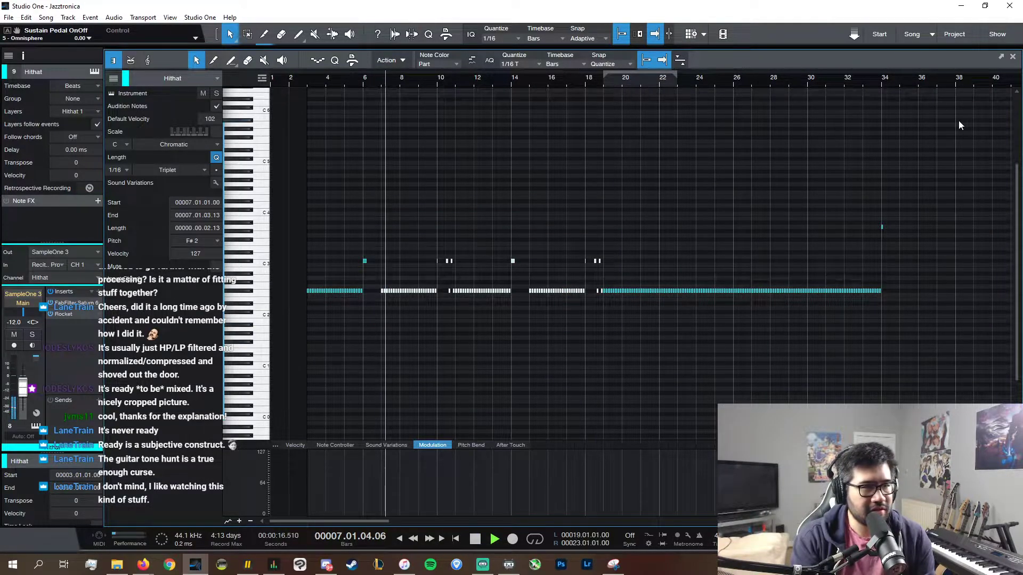
# - Paste the copied hi-hat notes at the start of bar 39
pyautogui.click(948, 82)
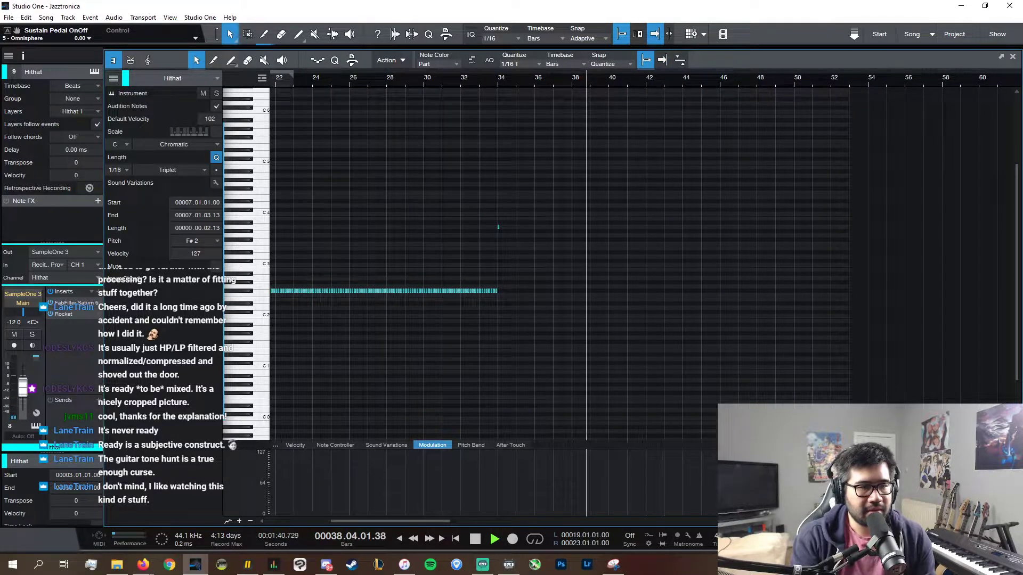
pyautogui.press('e')
pyautogui.press('e')
pyautogui.press('e')
pyautogui.press('e')
pyautogui.press('e')
pyautogui.press('space')
pyautogui.click(592, 82)
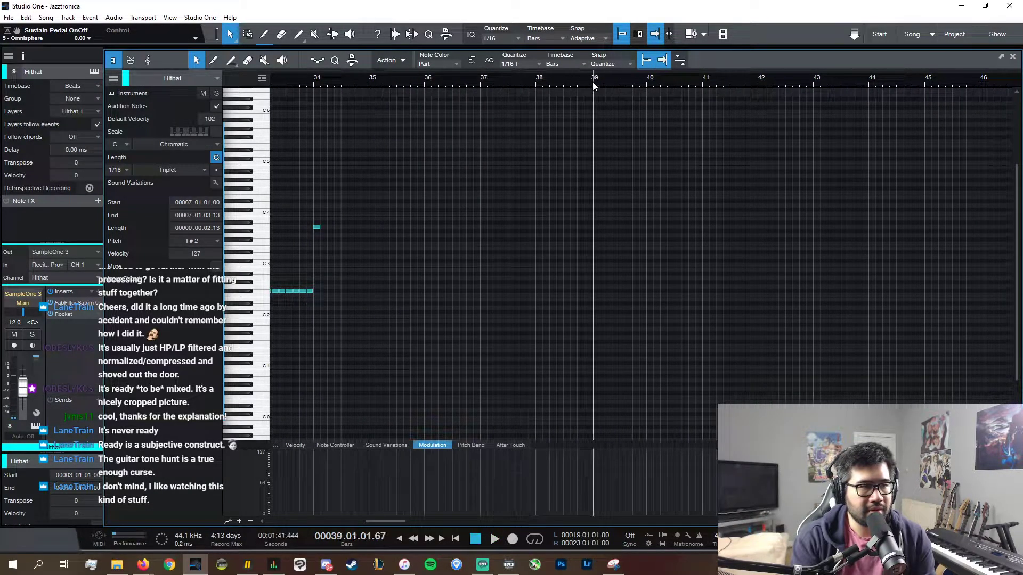
pyautogui.click(590, 82)
pyautogui.hotkey('ctrl', 'v')
# - Copy the A 3 hi-hat note from bar 34 to the start of bar 38 and close the editor
pyautogui.moveTo(398, 228); pyautogui.dragTo(299, 198)
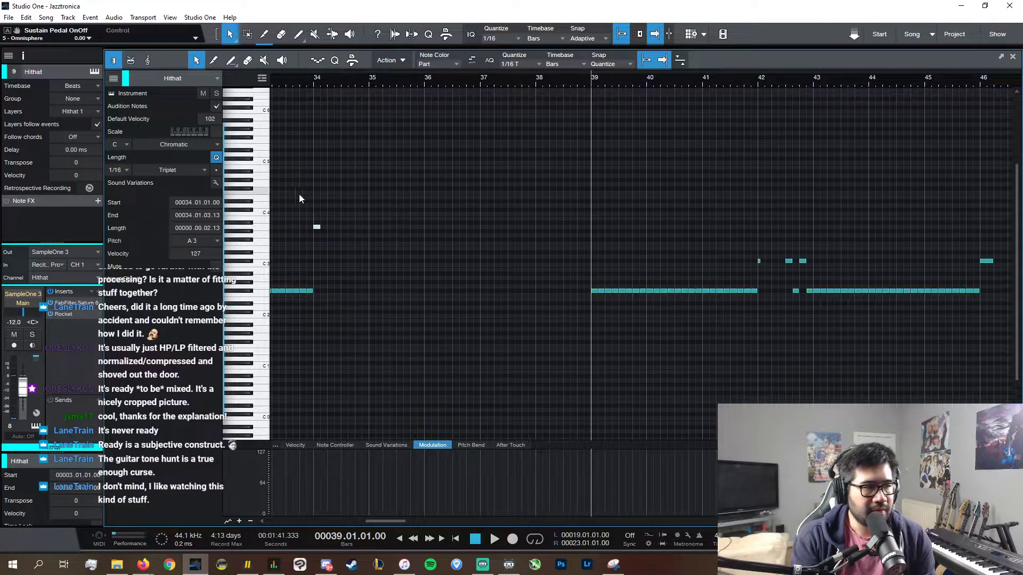
pyautogui.click(536, 85)
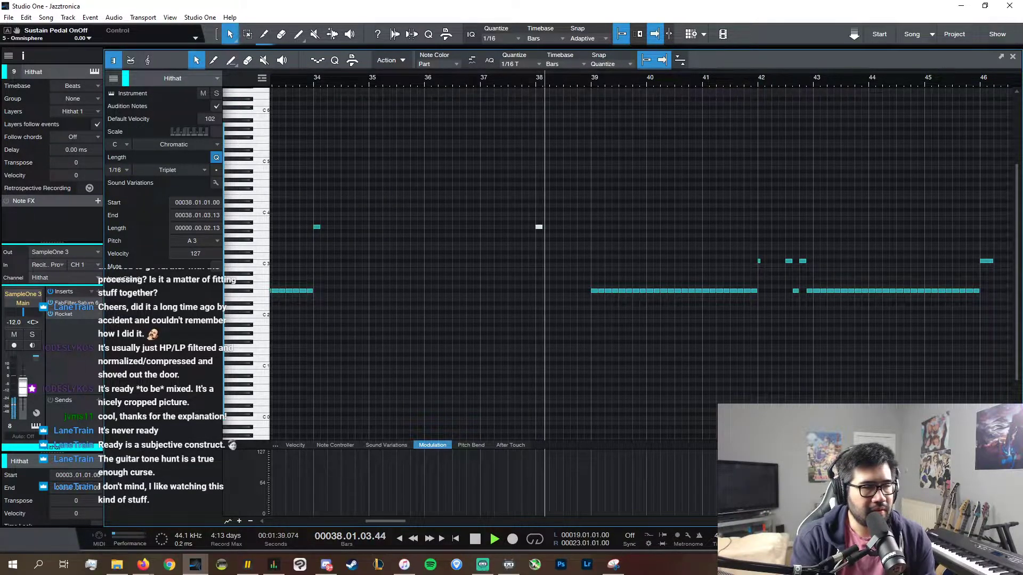
pyautogui.click(1012, 56)
# - In the Snare part, copy the first snare hit of bar 39 to the start of bar 38 and close the editor
pyautogui.doubleClick(505, 308)
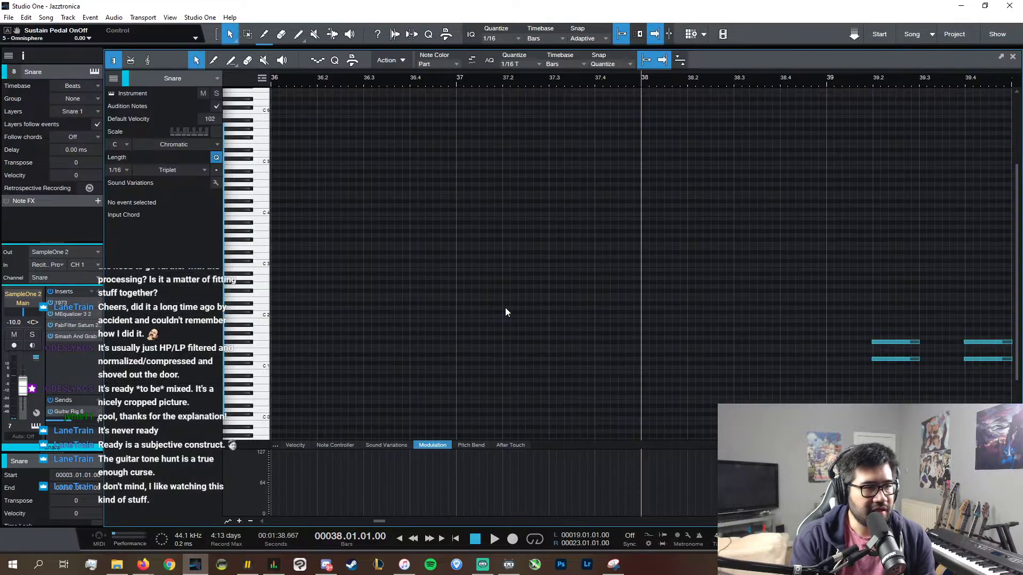
pyautogui.moveTo(901, 383); pyautogui.dragTo(826, 295)
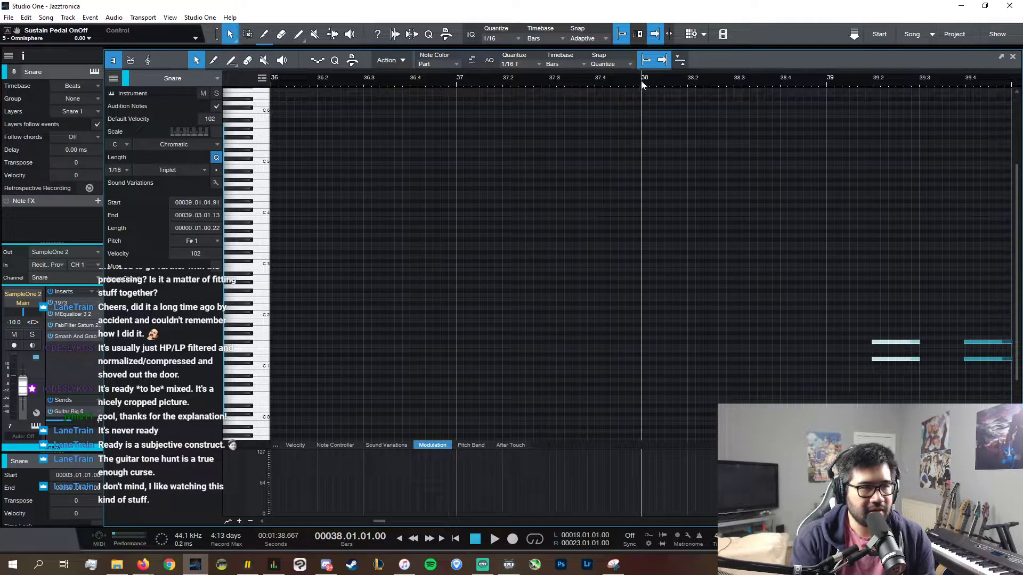
pyautogui.hotkey('ctrl', 'v')
pyautogui.press('space')
pyautogui.click(1013, 56)
pyautogui.press('space')
# - Open the Kick part, add a kick hit at 38.01.01.00 and close the editor
pyautogui.click(495, 279)
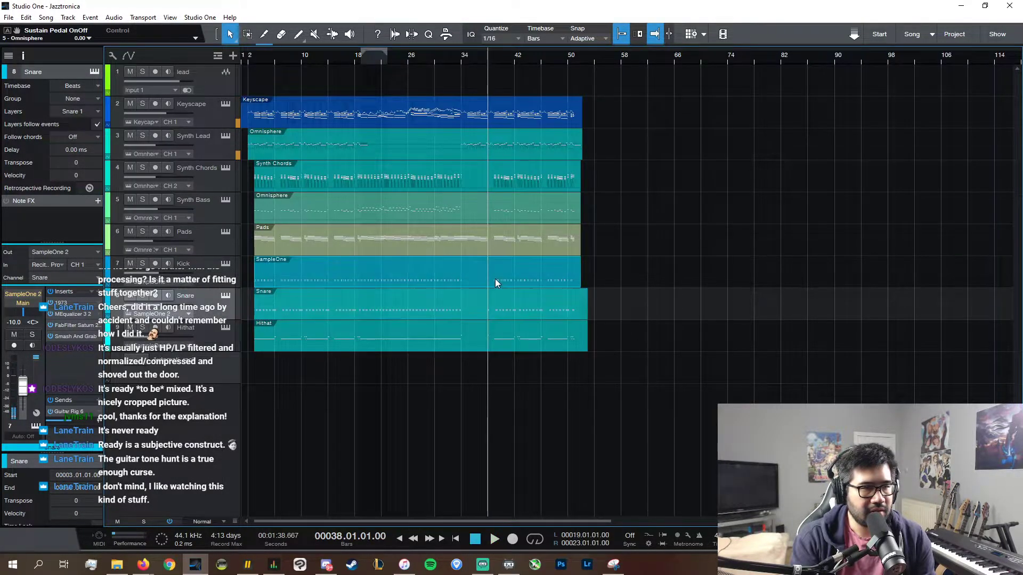
pyautogui.doubleClick(495, 282)
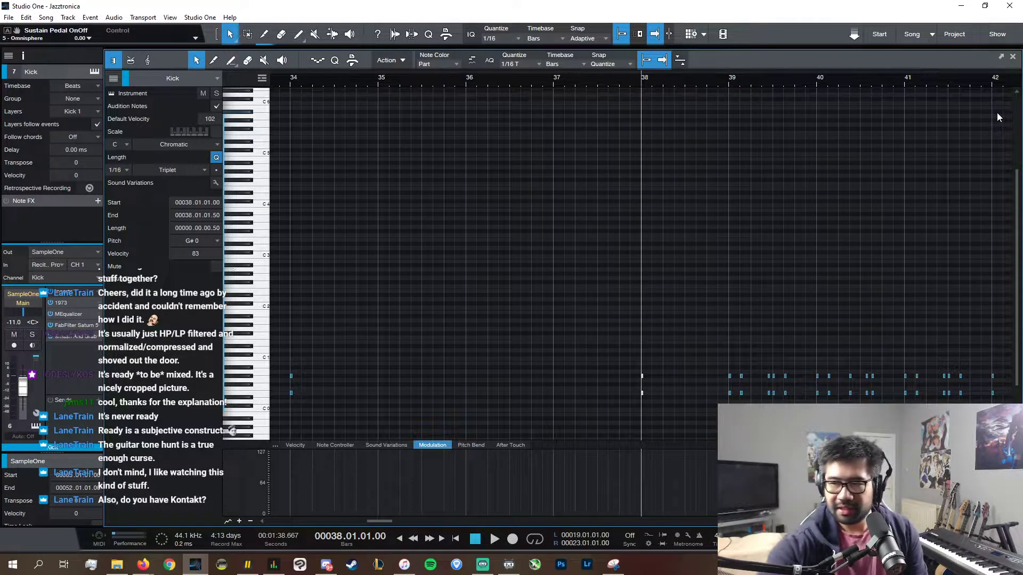
pyautogui.click(1014, 58)
# - Show the instruments browser and play the arrangement from about bar 32, examining the parts closely around bars 33 to 41
pyautogui.press('F5')
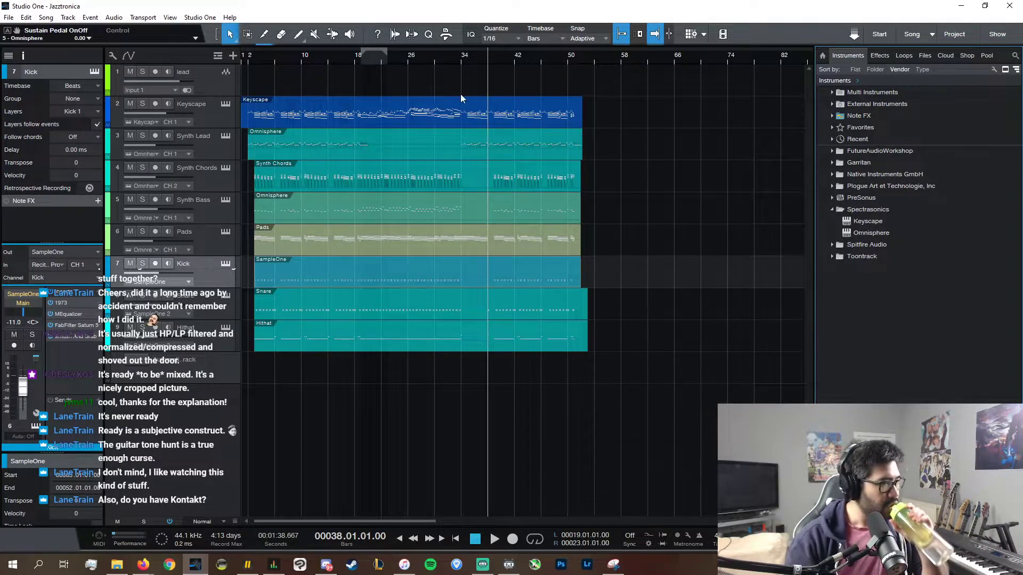
pyautogui.click(454, 55)
pyautogui.press('space')
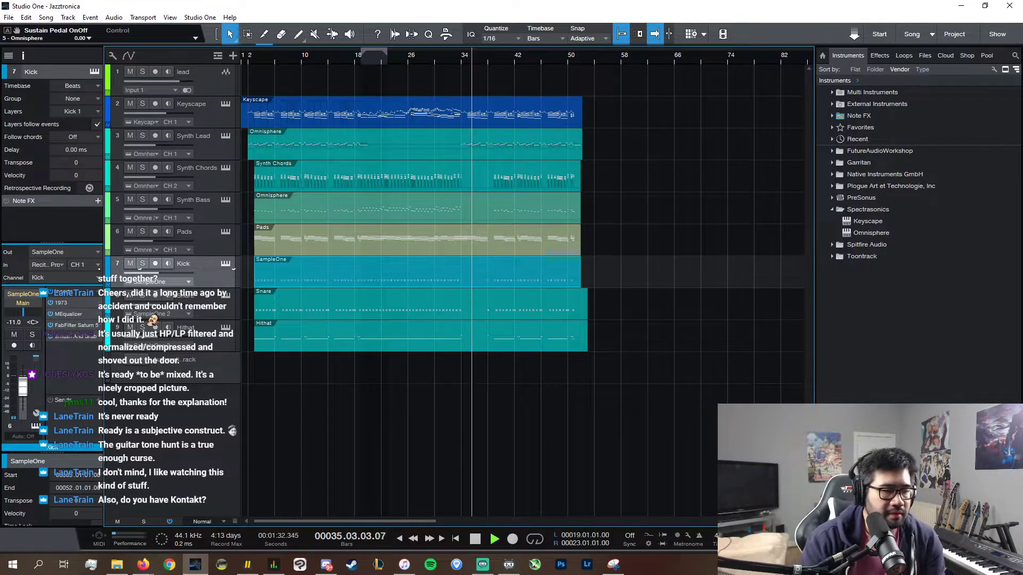
pyautogui.press('e')
pyautogui.press('e')
pyautogui.press('e')
pyautogui.press('e')
pyautogui.press('e')
pyautogui.press('e')
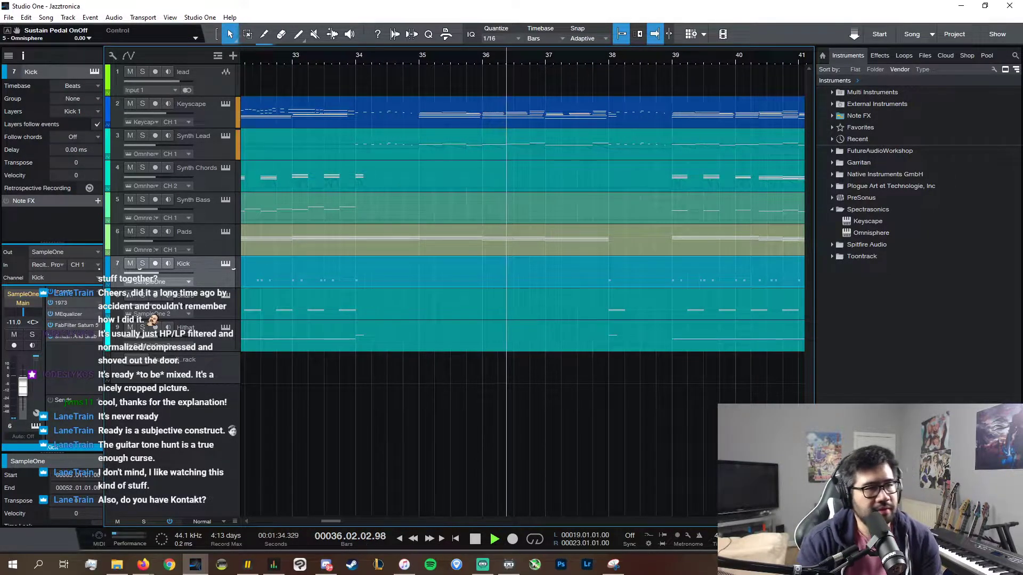
pyautogui.hscroll(1, 554, 519)
pyautogui.press('e')
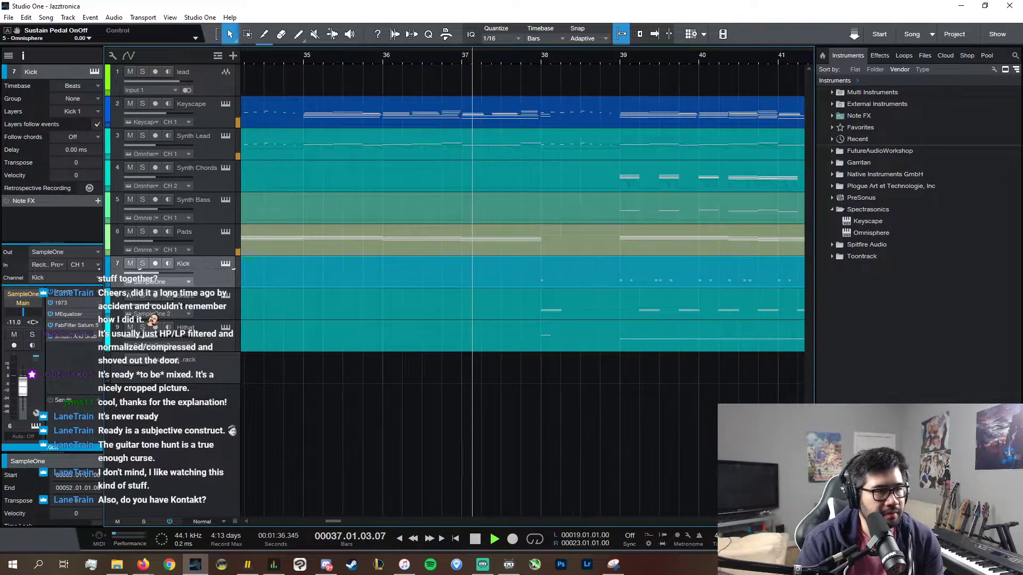
# - Play the song from bar 38 with the Synth Chords part open, examining the gap before bar 39, and close the editor
pyautogui.press('e')
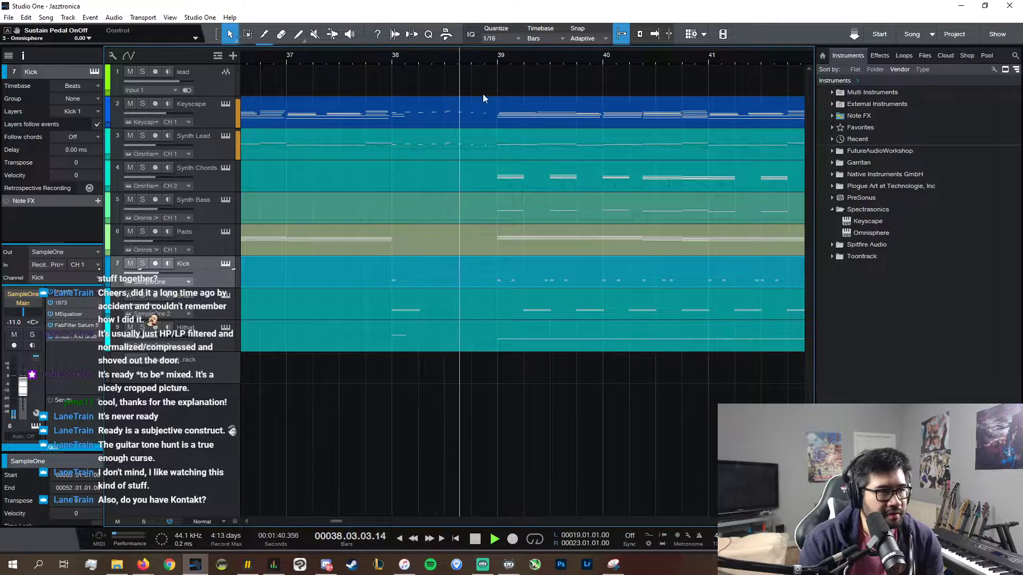
pyautogui.press('space')
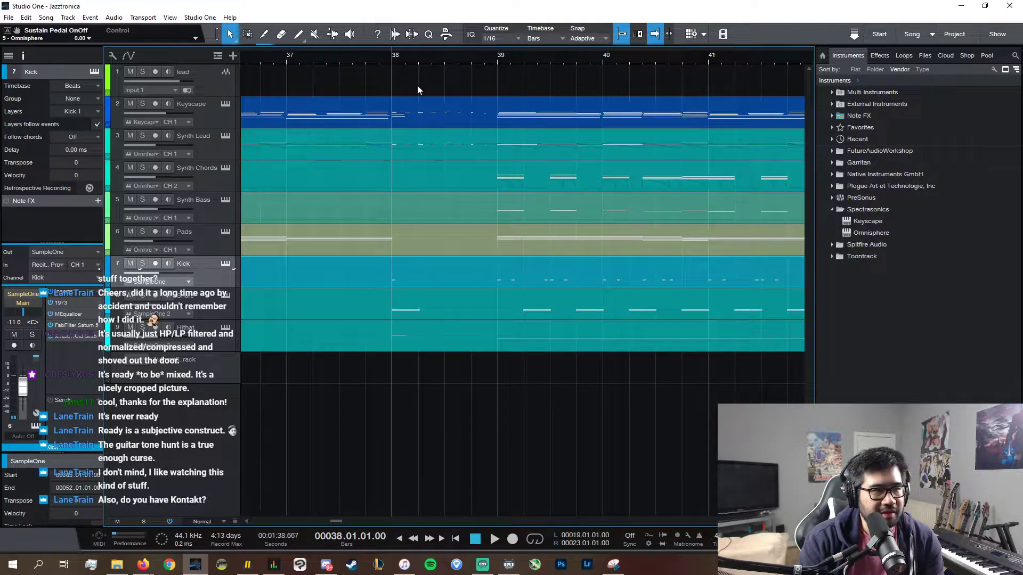
pyautogui.doubleClick(476, 184)
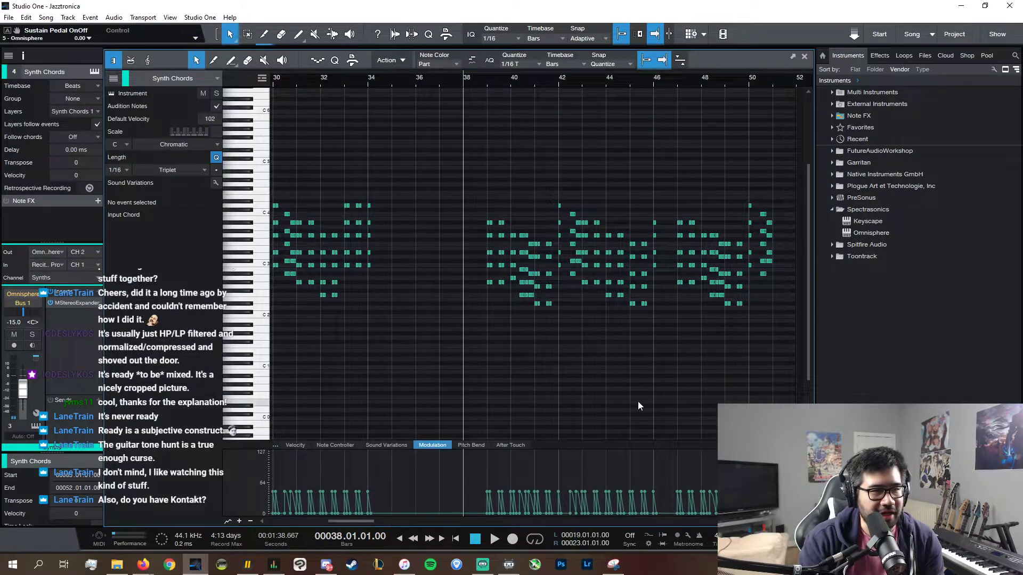
pyautogui.press('e')
pyautogui.press('e')
pyautogui.press('e')
pyautogui.press('e')
pyautogui.press('e')
pyautogui.press('e')
pyautogui.press('e')
pyautogui.press('e')
pyautogui.press('e')
pyautogui.press('e')
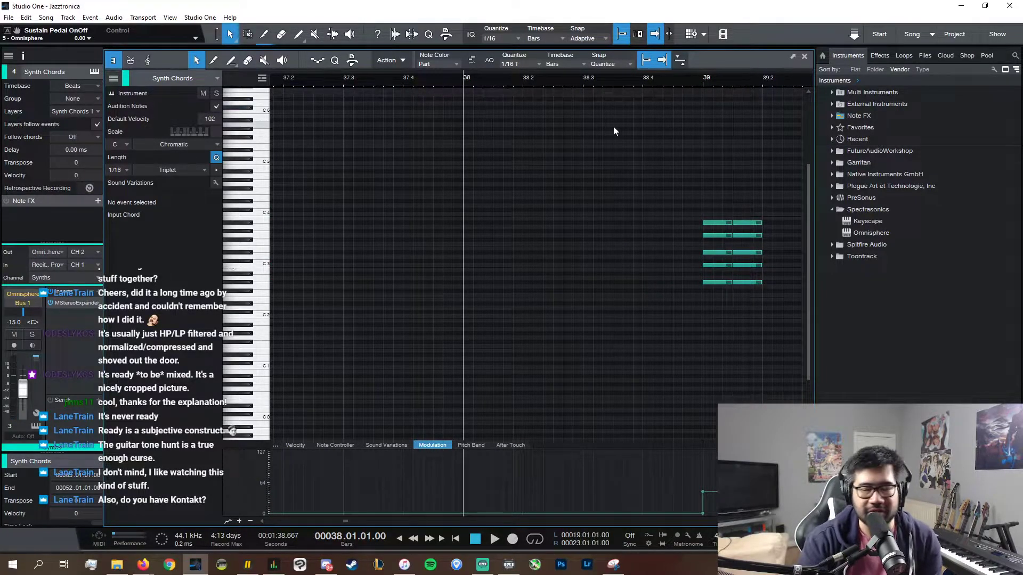
pyautogui.press('space')
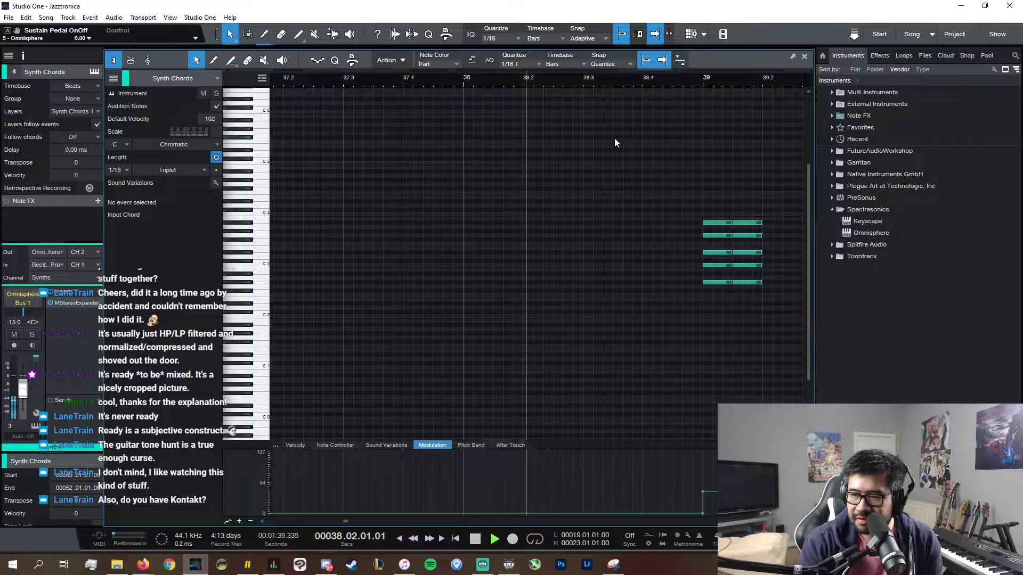
pyautogui.press('space')
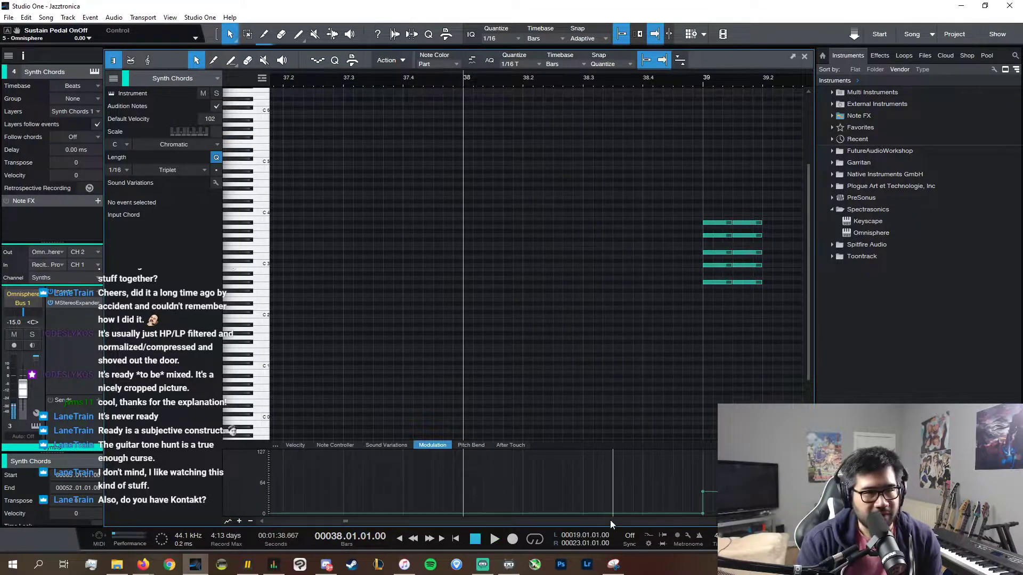
pyautogui.click(805, 58)
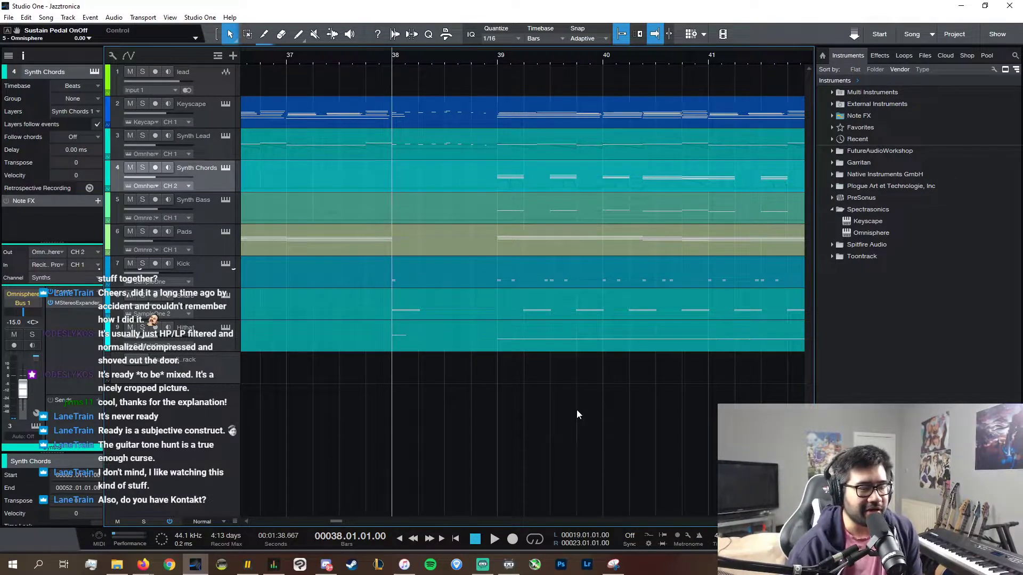
# - Open the Synth Bass part and copy the first G# 2 note of bar 39 to 38.04.01.00 at D 3
pyautogui.doubleClick(510, 214)
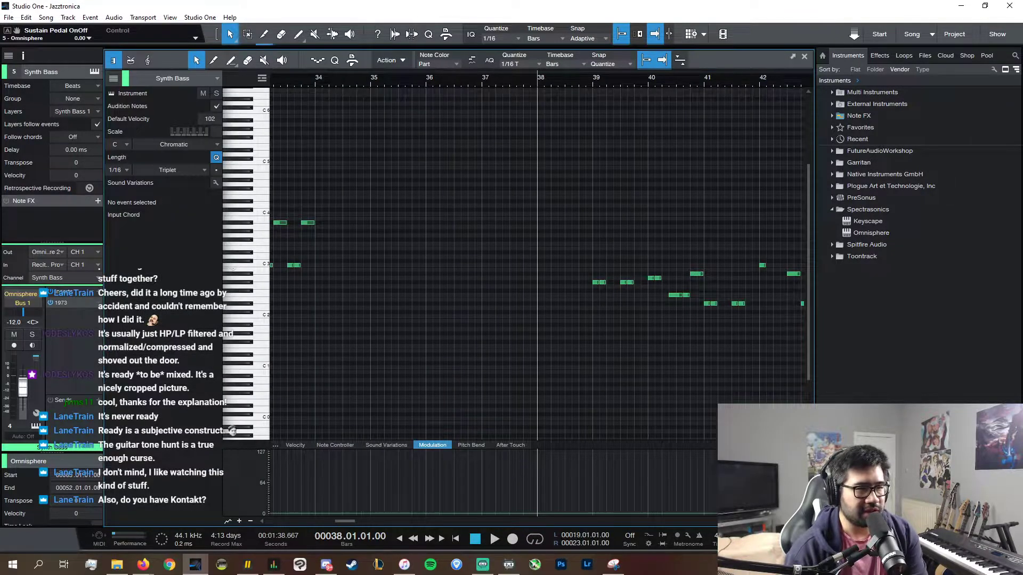
pyautogui.press('e')
pyautogui.press('e')
pyautogui.press('e')
pyautogui.click(642, 283)
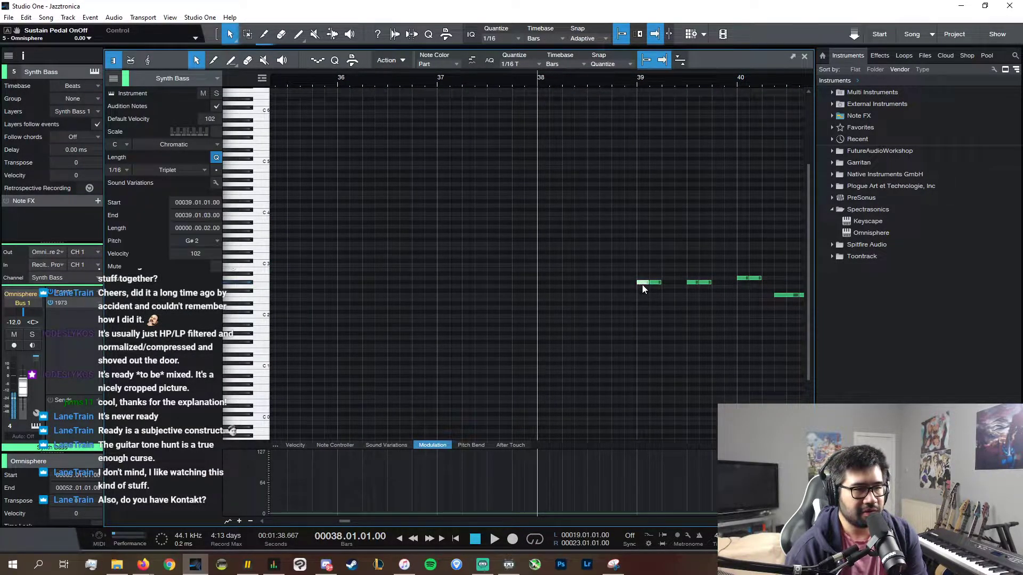
pyautogui.moveTo(660, 283); pyautogui.dragTo(619, 258)
# - On a straight 1/8 quantize grid, lower the copied bass note to A# 2 and add a D# 3 note at 38.04.03.00
pyautogui.click(525, 66)
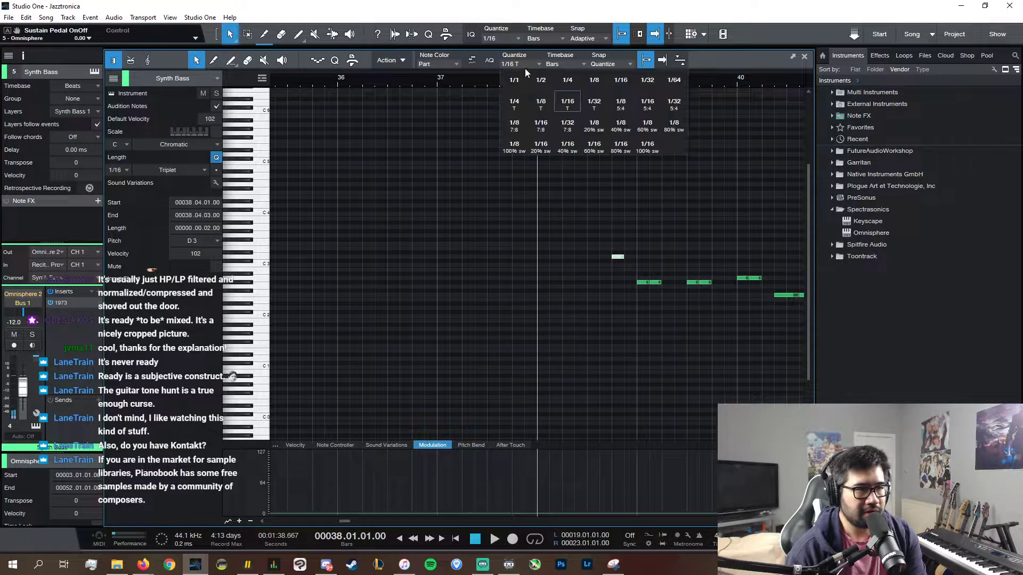
pyautogui.click(603, 83)
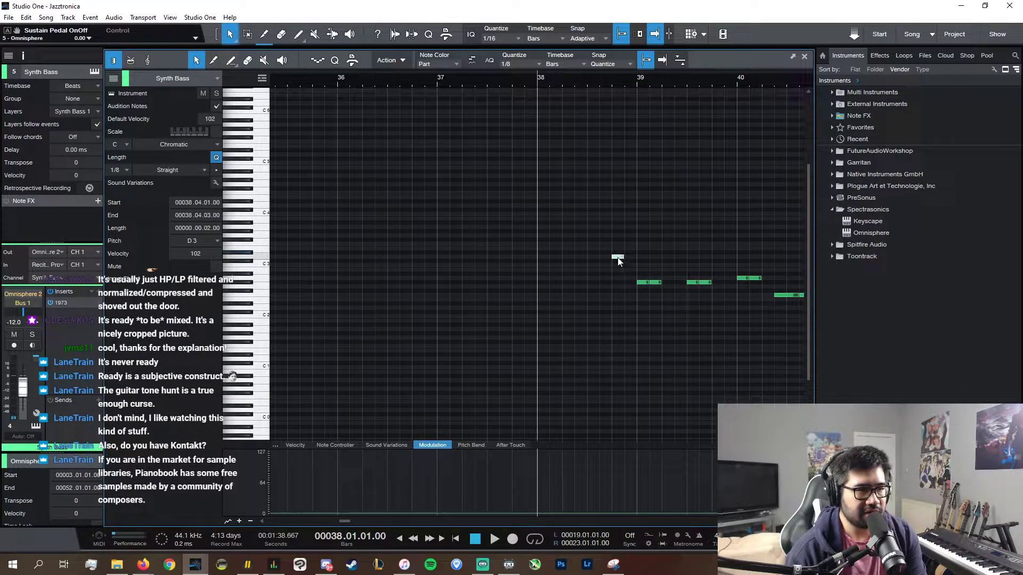
pyautogui.moveTo(618, 260)
pyautogui.mouseDown()
pyautogui.moveTo(627, 253)
pyautogui.moveTo(618, 272)
pyautogui.mouseUp()
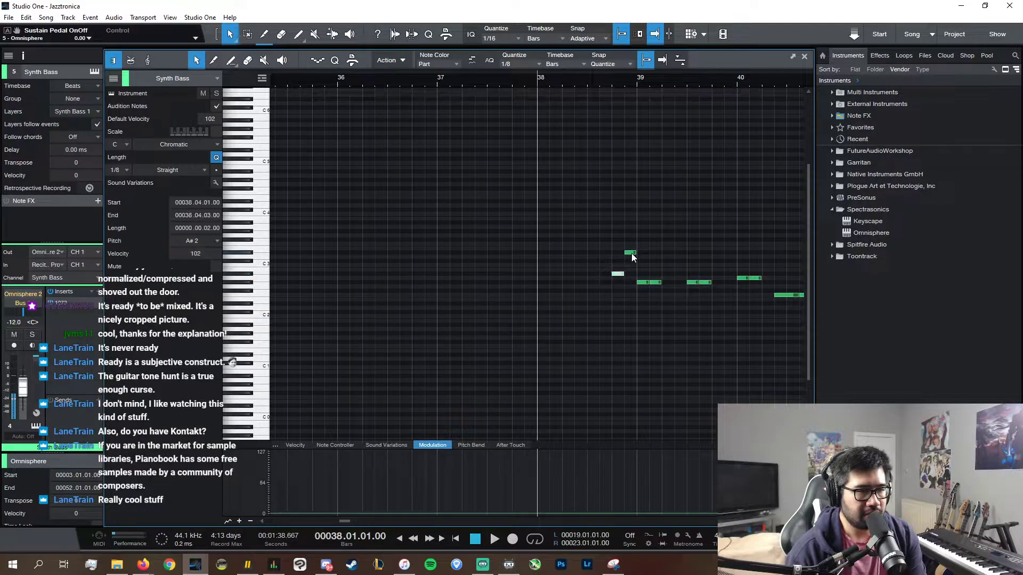
pyautogui.click(644, 282)
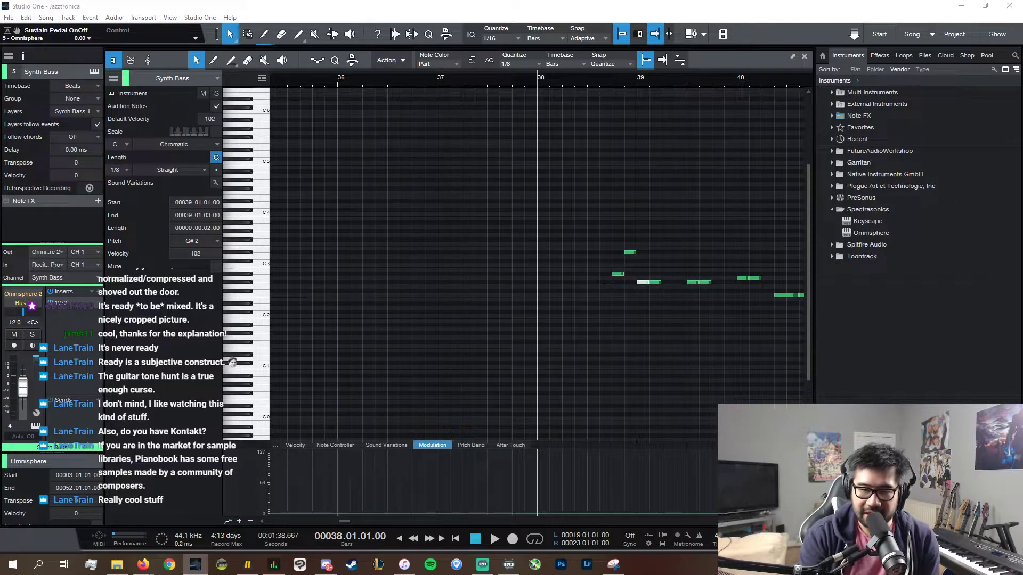
# - Show the velocity values beneath the Synth Bass notes around bars 38 and 39
pyautogui.hotkey('alt', 'Tab')
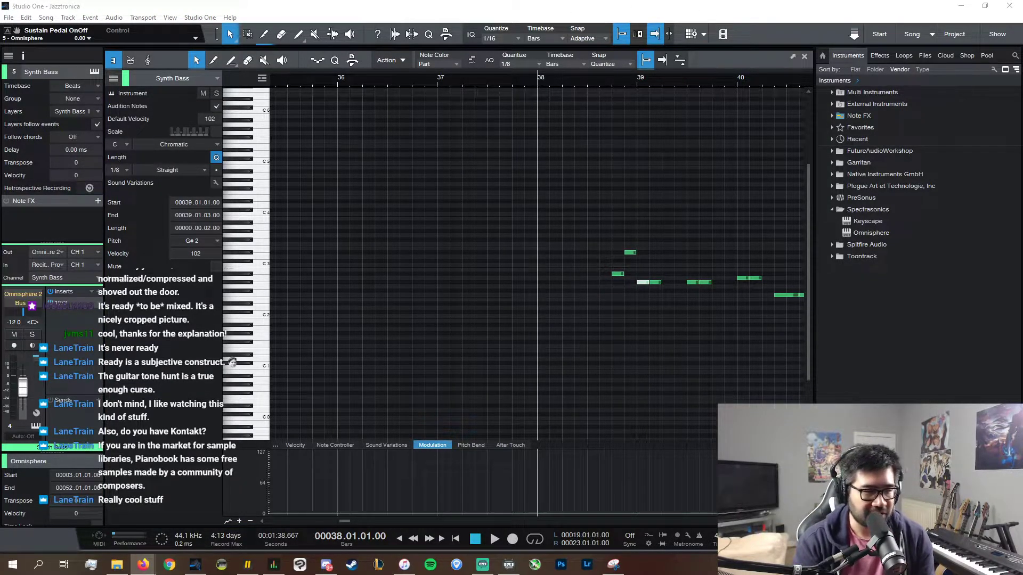
pyautogui.press('e')
pyautogui.click(298, 444)
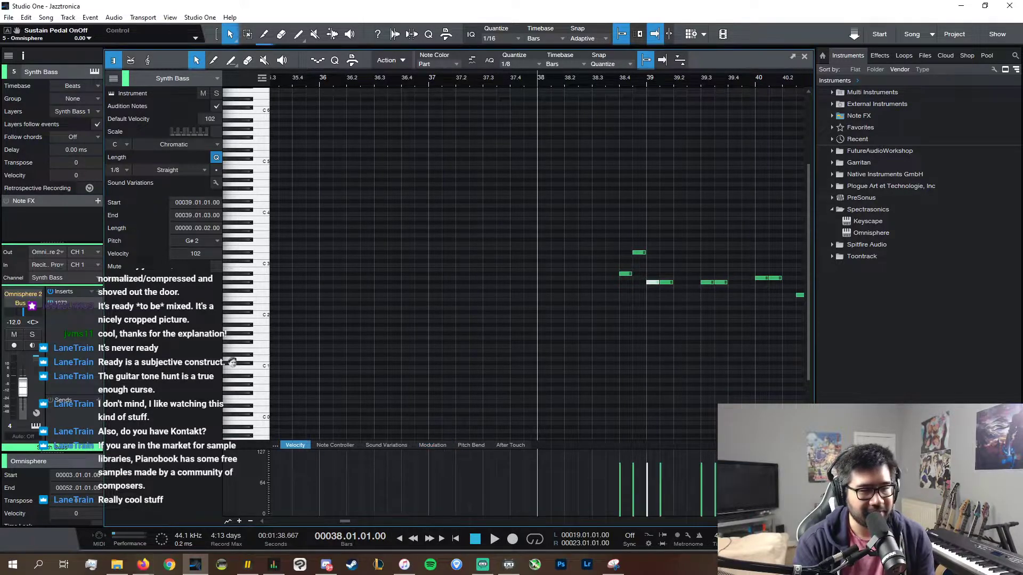
pyautogui.press('e')
pyautogui.press('e')
pyautogui.scroll(-2, 647, 520)
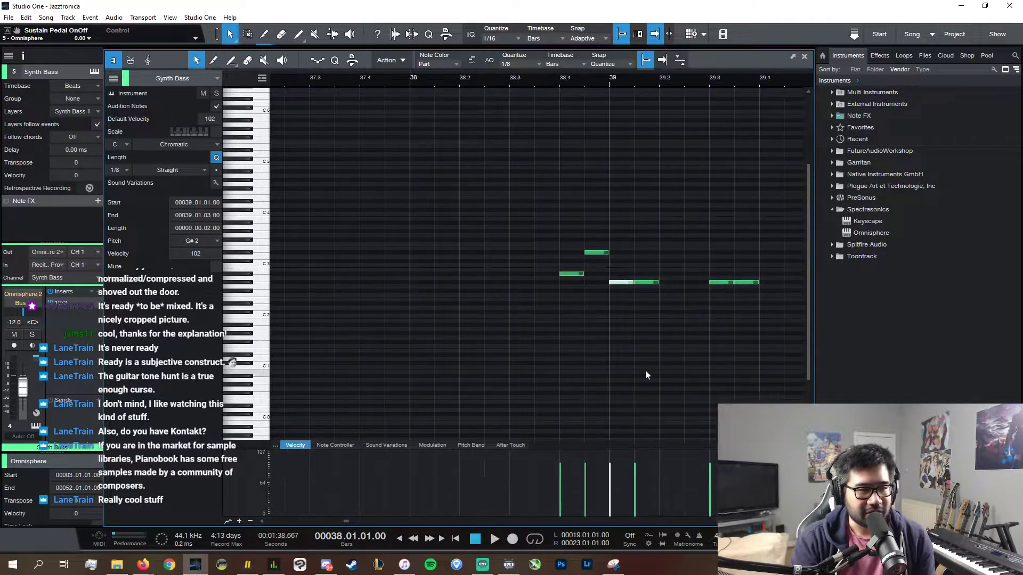
# - Audition the A# 2, D# 3 and G# 2 bass notes leading from the last beat of bar 38 into bar 39
pyautogui.click(575, 280)
pyautogui.click(576, 275)
pyautogui.click(604, 255)
pyautogui.click(562, 274)
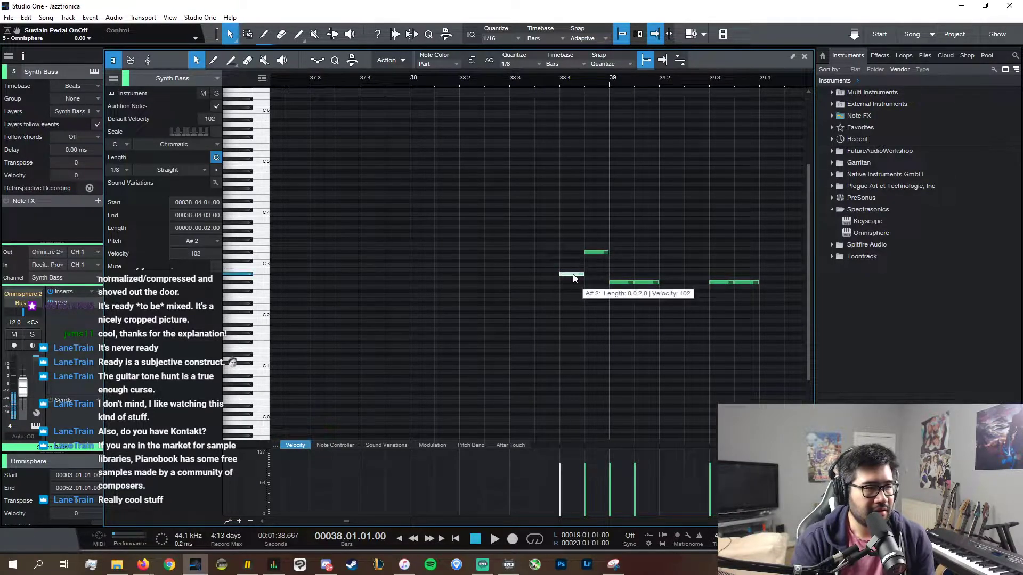
pyautogui.click(594, 253)
pyautogui.click(618, 281)
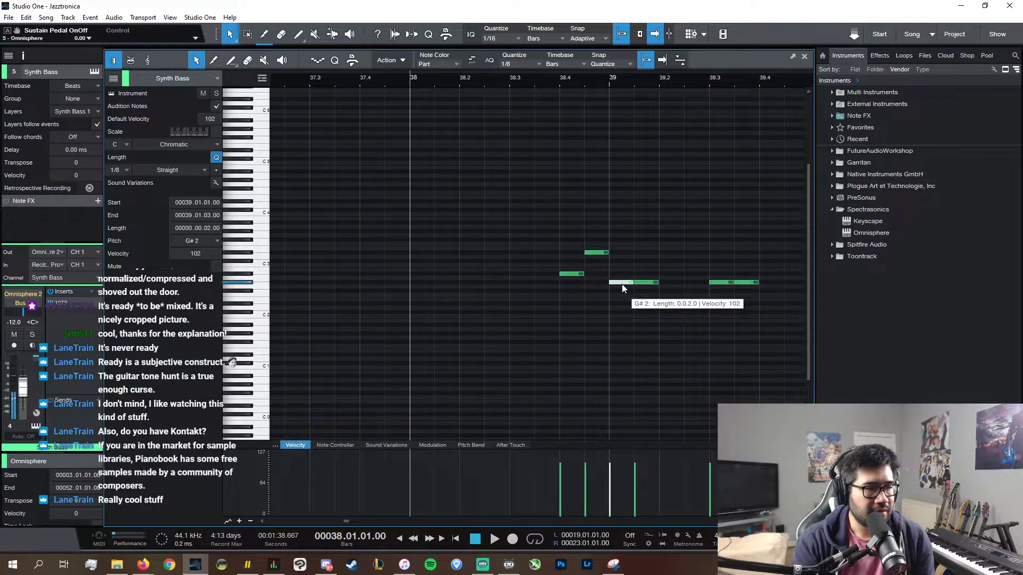
pyautogui.moveTo(566, 280); pyautogui.dragTo(596, 214)
pyautogui.click(558, 297)
# - Add C 3 and B 2 eighth notes on beat 3 of bar 38, descending into the A# 2 bass note
pyautogui.click(564, 275)
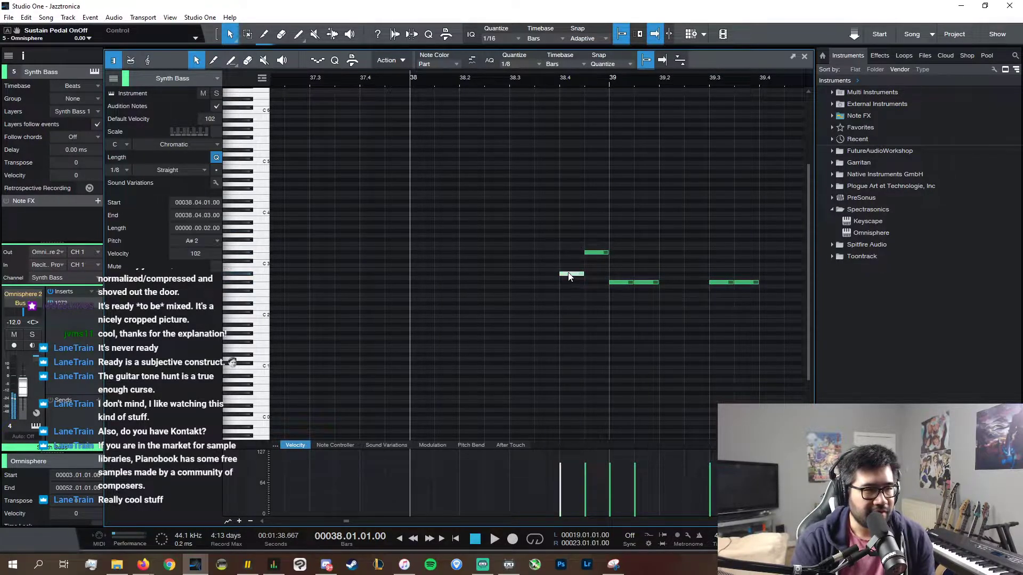
pyautogui.click(547, 289)
pyautogui.moveTo(574, 274); pyautogui.dragTo(546, 272)
pyautogui.press('d')
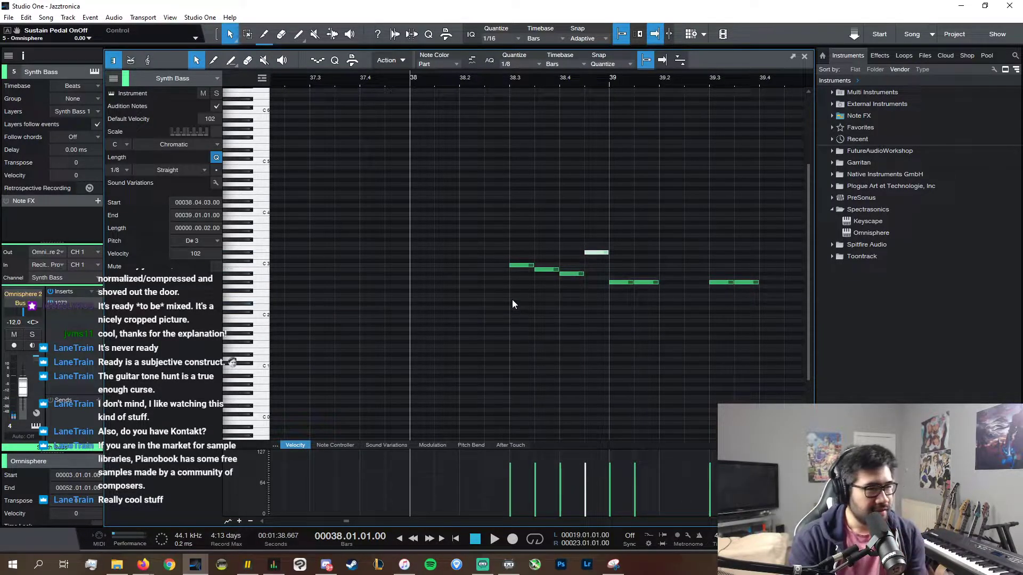
# - Copy the four-note bass figure to the start of bar 38 beginning on D# 3, and lower the copy's third note to C 3
pyautogui.moveTo(508, 236); pyautogui.dragTo(427, 256)
pyautogui.press('d')
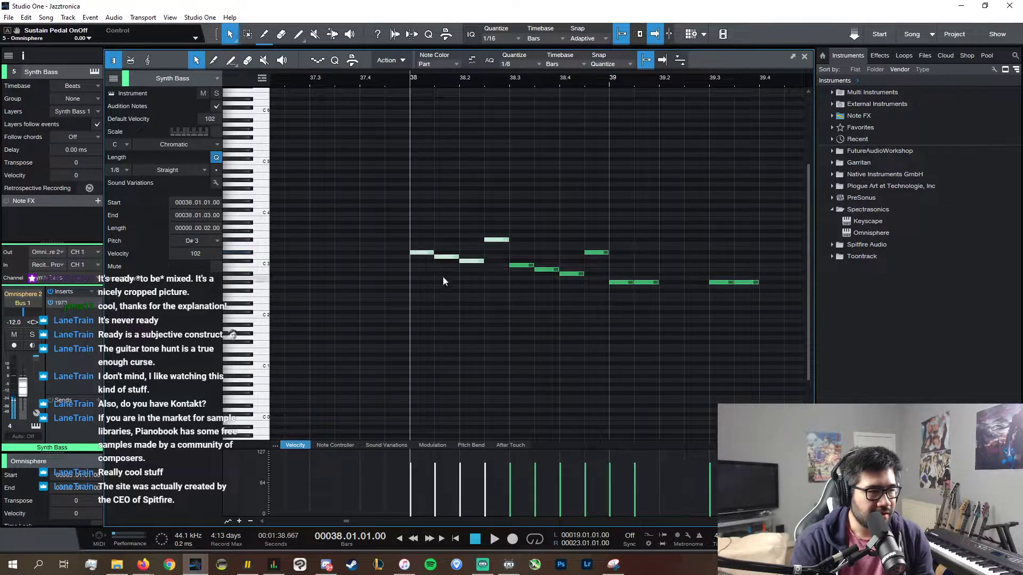
pyautogui.click(452, 257)
pyautogui.moveTo(470, 262); pyautogui.dragTo(470, 265)
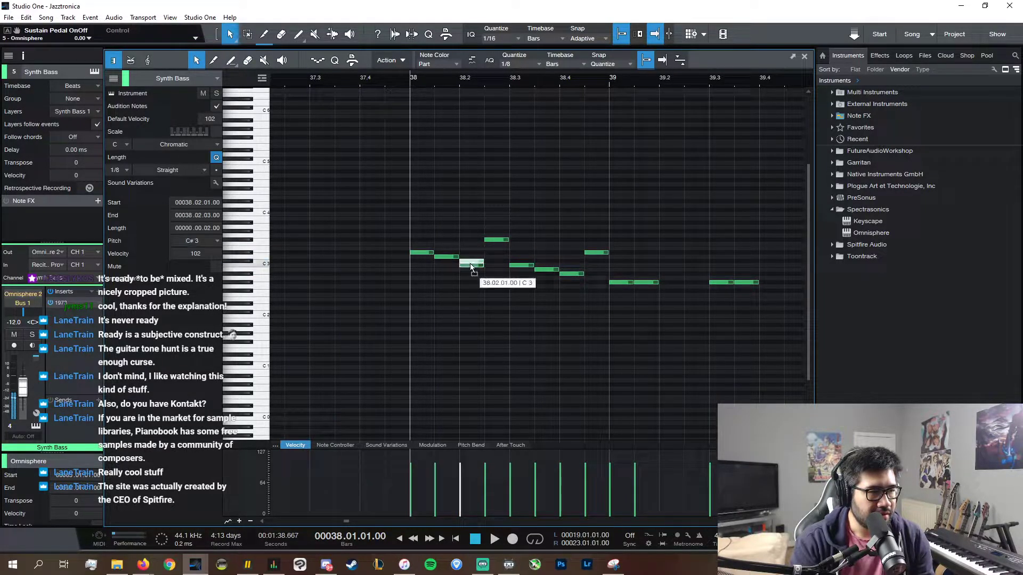
pyautogui.click(425, 255)
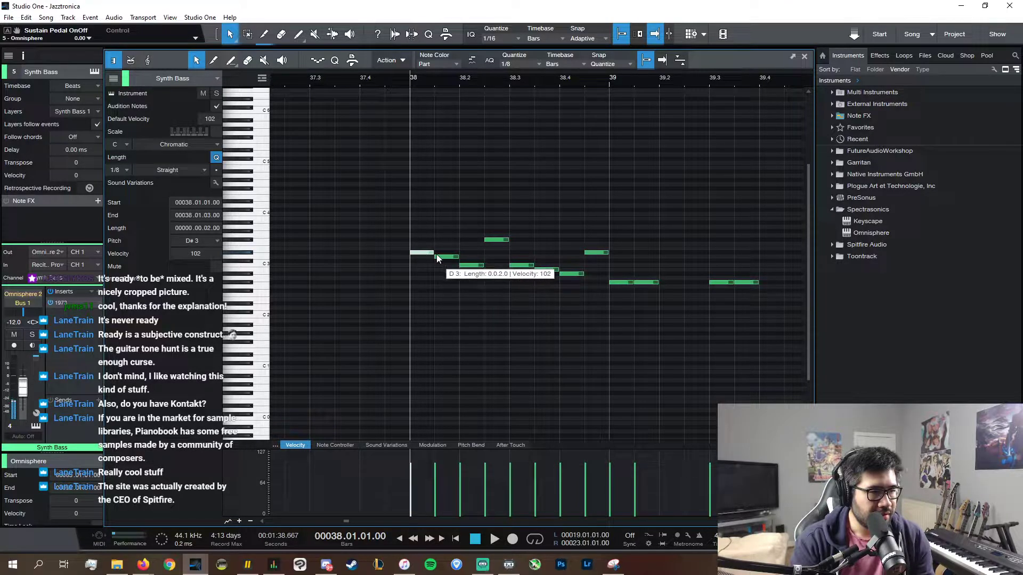
pyautogui.moveTo(426, 255); pyautogui.dragTo(426, 254)
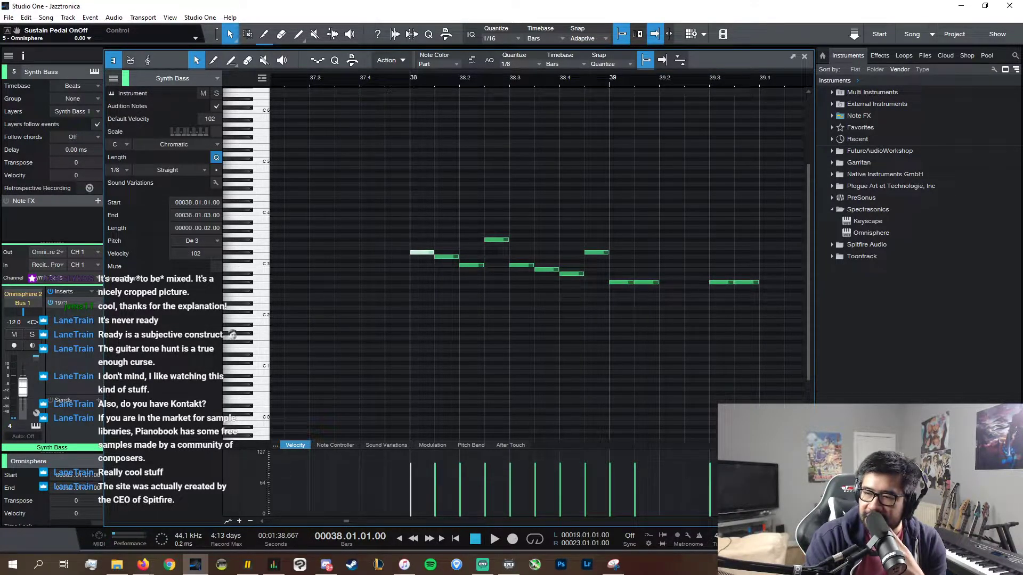
pyautogui.hotkey('alt', 'Tab')
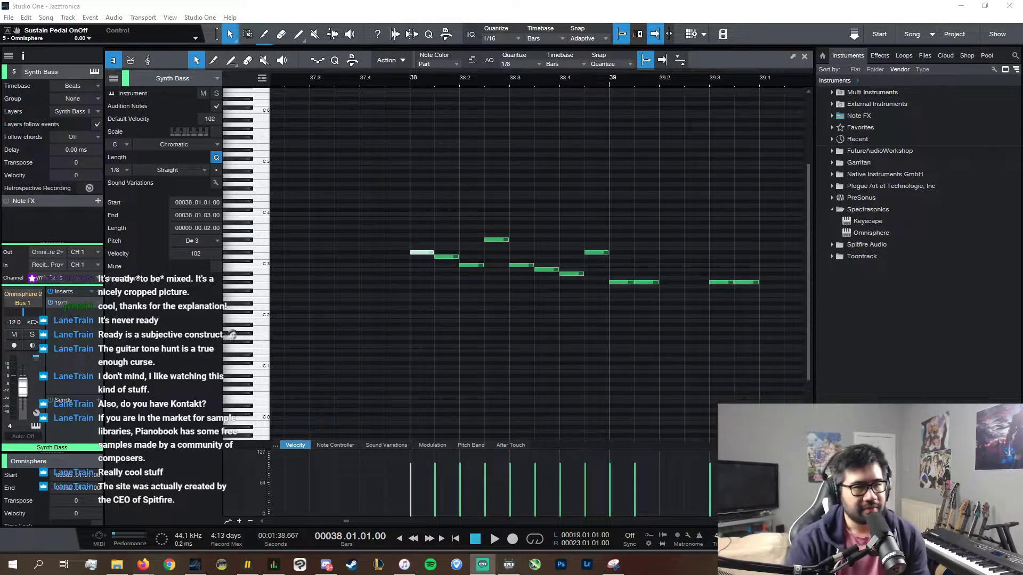
pyautogui.press('e')
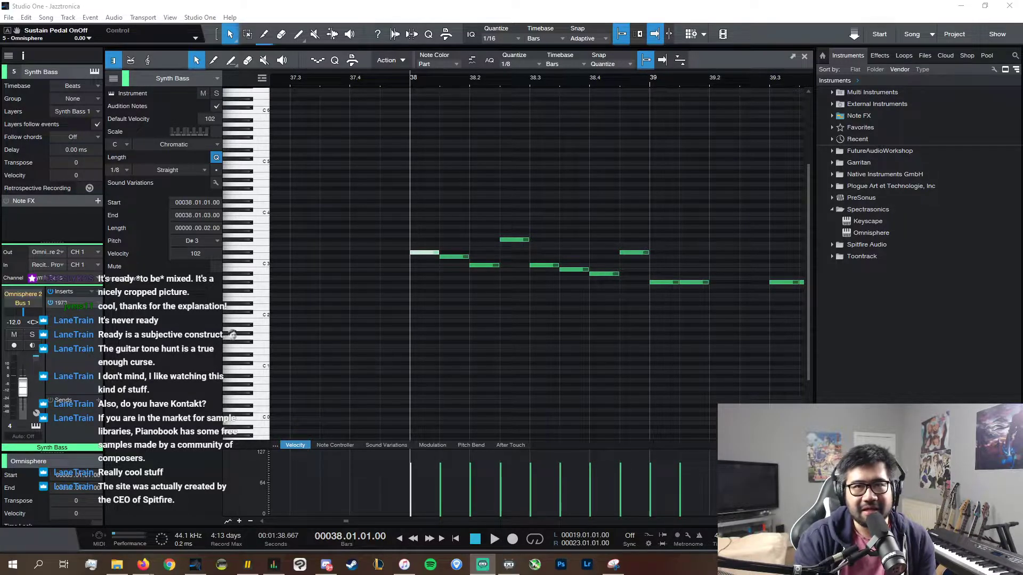
pyautogui.press('e')
pyautogui.press('e')
pyautogui.press('e')
pyautogui.press('e')
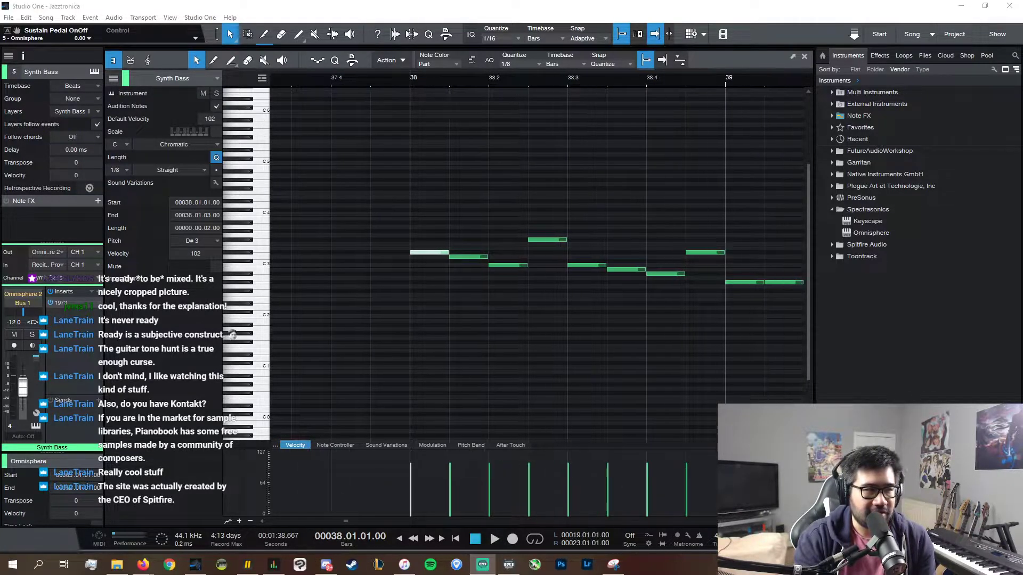
pyautogui.click(489, 3)
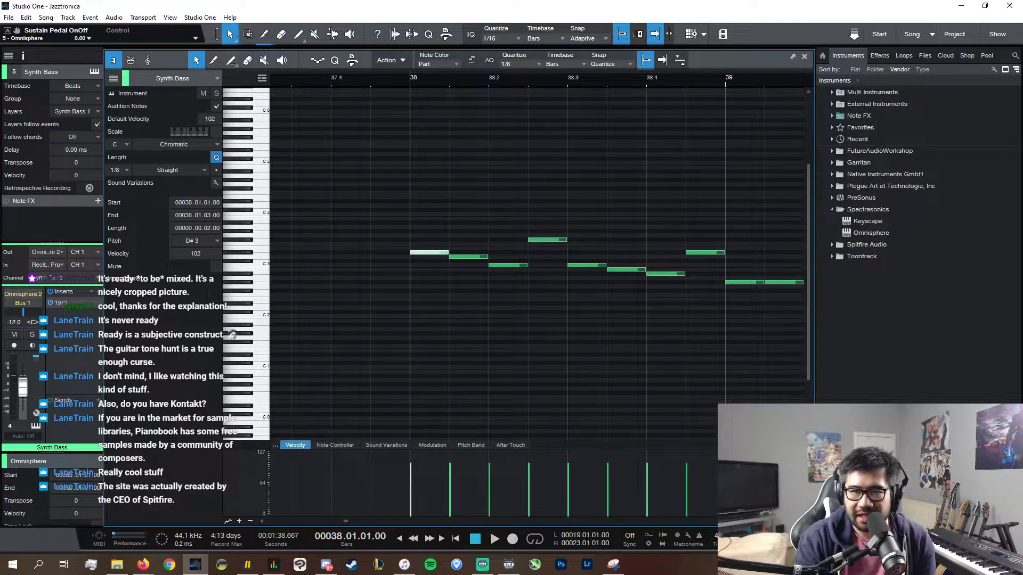
pyautogui.press('w')
pyautogui.press('w')
pyautogui.press('w')
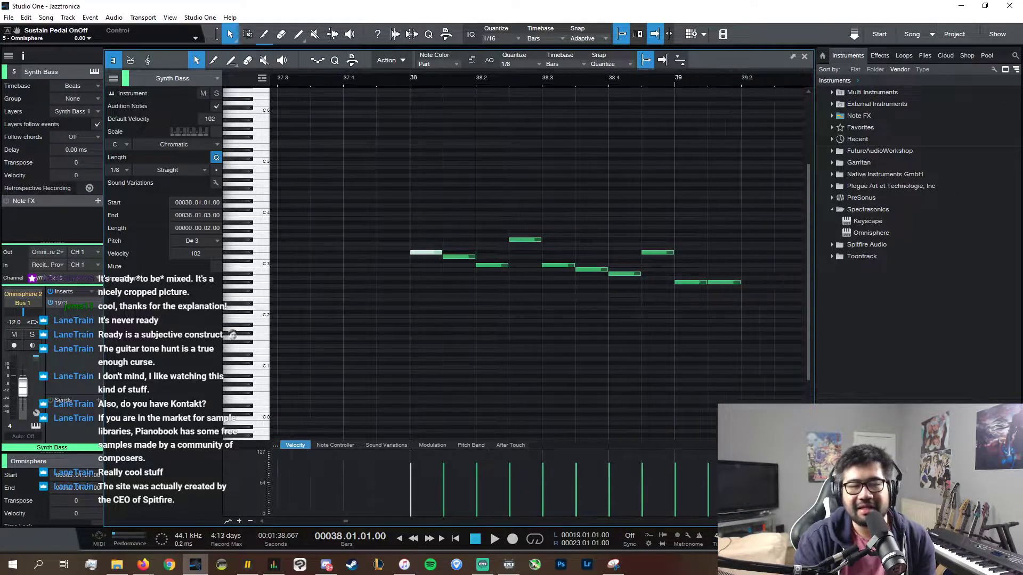
pyautogui.press('e')
pyautogui.press('e')
pyautogui.press('e')
pyautogui.press('e')
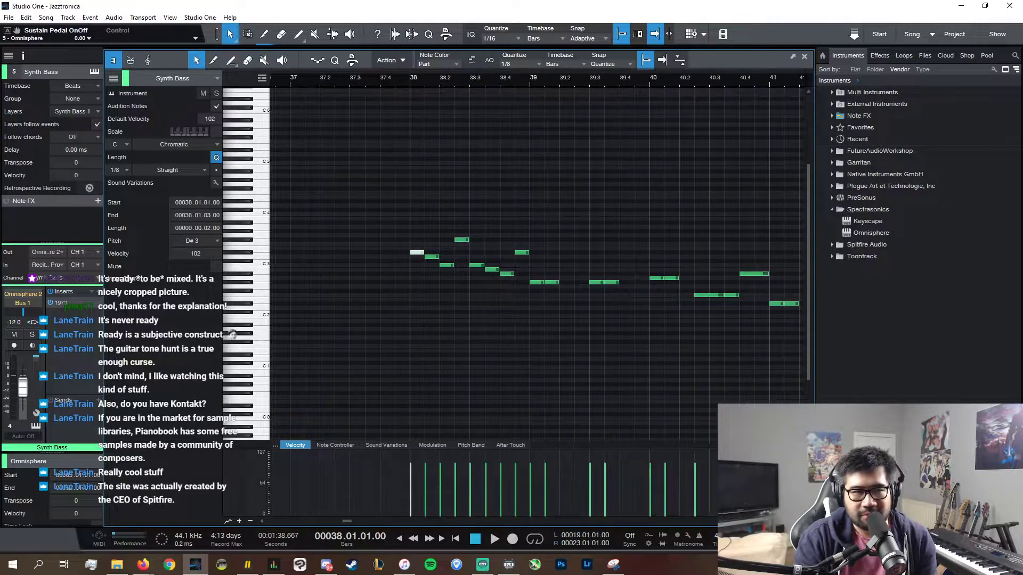
pyautogui.press('e')
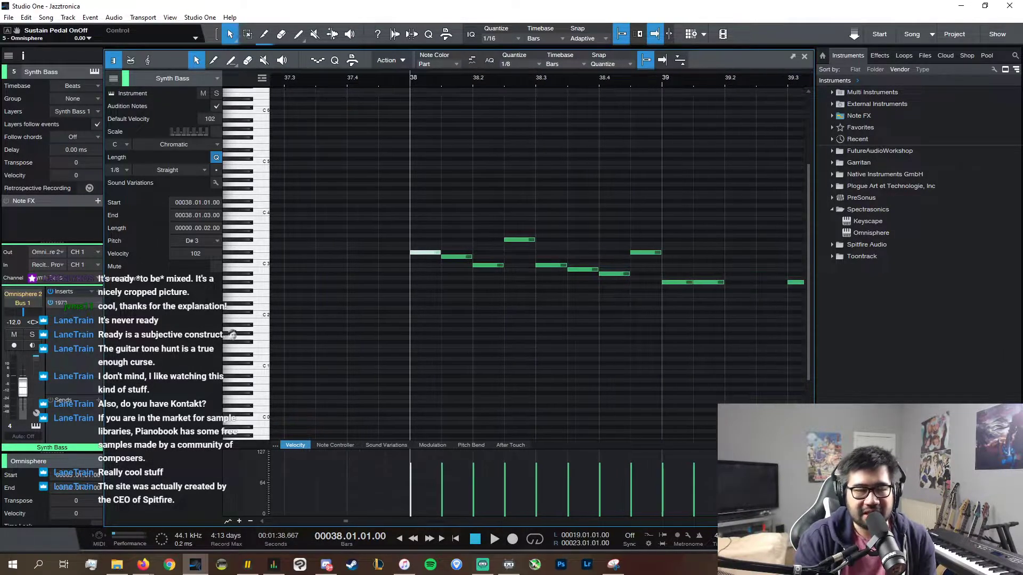
pyautogui.hotkey('alt', 'Tab')
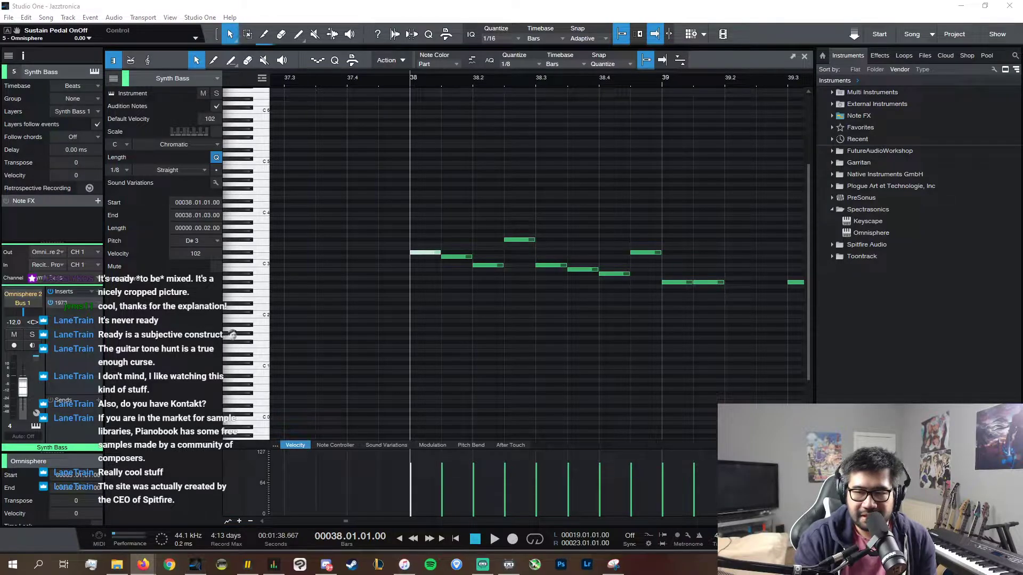
pyautogui.hotkey('alt', 'Tab')
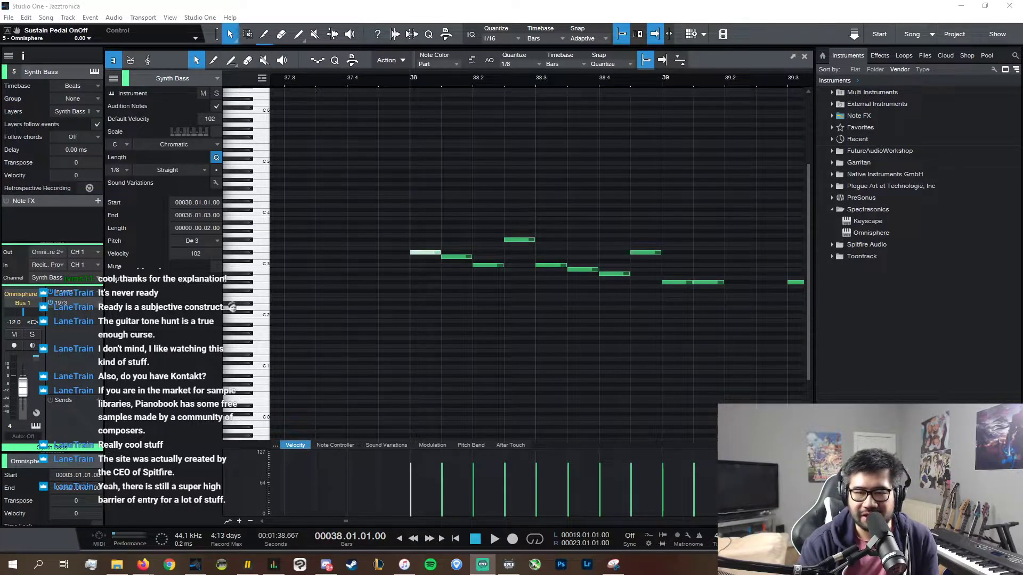
pyautogui.hotkey('alt', 'Tab')
pyautogui.hotkey('alt', 'Tab')
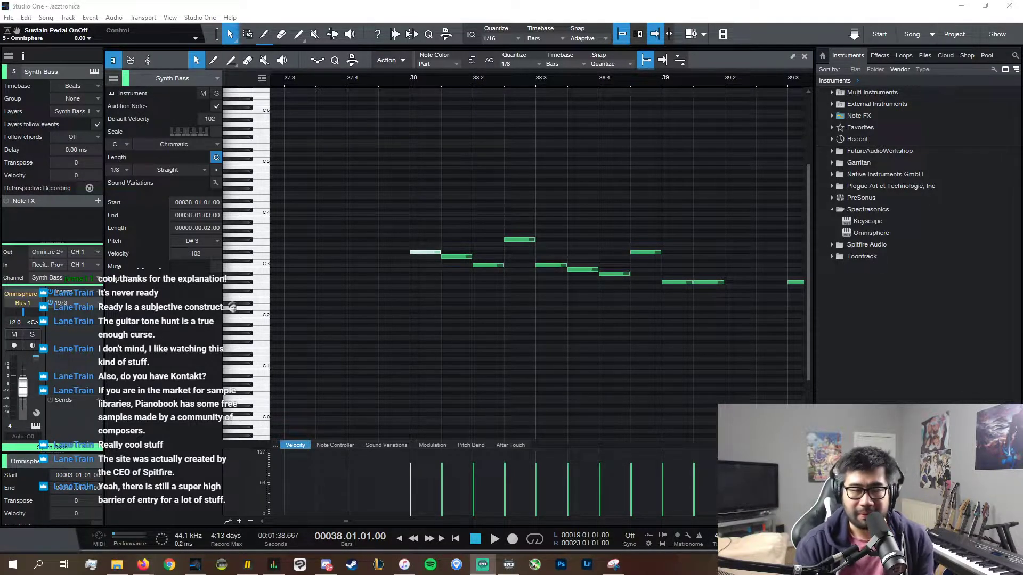
pyautogui.scroll(1, 537, 264)
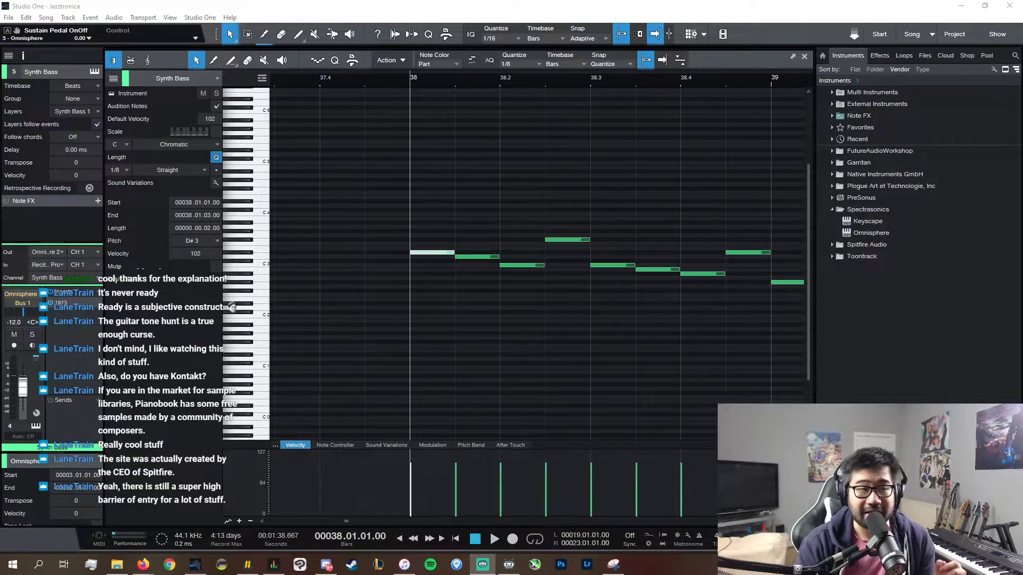
pyautogui.press('e')
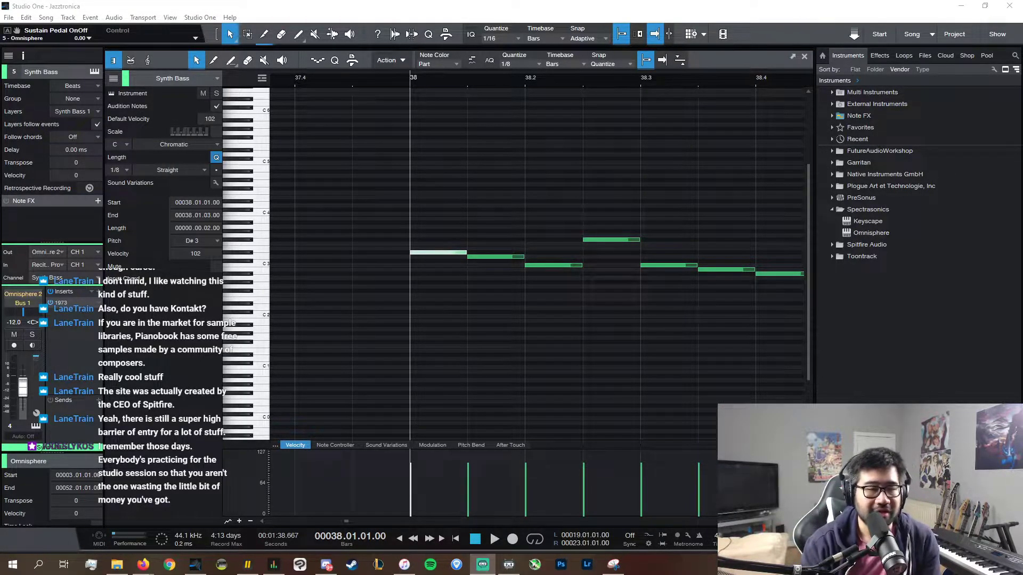
pyautogui.press('w')
pyautogui.press('w')
pyautogui.press('w')
pyautogui.press('w')
pyautogui.press('w')
pyautogui.press('w')
pyautogui.press('e')
pyautogui.press('e')
pyautogui.press('e')
pyautogui.press('e')
pyautogui.press('e')
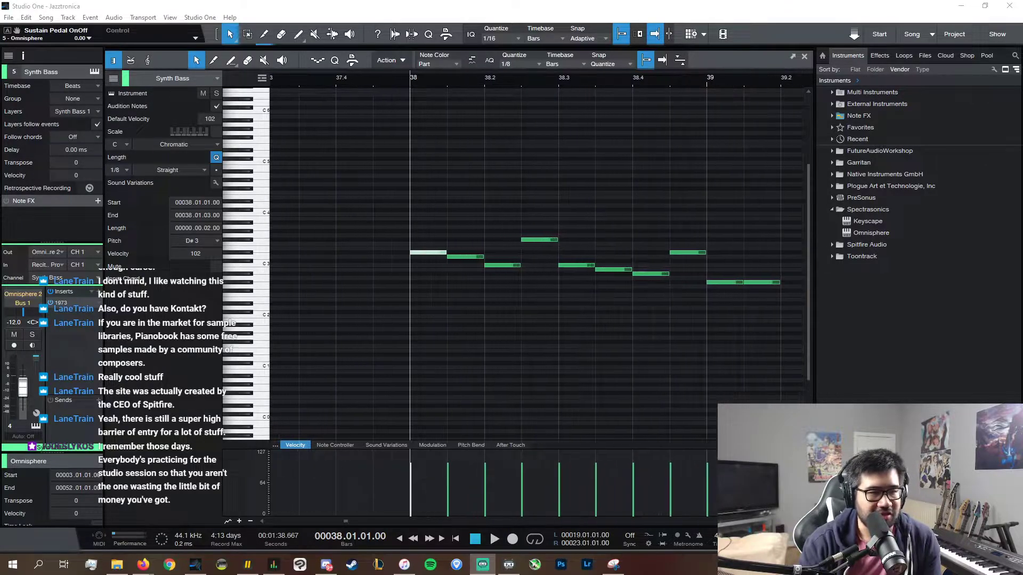
# - Raise the first four bass notes of bar 38 to F 3, E 3, D# 3 and G 3
pyautogui.hscroll(1, 668, 520)
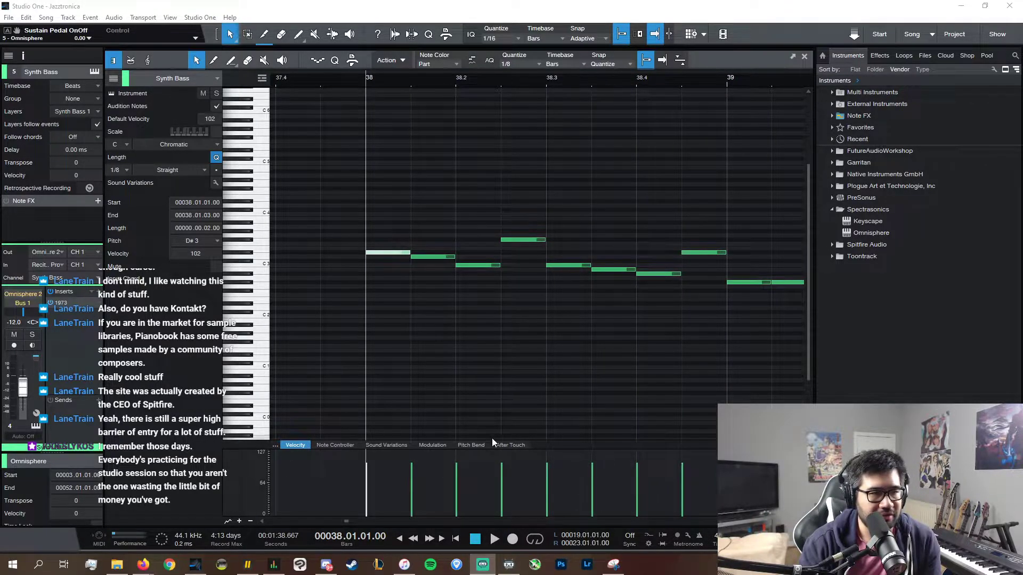
pyautogui.click(391, 255)
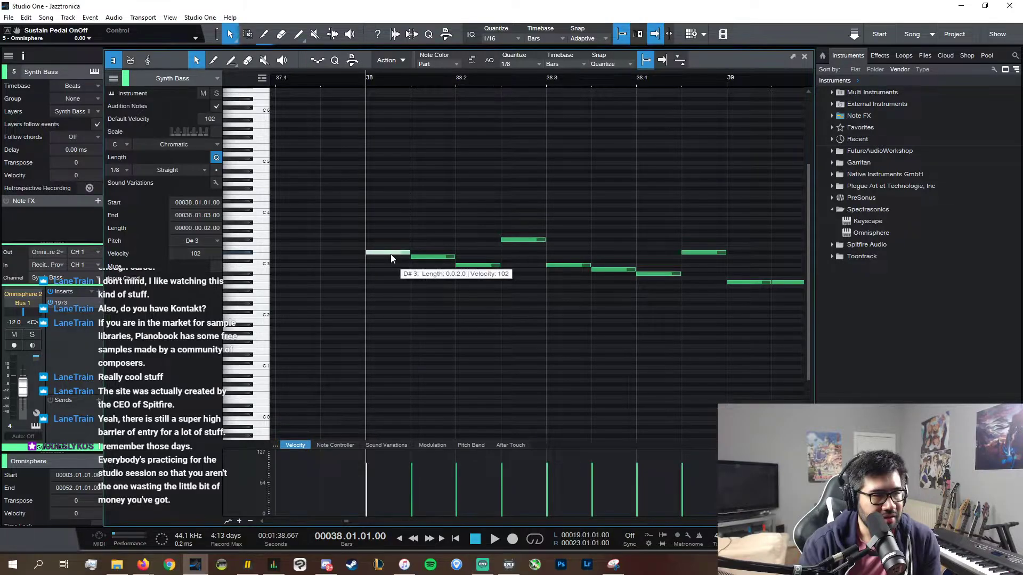
pyautogui.click(391, 254)
pyautogui.press('Up')
pyautogui.press('Up')
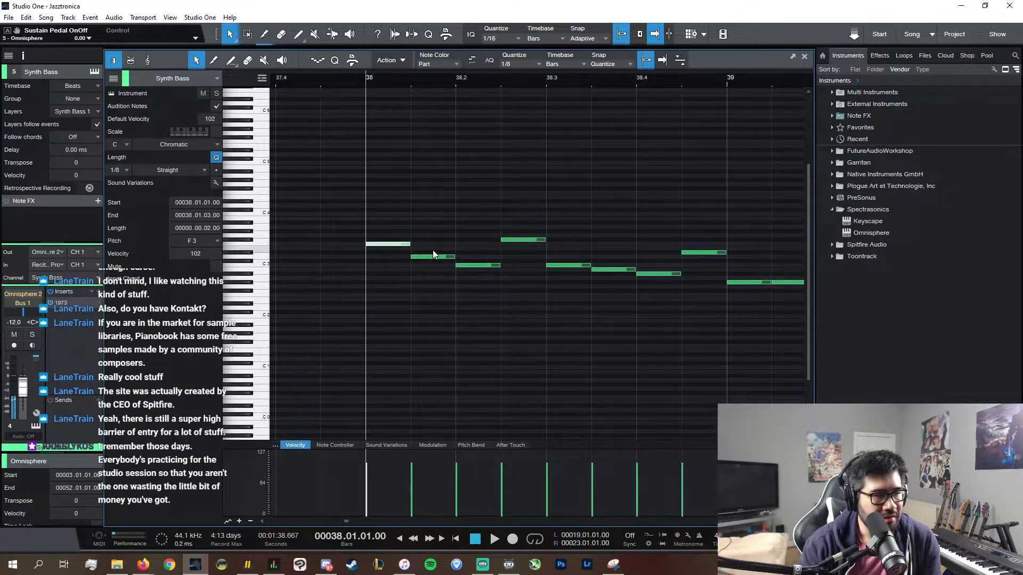
pyautogui.click(436, 257)
pyautogui.moveTo(436, 256); pyautogui.dragTo(537, 238)
pyautogui.click(526, 241)
pyautogui.click(563, 264)
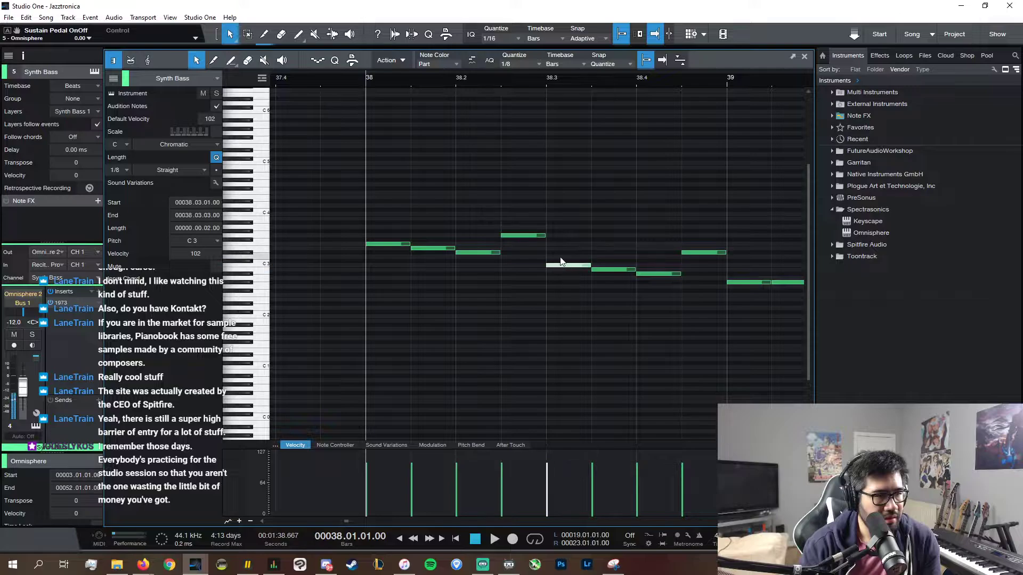
# - Audition the bass run note by note from bar 38 into the G# 2 of bar 39, and play it back
pyautogui.click(403, 245)
pyautogui.click(434, 249)
pyautogui.click(473, 253)
pyautogui.click(512, 236)
pyautogui.click(557, 266)
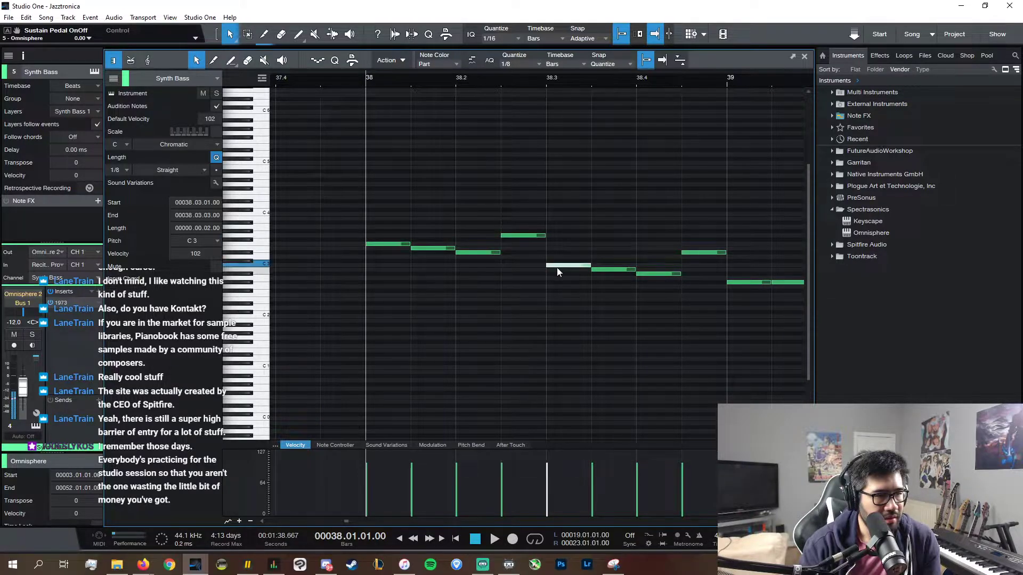
pyautogui.click(613, 273)
pyautogui.click(613, 269)
pyautogui.click(659, 274)
pyautogui.click(703, 253)
pyautogui.click(753, 277)
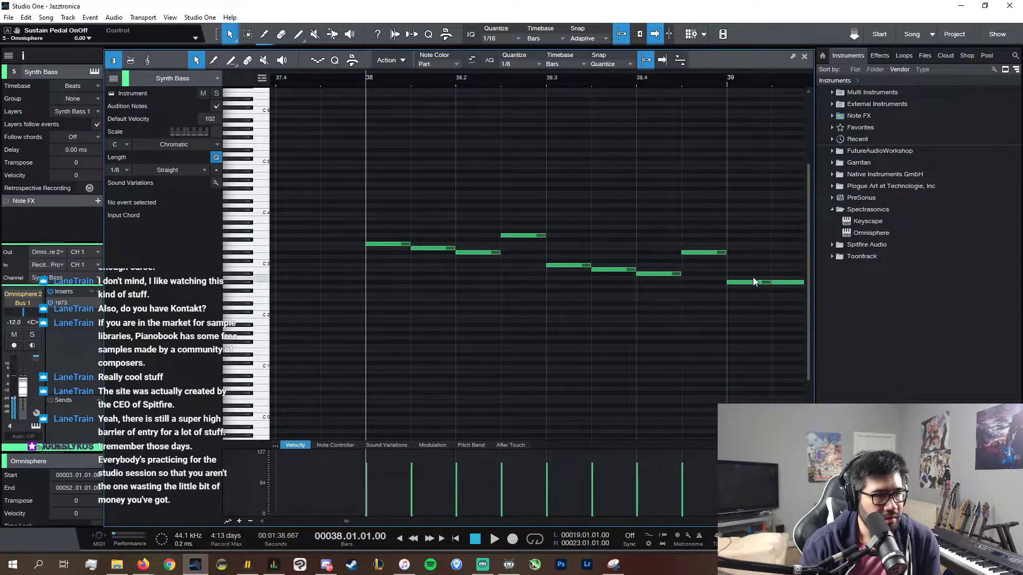
pyautogui.click(754, 282)
pyautogui.press('space')
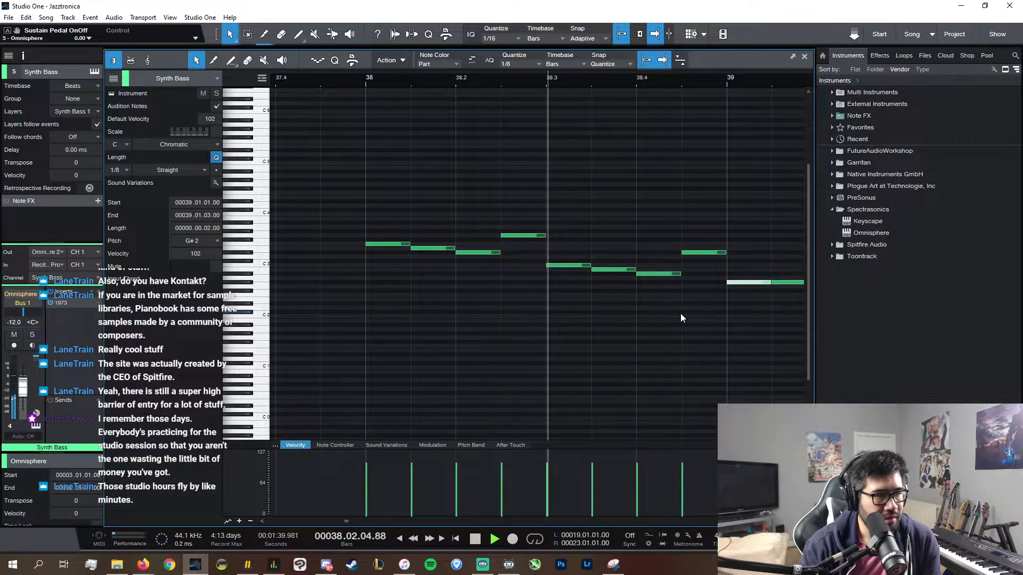
pyautogui.press('space')
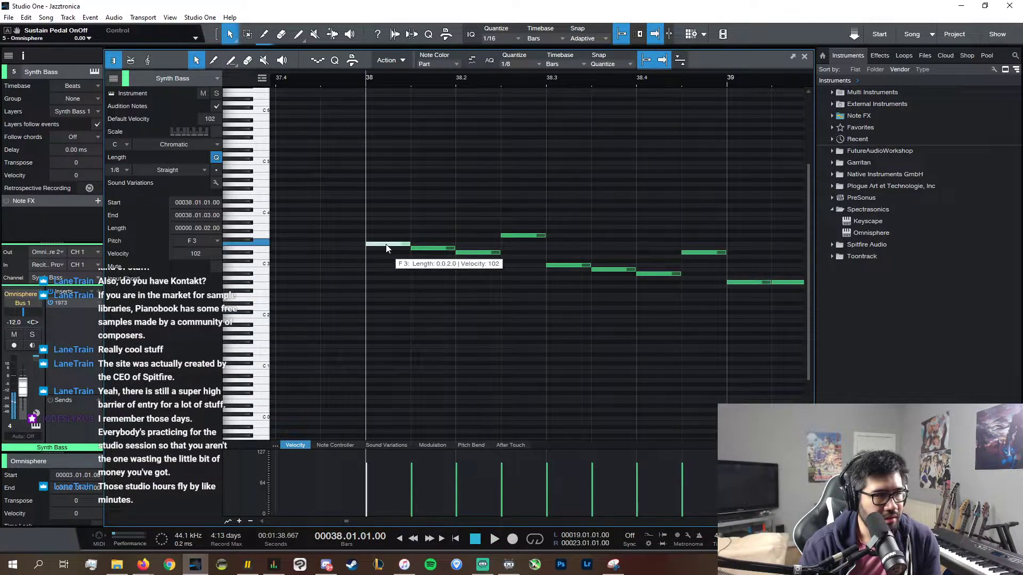
# - Audition selected notes of the bar 38 bass run again, including the G 3, C 3 and final D# 3
pyautogui.click(462, 248)
pyautogui.click(462, 252)
pyautogui.click(525, 236)
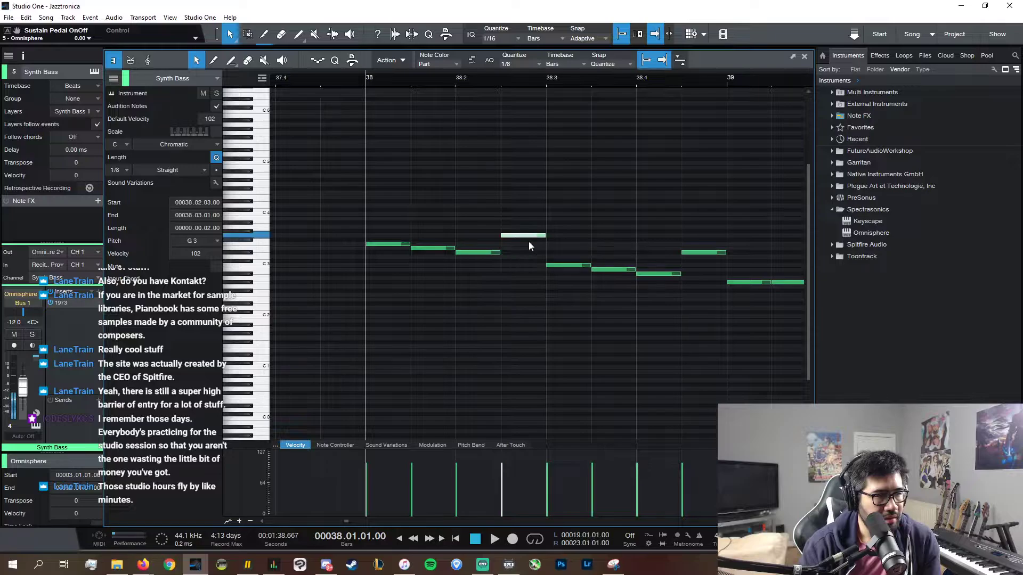
pyautogui.click(586, 266)
pyautogui.click(690, 253)
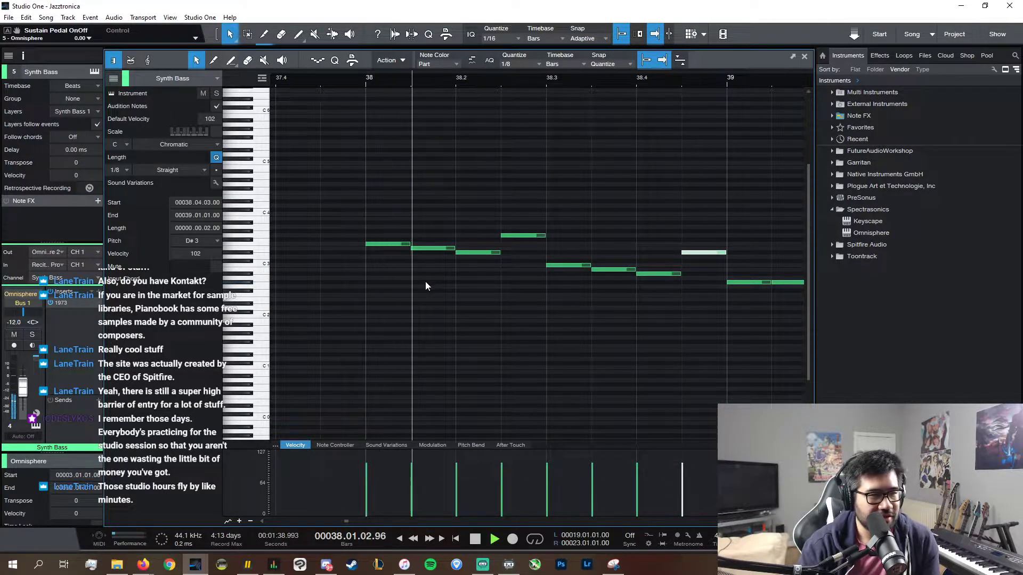
# - Close the bass note editor and play the arrangement from beat 3 of bar 37
pyautogui.click(805, 56)
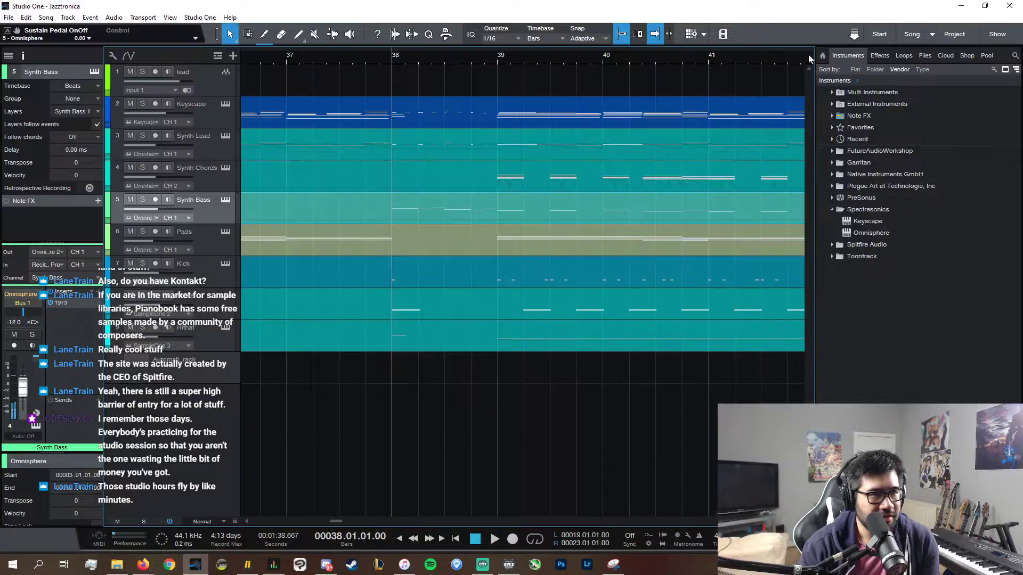
pyautogui.click(358, 59)
pyautogui.press('space')
pyautogui.press('space')
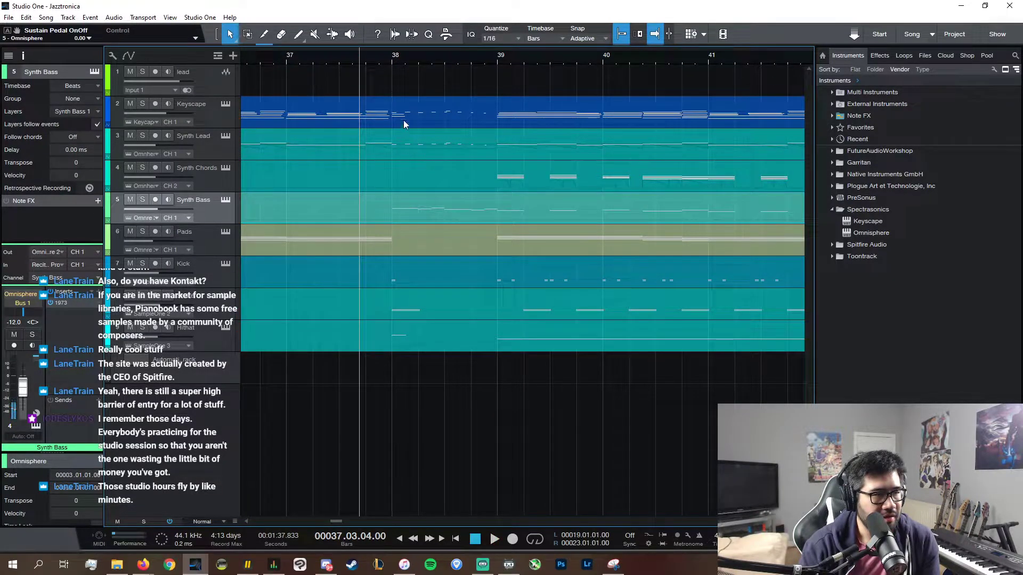
# - Move the two lower Keyscape notes at the start of bar 38 up to F 2 and D# 3, and play the passage
pyautogui.doubleClick(404, 124)
pyautogui.click(588, 302)
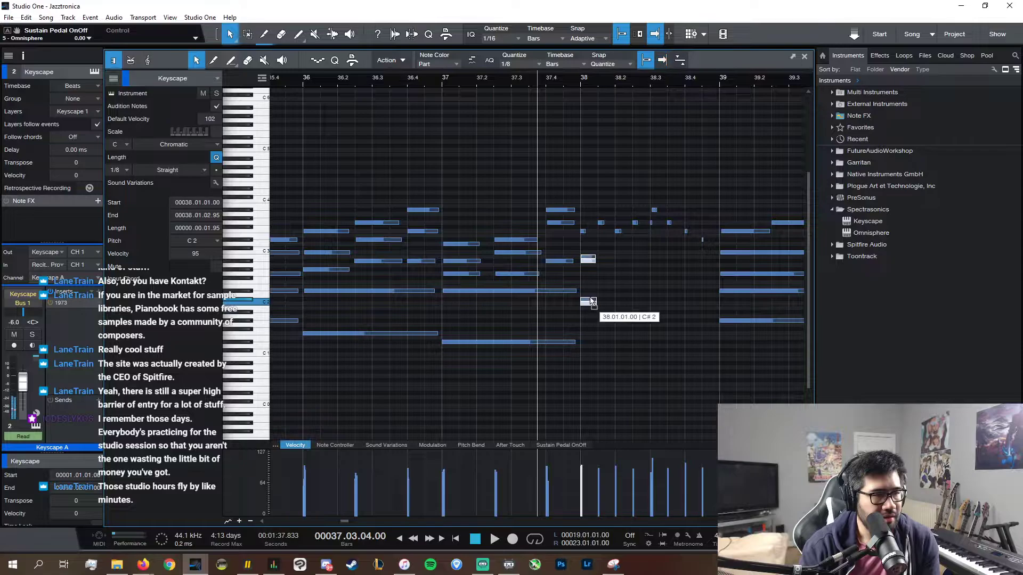
pyautogui.moveTo(591, 302); pyautogui.dragTo(592, 282)
pyautogui.press('space')
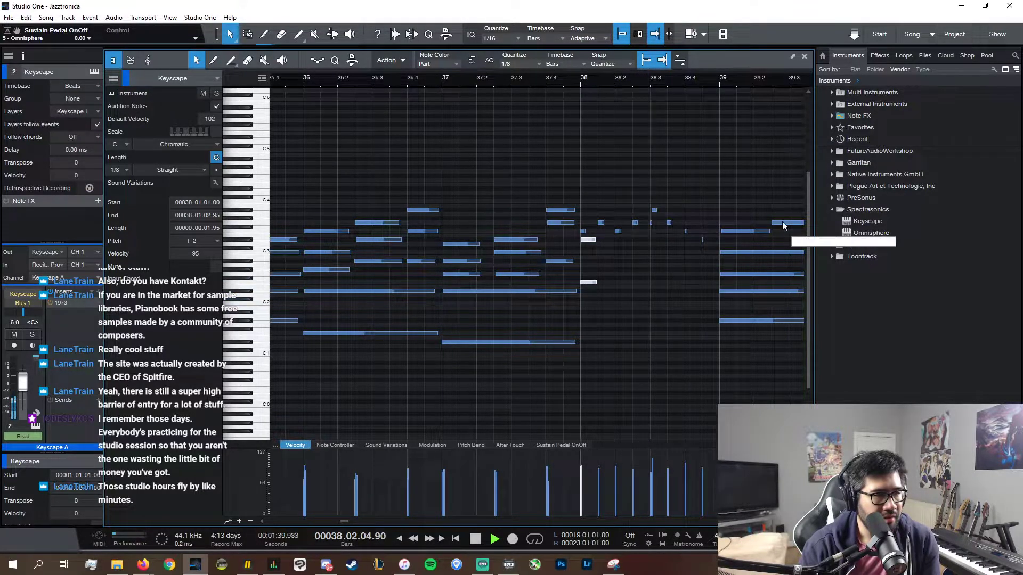
pyautogui.press('space')
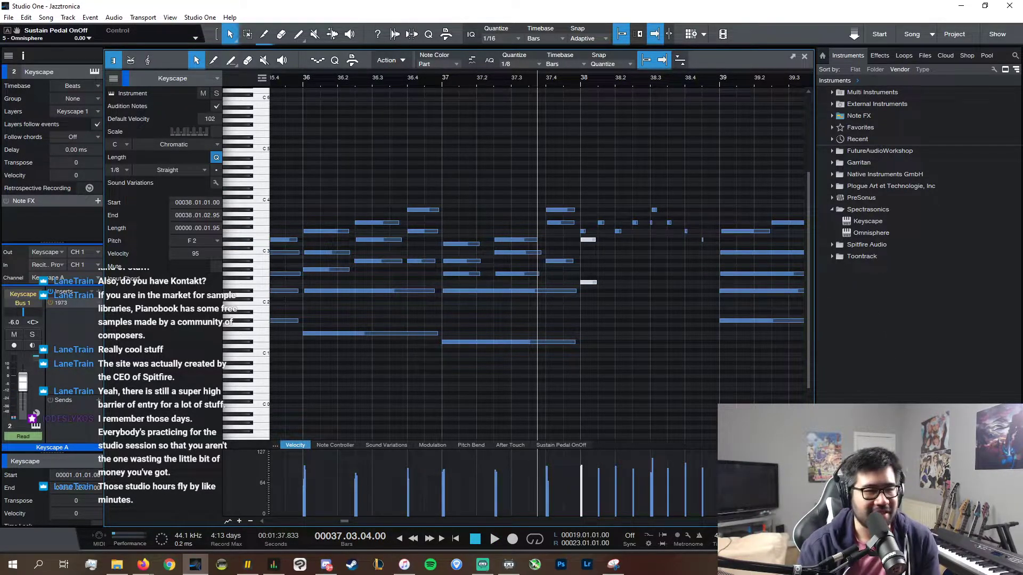
# - Play the full arrangement from bar 38 to hear the raised Keyscape notes against the bass run
pyautogui.hscroll(2, 713, 522)
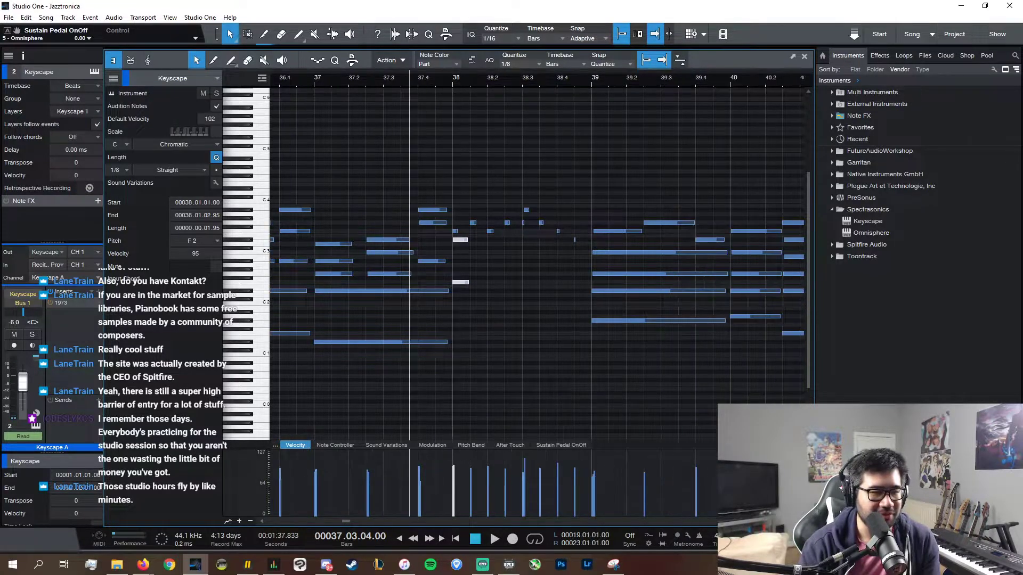
pyautogui.moveTo(773, 521); pyautogui.dragTo(775, 522)
pyautogui.press('e')
pyautogui.press('e')
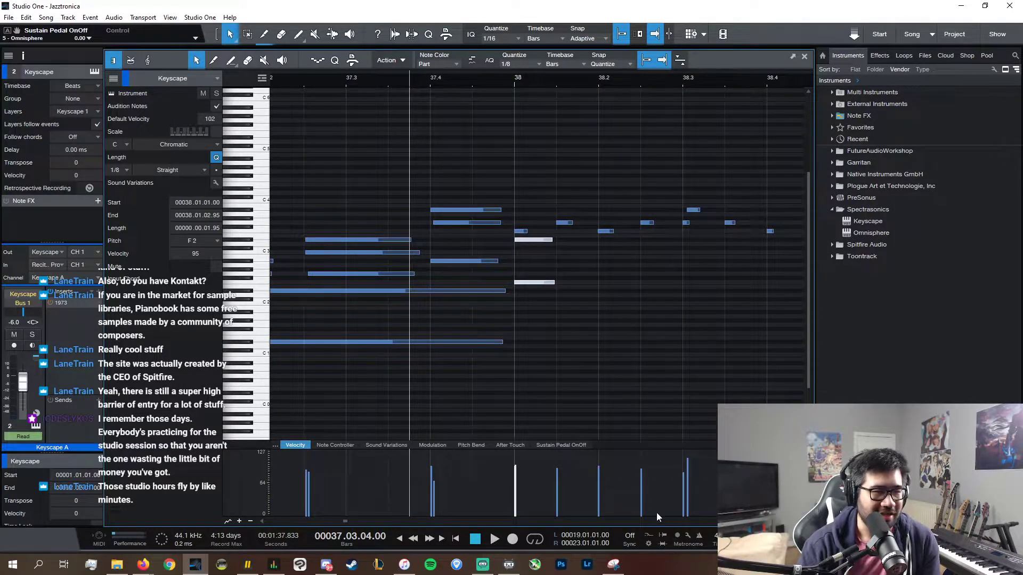
pyautogui.hscroll(2, 646, 519)
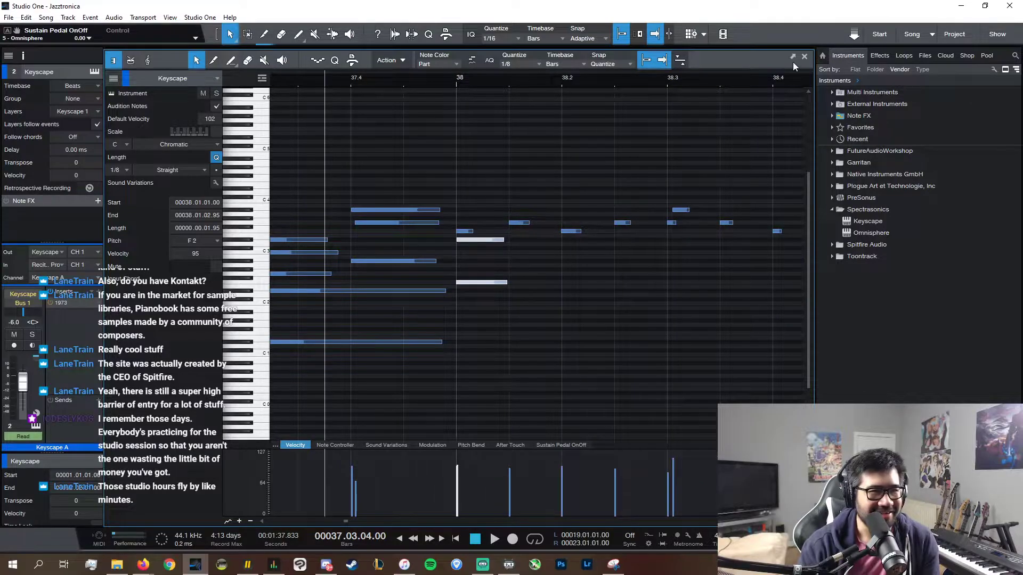
pyautogui.click(804, 57)
pyautogui.click(392, 62)
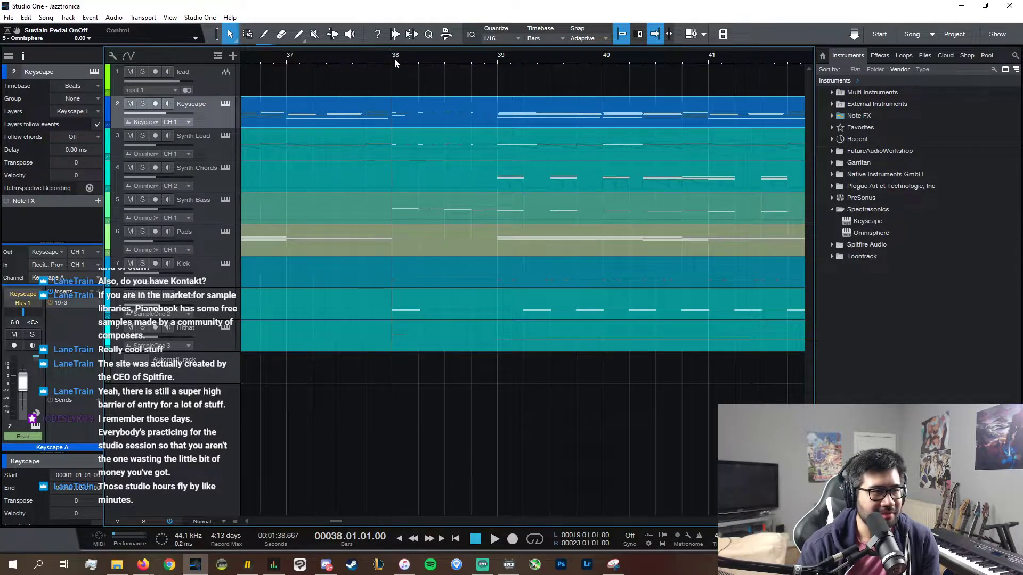
pyautogui.press('space')
pyautogui.press('space')
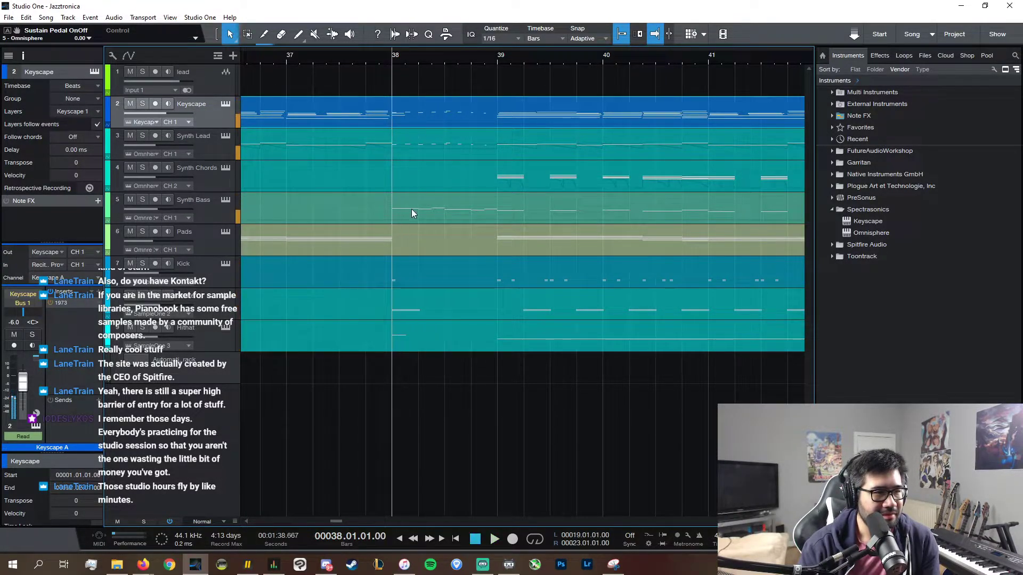
pyautogui.press('space')
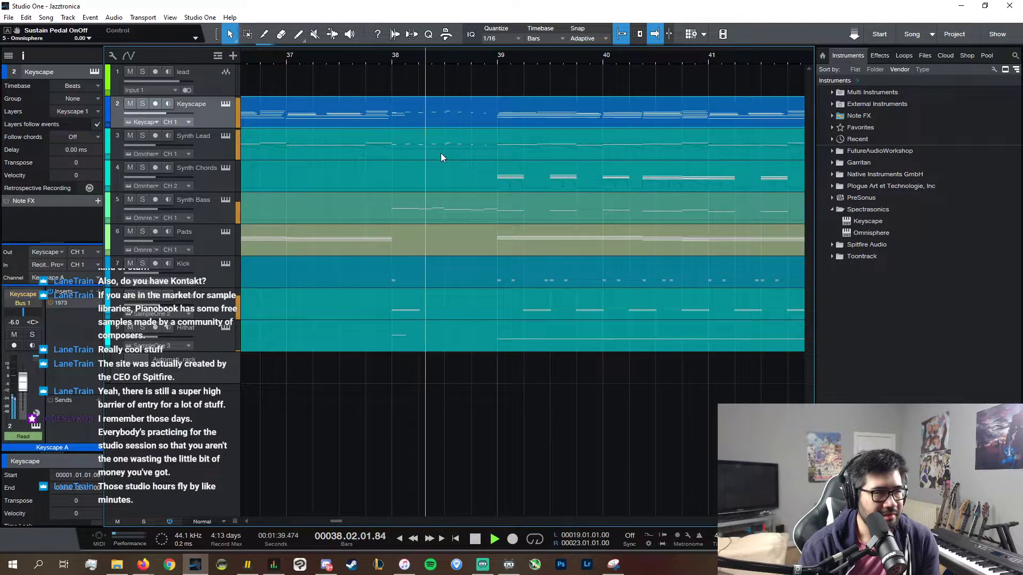
pyautogui.press('space')
# - Fill in the Keyscape chord at the start of bar 38 by adding G# 2 and C 3 between F 2 and D# 3
pyautogui.doubleClick(410, 116)
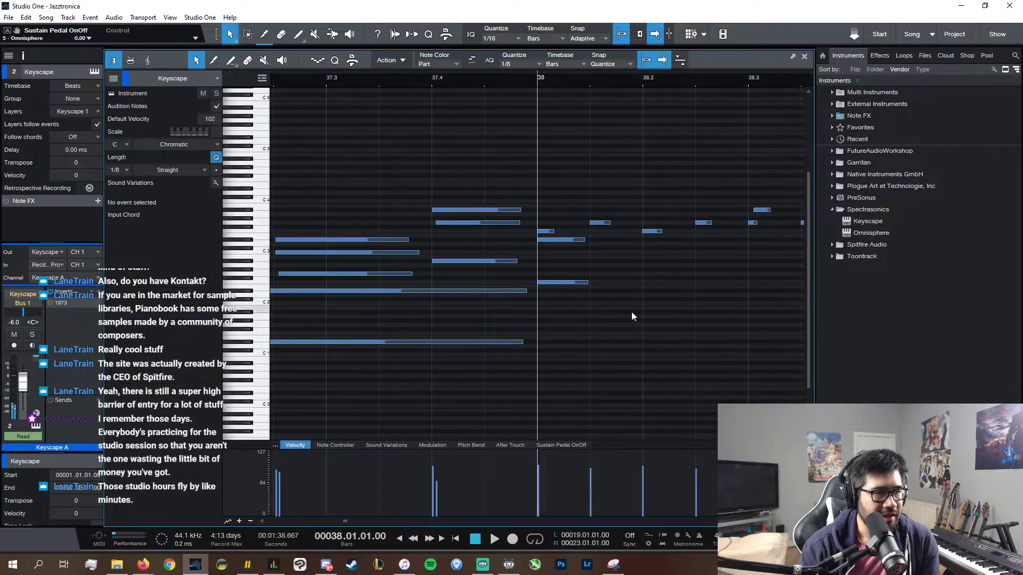
pyautogui.moveTo(655, 298); pyautogui.dragTo(582, 238)
pyautogui.click(593, 286)
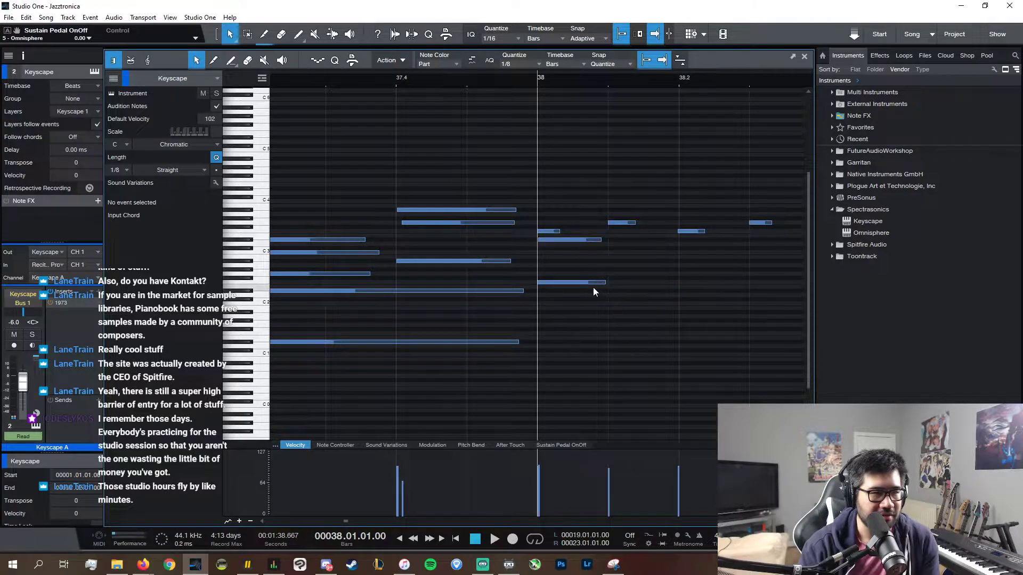
pyautogui.click(597, 283)
pyautogui.press('d')
pyautogui.moveTo(634, 286); pyautogui.dragTo(540, 270)
# - Lower the velocity of the four-note Keyscape chord at the start of bar 38 to about 74, and trim the end of its C 3
pyautogui.moveTo(591, 327); pyautogui.dragTo(582, 235)
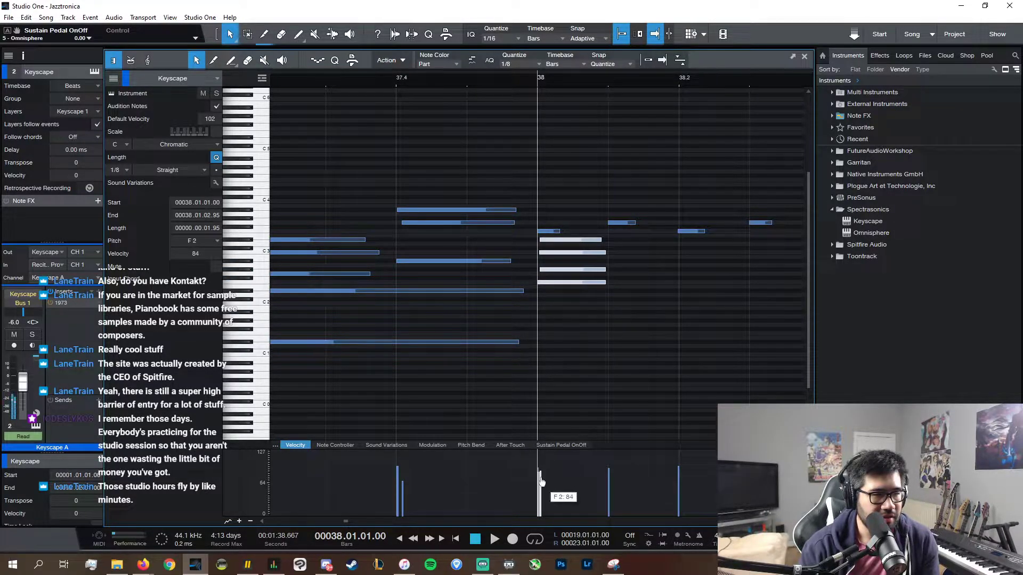
pyautogui.press('space')
pyautogui.moveTo(539, 222); pyautogui.dragTo(644, 283)
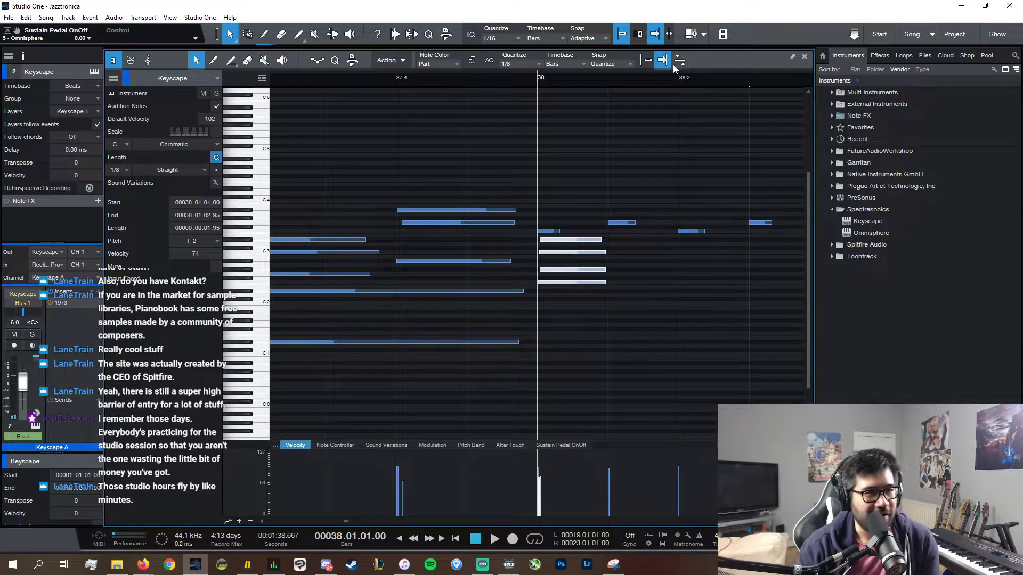
pyautogui.click(612, 254)
pyautogui.click(606, 253)
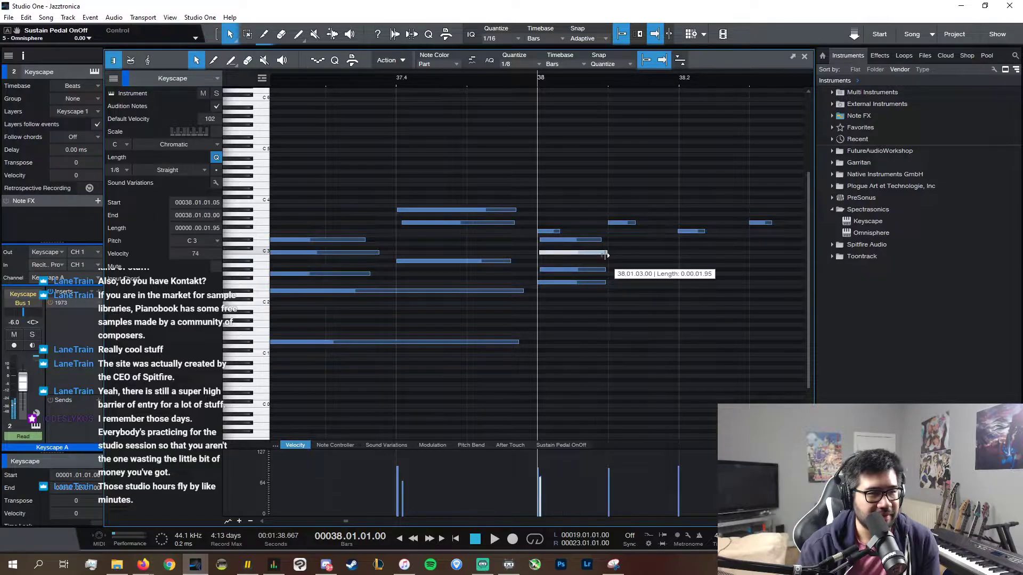
# - Copy the four-note chord to the second eighth note of bar 38, voiced as E 2, G# 2, B 2 and D 3
pyautogui.moveTo(607, 259); pyautogui.dragTo(590, 239)
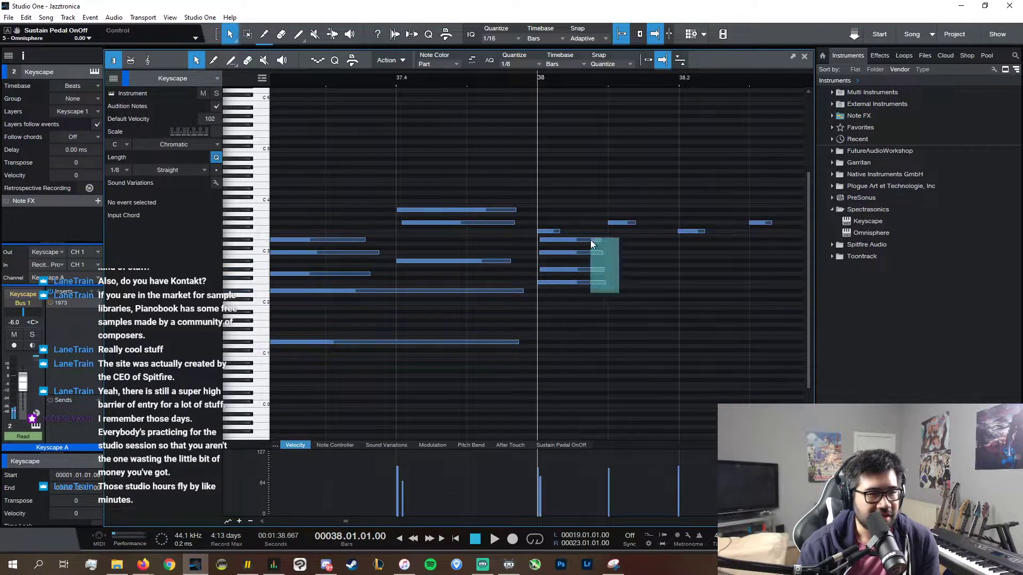
pyautogui.moveTo(555, 283); pyautogui.dragTo(632, 269)
pyautogui.click(632, 279)
pyautogui.click(633, 287)
pyautogui.click(633, 270)
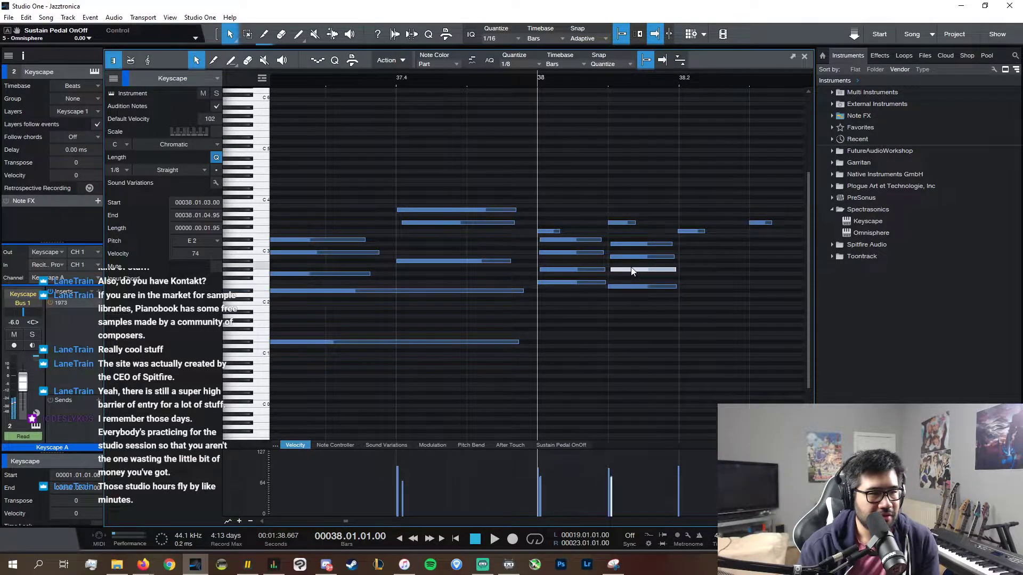
pyautogui.click(629, 258)
pyautogui.click(631, 245)
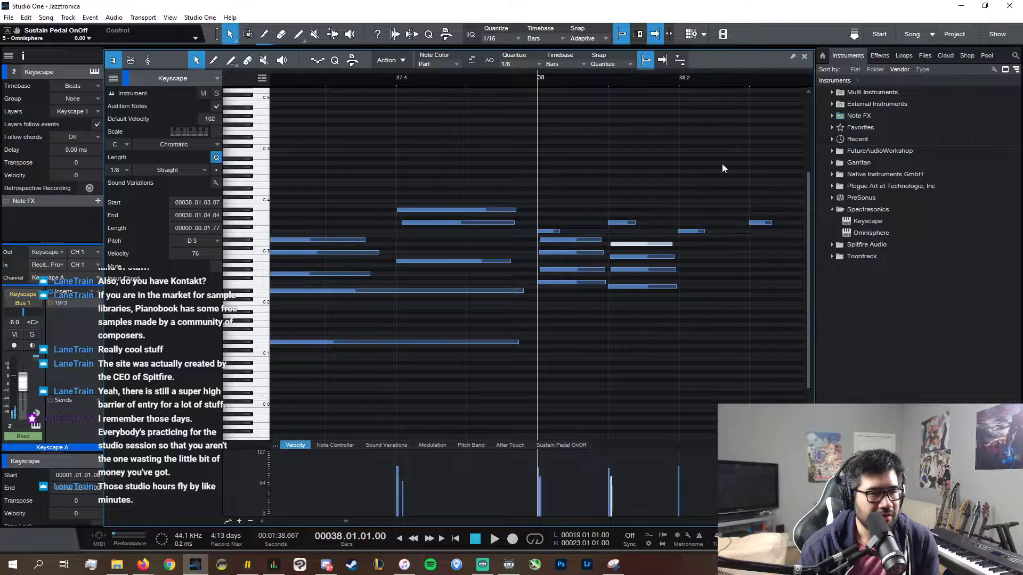
# - Audition the individual notes of the first Keyscape chord in bar 38
pyautogui.click(567, 233)
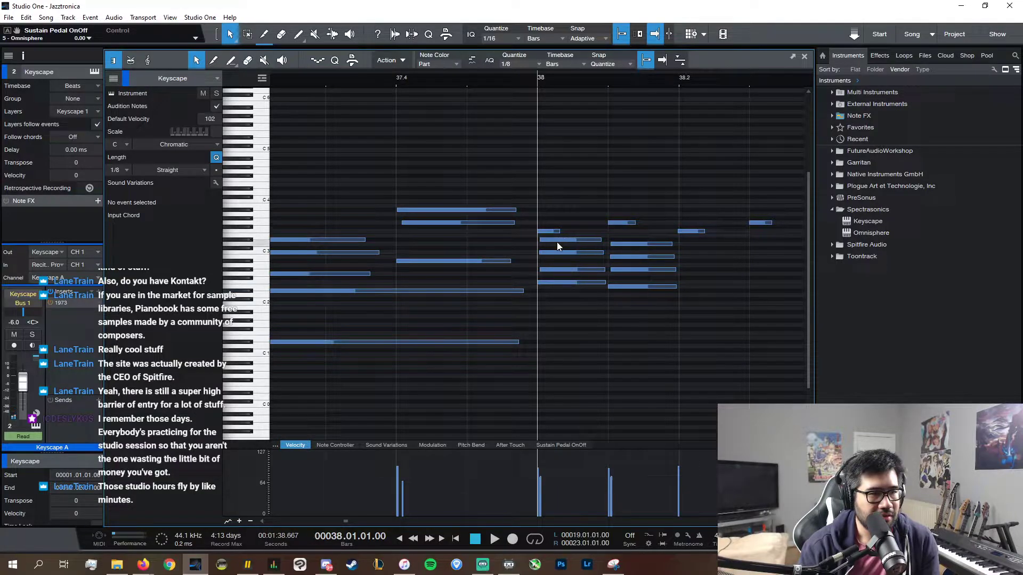
pyautogui.click(557, 241)
pyautogui.click(557, 252)
pyautogui.click(562, 240)
pyautogui.click(567, 282)
pyautogui.click(566, 269)
pyautogui.click(565, 252)
pyautogui.click(564, 240)
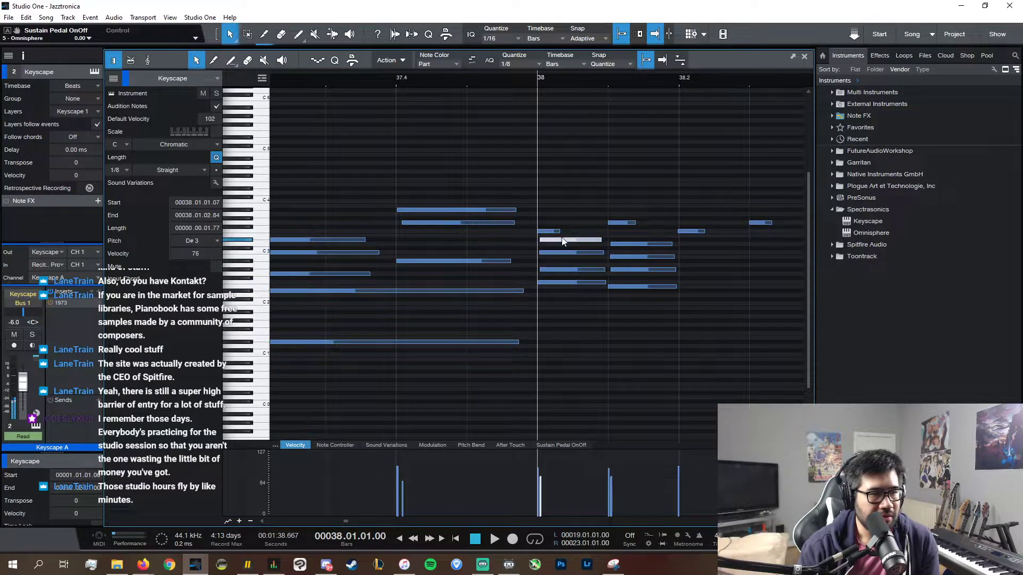
pyautogui.click(557, 232)
pyautogui.click(577, 283)
pyautogui.click(578, 261)
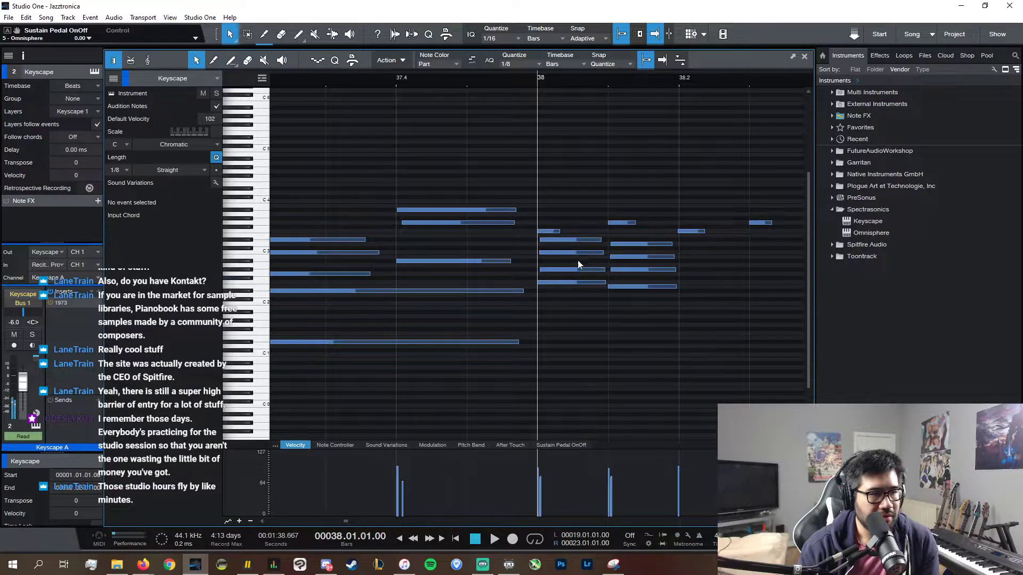
# - Duplicate the second Keyscape chord onto beat 2 of bar 38
pyautogui.moveTo(680, 314); pyautogui.dragTo(640, 242)
pyautogui.press('d')
pyautogui.click(669, 305)
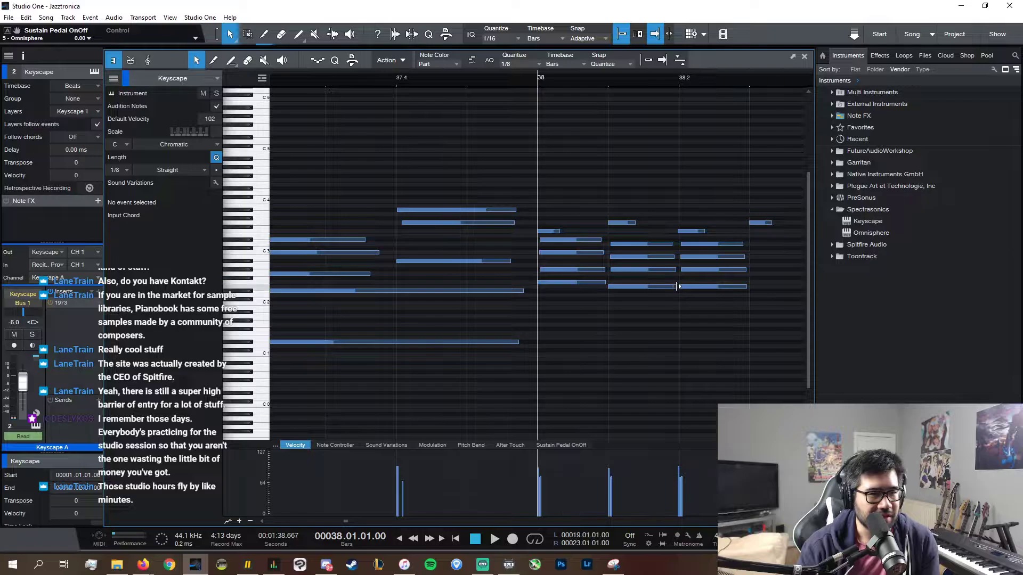
# - Trim the ends of E 2 and G# 2 in bar 38's second Keyscape chord, and delete the chord on beat 2
pyautogui.click(674, 285)
pyautogui.moveTo(677, 270); pyautogui.dragTo(675, 270)
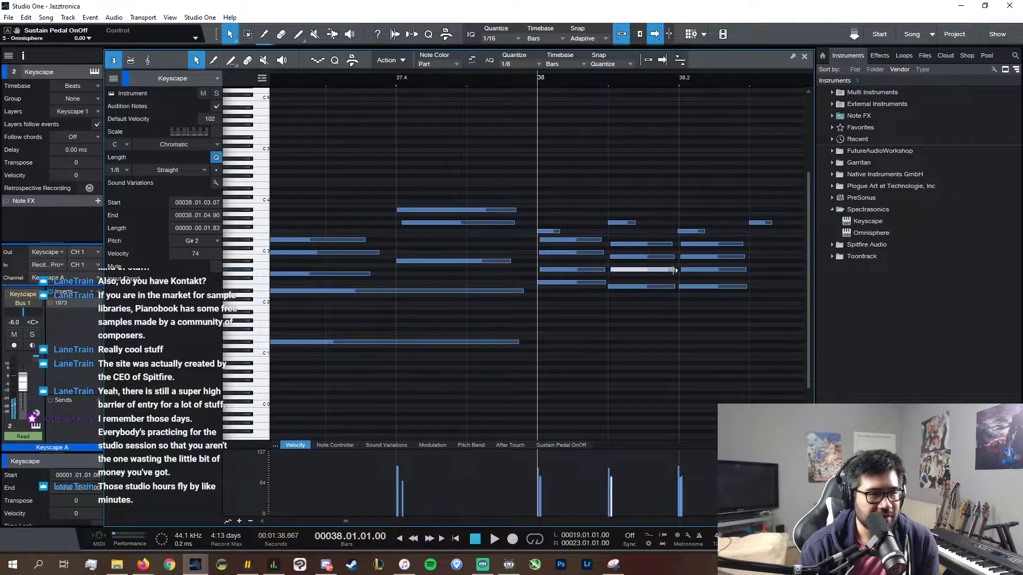
pyautogui.moveTo(719, 310); pyautogui.dragTo(713, 242)
pyautogui.press('Delete')
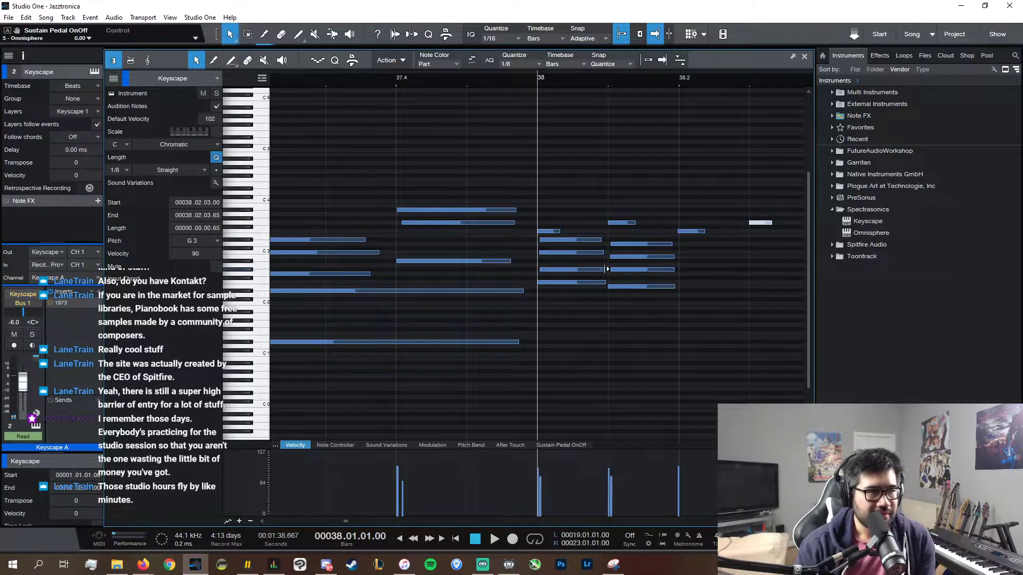
# - Trim the first chord's lower note ends and copy that chord to beat 2 of bar 38, two semitones lower, starting on D# 2
pyautogui.click(604, 270)
pyautogui.moveTo(605, 282); pyautogui.dragTo(591, 241)
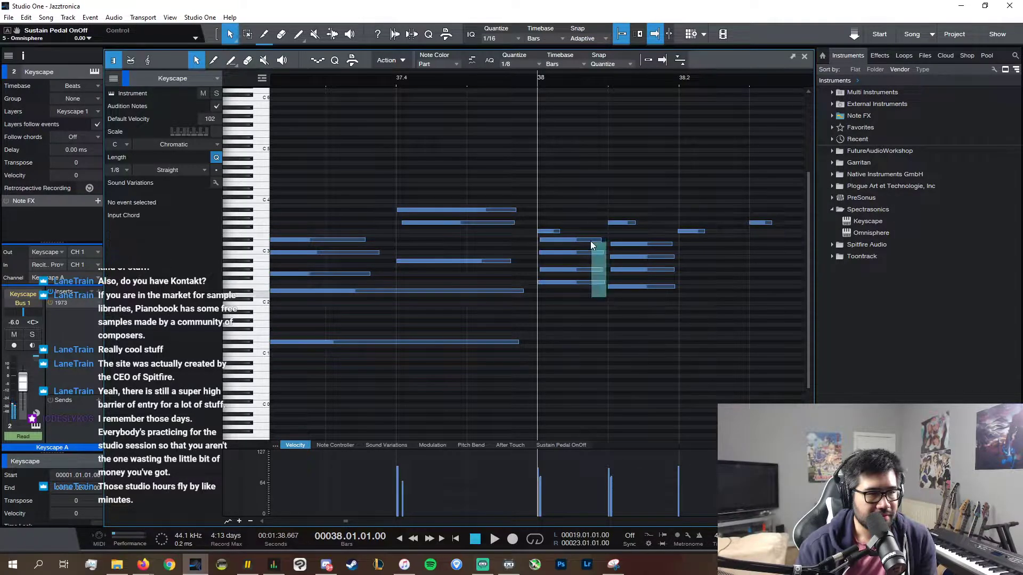
pyautogui.press('d')
pyautogui.moveTo(661, 285); pyautogui.dragTo(735, 295)
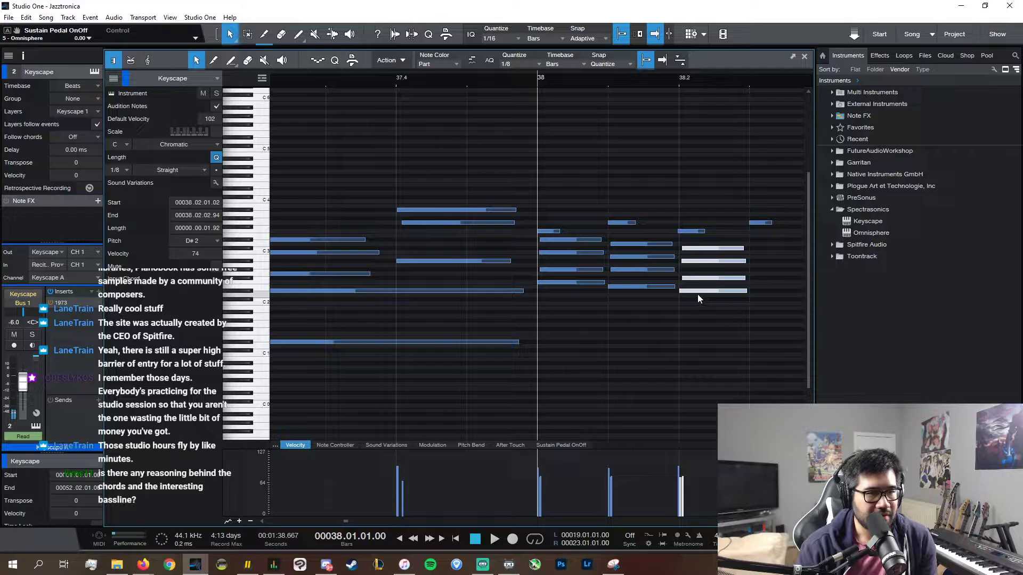
# - Raise F# 2 in the beat 2 Keyscape chord to G 2, auditioning the chord's notes individually
pyautogui.click(696, 263)
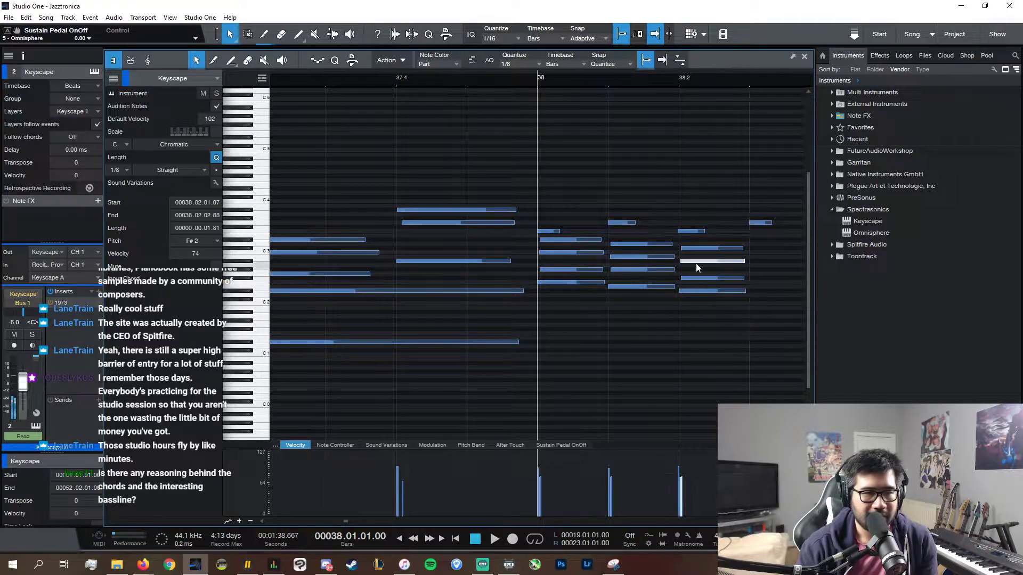
pyautogui.click(692, 232)
pyautogui.click(699, 290)
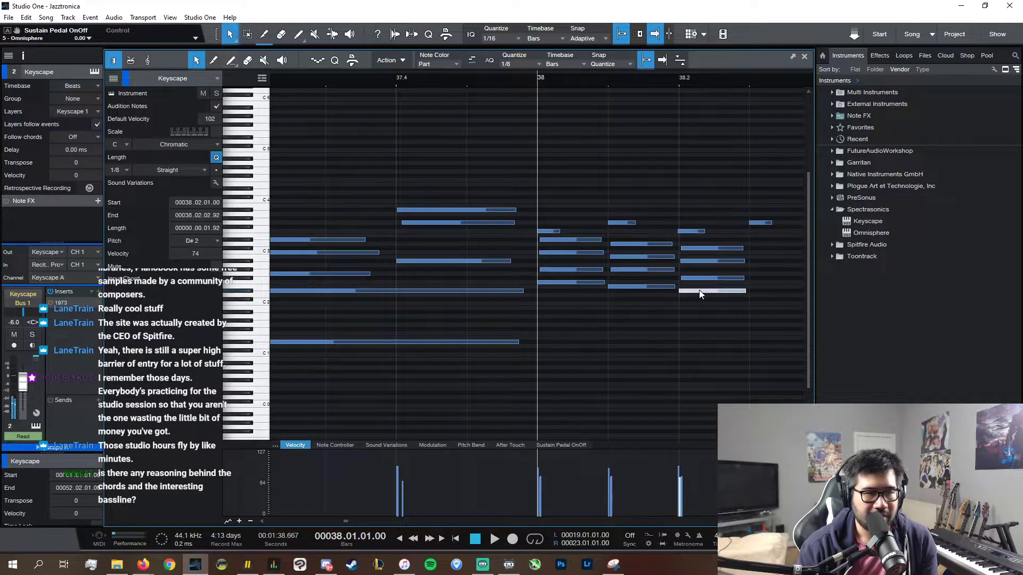
pyautogui.click(704, 276)
pyautogui.moveTo(704, 277); pyautogui.dragTo(705, 272)
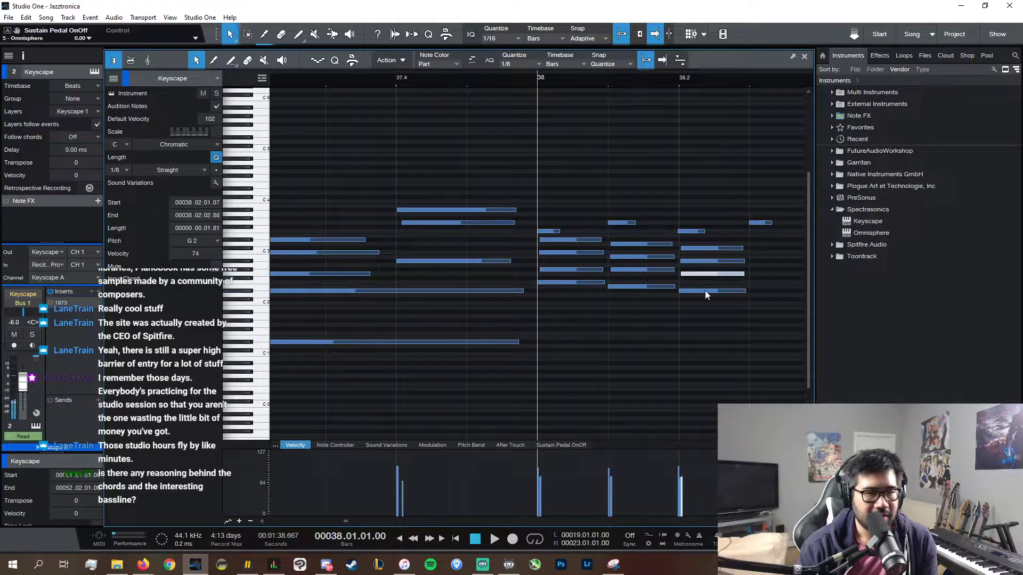
pyautogui.click(704, 290)
pyautogui.click(705, 274)
pyautogui.click(704, 261)
# - Audition the Synth Bass notes on the first two beats of bar 38 as a reference for the chords
pyautogui.press('F2')
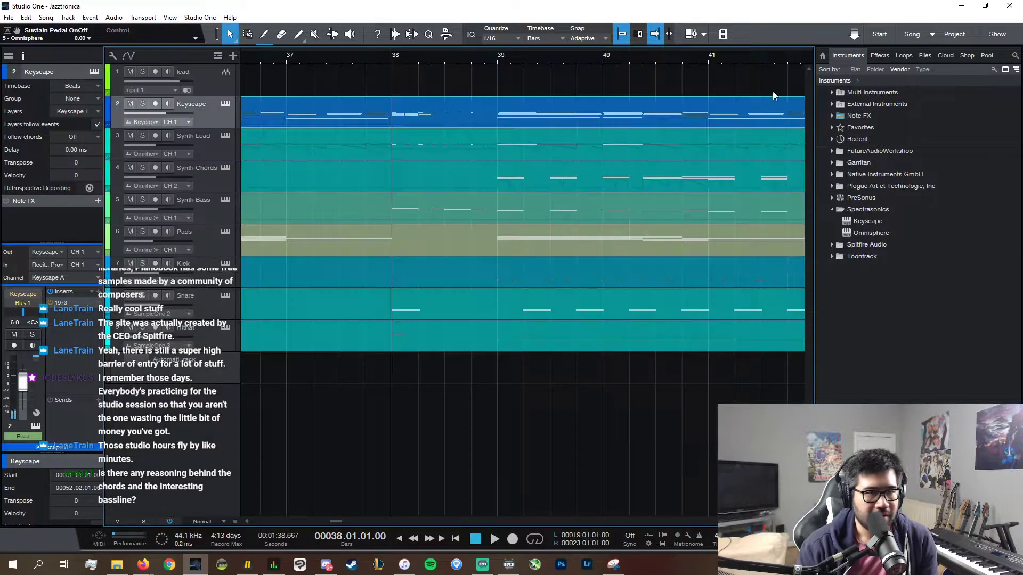
pyautogui.doubleClick(460, 218)
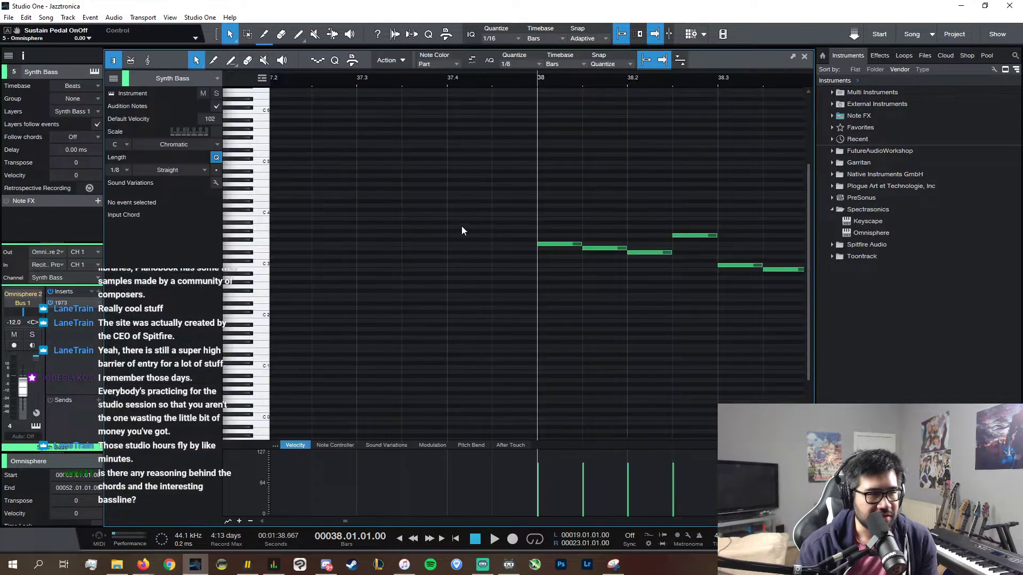
pyautogui.click(602, 249)
pyautogui.click(642, 253)
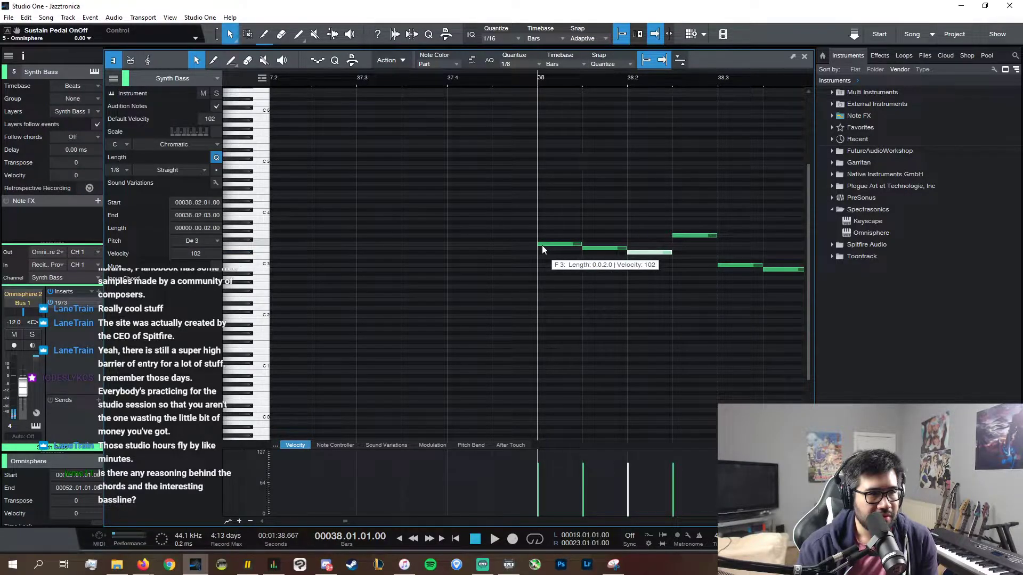
pyautogui.click(542, 245)
pyautogui.click(596, 249)
pyautogui.click(640, 253)
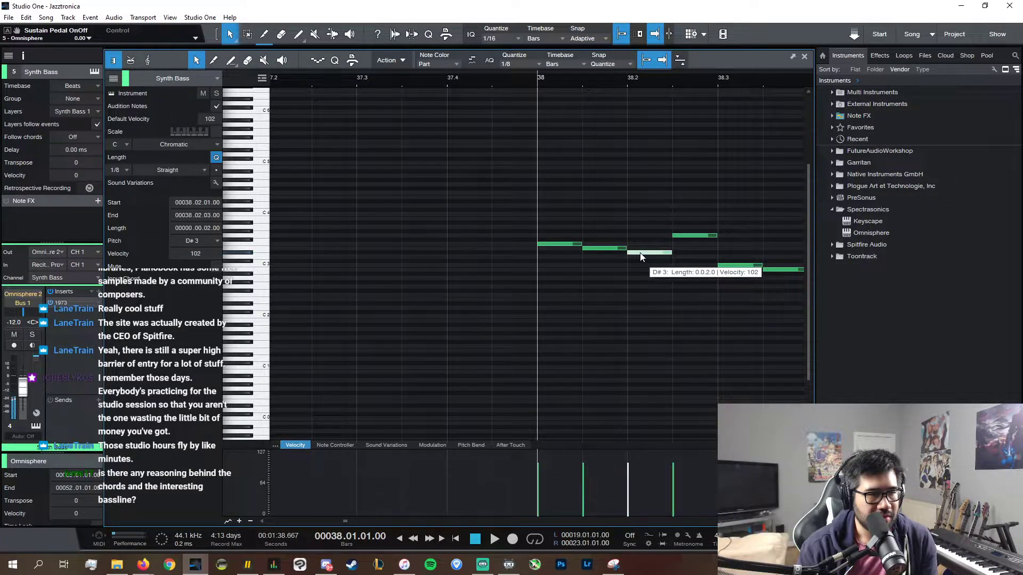
pyautogui.click(604, 249)
pyautogui.click(643, 256)
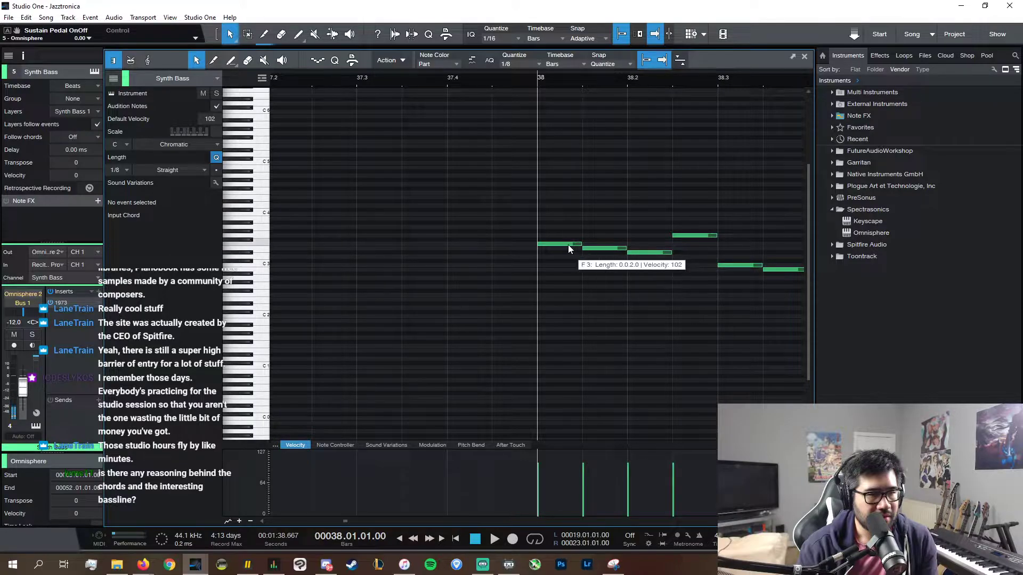
pyautogui.click(568, 245)
pyautogui.click(602, 249)
pyautogui.click(647, 253)
pyautogui.click(691, 236)
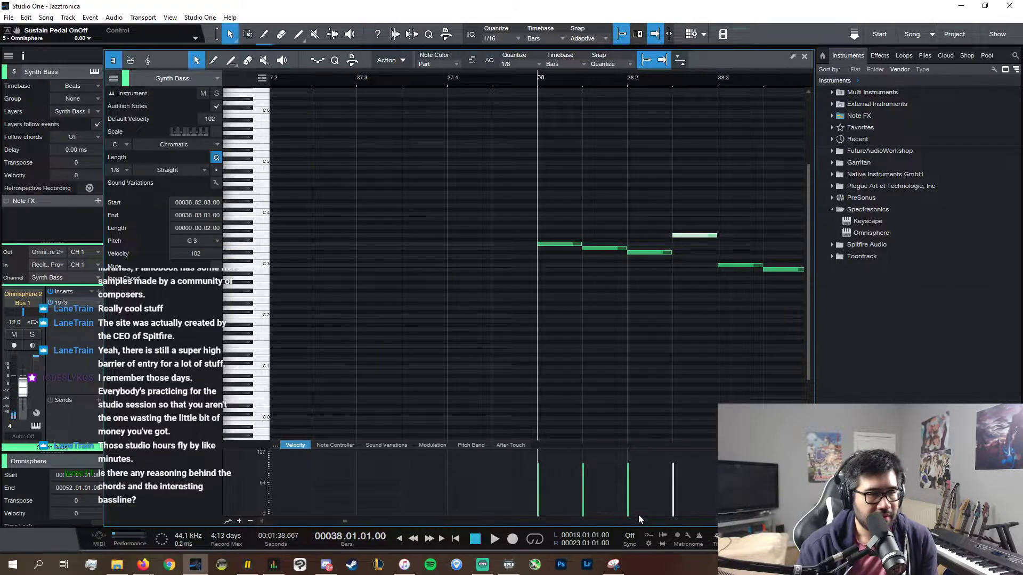
pyautogui.hscroll(3, 666, 515)
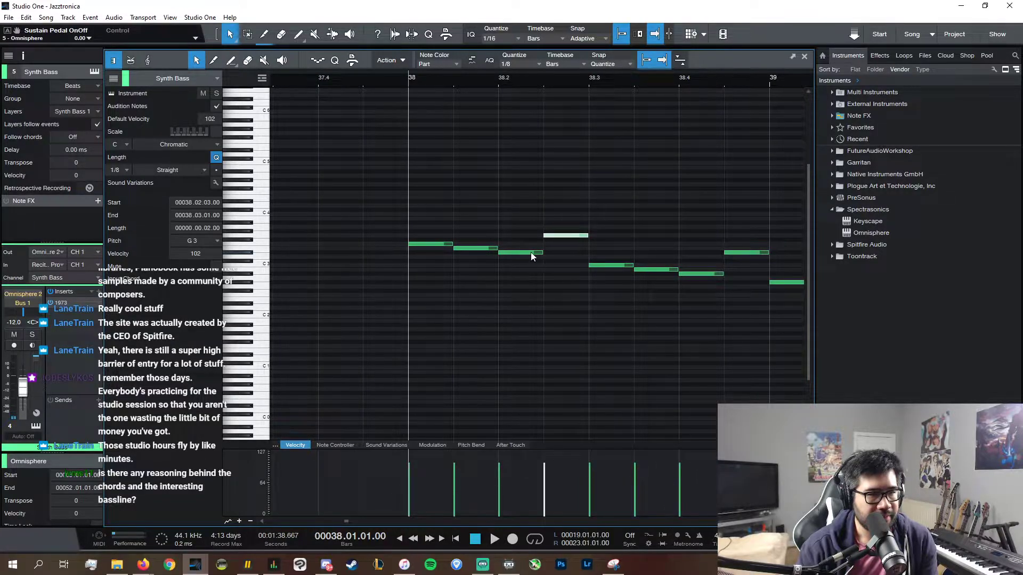
pyautogui.click(805, 57)
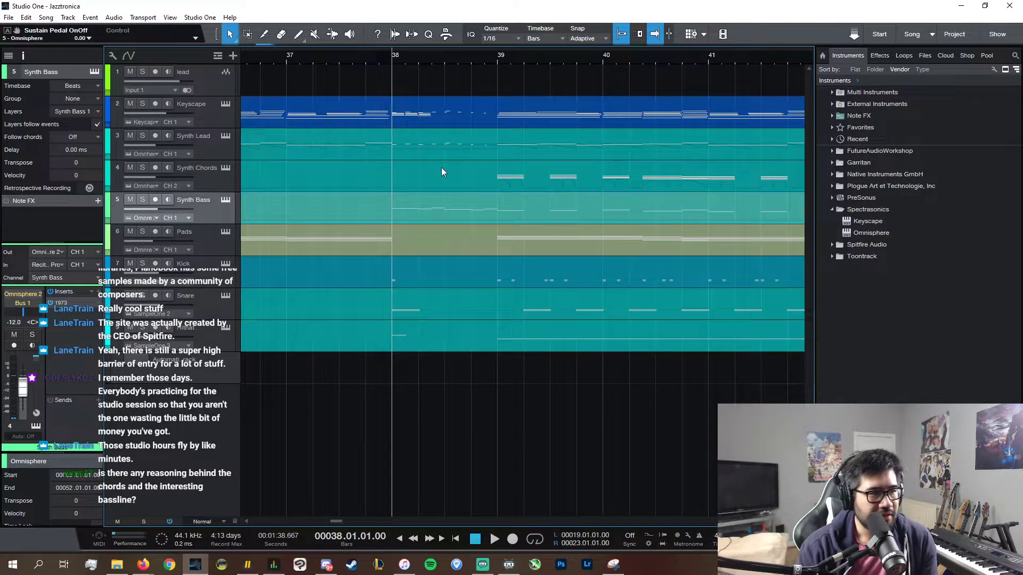
# - Examine how the last Synth Bass notes of bar 38 lead into the first note of bar 39
pyautogui.doubleClick(423, 208)
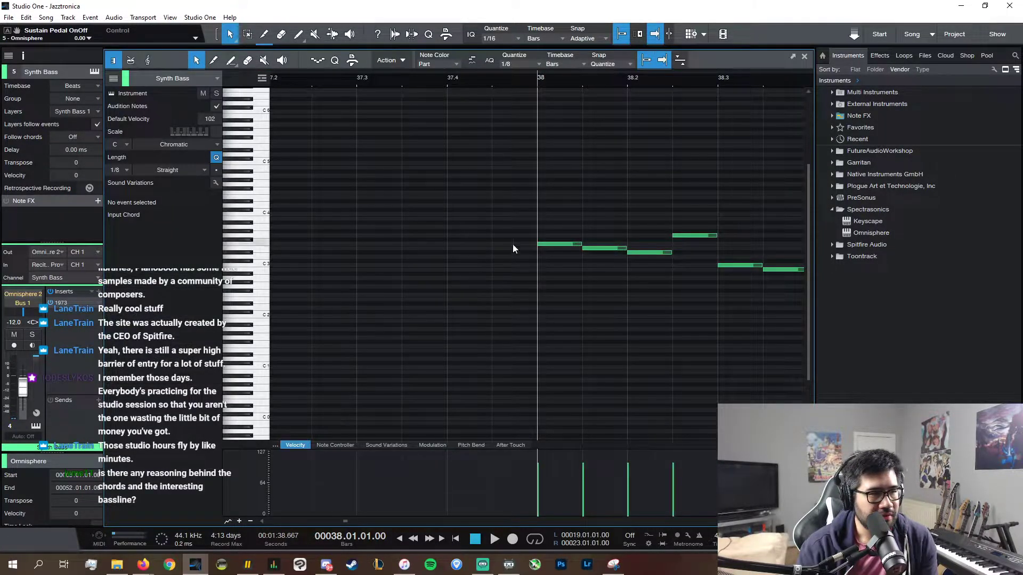
pyautogui.click(805, 57)
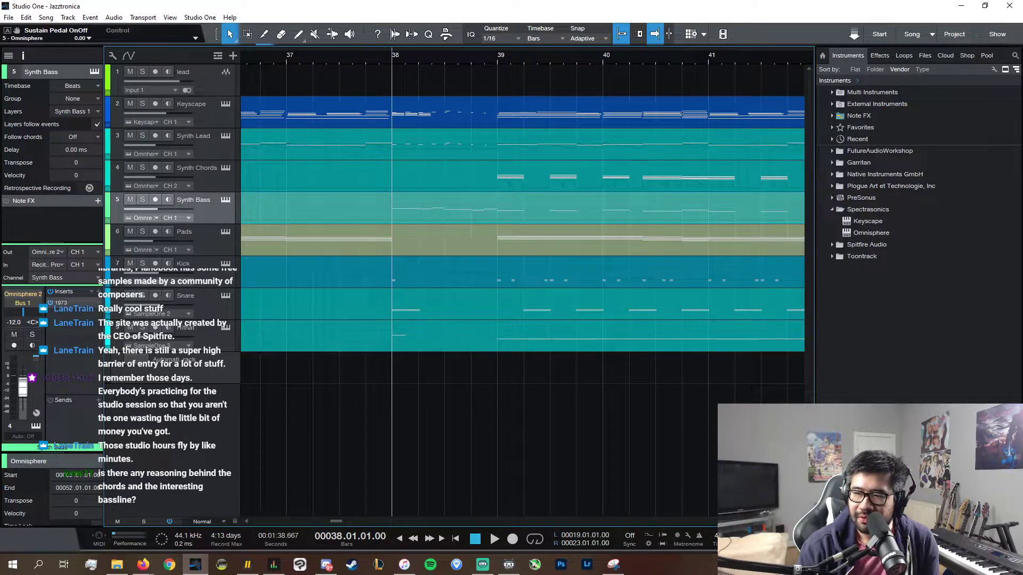
pyautogui.doubleClick(483, 218)
pyautogui.hscroll(5, 634, 512)
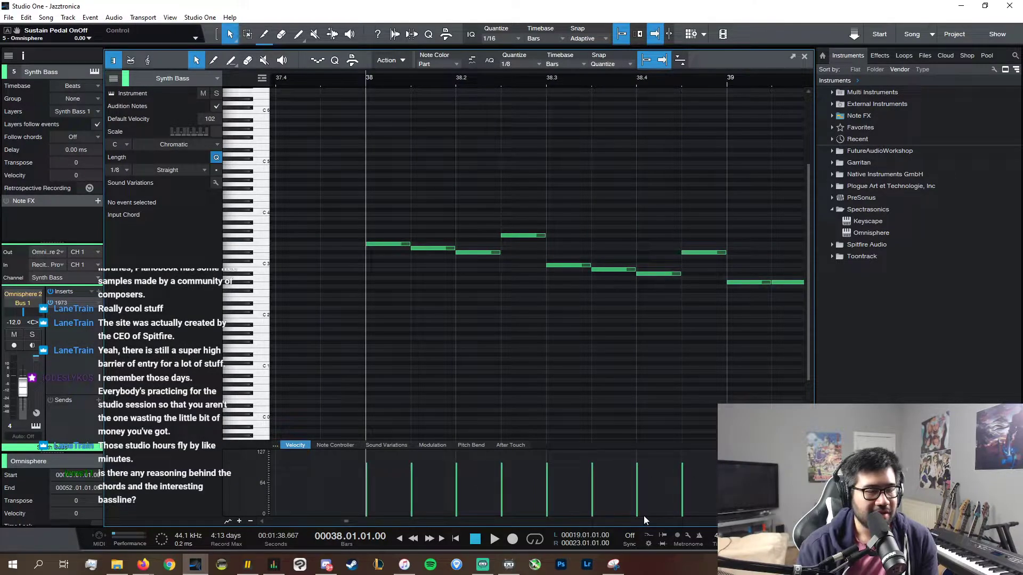
pyautogui.click(663, 280)
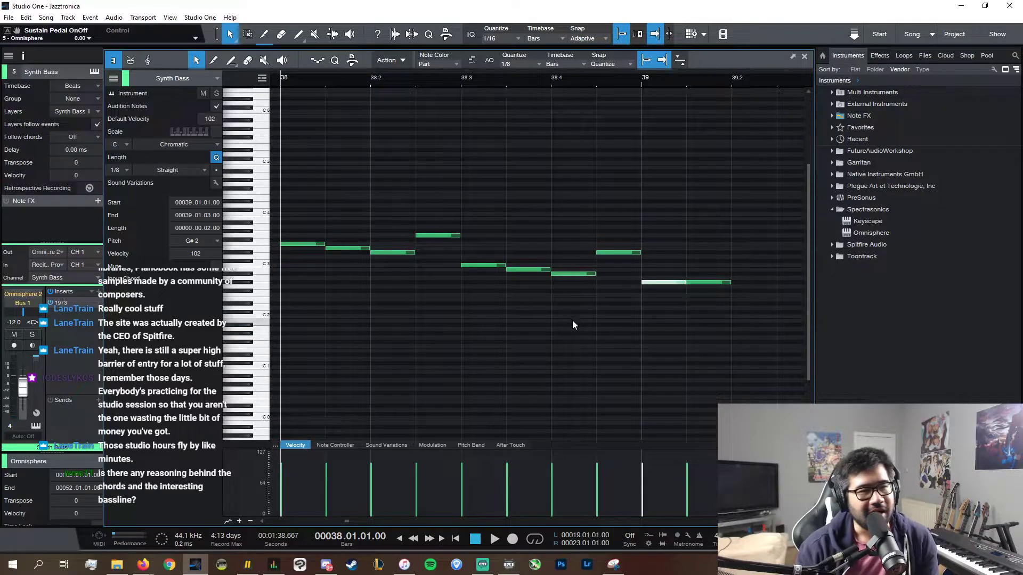
pyautogui.moveTo(569, 319); pyautogui.dragTo(615, 209)
pyautogui.click(576, 274)
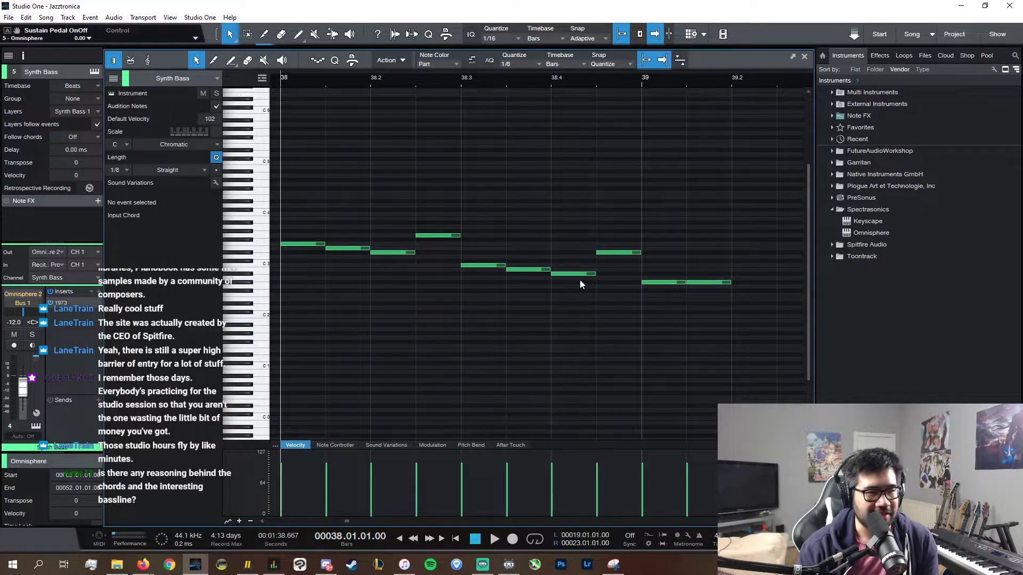
pyautogui.click(615, 252)
pyautogui.click(660, 283)
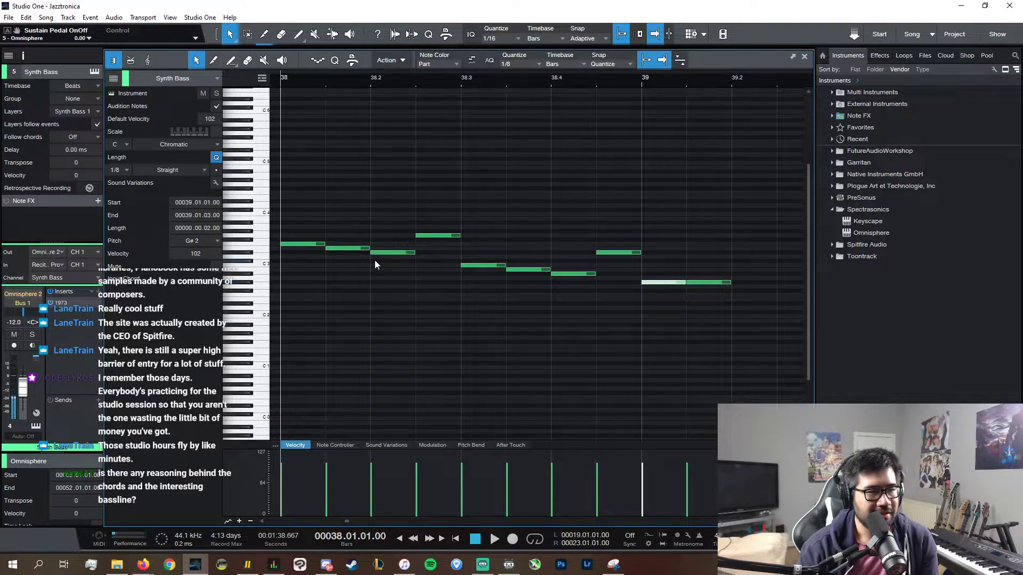
# - Audition the Synth Bass run from the start of bar 38 through beat 4, note by note
pyautogui.click(377, 260)
pyautogui.click(408, 253)
pyautogui.click(444, 236)
pyautogui.click(473, 266)
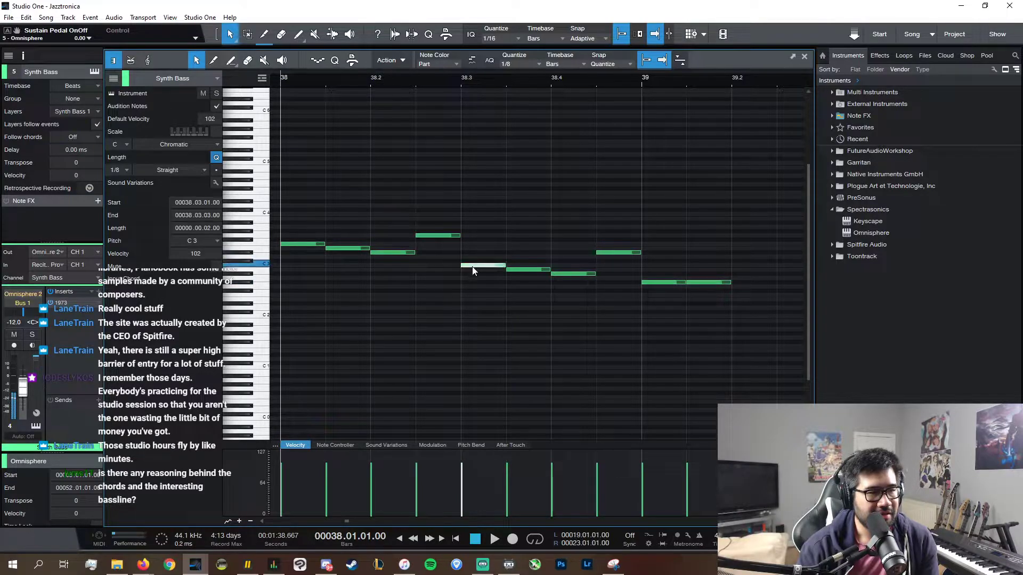
pyautogui.click(409, 253)
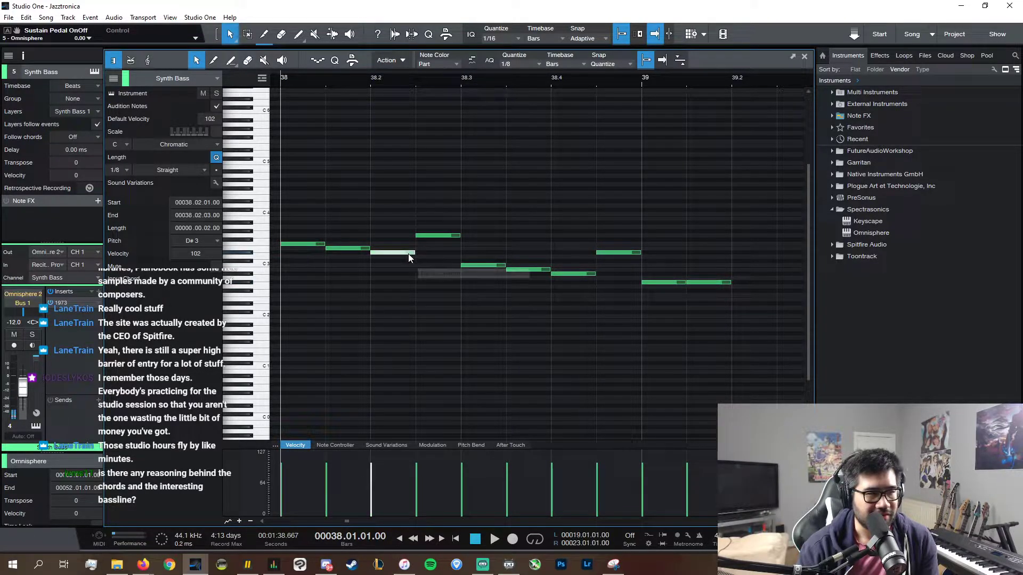
pyautogui.click(318, 245)
pyautogui.click(347, 249)
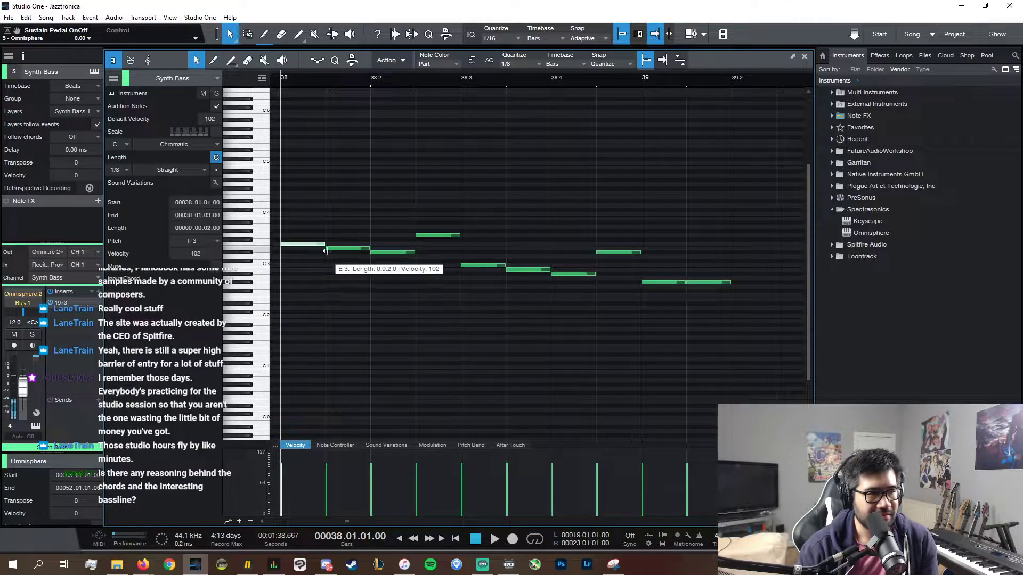
pyautogui.click(385, 252)
pyautogui.click(450, 236)
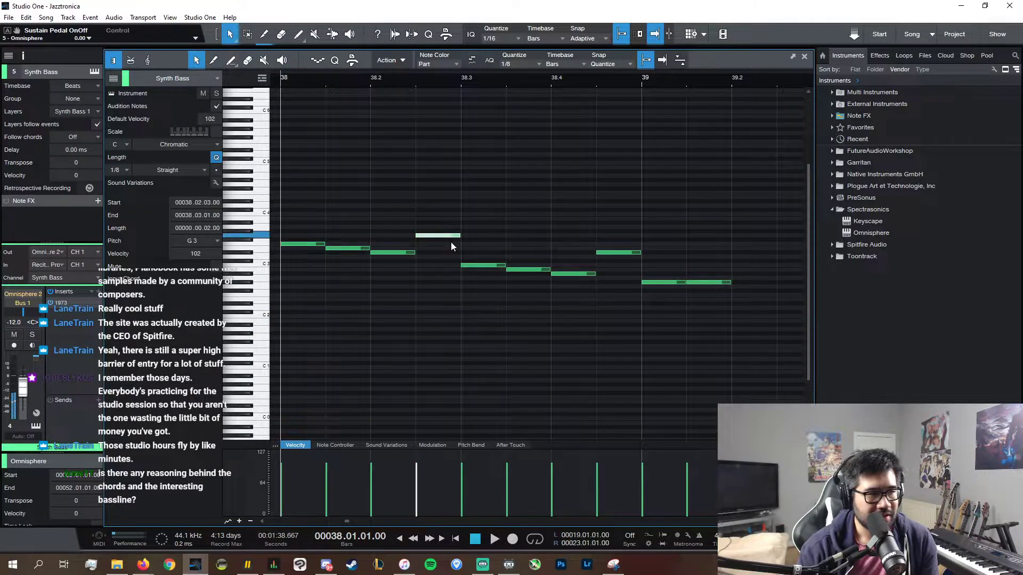
pyautogui.click(501, 266)
pyautogui.click(515, 270)
pyautogui.click(556, 274)
pyautogui.click(496, 266)
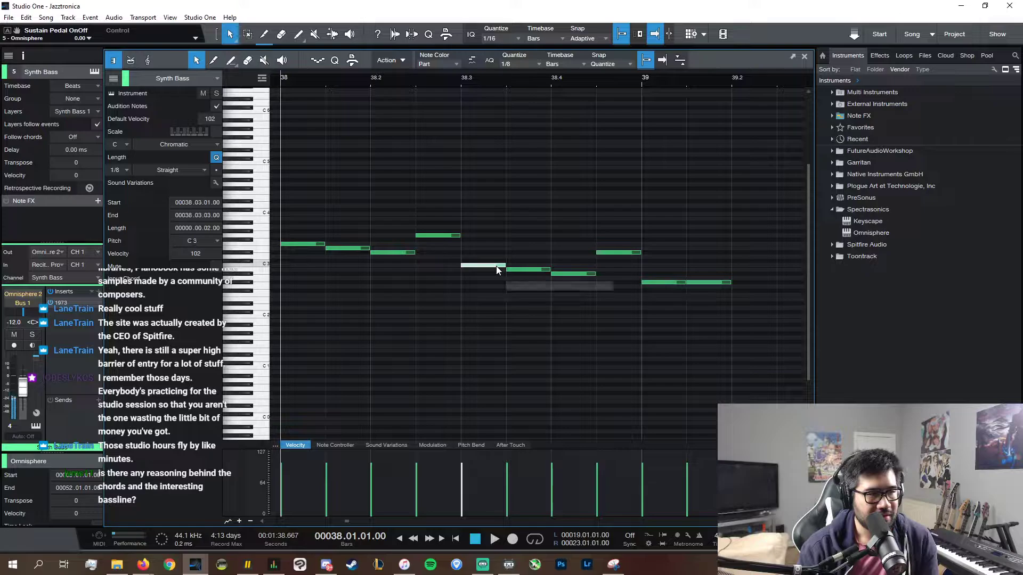
# - Try the Synth Bass note on beat 2 of bar 38 at D 3, comparing it with the surrounding notes
pyautogui.moveTo(407, 254); pyautogui.dragTo(399, 258)
pyautogui.doubleClick(404, 260)
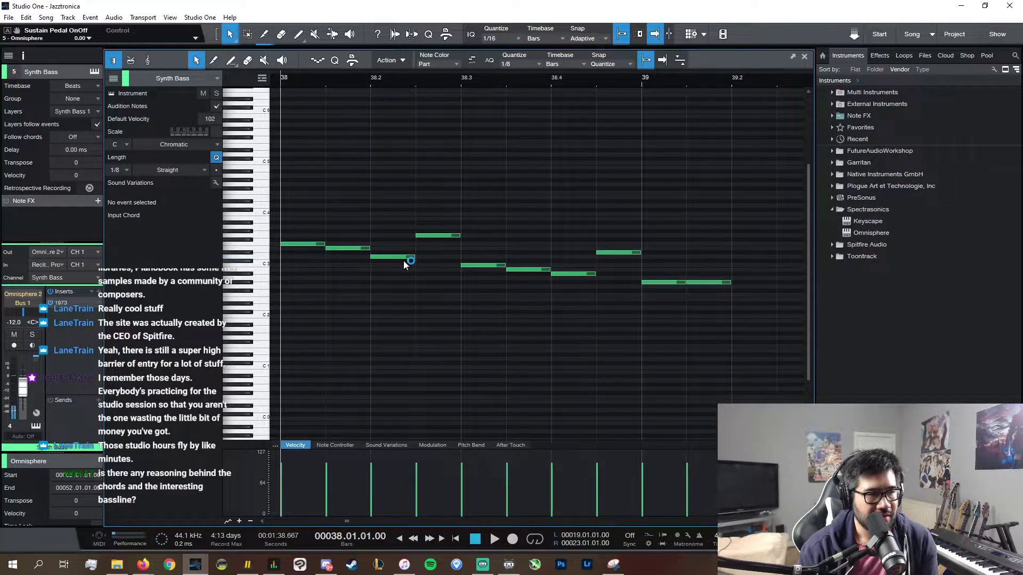
pyautogui.doubleClick(401, 260)
pyautogui.click(313, 245)
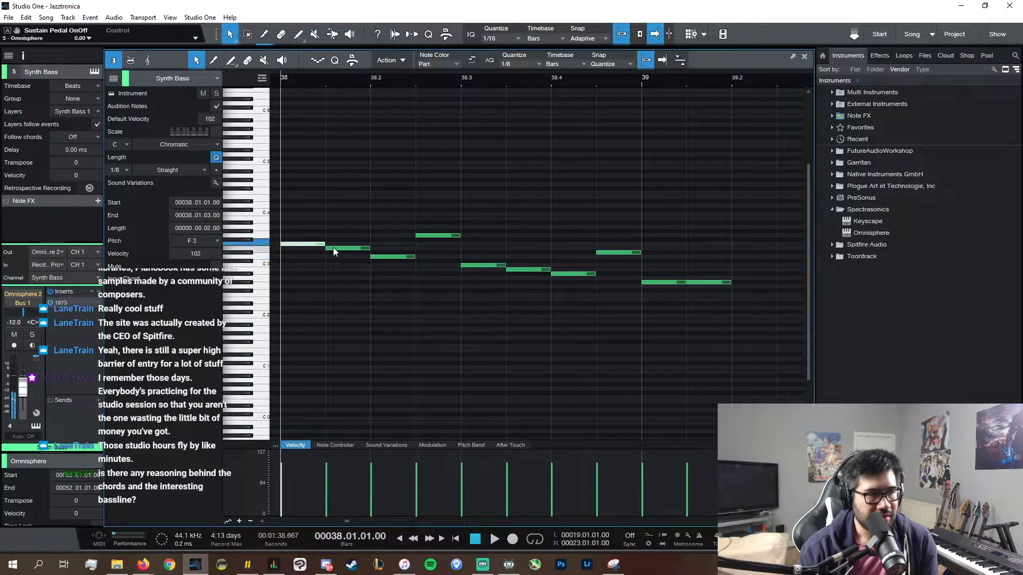
pyautogui.click(338, 249)
pyautogui.click(384, 258)
pyautogui.moveTo(377, 258); pyautogui.dragTo(426, 256)
pyautogui.click(483, 266)
pyautogui.click(401, 262)
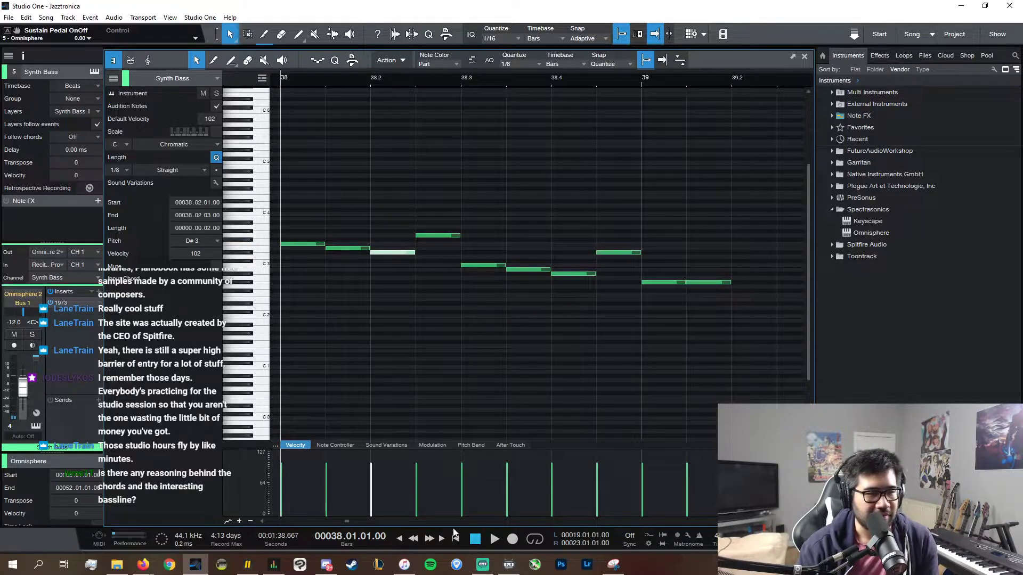
pyautogui.moveTo(476, 229); pyautogui.dragTo(539, 302)
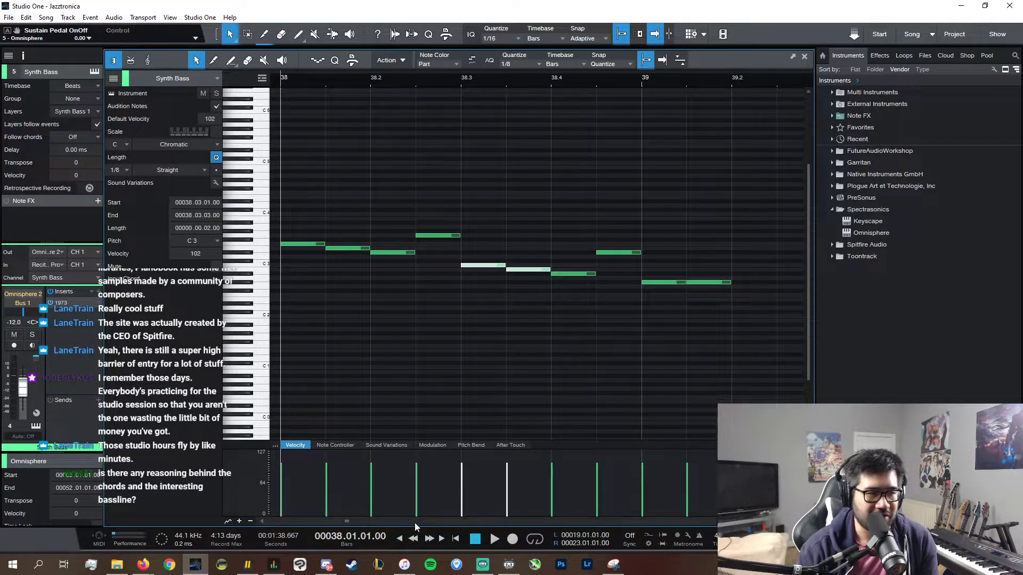
pyautogui.hscroll(-2, 414, 523)
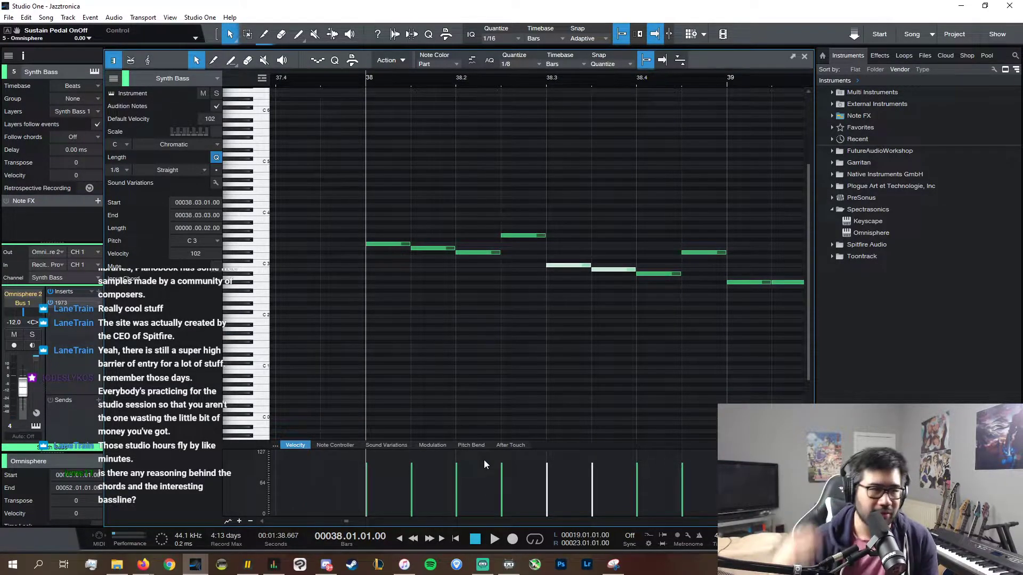
pyautogui.click(805, 56)
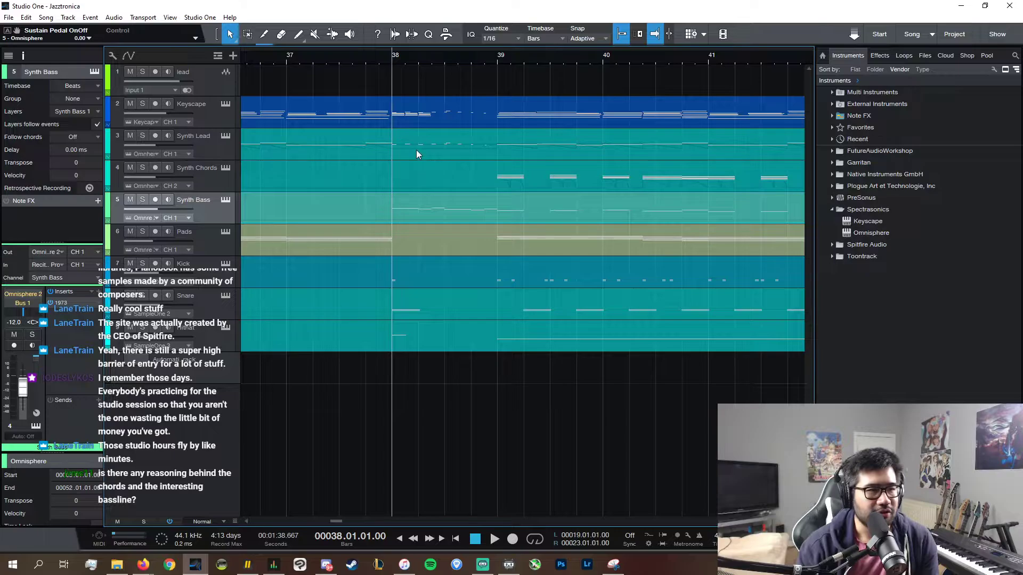
# - Solo the Keyscape track, play back the chords from bar 38, and audition the second chord's lowest note
pyautogui.doubleClick(446, 126)
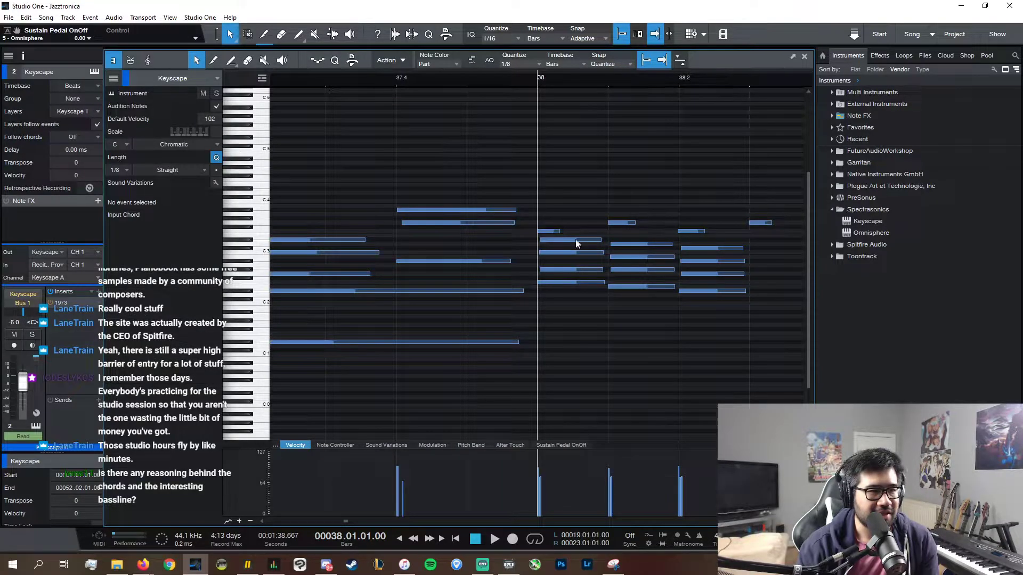
pyautogui.click(215, 94)
pyautogui.press('space')
pyautogui.press('space')
pyautogui.press('space')
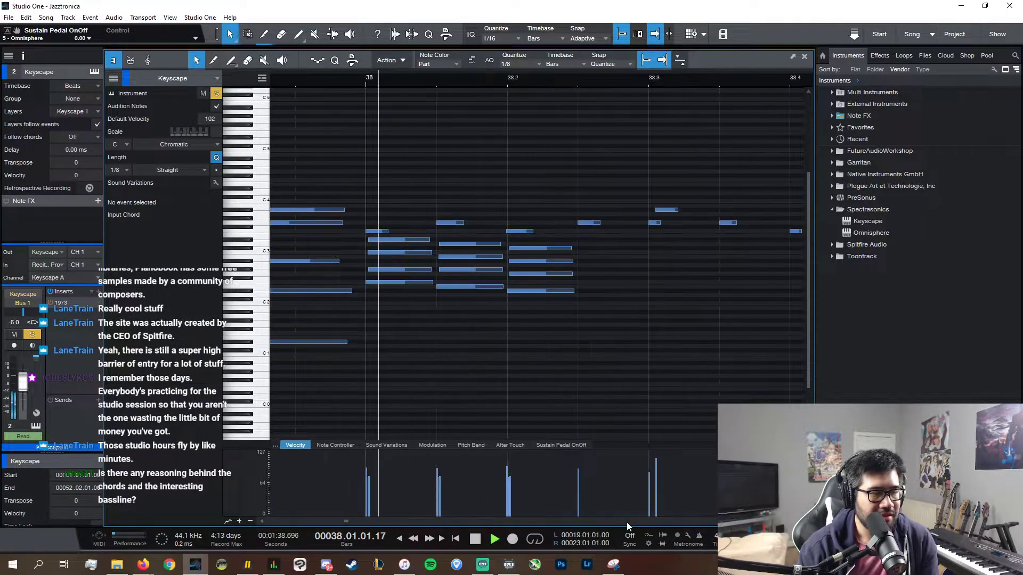
pyautogui.press('space')
pyautogui.click(457, 287)
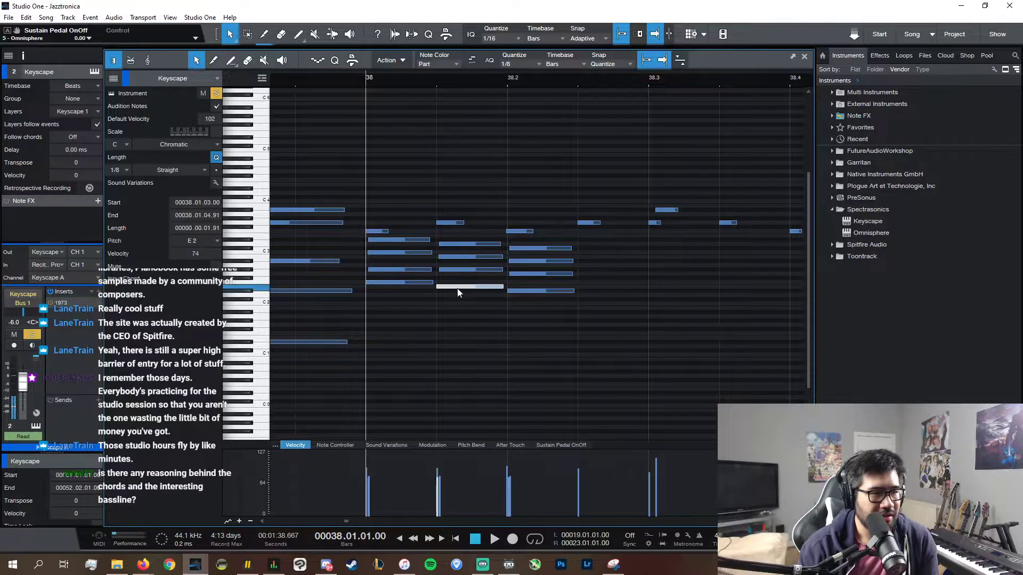
# - Audition the notes of the second Keyscape chord in bar 38 together with the melody note above it
pyautogui.click(462, 264)
pyautogui.click(464, 256)
pyautogui.click(461, 244)
pyautogui.click(457, 224)
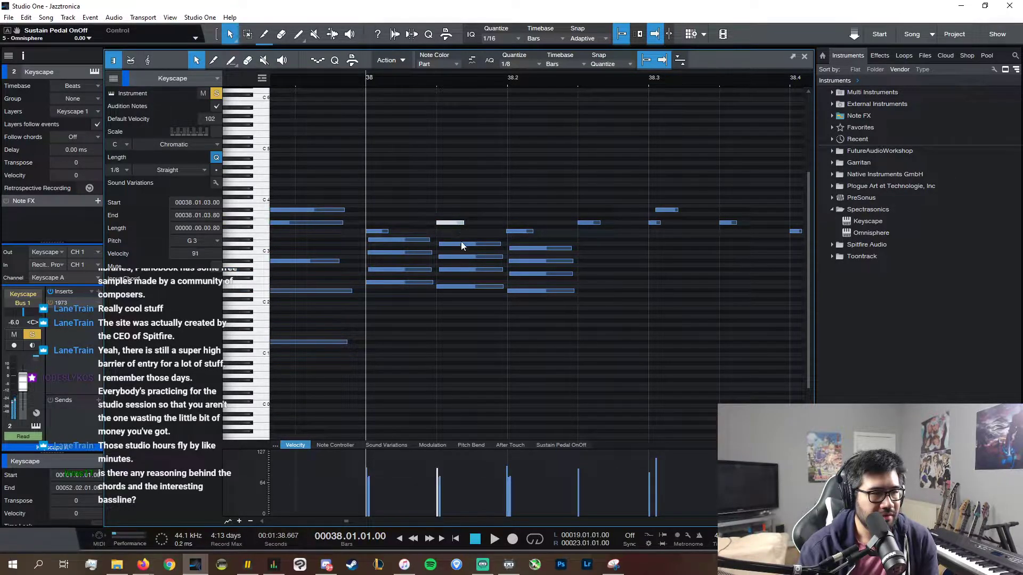
pyautogui.click(455, 286)
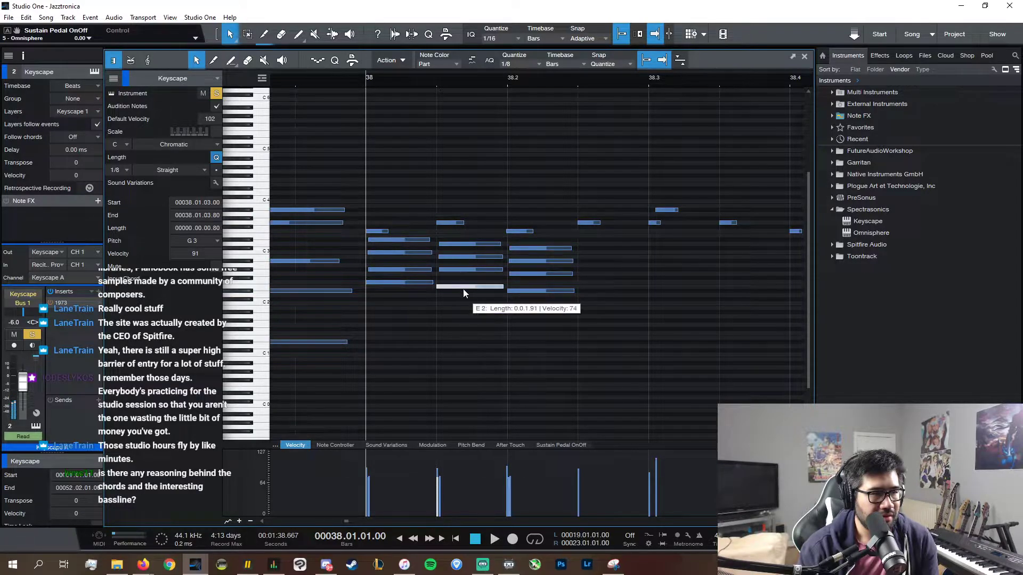
pyautogui.click(463, 270)
pyautogui.click(465, 243)
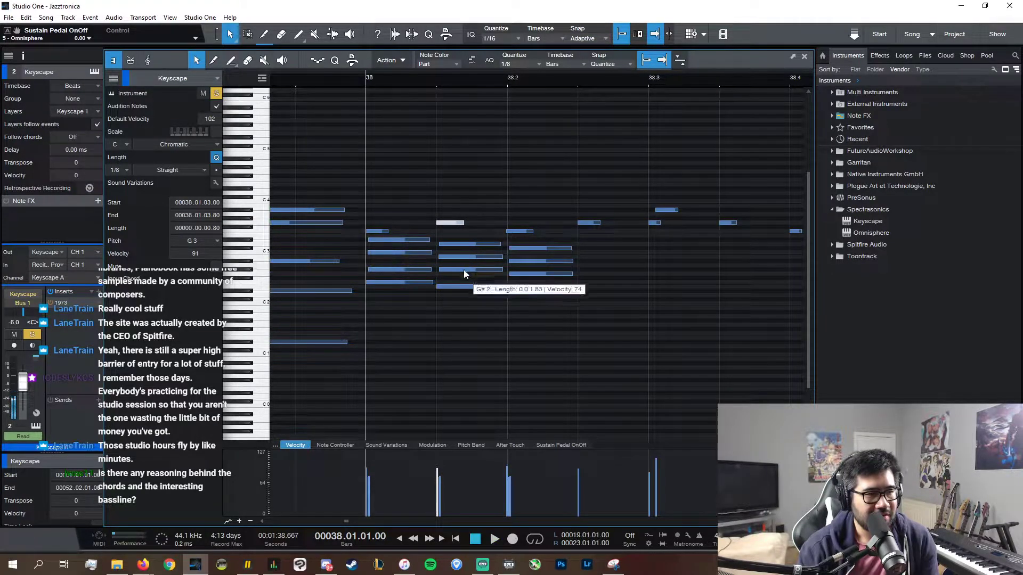
# - Lower the second chord's G# 2 note to G 2 and play the Keyscape part from bar 38
pyautogui.moveTo(464, 270)
pyautogui.mouseDown()
pyautogui.moveTo(475, 274)
pyautogui.moveTo(475, 260)
pyautogui.mouseUp()
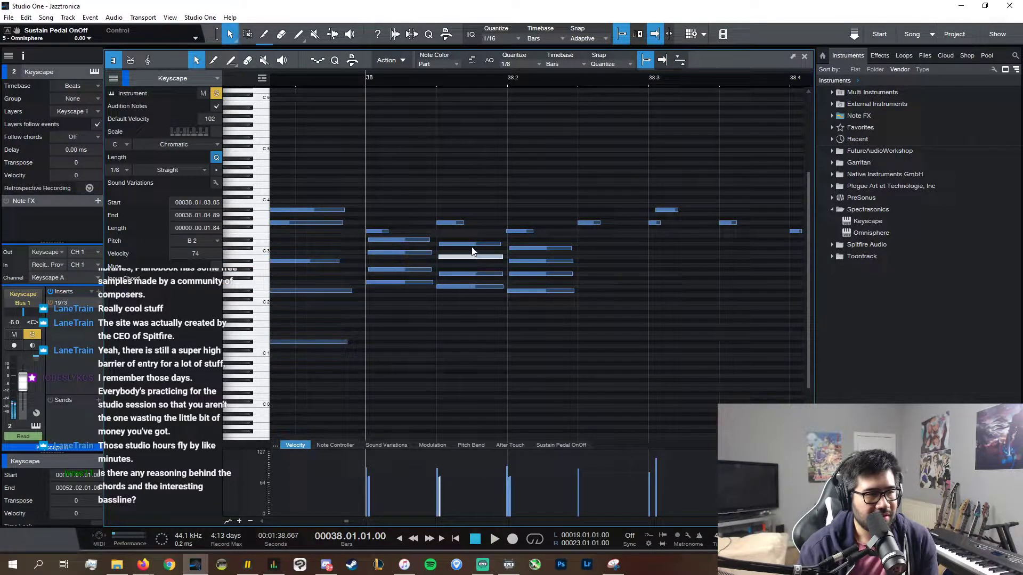
pyautogui.click(472, 246)
pyautogui.press('space')
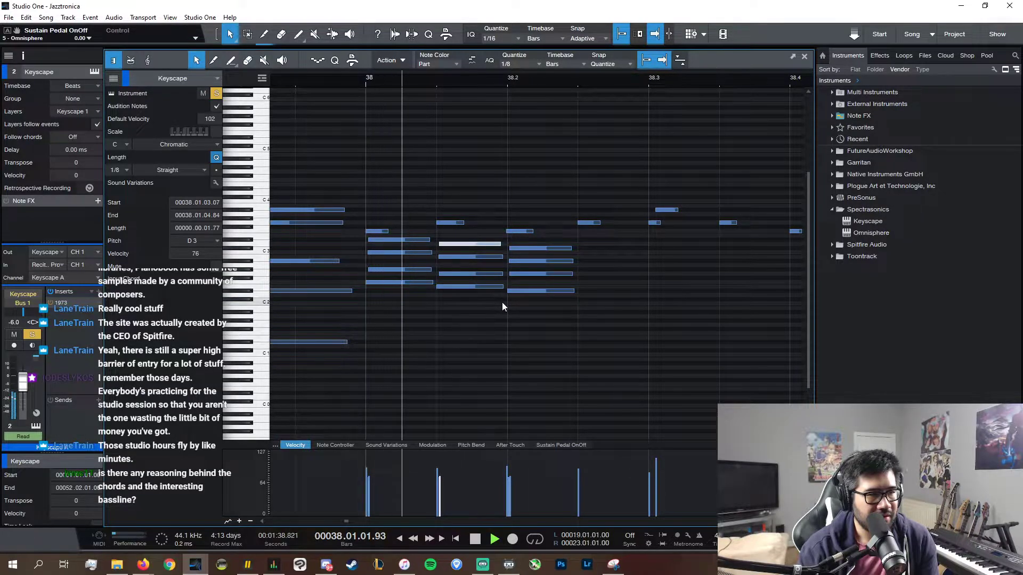
pyautogui.press('space')
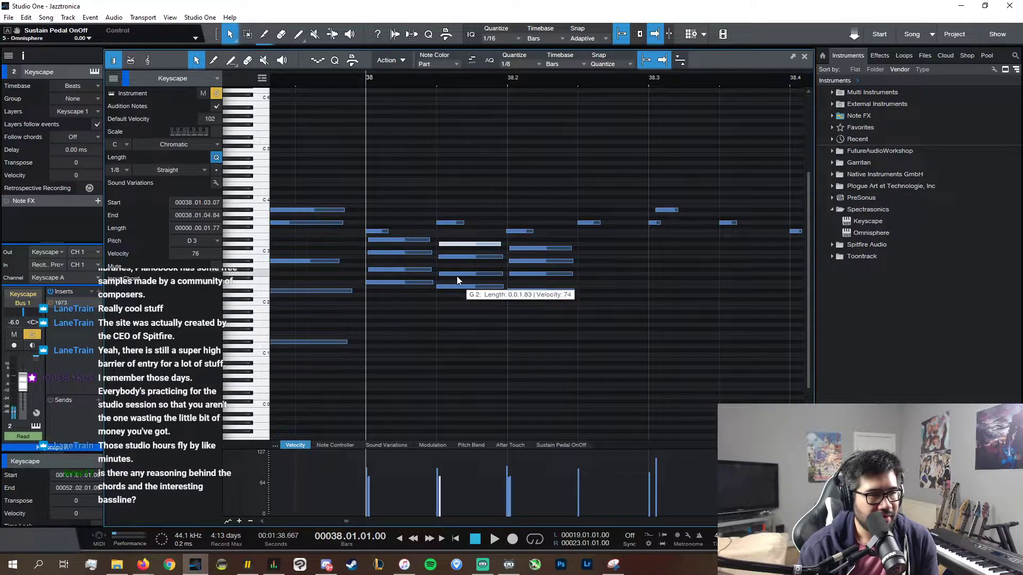
pyautogui.press('space')
pyautogui.press('space')
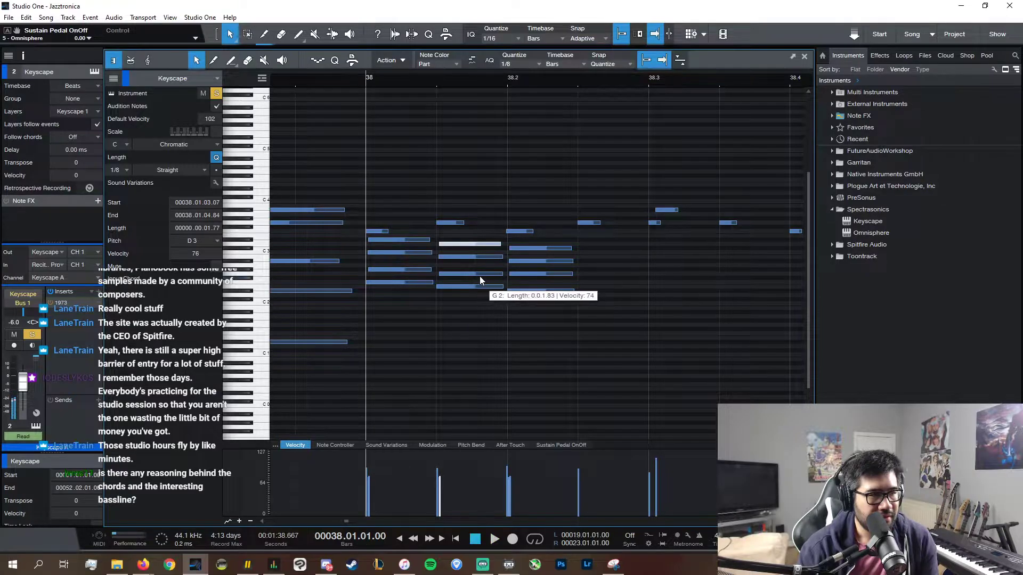
# - Audition the upper three notes of the revised second chord and replay it from the start of bar 38
pyautogui.click(473, 258)
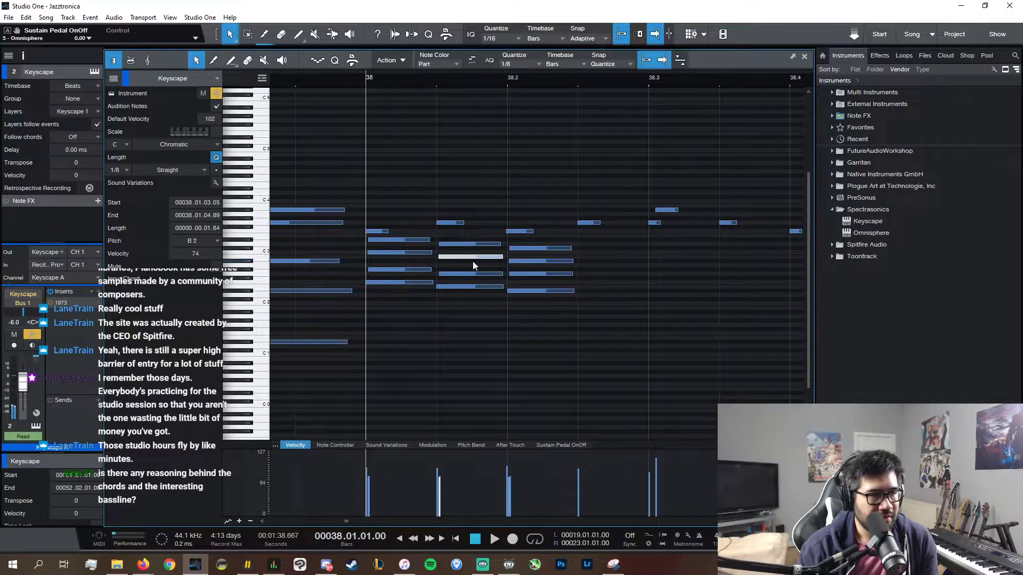
pyautogui.click(465, 275)
pyautogui.click(464, 259)
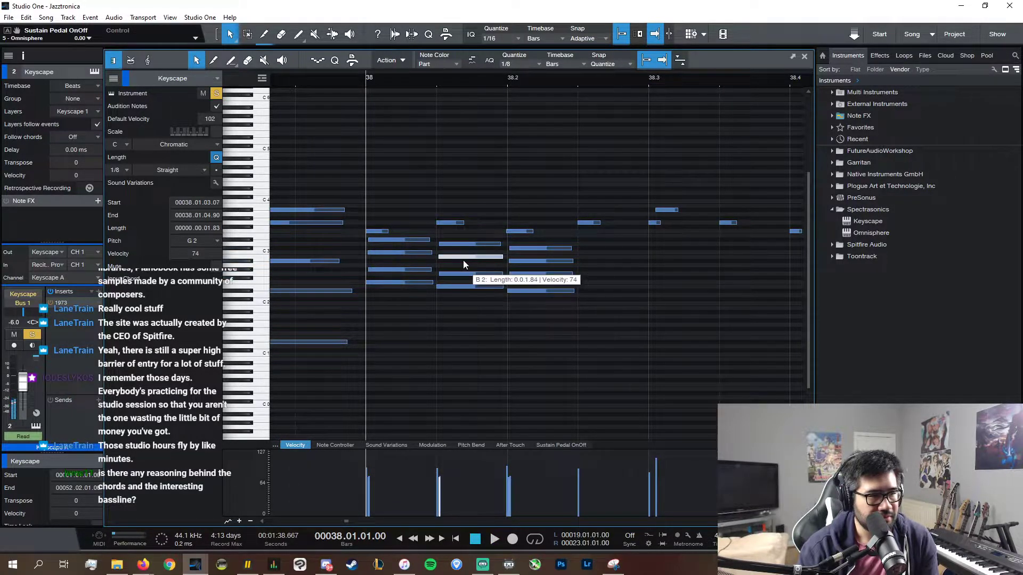
pyautogui.click(462, 245)
pyautogui.press('space')
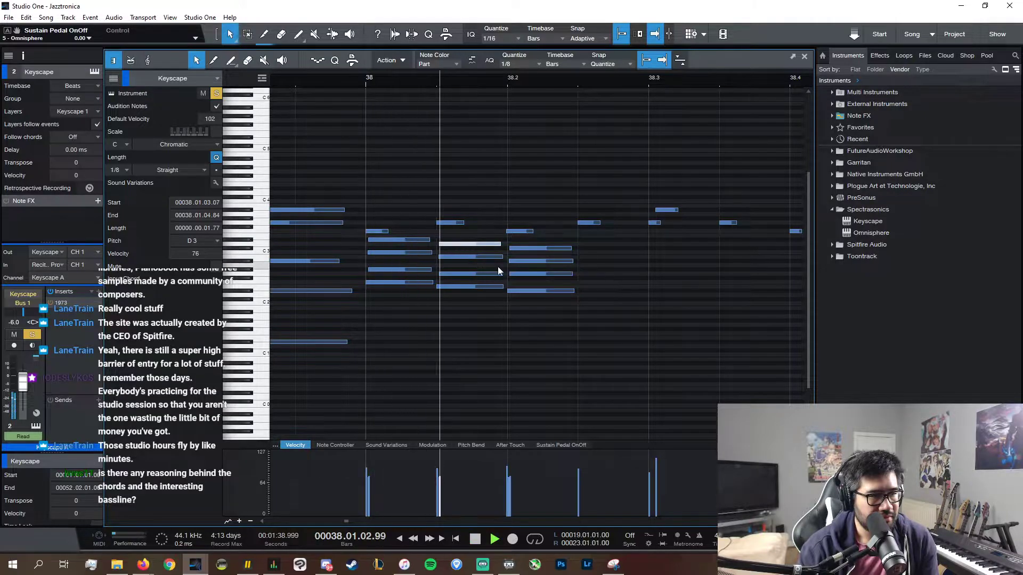
pyautogui.press('space')
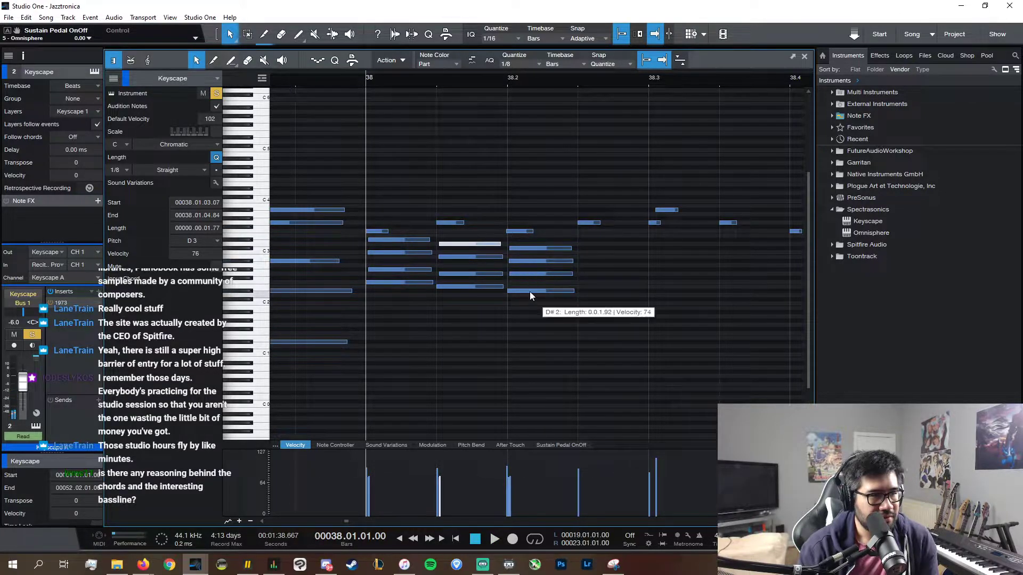
# - Try F# 2 in place of the second chord's G 2 note, play it back, and return the note to G 2
pyautogui.click(485, 277)
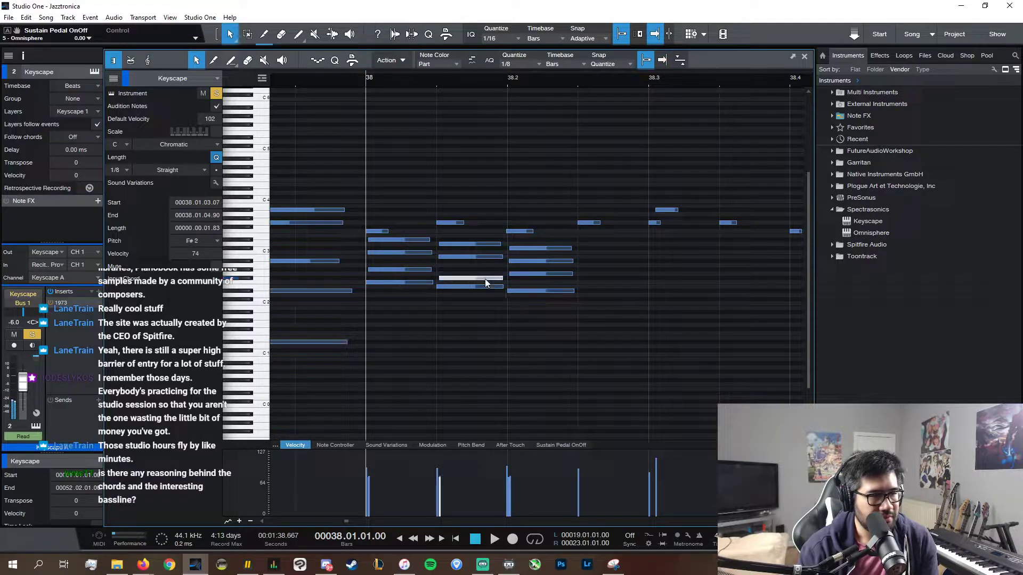
pyautogui.press('space')
pyautogui.press('space')
pyautogui.press('space')
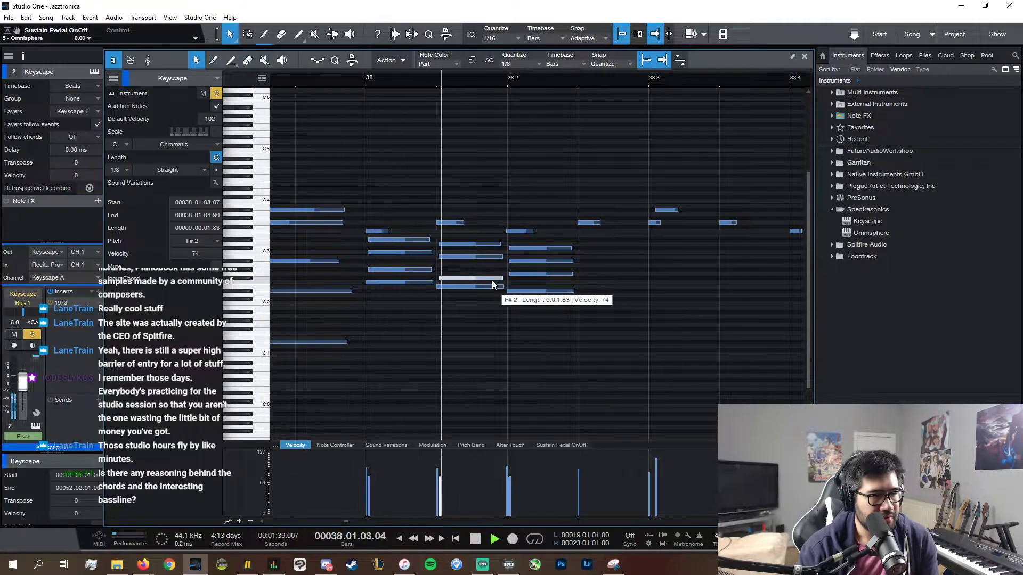
pyautogui.press('space')
pyautogui.press('Up')
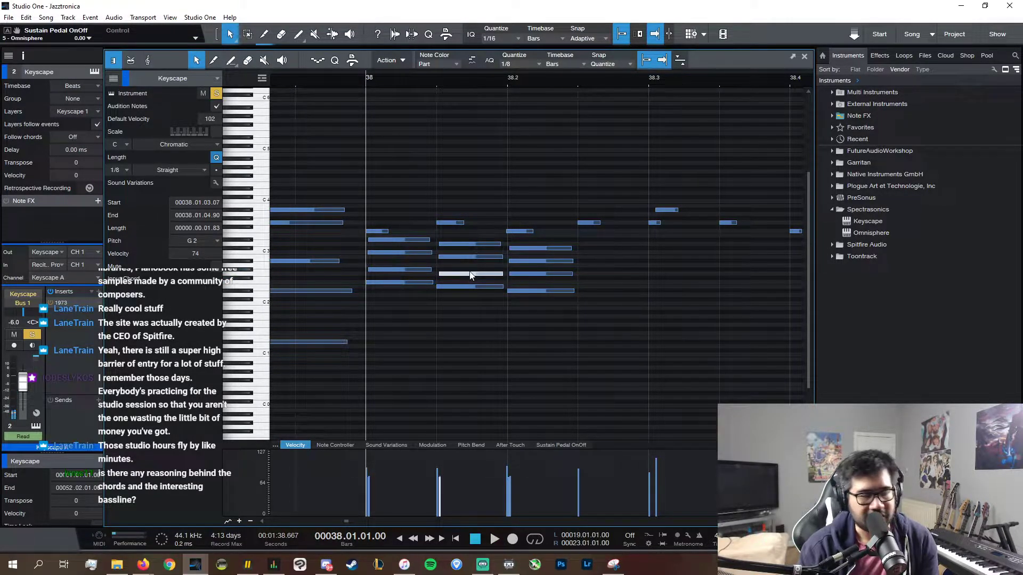
# - Try the second chord's G 2 note at F 3 and F# 3, comparing it with the other chord notes, and move it back to G 2
pyautogui.moveTo(464, 276); pyautogui.dragTo(464, 234)
pyautogui.click(468, 288)
pyautogui.click(469, 258)
pyautogui.click(469, 244)
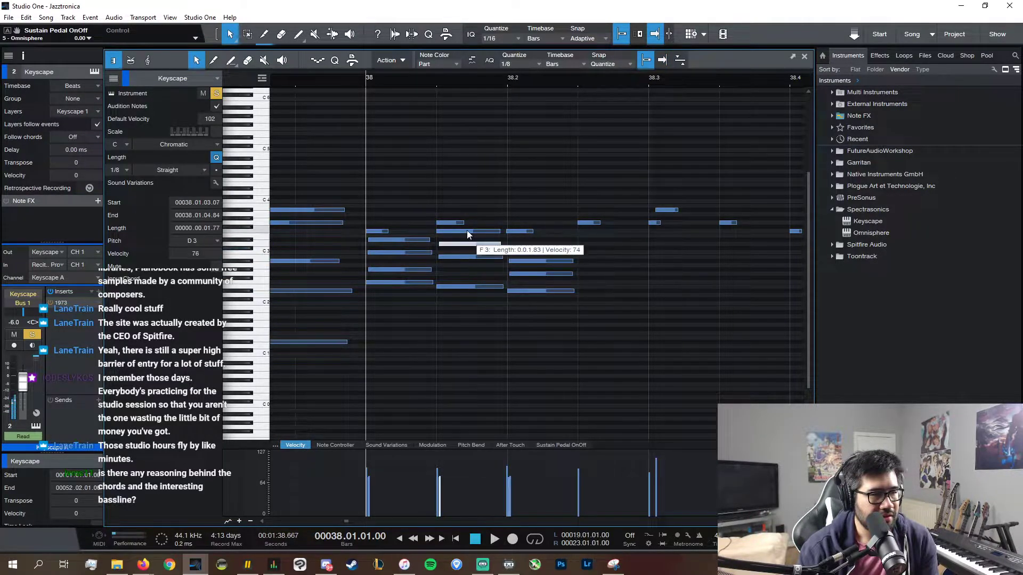
pyautogui.click(469, 232)
pyautogui.click(475, 286)
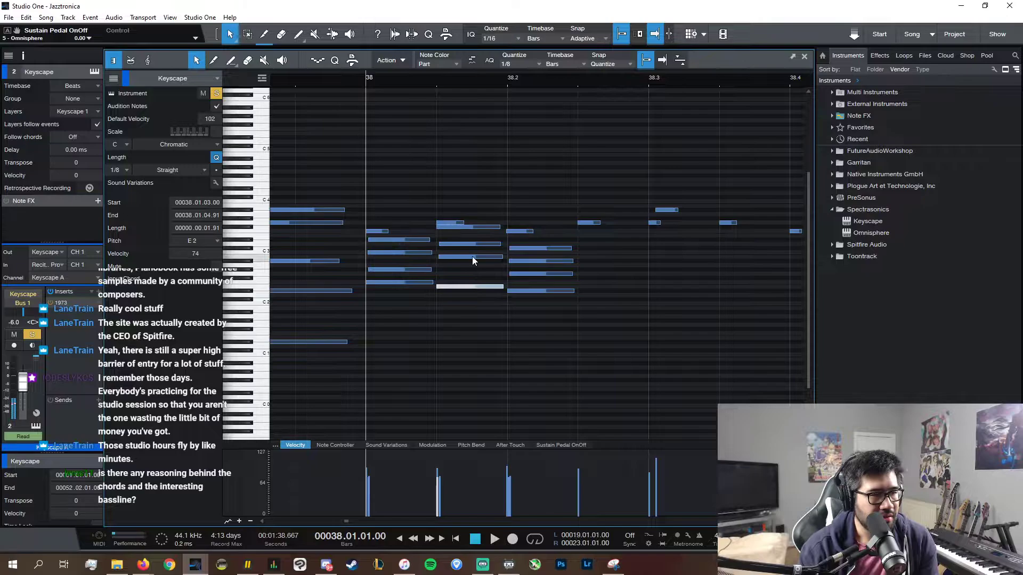
pyautogui.click(474, 228)
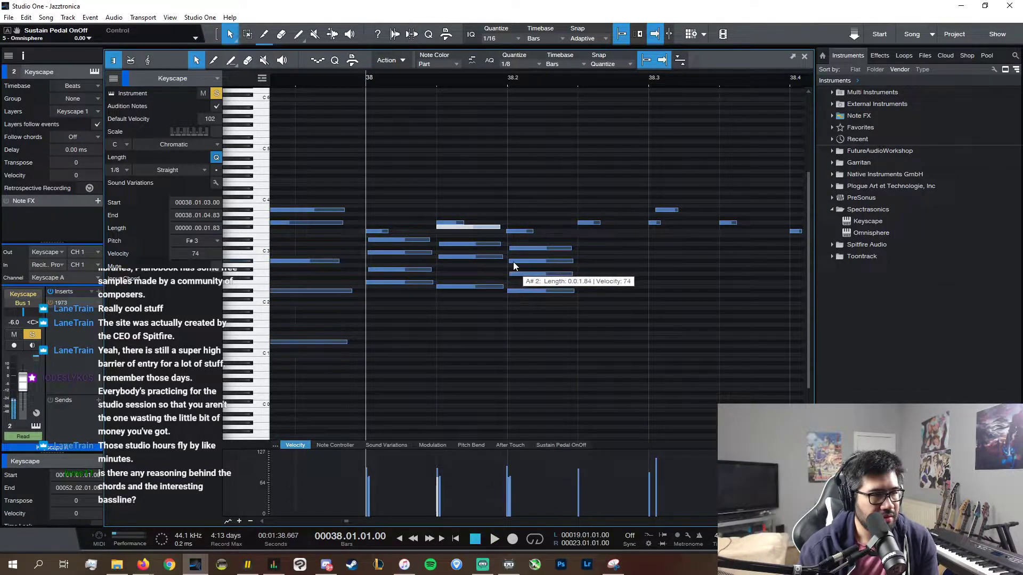
pyautogui.click(435, 85)
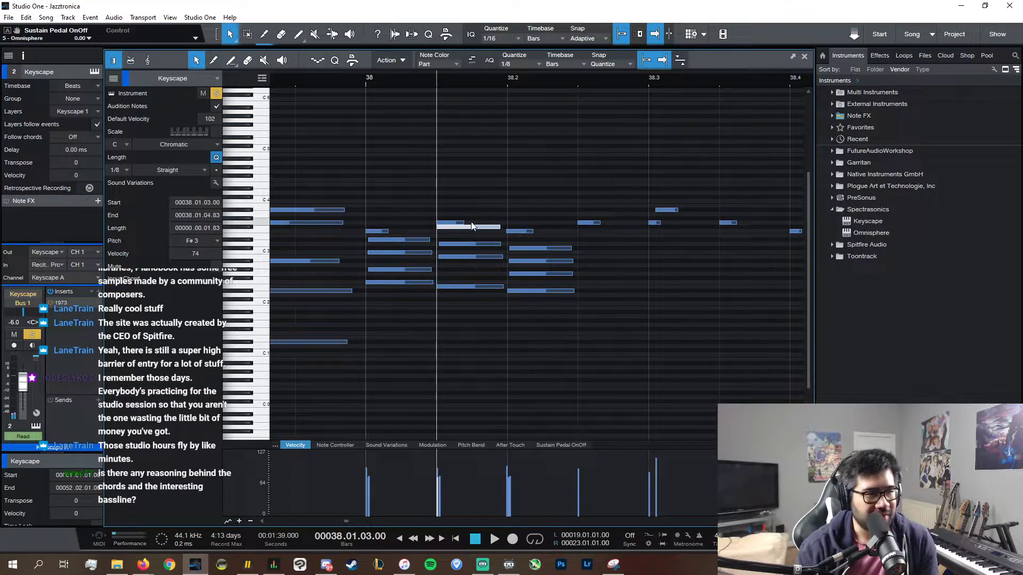
pyautogui.moveTo(471, 226); pyautogui.dragTo(470, 273)
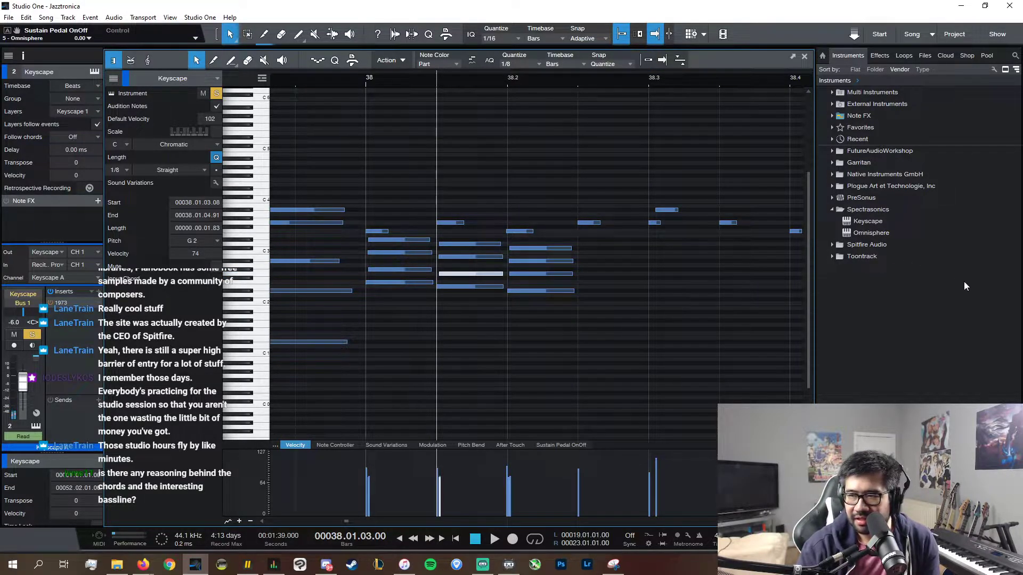
# - Set the playback position just before bar 38, reopen the Keyscape part, and audition the third chord's D# 2 and A# 2 notes
pyautogui.click(364, 85)
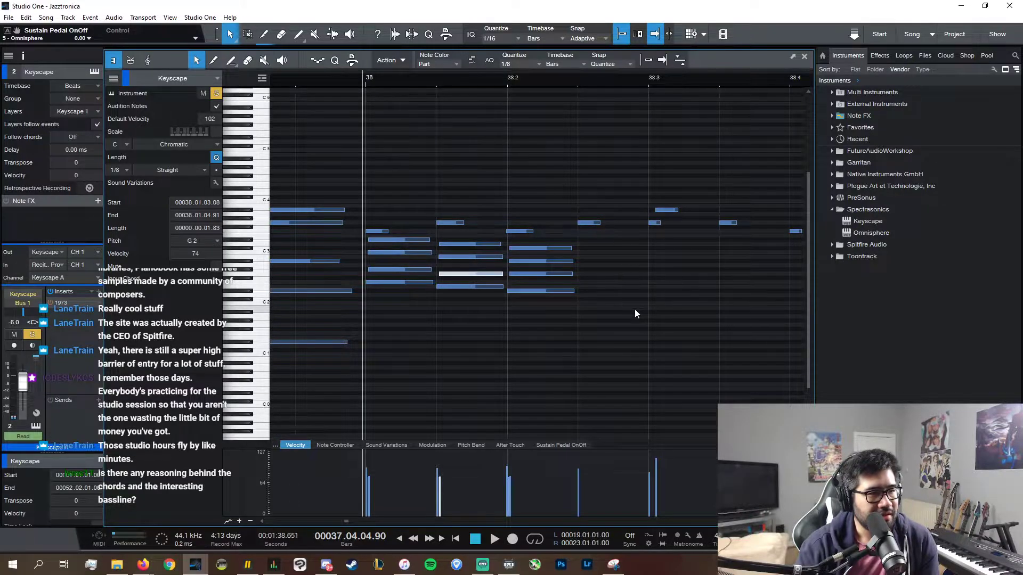
pyautogui.moveTo(635, 311); pyautogui.dragTo(560, 249)
pyautogui.click(805, 57)
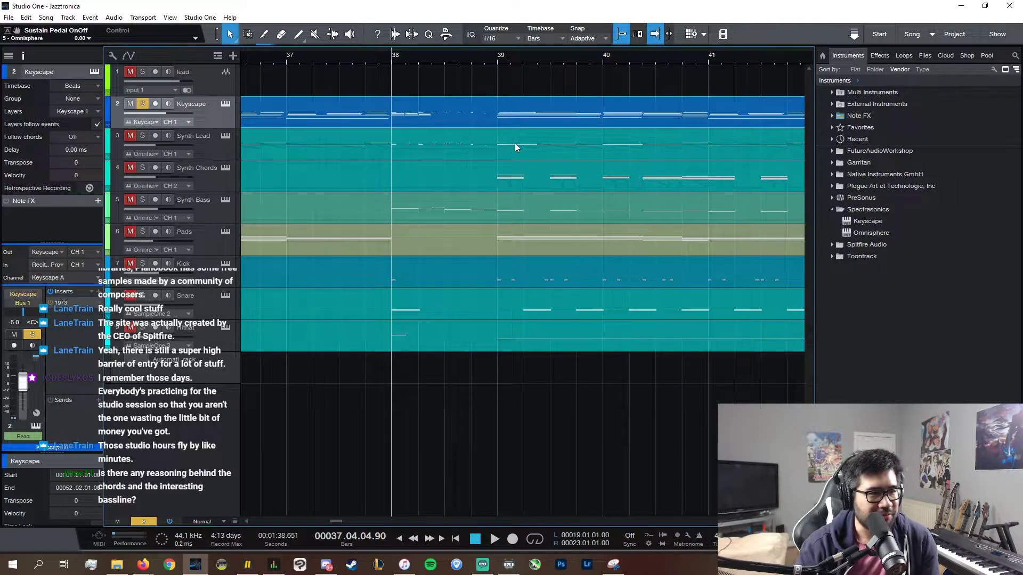
pyautogui.doubleClick(459, 115)
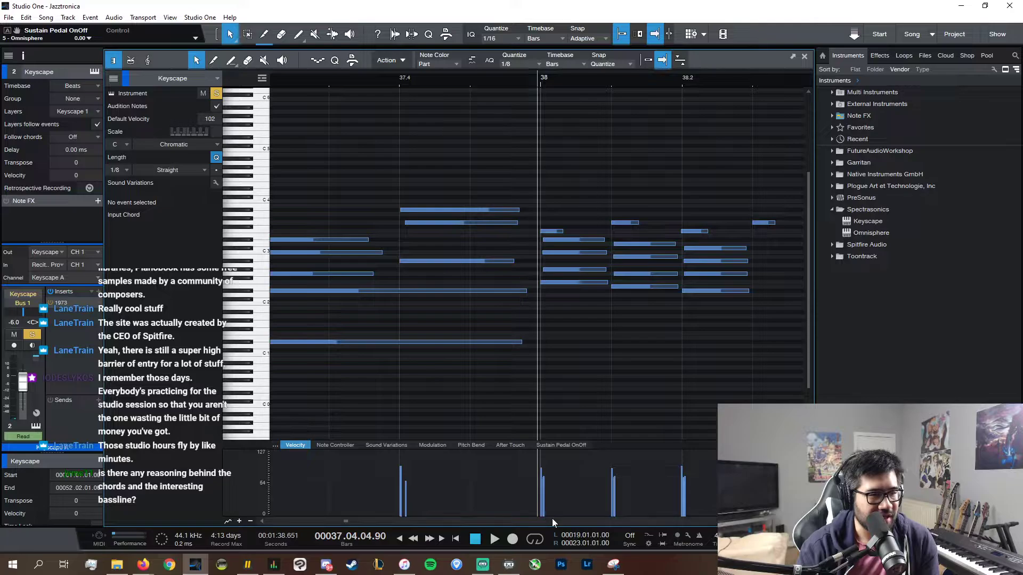
pyautogui.click(555, 291)
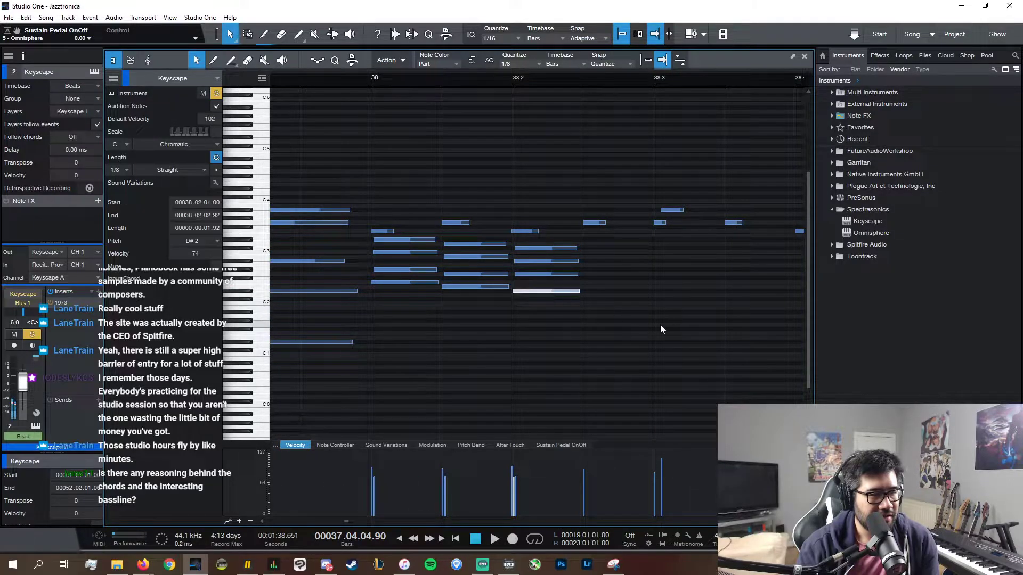
pyautogui.click(568, 262)
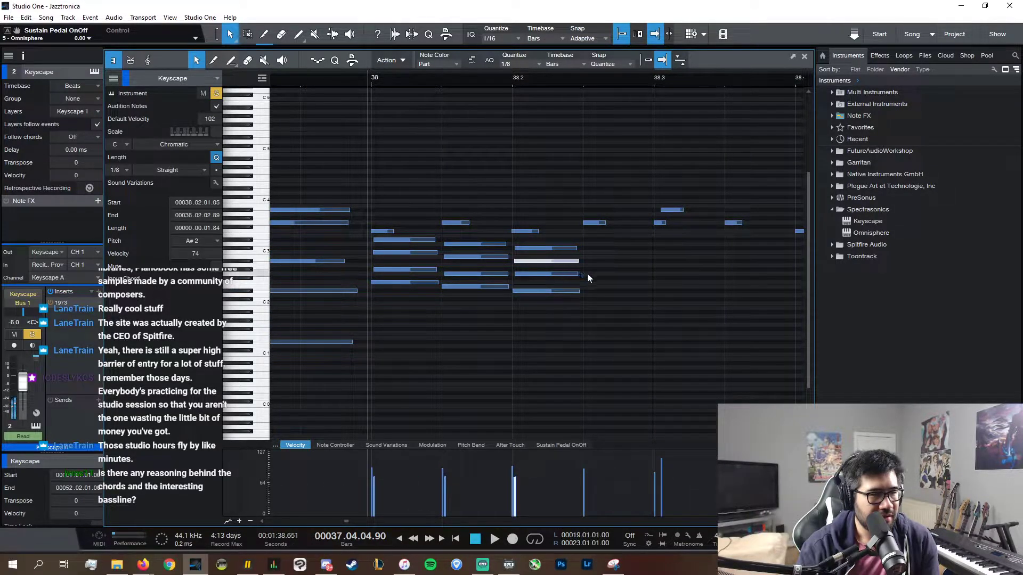
# - Start a fourth Keyscape chord at 38.2.3 from copied chord notes, placing G# 2, A# 2 and C# 3
pyautogui.click(591, 295)
pyautogui.moveTo(590, 295); pyautogui.dragTo(552, 244)
pyautogui.click(572, 262)
pyautogui.press('d')
pyautogui.moveTo(620, 261)
pyautogui.mouseDown()
pyautogui.moveTo(632, 261)
pyautogui.moveTo(599, 270)
pyautogui.moveTo(676, 265)
pyautogui.moveTo(606, 276)
pyautogui.moveTo(610, 267)
pyautogui.moveTo(663, 263)
pyautogui.moveTo(606, 256)
pyautogui.mouseUp()
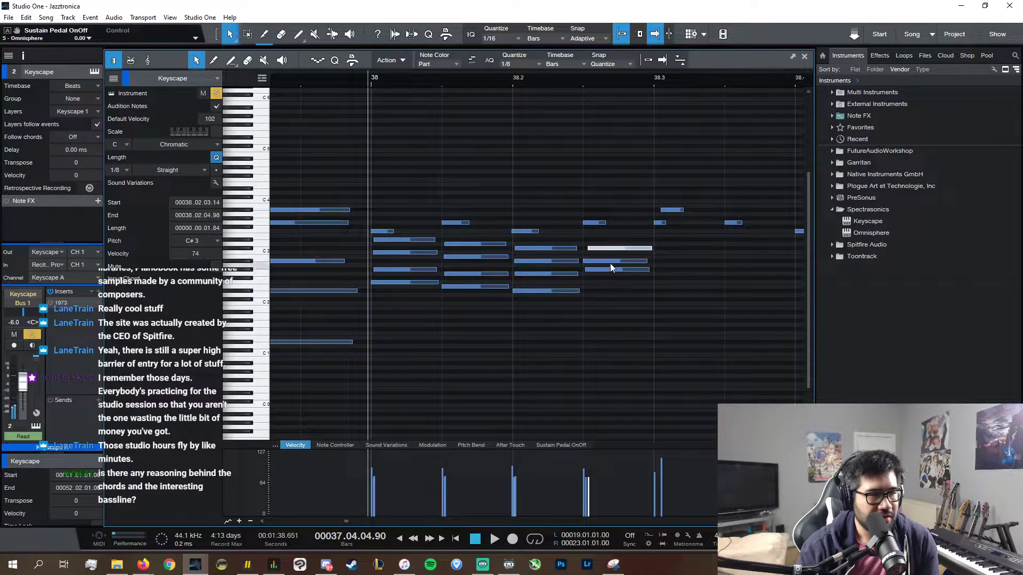
# - Raise the fourth chord's top note to D 3, add an F 2 at its bottom, and play the chords back
pyautogui.click(671, 248)
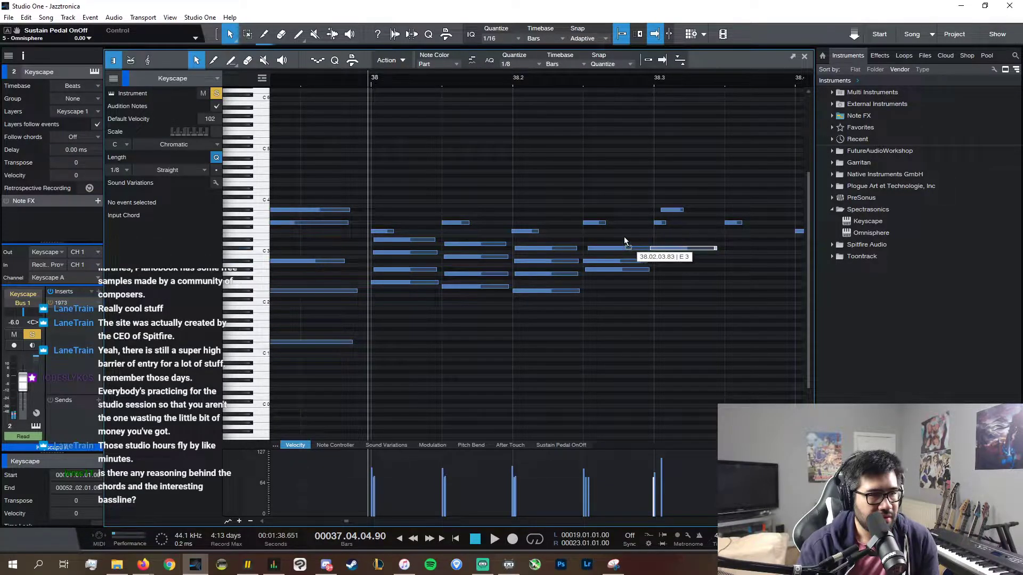
pyautogui.moveTo(625, 236)
pyautogui.mouseDown()
pyautogui.moveTo(606, 233)
pyautogui.moveTo(614, 244)
pyautogui.mouseUp()
pyautogui.click(609, 261)
pyautogui.click(616, 247)
pyautogui.moveTo(622, 232); pyautogui.dragTo(616, 289)
pyautogui.moveTo(618, 291); pyautogui.dragTo(618, 283)
pyautogui.press('space')
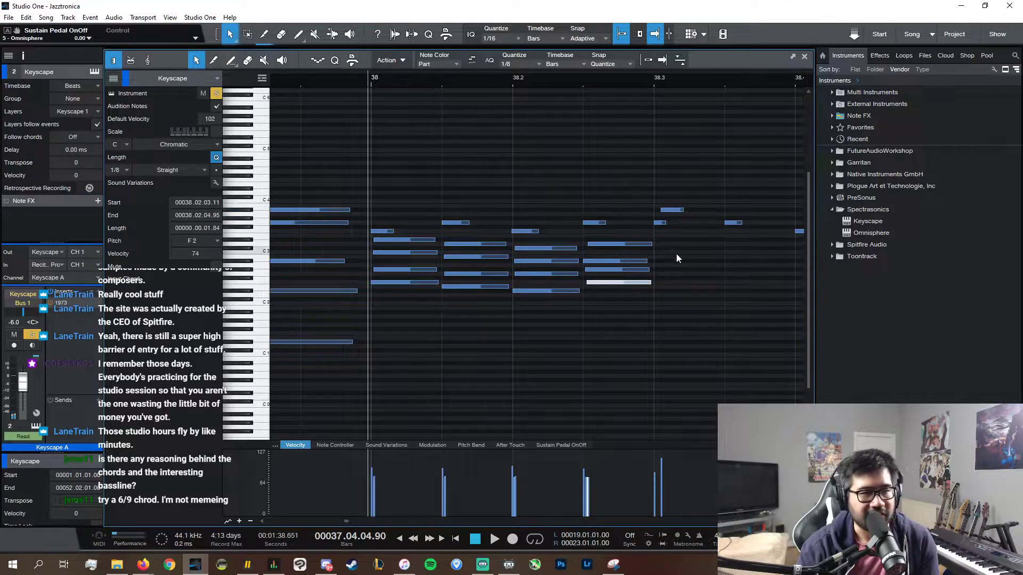
pyautogui.press('space')
# - Audition the fourth chord's notes against the melody note above it and play the four chords from bar 38
pyautogui.moveTo(631, 243); pyautogui.dragTo(629, 244)
pyautogui.click(610, 289)
pyautogui.click(614, 245)
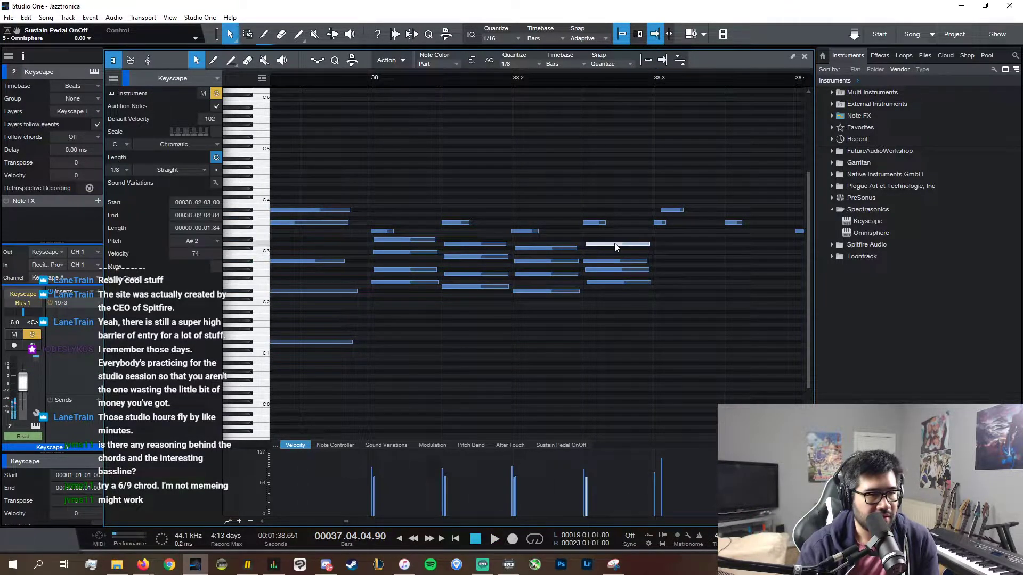
pyautogui.click(609, 233)
pyautogui.click(595, 223)
pyautogui.click(608, 251)
pyautogui.click(612, 244)
pyautogui.click(614, 261)
pyautogui.click(617, 270)
pyautogui.click(620, 282)
pyautogui.press('space')
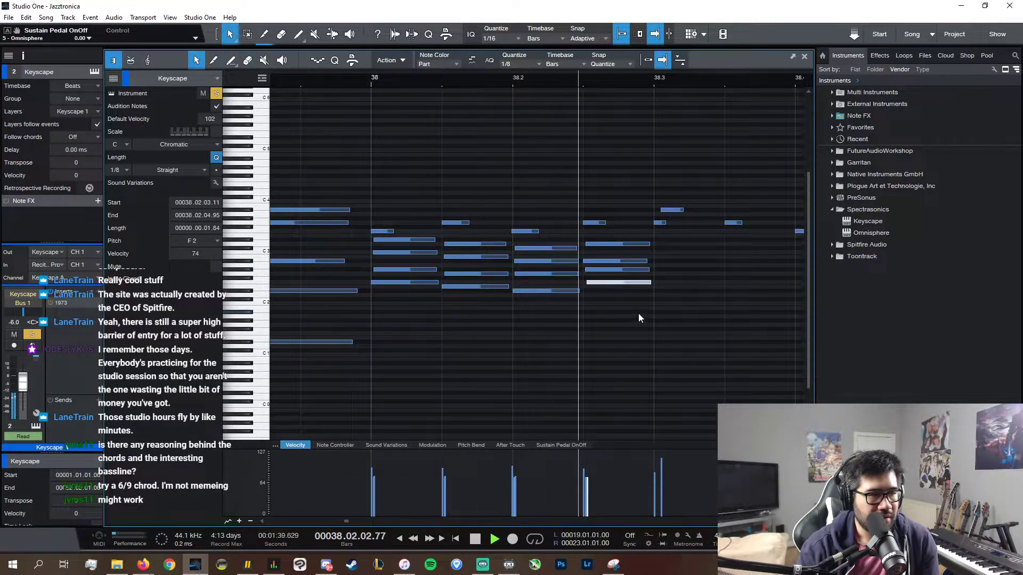
pyautogui.press('space')
# - Check the Synth Bass run in bar 38 and audition its note on beat 3 before returning to the arrangement
pyautogui.hscroll(1, 640, 524)
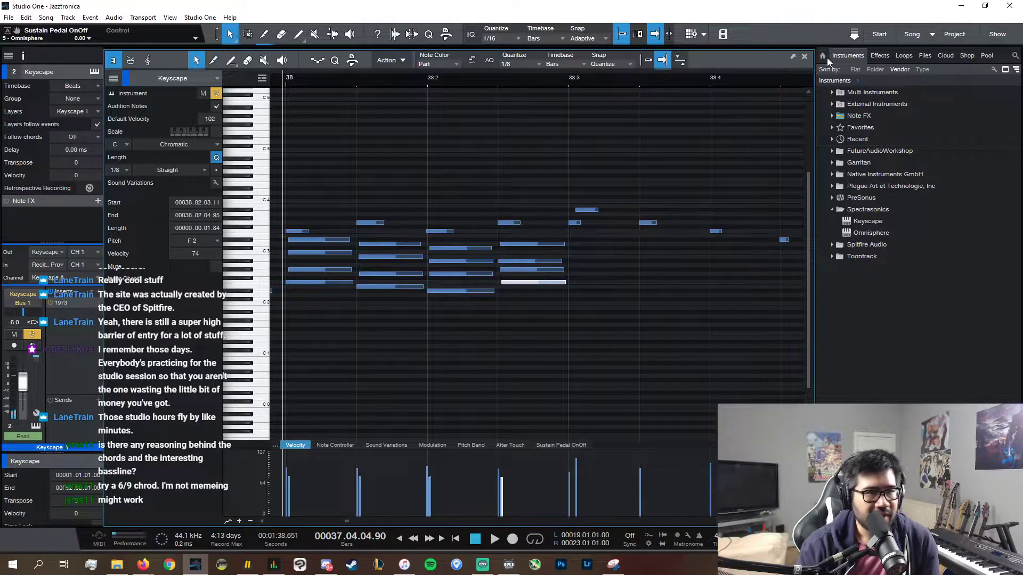
pyautogui.click(804, 56)
pyautogui.doubleClick(437, 215)
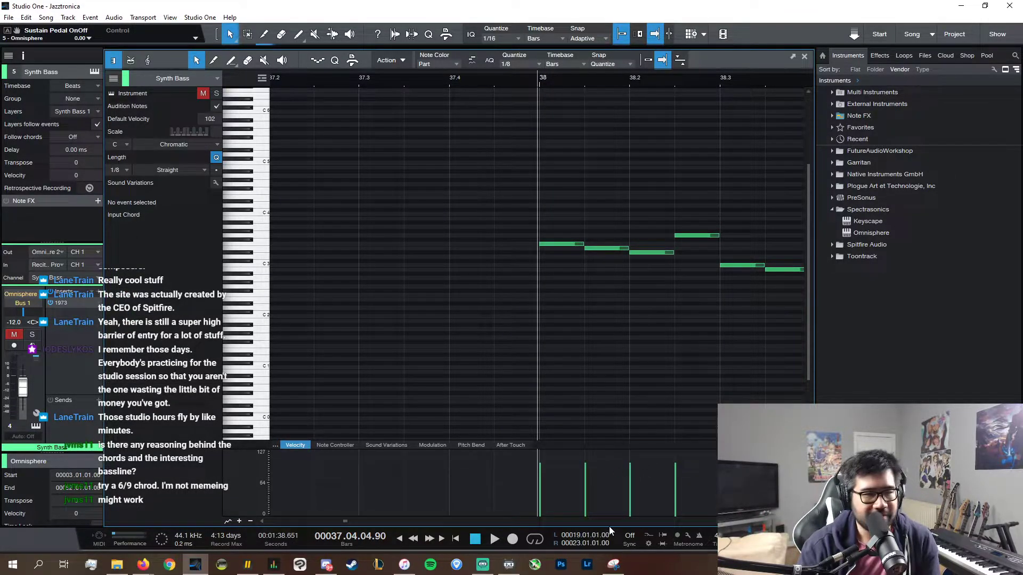
pyautogui.hscroll(3, 610, 526)
pyautogui.click(499, 265)
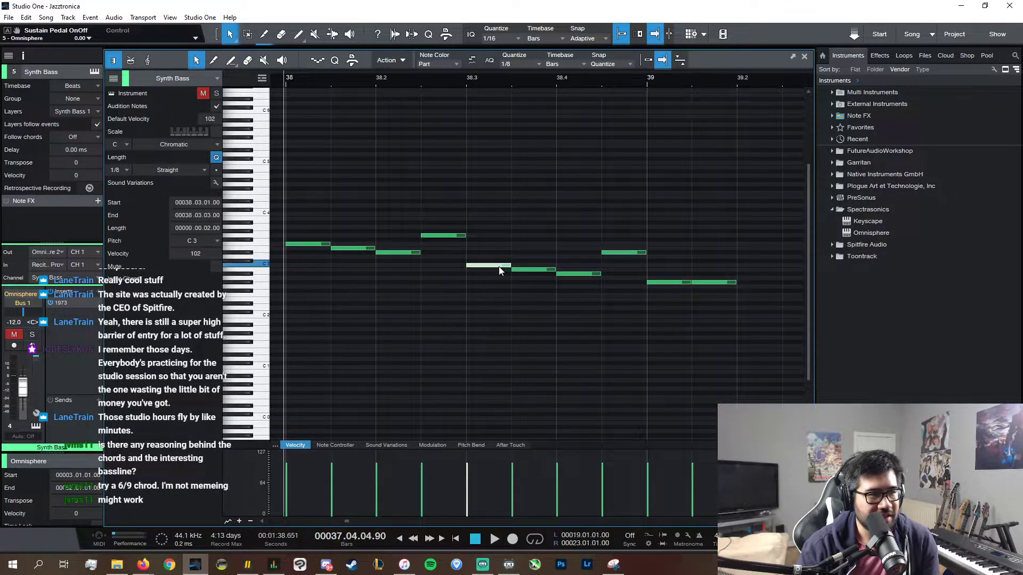
pyautogui.click(805, 57)
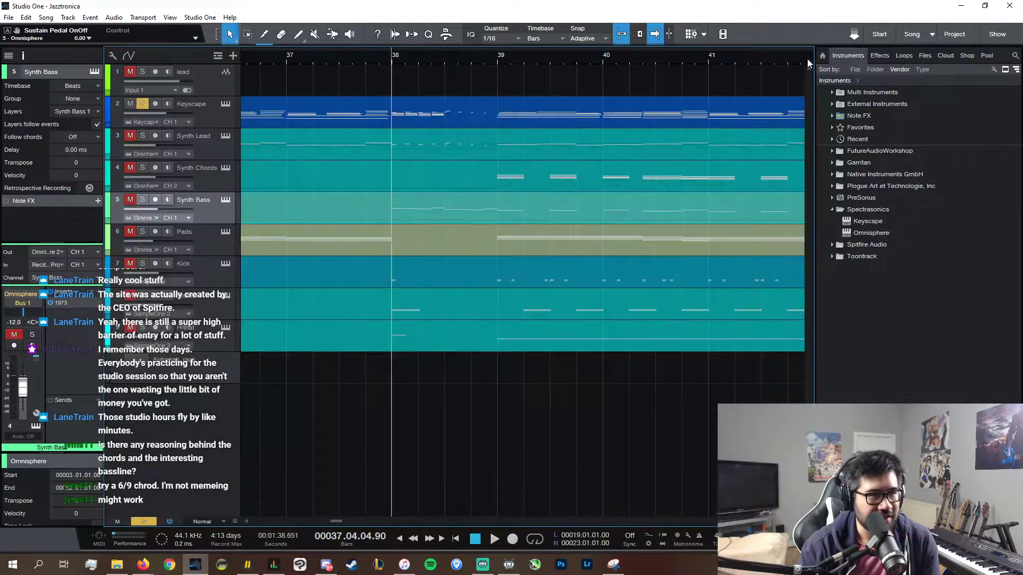
pyautogui.doubleClick(453, 213)
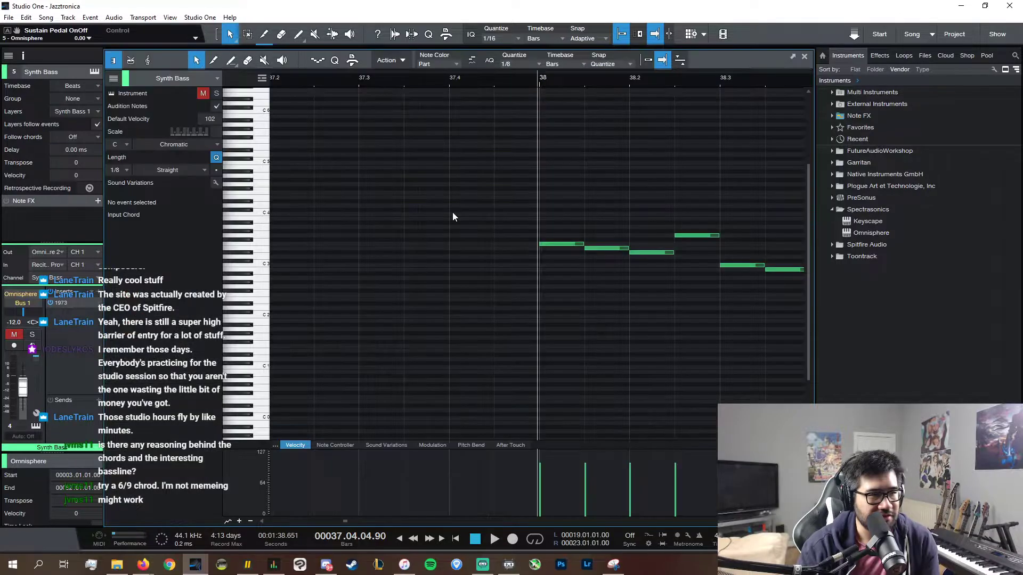
pyautogui.click(805, 57)
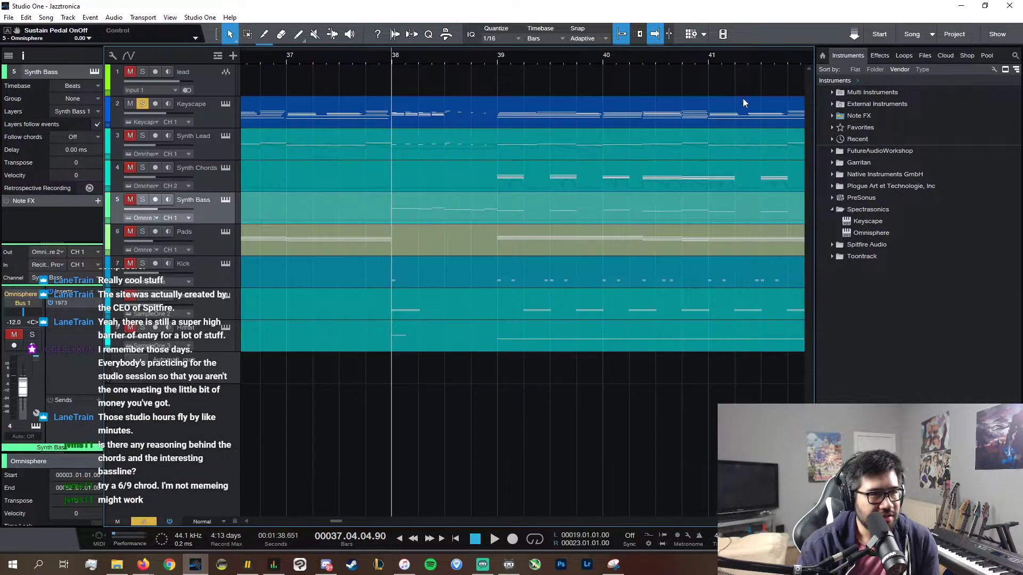
# - Solo the Synth Bass, play its run from bar 38, and return to the arrangement
pyautogui.doubleClick(405, 210)
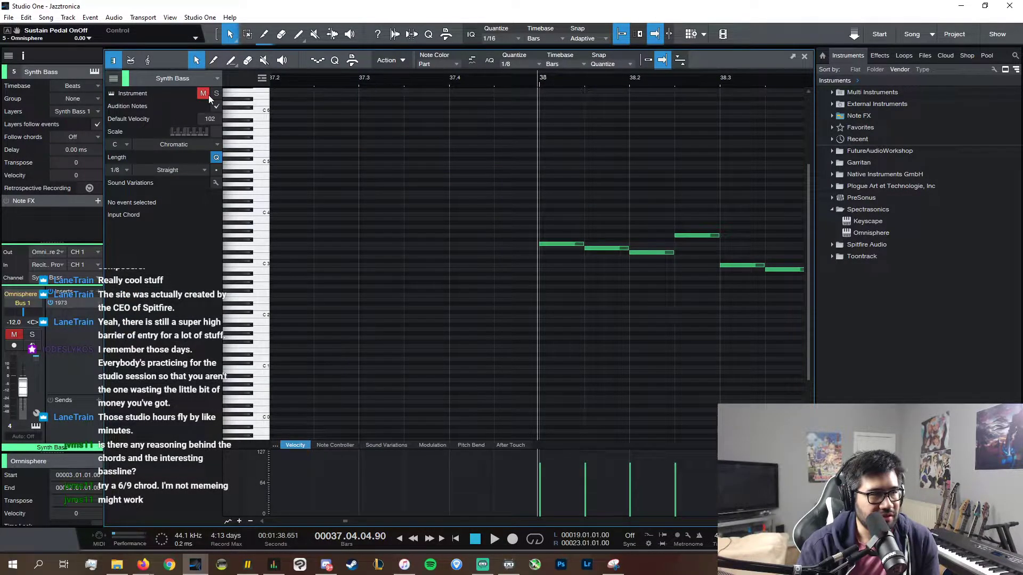
pyautogui.press('space')
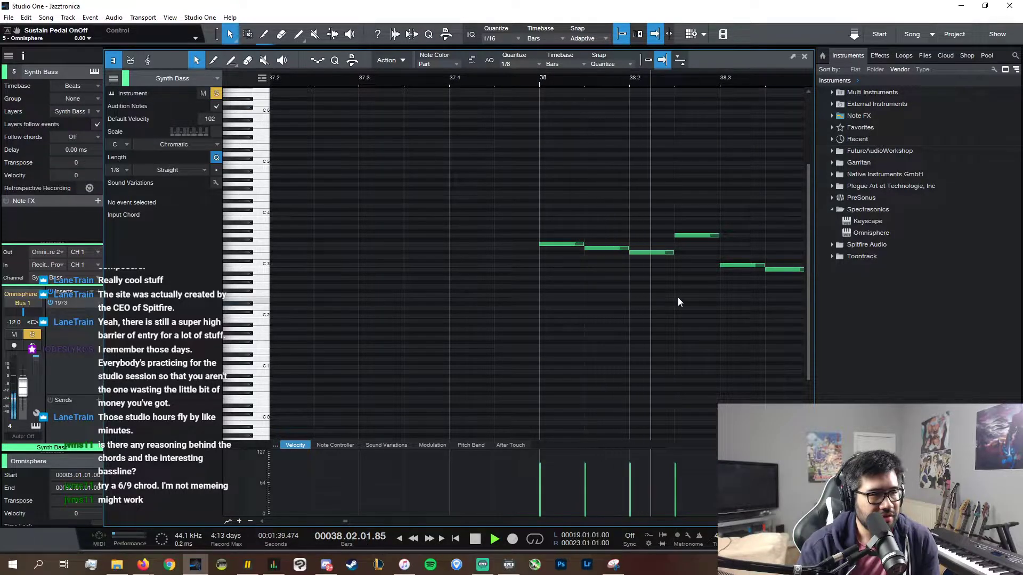
pyautogui.press('space')
pyautogui.scroll(-1, 597, 522)
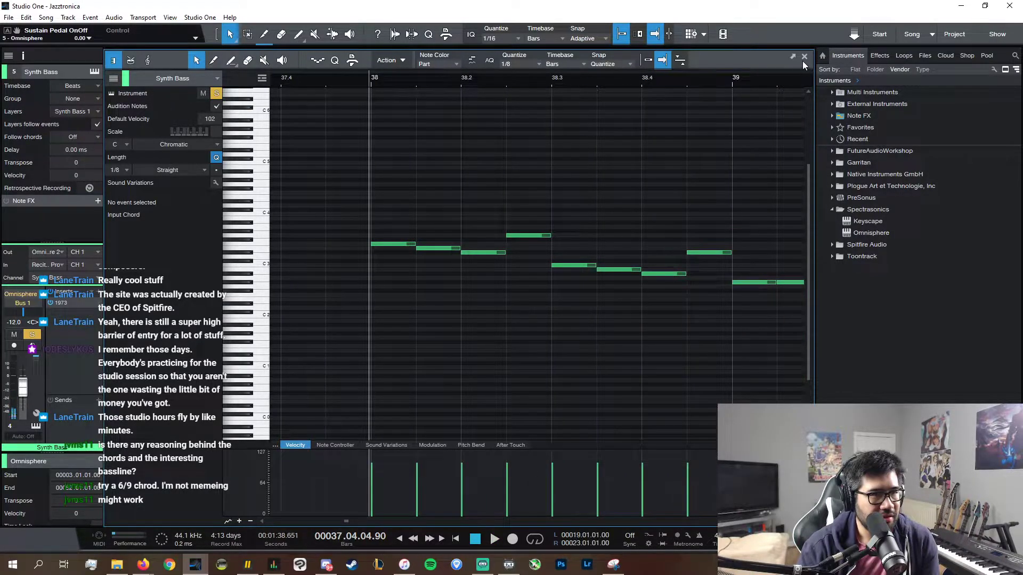
pyautogui.click(806, 57)
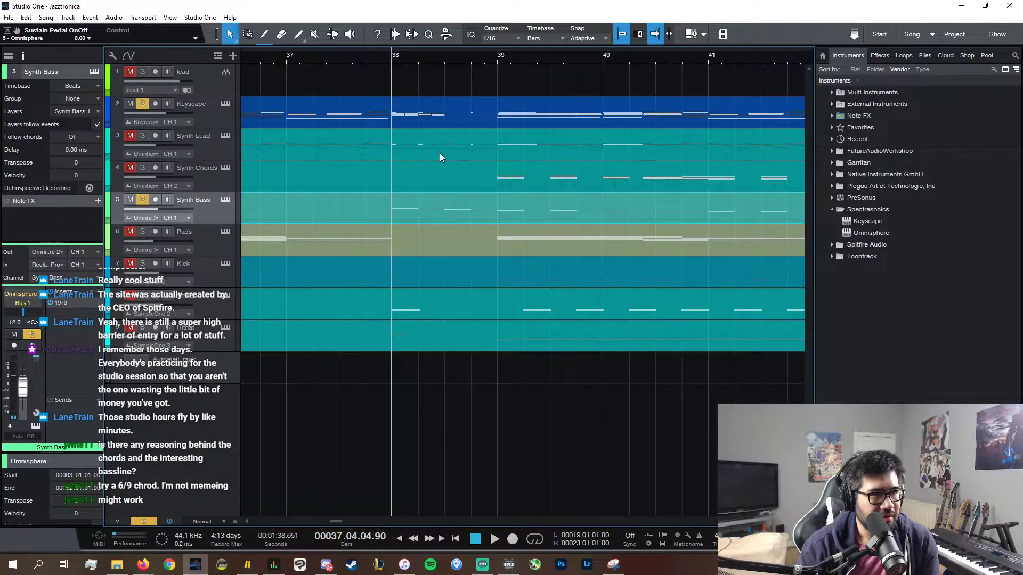
# - Delete the four Keyscape chords beneath the melody in bar 38 and return to the arrangement
pyautogui.doubleClick(443, 121)
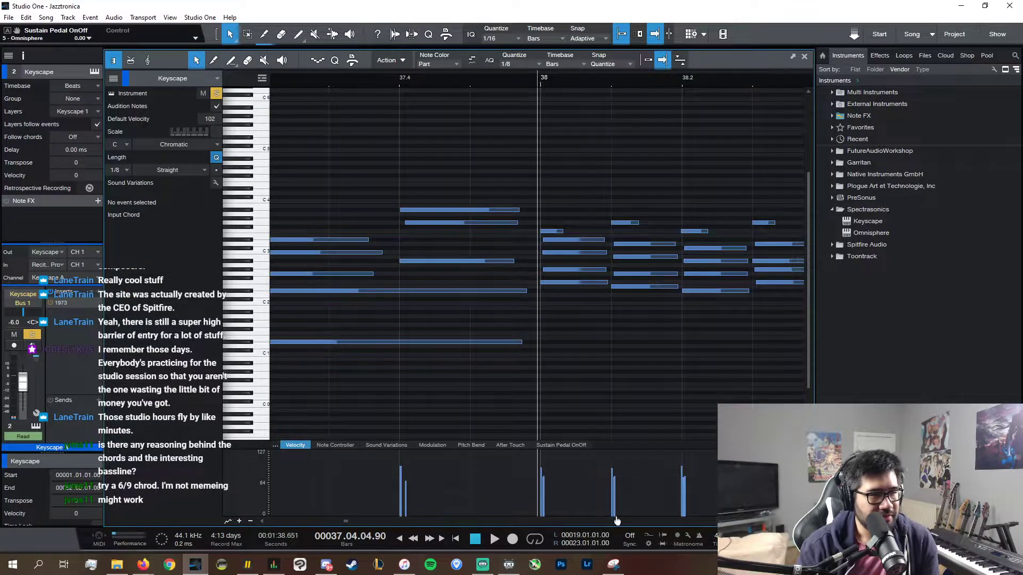
pyautogui.moveTo(708, 333); pyautogui.dragTo(445, 237)
pyautogui.press('Delete')
pyautogui.click(806, 57)
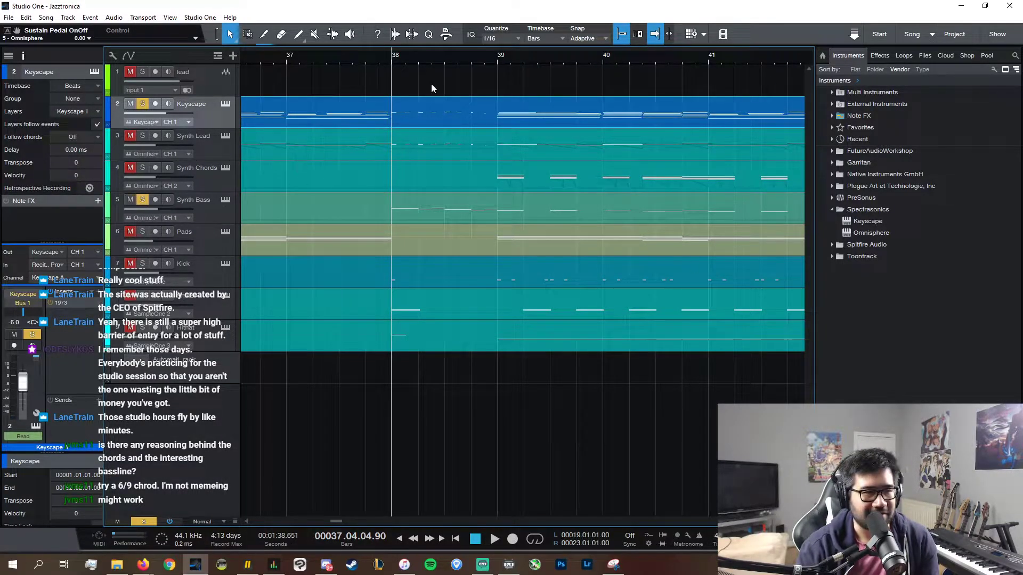
# - Open the Synth Bass part and audition its last notes from beat 3 of bar 38 into the G# 2 at bar 39
pyautogui.doubleClick(504, 212)
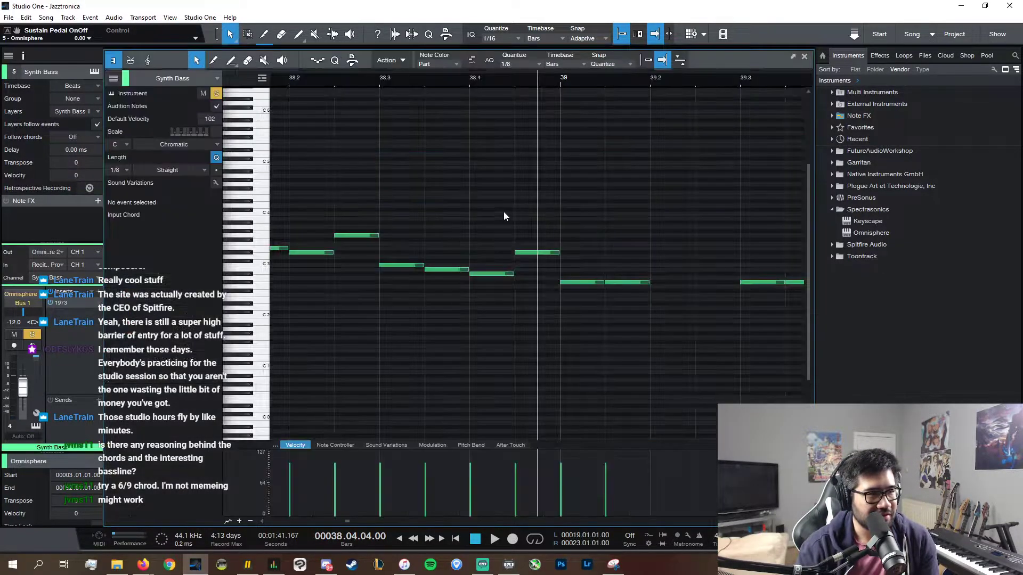
pyautogui.click(574, 282)
pyautogui.click(549, 253)
pyautogui.click(499, 273)
pyautogui.click(532, 253)
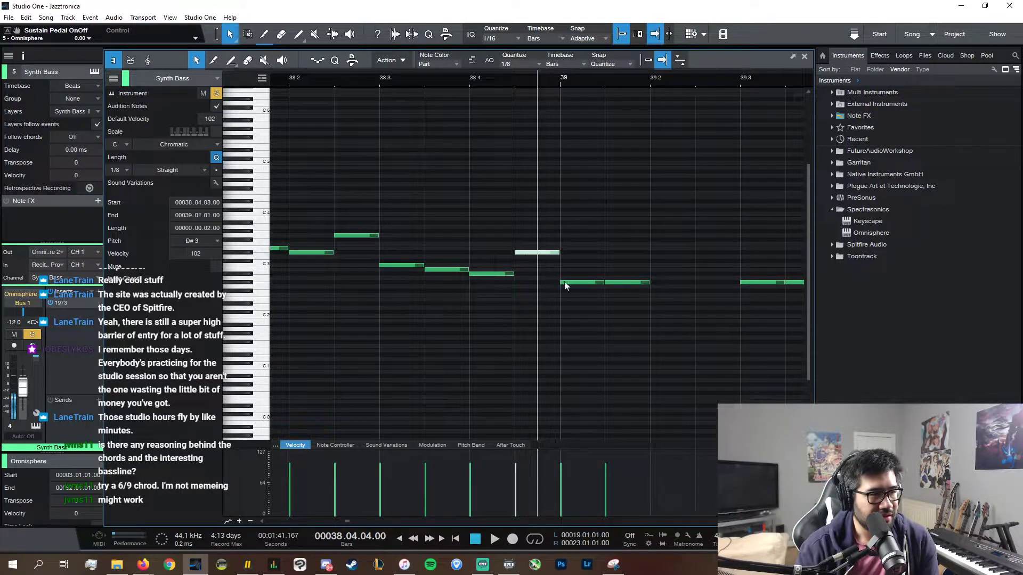
pyautogui.click(450, 269)
pyautogui.click(492, 274)
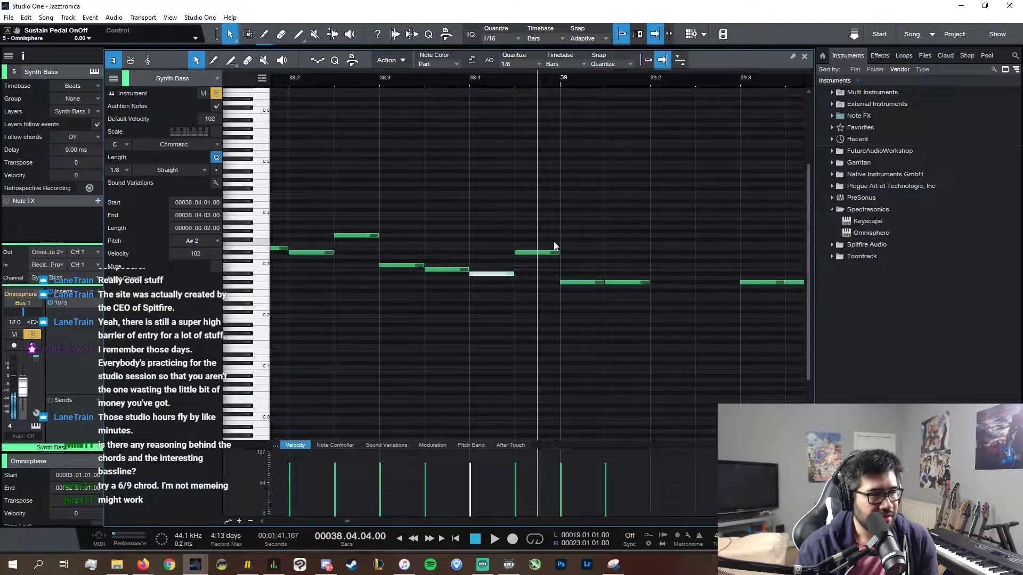
pyautogui.click(538, 252)
pyautogui.click(574, 282)
pyautogui.hscroll(-2, 448, 520)
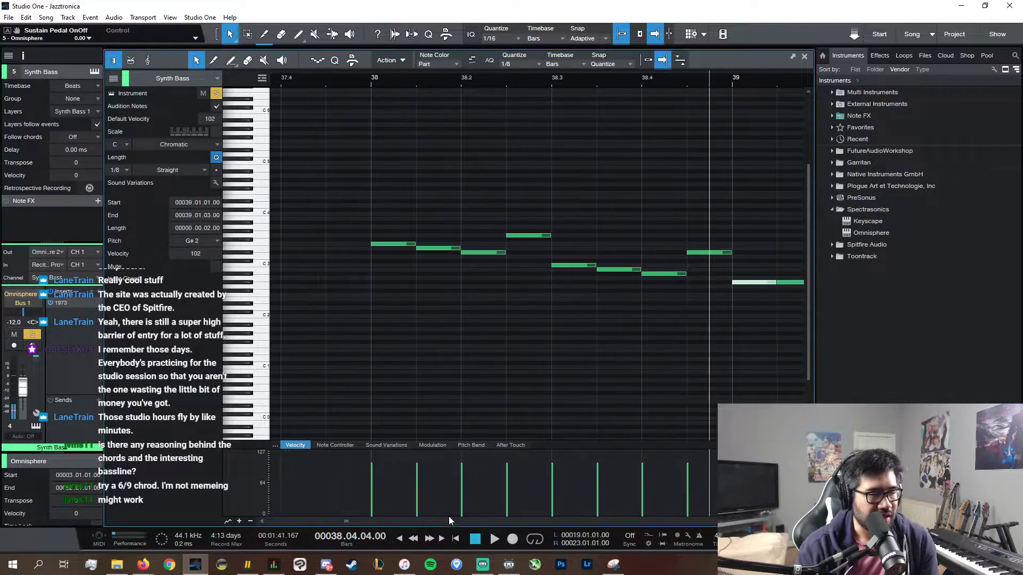
# - Lower the Synth Bass note at 38.2.3 to C# 3 and the one at 38.2 to D 3, both aligned to the grid
pyautogui.click(566, 267)
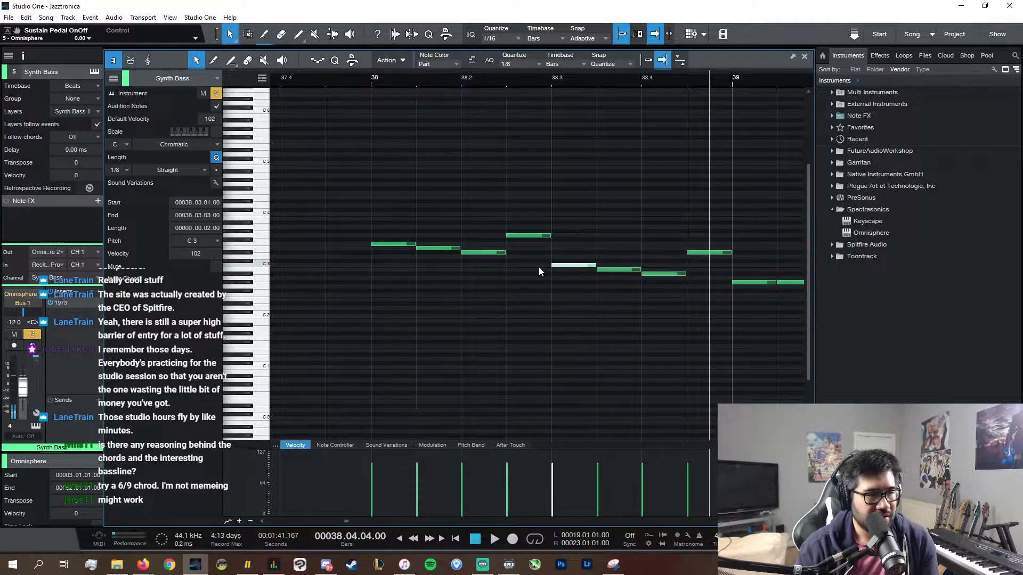
pyautogui.moveTo(535, 235); pyautogui.dragTo(561, 267)
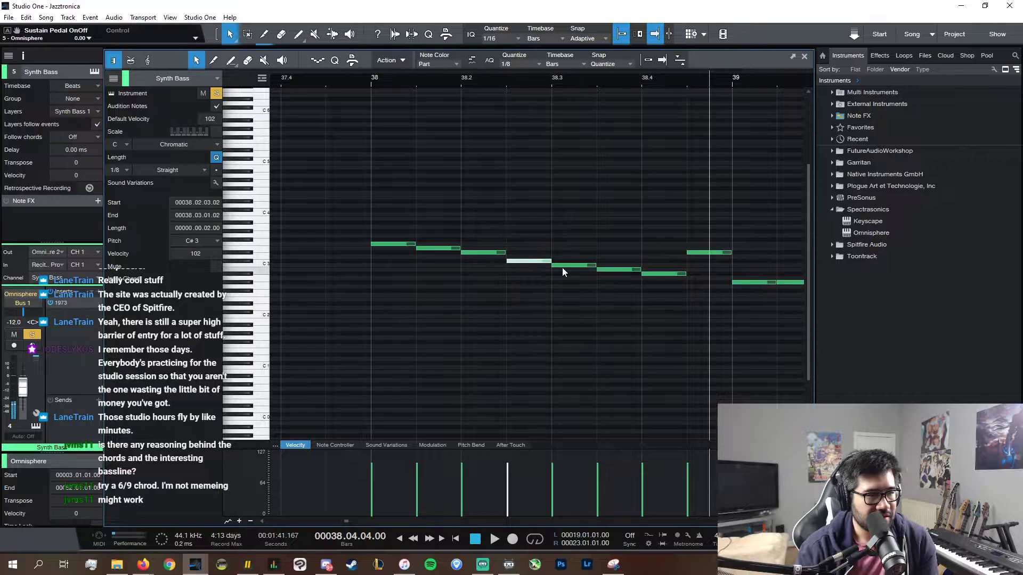
pyautogui.moveTo(488, 255); pyautogui.dragTo(489, 259)
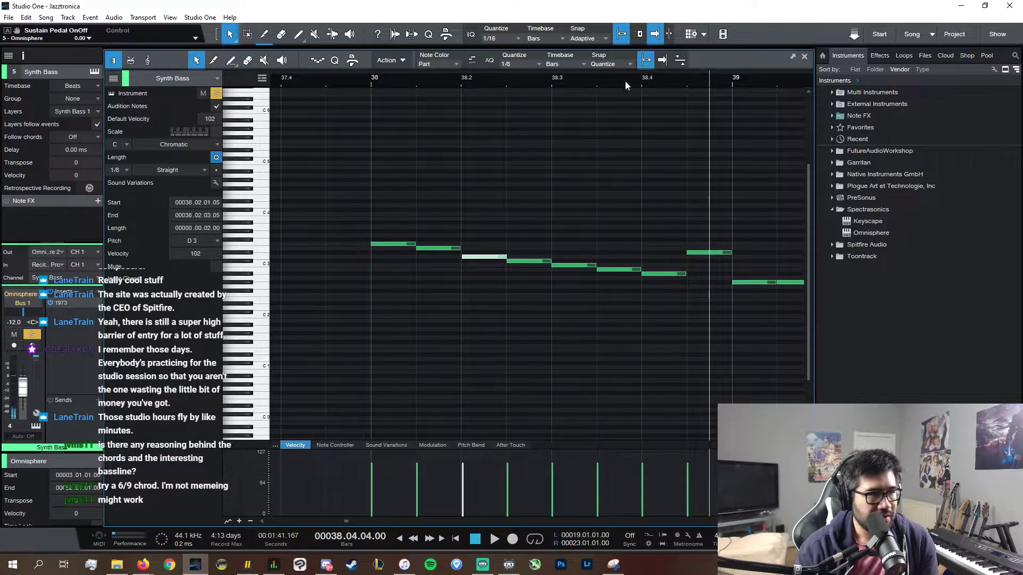
pyautogui.click(568, 265)
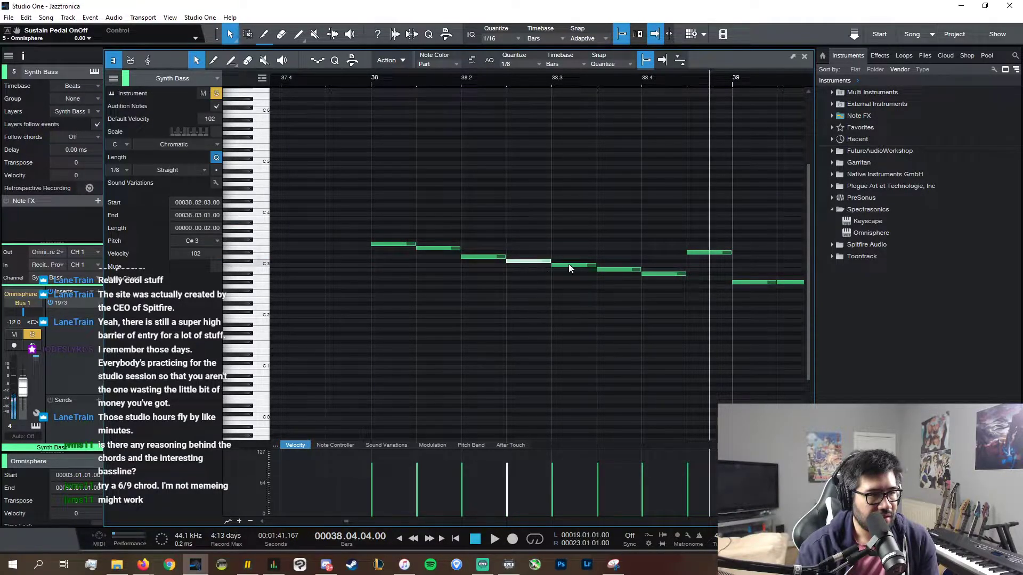
# - Audition the descending Synth Bass notes from 38.2 to 38.4 and compare them with the bar's opening F 3
pyautogui.click(486, 257)
pyautogui.click(528, 261)
pyautogui.click(571, 265)
pyautogui.click(609, 270)
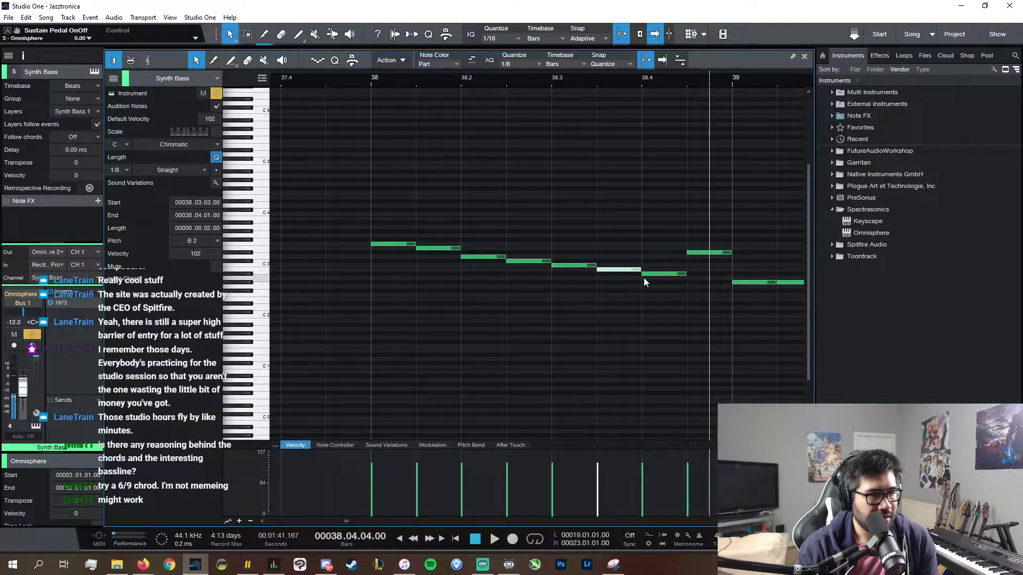
pyautogui.click(646, 278)
pyautogui.click(405, 245)
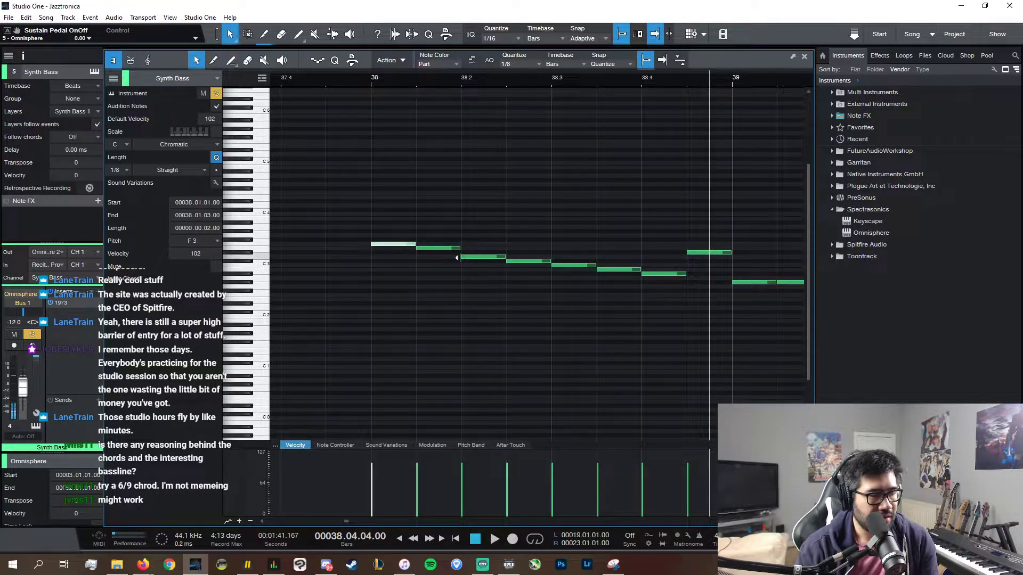
pyautogui.click(481, 258)
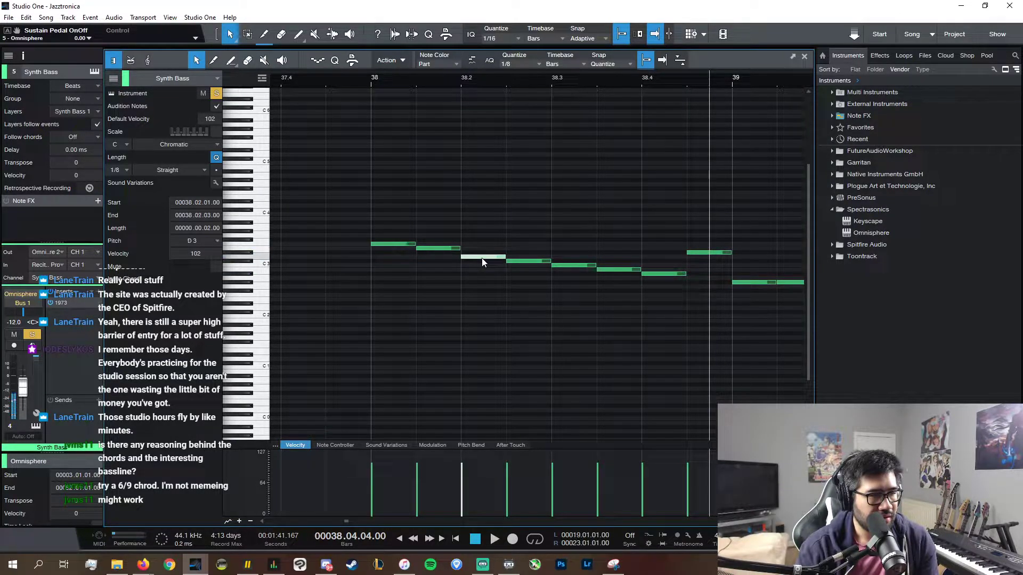
pyautogui.click(410, 245)
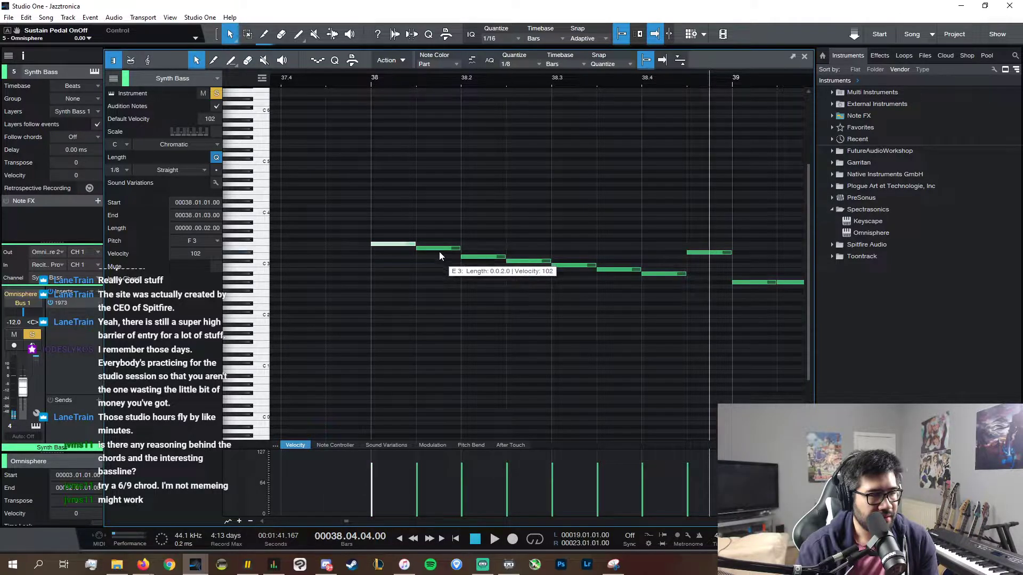
# - Move the Synth Bass note at 38.1.3 to G 3 and lower the opening note of bar 38 to D# 3
pyautogui.moveTo(440, 250)
pyautogui.mouseDown()
pyautogui.moveTo(450, 252)
pyautogui.moveTo(436, 250)
pyautogui.mouseUp()
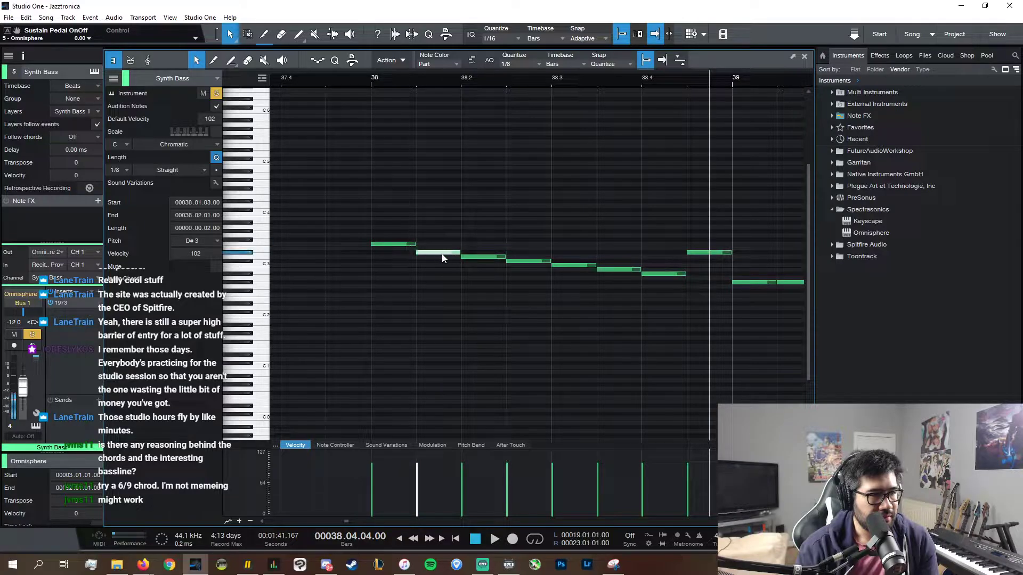
pyautogui.click(477, 257)
pyautogui.moveTo(437, 253)
pyautogui.mouseDown()
pyautogui.moveTo(394, 252)
pyautogui.moveTo(440, 239)
pyautogui.mouseUp()
pyautogui.click(408, 253)
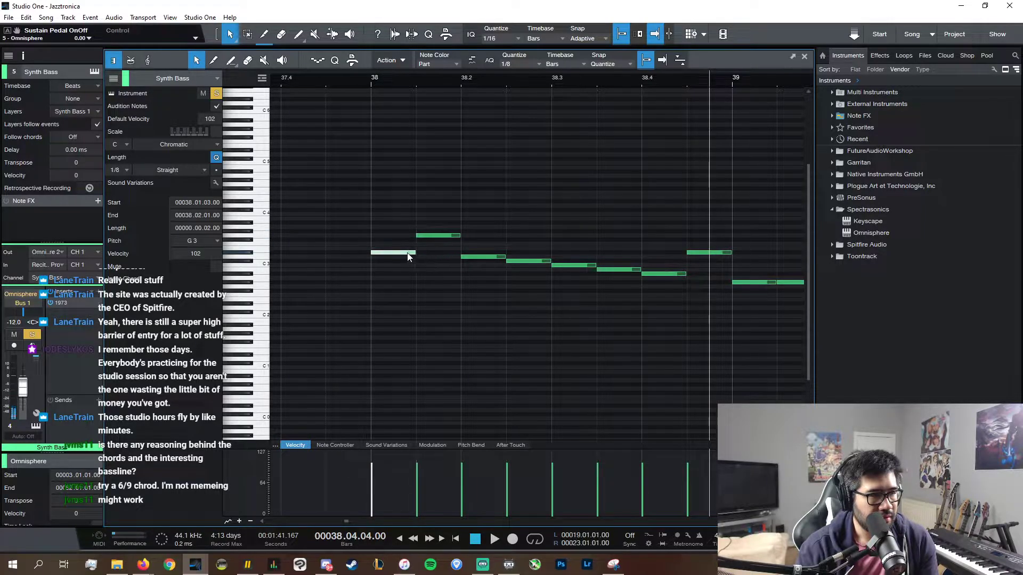
# - Try the Synth Bass note at 38.1.3 on A# 3 and audition it against the opening note
pyautogui.moveTo(434, 235); pyautogui.dragTo(432, 223)
pyautogui.press('Up')
pyautogui.click(400, 247)
pyautogui.click(400, 252)
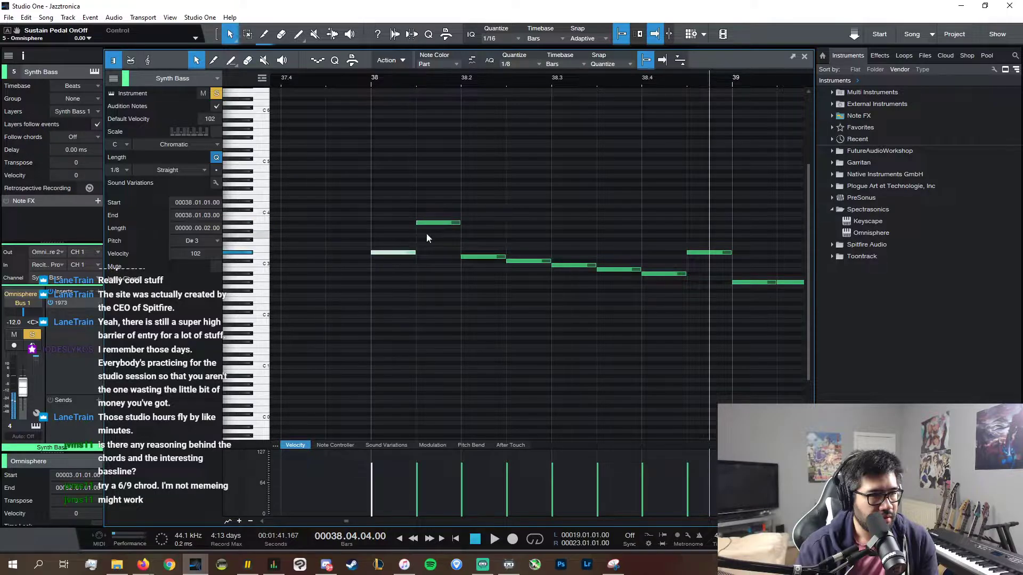
pyautogui.click(432, 223)
pyautogui.click(483, 252)
# - Set the Synth Bass note at 38.1.3 to G# 3 and audition the run up to beat 3
pyautogui.moveTo(488, 258); pyautogui.dragTo(445, 233)
pyautogui.click(411, 253)
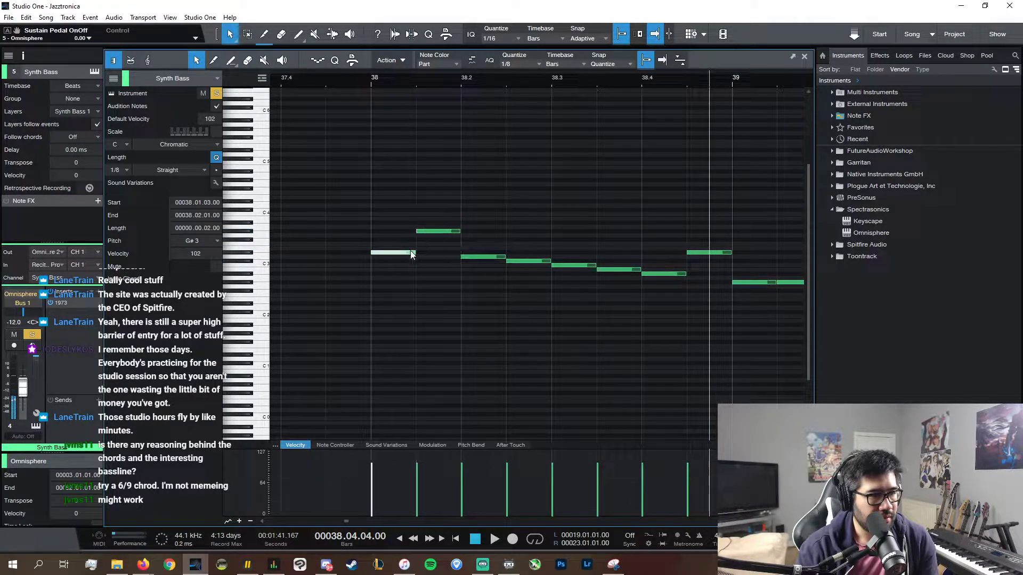
pyautogui.click(452, 238)
pyautogui.click(450, 232)
pyautogui.click(473, 257)
pyautogui.click(520, 261)
pyautogui.click(567, 266)
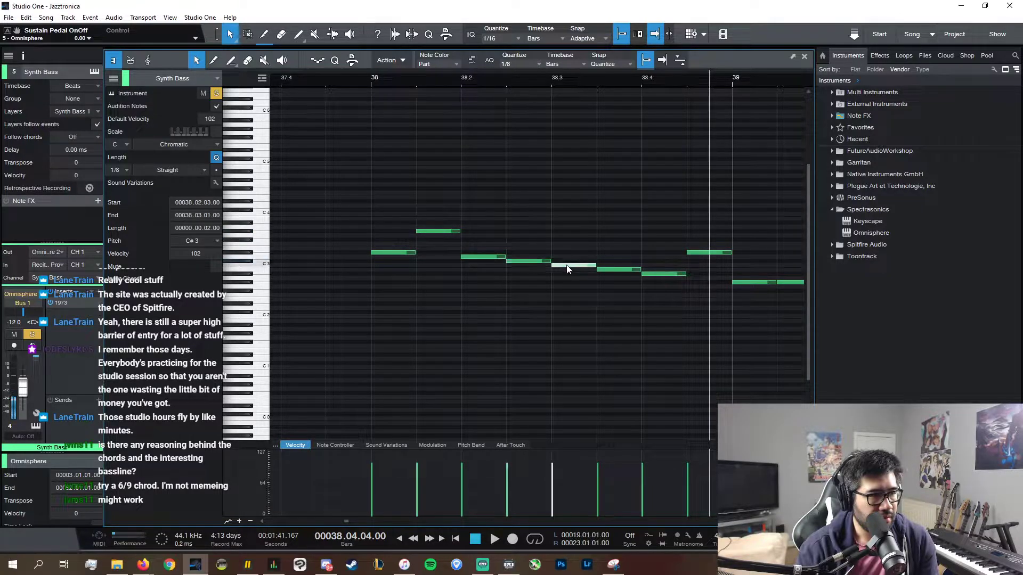
# - Raise the Synth Bass note at 38.3.3 to G 3 and audition the notes following it
pyautogui.moveTo(623, 267); pyautogui.dragTo(622, 240)
pyautogui.click(644, 273)
pyautogui.click(719, 248)
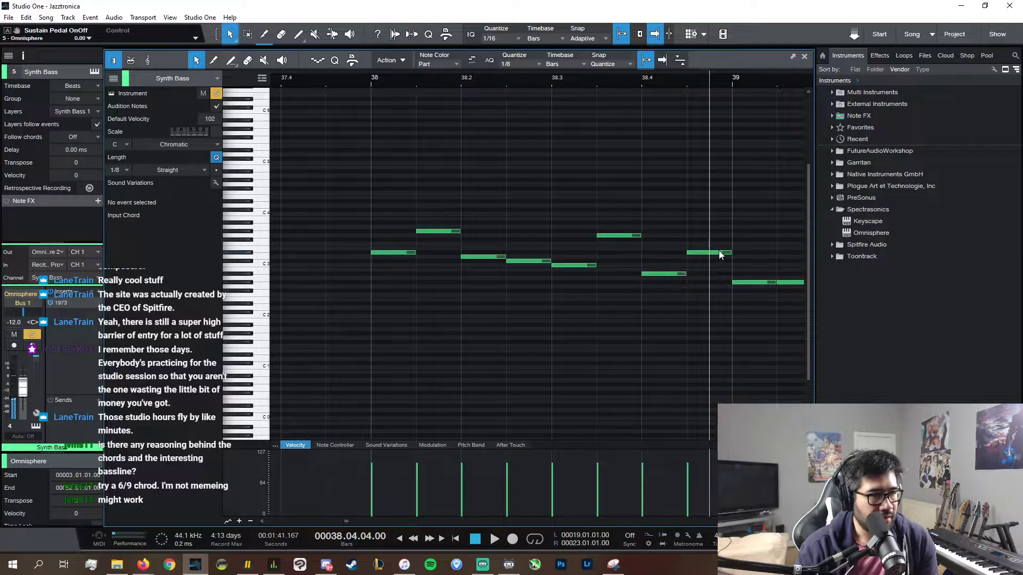
# - Audition all eight Synth Bass notes of bar 38 in order
pyautogui.click(407, 253)
pyautogui.click(453, 232)
pyautogui.click(483, 257)
pyautogui.click(529, 261)
pyautogui.click(577, 266)
pyautogui.click(632, 236)
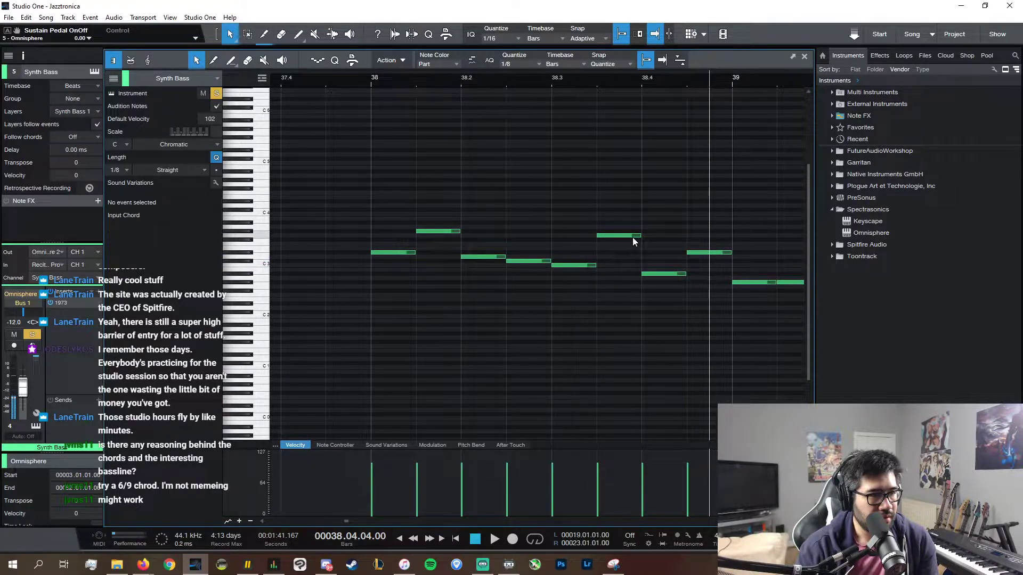
pyautogui.click(666, 274)
pyautogui.click(712, 254)
# - Lower the last Synth Bass note of bar 38, at 38.4.3, to A 2 and audition the opening notes again
pyautogui.moveTo(715, 282); pyautogui.dragTo(724, 279)
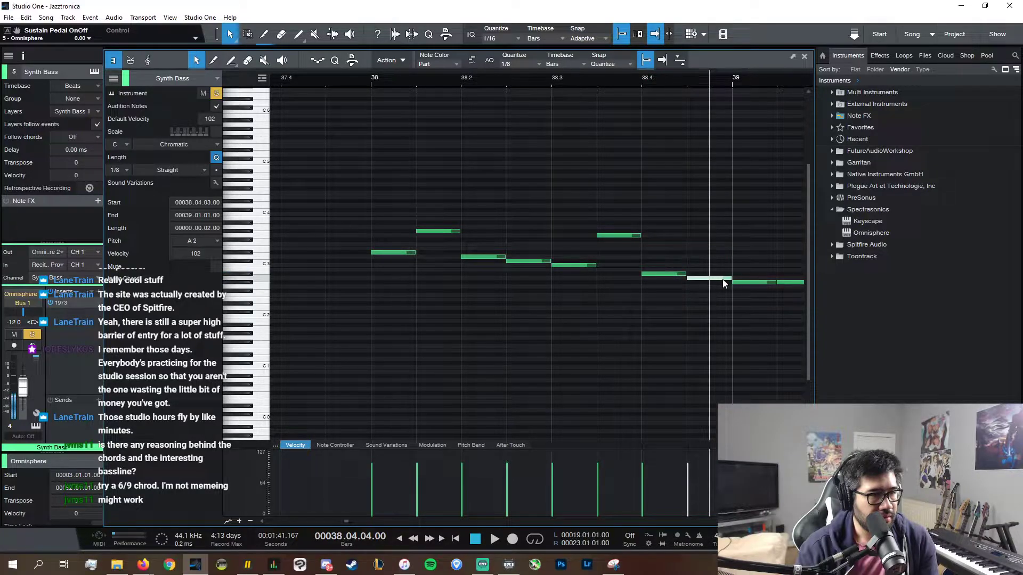
pyautogui.click(769, 283)
pyautogui.click(388, 253)
pyautogui.click(427, 233)
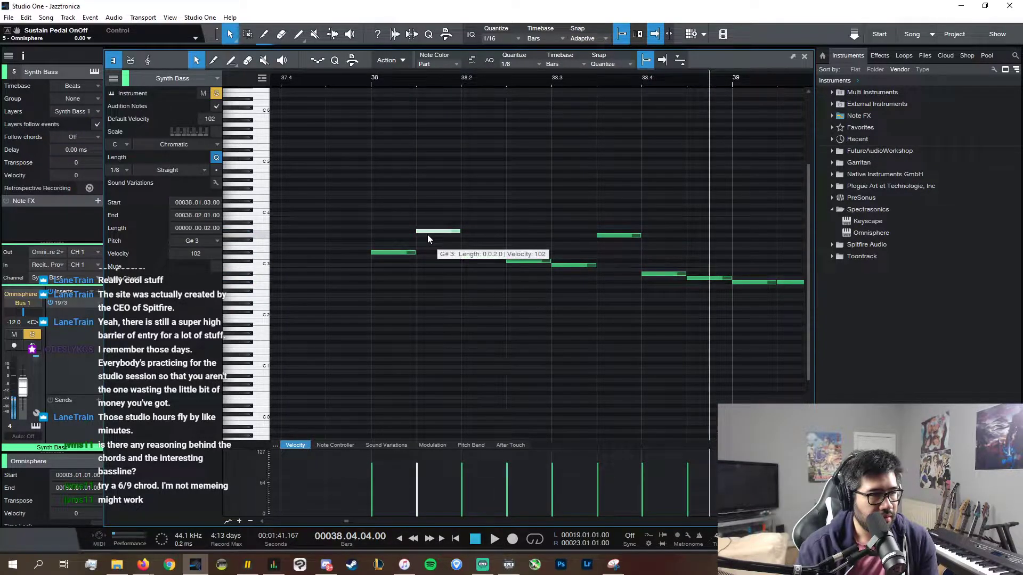
pyautogui.click(400, 253)
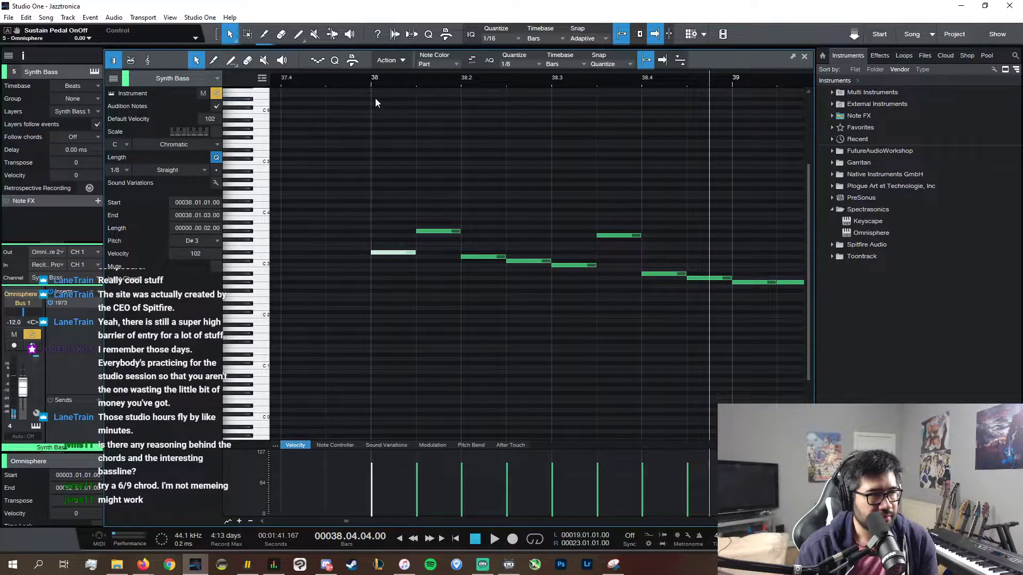
# - Play the Synth Bass run back from the start of bar 38
pyautogui.click(371, 84)
pyautogui.press('space')
pyautogui.press('space')
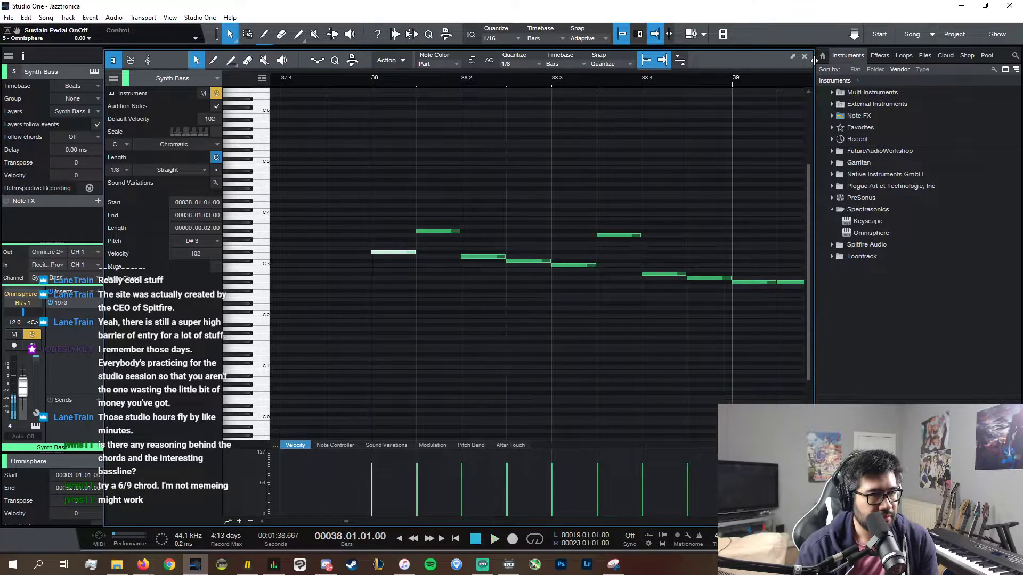
pyautogui.press('space')
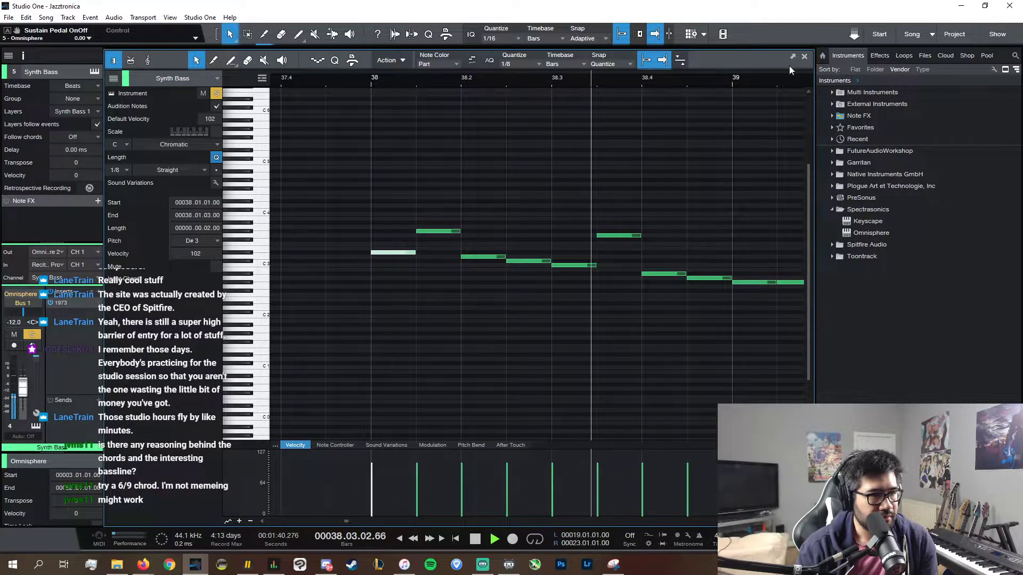
pyautogui.press('space')
# - Lower the Synth Bass note at 38.3.3 to F 3 and audition it with its neighbouring notes
pyautogui.click(443, 231)
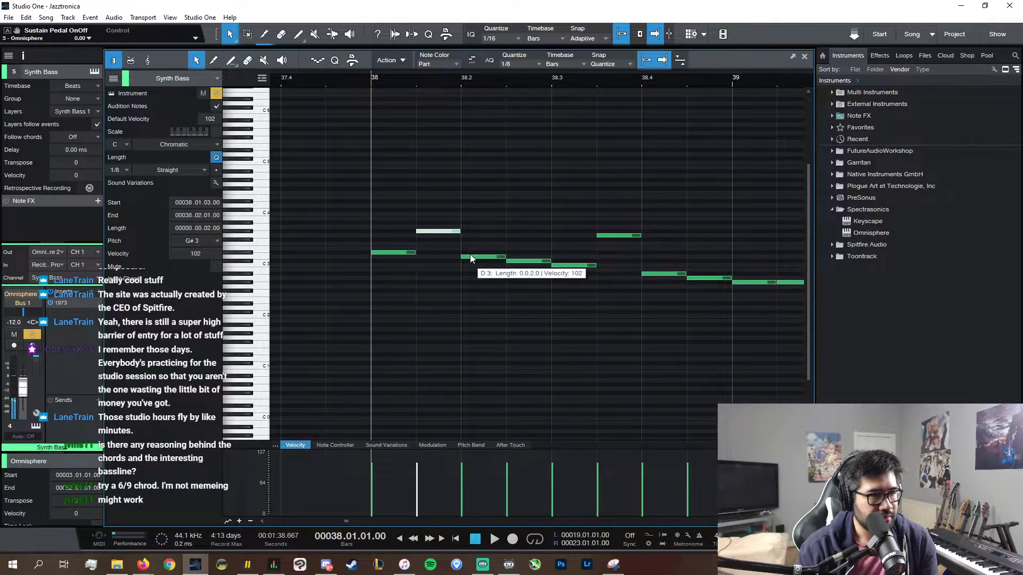
pyautogui.moveTo(609, 237); pyautogui.dragTo(612, 249)
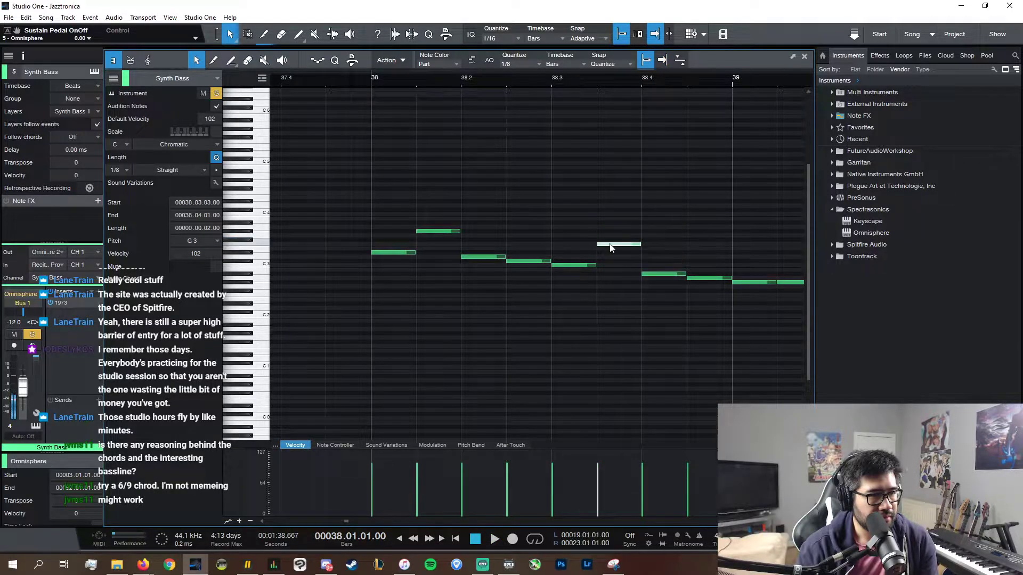
pyautogui.click(584, 266)
pyautogui.click(628, 249)
pyautogui.click(623, 244)
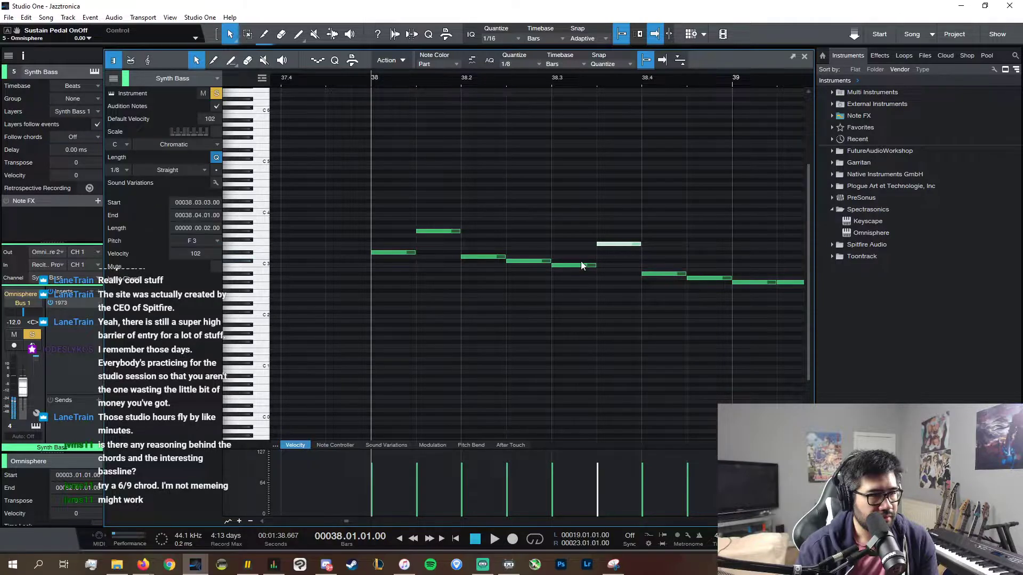
pyautogui.click(664, 275)
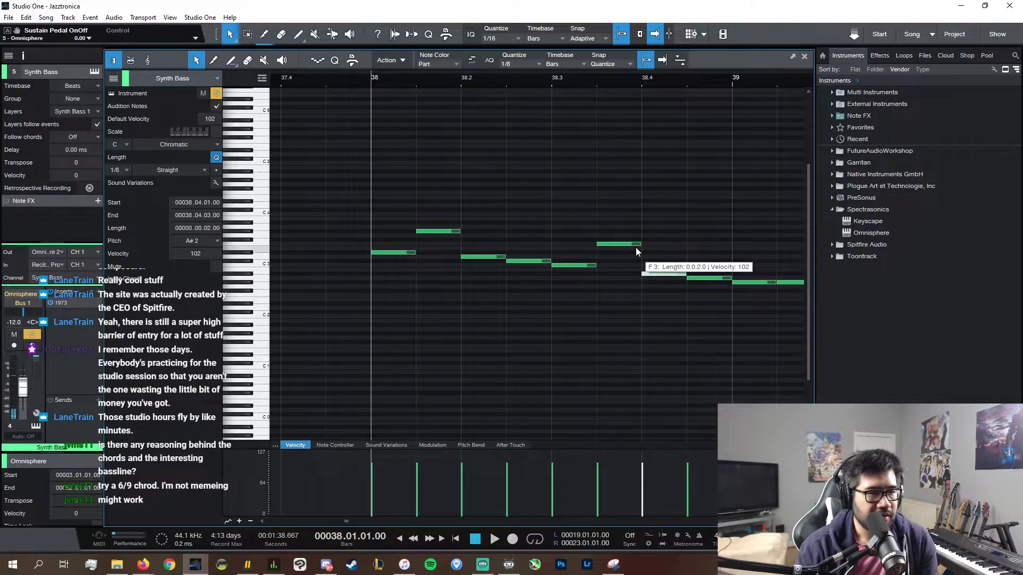
# - Try the second Synth Bass note of bar 38 as an A# 3 at 38.2.1, auditioned against the D 3 there
pyautogui.click(476, 258)
pyautogui.moveTo(452, 232); pyautogui.dragTo(504, 228)
pyautogui.click(489, 257)
pyautogui.click(490, 223)
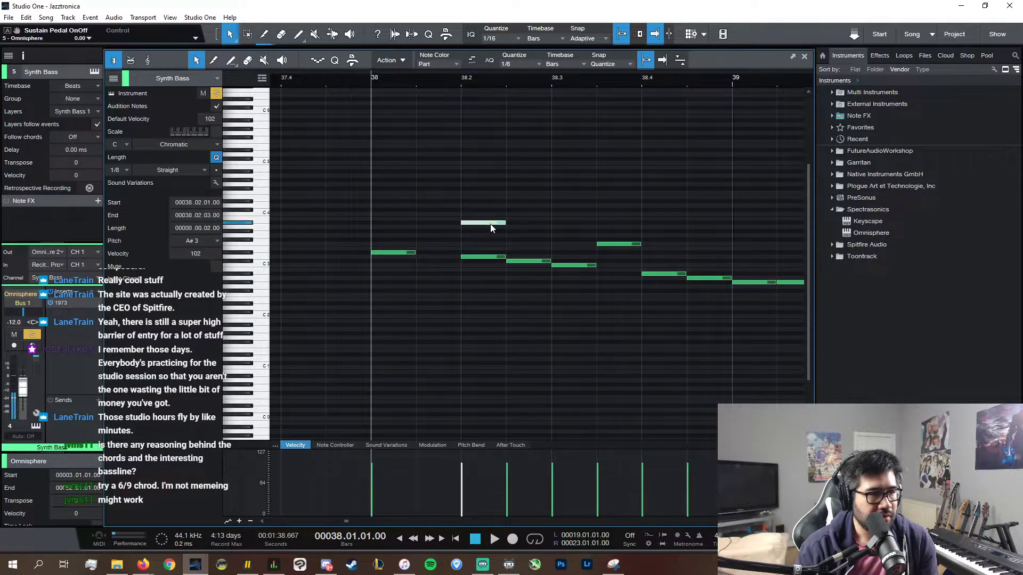
pyautogui.click(489, 257)
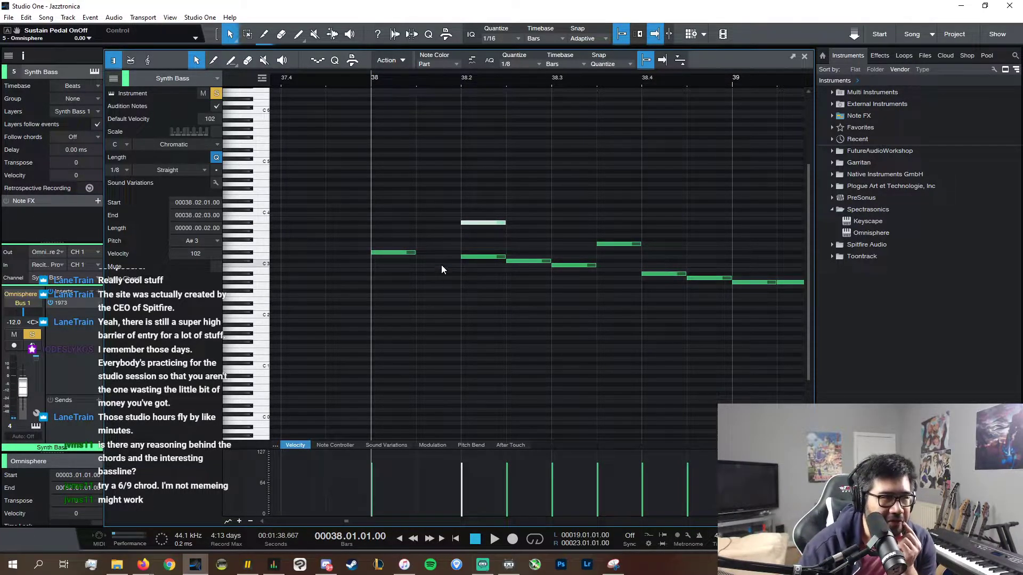
pyautogui.click(486, 257)
pyautogui.click(487, 232)
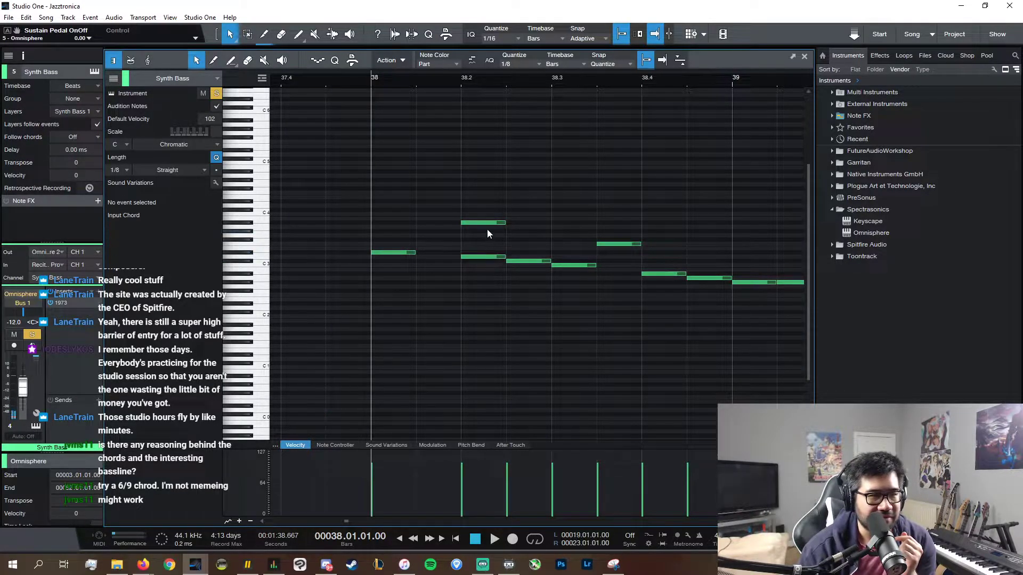
pyautogui.click(487, 224)
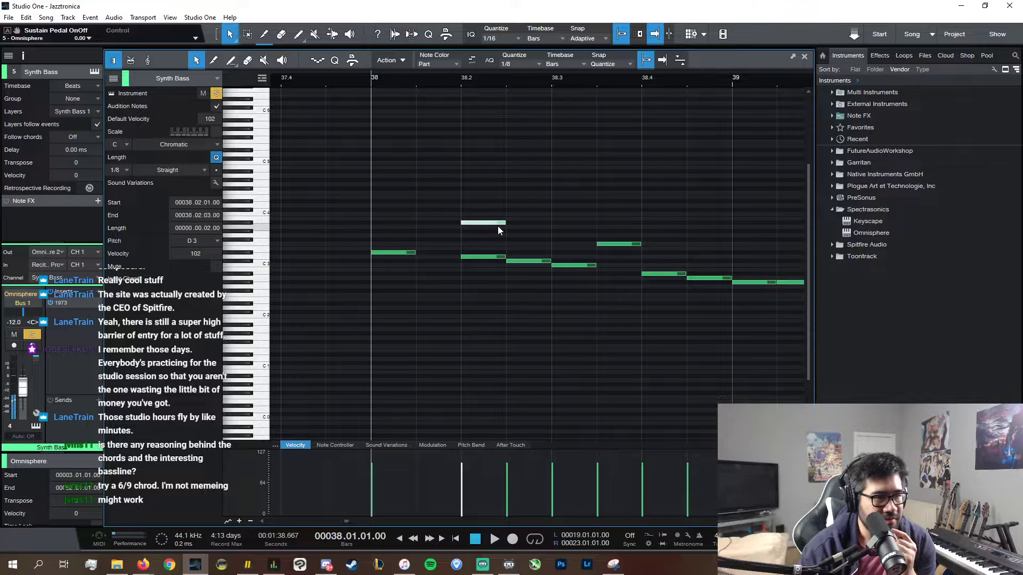
pyautogui.moveTo(497, 227); pyautogui.dragTo(435, 234)
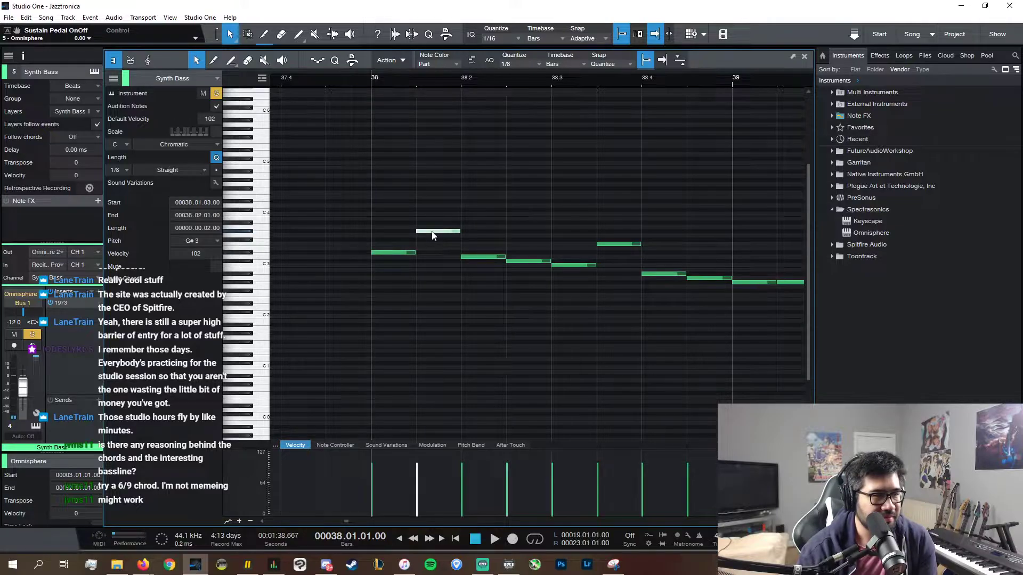
# - Lower the first Synth Bass note of bar 38 to C 3 and audition the notes at 38.2.3 and 38.3.1
pyautogui.click(401, 258)
pyautogui.moveTo(401, 256); pyautogui.dragTo(401, 268)
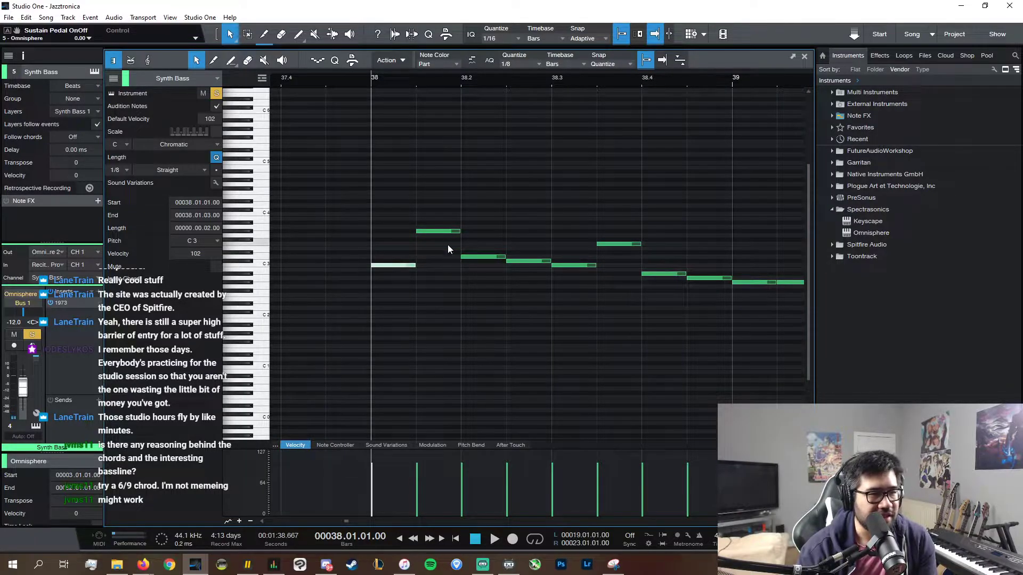
pyautogui.click(585, 265)
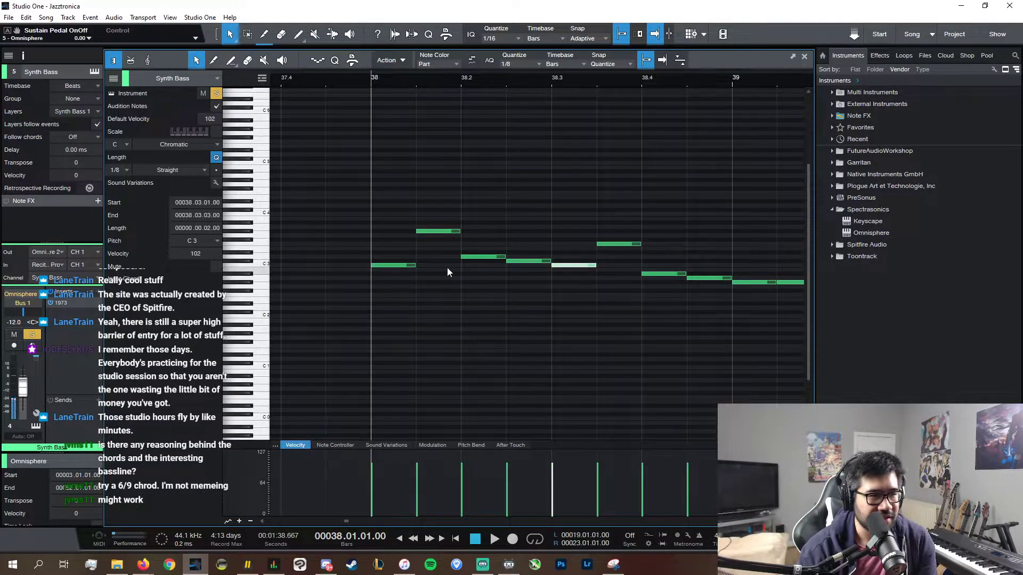
pyautogui.click(528, 261)
pyautogui.click(565, 268)
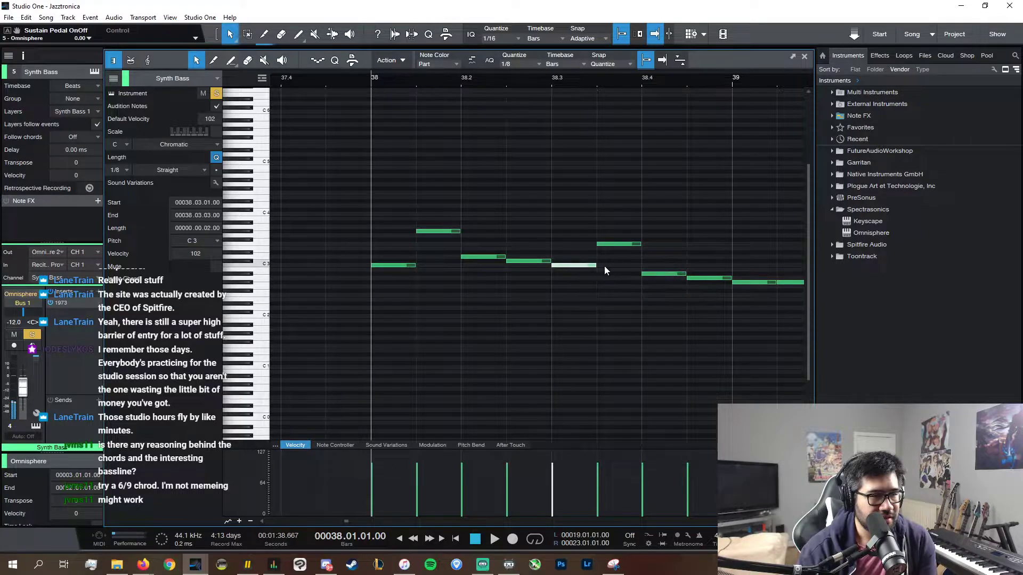
# - Lower the Synth Bass note at 38.3.3 to B 2 and raise the last note of bar 38 to D# 3
pyautogui.click(628, 245)
pyautogui.click(667, 275)
pyautogui.moveTo(629, 245); pyautogui.dragTo(631, 271)
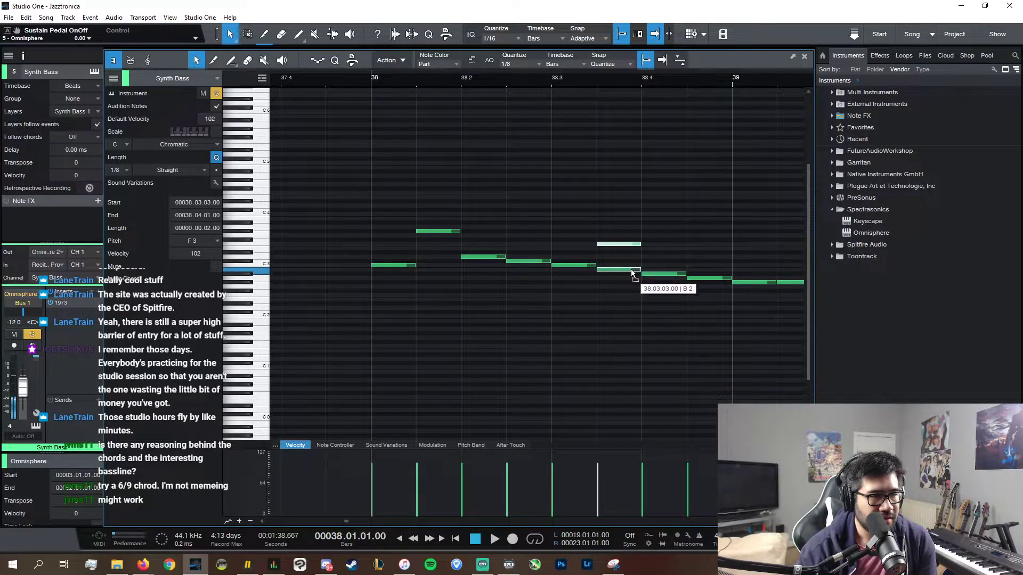
pyautogui.moveTo(709, 278); pyautogui.dragTo(709, 254)
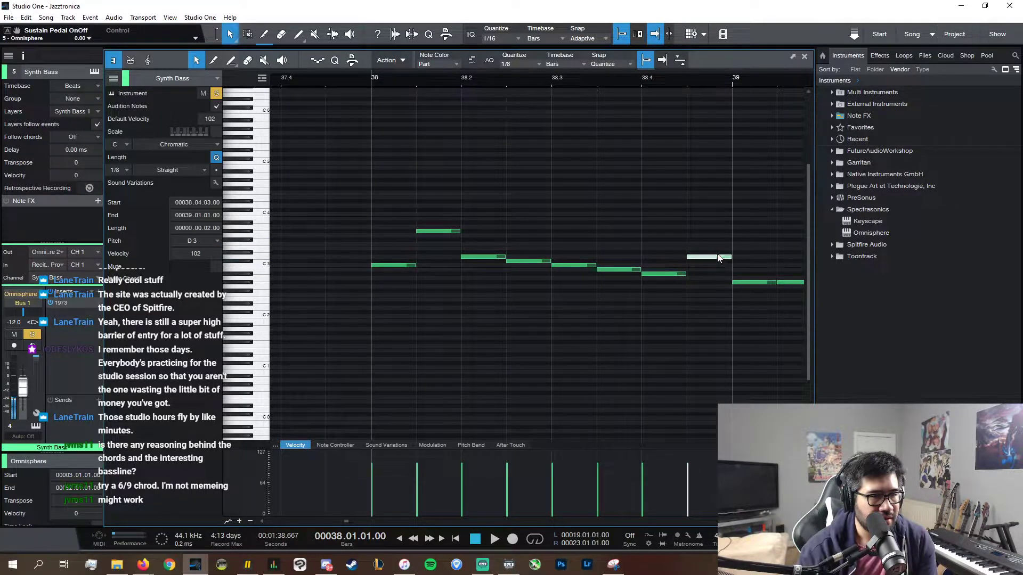
pyautogui.press('Right')
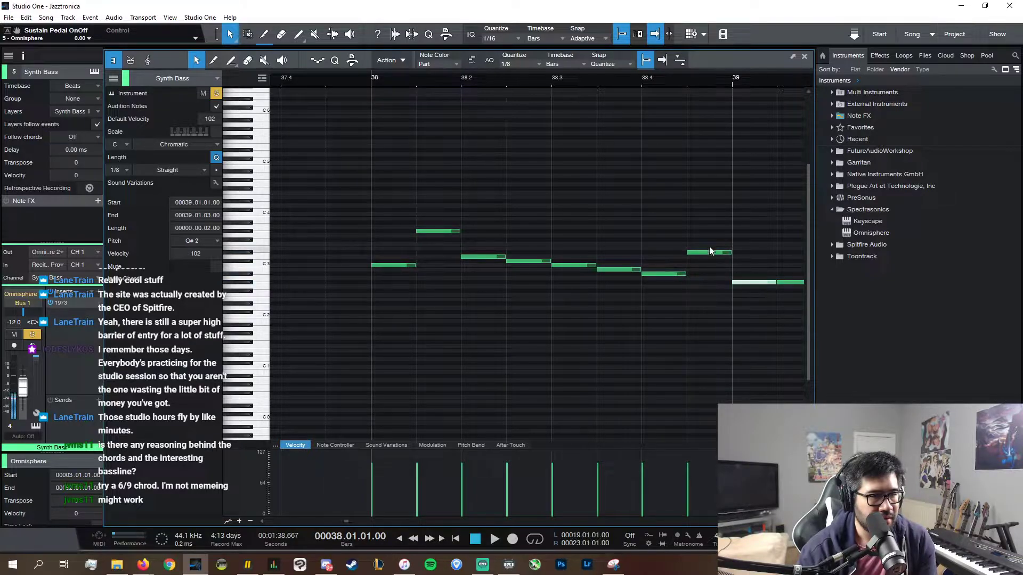
pyautogui.click(710, 251)
# - Audition the first four Synth Bass notes of bar 38 in order
pyautogui.click(405, 266)
pyautogui.moveTo(443, 232)
pyautogui.mouseDown()
pyautogui.moveTo(446, 261)
pyautogui.moveTo(448, 233)
pyautogui.mouseUp()
pyautogui.click(481, 258)
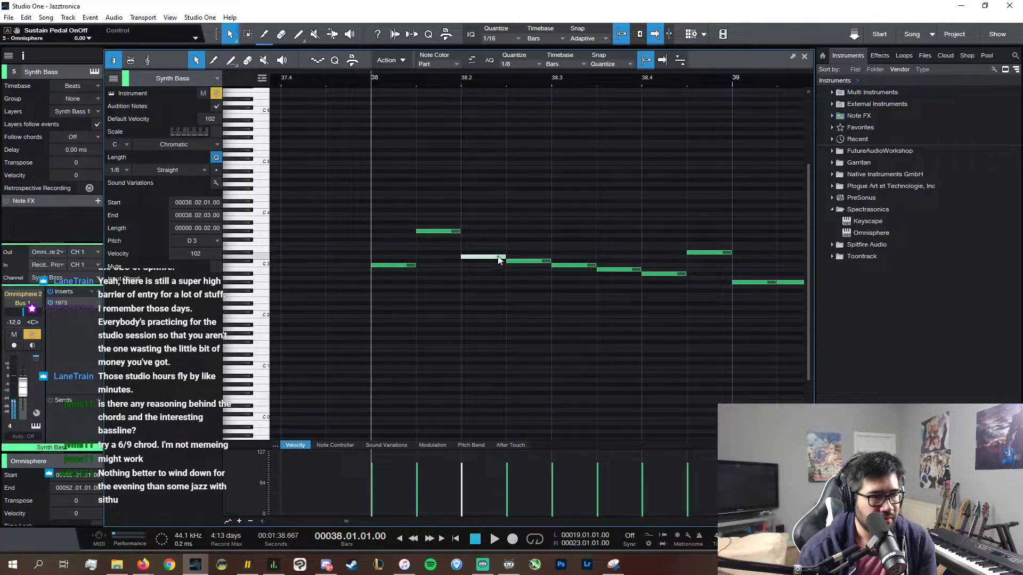
pyautogui.click(526, 262)
pyautogui.click(421, 246)
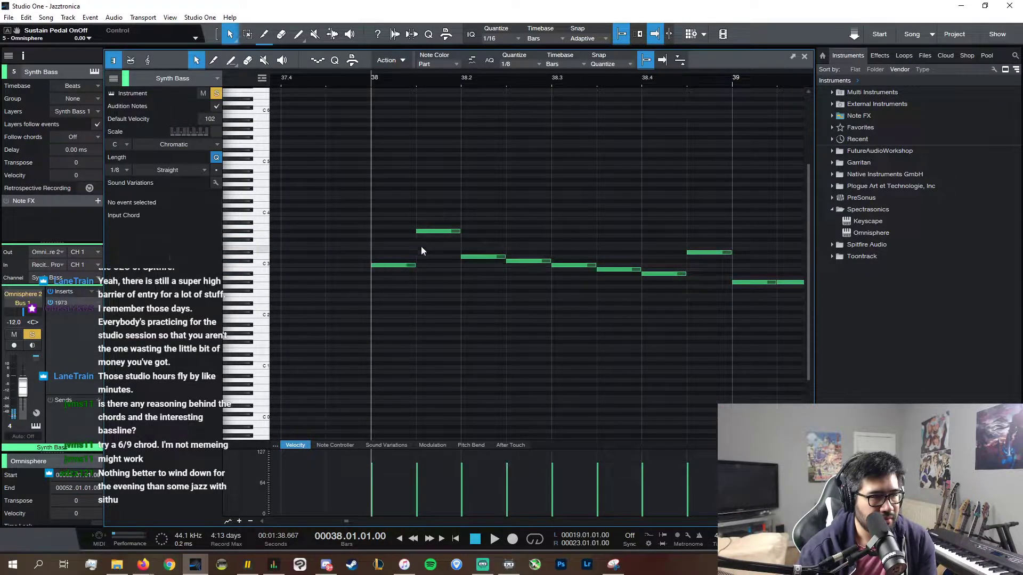
# - Raise the second Synth Bass note of bar 38, at 38.1.3, to A# 3 and audition it with the neighbouring notes
pyautogui.click(407, 265)
pyautogui.click(452, 232)
pyautogui.moveTo(449, 232); pyautogui.dragTo(447, 223)
pyautogui.press('Left')
pyautogui.click(474, 257)
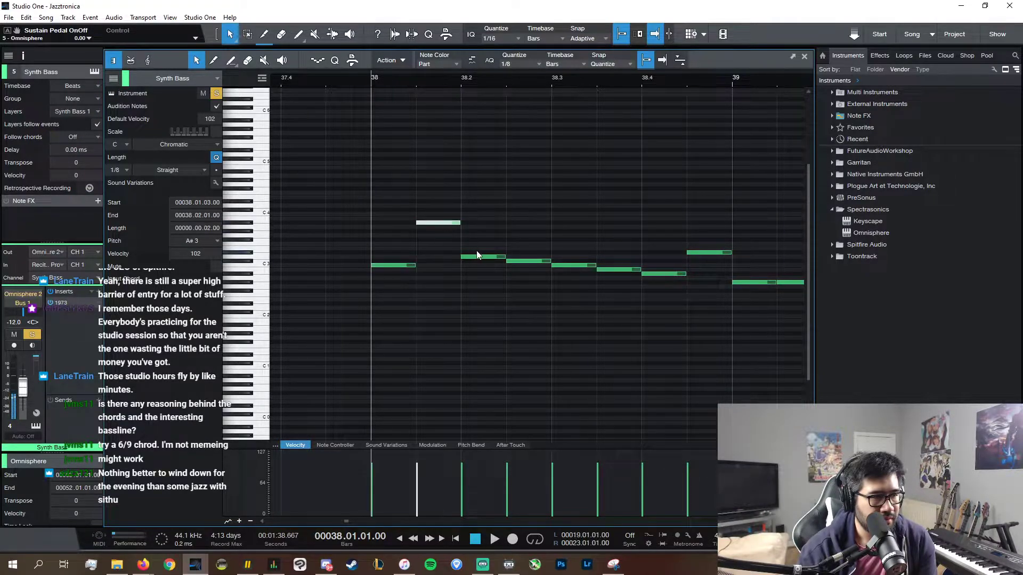
pyautogui.click(538, 261)
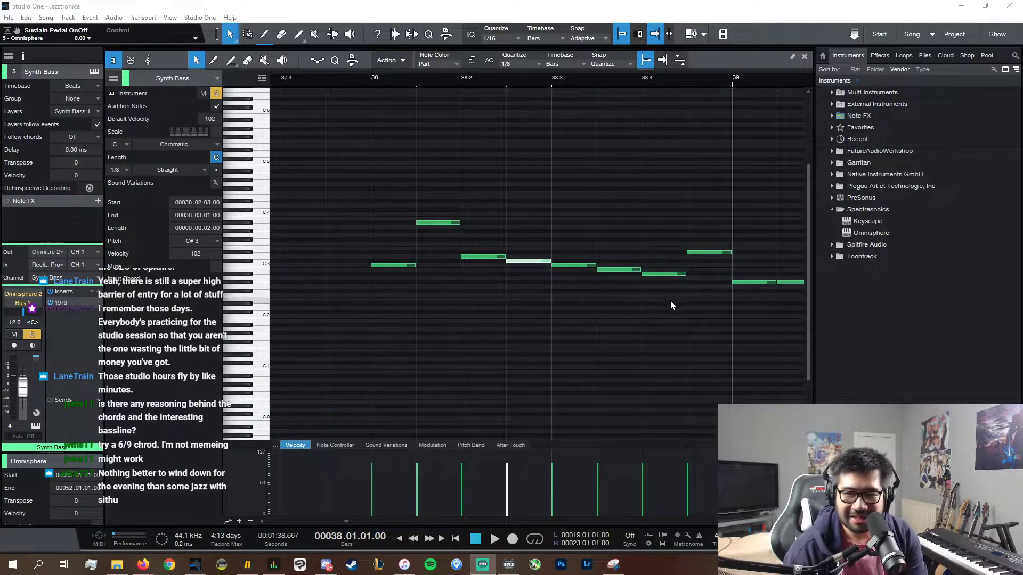
# - Play the Synth Bass run briefly from the start of bar 38 and audition its first note
pyautogui.click(548, 5)
pyautogui.press('space')
pyautogui.press('space')
pyautogui.click(397, 265)
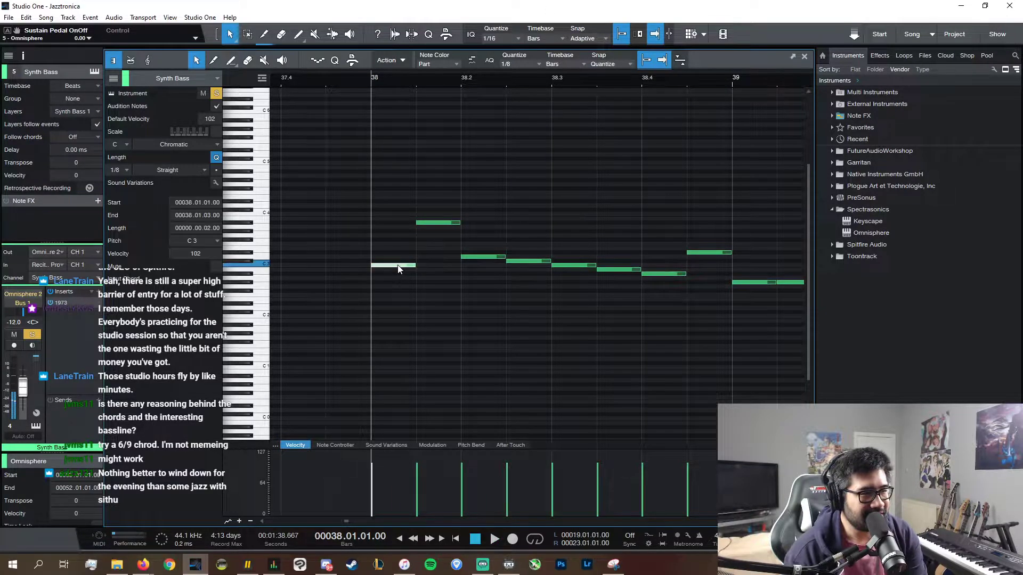
pyautogui.press('space')
pyautogui.press('space')
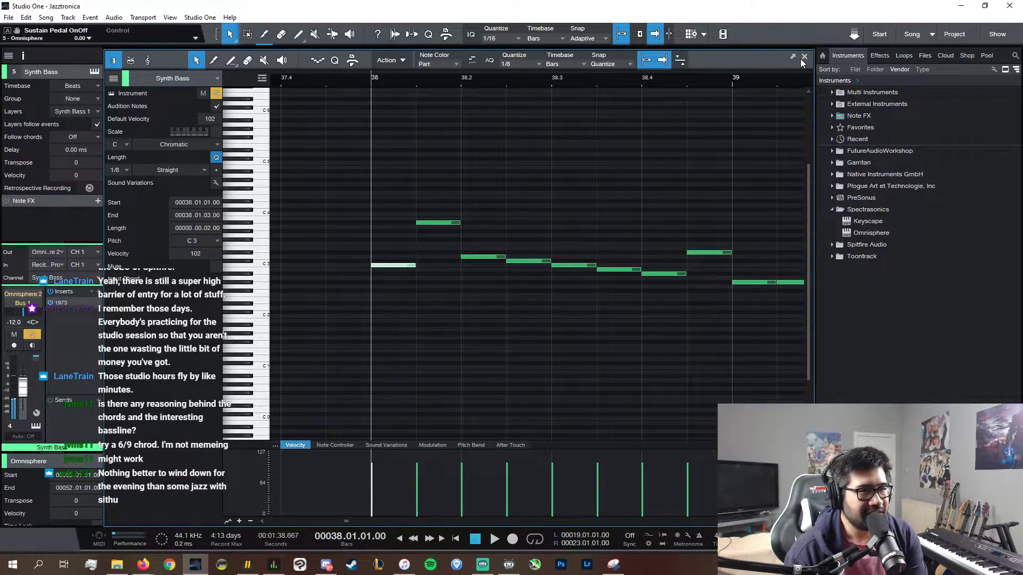
# - Close the note editor, play briefly from bar 38, and check the Hithat part's notes around that bar
pyautogui.click(803, 57)
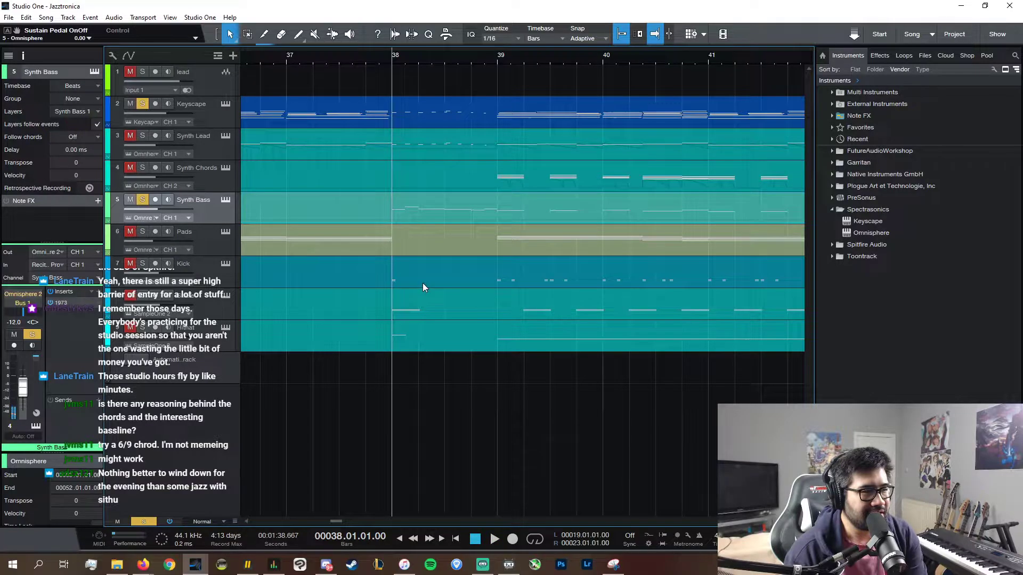
pyautogui.press('space')
pyautogui.press('space')
pyautogui.doubleClick(416, 334)
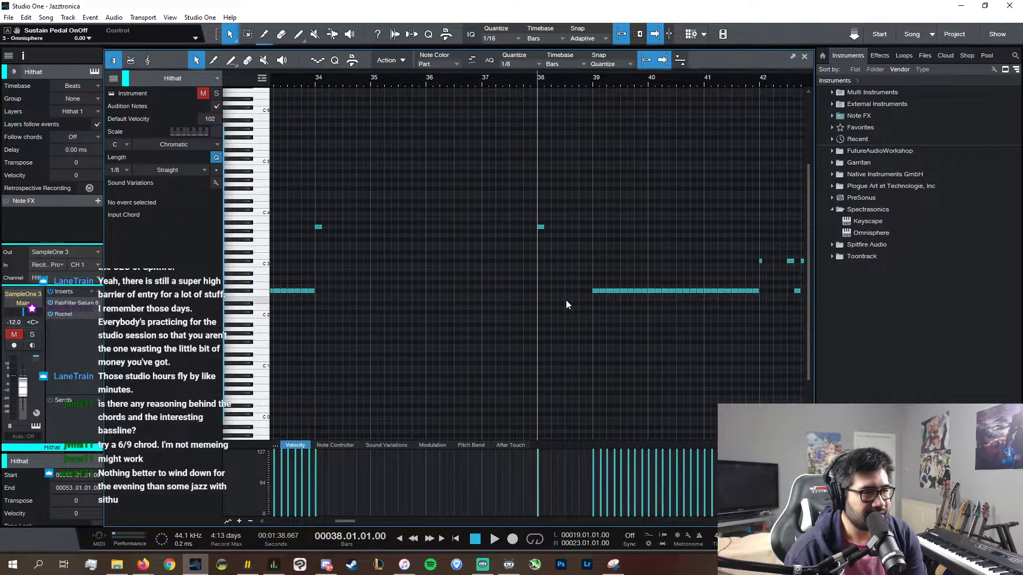
pyautogui.click(805, 57)
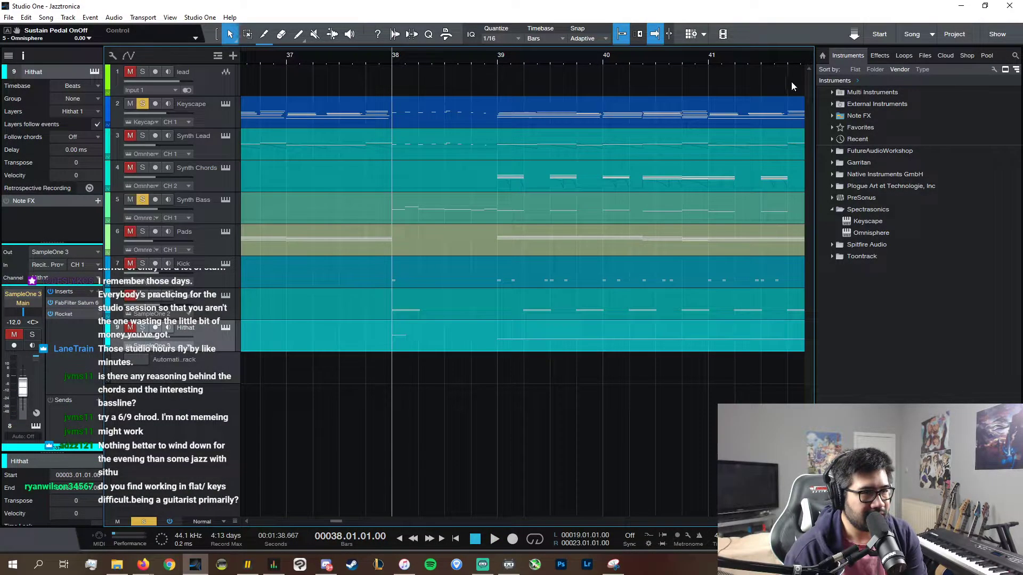
# - Reopen the Synth Bass part and lower the bar 38 notes at 38.1.3 to G 3 and at 38.2.1 to C 3
pyautogui.doubleClick(447, 207)
pyautogui.moveTo(597, 222); pyautogui.dragTo(602, 235)
pyautogui.click(649, 256)
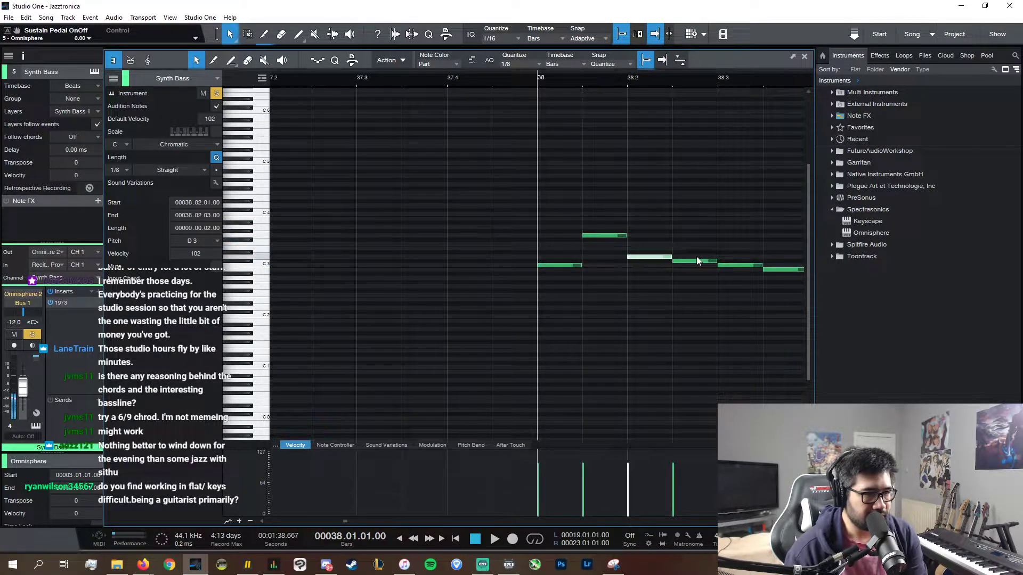
pyautogui.moveTo(660, 257); pyautogui.dragTo(659, 265)
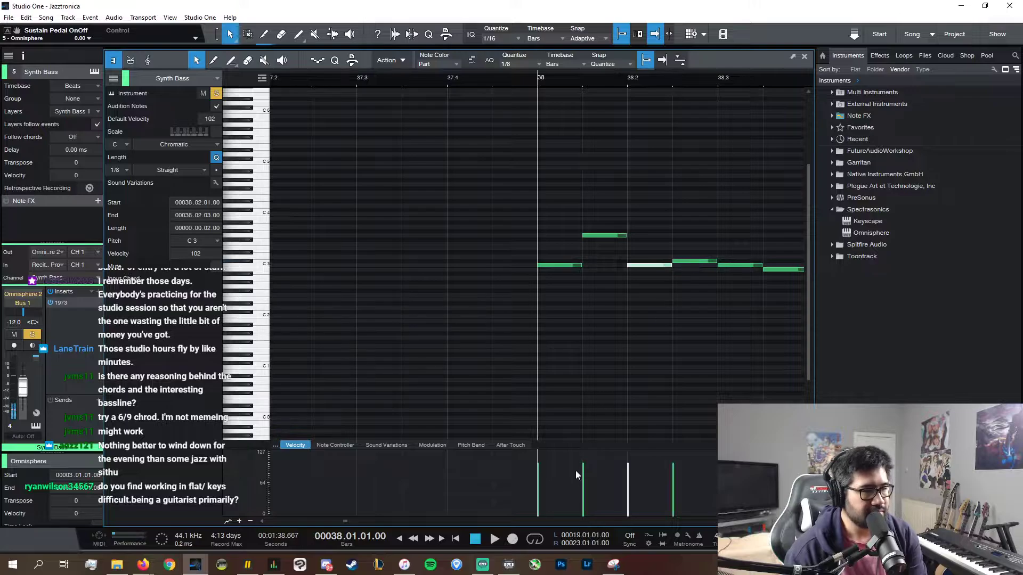
pyautogui.hscroll(3, 574, 518)
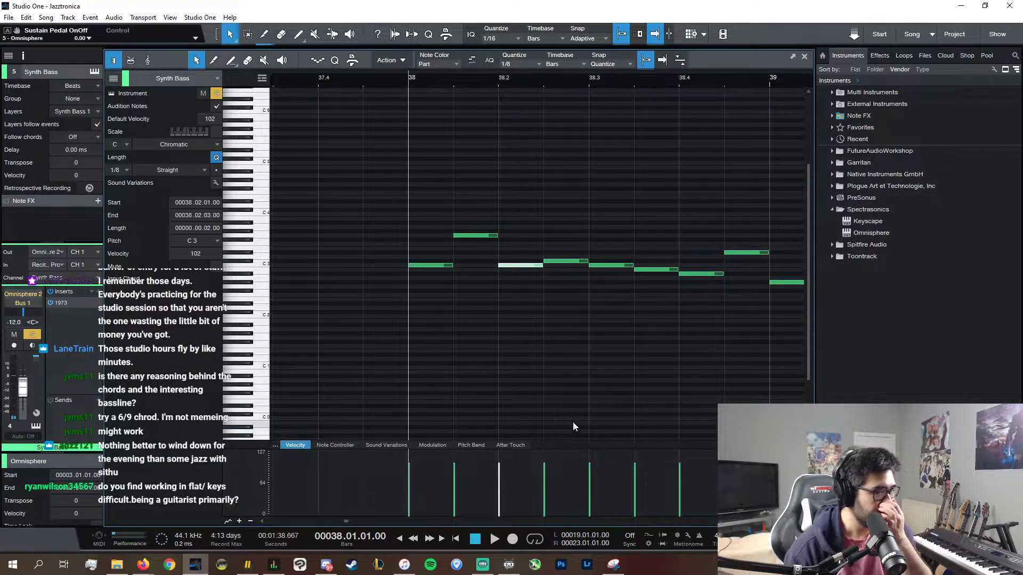
# - Lower the Synth Bass note at 38.2.1 to A# 2 and audition the two notes before it
pyautogui.click(668, 269)
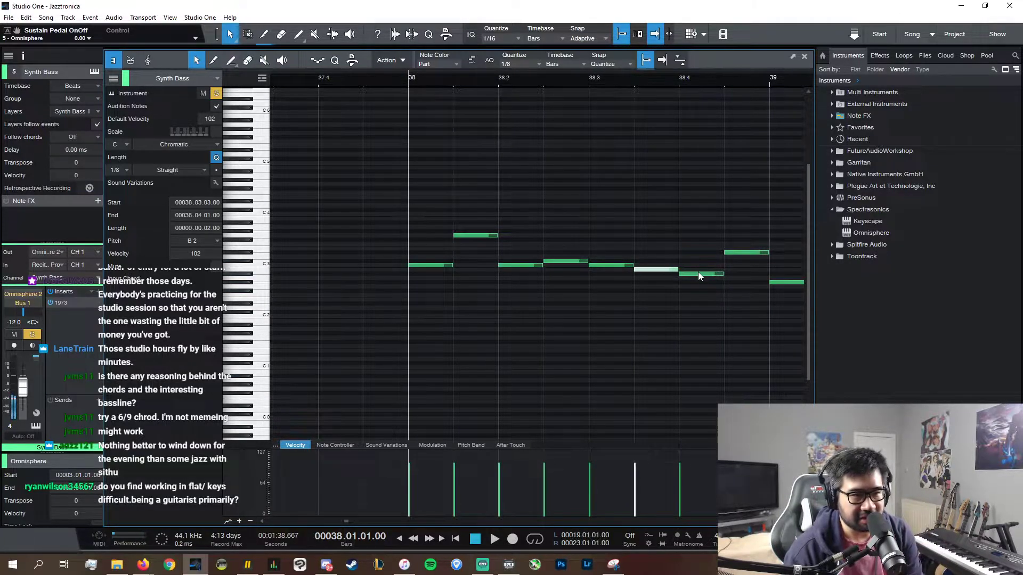
pyautogui.click(522, 266)
pyautogui.moveTo(538, 267); pyautogui.dragTo(530, 272)
pyautogui.click(449, 265)
pyautogui.click(476, 236)
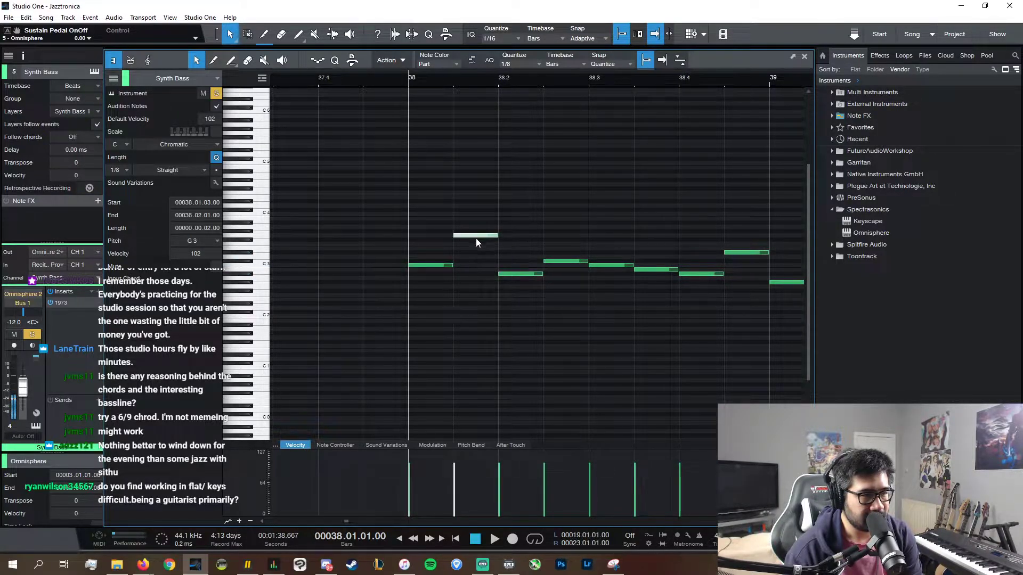
# - Lower the Synth Bass note at 38.1.3 to F 3 and the one at 38.2.3 to G# 2, auditioning the notes around them
pyautogui.moveTo(476, 236); pyautogui.dragTo(477, 245)
pyautogui.click(525, 276)
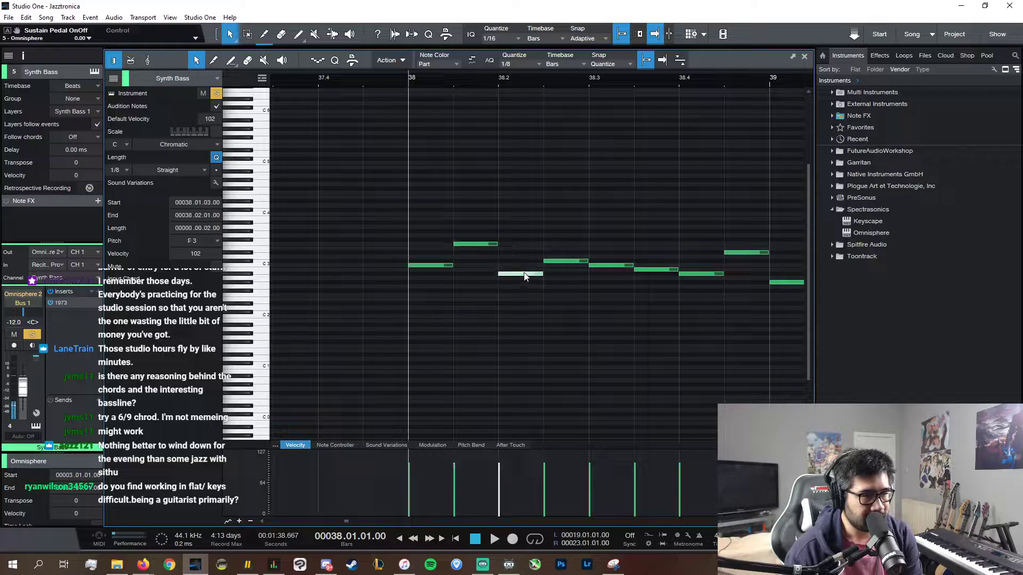
pyautogui.moveTo(566, 261); pyautogui.dragTo(616, 268)
pyautogui.click(616, 265)
pyautogui.click(670, 271)
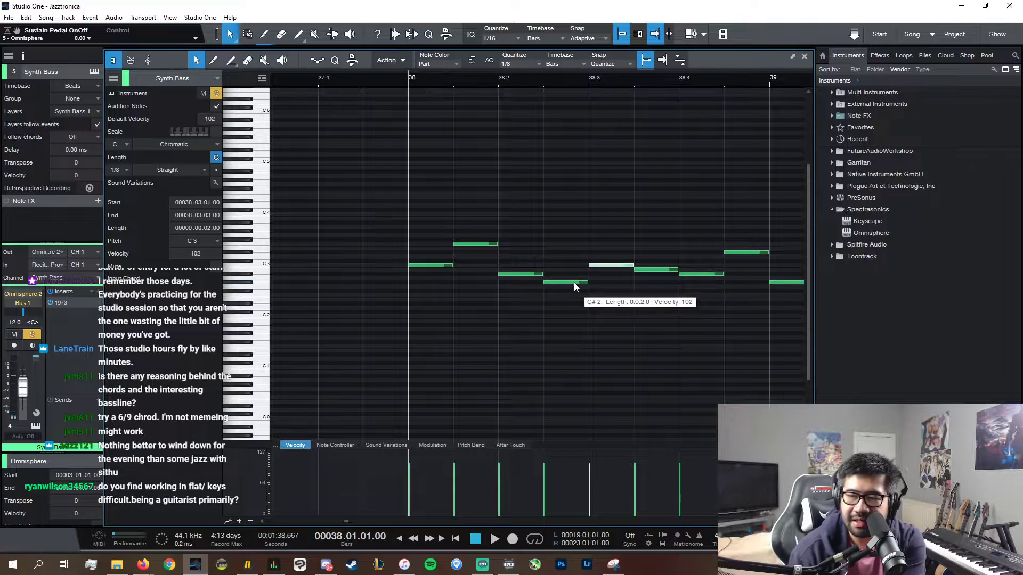
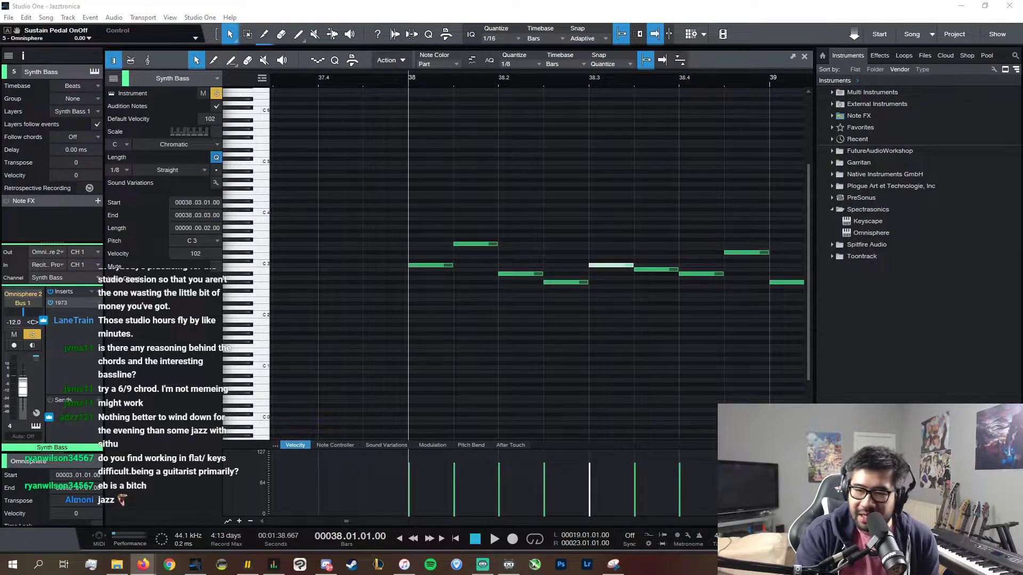
# - Lower the second Synth Bass note of bar 38, at 38.1.3, to B 2 and audition the first four notes in order
pyautogui.hotkey('alt', 'Tab')
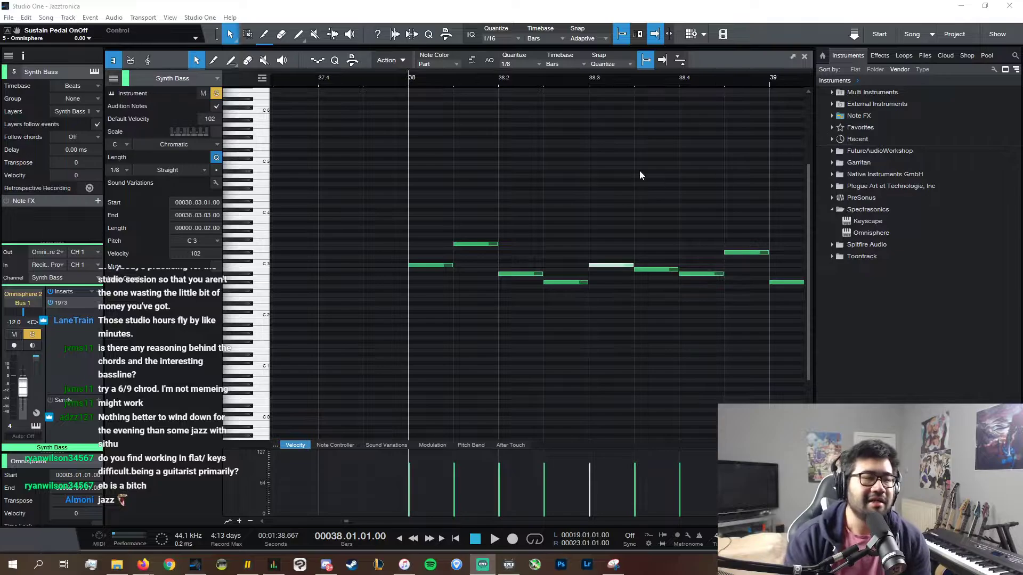
pyautogui.click(597, 3)
pyautogui.press('space')
pyautogui.press('space')
pyautogui.click(442, 266)
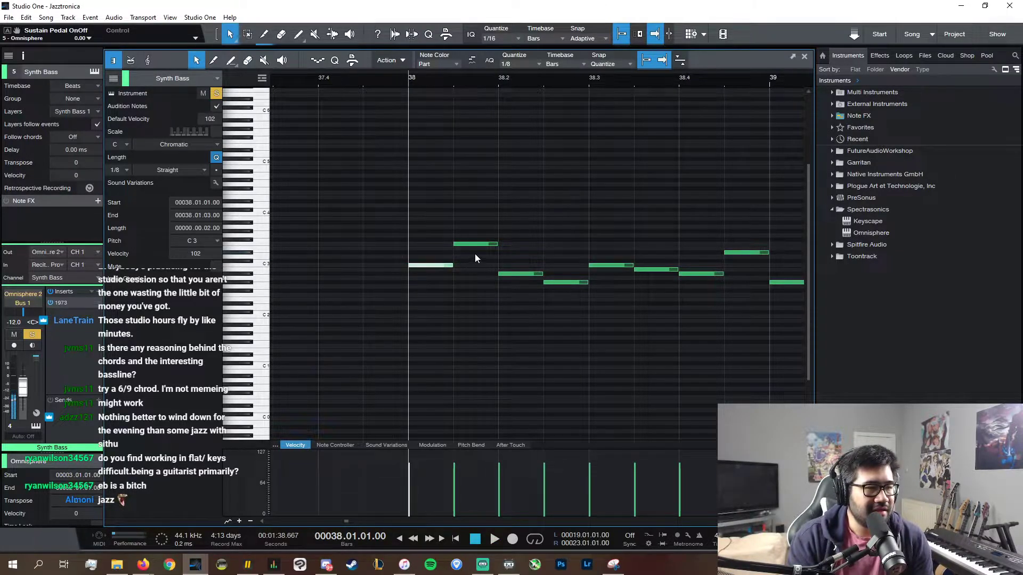
pyautogui.moveTo(475, 245); pyautogui.dragTo(476, 274)
pyautogui.click(440, 266)
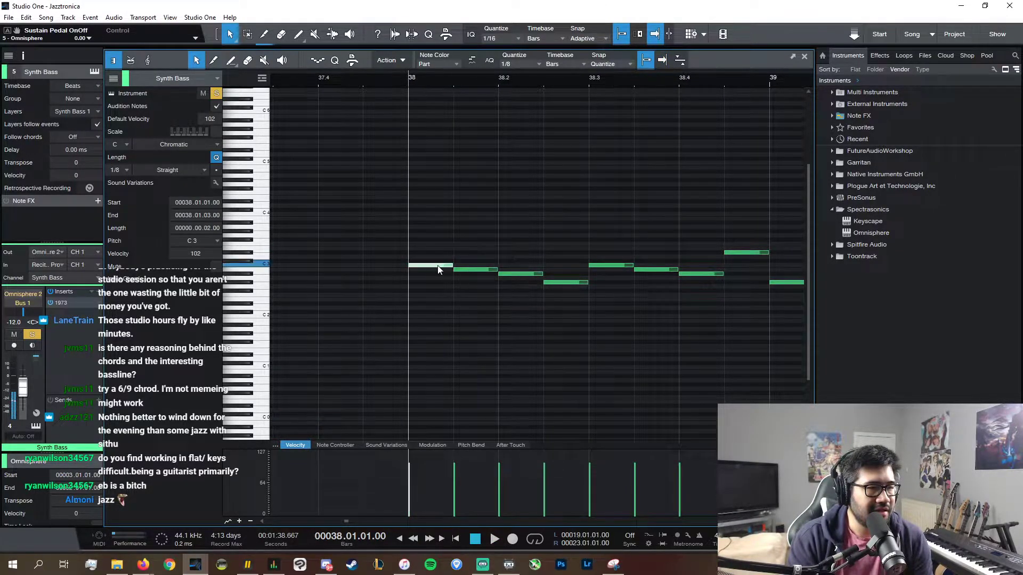
pyautogui.click(474, 270)
pyautogui.click(513, 274)
pyautogui.click(568, 283)
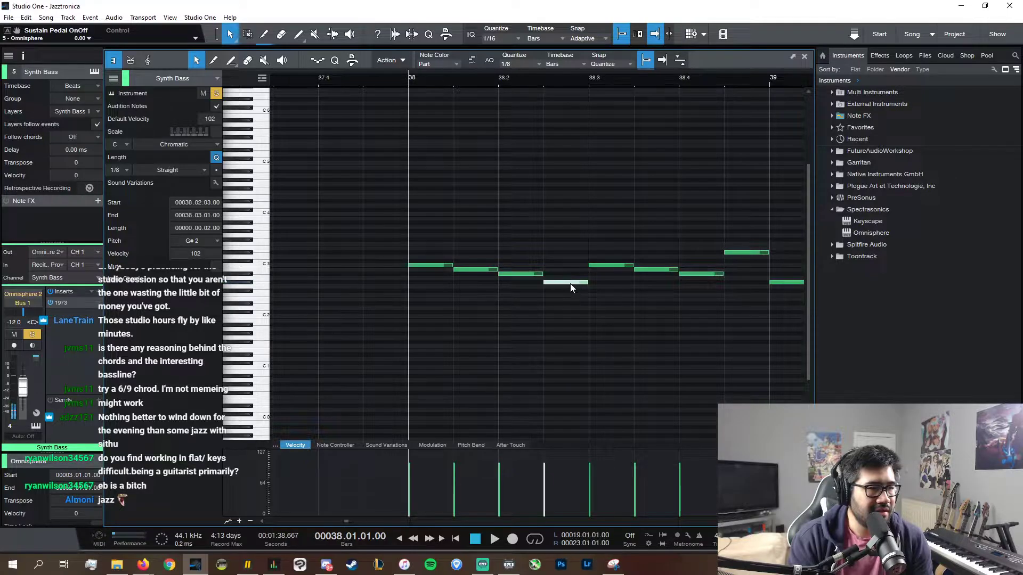
# - Lower the Synth Bass note at 38.2.3 to F 2 and audition the notes at 38.3.1 and 38.4.1
pyautogui.moveTo(570, 283); pyautogui.dragTo(567, 298)
pyautogui.click(609, 266)
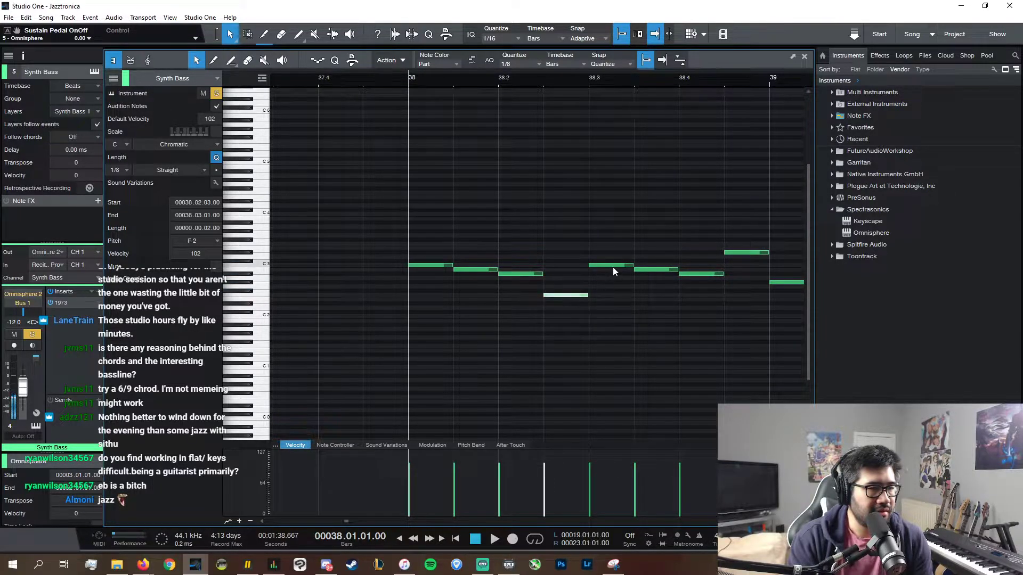
pyautogui.click(613, 267)
pyautogui.click(694, 273)
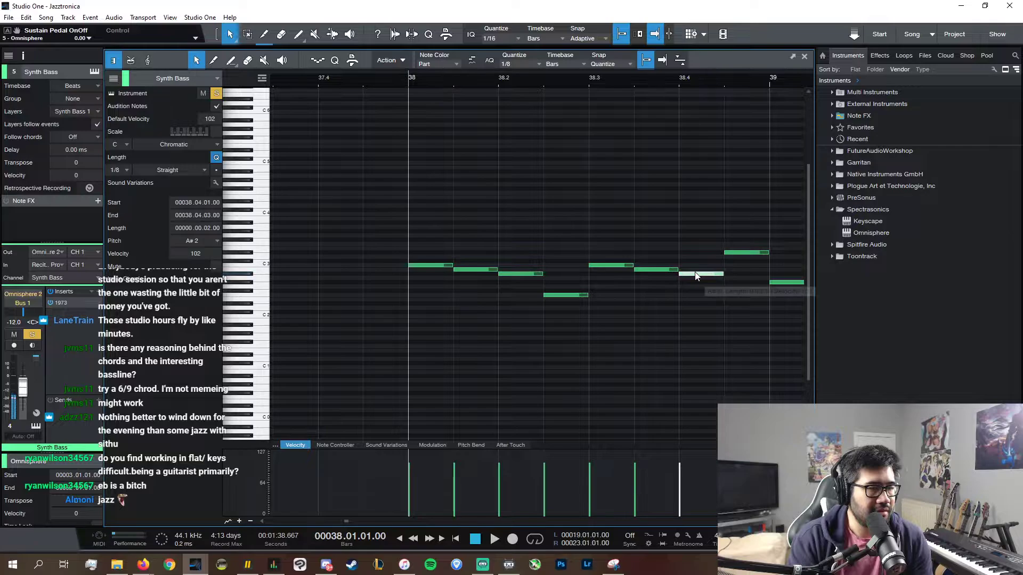
pyautogui.click(616, 265)
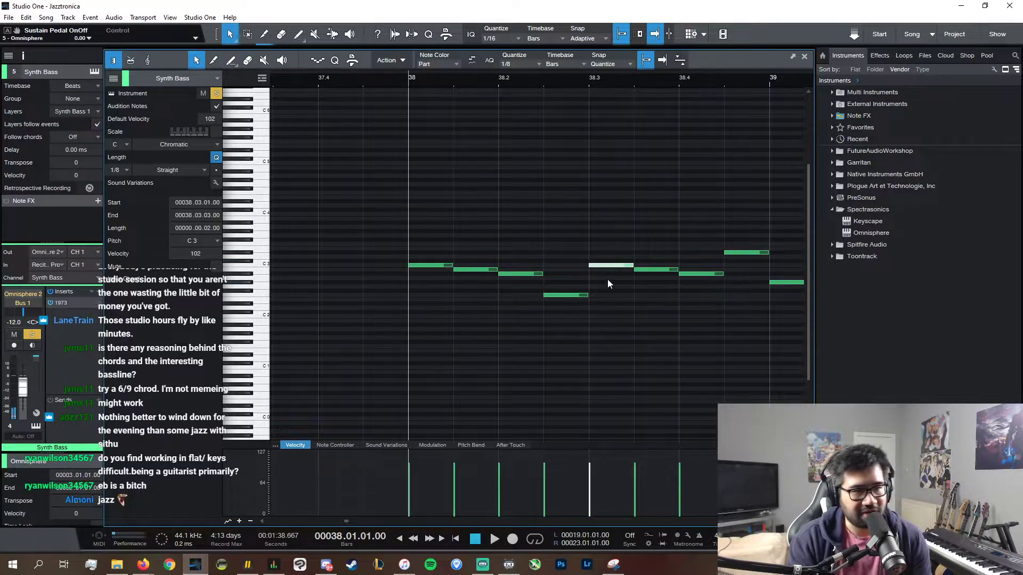
# - Try the Synth Bass notes at 38.1.3, 38.2.1 and 38.2.3 on A# 2, G# 2 and G 2, auditioning the run
pyautogui.moveTo(571, 297); pyautogui.dragTo(482, 274)
pyautogui.click(506, 283)
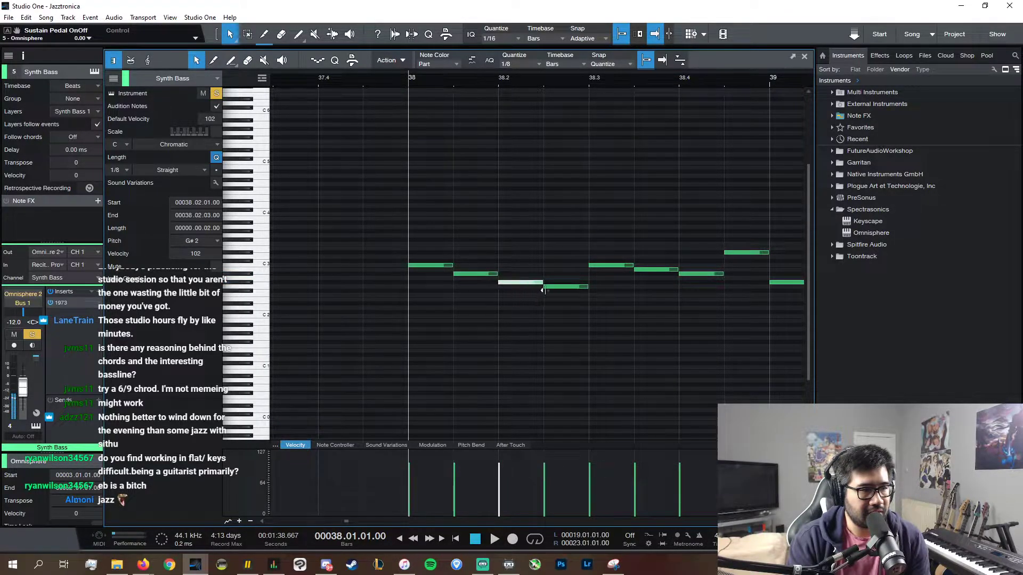
pyautogui.click(549, 288)
pyautogui.click(434, 267)
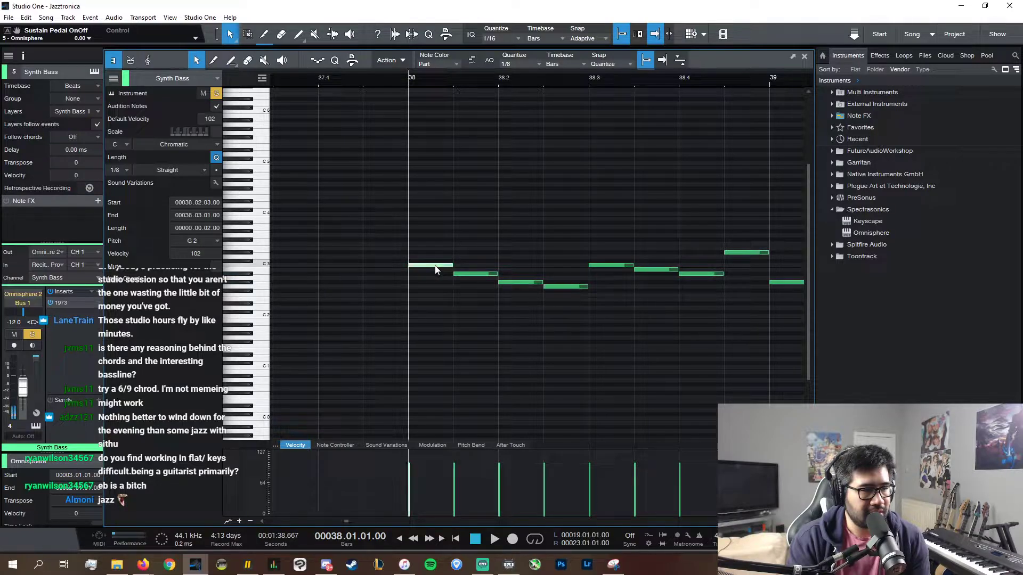
pyautogui.click(509, 282)
pyautogui.click(601, 266)
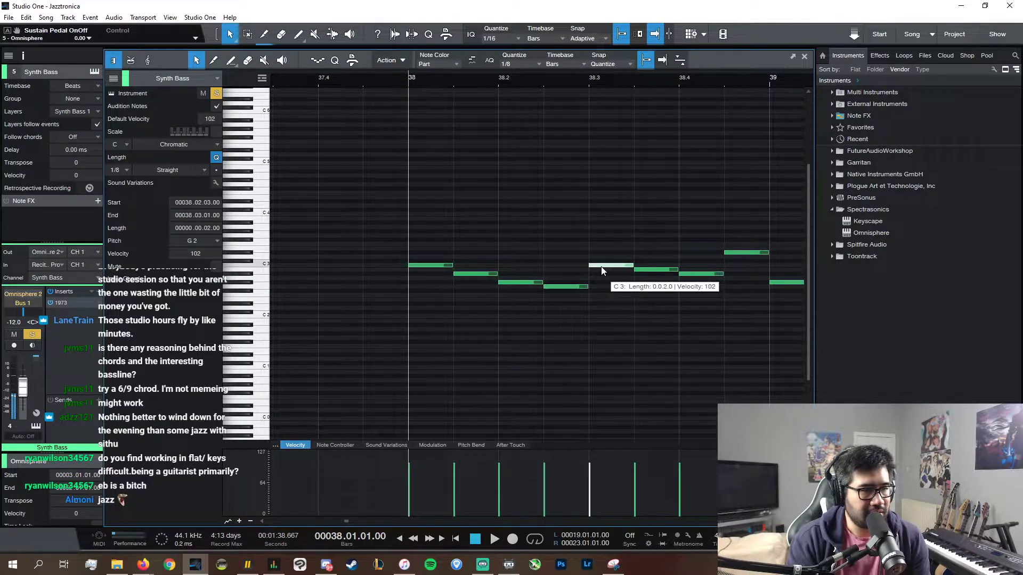
pyautogui.click(661, 270)
pyautogui.click(443, 265)
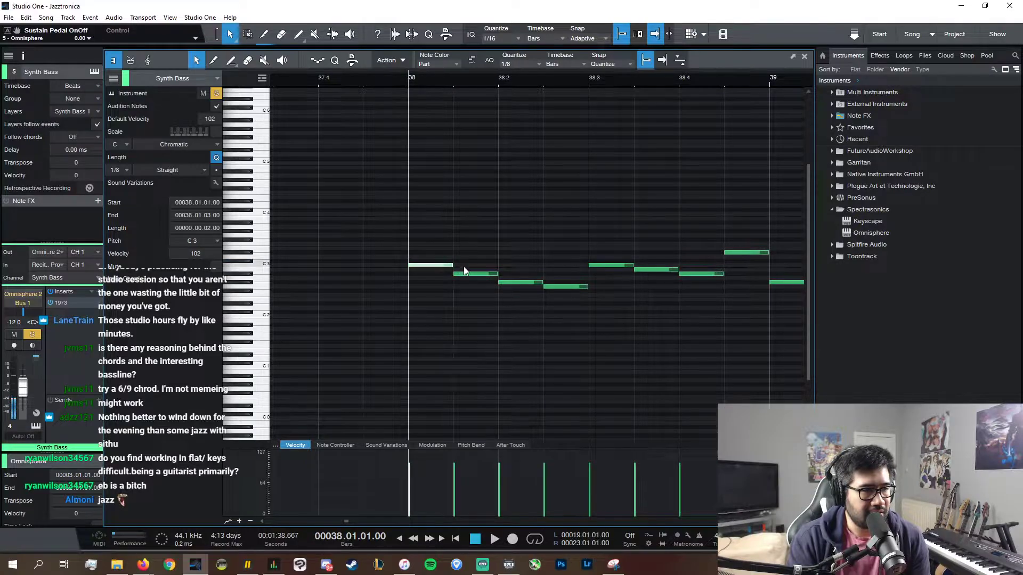
# - Raise the first four Synth Bass notes of bar 38 to a descending F 3, E 3, D# 3, D 3
pyautogui.moveTo(496, 278); pyautogui.dragTo(526, 254)
pyautogui.click(481, 276)
pyautogui.click(440, 244)
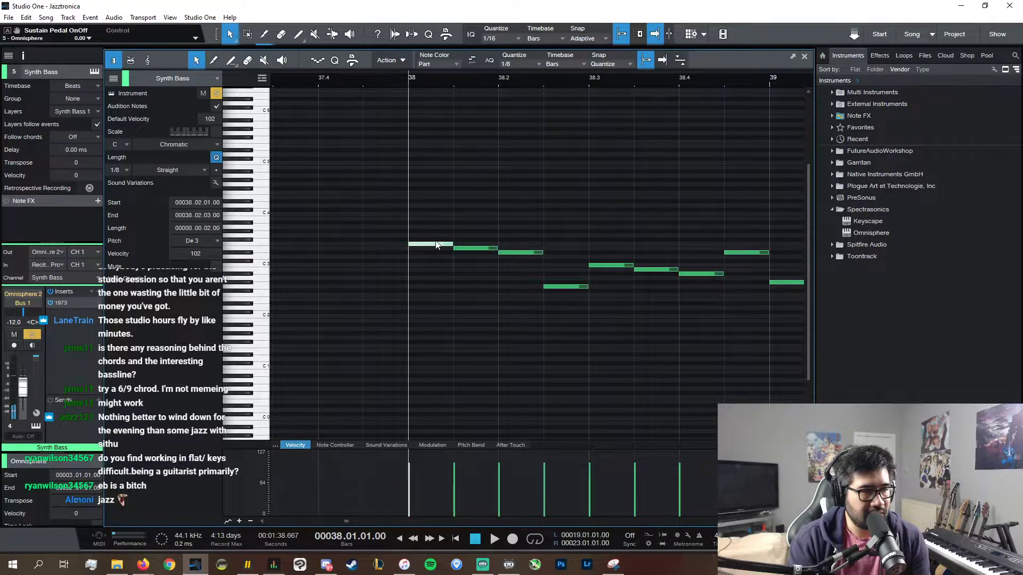
pyautogui.click(467, 248)
pyautogui.click(514, 254)
pyautogui.moveTo(562, 287); pyautogui.dragTo(551, 261)
# - Audition the Synth Bass run of bar 38 note by note, from 38.1.1 through 38.4.3
pyautogui.click(444, 245)
pyautogui.click(470, 249)
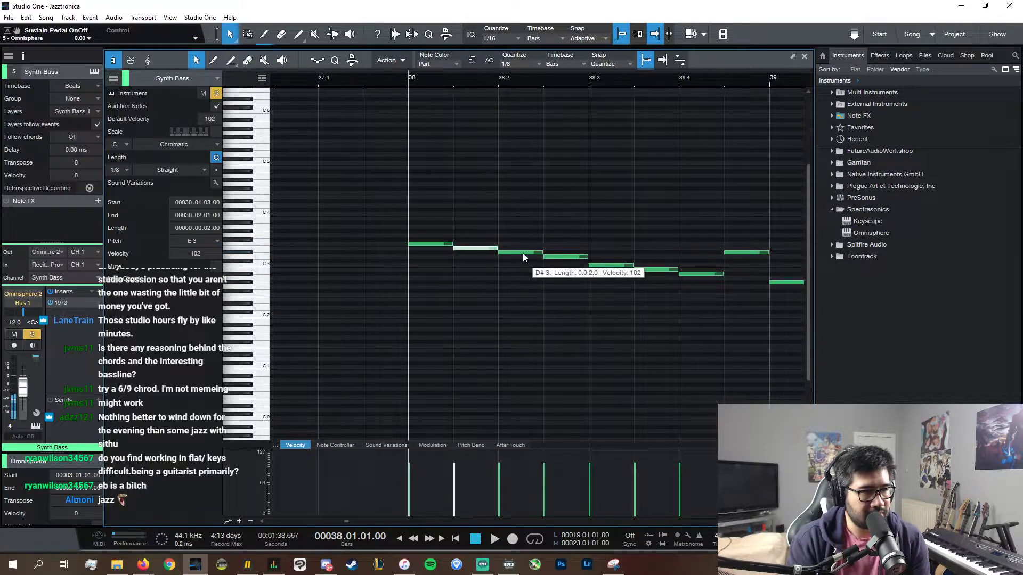
pyautogui.click(523, 253)
pyautogui.click(547, 257)
pyautogui.click(627, 266)
pyautogui.click(656, 269)
pyautogui.click(701, 273)
pyautogui.click(748, 252)
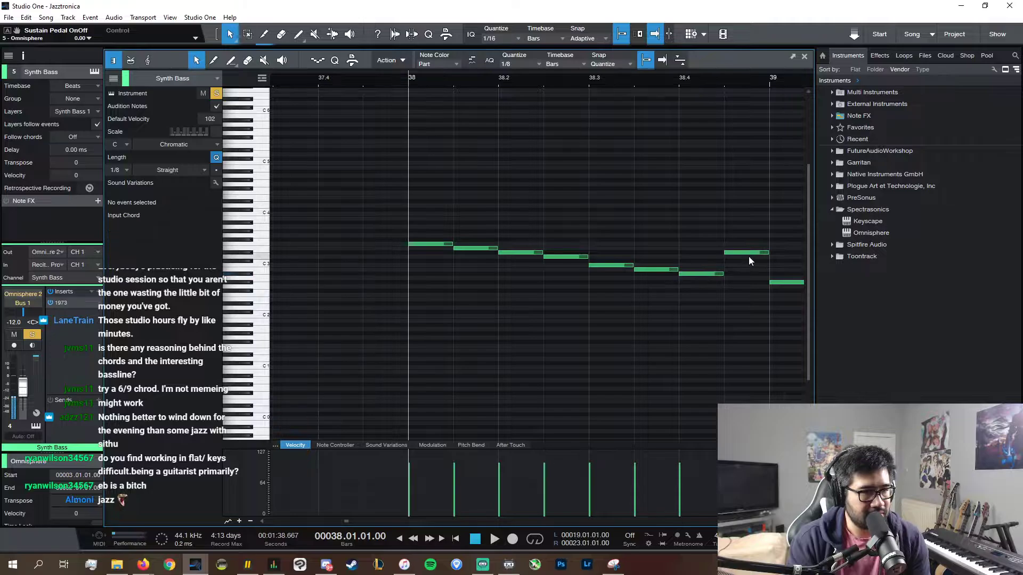
# - Return to the arrangement and play the opening of the transition from bar 38
pyautogui.click(805, 59)
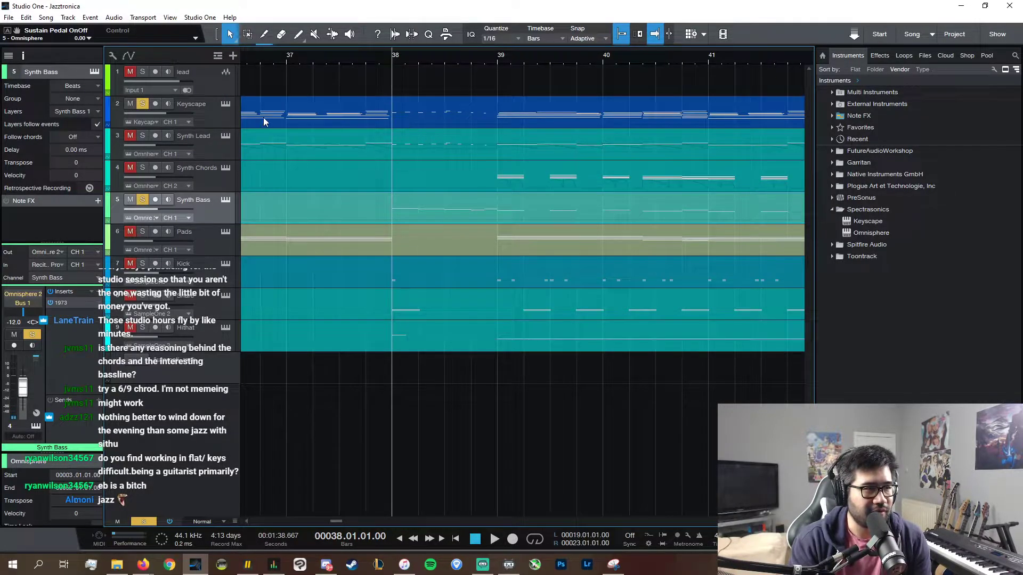
pyautogui.press('space')
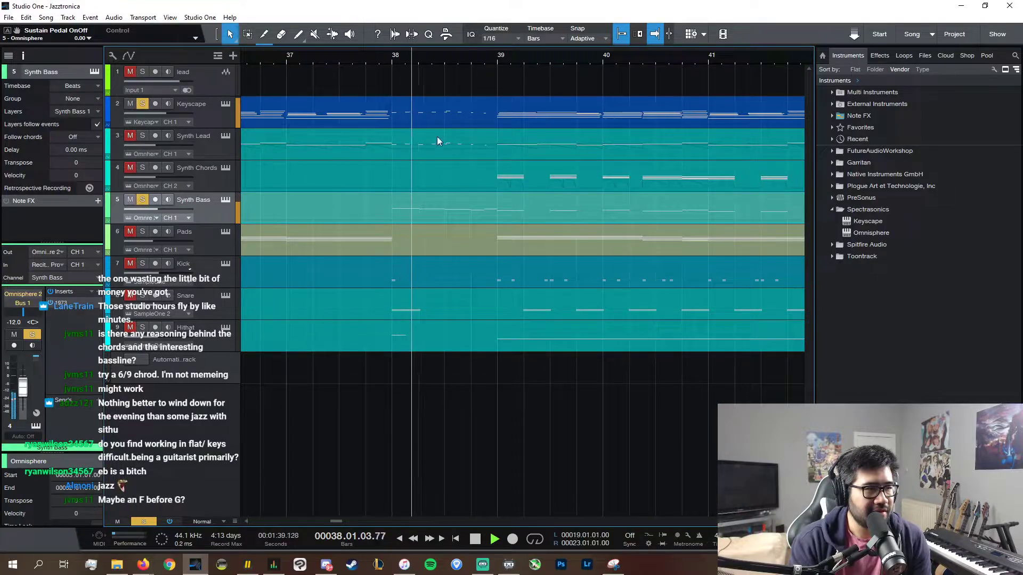
pyautogui.press('space')
# - Open the Keyscape part and add an eighth-note F 2 at 38.1.1 with velocity 64
pyautogui.doubleClick(465, 121)
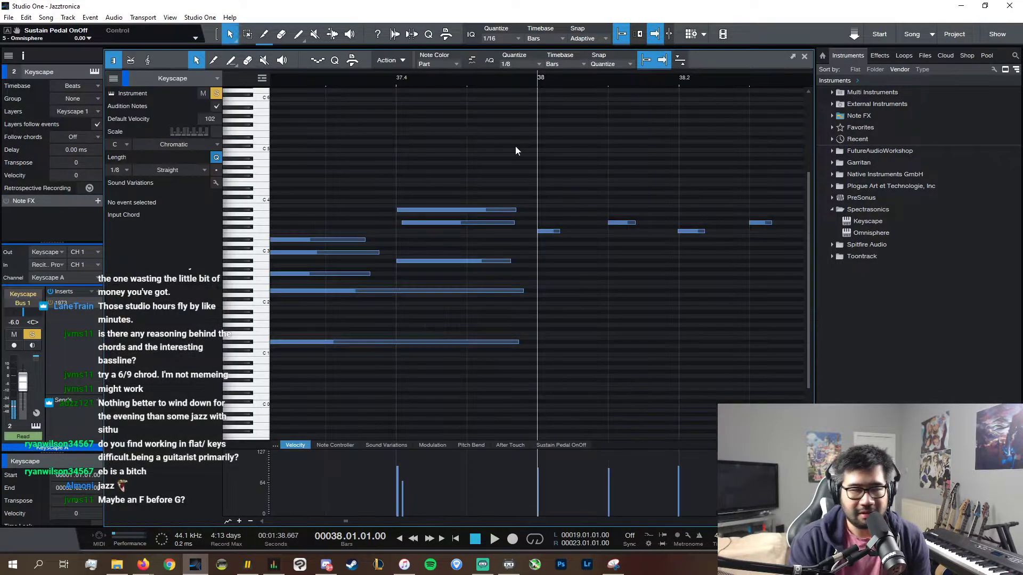
pyautogui.press('e')
pyautogui.click(555, 295)
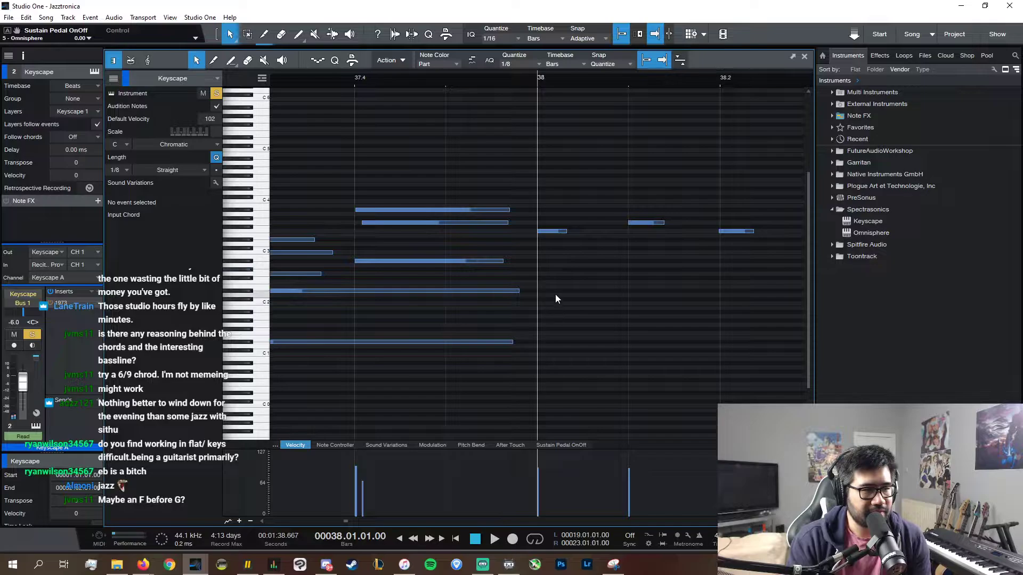
pyautogui.moveTo(561, 298); pyautogui.dragTo(562, 286)
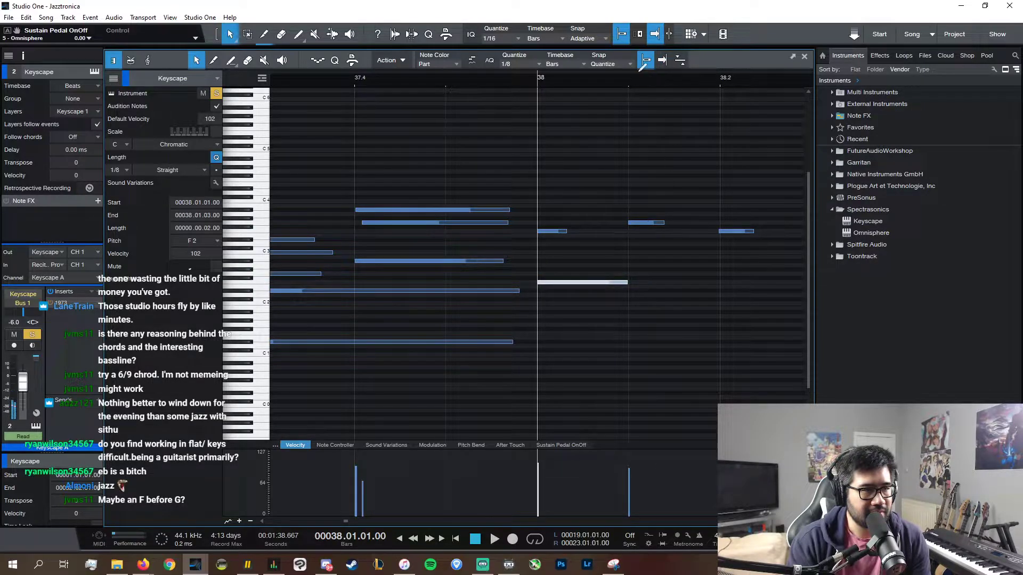
pyautogui.moveTo(538, 465); pyautogui.dragTo(539, 483)
# - Stack copies on G# 2, C 3 and D# 3 above the F 2 with slightly staggered edges, and play the chord
pyautogui.moveTo(626, 283); pyautogui.dragTo(564, 271)
pyautogui.press('d')
pyautogui.moveTo(626, 270); pyautogui.dragTo(563, 255)
pyautogui.press('d')
pyautogui.press('d')
pyautogui.moveTo(644, 252); pyautogui.dragTo(563, 244)
pyautogui.press('space')
pyautogui.press('space')
# - Duplicate the four-note Keyscape chord to 38.1.3 and lower the copy a semitone to E 2, G 2, B 2, D 3
pyautogui.moveTo(639, 305); pyautogui.dragTo(596, 238)
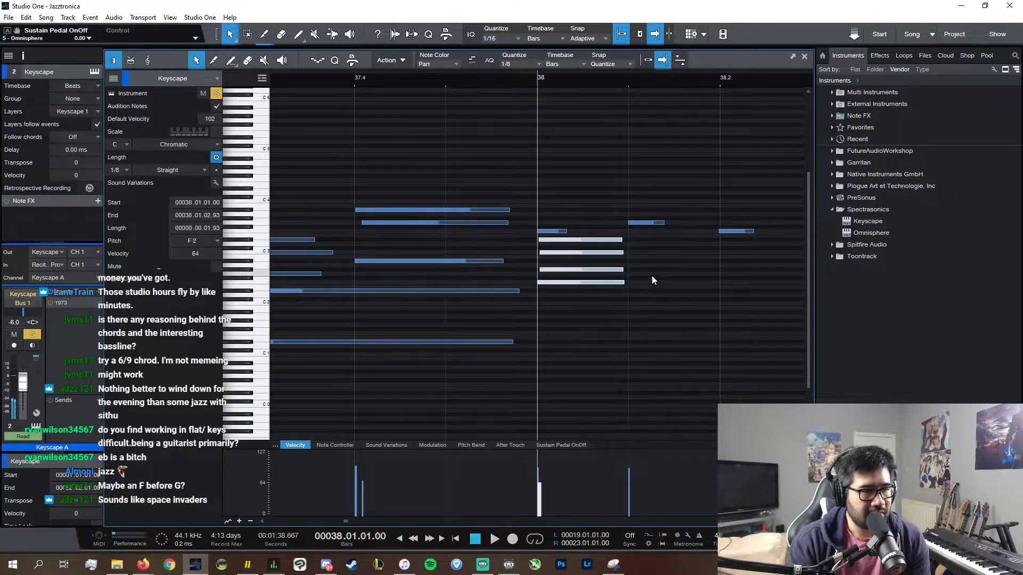
pyautogui.press('d')
pyautogui.moveTo(653, 282); pyautogui.dragTo(642, 288)
pyautogui.press('n')
pyautogui.click(647, 60)
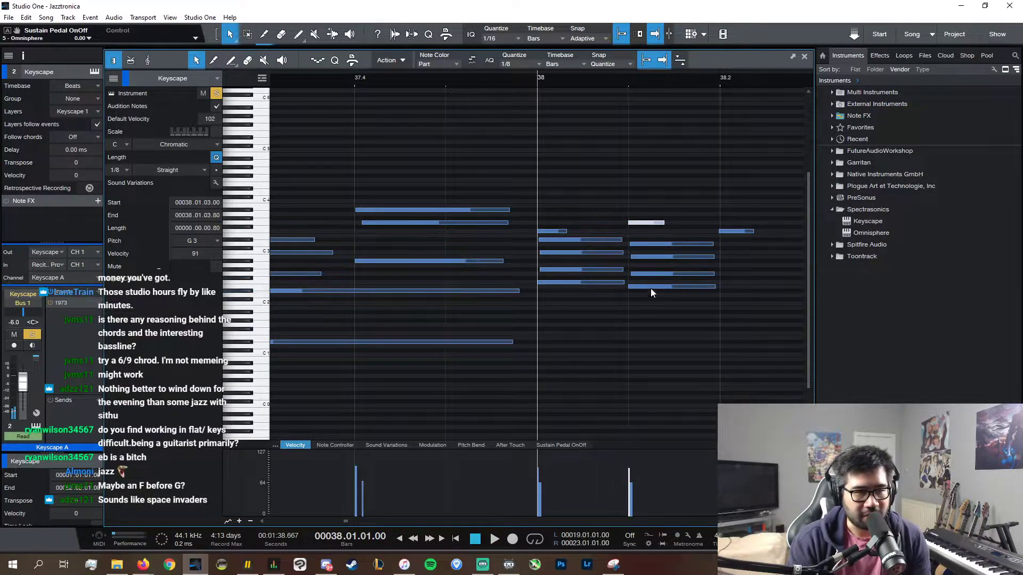
pyautogui.click(650, 274)
# - Duplicate the E 2 chord to 38.2.1, revoice it as D# 2, G 2, A# 2, D 3, and play it back
pyautogui.moveTo(721, 308); pyautogui.dragTo(693, 261)
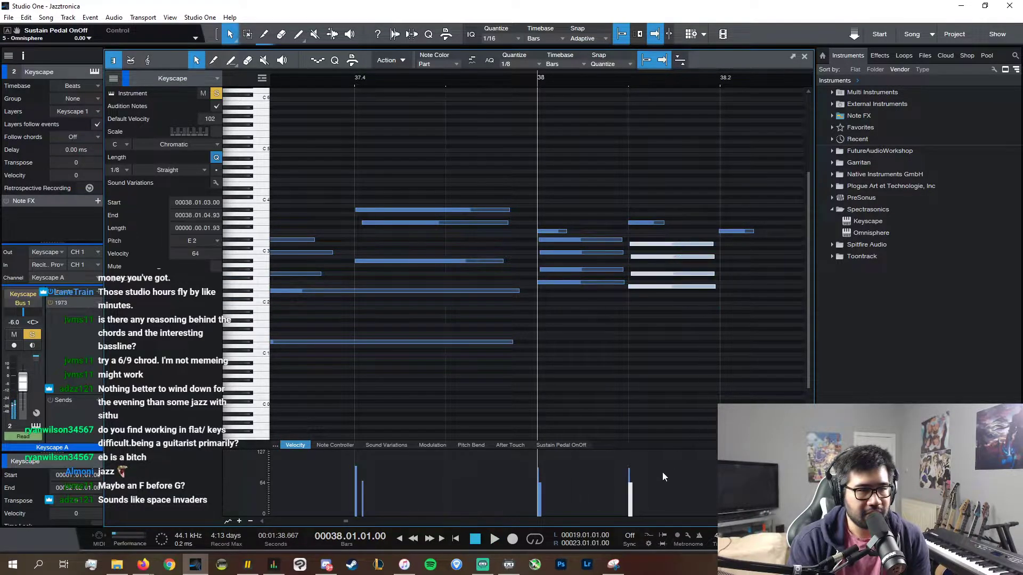
pyautogui.hscroll(3, 654, 526)
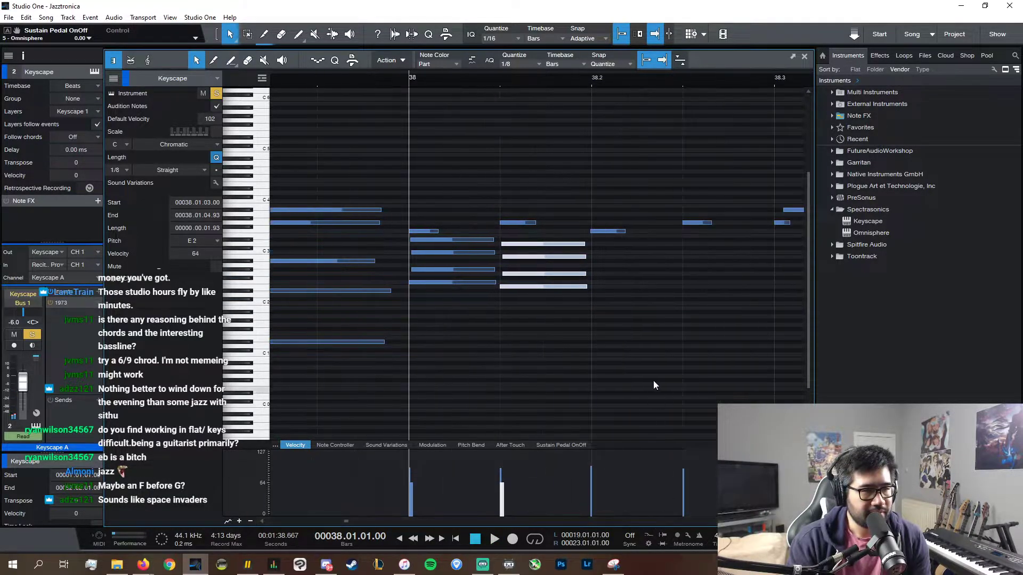
pyautogui.press('d')
pyautogui.click(623, 284)
pyautogui.moveTo(618, 292); pyautogui.dragTo(623, 273)
pyautogui.click(622, 249)
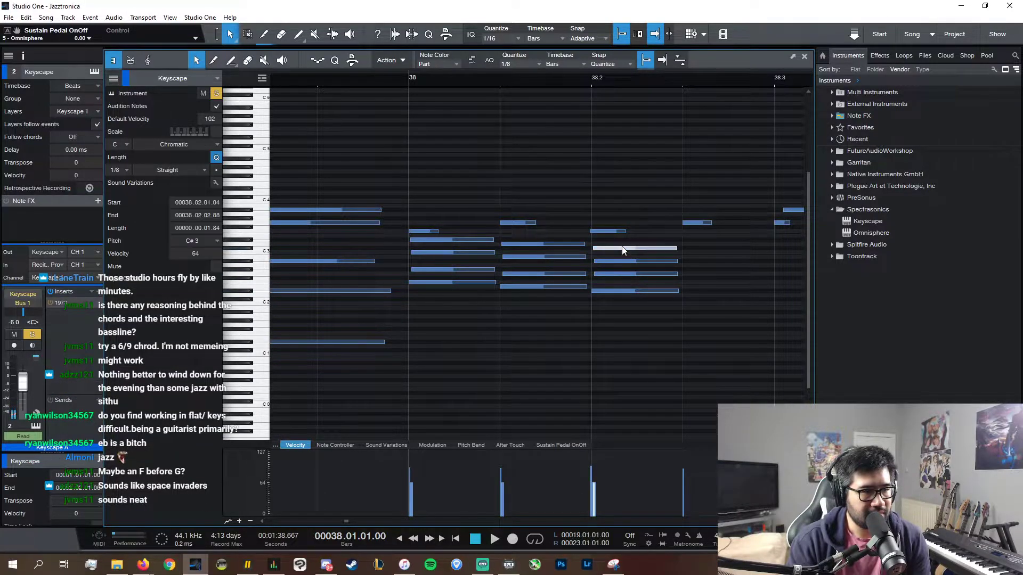
pyautogui.press('Up')
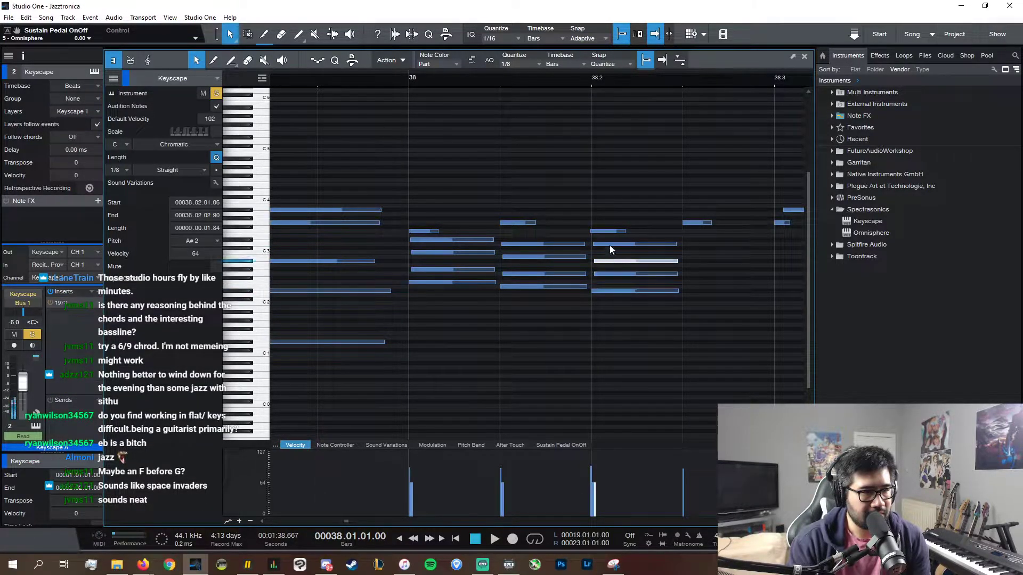
pyautogui.click(599, 232)
pyautogui.press('space')
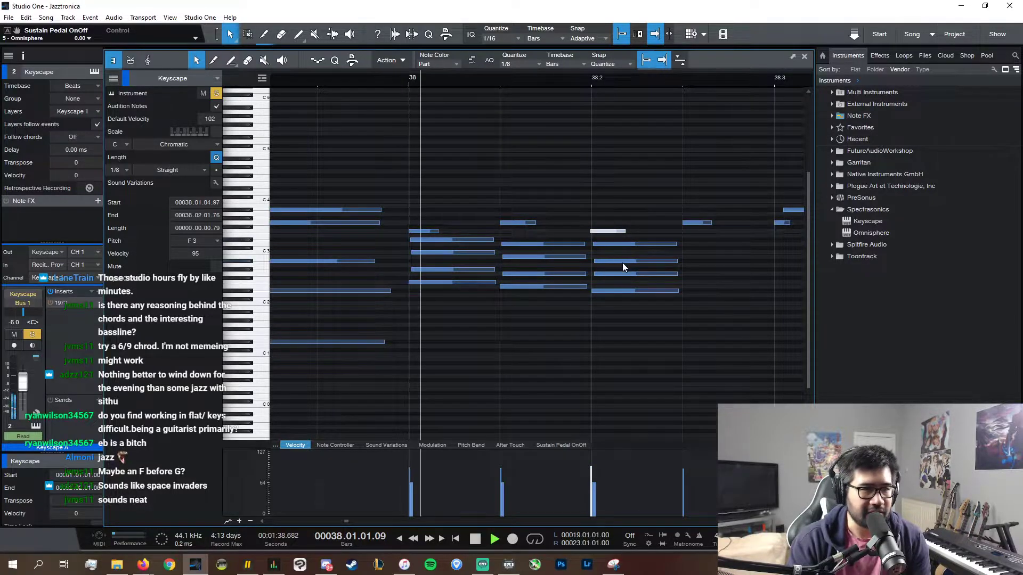
pyautogui.press('space')
# - Audition the first four Synth Bass notes of bar 38 and look over the Synth Lead part
pyautogui.hscroll(3, 639, 522)
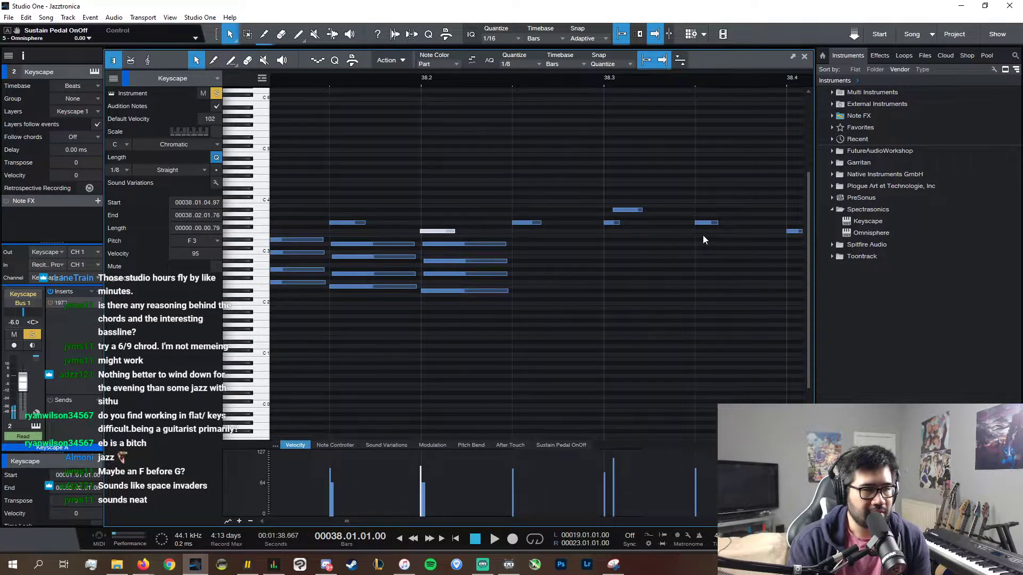
pyautogui.click(805, 56)
pyautogui.doubleClick(460, 204)
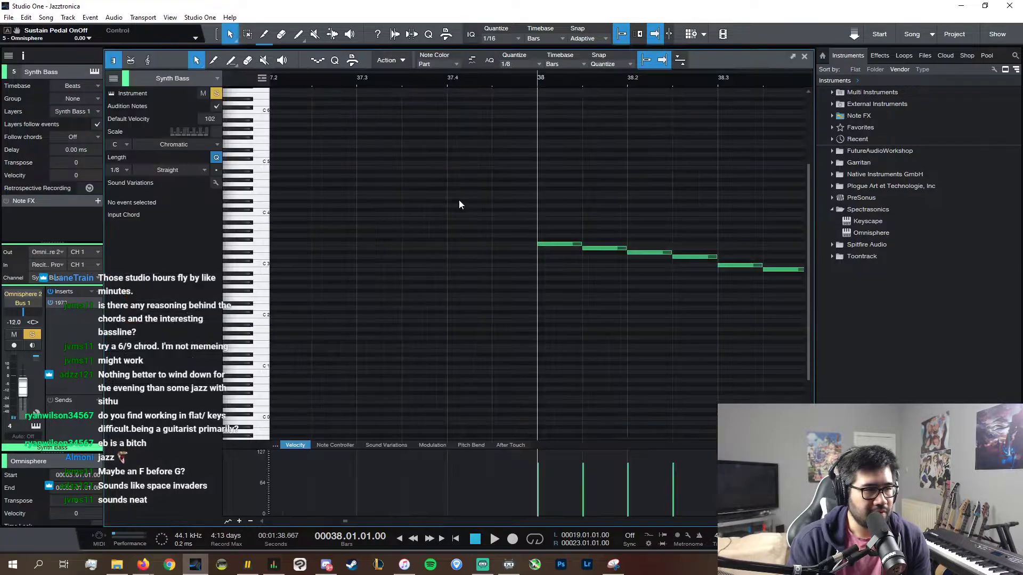
pyautogui.click(563, 244)
pyautogui.click(607, 249)
pyautogui.click(650, 252)
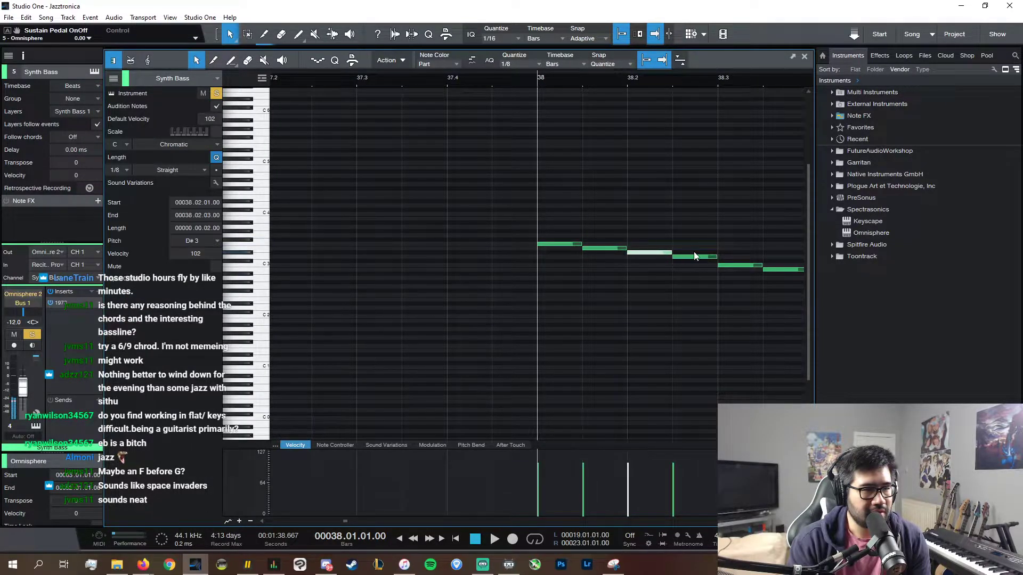
pyautogui.click(698, 257)
pyautogui.click(804, 56)
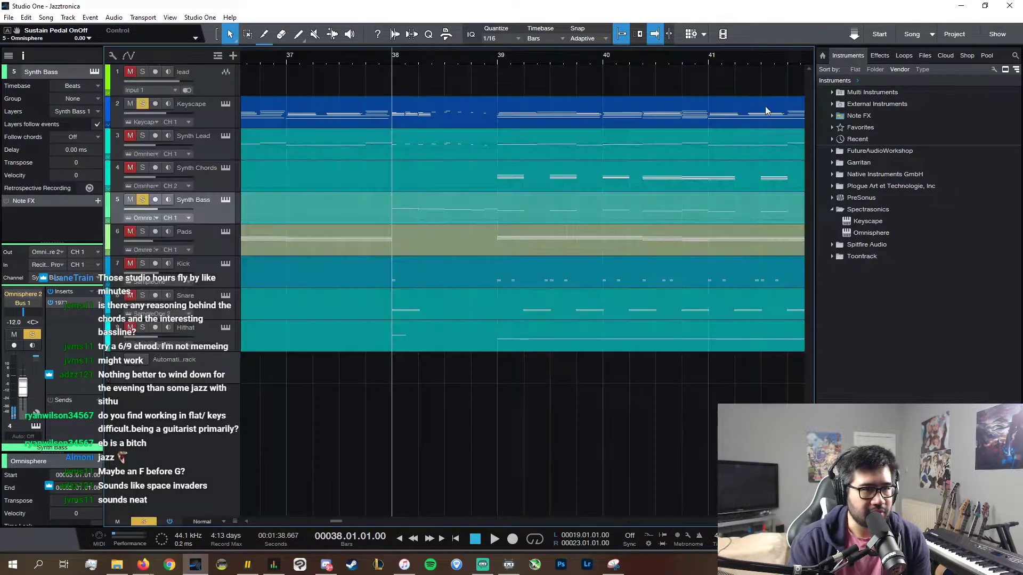
pyautogui.doubleClick(483, 156)
pyautogui.click(805, 57)
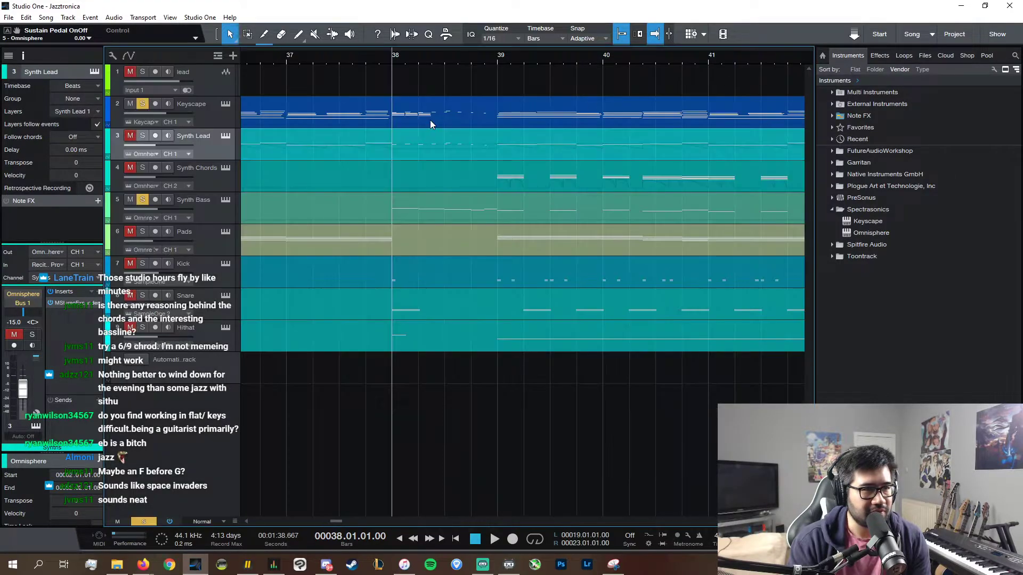
# - Reopen the Keyscape part and lower the copied chord at 38.2.3 a semitone to D 2, F# 2, A 2, C# 3
pyautogui.doubleClick(431, 121)
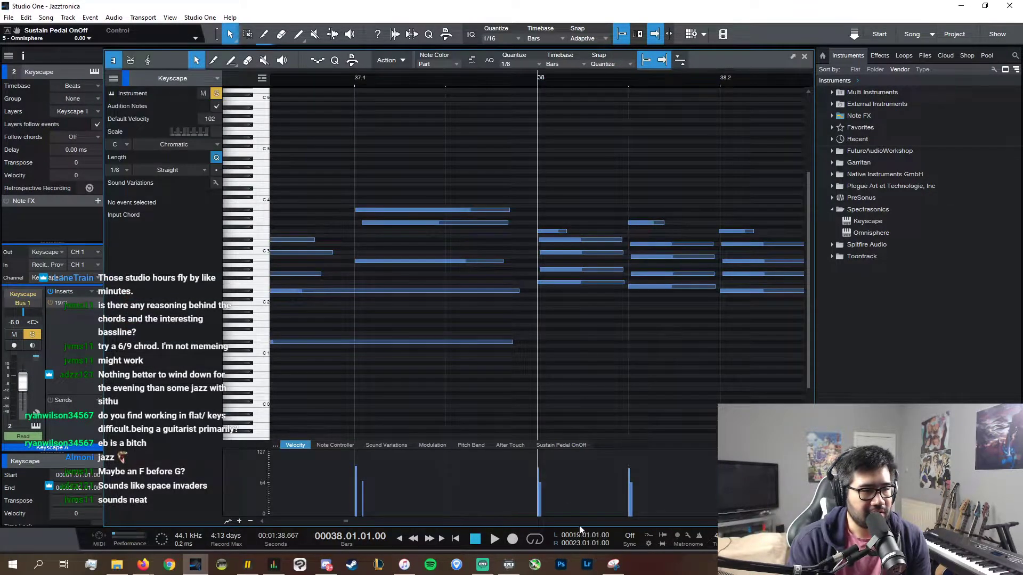
pyautogui.hscroll(4, 636, 377)
pyautogui.moveTo(642, 367); pyautogui.dragTo(573, 243)
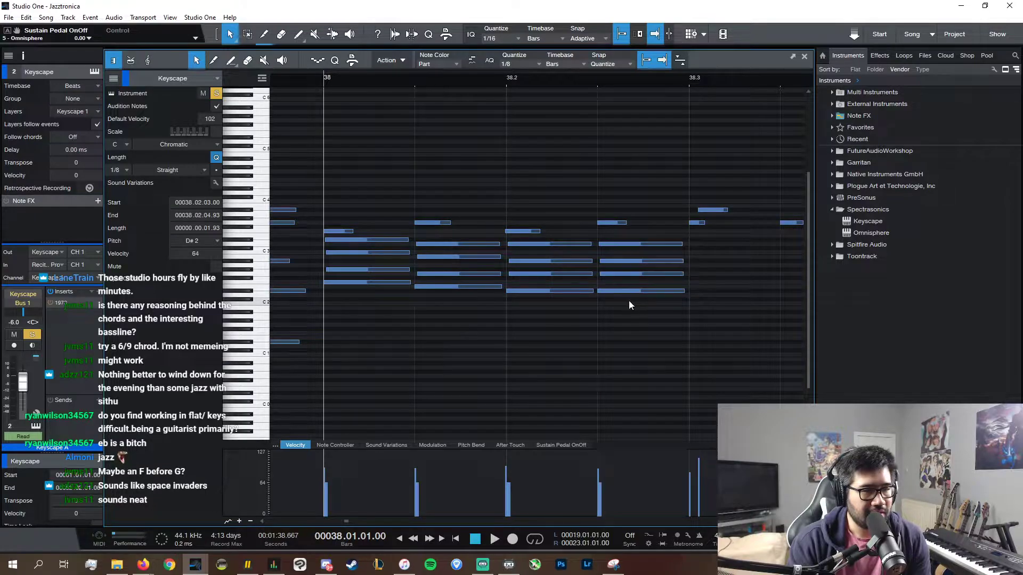
pyautogui.click(625, 291)
pyautogui.moveTo(651, 309); pyautogui.dragTo(598, 238)
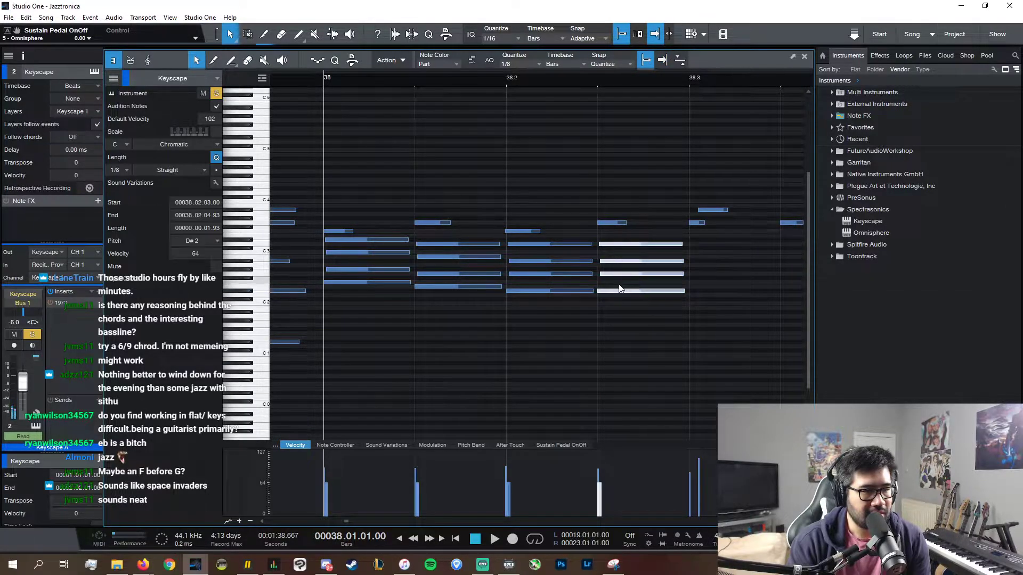
pyautogui.click(622, 298)
pyautogui.moveTo(617, 292); pyautogui.dragTo(618, 293)
pyautogui.moveTo(666, 318); pyautogui.dragTo(629, 240)
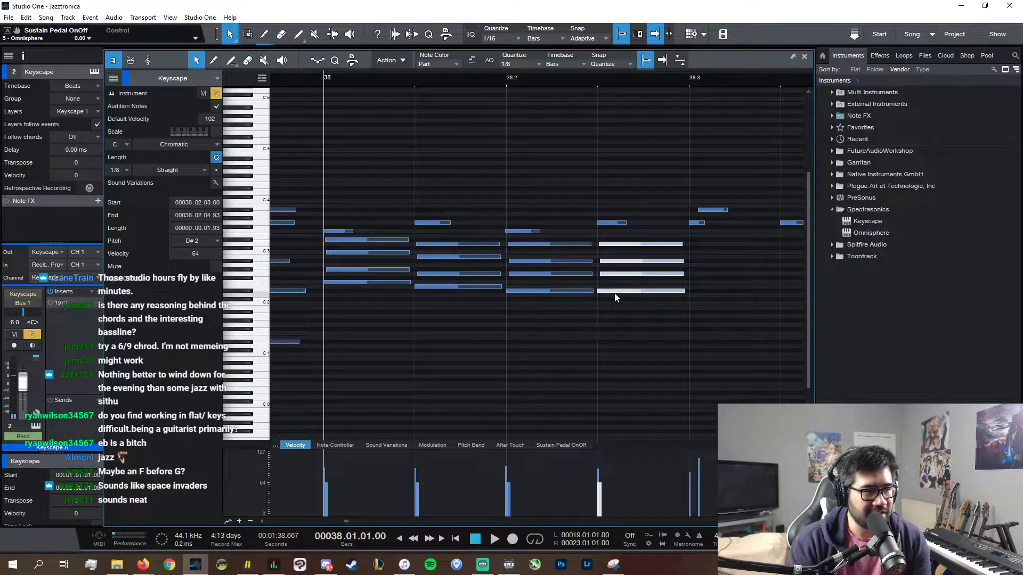
pyautogui.moveTo(615, 293); pyautogui.dragTo(616, 296)
pyautogui.click(708, 312)
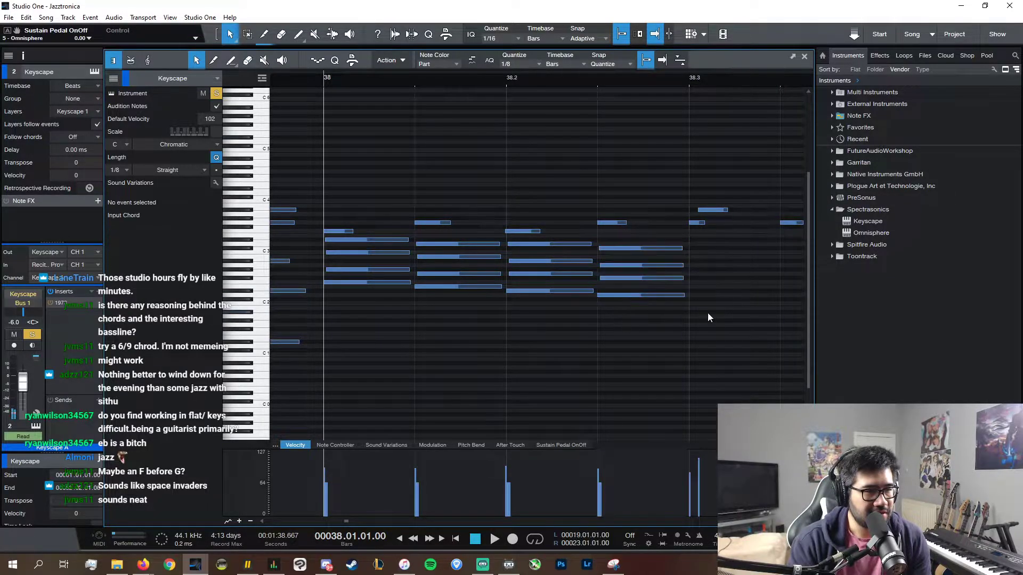
# - Shorten all four Keyscape chords in bar 38 together, with the first F 2 lasting 0.0.1.81, and play them back
pyautogui.moveTo(707, 318); pyautogui.dragTo(309, 237)
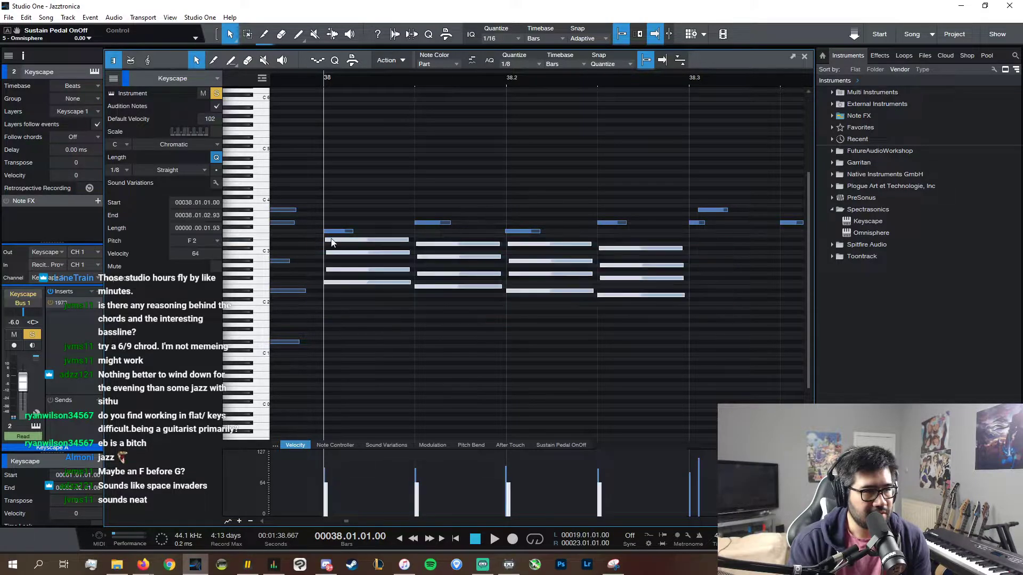
pyautogui.moveTo(594, 244); pyautogui.dragTo(584, 251)
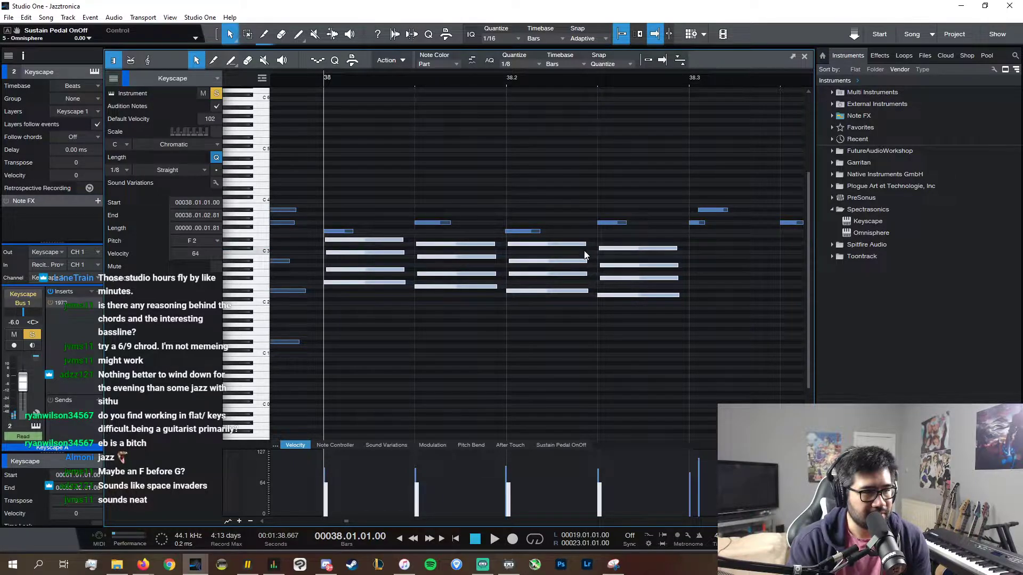
pyautogui.press('space')
pyautogui.press('space')
pyautogui.click(614, 339)
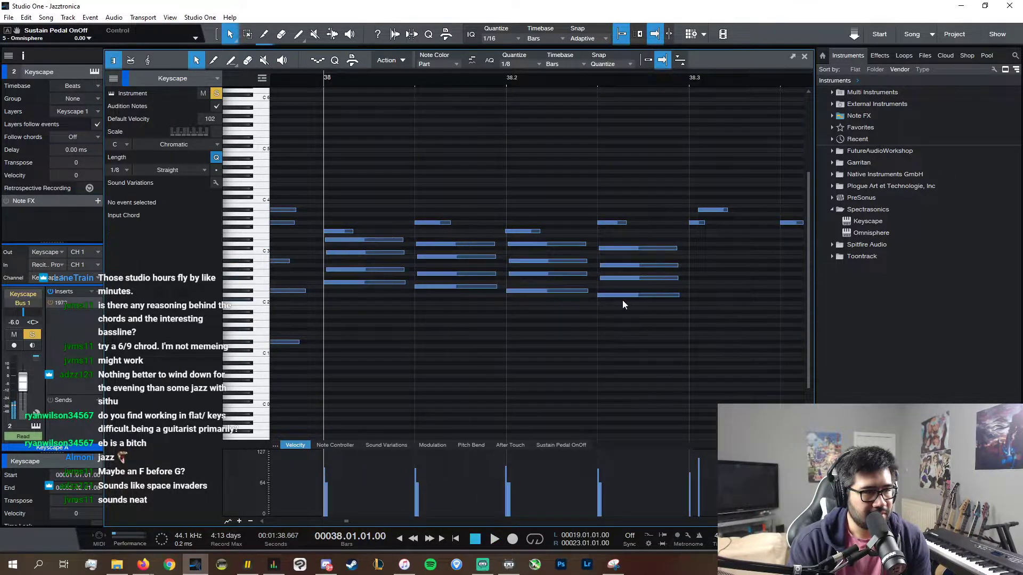
# - Audition the lower notes of the Keyscape chords at 38.2.3 and 38.2.1
pyautogui.click(623, 295)
pyautogui.click(627, 278)
pyautogui.click(579, 288)
pyautogui.click(580, 291)
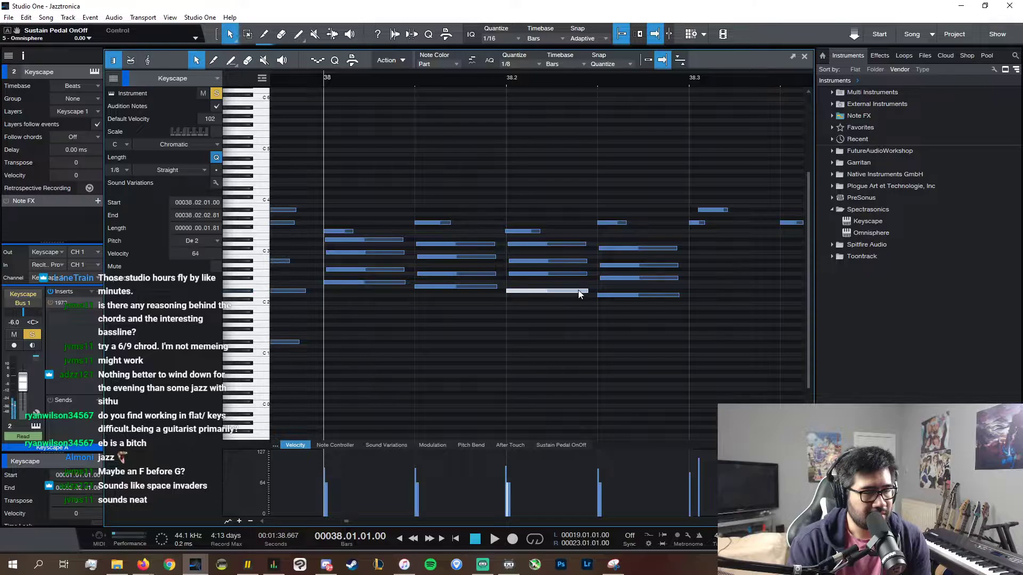
# - Revoice the Keyscape chord at 38.2.3 by lowering its upper three notes to F 2, G# 2 and C 3, auditioning each
pyautogui.click(613, 279)
pyautogui.moveTo(613, 279); pyautogui.dragTo(620, 254)
pyautogui.click(608, 295)
pyautogui.click(610, 284)
pyautogui.click(608, 283)
pyautogui.click(605, 294)
pyautogui.click(612, 283)
pyautogui.click(616, 271)
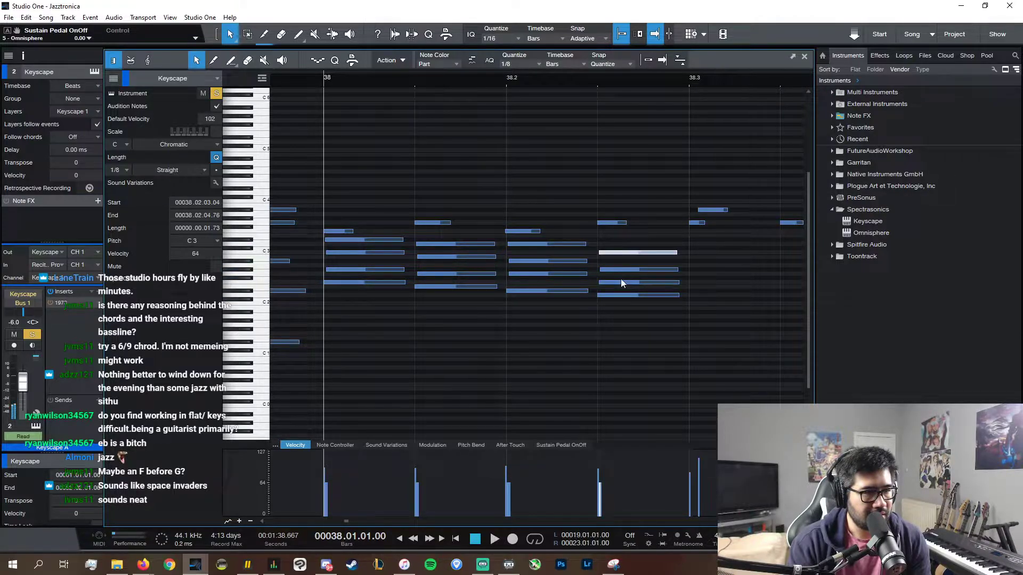
pyautogui.click(621, 254)
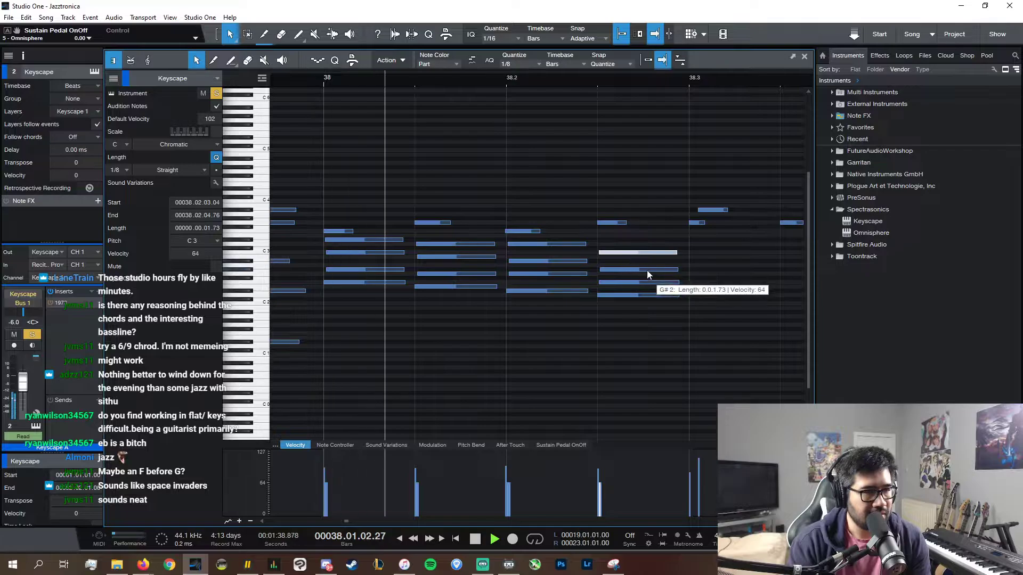
# - Copy the first Keyscape chord of bar 38 to 38.3.1 and lower it five semitones to C 2, D# 2, G 2, A# 2
pyautogui.press('space')
pyautogui.press('space')
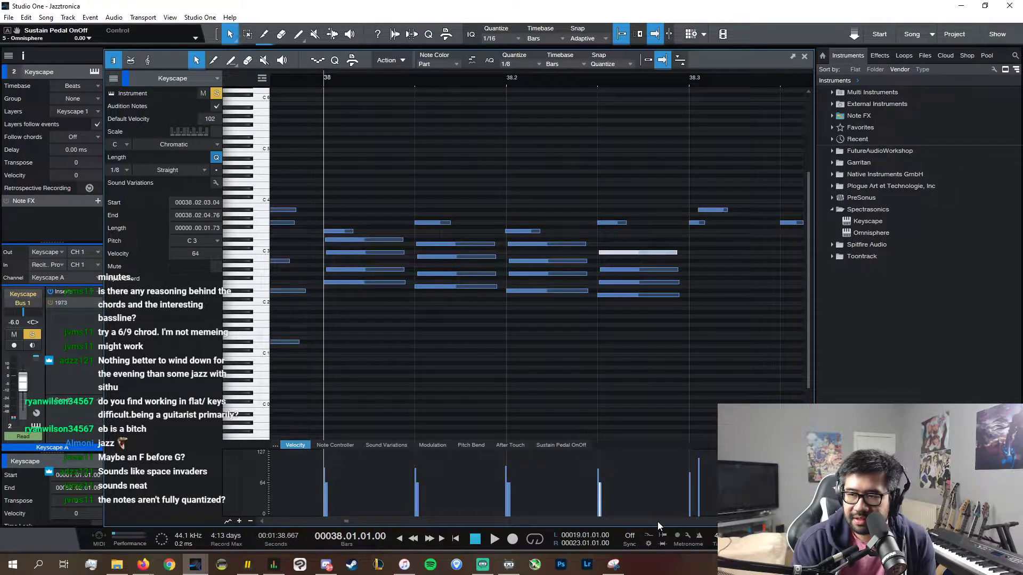
pyautogui.hscroll(2, 660, 479)
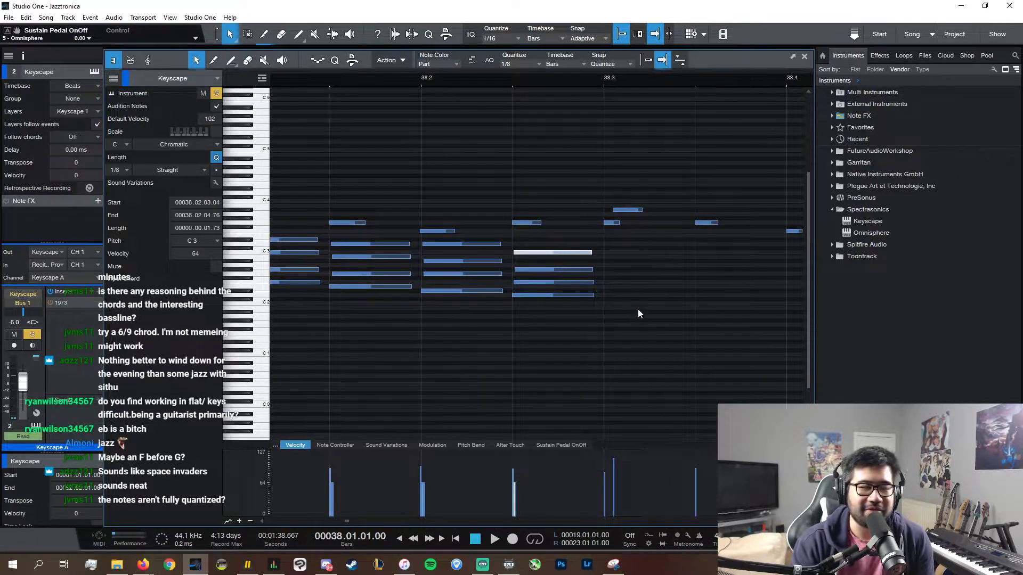
pyautogui.moveTo(623, 327); pyautogui.dragTo(430, 281)
pyautogui.click(286, 330)
pyautogui.moveTo(341, 310); pyautogui.dragTo(304, 282)
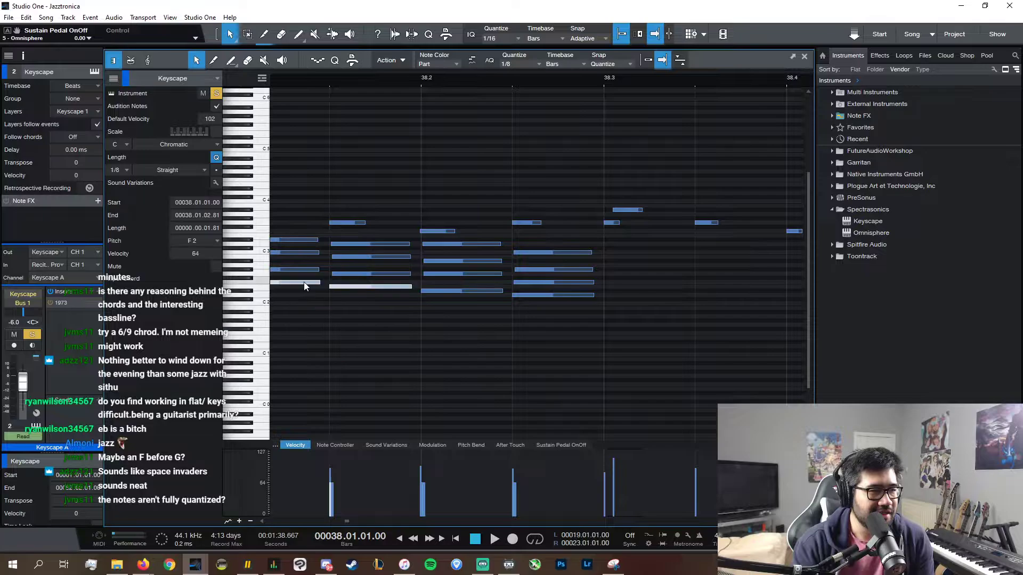
pyautogui.moveTo(294, 319); pyautogui.dragTo(293, 232)
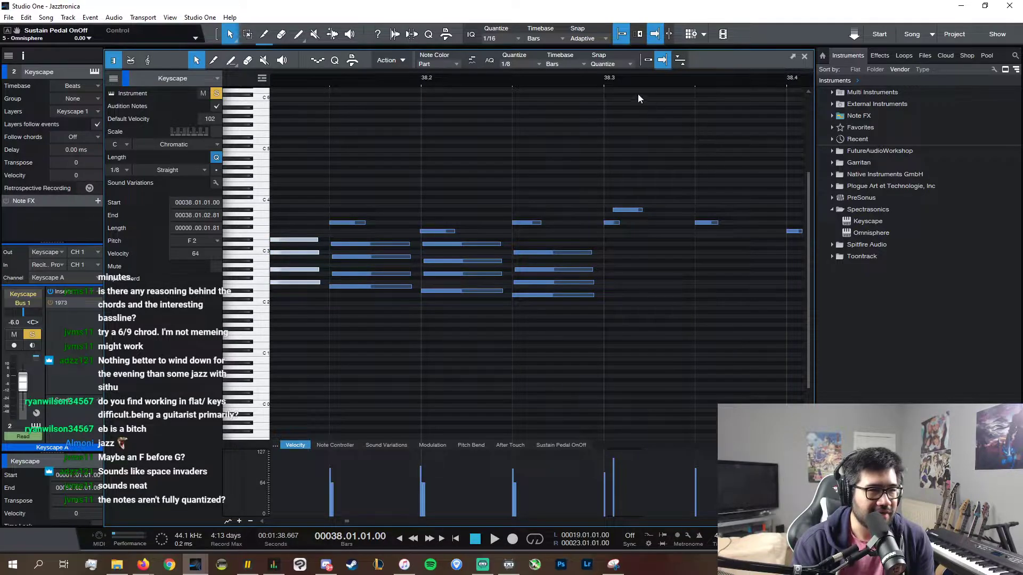
pyautogui.moveTo(609, 86); pyautogui.dragTo(605, 84)
pyautogui.click(602, 79)
pyautogui.hotkey('ctrl', 'v')
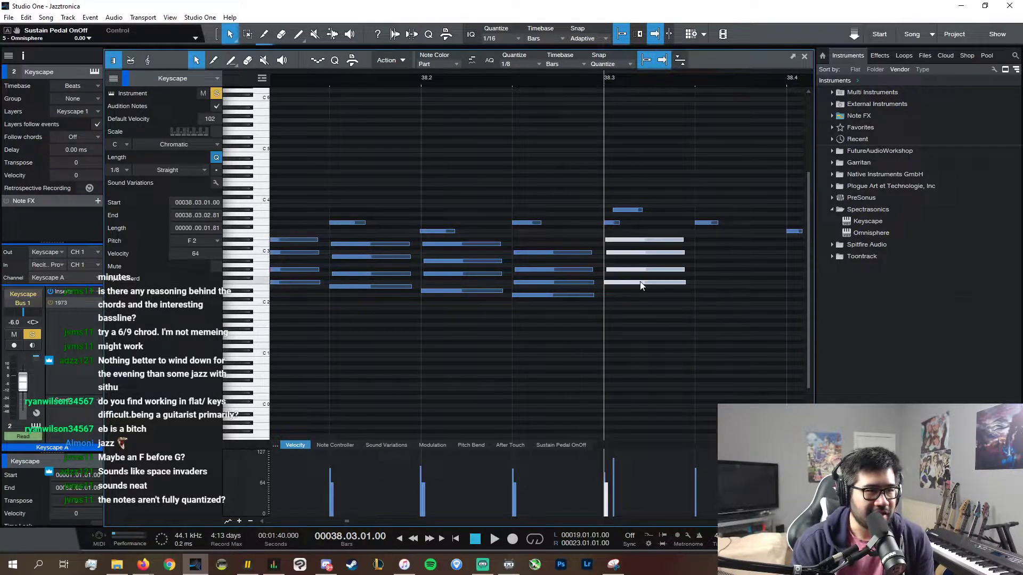
pyautogui.moveTo(628, 286); pyautogui.dragTo(628, 307)
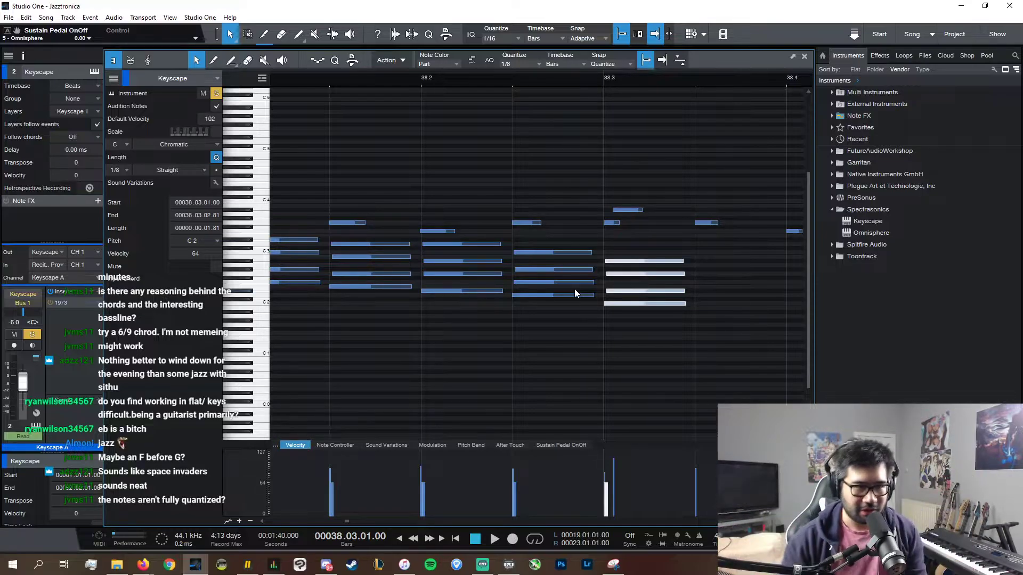
# - Check the Synth Bass run in bar 38, auditioning its note at 38.4.1, and look over the Synth Lead part
pyautogui.click(804, 56)
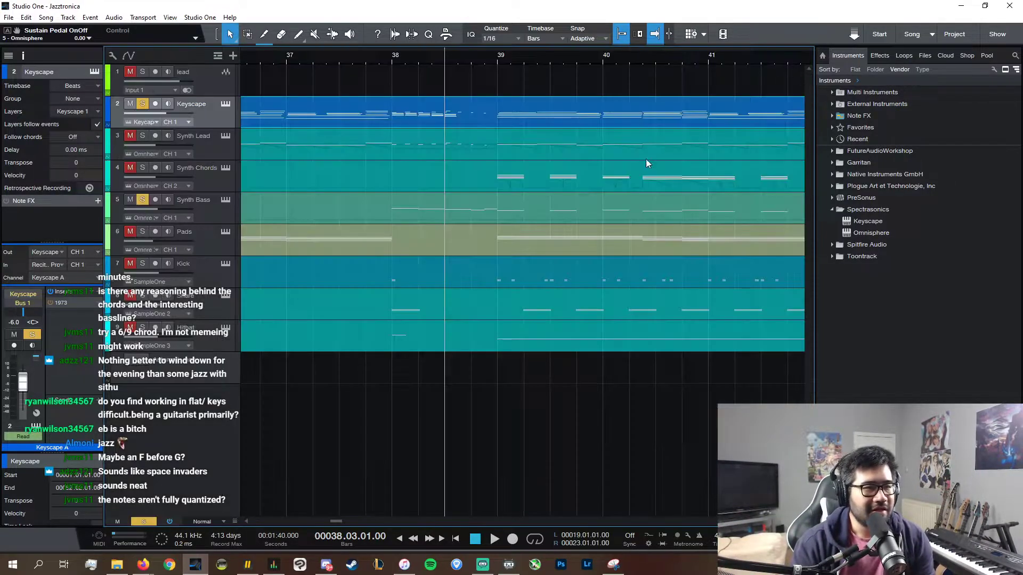
pyautogui.doubleClick(497, 215)
pyautogui.click(631, 274)
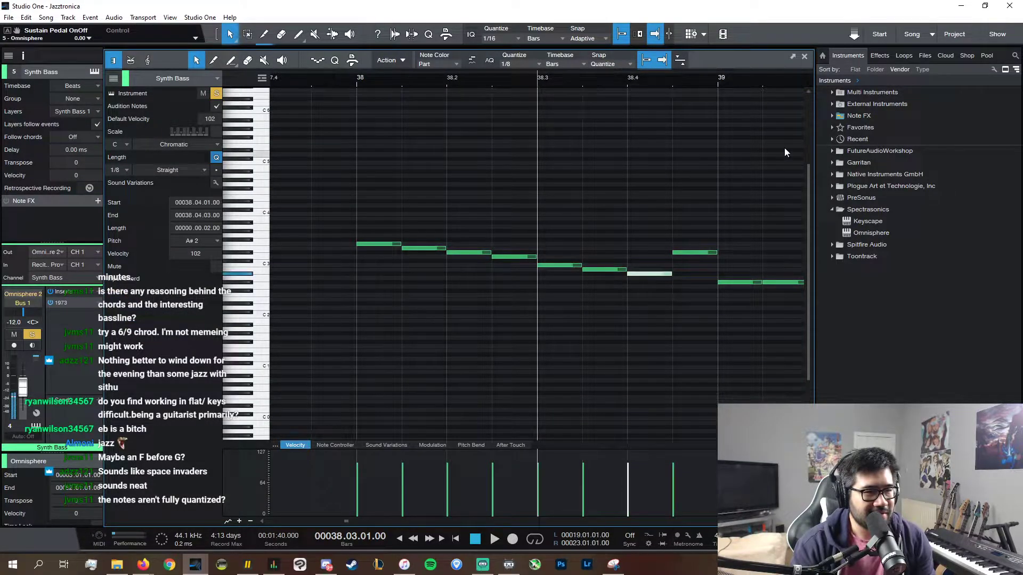
pyautogui.click(806, 57)
pyautogui.doubleClick(472, 158)
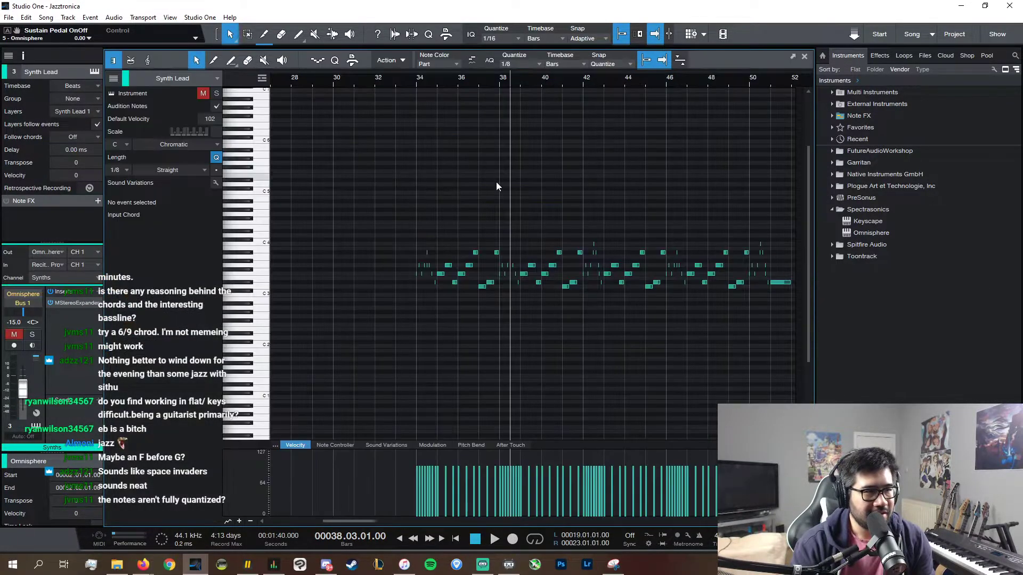
pyautogui.click(806, 57)
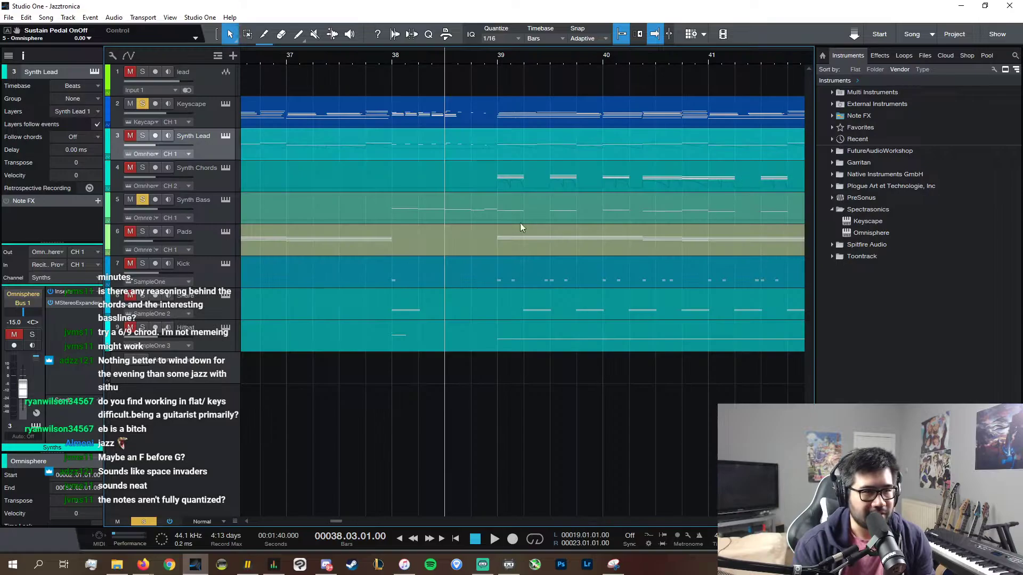
pyautogui.doubleClick(459, 141)
pyautogui.click(804, 58)
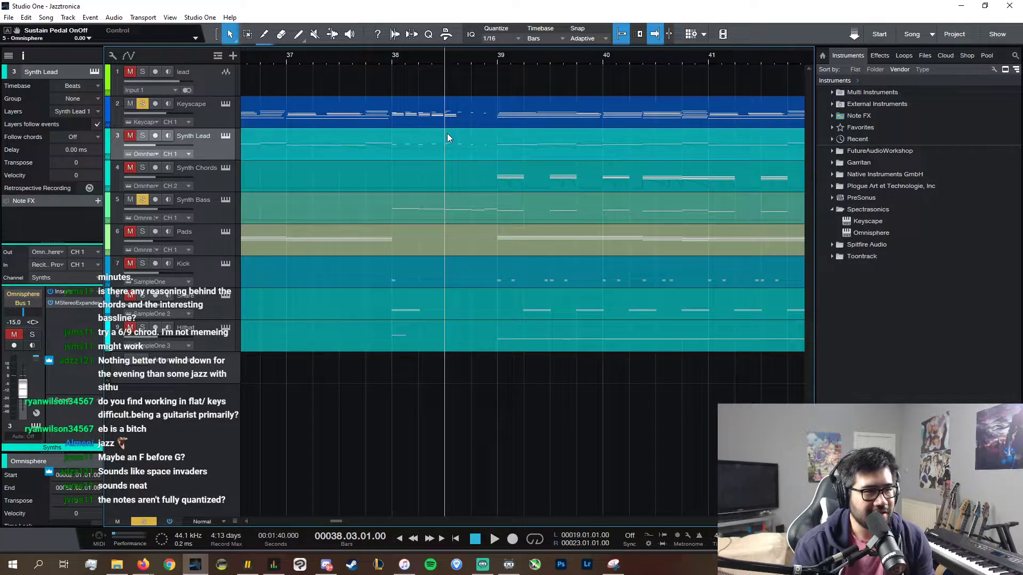
pyautogui.doubleClick(455, 148)
pyautogui.click(804, 56)
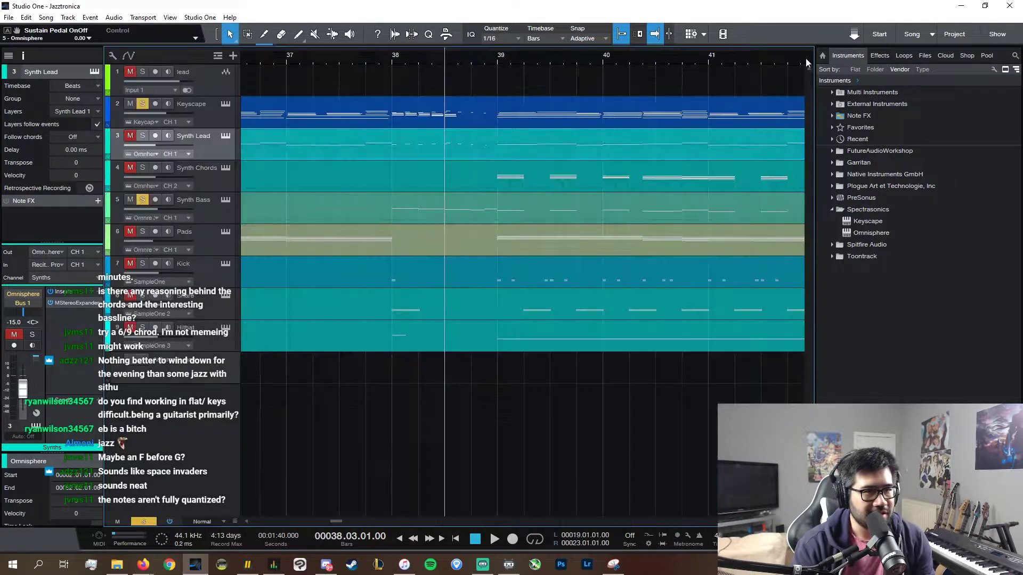
# - Reopen the Keyscape part and duplicate the 38.3.1 chord to 38.3.3, moving it to B 1, D# 2, F# 2 and A 2
pyautogui.doubleClick(445, 119)
pyautogui.hscroll(2, 566, 521)
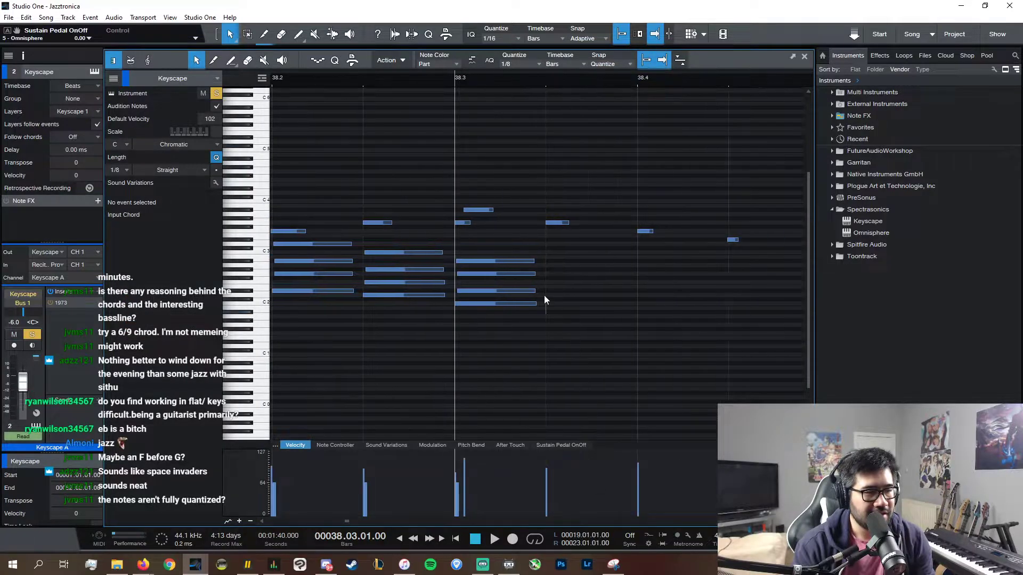
pyautogui.moveTo(546, 311); pyautogui.dragTo(504, 240)
pyautogui.press('d')
pyautogui.moveTo(557, 303); pyautogui.dragTo(573, 295)
pyautogui.click(577, 314)
pyautogui.click(574, 308)
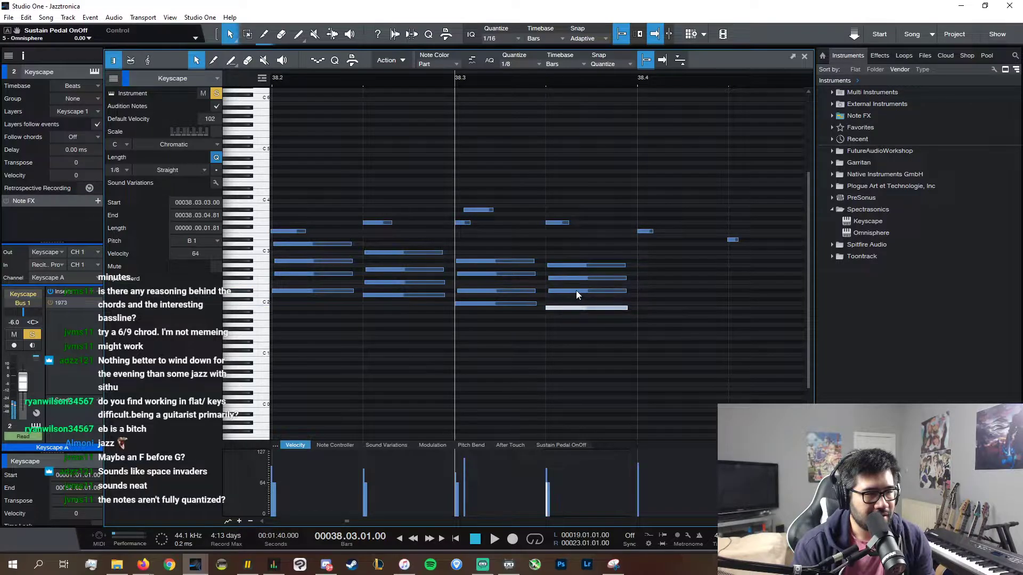
# - Revoice the Keyscape chord at 38.3.3 by raising its upper two notes to G 2 and A# 2, auditioning it against the melody
pyautogui.click(576, 276)
pyautogui.click(561, 223)
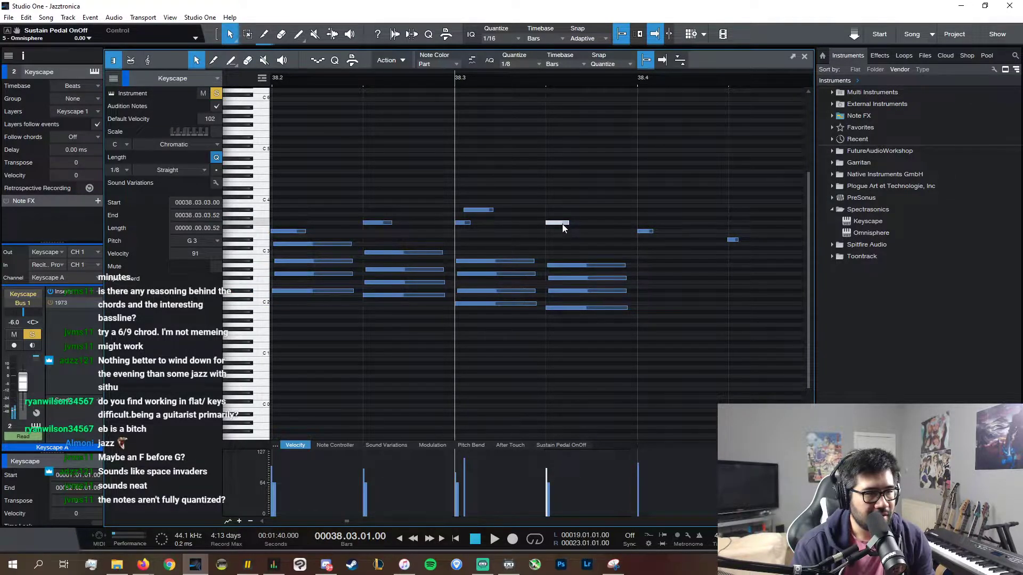
pyautogui.click(577, 277)
pyautogui.moveTo(576, 276)
pyautogui.mouseDown()
pyautogui.moveTo(582, 293)
pyautogui.moveTo(581, 260)
pyautogui.moveTo(586, 292)
pyautogui.moveTo(589, 274)
pyautogui.mouseUp()
pyautogui.click(579, 307)
pyautogui.click(582, 292)
pyautogui.click(586, 308)
pyautogui.click(584, 291)
pyautogui.click(583, 278)
pyautogui.doubleClick(581, 265)
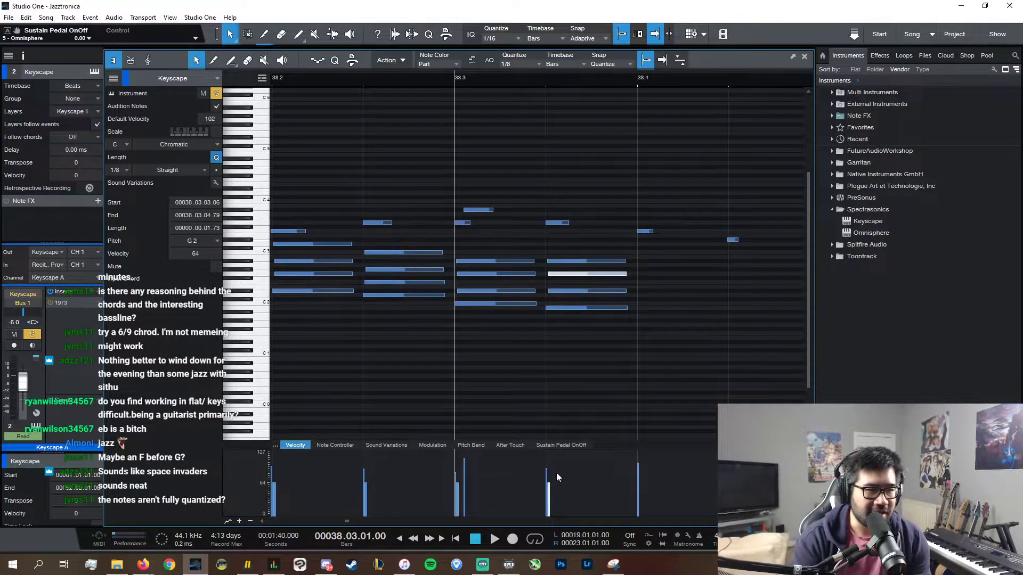
# - Turn off snapping and trim the starts of upper Keyscape chord notes from 38.1.3 to 38.3.3 to about 9 or 10 ticks late
pyautogui.click(592, 217)
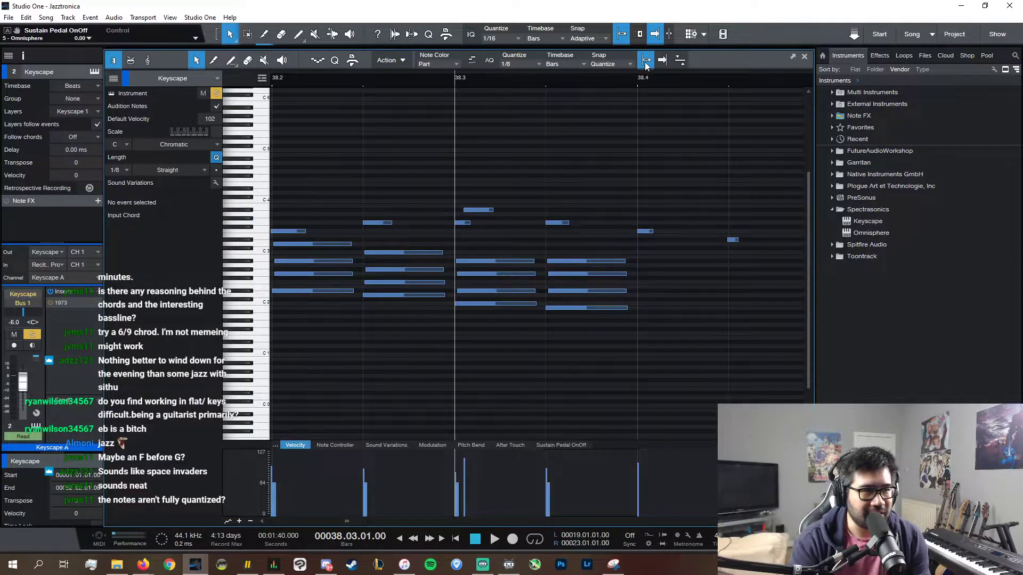
pyautogui.moveTo(548, 262); pyautogui.dragTo(551, 262)
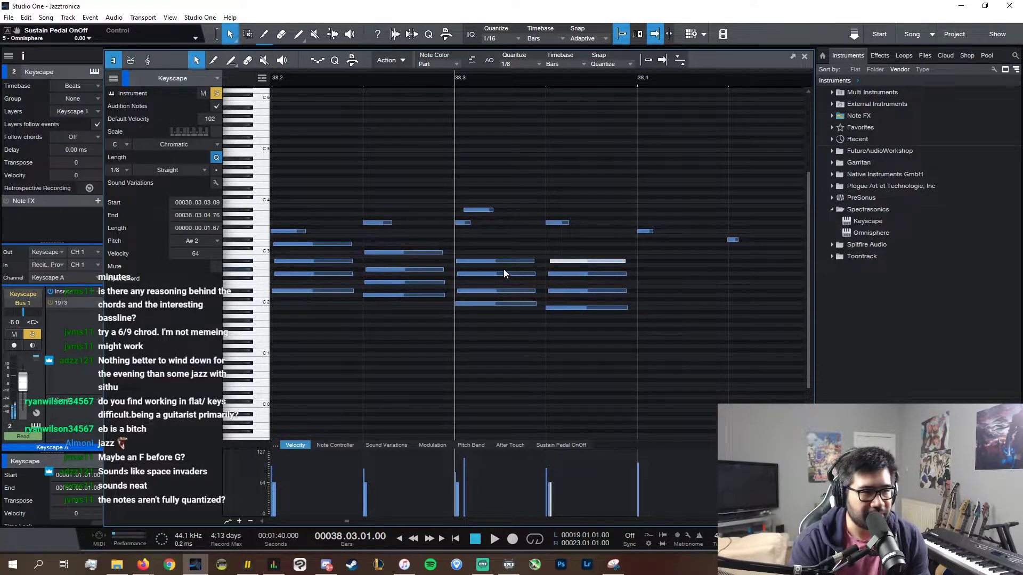
pyautogui.moveTo(457, 262); pyautogui.dragTo(459, 274)
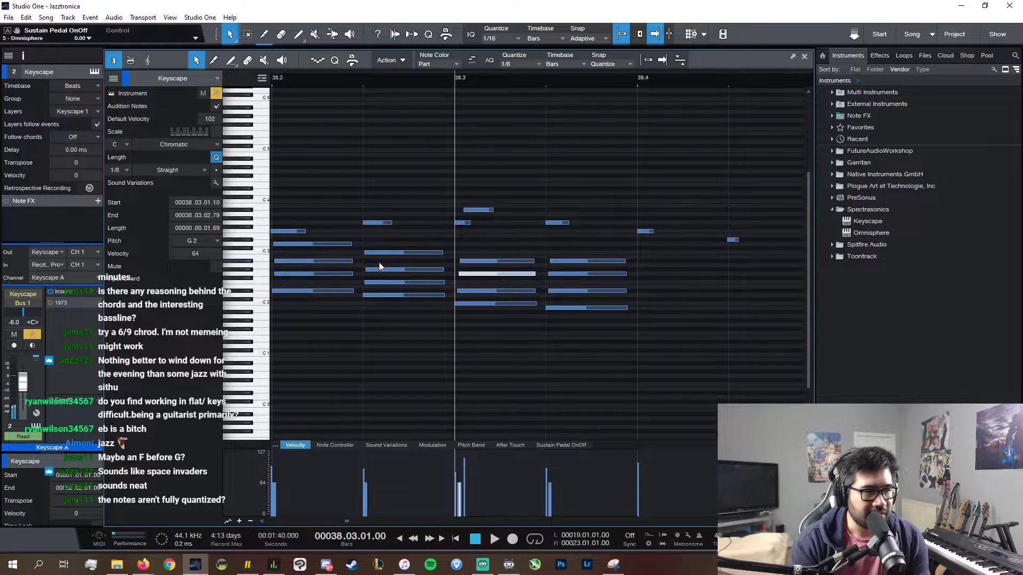
pyautogui.scroll(2, 533, 523)
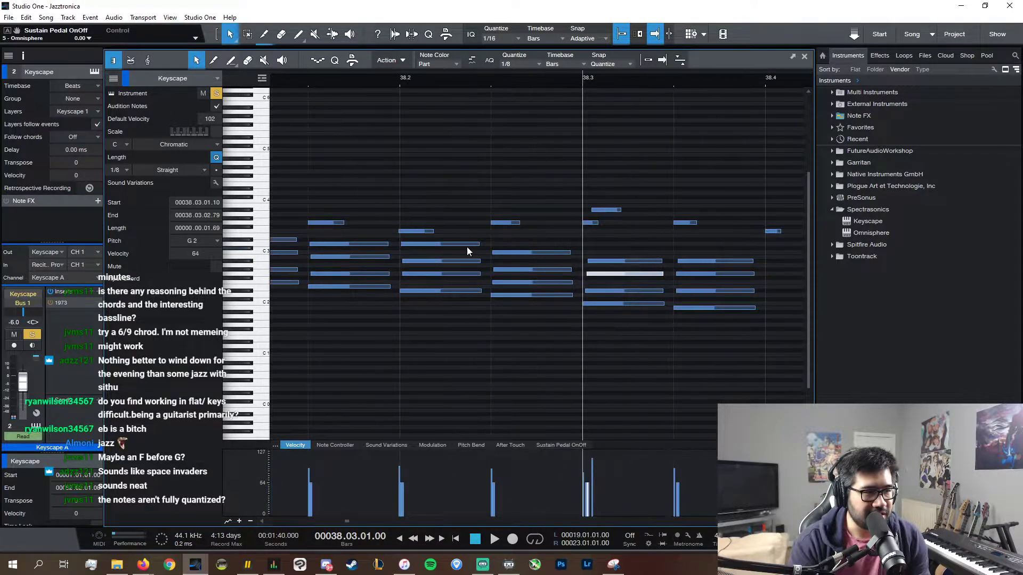
pyautogui.moveTo(400, 245); pyautogui.dragTo(403, 244)
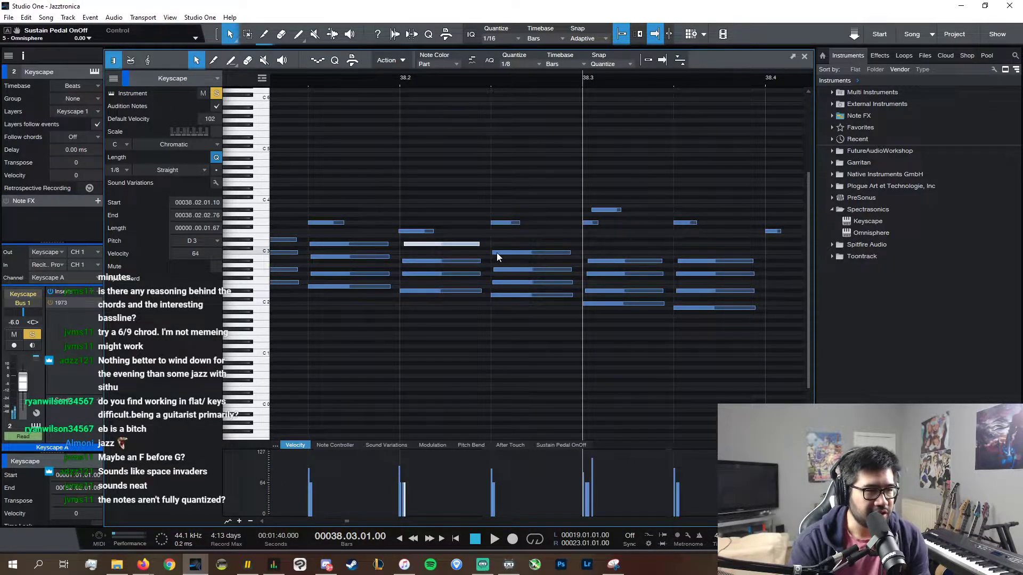
pyautogui.moveTo(497, 253); pyautogui.dragTo(500, 253)
pyautogui.hscroll(-1, 417, 516)
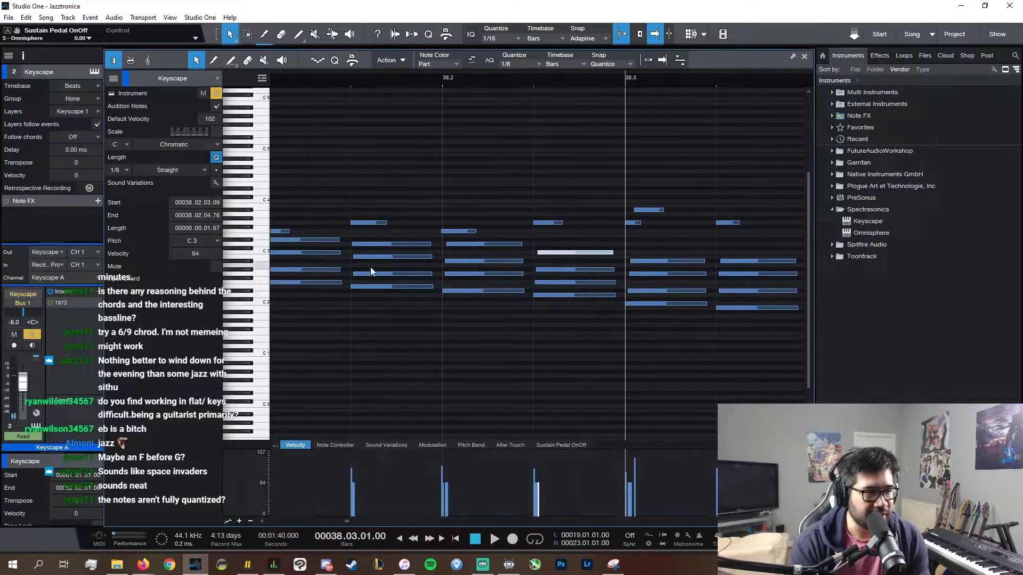
pyautogui.moveTo(350, 245); pyautogui.dragTo(356, 274)
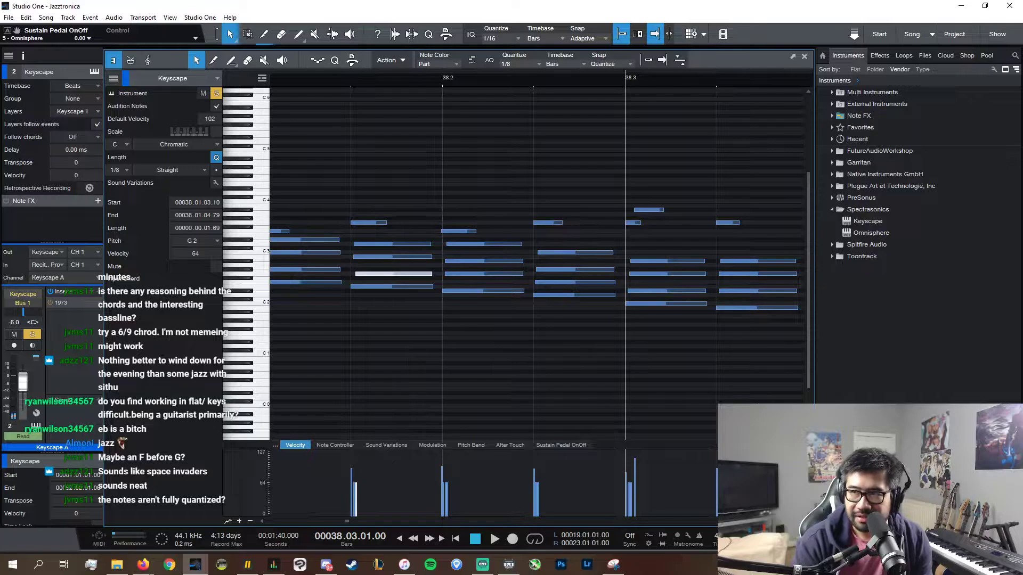
pyautogui.hotkey('alt', 'Tab')
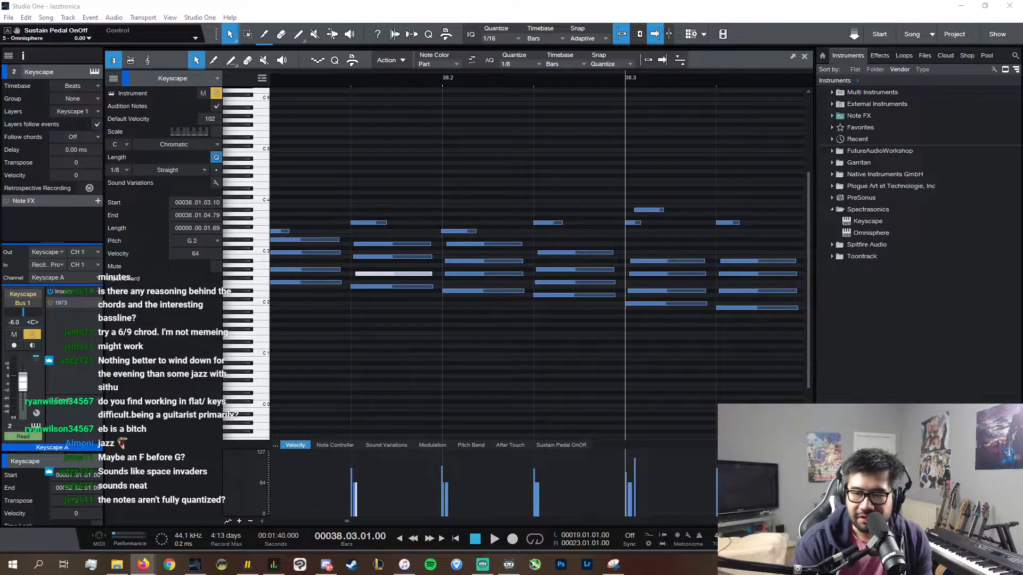
pyautogui.hotkey('alt', 'Tab')
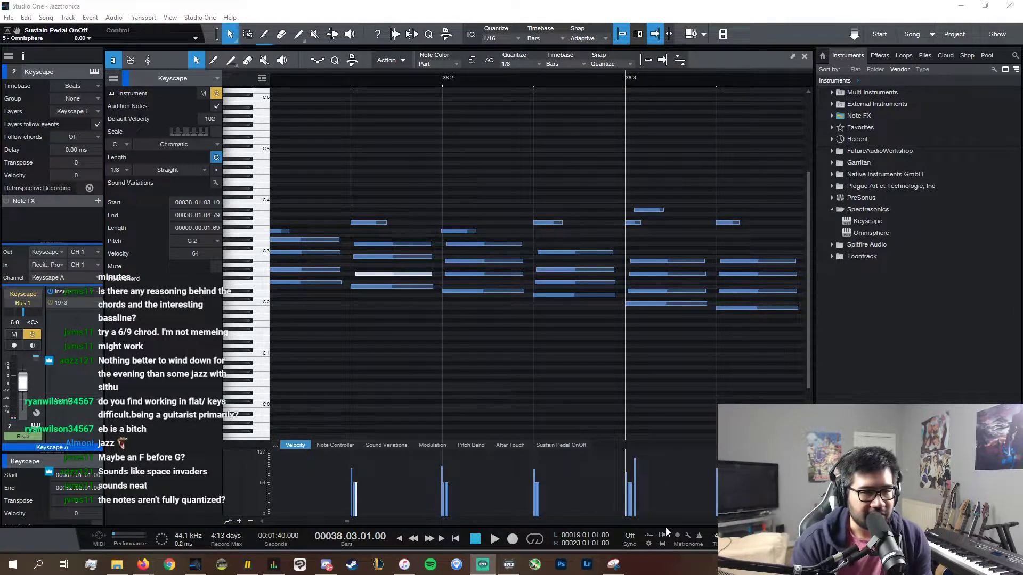
# - Turn snapping back on and place a copied Keyscape chord at 38.4.1, pitched to A# 1, C# 2, F 2 and G# 2
pyautogui.hscroll(2, 687, 480)
pyautogui.click(632, 85)
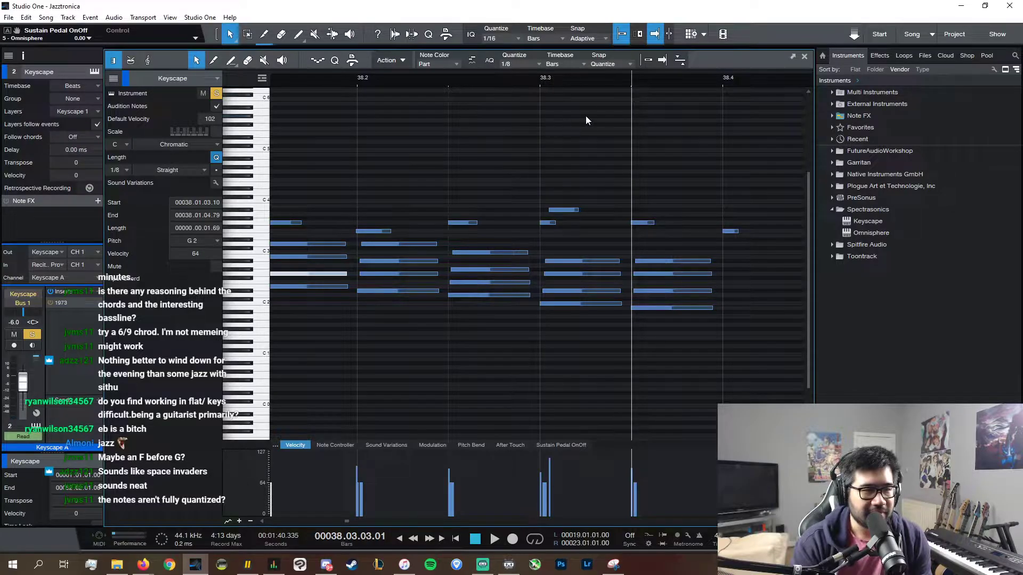
pyautogui.press('f')
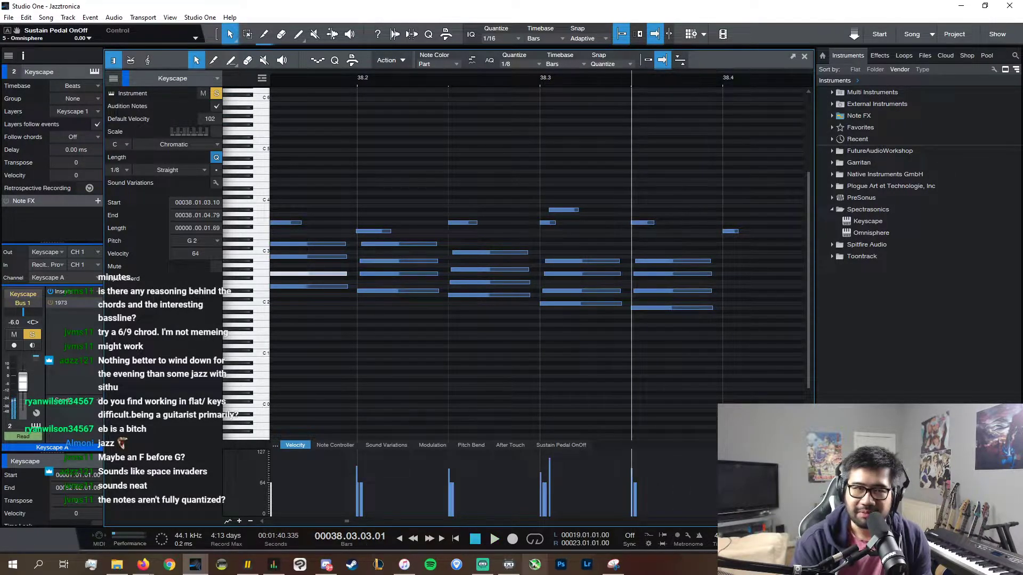
pyautogui.hscroll(4, 617, 517)
pyautogui.moveTo(481, 323); pyautogui.dragTo(660, 316)
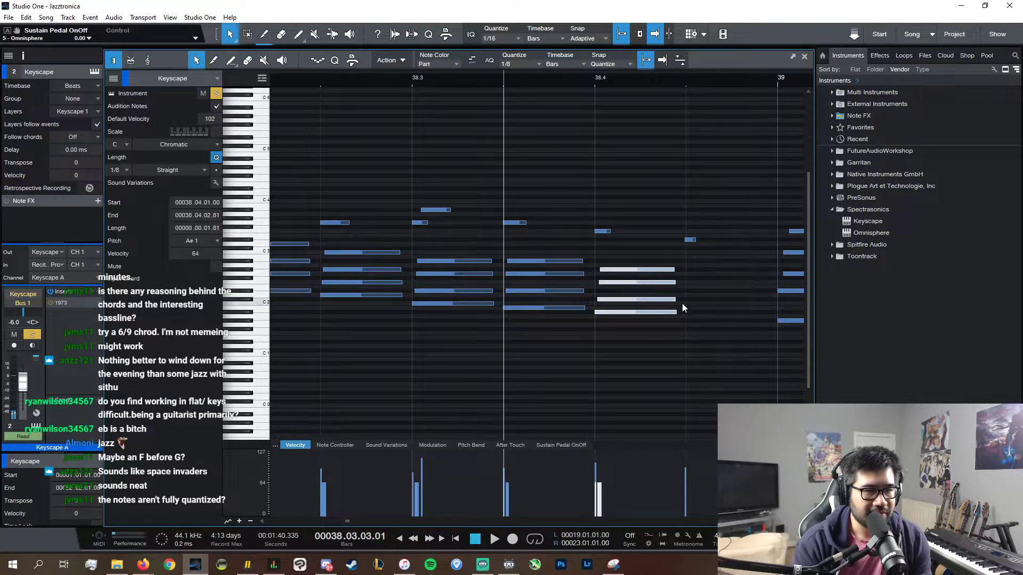
pyautogui.click(666, 312)
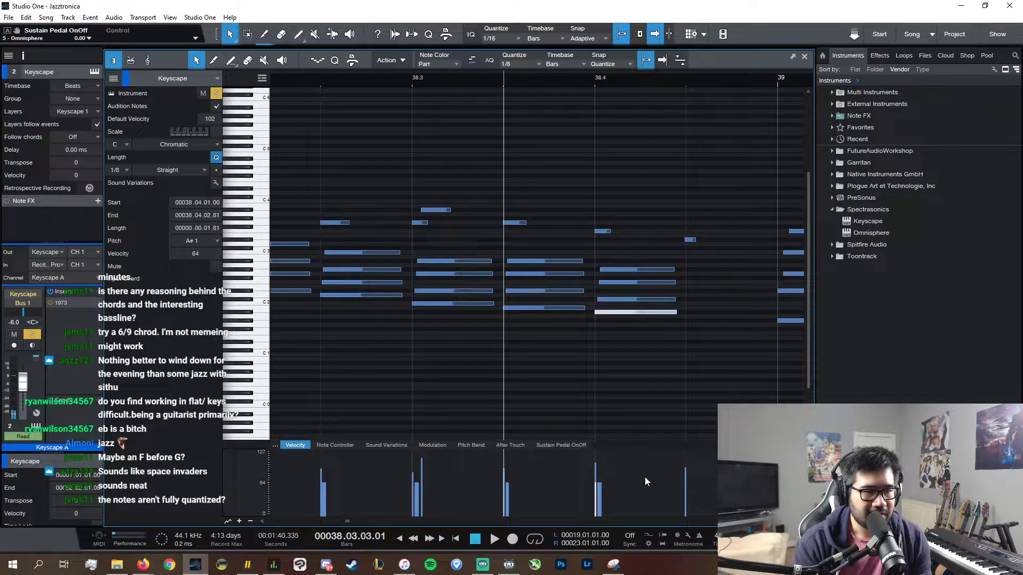
# - Audition the lowest Keyscape note at bar 39 and duplicate the 38.4.1 chord to 38.4.3
pyautogui.hscroll(2, 634, 521)
pyautogui.click(671, 321)
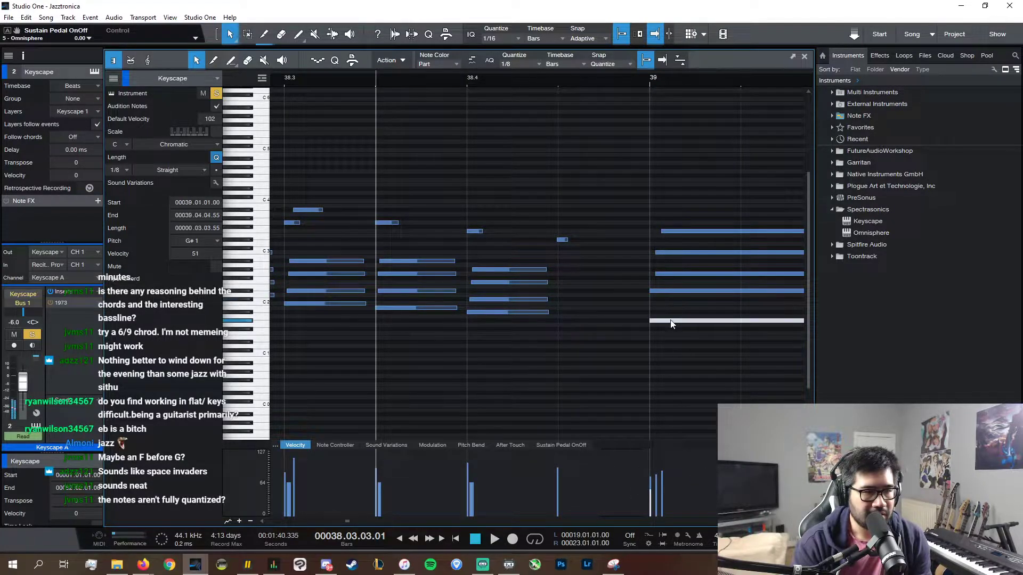
pyautogui.moveTo(597, 322); pyautogui.dragTo(518, 264)
pyautogui.press('d')
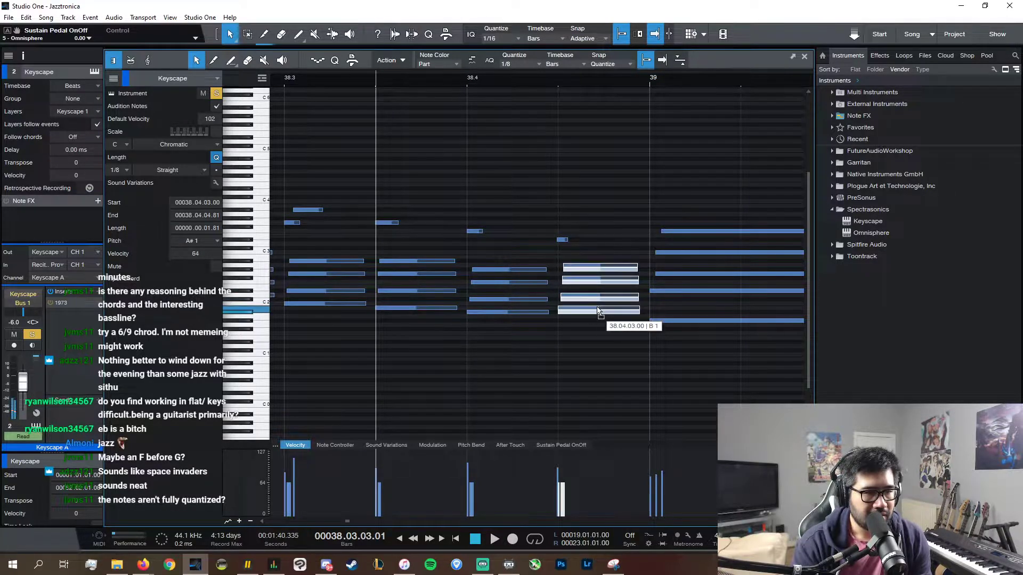
# - Revoice the Keyscape chord at 38.4.3 to C# 2, D# 2, G 2 and A# 2, auditioning each note
pyautogui.moveTo(602, 301); pyautogui.dragTo(609, 264)
pyautogui.click(595, 291)
pyautogui.click(597, 274)
pyautogui.click(606, 249)
pyautogui.click(609, 300)
pyautogui.click(609, 291)
pyautogui.click(612, 275)
pyautogui.click(612, 262)
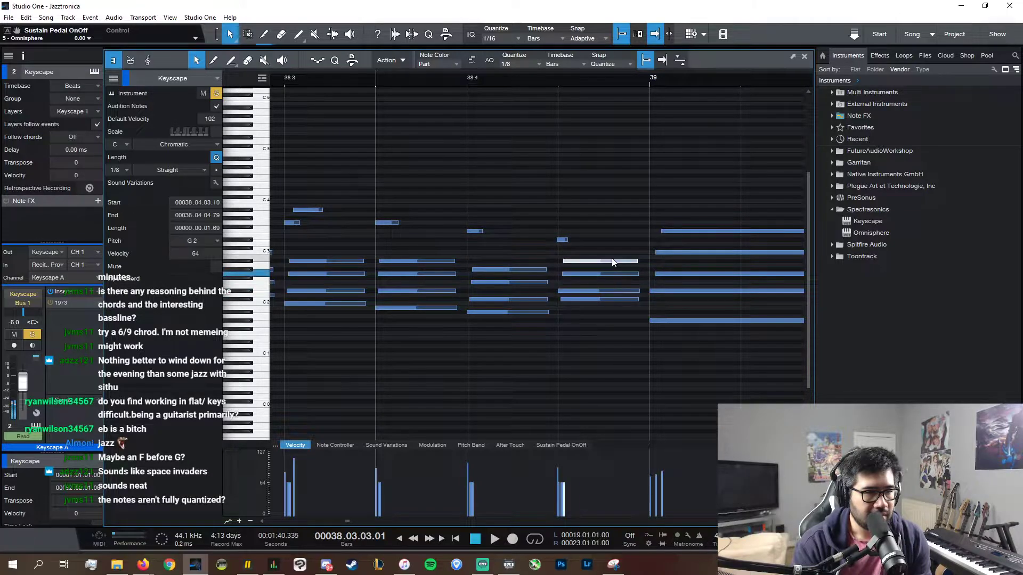
# - Play back the full Keyscape chord sequence from around the start of bar 38
pyautogui.press('w')
pyautogui.press('w')
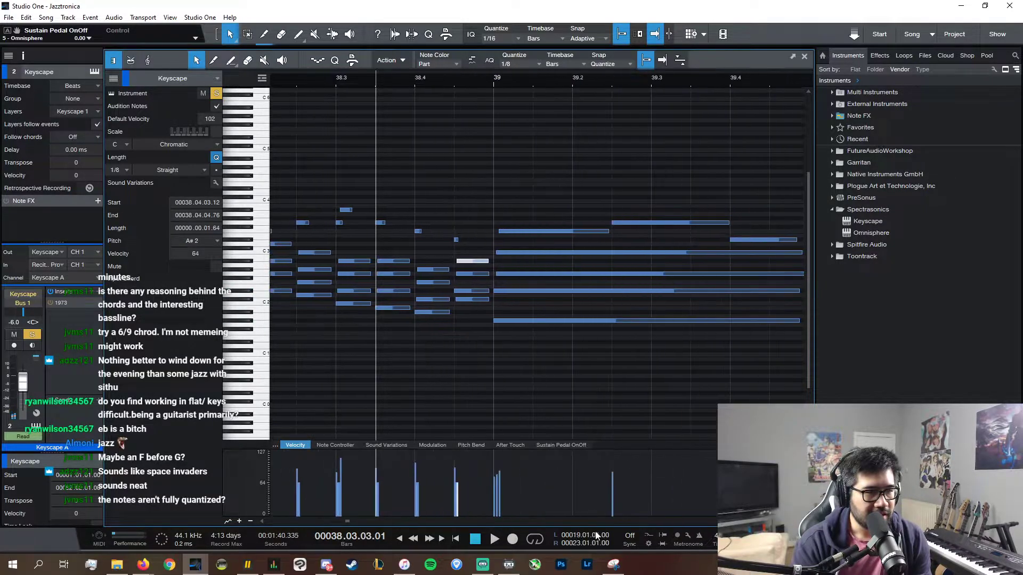
pyautogui.hscroll(-5, 543, 525)
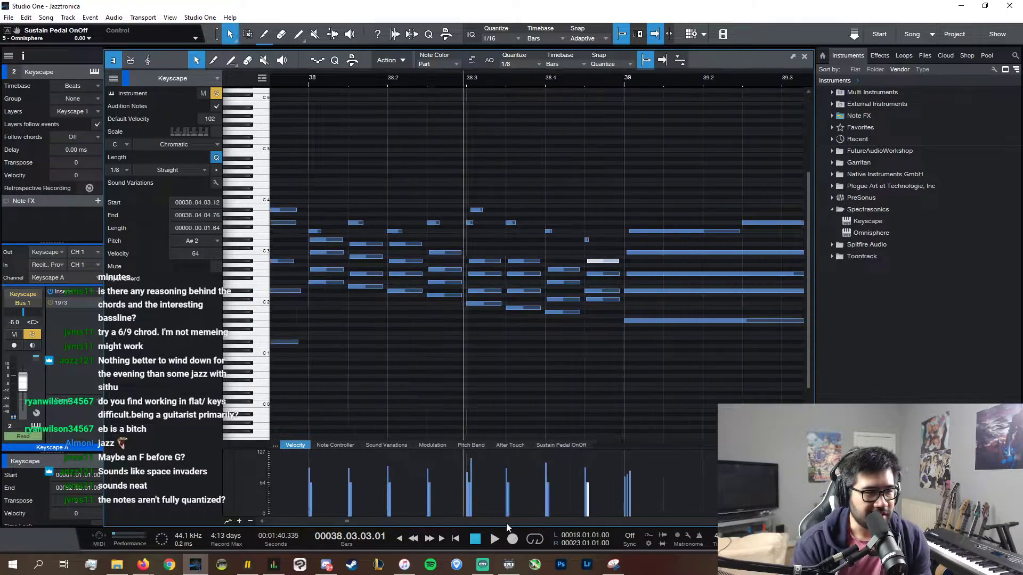
pyautogui.click(389, 79)
pyautogui.press('space')
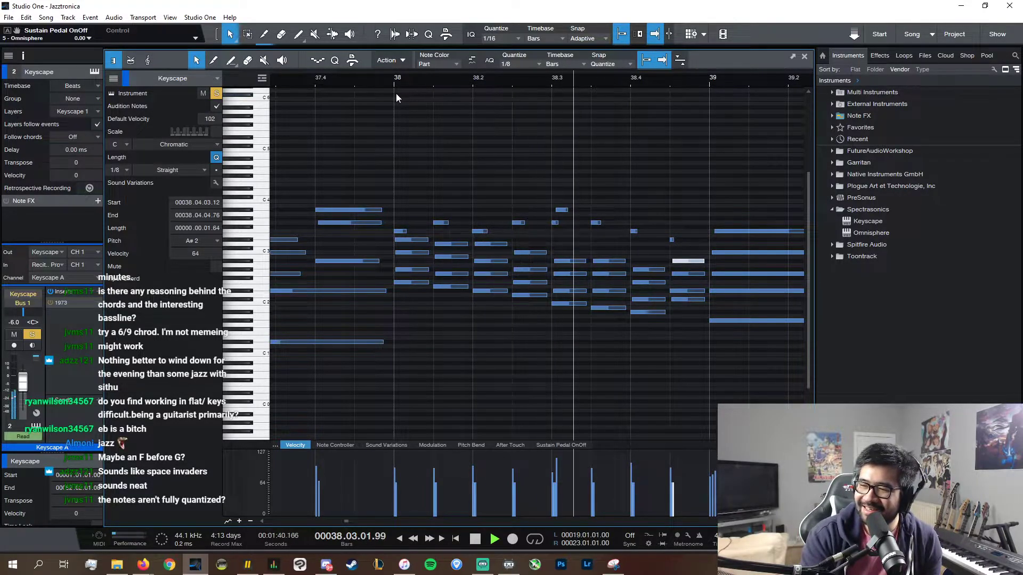
# - Stop playback, move the playhead to 38.3.3 and audition notes of the Keyscape chord there
pyautogui.press('space')
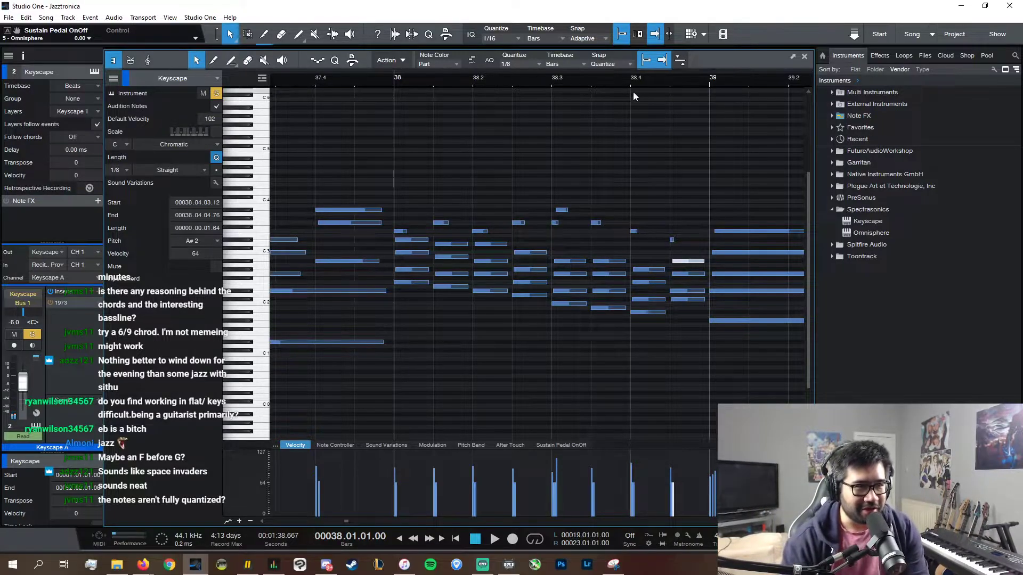
pyautogui.click(591, 88)
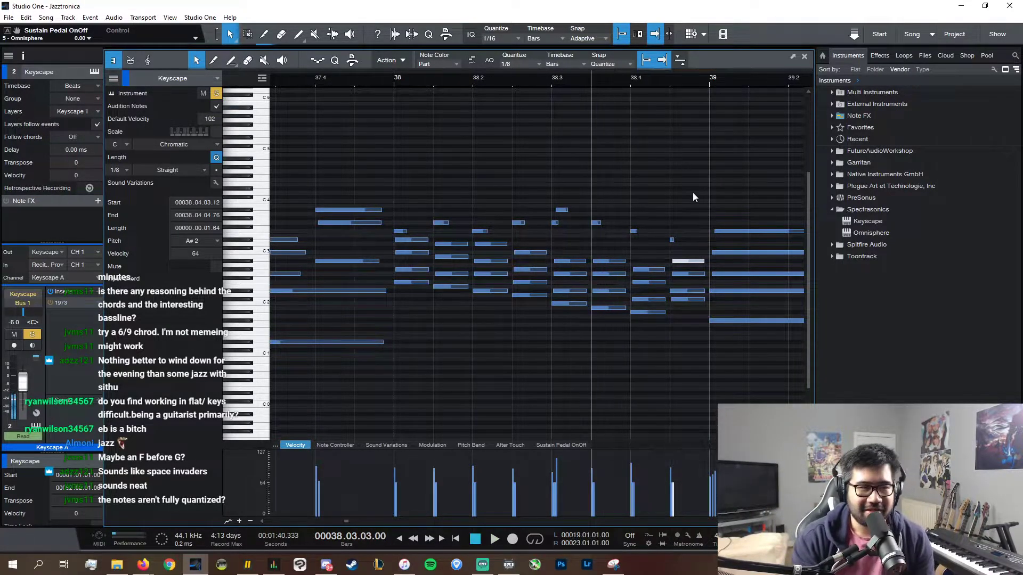
pyautogui.click(596, 223)
pyautogui.click(607, 273)
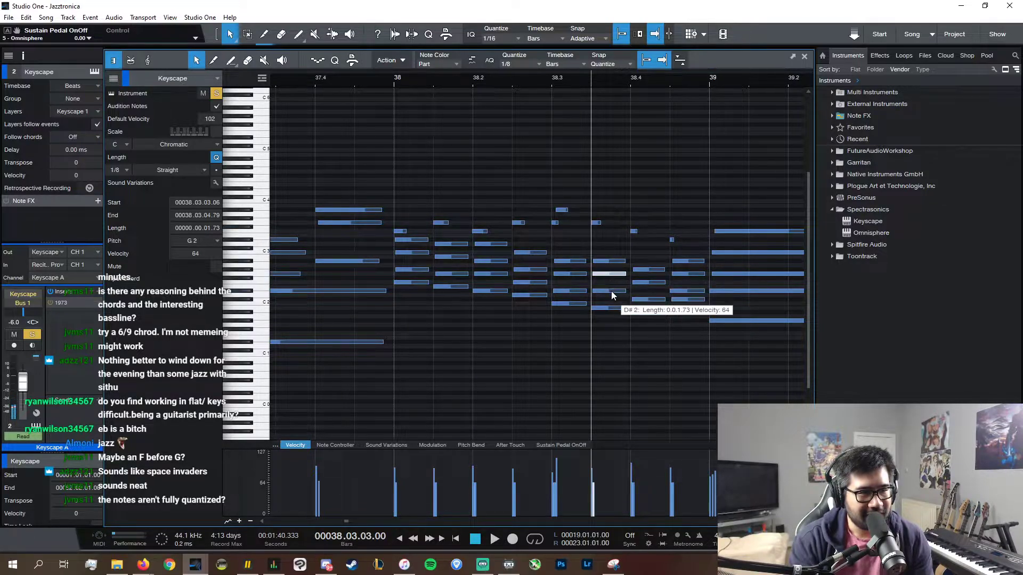
# - Audition the individual notes of the Keyscape chord at 38.4.1 and compare them with the lowest note at 38.3.1
pyautogui.scroll(1, 606, 273)
pyautogui.hscroll(-4, 606, 274)
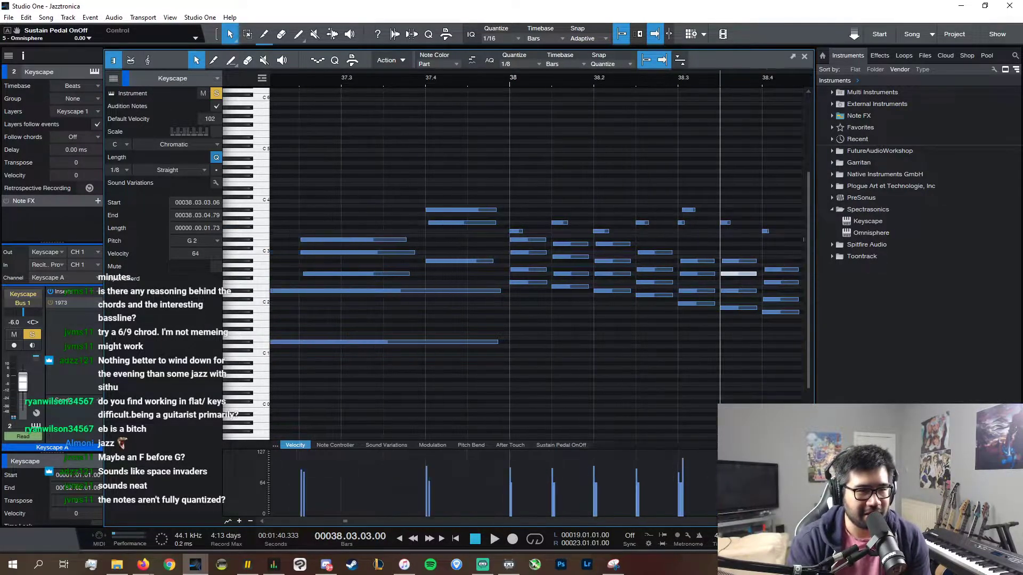
pyautogui.scroll(-1, 606, 273)
pyautogui.scroll(-4, 661, 519)
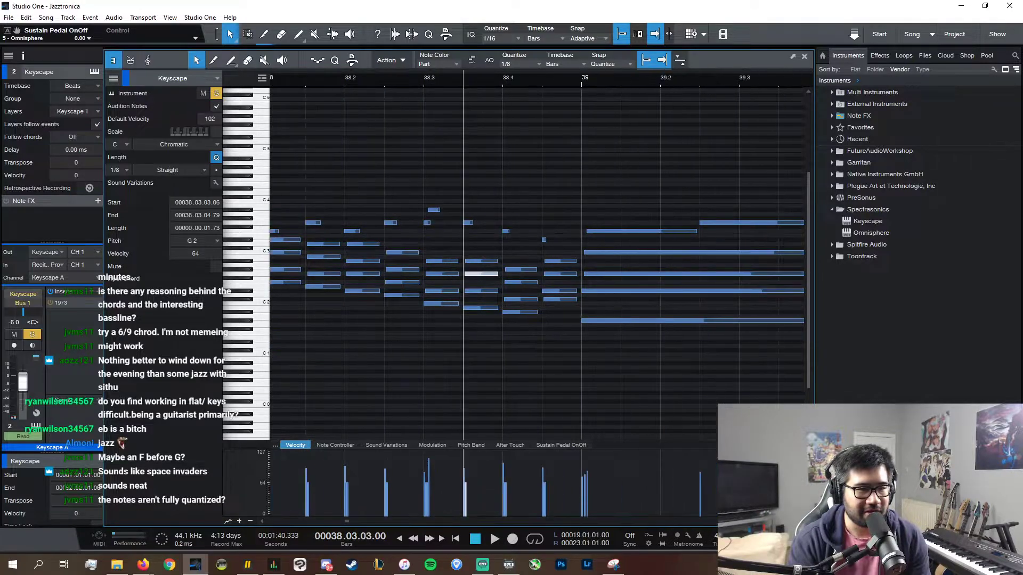
pyautogui.press('e')
pyautogui.press('e')
pyautogui.press('e')
pyautogui.click(578, 321)
pyautogui.click(574, 314)
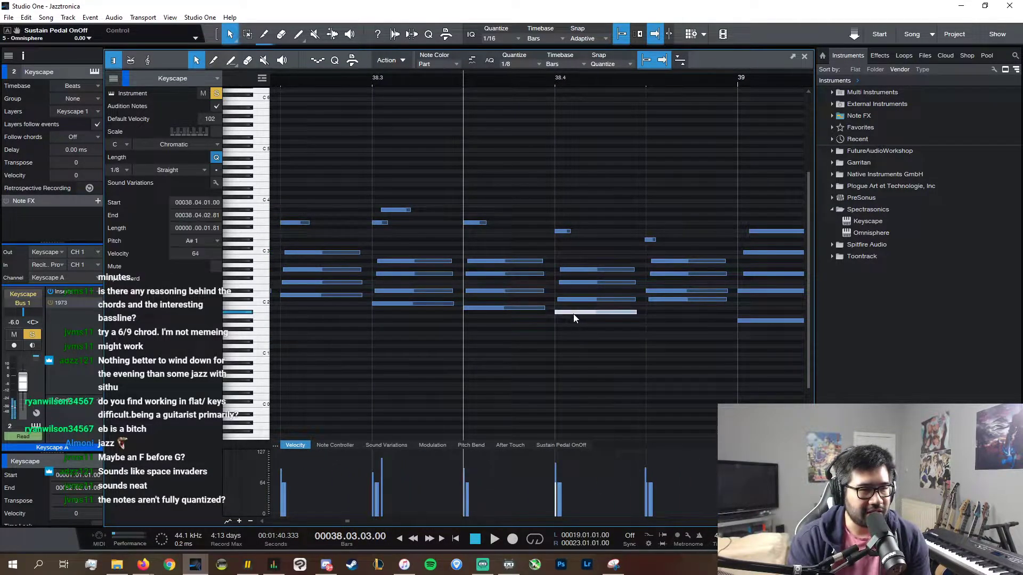
pyautogui.click(588, 299)
pyautogui.click(596, 283)
pyautogui.click(603, 270)
pyautogui.click(590, 312)
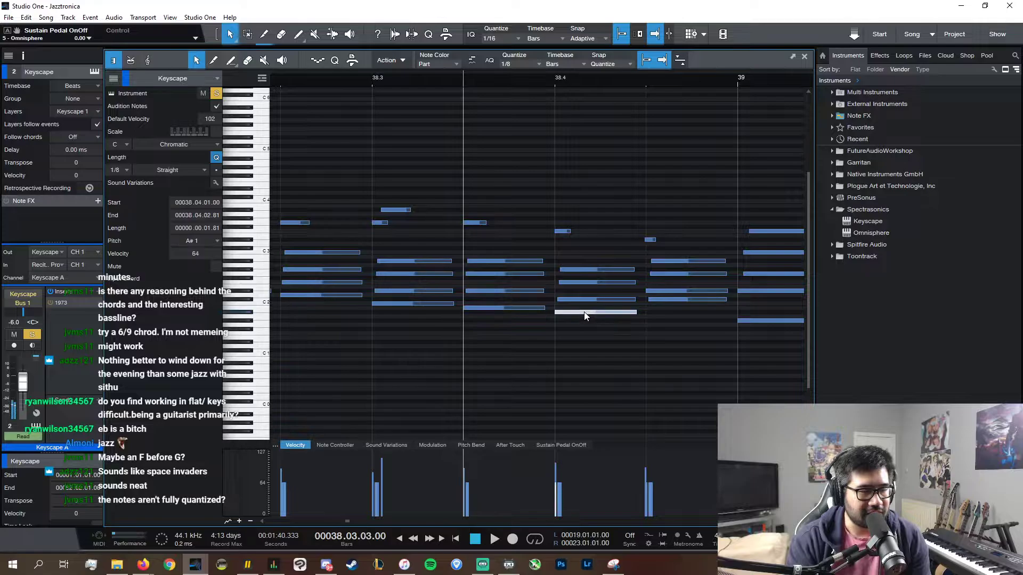
pyautogui.click(428, 304)
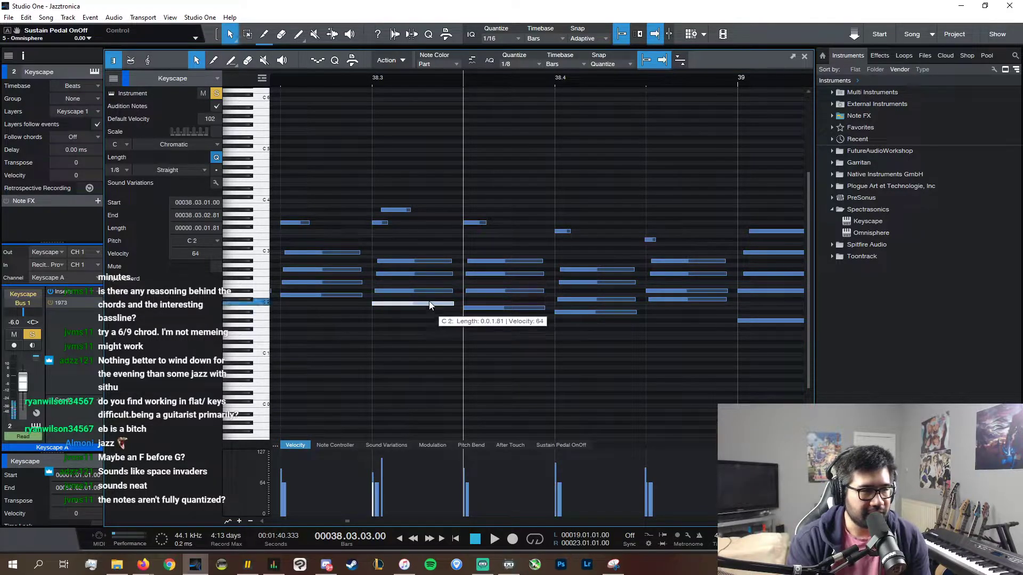
pyautogui.click(588, 283)
# - Revoice the Keyscape chord at 38.3.3 to C 2, D# 2, F 2 and A 2
pyautogui.click(515, 291)
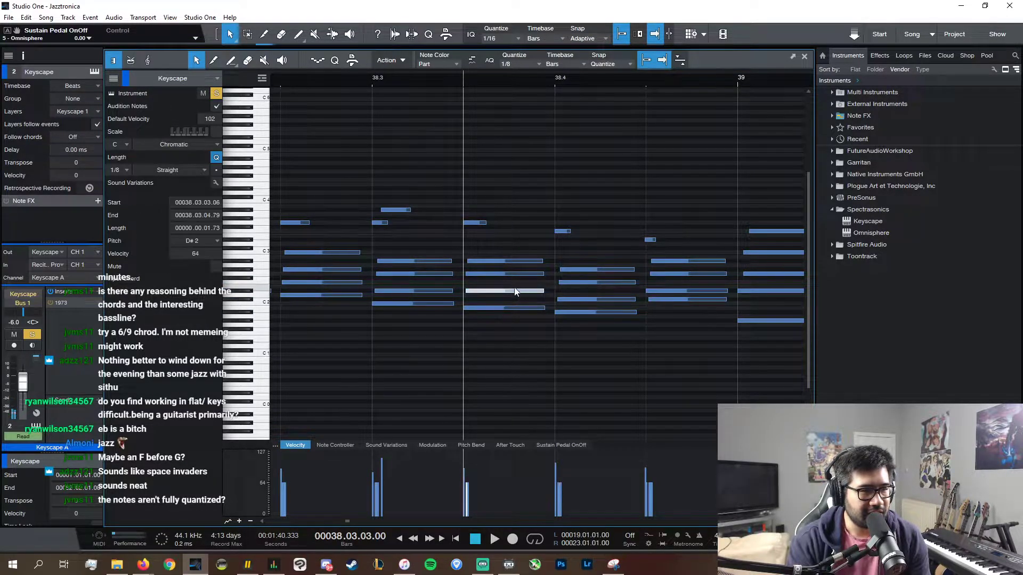
pyautogui.moveTo(514, 291); pyautogui.dragTo(527, 270)
pyautogui.click(520, 282)
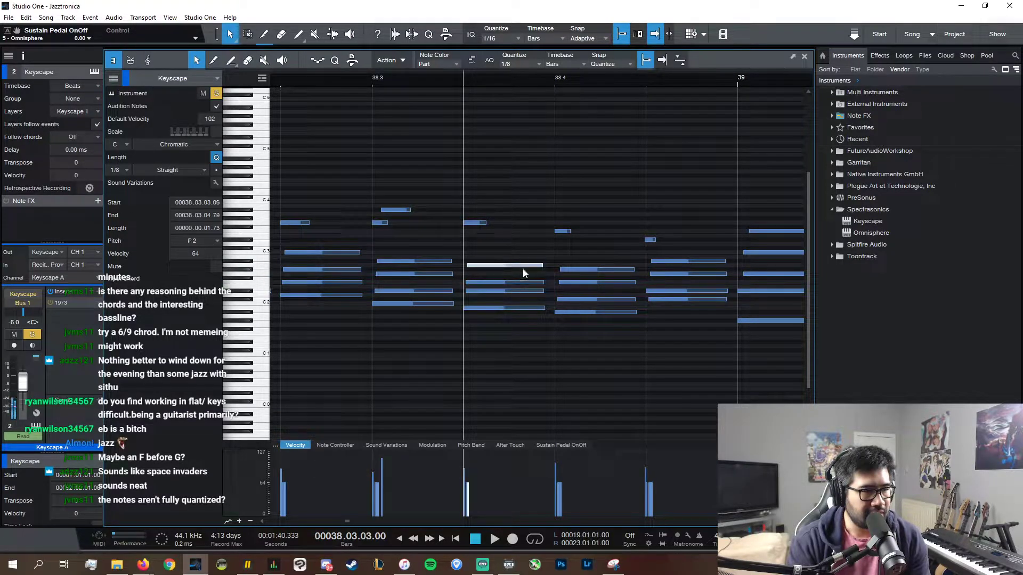
pyautogui.click(514, 291)
pyautogui.click(510, 308)
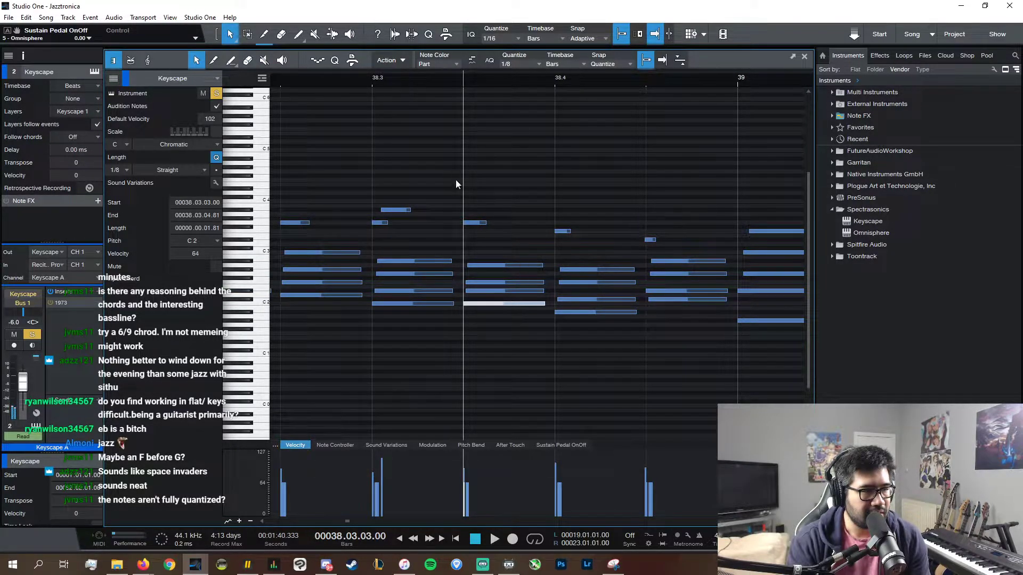
# - Audition the individual notes of the Keyscape chord at 38.3.3, from the short melody note down to the lowest note
pyautogui.click(471, 223)
pyautogui.click(495, 283)
pyautogui.click(475, 223)
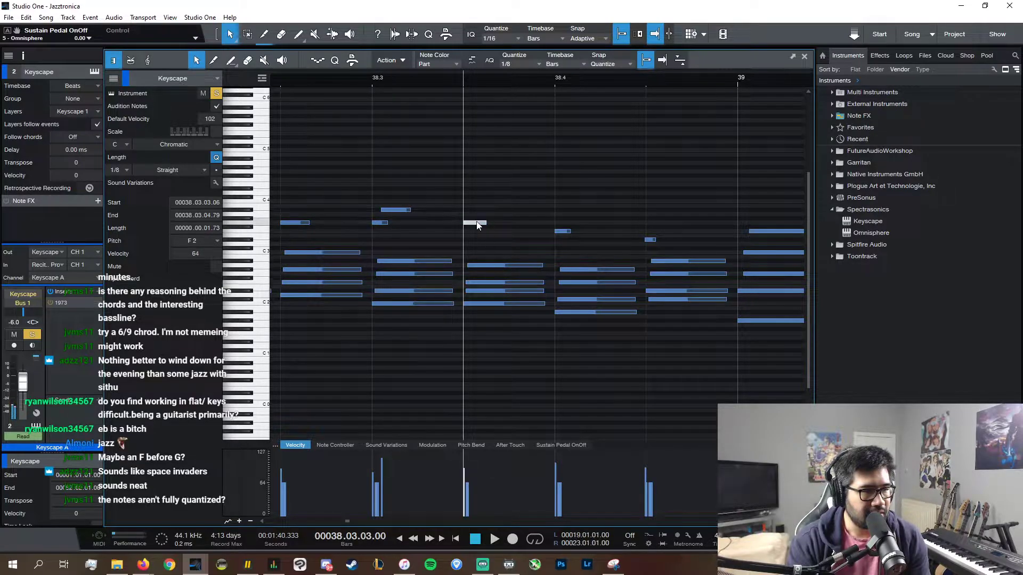
pyautogui.click(493, 266)
pyautogui.click(496, 283)
pyautogui.click(497, 292)
pyautogui.click(500, 303)
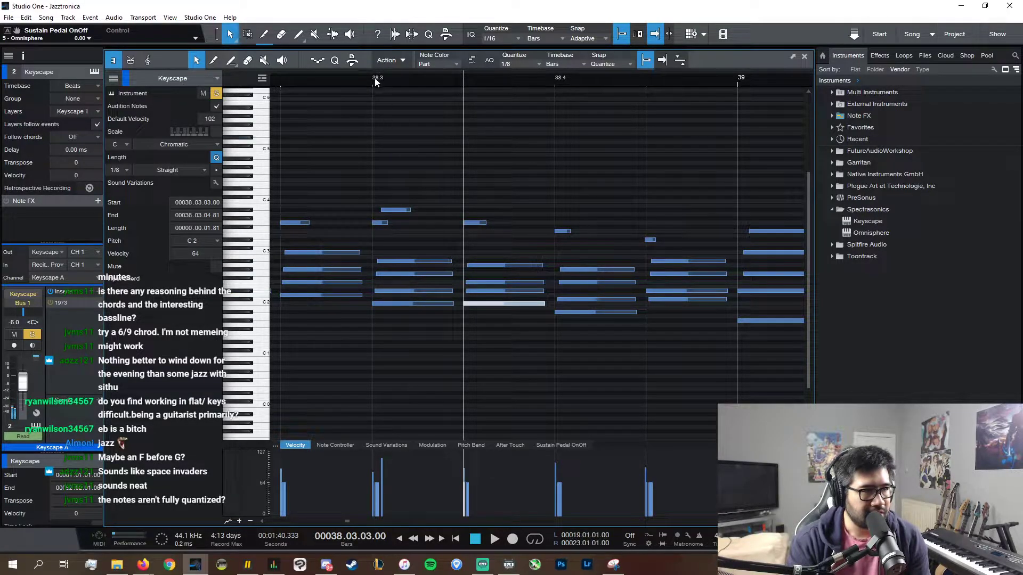
# - Play the Keyscape chords from beat 38.3 and audition single notes of the chord at 38.3.3 again
pyautogui.click(376, 80)
pyautogui.click(486, 264)
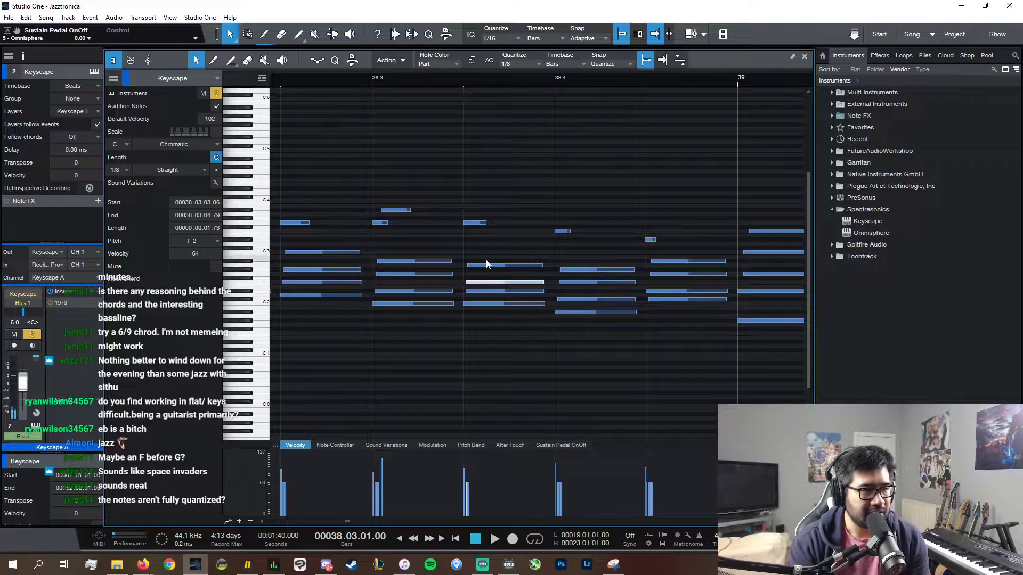
pyautogui.click(475, 223)
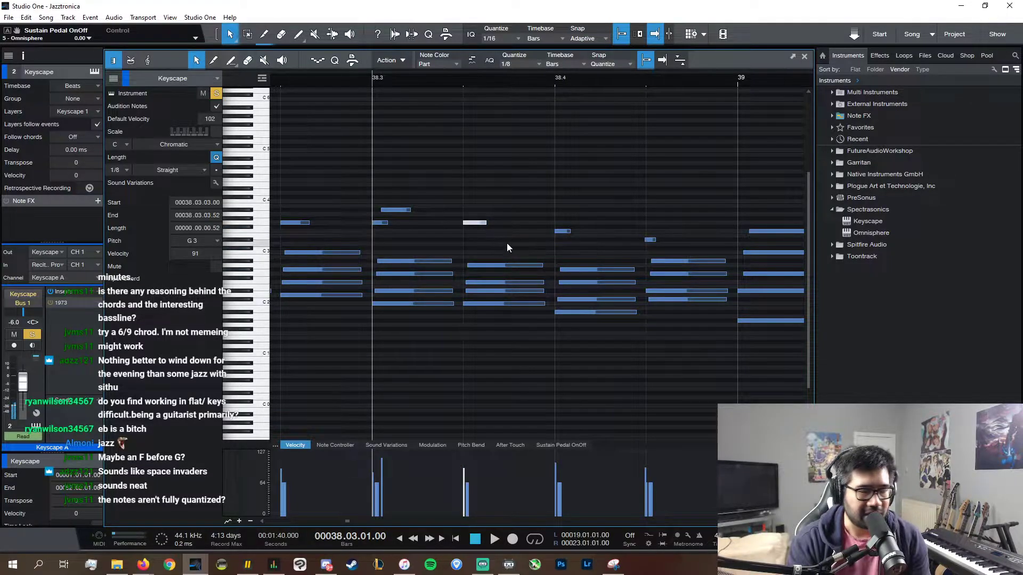
pyautogui.press('space')
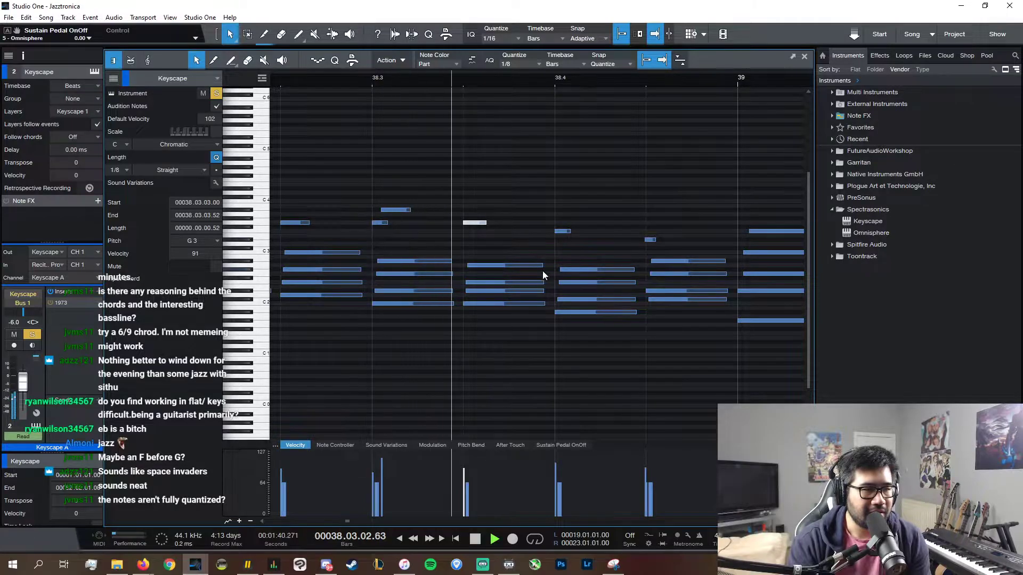
pyautogui.click(496, 283)
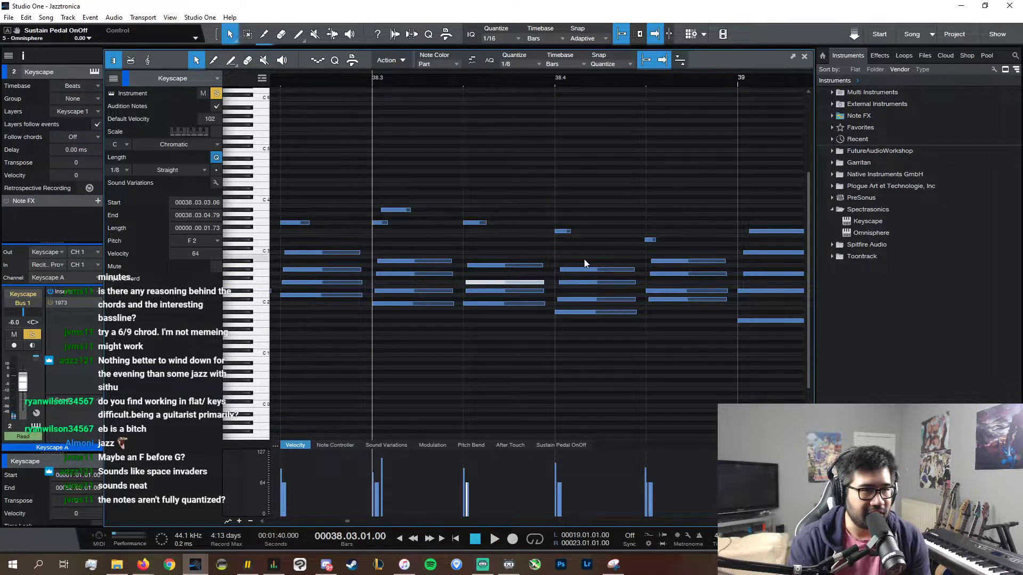
# - In the Synth Bass part, raise the note at 38.3.3 to F3
pyautogui.click(804, 57)
pyautogui.doubleClick(484, 210)
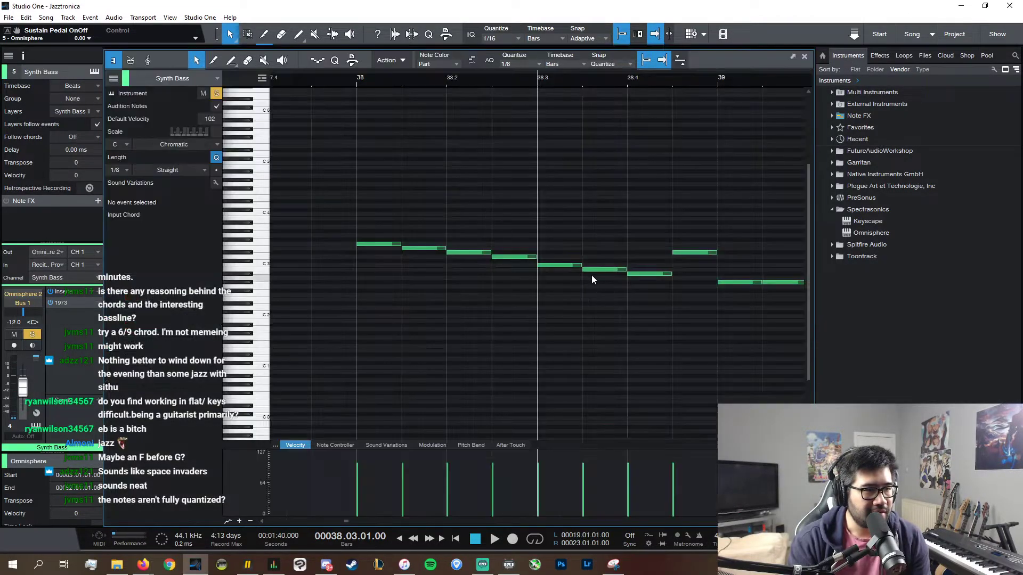
pyautogui.moveTo(595, 267); pyautogui.dragTo(597, 244)
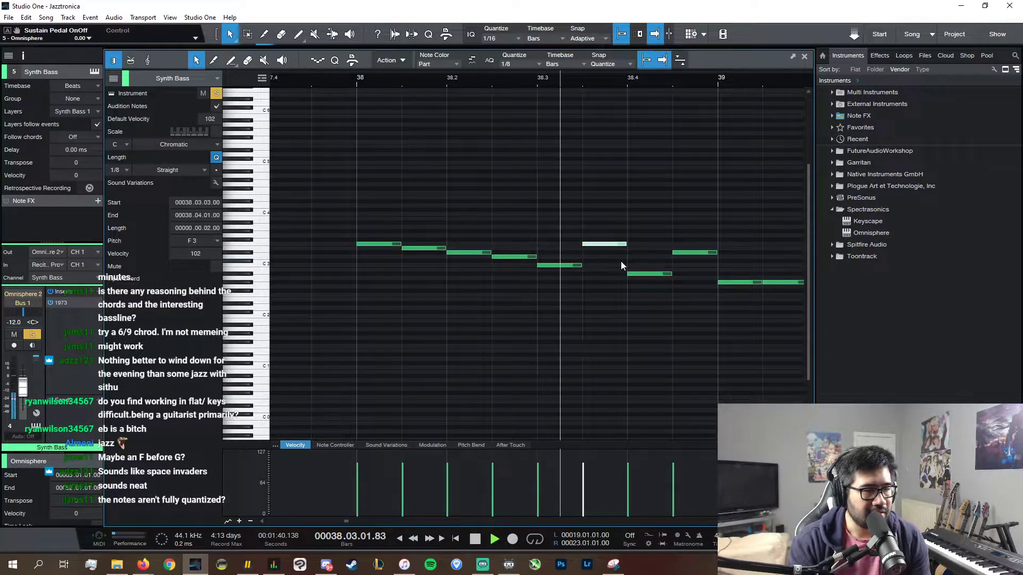
# - Play back the bass line with the Keyscape chords, first from beat 38.3 and again from the start of bar 38
pyautogui.press('space')
pyautogui.press('space')
pyautogui.press('space')
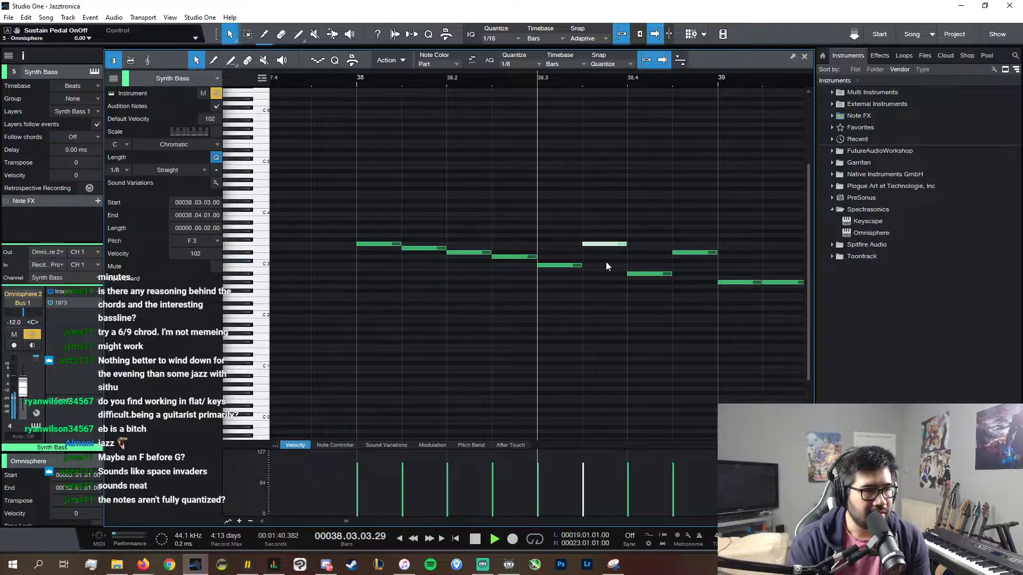
pyautogui.press('space')
pyautogui.press('space')
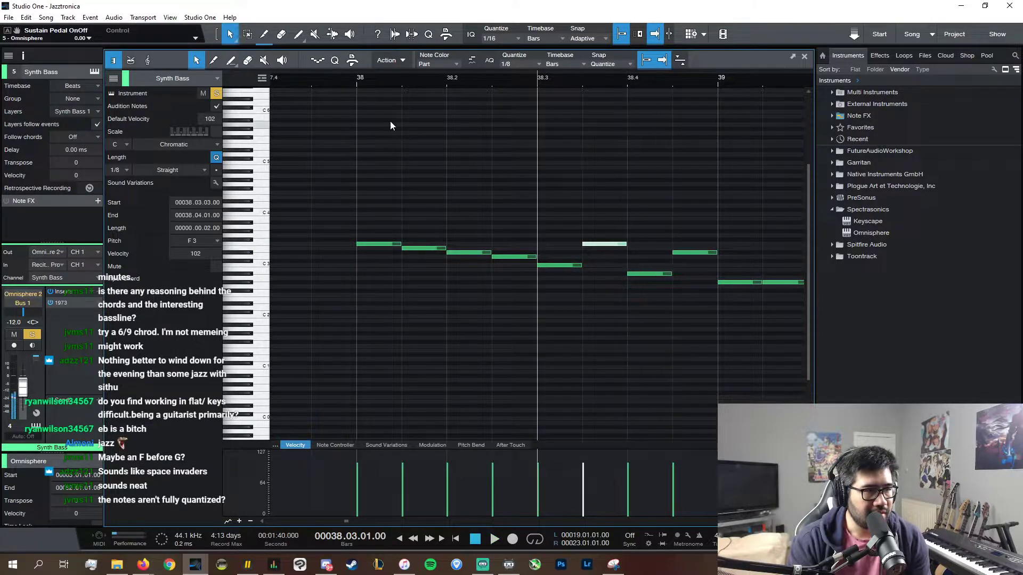
pyautogui.click(360, 79)
pyautogui.press('space')
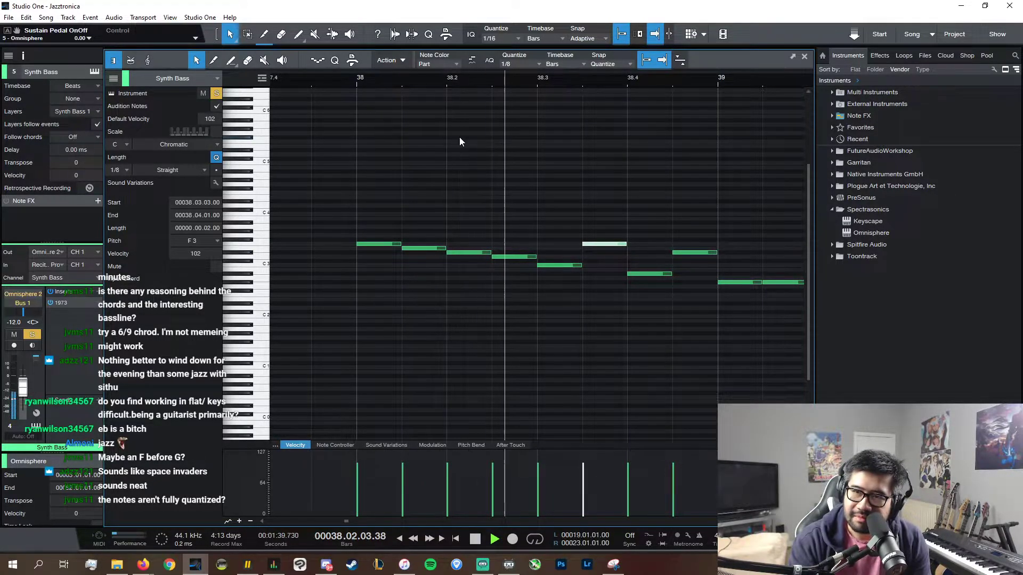
pyautogui.press('space')
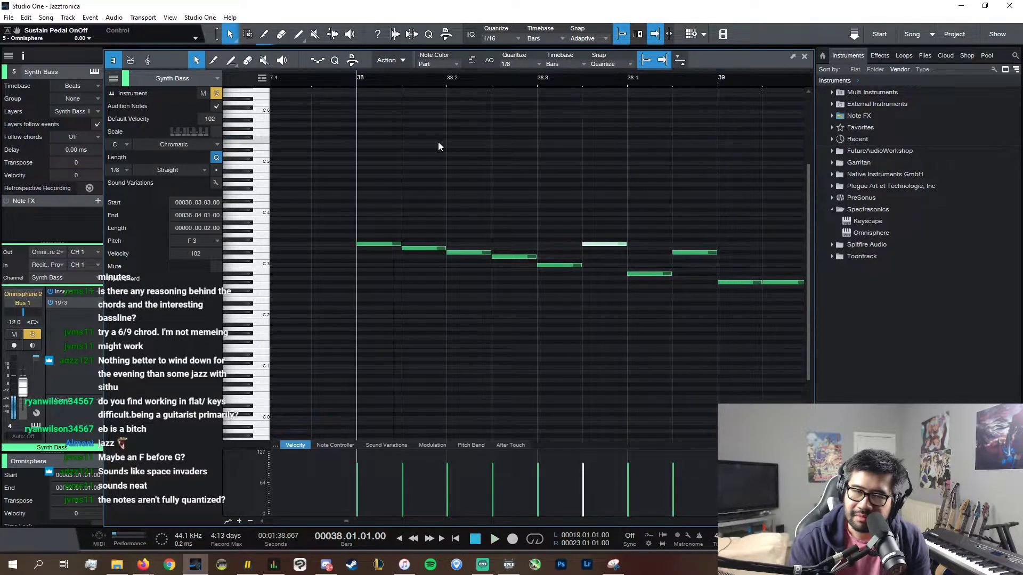
# - In the Keyscape part, select and copy the chord notes of bar 38, leaving out the short melody notes above them
pyautogui.click(804, 57)
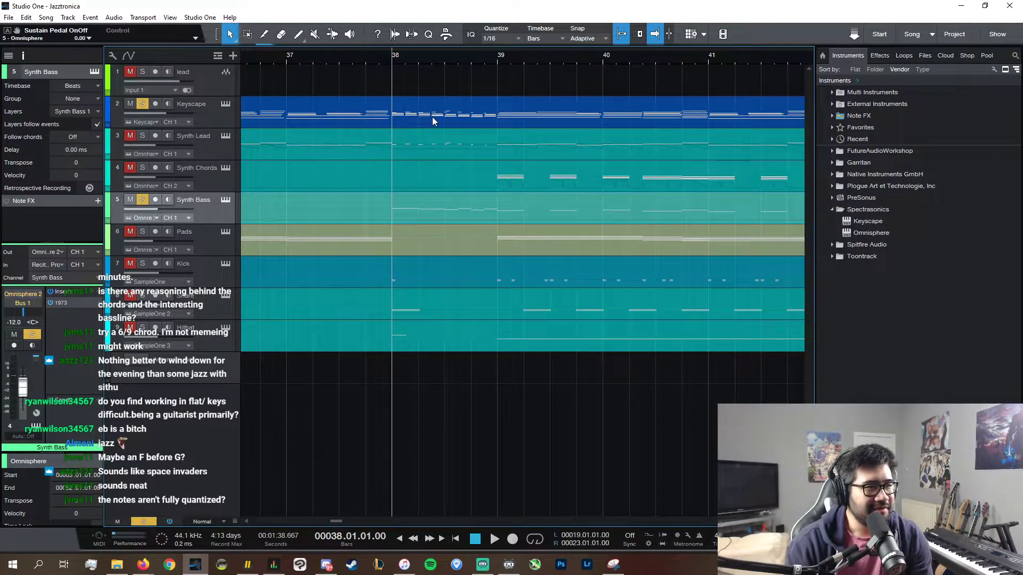
pyautogui.doubleClick(515, 181)
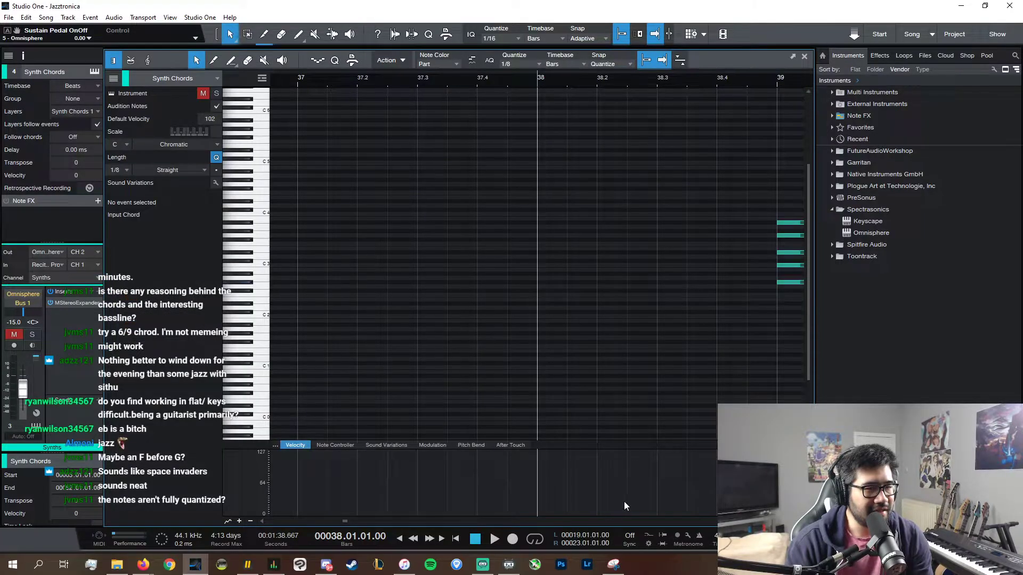
pyautogui.click(804, 57)
pyautogui.doubleClick(434, 123)
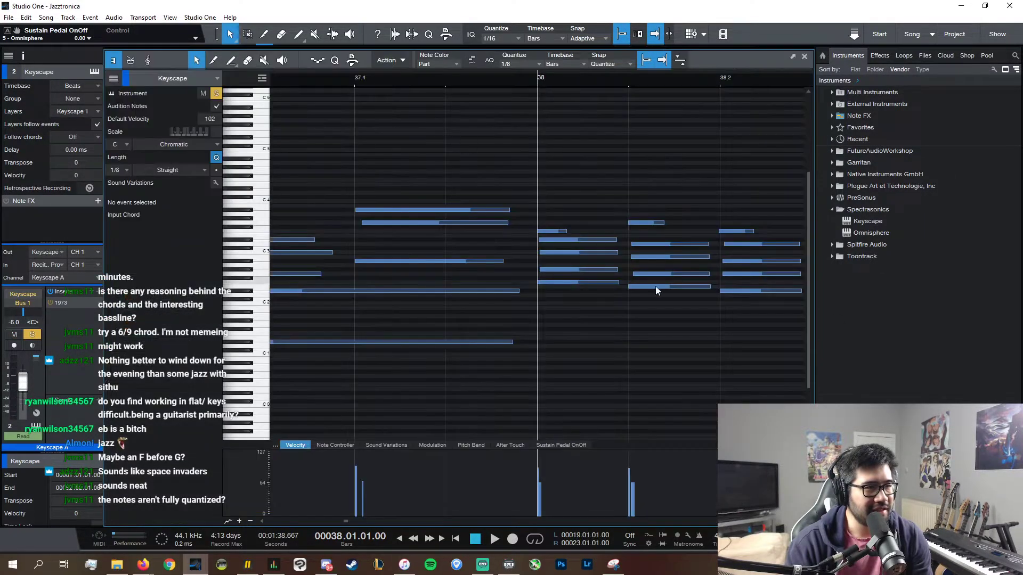
pyautogui.moveTo(774, 521); pyautogui.dragTo(764, 521)
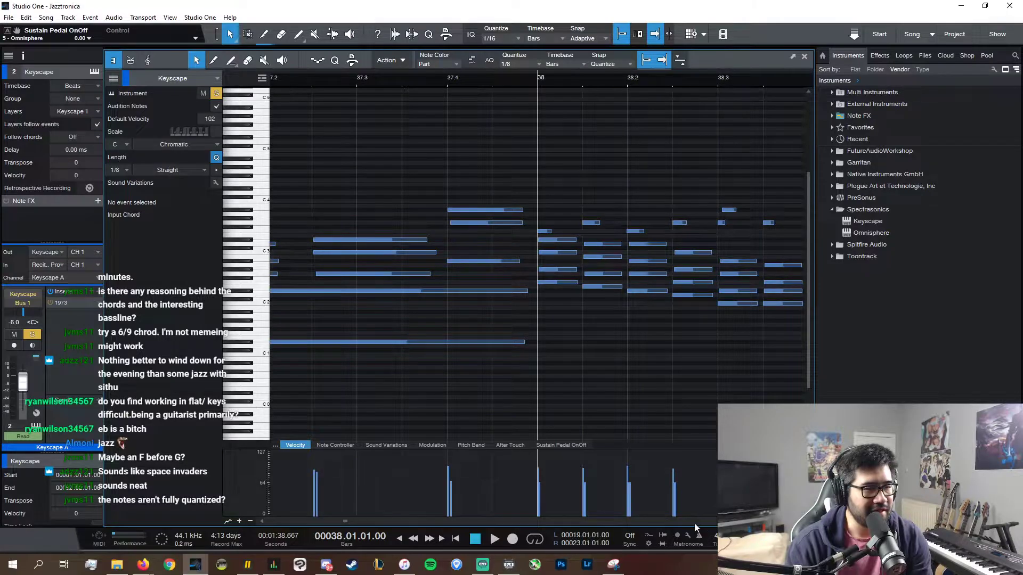
pyautogui.scroll(-3, 695, 523)
pyautogui.moveTo(708, 349); pyautogui.dragTo(365, 237)
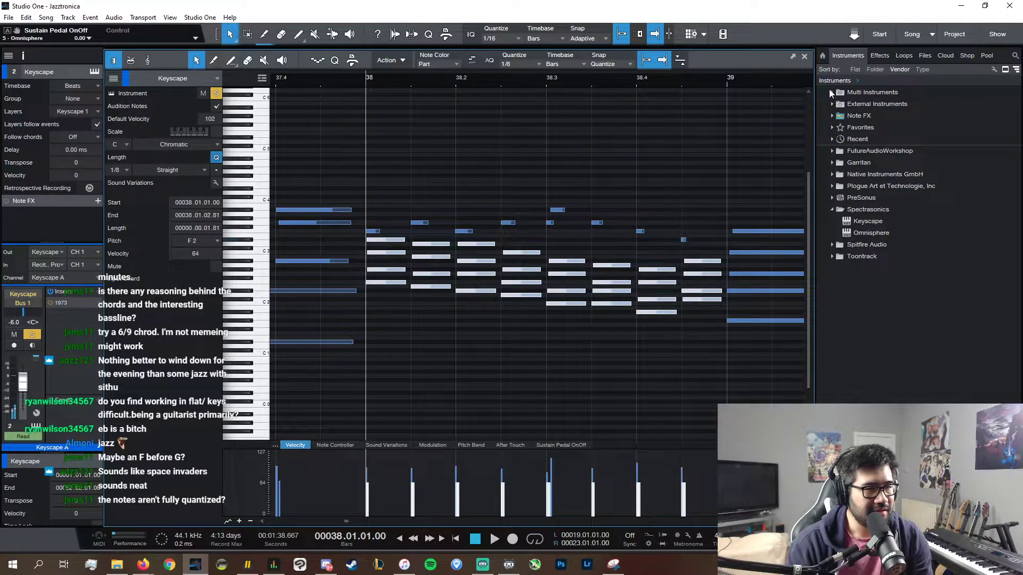
# - Paste the copied chords into the Synth Chords part at the start of bar 38
pyautogui.click(805, 56)
pyautogui.doubleClick(513, 174)
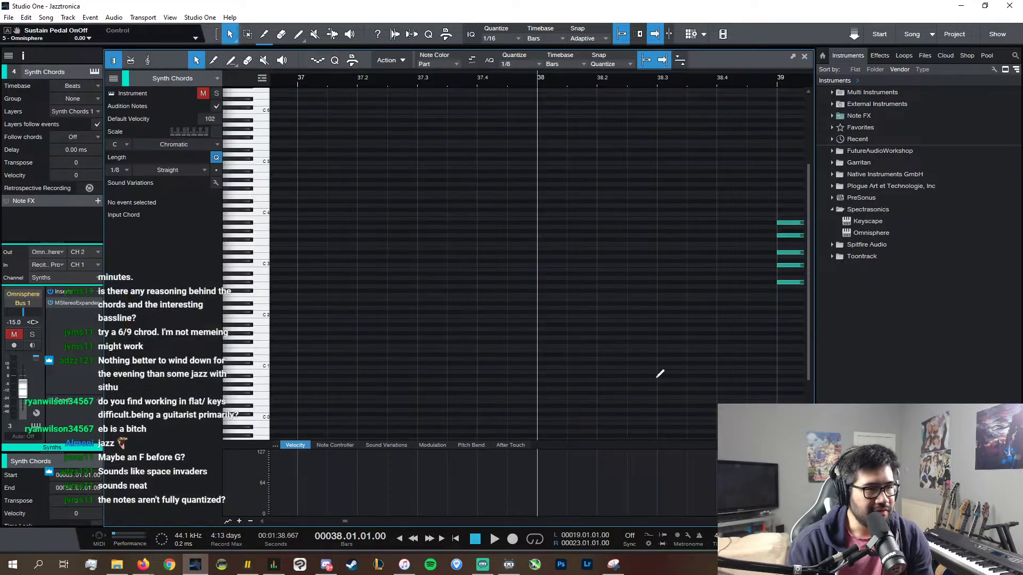
pyautogui.hscroll(3, 520, 516)
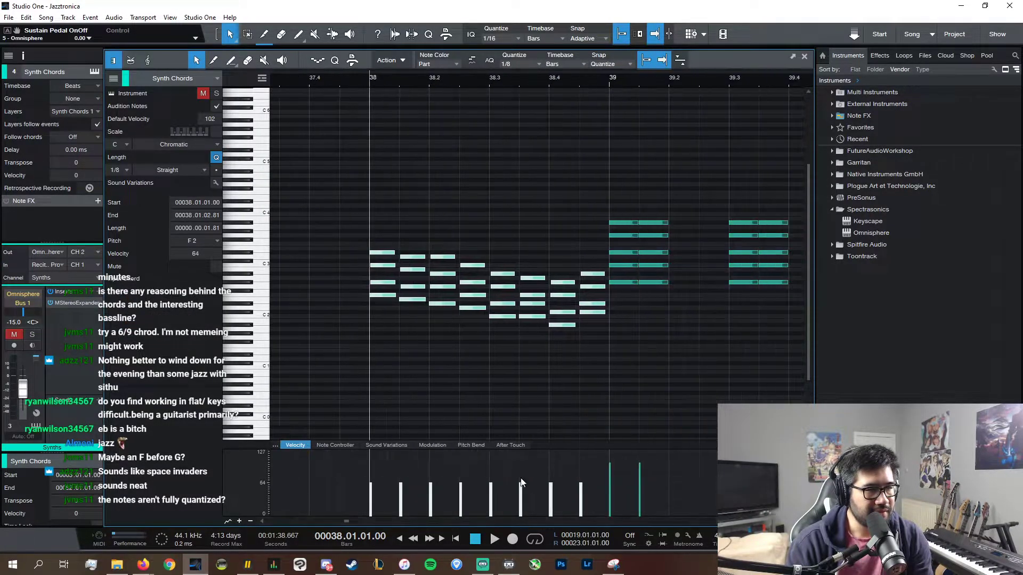
# - Transpose the pasted Synth Chords notes up two semitones and a further octave, putting the first chord's lowest note on G3
pyautogui.moveTo(382, 292); pyautogui.dragTo(390, 289)
pyautogui.click(388, 287)
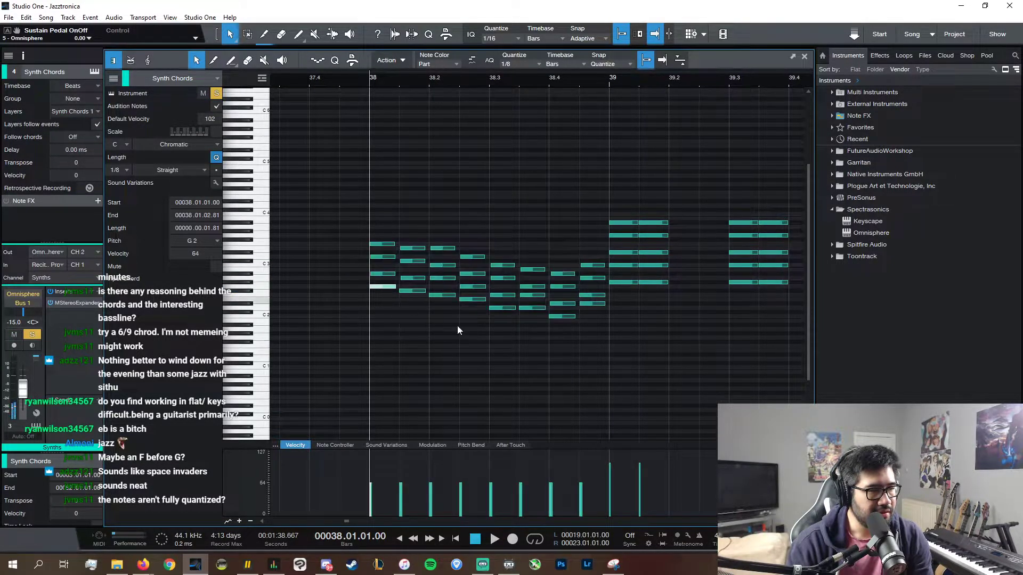
pyautogui.moveTo(610, 340); pyautogui.dragTo(390, 199)
pyautogui.moveTo(391, 287); pyautogui.dragTo(396, 240)
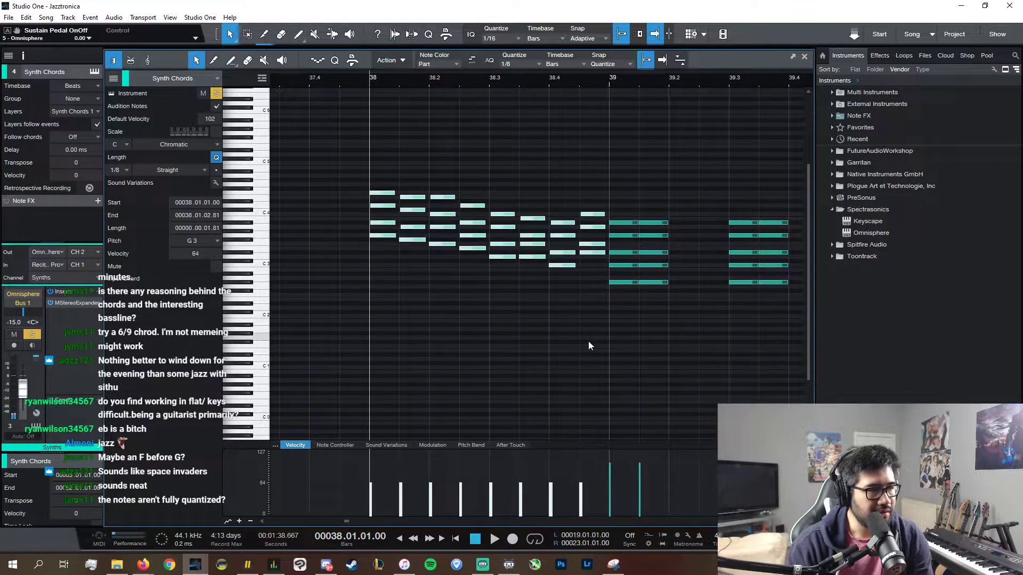
# - Set the velocity of the bar 38 Synth Chords notes to 117
pyautogui.moveTo(369, 276); pyautogui.dragTo(595, 180)
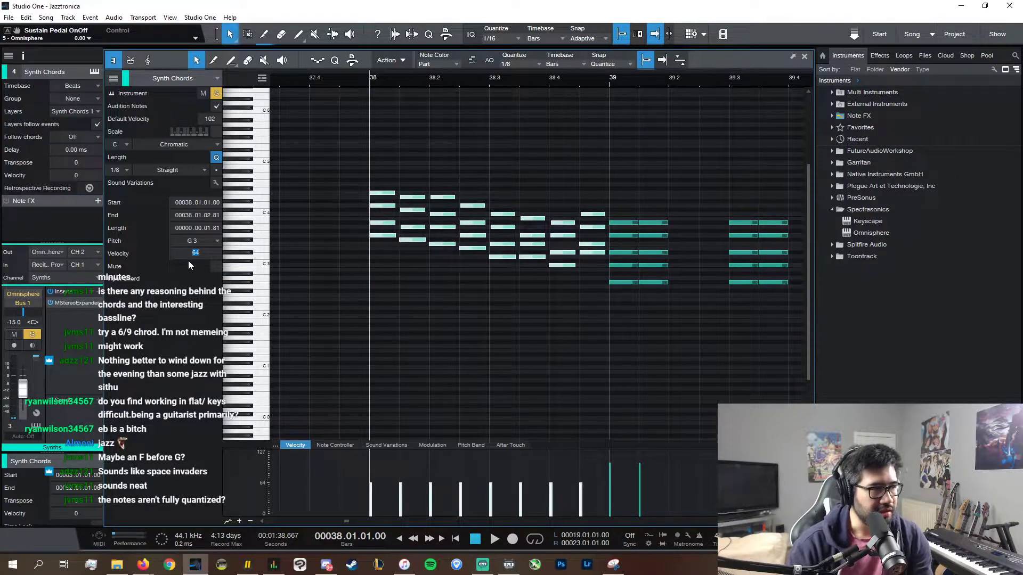
pyautogui.write('117')
pyautogui.press('Return')
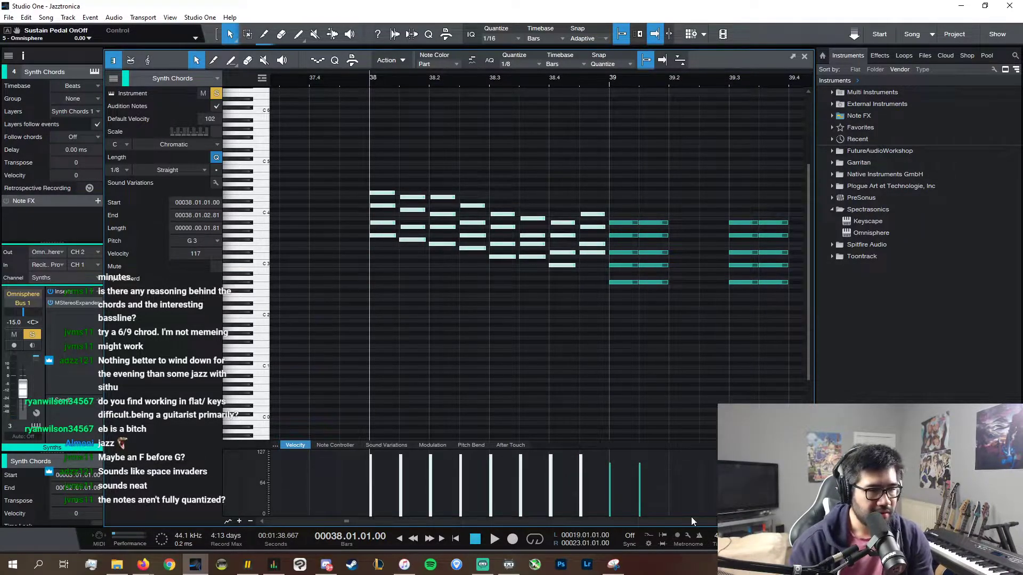
# - Check the velocity of a bar 39 chord note and set all bar 38 Synth Chords notes to velocity 102
pyautogui.click(632, 283)
pyautogui.moveTo(340, 131); pyautogui.dragTo(595, 310)
pyautogui.click(195, 253)
pyautogui.write('10')
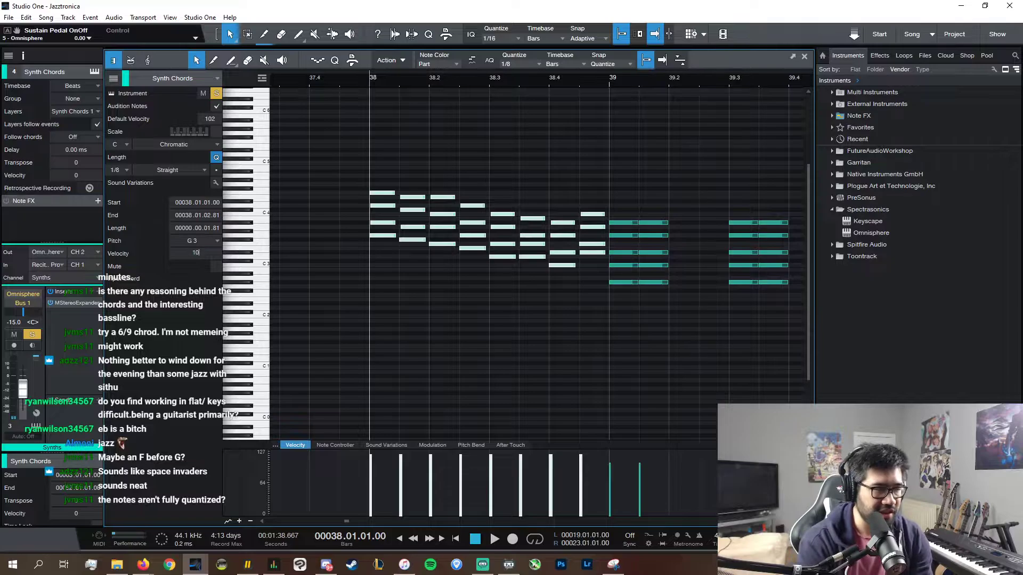
pyautogui.write('2')
pyautogui.press('Return')
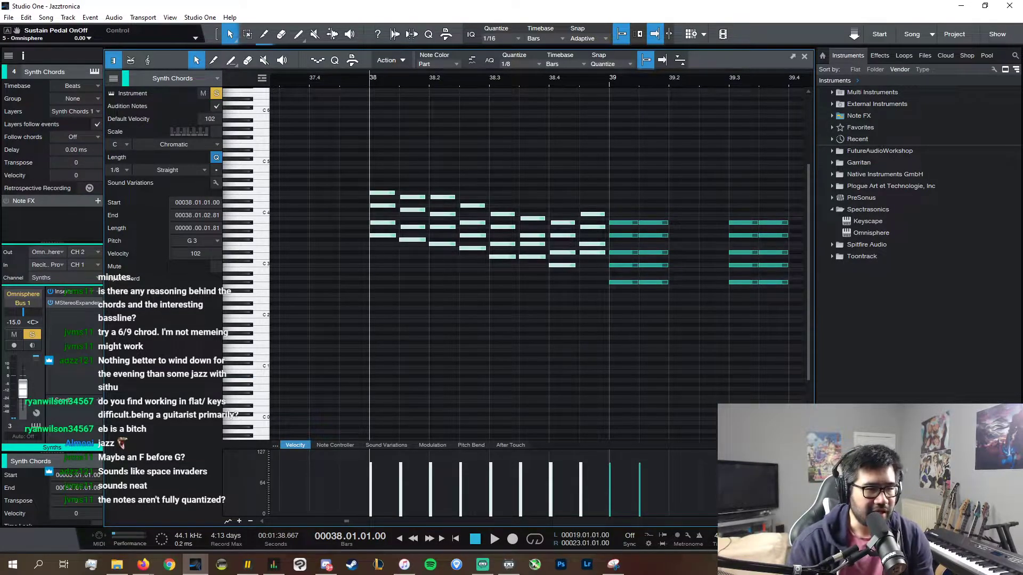
# - Quantize the starts of the bar 38 Synth Chords notes to a straight 1/8 grid at 100%
pyautogui.press('e')
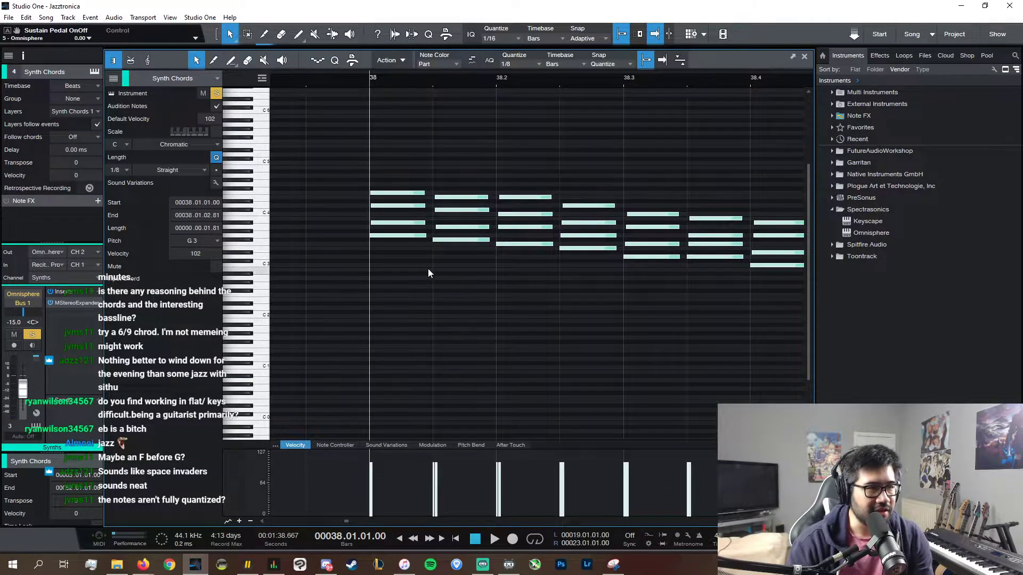
pyautogui.click(335, 61)
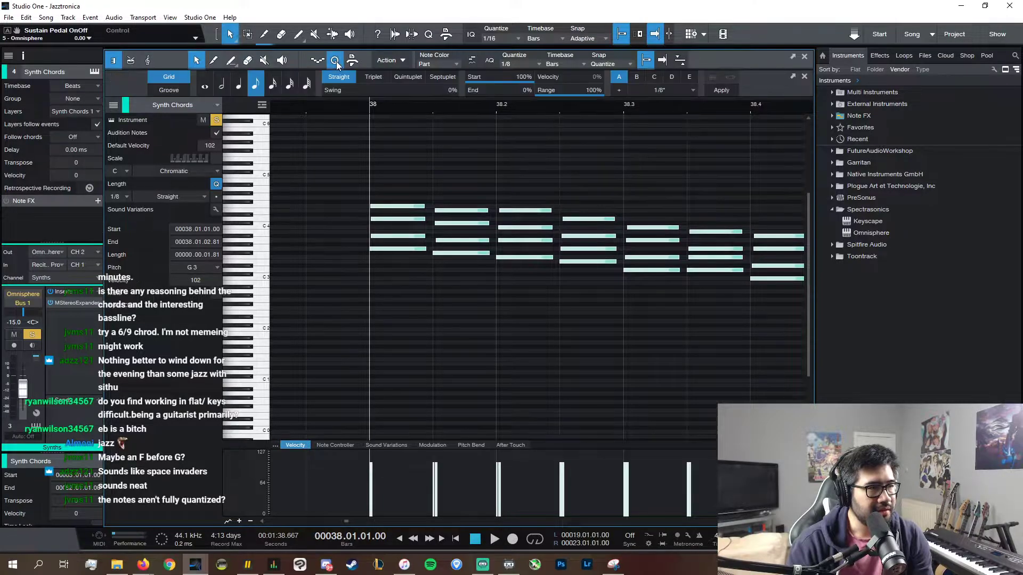
pyautogui.click(723, 91)
pyautogui.click(564, 376)
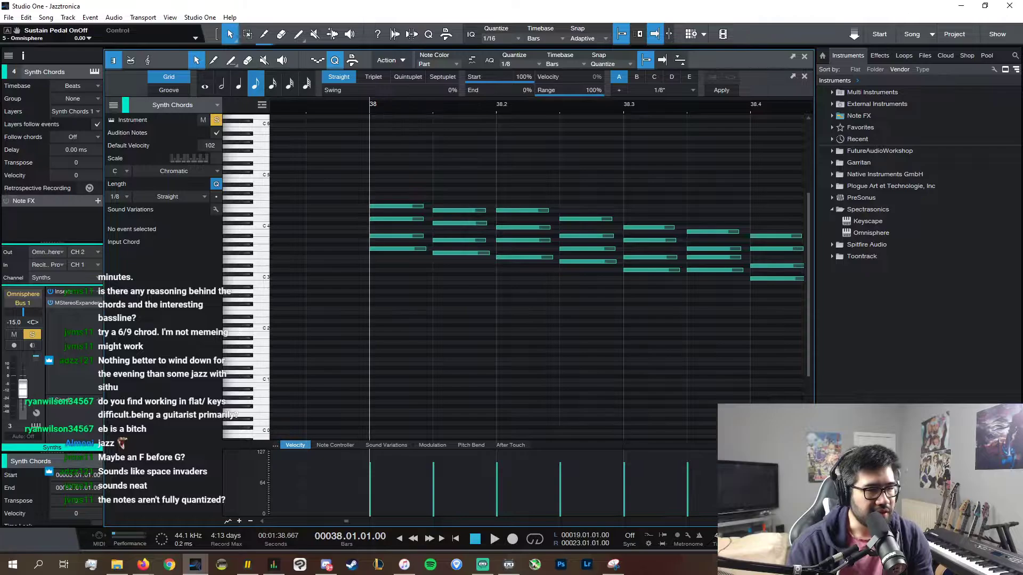
# - Lengthen the bar 38 Synth Chords notes so each chord lasts a full eighth note and meets the next one
pyautogui.press('w')
pyautogui.press('w')
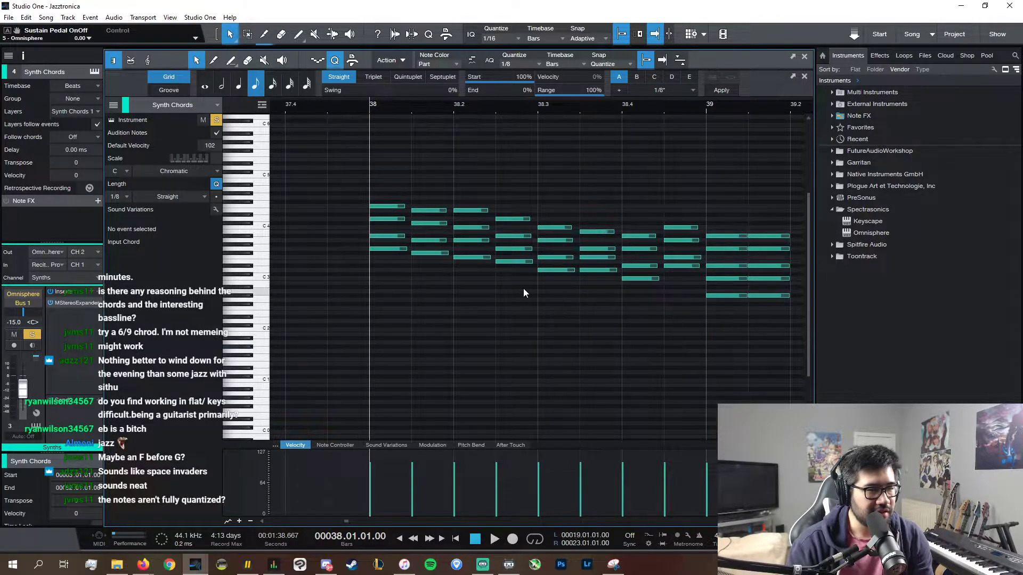
pyautogui.moveTo(362, 189); pyautogui.dragTo(412, 277)
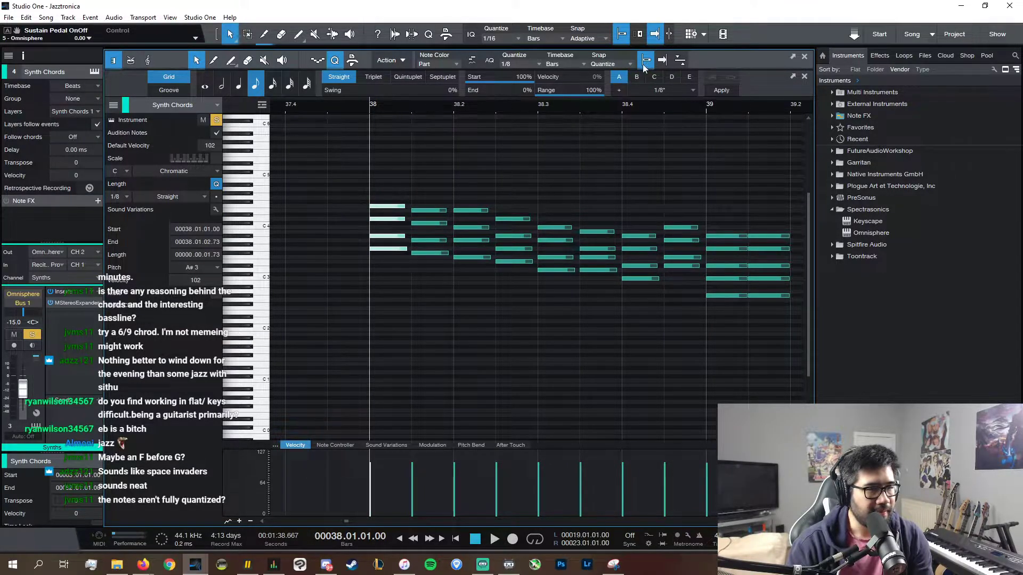
pyautogui.click(334, 60)
pyautogui.click(391, 186)
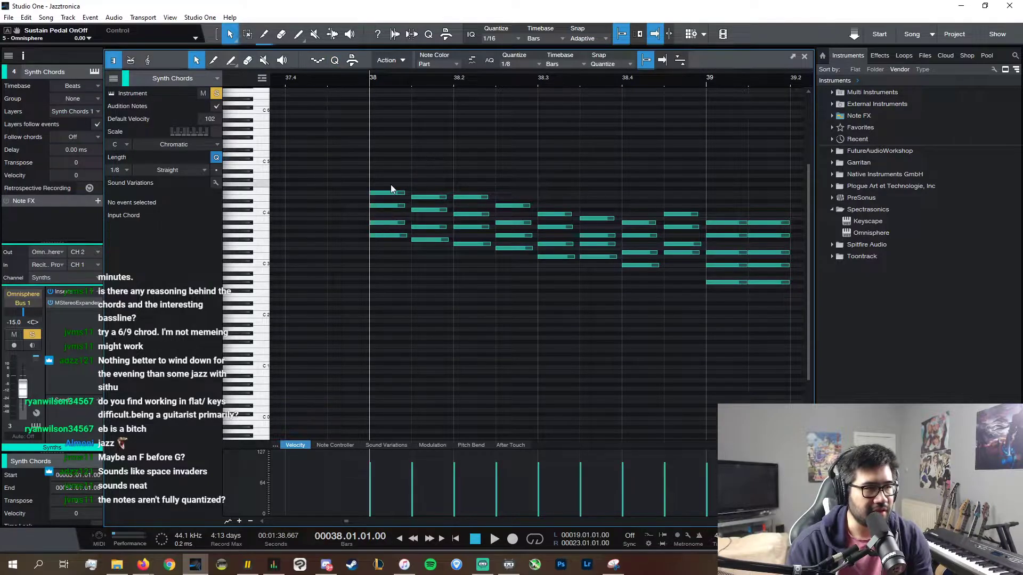
pyautogui.moveTo(404, 193); pyautogui.dragTo(453, 197)
pyautogui.moveTo(490, 244); pyautogui.dragTo(705, 252)
pyautogui.hotkey('ctrl', 'z')
pyautogui.click(489, 214)
pyautogui.click(656, 252)
pyautogui.click(657, 223)
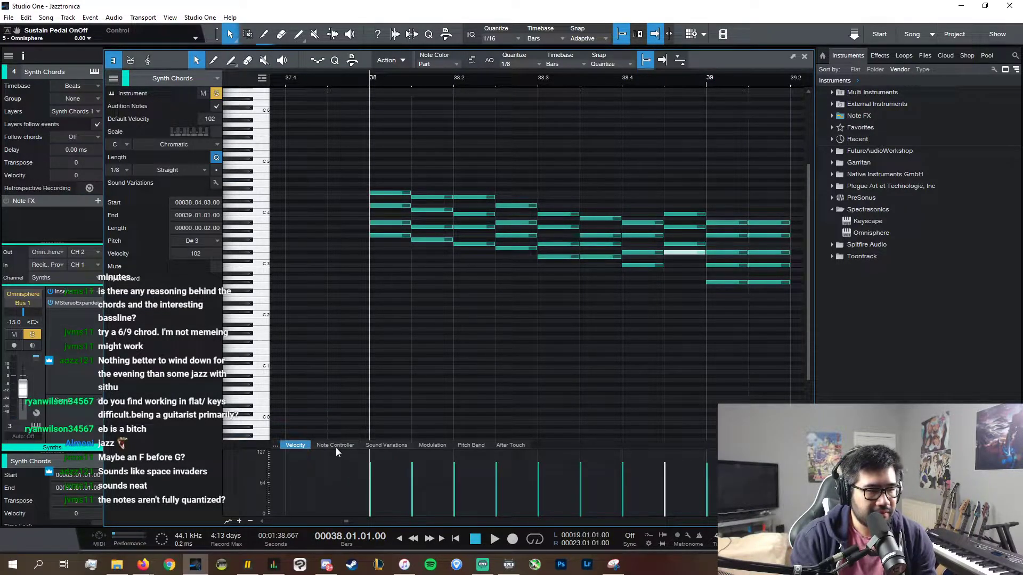
# - Copy the falling modulation curve from bar 39 onto every eighth note of bar 38 and play the chords back
pyautogui.click(428, 447)
pyautogui.click(704, 491)
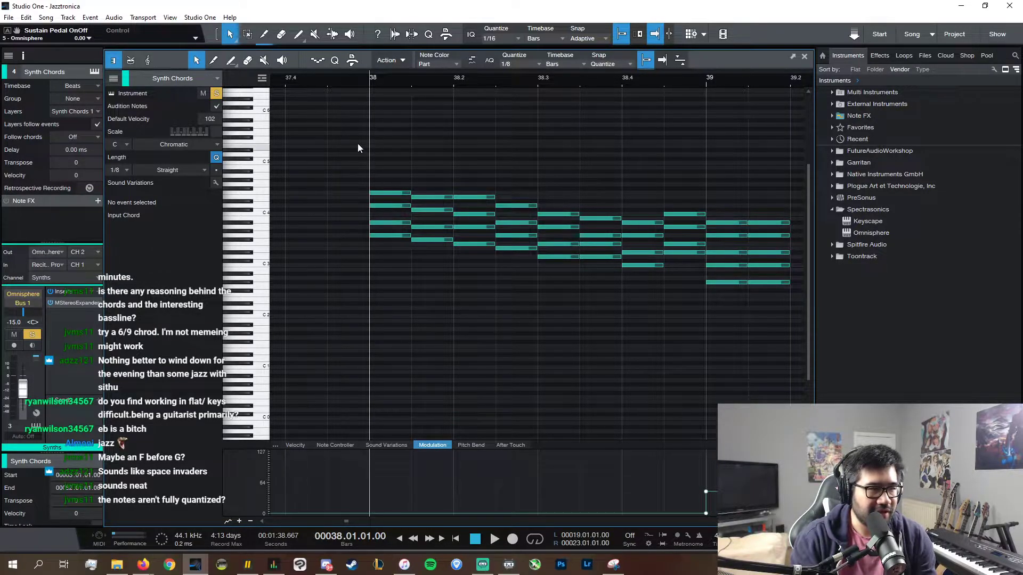
pyautogui.hotkey('ctrl', 'v')
pyautogui.moveTo(452, 480); pyautogui.dragTo(351, 467)
pyautogui.press('d')
pyautogui.press('d')
pyautogui.press('d')
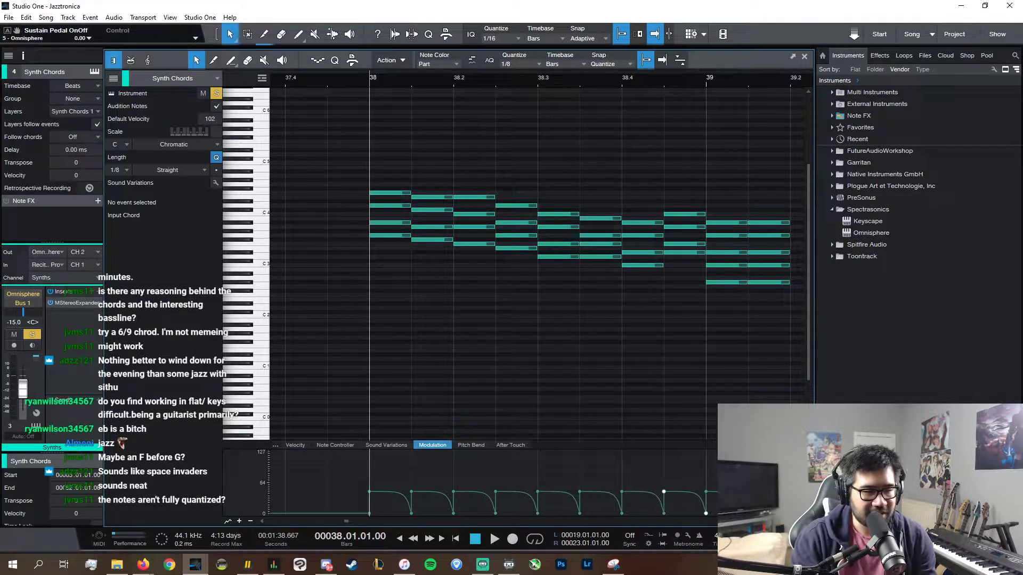
pyautogui.press('space')
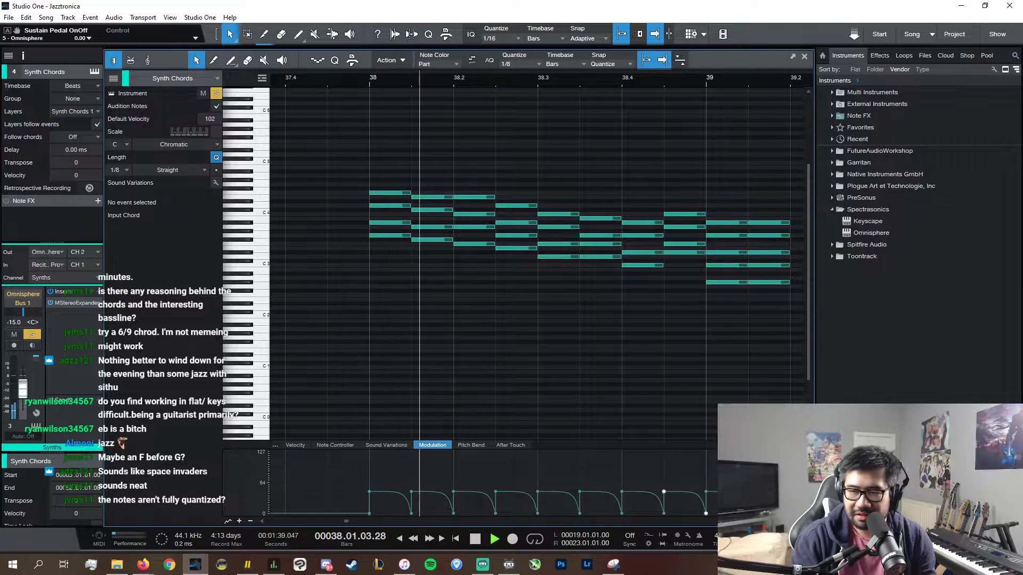
# - Play back the bar 38 Synth Chords and check the pitch of the lowest note in the first Keyscape chord of bar 38
pyautogui.press('space')
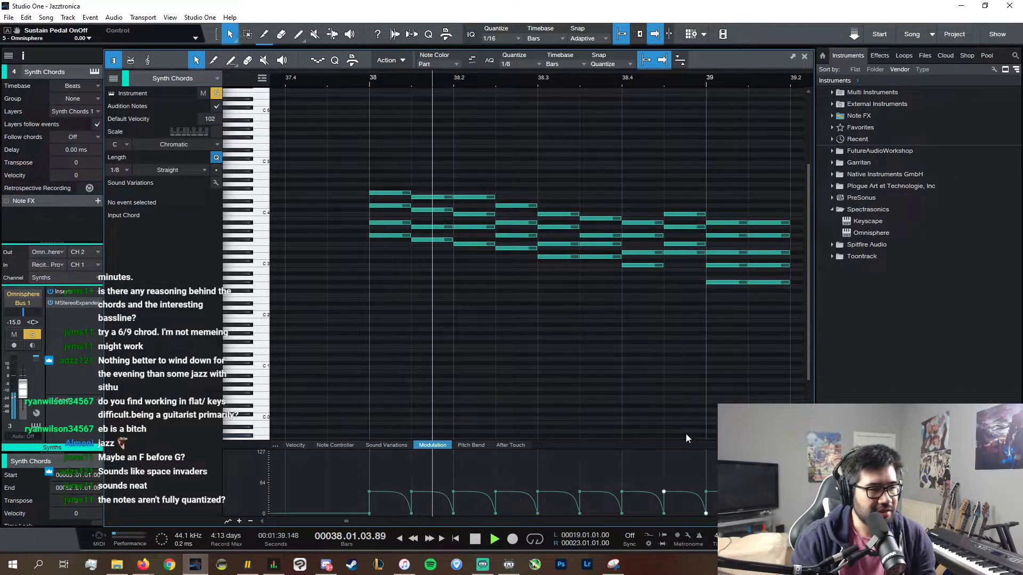
pyautogui.press('space')
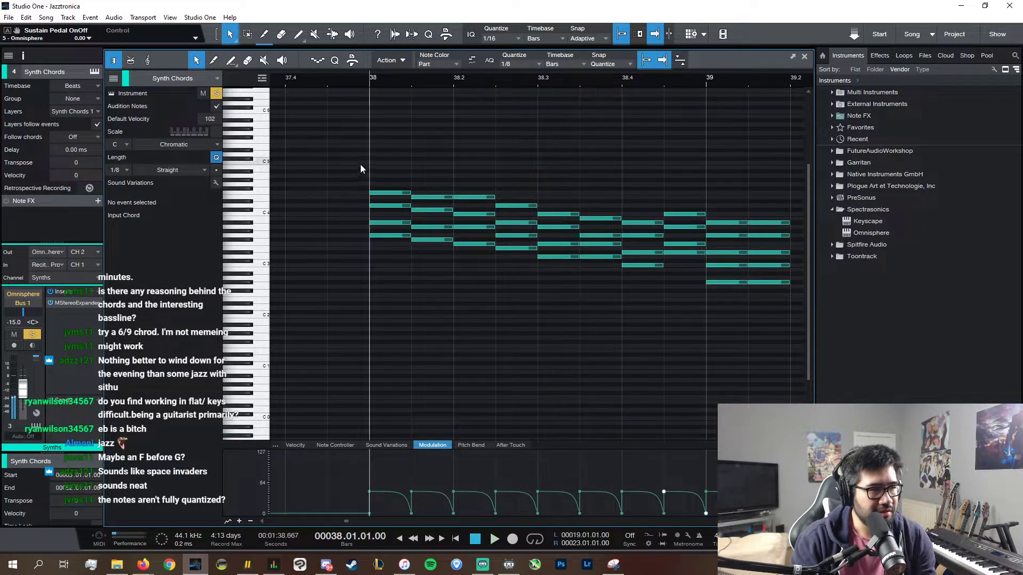
pyautogui.click(397, 234)
pyautogui.click(804, 57)
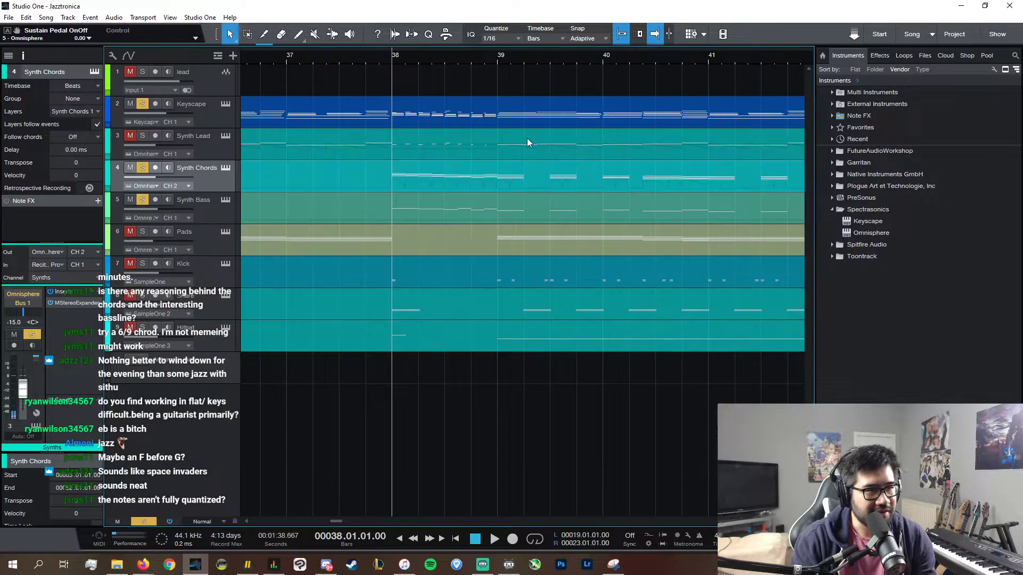
pyautogui.doubleClick(424, 118)
pyautogui.click(544, 282)
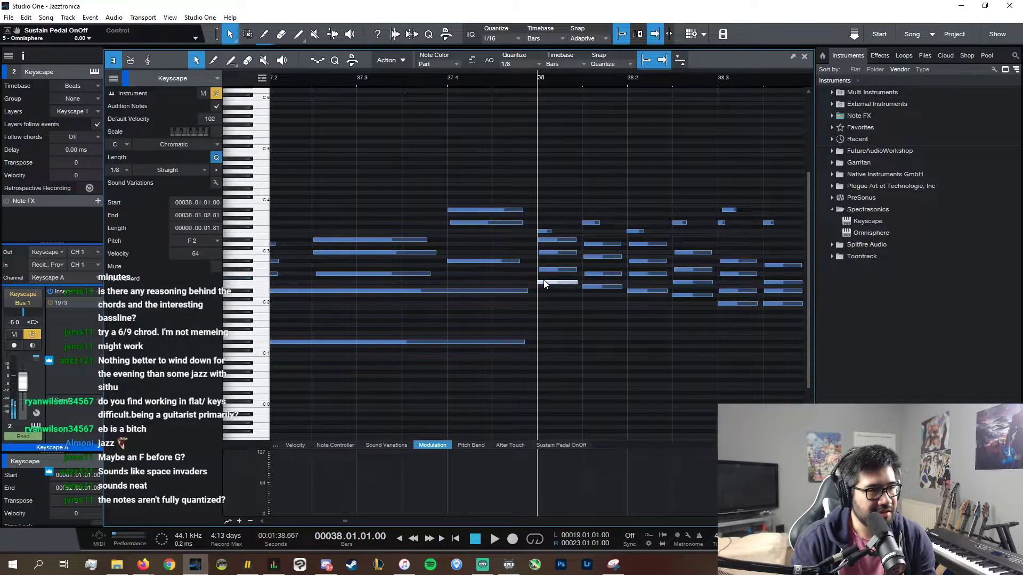
pyautogui.click(805, 57)
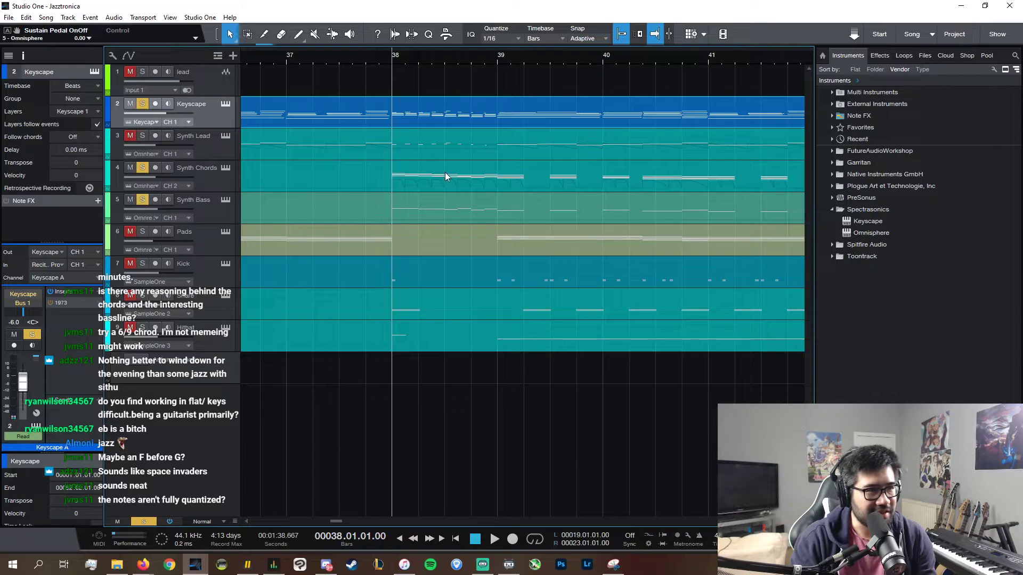
# - Transpose all bar 38 Synth Chords notes down two semitones and play the bar back
pyautogui.doubleClick(445, 172)
pyautogui.press('w')
pyautogui.scroll(-4, 775, 536)
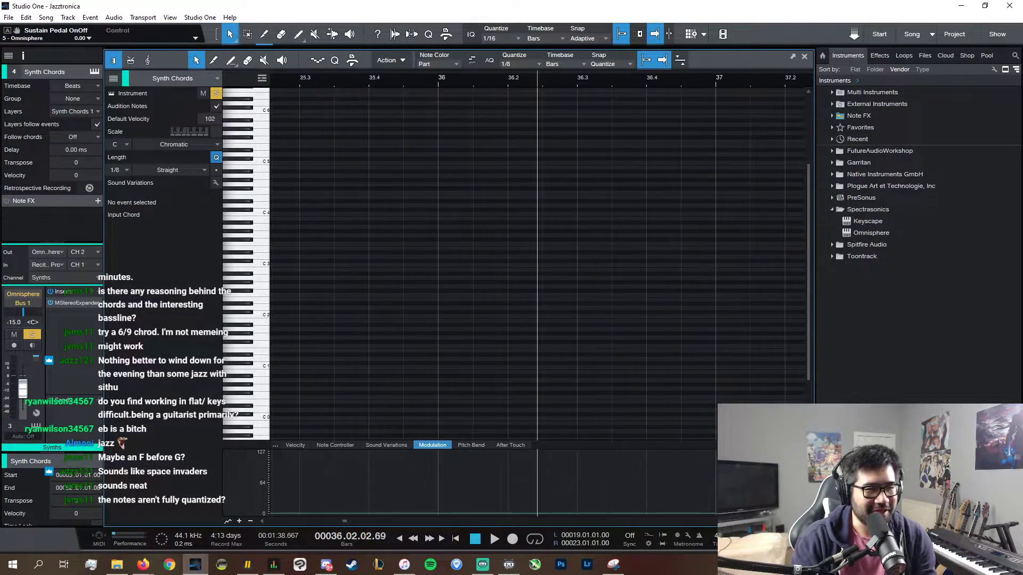
pyautogui.press('w')
pyautogui.press('w')
pyautogui.press('w')
pyautogui.press('w')
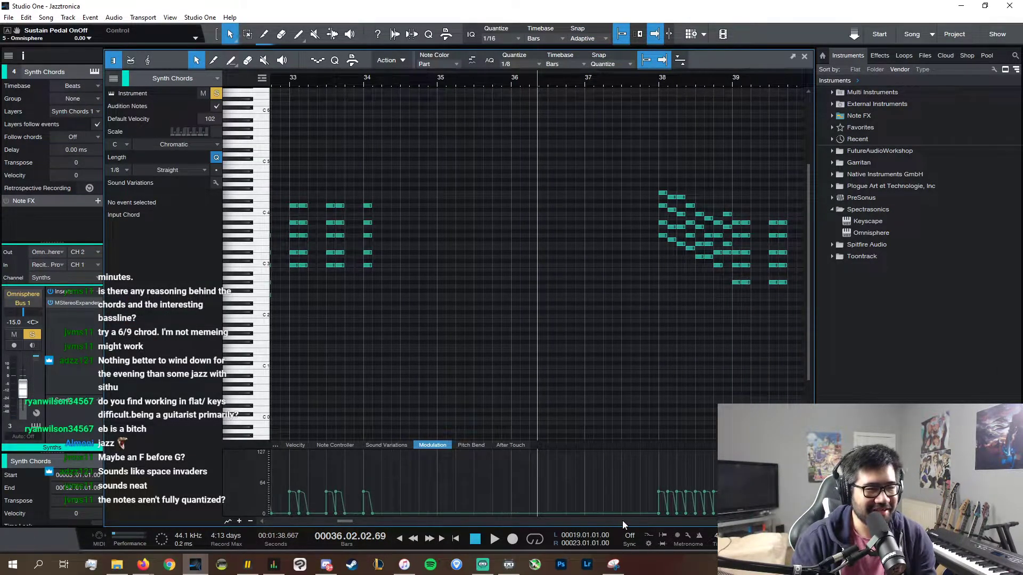
pyautogui.scroll(-2, 624, 523)
pyautogui.press('e')
pyautogui.press('e')
pyautogui.press('e')
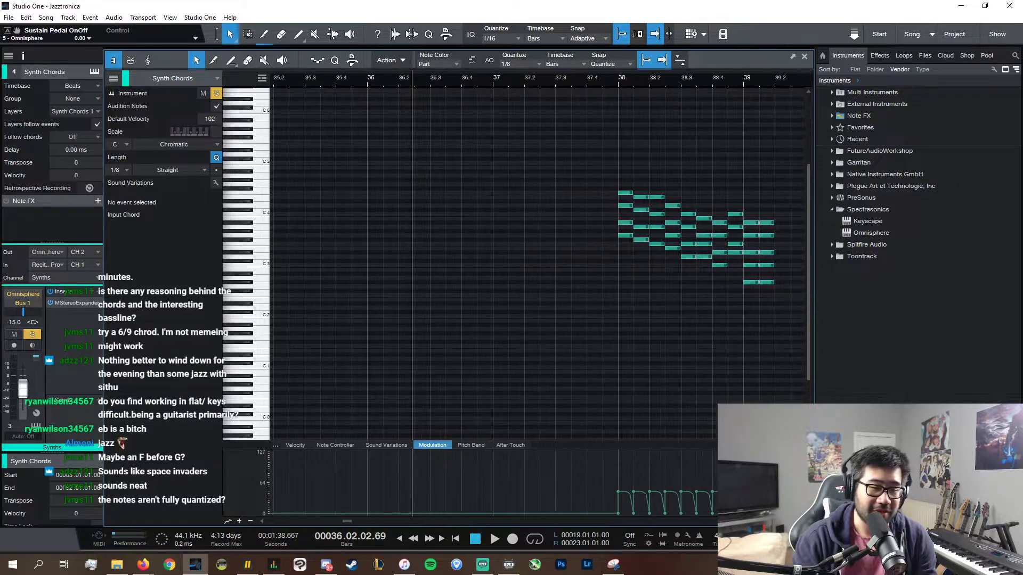
pyautogui.hscroll(3, 643, 523)
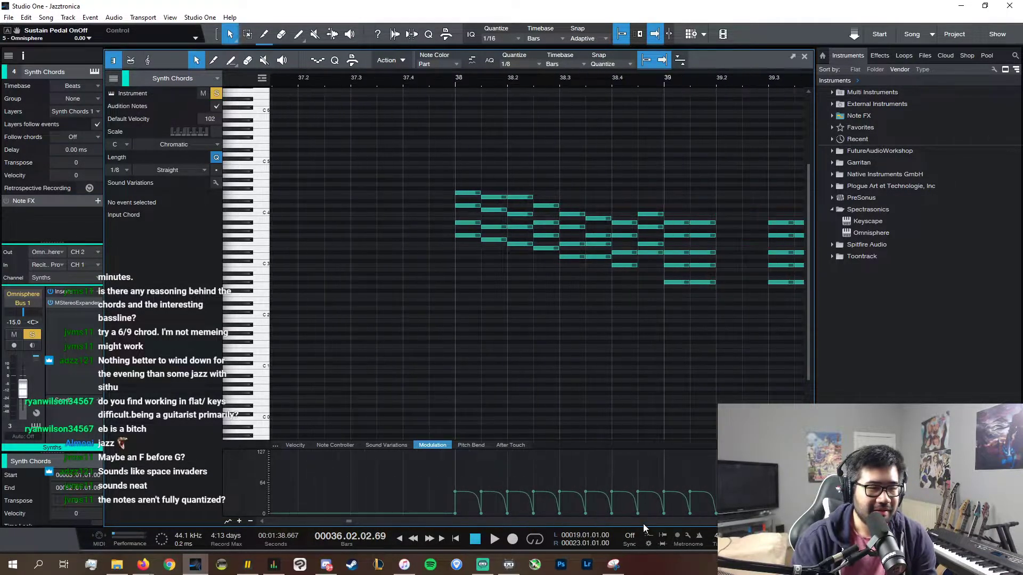
pyautogui.moveTo(428, 126); pyautogui.dragTo(535, 180)
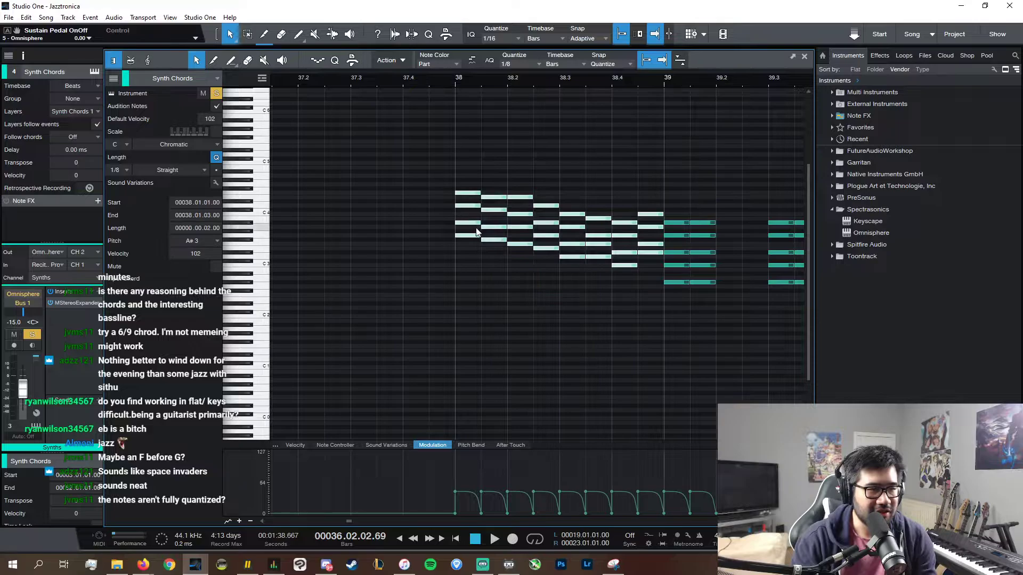
pyautogui.hotkey('alt', 'Down')
pyautogui.hotkey('alt', 'Down')
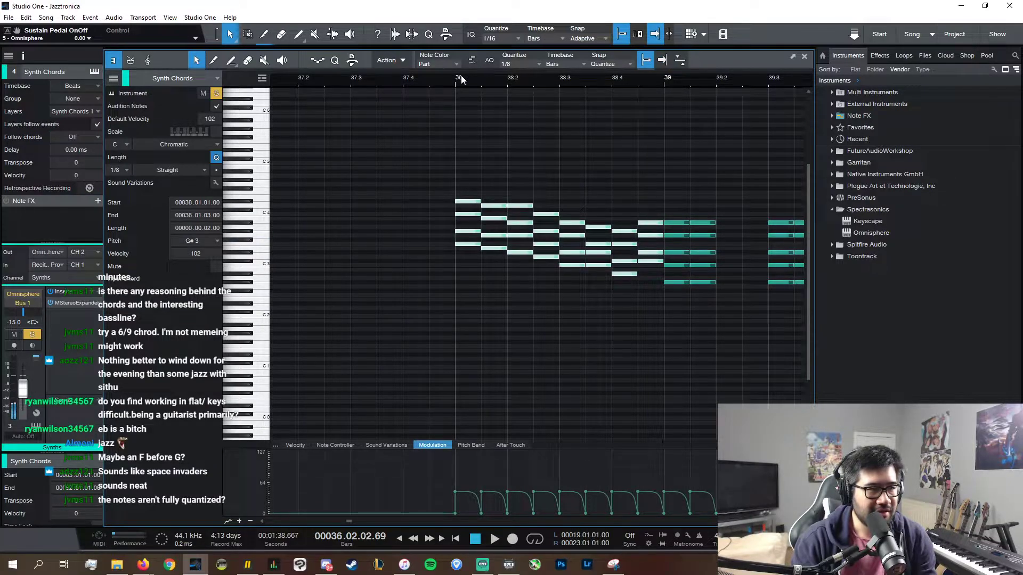
pyautogui.click(462, 79)
pyautogui.press('space')
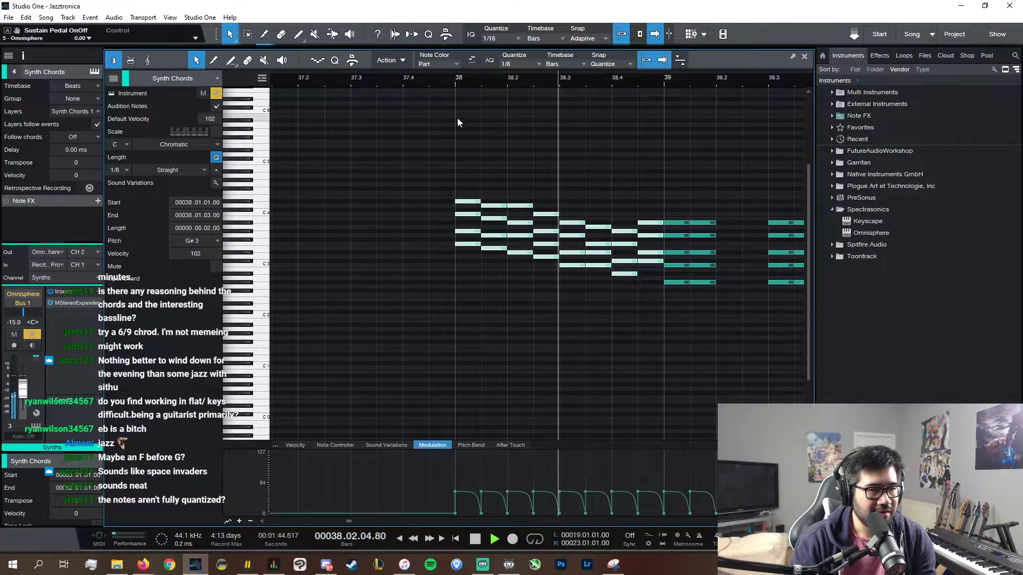
pyautogui.press('space')
# - Move all bar 38 Synth Chords notes down one octave and play the bar back
pyautogui.moveTo(469, 249); pyautogui.dragTo(478, 298)
pyautogui.press('space')
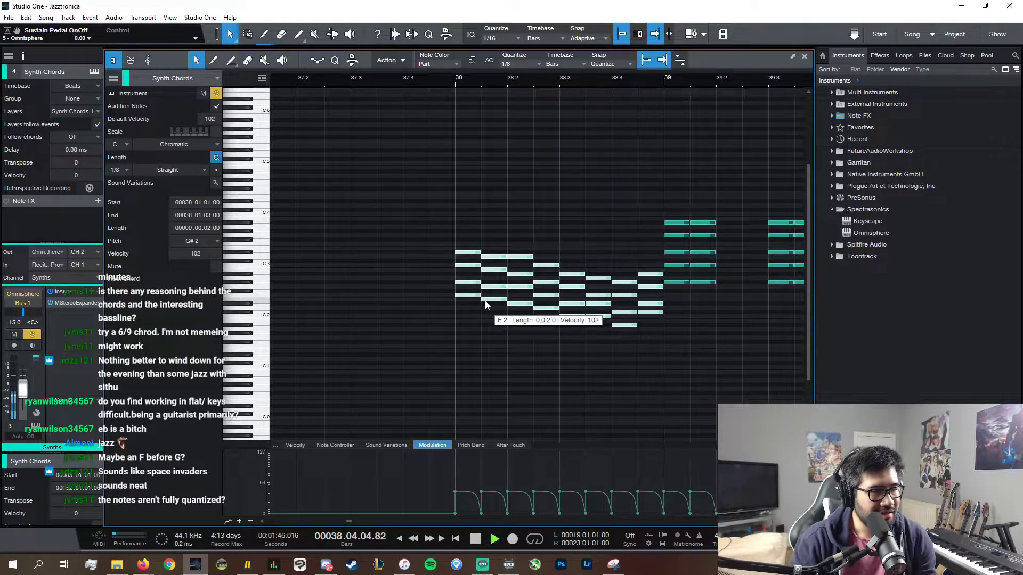
pyautogui.press('space')
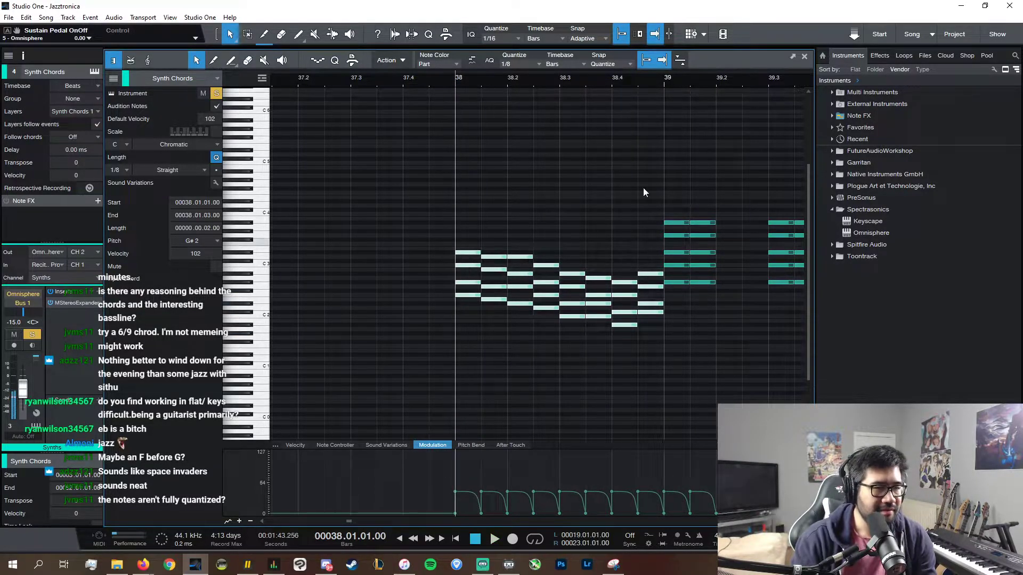
pyautogui.press('space')
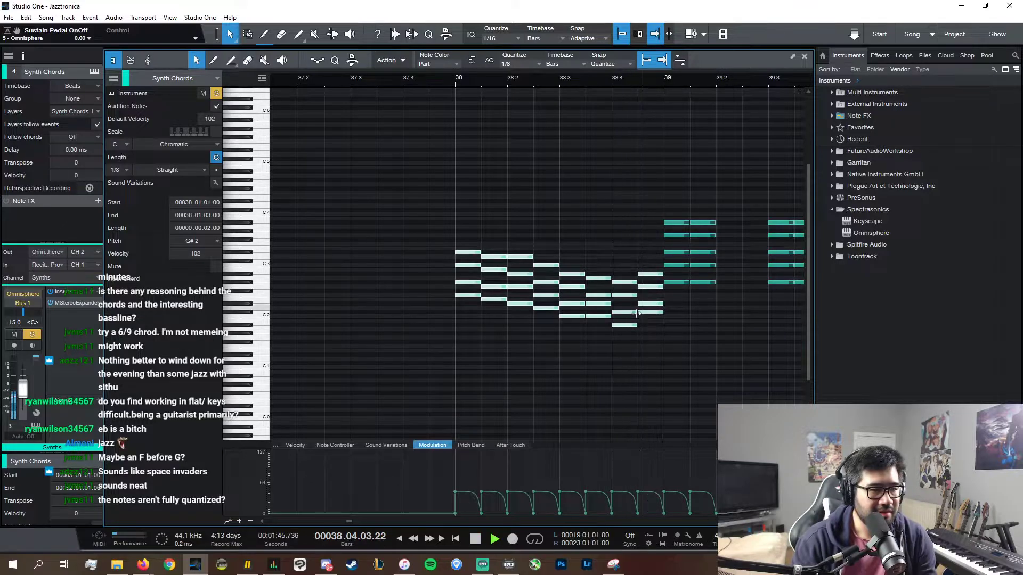
pyautogui.press('space')
# - Raise the two Synth Chords chords on beat 4 of bar 38 by one octave and play them back
pyautogui.moveTo(612, 352); pyautogui.dragTo(664, 239)
pyautogui.moveTo(628, 325); pyautogui.dragTo(630, 274)
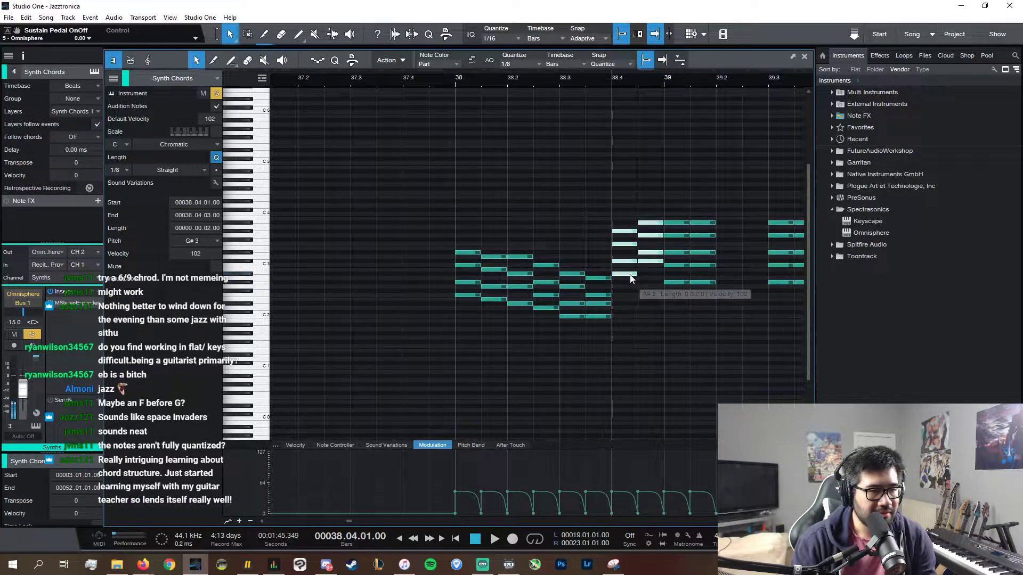
pyautogui.press('space')
pyautogui.press('space')
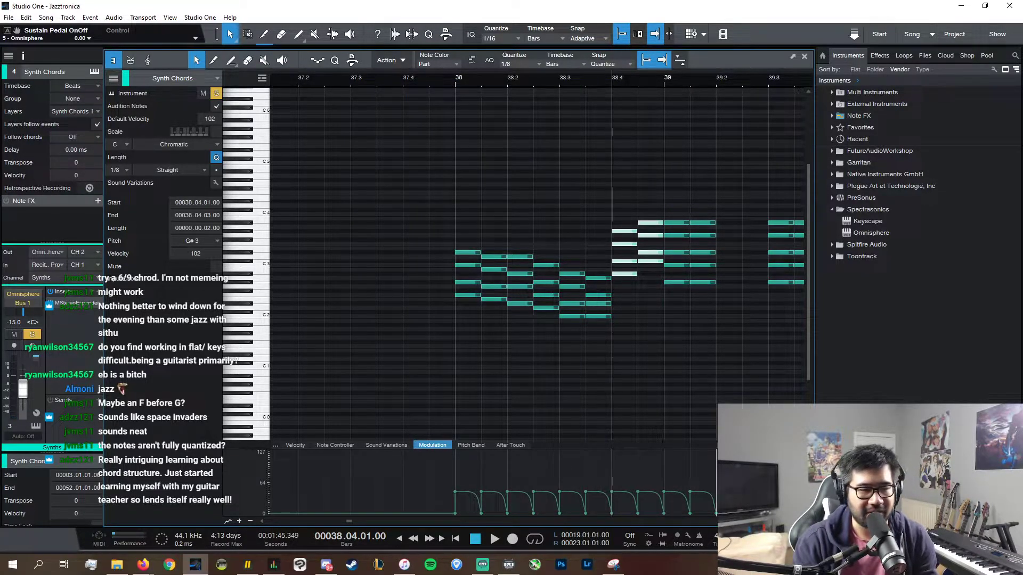
# - Raise the two Synth Chords chords on beat 3 of bar 38 by one octave and play from that beat
pyautogui.press('e')
pyautogui.press('e')
pyautogui.press('e')
pyautogui.moveTo(541, 246); pyautogui.dragTo(548, 269)
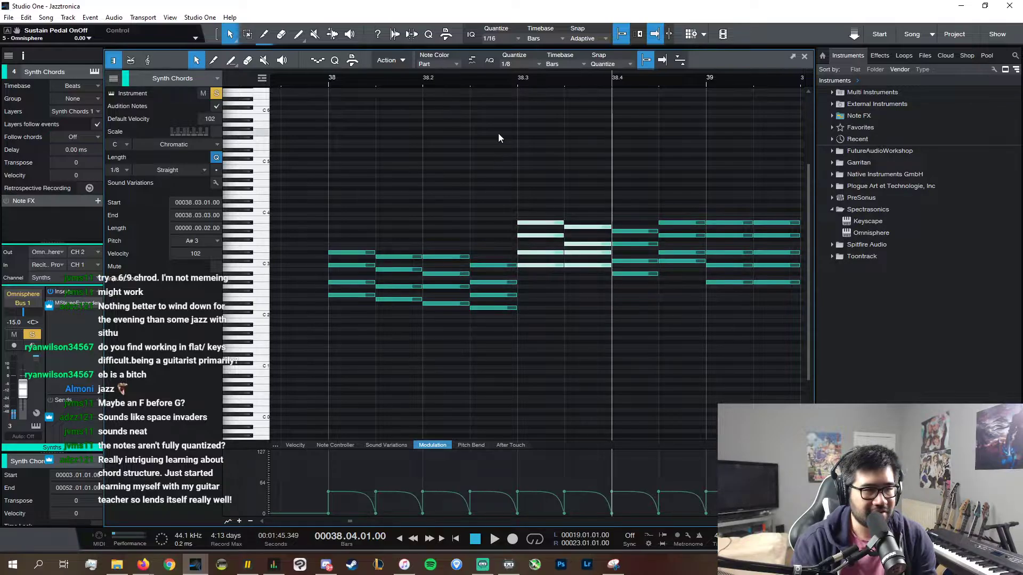
pyautogui.click(518, 80)
pyautogui.press('space')
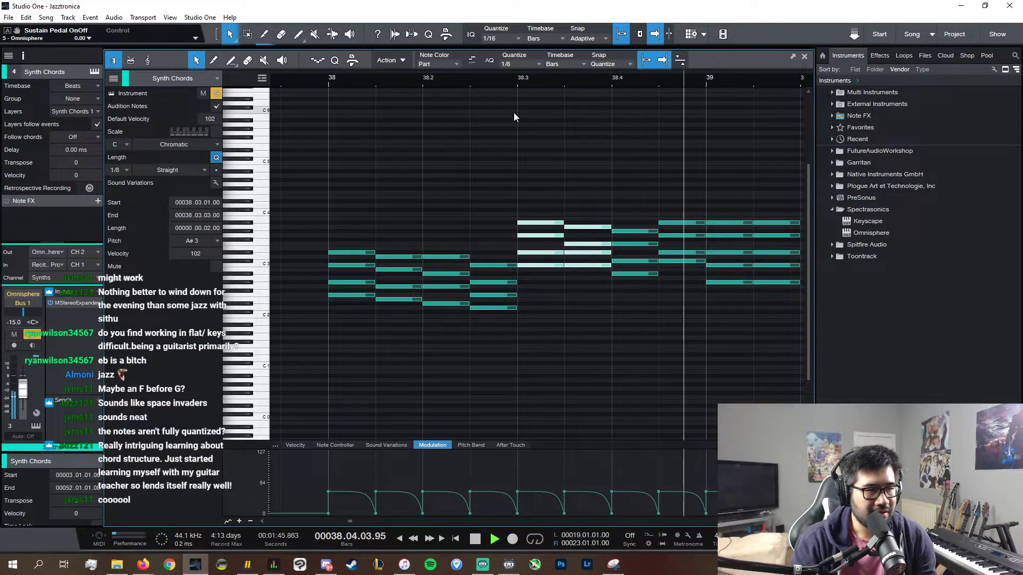
pyautogui.press('space')
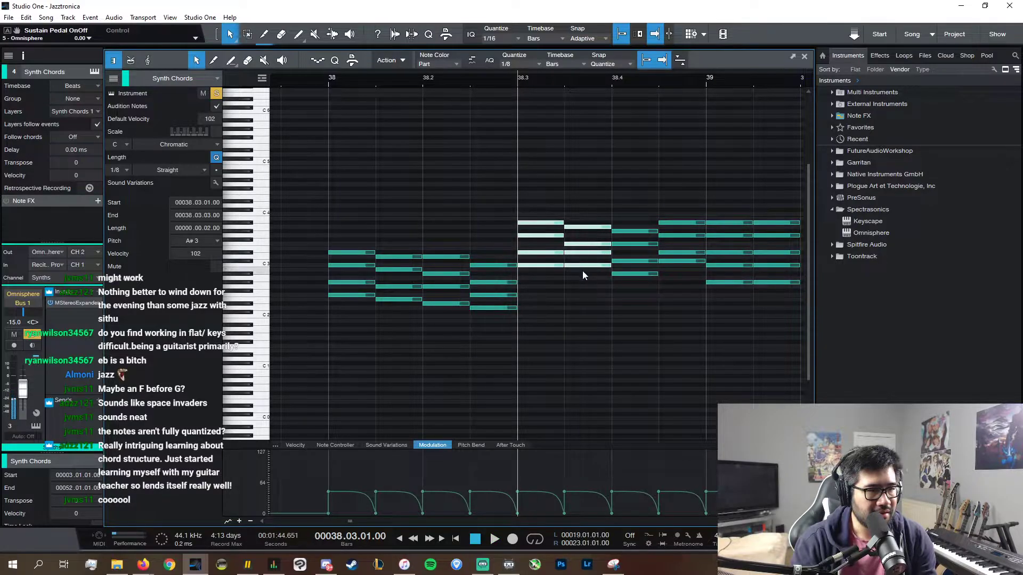
# - Listen to the second half of bar 38 and check individual Synth Chords note pitches against the first chord
pyautogui.click(587, 245)
pyautogui.press('space')
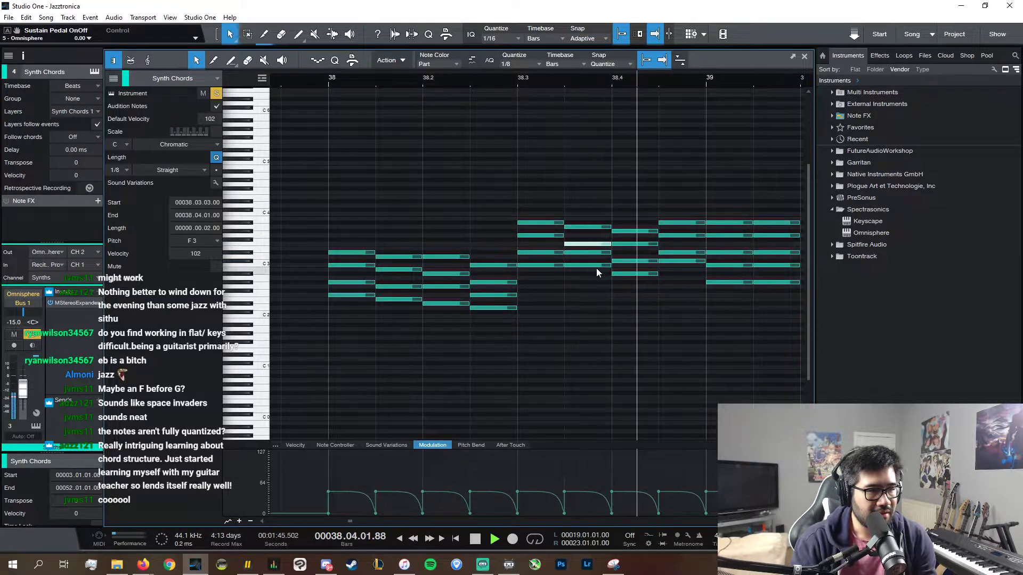
pyautogui.press('space')
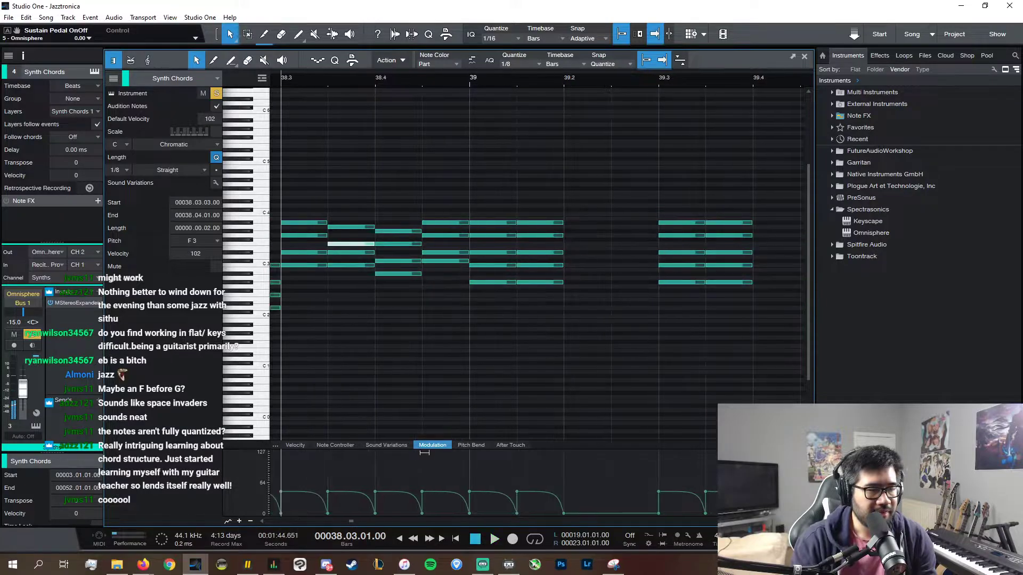
pyautogui.hscroll(-3, 441, 522)
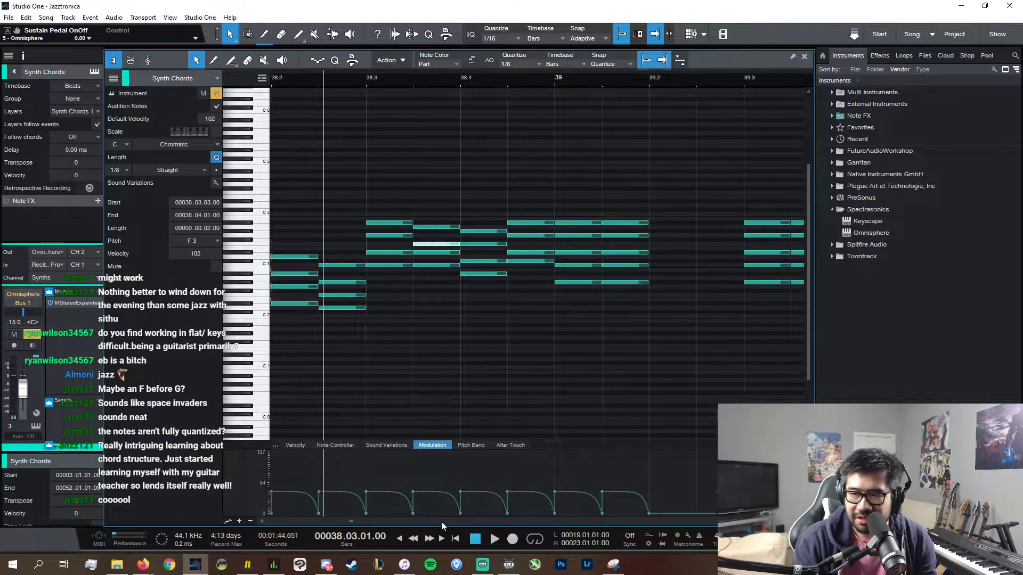
pyautogui.hscroll(-2, 412, 513)
pyautogui.moveTo(347, 221); pyautogui.dragTo(526, 349)
pyautogui.click(373, 295)
pyautogui.press('space')
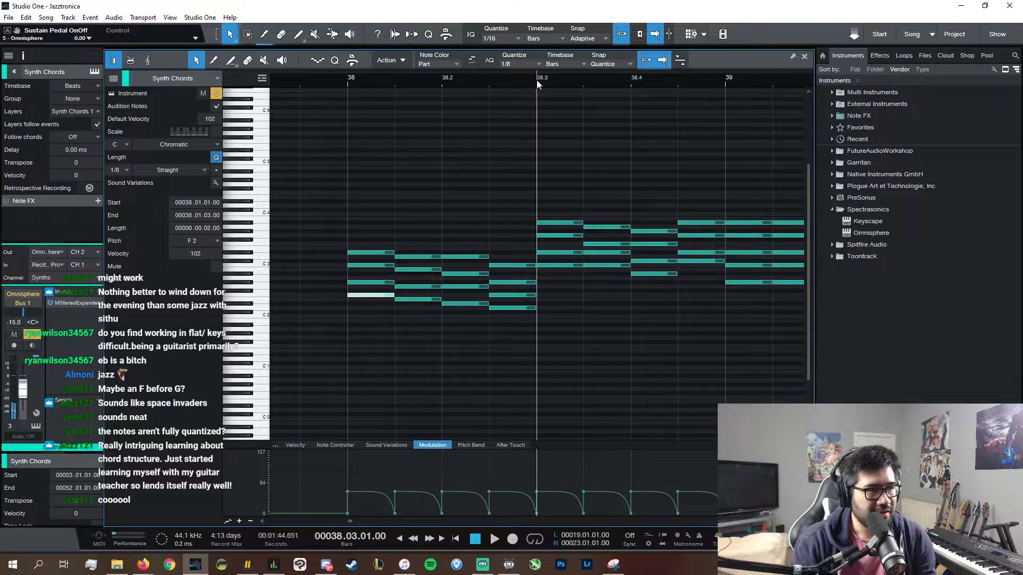
# - Examine the Keyscape melody and chord notes on beat 3 of bar 38
pyautogui.click(803, 59)
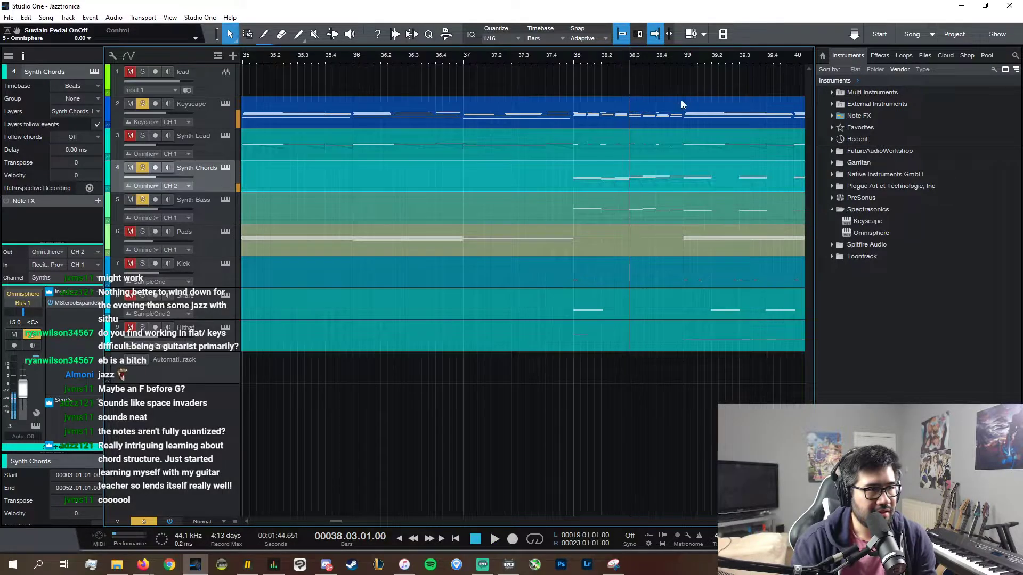
pyautogui.doubleClick(642, 117)
pyautogui.click(551, 211)
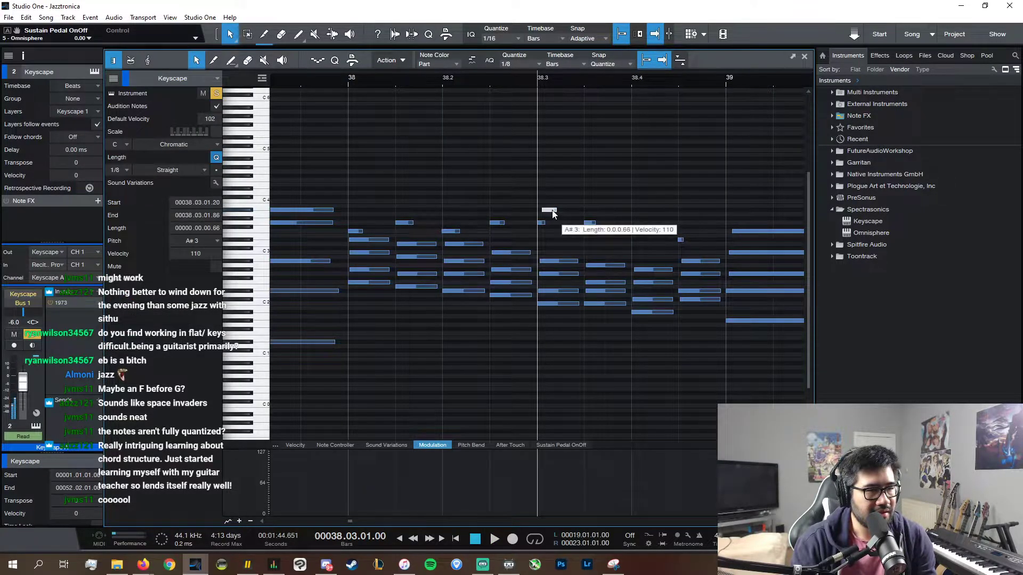
pyautogui.click(557, 291)
pyautogui.click(554, 229)
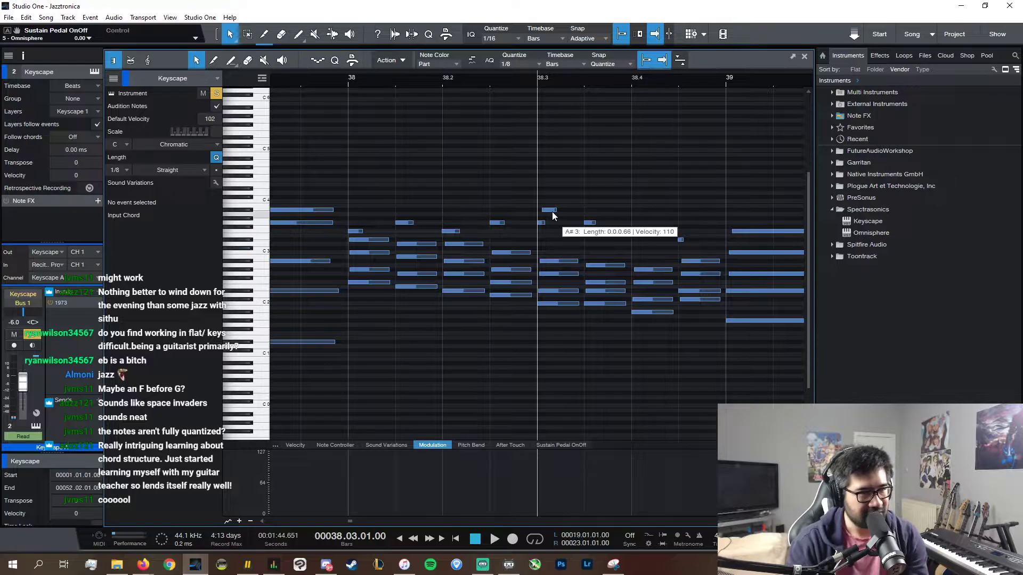
pyautogui.click(549, 210)
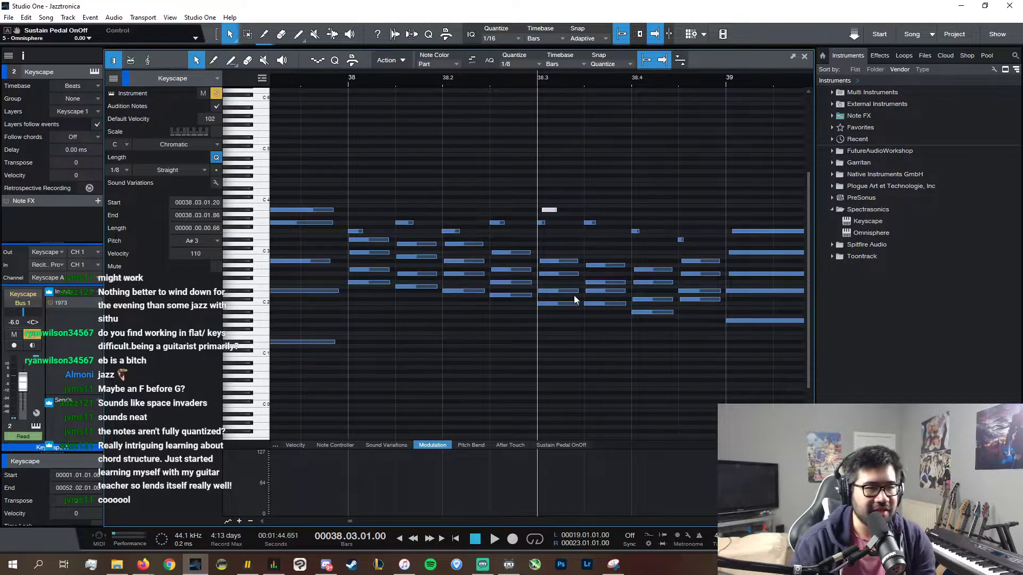
pyautogui.moveTo(558, 259); pyautogui.dragTo(607, 323)
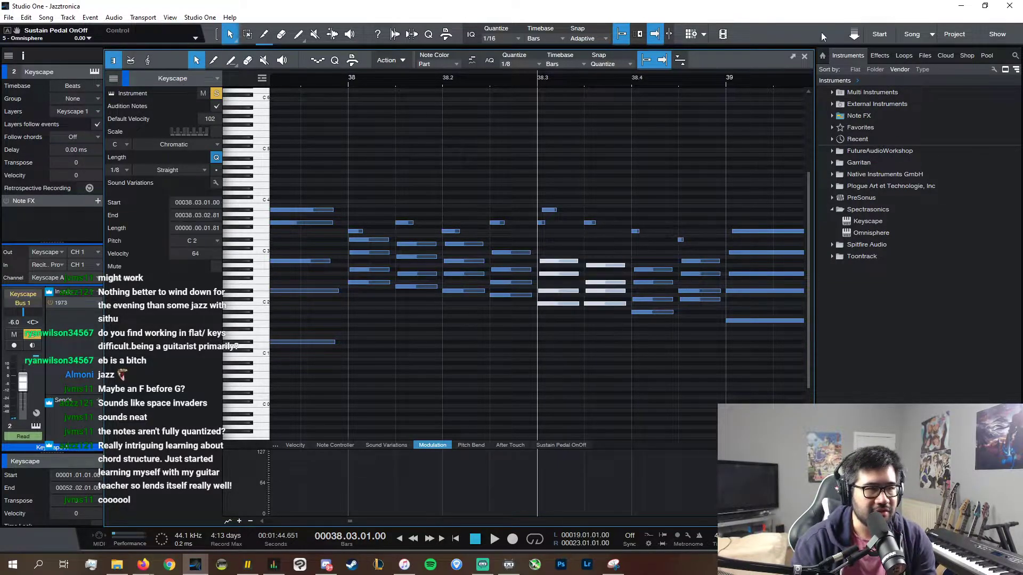
pyautogui.click(805, 57)
# - Delete the two Synth Bass notes on beat 3 of bar 38 and make the beat 4 pair quarter notes on beats 3 and 4
pyautogui.doubleClick(651, 214)
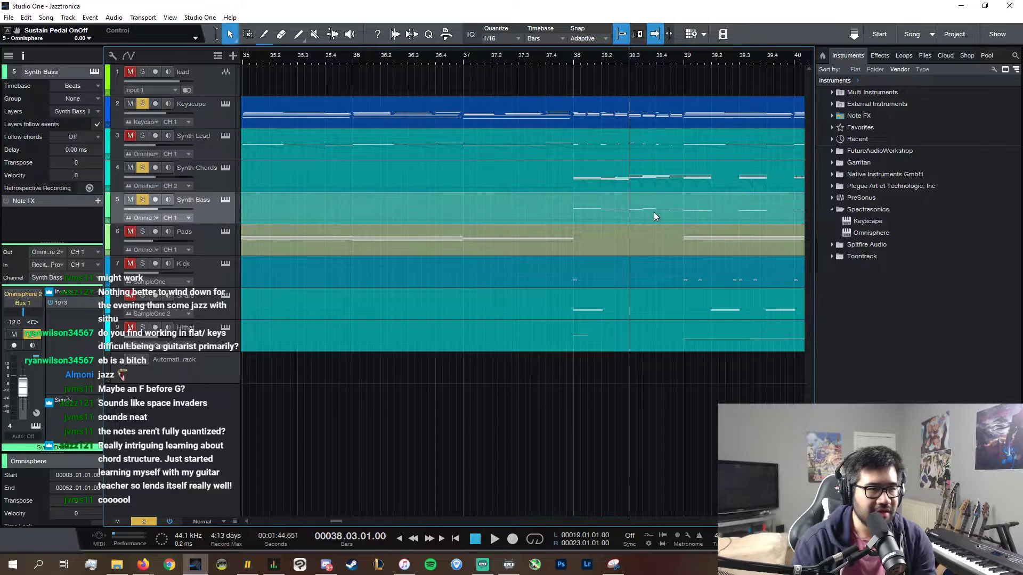
pyautogui.moveTo(537, 284); pyautogui.dragTo(632, 217)
pyautogui.press('Delete')
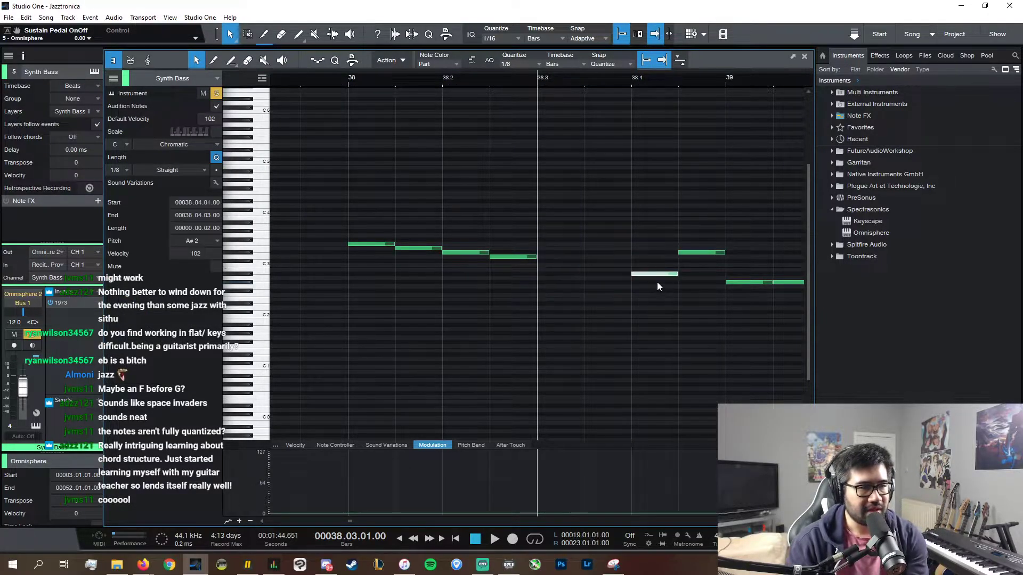
pyautogui.moveTo(643, 275); pyautogui.dragTo(626, 256)
pyautogui.moveTo(344, 233); pyautogui.dragTo(514, 281)
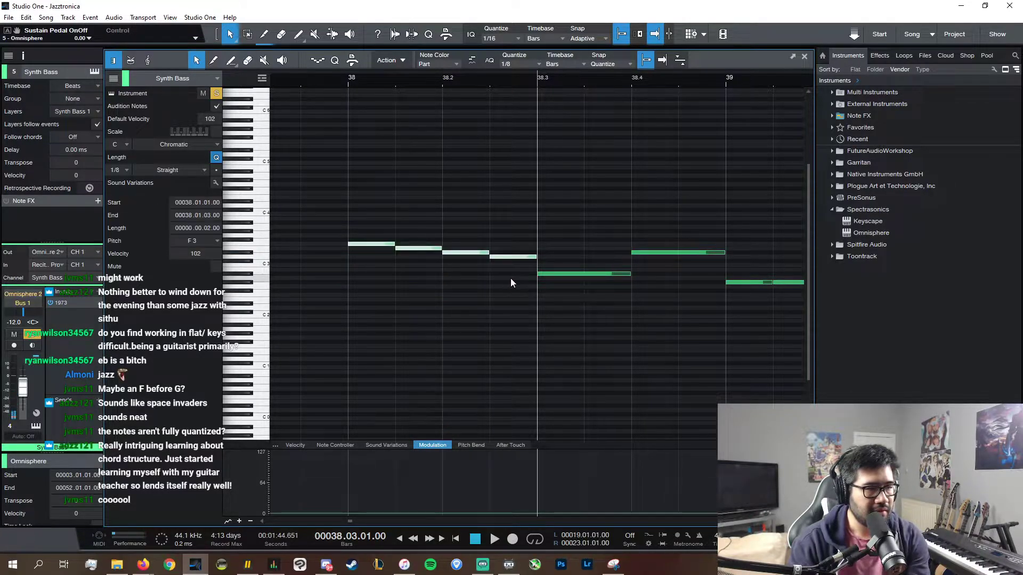
pyautogui.click(590, 276)
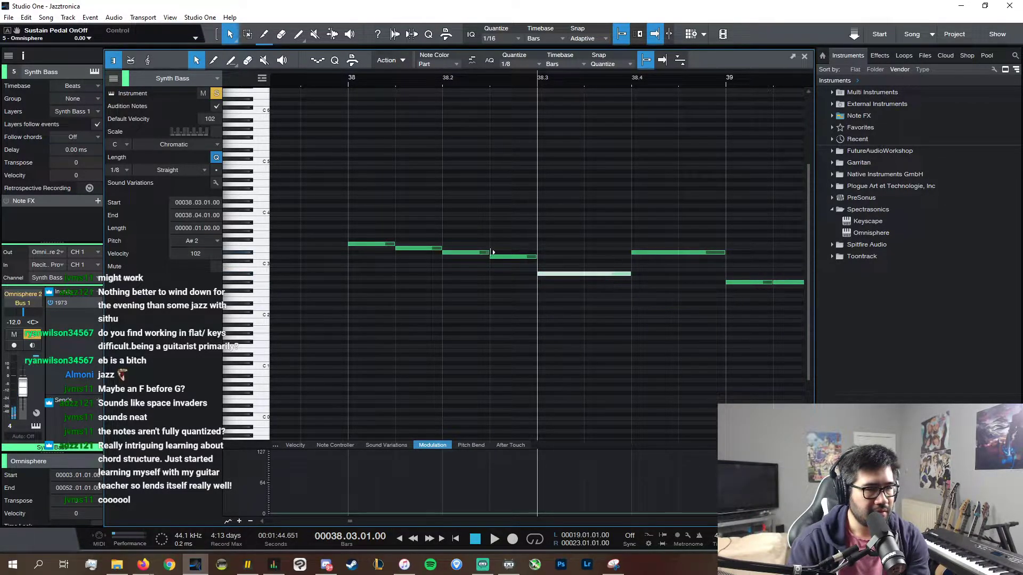
# - Replace the Synth Bass notes on beats 1 and 2 of bar 38 with G3 and F#3 eighth notes and an F3 quarter note
pyautogui.moveTo(300, 224); pyautogui.dragTo(516, 288)
pyautogui.press('Delete')
pyautogui.doubleClick(370, 245)
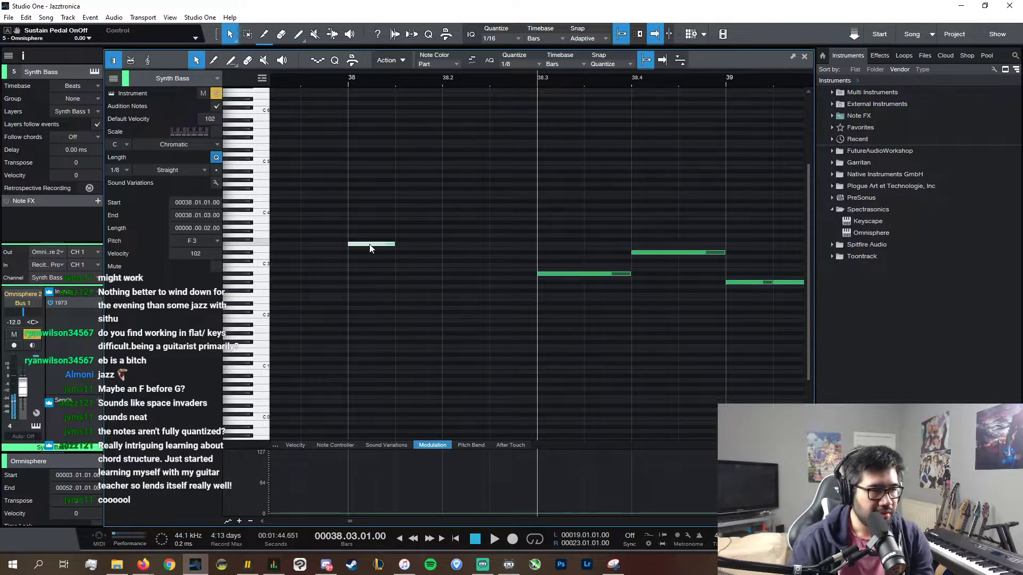
pyautogui.moveTo(394, 246); pyautogui.dragTo(423, 246)
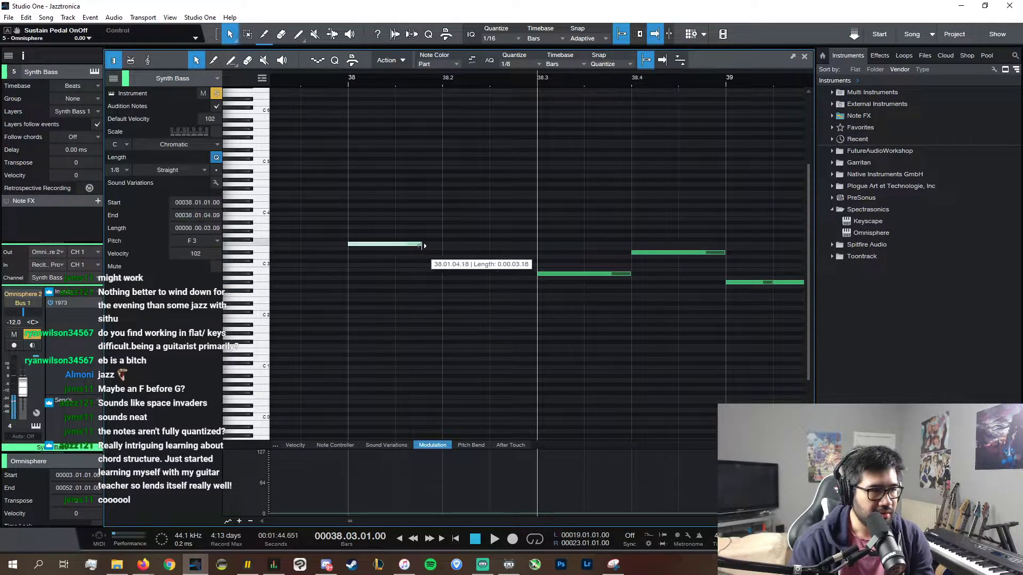
pyautogui.click(568, 273)
pyautogui.press('d')
pyautogui.moveTo(659, 274); pyautogui.dragTo(501, 244)
pyautogui.click(584, 273)
pyautogui.moveTo(404, 244); pyautogui.dragTo(437, 243)
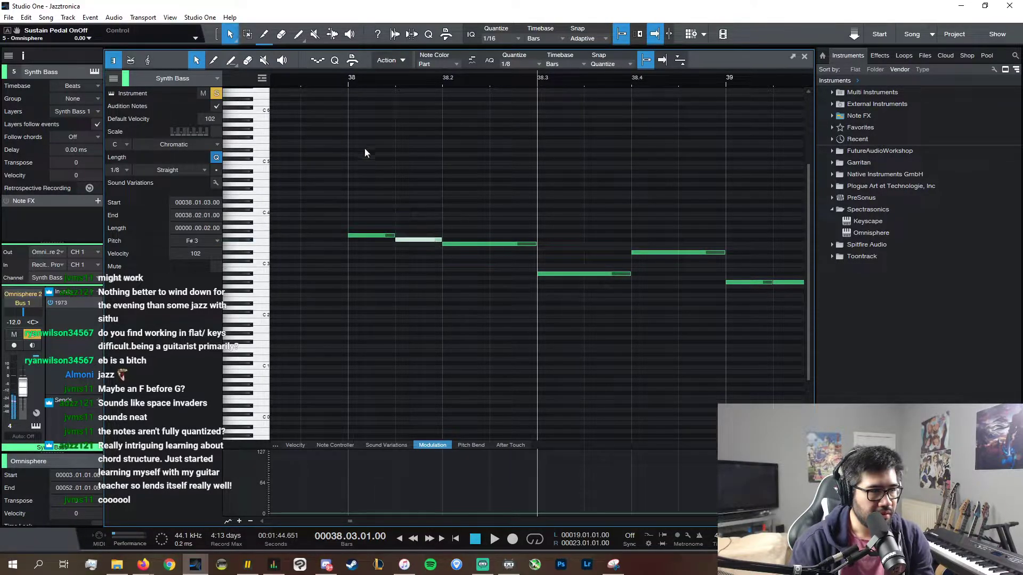
# - Leave only the Synth Bass soloed and listen to it from the start of bar 38
pyautogui.click(350, 81)
pyautogui.click(804, 57)
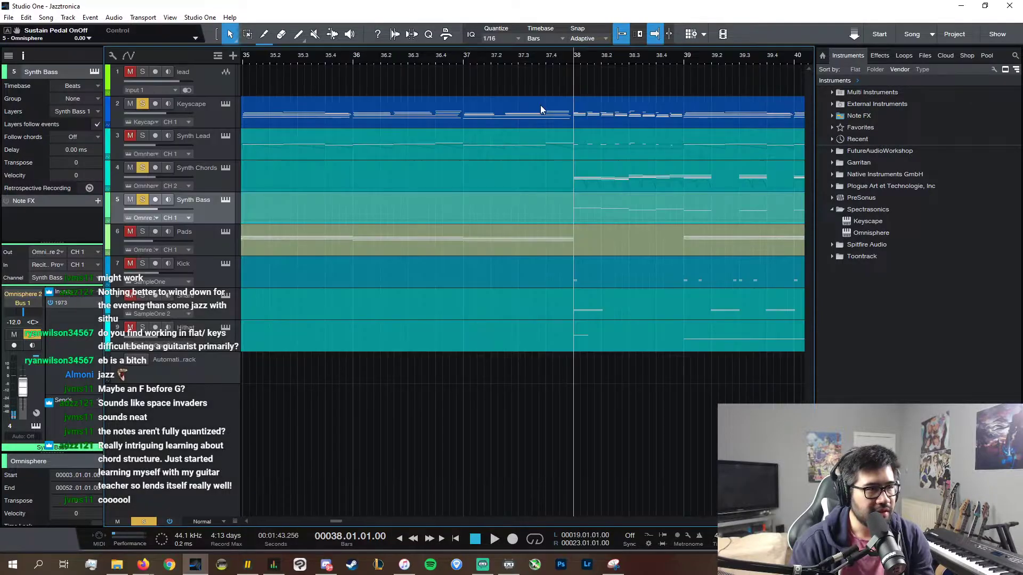
pyautogui.click(144, 168)
pyautogui.press('space')
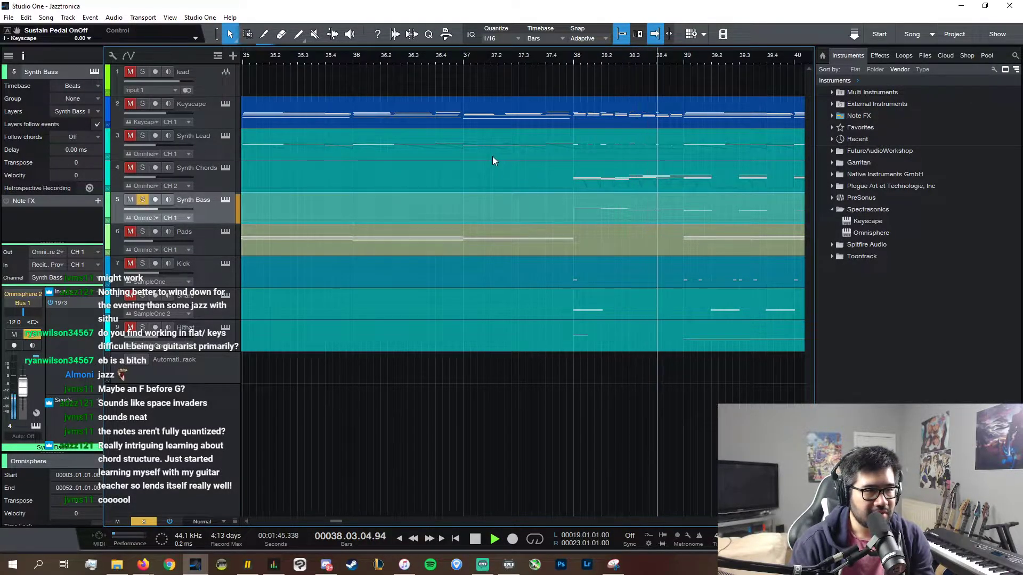
pyautogui.press('space')
# - Fill beat 2 of the Synth Bass in bar 38 with F3 and D#3 eighth notes and set the beat 3 note to C3
pyautogui.doubleClick(647, 210)
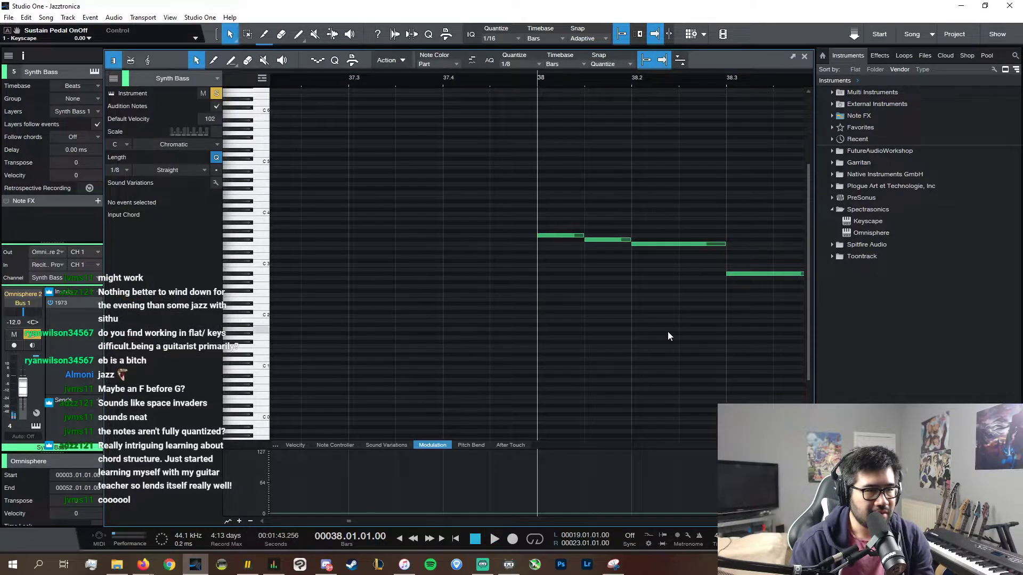
pyautogui.hscroll(3, 612, 520)
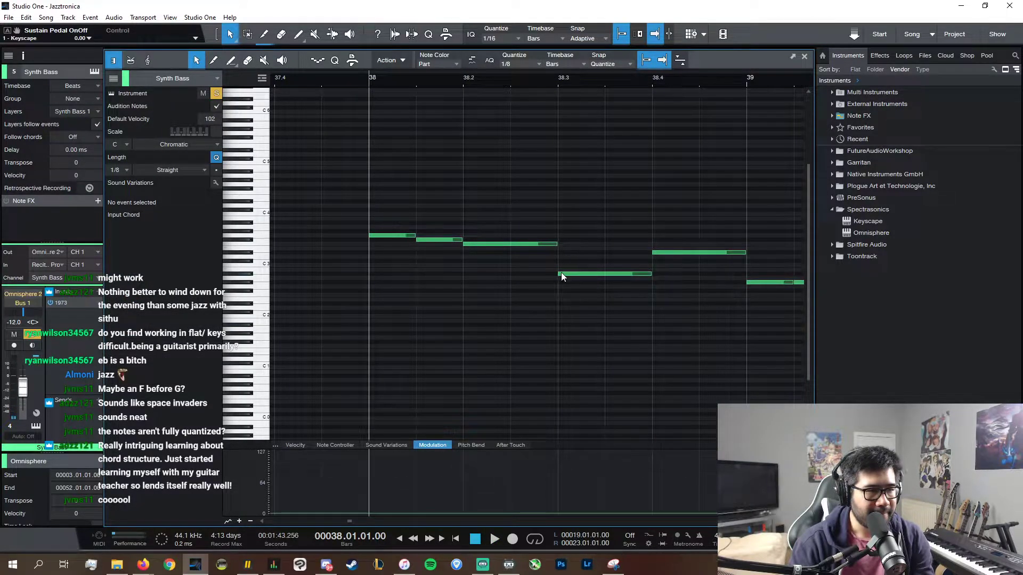
pyautogui.moveTo(556, 246); pyautogui.dragTo(568, 270)
pyautogui.click(541, 251)
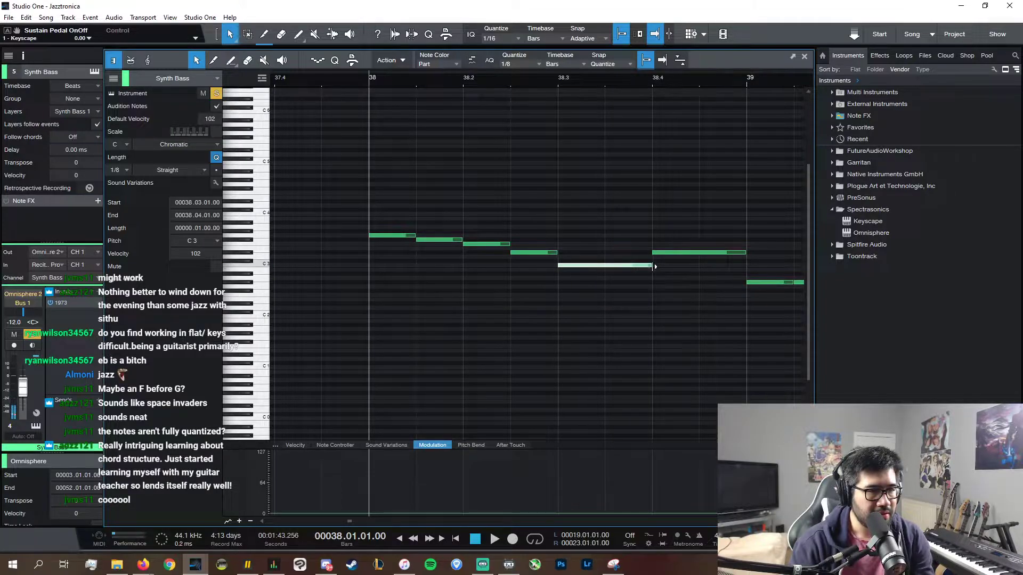
# - Make beat 3 of the Synth Bass C3 and A#2 eighth notes, with a D#3 quarter note on beat 4
pyautogui.moveTo(654, 267); pyautogui.dragTo(608, 269)
pyautogui.moveTo(672, 255); pyautogui.dragTo(626, 273)
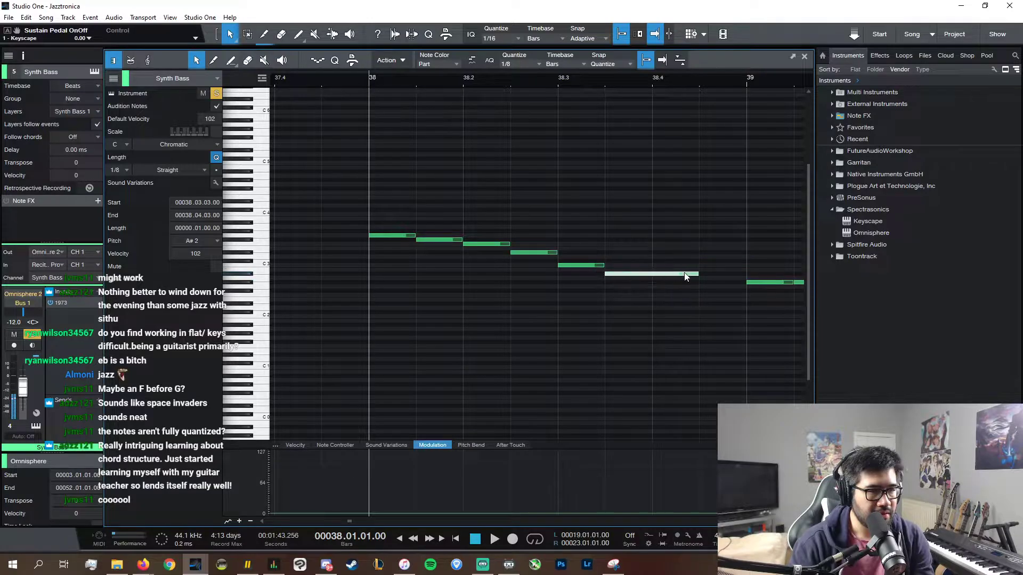
pyautogui.moveTo(692, 276); pyautogui.dragTo(685, 276)
pyautogui.moveTo(697, 274); pyautogui.dragTo(745, 255)
pyautogui.press('d')
# - Play the revised Synth Bass line from bar 38 twice and return to the arrangement
pyautogui.press('space')
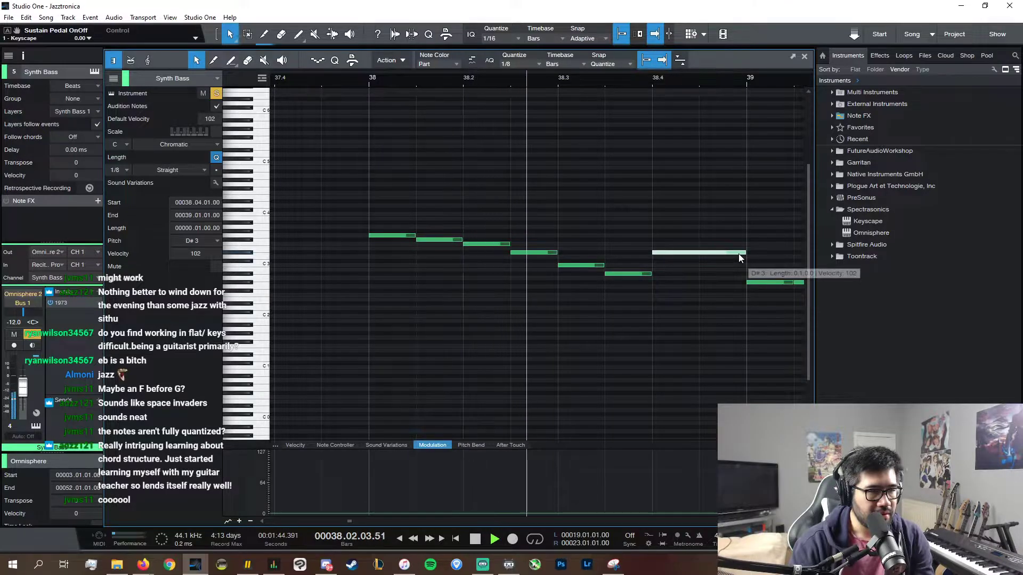
pyautogui.press('space')
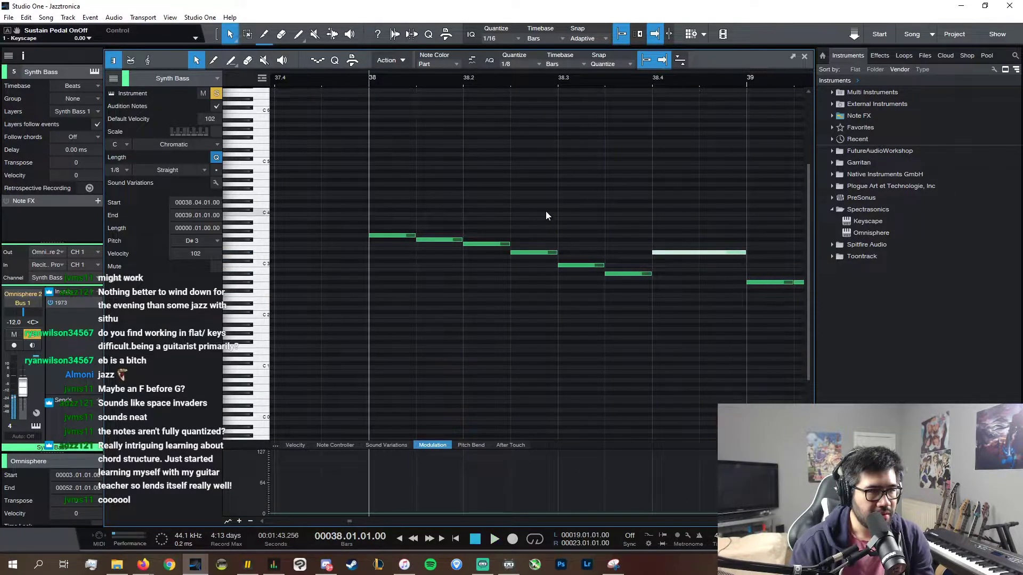
pyautogui.press('space')
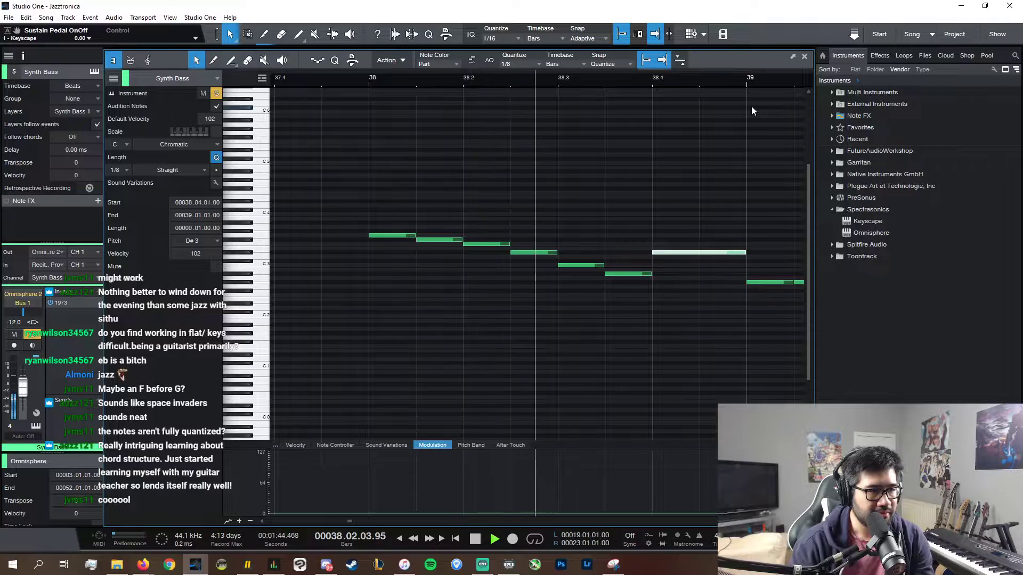
pyautogui.press('space')
pyautogui.press('F2')
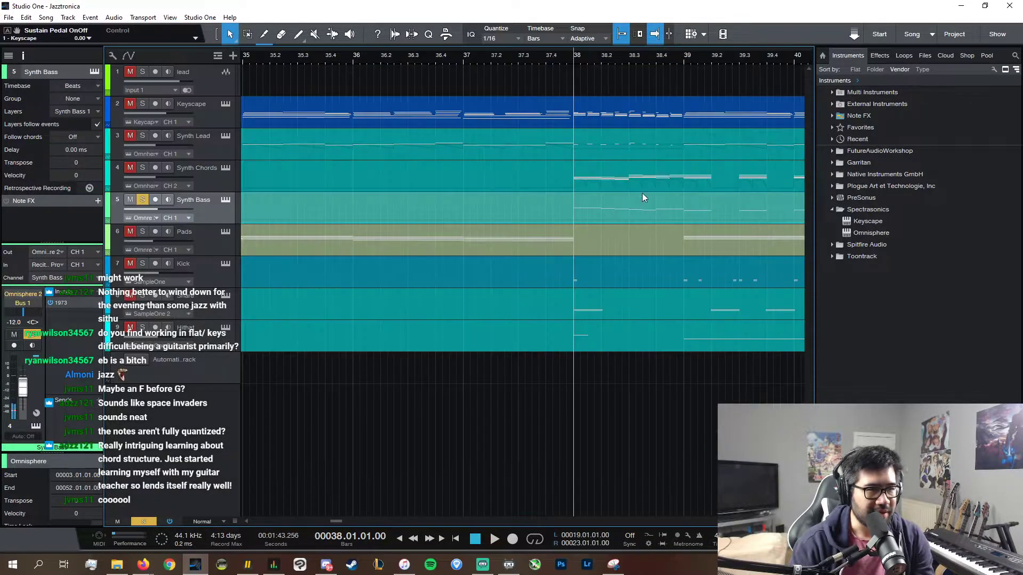
# - Delete all the Synth Chords notes in bar 38 and play from the start of the bar
pyautogui.doubleClick(654, 179)
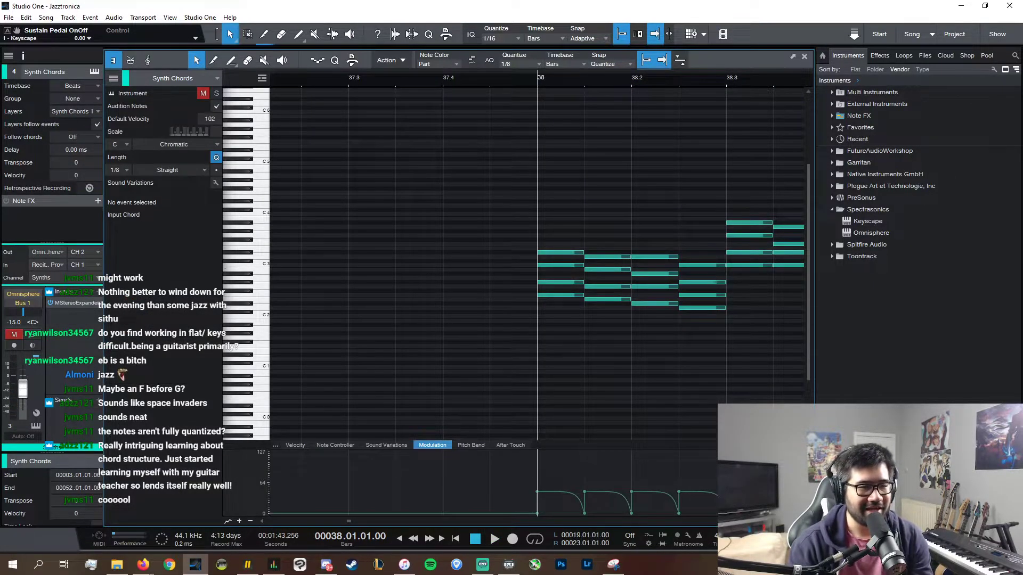
pyautogui.press('w')
pyautogui.press('w')
pyautogui.press('w')
pyautogui.moveTo(490, 191); pyautogui.dragTo(658, 325)
pyautogui.press('Delete')
pyautogui.press('space')
pyautogui.click(804, 57)
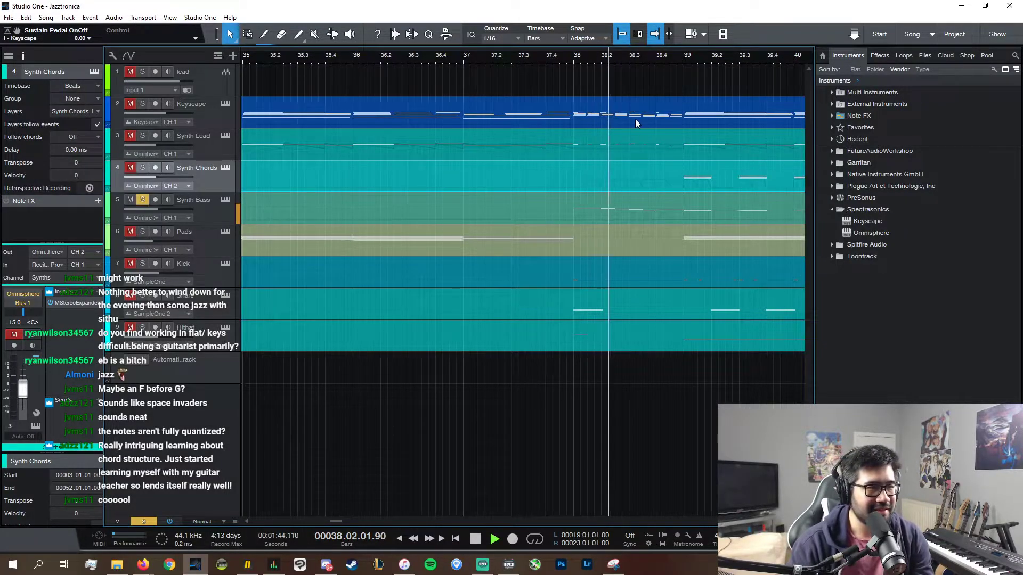
# - Delete the Keyscape chord notes in bar 38 after the first chord, keeping the melody notes
pyautogui.doubleClick(635, 124)
pyautogui.press('space')
pyautogui.hscroll(3, 630, 523)
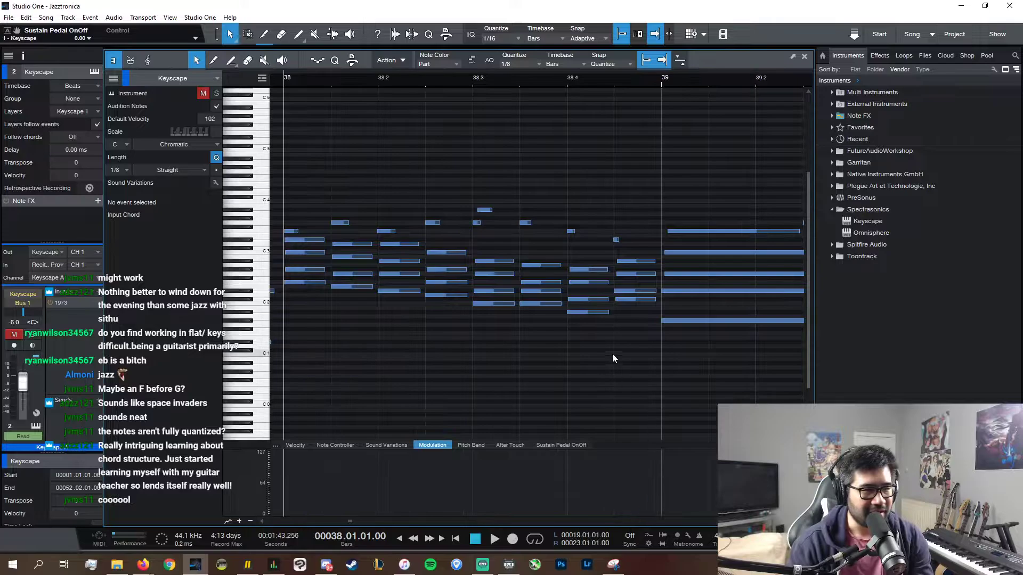
pyautogui.moveTo(640, 335); pyautogui.dragTo(345, 245)
pyautogui.press('Delete')
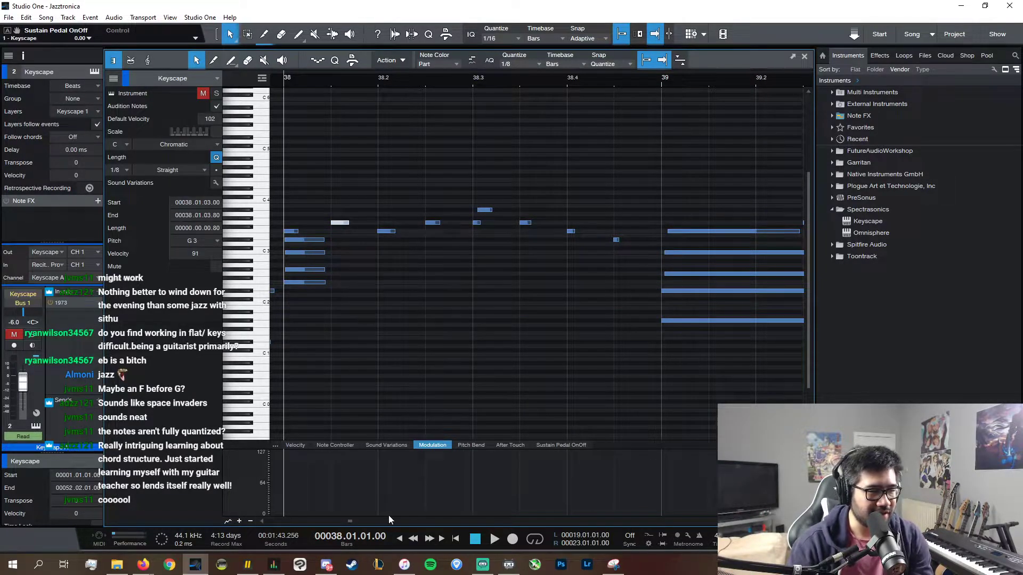
# - Solo the Keyscape track, play from bar 38 and check the pitch of the first Synth Bass note there
pyautogui.hscroll(-3, 394, 520)
pyautogui.click(216, 93)
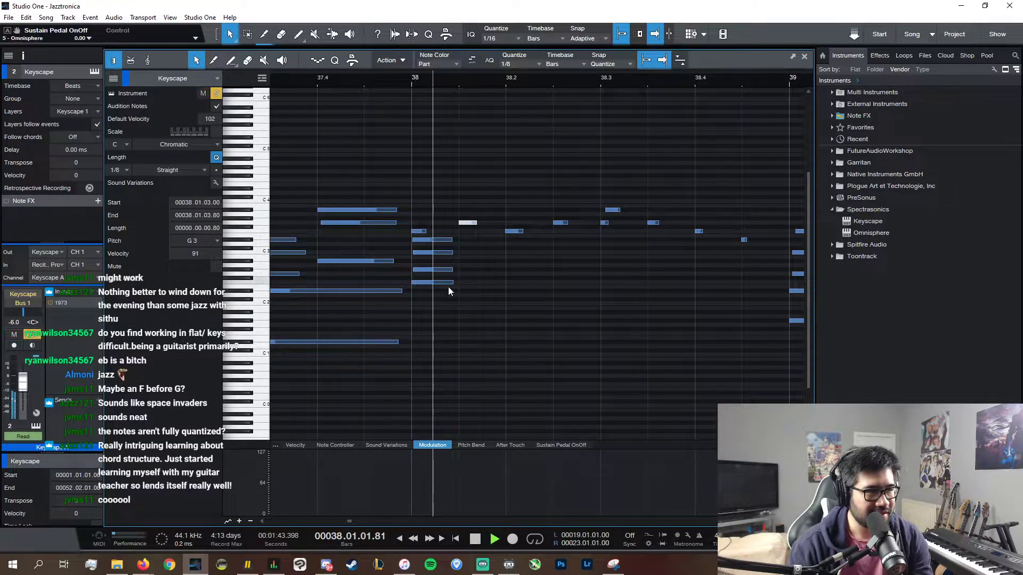
pyautogui.moveTo(448, 287); pyautogui.dragTo(432, 247)
pyautogui.click(805, 57)
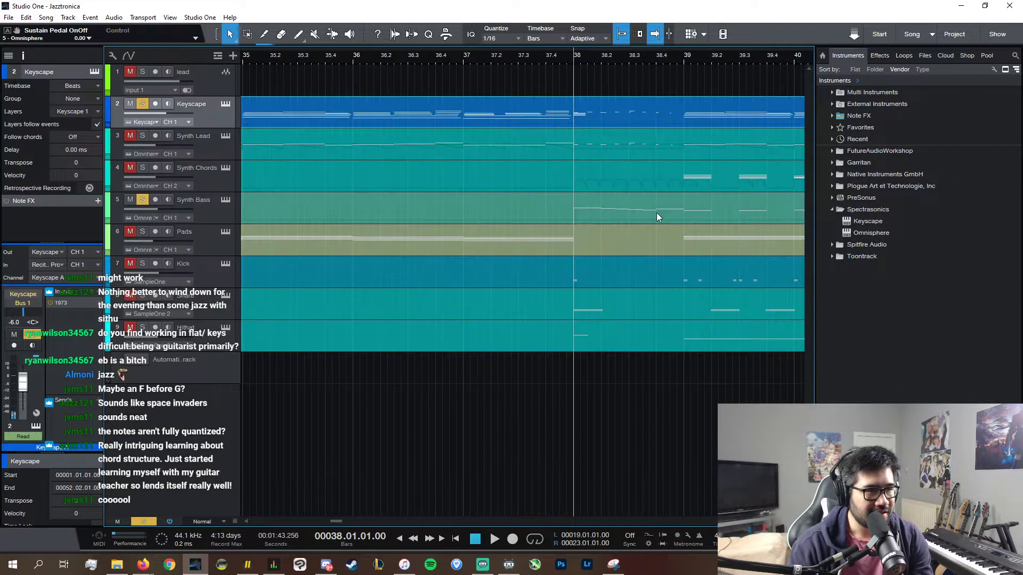
pyautogui.doubleClick(593, 216)
pyautogui.click(562, 238)
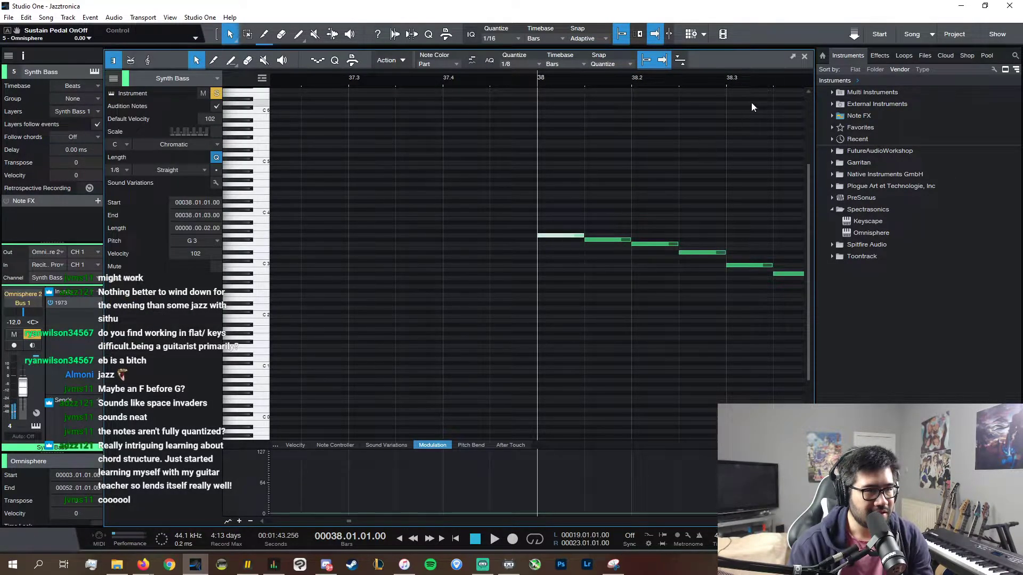
pyautogui.click(804, 58)
# - Revoice the first Keyscape chord of bar 38 as G2, A#2 and D3
pyautogui.doubleClick(611, 126)
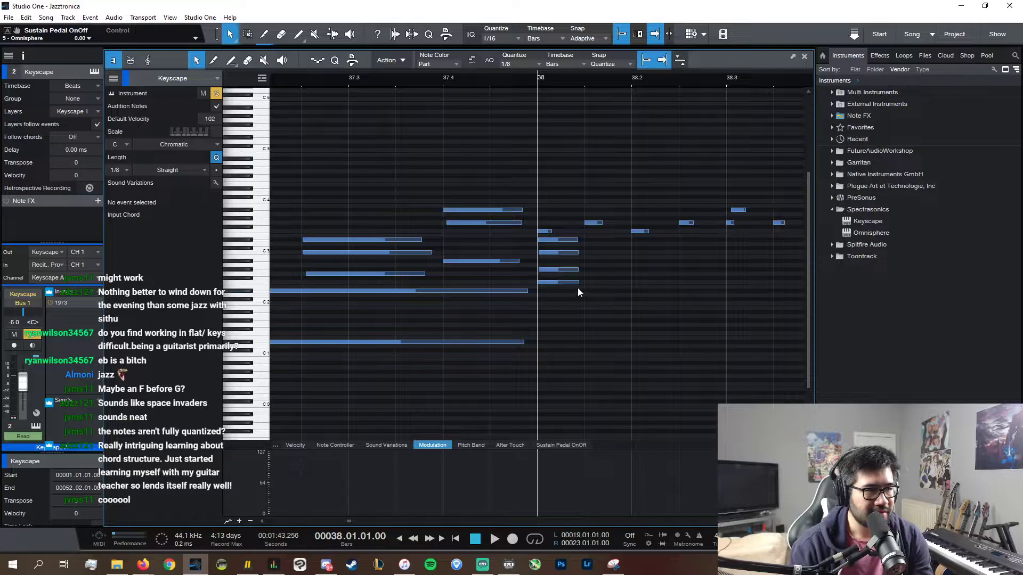
pyautogui.moveTo(603, 288); pyautogui.dragTo(557, 234)
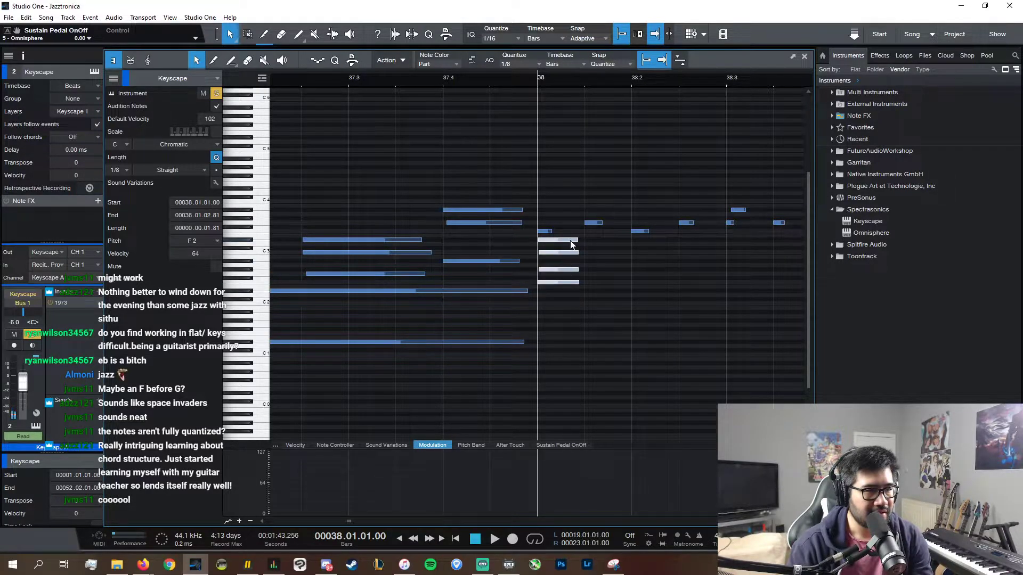
pyautogui.moveTo(560, 283); pyautogui.dragTo(560, 245)
# - Duplicate the first Keyscape chord onto the second eighth of bar 38, revoice the copy as F#2, A#2 and C#3, and play it
pyautogui.press('d')
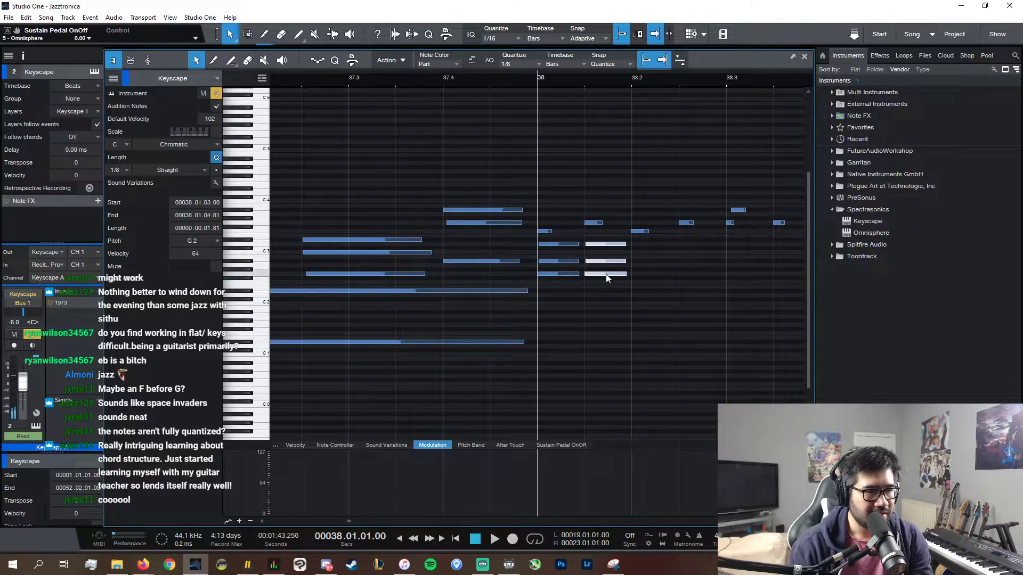
pyautogui.moveTo(606, 273); pyautogui.dragTo(605, 263)
pyautogui.click(606, 271)
pyautogui.click(604, 266)
pyautogui.press('space')
pyautogui.press('space')
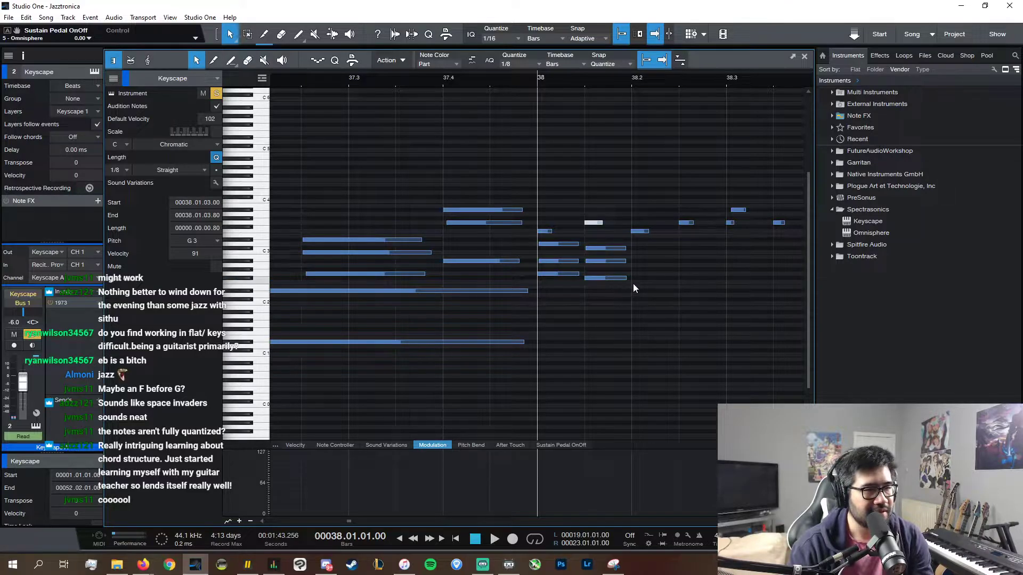
# - Copy the second Keyscape chord to beat 2 of bar 38, lowered one semitone to F2, A2 and C3
pyautogui.moveTo(659, 297); pyautogui.dragTo(607, 253)
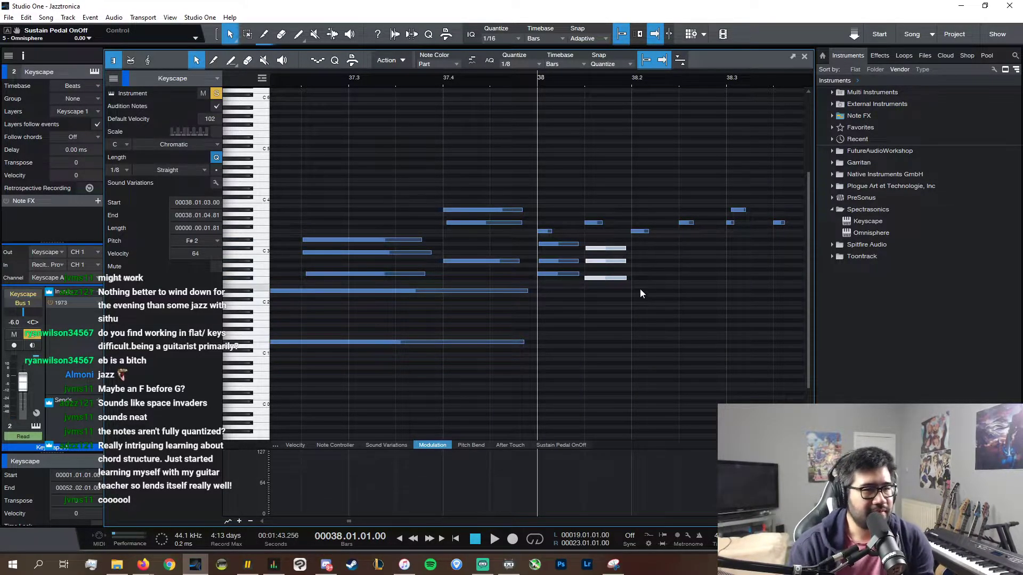
pyautogui.moveTo(607, 263); pyautogui.dragTo(653, 268)
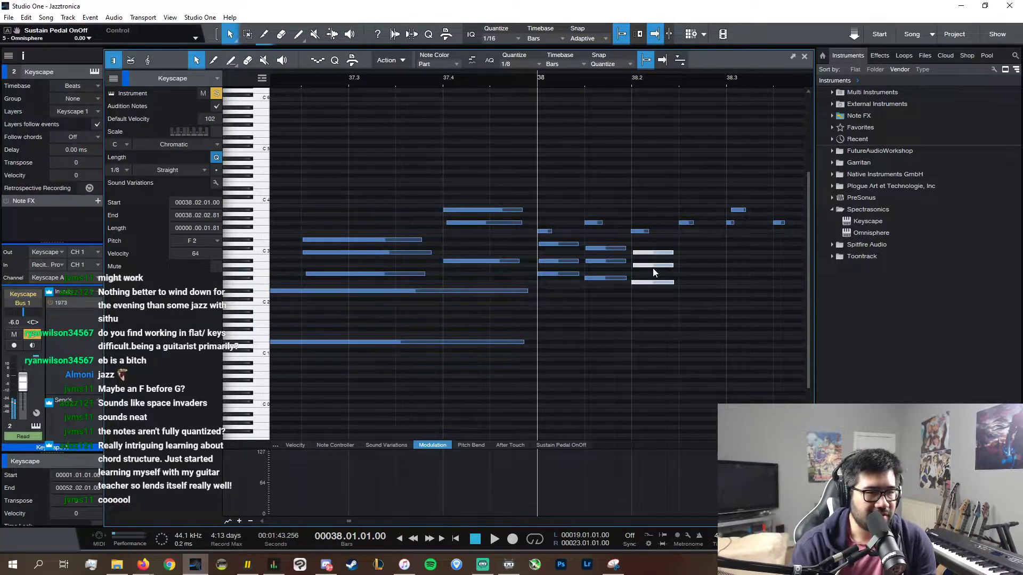
pyautogui.click(653, 265)
# - Check the pitches of the first five Synth Bass notes in bar 38 and look at the Synth Lead part
pyautogui.click(806, 57)
pyautogui.doubleClick(526, 255)
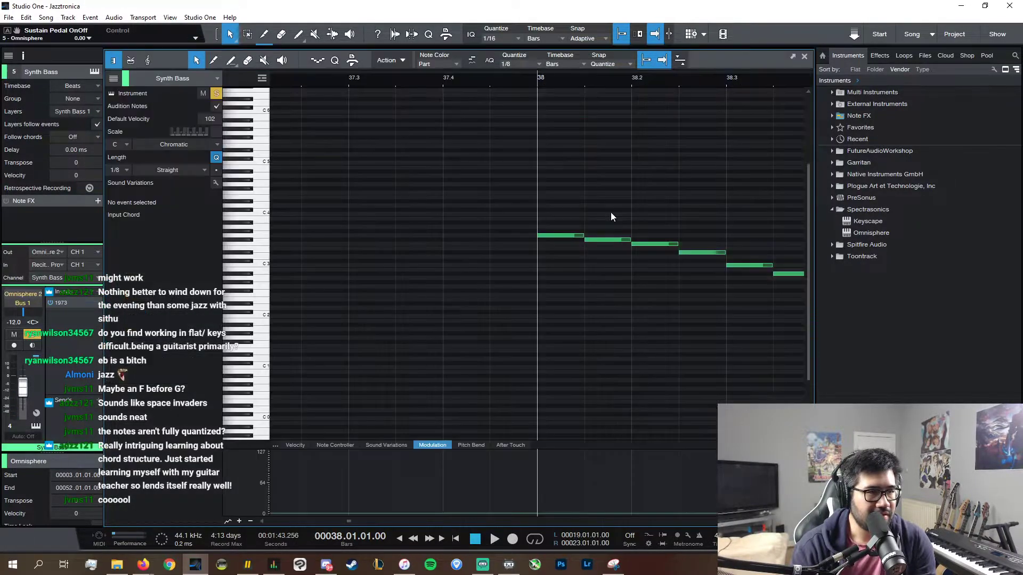
pyautogui.click(561, 235)
pyautogui.click(615, 240)
pyautogui.click(654, 243)
pyautogui.click(701, 253)
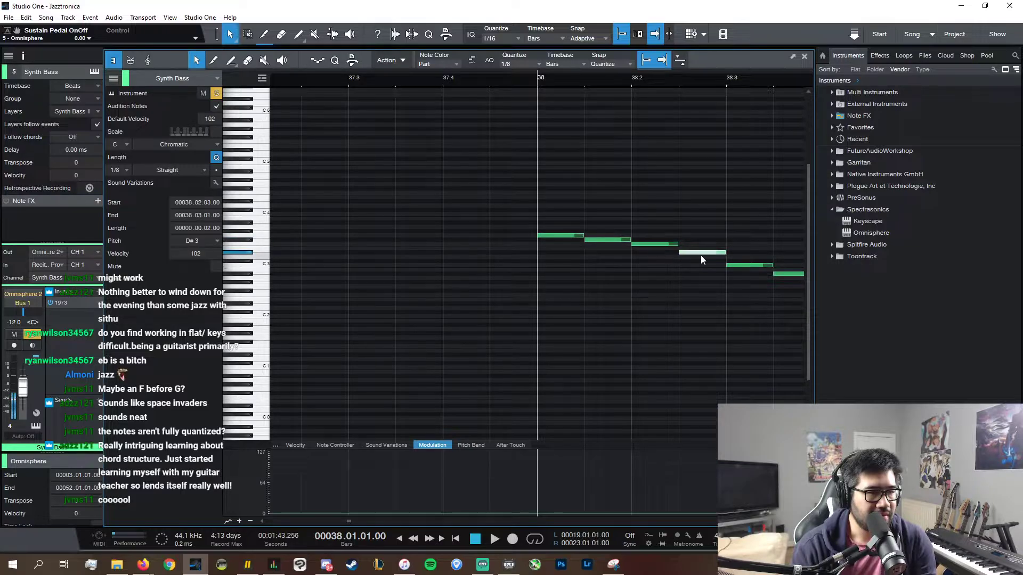
pyautogui.click(748, 265)
pyautogui.click(806, 57)
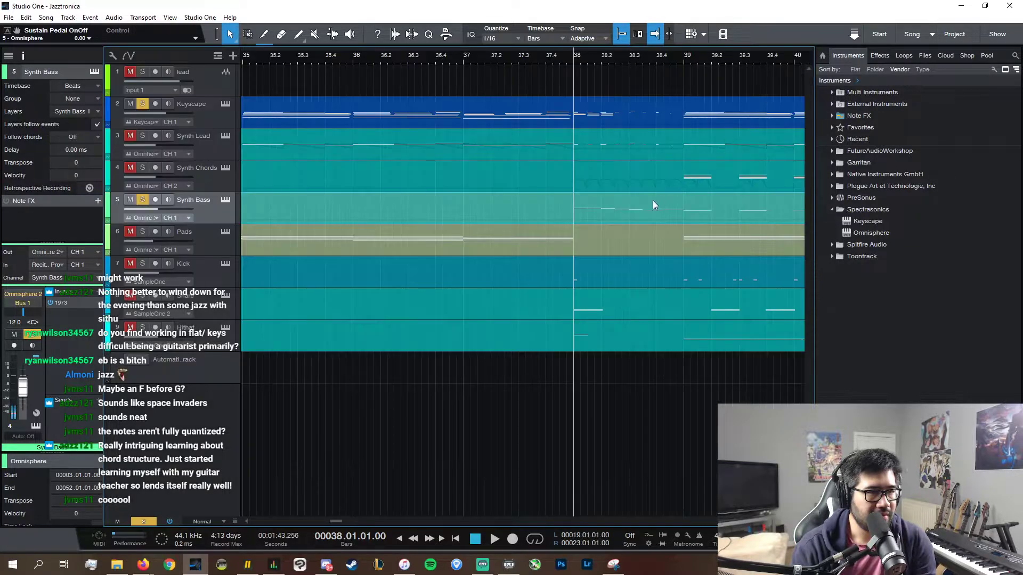
pyautogui.doubleClick(611, 144)
pyautogui.click(805, 57)
# - Revoice the Keyscape chord on beat 2 of bar 38 as F2, G#2, C3 and D#3
pyautogui.doubleClick(599, 118)
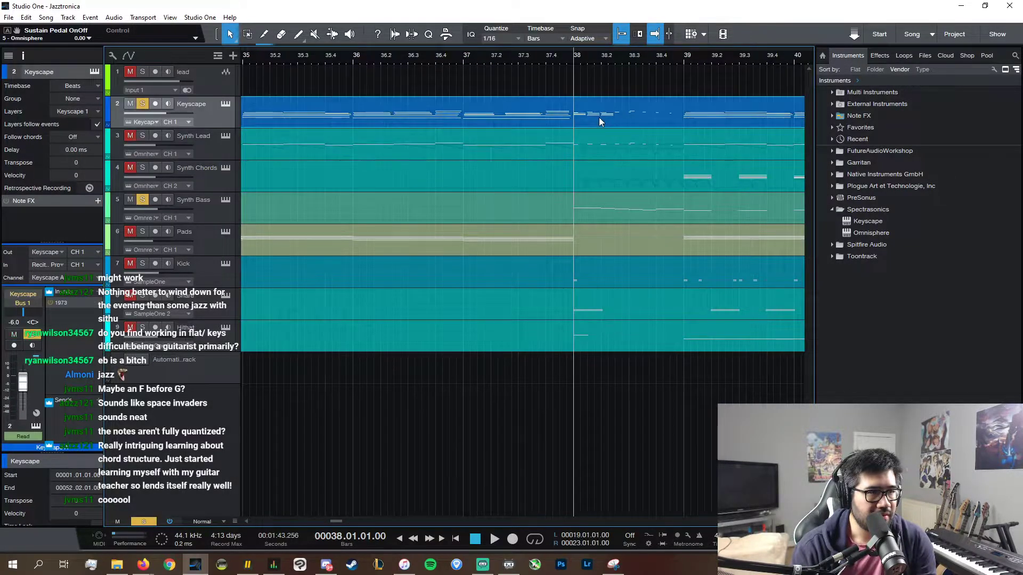
pyautogui.click(663, 282)
pyautogui.moveTo(663, 266); pyautogui.dragTo(659, 244)
pyautogui.click(663, 278)
pyautogui.click(663, 282)
pyautogui.click(663, 269)
# - Duplicate the beat 2 Keyscape chord onto the following eighth and revoice the copy as D#2, G2, A#2 and D3
pyautogui.moveTo(692, 305); pyautogui.dragTo(657, 238)
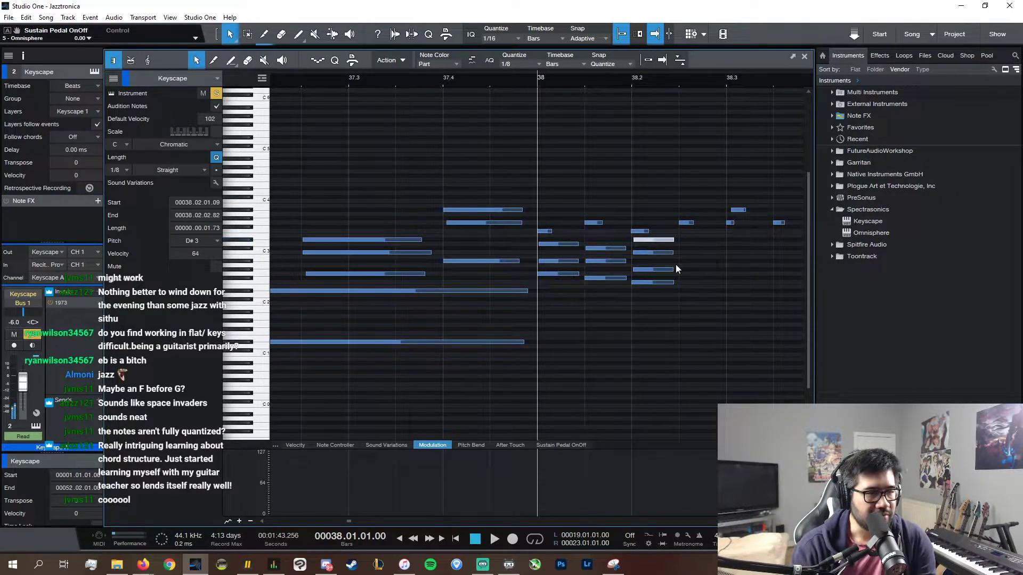
pyautogui.moveTo(703, 302); pyautogui.dragTo(662, 234)
pyautogui.press('d')
pyautogui.moveTo(703, 283)
pyautogui.mouseDown()
pyautogui.moveTo(711, 292)
pyautogui.moveTo(695, 292)
pyautogui.moveTo(710, 244)
pyautogui.mouseUp()
pyautogui.click(699, 279)
pyautogui.click(702, 282)
# - Add a Keyscape chord of C2, D#2, G2 and A#2 on beat 3 of bar 38 and lengthen it to about a quarter note
pyautogui.moveTo(649, 301); pyautogui.dragTo(670, 240)
pyautogui.press('d')
pyautogui.moveTo(699, 284); pyautogui.dragTo(744, 303)
pyautogui.moveTo(541, 527); pyautogui.dragTo(564, 522)
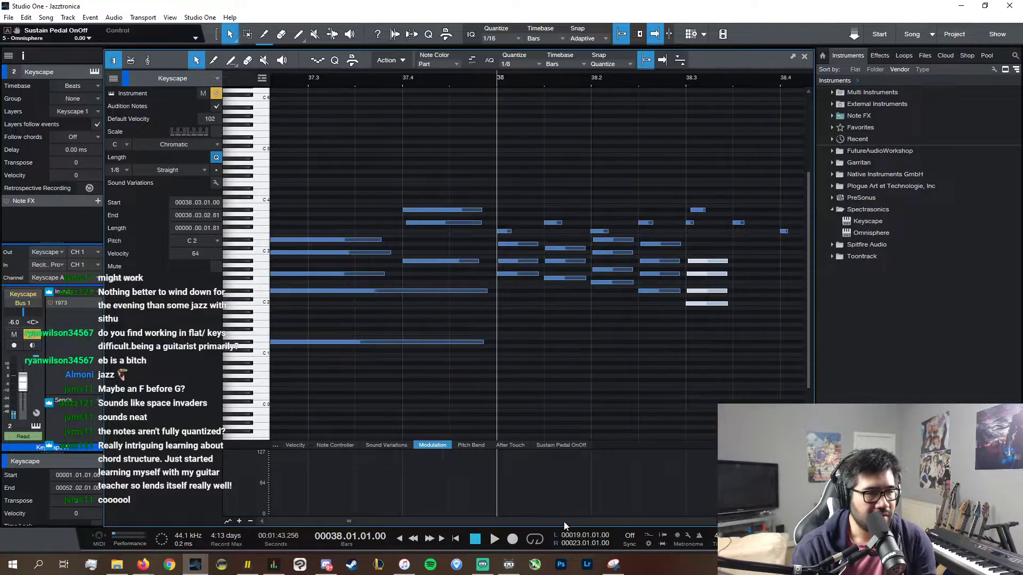
pyautogui.hscroll(2, 564, 522)
pyautogui.moveTo(650, 351); pyautogui.dragTo(582, 218)
pyautogui.moveTo(632, 324); pyautogui.dragTo(652, 265)
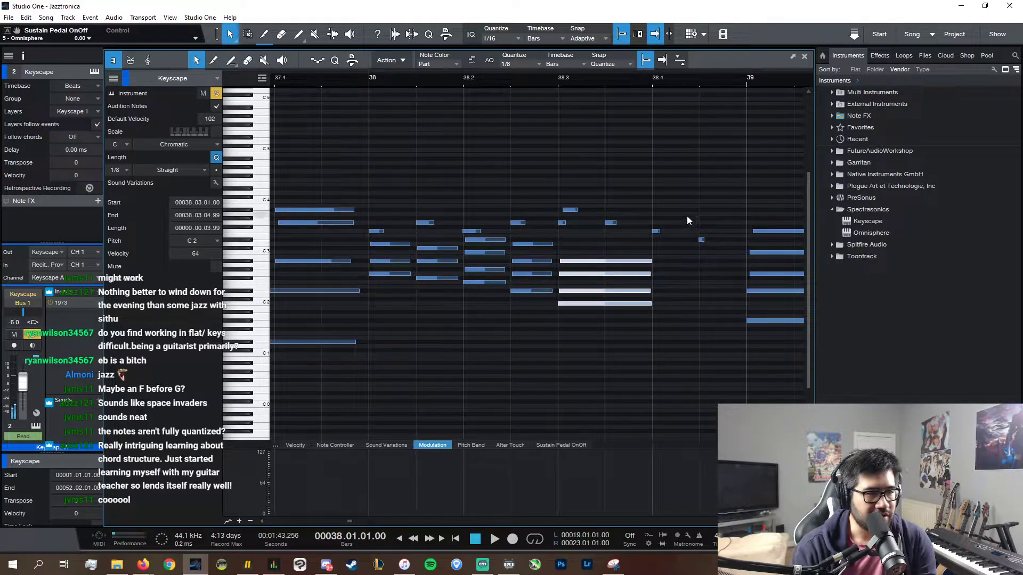
# - Reopen the Keyscape part and undo the lengthening of the chord on beat 3 of bar 38
pyautogui.click(806, 56)
pyautogui.click(660, 215)
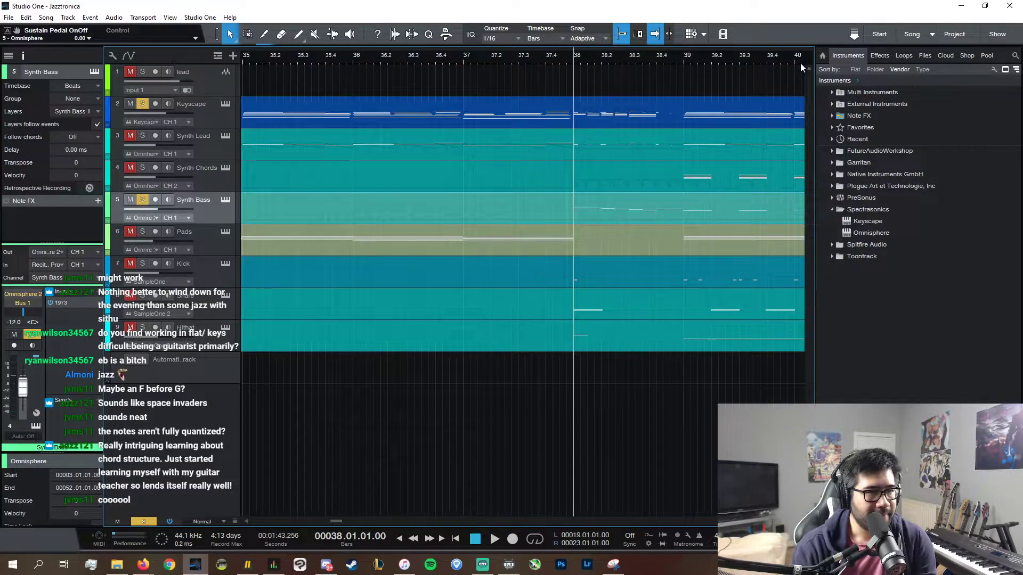
pyautogui.doubleClick(665, 116)
pyautogui.scroll(-2, 629, 522)
pyautogui.moveTo(637, 333); pyautogui.dragTo(567, 222)
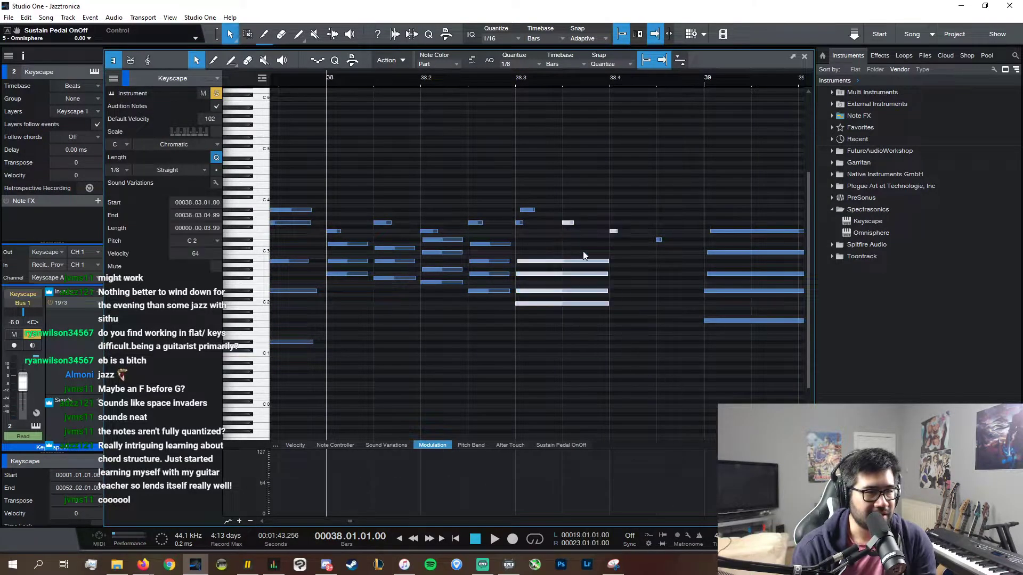
pyautogui.click(625, 290)
pyautogui.hotkey('ctrl', 'z')
# - Duplicate the beat 3 Keyscape chord onto the following eighth and transpose the copy down to A#1, C#2, F2 and G#2
pyautogui.moveTo(562, 323); pyautogui.dragTo(542, 257)
pyautogui.press('d')
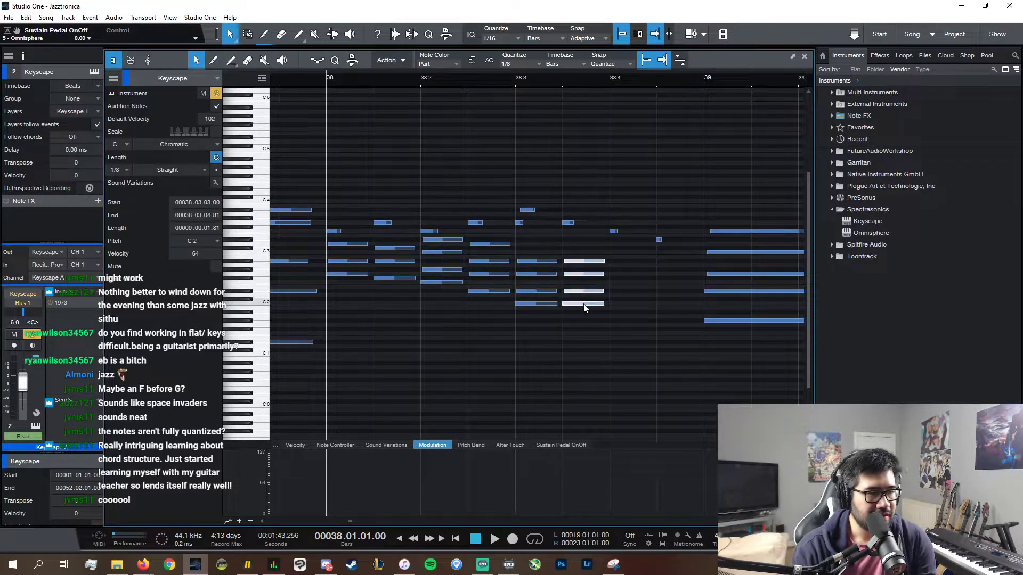
pyautogui.moveTo(585, 308); pyautogui.dragTo(608, 316)
pyautogui.click(568, 224)
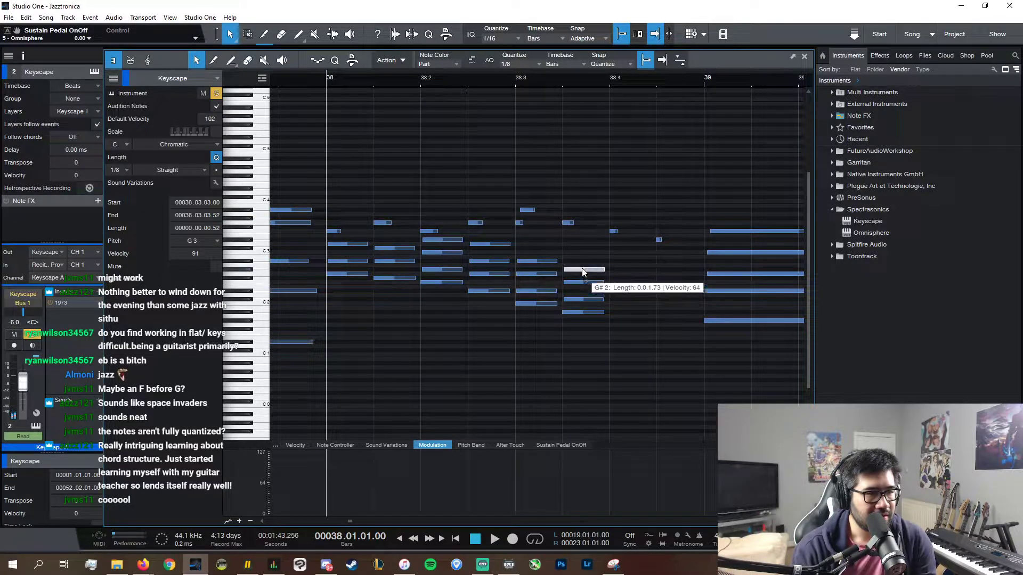
pyautogui.moveTo(583, 270); pyautogui.dragTo(597, 271)
pyautogui.click(588, 275)
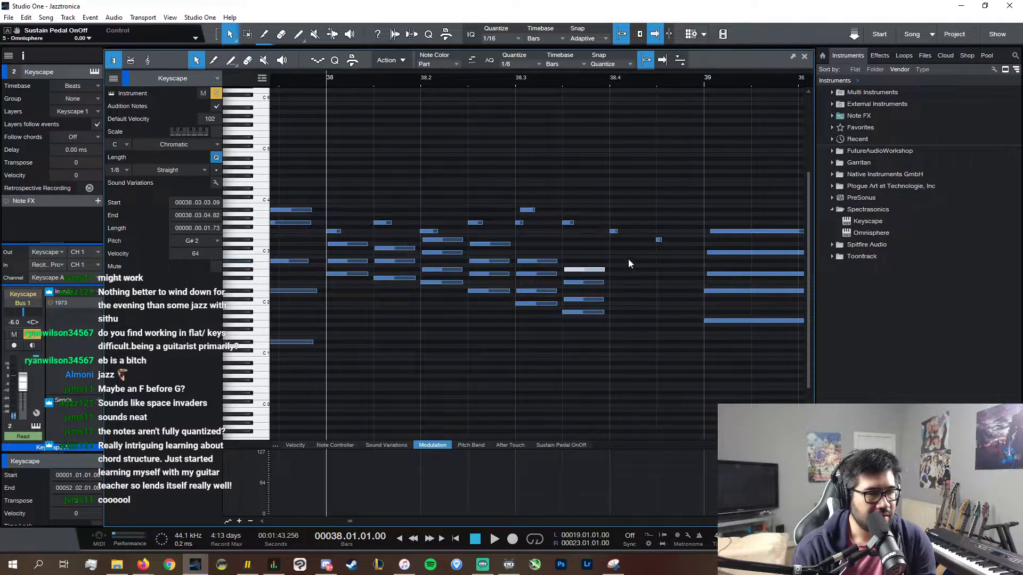
# - Duplicate that chord onto beat 4, revoice it as D#2, G2, A#2 and C#3, and lengthen it to about a quarter note
pyautogui.moveTo(620, 339); pyautogui.dragTo(591, 275)
pyautogui.moveTo(627, 330); pyautogui.dragTo(587, 261)
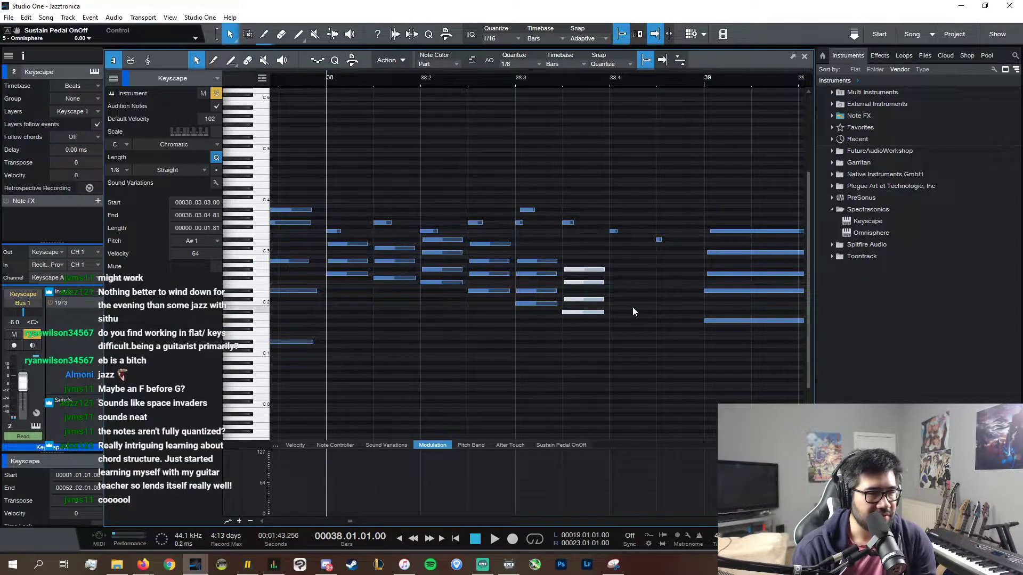
pyautogui.press('d')
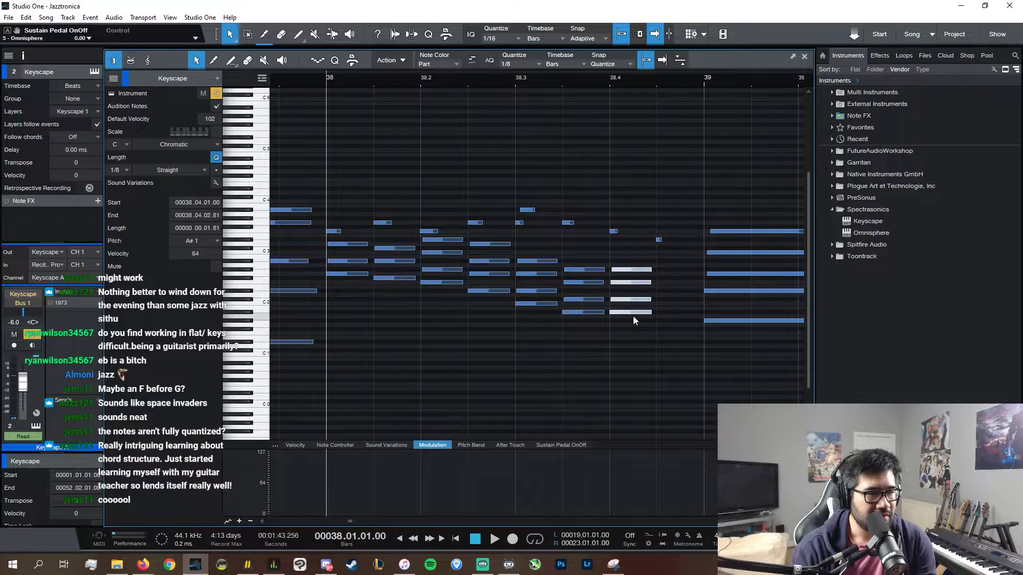
pyautogui.moveTo(633, 313); pyautogui.dragTo(647, 274)
pyautogui.click(647, 278)
pyautogui.click(647, 248)
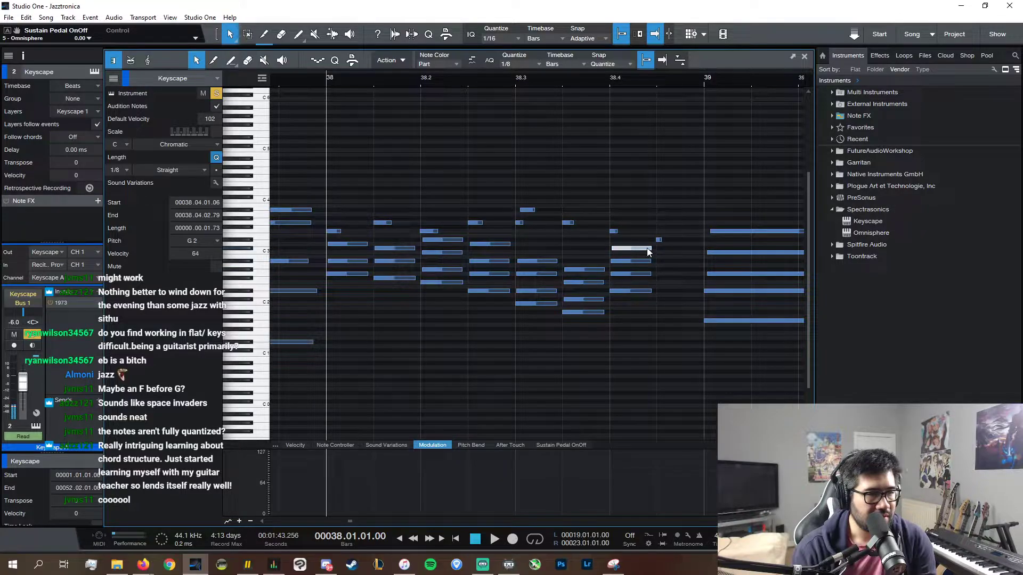
pyautogui.moveTo(656, 311); pyautogui.dragTo(696, 248)
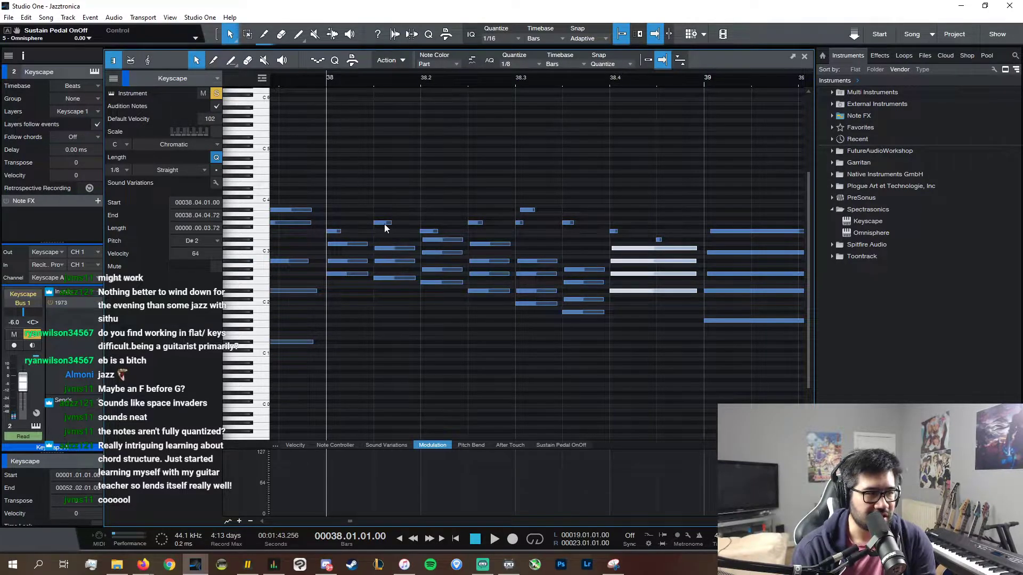
# - Play back bar 38 and audition the lowest notes of its last three Keyscape chords
pyautogui.press('space')
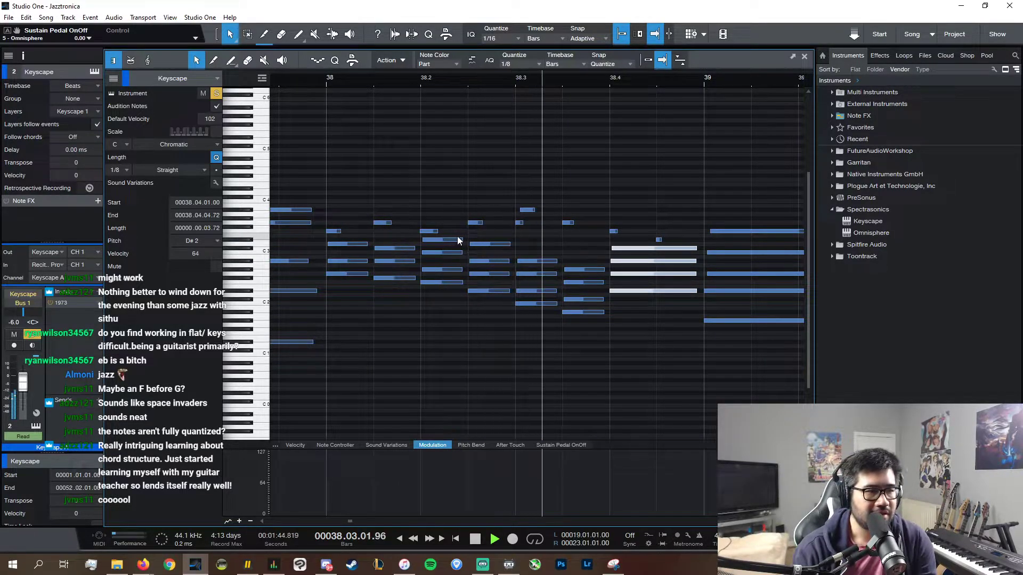
pyautogui.press('space')
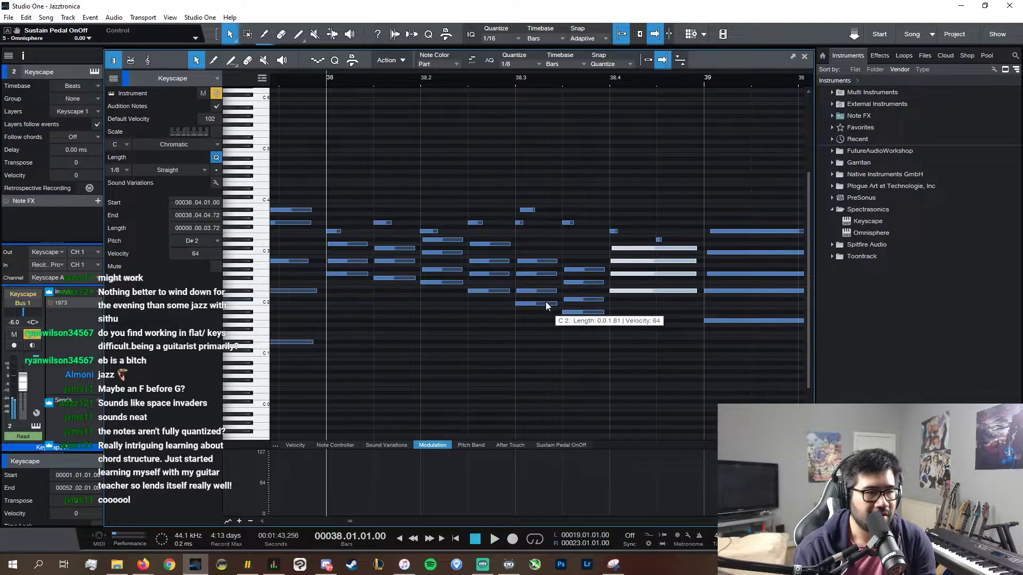
pyautogui.click(546, 303)
pyautogui.click(548, 306)
pyautogui.click(571, 313)
pyautogui.click(627, 291)
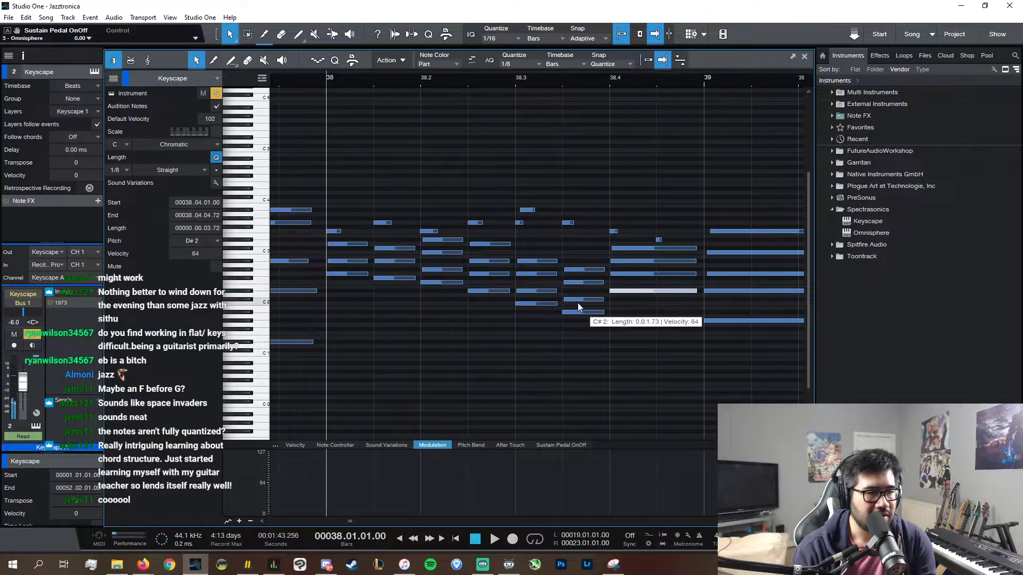
# - Raise the C#2 in the Keyscape chord on the second eighth of beat 3 to D2 and listen to the change
pyautogui.click(583, 300)
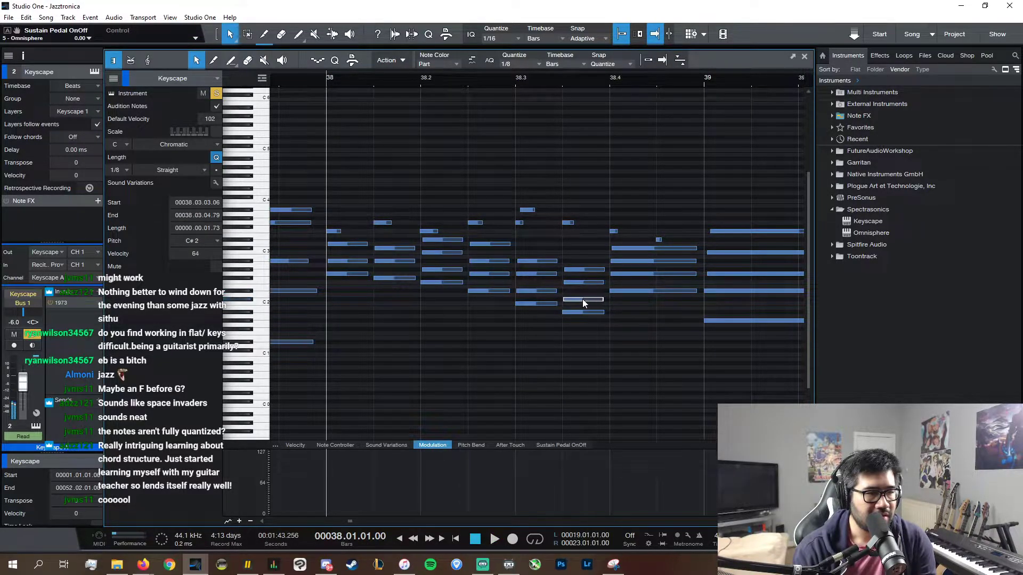
pyautogui.moveTo(583, 299); pyautogui.dragTo(583, 287)
pyautogui.click(520, 80)
pyautogui.press('space')
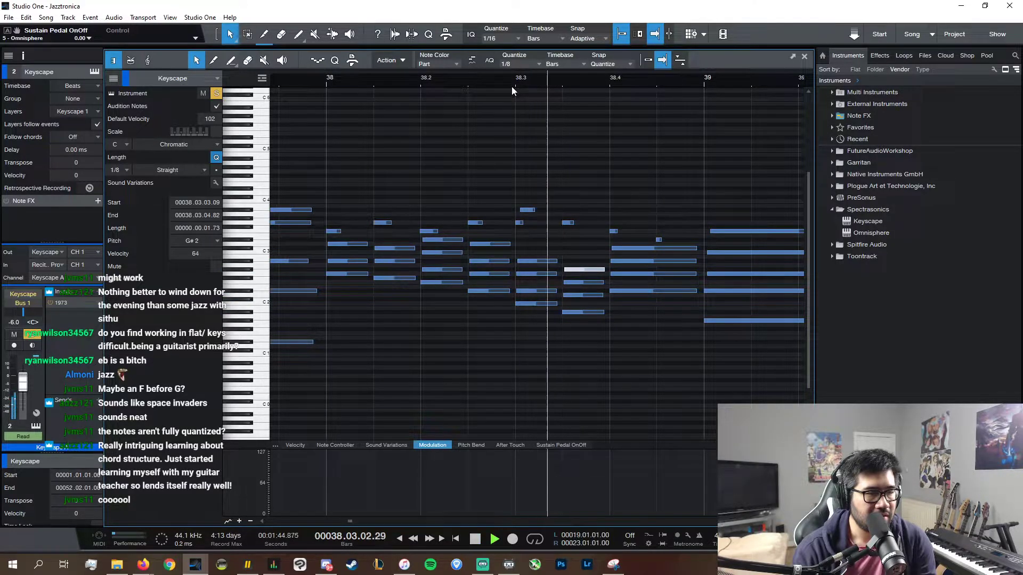
pyautogui.click(320, 81)
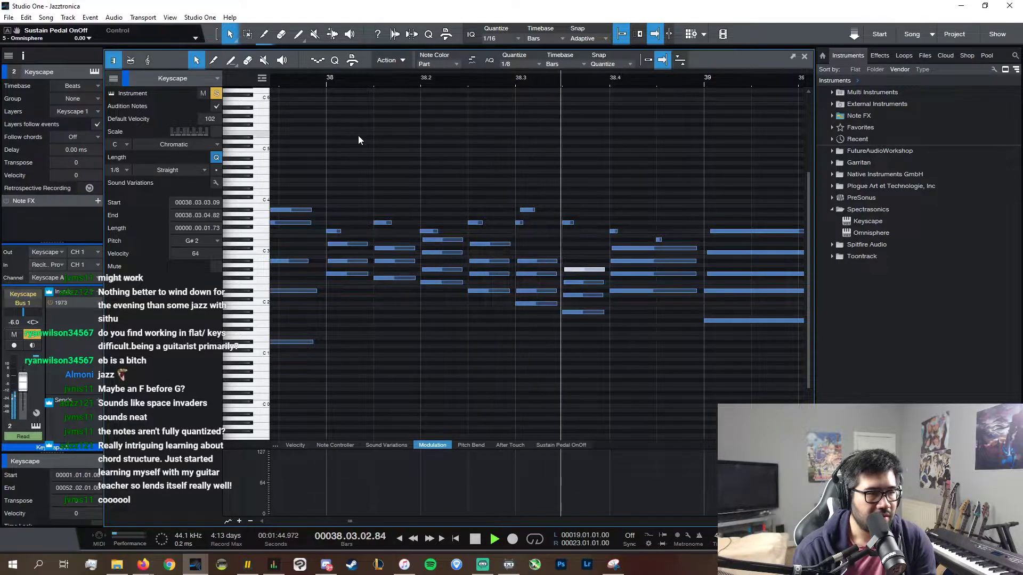
pyautogui.press('space')
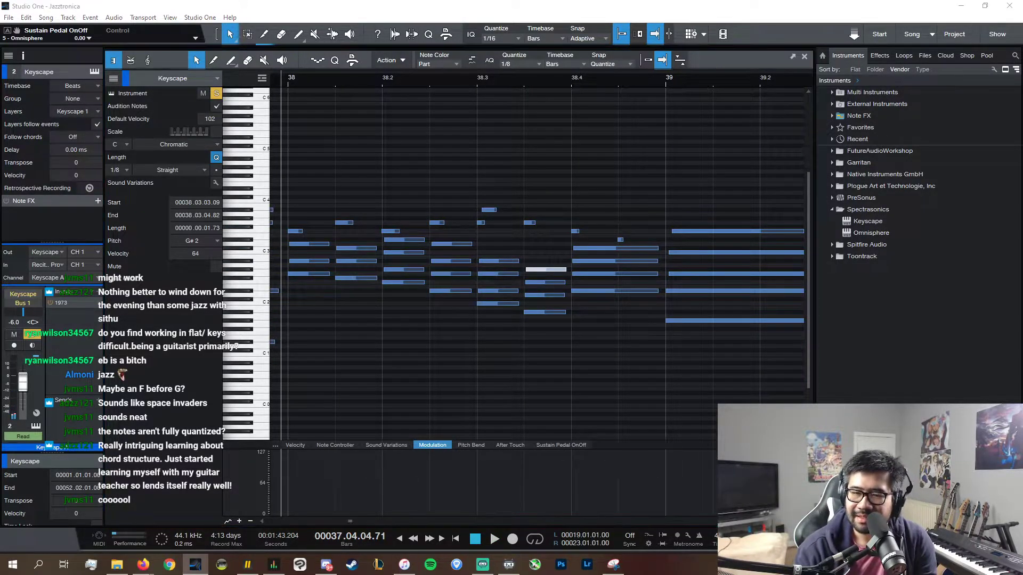
# - Play back the start of bar 38 to hear its opening Keyscape chords
pyautogui.hotkey('alt', 'Tab')
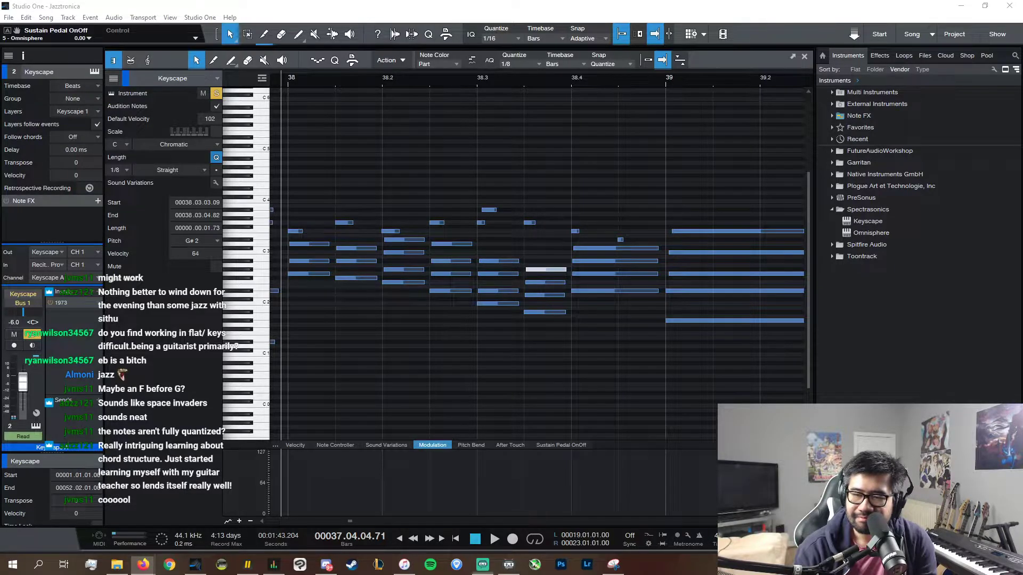
pyautogui.click(535, 6)
pyautogui.press('space')
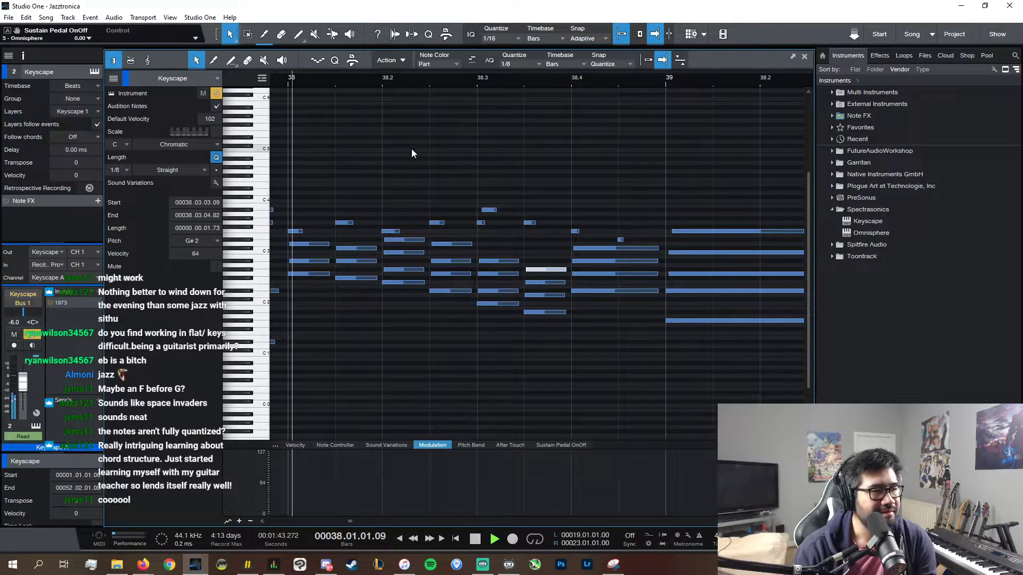
pyautogui.press('space')
# - Revoice the Keyscape chord on the second eighth of bar 38 as F2, A2, C3 and D#3
pyautogui.click(354, 261)
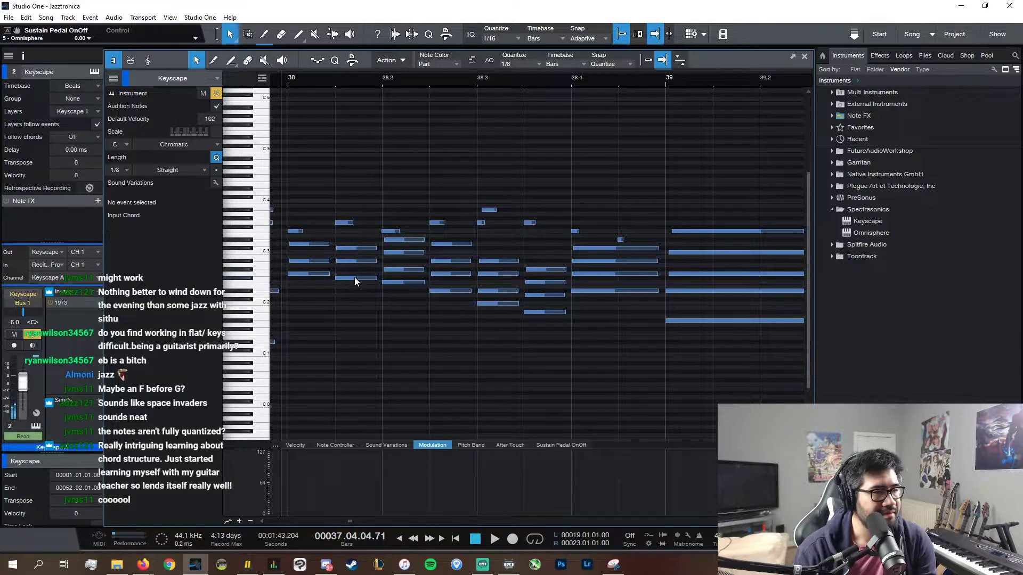
pyautogui.click(344, 224)
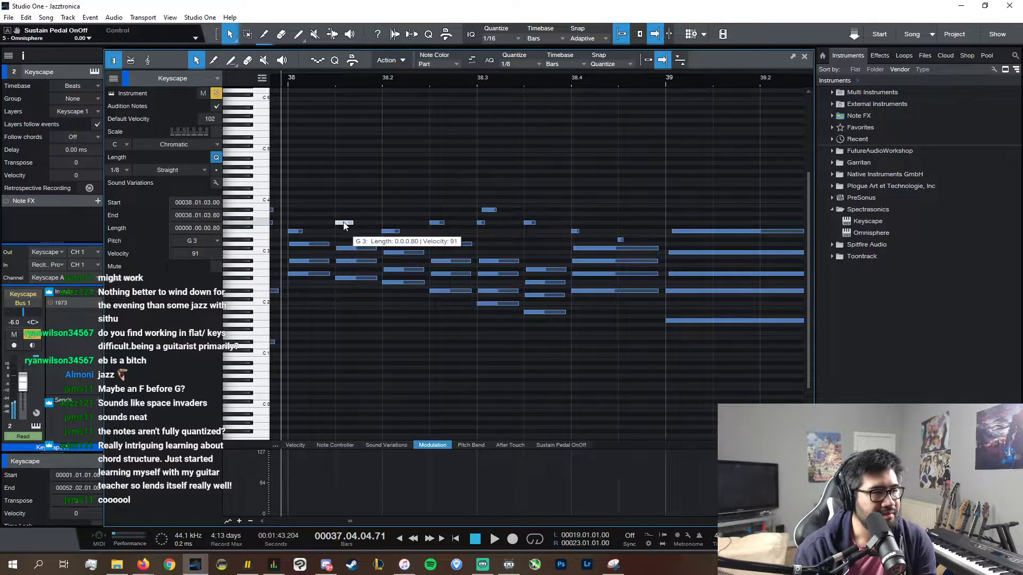
pyautogui.moveTo(349, 280); pyautogui.dragTo(396, 245)
pyautogui.click(371, 282)
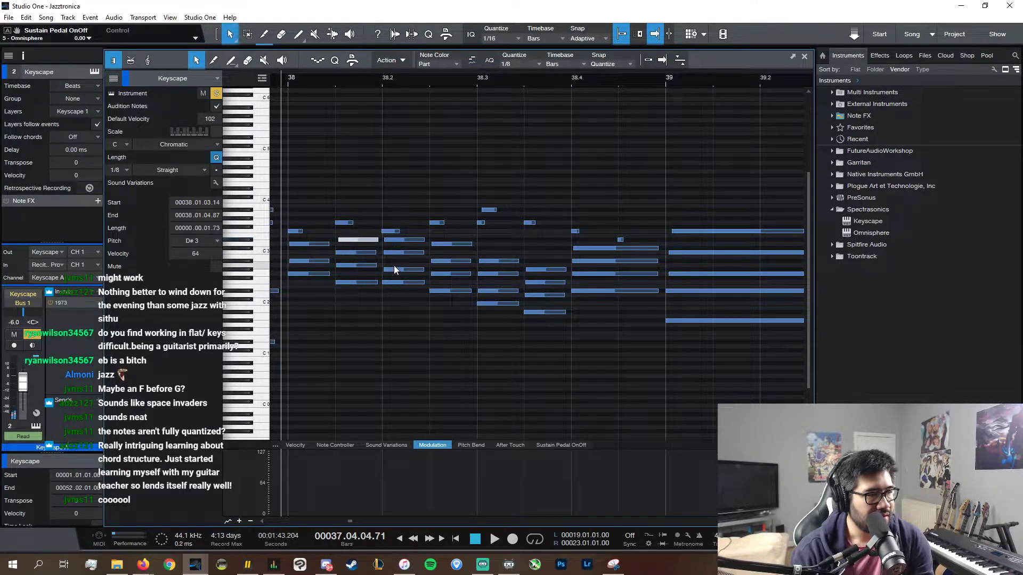
# - Delete F2, C3 and D#3 from the beat 2 Keyscape chord and extend the same notes of the preceding chord through that eighth
pyautogui.doubleClick(401, 252)
pyautogui.doubleClick(401, 241)
pyautogui.doubleClick(387, 283)
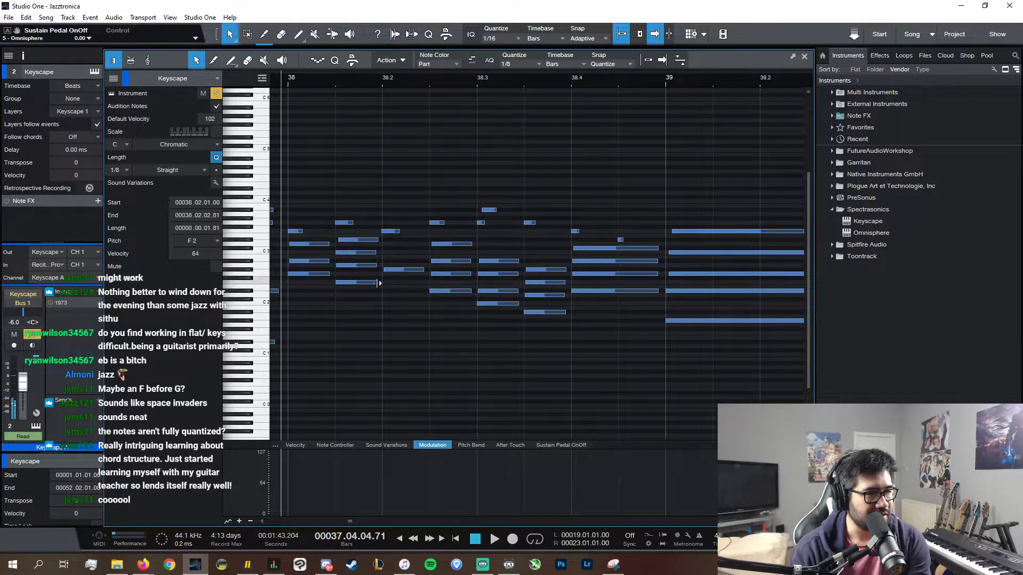
pyautogui.moveTo(378, 283); pyautogui.dragTo(423, 283)
pyautogui.moveTo(378, 254); pyautogui.dragTo(432, 253)
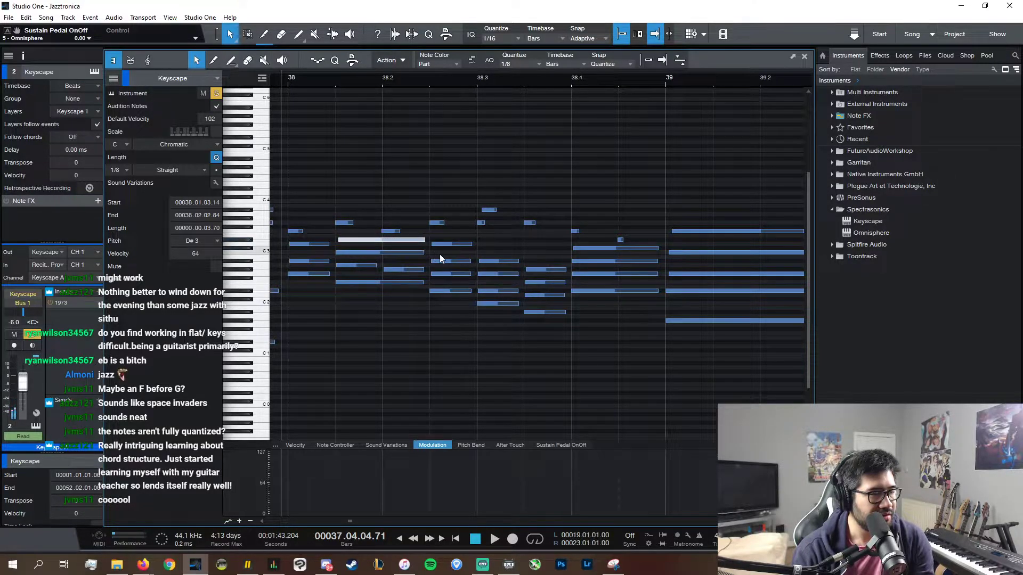
# - Play back bar 38 and audition the individual notes of the extended Keyscape chord leading into beat 2
pyautogui.press('space')
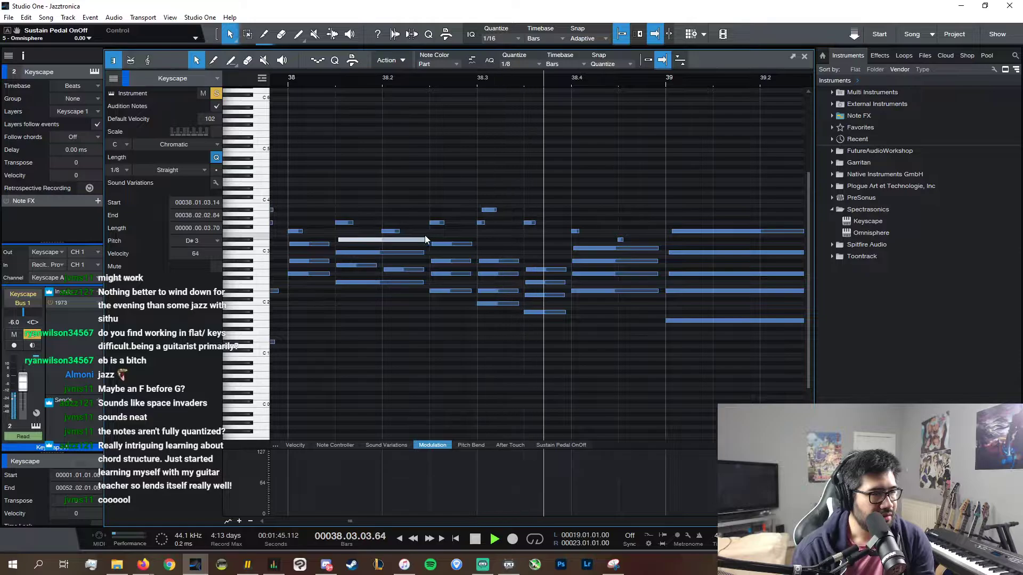
pyautogui.press('space')
pyautogui.click(370, 282)
pyautogui.click(368, 265)
pyautogui.click(372, 240)
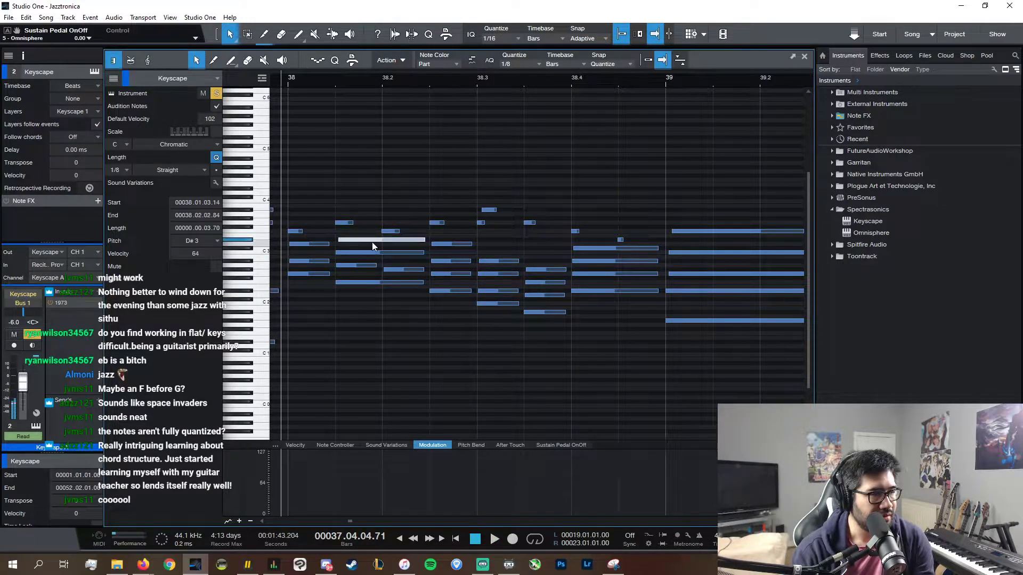
pyautogui.click(407, 282)
pyautogui.click(408, 252)
pyautogui.click(410, 240)
pyautogui.press('space')
pyautogui.press('space')
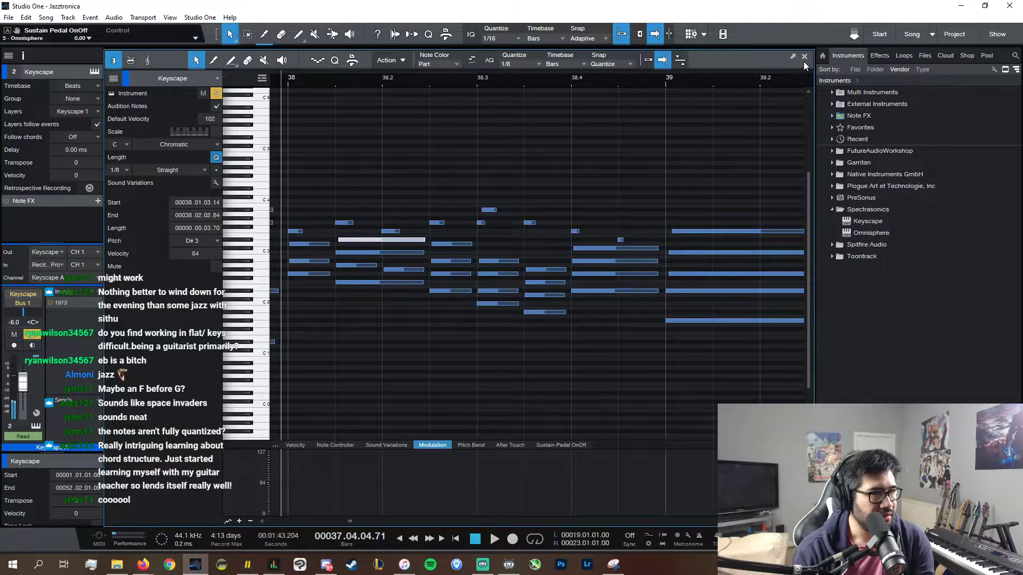
# - Open the Synth Bass part and set the playback position to the start of bar 38
pyautogui.click(804, 58)
pyautogui.click(802, 59)
pyautogui.doubleClick(600, 216)
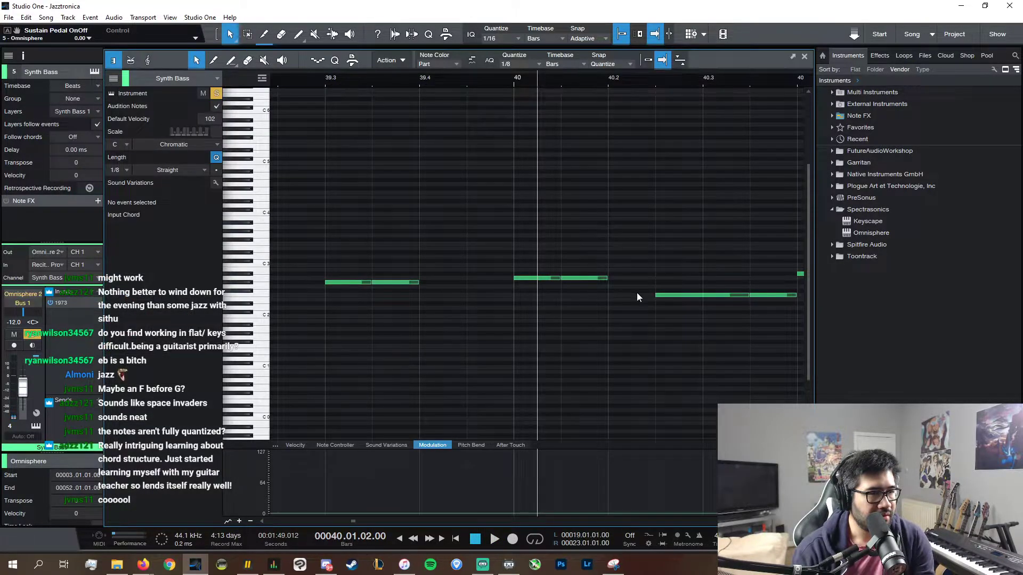
pyautogui.scroll(-2, 670, 521)
pyautogui.hscroll(2, 670, 520)
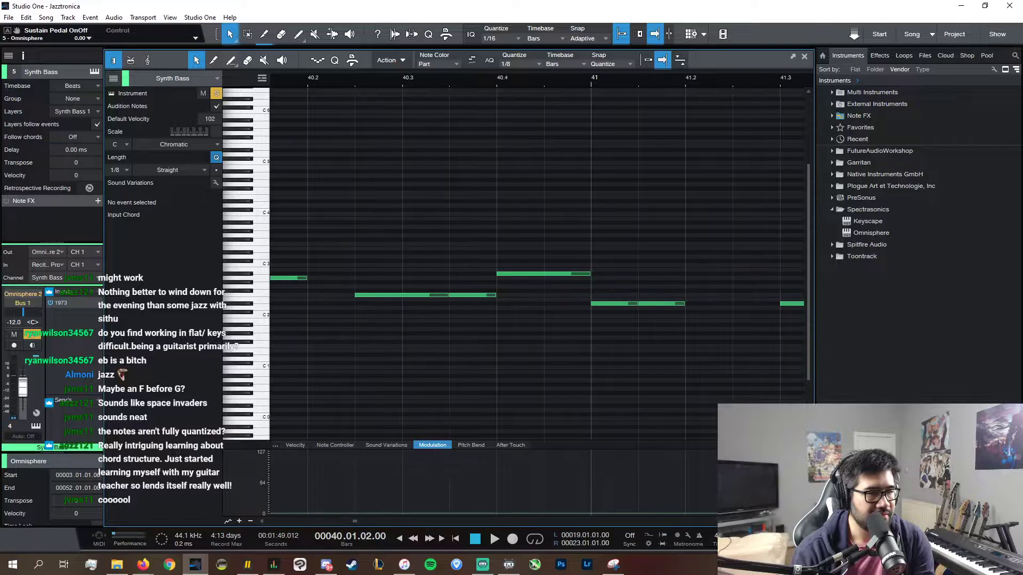
pyautogui.moveTo(790, 521); pyautogui.dragTo(775, 521)
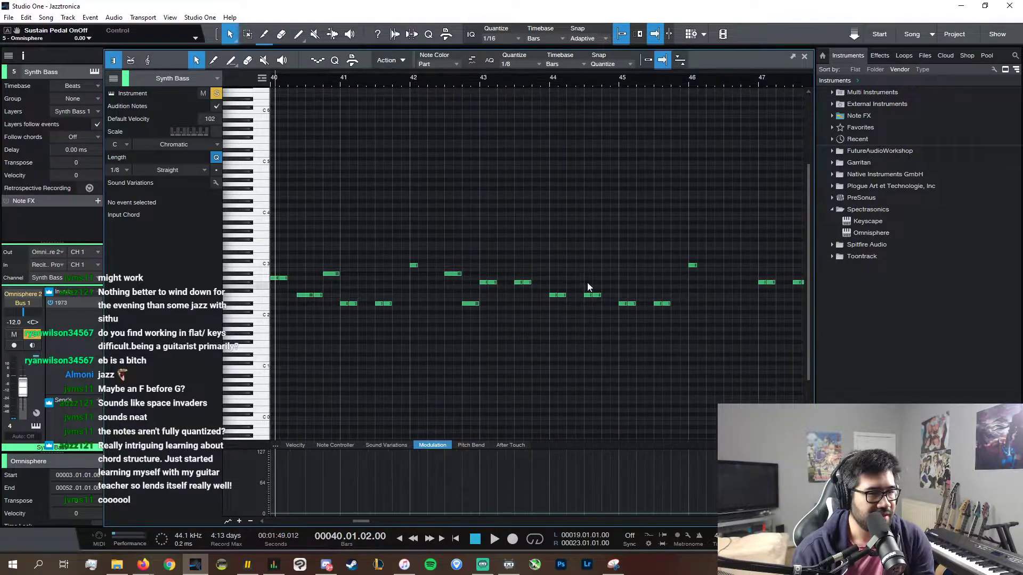
pyautogui.hscroll(-3, 508, 521)
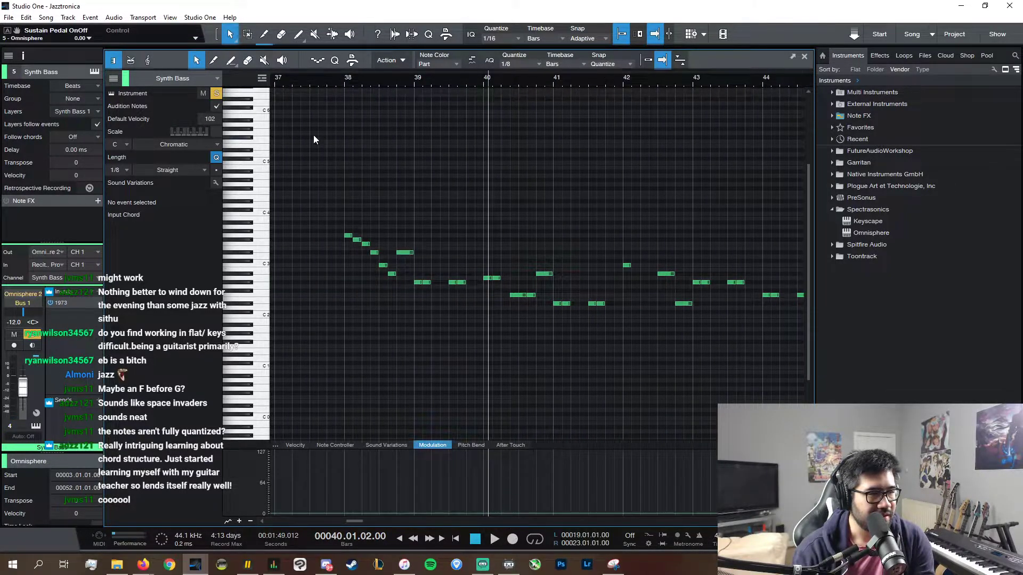
pyautogui.click(344, 81)
pyautogui.press('e')
pyautogui.press('e')
pyautogui.press('e')
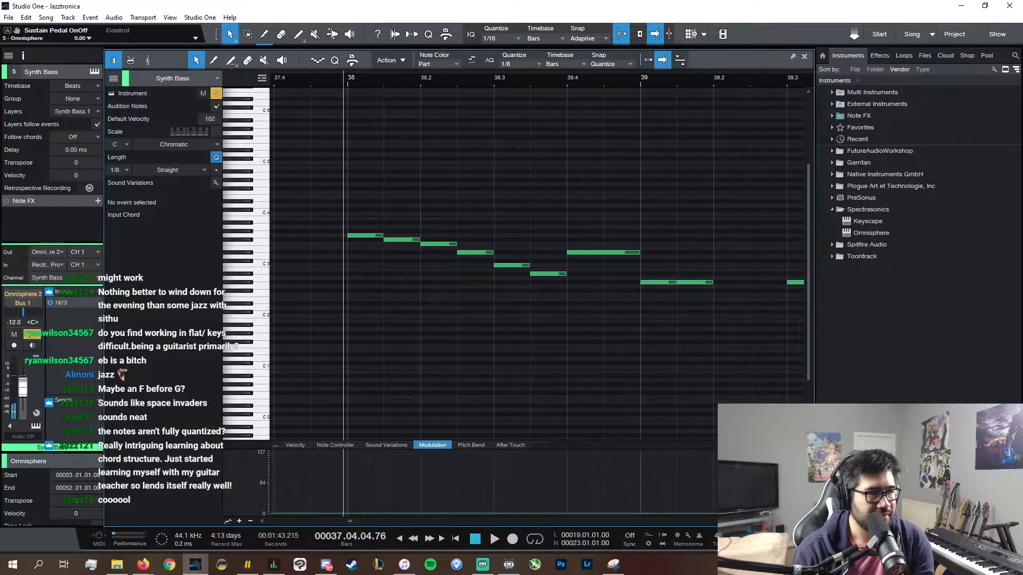
# - Replace the Synth Bass F#3 and F3 eighths in bar 38 with one quarter-note F3 starting on the bar's second eighth
pyautogui.click(477, 252)
pyautogui.click(442, 244)
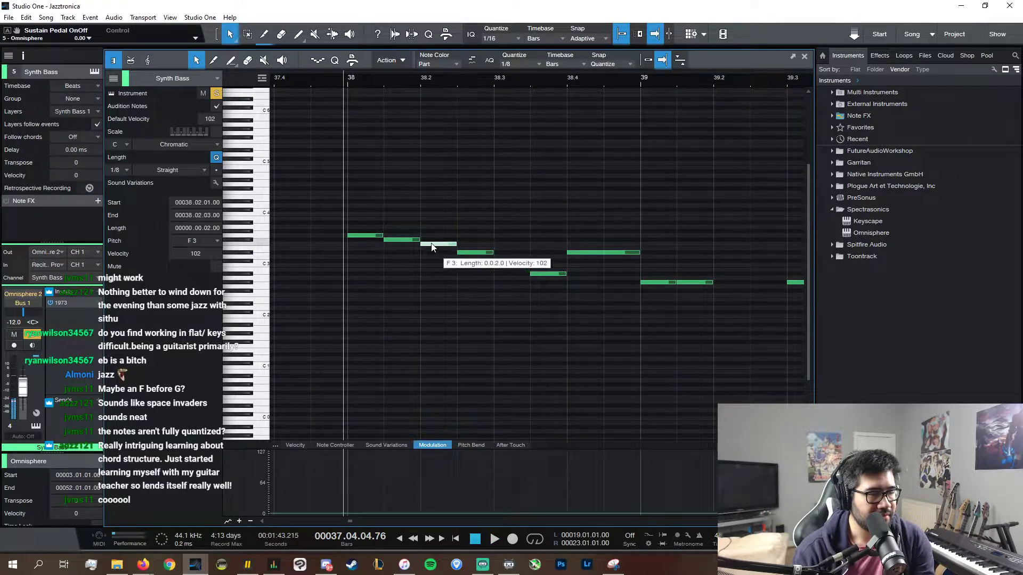
pyautogui.click(355, 236)
pyautogui.moveTo(392, 239); pyautogui.dragTo(454, 247)
pyautogui.doubleClick(429, 244)
# - Play back bar 38 with the edited bass line and close the Synth Bass part
pyautogui.press('space')
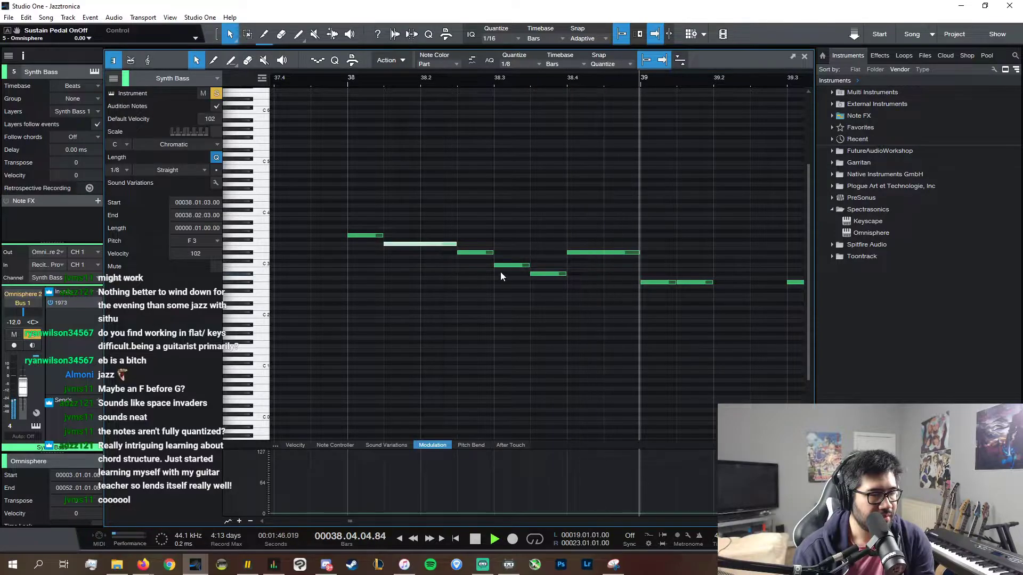
pyautogui.press('space')
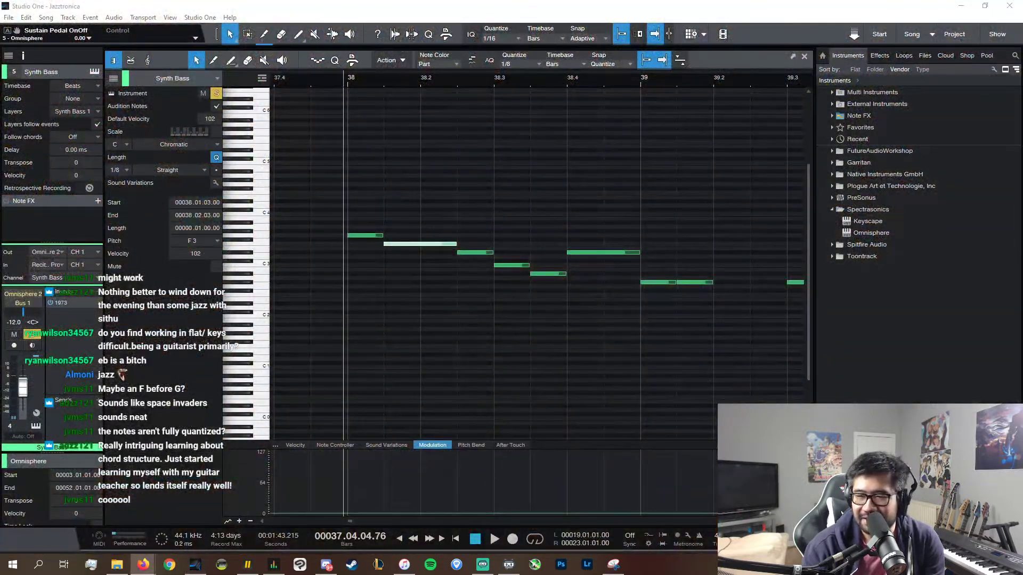
pyautogui.click(804, 56)
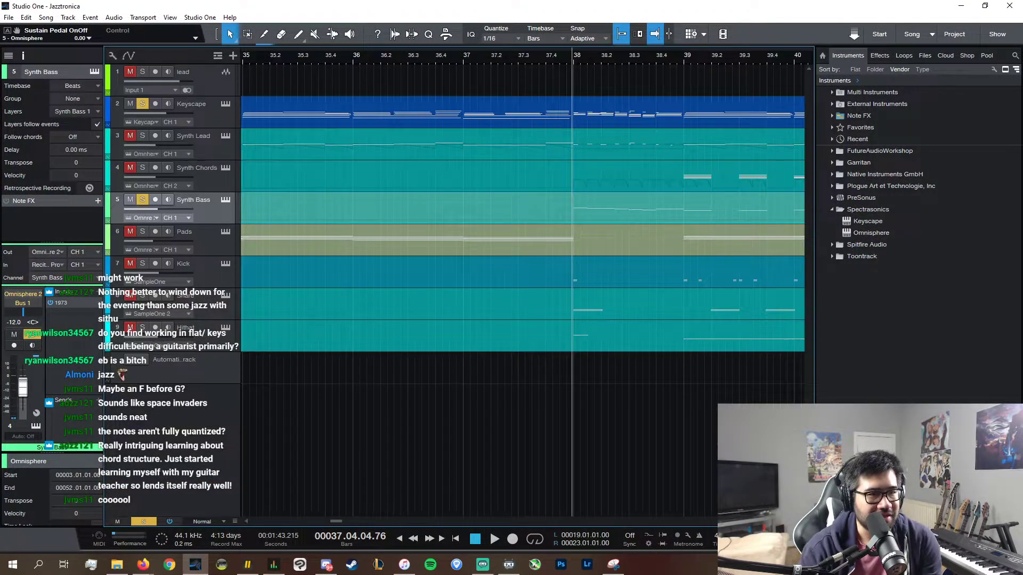
# - Play back the soloed Keyscape and Synth Bass parts in bar 38, listening from beat 3
pyautogui.press('w')
pyautogui.hscroll(4, 692, 526)
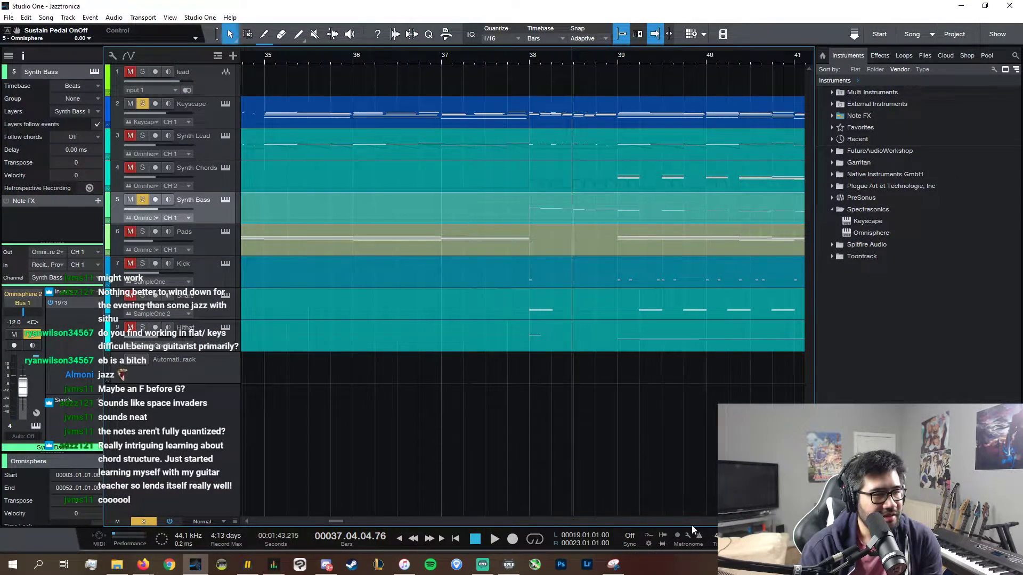
pyautogui.press('space')
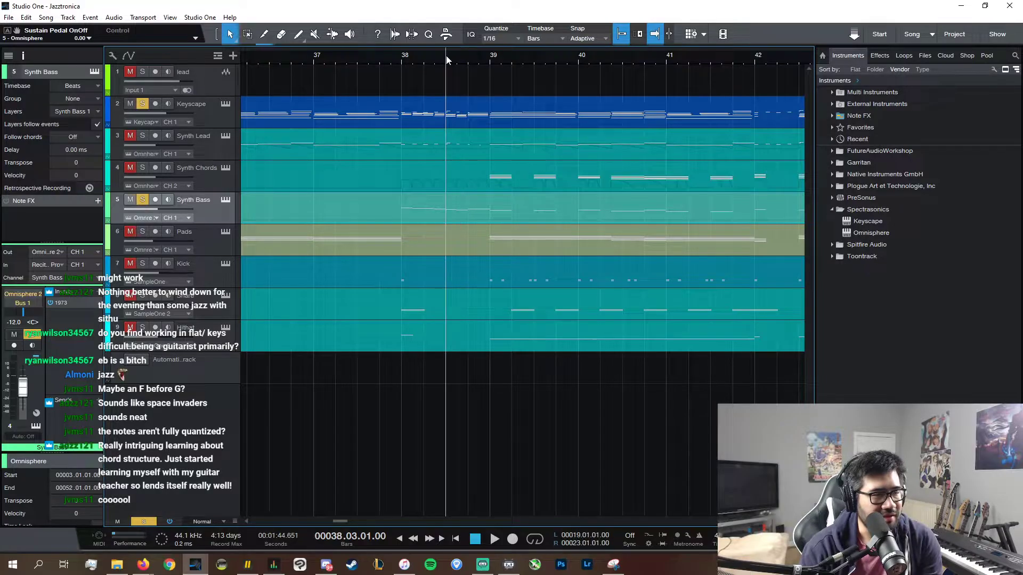
pyautogui.press('space')
# - In the Keyscape part, add a C3 to the chord on the second eighth of beat 3 in bar 38 and remove its C#2
pyautogui.doubleClick(467, 114)
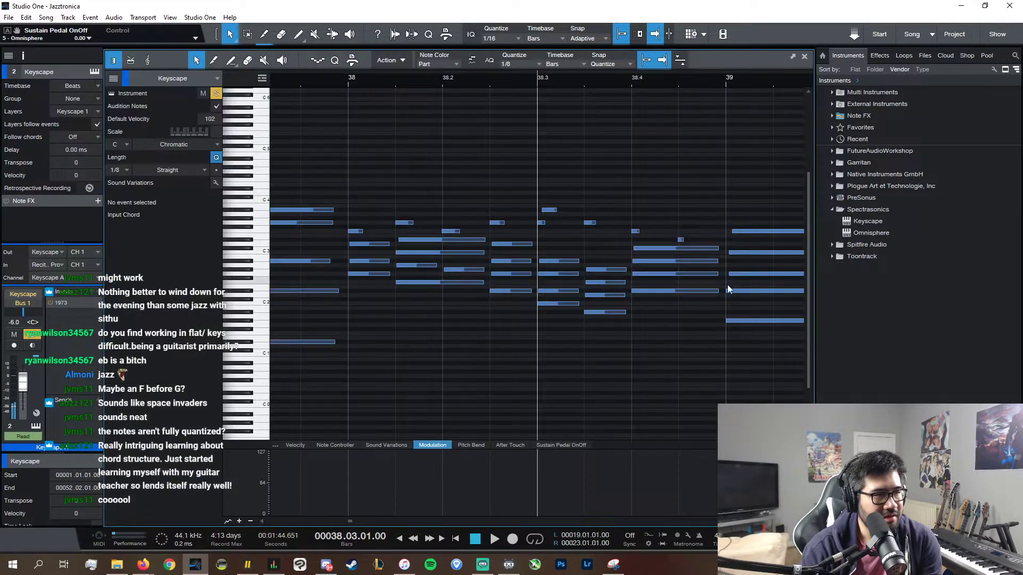
pyautogui.click(609, 297)
pyautogui.moveTo(608, 299); pyautogui.dragTo(589, 252)
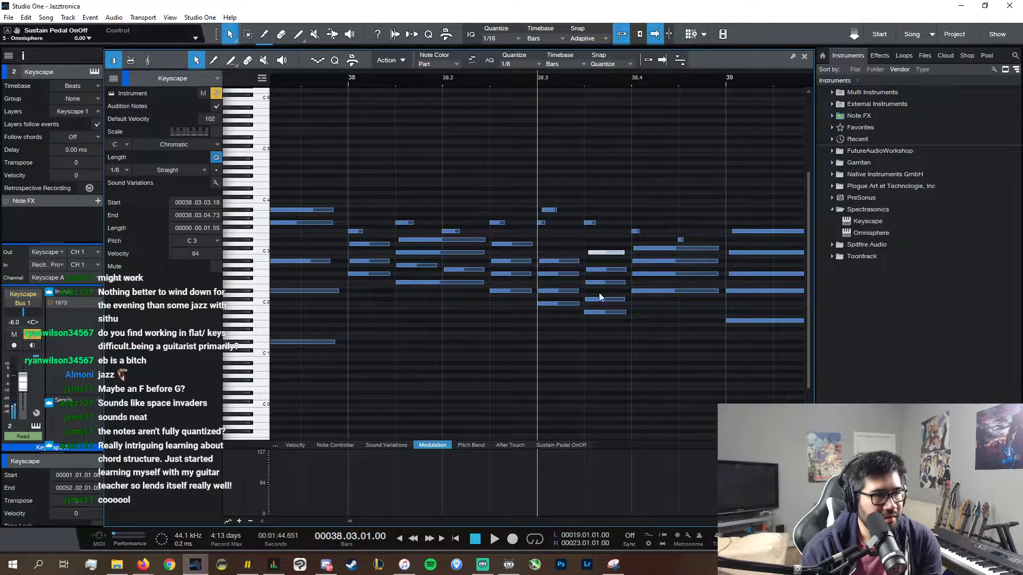
pyautogui.doubleClick(603, 298)
# - Play back bar 38 from beat 3 and audition individual Keyscape notes of the chord on that beat's second eighth
pyautogui.press('space')
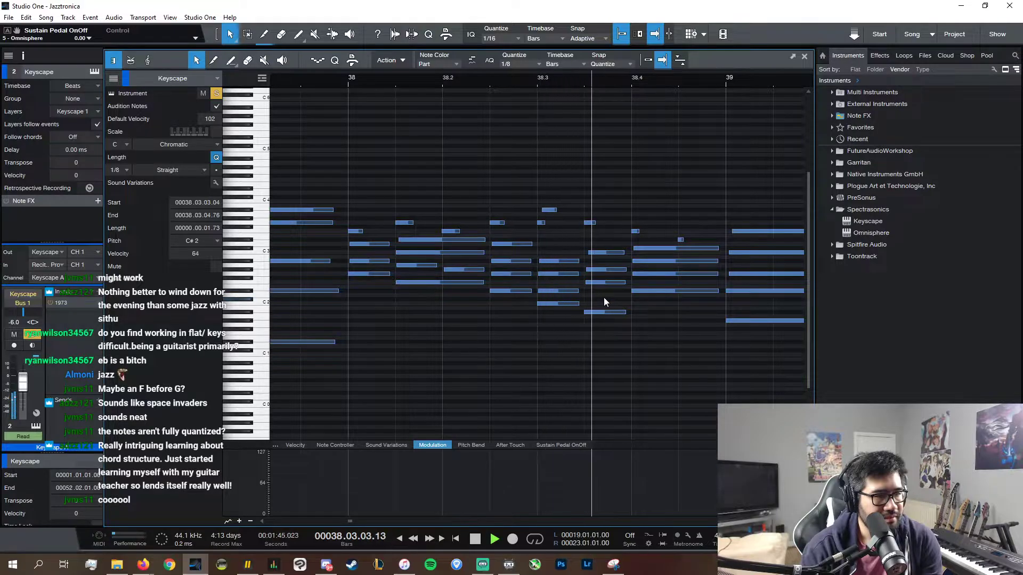
pyautogui.press('space')
pyautogui.click(604, 282)
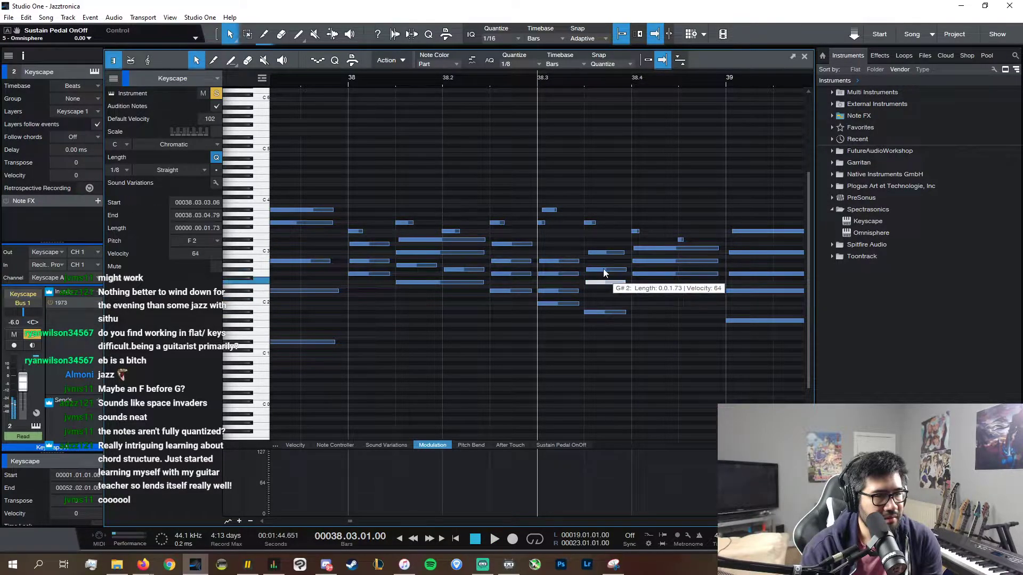
pyautogui.click(590, 223)
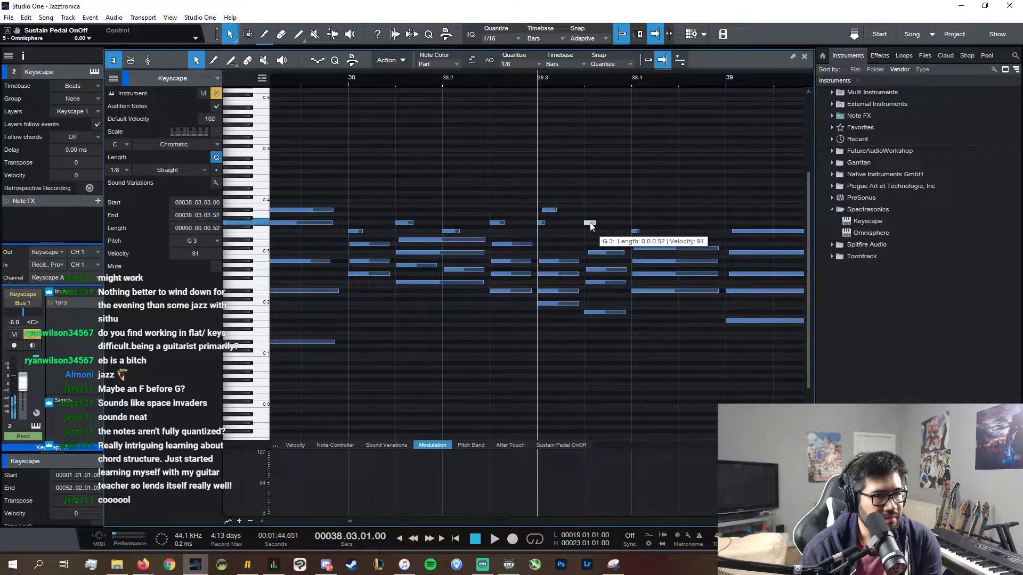
pyautogui.click(610, 286)
pyautogui.click(608, 271)
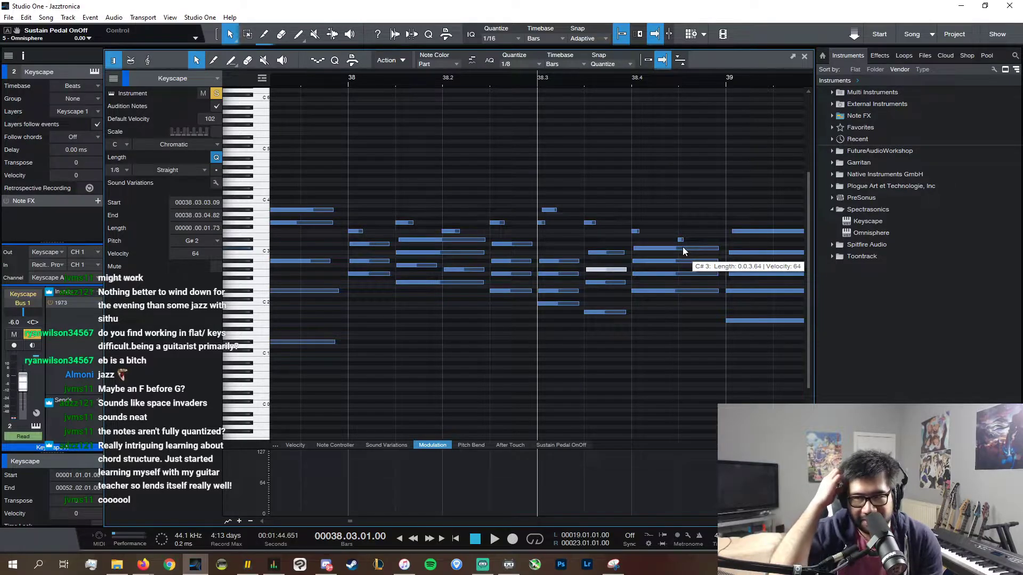
# - Delete all Keyscape chord notes below the melody in bar 38, keeping the short melody notes, and close the part
pyautogui.moveTo(354, 306); pyautogui.dragTo(654, 250)
pyautogui.press('Delete')
pyautogui.moveTo(638, 336); pyautogui.dragTo(353, 242)
pyautogui.press('Delete')
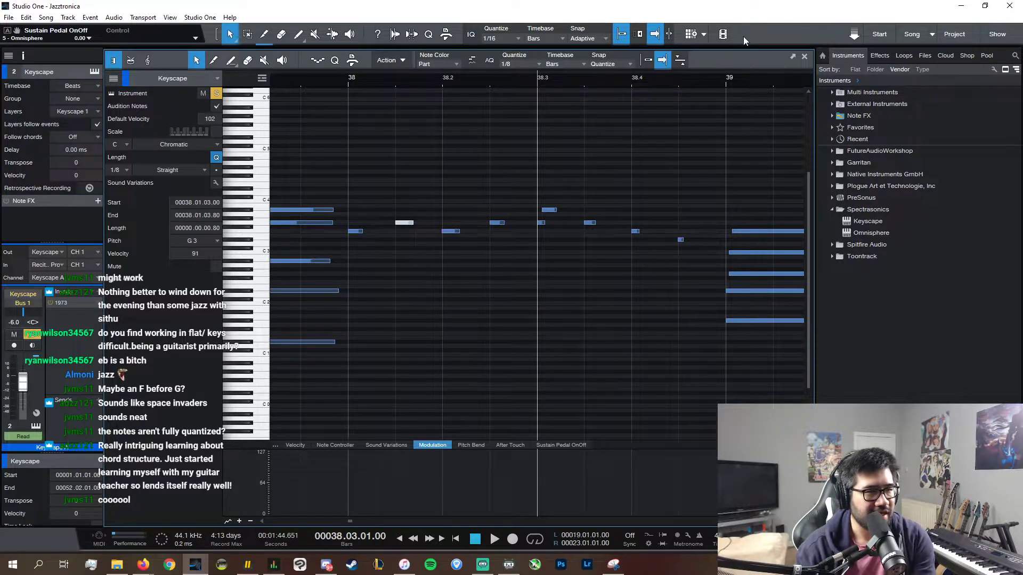
pyautogui.click(806, 57)
# - Open the Synth Bass part, delete all of its notes in bar 38, and close the part
pyautogui.doubleClick(426, 215)
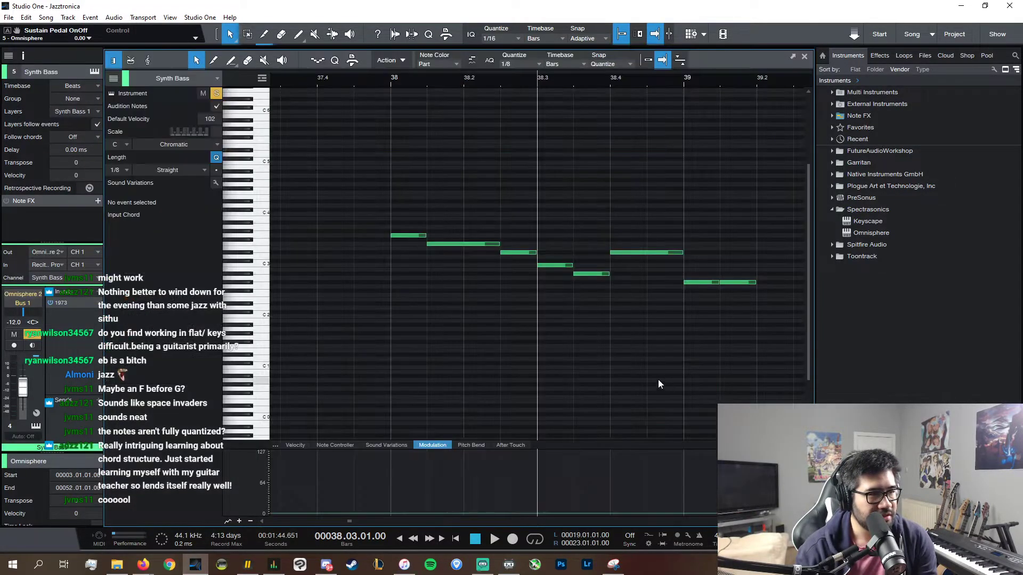
pyautogui.moveTo(400, 204); pyautogui.dragTo(666, 319)
pyautogui.press('Delete')
pyautogui.click(805, 57)
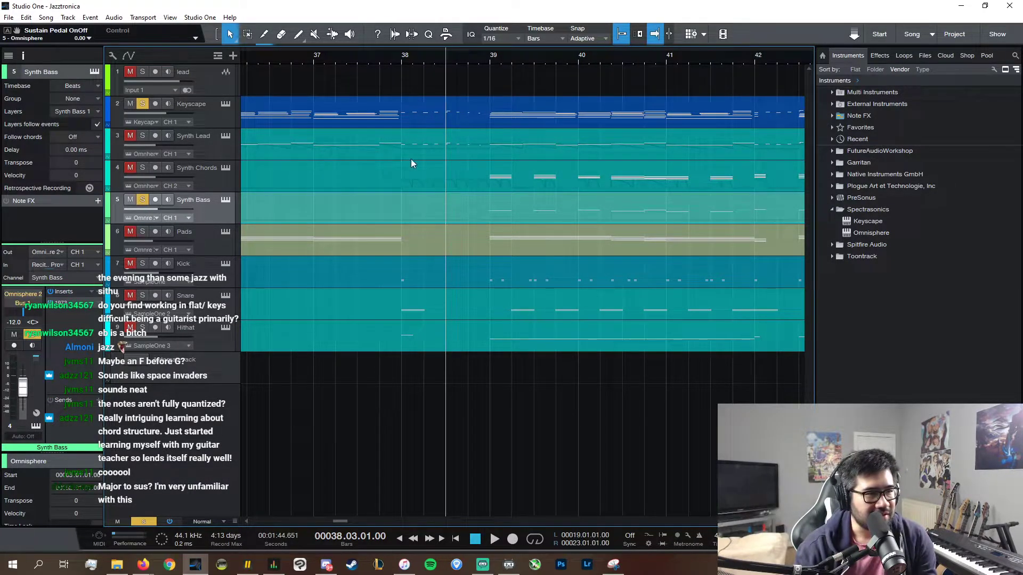
# - Set the playback position to the start of bar 38 and unsolo the Synth Bass and Keyscape tracks
pyautogui.click(408, 69)
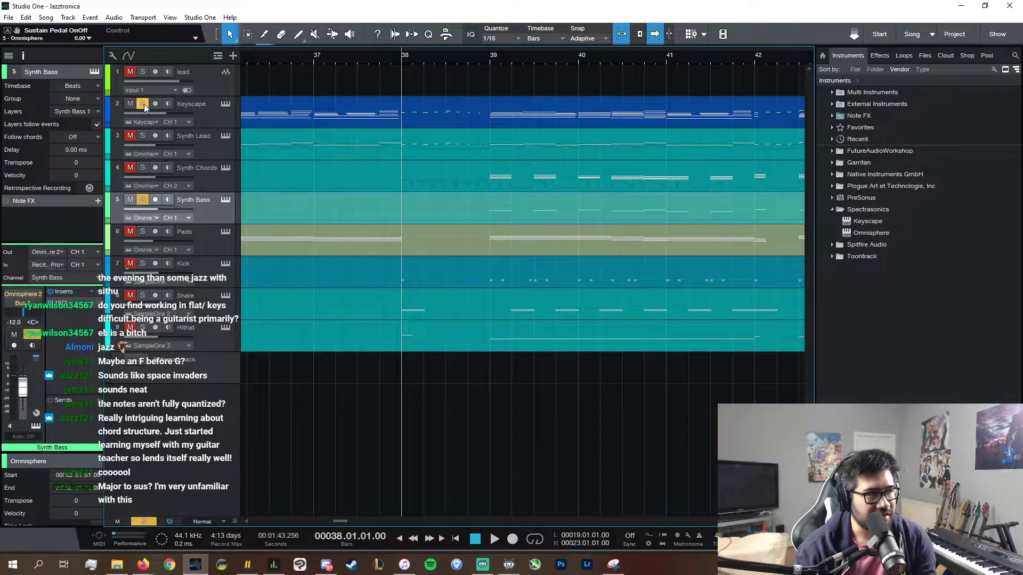
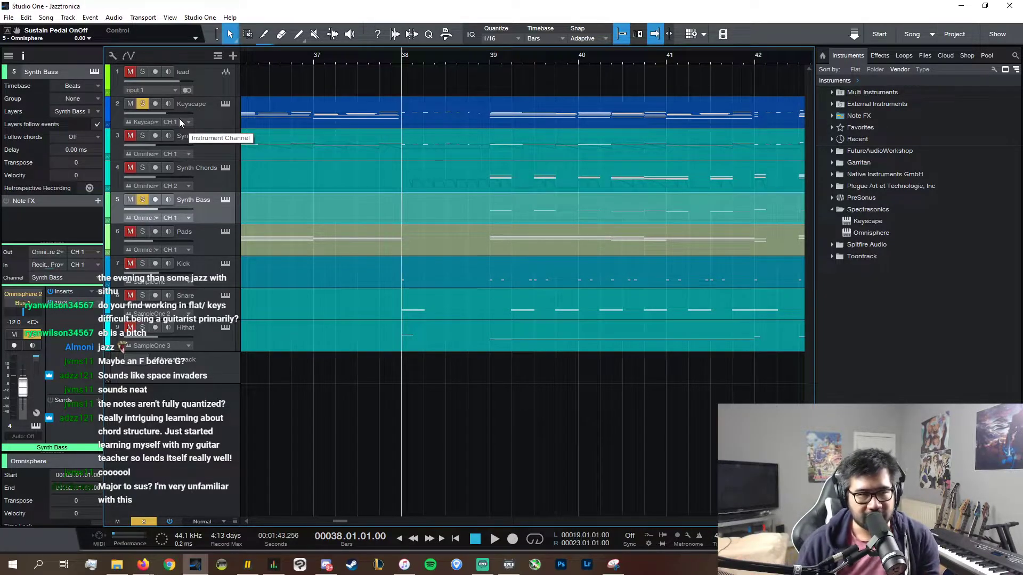
pyautogui.click(142, 201)
pyautogui.click(142, 104)
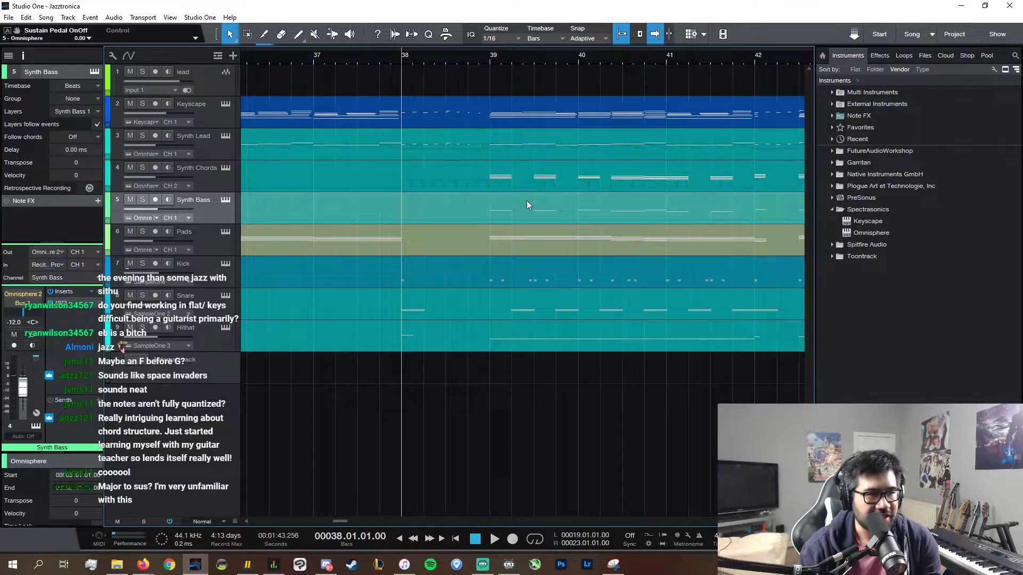
# - Play back the full mix from bar 38 and compare its transition with the one in bar 42
pyautogui.press('space')
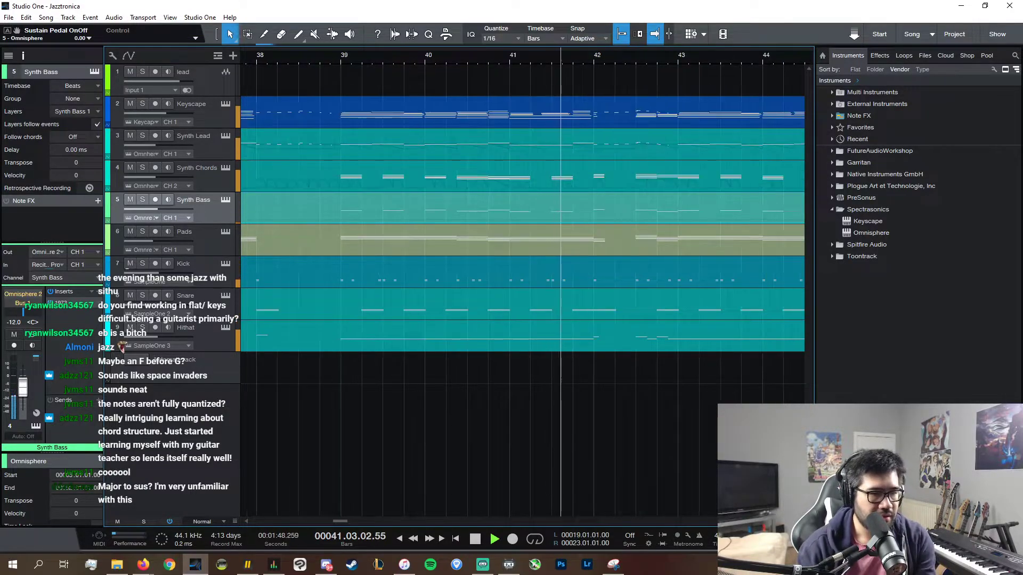
pyautogui.press('w')
pyautogui.press('w')
pyautogui.press('w')
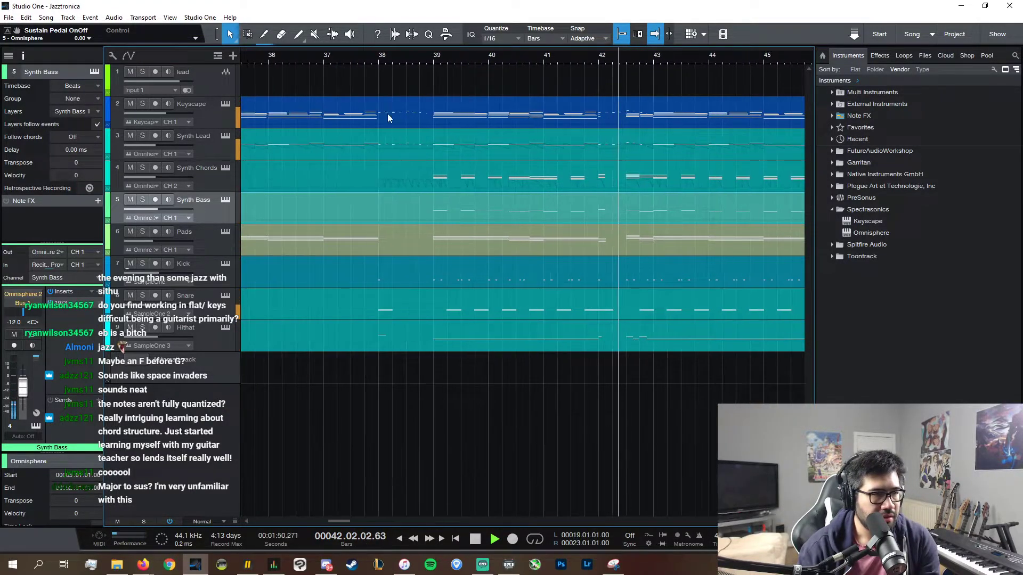
pyautogui.click(376, 62)
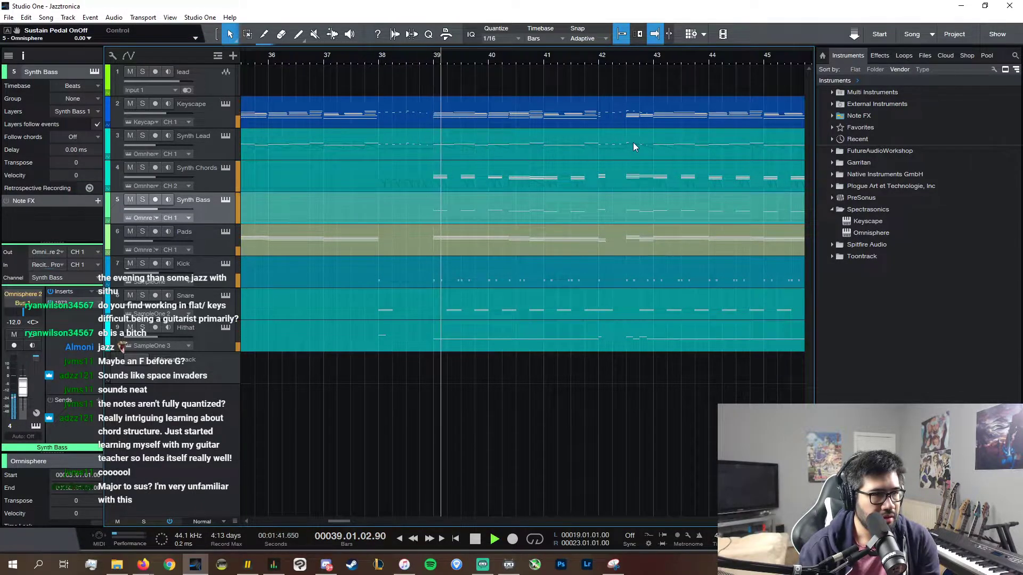
pyautogui.click(626, 53)
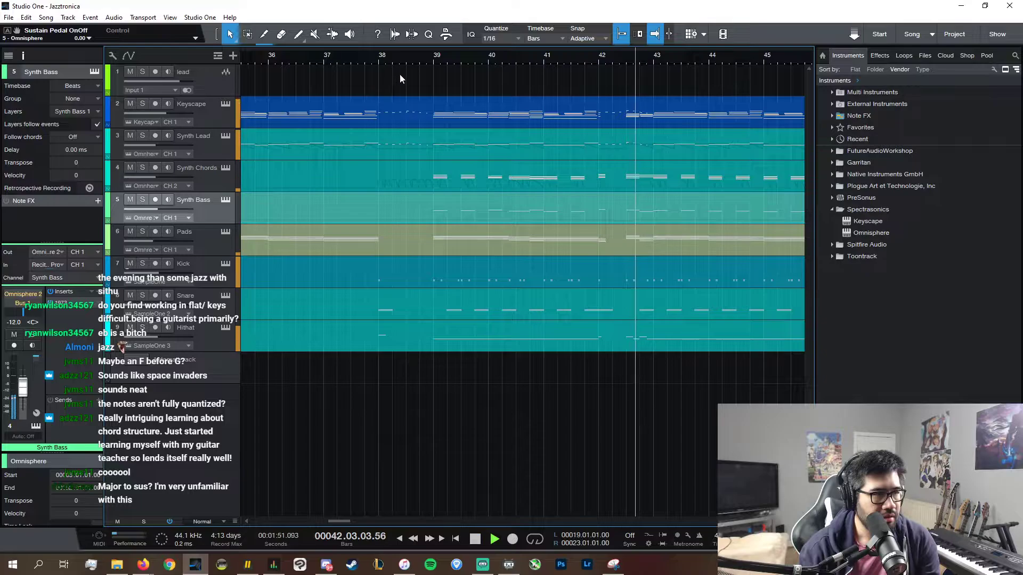
pyautogui.click(407, 61)
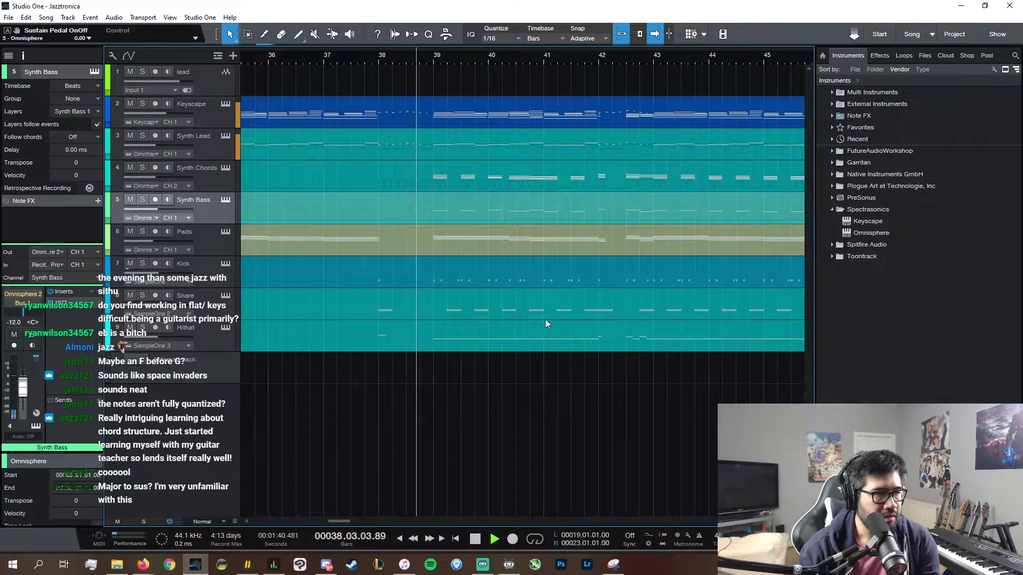
pyautogui.press('w')
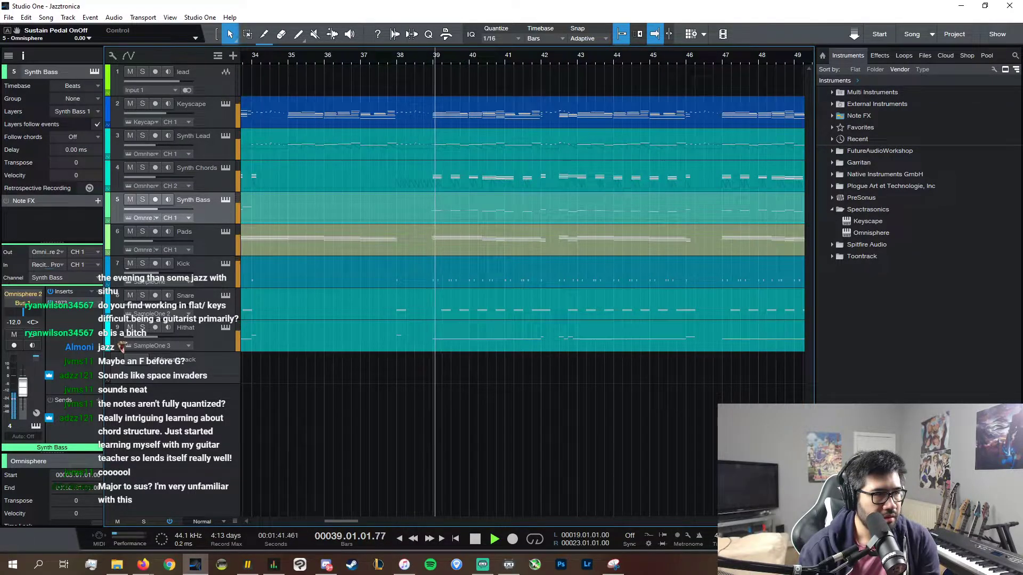
# - Play back the full mix from bar 34 through the stripped-down bar 38, then stop playback
pyautogui.click(256, 60)
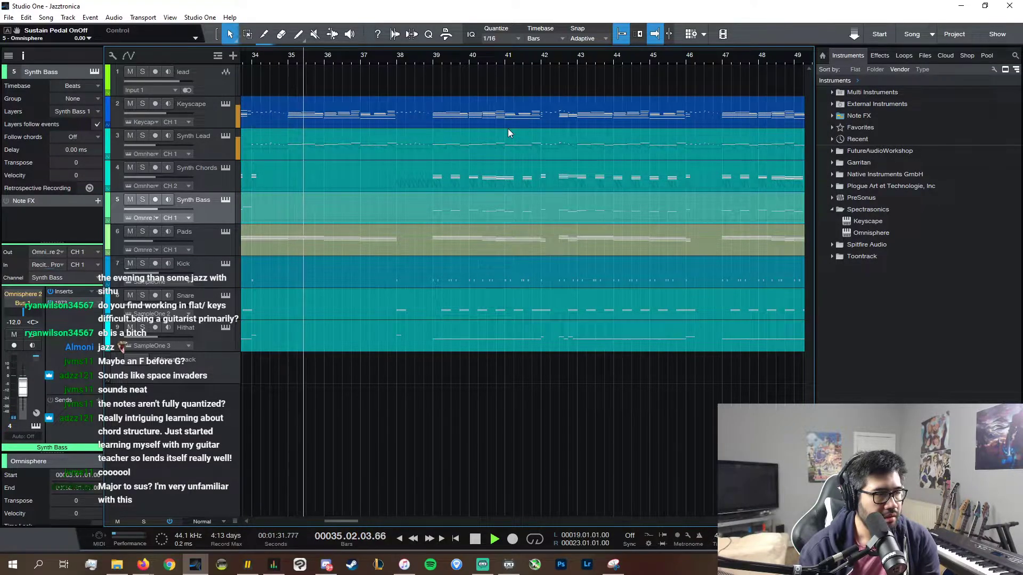
pyautogui.moveTo(782, 522); pyautogui.dragTo(557, 522)
pyautogui.scroll(5, 556, 522)
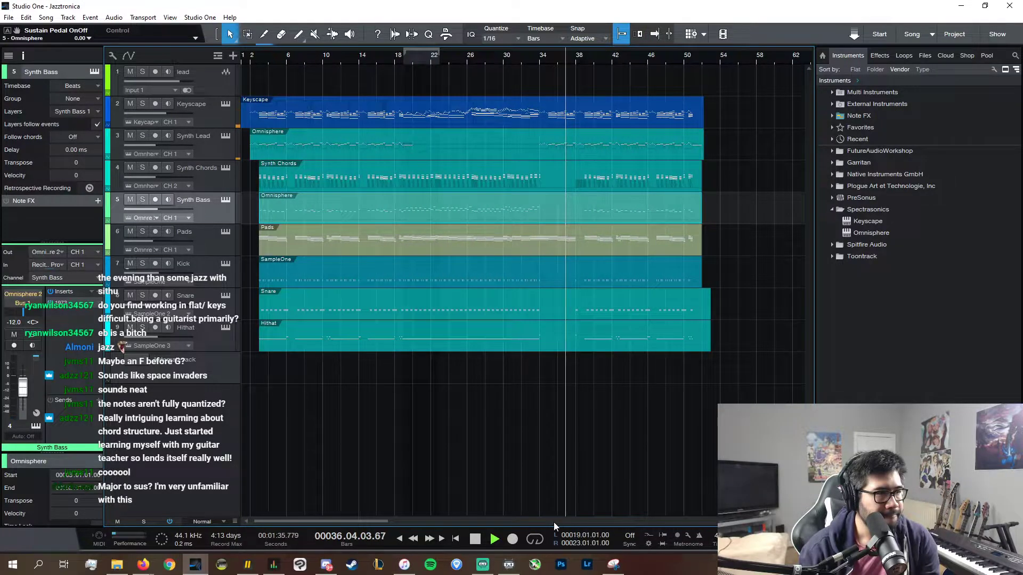
pyautogui.press('e')
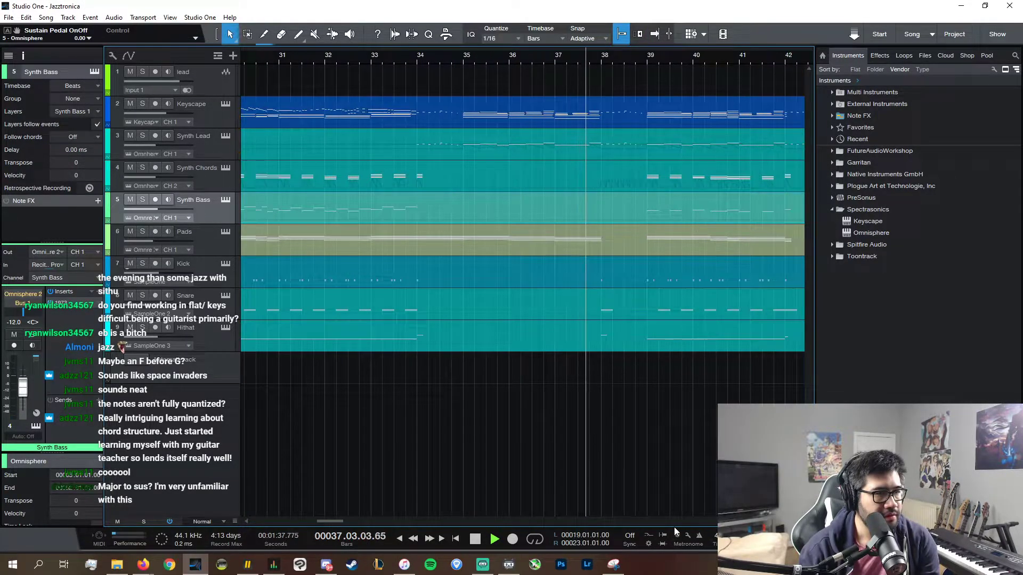
pyautogui.moveTo(679, 525); pyautogui.dragTo(689, 525)
pyautogui.press('e')
pyautogui.press('e')
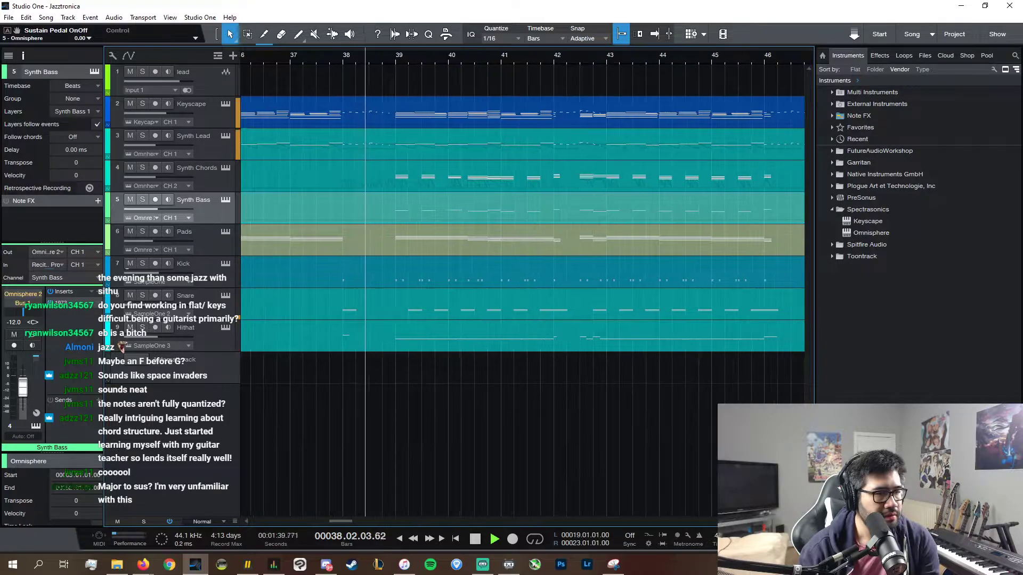
pyautogui.press('e')
pyautogui.press('space')
# - Open the Synth Bass part at bar 38, add an eighth-note C3 at the start of the bar, and audition it
pyautogui.click(292, 62)
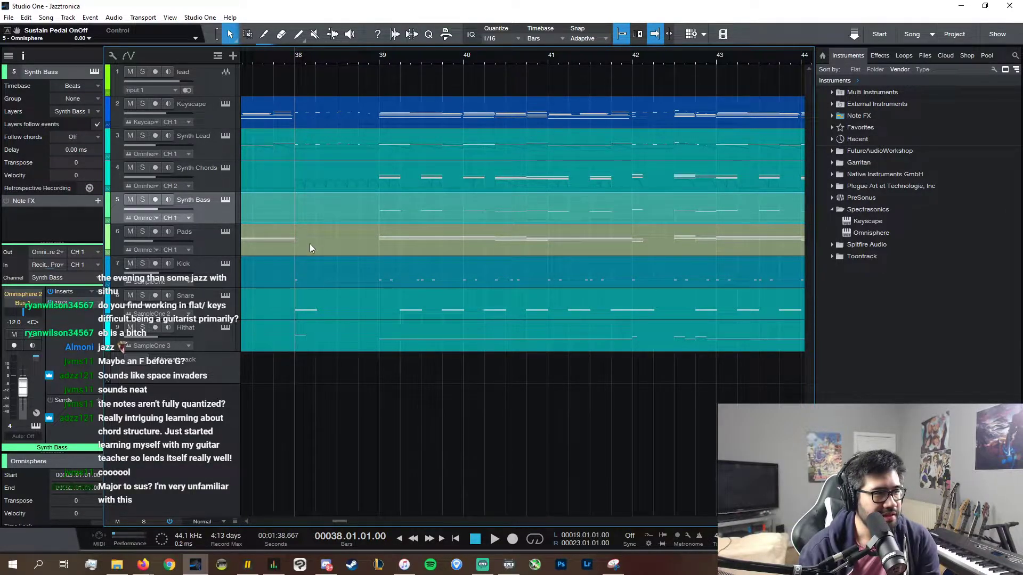
pyautogui.doubleClick(312, 205)
pyautogui.doubleClick(542, 271)
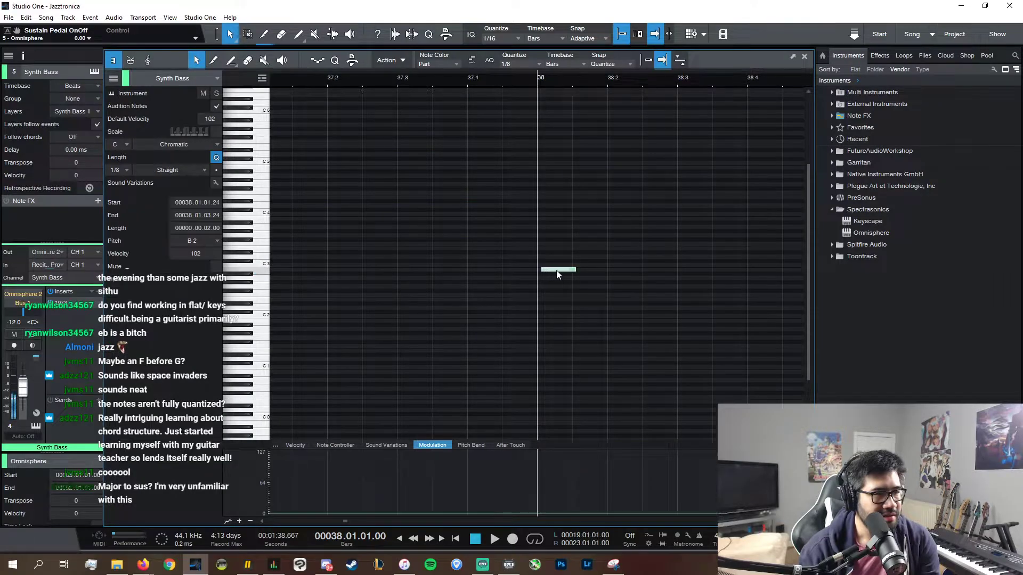
pyautogui.moveTo(557, 271); pyautogui.dragTo(552, 269)
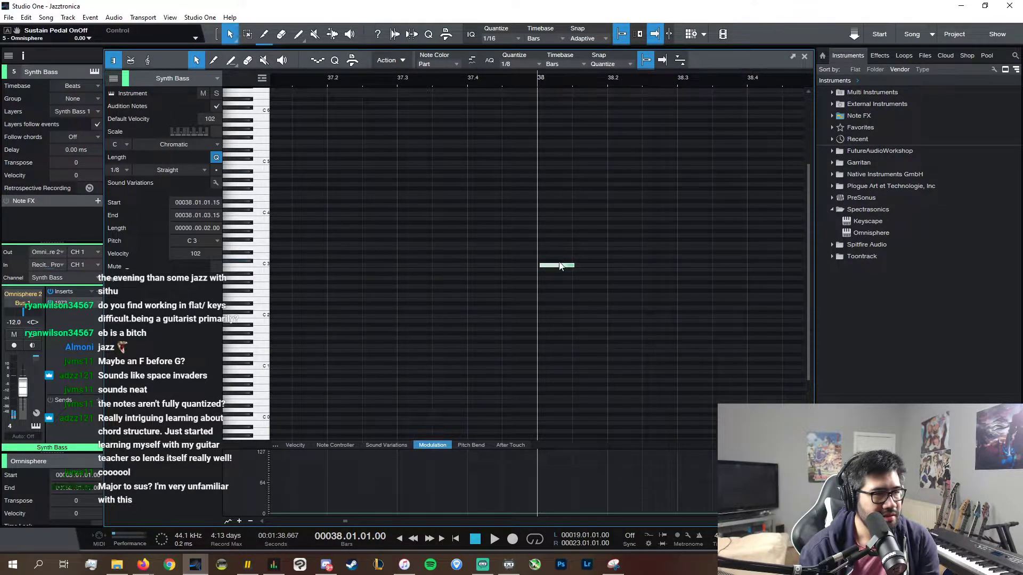
pyautogui.press('space')
pyautogui.press('space')
# - Continue the Synth Bass line with an eighth-note B2 on beat 2's second eighth, a quarter-note A#2 on beat 3 and a quarter-note D#3 on beat 4
pyautogui.press('d')
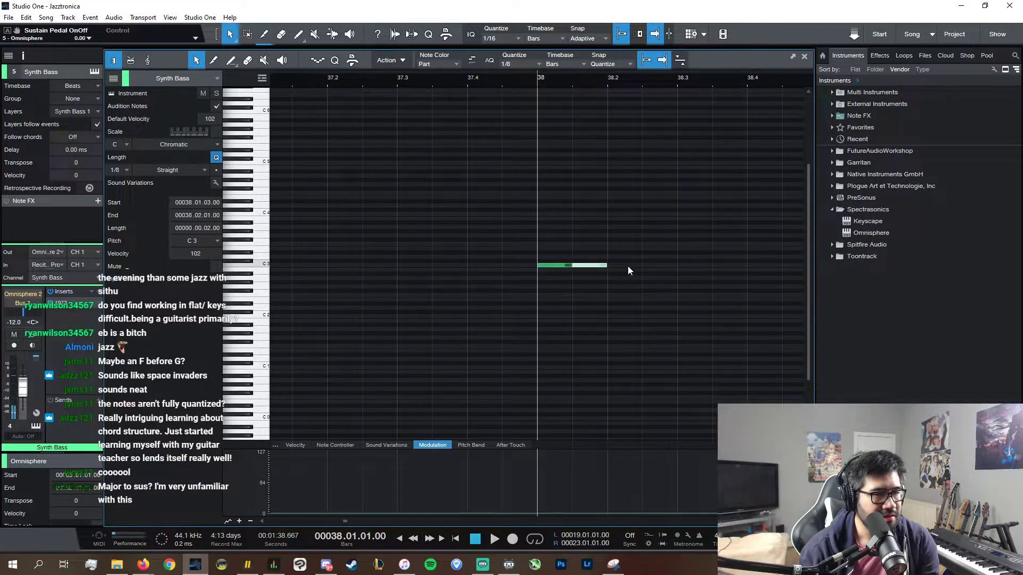
pyautogui.click(613, 271)
pyautogui.moveTo(584, 265); pyautogui.dragTo(655, 269)
pyautogui.click(685, 274)
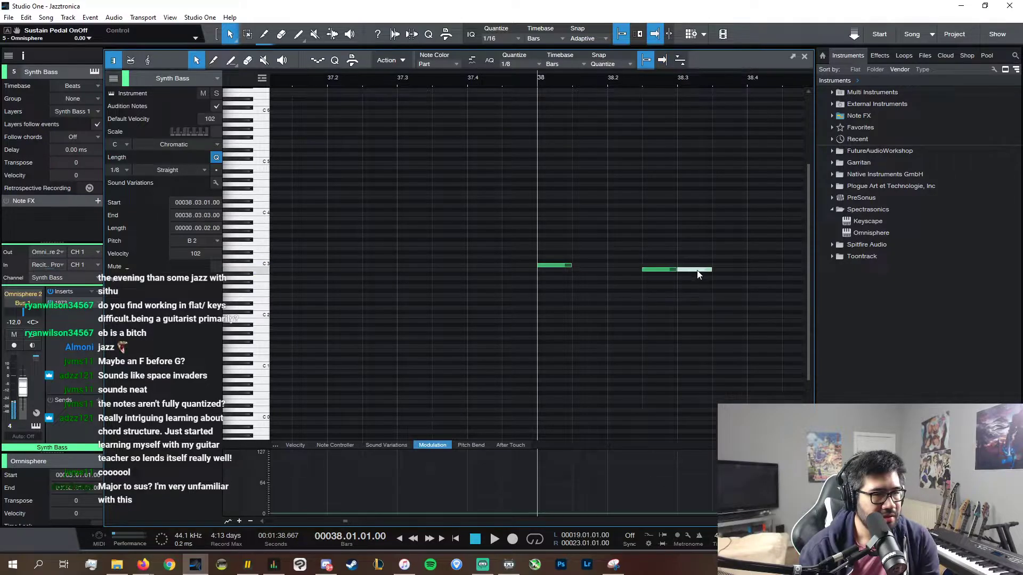
pyautogui.hscroll(4, 670, 496)
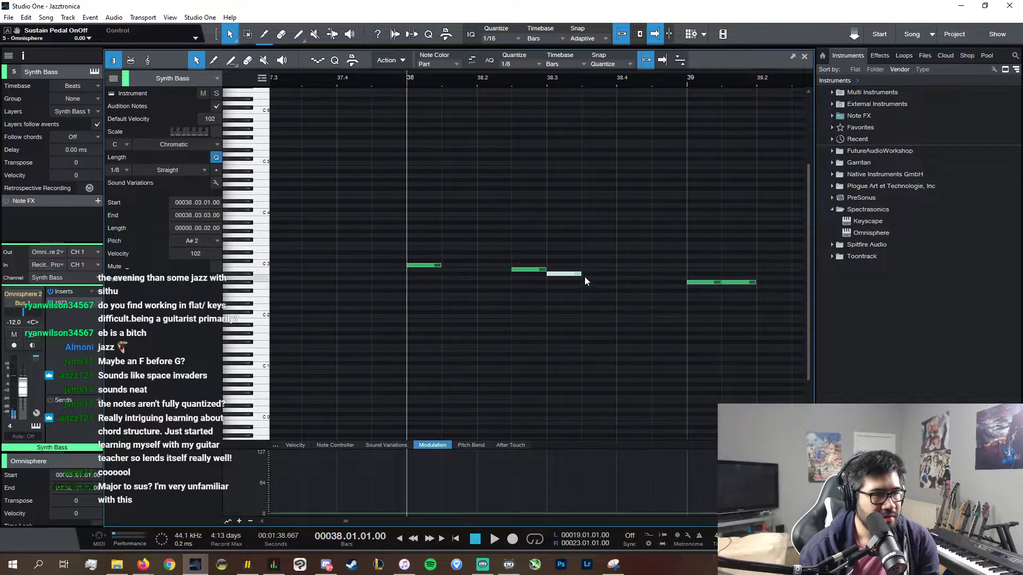
pyautogui.moveTo(582, 274); pyautogui.dragTo(658, 258)
pyautogui.press('d')
# - Play back bar 38 with the rebuilt bass line and close the Synth Bass part
pyautogui.press('space')
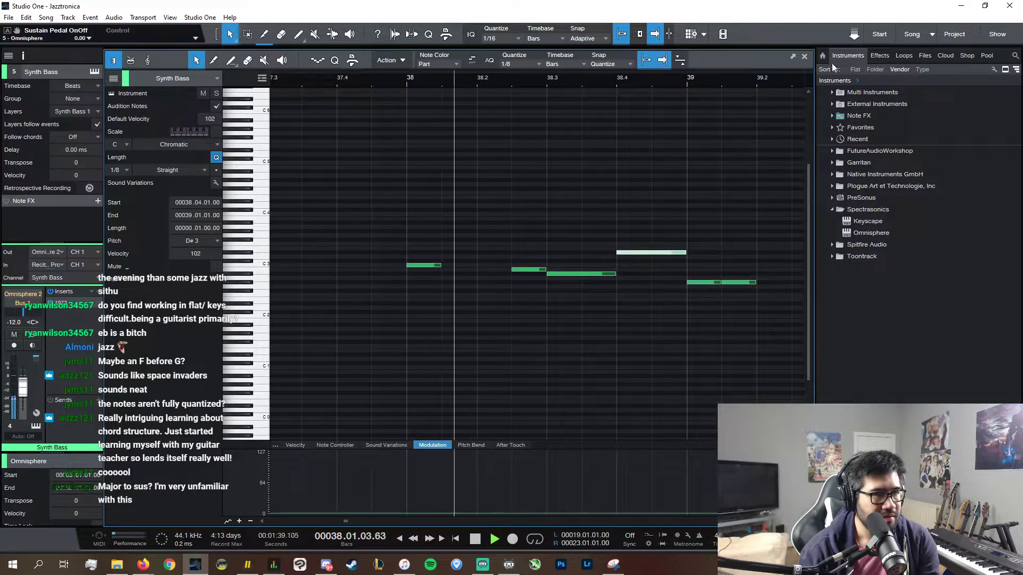
pyautogui.click(803, 57)
pyautogui.press('space')
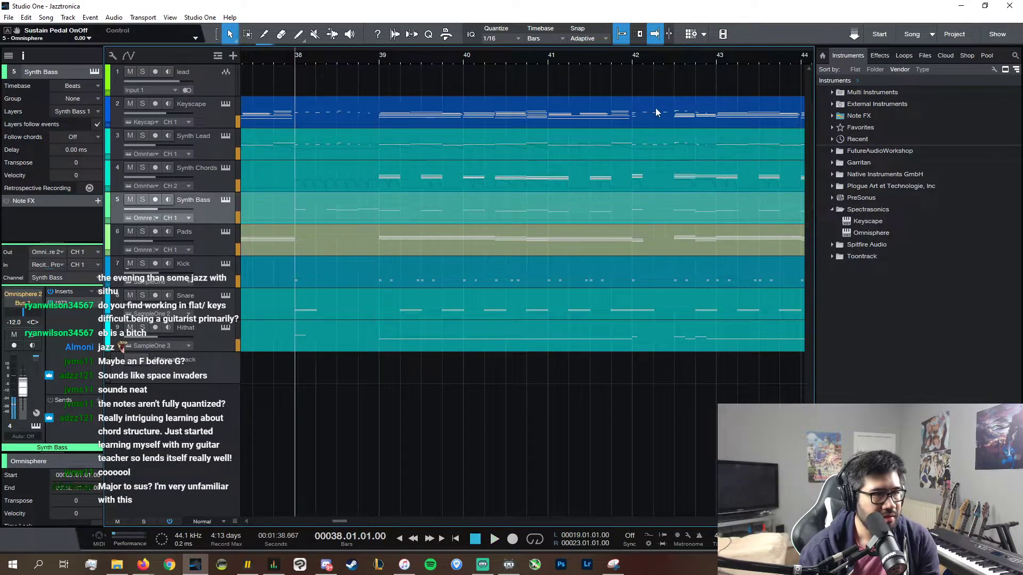
# - Open the Keyscape part around bars 37 to 40 and play it back from the start of bar 38
pyautogui.click(691, 119)
pyautogui.doubleClick(682, 119)
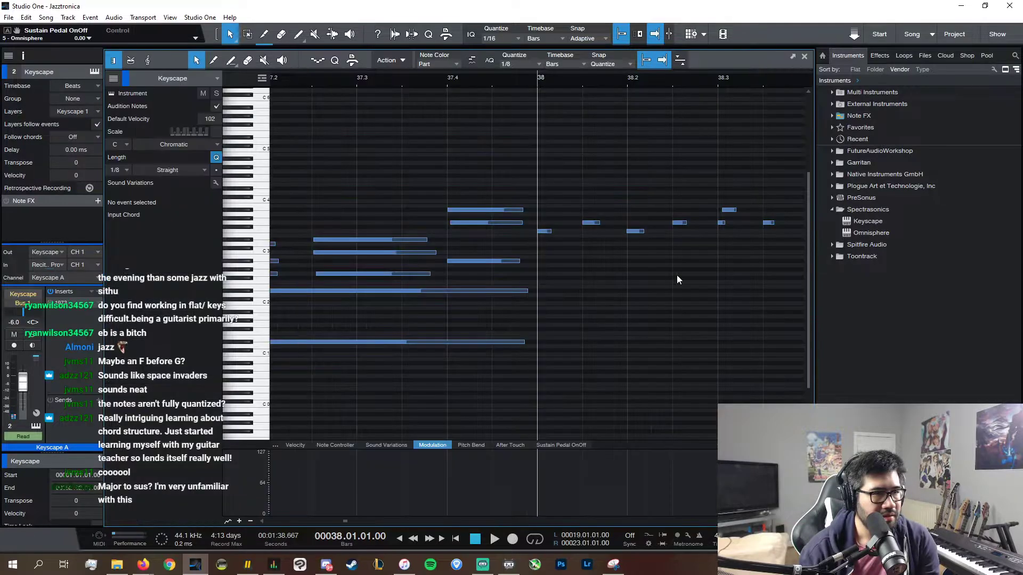
pyautogui.moveTo(781, 522); pyautogui.dragTo(768, 521)
pyautogui.hscroll(2, 689, 412)
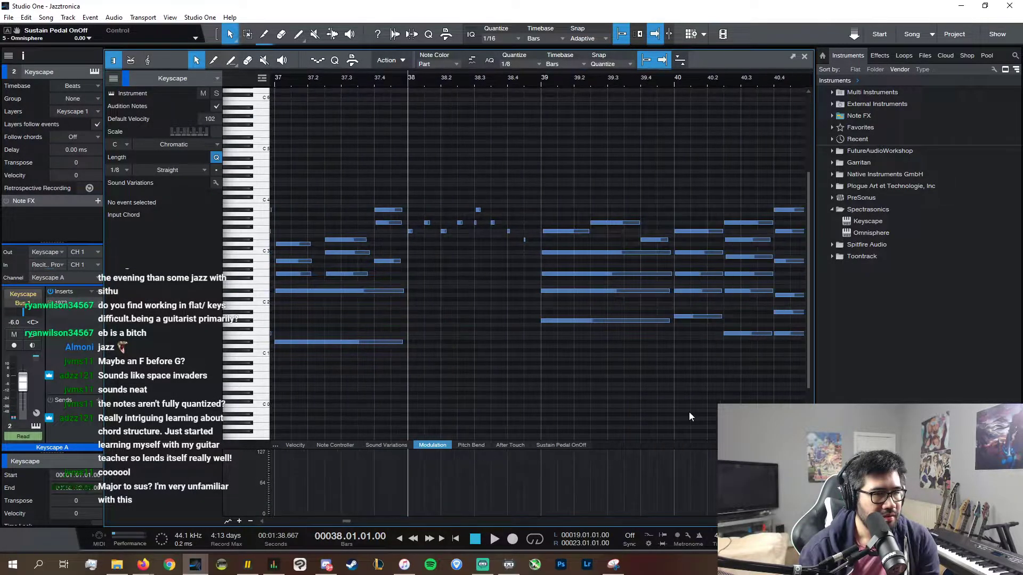
pyautogui.press('space')
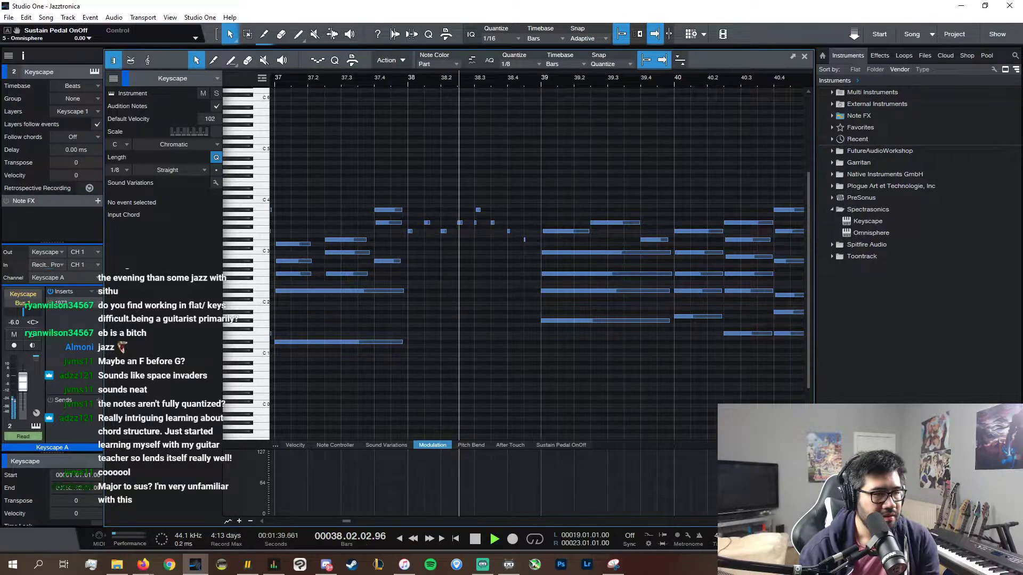
# - Replace the Keyscape notes from beat 3 of bar 38 with a copy of the melody and chords from beat 3 of bar 42
pyautogui.press('w')
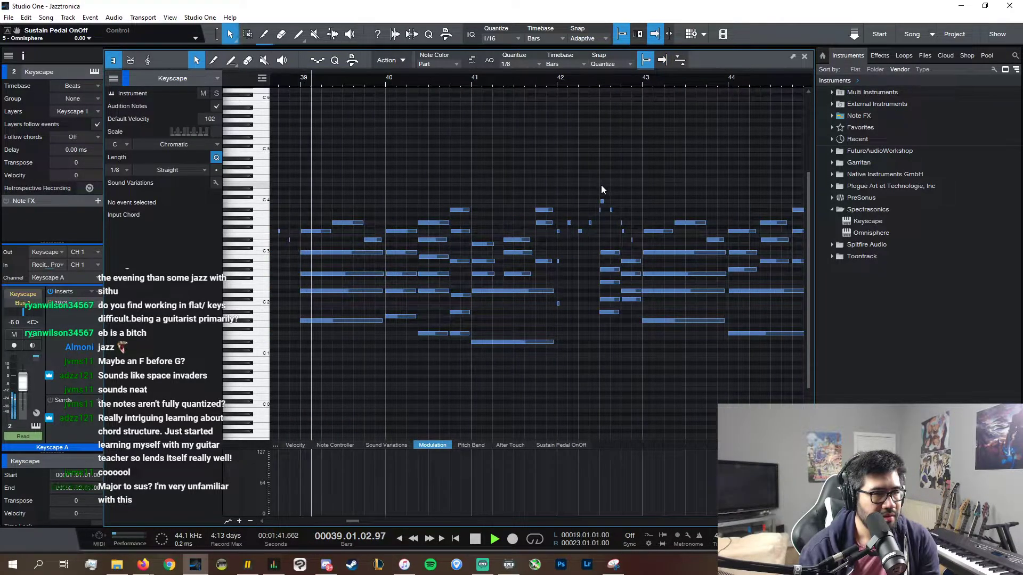
pyautogui.moveTo(600, 183); pyautogui.dragTo(636, 333)
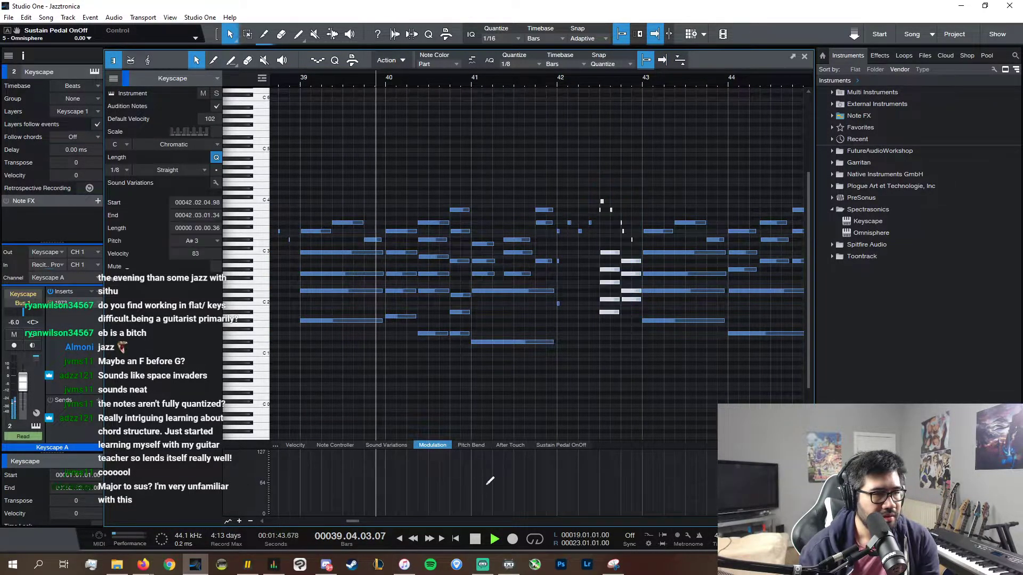
pyautogui.press('space')
pyautogui.scroll(2, 439, 522)
pyautogui.moveTo(384, 199); pyautogui.dragTo(427, 248)
pyautogui.press('Delete')
pyautogui.click(386, 79)
pyautogui.hotkey('ctrl', 'v')
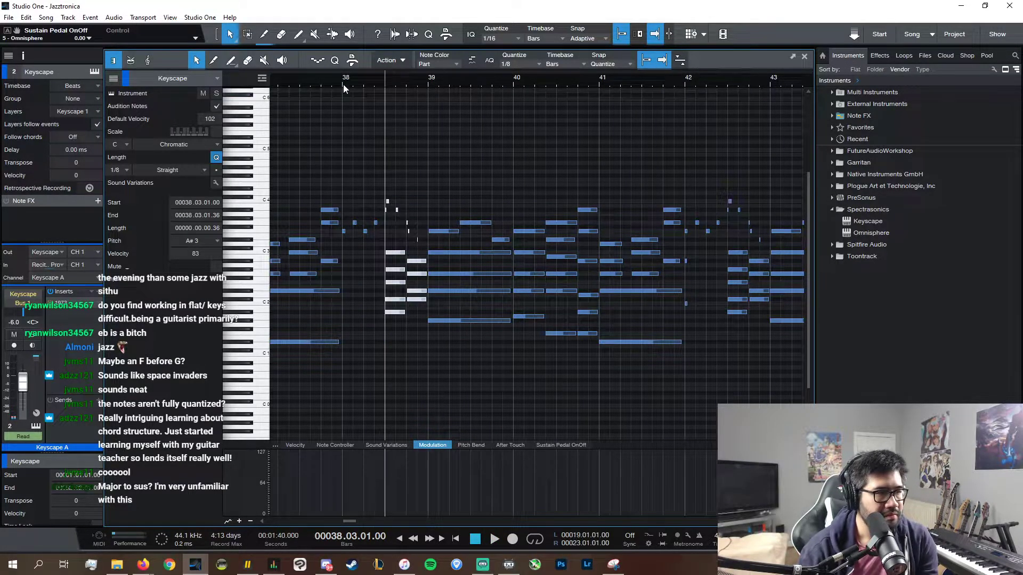
# - Play back the pasted Keyscape chords from the start of bar 38 and close the Keyscape part
pyautogui.click(343, 80)
pyautogui.press('space')
pyautogui.press('space')
pyautogui.click(805, 56)
pyautogui.click(805, 57)
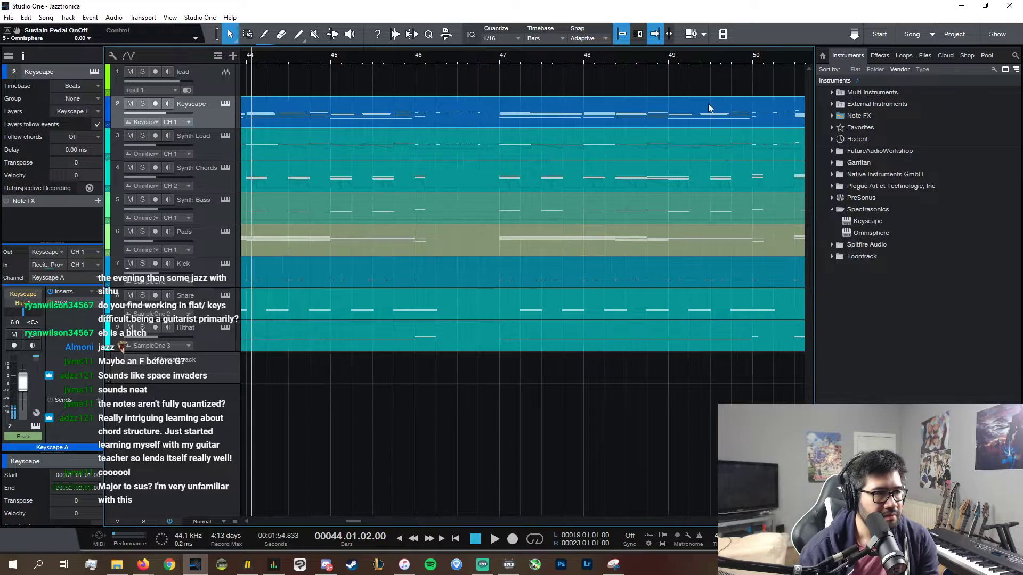
# - Open the Synth Lead part and copy its notes from beat 3 to the end of bar 42
pyautogui.hscroll(3, 645, 519)
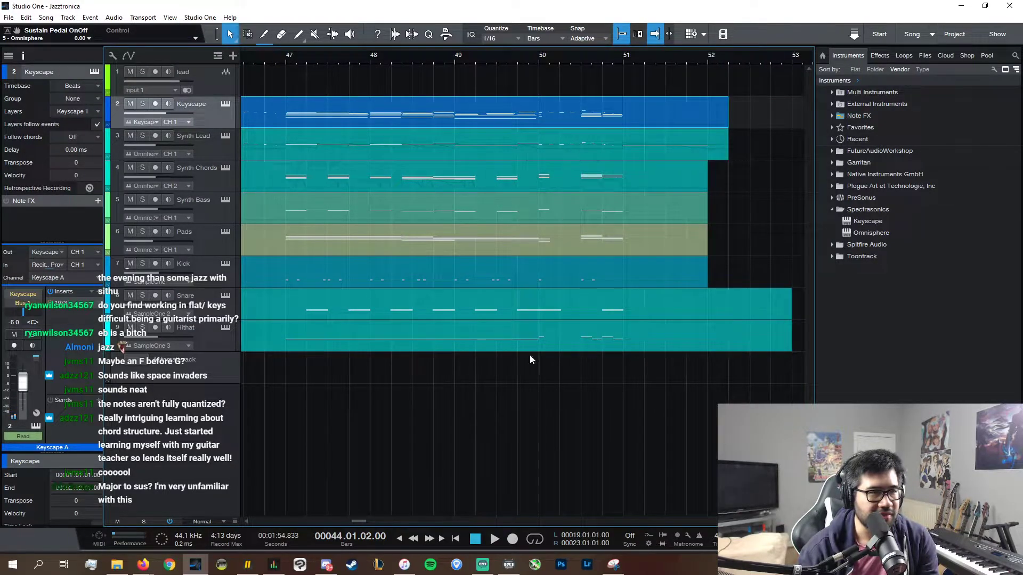
pyautogui.hscroll(-6, 522, 394)
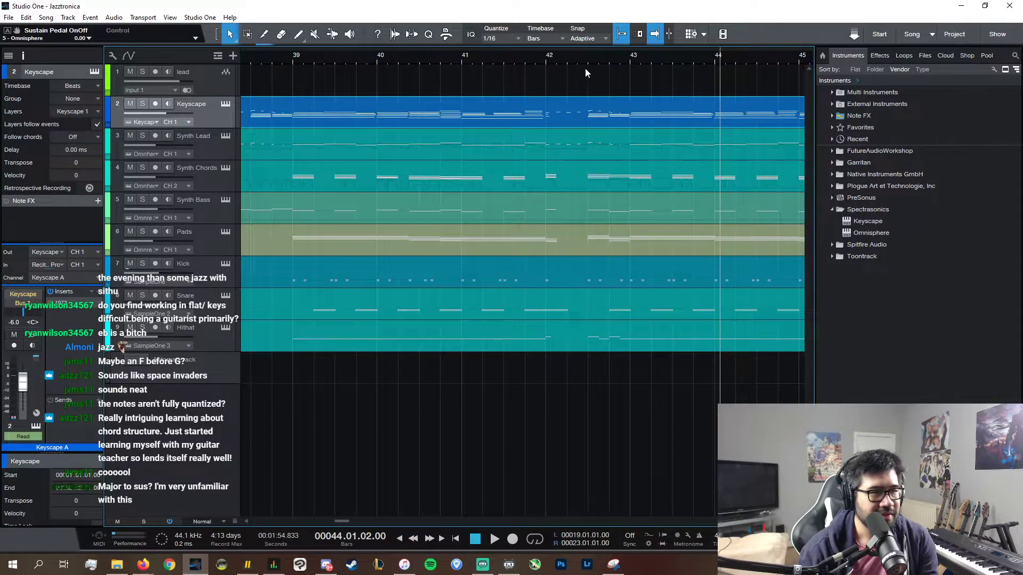
pyautogui.doubleClick(597, 146)
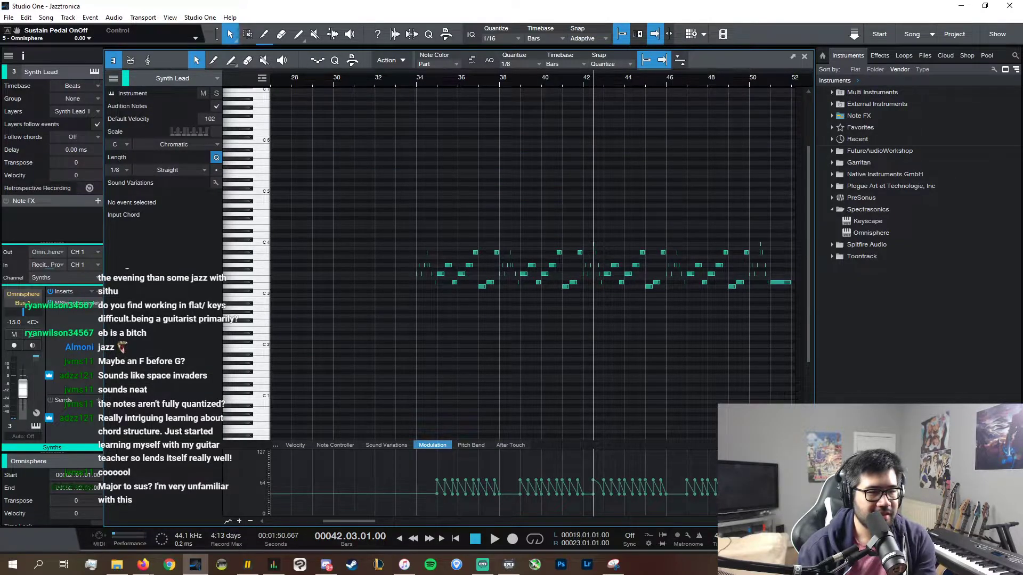
pyautogui.press('e')
pyautogui.press('e')
pyautogui.moveTo(593, 220); pyautogui.dragTo(617, 297)
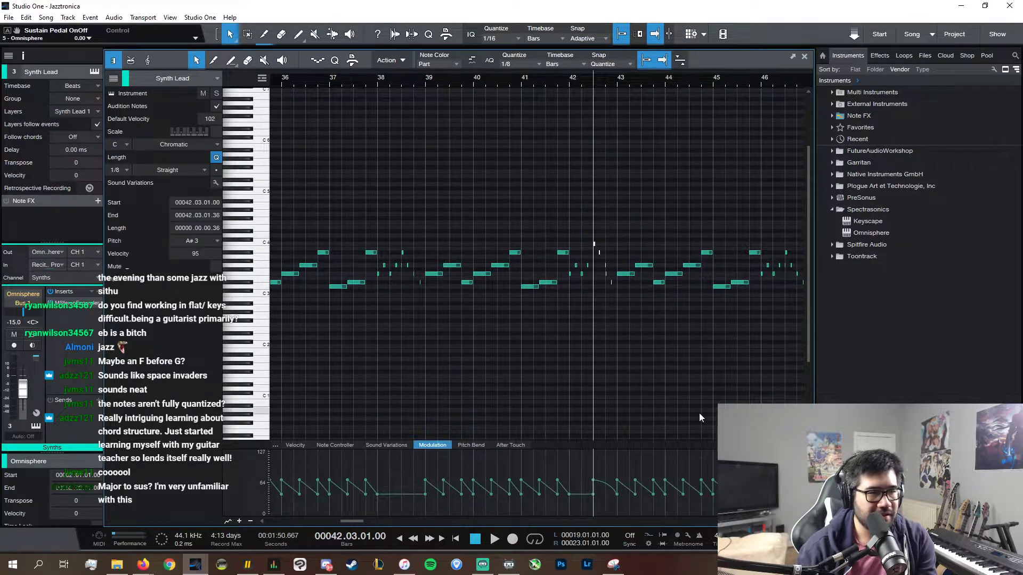
pyautogui.press('space')
pyautogui.press('space')
# - Replace the Synth Lead notes from beat 3 of bar 38 with the notes copied from bar 42, and close the part
pyautogui.click(394, 79)
pyautogui.press('space')
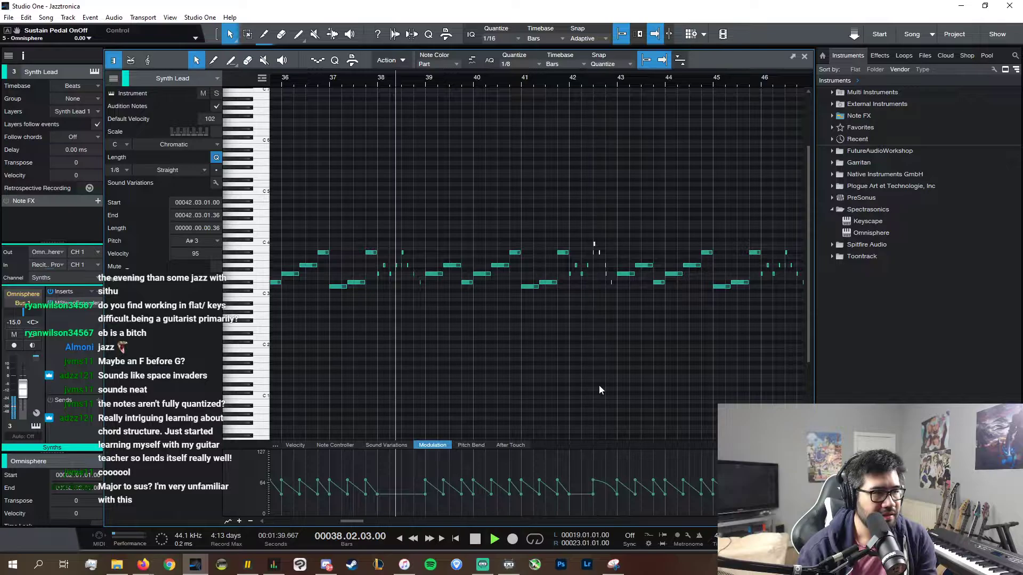
pyautogui.press('space')
pyautogui.press('e')
pyautogui.press('e')
pyautogui.press('e')
pyautogui.press('e')
pyautogui.moveTo(414, 225); pyautogui.dragTo(491, 273)
pyautogui.click(414, 80)
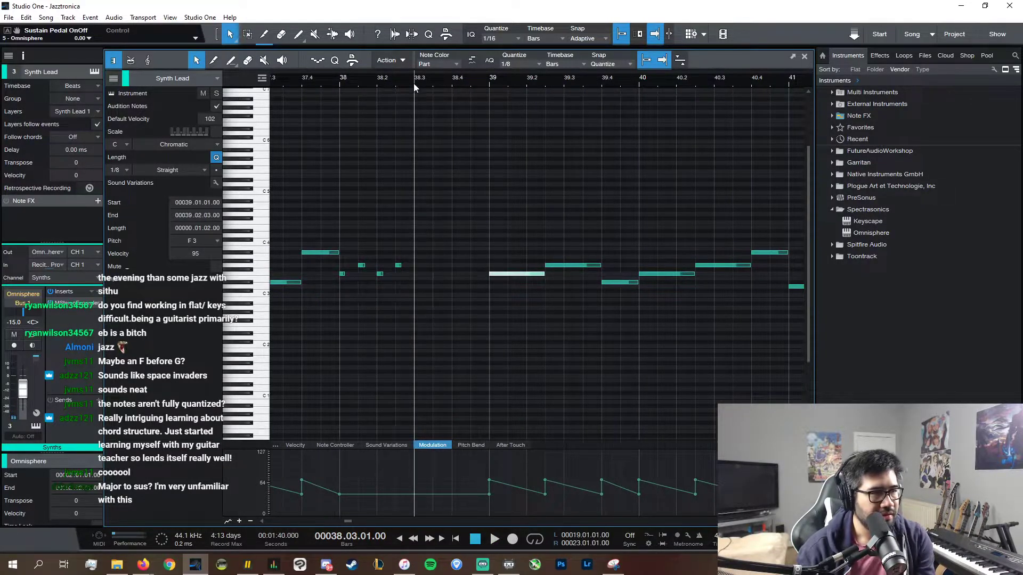
pyautogui.click(804, 57)
# - Reopen the Keyscape part, copy the two short low notes at the start of bar 42 to the start of bar 38, and audition them
pyautogui.hscroll(-5, 371, 523)
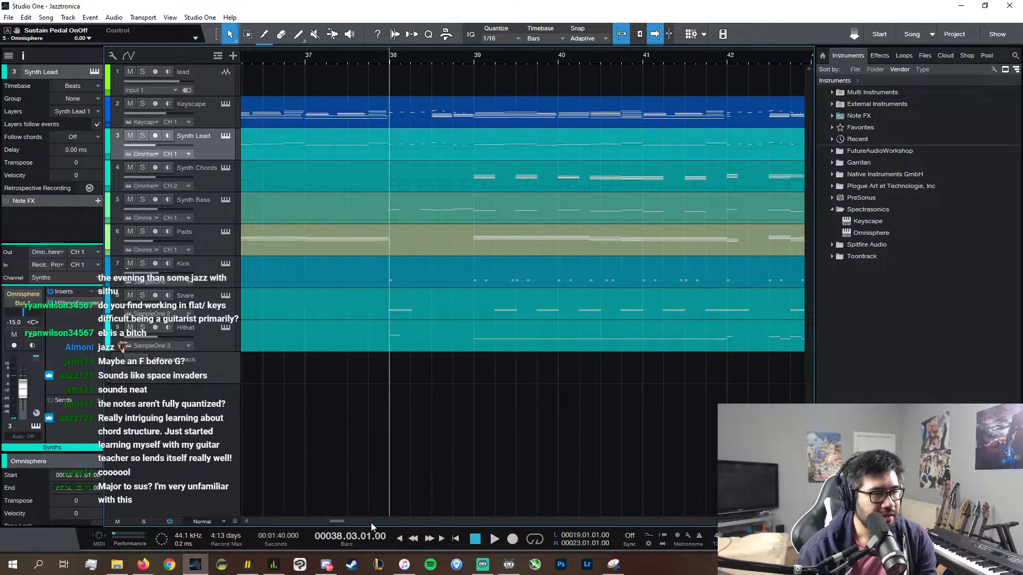
pyautogui.doubleClick(533, 127)
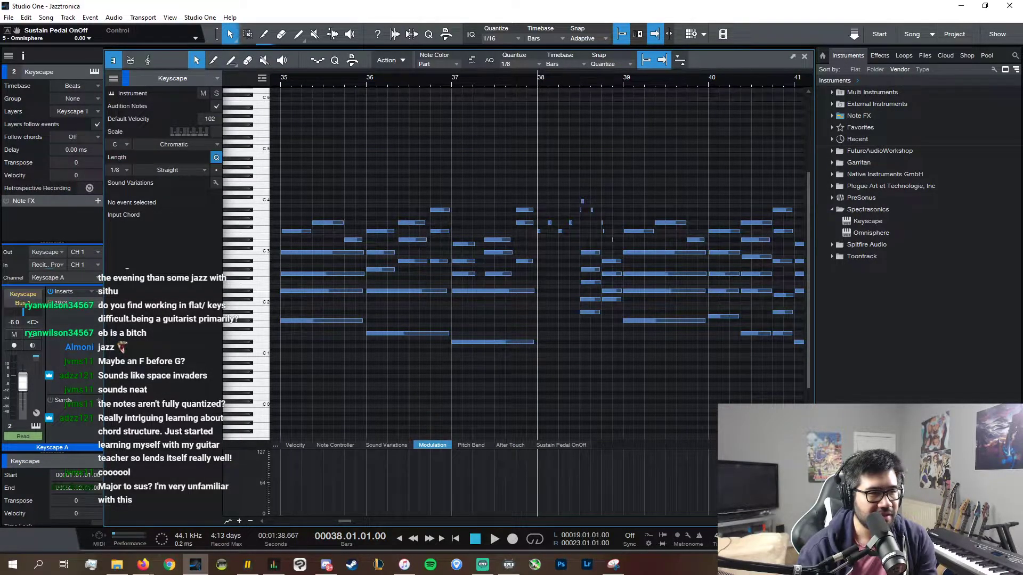
pyautogui.hscroll(3, 686, 521)
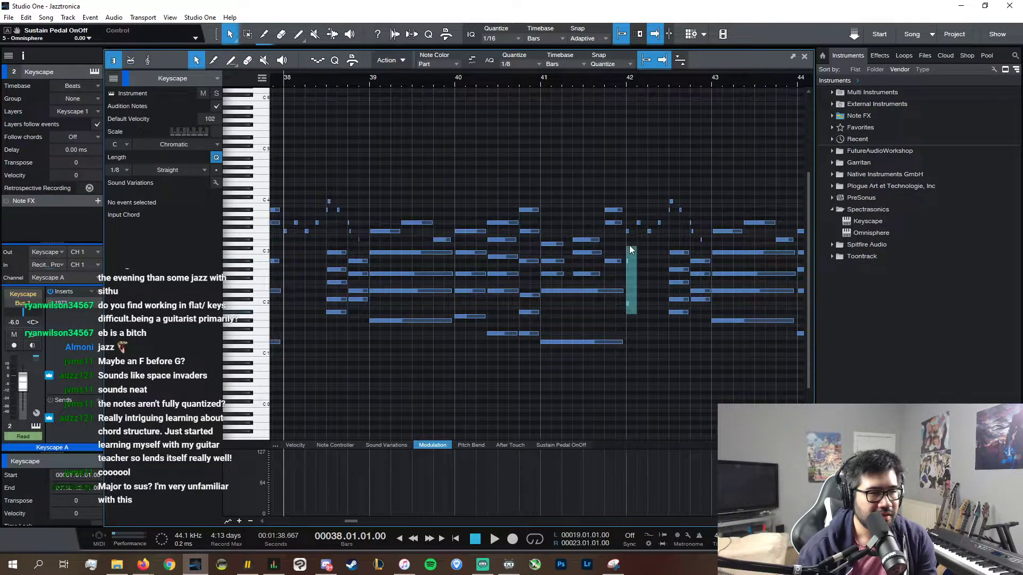
pyautogui.moveTo(630, 247); pyautogui.dragTo(628, 247)
pyautogui.hotkey('ctrl', 'c')
pyautogui.press('space')
pyautogui.press('space')
pyautogui.hotkey('ctrl', 'v')
pyautogui.press('space')
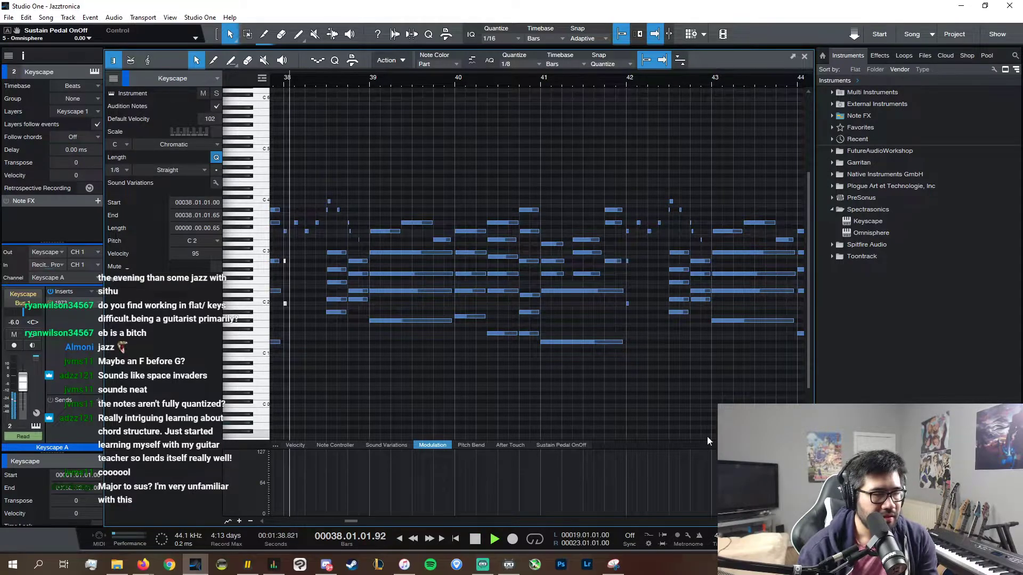
pyautogui.press('space')
# - Show the Keyscape note velocities and play back the start of bar 38
pyautogui.click(295, 445)
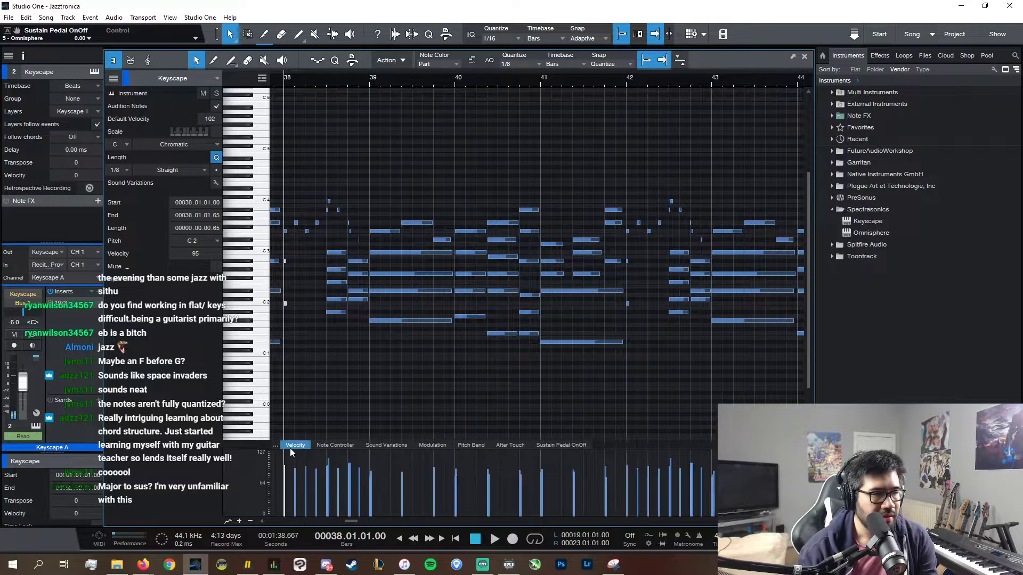
pyautogui.press('space')
pyautogui.press('space')
# - Lengthen the C2 and A#2 notes at the start of bar 38 to about an eighth note and audition them
pyautogui.press('e')
pyautogui.press('e')
pyautogui.press('e')
pyautogui.press('e')
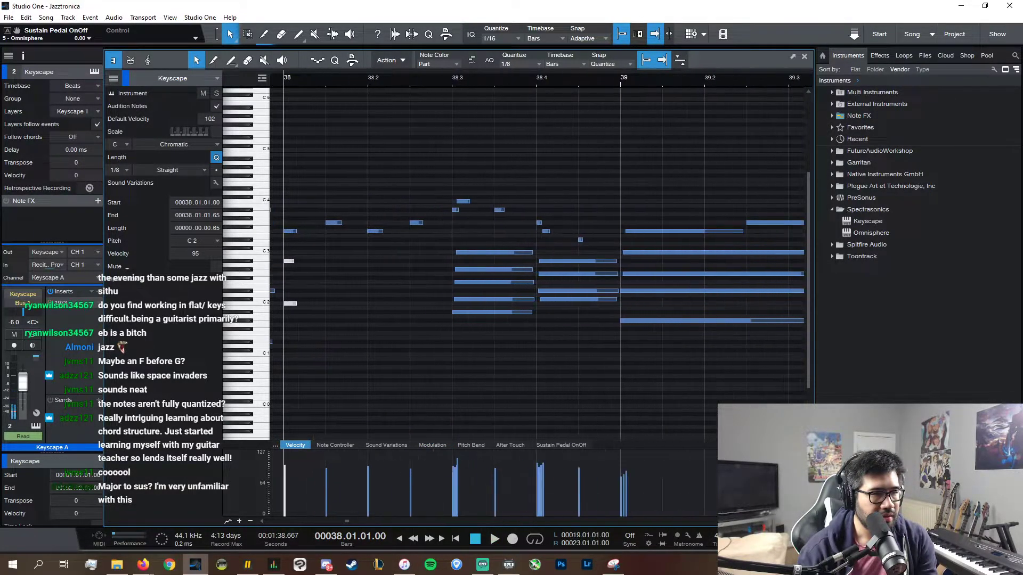
pyautogui.click(299, 335)
pyautogui.click(291, 304)
pyautogui.click(292, 268)
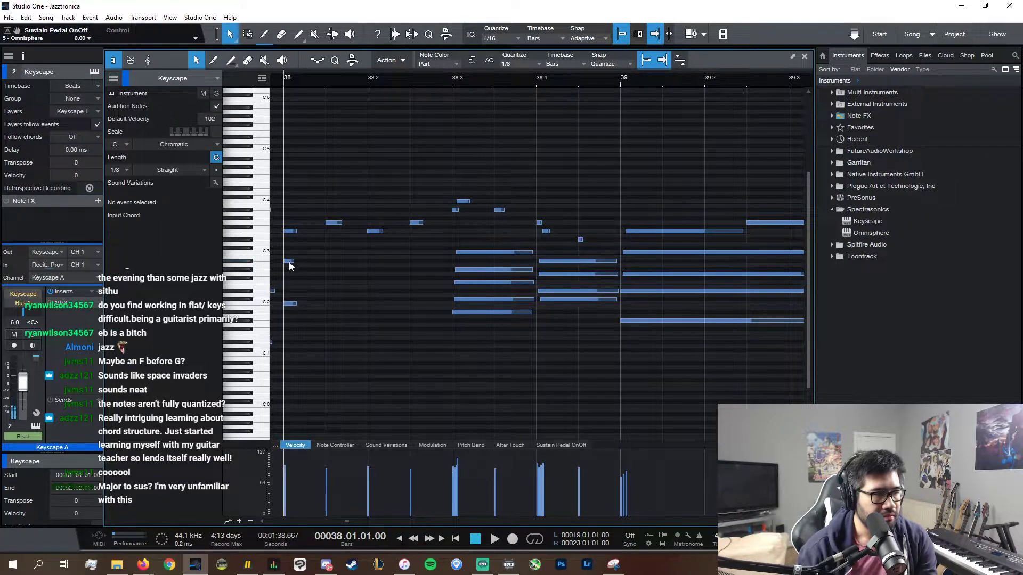
pyautogui.click(291, 262)
pyautogui.moveTo(326, 328); pyautogui.dragTo(325, 269)
pyautogui.press('space')
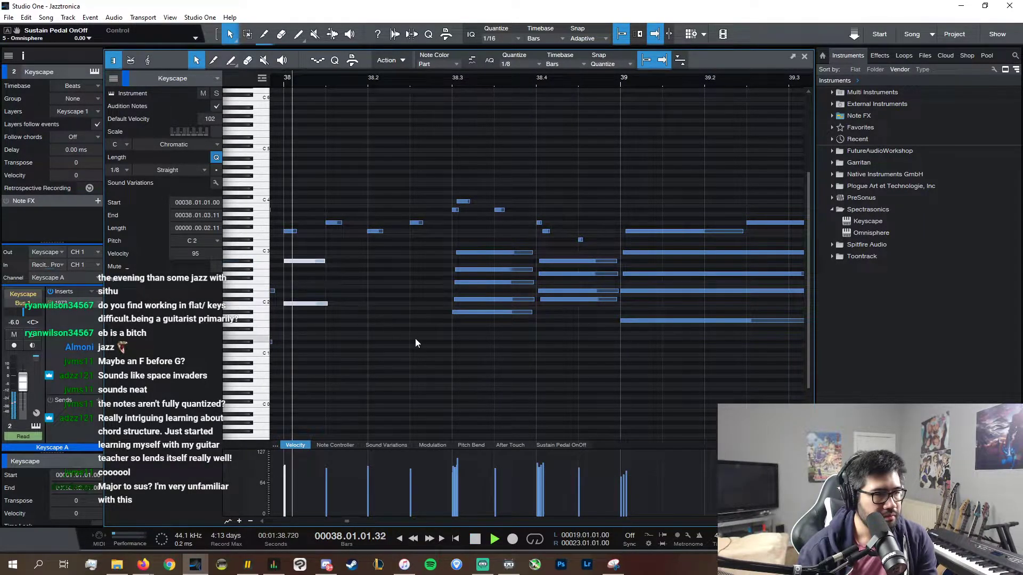
pyautogui.press('space')
# - Duplicate the two low notes from the start of bar 38 to beat 2's second eighth as B1 and A2
pyautogui.moveTo(367, 320); pyautogui.dragTo(292, 251)
pyautogui.moveTo(296, 304); pyautogui.dragTo(428, 314)
pyautogui.click(415, 222)
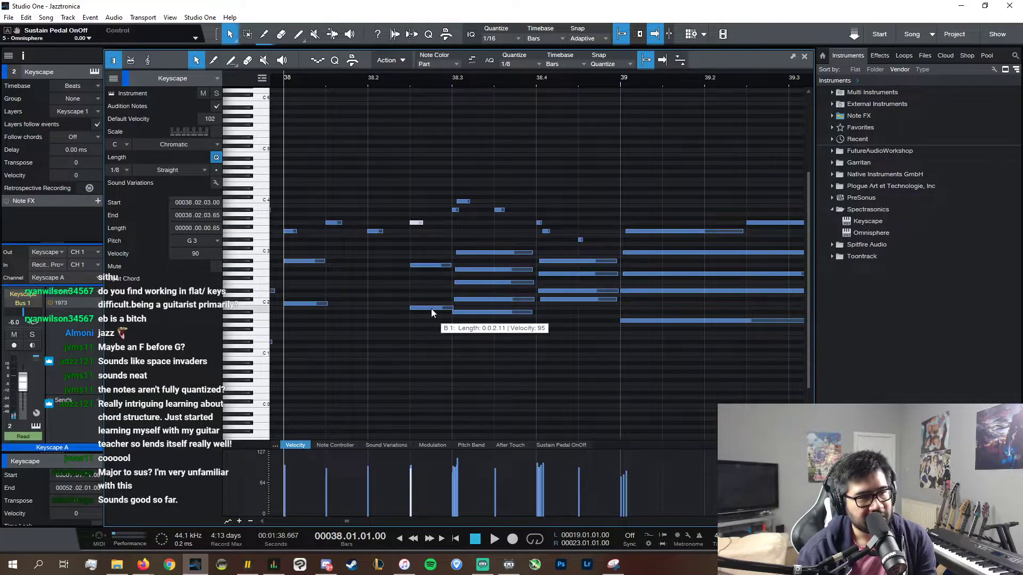
# - Add G2 and D#2 to the chord on beat 2's second eighth of bar 38 and audition its notes
pyautogui.moveTo(431, 311); pyautogui.dragTo(420, 276)
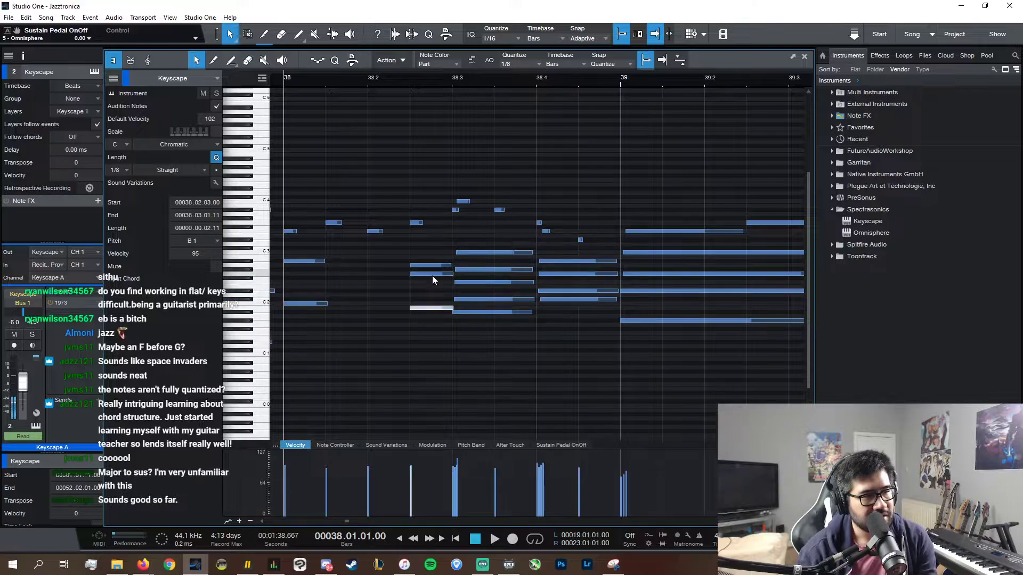
pyautogui.moveTo(501, 278); pyautogui.dragTo(434, 294)
pyautogui.click(437, 307)
pyautogui.click(432, 291)
pyautogui.click(432, 275)
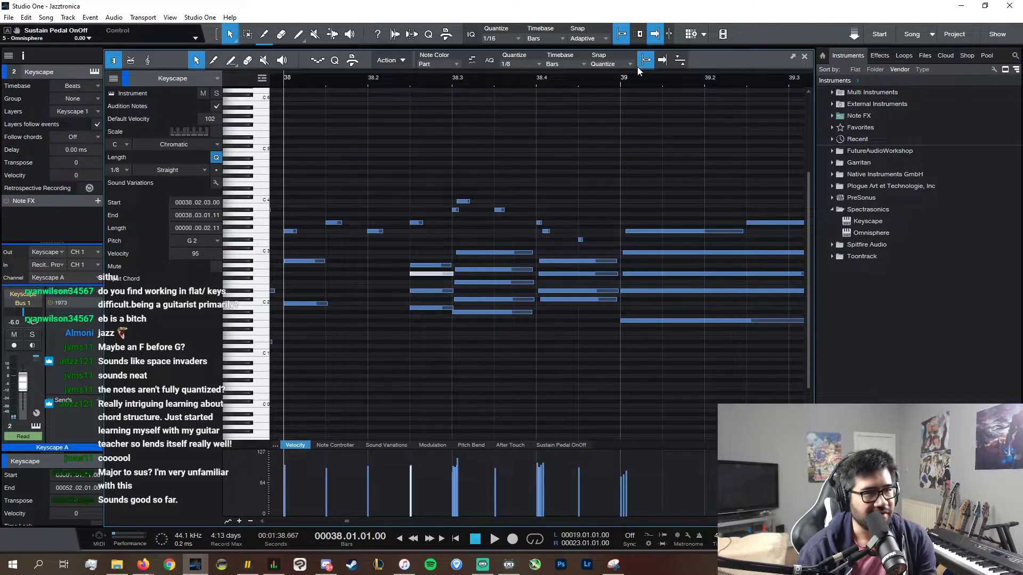
# - Trim and soften the chord on beat 2's second eighth, with D#2 at about velocity 69, and raise its top note to A#2
pyautogui.moveTo(430, 328); pyautogui.dragTo(450, 275)
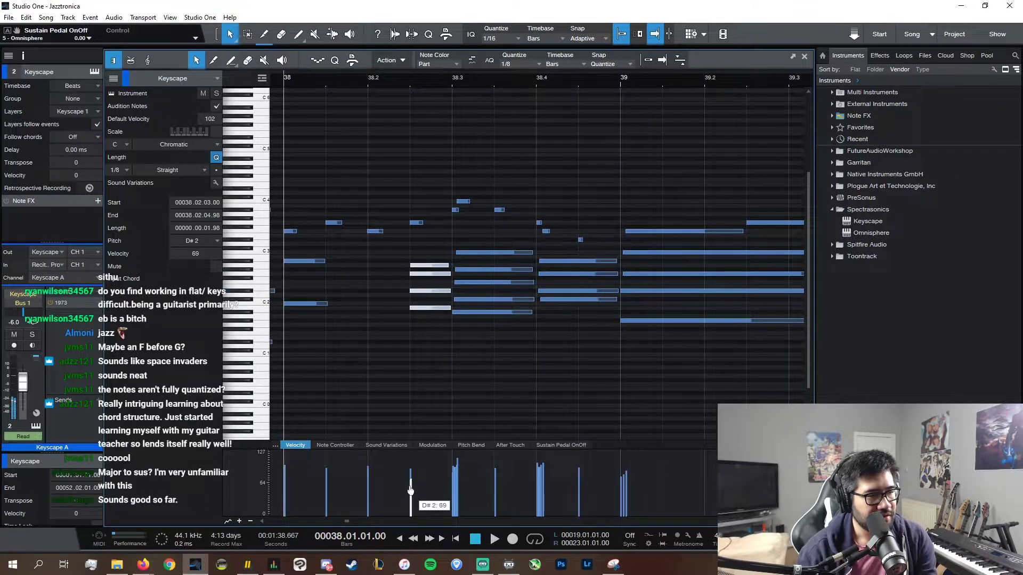
pyautogui.click(429, 308)
pyautogui.moveTo(433, 266); pyautogui.dragTo(432, 262)
pyautogui.click(426, 312)
# - Duplicate the A#2 on beat 1 of bar 38 to G2, starting slightly late at 38.01.01.08 with velocity 71
pyautogui.click(305, 262)
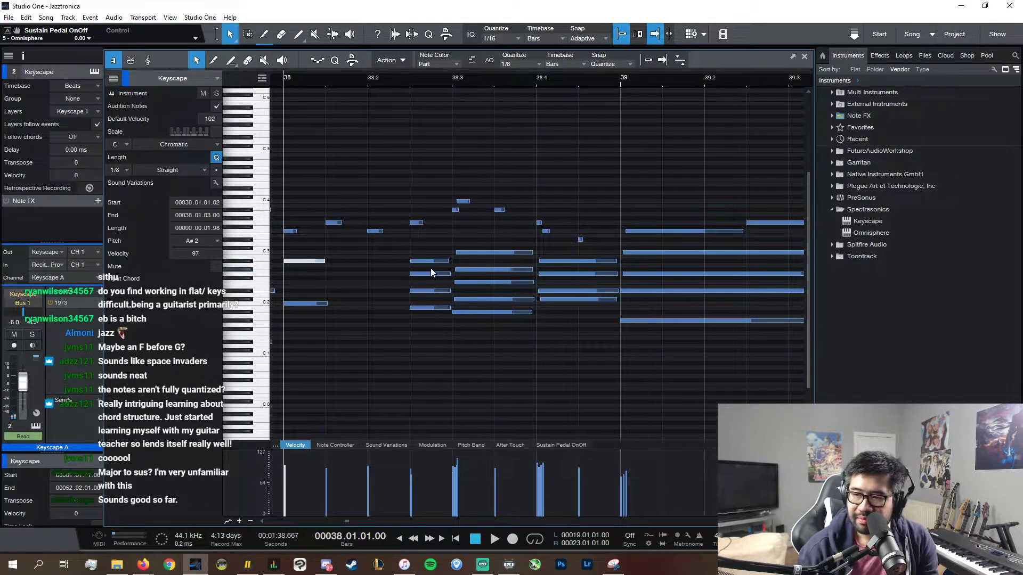
pyautogui.moveTo(284, 262); pyautogui.dragTo(286, 262)
pyautogui.press('d')
pyautogui.moveTo(356, 262); pyautogui.dragTo(325, 275)
pyautogui.click(286, 275)
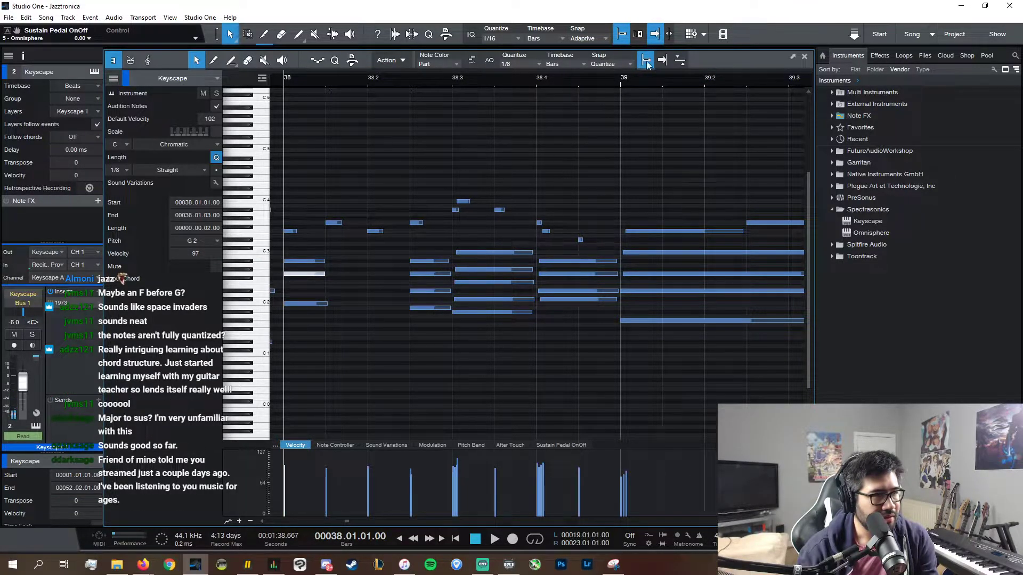
pyautogui.moveTo(284, 274); pyautogui.dragTo(286, 273)
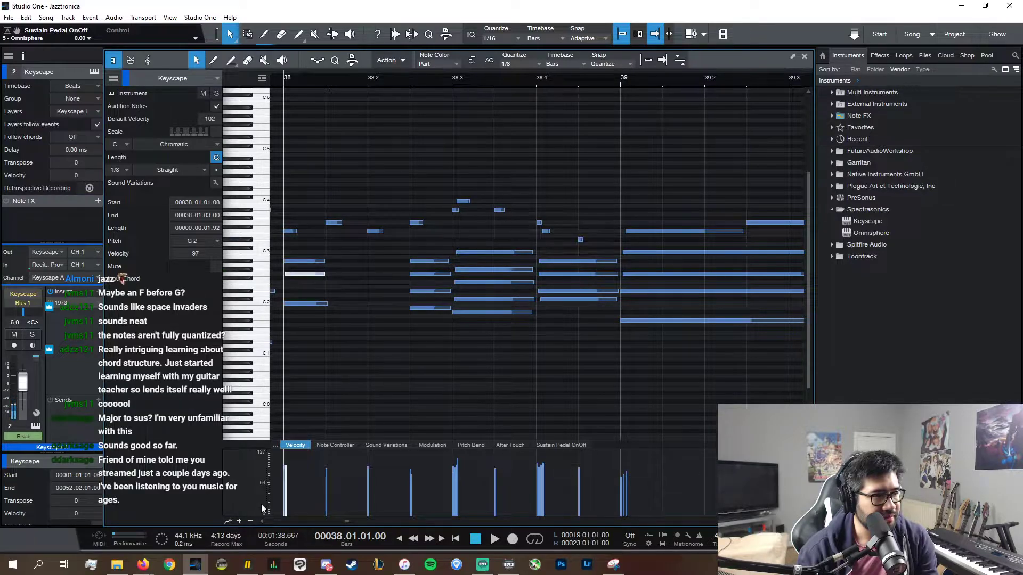
pyautogui.moveTo(286, 497); pyautogui.dragTo(289, 506)
# - Set the beat 1 C2 to velocity 78, duplicate it to D#2 at 38.01.01.08, and trim the chord notes to just under an eighth
pyautogui.click(319, 262)
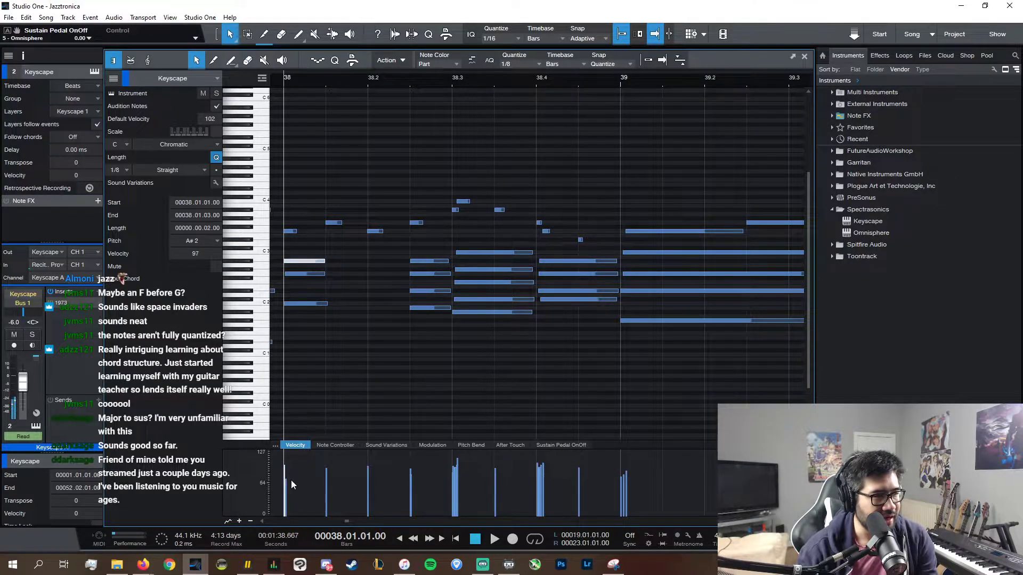
pyautogui.click(318, 304)
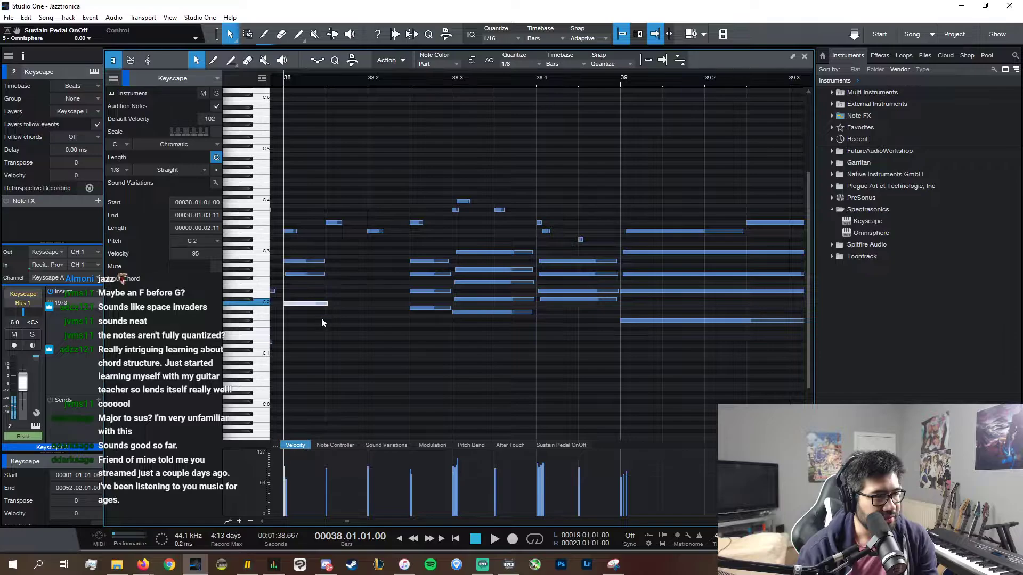
pyautogui.press('d')
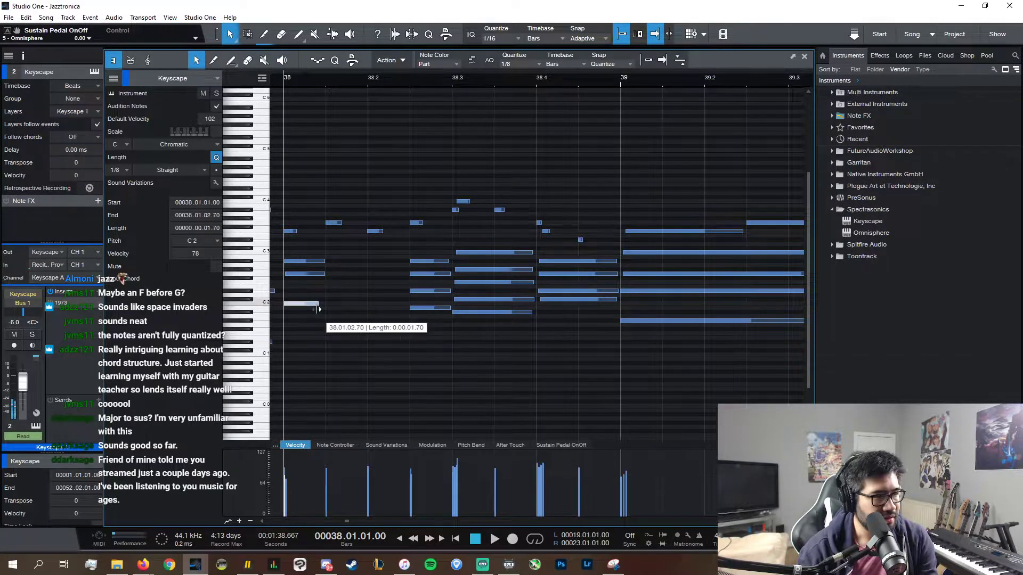
pyautogui.moveTo(353, 306); pyautogui.dragTo(311, 295)
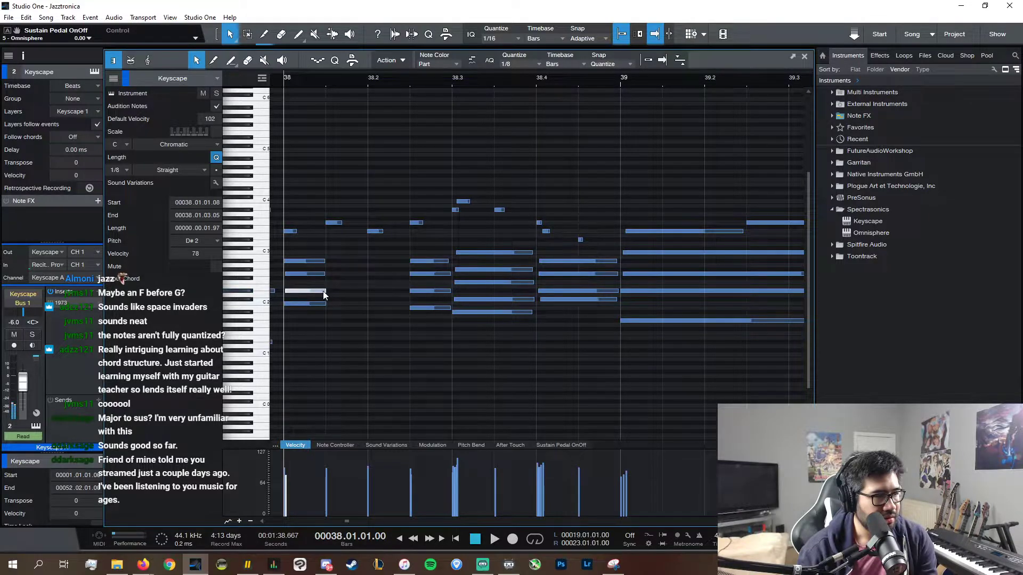
pyautogui.click(318, 274)
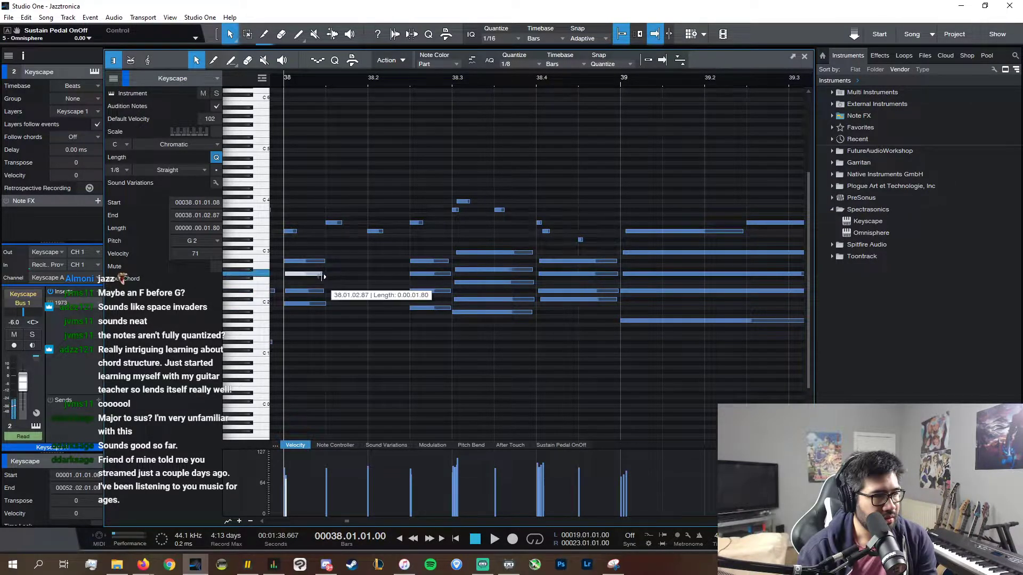
pyautogui.click(326, 304)
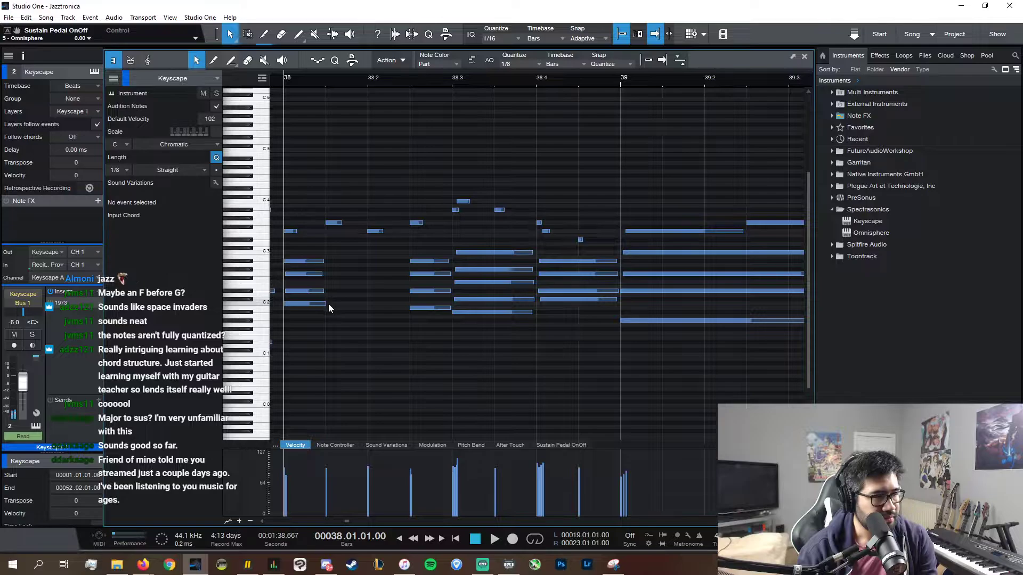
# - Play back bar 38 and audition the individual notes of the chord on beat 2's second eighth
pyautogui.press('space')
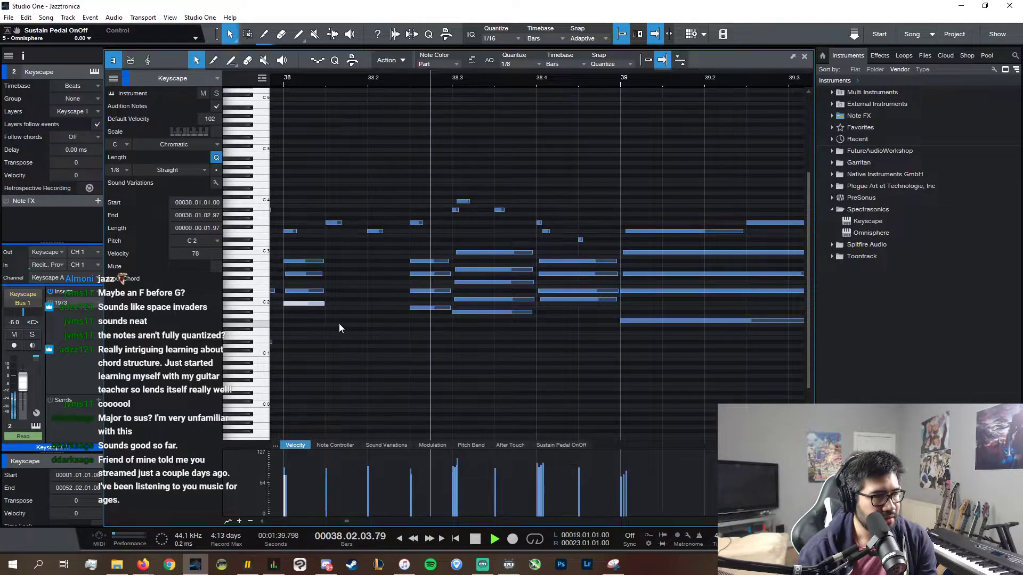
pyautogui.press('space')
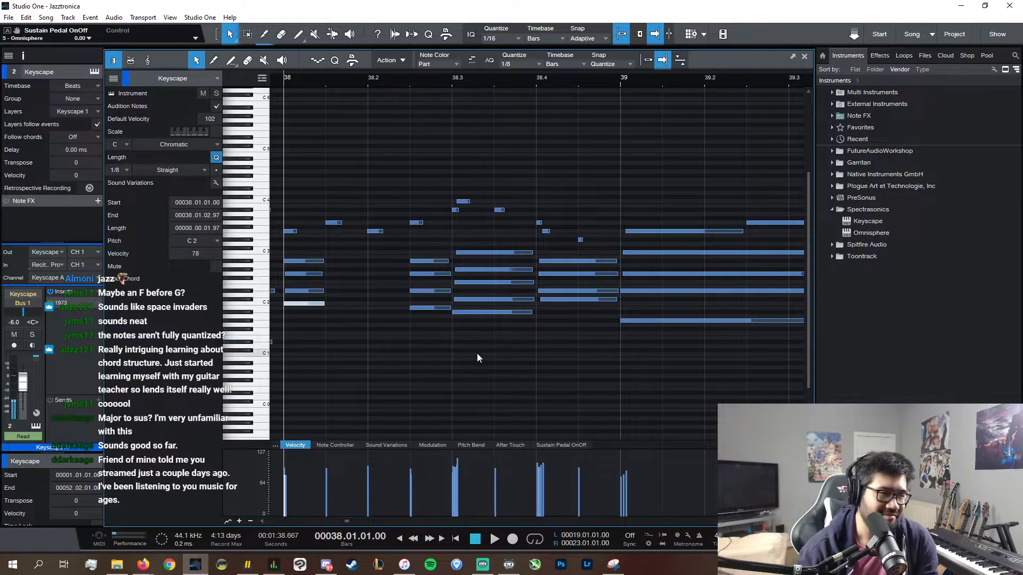
pyautogui.click(431, 308)
pyautogui.click(434, 291)
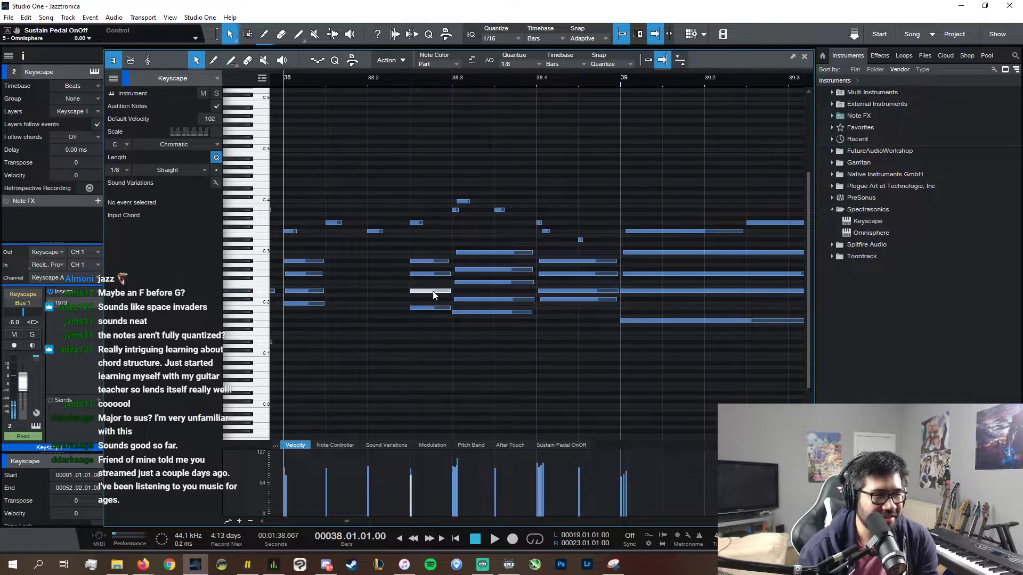
pyautogui.click(439, 262)
pyautogui.click(432, 275)
pyautogui.click(427, 308)
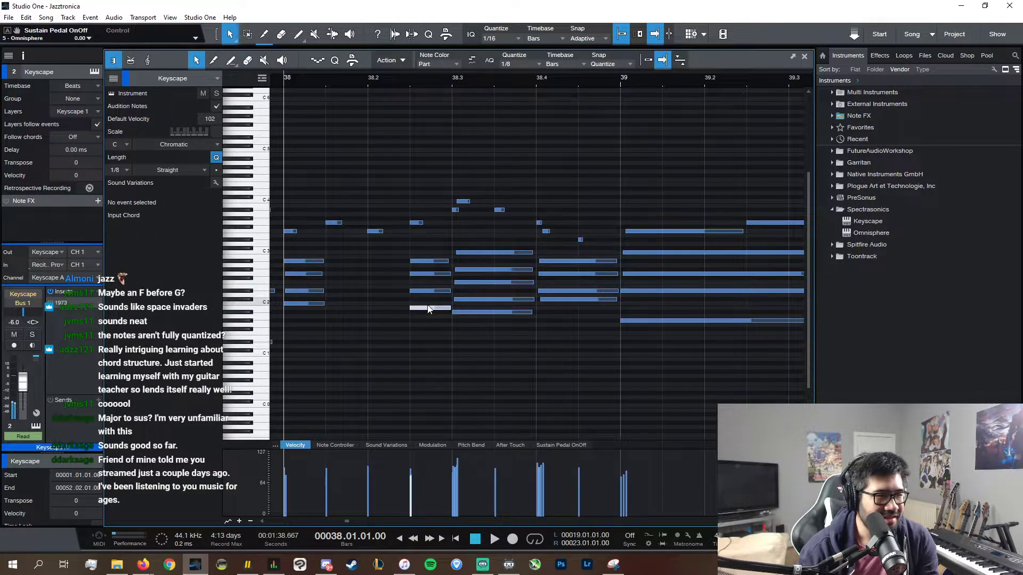
# - Play back bar 38 and soften the five-note chord on beat 3, with A#1 at about velocity 76
pyautogui.press('space')
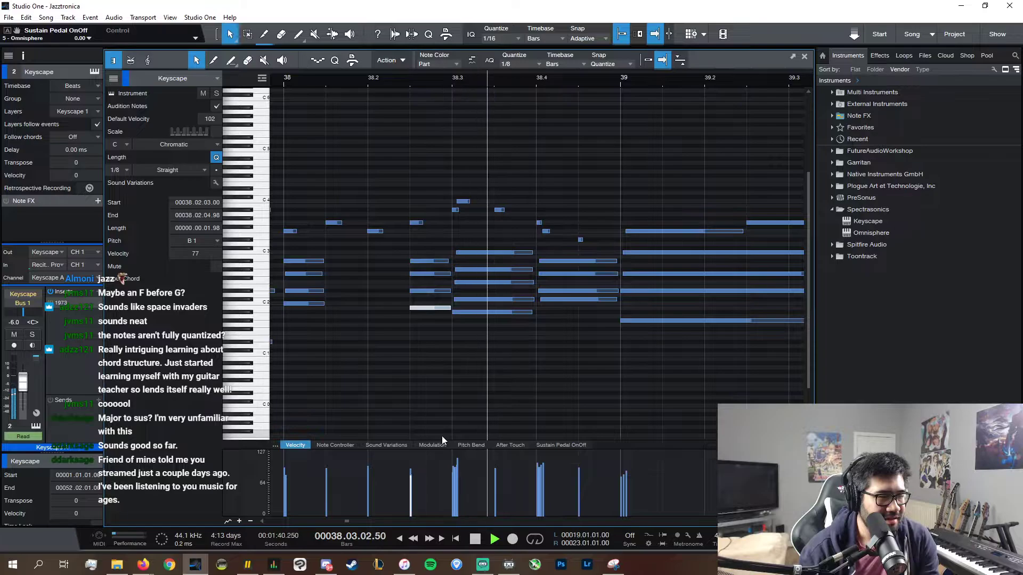
pyautogui.press('space')
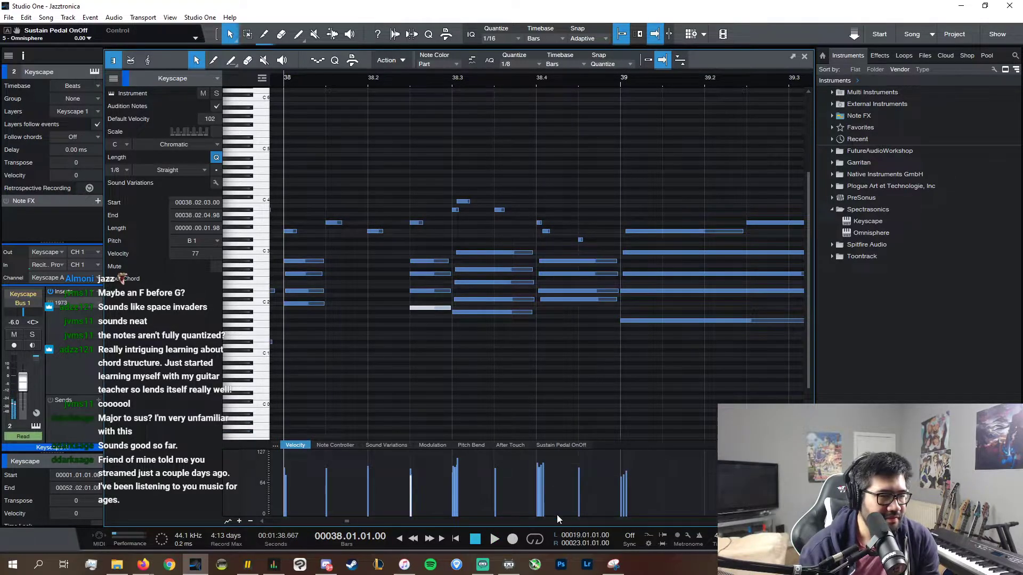
pyautogui.moveTo(487, 328); pyautogui.dragTo(477, 250)
pyautogui.moveTo(456, 498)
pyautogui.mouseDown()
pyautogui.moveTo(459, 514)
pyautogui.moveTo(466, 507)
pyautogui.mouseUp()
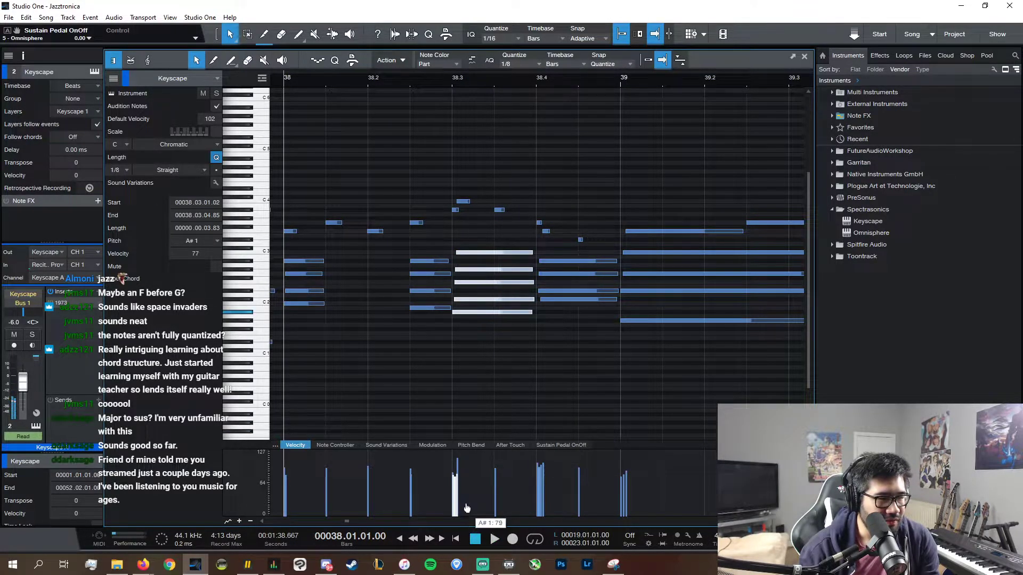
pyautogui.moveTo(572, 331); pyautogui.dragTo(548, 266)
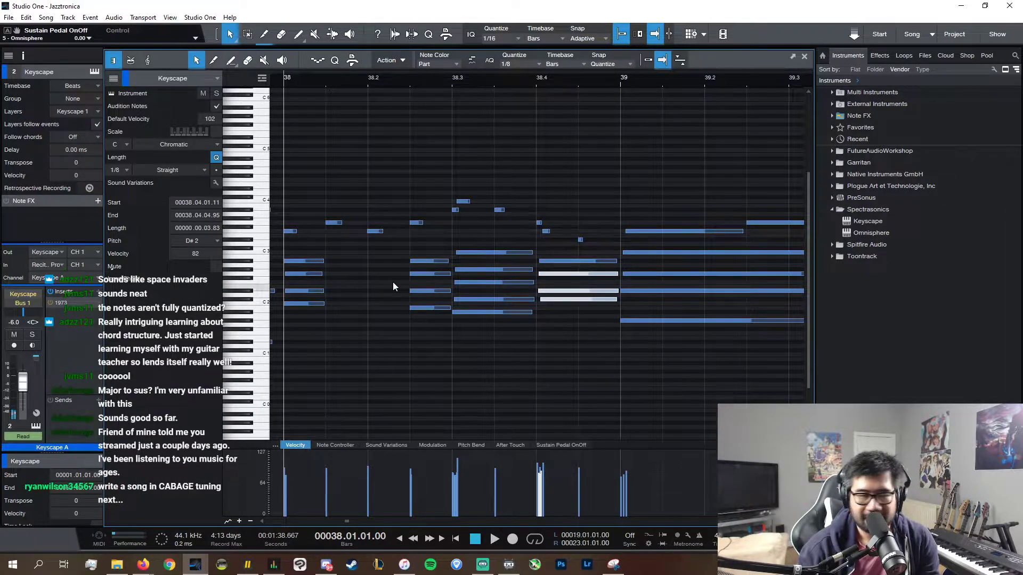
pyautogui.moveTo(428, 262); pyautogui.dragTo(425, 399)
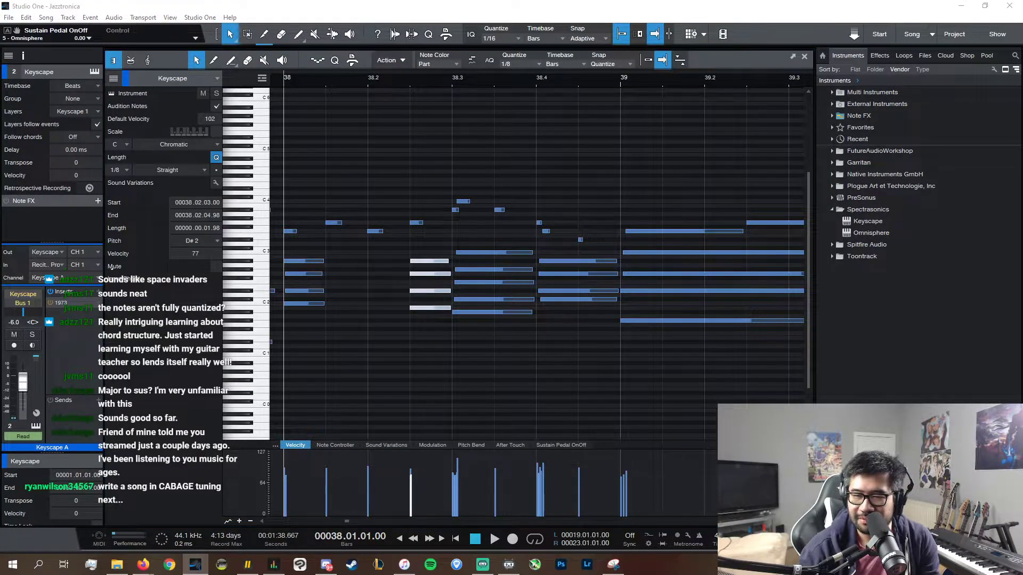
pyautogui.hotkey('alt', 'Tab')
pyautogui.hotkey('alt', 'Tab')
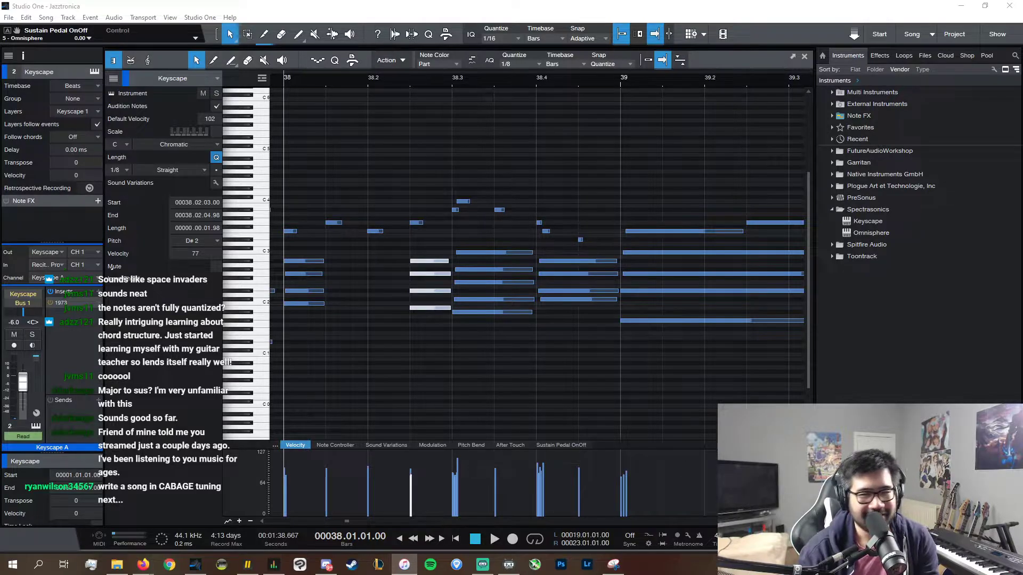
pyautogui.hotkey('alt', 'Tab')
pyautogui.press('w')
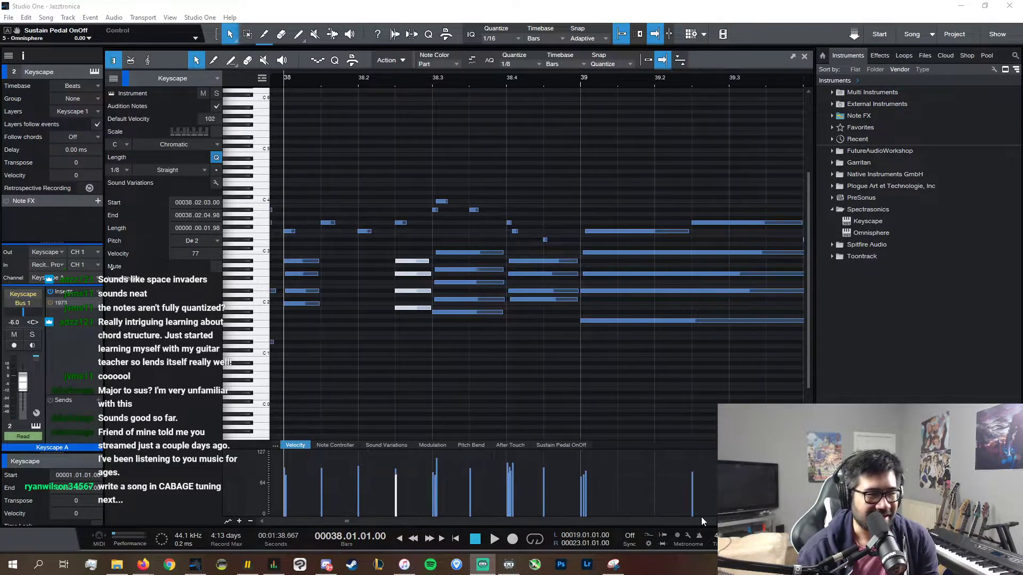
# - Trim the beat 3 chord's C#2 to end at 38.03.04.91, play back bar 38, and close the Keyscape note editor
pyautogui.scroll(5, 779, 521)
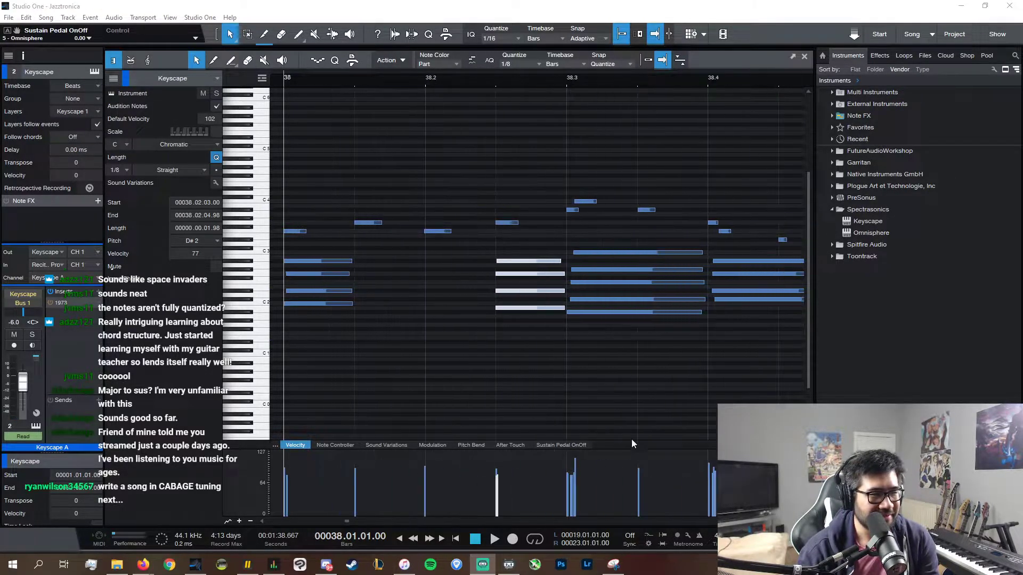
pyautogui.click(564, 280)
pyautogui.click(564, 292)
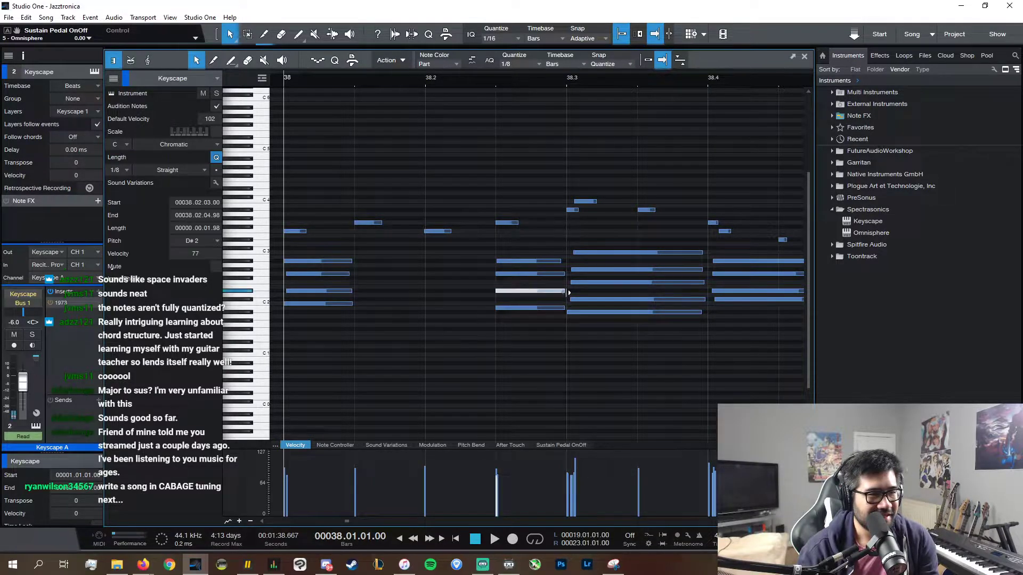
pyautogui.click(703, 299)
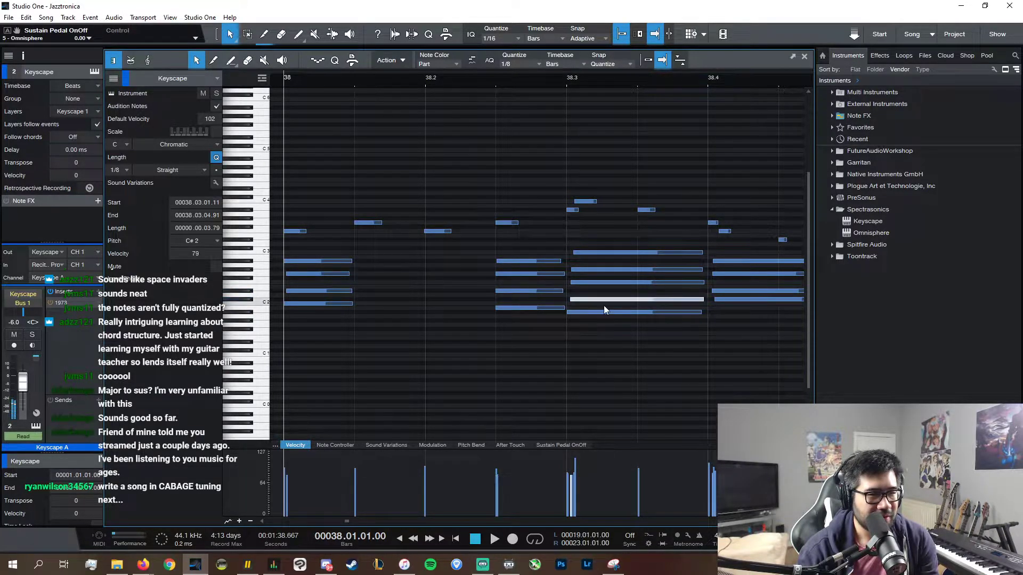
pyautogui.press('w')
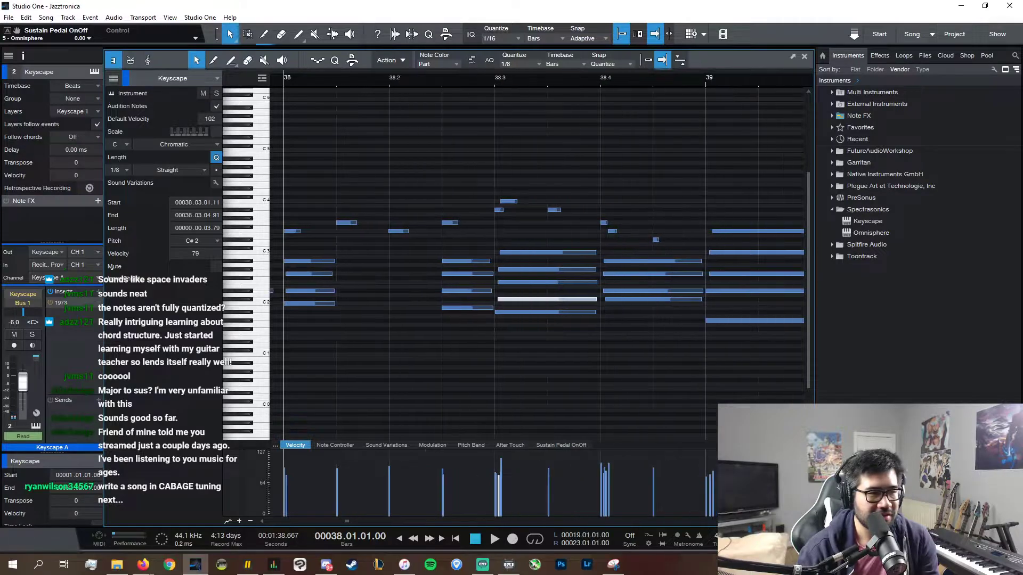
pyautogui.press('space')
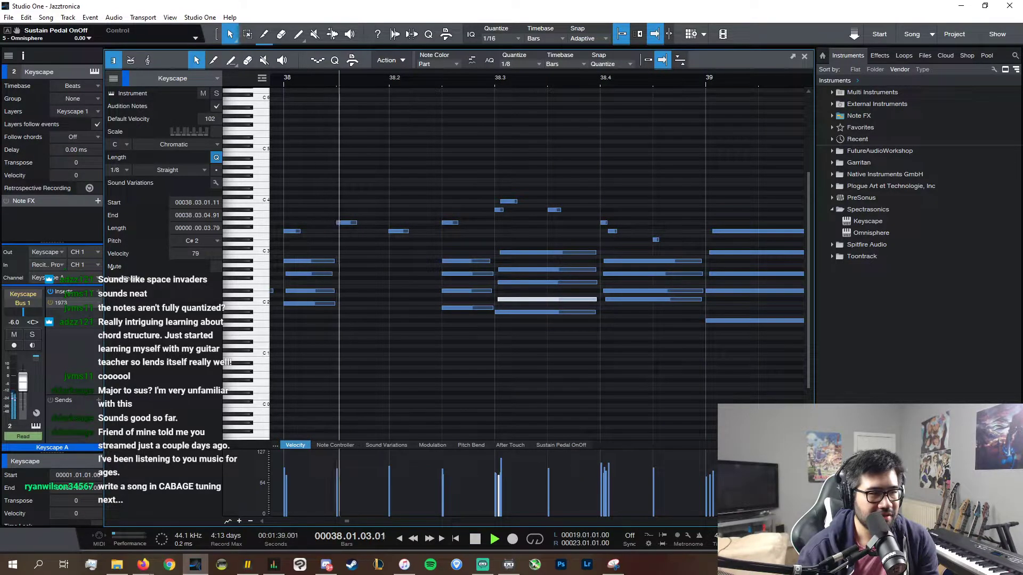
pyautogui.click(804, 56)
pyautogui.press('space')
# - In the Synth Chords modulation for bar 38, keep curves only on beats 1, 3 and 4 and beat 2's second eighth, the last two spanning full beats
pyautogui.doubleClick(532, 184)
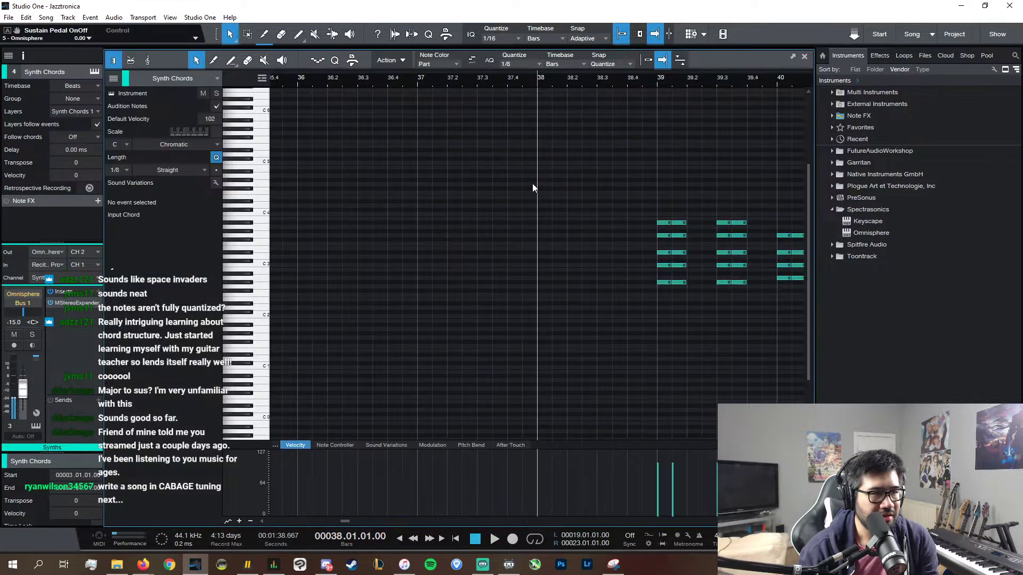
pyautogui.click(439, 446)
pyautogui.press('e')
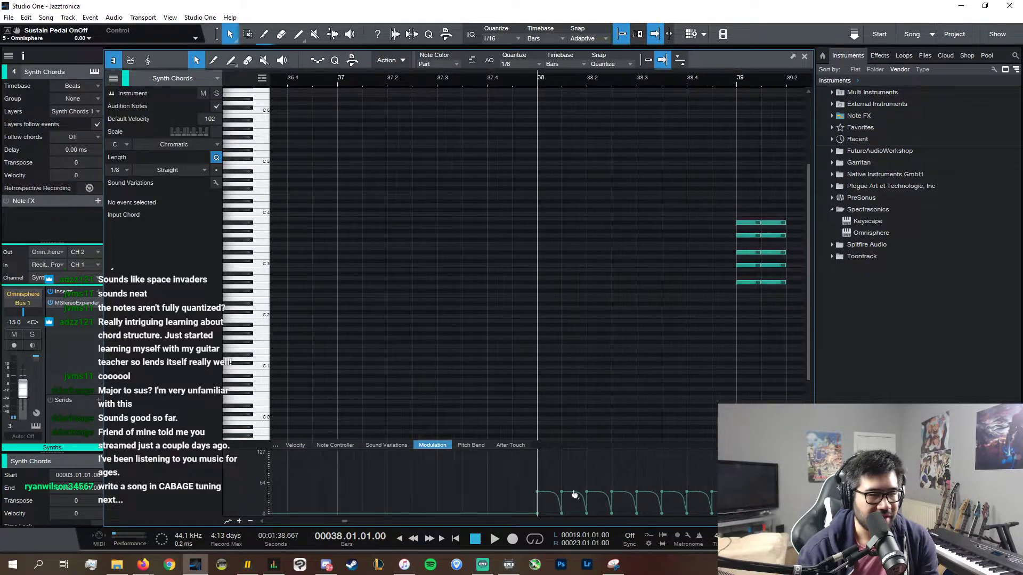
pyautogui.click(561, 491)
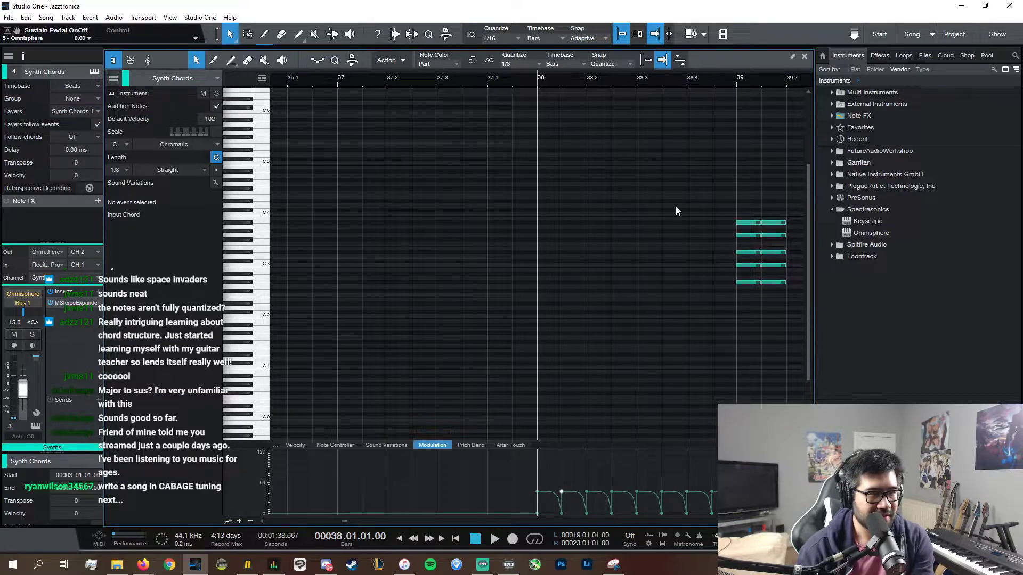
pyautogui.press('space')
pyautogui.press('space')
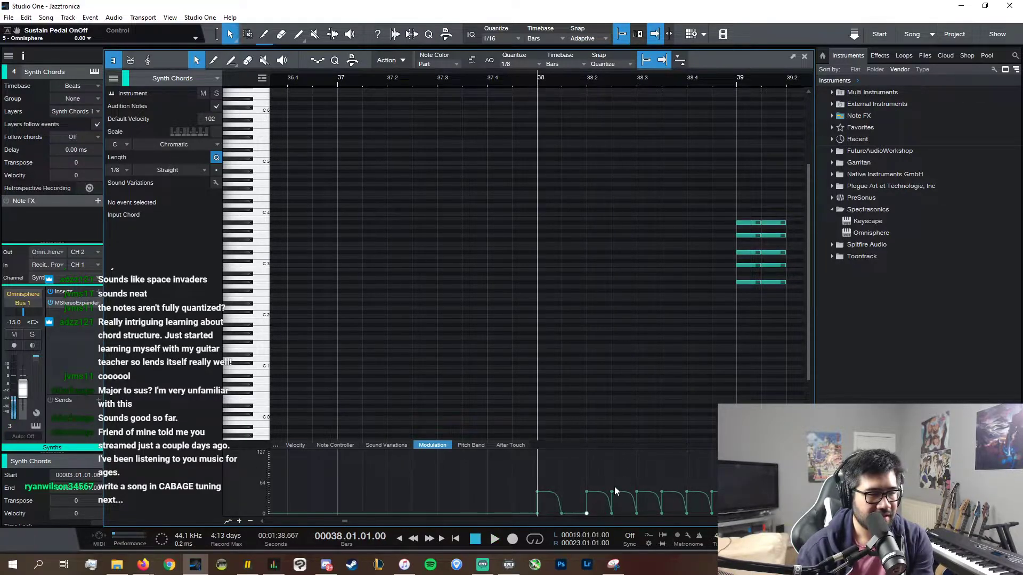
pyautogui.moveTo(586, 515); pyautogui.dragTo(643, 514)
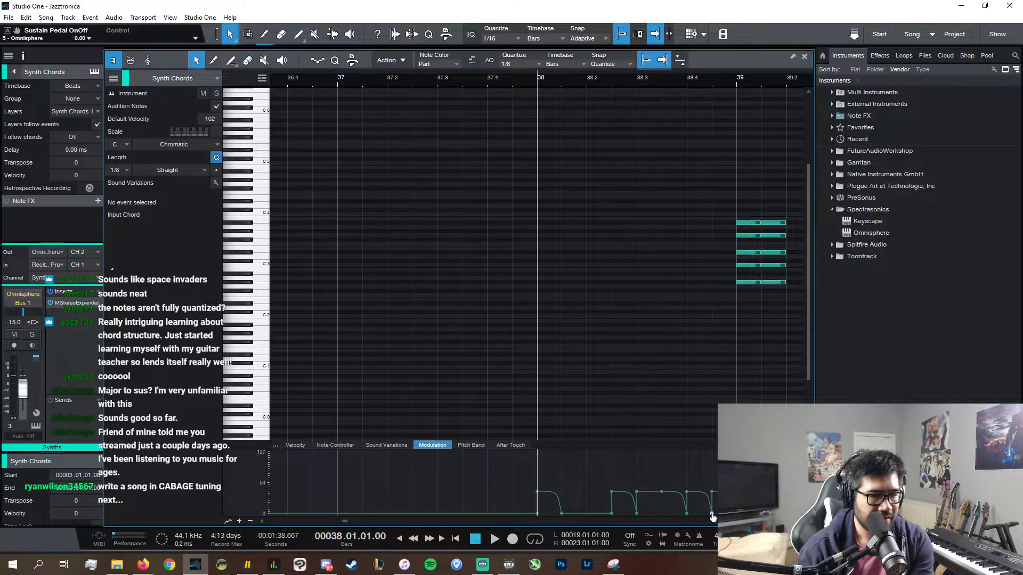
pyautogui.click(662, 493)
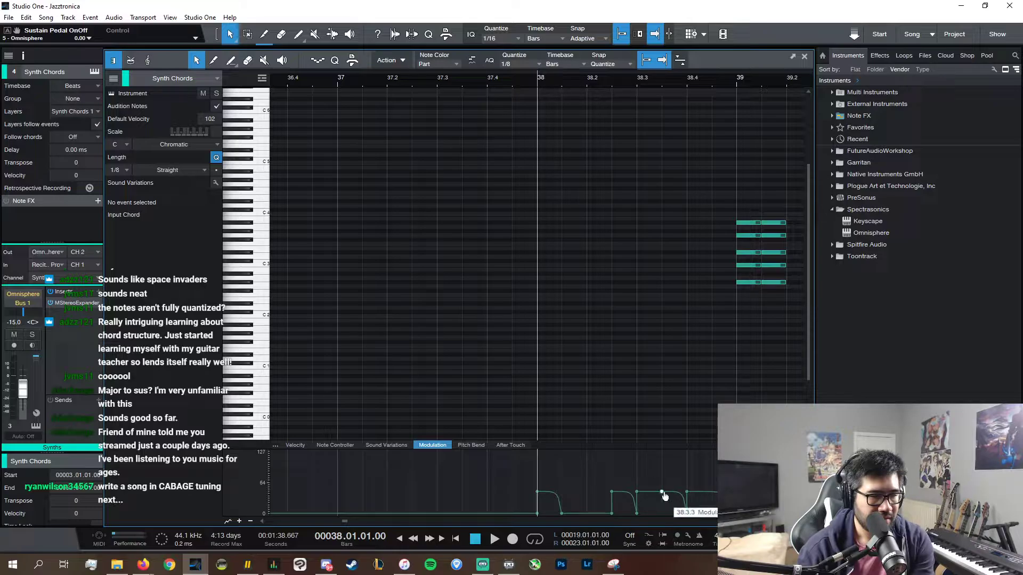
pyautogui.press('Delete')
pyautogui.press('w')
pyautogui.press('w')
pyautogui.press('w')
pyautogui.press('w')
pyautogui.press('w')
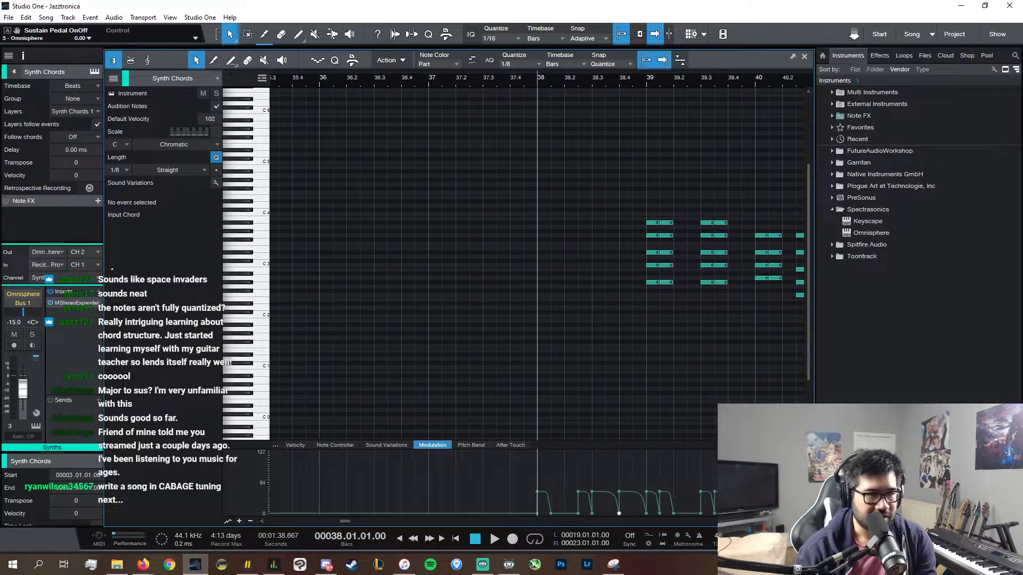
# - Play the Synth Chords from about bar 40 and copy the chord on beat 1 of bar 42 to the start of bar 38
pyautogui.click(653, 80)
pyautogui.press('space')
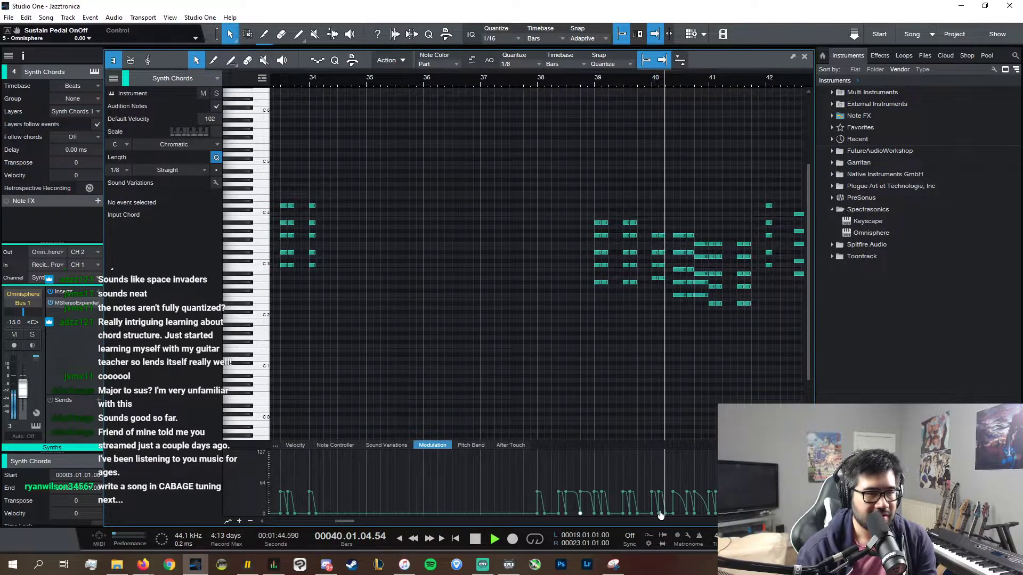
pyautogui.moveTo(653, 279); pyautogui.dragTo(633, 198)
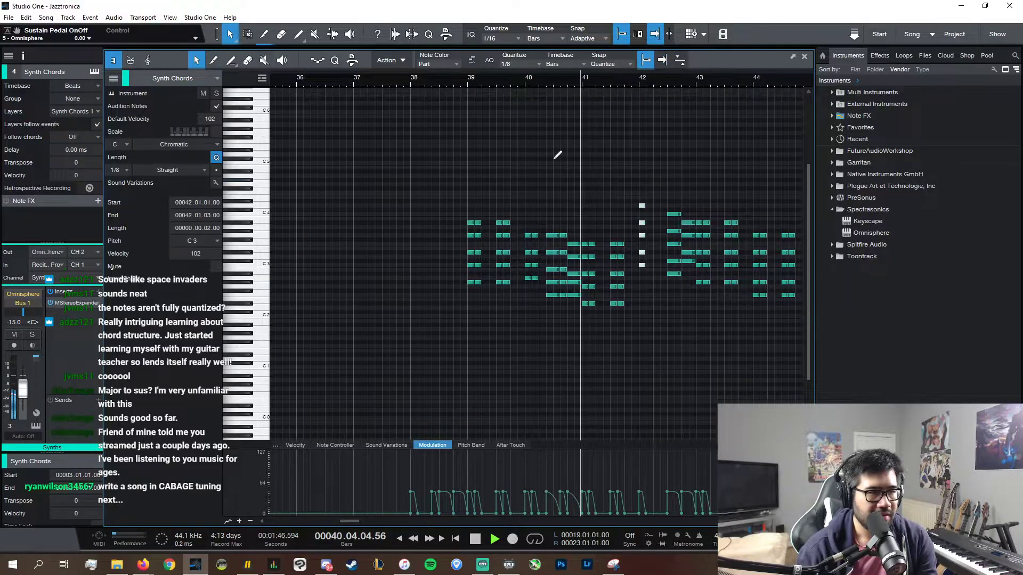
pyautogui.click(400, 79)
pyautogui.click(409, 78)
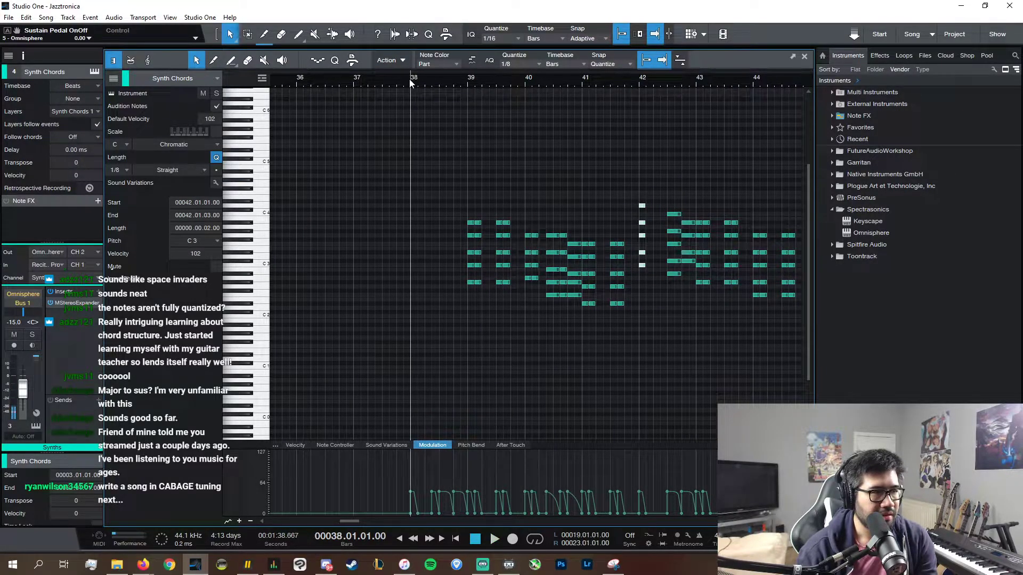
pyautogui.hotkey('ctrl', 'v')
# - Copy the Synth Chords chord on beat 3 of bar 42 to beat 3 of bar 38
pyautogui.press('space')
pyautogui.moveTo(773, 521); pyautogui.dragTo(782, 521)
pyautogui.hotkey('ctrl', 'd')
pyautogui.moveTo(442, 267); pyautogui.dragTo(522, 273)
pyautogui.press('w')
pyautogui.press('w')
pyautogui.press('w')
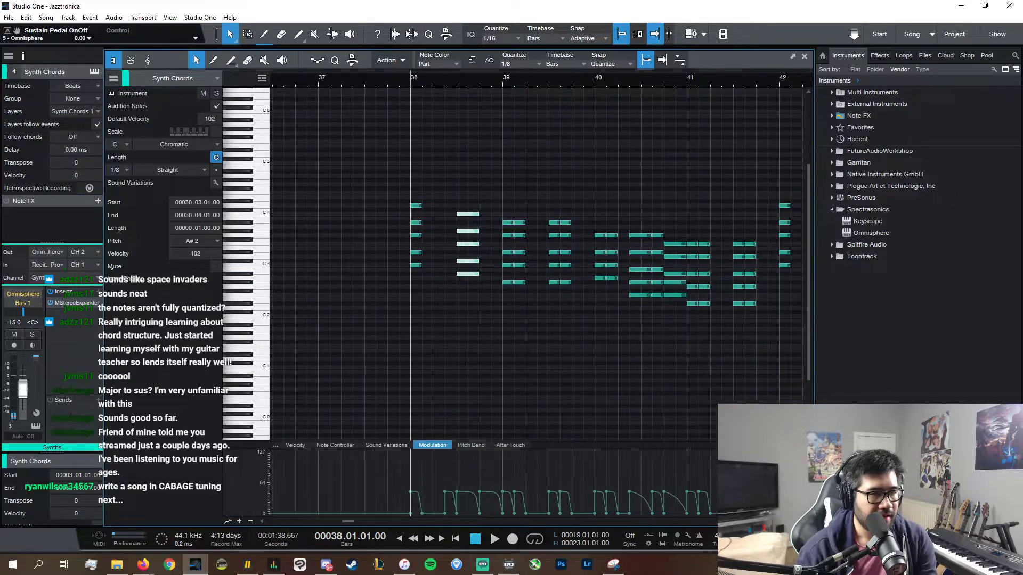
# - Replace the chord on beat 3 of bar 38 with copies of bar 42's beat 3 and beat 4 chords, and play them back
pyautogui.moveTo(679, 201); pyautogui.dragTo(710, 293)
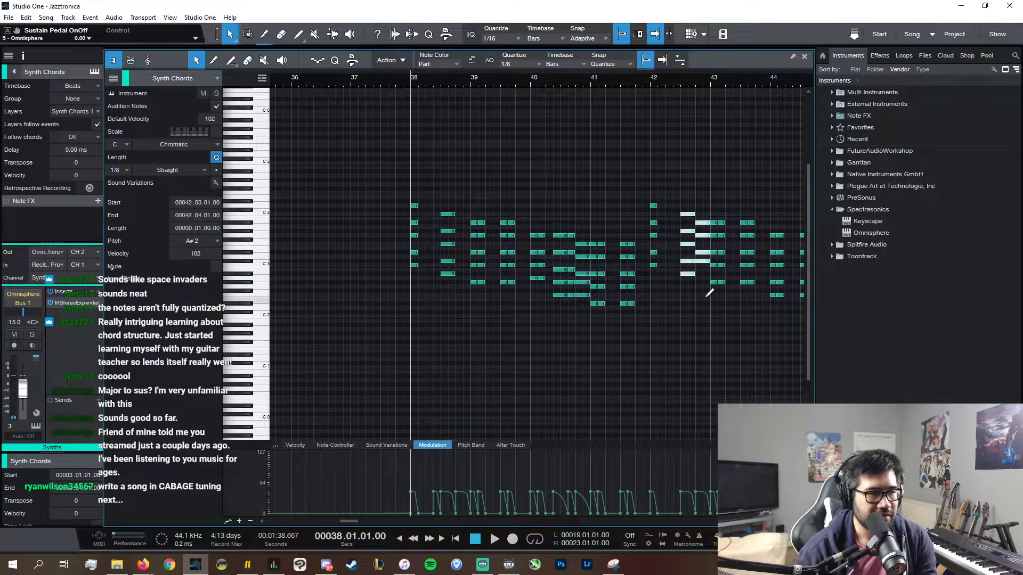
pyautogui.click(679, 83)
pyautogui.moveTo(452, 196); pyautogui.dragTo(459, 271)
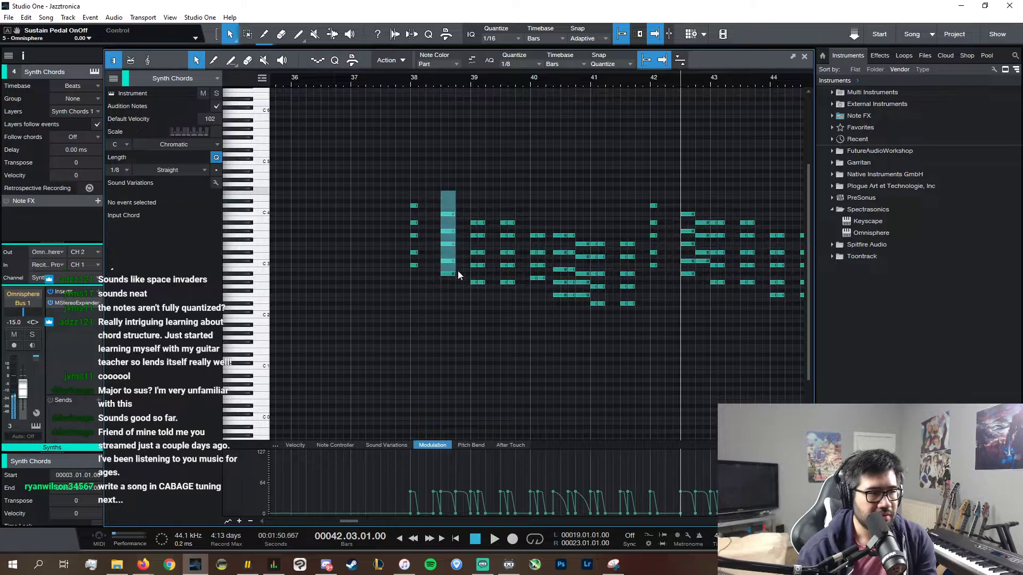
pyautogui.click(445, 84)
pyautogui.press('space')
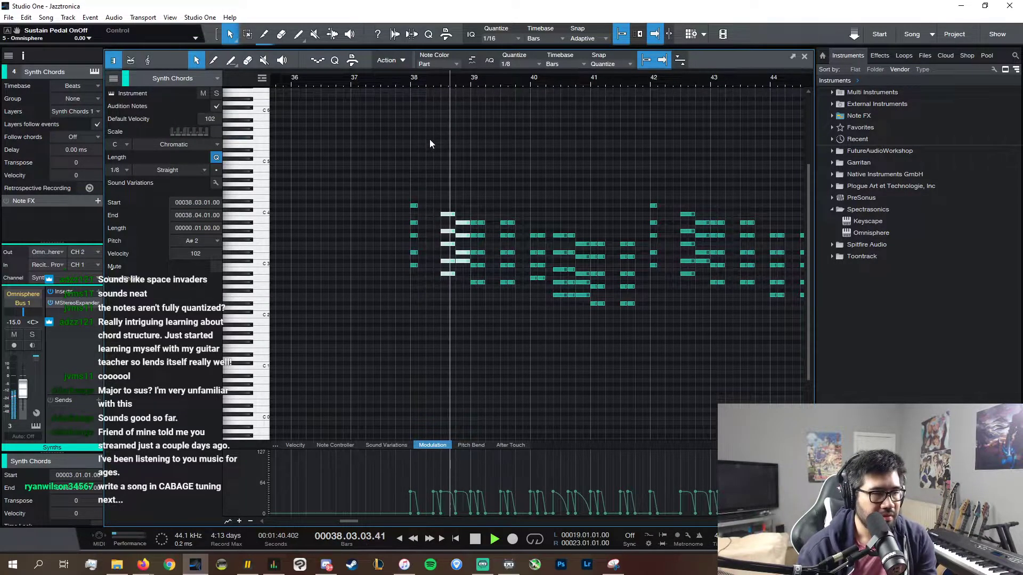
pyautogui.press('space')
# - Duplicate bar 38's beat 1 chord to 38.02.03.00, lowering its top note to C#4 and its lowest note to B2, and audition the notes
pyautogui.press('e')
pyautogui.press('e')
pyautogui.press('e')
pyautogui.press('e')
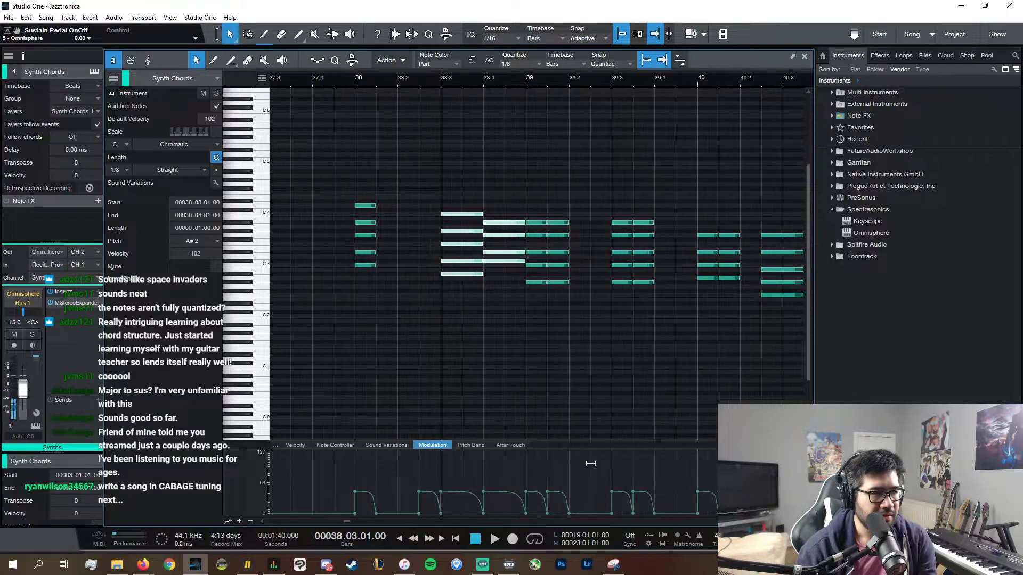
pyautogui.moveTo(364, 288); pyautogui.dragTo(380, 177)
pyautogui.press('d')
pyautogui.moveTo(387, 265); pyautogui.dragTo(433, 224)
pyautogui.click(432, 271)
pyautogui.click(427, 240)
pyautogui.click(429, 269)
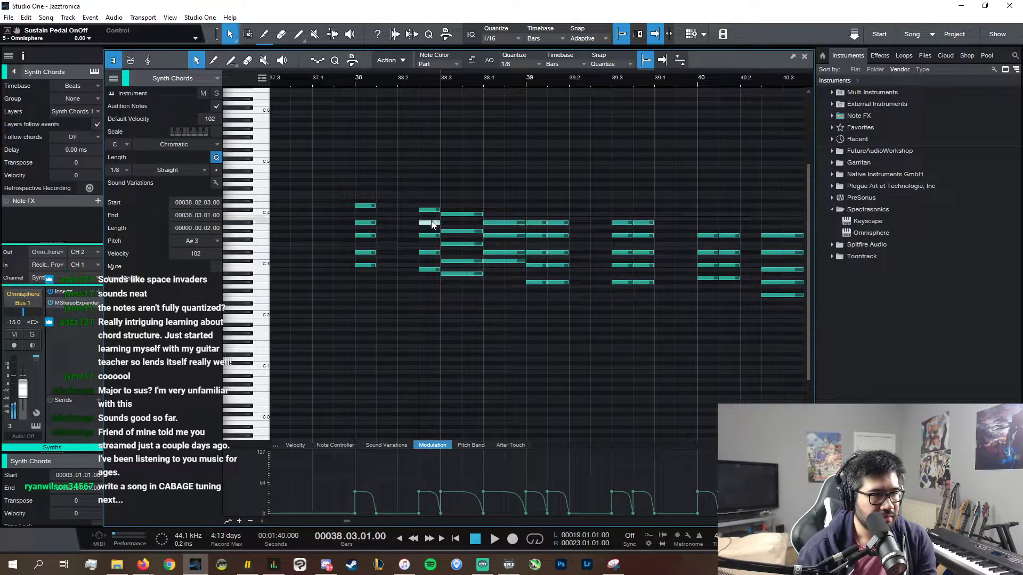
pyautogui.click(433, 211)
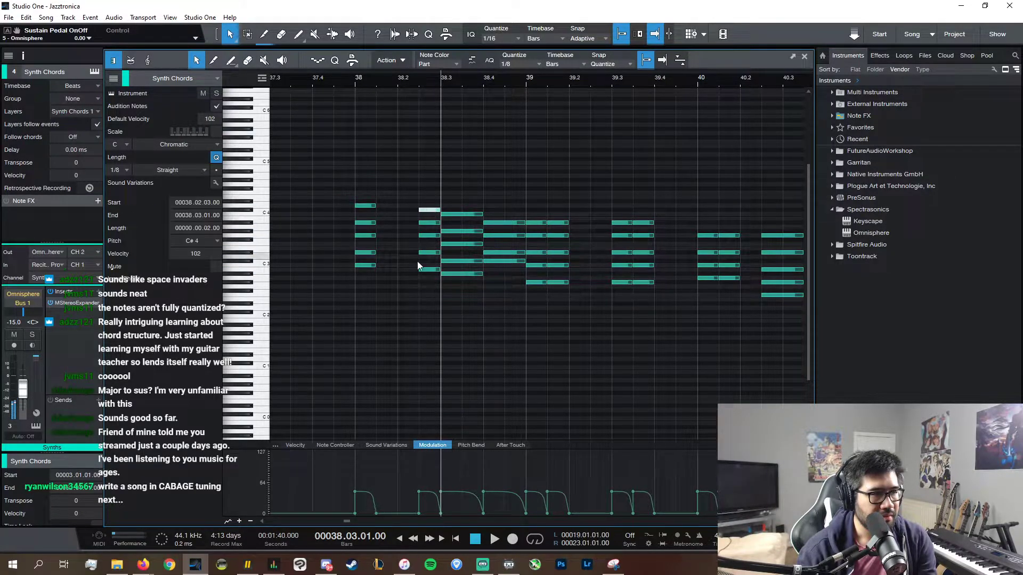
pyautogui.click(423, 270)
pyautogui.click(432, 209)
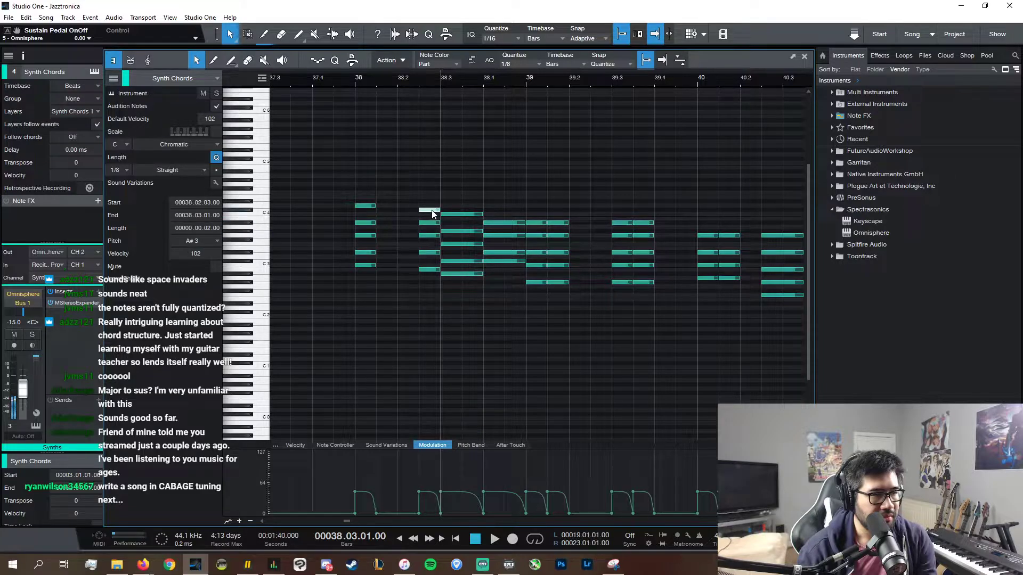
# - Play back bar 38, try a different top note on the chord at 38.02.03.00, and remove its C#4
pyautogui.click(353, 78)
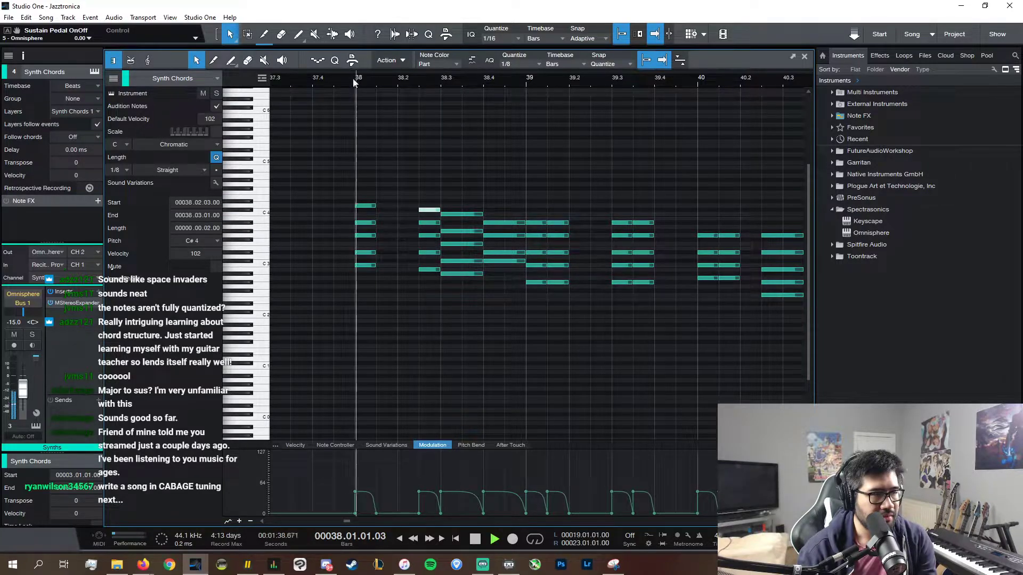
pyautogui.moveTo(435, 210); pyautogui.dragTo(438, 206)
pyautogui.doubleClick(436, 206)
pyautogui.press('space')
pyautogui.doubleClick(434, 209)
pyautogui.press('space')
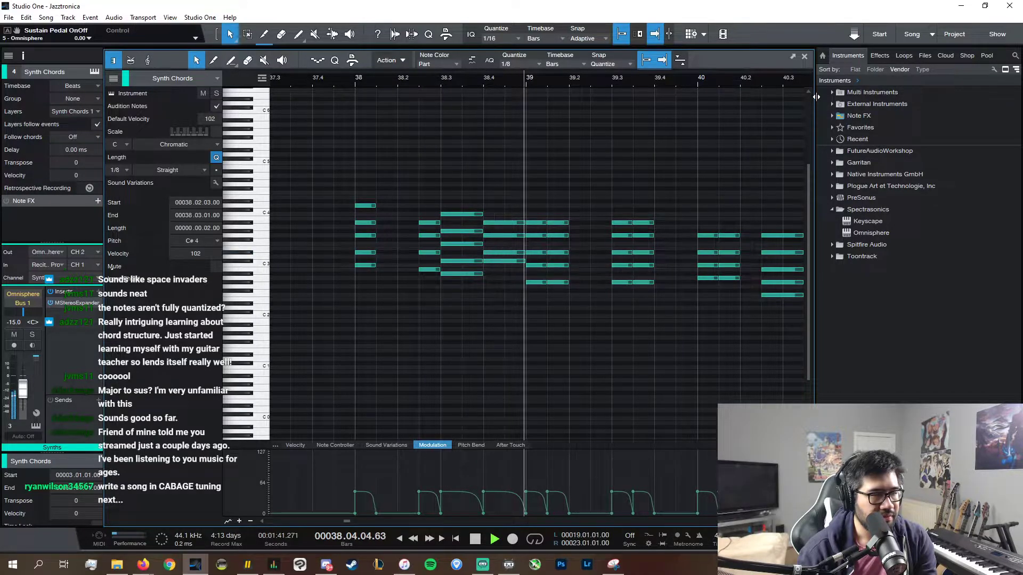
pyautogui.press('space')
# - Close the Synth Chords note editor and play back the arrangement from just before bar 46
pyautogui.click(805, 57)
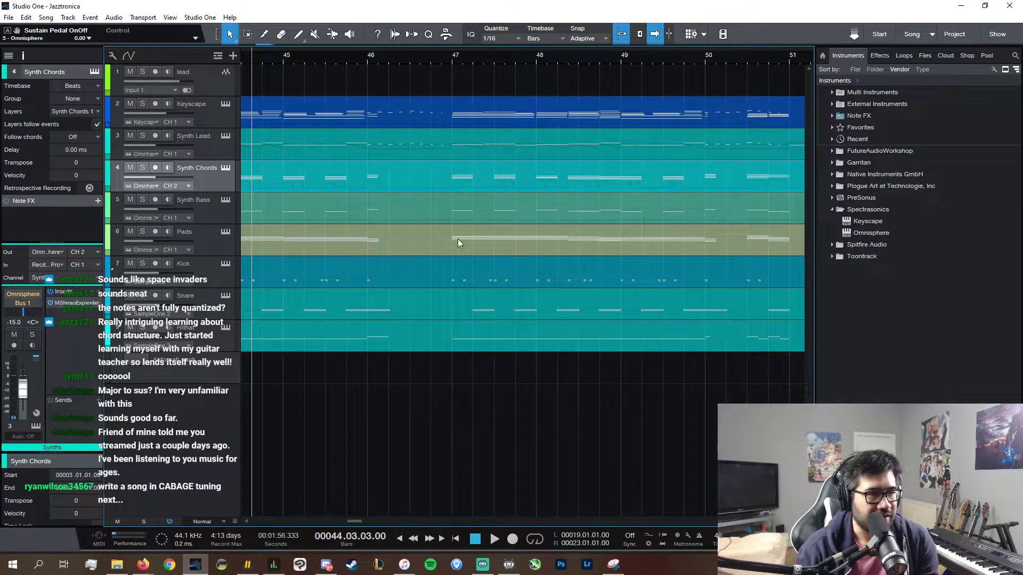
pyautogui.press('space')
pyautogui.click(365, 60)
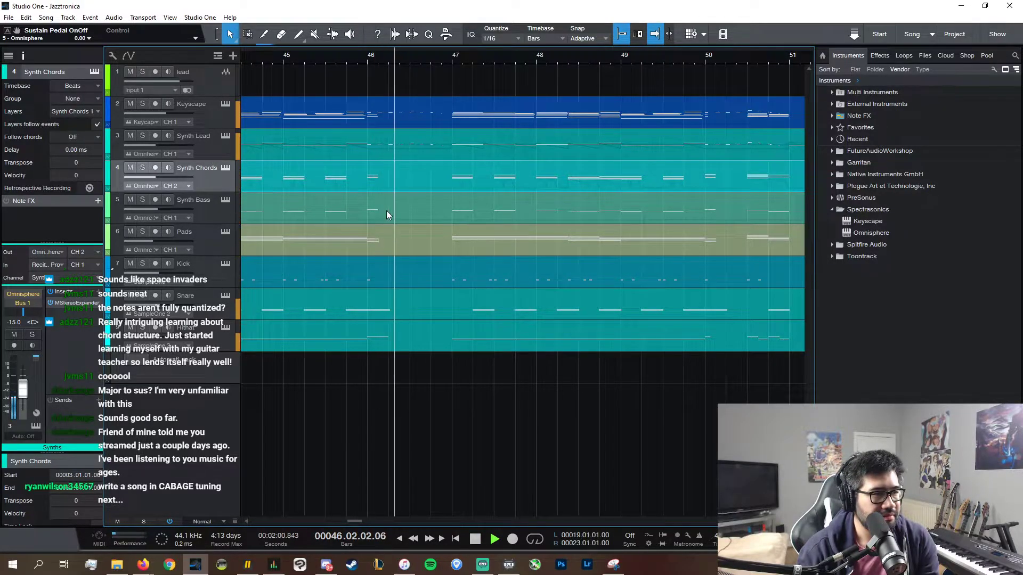
pyautogui.press('space')
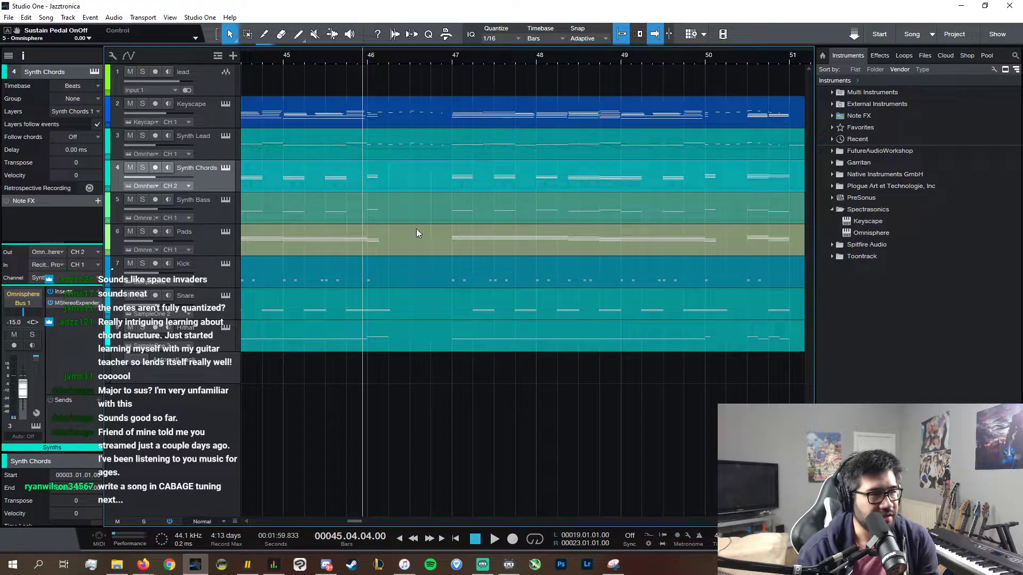
# - Play back the transitions at bars 46, 42 and 38 one after another to compare them
pyautogui.press('space')
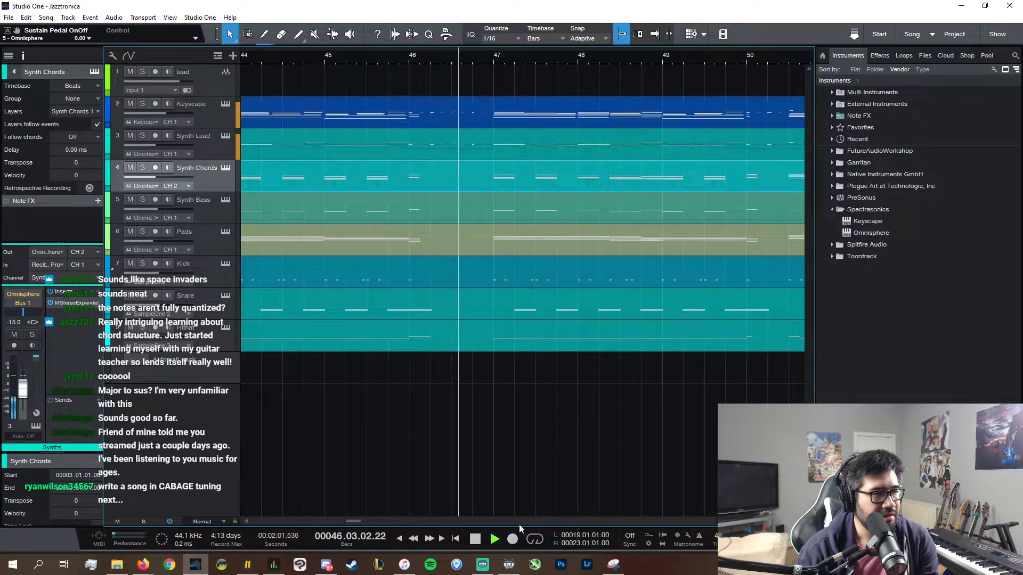
pyautogui.press('space')
pyautogui.click(500, 63)
pyautogui.press('space')
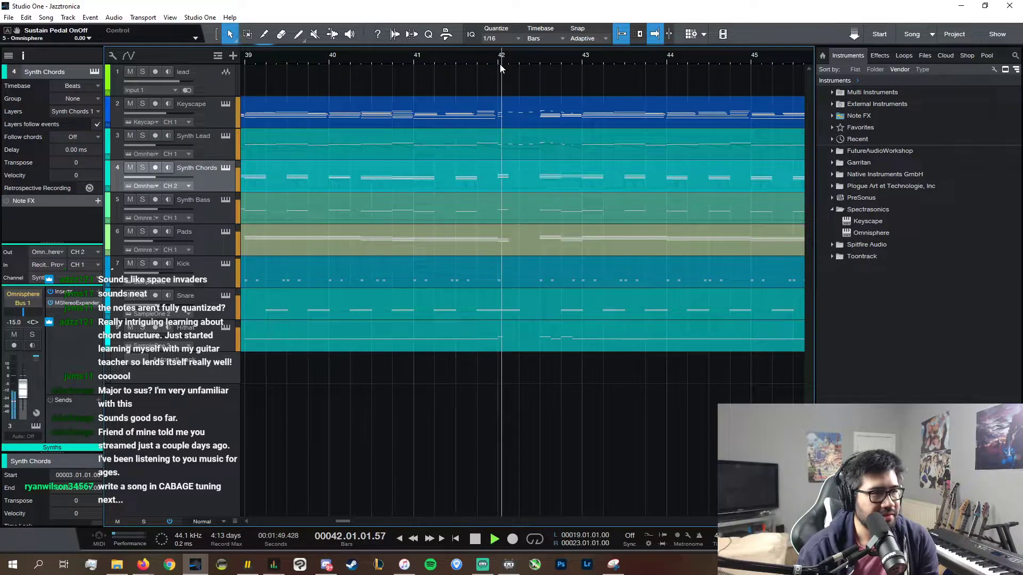
pyautogui.press('space')
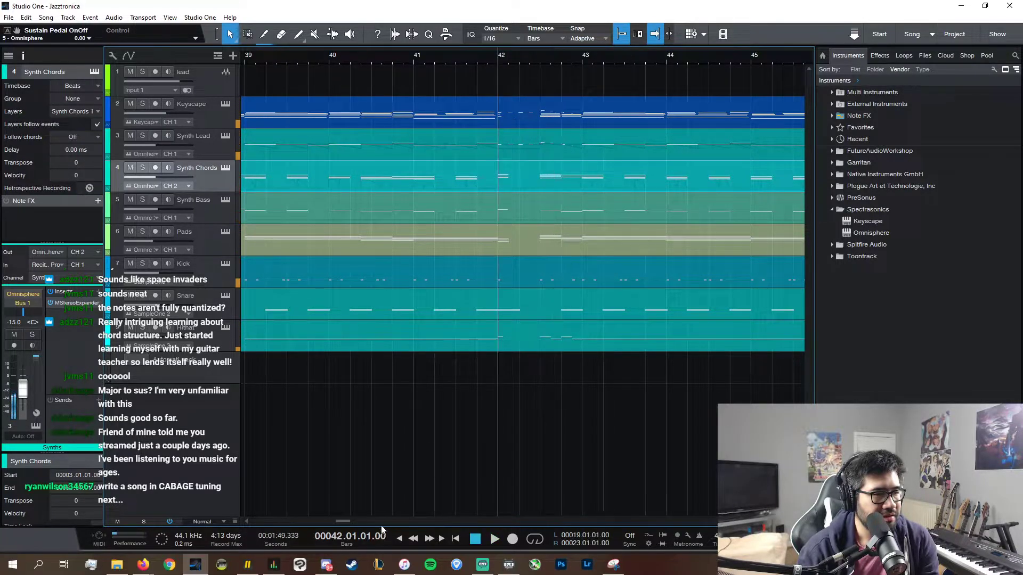
pyautogui.hscroll(-3, 378, 520)
pyautogui.click(588, 60)
pyautogui.press('space')
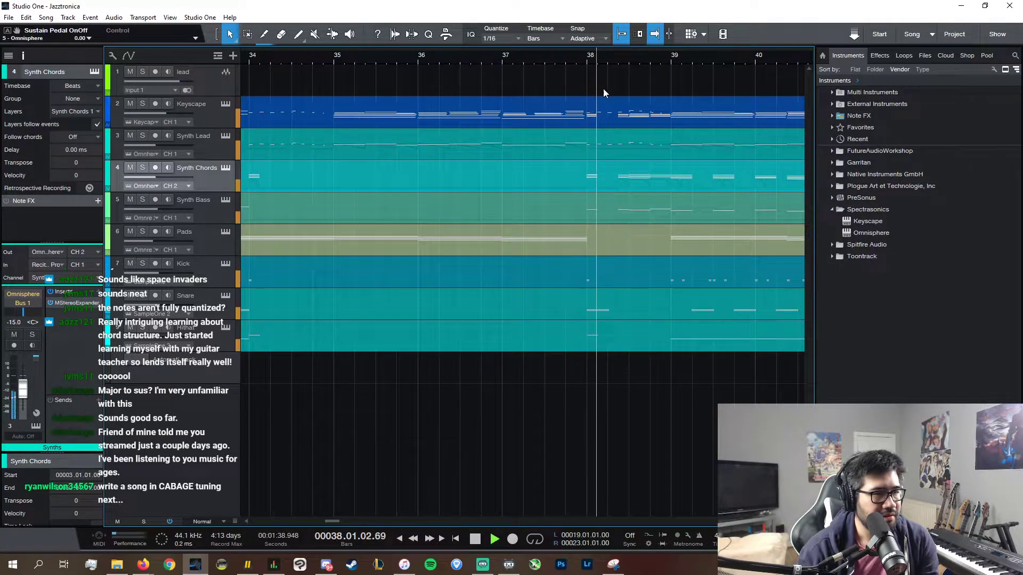
# - Copy the Kick track's hit at the start of bar 38 to 38.02.03.00, 38.03.01.00 and 38.04.01.00, and play back the ending
pyautogui.doubleClick(606, 276)
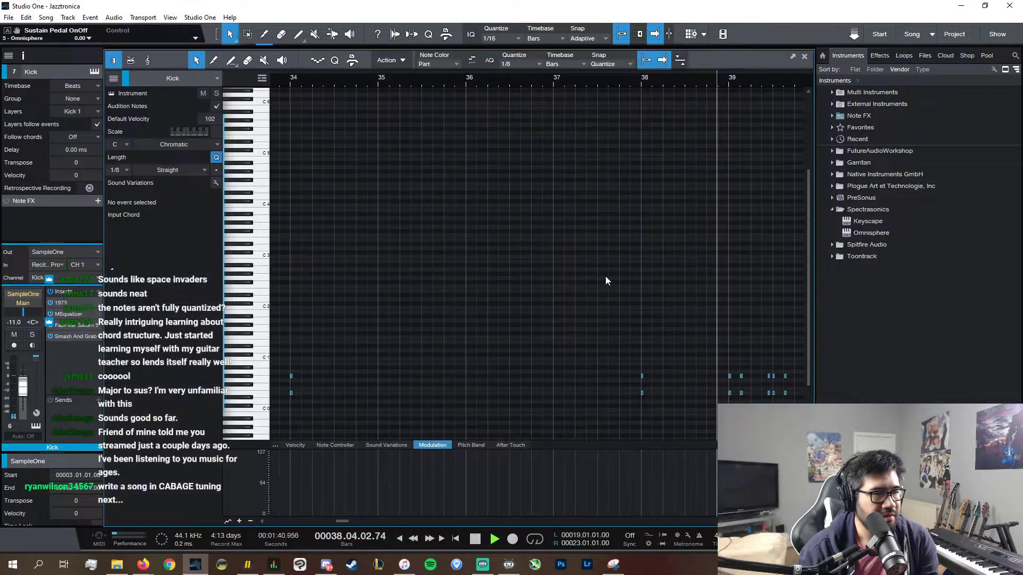
pyautogui.press('space')
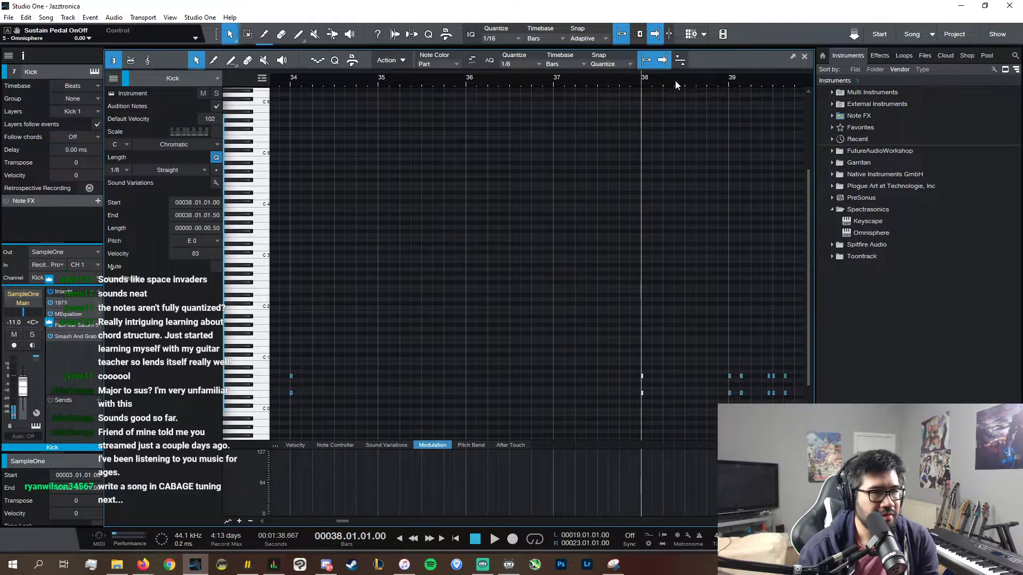
pyautogui.click(675, 81)
pyautogui.hotkey('ctrl', 'v')
pyautogui.click(686, 83)
pyautogui.hotkey('ctrl', 'v')
pyautogui.click(708, 84)
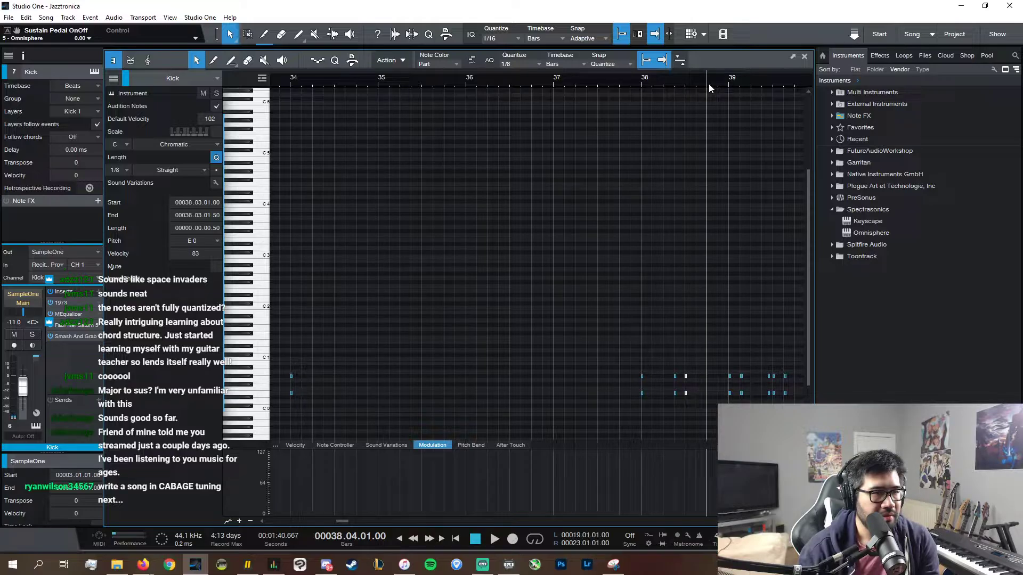
pyautogui.press('space')
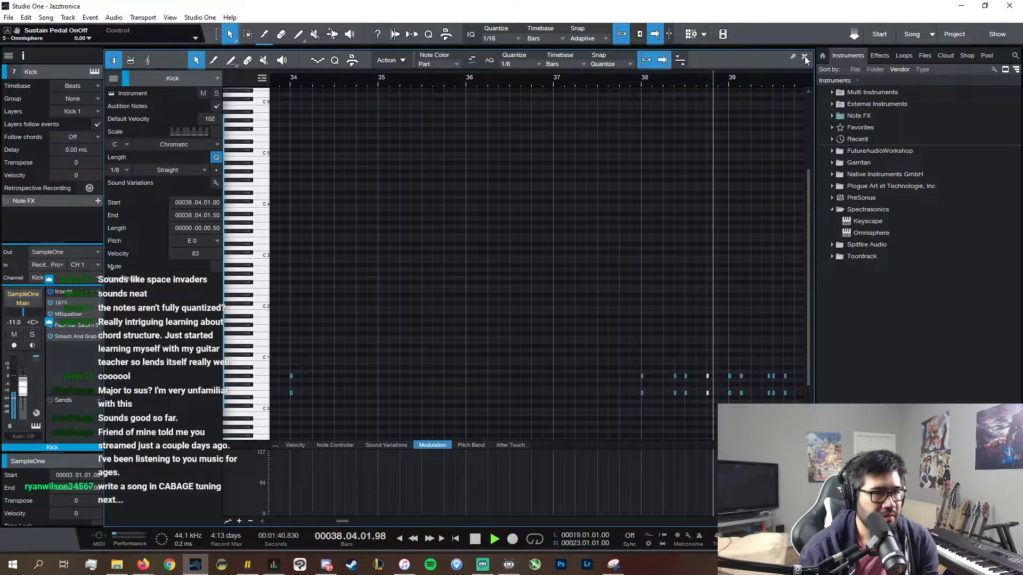
pyautogui.click(806, 56)
pyautogui.press('space')
# - Copy the Snare hit at the start of bar 38 to 38.02.03.00 and 38.04.01.00, play back, and close the note editor
pyautogui.doubleClick(619, 315)
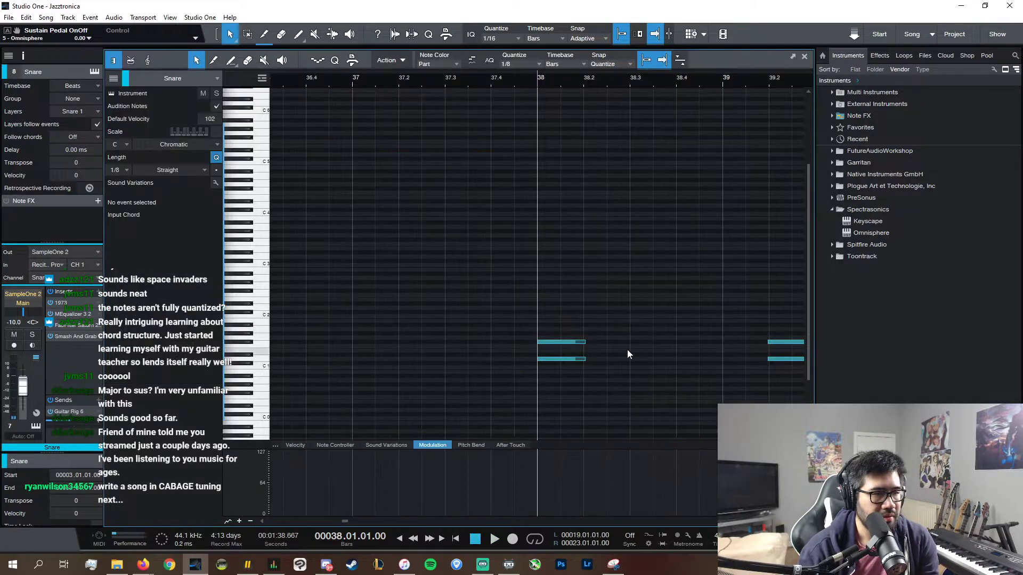
pyautogui.press('space')
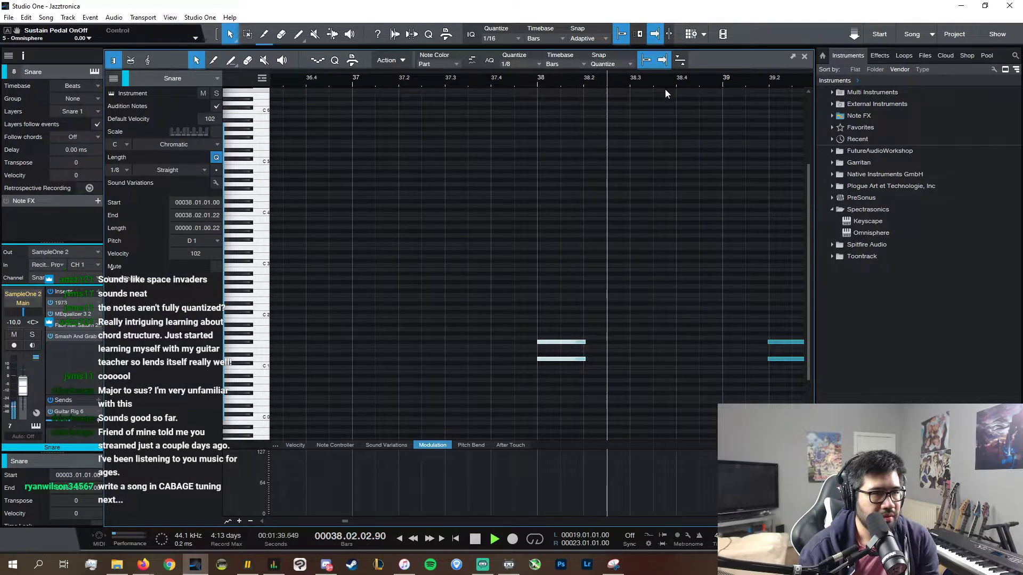
pyautogui.press('space')
pyautogui.click(607, 80)
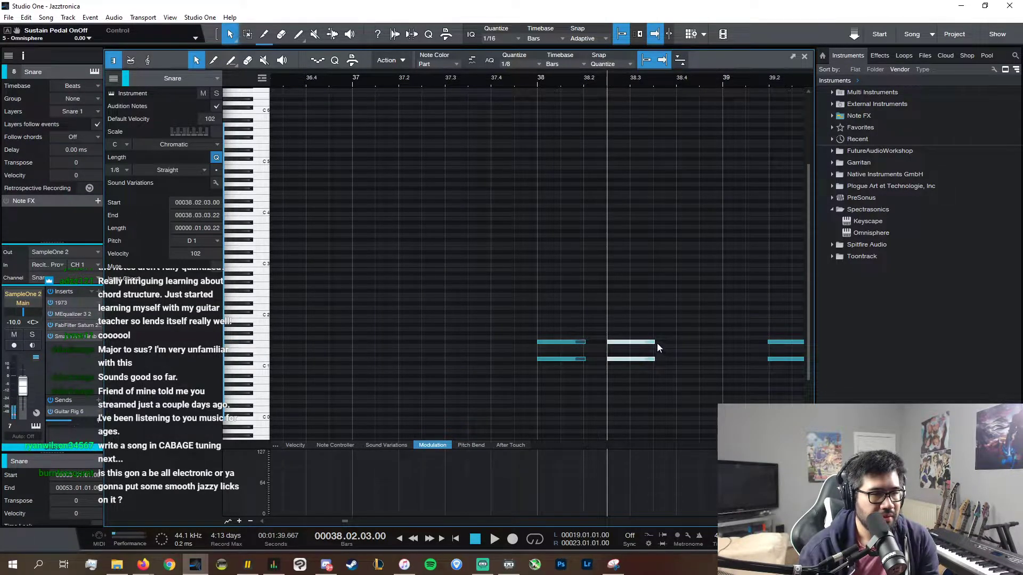
pyautogui.moveTo(618, 342); pyautogui.dragTo(687, 343)
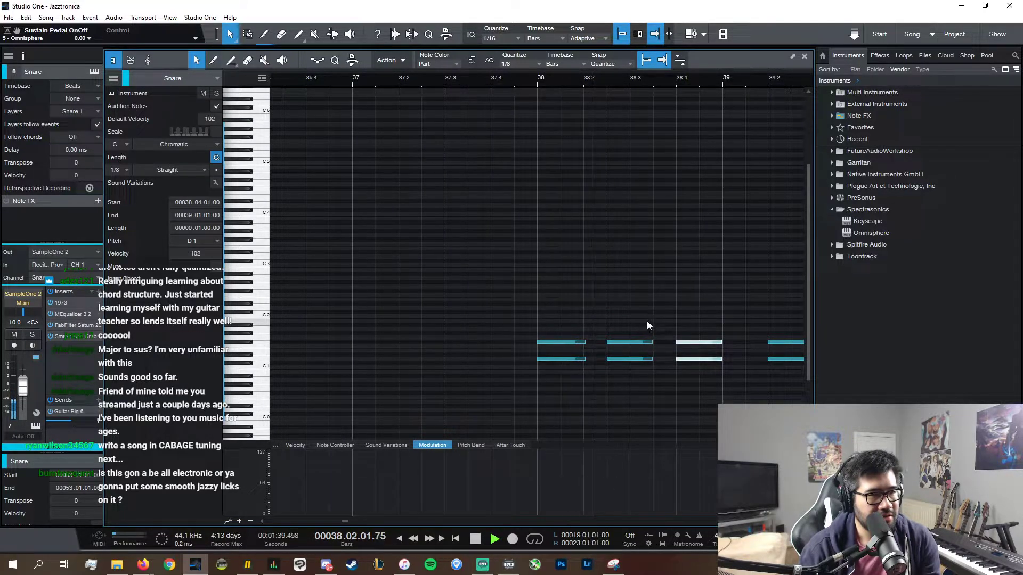
pyautogui.press('F2')
pyautogui.press('space')
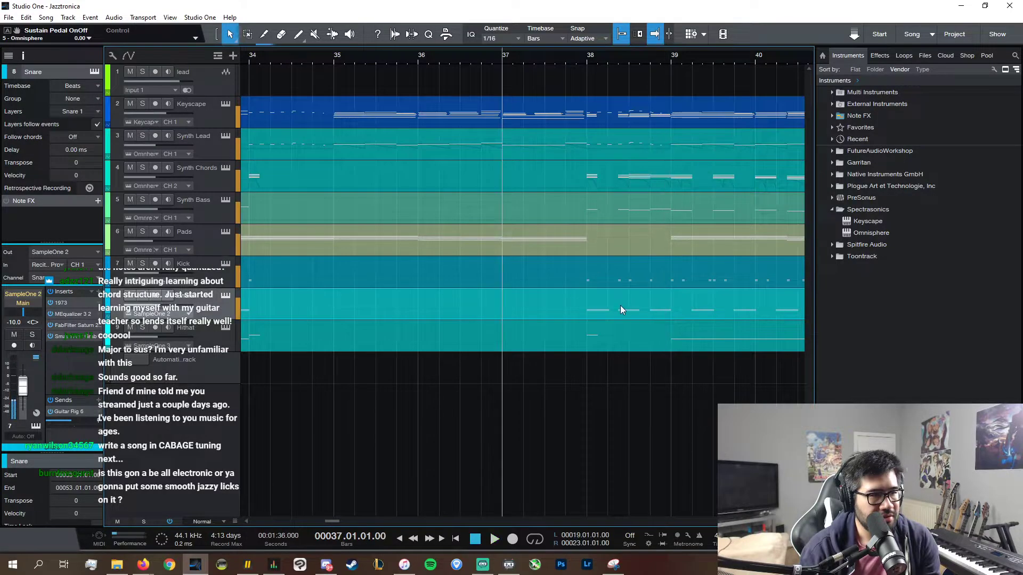
# - Duplicate the Hithat note at the start of bar 38 to 38.02.03.00 and delete the stray snare notes pasted at 38.03.03.00
pyautogui.doubleClick(603, 339)
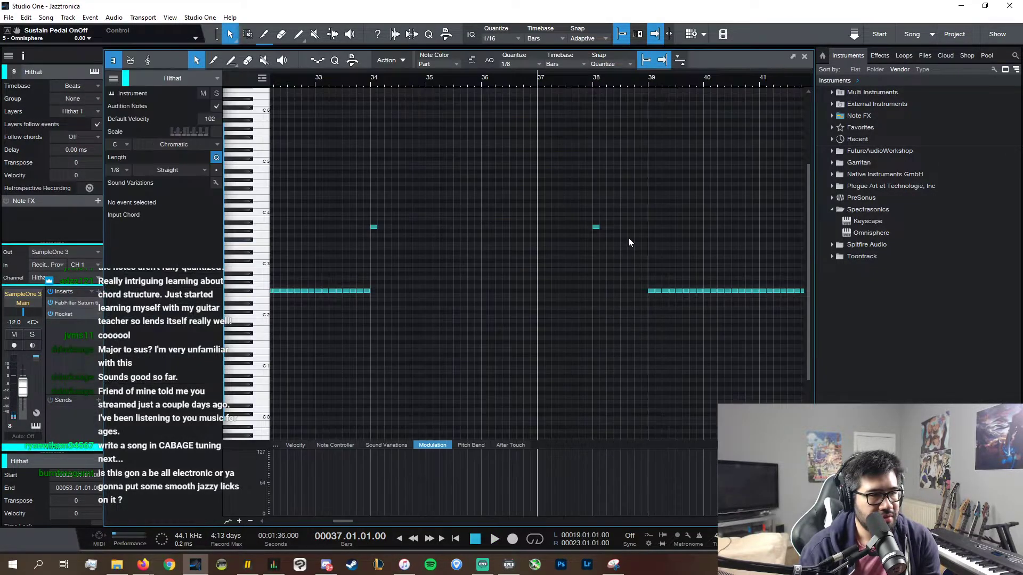
pyautogui.moveTo(455, 252); pyautogui.dragTo(364, 204)
pyautogui.click(586, 78)
pyautogui.press('space')
pyautogui.moveTo(629, 232); pyautogui.dragTo(589, 216)
pyautogui.press('d')
pyautogui.press('space')
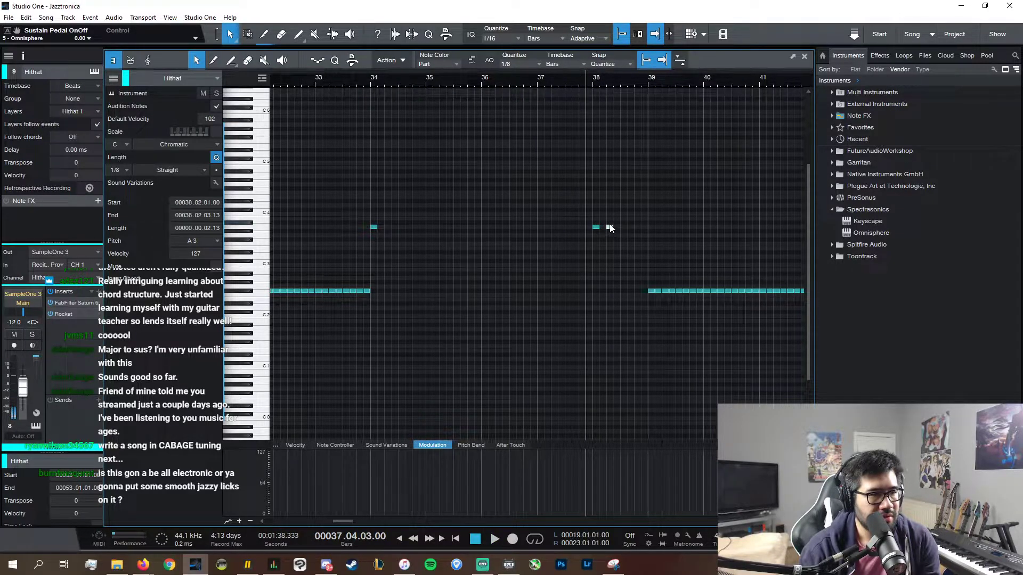
pyautogui.press('space')
pyautogui.press('e')
pyautogui.press('e')
pyautogui.press('e')
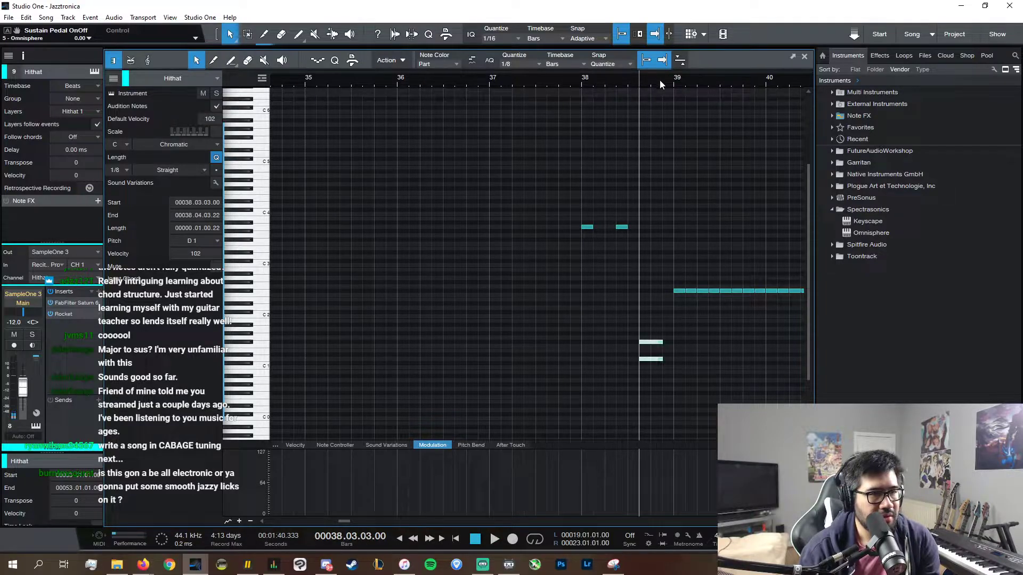
pyautogui.press('Delete')
# - Try copies of the A3 Hithat note at 38.03.03.00 and 38.04.03.00, and play back bar 38
pyautogui.click(587, 227)
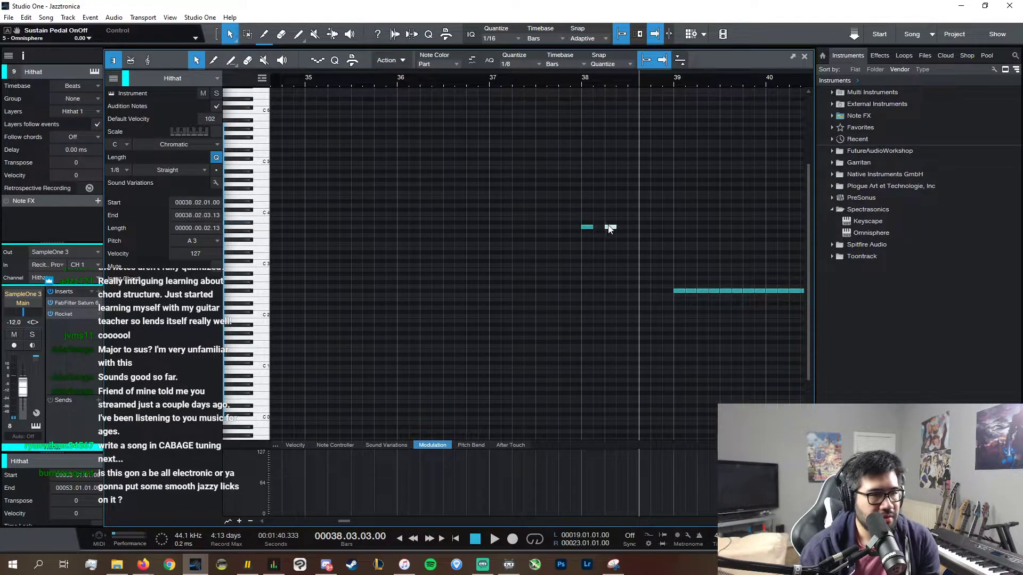
pyautogui.moveTo(643, 227); pyautogui.dragTo(660, 229)
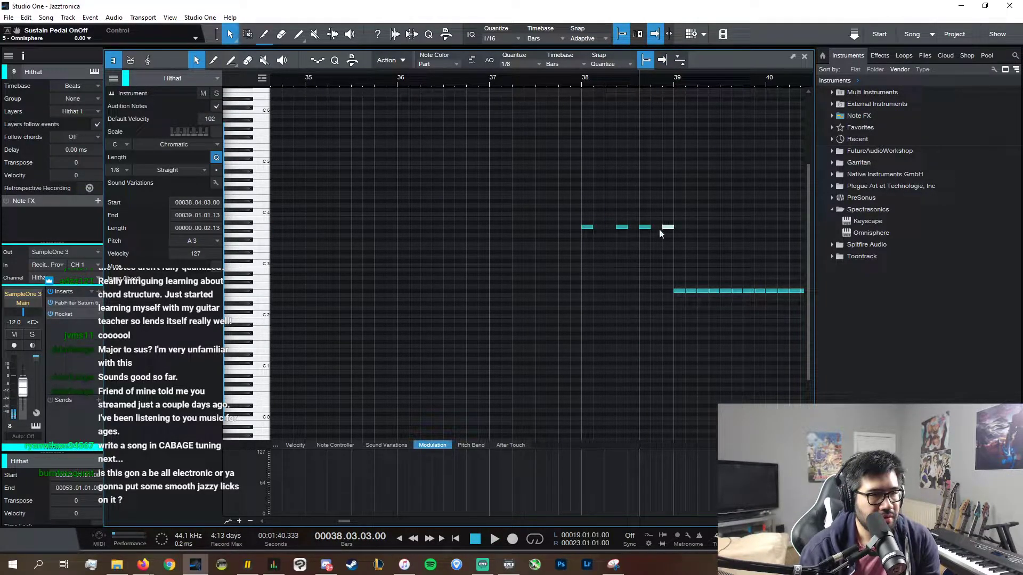
pyautogui.click(588, 83)
pyautogui.press('space')
pyautogui.click(583, 81)
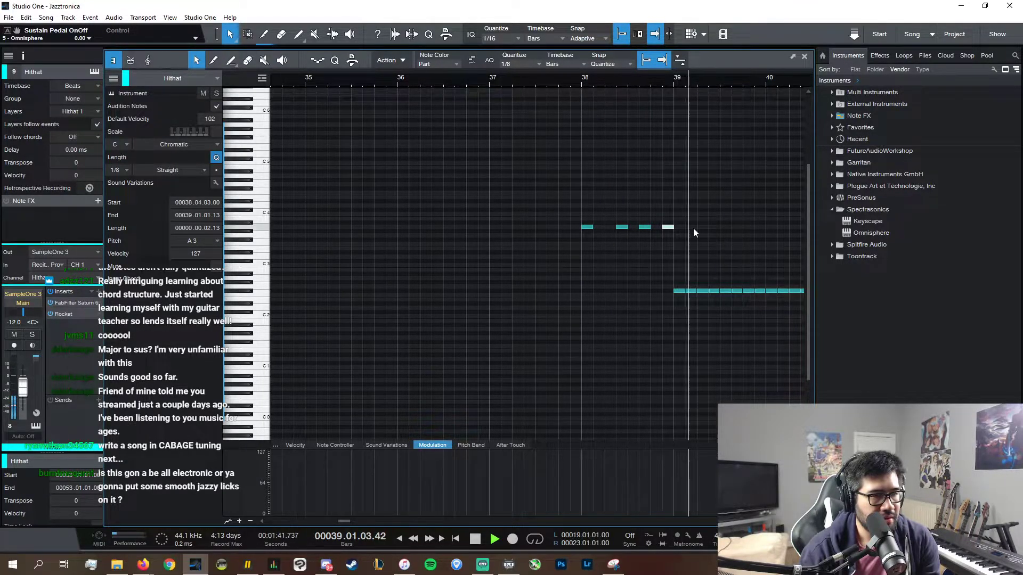
# - Place the remaining A3 Hithat hits at 38.03.01.00 and 38.04.01.00 instead, play them back, and close the note editor
pyautogui.press('space')
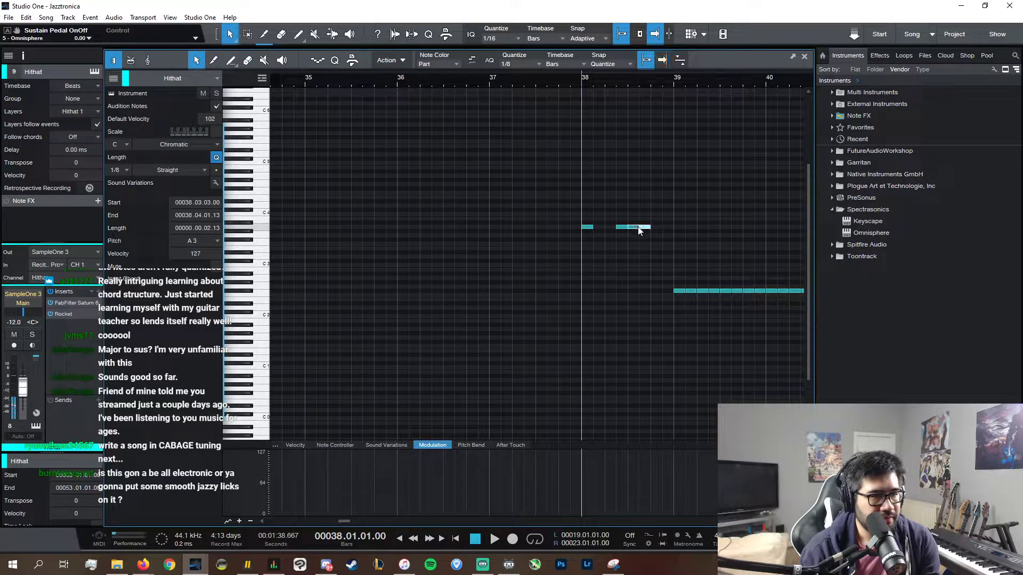
pyautogui.press('space')
pyautogui.hotkey('ctrl', 'z')
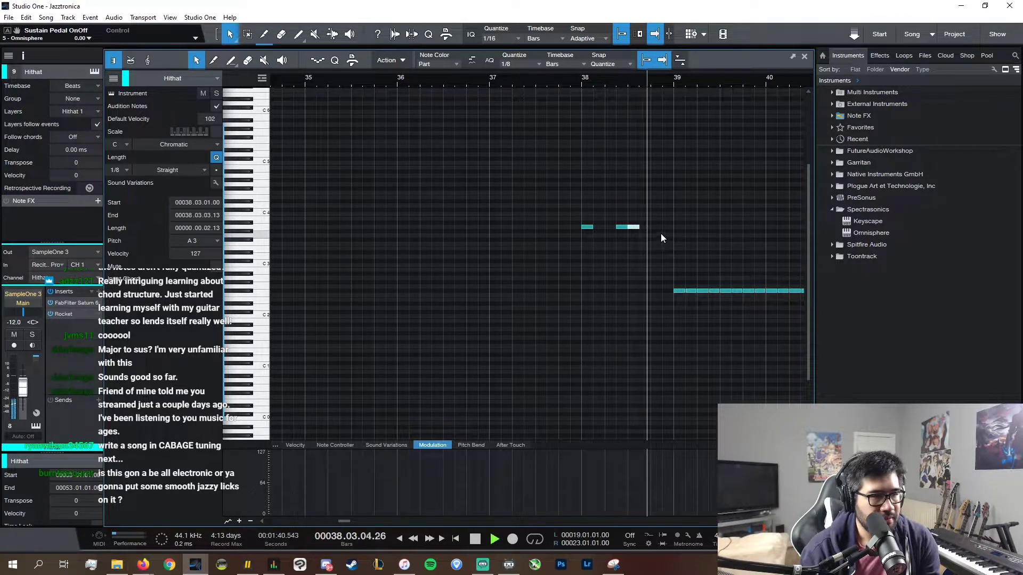
pyautogui.press('space')
pyautogui.doubleClick(656, 226)
pyautogui.press('space')
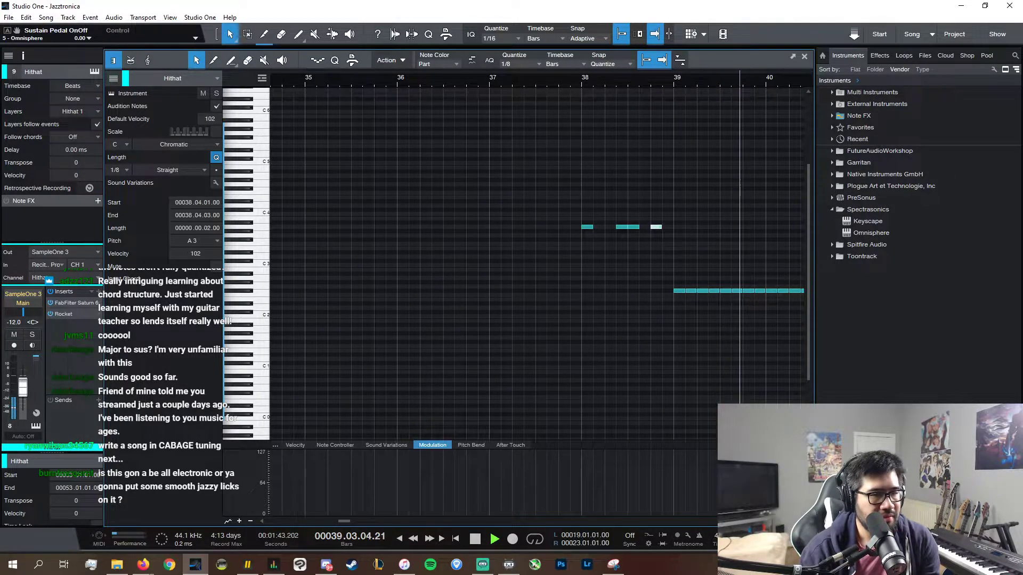
pyautogui.moveTo(765, 80); pyautogui.dragTo(765, 67)
pyautogui.click(805, 59)
pyautogui.press('space')
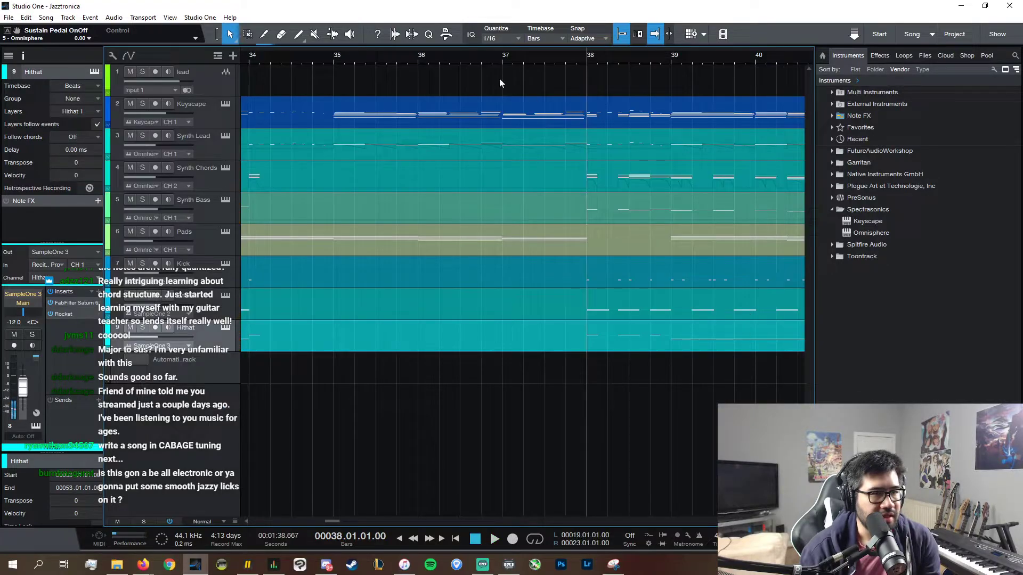
# - Play back the arrangement from just before bar 32 through the bar 38 transition
pyautogui.hscroll(-2, 405, 470)
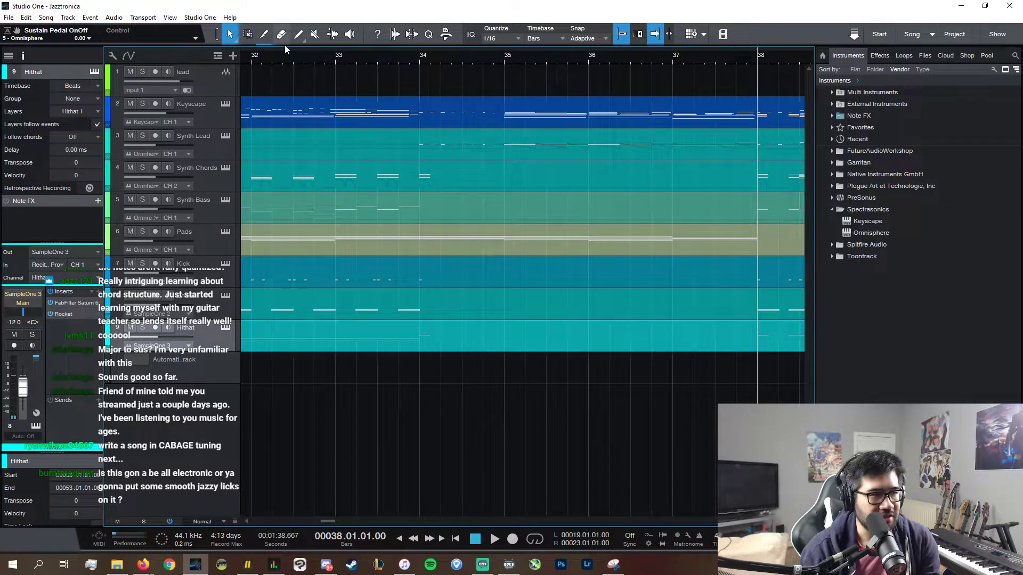
pyautogui.press('space')
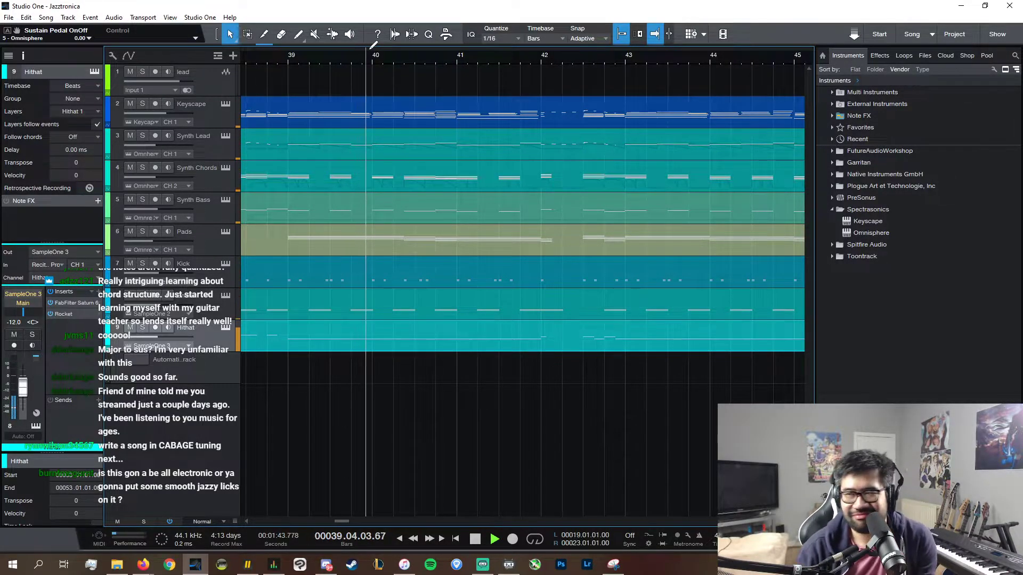
pyautogui.press('w')
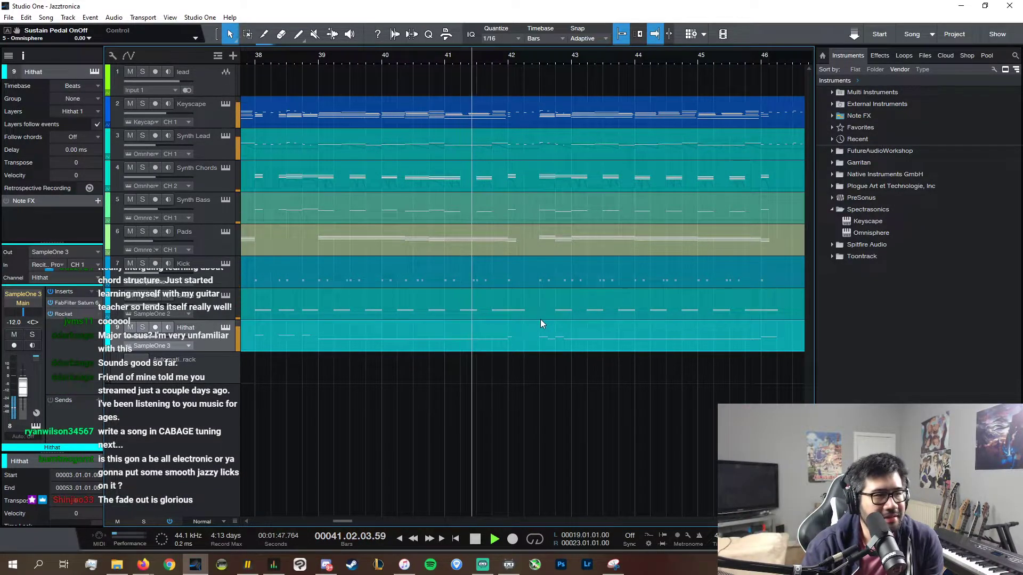
# - Copy the Synth Lead modulation curve between bar 42's beat 3 and bar 43 to beat 3 of bar 38, and play it back
pyautogui.doubleClick(563, 157)
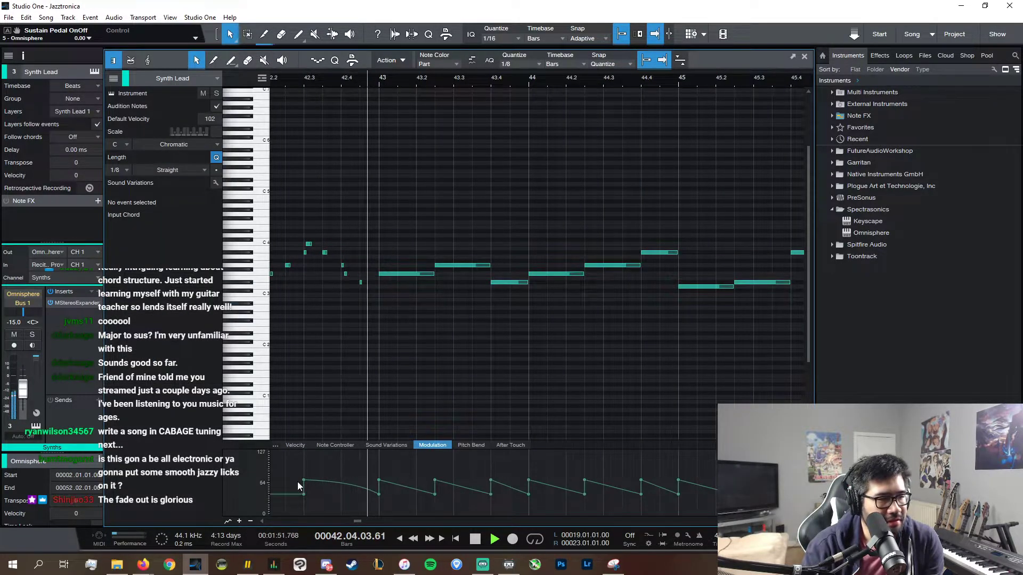
pyautogui.moveTo(304, 494); pyautogui.dragTo(358, 501)
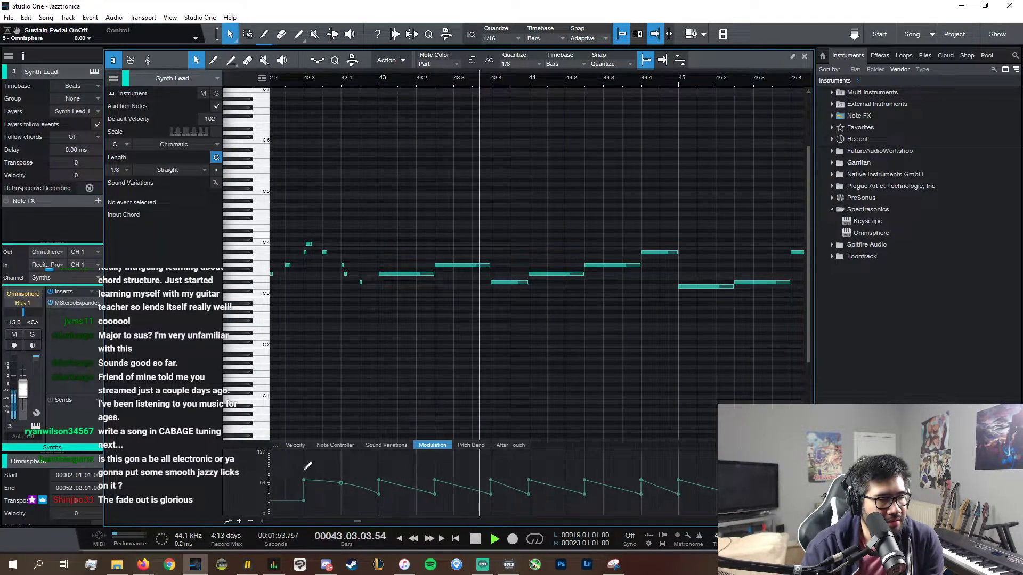
pyautogui.hotkey('ctrl', 'z')
pyautogui.hscroll(-1, 325, 520)
pyautogui.press('space')
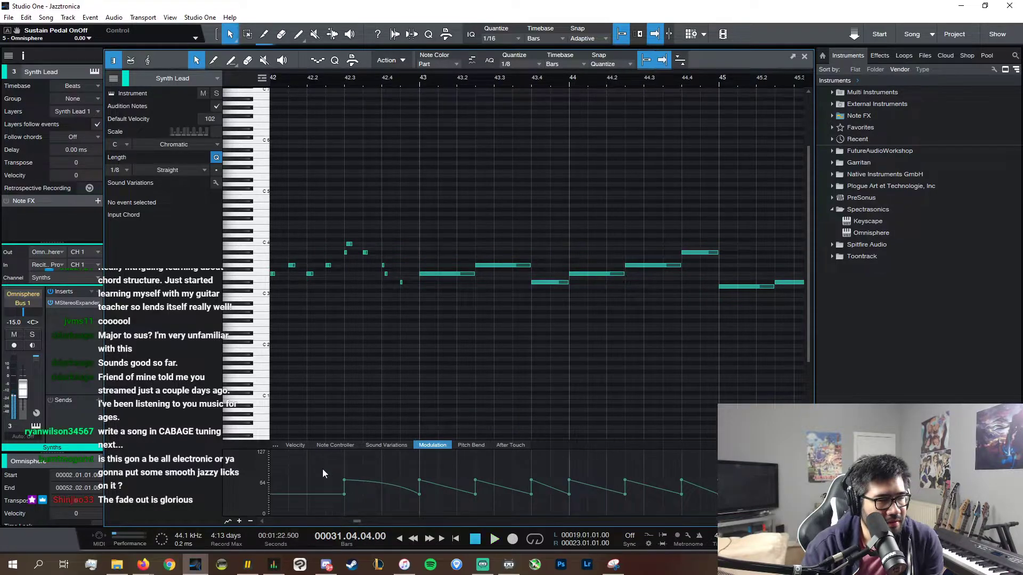
pyautogui.moveTo(438, 509); pyautogui.dragTo(308, 451)
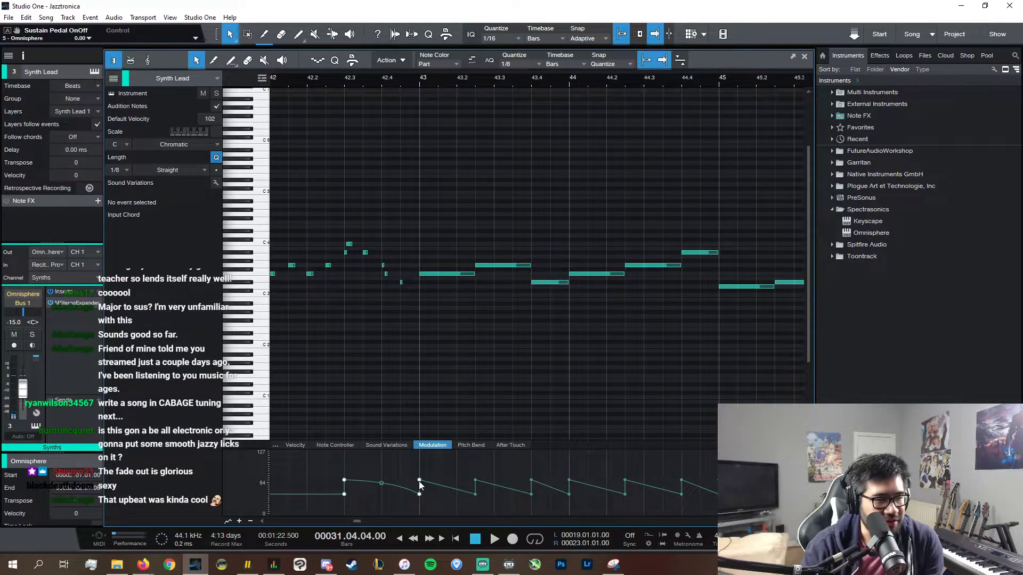
pyautogui.hscroll(-5, 421, 525)
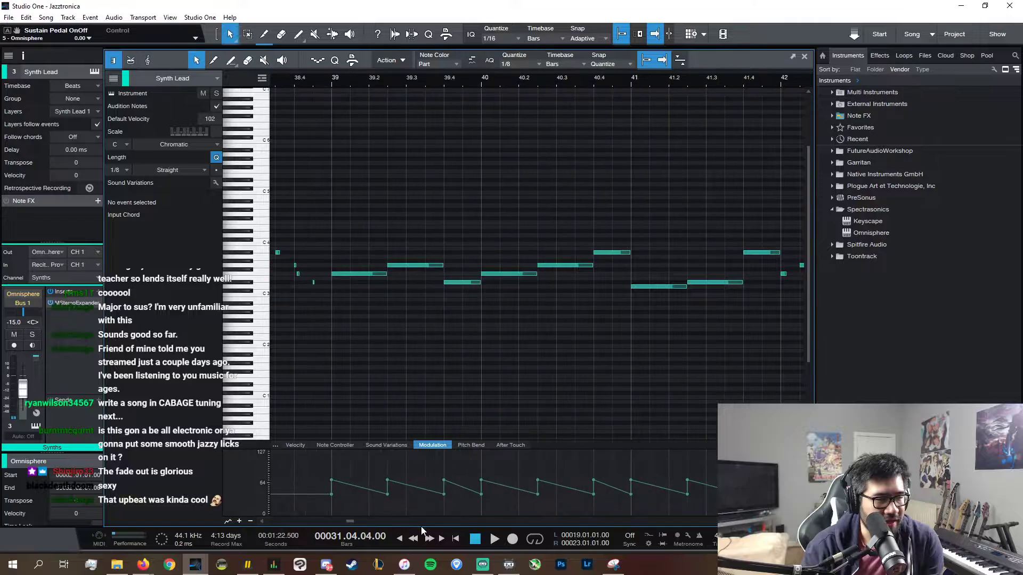
pyautogui.hscroll(-1, 405, 518)
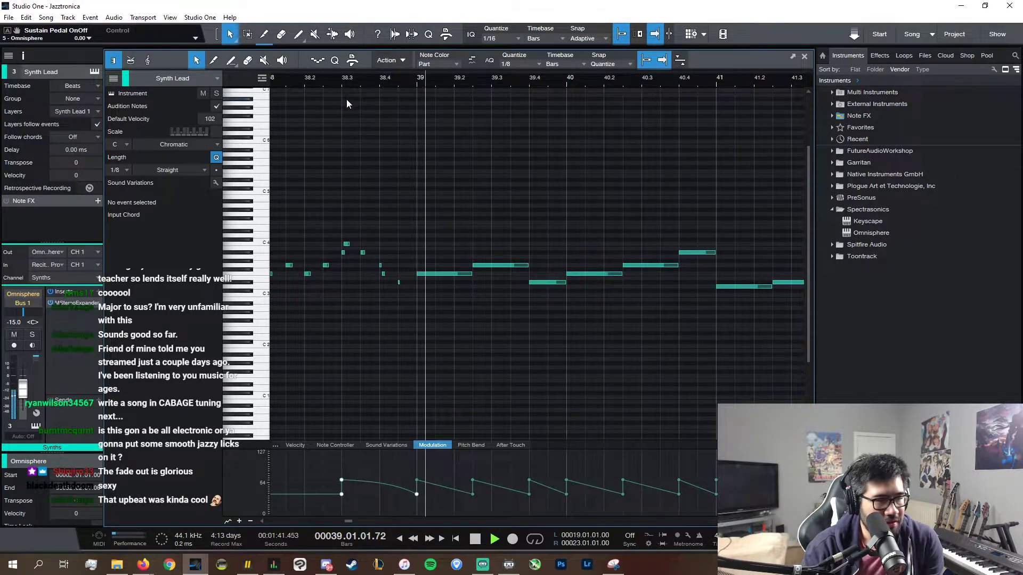
pyautogui.press('space')
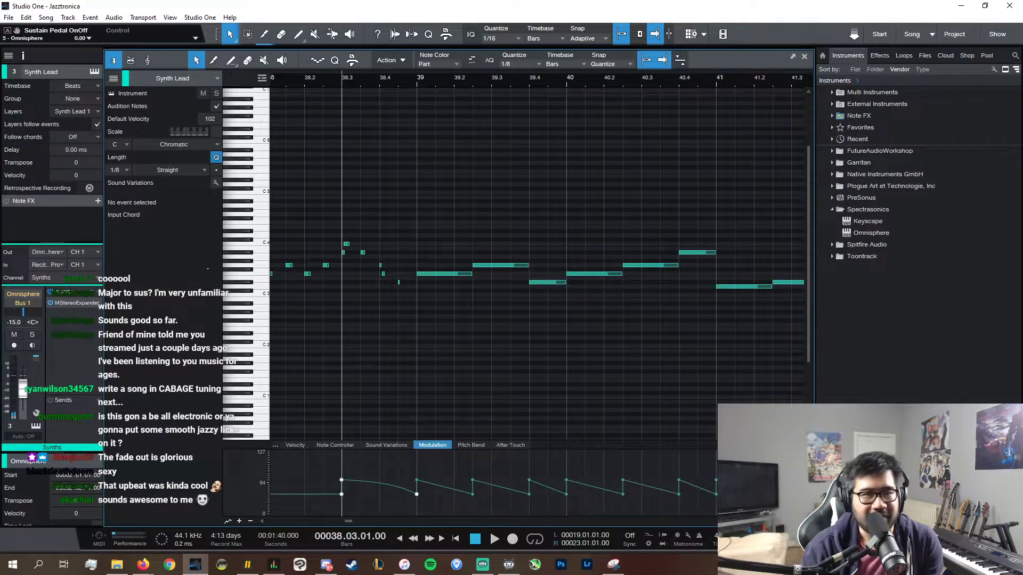
# - Close the Synth Lead note editor and play back the arrangement from just before bar 38
pyautogui.click(805, 56)
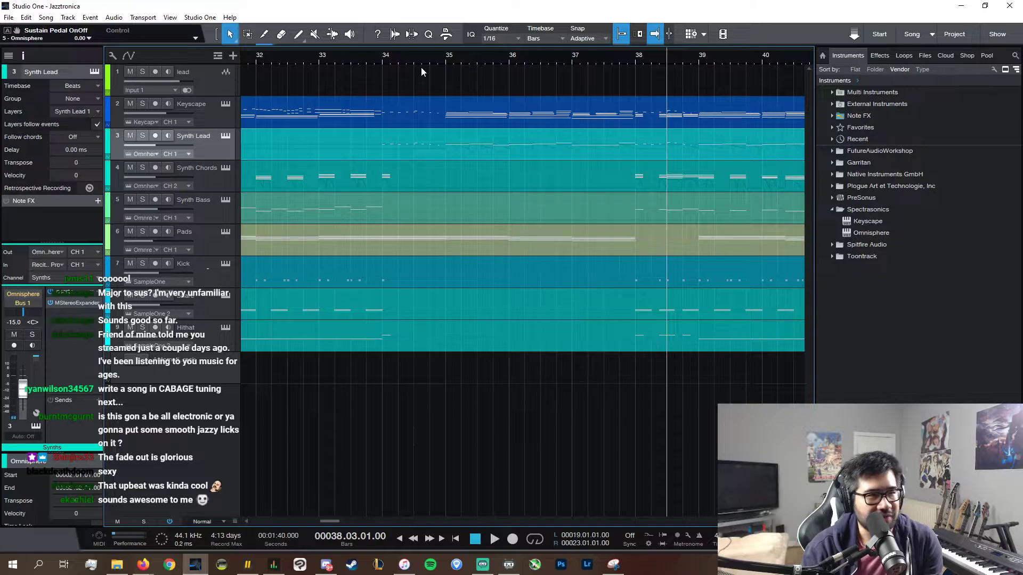
pyautogui.click(628, 62)
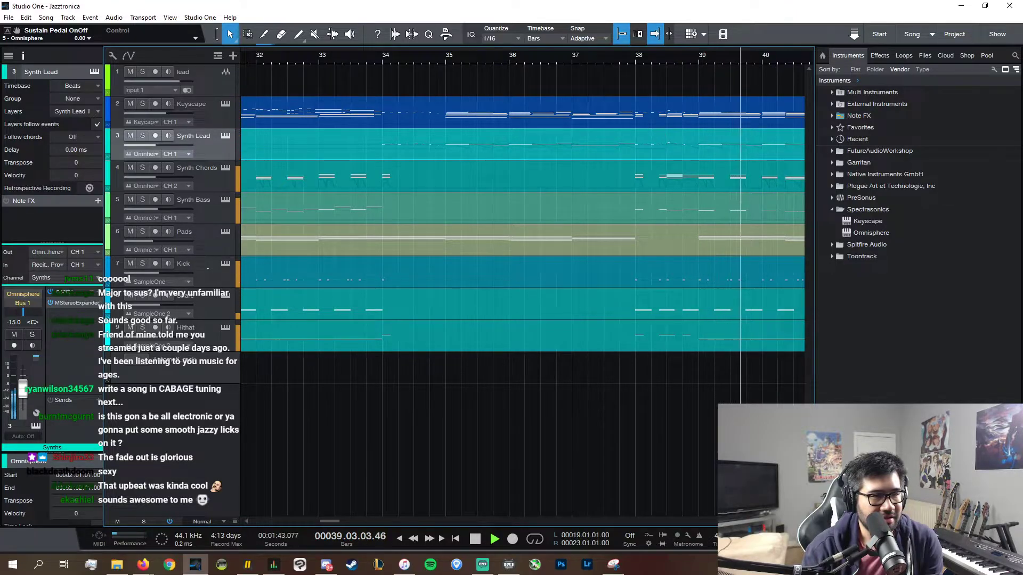
# - Soften the Synth Chords modulation curves on beats 3 and 4 of bar 38, and play them back from beat 2
pyautogui.hscroll(2, 664, 520)
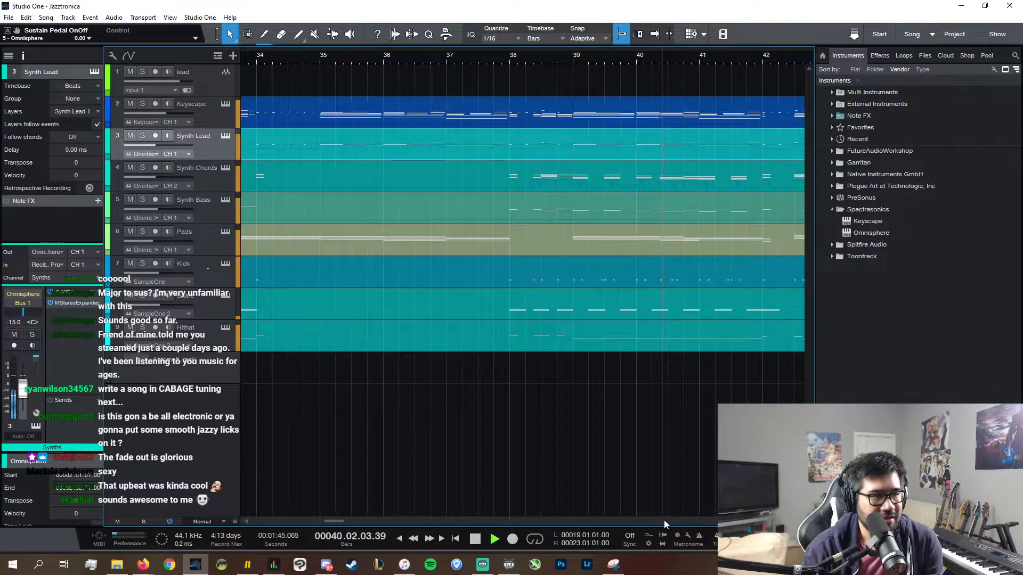
pyautogui.click(538, 56)
pyautogui.doubleClick(558, 189)
pyautogui.press('space')
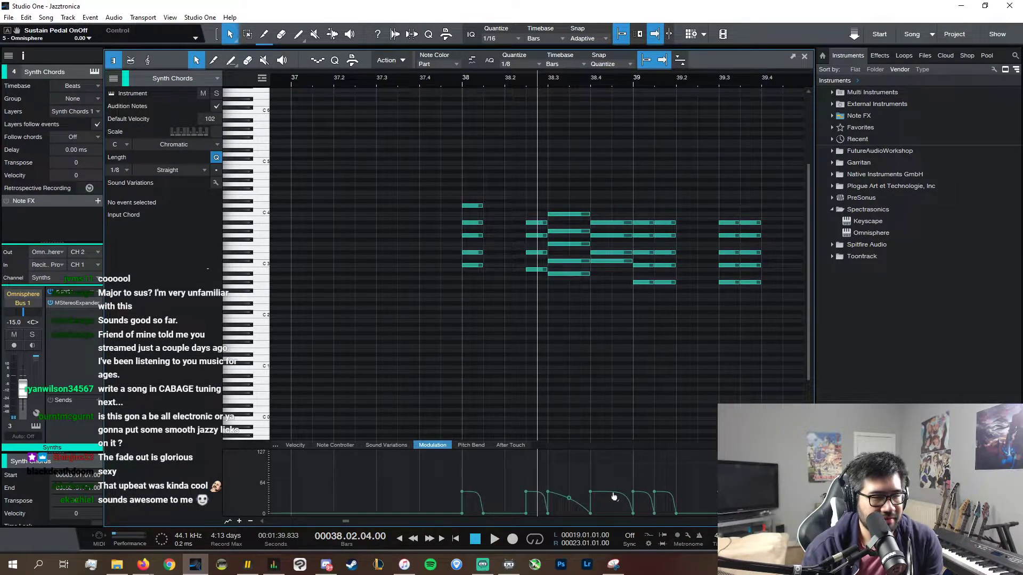
pyautogui.press('space')
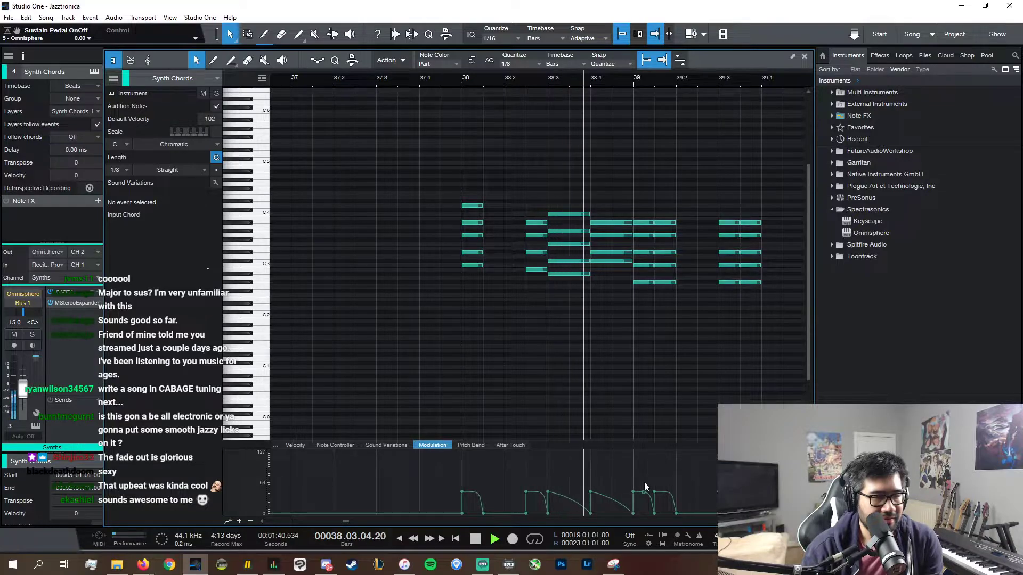
pyautogui.press('space')
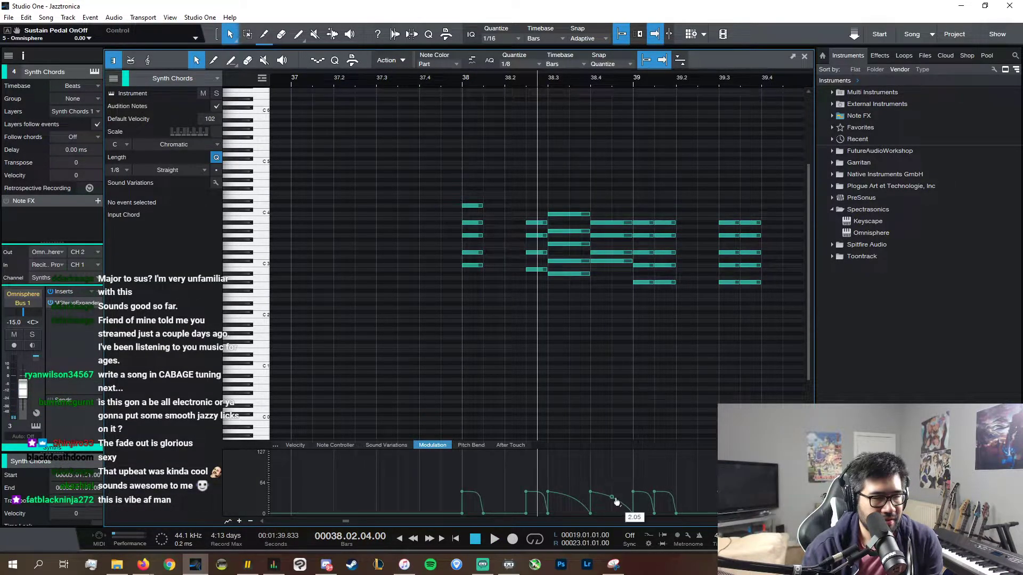
pyautogui.click(805, 56)
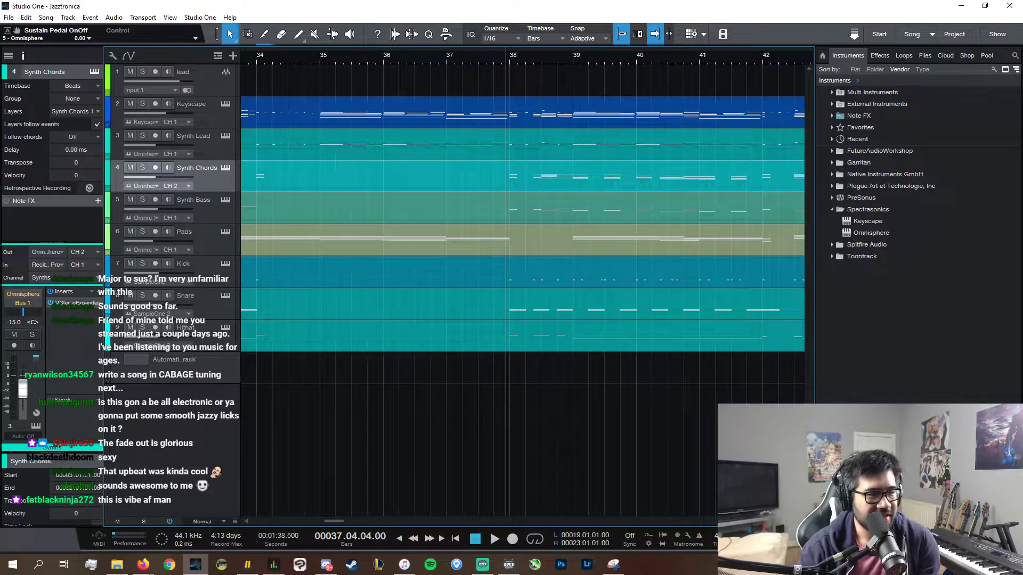
# - Copy the Pads notes of bar 42 to the start of bar 38 and play them back
pyautogui.press('w')
pyautogui.press('w')
pyautogui.press('w')
pyautogui.press('w')
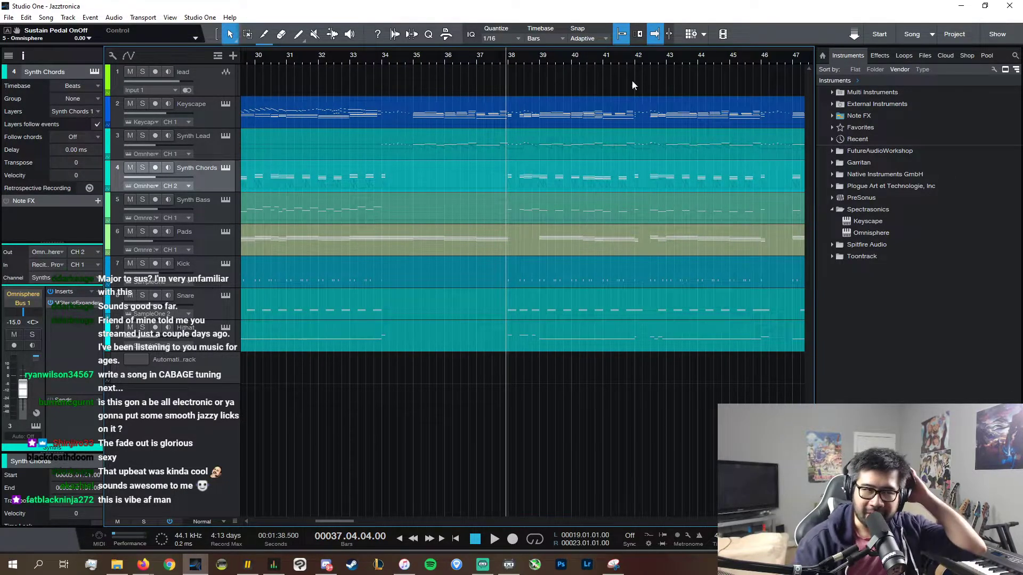
pyautogui.doubleClick(666, 251)
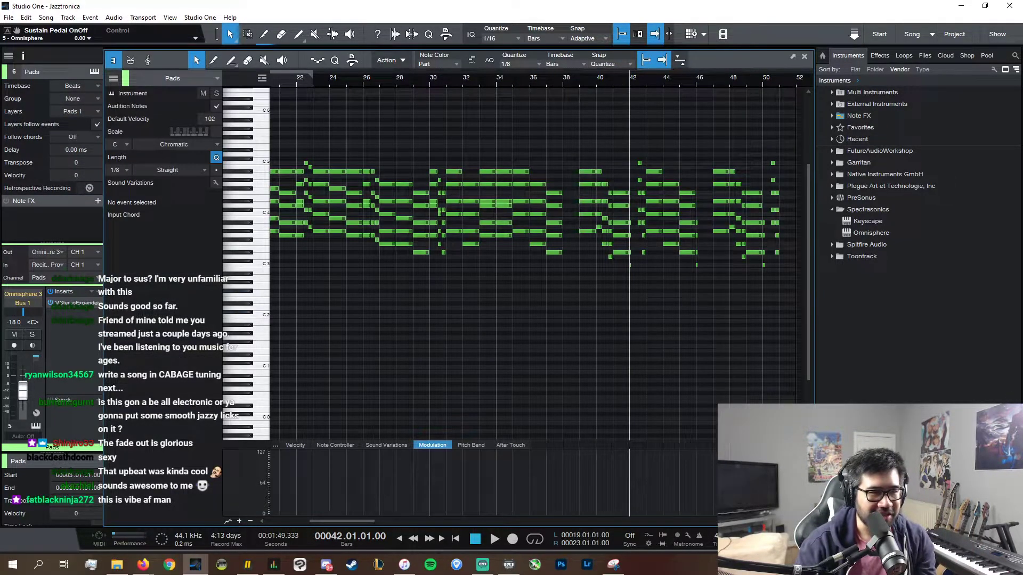
pyautogui.press('e')
pyautogui.press('e')
pyautogui.press('e')
pyautogui.moveTo(630, 297); pyautogui.dragTo(679, 133)
pyautogui.hscroll(-5, 523, 523)
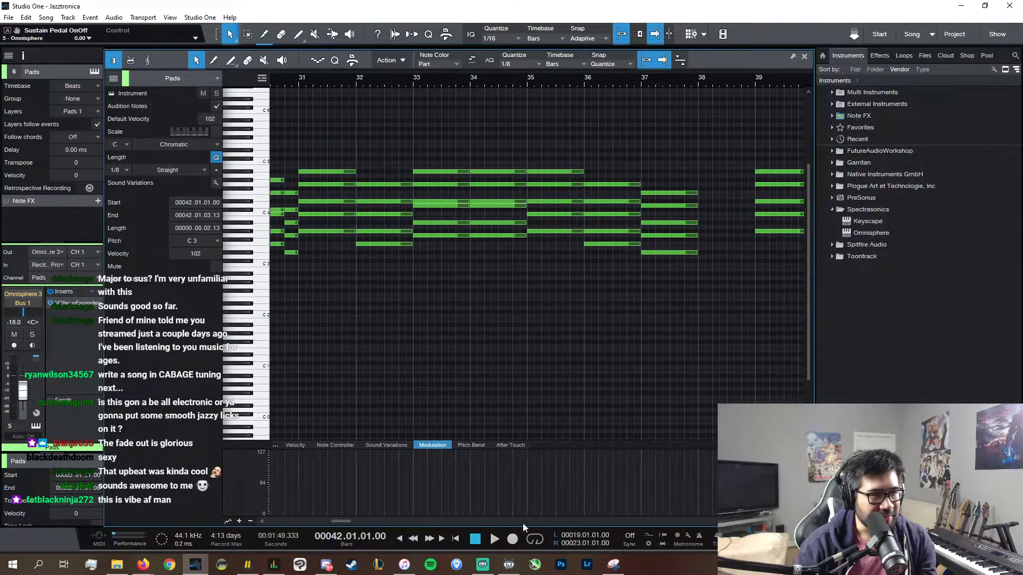
pyautogui.hscroll(-3, 523, 524)
pyautogui.hscroll(8, 524, 524)
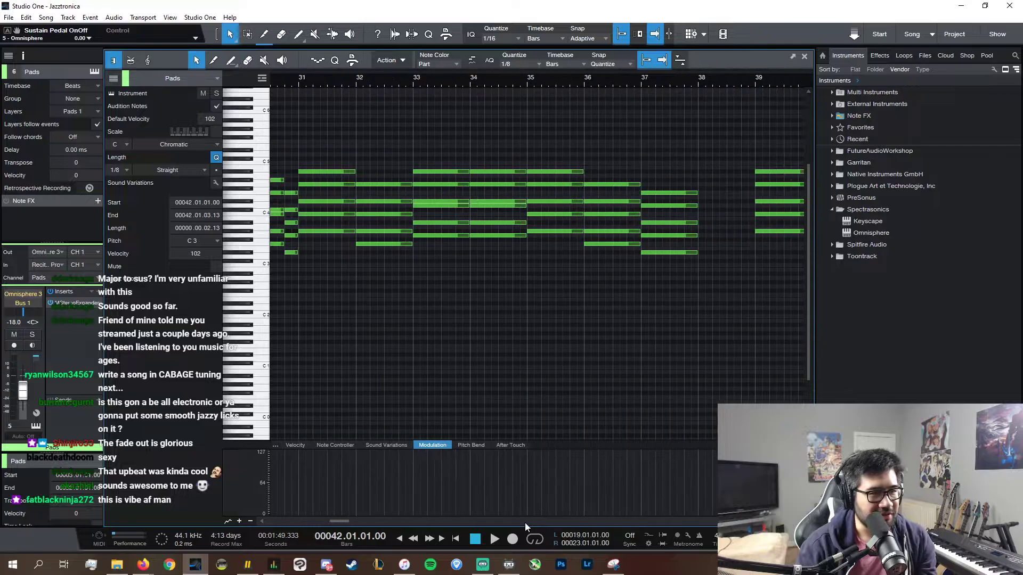
pyautogui.click(698, 81)
pyautogui.press('space')
pyautogui.hotkey('ctrl', 'v')
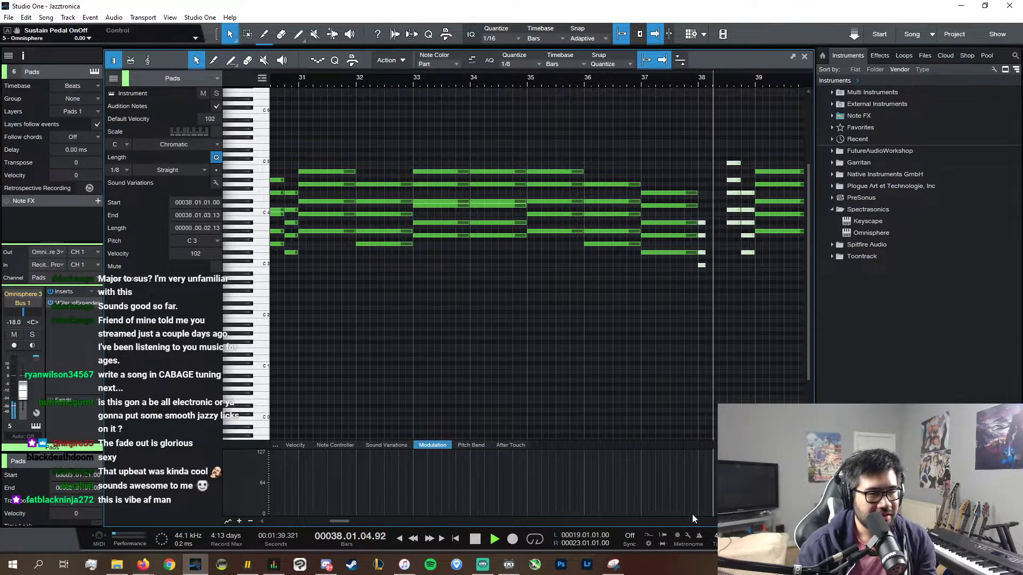
# - Raise the pasted Pads chord at 38.01.01.00 one octave to start on C4, and add a D5 on top
pyautogui.hscroll(3, 692, 522)
pyautogui.scroll(3, 778, 522)
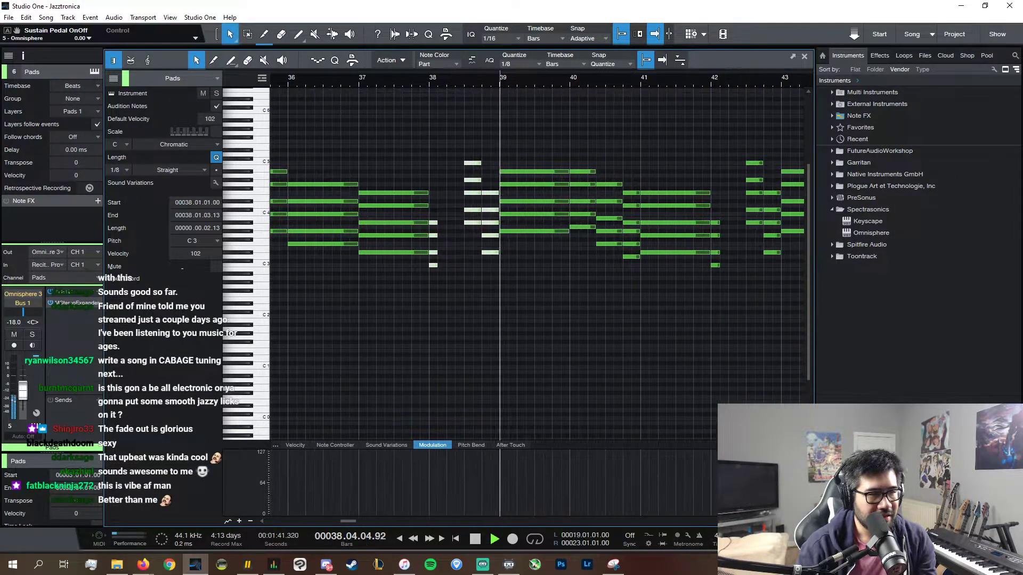
pyautogui.press('space')
pyautogui.moveTo(443, 286); pyautogui.dragTo(407, 219)
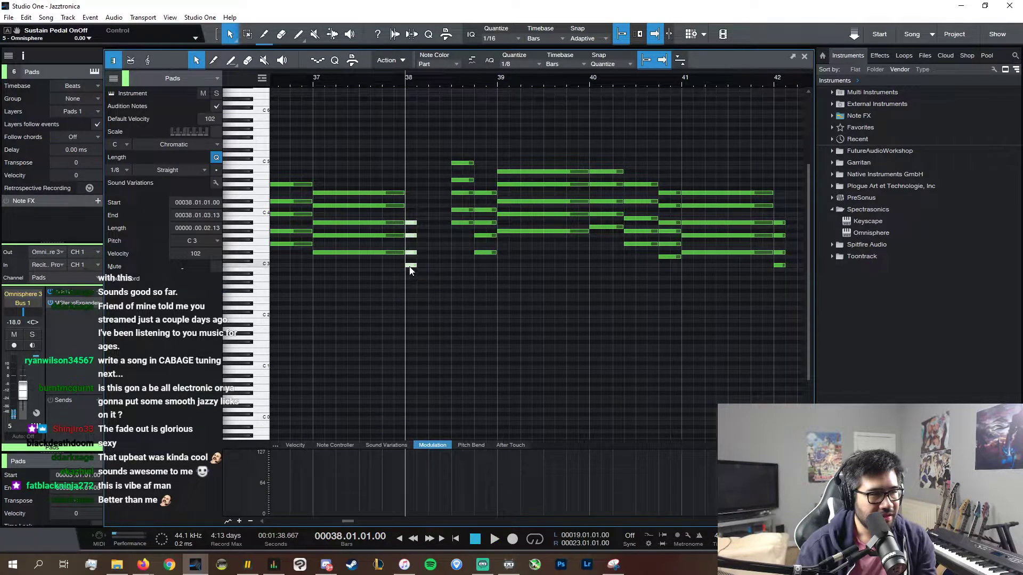
pyautogui.moveTo(411, 266); pyautogui.dragTo(412, 215)
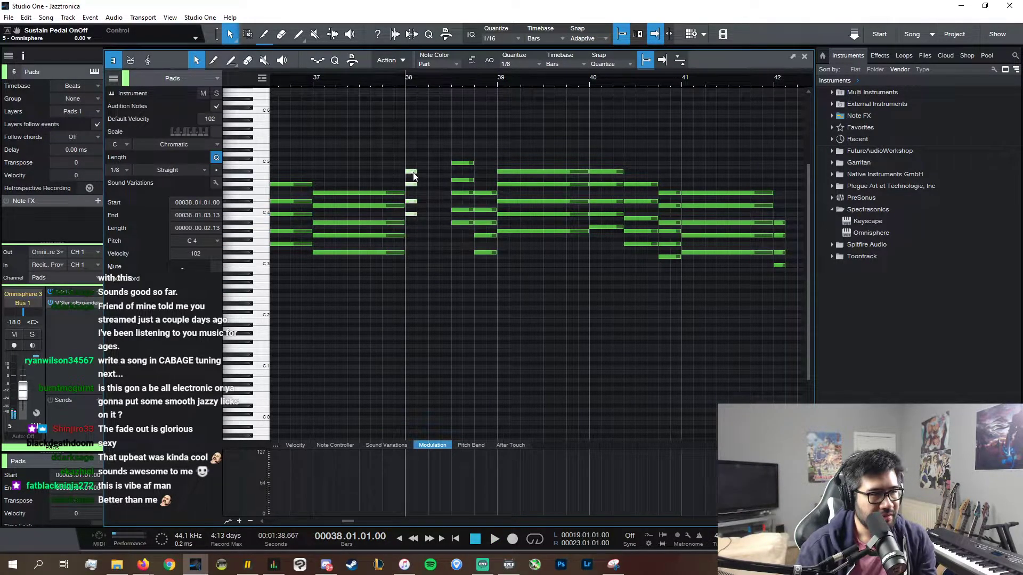
pyautogui.moveTo(428, 171); pyautogui.dragTo(414, 165)
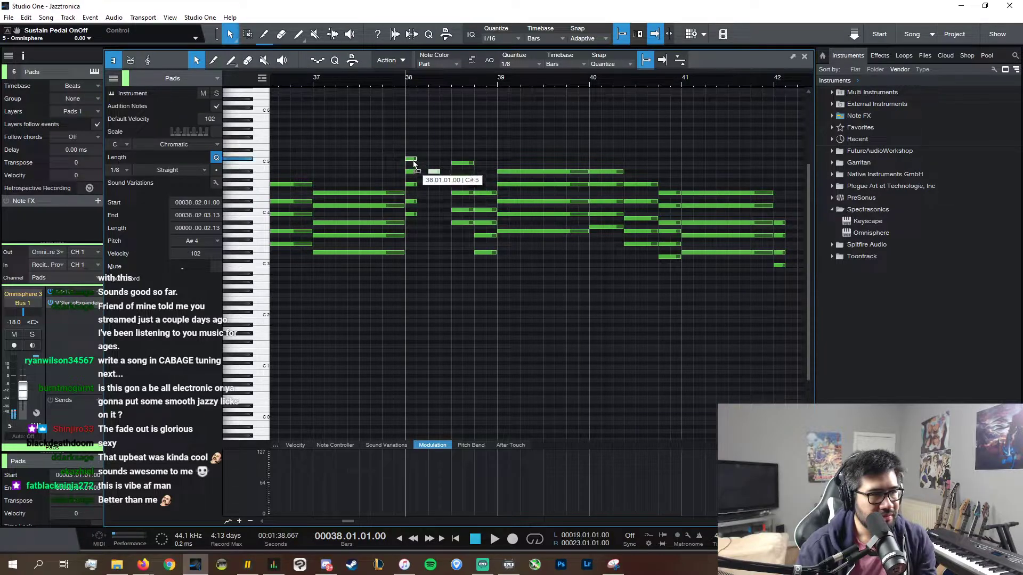
# - Audition each note of the Pads chord at 38.01.01.00 from C4 up to D5
pyautogui.click(413, 218)
pyautogui.click(411, 214)
pyautogui.click(411, 202)
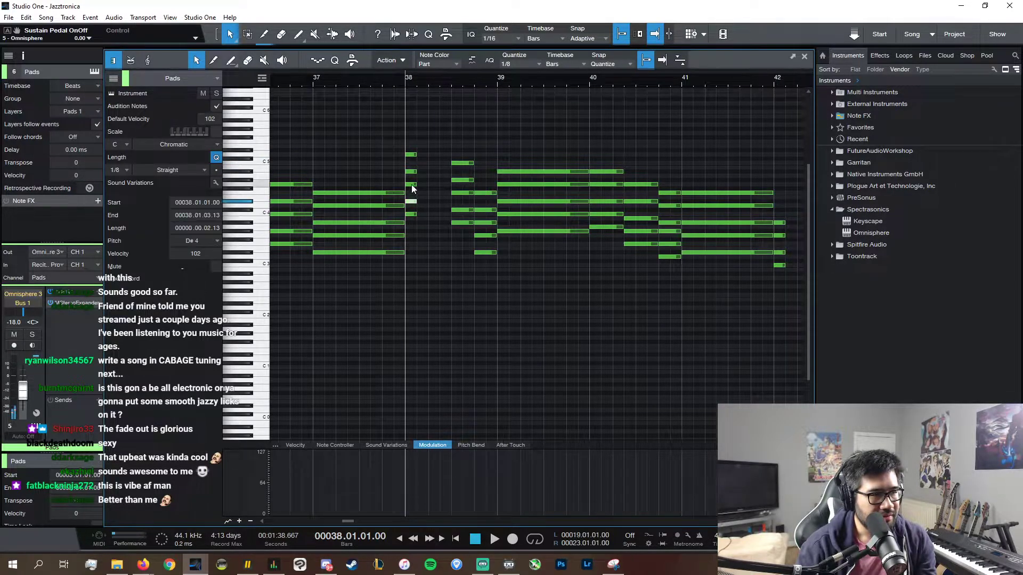
pyautogui.click(411, 185)
pyautogui.click(411, 176)
pyautogui.click(412, 171)
pyautogui.click(414, 159)
pyautogui.click(414, 155)
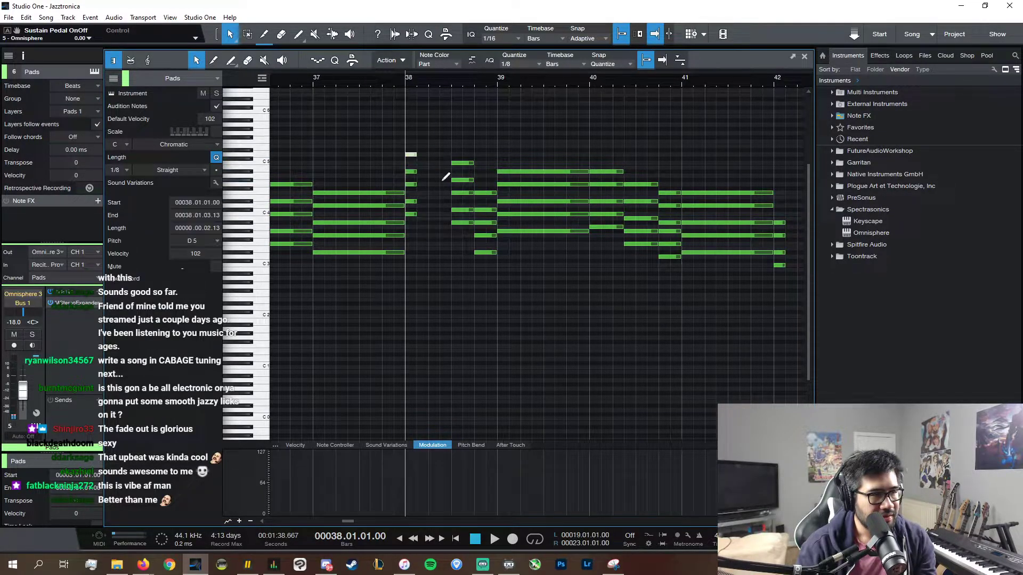
# - Copy the raised Pads chord to 38.02.03.00, adjust the copy's pitches down to a bottom B3, and play back from bar 38
pyautogui.moveTo(426, 220); pyautogui.dragTo(408, 153)
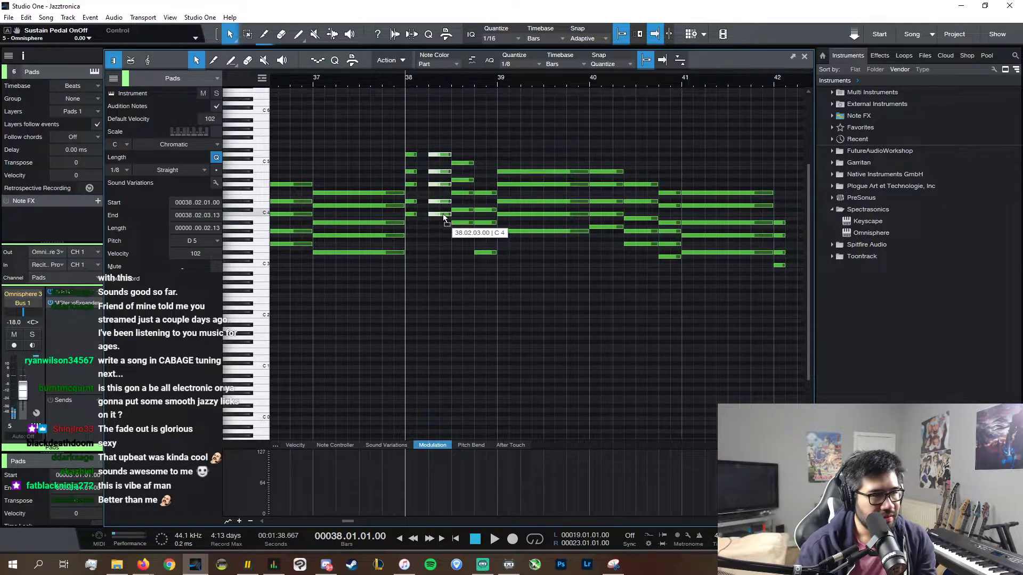
pyautogui.moveTo(444, 214); pyautogui.dragTo(449, 202)
pyautogui.click(448, 210)
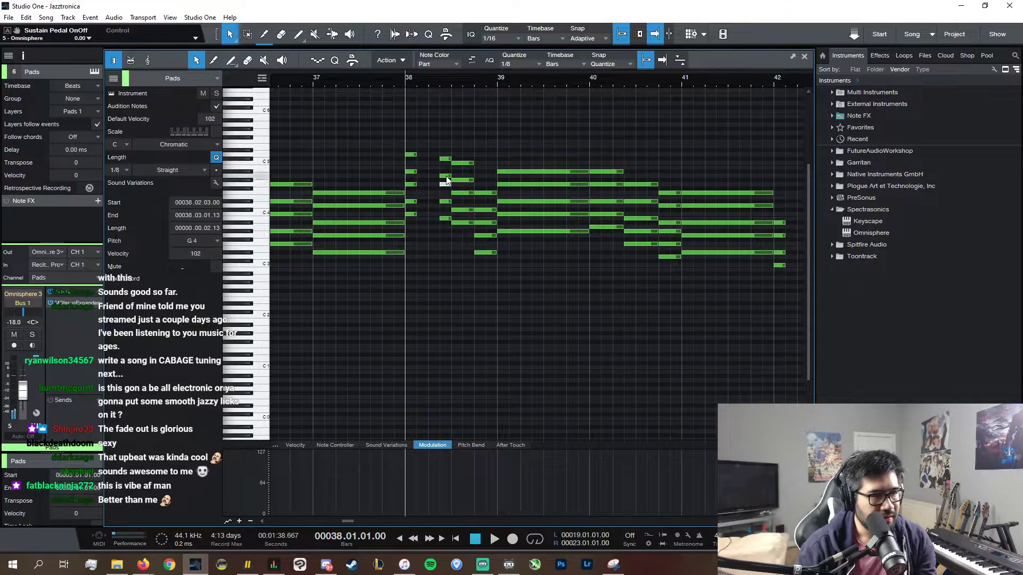
pyautogui.moveTo(447, 179)
pyautogui.mouseDown()
pyautogui.moveTo(426, 210)
pyautogui.moveTo(416, 184)
pyautogui.moveTo(448, 175)
pyautogui.moveTo(447, 163)
pyautogui.mouseUp()
pyautogui.press('space')
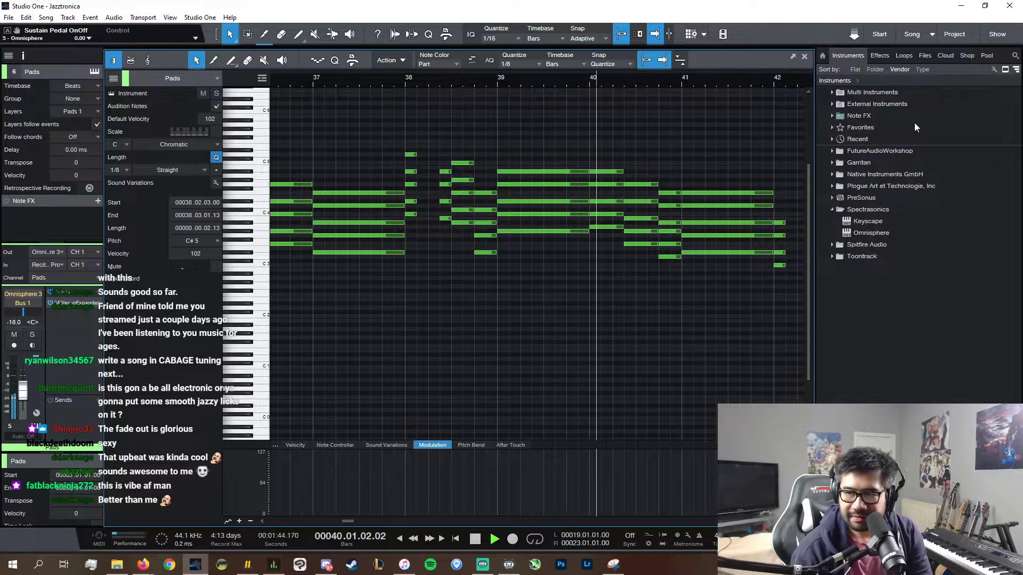
pyautogui.press('space')
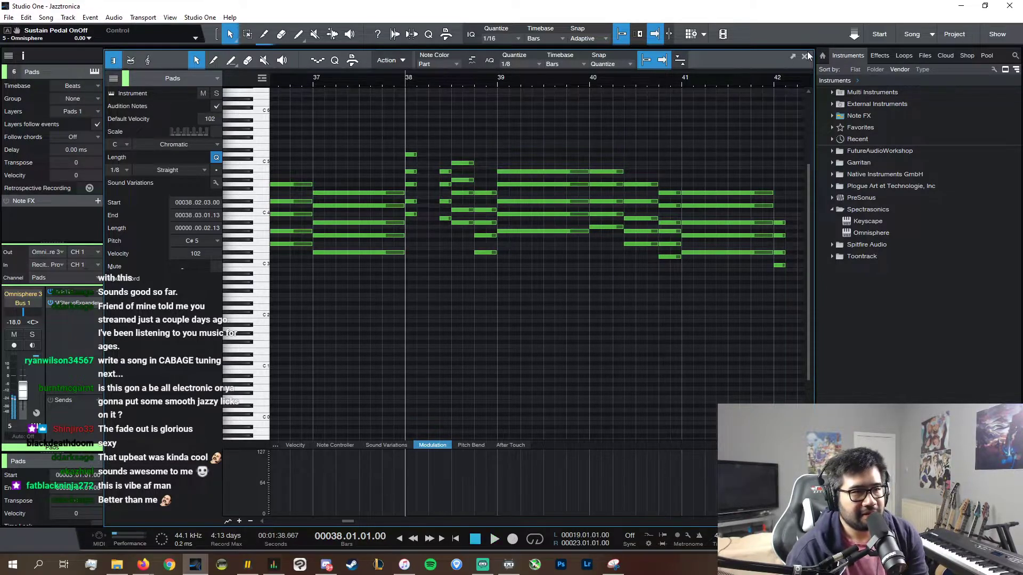
pyautogui.click(804, 57)
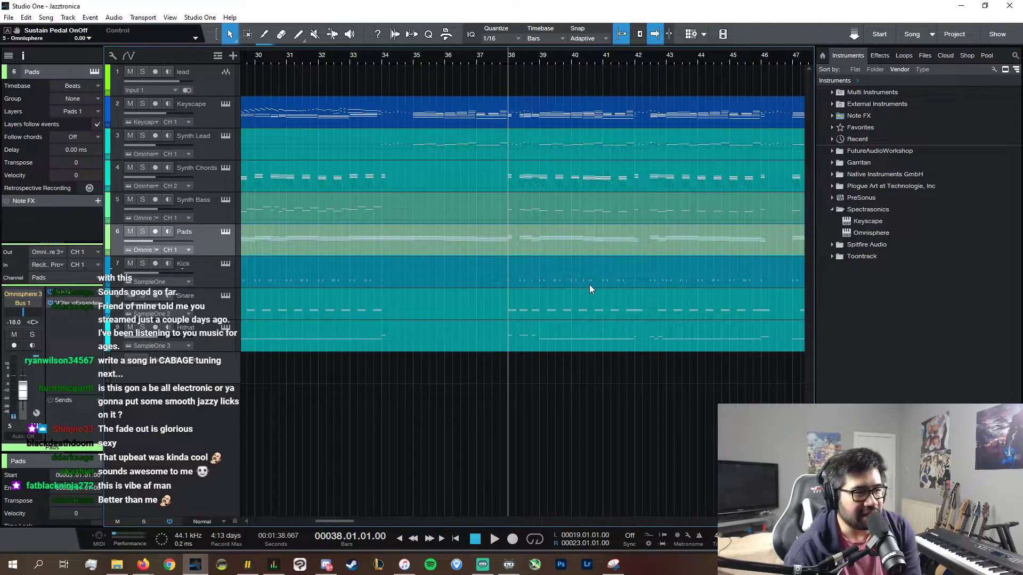
# - Try adding sustained E4 and F4 notes to the Hithat track from bar 39 to bar 42, and play them back
pyautogui.click(558, 327)
pyautogui.doubleClick(557, 337)
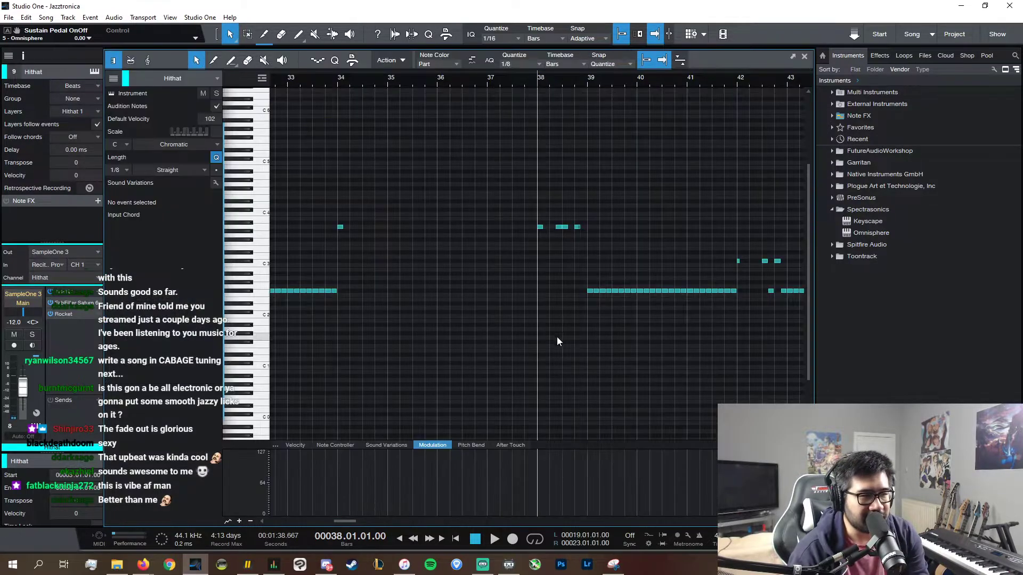
pyautogui.click(591, 199)
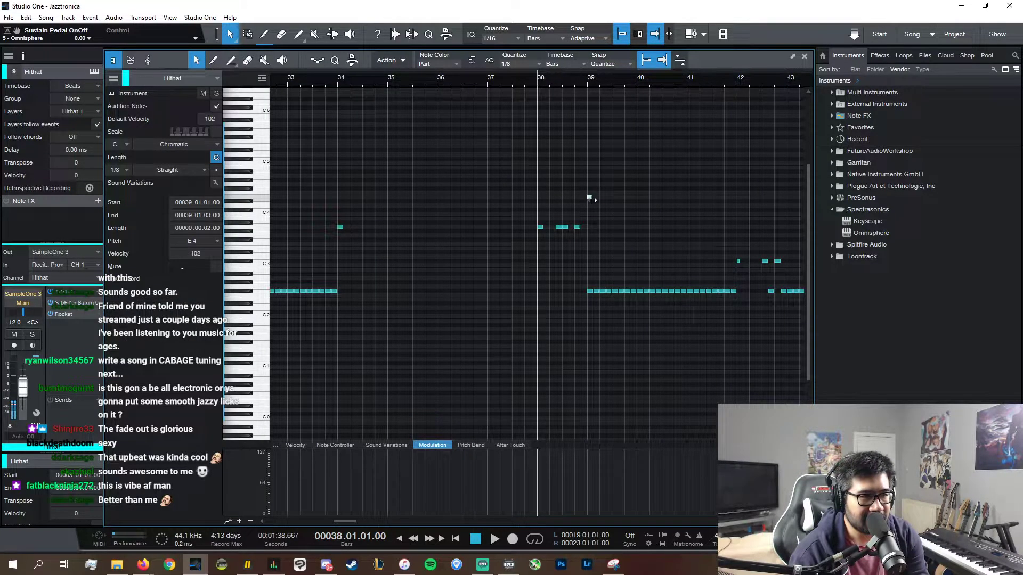
pyautogui.moveTo(590, 199); pyautogui.dragTo(600, 200)
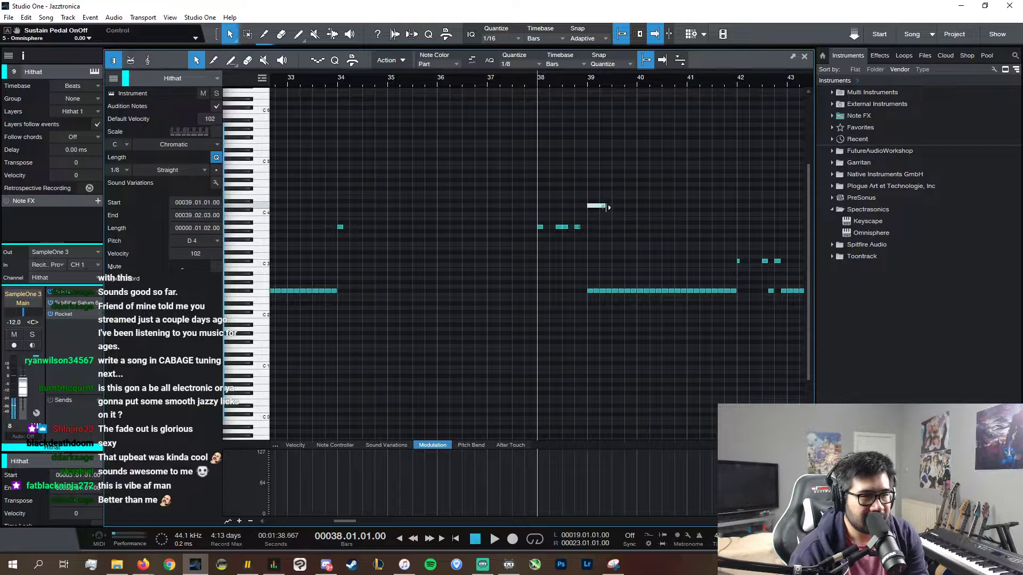
pyautogui.moveTo(673, 213); pyautogui.dragTo(602, 200)
pyautogui.press('space')
pyautogui.press('space')
pyautogui.press('space')
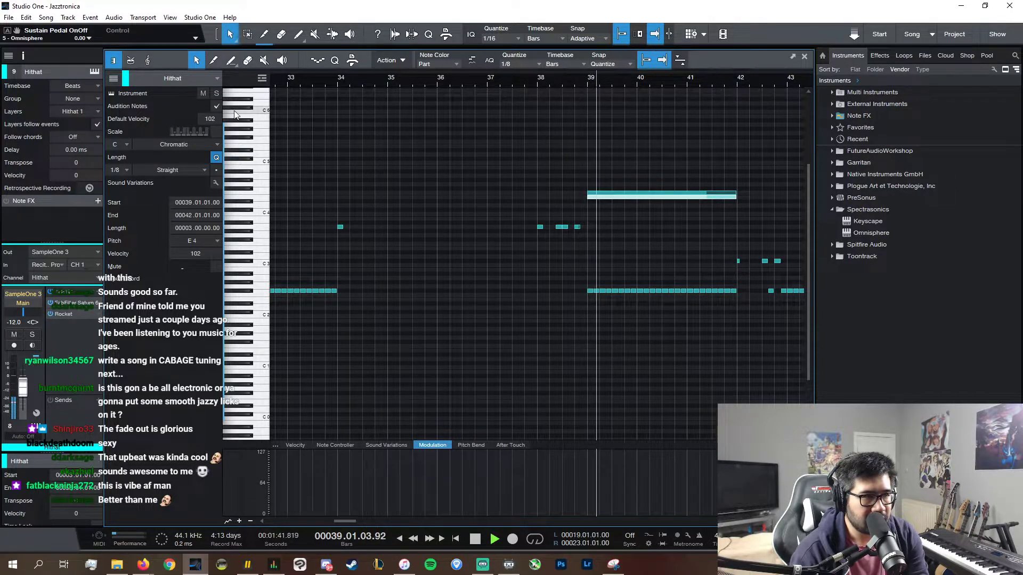
# - Solo the Hithat track and raise the sustained E4 and F4 notes' velocity to 127 while playing them back
pyautogui.press('space')
pyautogui.press('s')
pyautogui.press('space')
pyautogui.press('space')
pyautogui.click(298, 447)
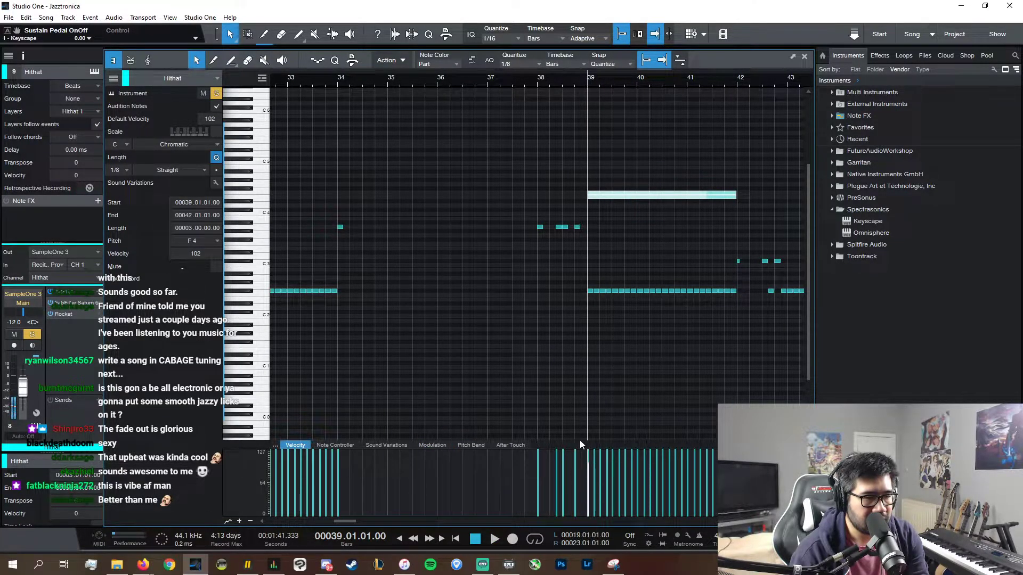
pyautogui.moveTo(619, 141); pyautogui.dragTo(636, 226)
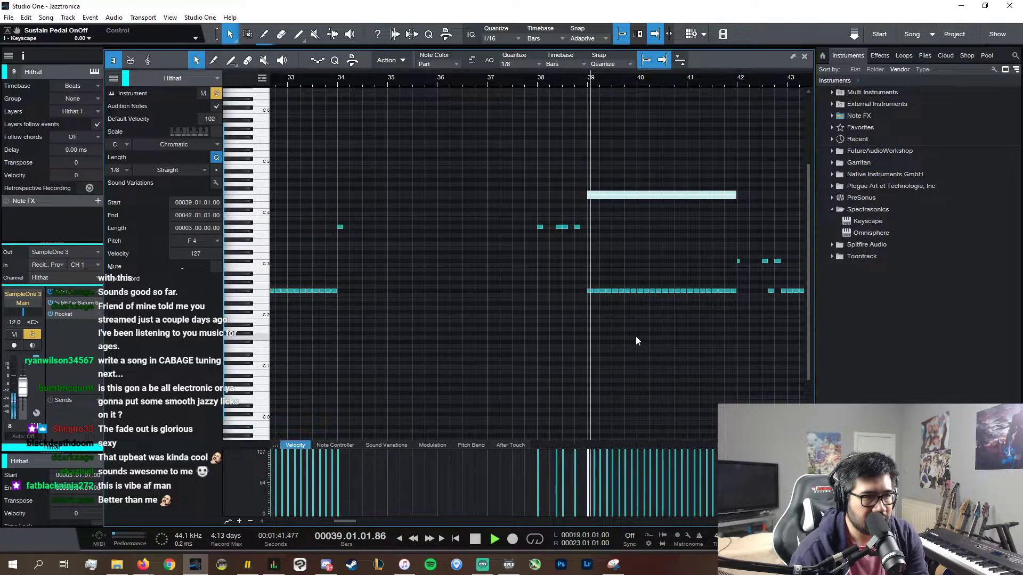
# - Delete the trial sustained Hithat notes in bars 39 to 42, and turn off the track's solo
pyautogui.click(605, 213)
pyautogui.moveTo(605, 200); pyautogui.dragTo(608, 218)
pyautogui.moveTo(623, 206); pyautogui.dragTo(616, 182)
pyautogui.press('Delete')
pyautogui.press('space')
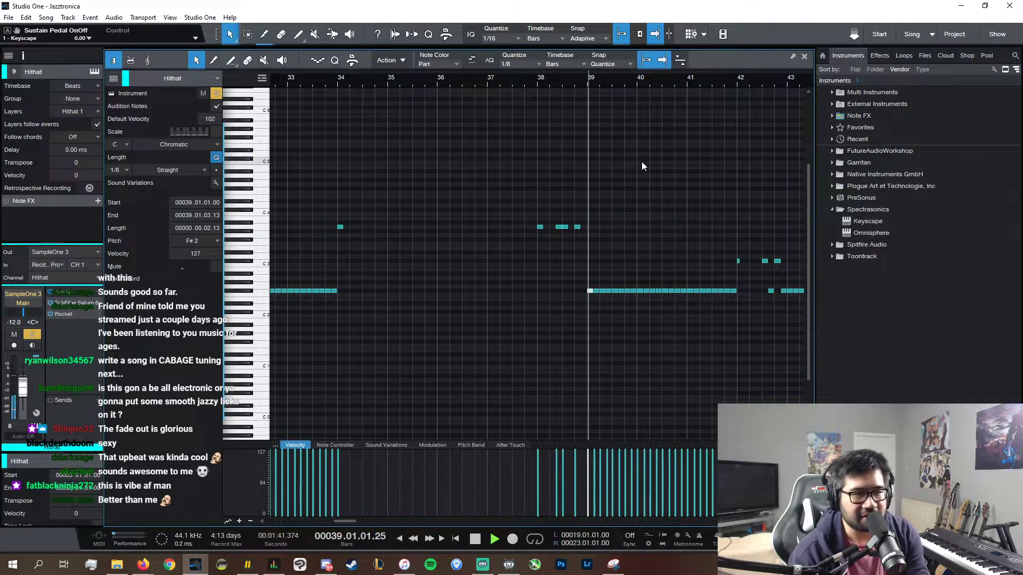
pyautogui.click(216, 93)
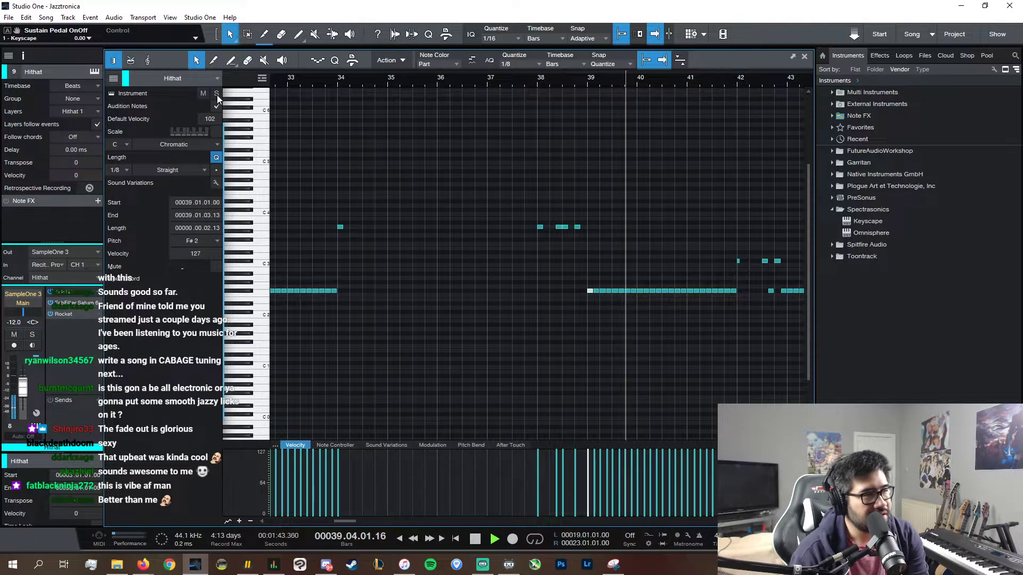
pyautogui.click(805, 57)
# - Play back the arrangement from just before bar 34 through the final notes around bar 51
pyautogui.press('w')
pyautogui.press('w')
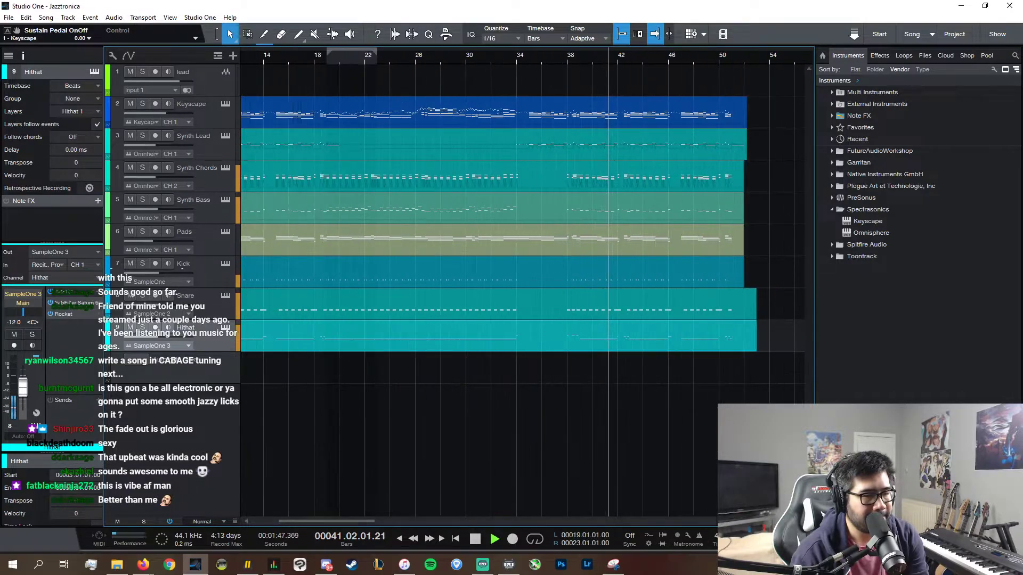
pyautogui.hscroll(2, 716, 452)
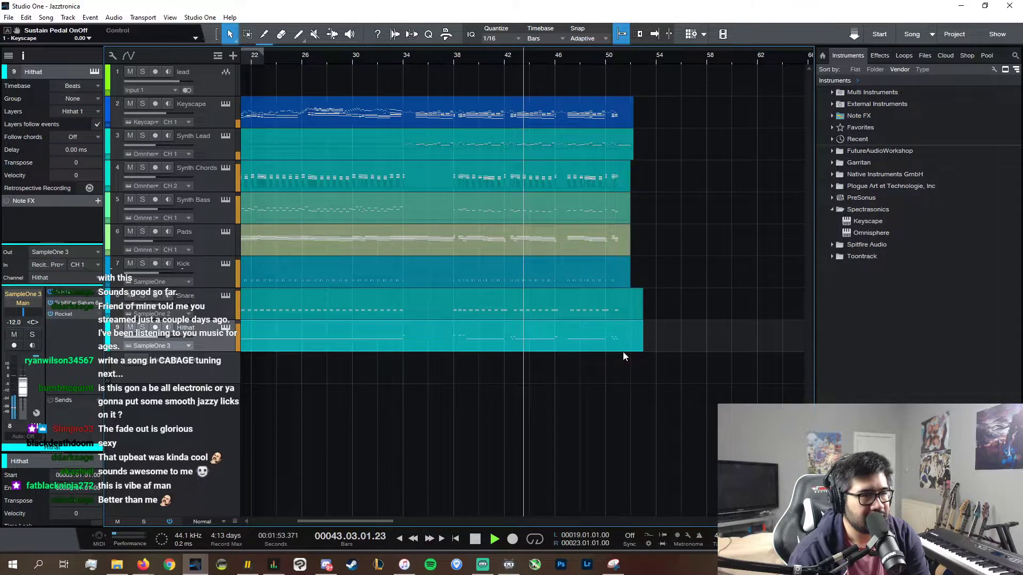
pyautogui.click(402, 58)
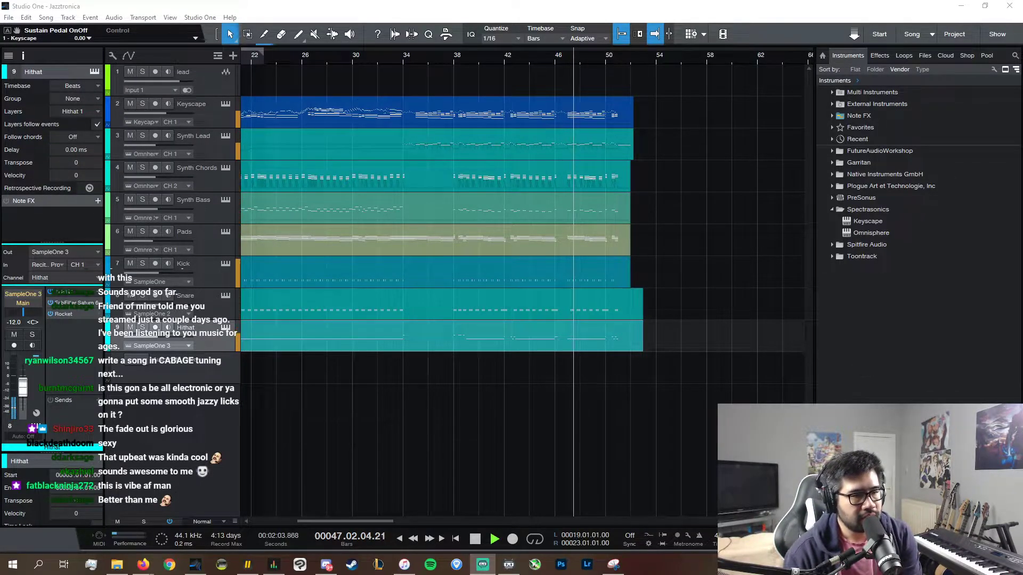
pyautogui.scroll(-2, 667, 520)
pyautogui.scroll(2, 767, 521)
pyautogui.scroll(4, 670, 521)
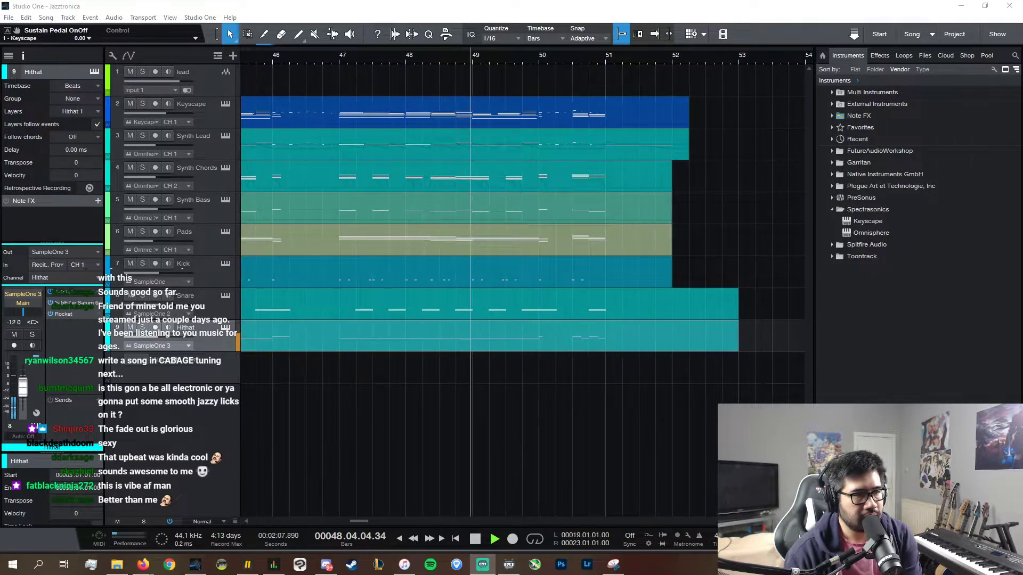
pyautogui.scroll(3, 663, 519)
pyautogui.scroll(2, 703, 519)
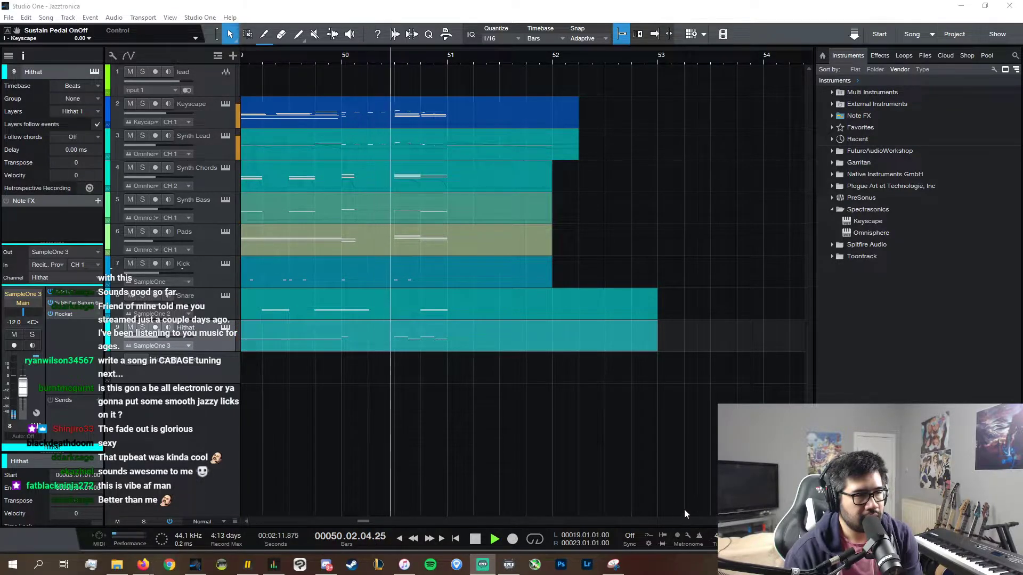
pyautogui.scroll(-1, 663, 512)
pyautogui.scroll(-3, 469, 170)
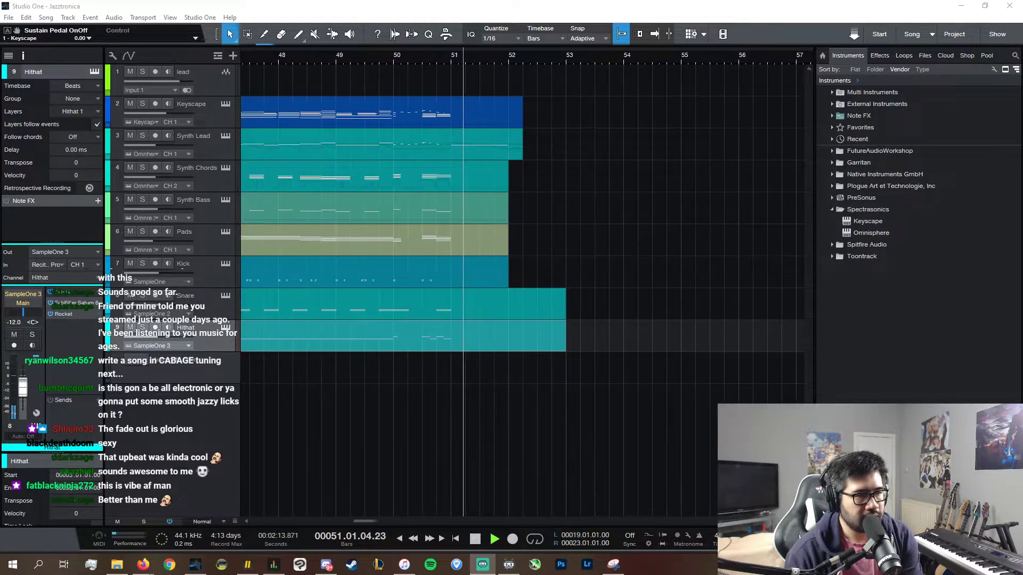
# - Open the Synth Lead part, stop playback, and examine its closing notes from bar 48 to bar 52
pyautogui.doubleClick(491, 151)
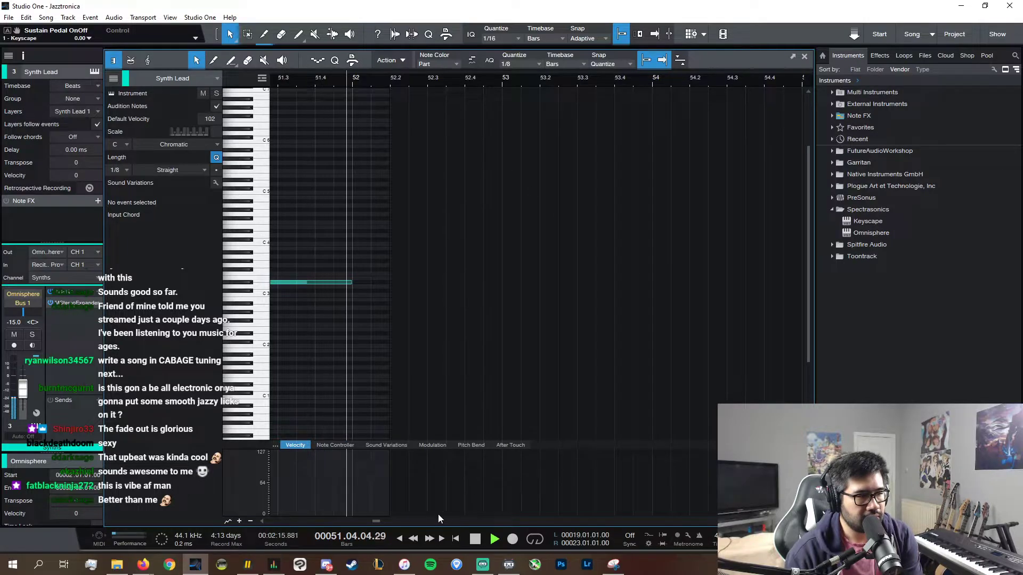
pyautogui.scroll(5, 443, 520)
pyautogui.press('space')
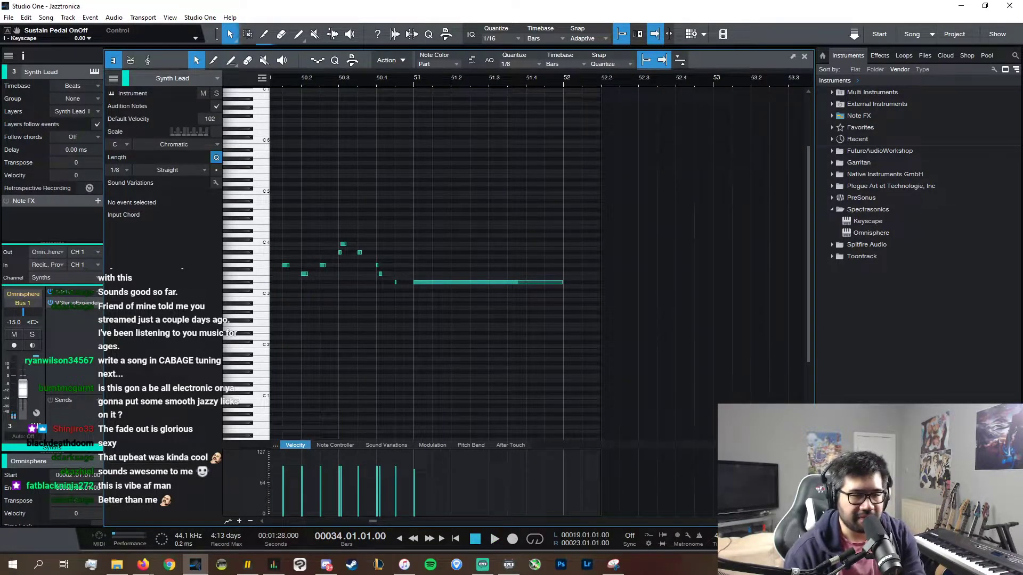
pyautogui.press('w')
pyautogui.press('w')
pyautogui.press('w')
pyautogui.press('w')
pyautogui.press('w')
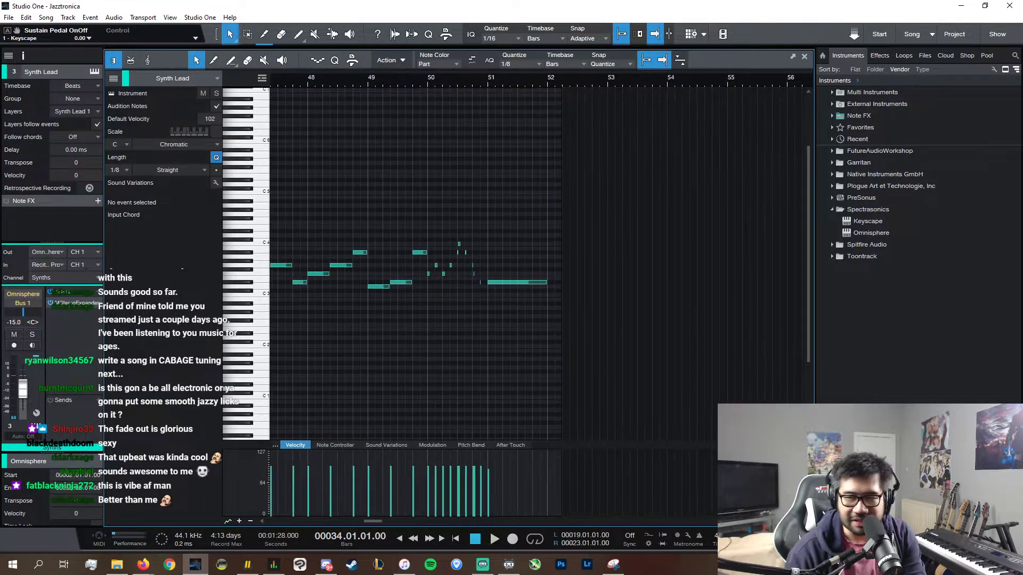
pyautogui.press('F2')
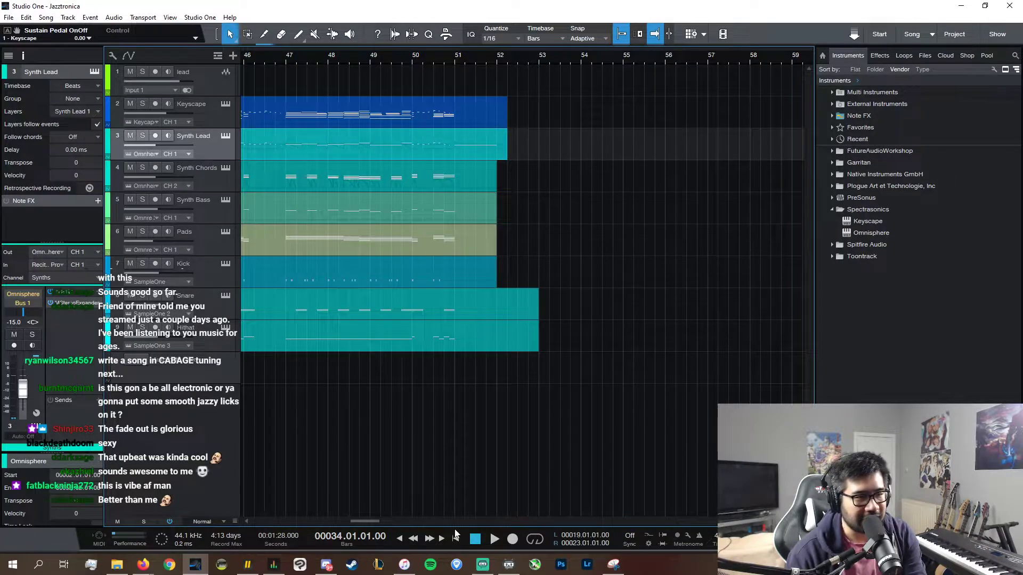
# - Record-arm the lead track with input monitoring and restart the VoxengoRecorder plug-in on the main output
pyautogui.scroll(6, 436, 522)
pyautogui.press('w')
pyautogui.press('w')
pyautogui.press('w')
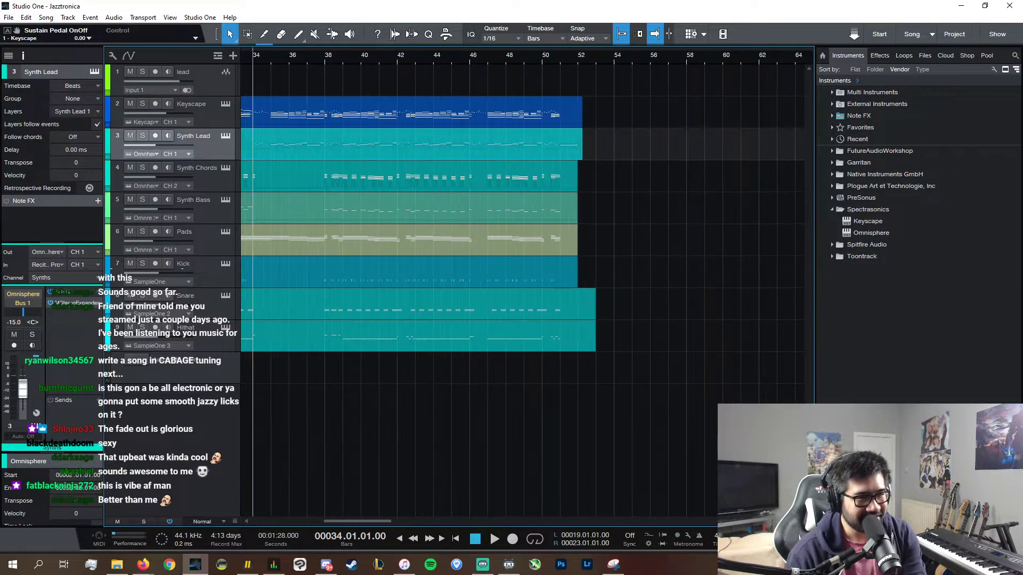
pyautogui.press('w')
pyautogui.scroll(7, 597, 524)
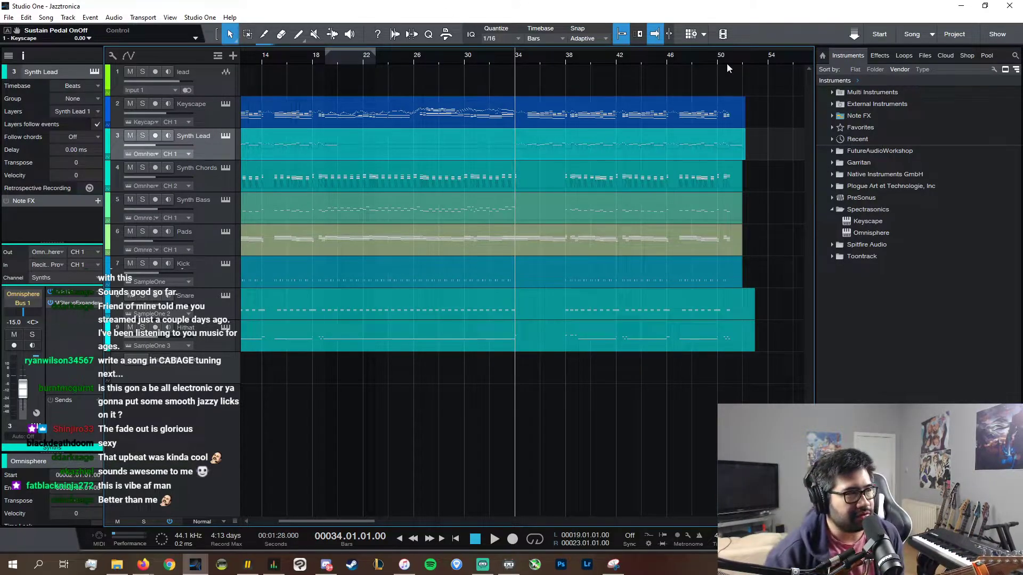
pyautogui.click(156, 71)
pyautogui.press('F3')
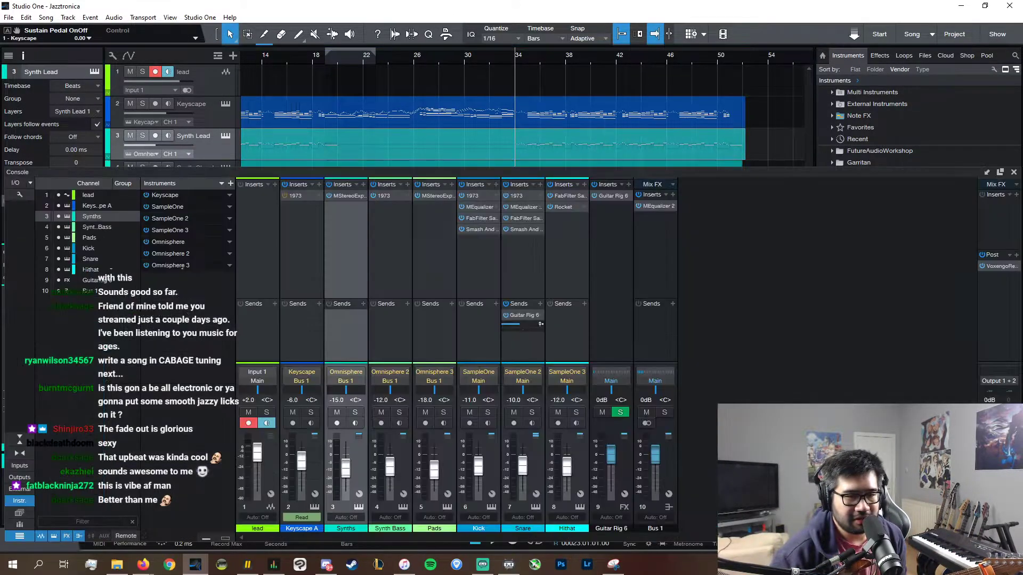
pyautogui.click(998, 267)
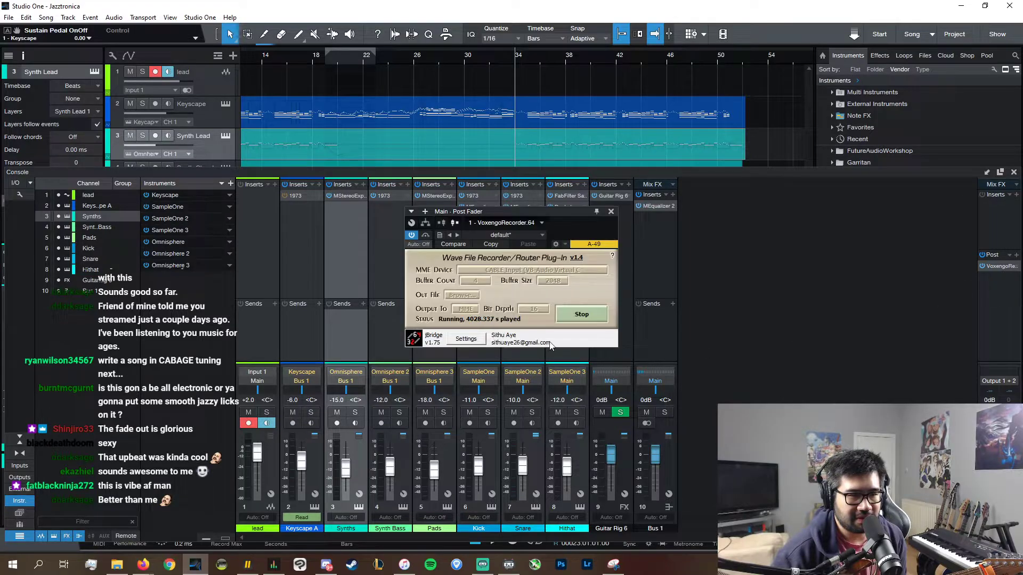
pyautogui.doubleClick(565, 318)
pyautogui.click(611, 212)
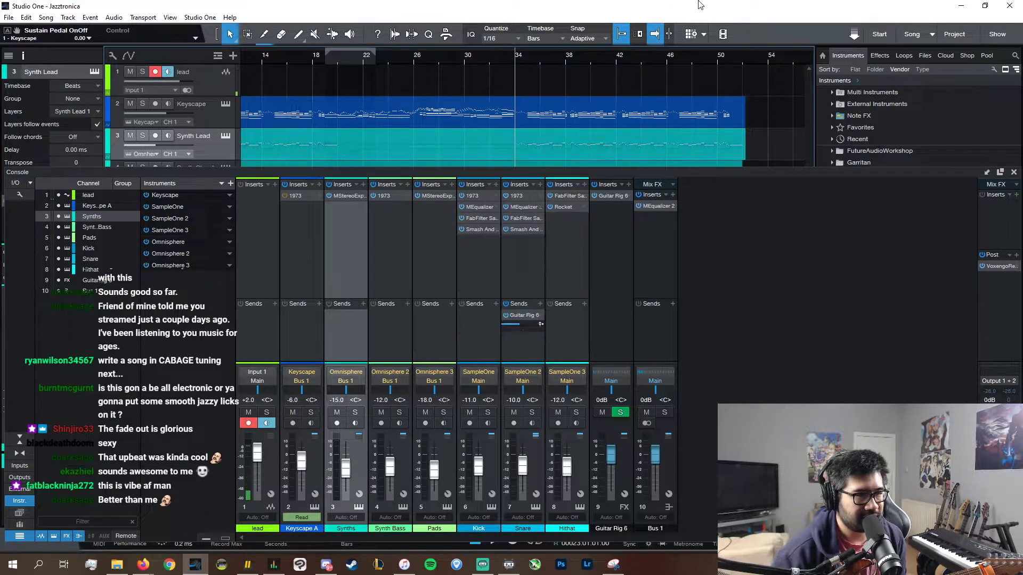
pyautogui.click(1012, 173)
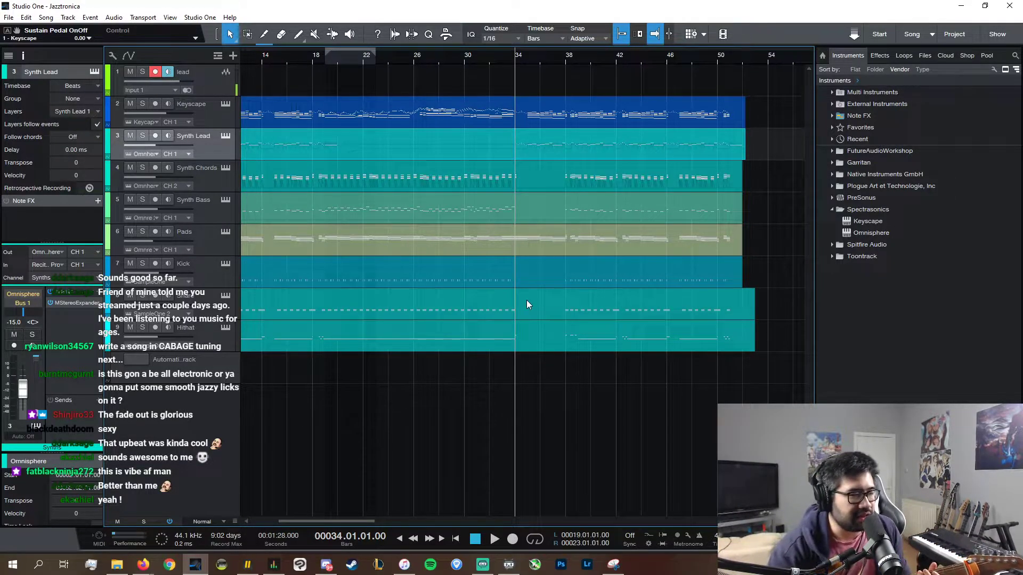
# - Switch to Axe-Edit, load clean preset 22, and bypass its Reverb block
pyautogui.click(248, 564)
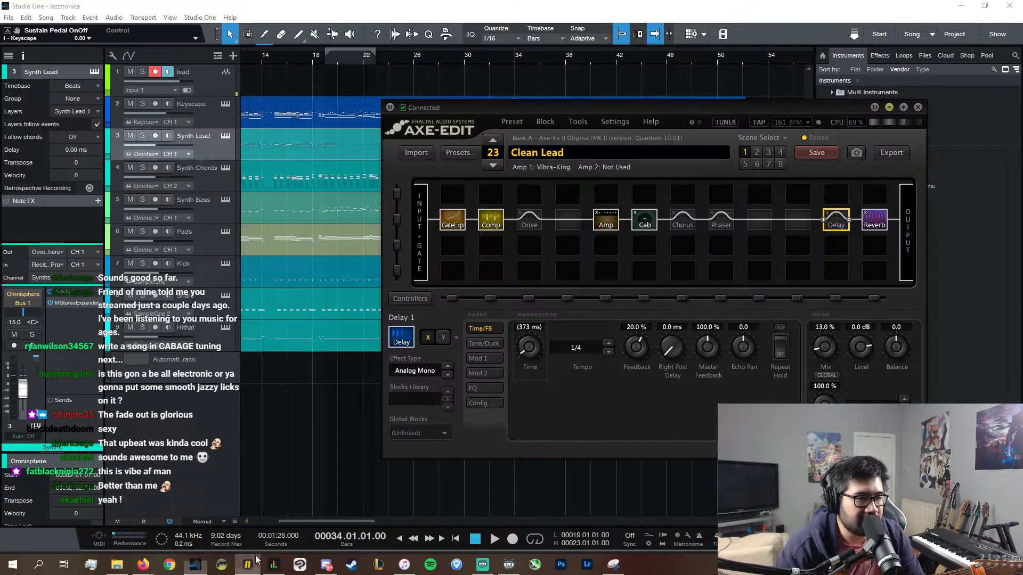
pyautogui.click(487, 165)
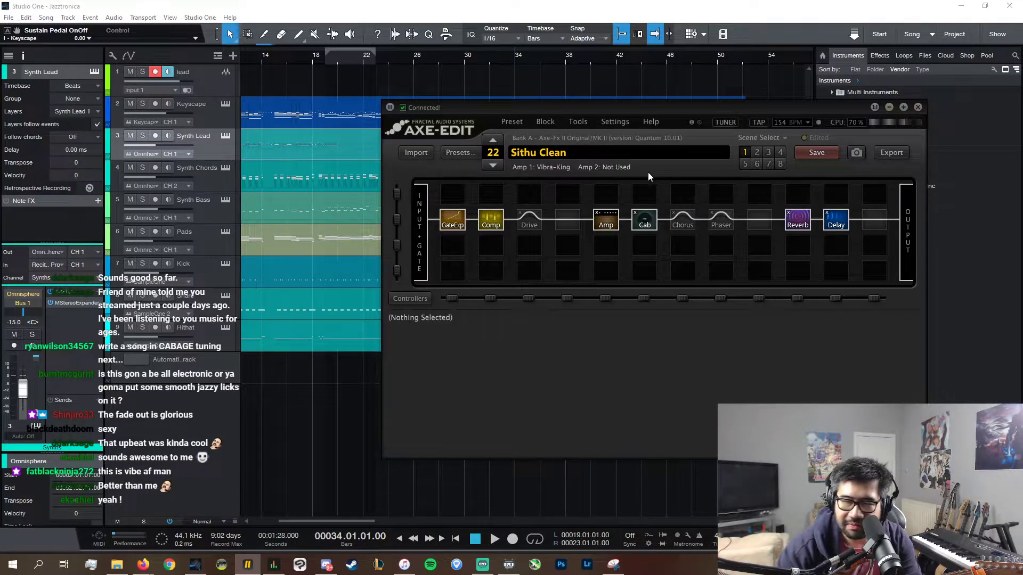
pyautogui.click(807, 226)
pyautogui.click(835, 228)
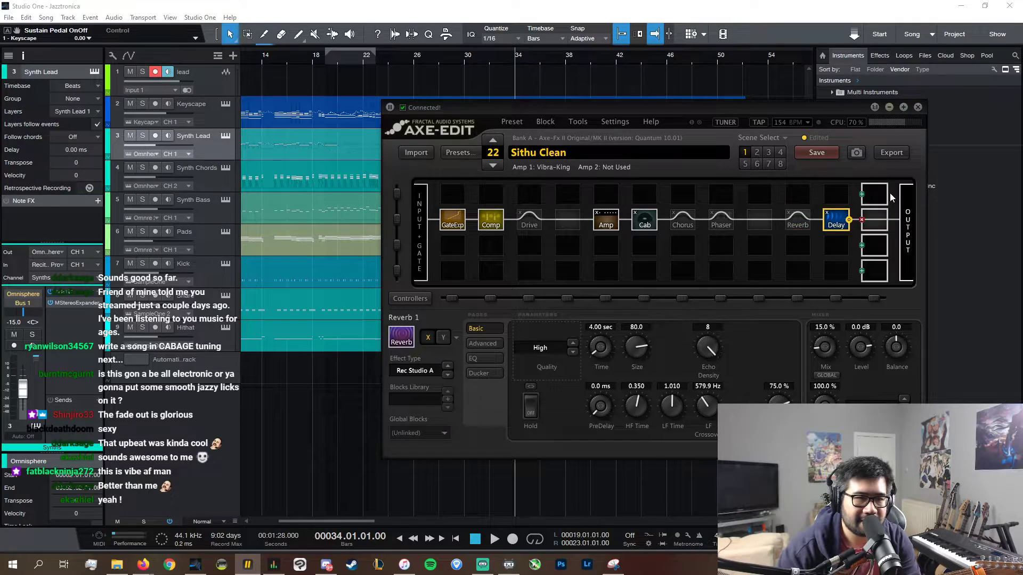
pyautogui.click(889, 108)
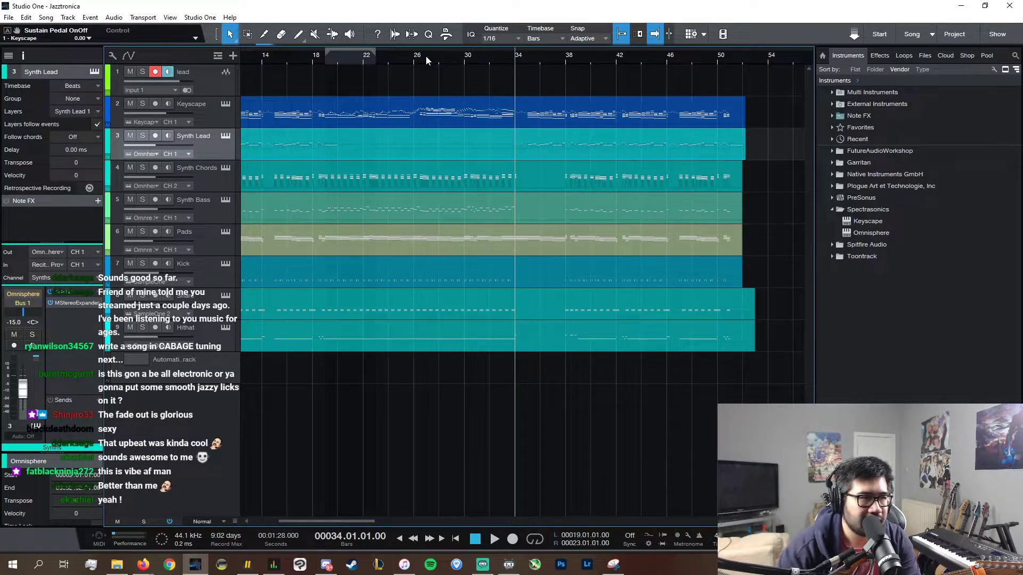
# - Play the song from bar 34 and repeatedly from bar 37 to try out the lead part
pyautogui.press('space')
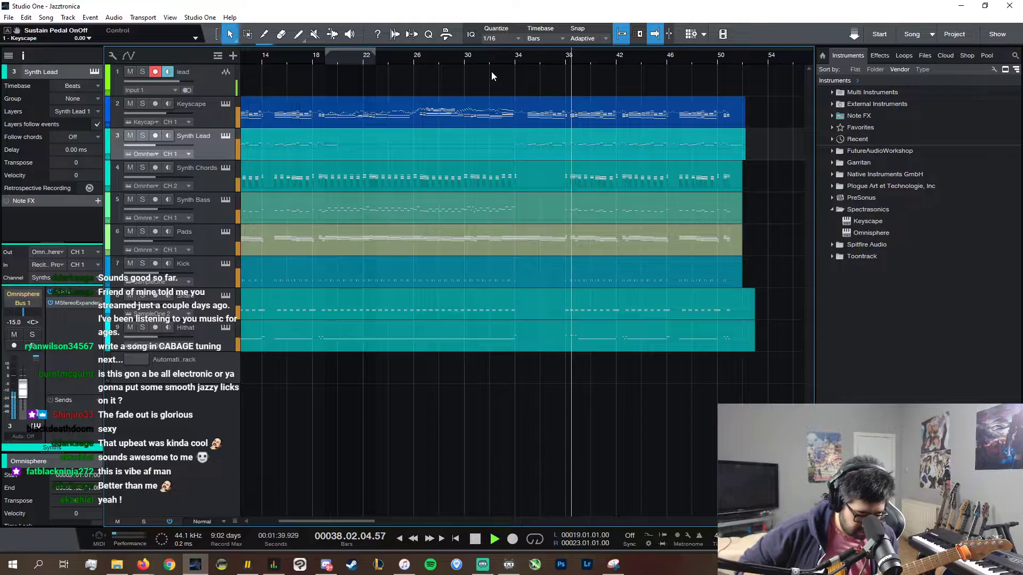
pyautogui.press('space')
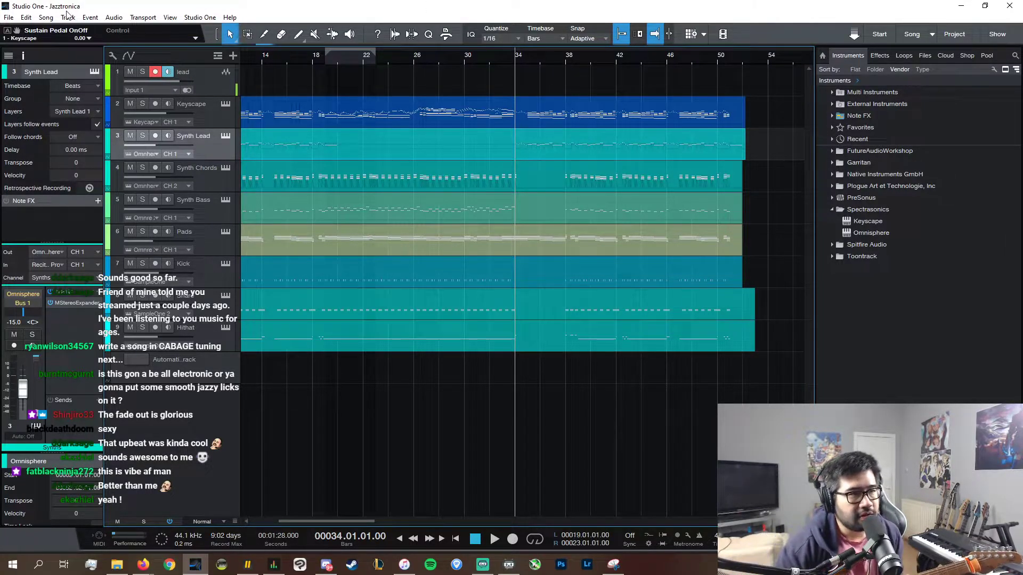
pyautogui.click(557, 58)
pyautogui.press('space')
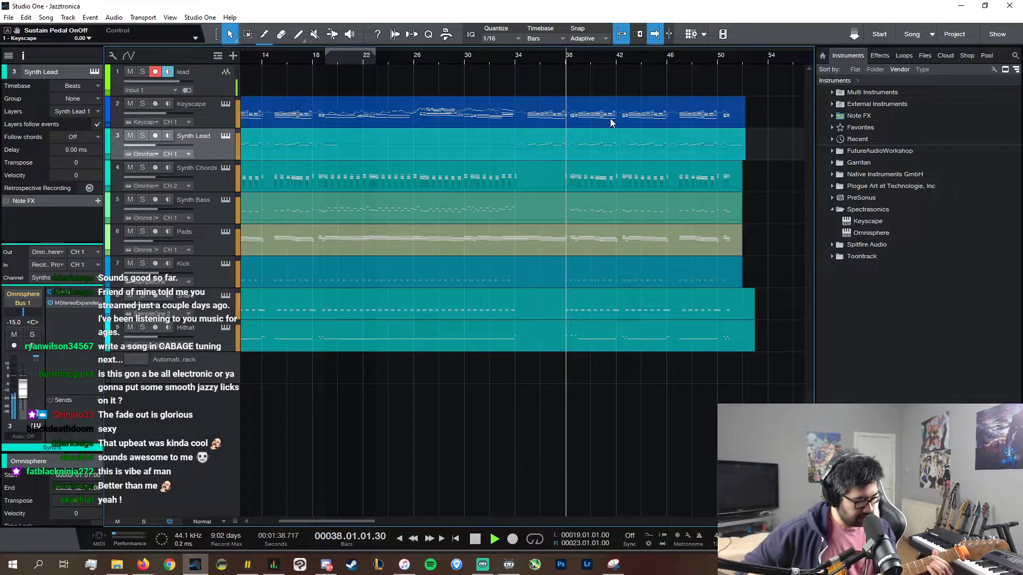
pyautogui.press('space')
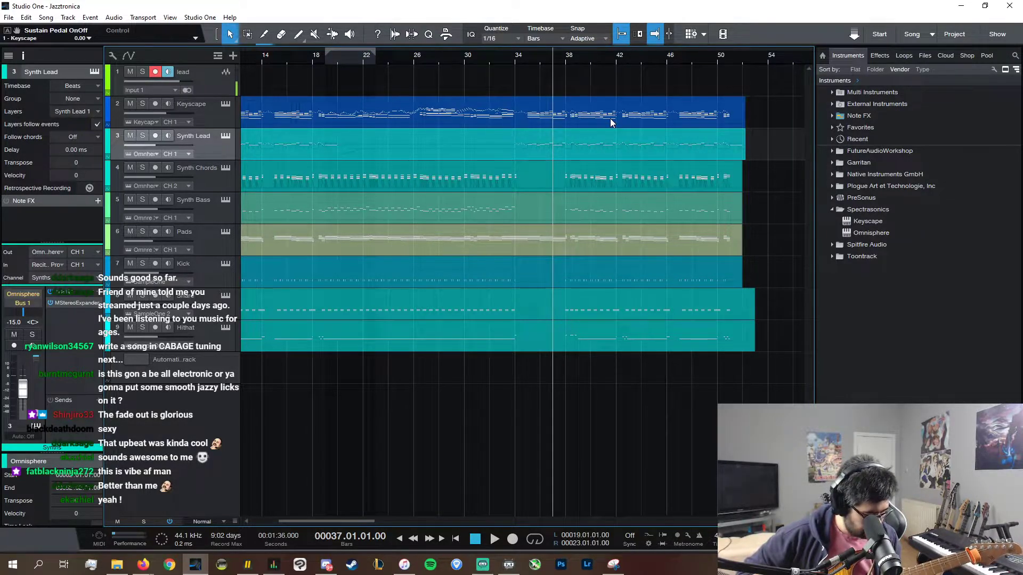
pyautogui.press('space')
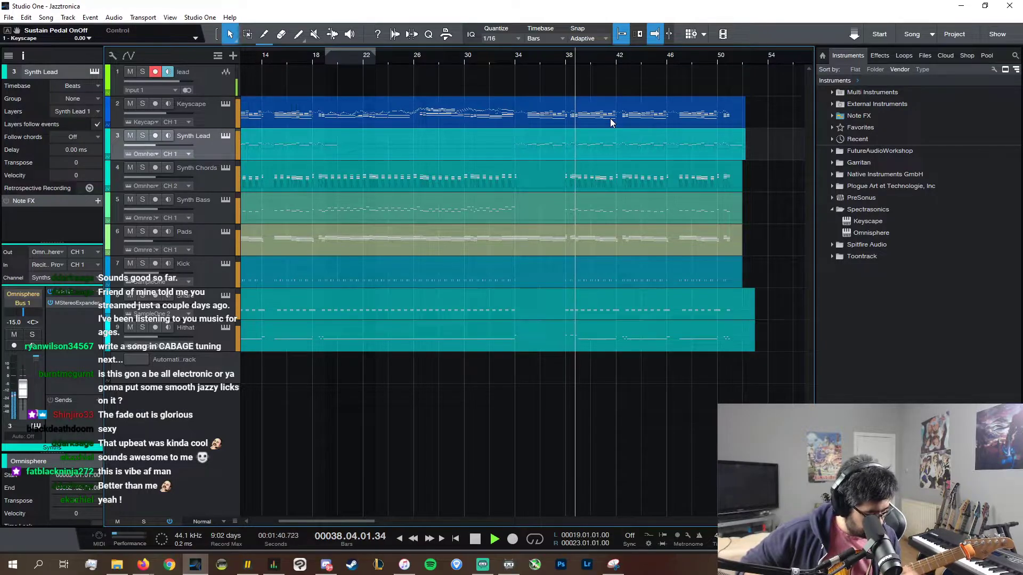
pyautogui.press('space')
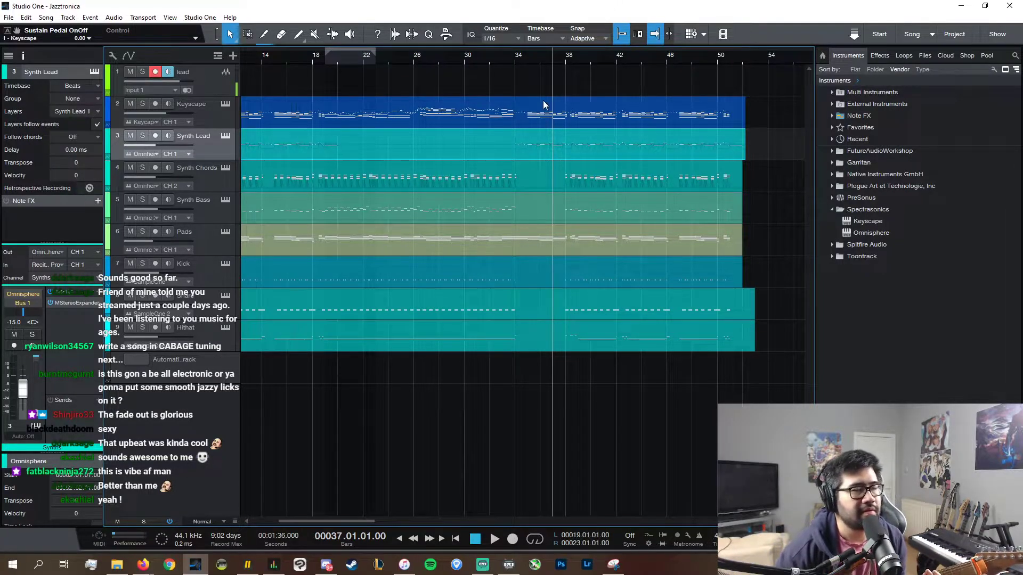
pyautogui.press('space')
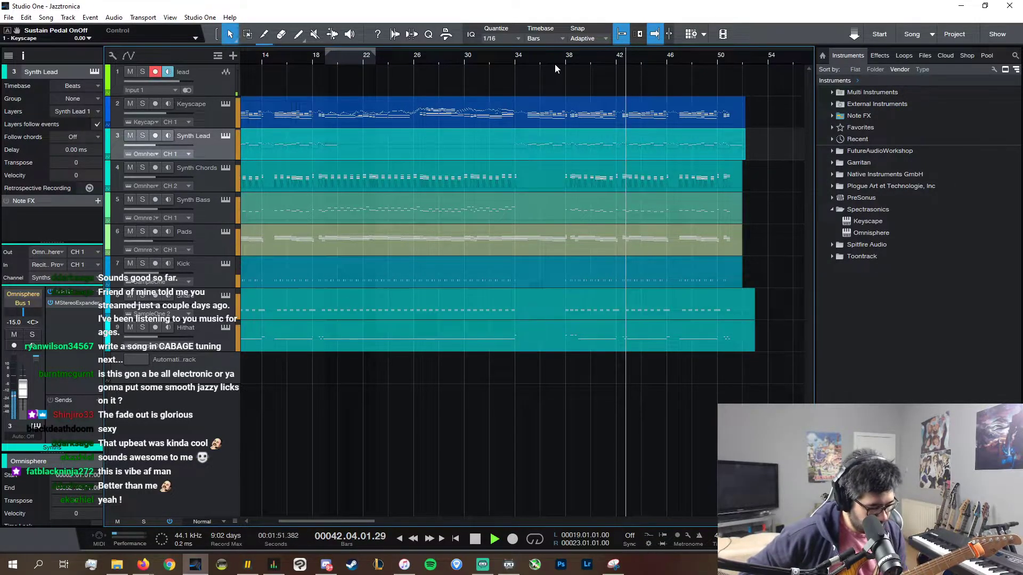
pyautogui.press('space')
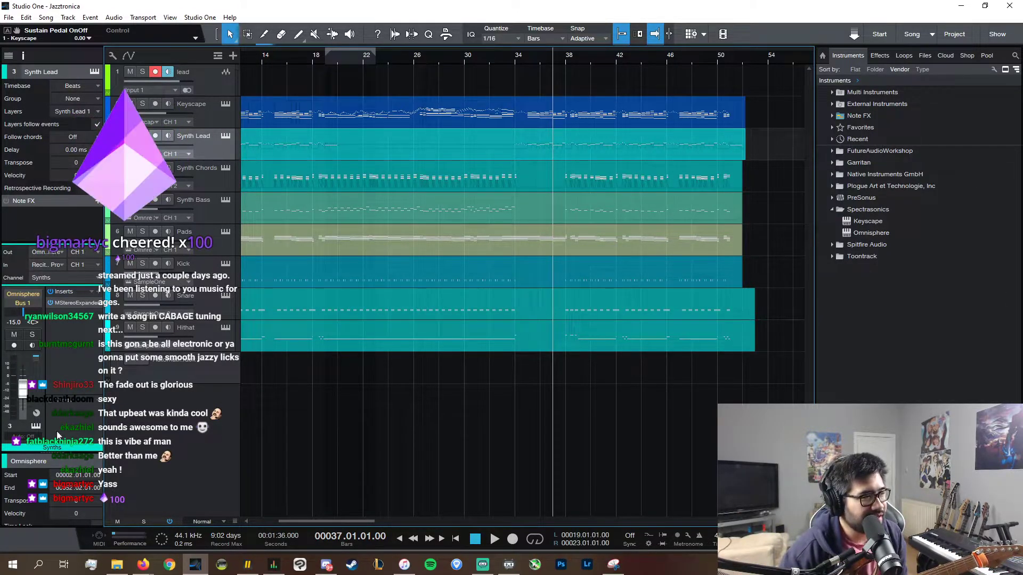
# - Set the lead track's volume to +4.0 dB and listen to the song from bar 37
pyautogui.click(207, 85)
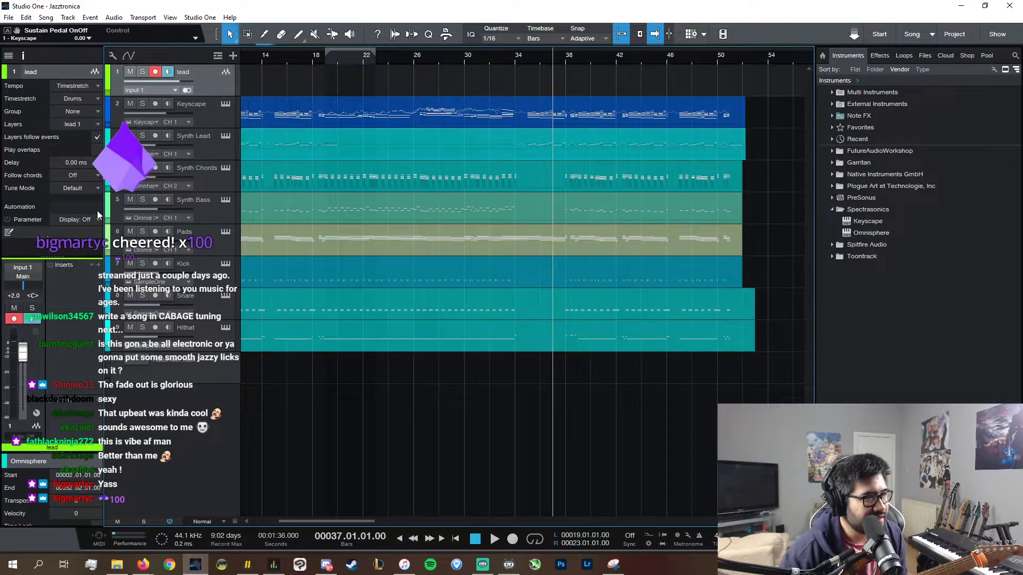
pyautogui.write('4')
pyautogui.press('Return')
pyautogui.press('space')
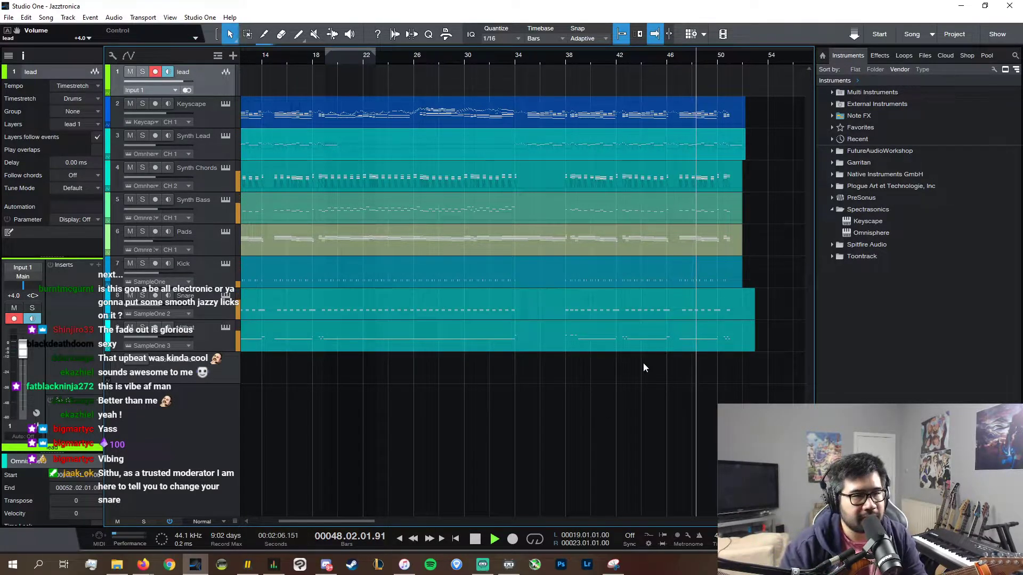
pyautogui.press('space')
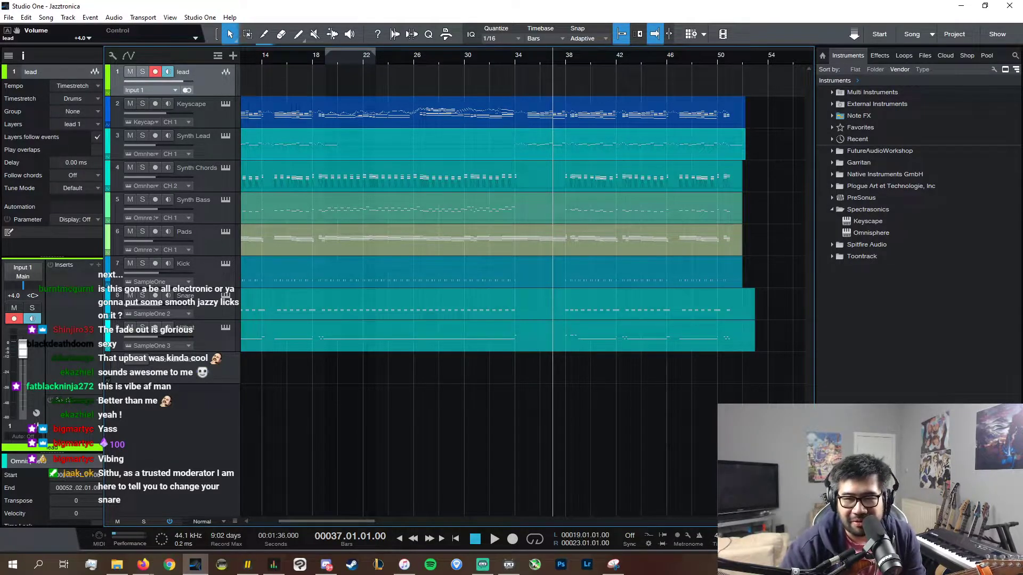
pyautogui.hotkey('alt', 'Tab')
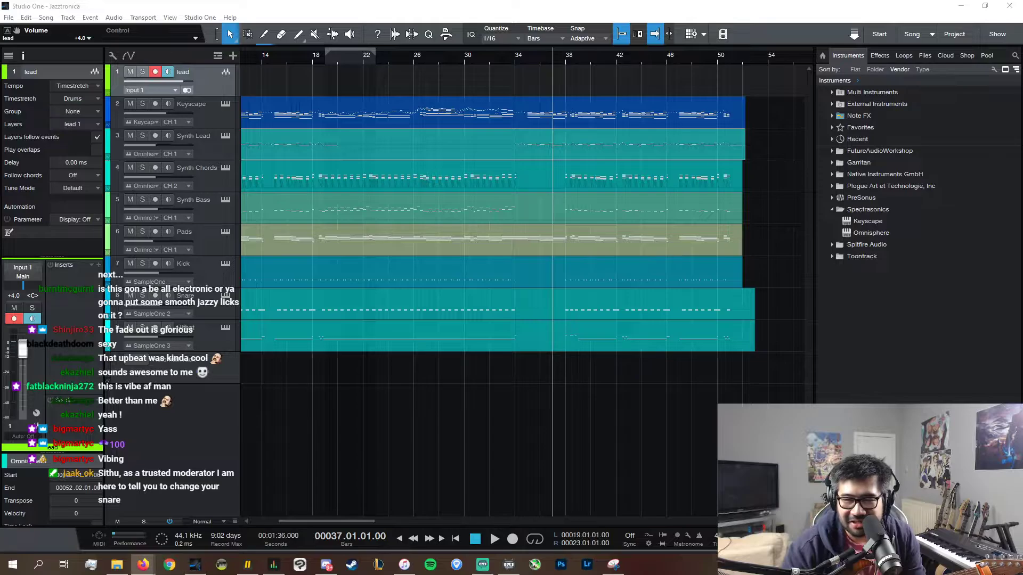
pyautogui.hotkey('alt', 'Tab')
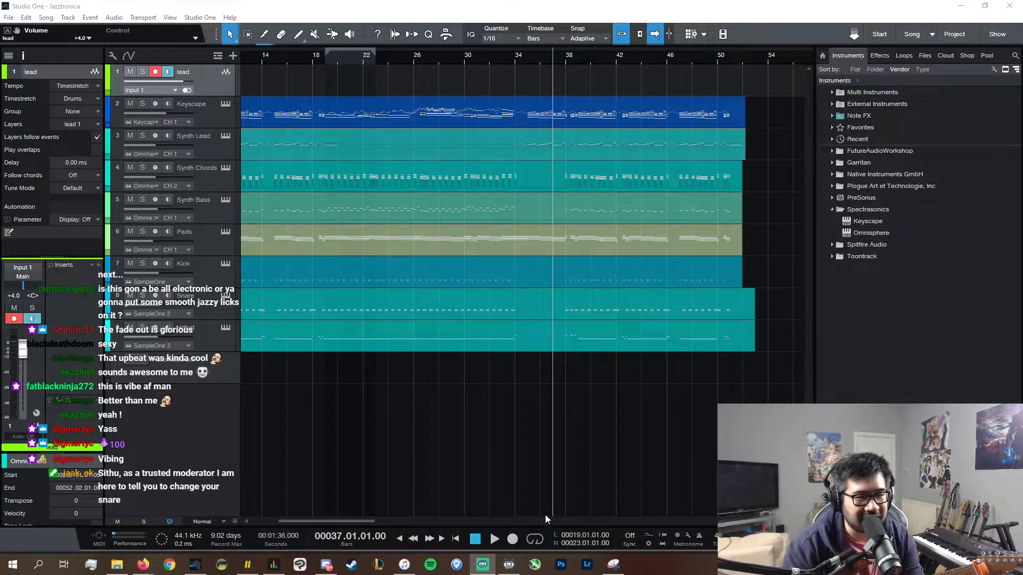
pyautogui.hscroll(-4, 527, 523)
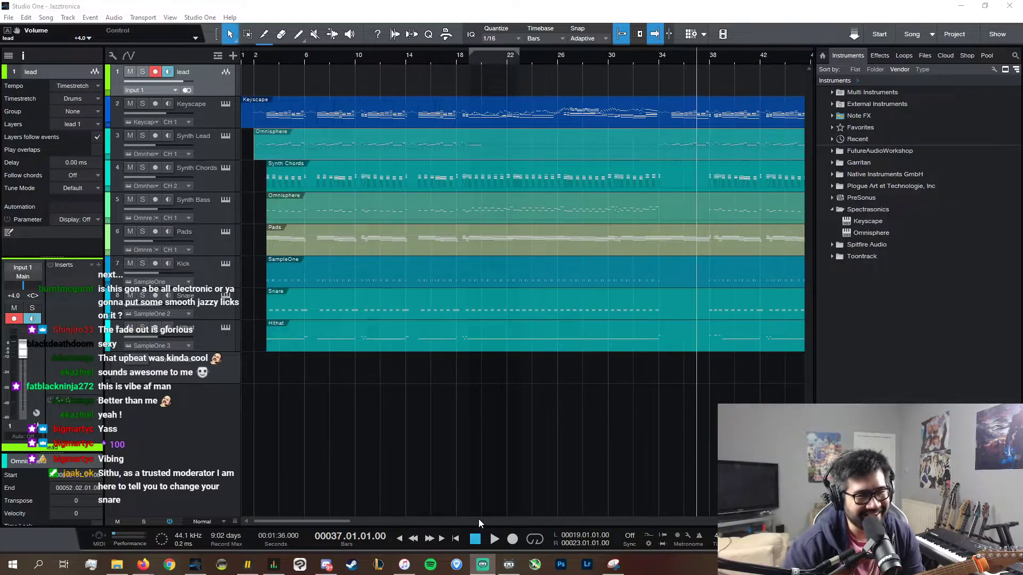
pyautogui.click(254, 61)
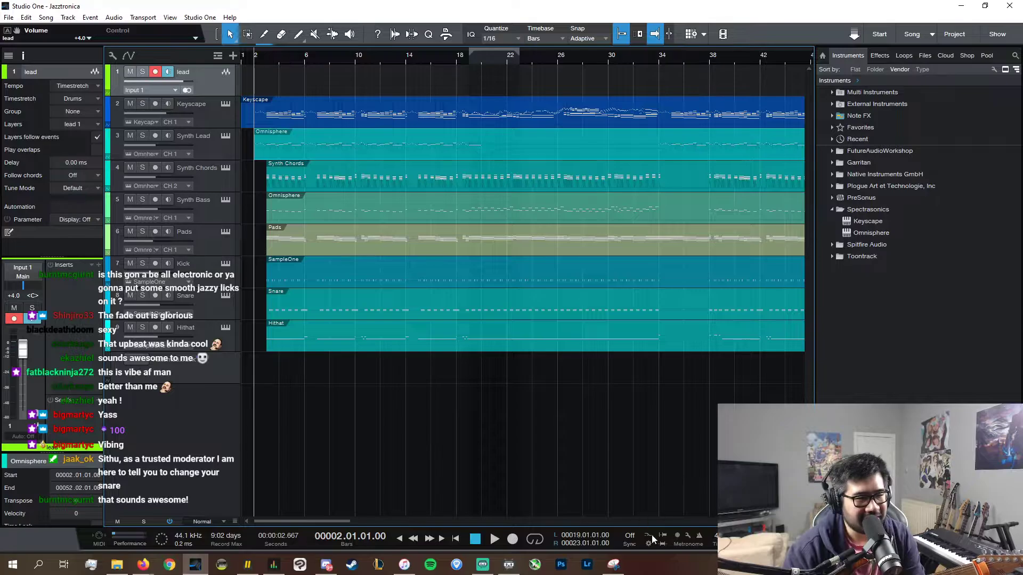
pyautogui.hscroll(5, 654, 517)
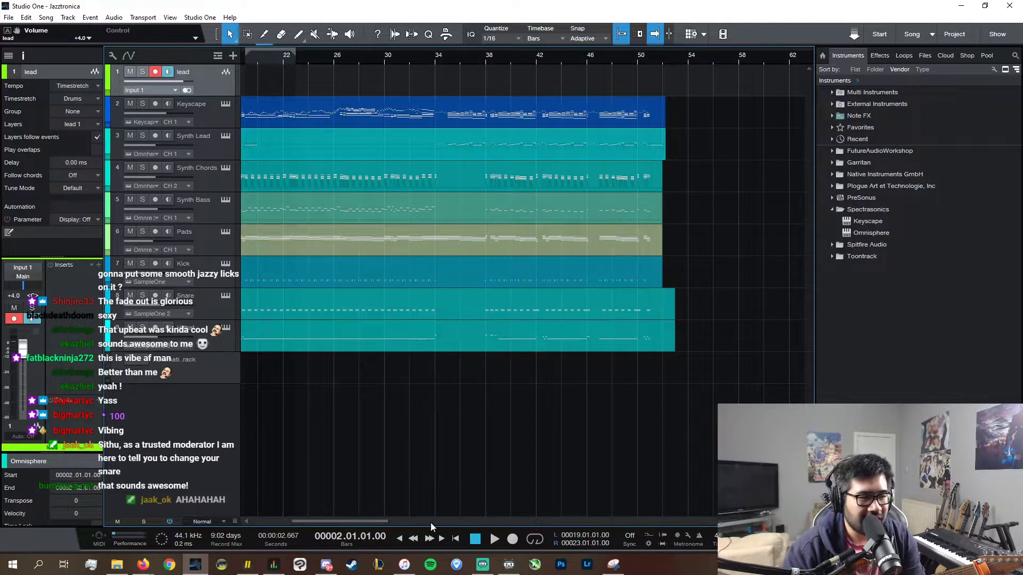
pyautogui.hscroll(-3, 431, 524)
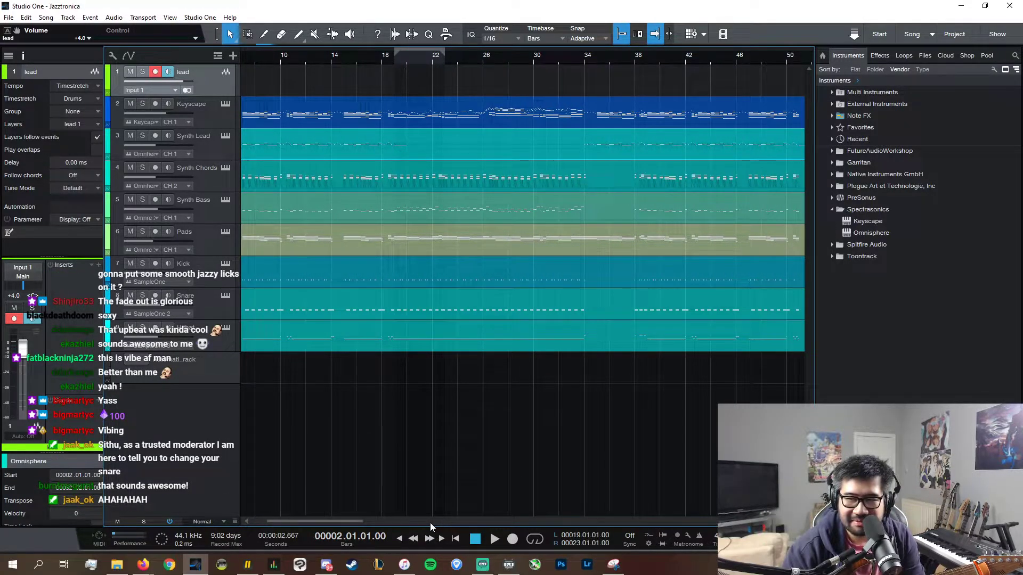
pyautogui.hscroll(-2, 413, 516)
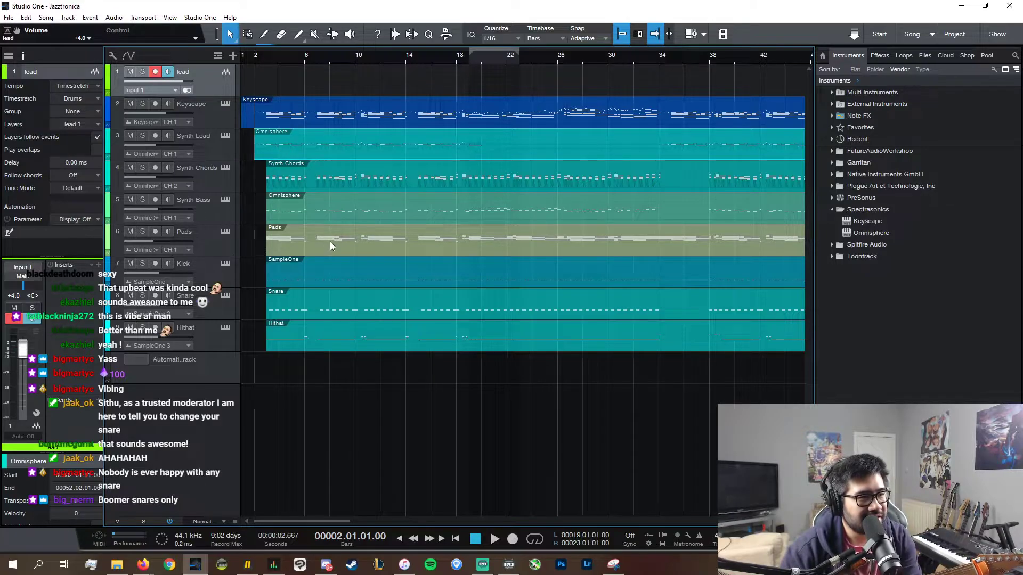
pyautogui.hscroll(5, 711, 522)
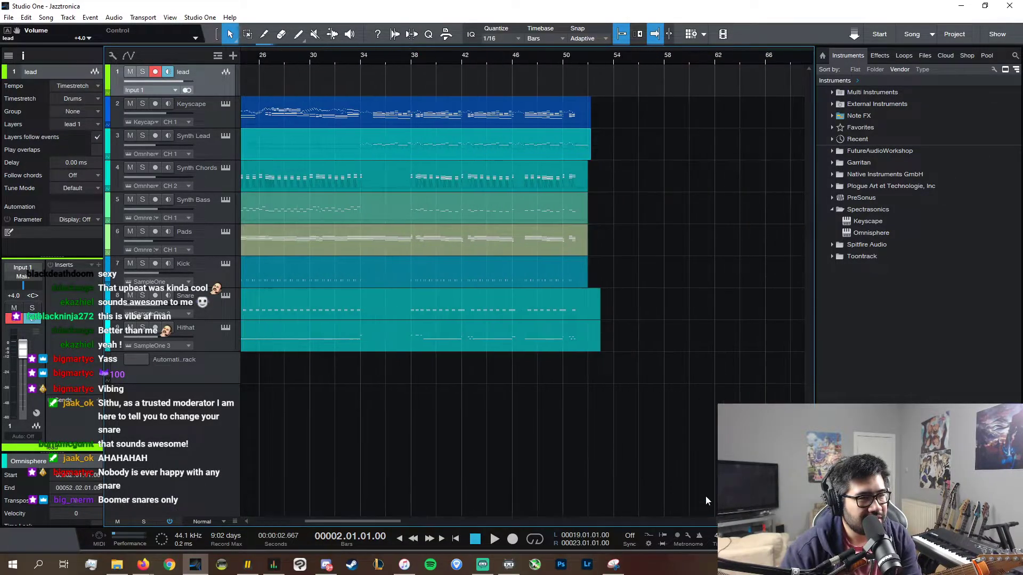
# - Play the song from bar 38 and open the MEqualizer insert on the Snare track
pyautogui.click(414, 58)
pyautogui.press('space')
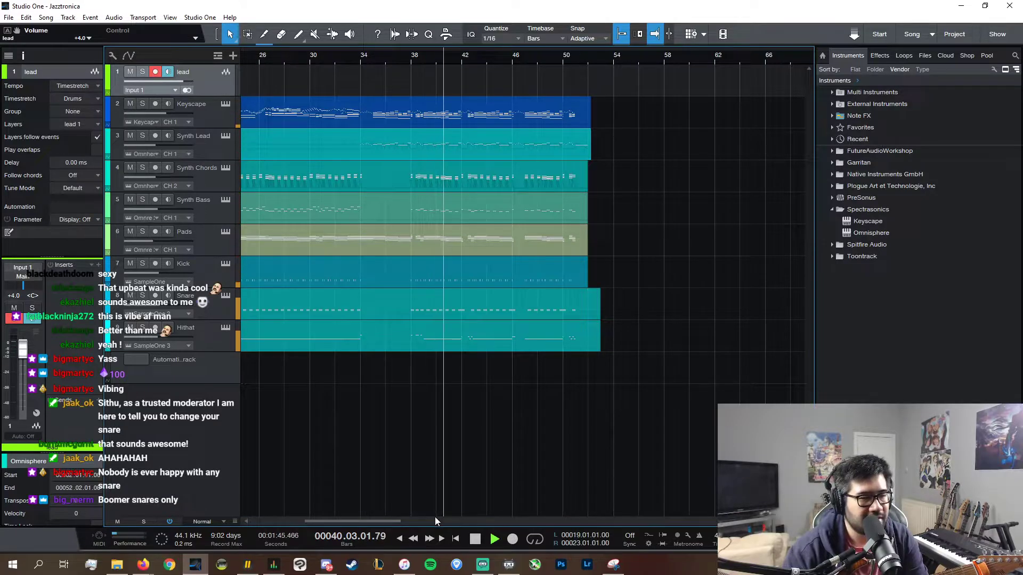
pyautogui.hscroll(-10, 437, 520)
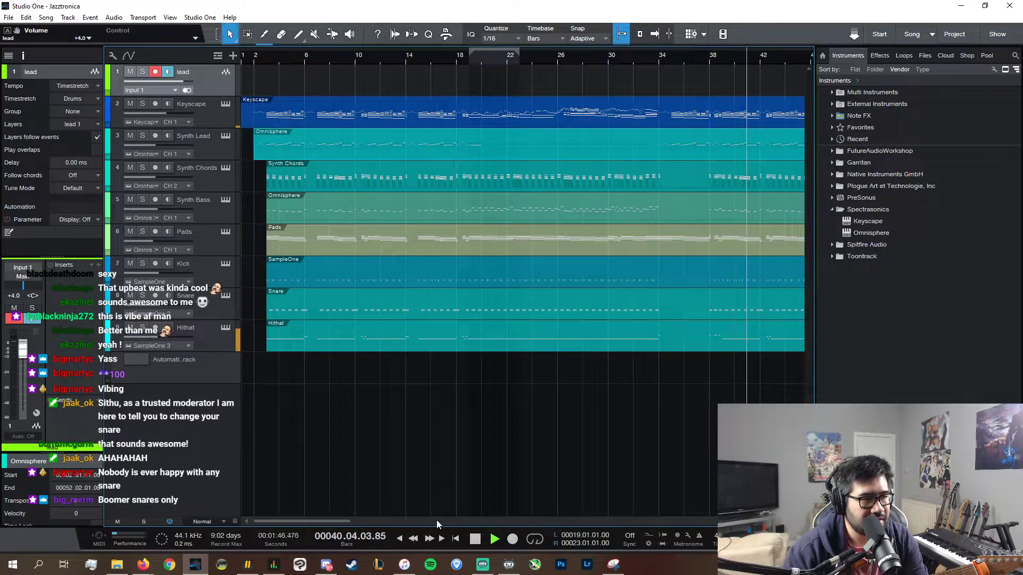
pyautogui.click(212, 299)
pyautogui.click(69, 313)
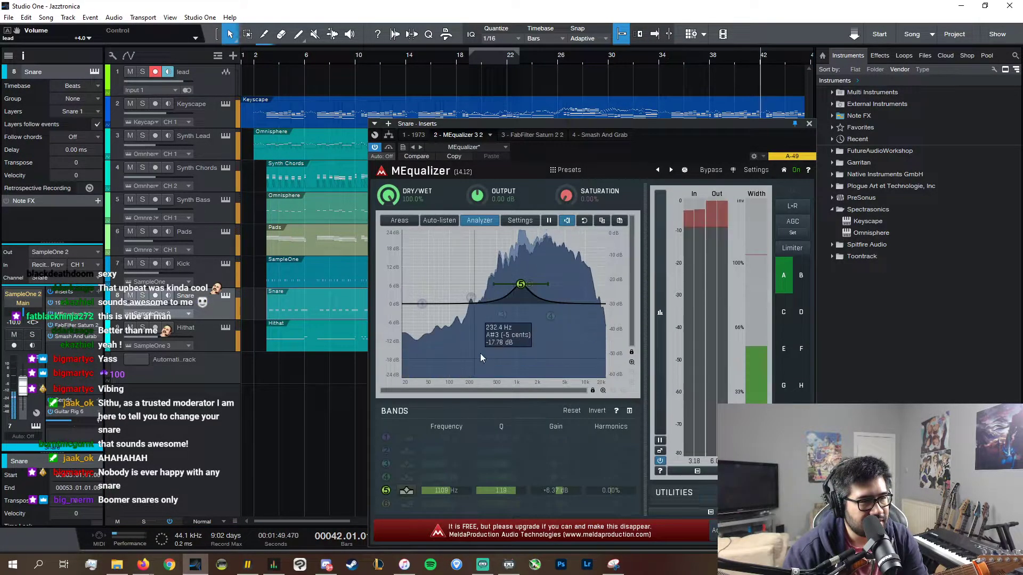
# - Set the snare EQ's band 5 frequency to 388.2 Hz and enable band 4
pyautogui.moveTo(460, 488)
pyautogui.mouseDown()
pyautogui.moveTo(460, 509)
pyautogui.moveTo(456, 461)
pyautogui.moveTo(456, 470)
pyautogui.mouseUp()
pyautogui.click(388, 504)
pyautogui.click(388, 504)
pyautogui.click(386, 477)
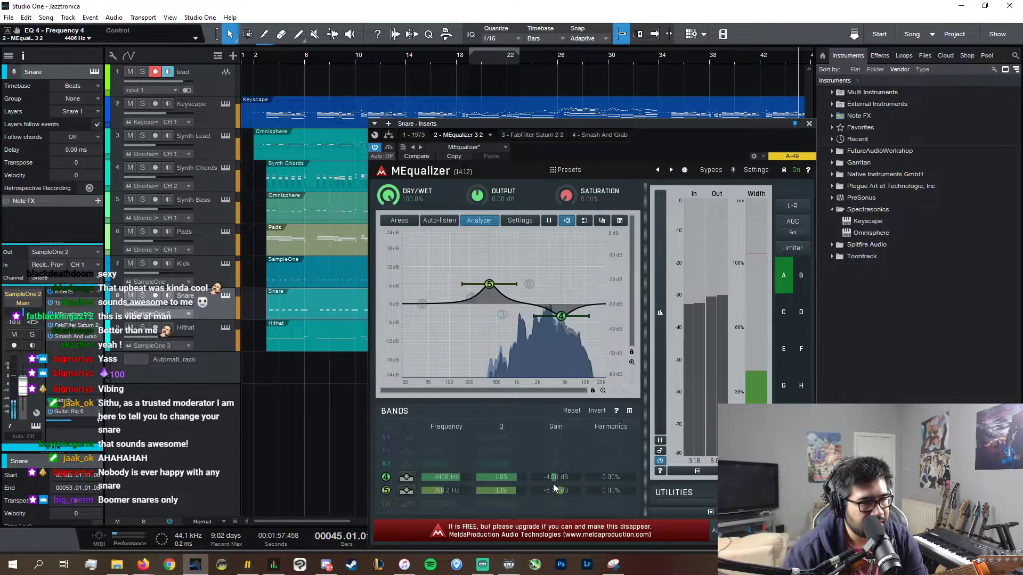
# - Shape EQ band 4 into a narrow cut at 4286 Hz with a Q of 3.99 and a gain of about -4 dB
pyautogui.moveTo(554, 479); pyautogui.dragTo(517, 544)
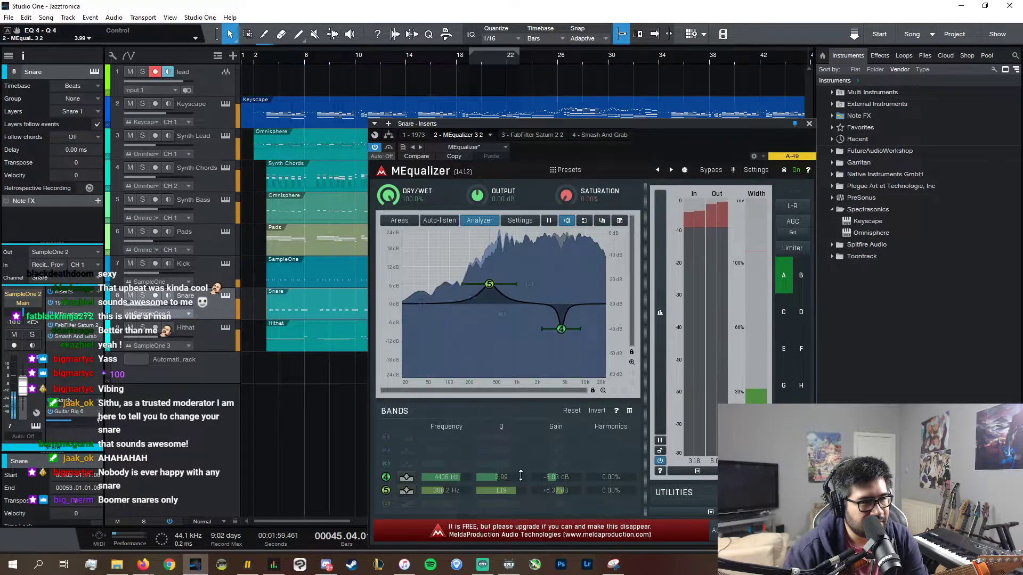
pyautogui.moveTo(455, 477); pyautogui.dragTo(454, 494)
pyautogui.moveTo(540, 329); pyautogui.dragTo(563, 327)
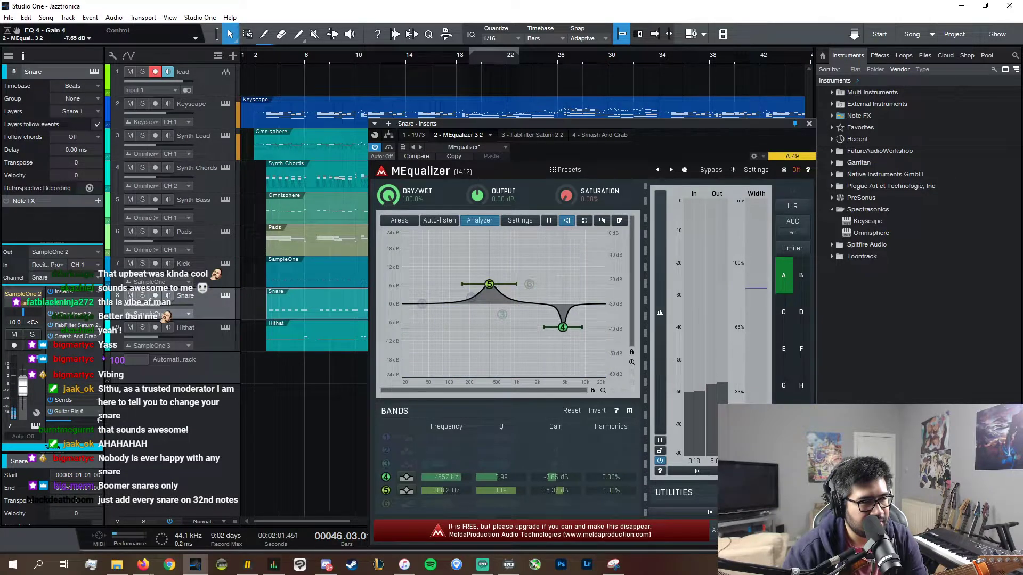
pyautogui.moveTo(561, 476)
pyautogui.mouseDown()
pyautogui.moveTo(556, 499)
pyautogui.moveTo(556, 490)
pyautogui.mouseUp()
pyautogui.moveTo(471, 476); pyautogui.dragTo(461, 477)
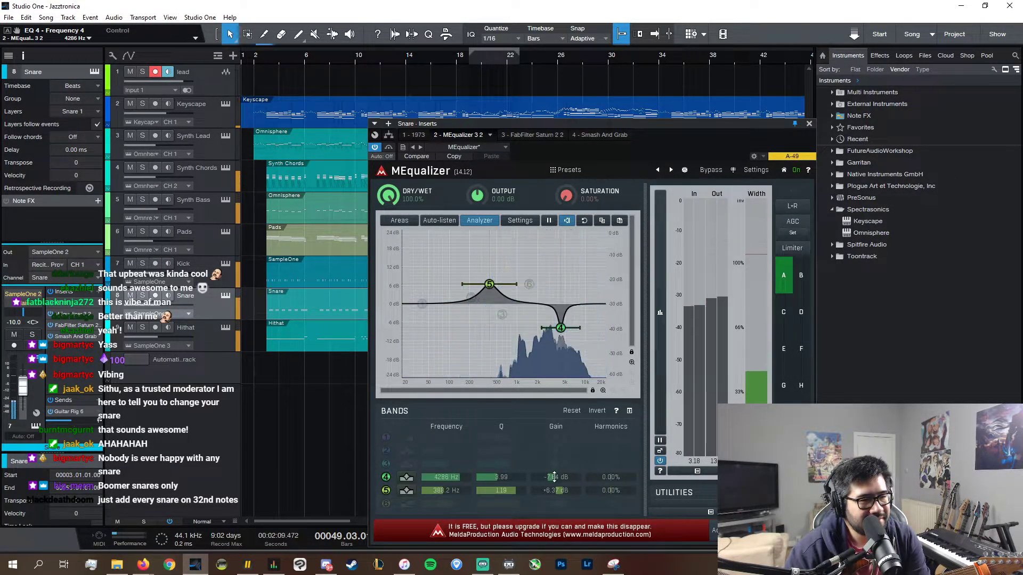
pyautogui.moveTo(556, 477); pyautogui.dragTo(555, 468)
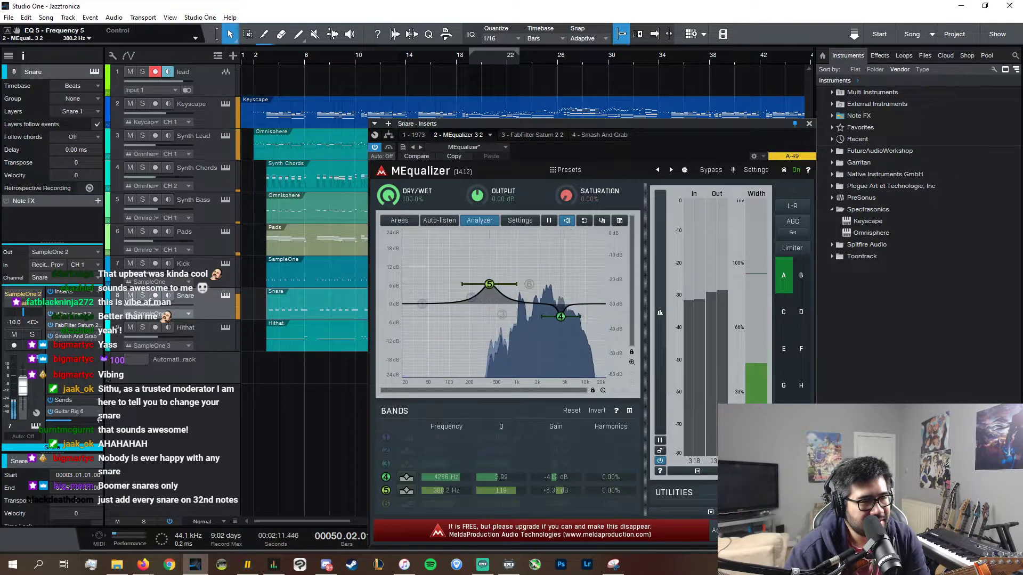
# - Set EQ band 5 to 236.1 Hz with a gain of +8.10 dB and close the snare's equalizer
pyautogui.moveTo(446, 490); pyautogui.dragTo(442, 490)
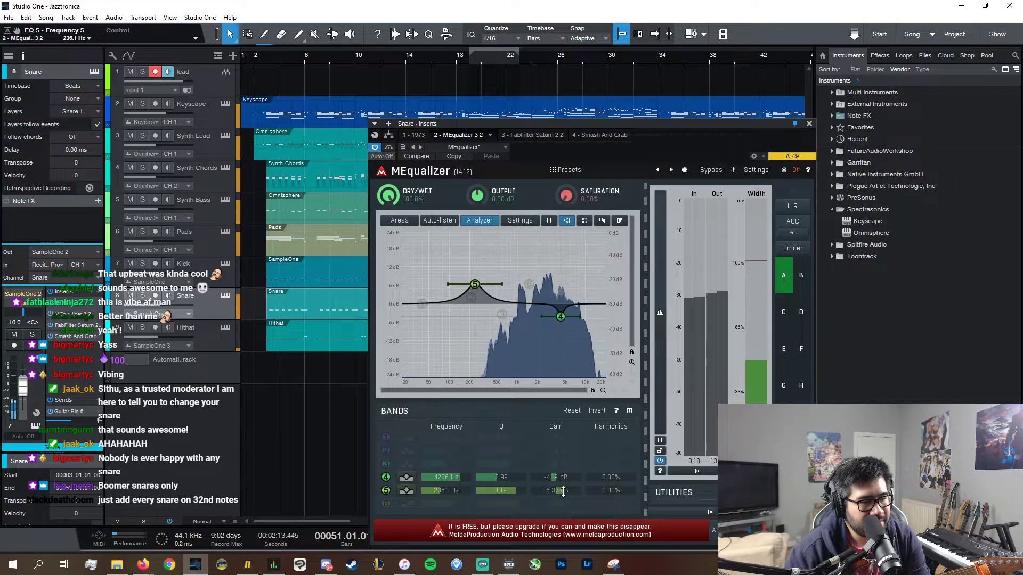
pyautogui.moveTo(559, 490); pyautogui.dragTo(577, 482)
pyautogui.click(808, 124)
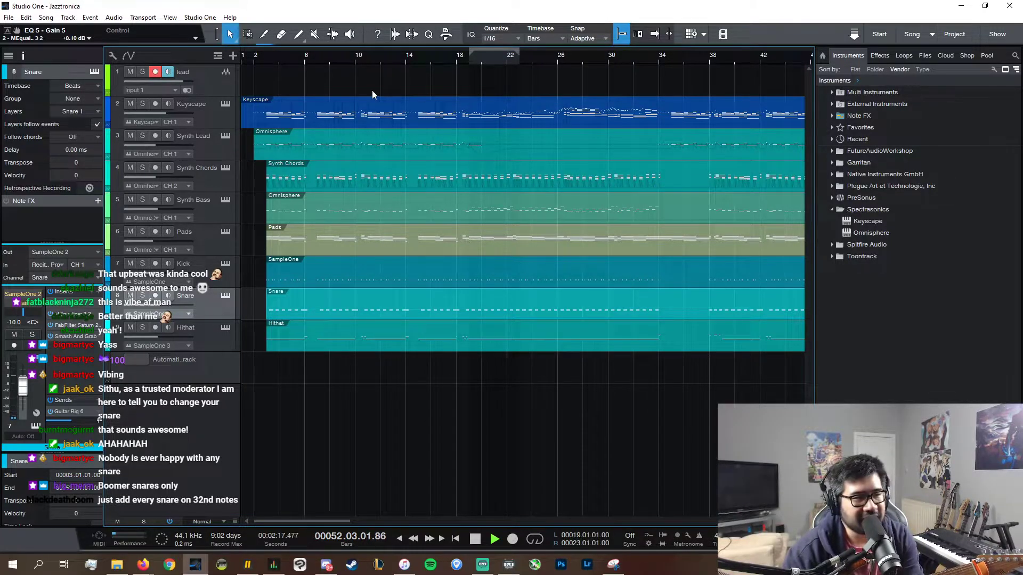
# - Listen to the song with the adjusted snare from bar 3 and briefly from bar 38
pyautogui.click(261, 56)
pyautogui.press('space')
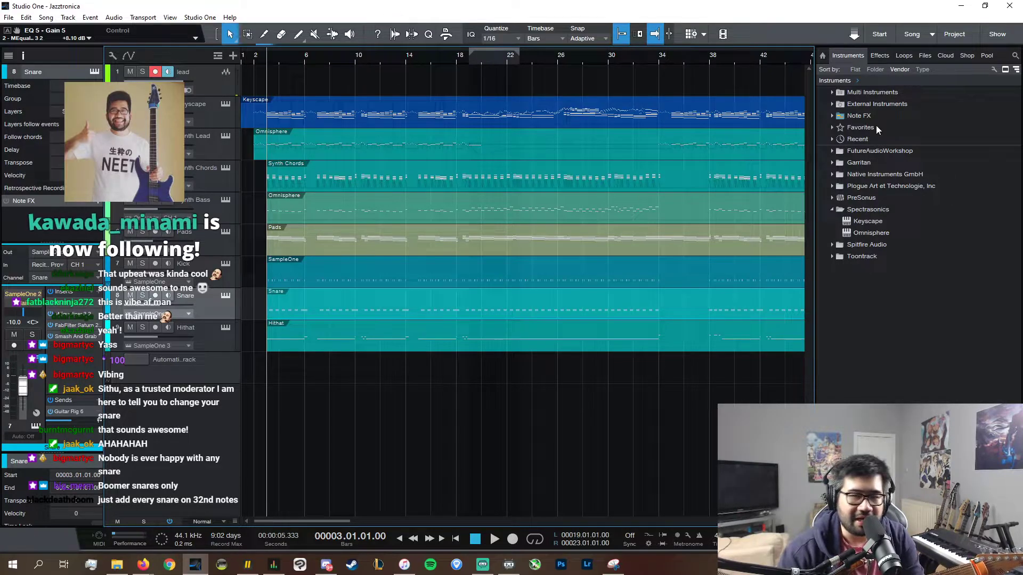
pyautogui.hscroll(4, 577, 523)
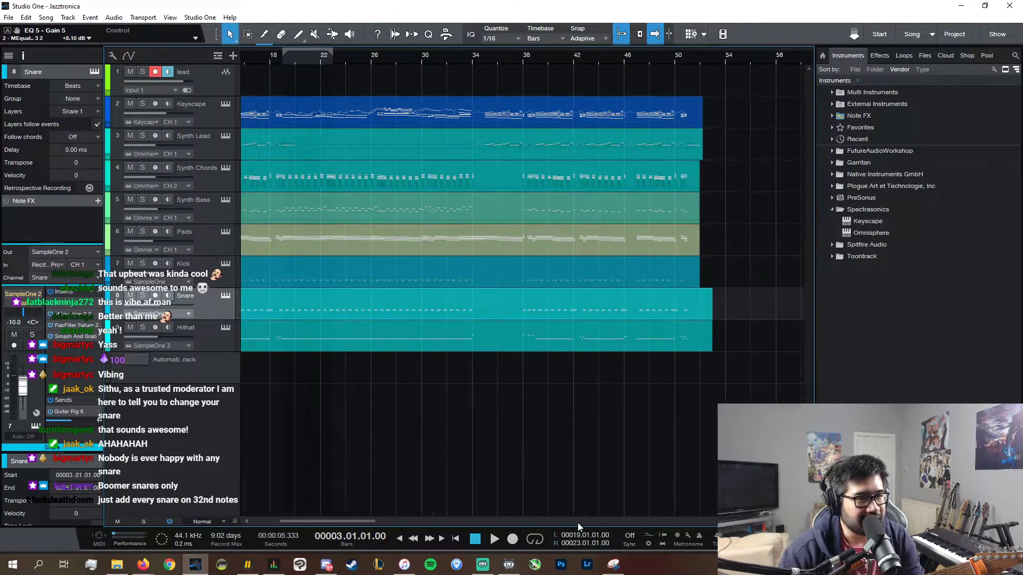
pyautogui.hscroll(2, 578, 523)
pyautogui.press('space')
pyautogui.press('space')
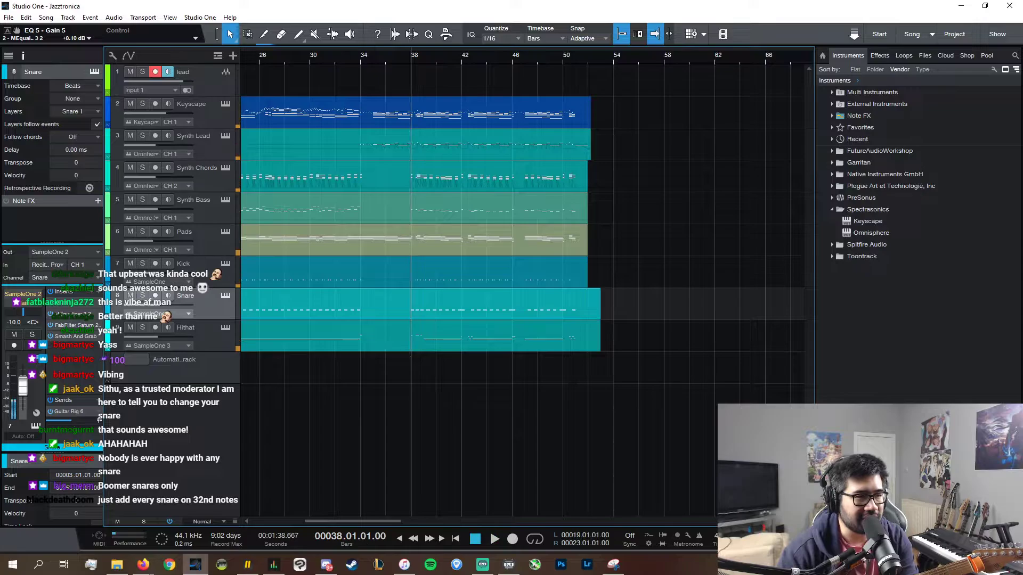
# - Return the playhead to bar 3 and select the Synth Chords event
pyautogui.hscroll(-6, 445, 519)
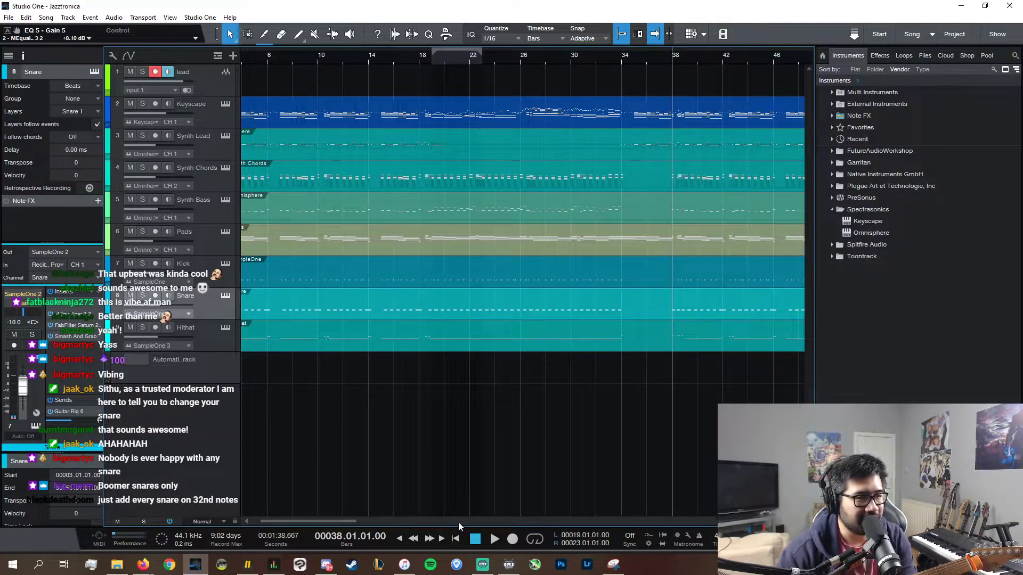
pyautogui.click(269, 58)
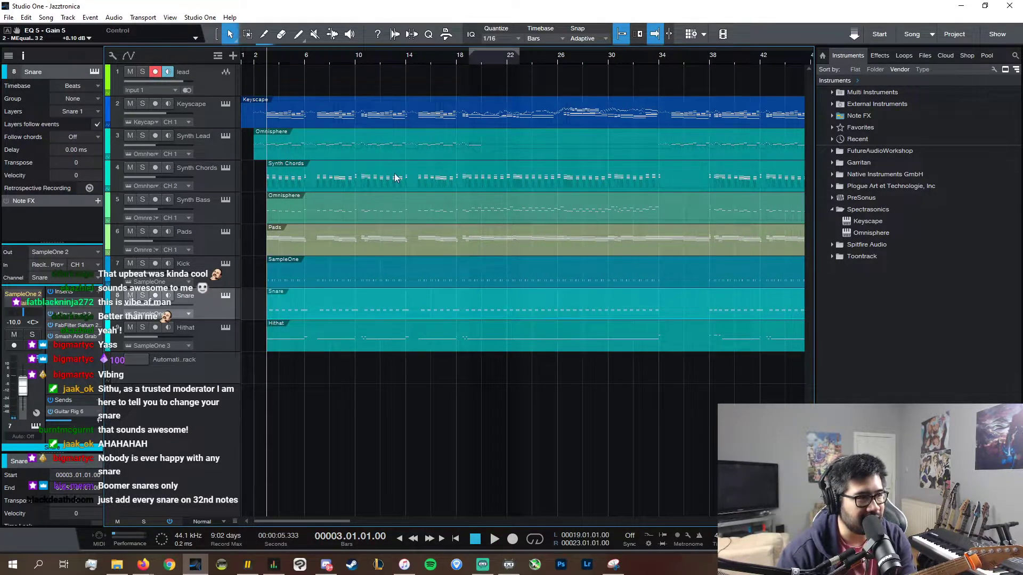
pyautogui.click(379, 183)
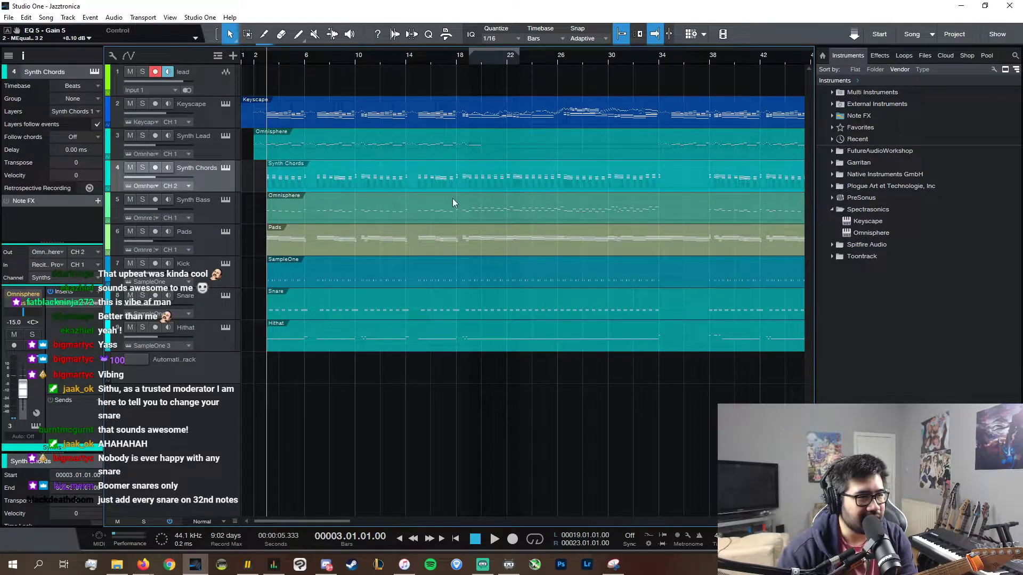
# - Open the Synth Chords event in the note editor and audition it from bars 3, 14 and 16
pyautogui.doubleClick(431, 182)
pyautogui.moveTo(783, 521); pyautogui.dragTo(769, 521)
pyautogui.press('space')
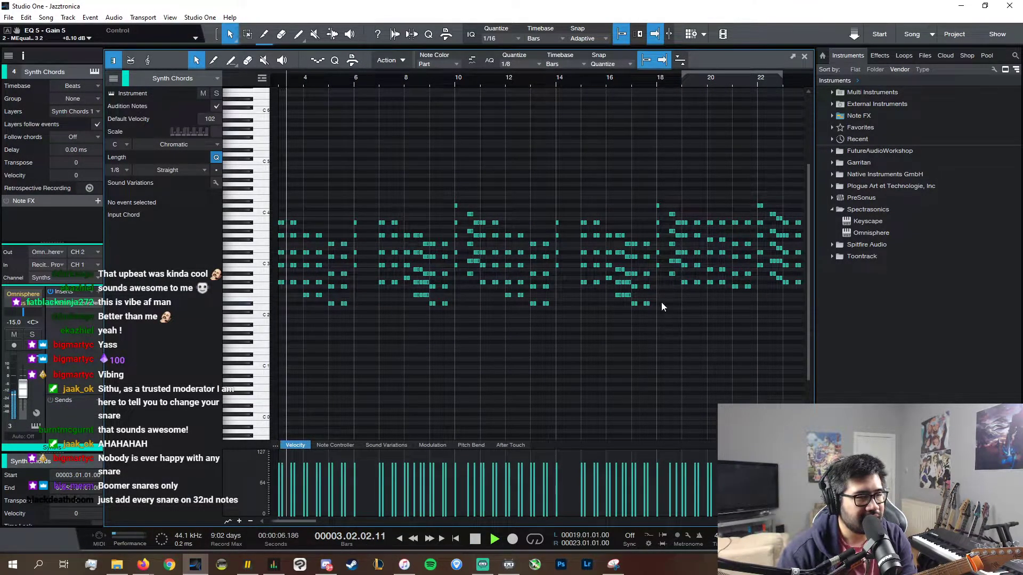
pyautogui.press('space')
pyautogui.click(558, 79)
pyautogui.press('space')
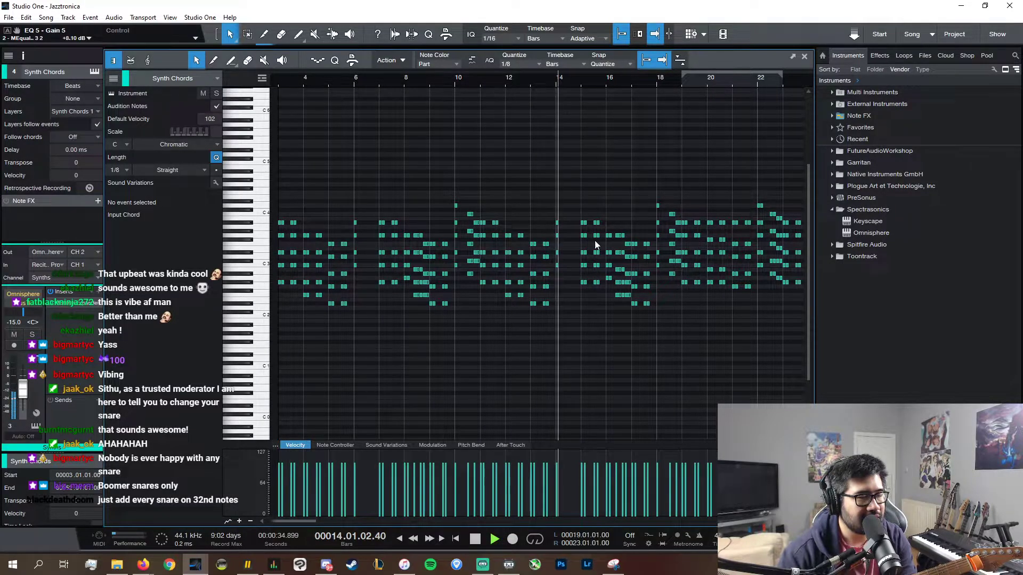
pyautogui.click(628, 81)
# - Copy the Synth Chords notes from bar 3 to the start of bar 18, paste them at bar 51 and play the result
pyautogui.moveTo(667, 328); pyautogui.dragTo(267, 154)
pyautogui.hscroll(15, 558, 516)
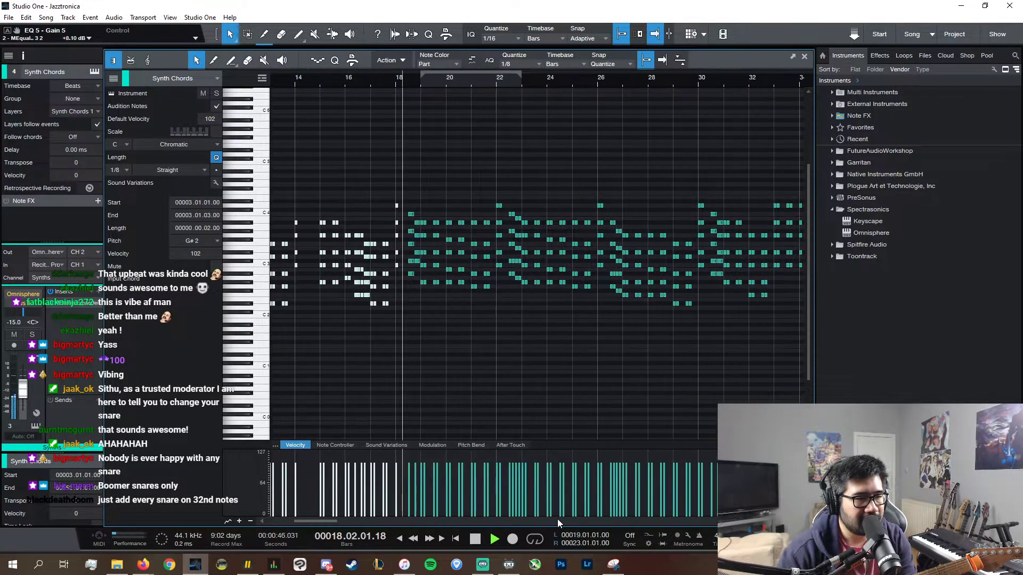
pyautogui.press('space')
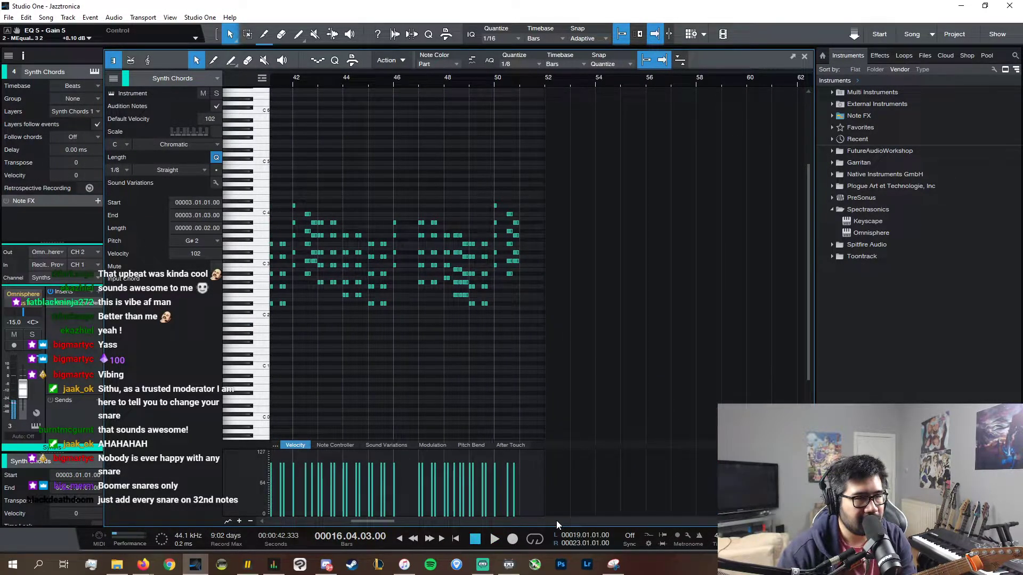
pyautogui.click(519, 85)
pyautogui.hotkey('ctrl', 'v')
pyautogui.press('space')
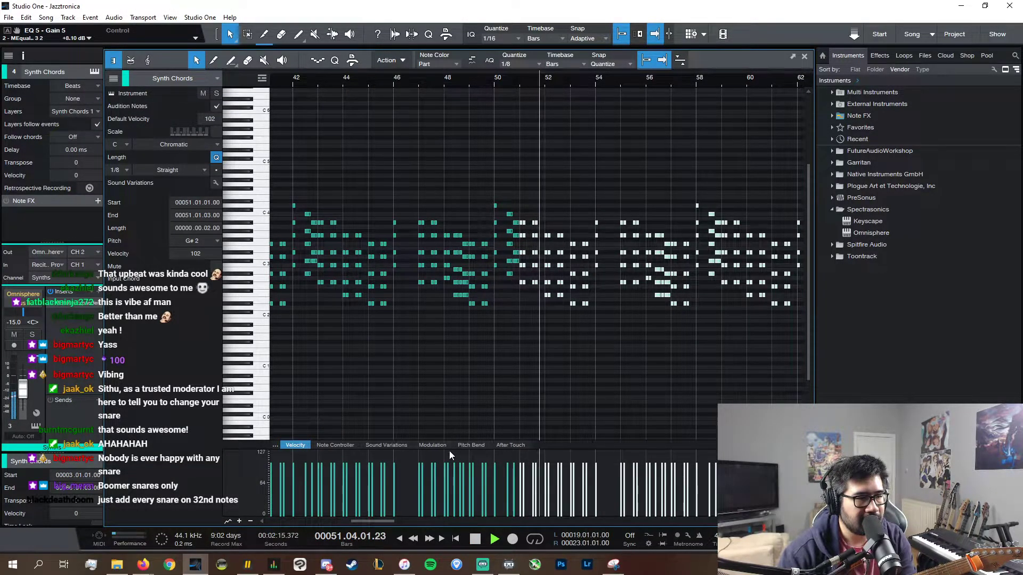
# - Show the Synth Chords modulation and copy the opening section's modulation points onto the pasted notes from bar 51
pyautogui.hscroll(-12, 530, 520)
pyautogui.press('space')
pyautogui.click(432, 445)
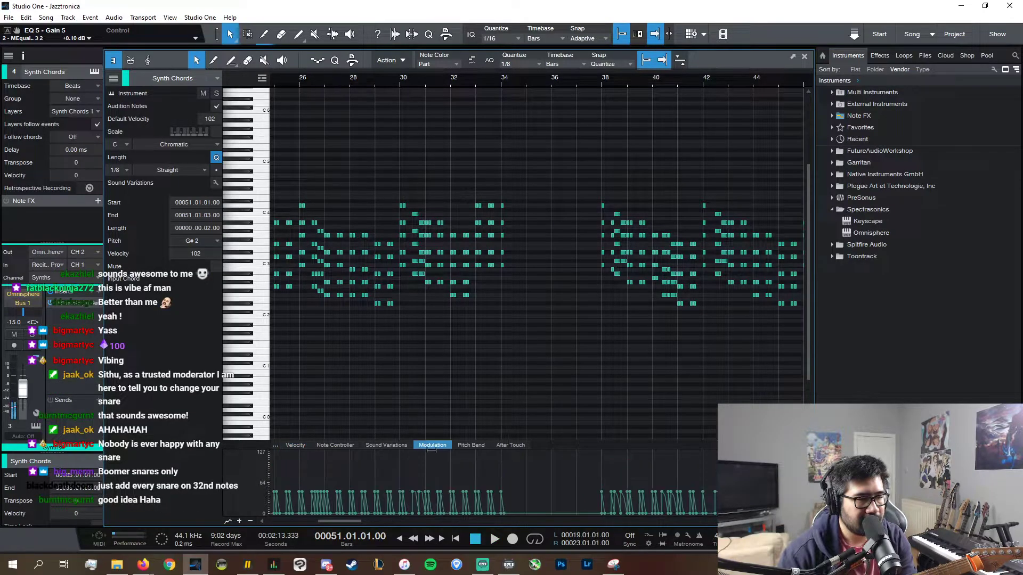
pyautogui.press('space')
pyautogui.hscroll(-2, 481, 518)
pyautogui.hscroll(-15, 481, 520)
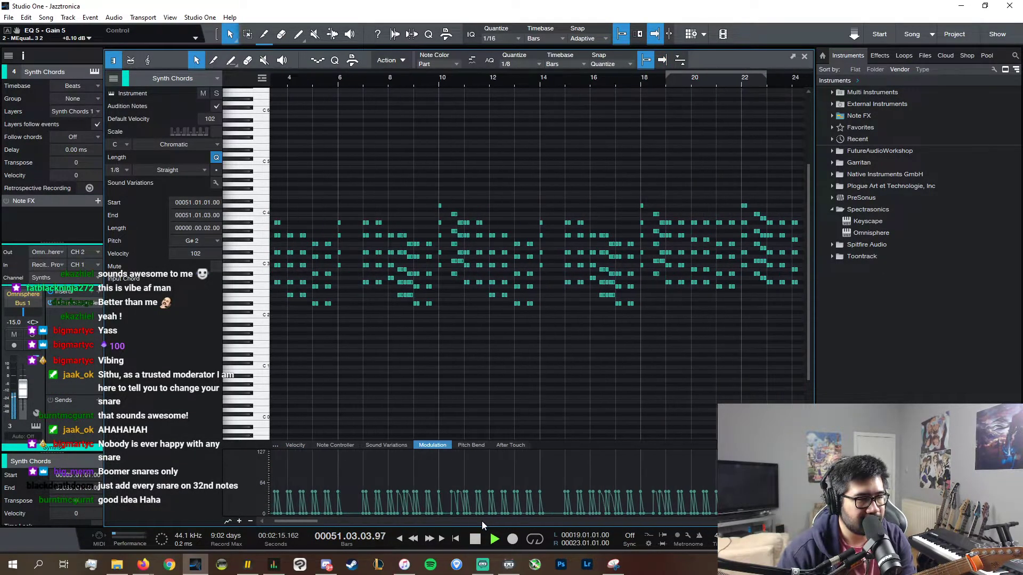
pyautogui.press('space')
pyautogui.moveTo(320, 471); pyautogui.dragTo(532, 520)
pyautogui.hscroll(15, 539, 525)
pyautogui.hscroll(8, 538, 525)
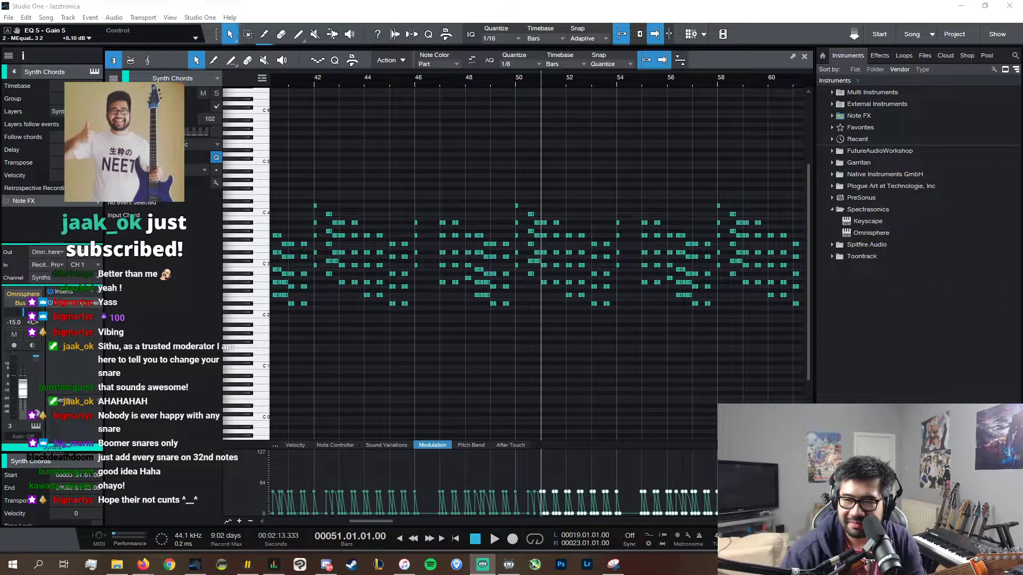
# - Look over the extended Synth Chords notes and modulation up to bar 66, and close the note editor
pyautogui.press('w')
pyautogui.press('w')
pyautogui.press('w')
pyautogui.press('w')
pyautogui.press('w')
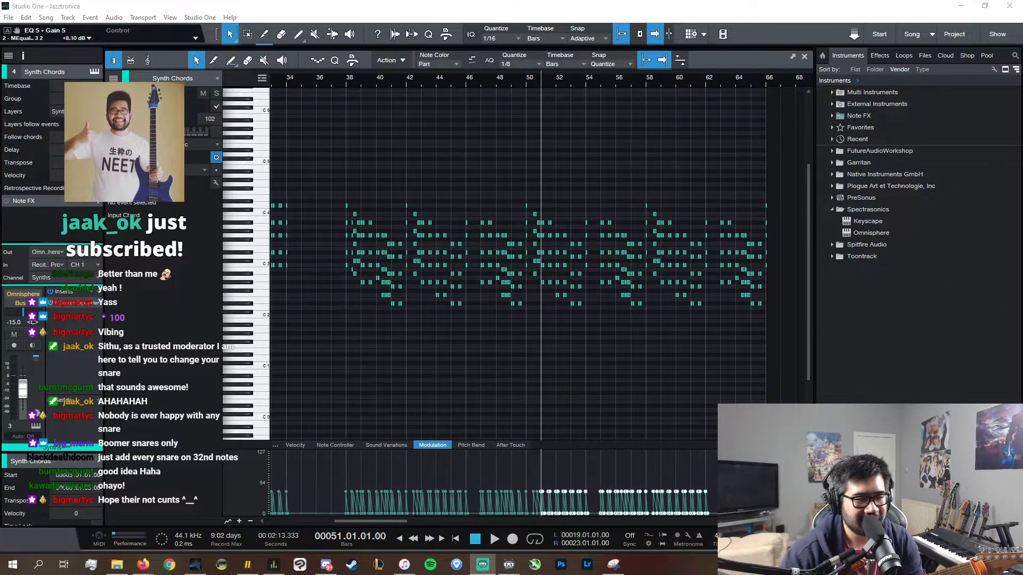
pyautogui.press('e')
pyautogui.press('e')
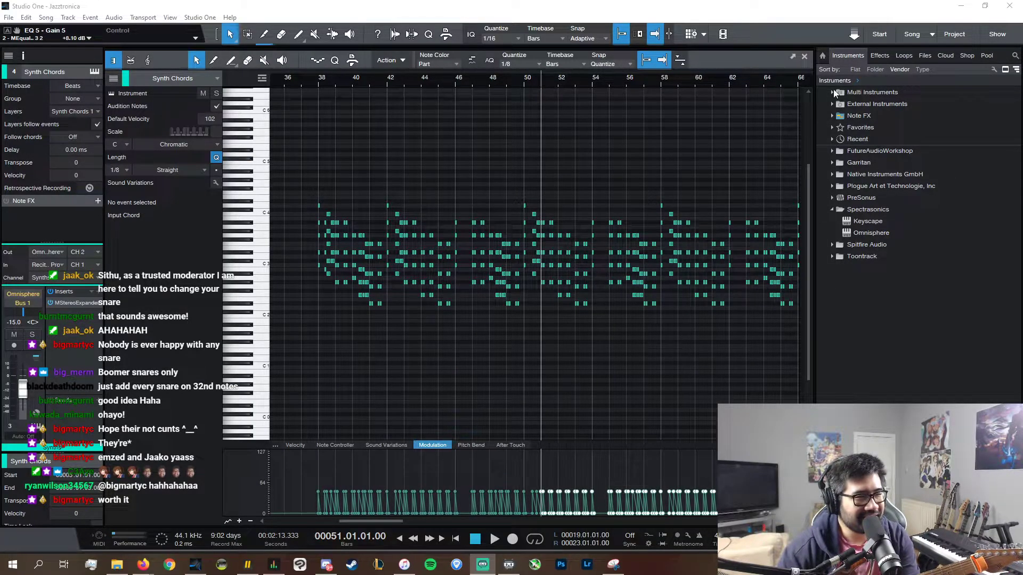
pyautogui.click(805, 57)
# - Play the song from bar 2 and open the Keyscape event in the note editor with bars 1 to 36 in view
pyautogui.scroll(7, 347, 519)
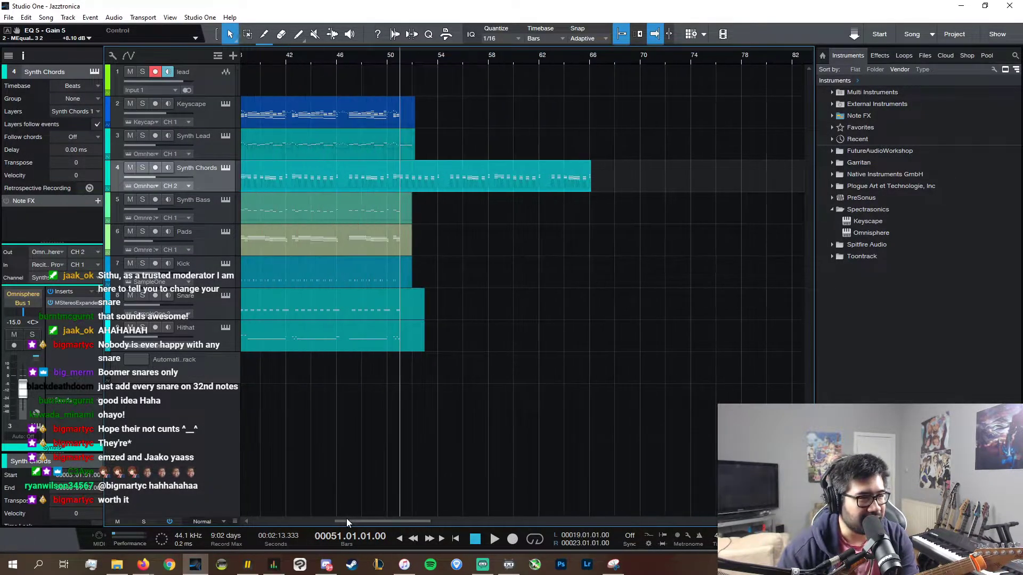
pyautogui.scroll(4, 274, 518)
pyautogui.click(274, 516)
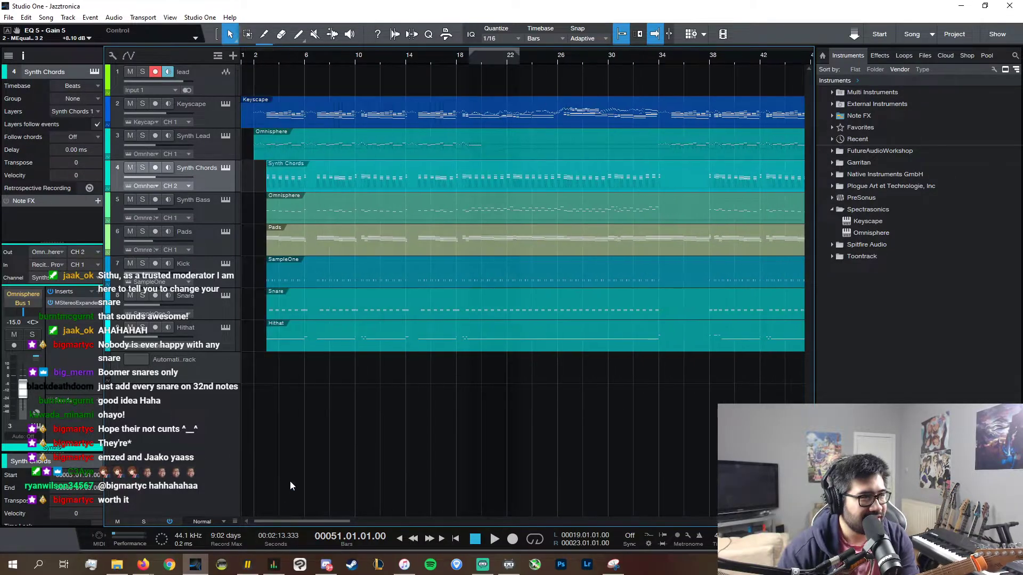
pyautogui.click(255, 56)
pyautogui.press('space')
pyautogui.doubleClick(308, 99)
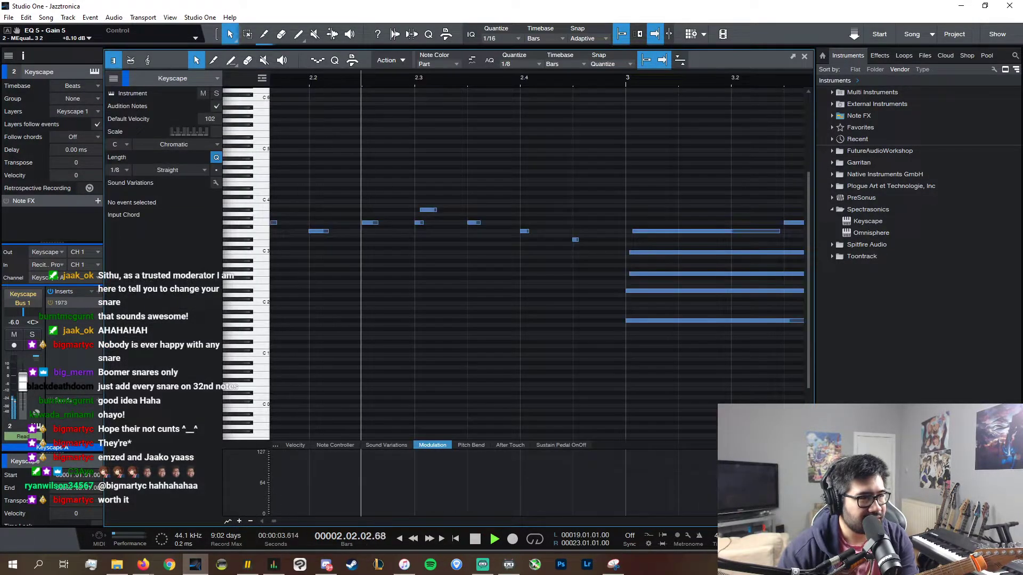
pyautogui.press('w')
pyautogui.press('w')
pyautogui.press('w')
pyautogui.press('w')
pyautogui.press('w')
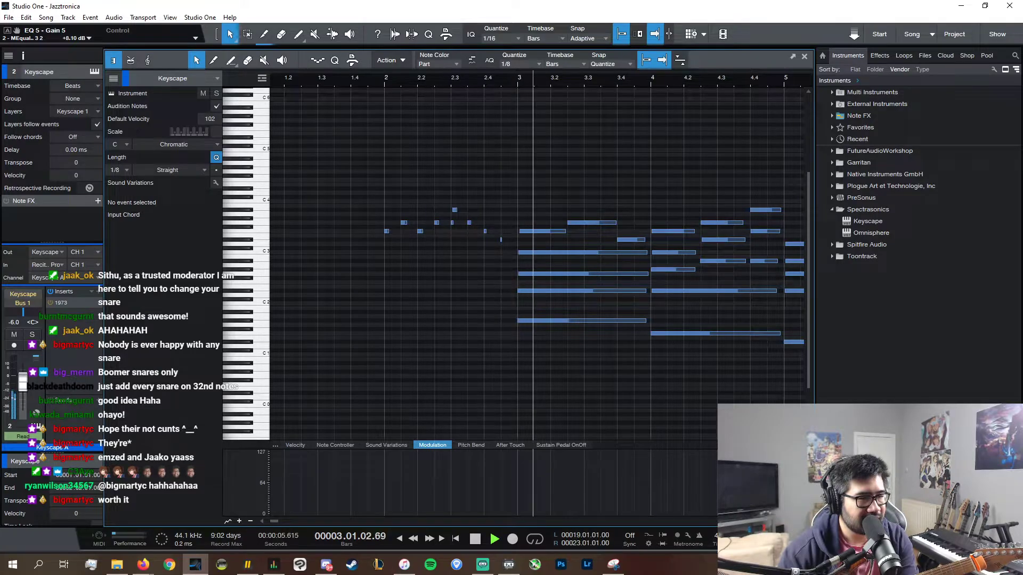
pyautogui.press('w')
pyautogui.press('w')
pyautogui.press('w')
pyautogui.press('w')
pyautogui.press('w')
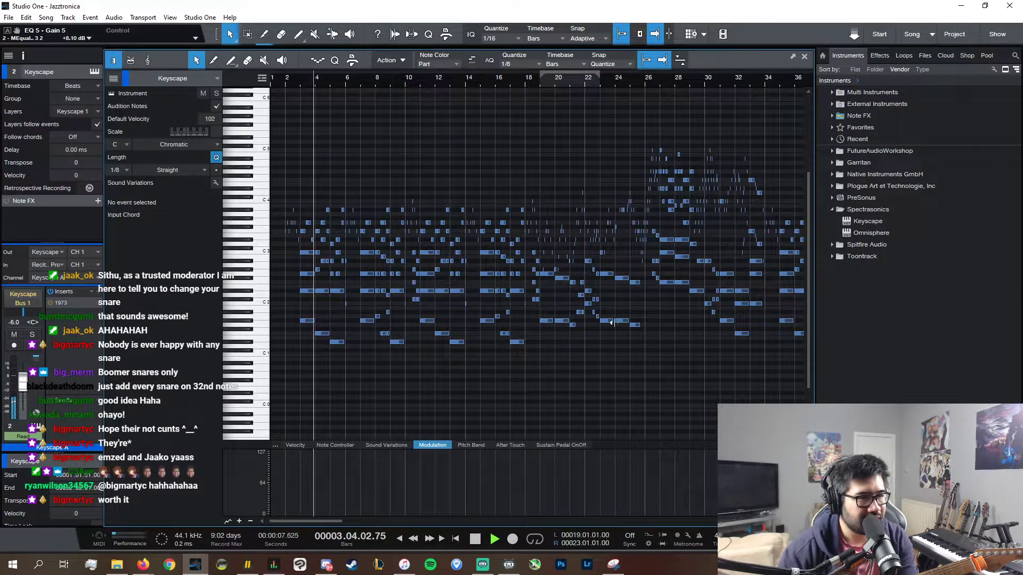
# - Audition Keyscape around bars 20 and 17, copy its notes from bar 3 through bar 18 and paste them at bar 51
pyautogui.click(564, 82)
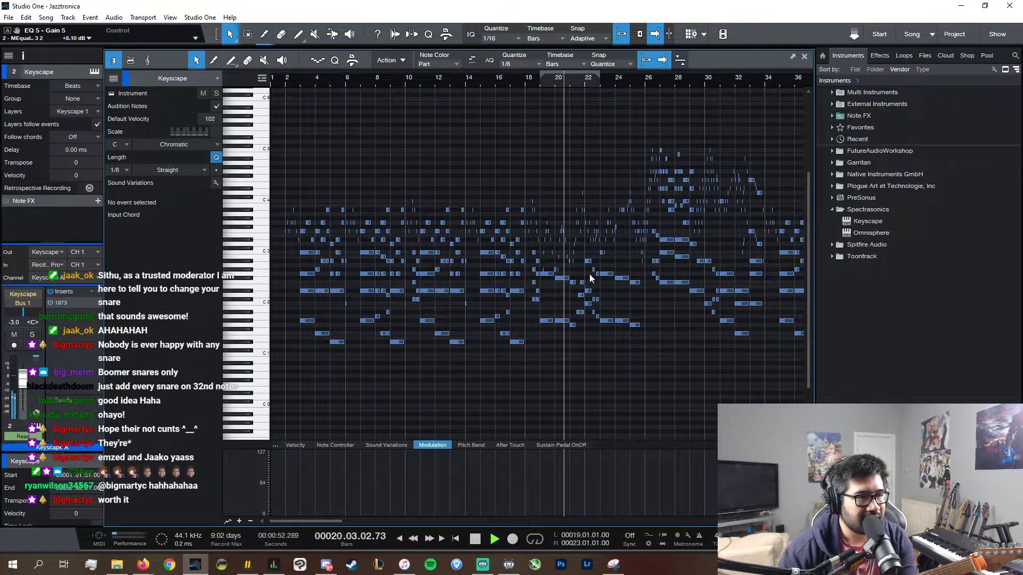
pyautogui.click(506, 85)
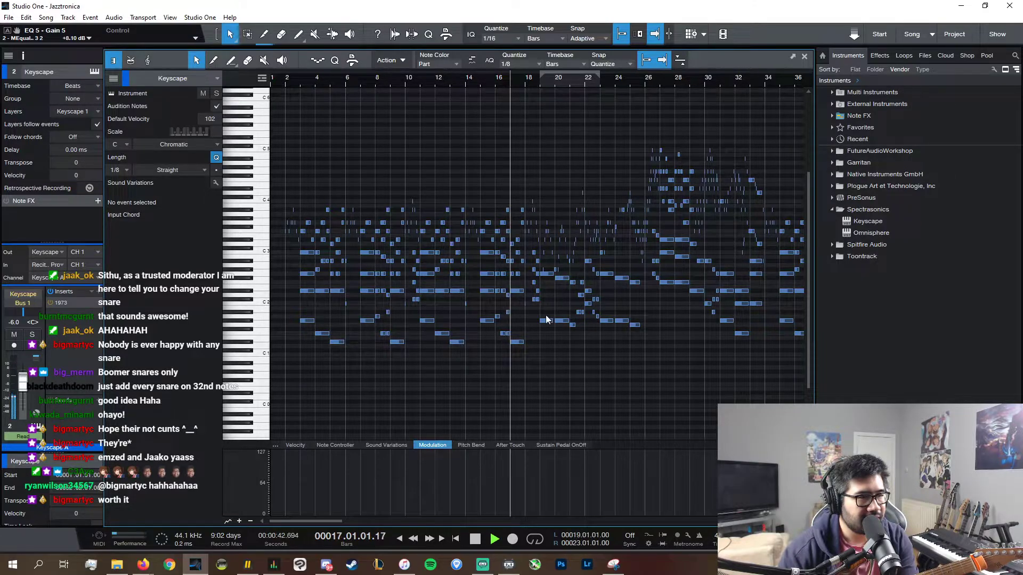
pyautogui.moveTo(538, 366); pyautogui.dragTo(303, 184)
pyautogui.press('space')
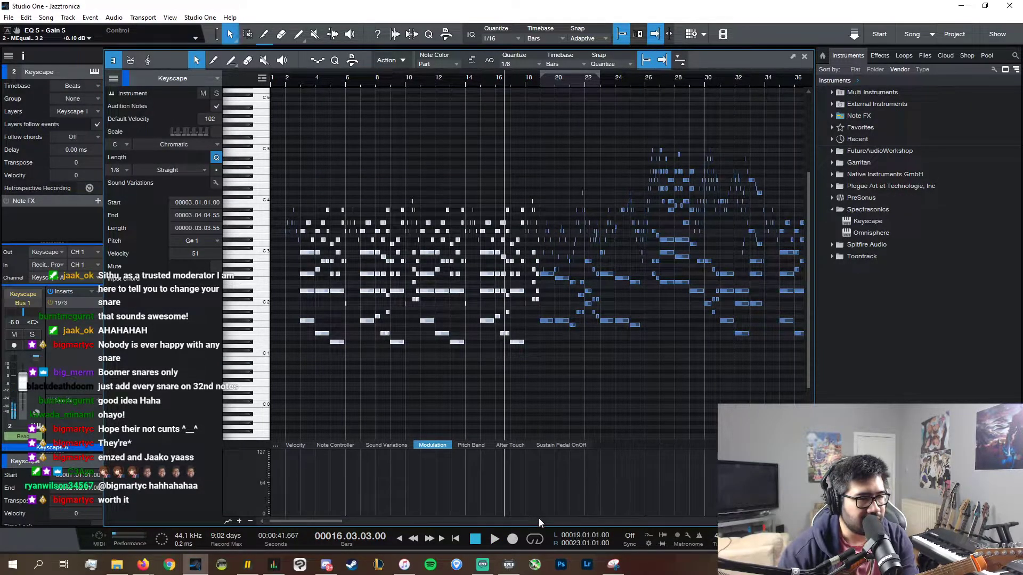
pyautogui.click(539, 521)
pyautogui.click(497, 78)
pyautogui.hotkey('ctrl', 'v')
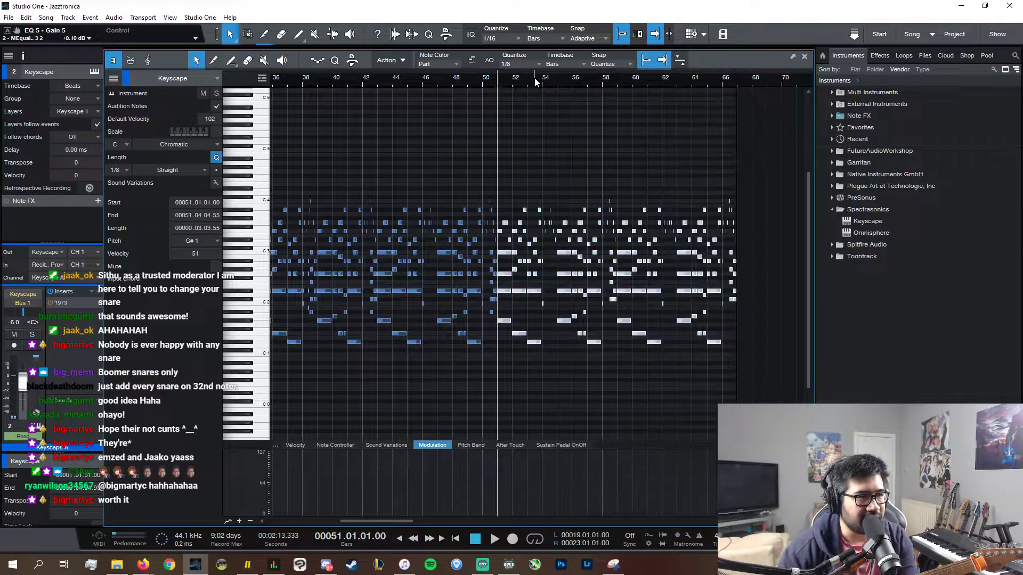
# - Close the note editor and extend the Synth Chords event so it ends with the Keyscape event at bar 67
pyautogui.click(805, 57)
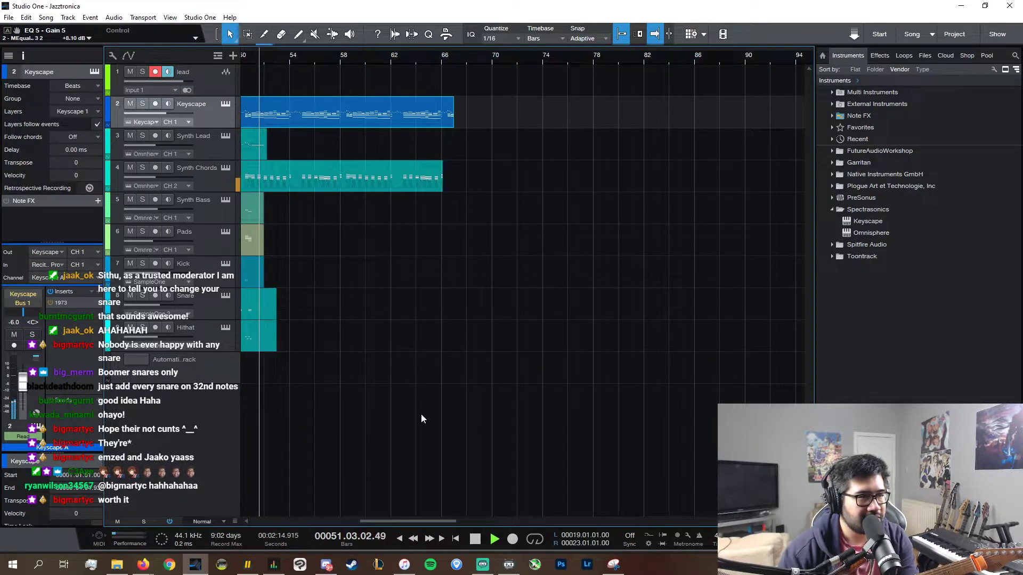
pyautogui.moveTo(443, 178); pyautogui.dragTo(454, 180)
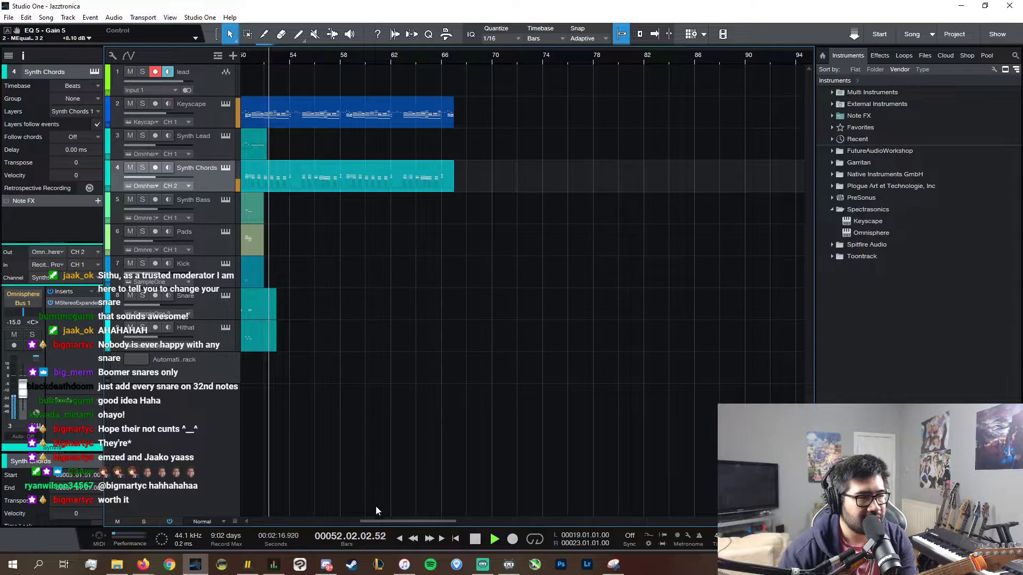
pyautogui.moveTo(361, 521); pyautogui.dragTo(322, 525)
# - Lower the Synth Lead's last modulation point at bar 52 to 0, replay from bar 51 and close the note editor
pyautogui.doubleClick(482, 155)
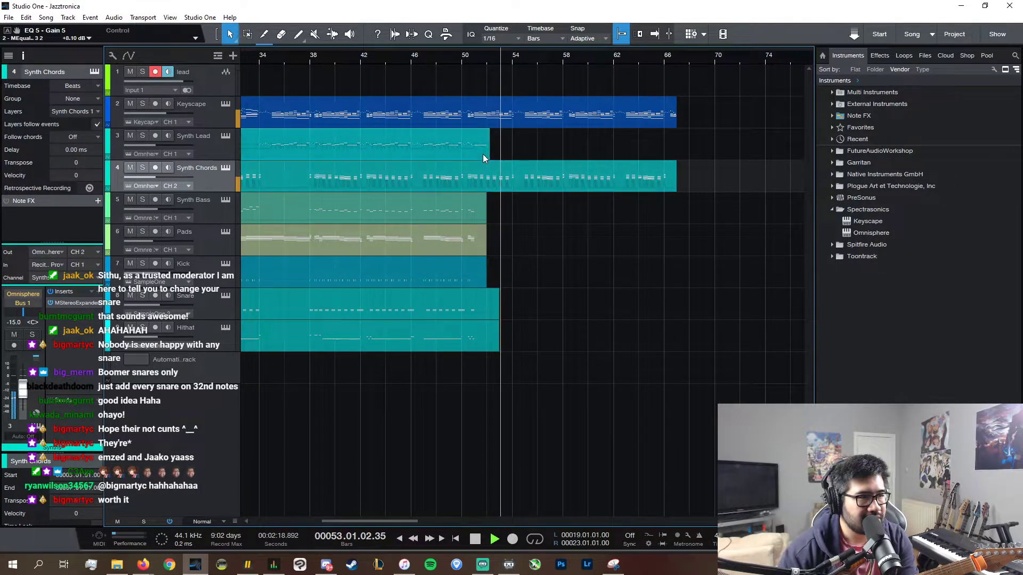
pyautogui.moveTo(547, 493); pyautogui.dragTo(546, 514)
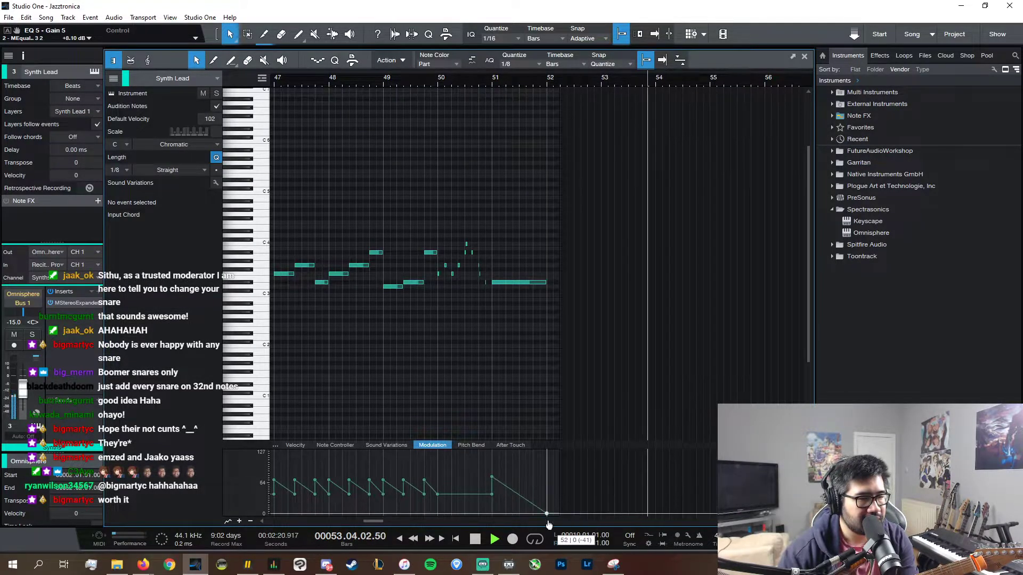
pyautogui.click(492, 153)
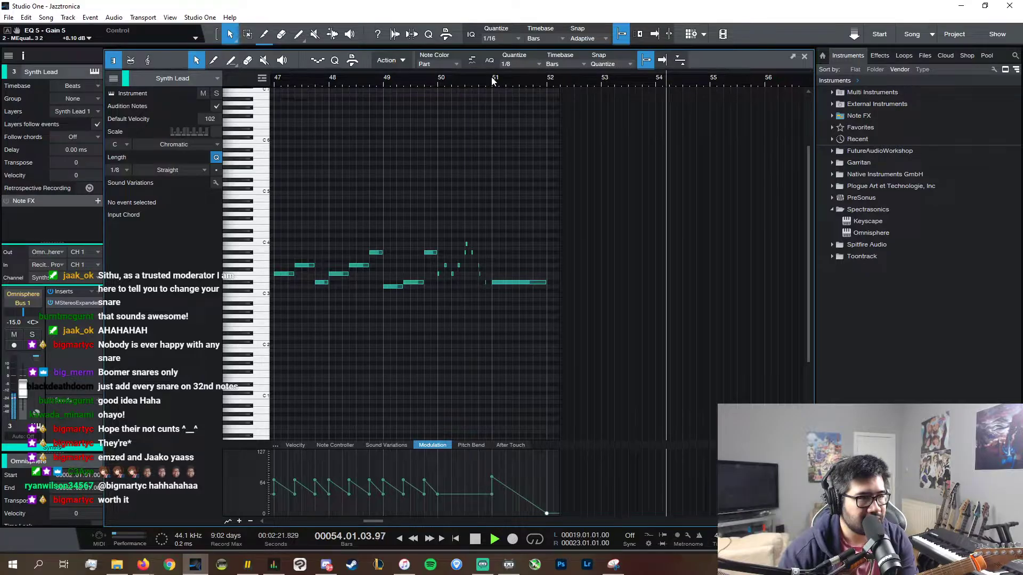
pyautogui.click(805, 56)
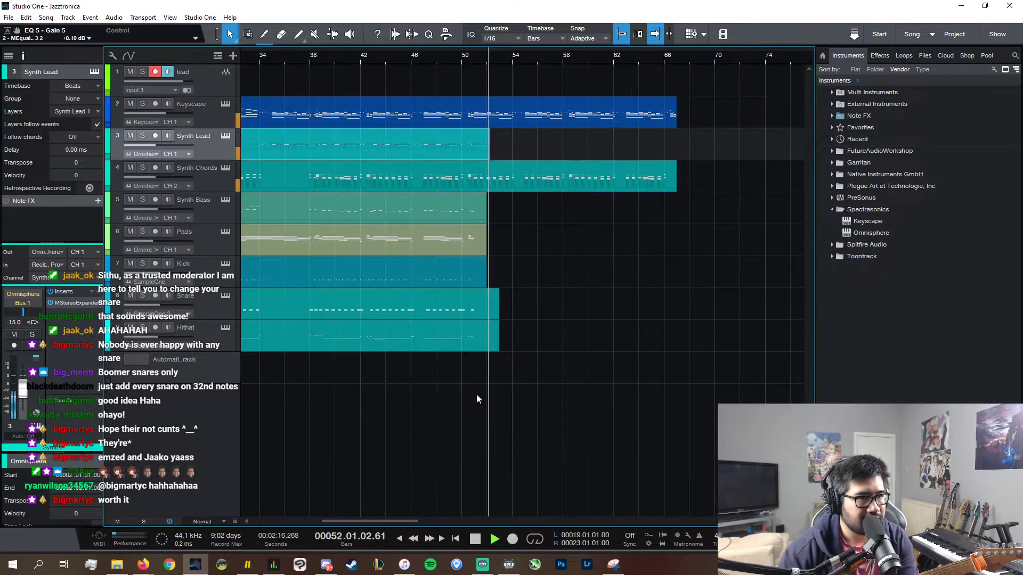
# - Copy the Pads notes from bar 3 to the start of bar 18, paste them at bar 51 and close the note editor
pyautogui.hscroll(-10, 442, 524)
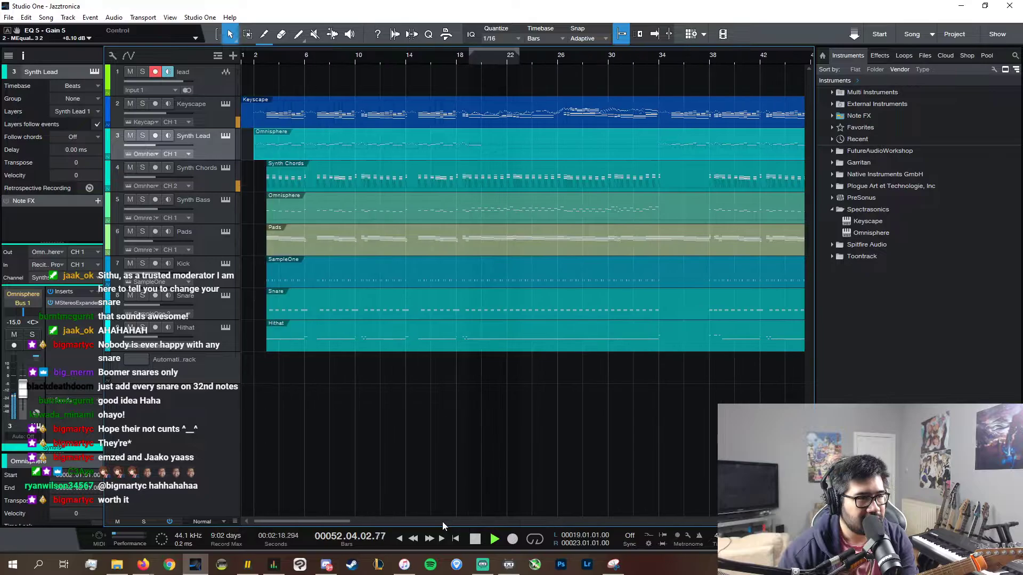
pyautogui.click(269, 60)
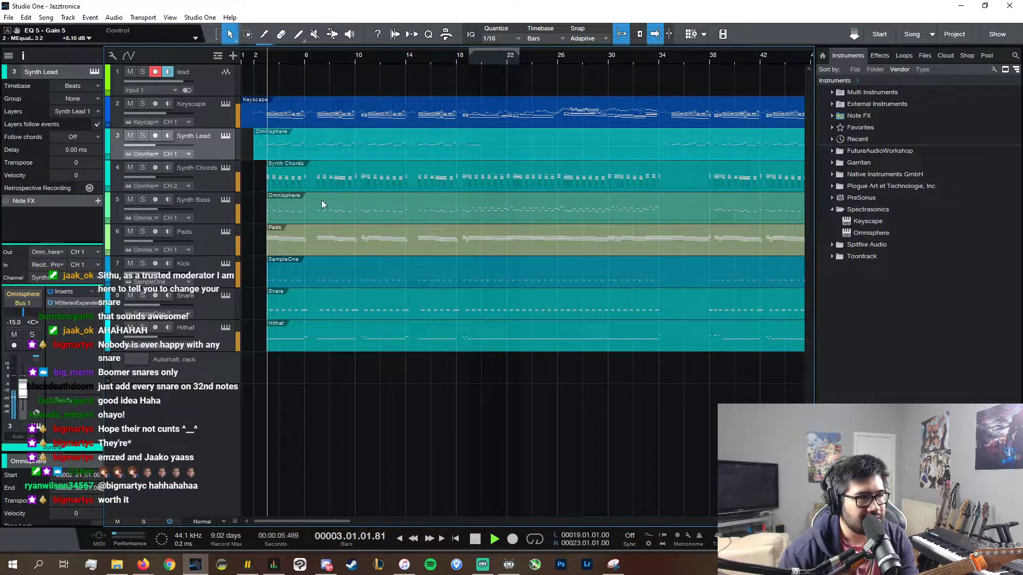
pyautogui.doubleClick(347, 248)
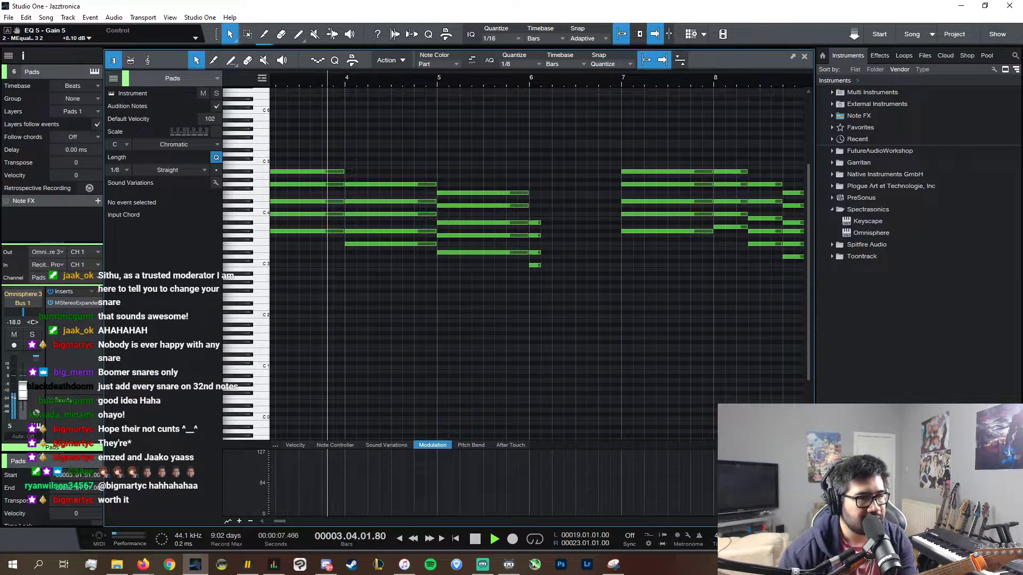
pyautogui.press('w')
pyautogui.press('w')
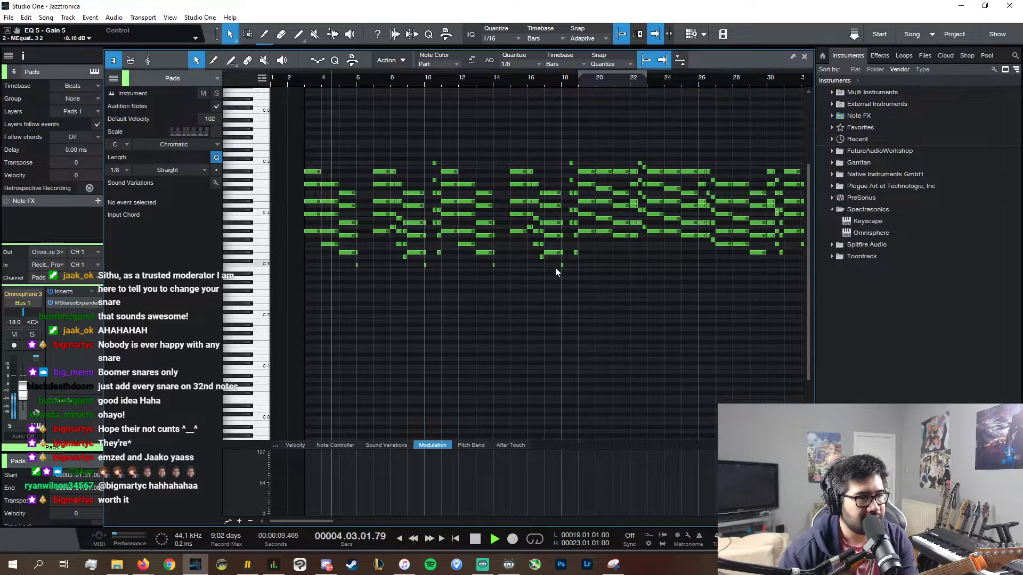
pyautogui.moveTo(565, 285); pyautogui.dragTo(319, 130)
pyautogui.press('space')
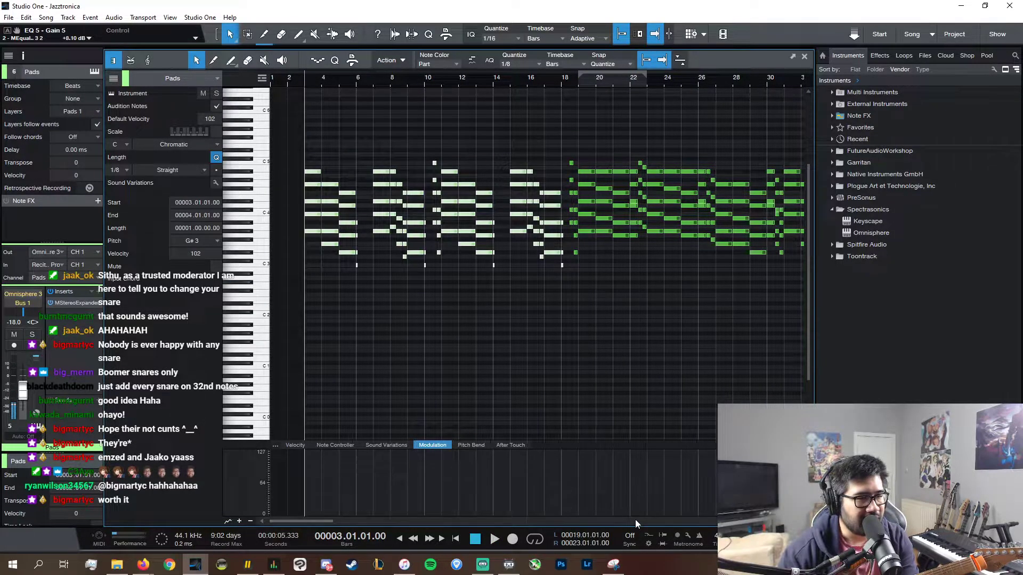
pyautogui.click(635, 520)
pyautogui.click(636, 520)
pyautogui.click(345, 82)
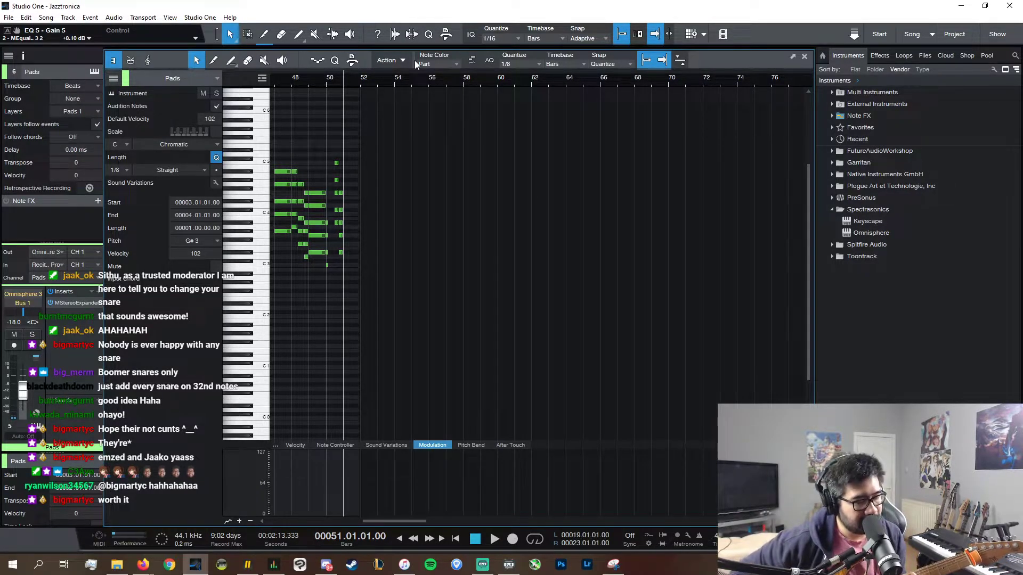
pyautogui.hotkey('ctrl', 'v')
pyautogui.press('space')
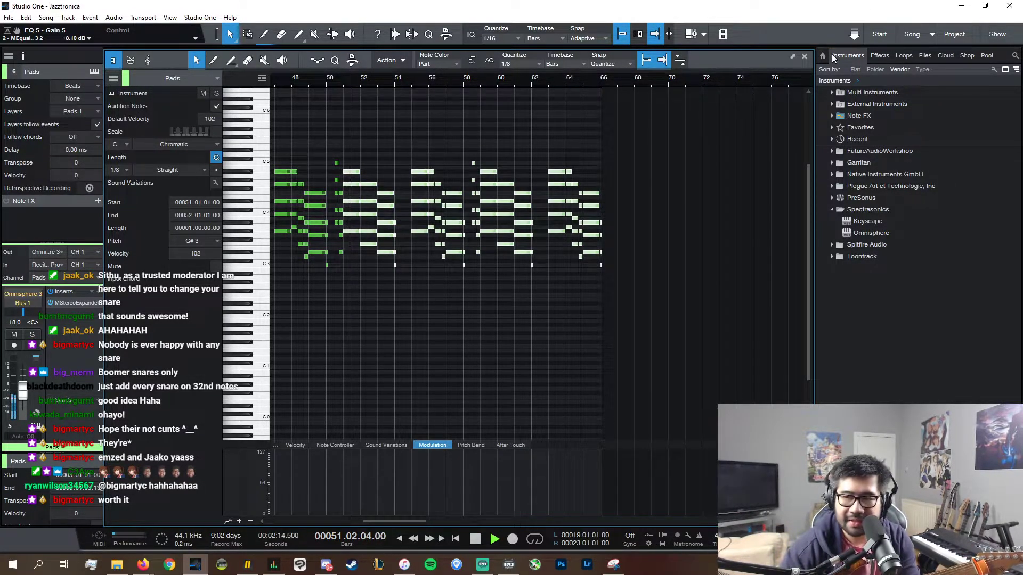
pyautogui.click(805, 56)
# - Stop playback, open the Synth Bass notes and copy those from bar 3 to the start of bar 18
pyautogui.press('space')
pyautogui.click(305, 521)
pyautogui.click(306, 521)
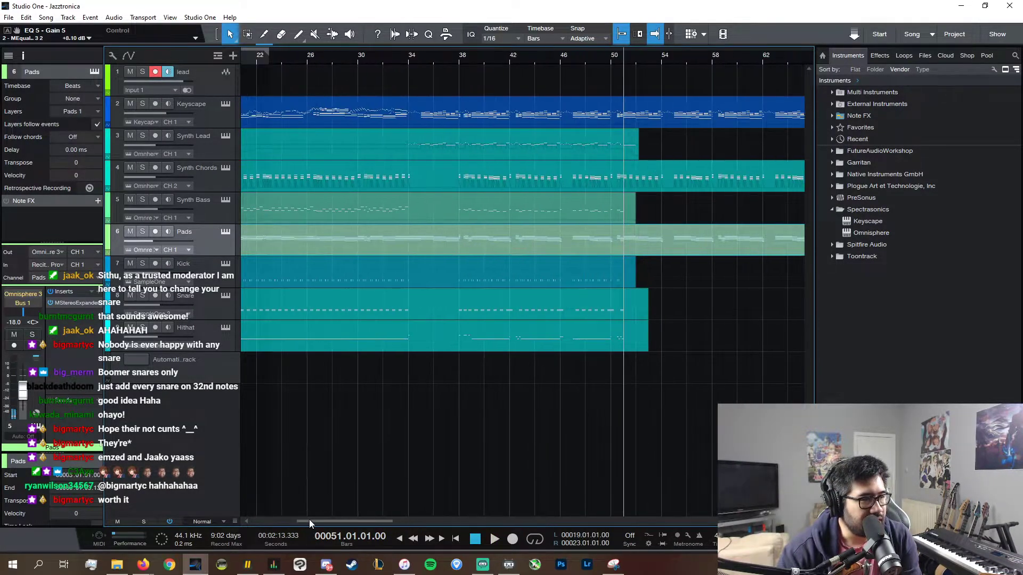
pyautogui.hscroll(-4, 309, 519)
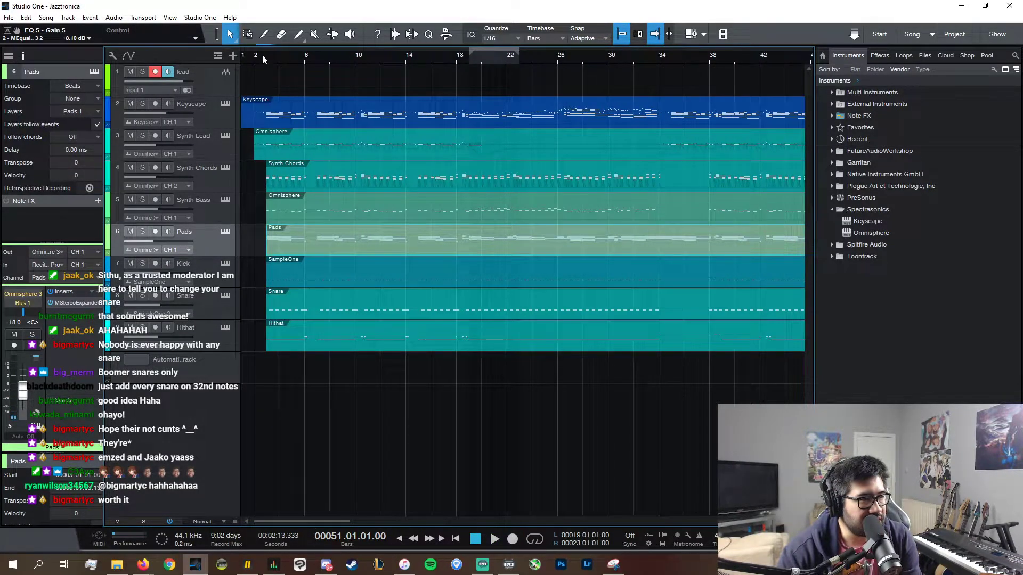
pyautogui.click(263, 59)
pyautogui.doubleClick(330, 208)
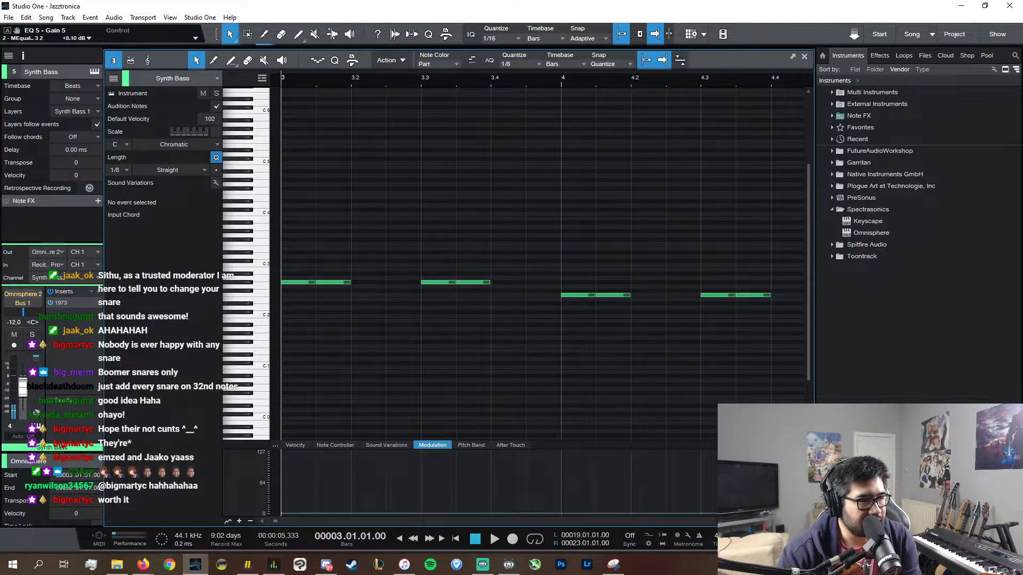
pyautogui.moveTo(784, 521); pyautogui.dragTo(767, 522)
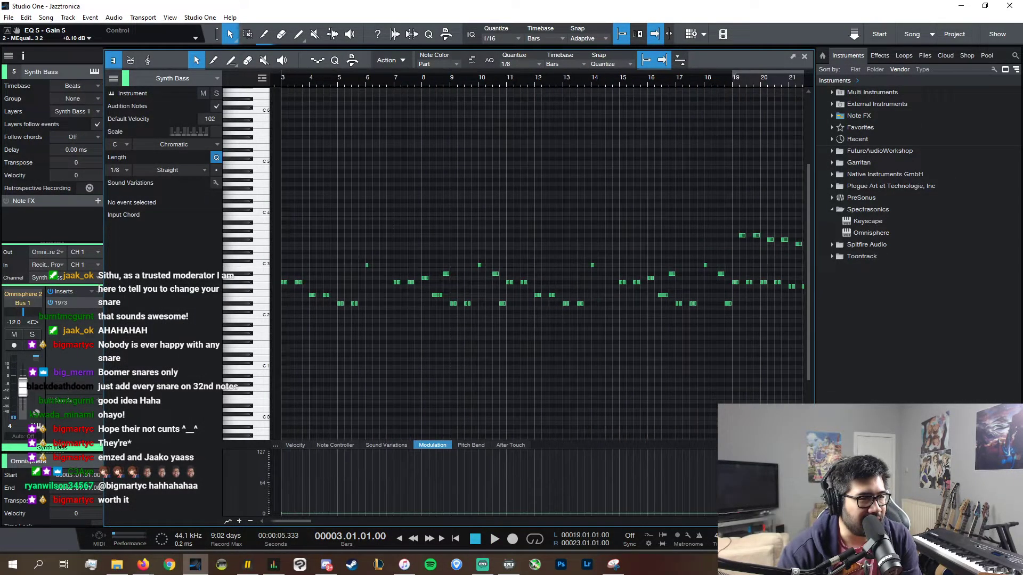
pyautogui.press('w')
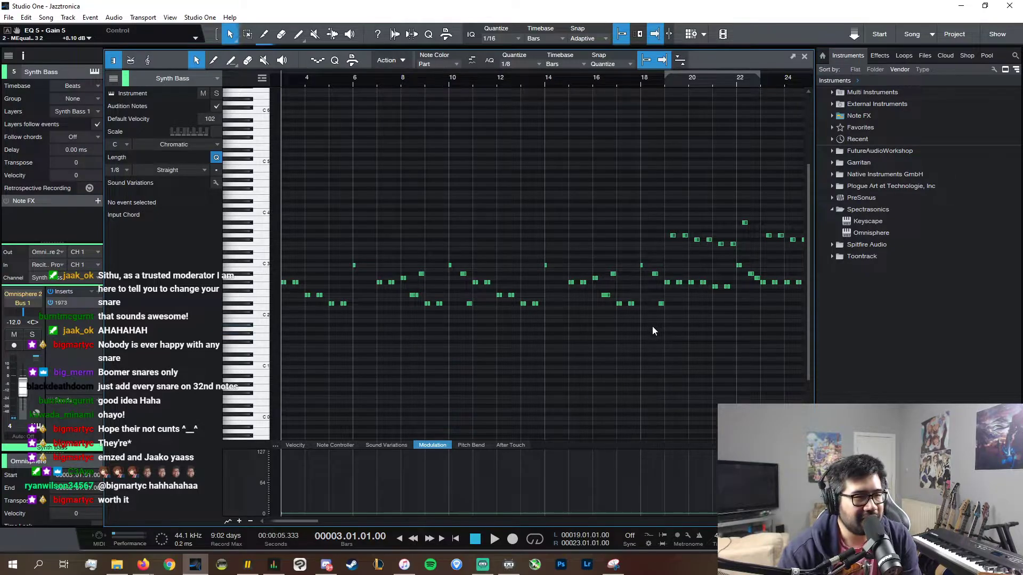
pyautogui.moveTo(652, 326); pyautogui.dragTo(273, 199)
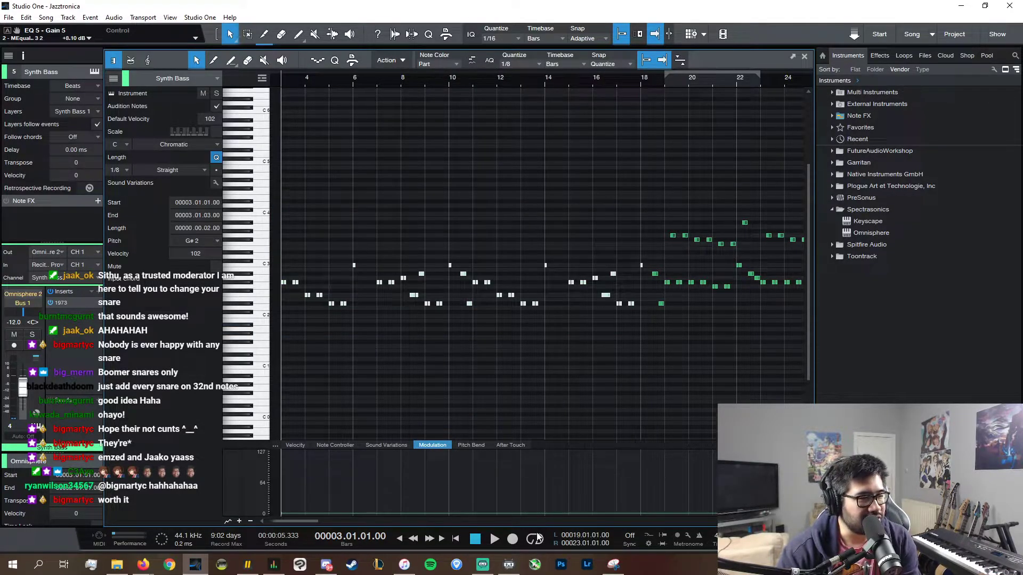
# - Paste the copied Synth Bass notes at bar 51, audition them briefly and close the note editor
pyautogui.hscroll(15, 541, 523)
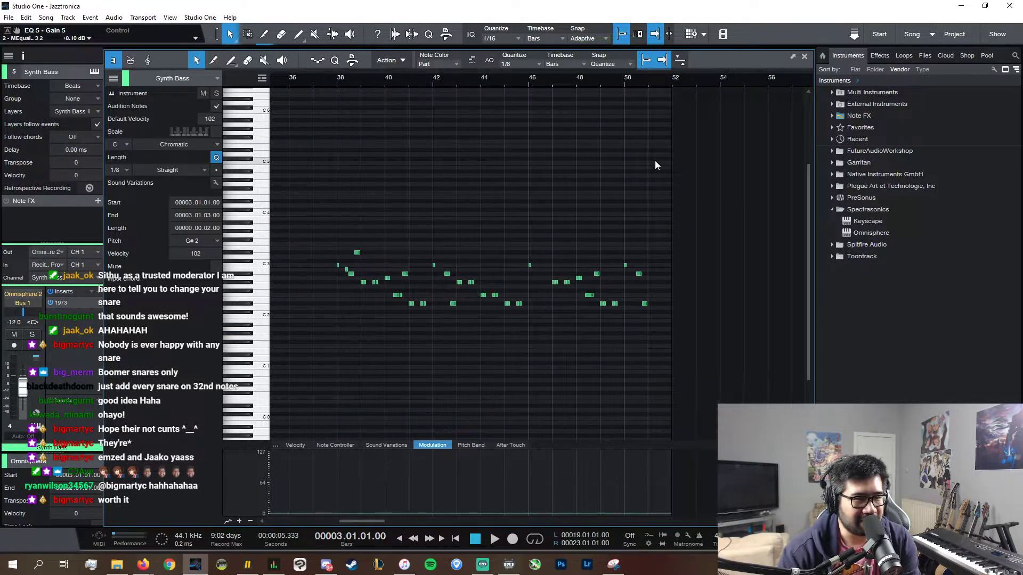
pyautogui.click(648, 79)
pyautogui.hotkey('ctrl', 'v')
pyautogui.press('space')
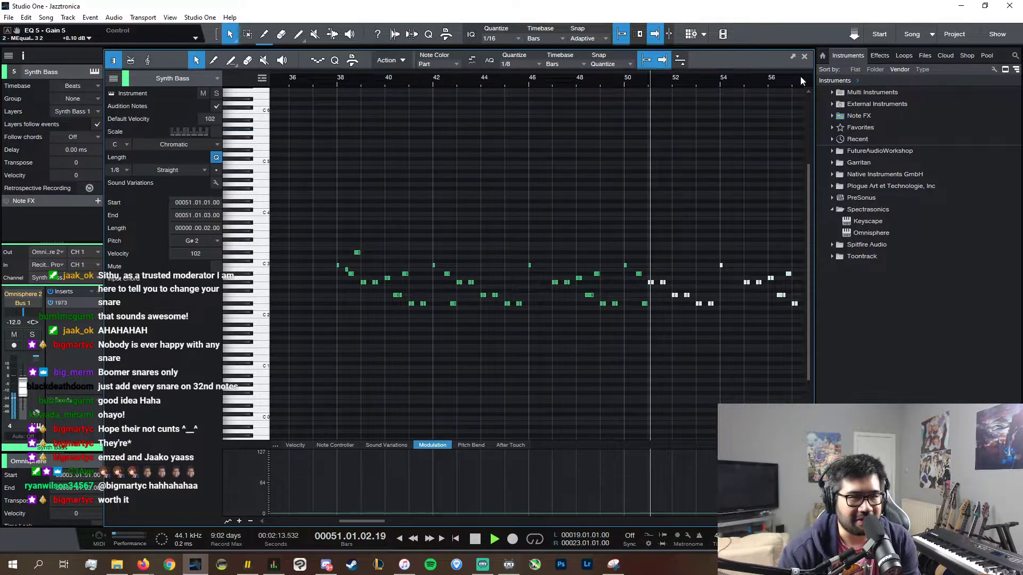
pyautogui.press('space')
pyautogui.click(805, 56)
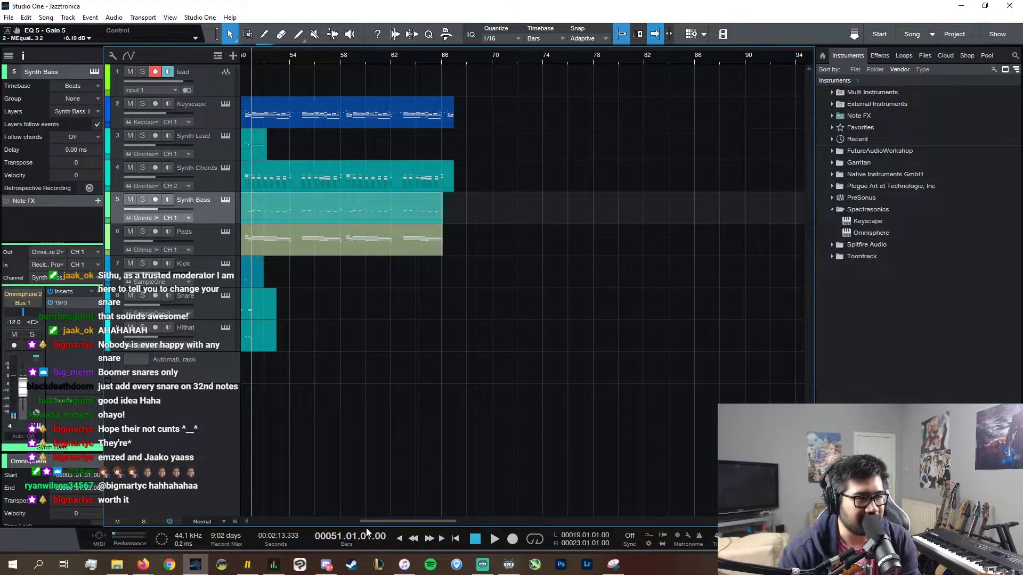
# - Open the Kick notes from bar 3 and copy those up to the start of bar 18
pyautogui.hscroll(-15, 329, 520)
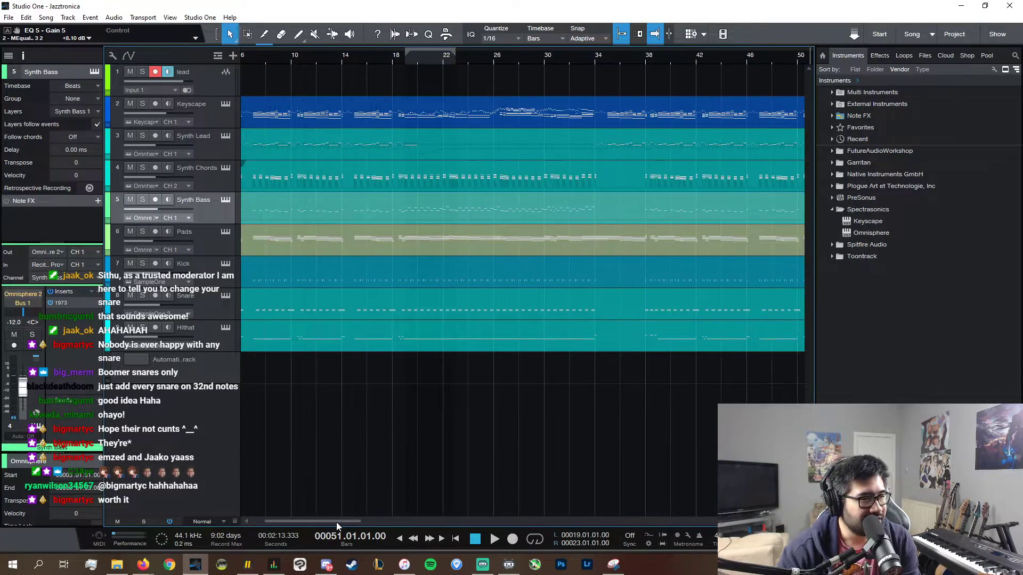
pyautogui.click(258, 522)
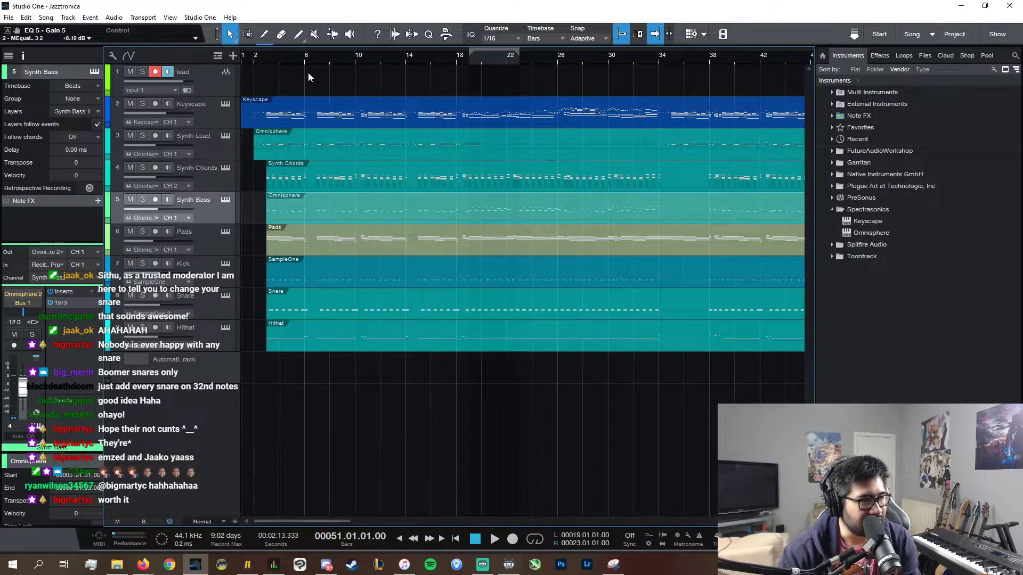
pyautogui.click(267, 55)
pyautogui.doubleClick(359, 278)
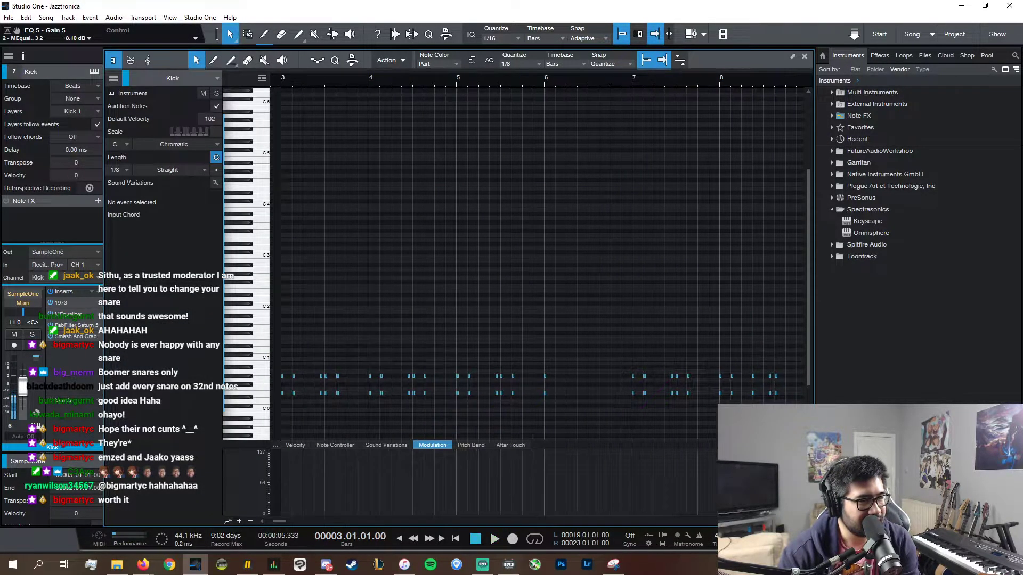
pyautogui.press('w')
pyautogui.press('w')
pyautogui.press('w')
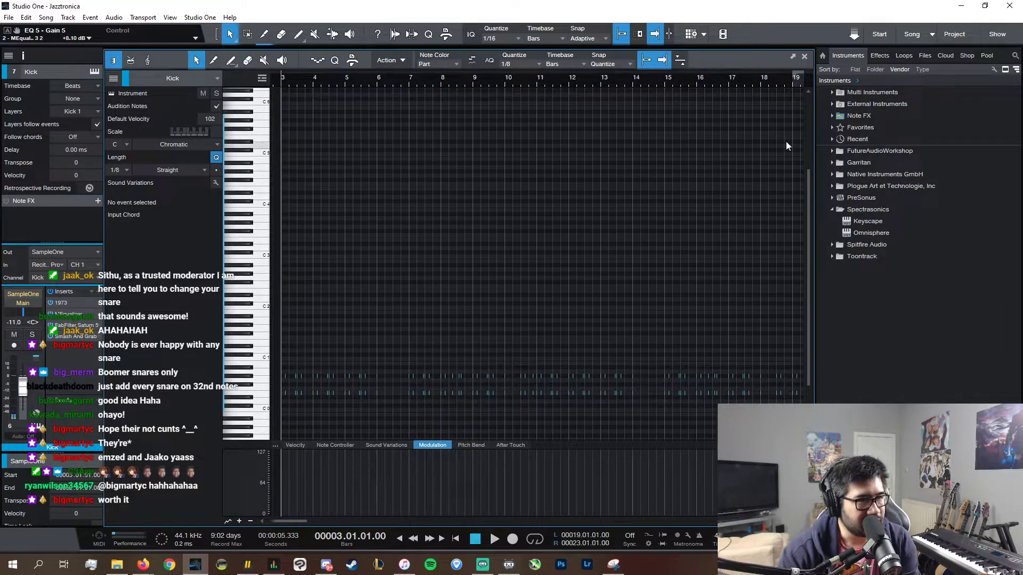
pyautogui.moveTo(764, 401); pyautogui.dragTo(269, 300)
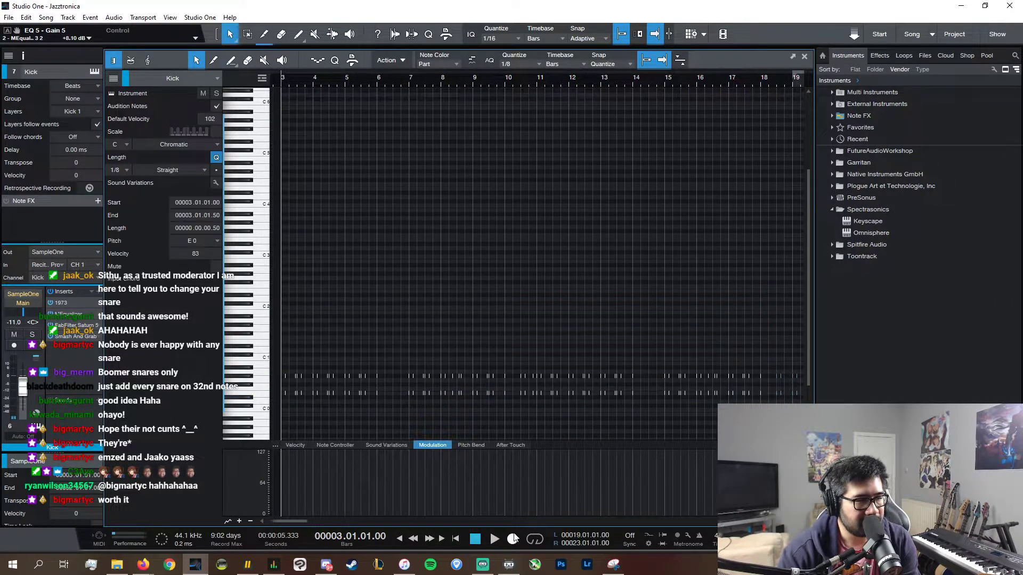
# - Paste the copied Kick notes at bar 51 and close the note editor
pyautogui.hscroll(3, 514, 524)
pyautogui.hscroll(3, 514, 524)
pyautogui.hscroll(3, 593, 520)
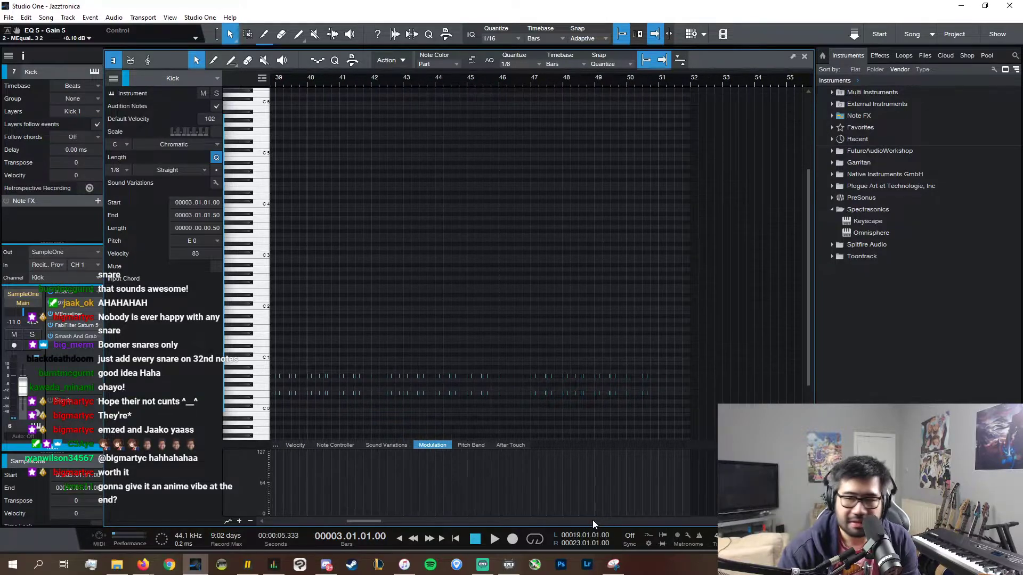
pyautogui.hscroll(1, 593, 520)
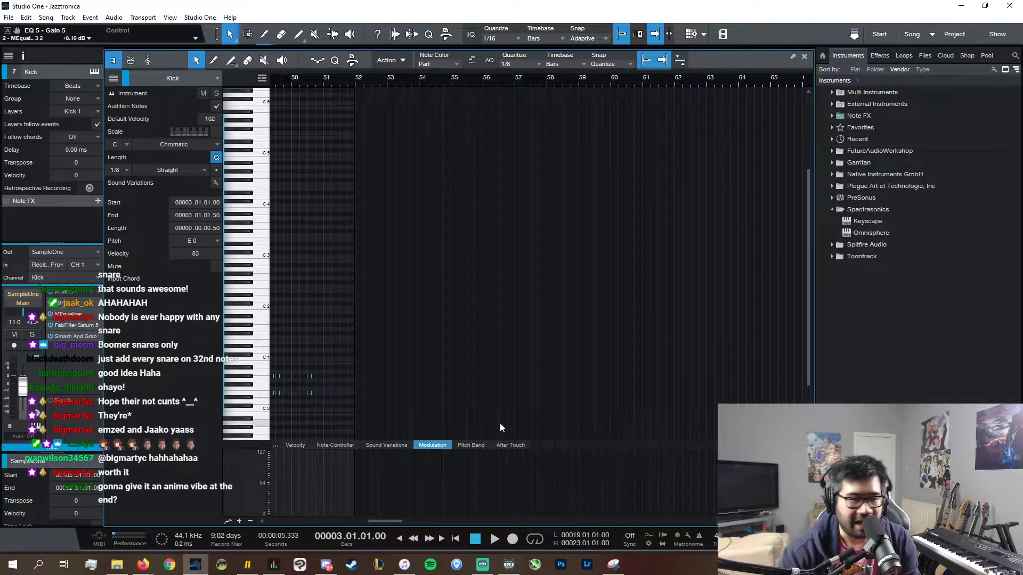
pyautogui.click(321, 78)
pyautogui.click(323, 79)
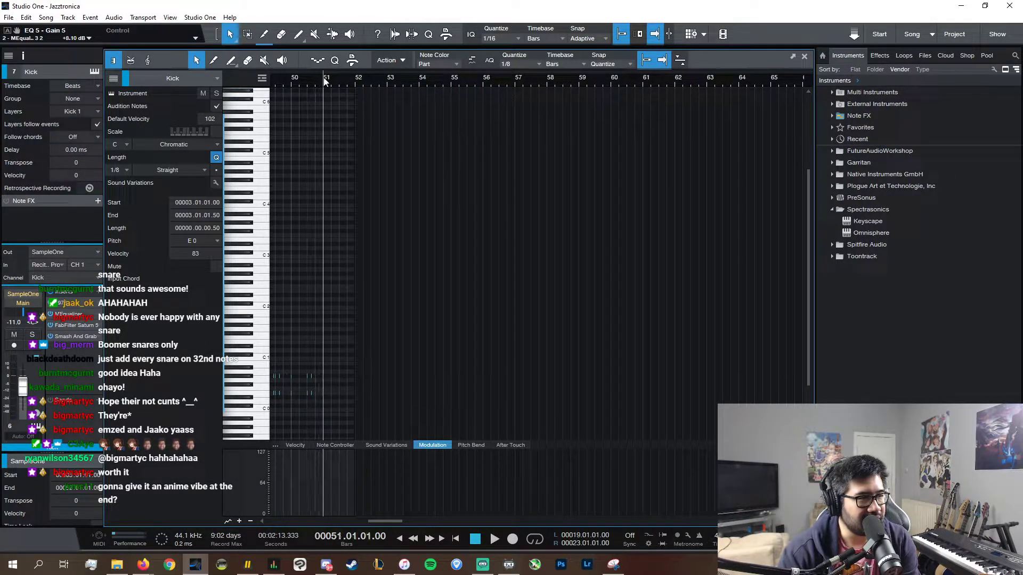
pyautogui.hscroll(-8, 324, 81)
pyautogui.hscroll(5, 557, 522)
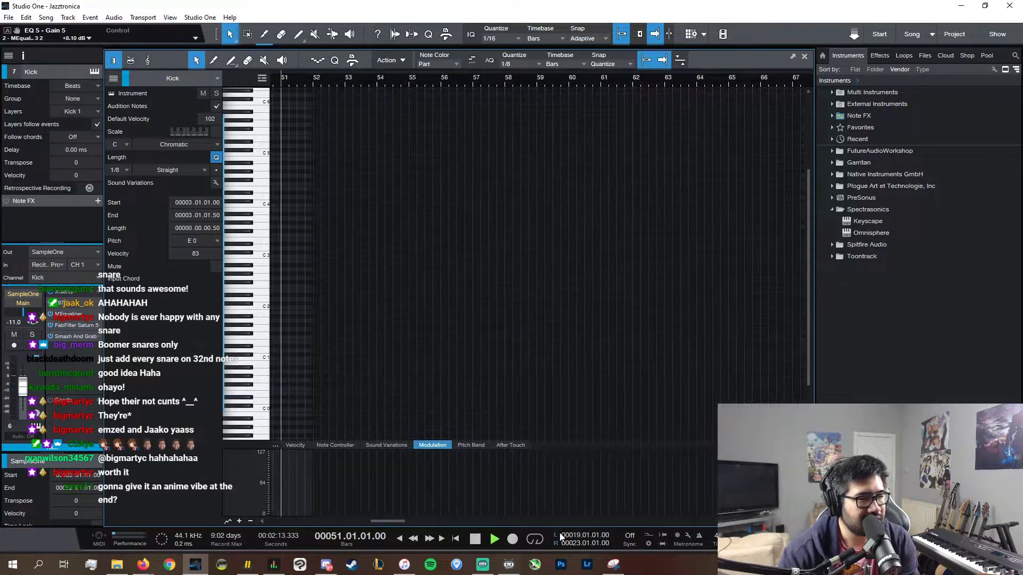
pyautogui.hscroll(-1, 555, 522)
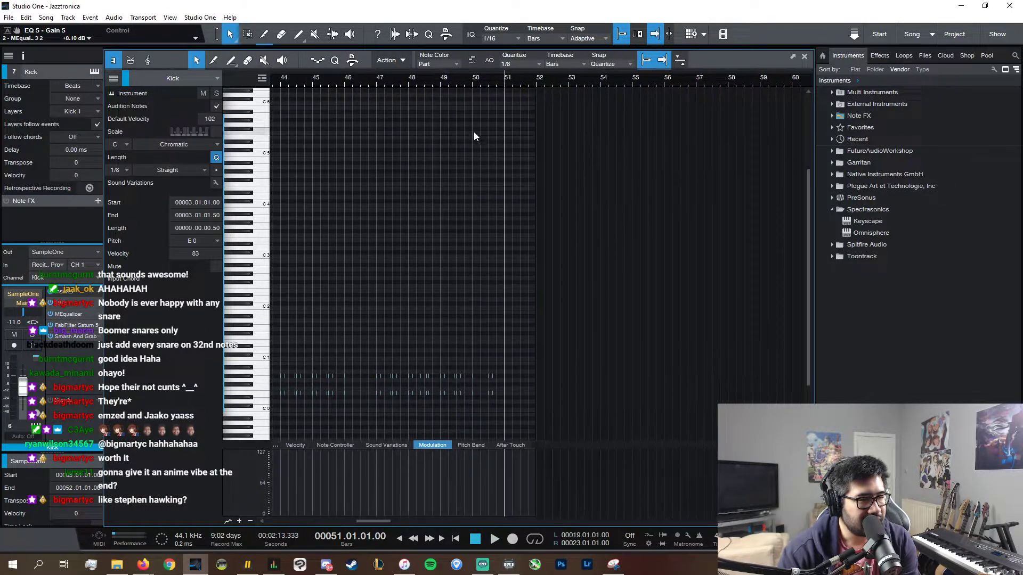
pyautogui.click(496, 81)
pyautogui.press('space')
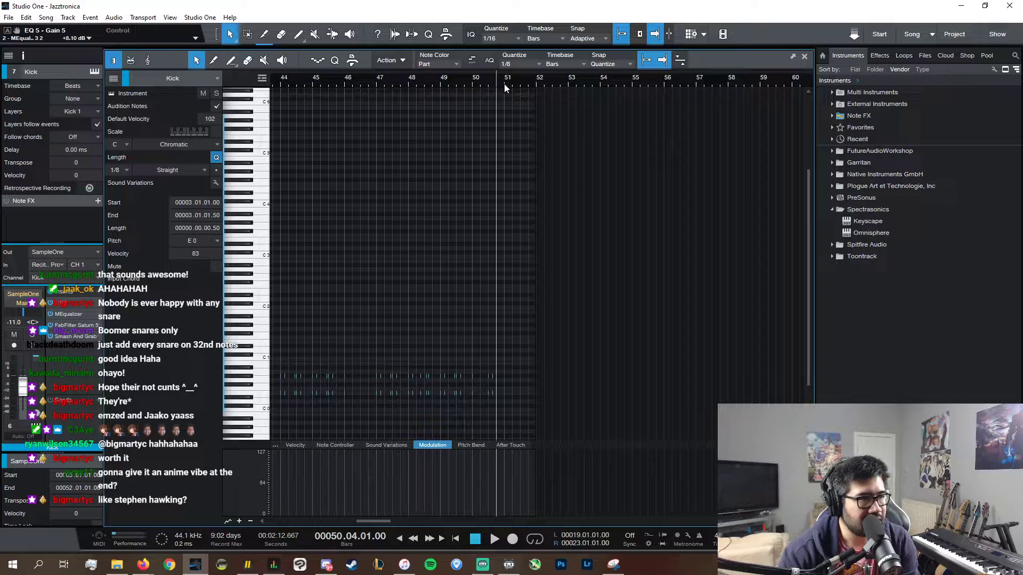
pyautogui.hotkey('ctrl', 'v')
pyautogui.click(804, 57)
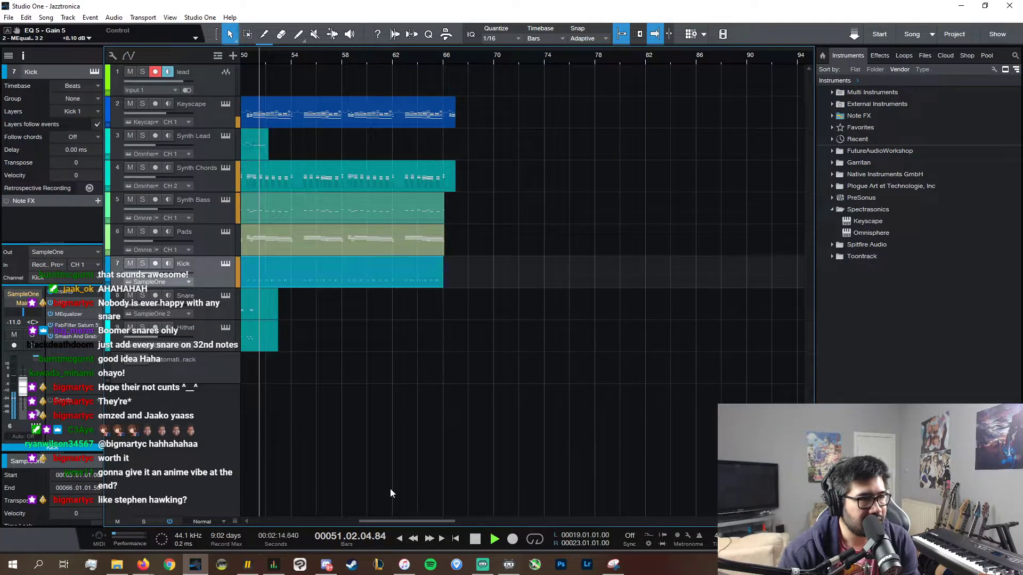
# - Open the Snare notes from bar 3, stop playback and copy those up to the start of bar 18
pyautogui.hscroll(-3, 315, 521)
pyautogui.hscroll(-6, 315, 520)
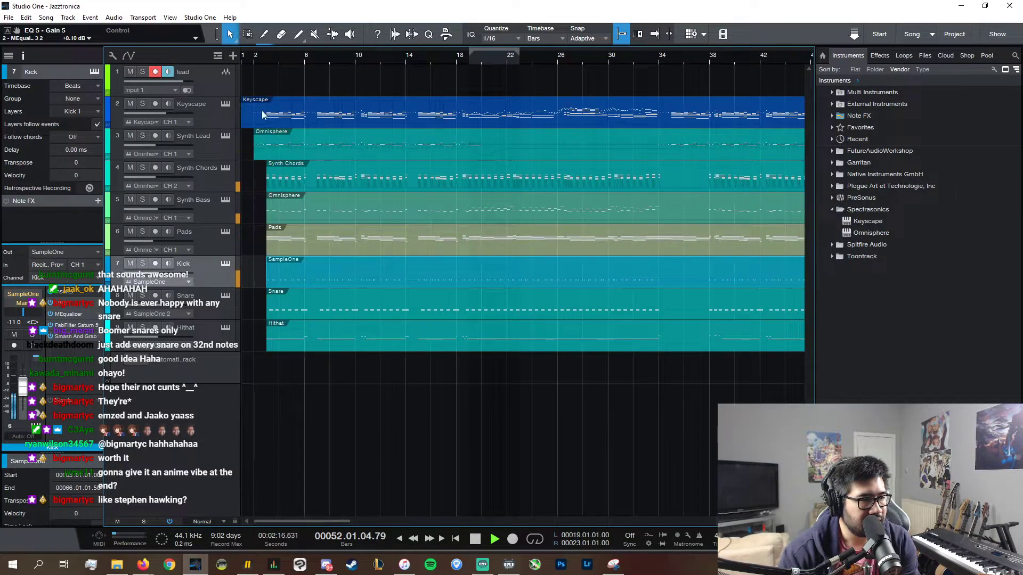
pyautogui.click(267, 57)
pyautogui.doubleClick(351, 299)
pyautogui.press('space')
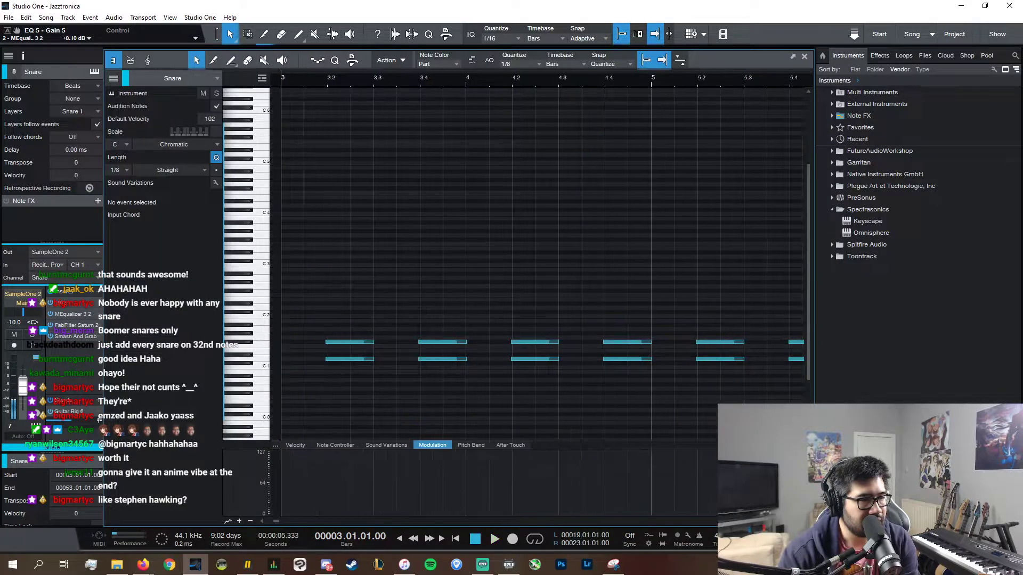
pyautogui.press('w')
pyautogui.press('w')
pyautogui.press('w')
pyautogui.press('w')
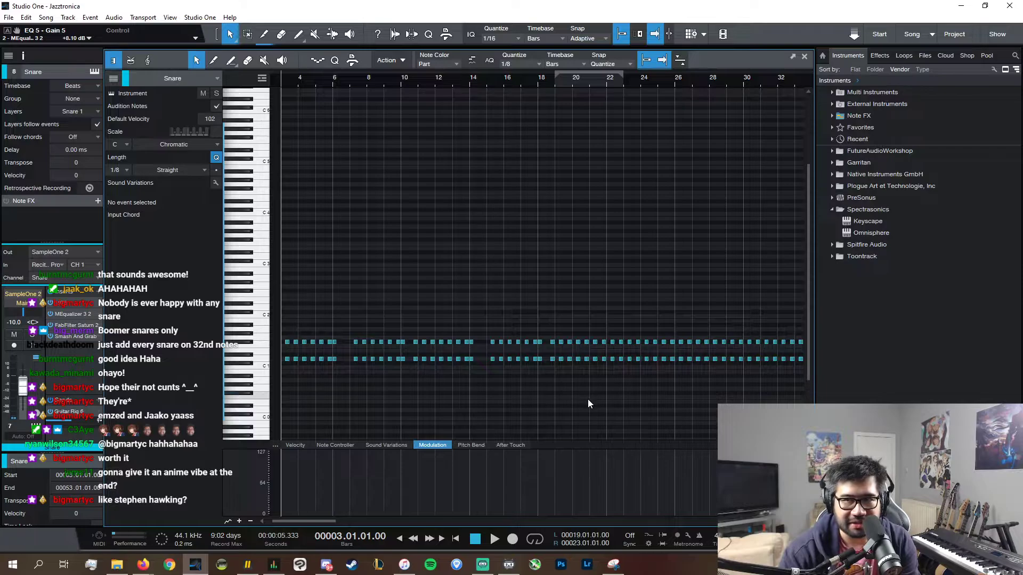
pyautogui.moveTo(550, 373); pyautogui.dragTo(283, 290)
# - Audition the Snare just before bar 51 and paste the copied notes at beat 2 of bar 51
pyautogui.click(566, 521)
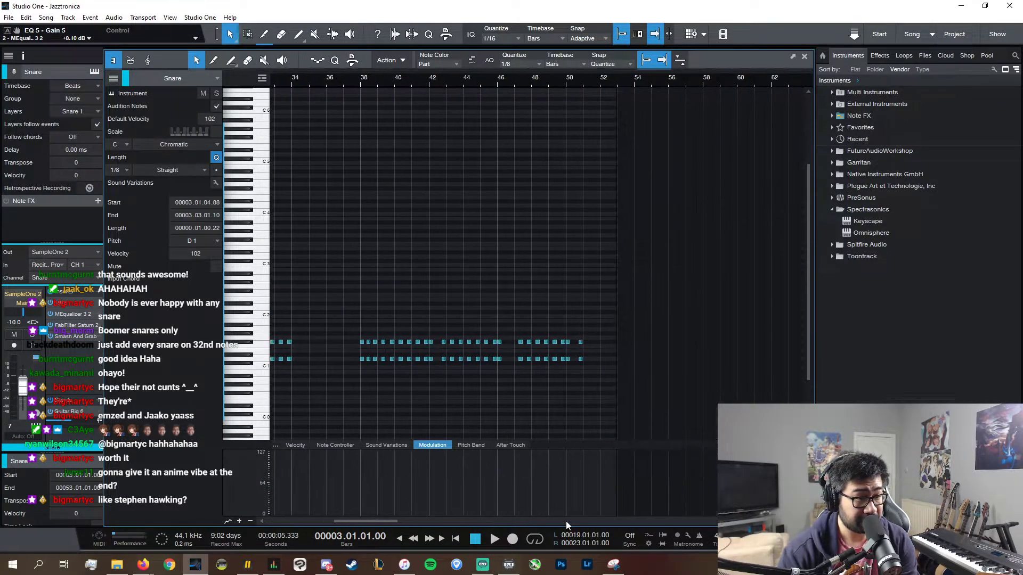
pyautogui.click(549, 82)
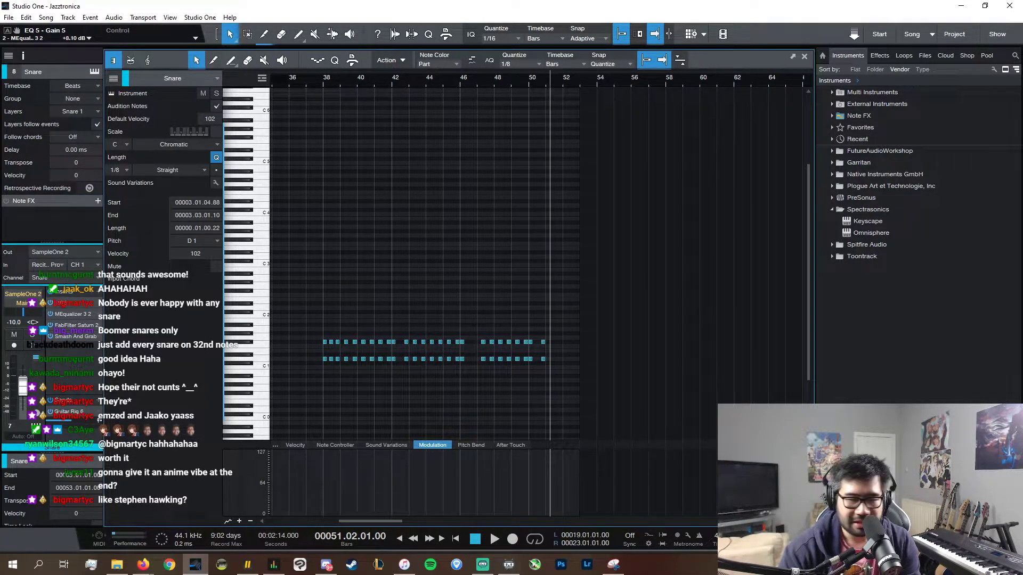
pyautogui.moveTo(550, 82); pyautogui.dragTo(549, 157)
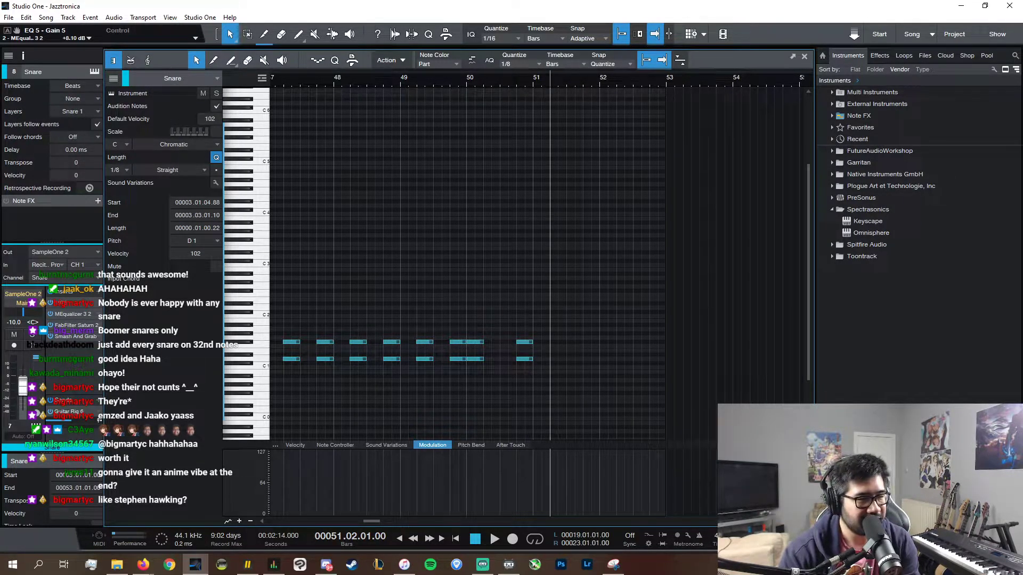
pyautogui.press('e')
pyautogui.press('e')
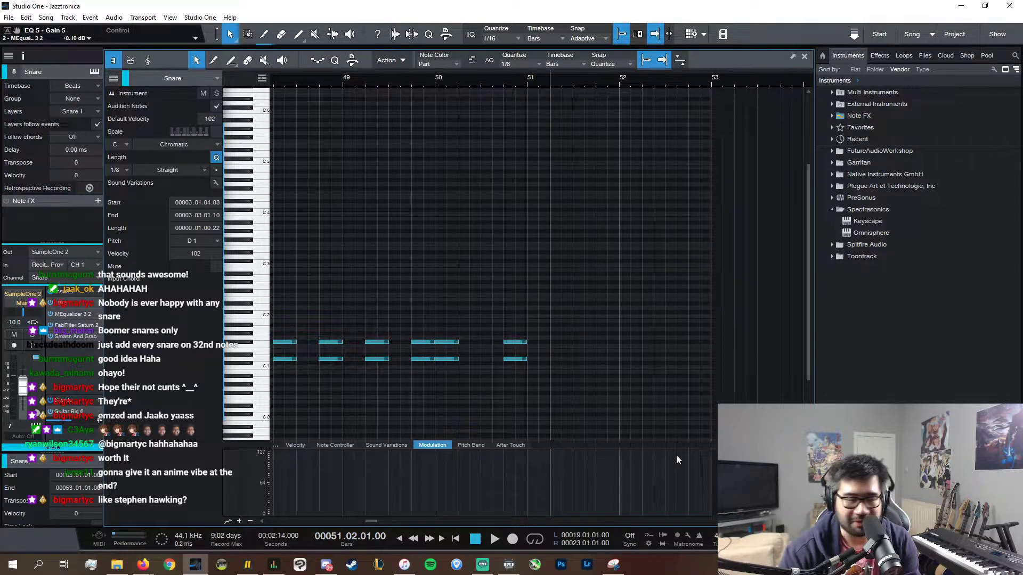
pyautogui.click(516, 78)
pyautogui.press('space')
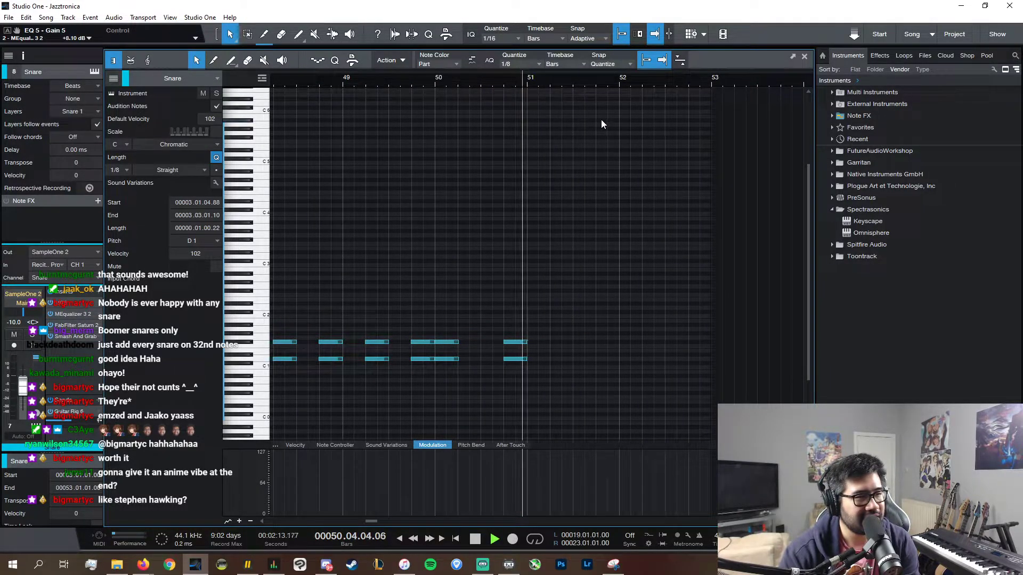
pyautogui.press('space')
pyautogui.click(547, 79)
pyautogui.hotkey('ctrl', 'v')
# - Turn off note snapping and shift the pasted Snare notes slightly earlier, so the first one starts at 51.01.04.87
pyautogui.press('e')
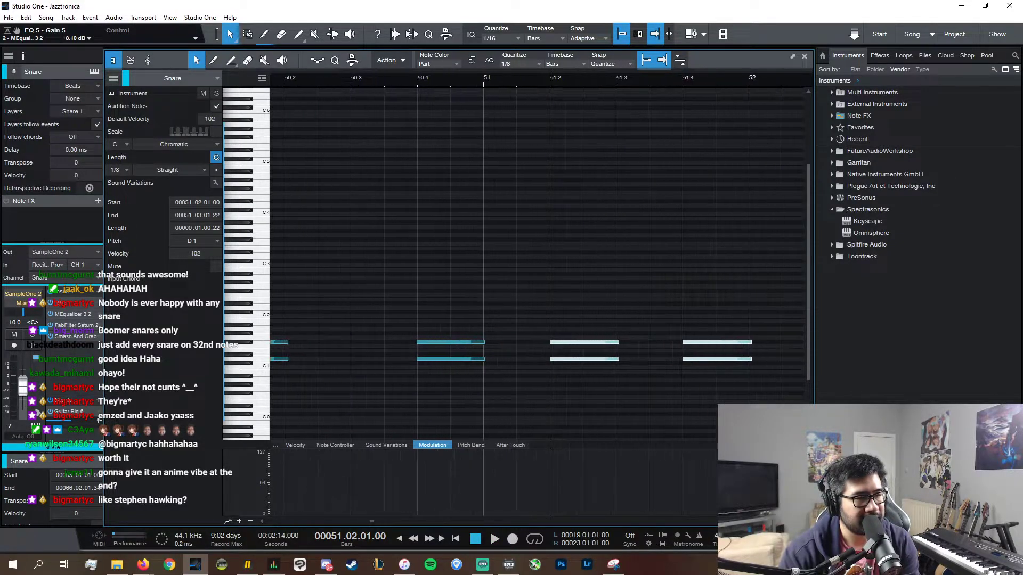
pyautogui.moveTo(564, 347); pyautogui.dragTo(555, 345)
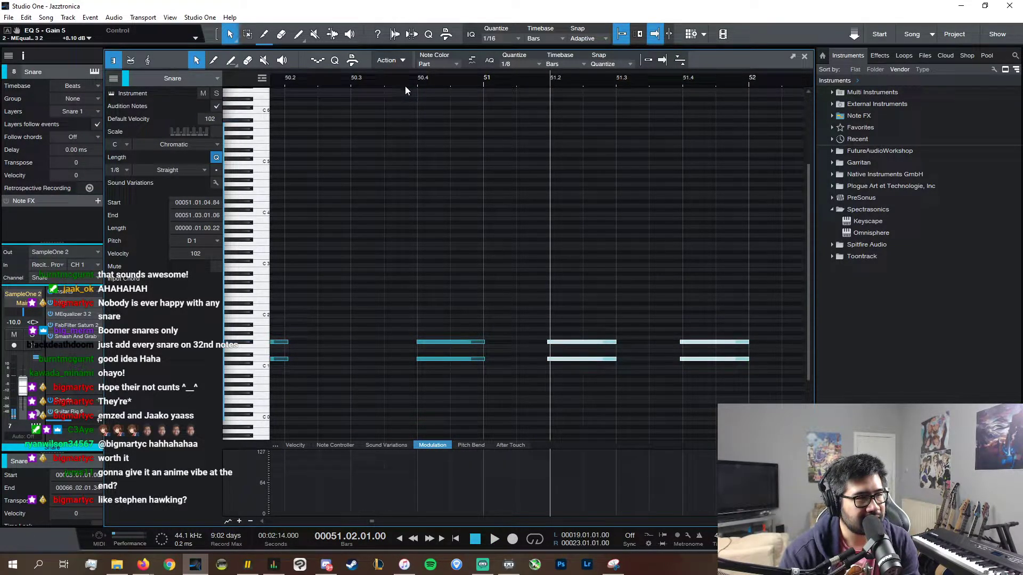
pyautogui.click(567, 344)
pyautogui.moveTo(569, 348); pyautogui.dragTo(570, 348)
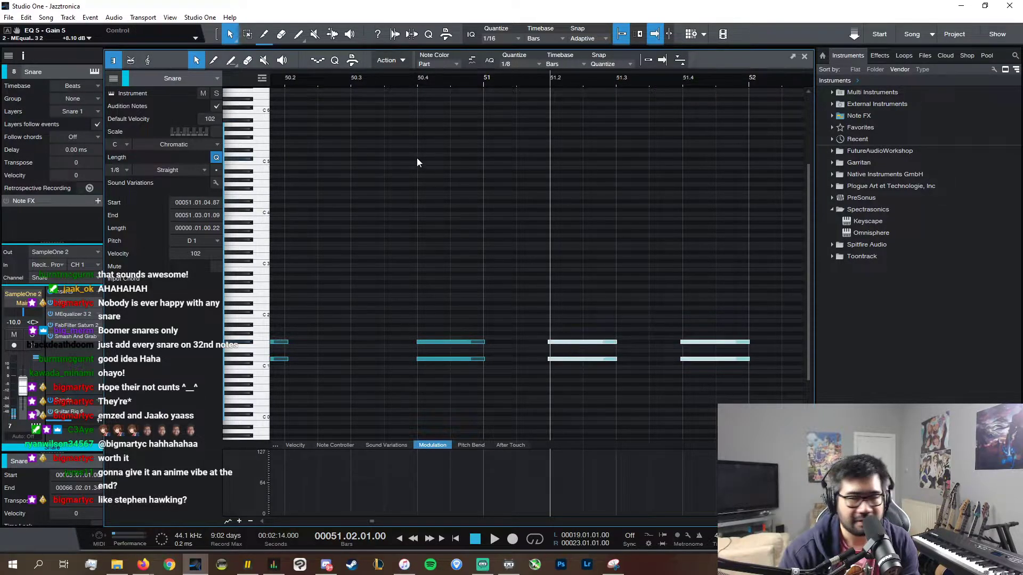
# - Play from beat 3 of bar 50 and check the pasted Snare notes through the end of the section
pyautogui.click(363, 79)
pyautogui.press('space')
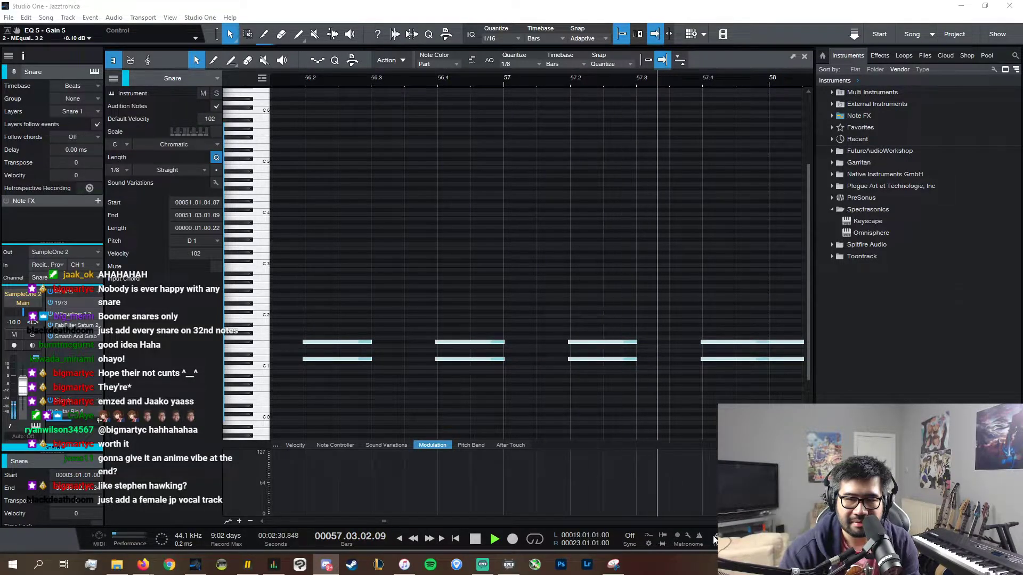
pyautogui.press('w')
pyautogui.press('w')
pyautogui.press('w')
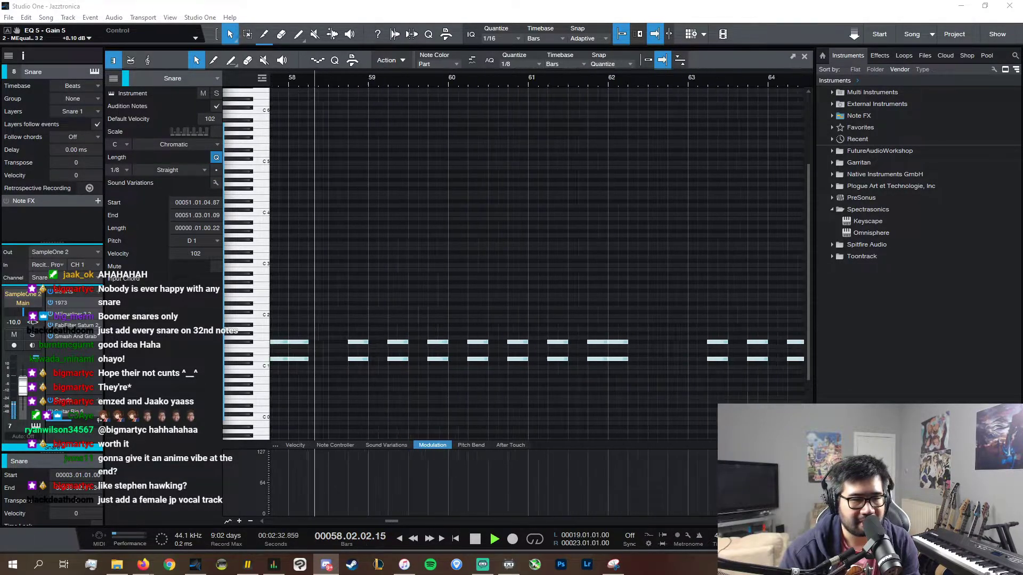
pyautogui.press('w')
pyautogui.press('w')
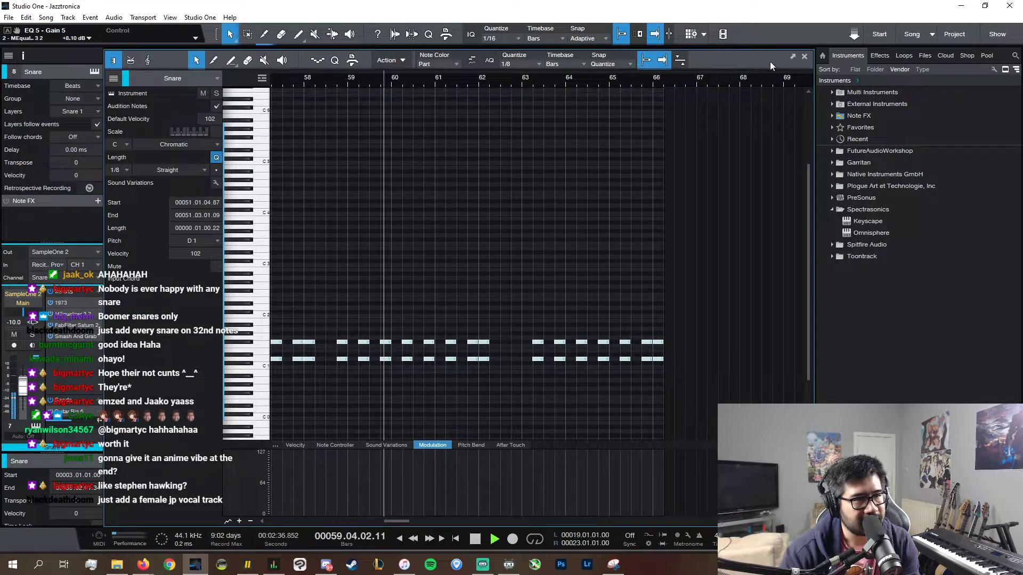
# - Close the Snare notes, stop playback and extend every instrument part except Synth Lead to about bar 68
pyautogui.click(804, 56)
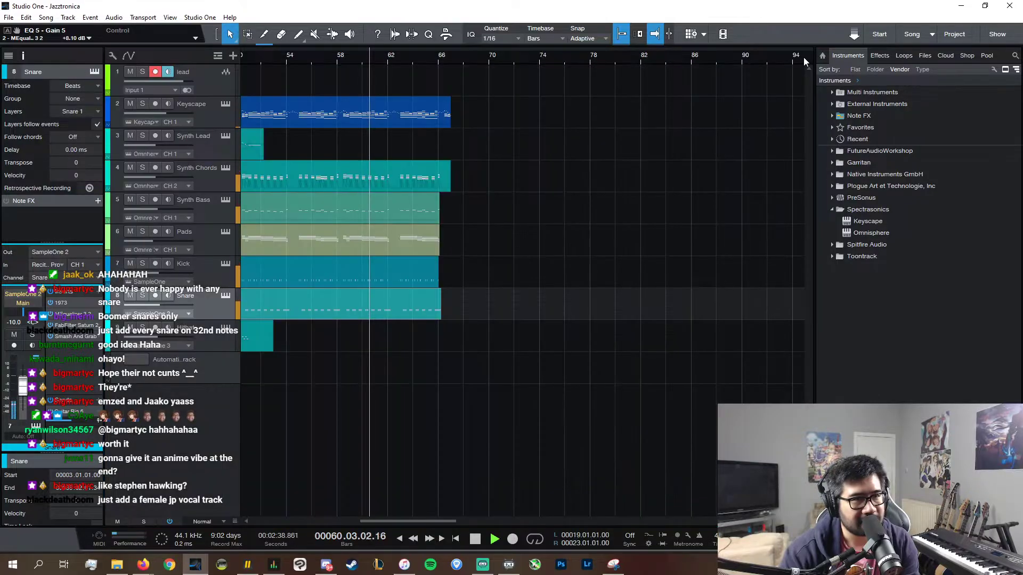
pyautogui.press('space')
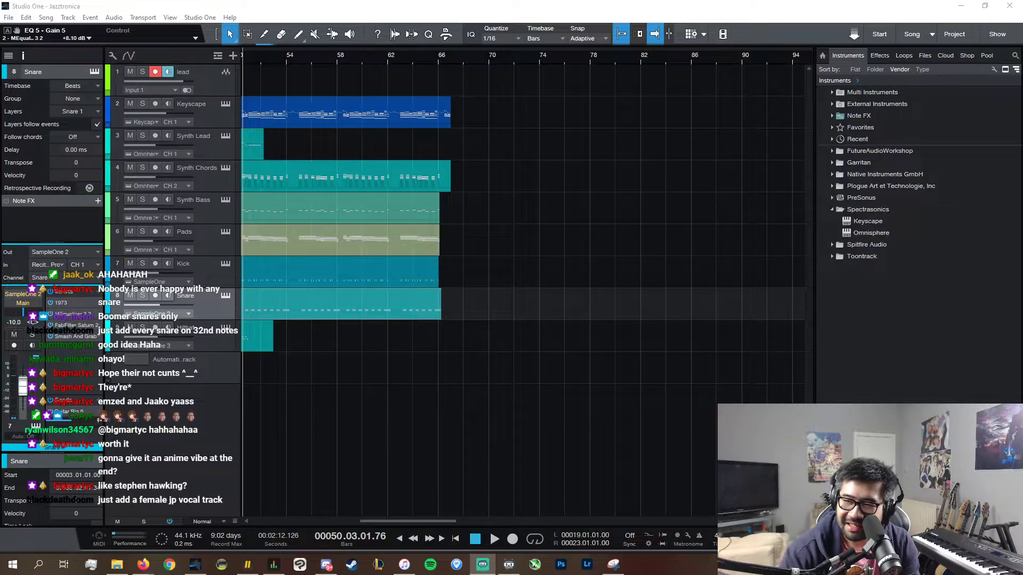
pyautogui.hscroll(-2, 343, 522)
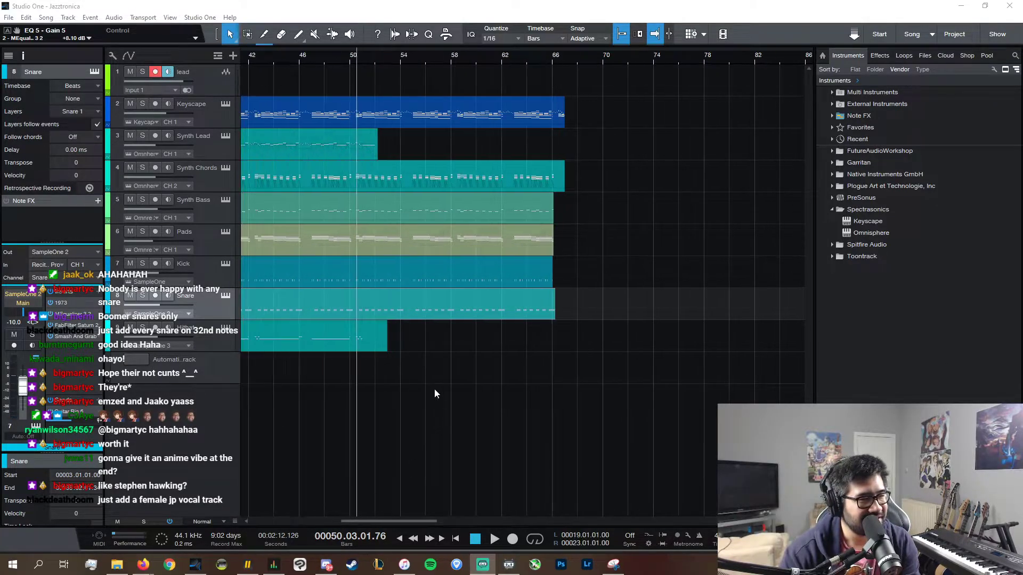
pyautogui.moveTo(387, 341); pyautogui.dragTo(564, 329)
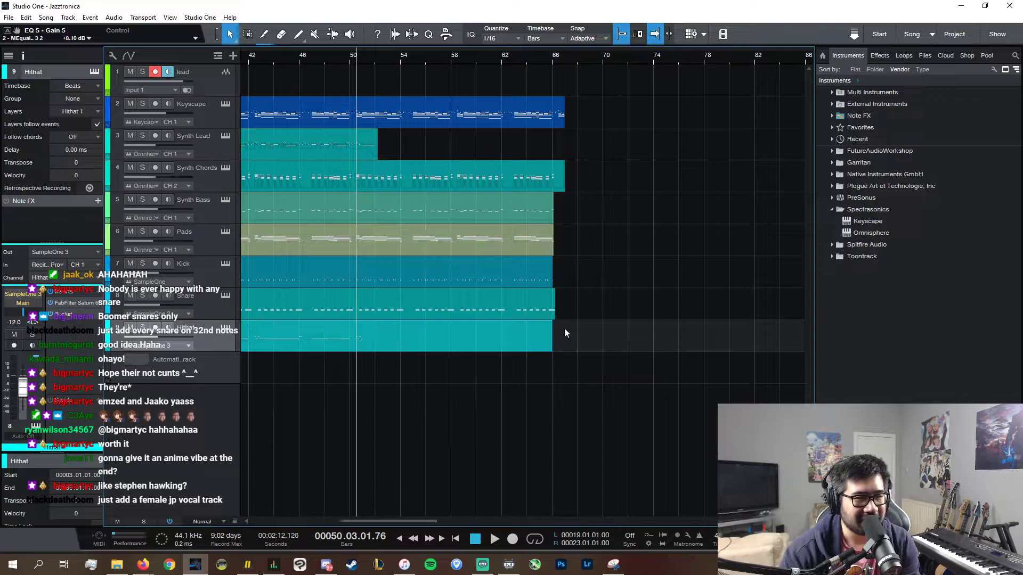
pyautogui.moveTo(555, 277); pyautogui.dragTo(577, 225)
pyautogui.moveTo(564, 170); pyautogui.dragTo(577, 171)
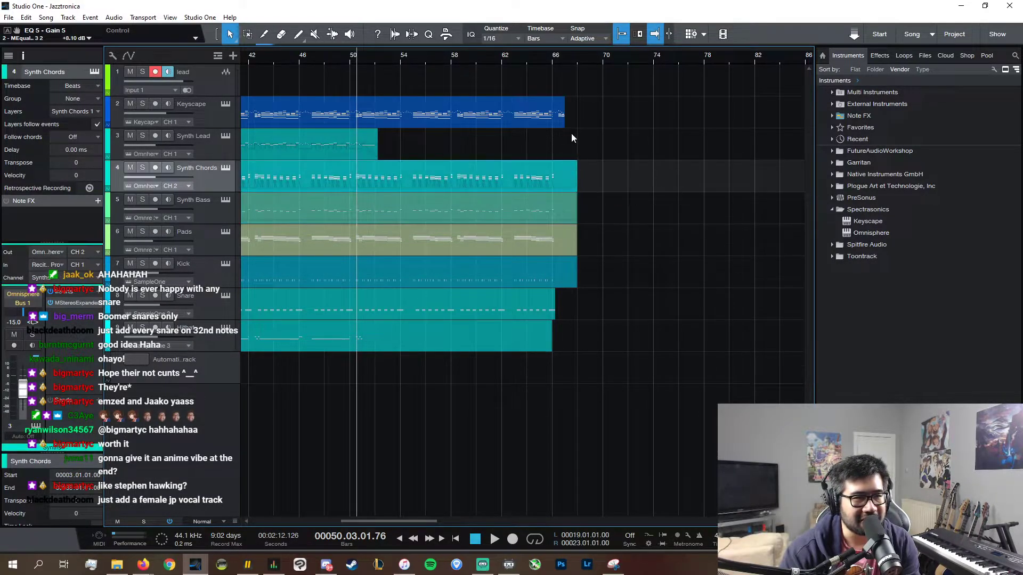
pyautogui.moveTo(564, 126); pyautogui.dragTo(577, 132)
pyautogui.moveTo(555, 314); pyautogui.dragTo(577, 338)
# - Open the Hithat notes from bar 3 and copy those up to the start of bar 19
pyautogui.hscroll(-10, 480, 519)
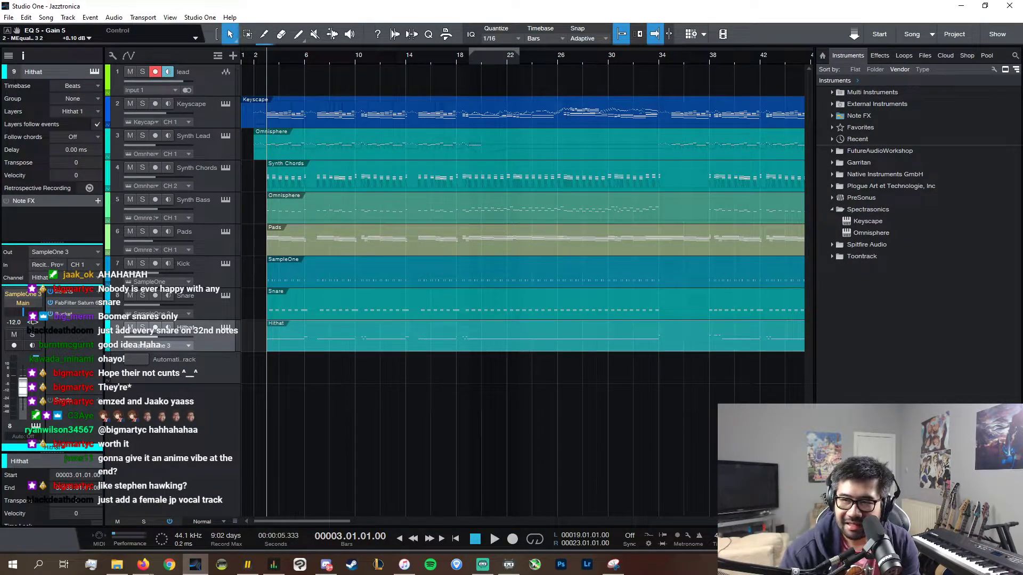
pyautogui.press('F2')
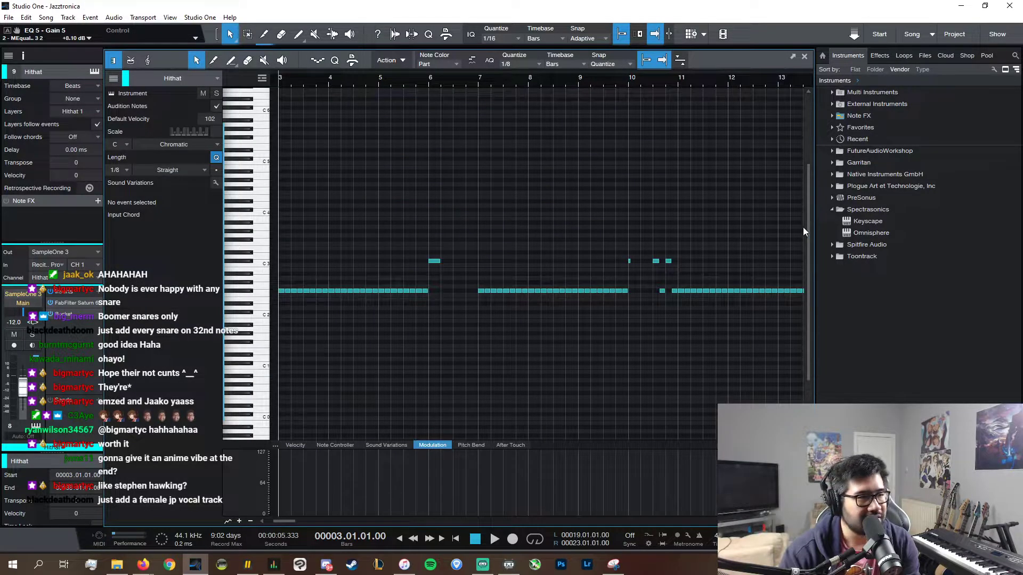
pyautogui.scroll(-4, 649, 223)
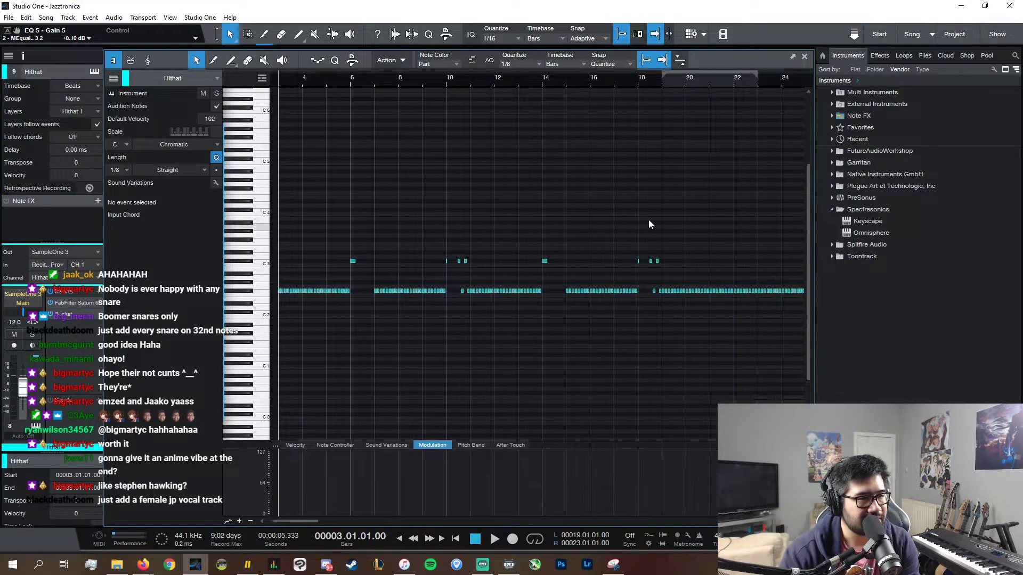
pyautogui.click(640, 81)
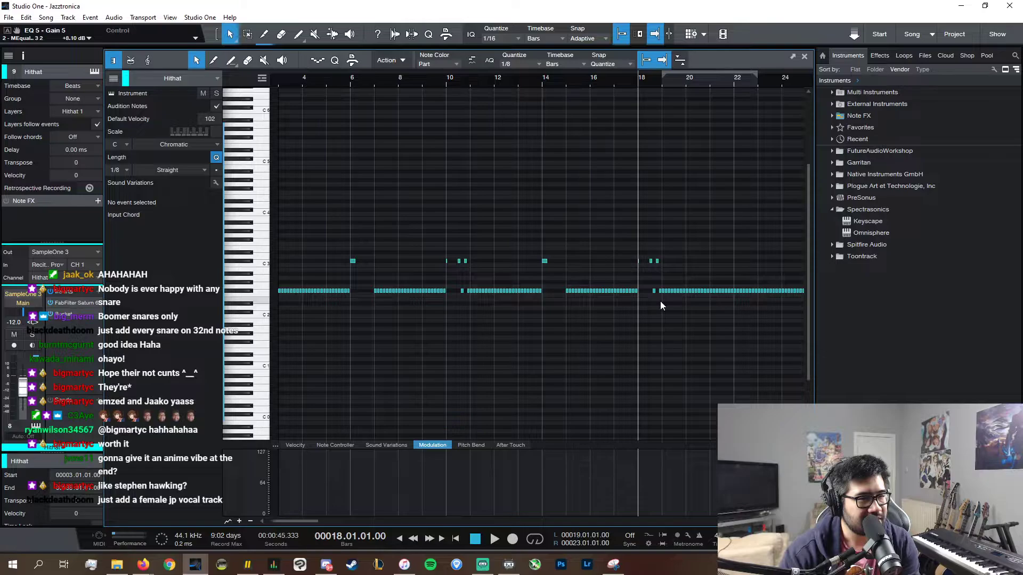
pyautogui.moveTo(661, 305); pyautogui.dragTo(229, 207)
pyautogui.hscroll(10, 543, 522)
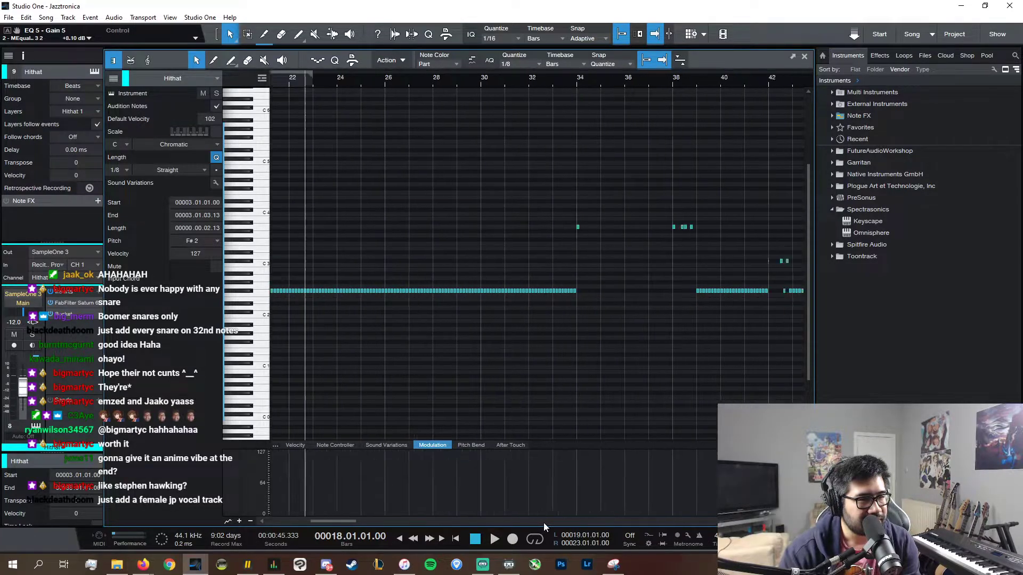
# - Paste the copied Hithat notes at the start of bar 51 and close the note editor
pyautogui.click(328, 91)
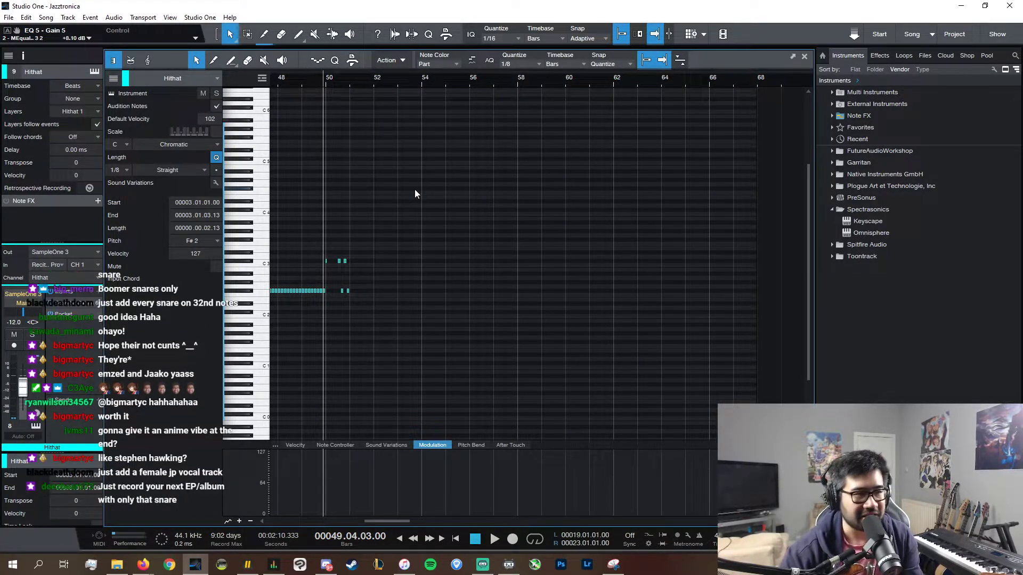
pyautogui.moveTo(323, 80); pyautogui.dragTo(322, 114)
pyautogui.click(379, 85)
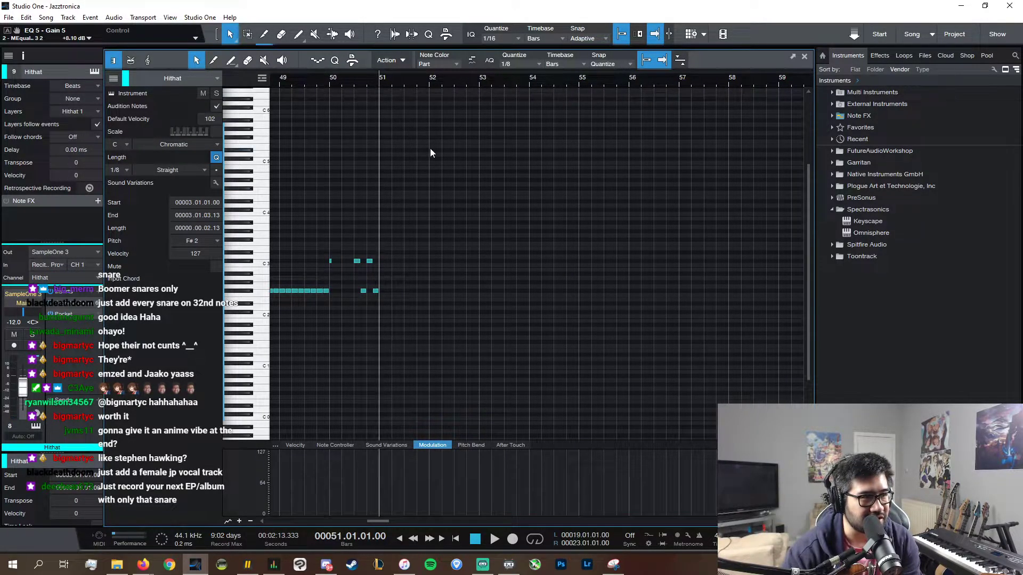
pyautogui.hotkey('ctrl', 'v')
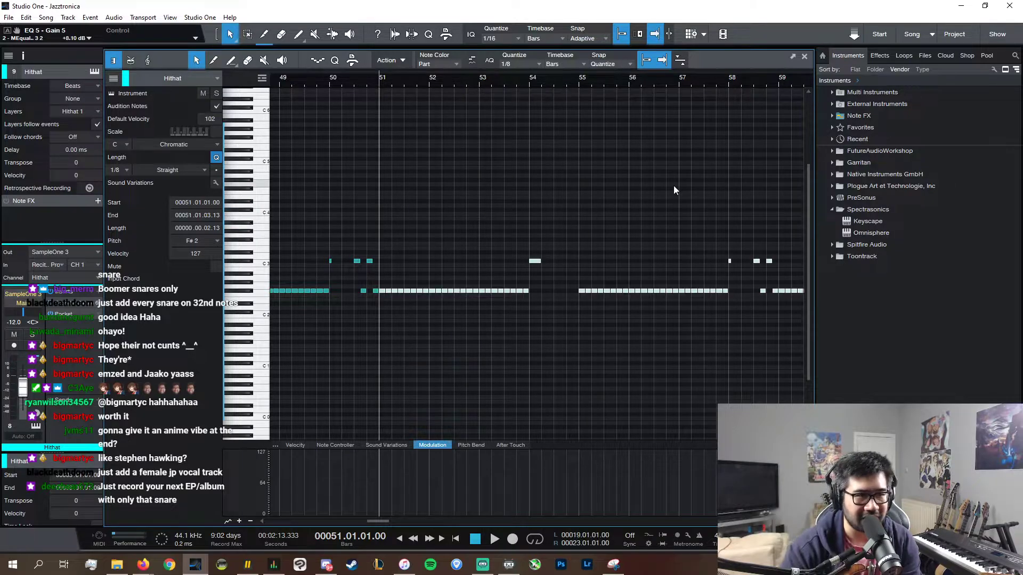
pyautogui.click(805, 56)
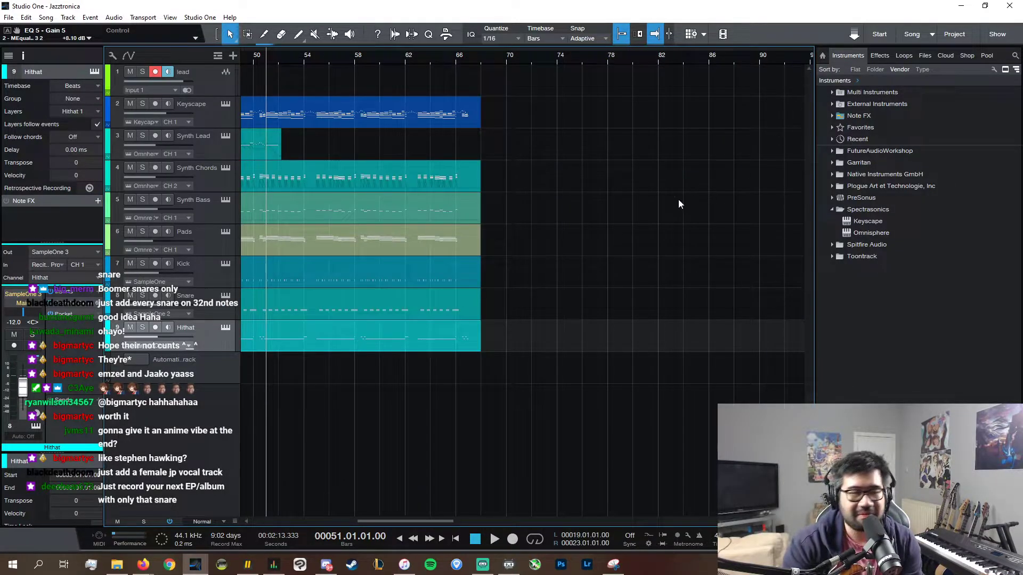
# - Play the arrangement from bar 50 and check how the repeated section sounds with all drum tracks
pyautogui.click(299, 520)
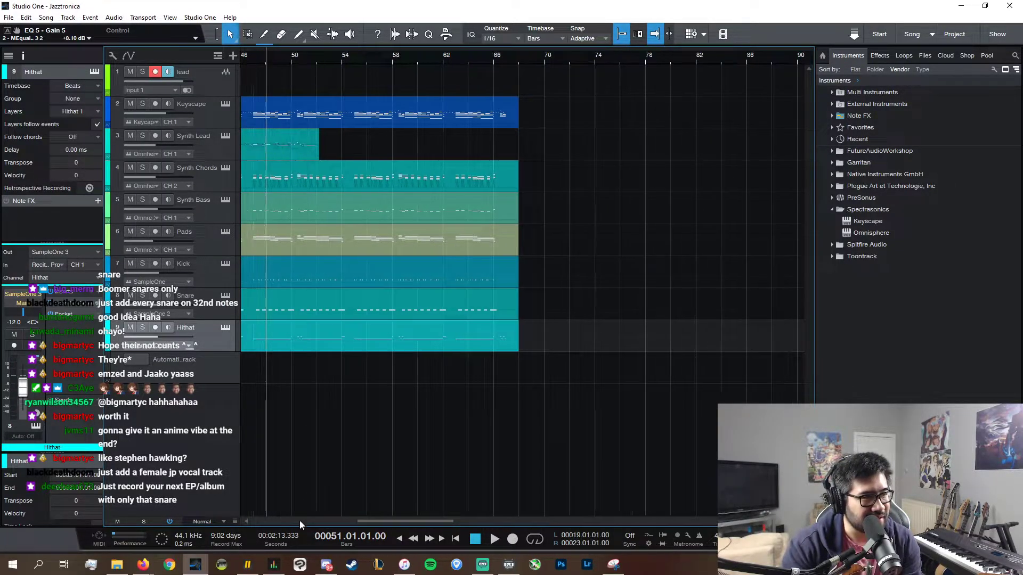
pyautogui.click(556, 57)
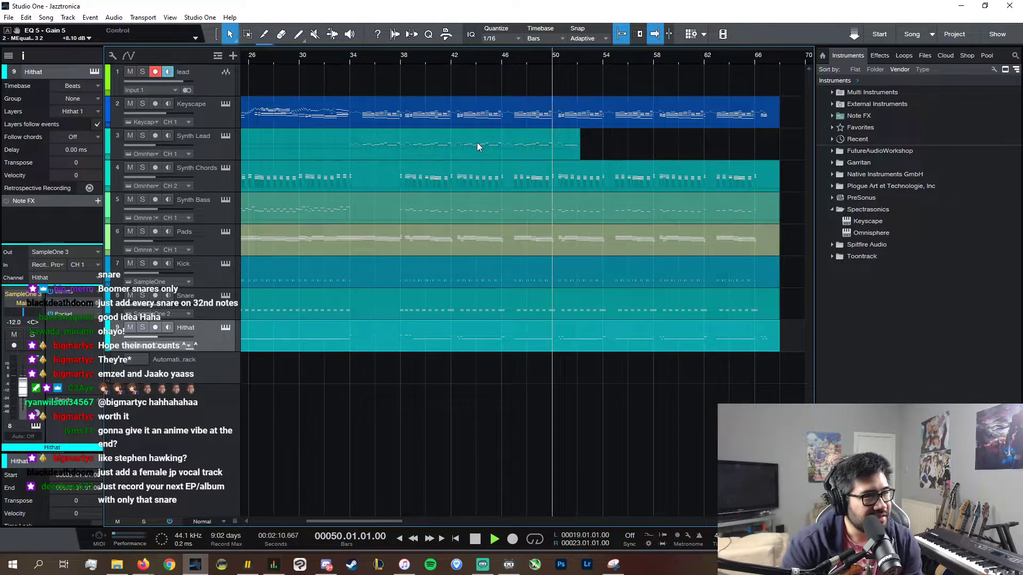
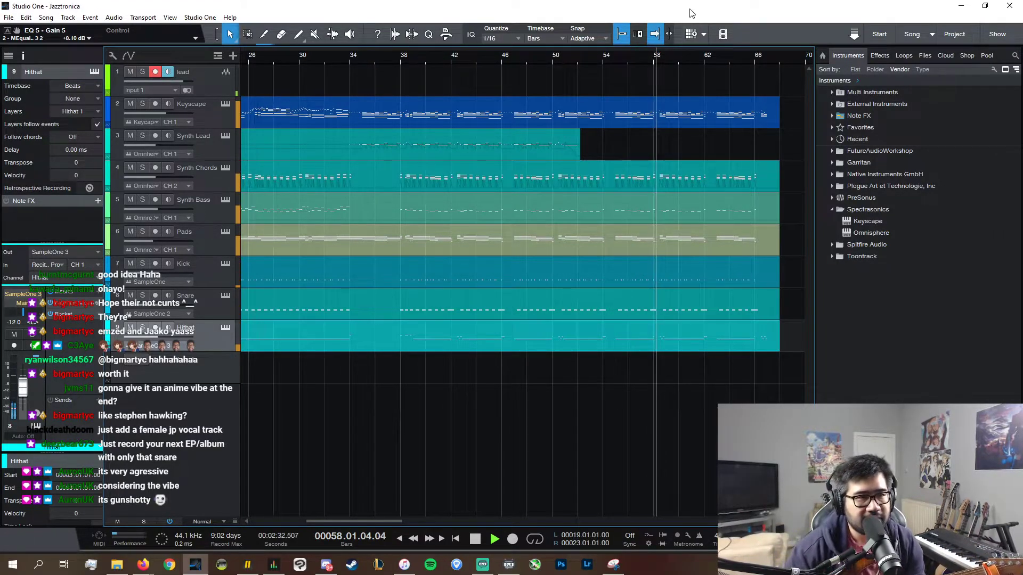
pyautogui.press('space')
pyautogui.moveTo(783, 521); pyautogui.dragTo(756, 522)
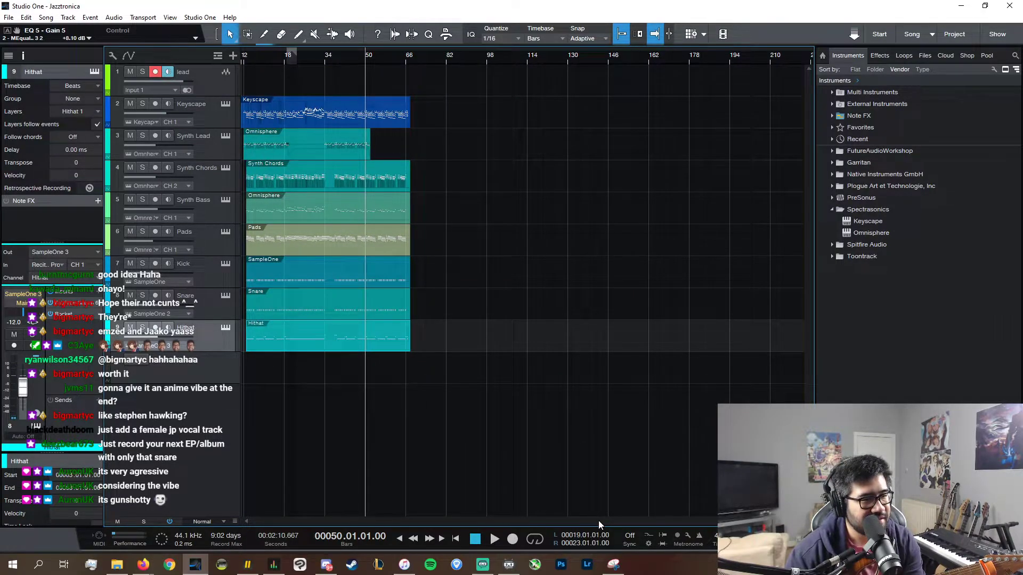
pyautogui.press('e')
pyautogui.press('e')
pyautogui.press('e')
pyautogui.press('e')
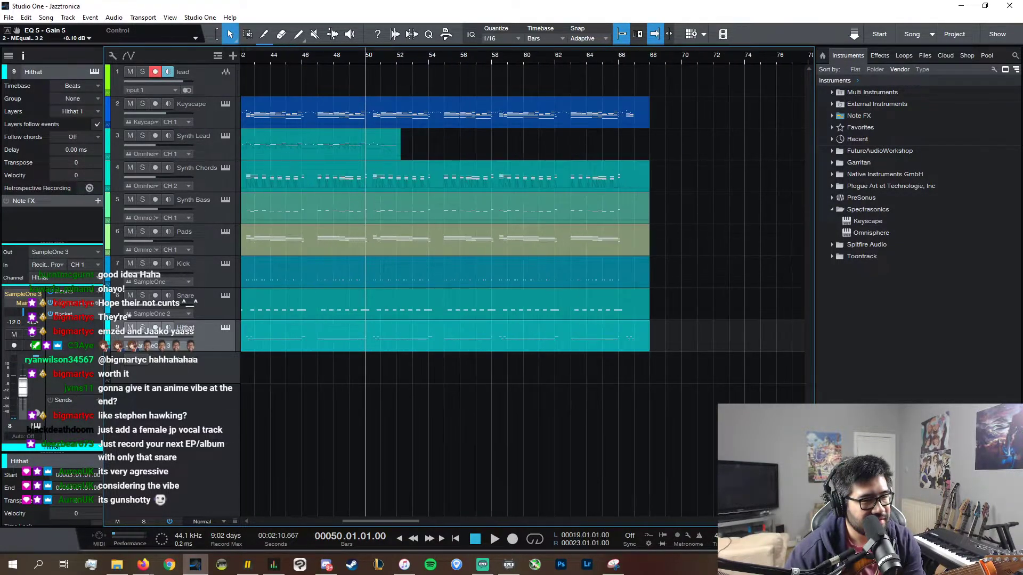
pyautogui.press('space')
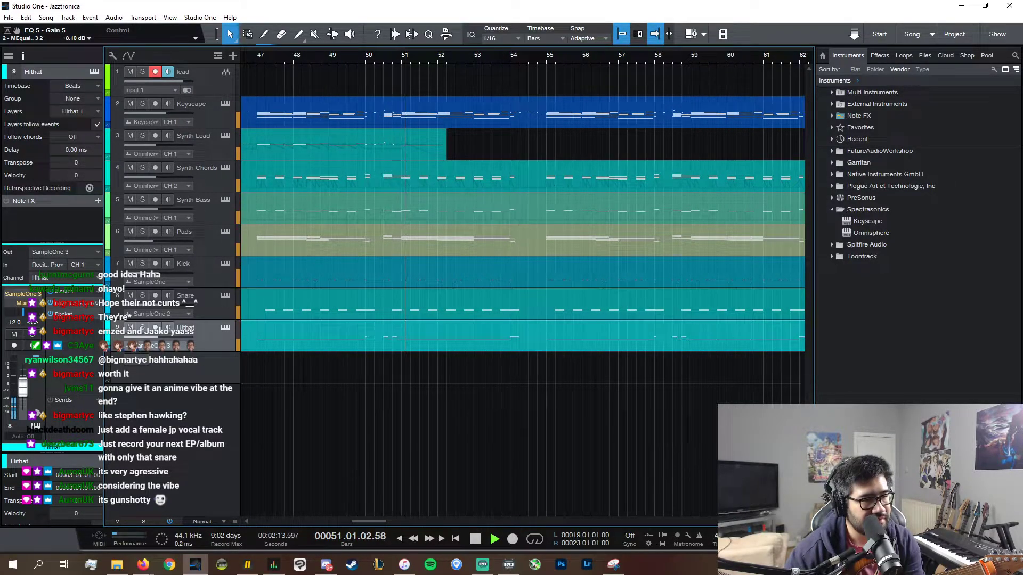
pyautogui.press('w')
pyautogui.press('w')
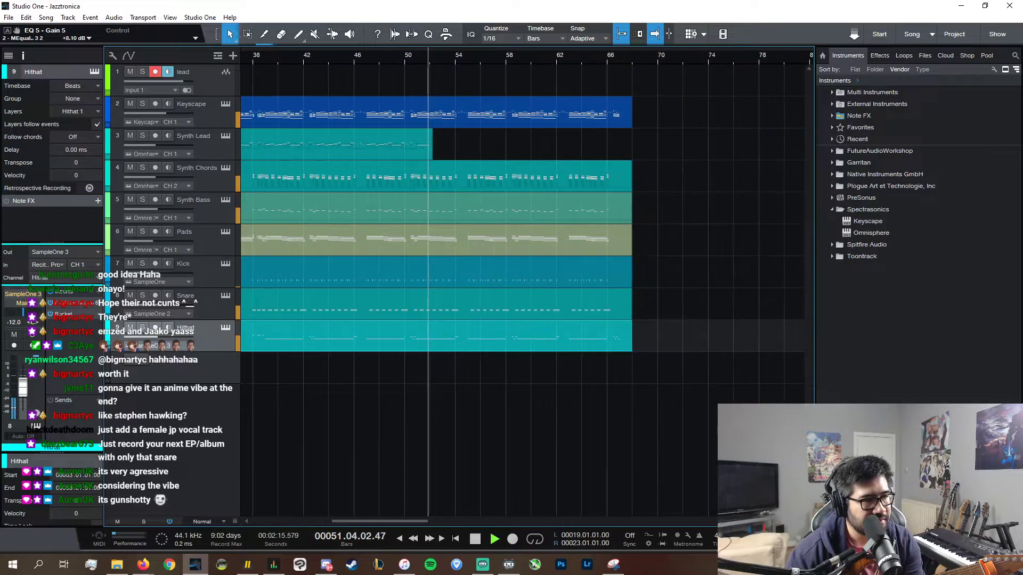
# - Open the Snare notes, stop playback and delete the whole upper row of F# 1 notes throughout the part
pyautogui.click(408, 311)
pyautogui.doubleClick(408, 311)
pyautogui.press('space')
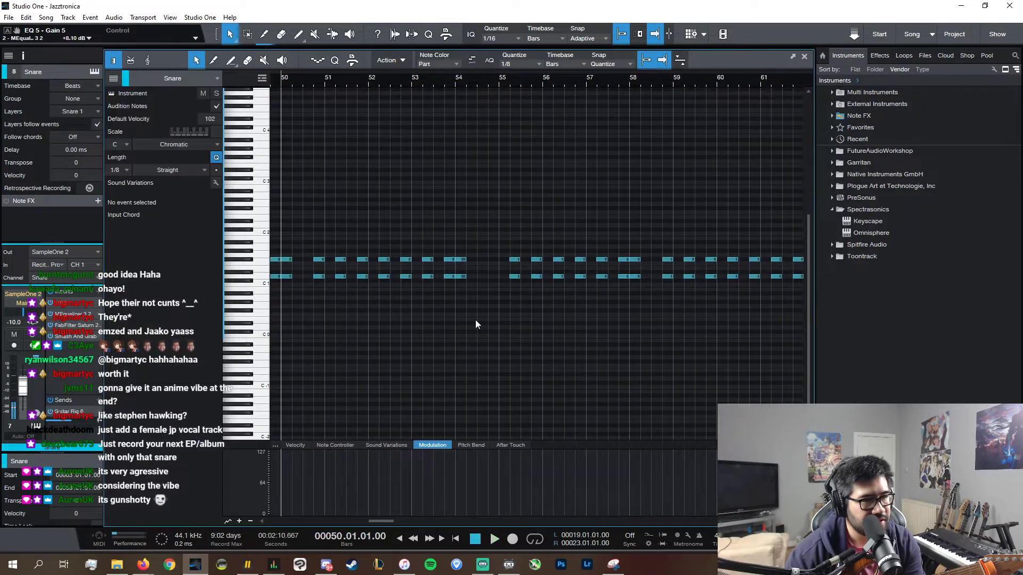
pyautogui.click(319, 260)
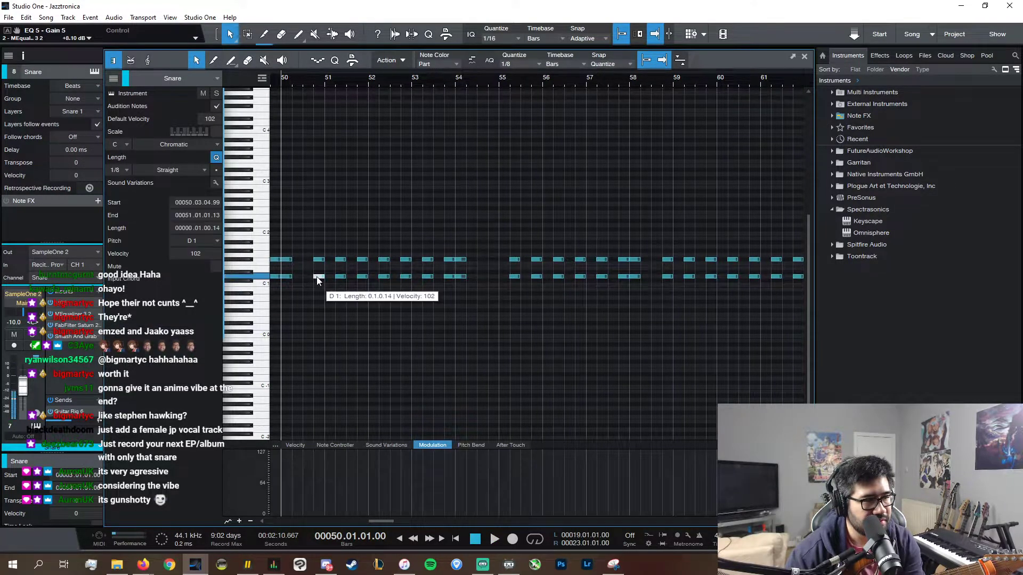
pyautogui.press('w')
pyautogui.press('w')
pyautogui.press('w')
pyautogui.press('w')
pyautogui.press('w')
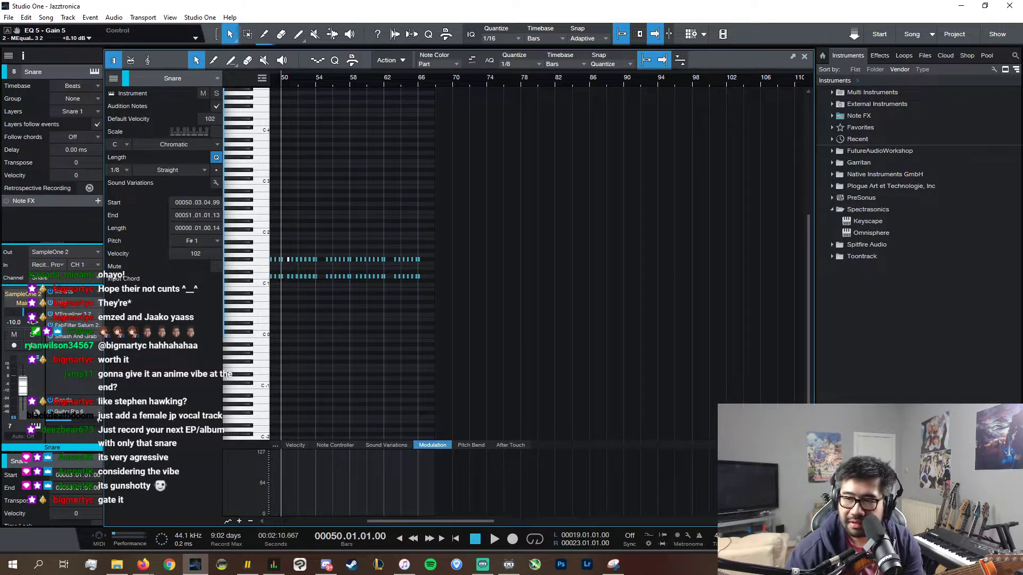
pyautogui.press('w')
pyautogui.press('w')
pyautogui.press('w')
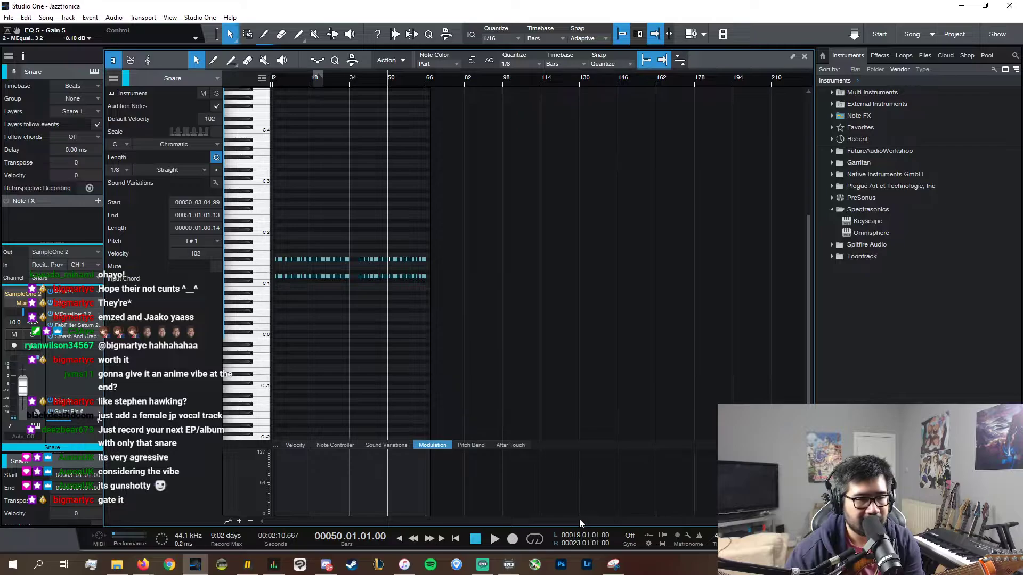
pyautogui.moveTo(449, 270); pyautogui.dragTo(246, 235)
pyautogui.press('Delete')
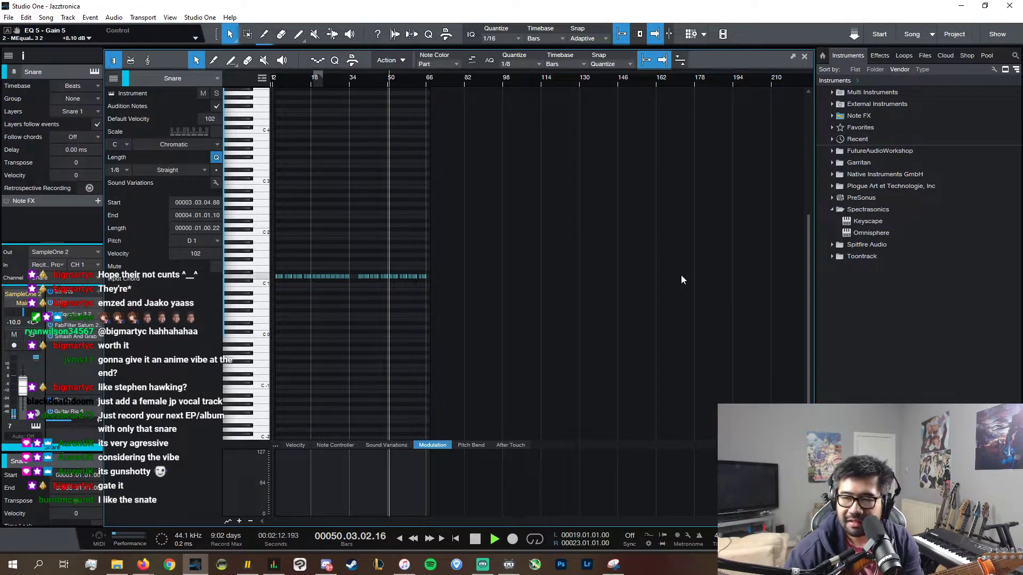
# - Move all remaining Snare notes down to C 1, with the first starting at 00003.01.04.78, and audition them from bar 50
pyautogui.moveTo(495, 292); pyautogui.dragTo(275, 241)
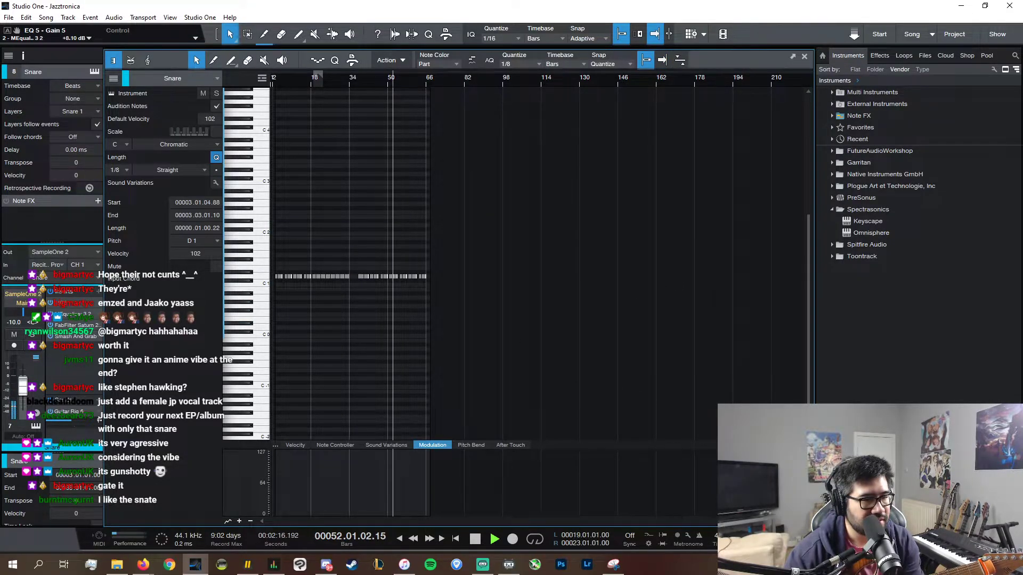
pyautogui.moveTo(759, 521); pyautogui.dragTo(776, 521)
pyautogui.press('space')
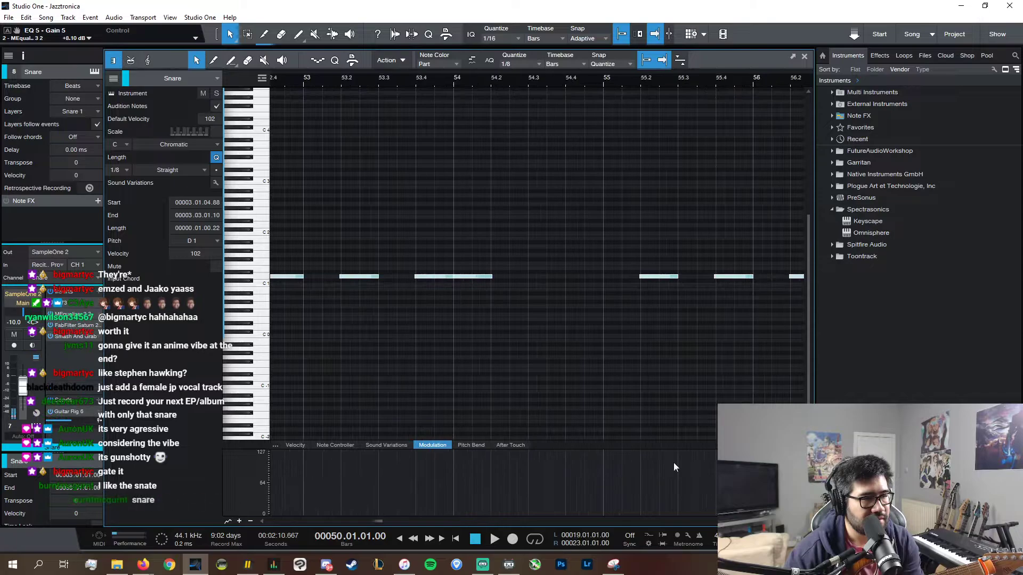
pyautogui.moveTo(439, 282); pyautogui.dragTo(403, 289)
pyautogui.press('space')
pyautogui.press('space')
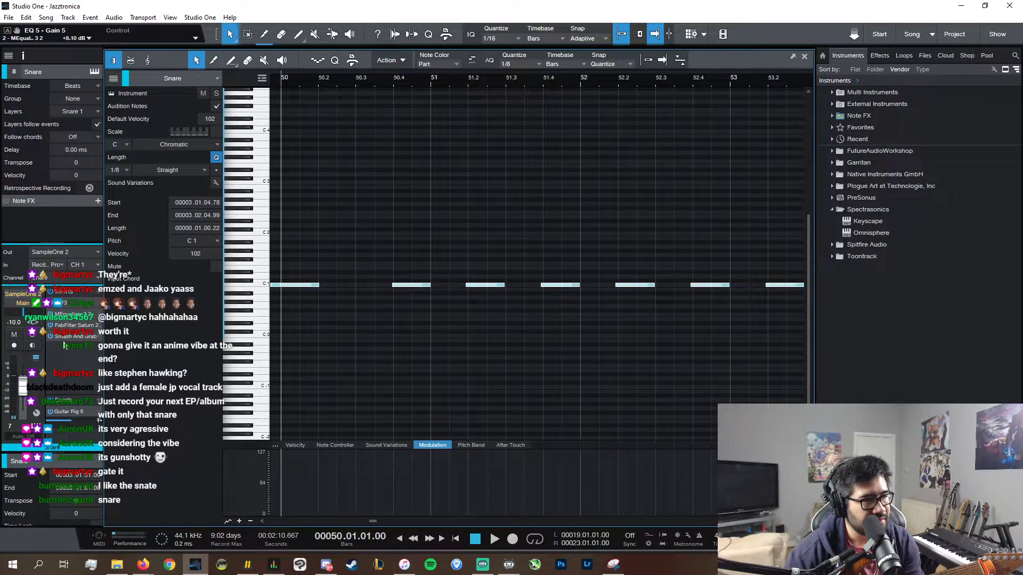
# - Switch off bands 4 and 5 in the Snare's MEqualizer, start playback and close the effect
pyautogui.doubleClick(87, 318)
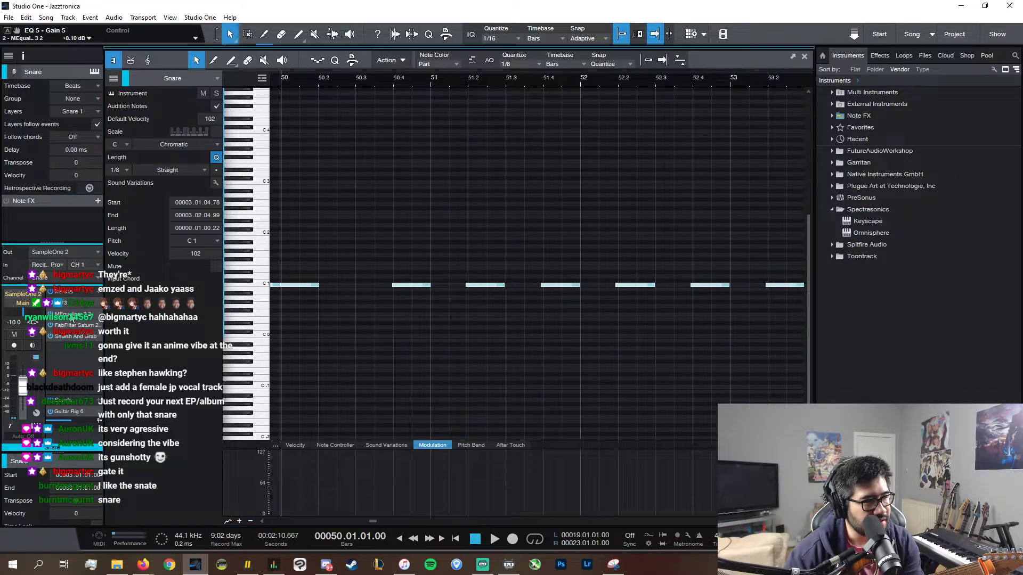
pyautogui.click(387, 478)
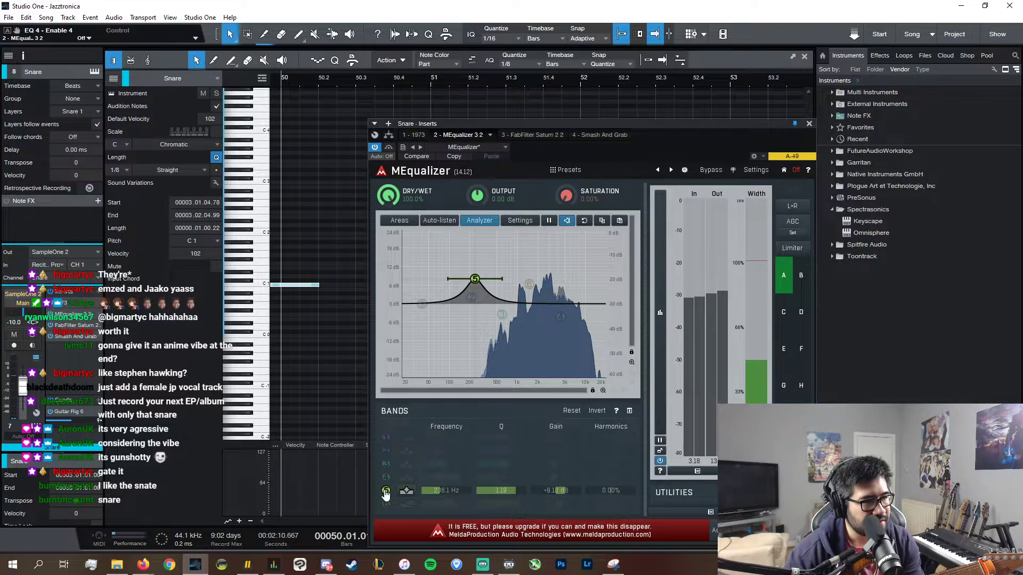
pyautogui.click(386, 492)
pyautogui.press('space')
pyautogui.click(809, 124)
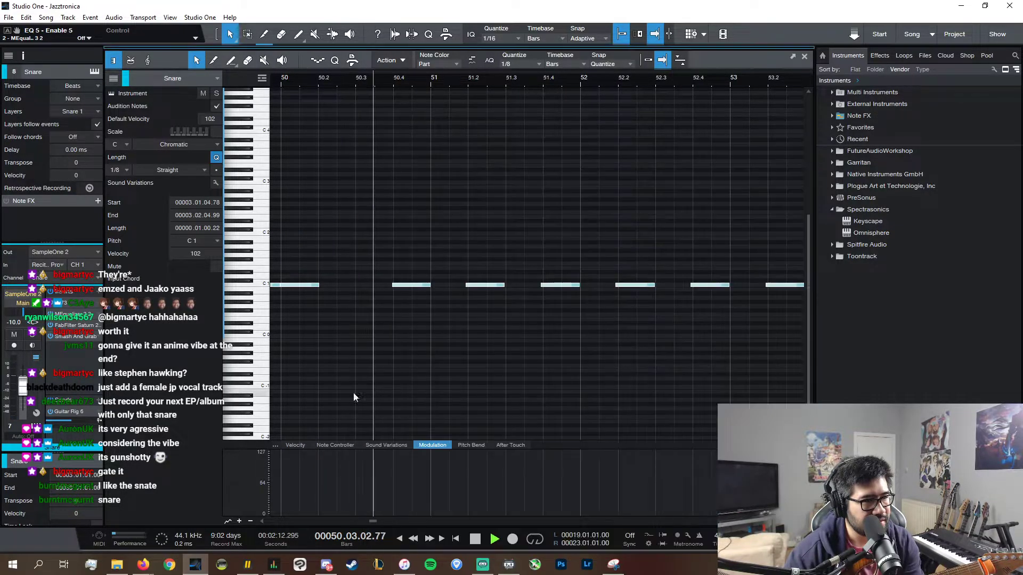
# - Show the Snare note velocities, lower them all to 45, audition the result and deselect the notes
pyautogui.click(296, 446)
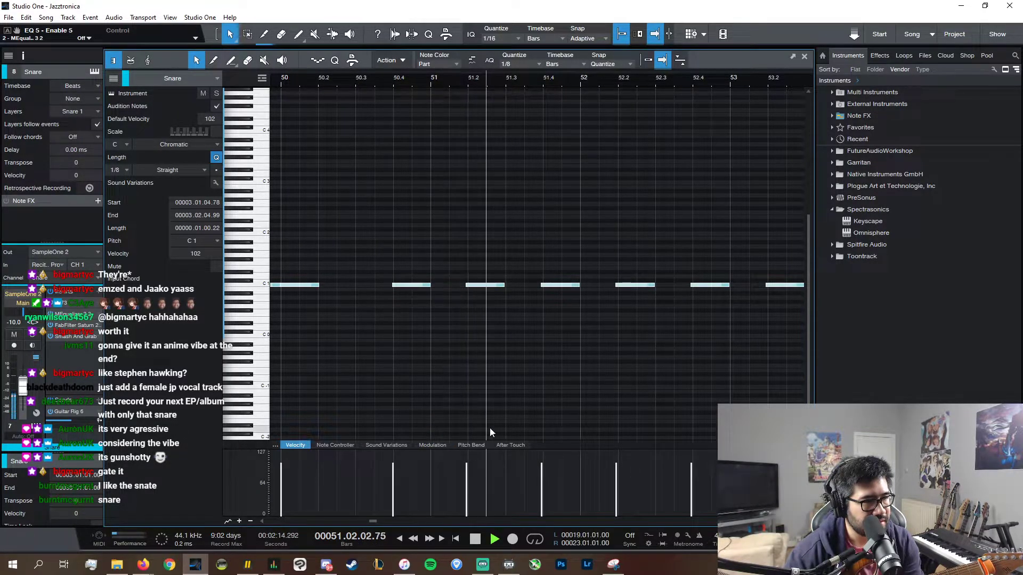
pyautogui.press('space')
pyautogui.moveTo(541, 474); pyautogui.dragTo(544, 508)
pyautogui.press('space')
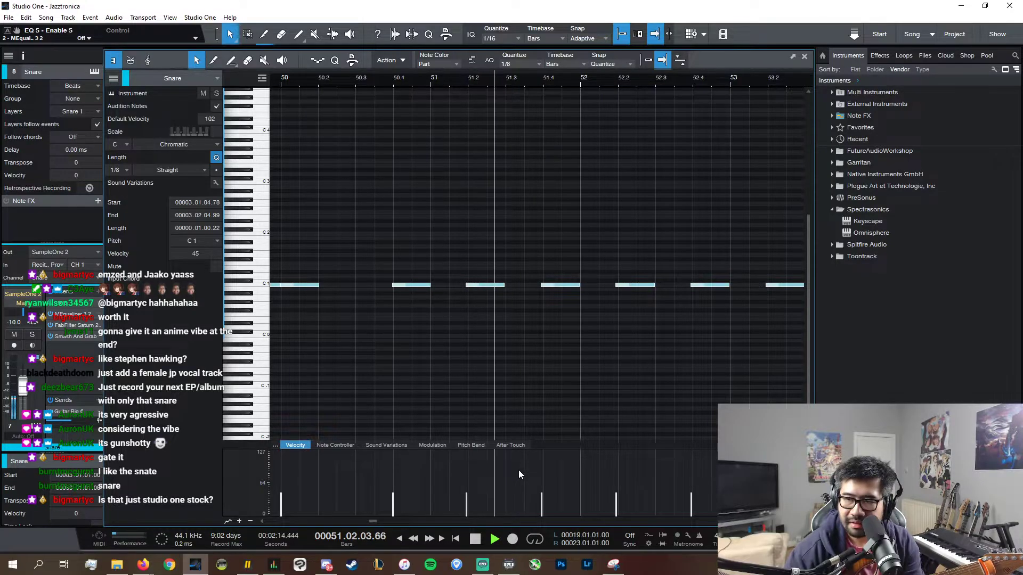
pyautogui.press('space')
pyautogui.click(462, 502)
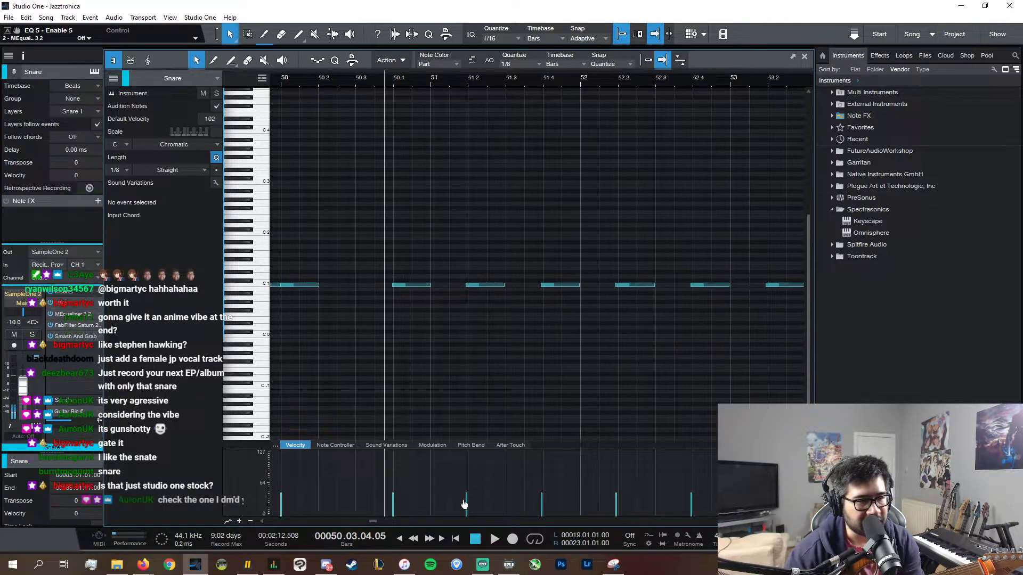
# - Undo the velocity reduction on the Snare notes and select all notes in the part
pyautogui.press('w')
pyautogui.press('w')
pyautogui.press('w')
pyautogui.press('w')
pyautogui.press('w')
pyautogui.press('w')
pyautogui.press('w')
pyautogui.press('w')
pyautogui.press('w')
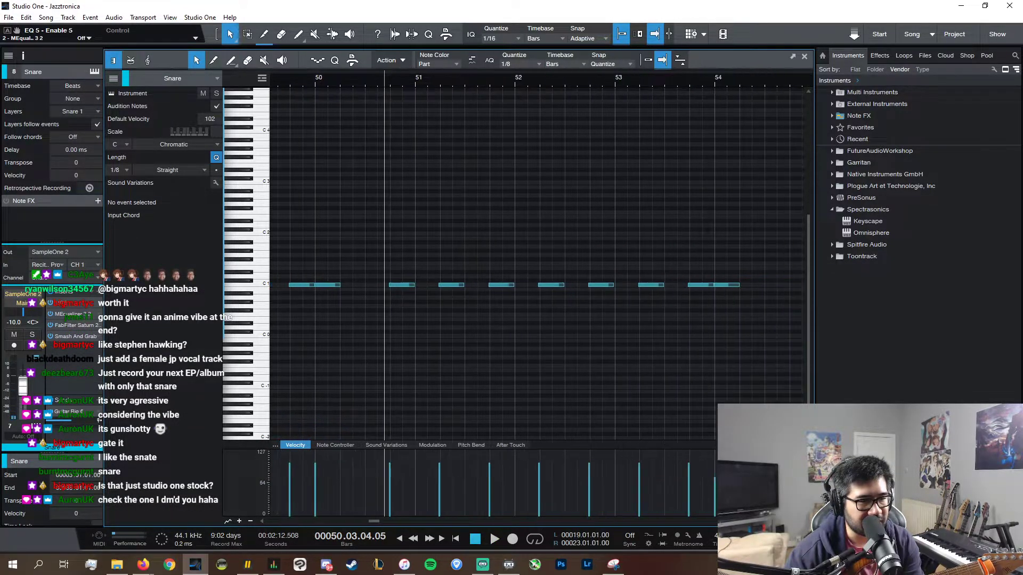
pyautogui.moveTo(591, 328); pyautogui.dragTo(68, 219)
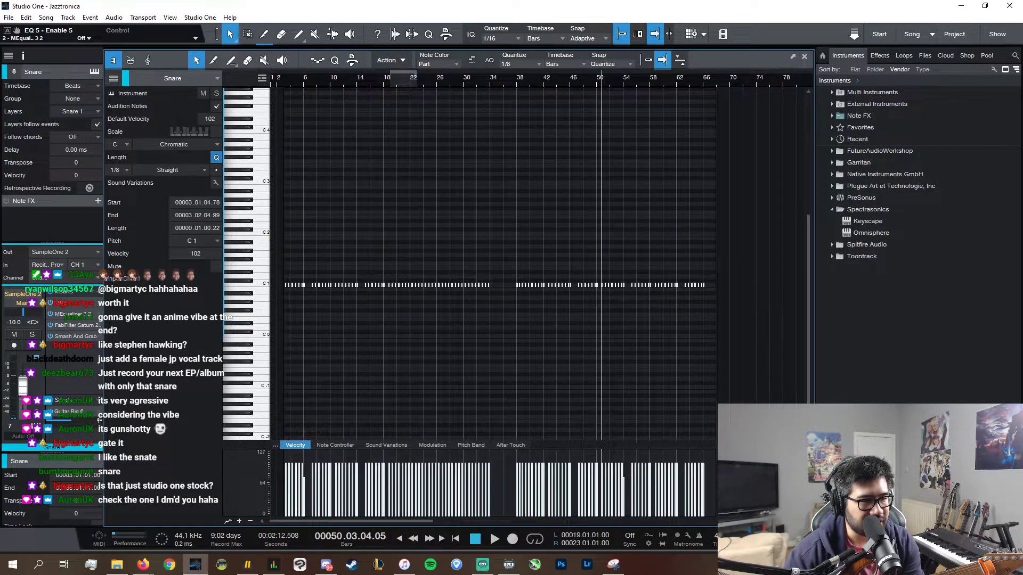
# - Quantize the selected Snare notes fully to the straight 1/8 grid and close the quantize options
pyautogui.press('e')
pyautogui.press('e')
pyautogui.press('e')
pyautogui.press('e')
pyautogui.press('e')
pyautogui.press('e')
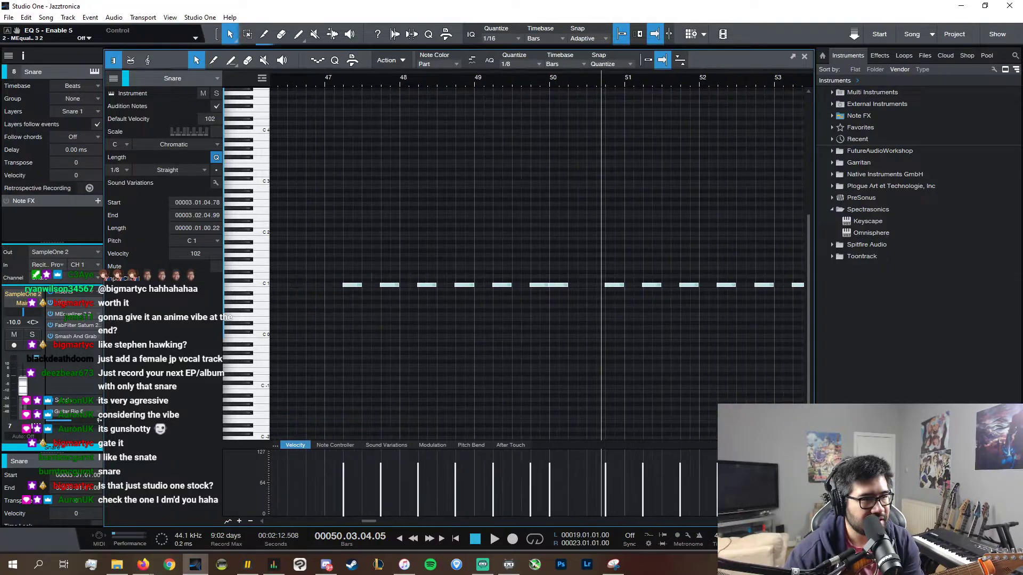
pyautogui.click(335, 60)
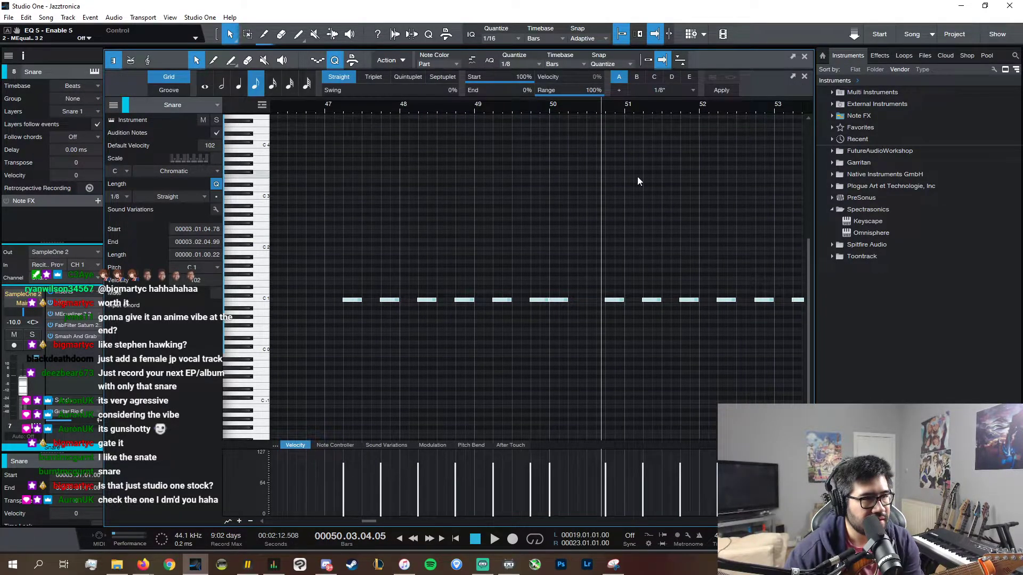
pyautogui.click(722, 91)
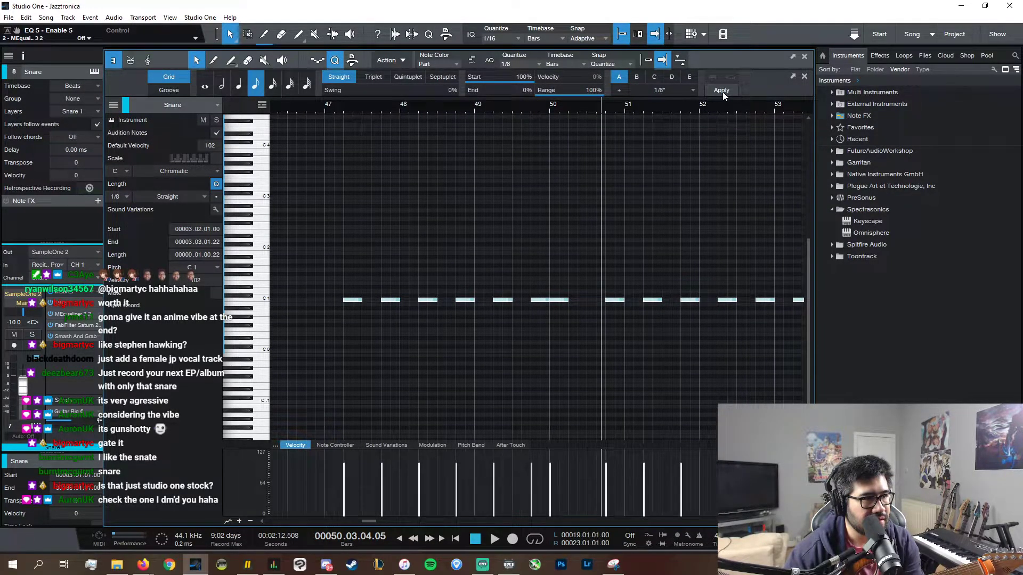
pyautogui.press('e')
pyautogui.press('e')
pyautogui.press('e')
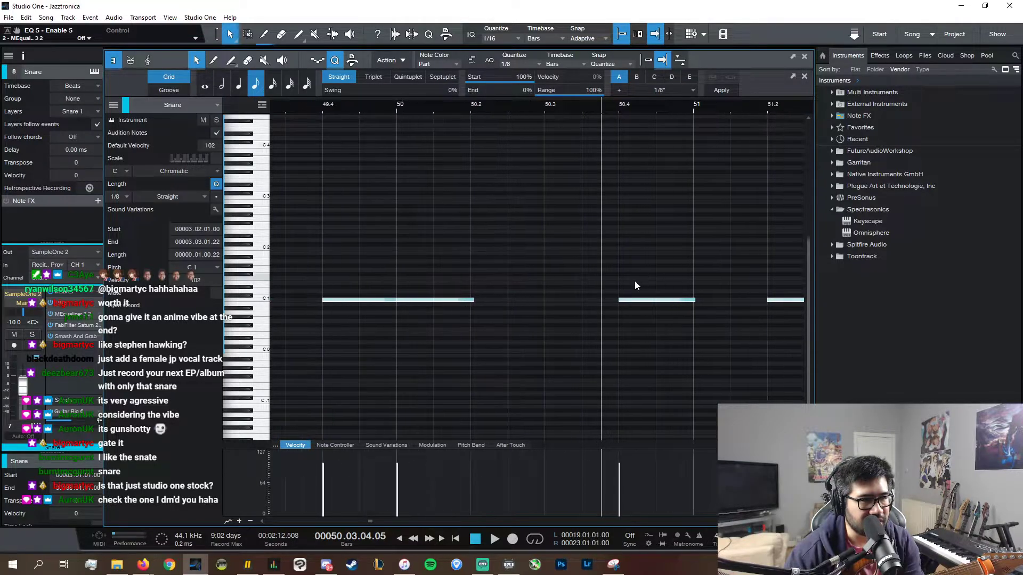
pyautogui.click(331, 60)
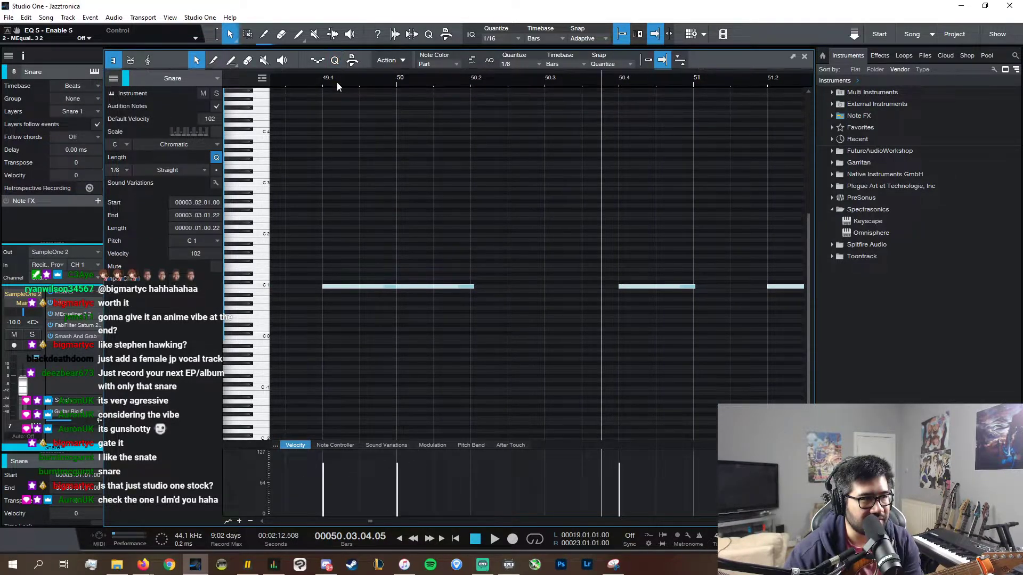
# - Shift the selected Snare notes slightly earlier, starting at 00003.01.04.89, set their velocities to 66 and audition from bar 50
pyautogui.press('n')
pyautogui.moveTo(629, 288); pyautogui.dragTo(626, 288)
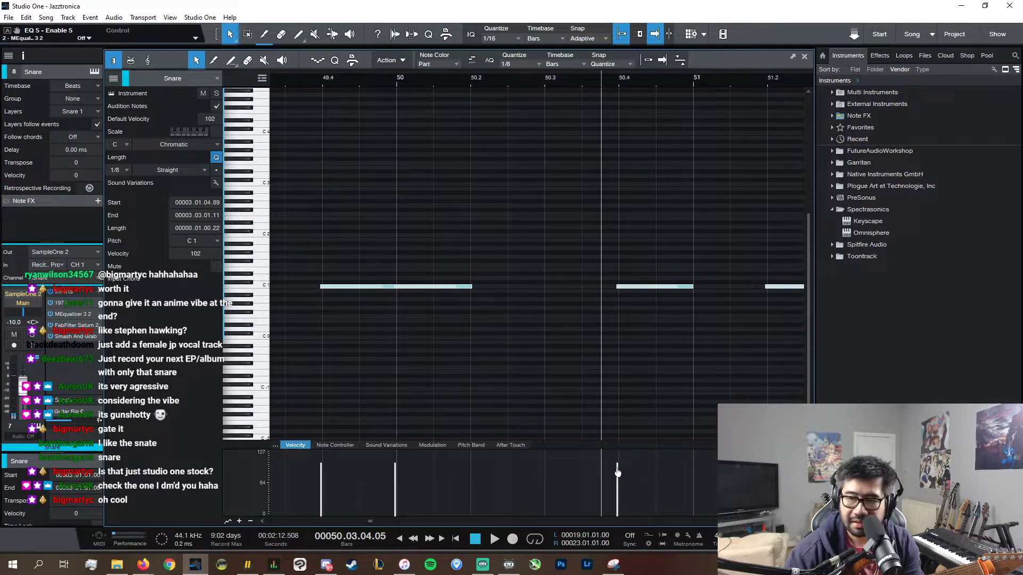
pyautogui.moveTo(617, 472); pyautogui.dragTo(625, 491)
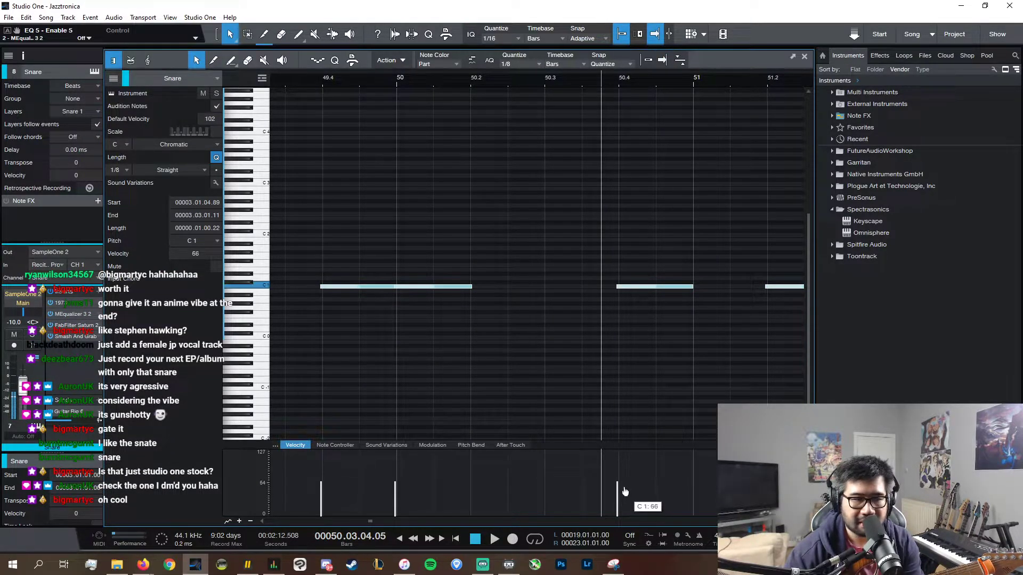
pyautogui.press('space')
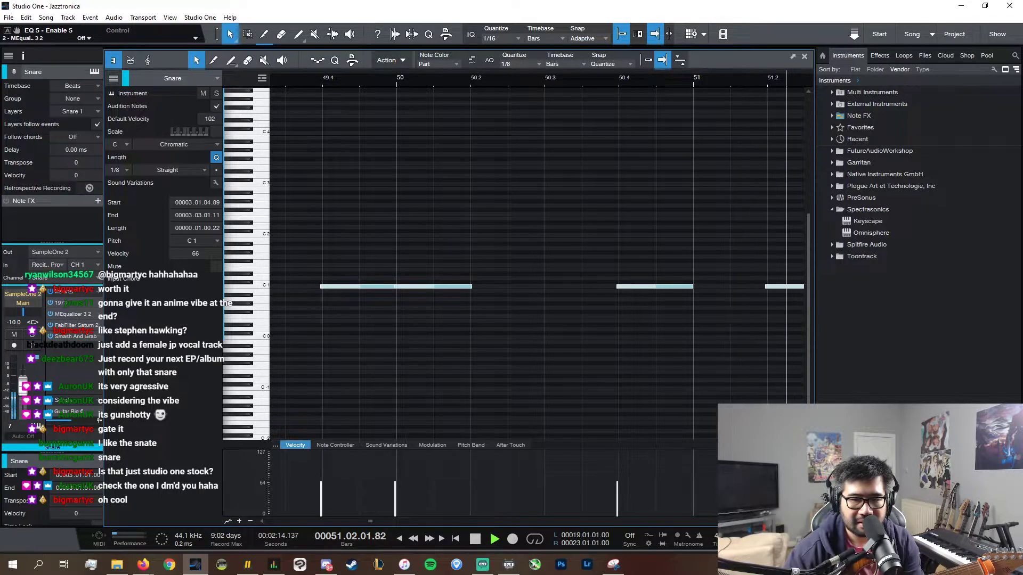
pyautogui.press('space')
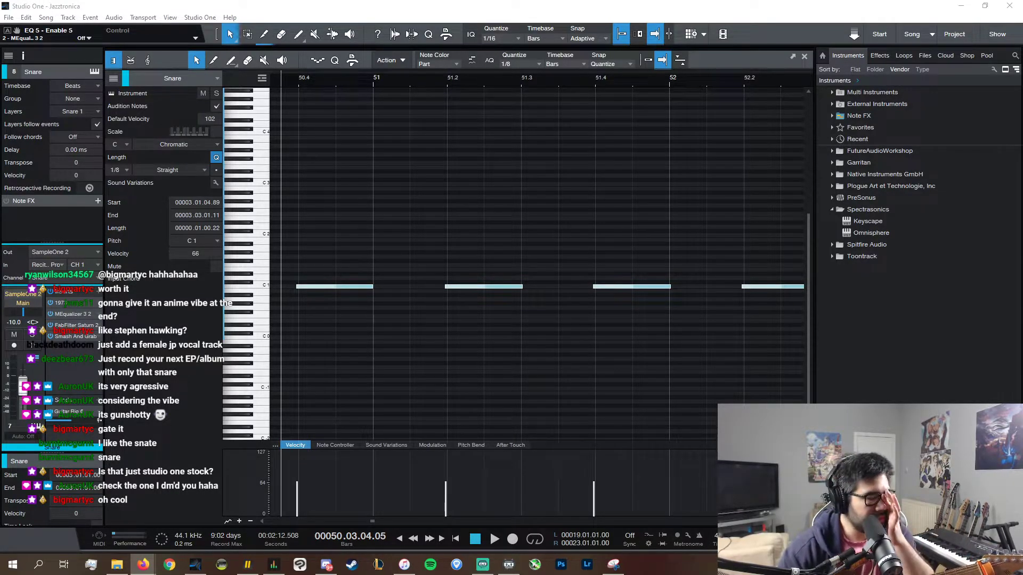
# - Switch to File Explorer and move its window to the adjacent display
pyautogui.click(117, 564)
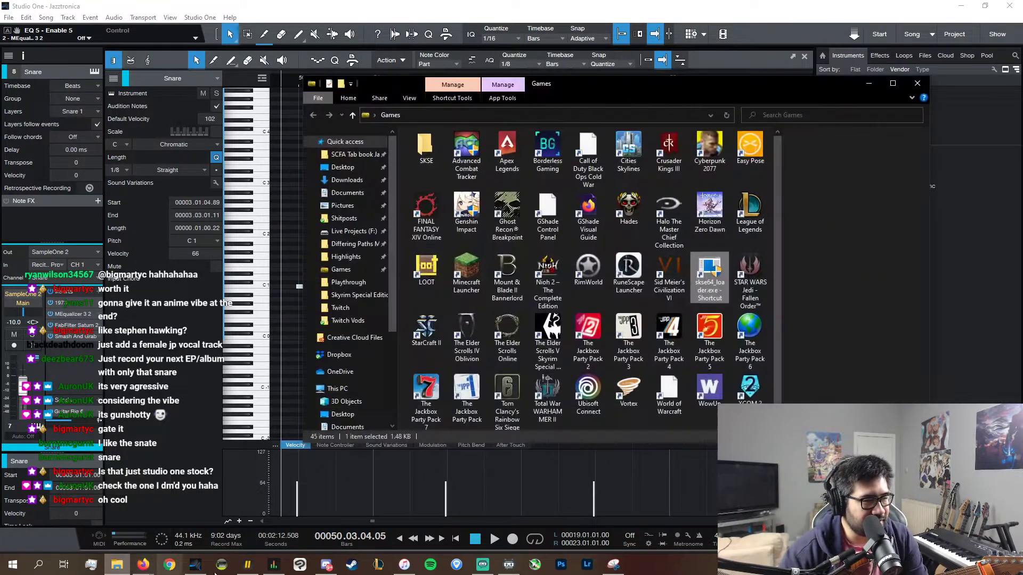
pyautogui.moveTo(806, 88); pyautogui.dragTo(1022, 90)
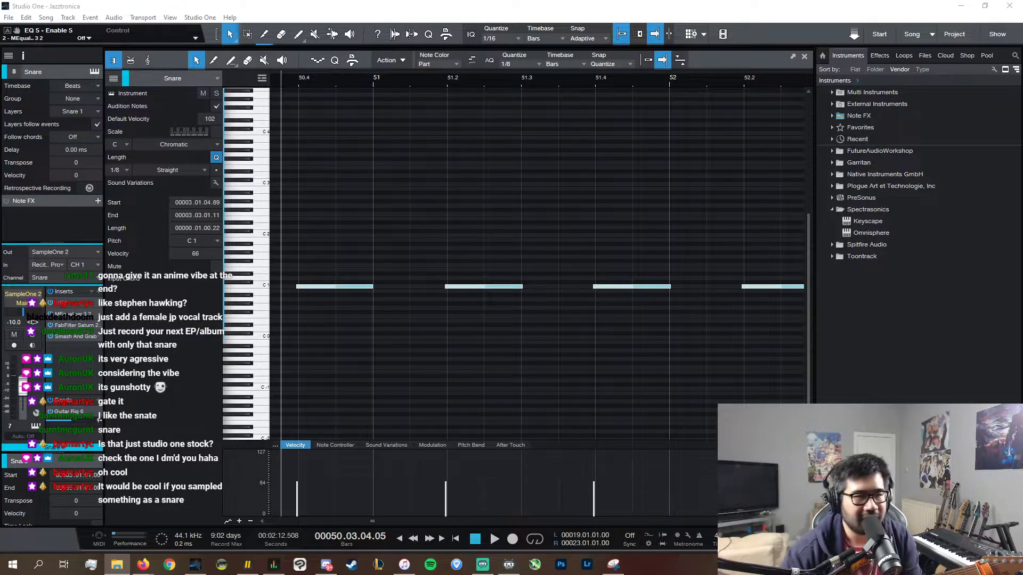
# - Close the Snare notes and add downhill_snare.wav from the Twitch Background Songs folder to the Snare's SampleOne 2 instrument
pyautogui.click(805, 57)
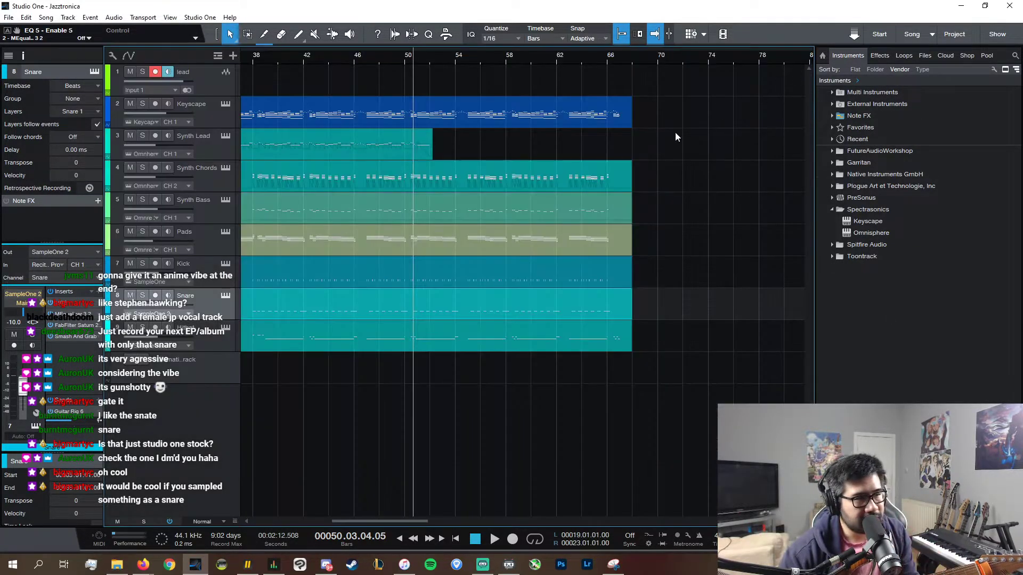
pyautogui.click(225, 297)
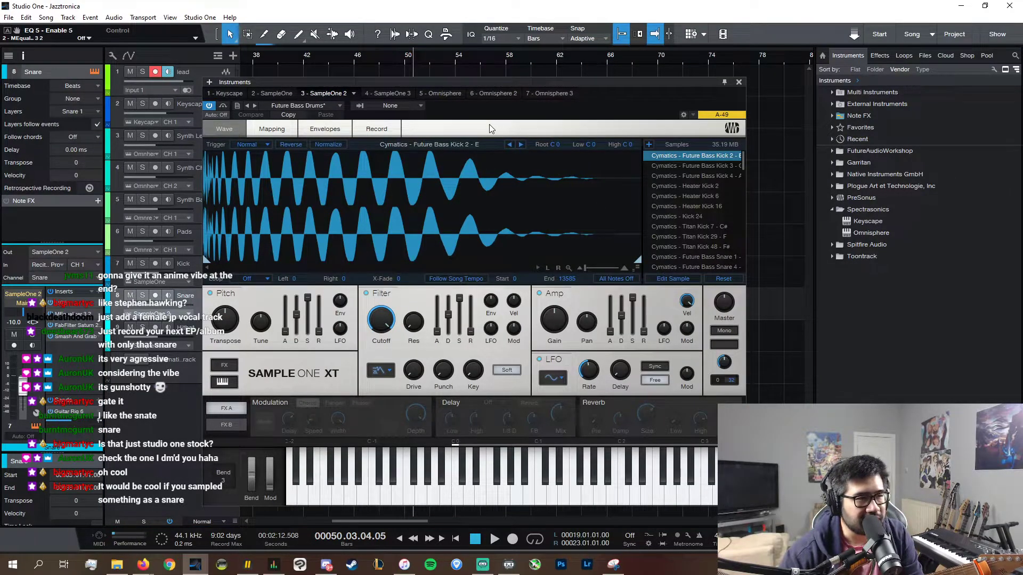
pyautogui.click(649, 146)
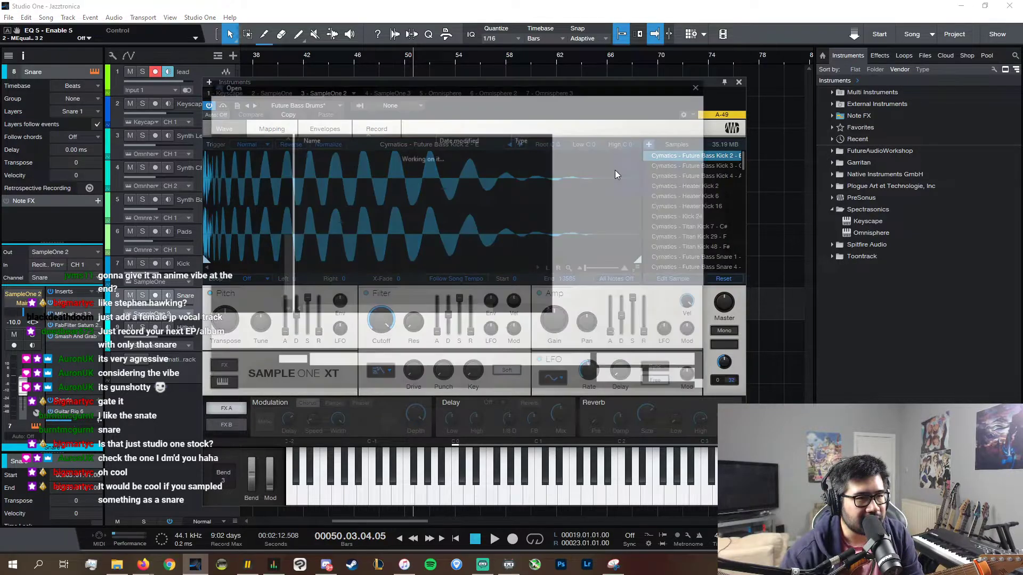
pyautogui.click(391, 104)
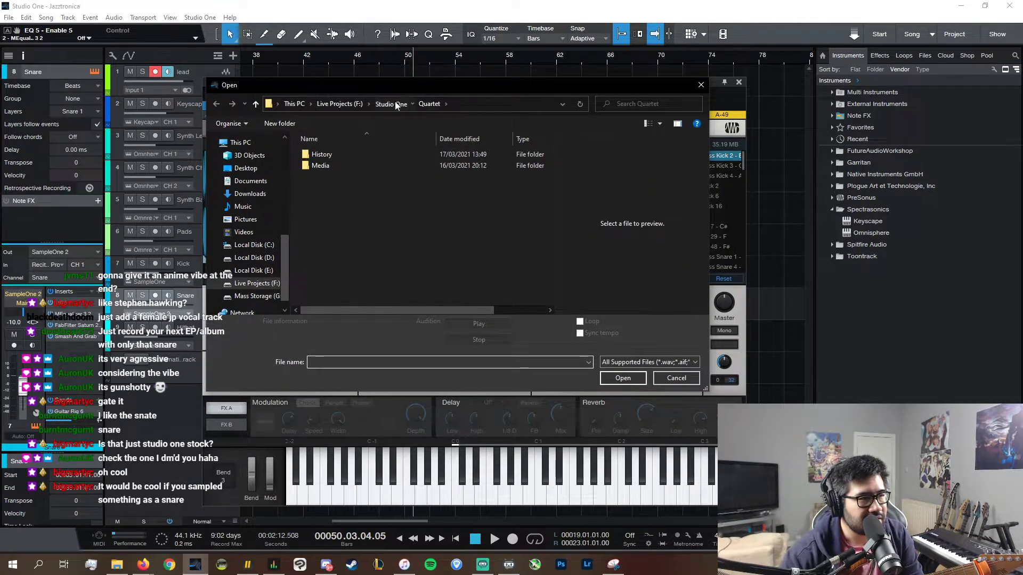
pyautogui.scroll(-5, 344, 236)
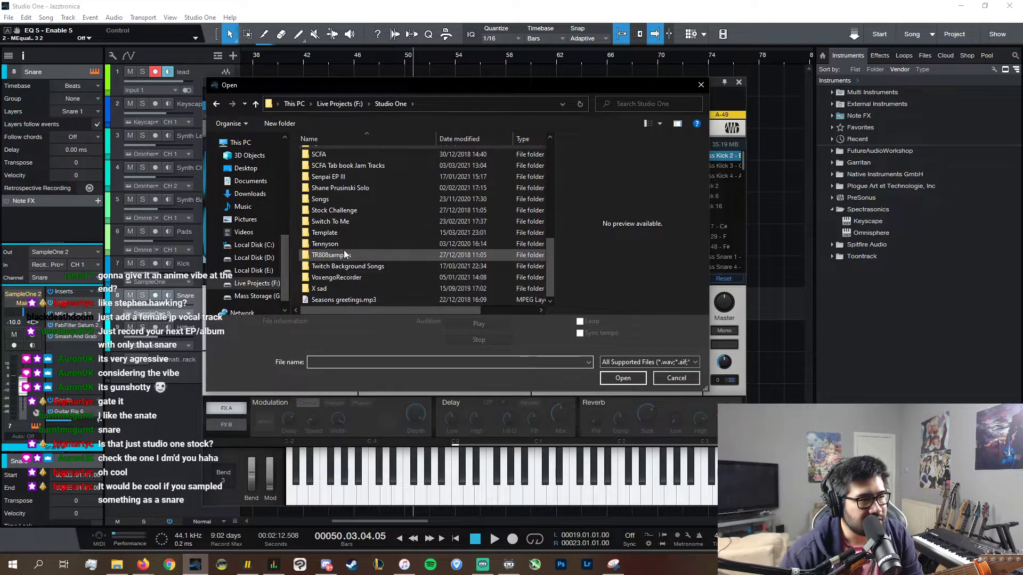
pyautogui.click(360, 270)
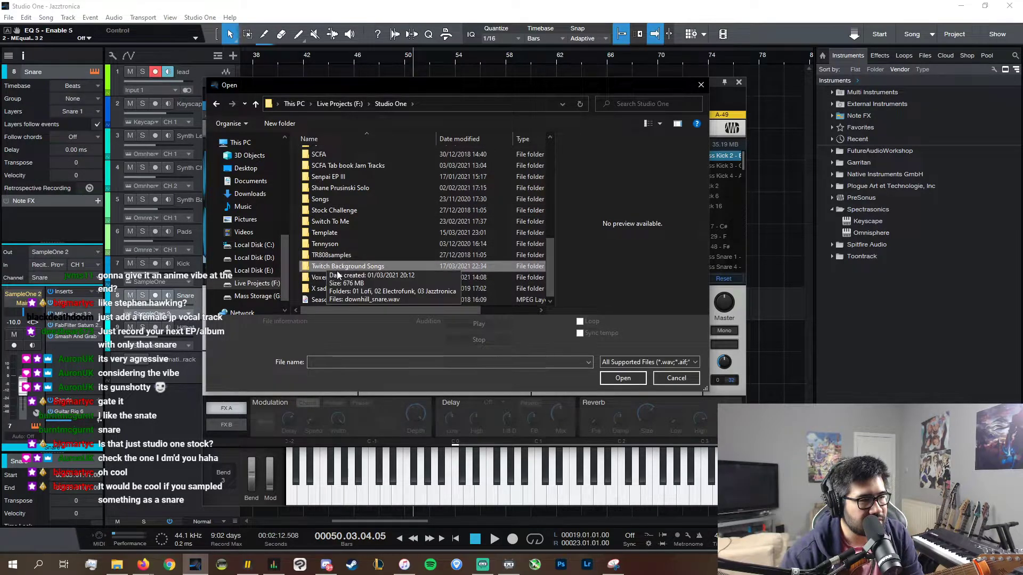
pyautogui.doubleClick(337, 269)
pyautogui.click(343, 189)
pyautogui.click(623, 387)
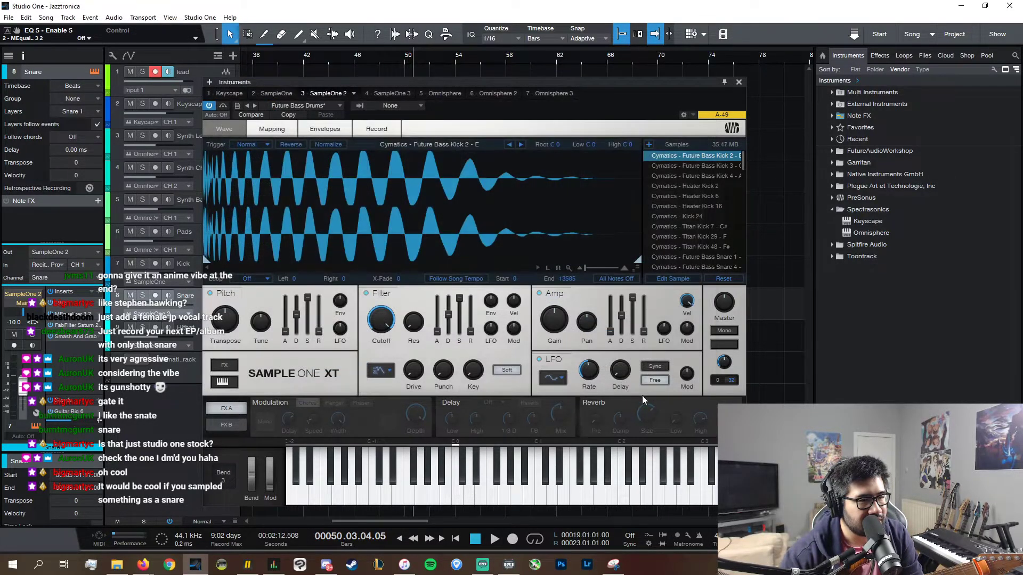
# - Shift the downhill_snare sample's key mapping to root A# 5 and audition it on that key
pyautogui.scroll(-5, 699, 225)
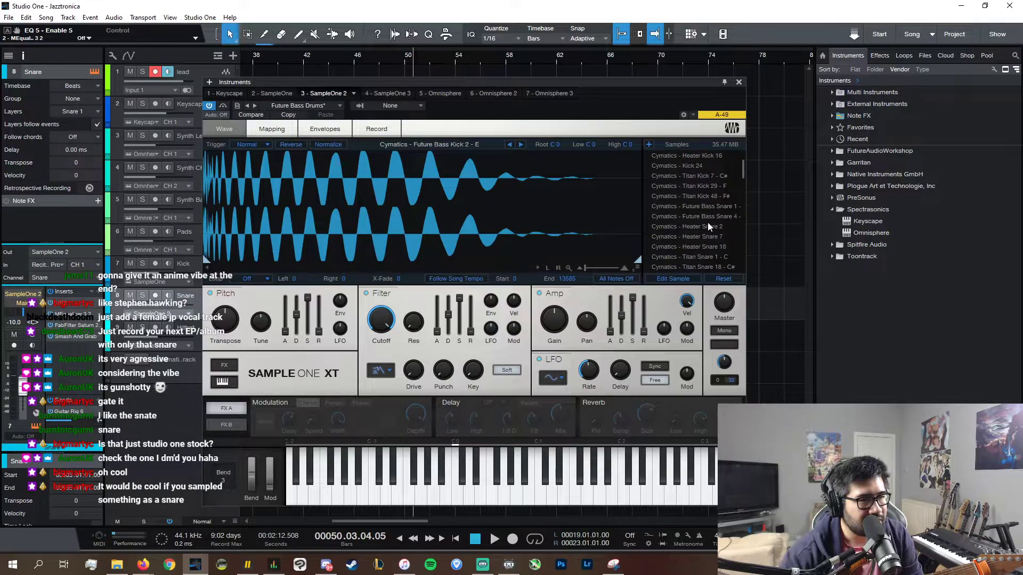
pyautogui.click(273, 129)
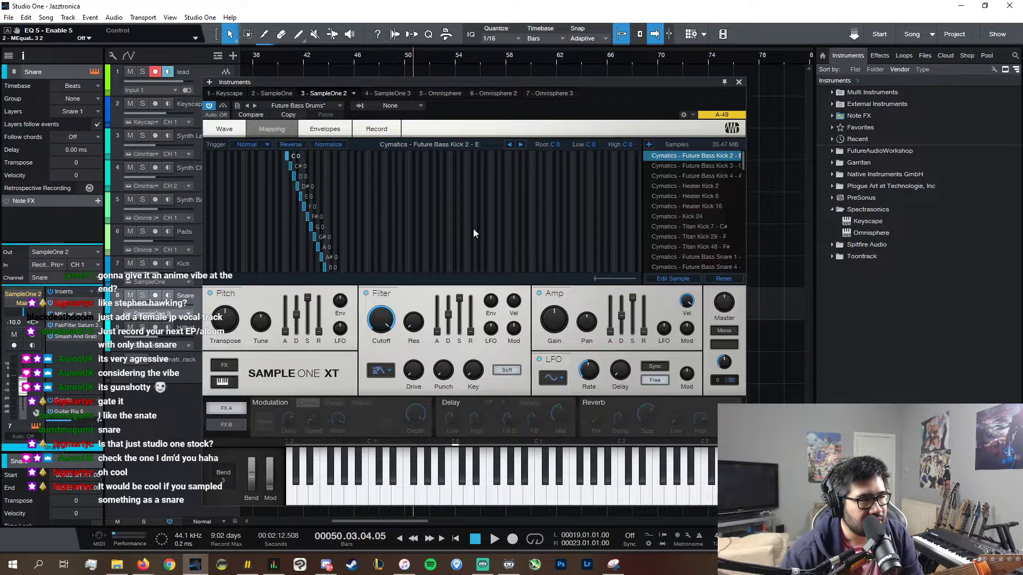
pyautogui.moveTo(745, 160); pyautogui.dragTo(740, 257)
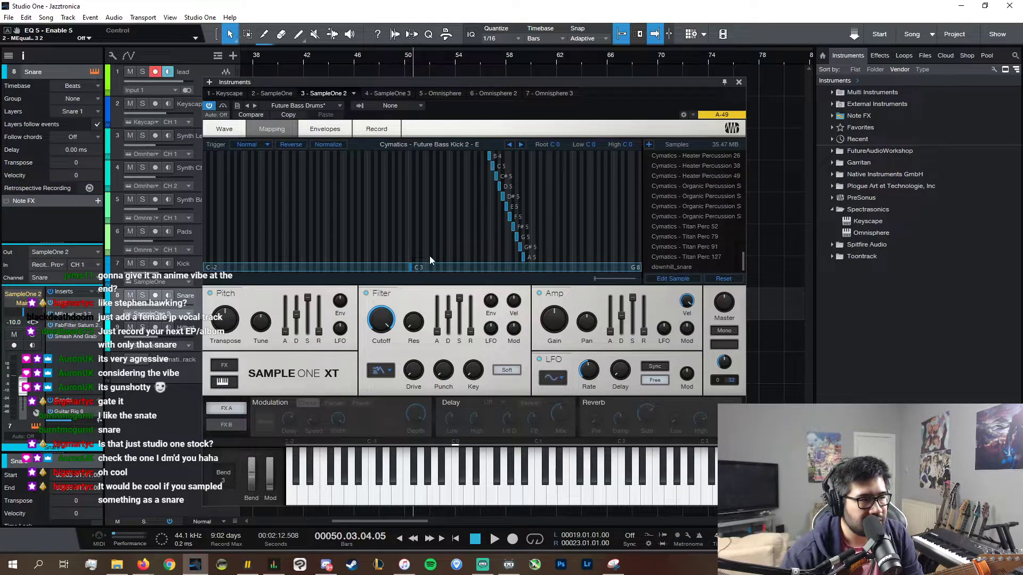
pyautogui.click(412, 268)
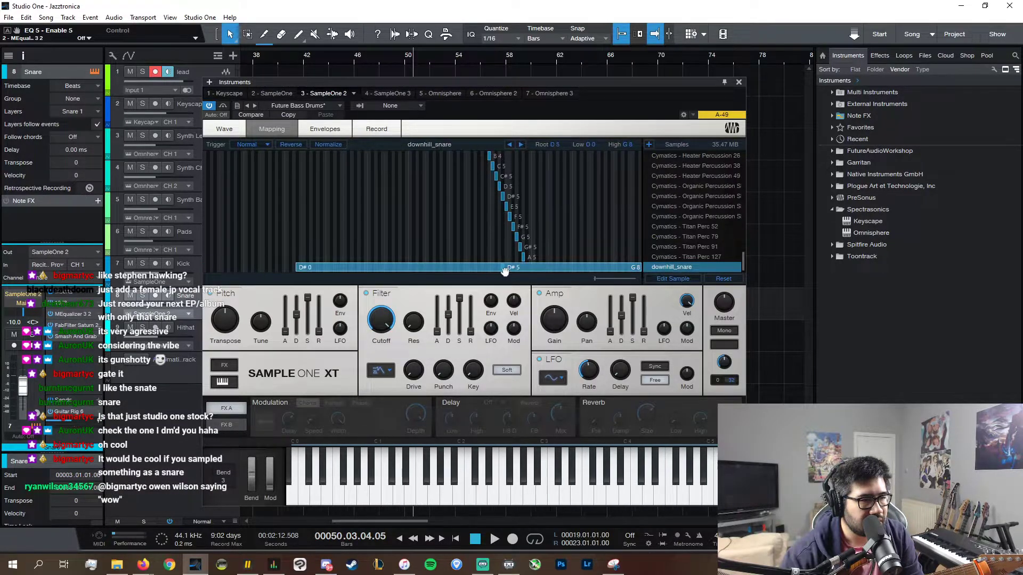
pyautogui.moveTo(505, 271); pyautogui.dragTo(529, 273)
pyautogui.click(459, 238)
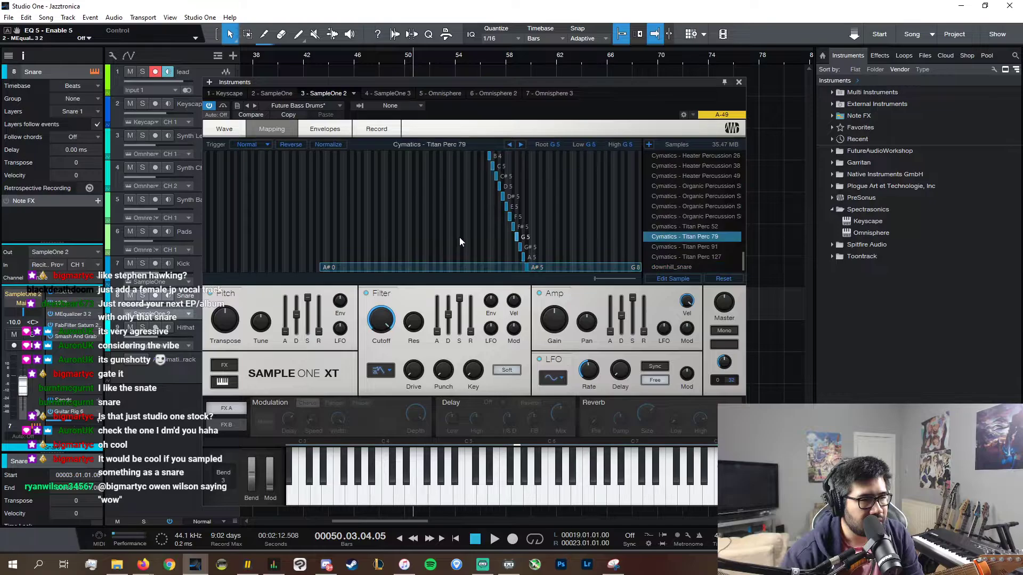
pyautogui.click(662, 267)
pyautogui.scroll(3, 541, 250)
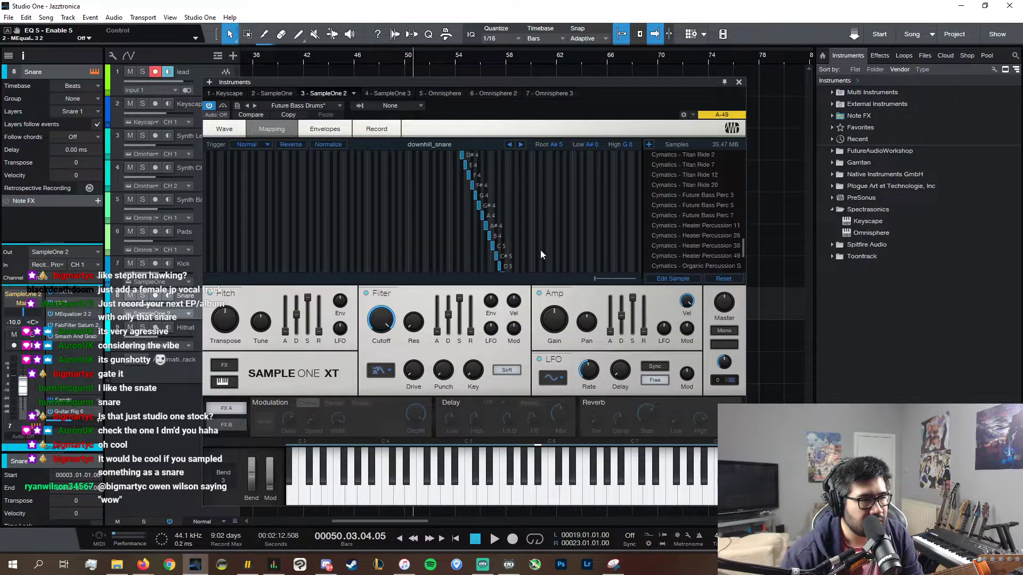
pyautogui.click(535, 473)
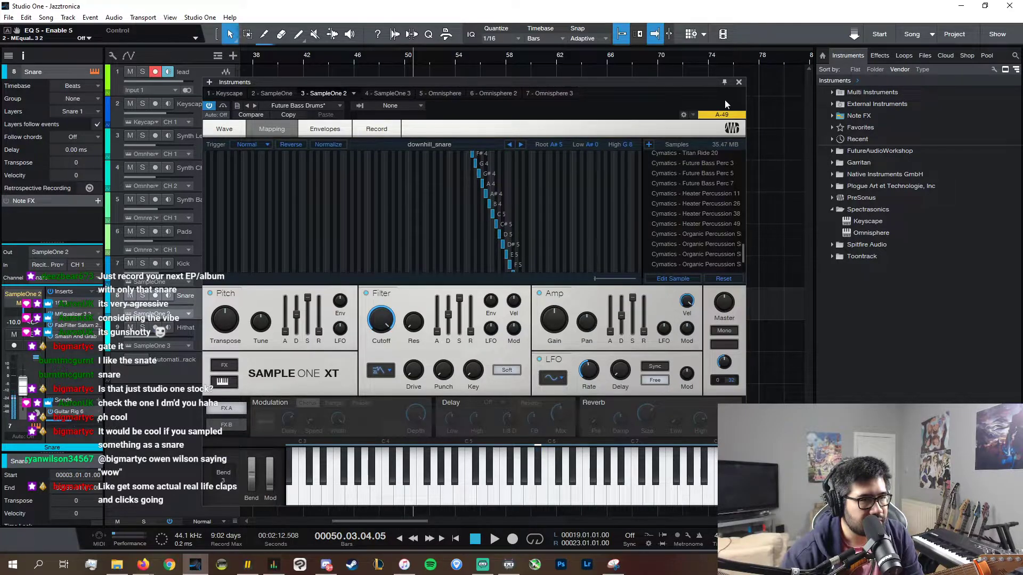
# - Close the sampler and briefly check the Snare's MEqualizer settings
pyautogui.click(738, 82)
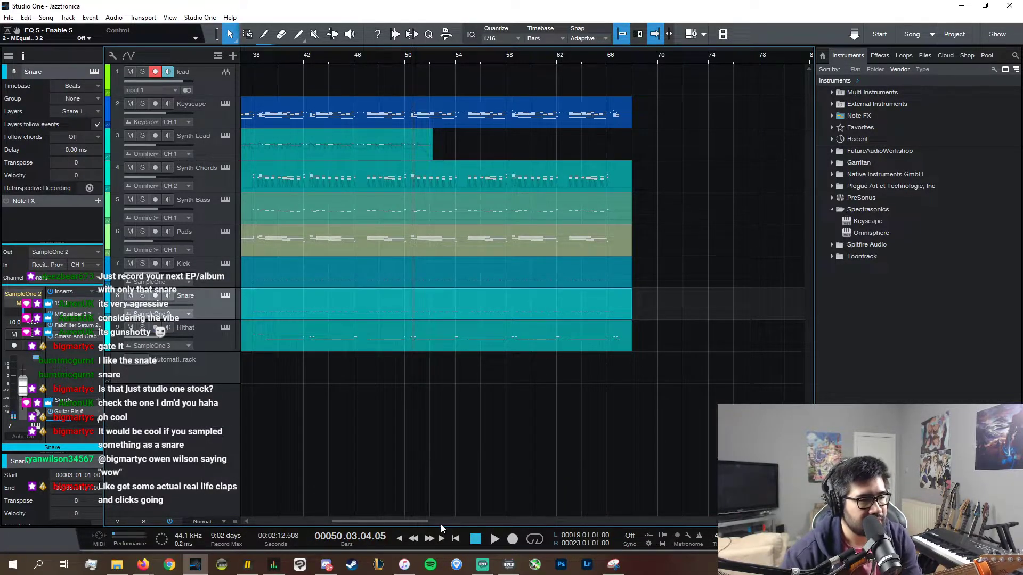
pyautogui.hscroll(-6, 440, 523)
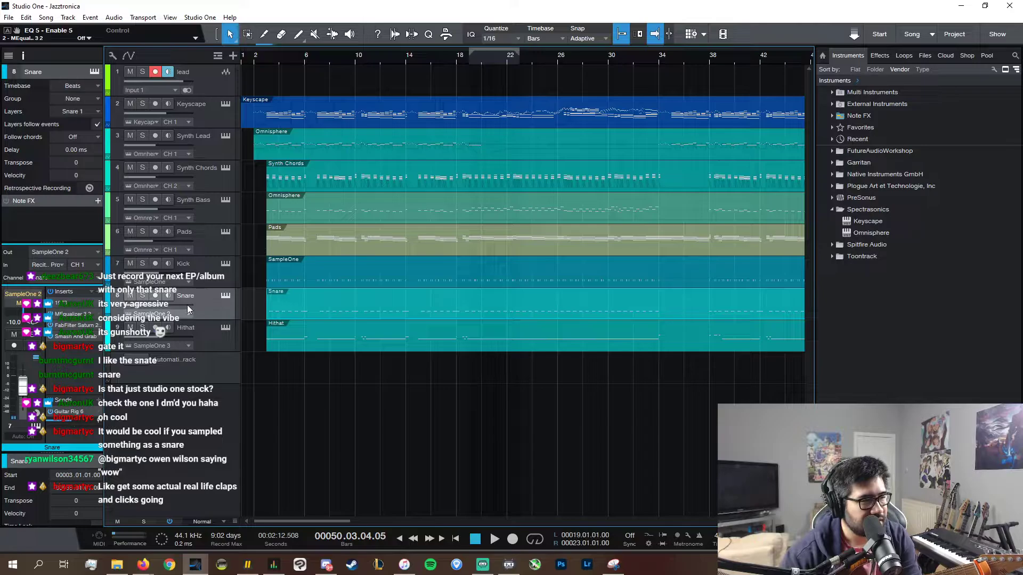
pyautogui.click(75, 314)
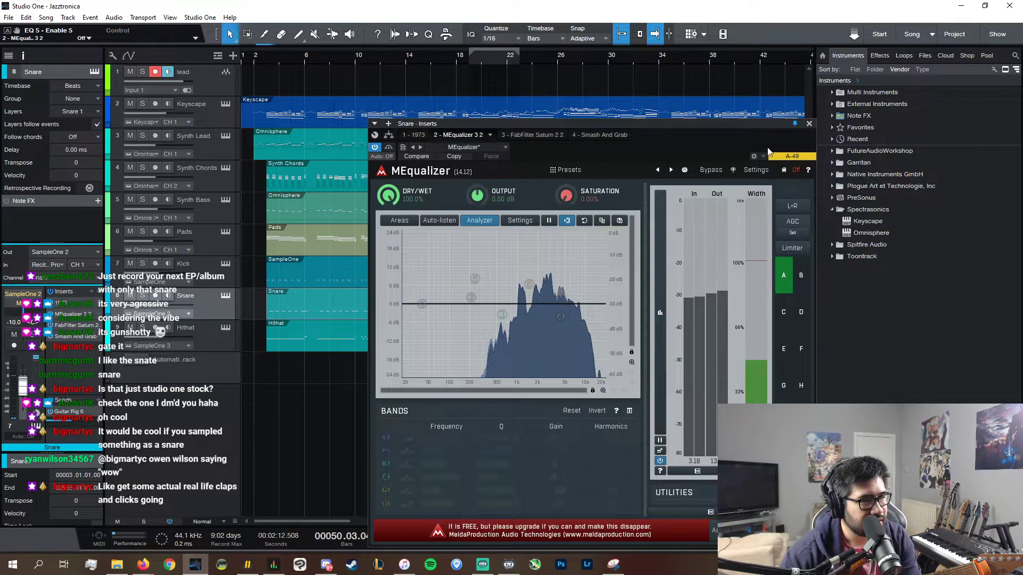
pyautogui.click(810, 124)
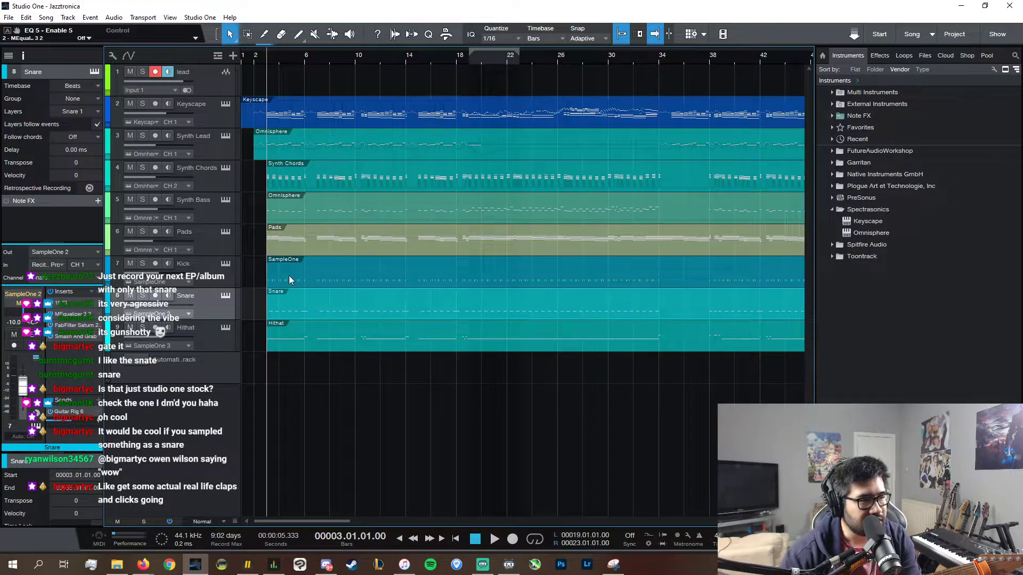
# - Reopen the Snare notes from bar 3 and undo the last velocity and timing changes
pyautogui.doubleClick(308, 313)
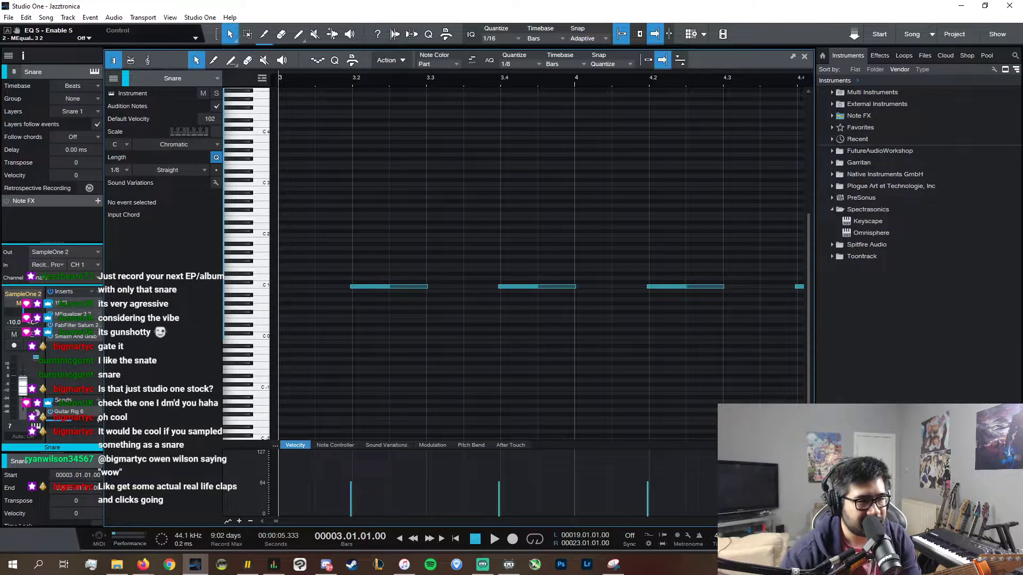
pyautogui.press('w')
pyautogui.hotkey('ctrl', 'z')
pyautogui.press('w')
pyautogui.press('w')
pyautogui.press('w')
pyautogui.press('w')
pyautogui.press('w')
pyautogui.press('w')
pyautogui.press('w')
pyautogui.press('w')
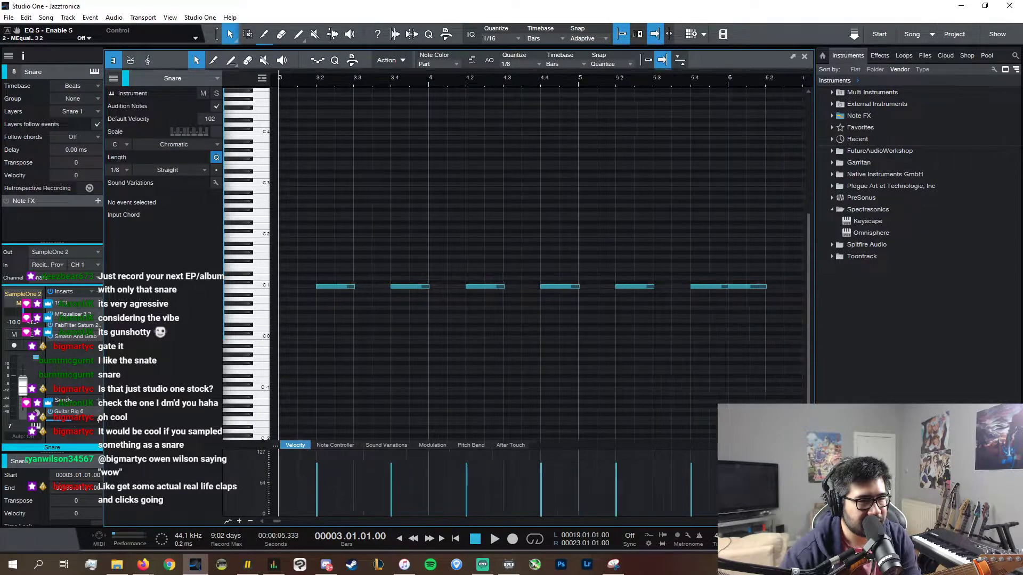
# - Try to move all Snare notes from C 1 up to pitch G# 6, and close the note editor
pyautogui.press('e')
pyautogui.press('e')
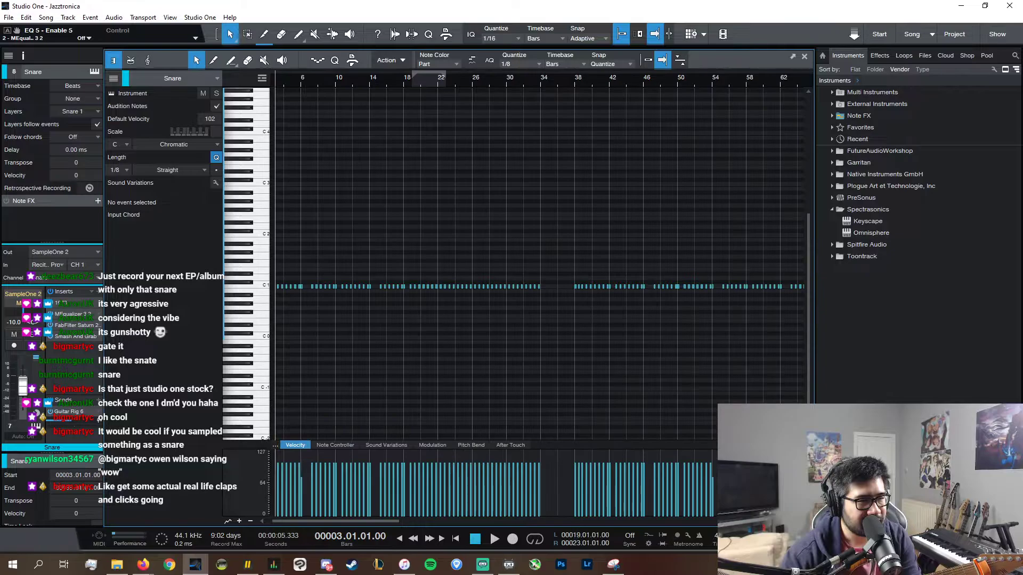
pyautogui.press('w')
pyautogui.moveTo(687, 356); pyautogui.dragTo(106, 173)
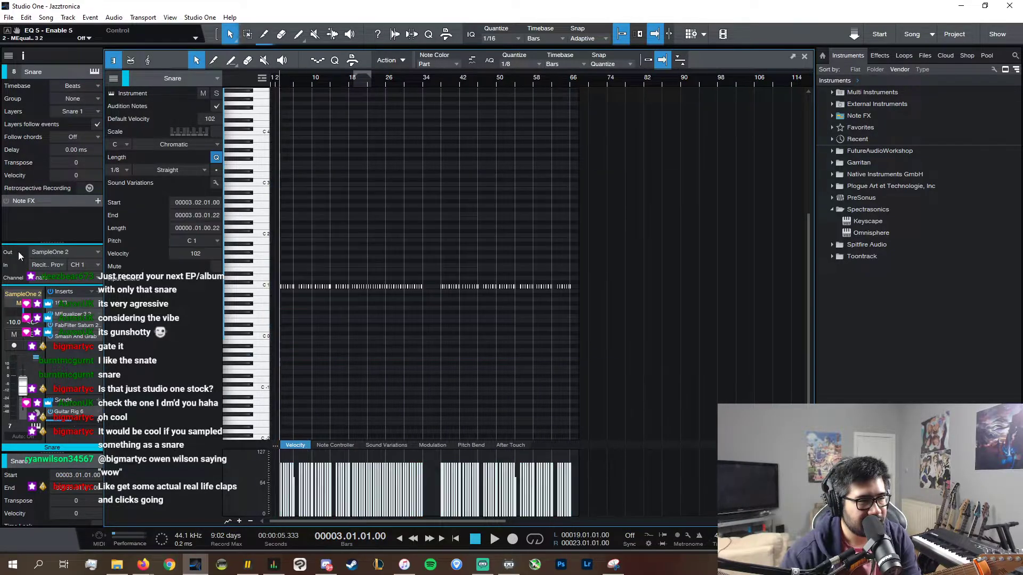
pyautogui.press('space')
pyautogui.press('space')
pyautogui.press('e')
pyautogui.press('e')
pyautogui.press('e')
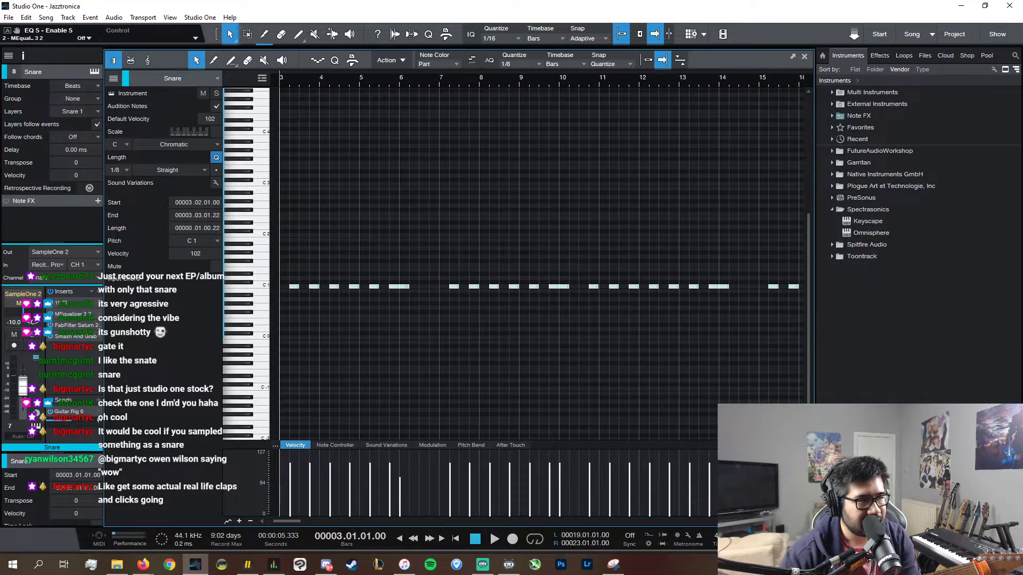
pyautogui.scroll(5, 282, 244)
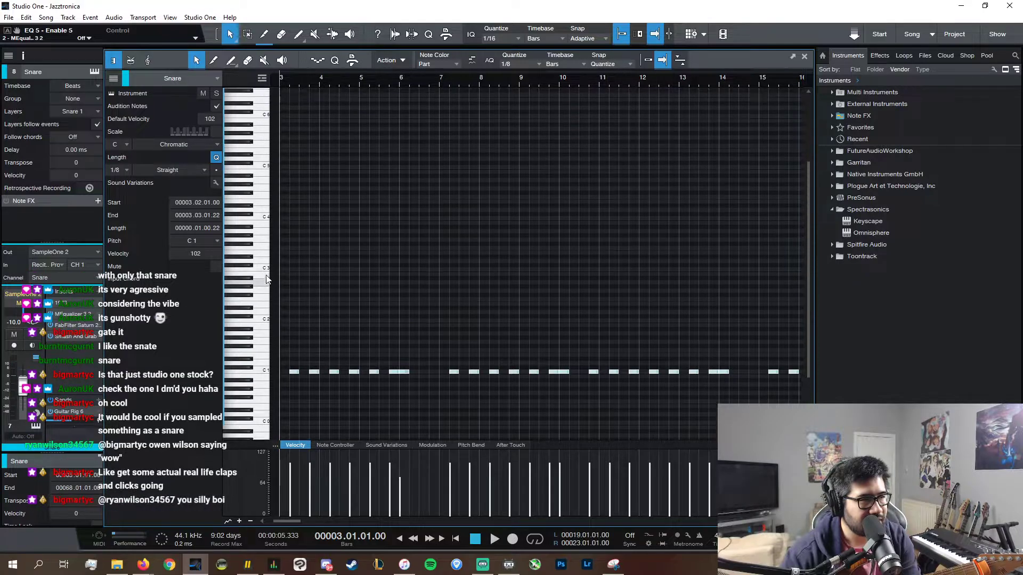
pyautogui.moveTo(296, 414); pyautogui.dragTo(302, 165)
pyautogui.scroll(2, 302, 169)
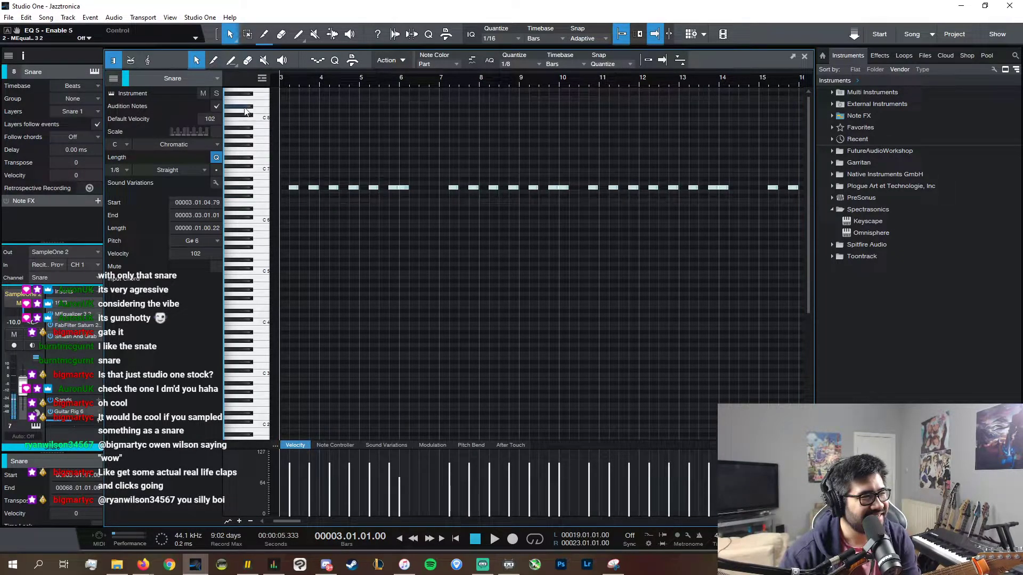
pyautogui.moveTo(245, 108)
pyautogui.mouseDown()
pyautogui.moveTo(248, 91)
pyautogui.moveTo(247, 108)
pyautogui.mouseUp()
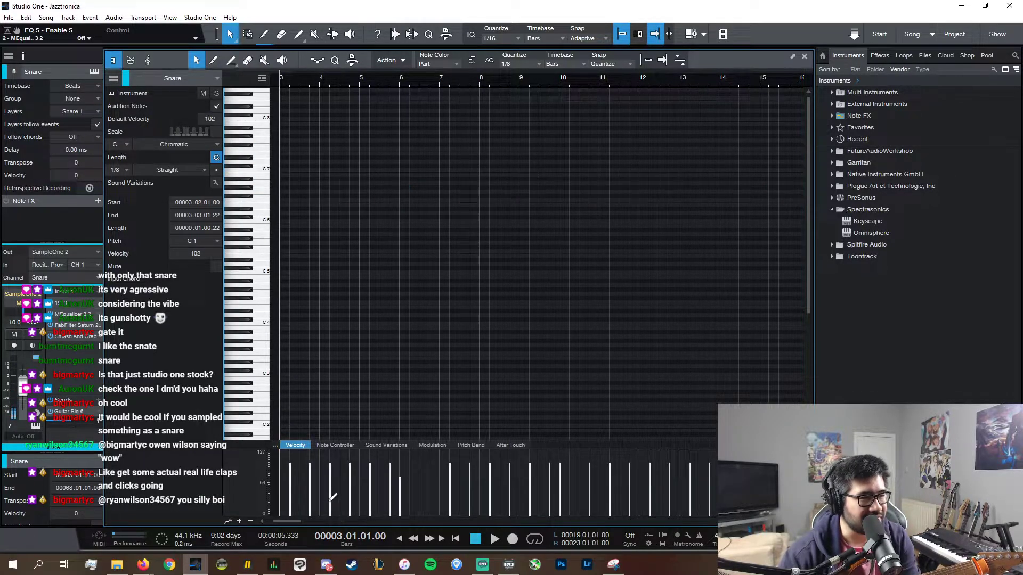
pyautogui.press('F2')
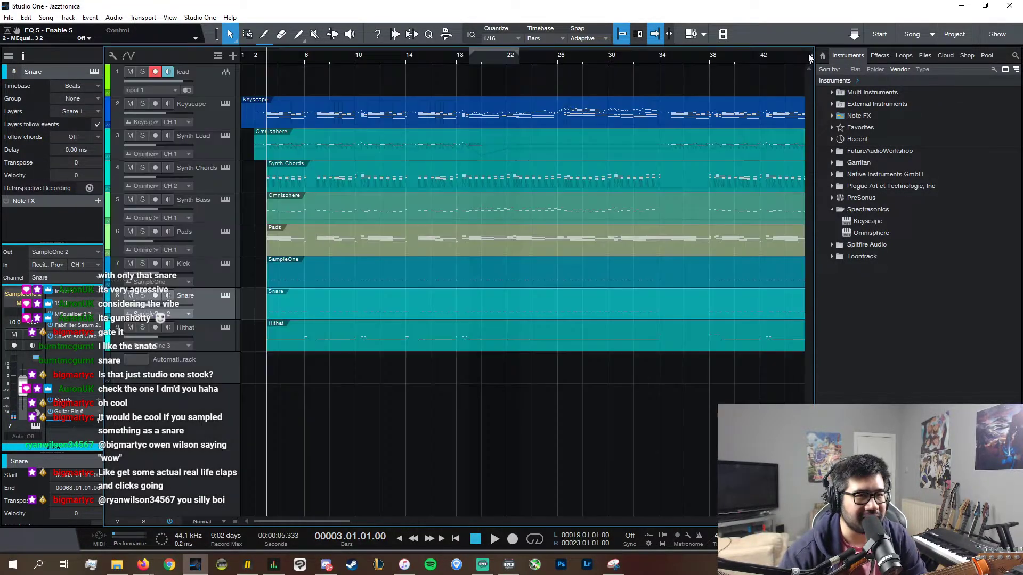
# - In the Snare's SampleOne 2 mapping, raise downhill_snare's low key to A# 5 and pull its high key down to the same note
pyautogui.click(227, 297)
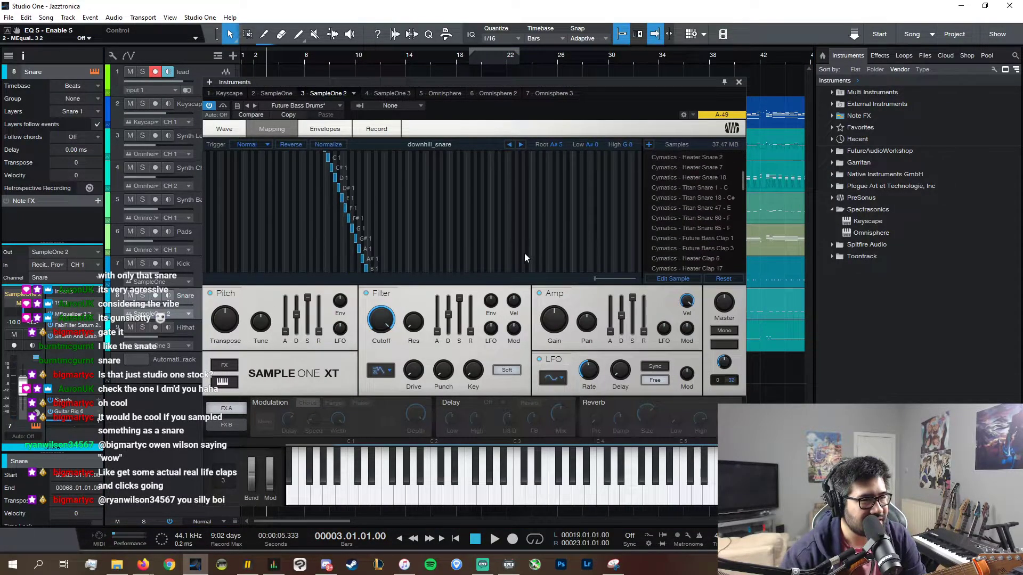
pyautogui.scroll(-10, 524, 255)
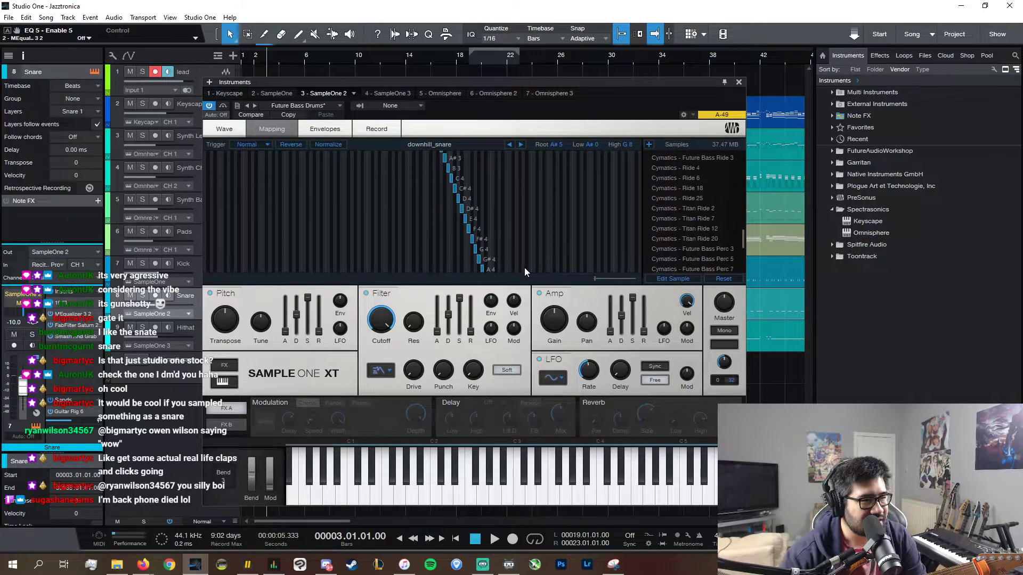
pyautogui.scroll(-5, 524, 268)
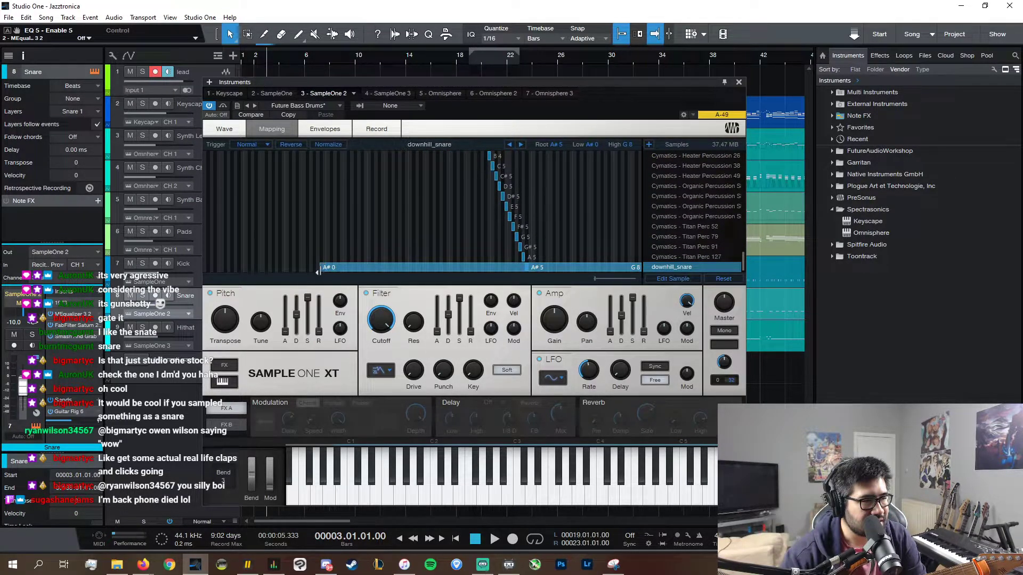
pyautogui.moveTo(318, 272); pyautogui.dragTo(524, 276)
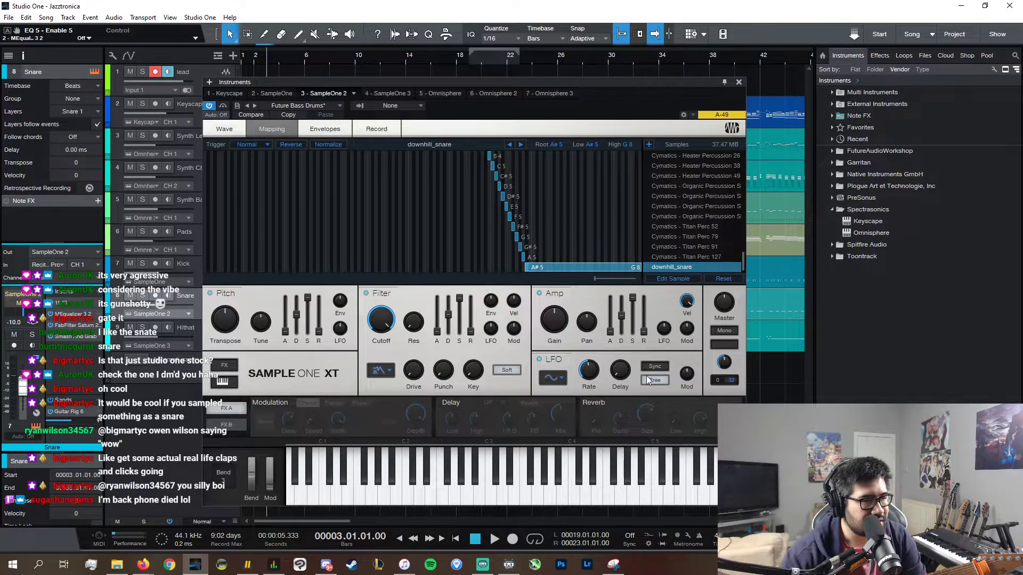
pyautogui.moveTo(641, 271); pyautogui.dragTo(527, 278)
pyautogui.click(739, 83)
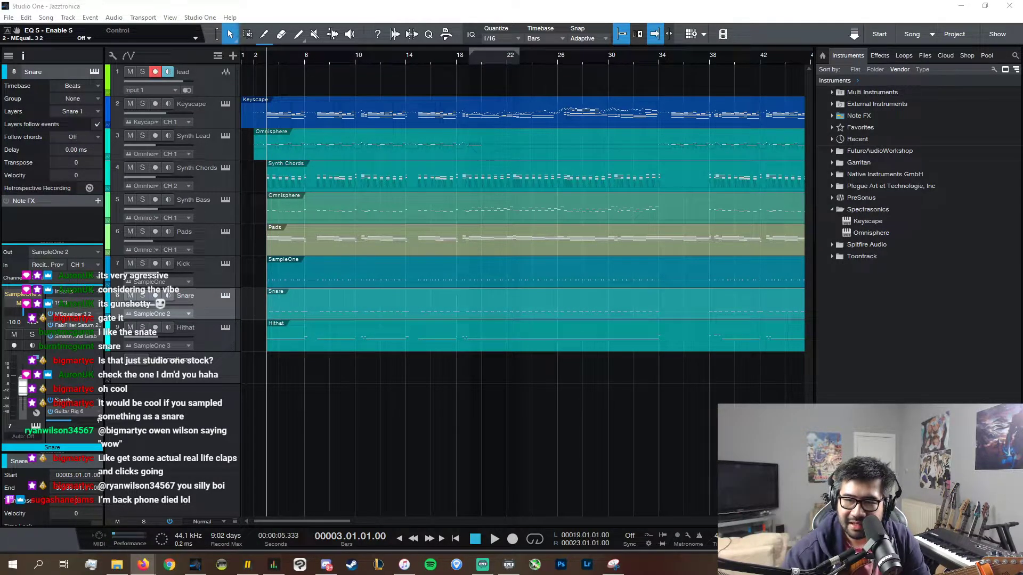
# - Reopen the Snare notes, move all of them up to pitch A# 5, and play the song from bar 3
pyautogui.doubleClick(401, 303)
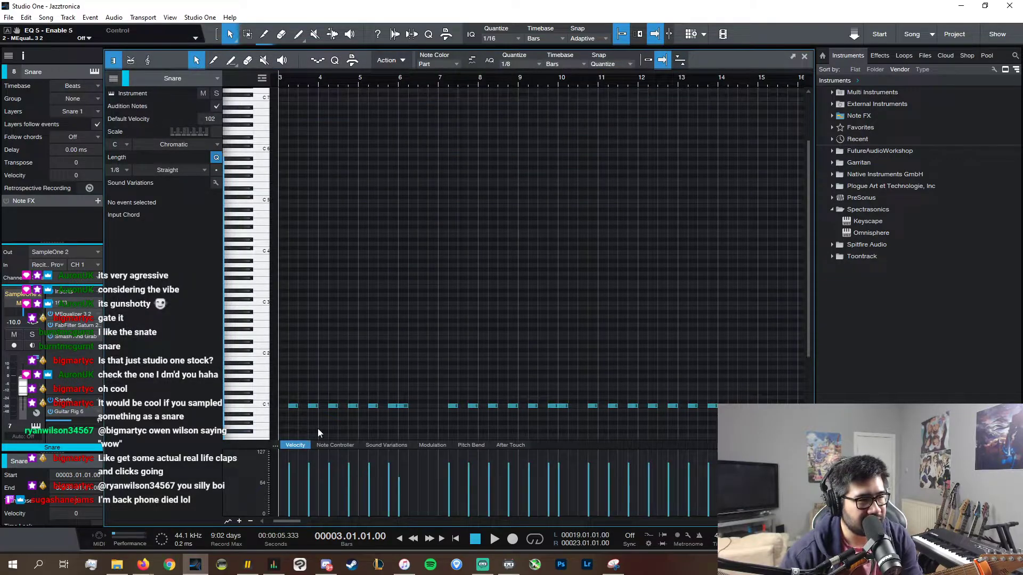
pyautogui.press('w')
pyautogui.press('w')
pyautogui.press('w')
pyautogui.press('w')
pyautogui.press('w')
pyautogui.press('w')
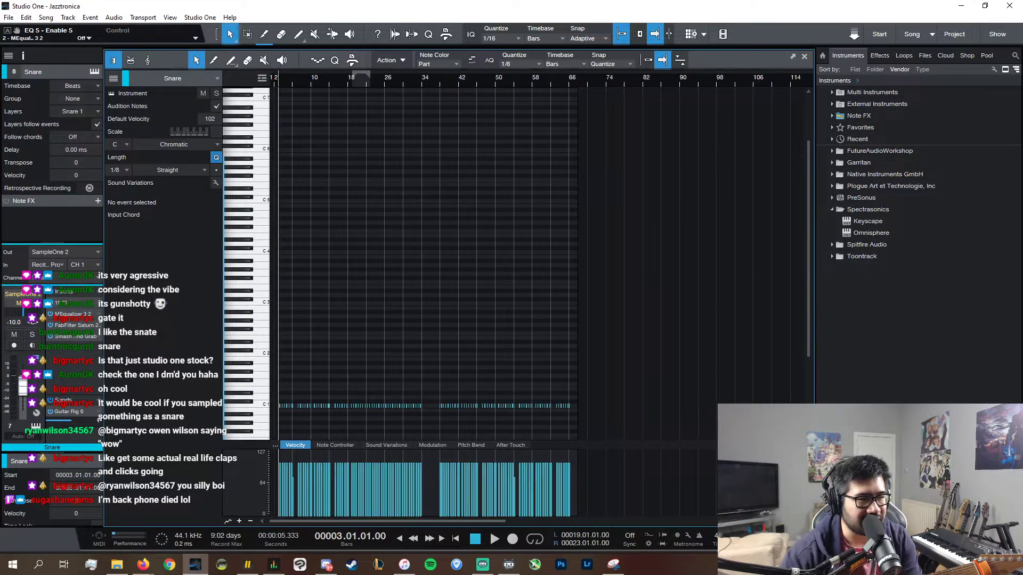
pyautogui.moveTo(650, 435); pyautogui.dragTo(270, 305)
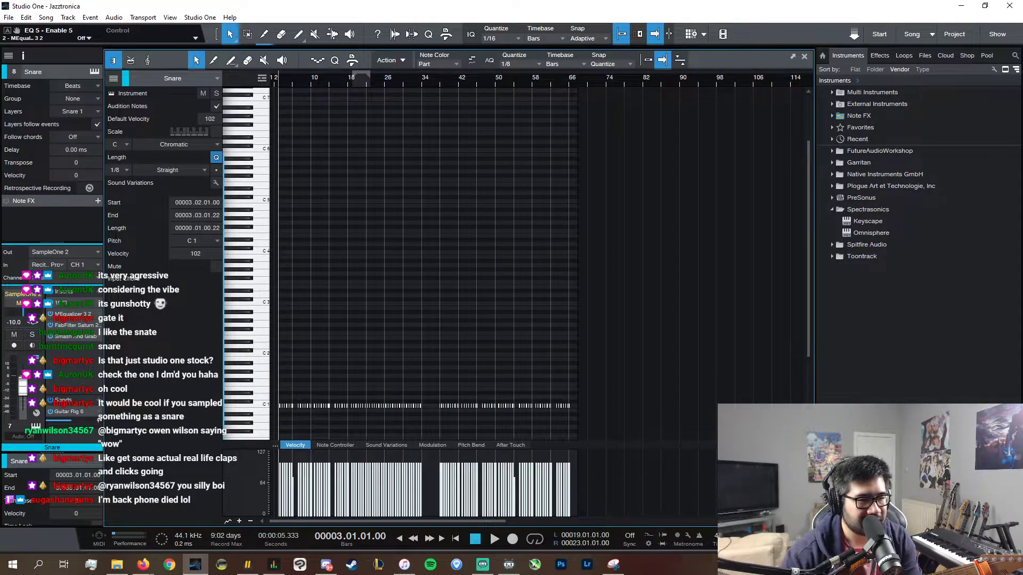
pyautogui.scroll(5, 331, 420)
pyautogui.moveTo(296, 408); pyautogui.dragTo(296, 162)
pyautogui.press('space')
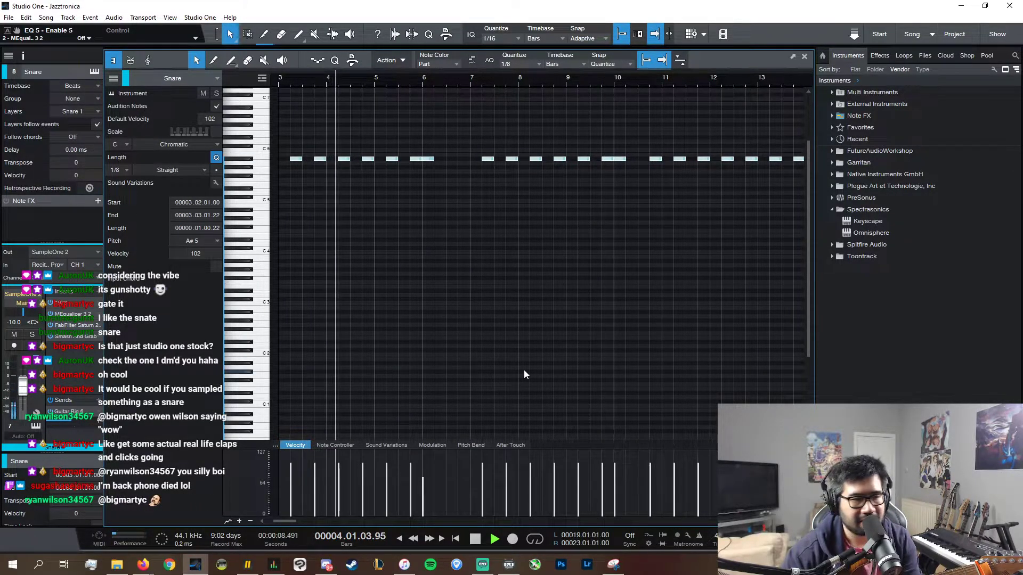
# - In the Snare's FabFilter Saturn 2 insert, set the band 1 level to 3 dB and the band 3 level to 2 dB
pyautogui.moveTo(766, 521); pyautogui.dragTo(778, 521)
pyautogui.doubleClick(78, 325)
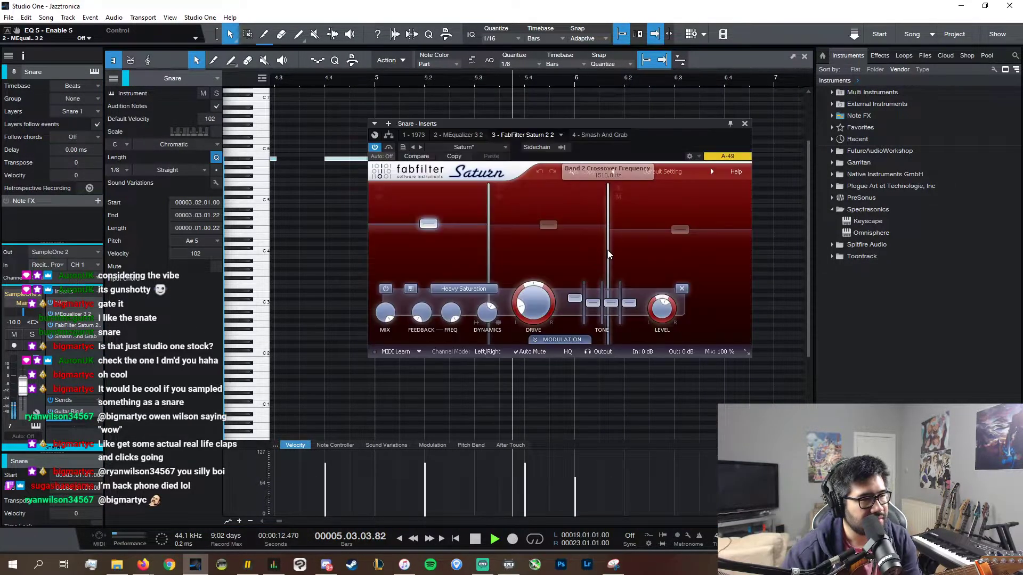
pyautogui.doubleClick(403, 232)
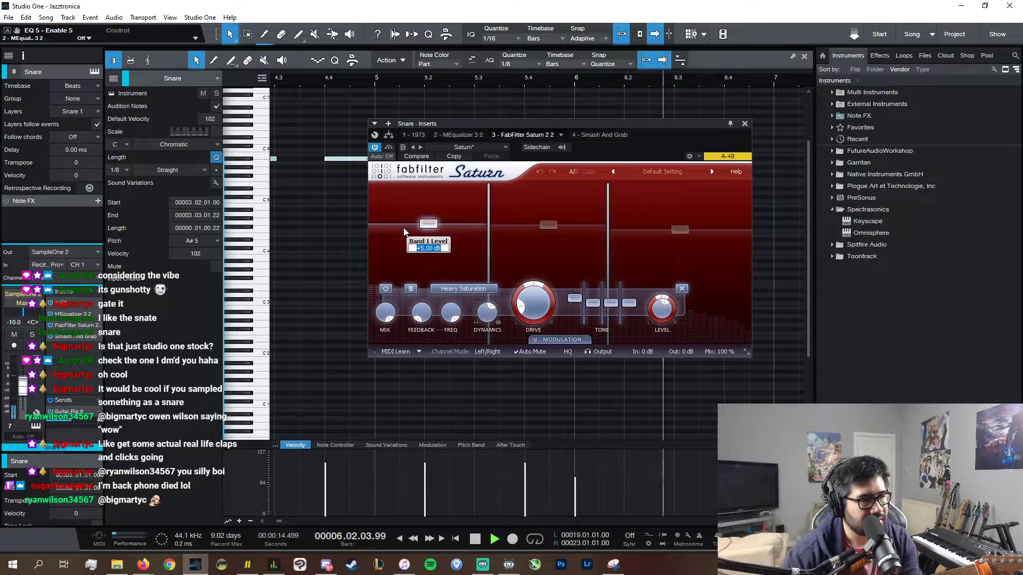
pyautogui.write('3')
pyautogui.press('Return')
pyautogui.doubleClick(685, 230)
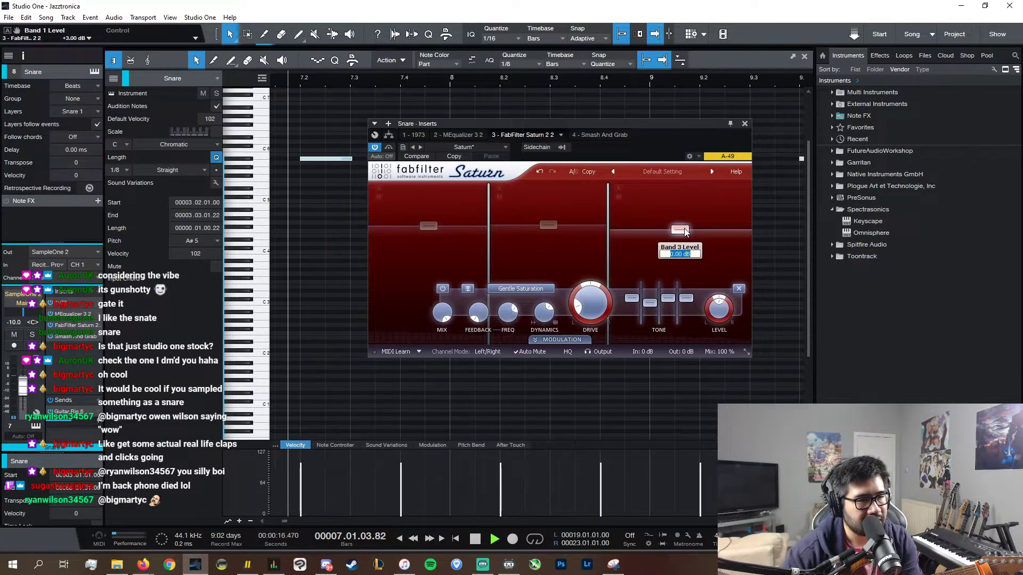
pyautogui.write('2')
pyautogui.press('Return')
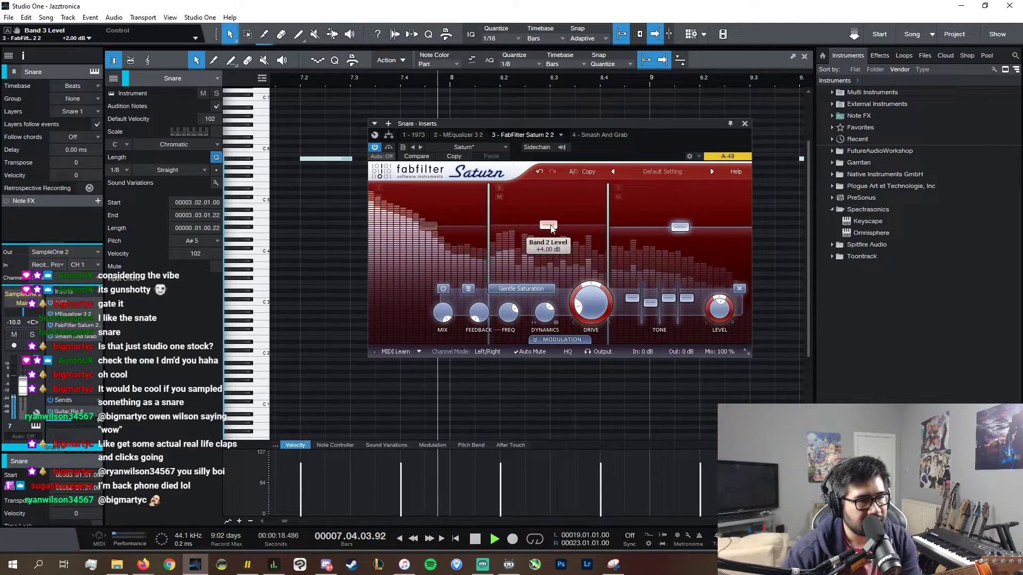
# - Set the band 2 level in FabFilter Saturn 2 to 0 dB and close the effect
pyautogui.click(552, 226)
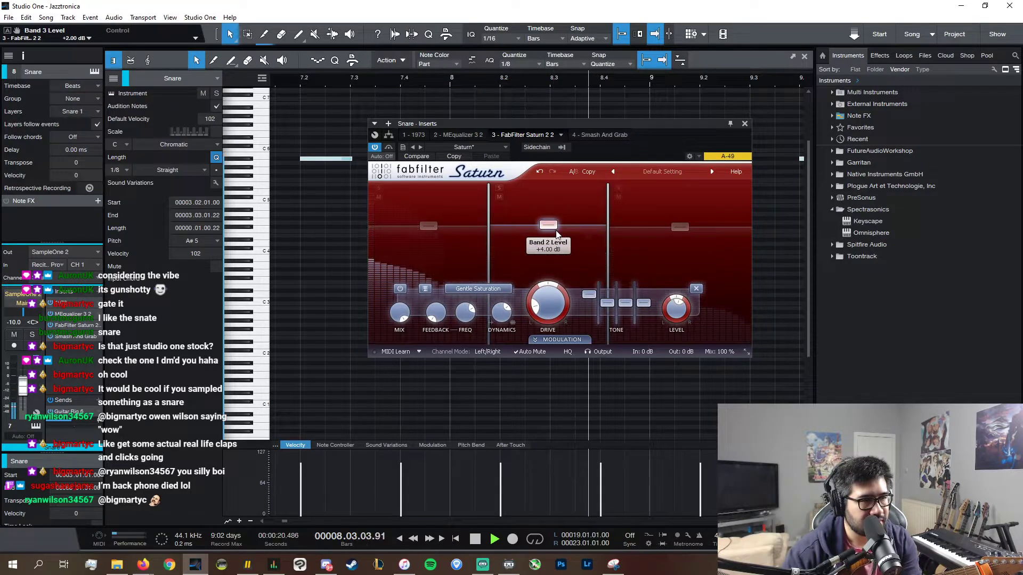
pyautogui.doubleClick(555, 229)
pyautogui.write('0')
pyautogui.press('Return')
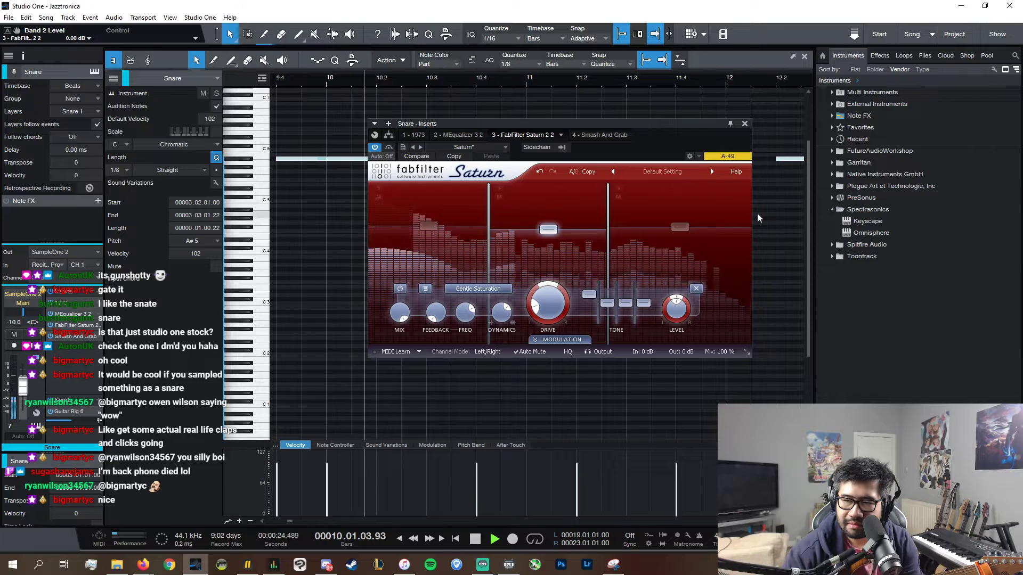
pyautogui.click(746, 124)
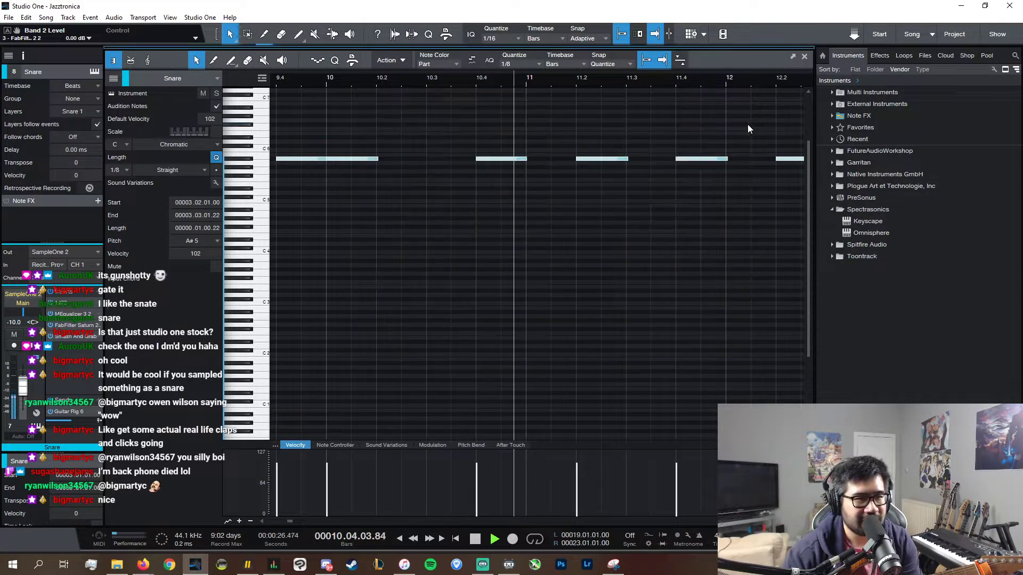
# - With snapping off, shift all Snare notes slightly earlier so the first starts at 3.01.04.87, and replay from bar 3
pyautogui.press('space')
pyautogui.moveTo(763, 521); pyautogui.dragTo(772, 521)
pyautogui.click(648, 60)
pyautogui.moveTo(440, 158); pyautogui.dragTo(435, 157)
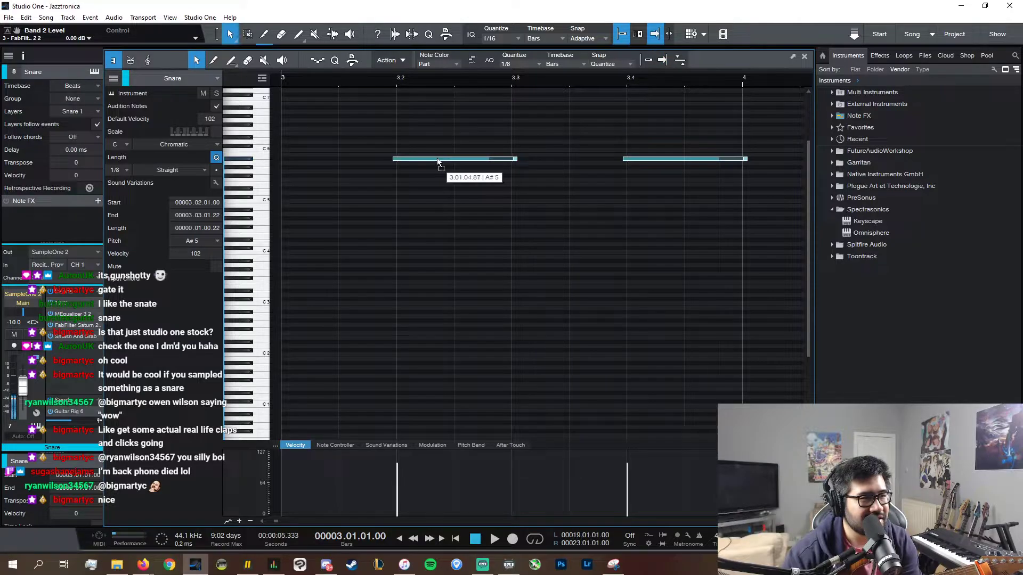
pyautogui.press('space')
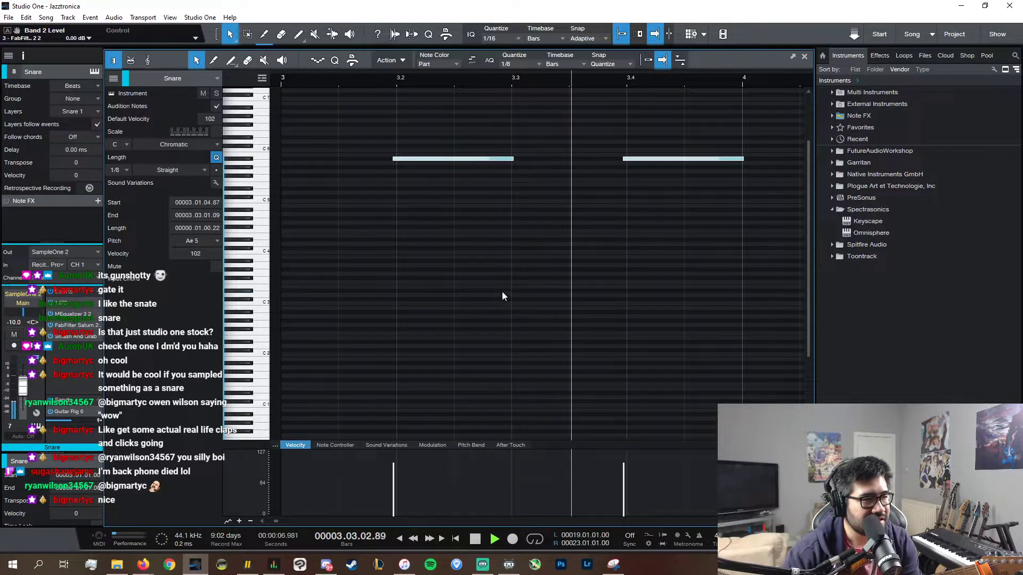
# - Enable band 3 in the Snare's MEqualizer and shape it to about 803 Hz, Q 1.33 and +4.05 dB gain
pyautogui.doubleClick(73, 315)
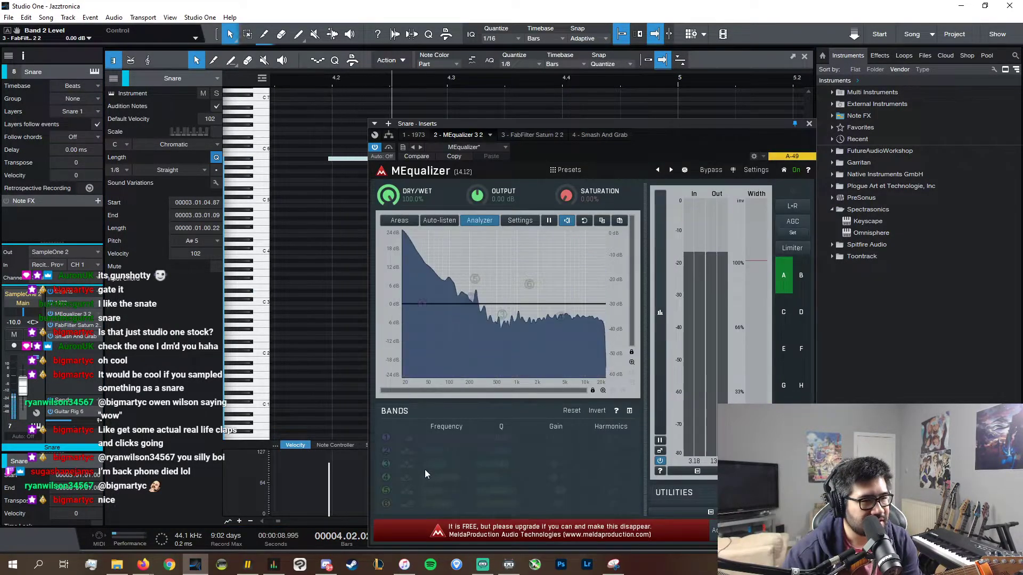
pyautogui.click(386, 463)
pyautogui.moveTo(447, 464); pyautogui.dragTo(575, 466)
pyautogui.moveTo(520, 291); pyautogui.dragTo(520, 289)
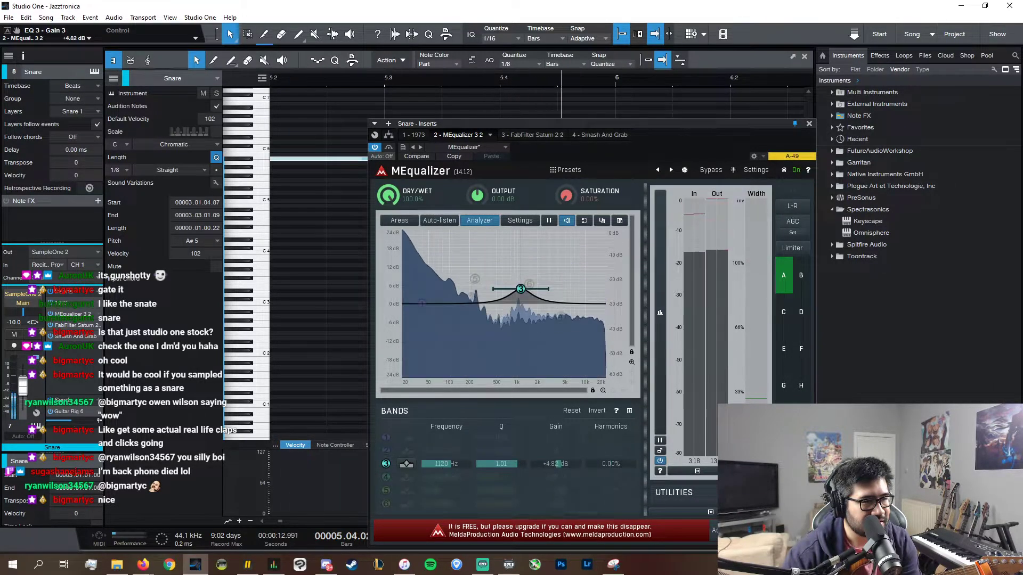
pyautogui.scroll(1, 520, 289)
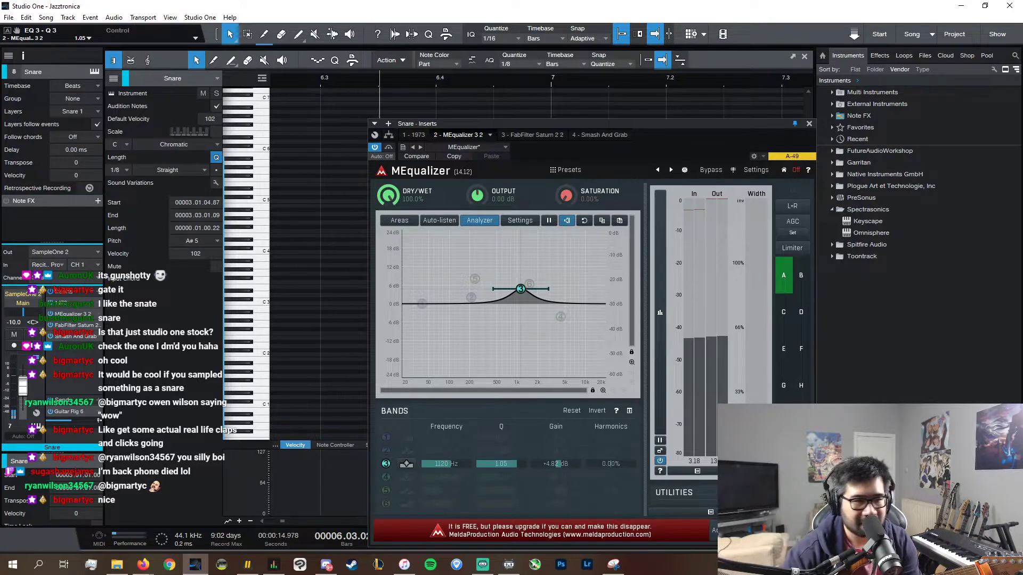
pyautogui.moveTo(518, 464); pyautogui.dragTo(516, 464)
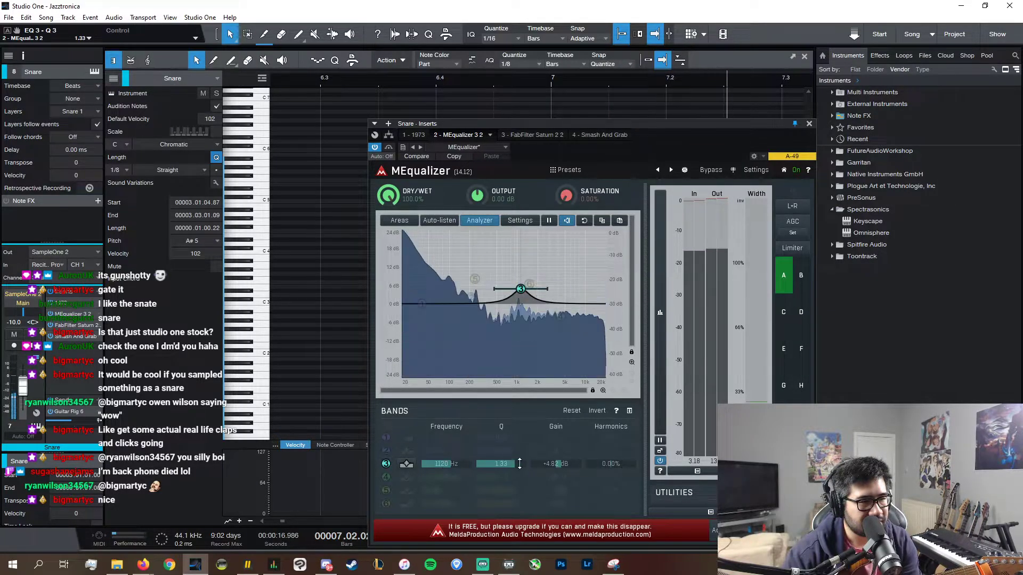
pyautogui.moveTo(452, 464); pyautogui.dragTo(450, 464)
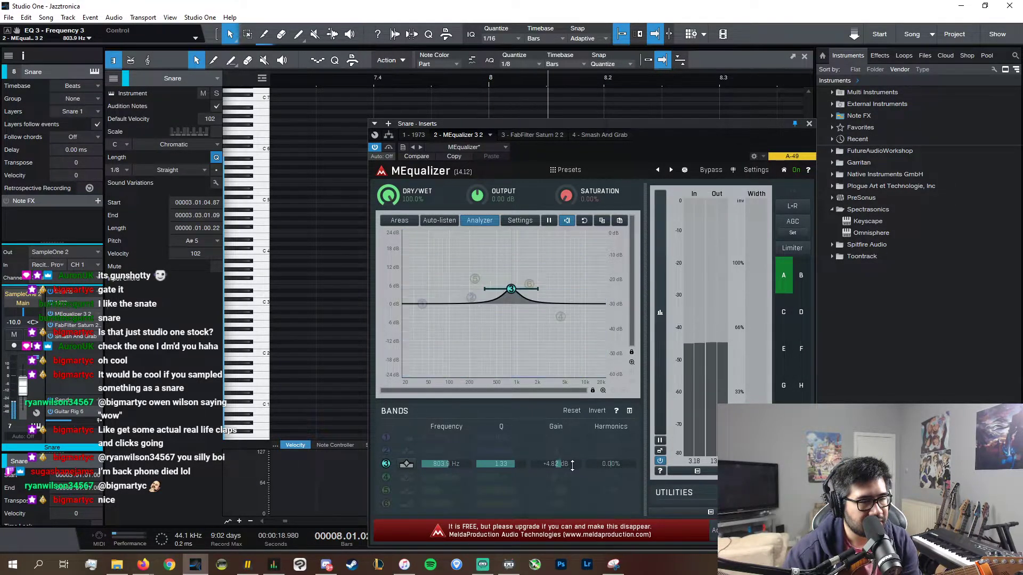
# - Enable MEqualizer band 4 with Q 3.51 and band 2 with Q 2.38 and about +4.9 dB gain, and close the equalizer
pyautogui.click(386, 477)
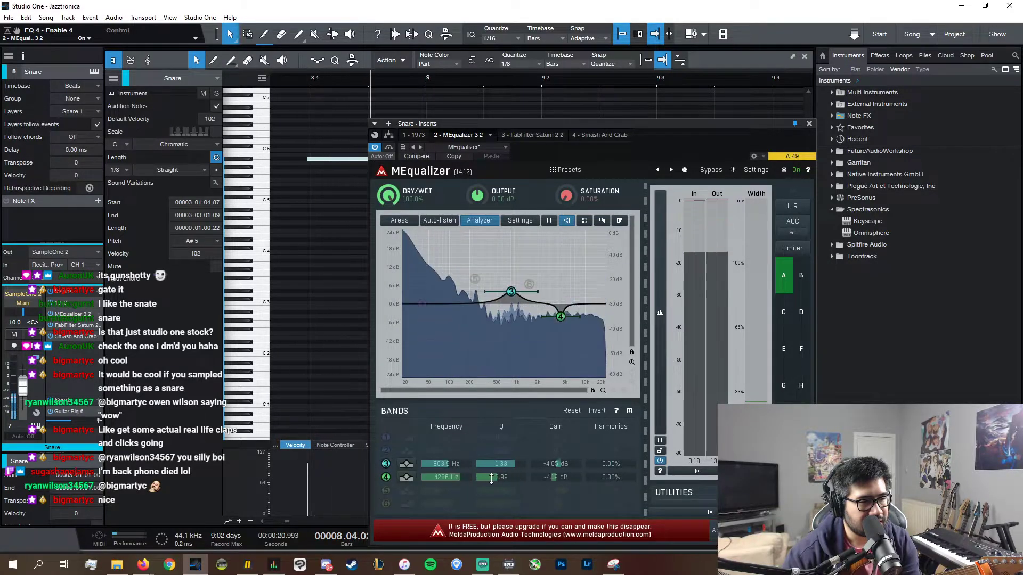
pyautogui.scroll(-1, 516, 477)
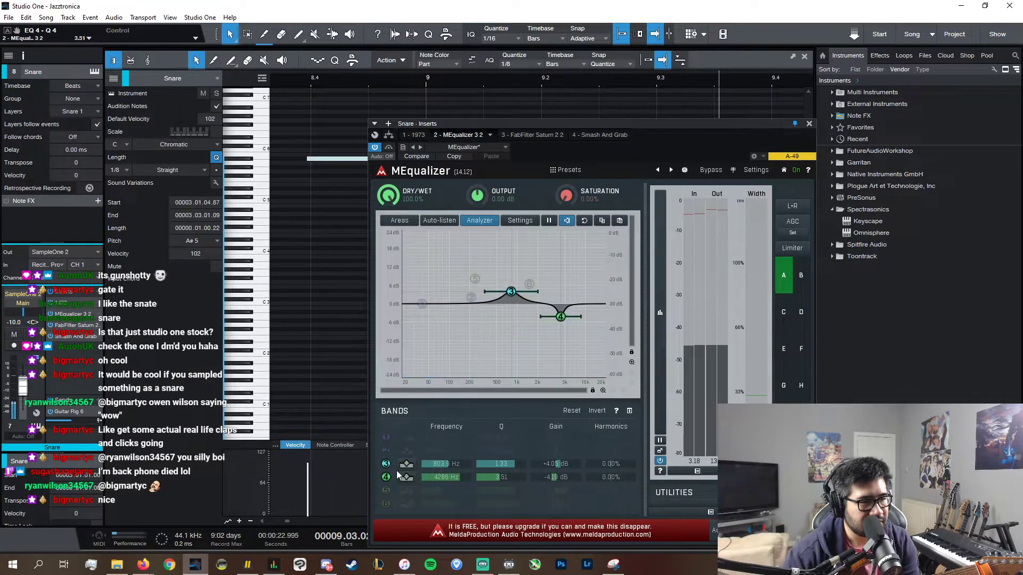
pyautogui.click(386, 450)
pyautogui.moveTo(516, 451); pyautogui.dragTo(516, 437)
pyautogui.moveTo(580, 451); pyautogui.dragTo(580, 441)
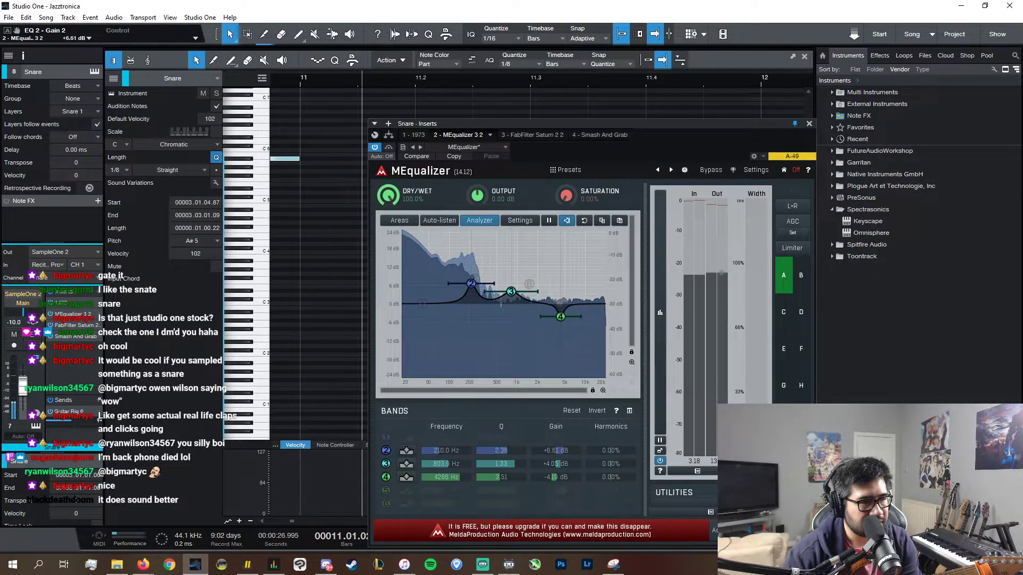
pyautogui.click(807, 122)
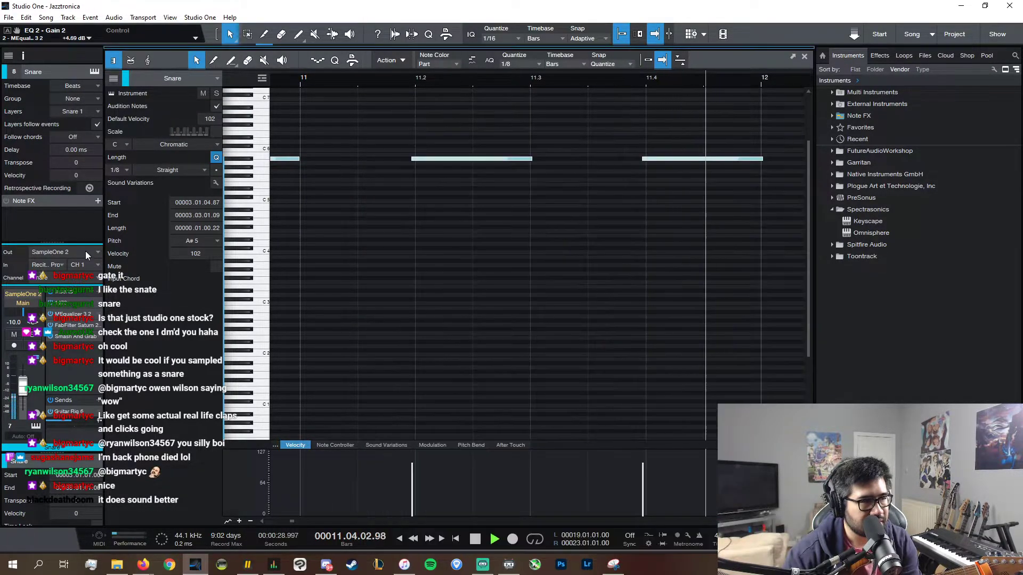
# - In the Snare's Smash And Grab, set Threshold to -25.82, Output to 5.18 and Beef to 4.88, raise Air, and close the effect
pyautogui.click(77, 337)
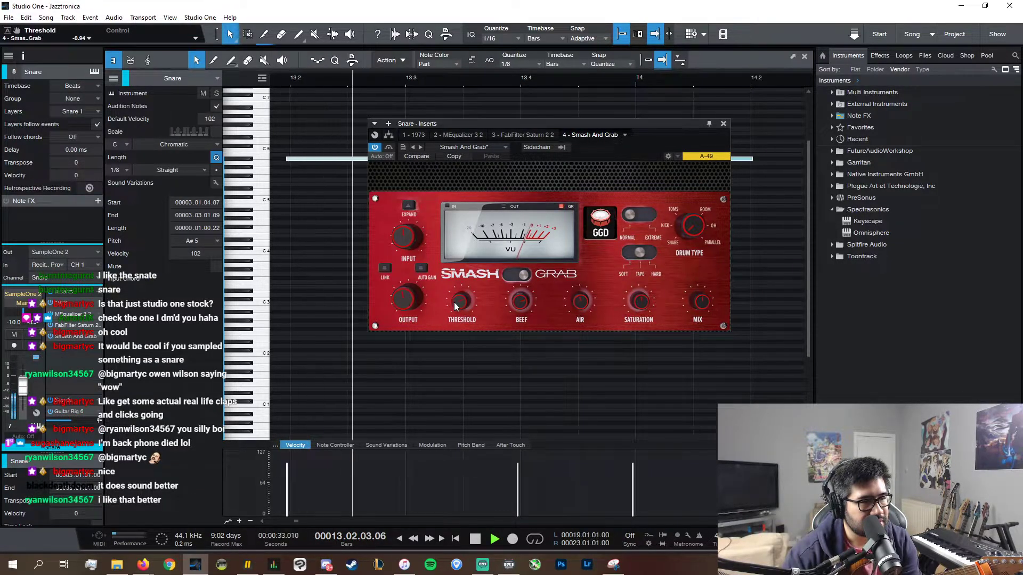
pyautogui.moveTo(456, 303); pyautogui.dragTo(452, 334)
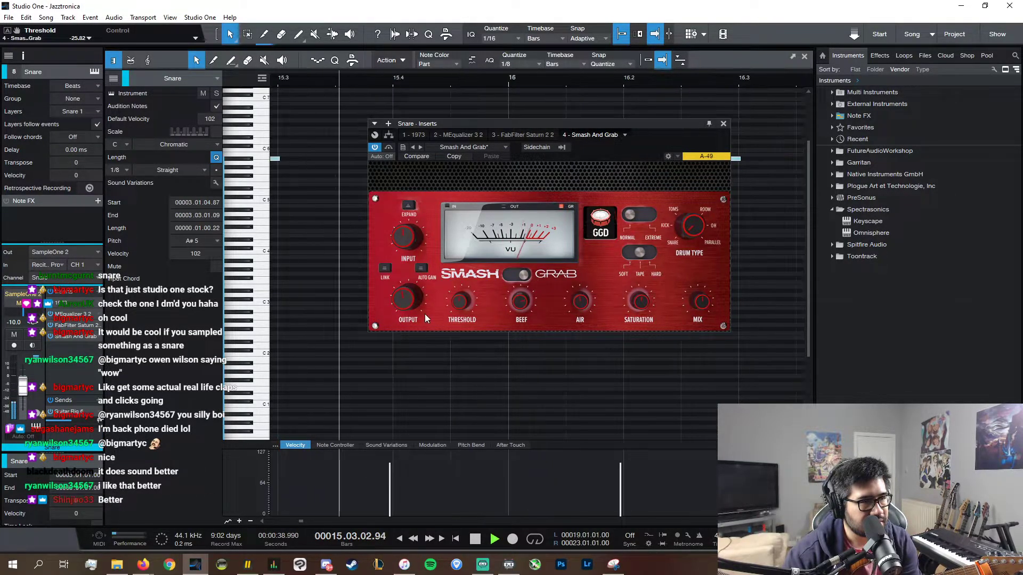
pyautogui.moveTo(403, 304)
pyautogui.mouseDown()
pyautogui.moveTo(400, 279)
pyautogui.moveTo(397, 298)
pyautogui.mouseUp()
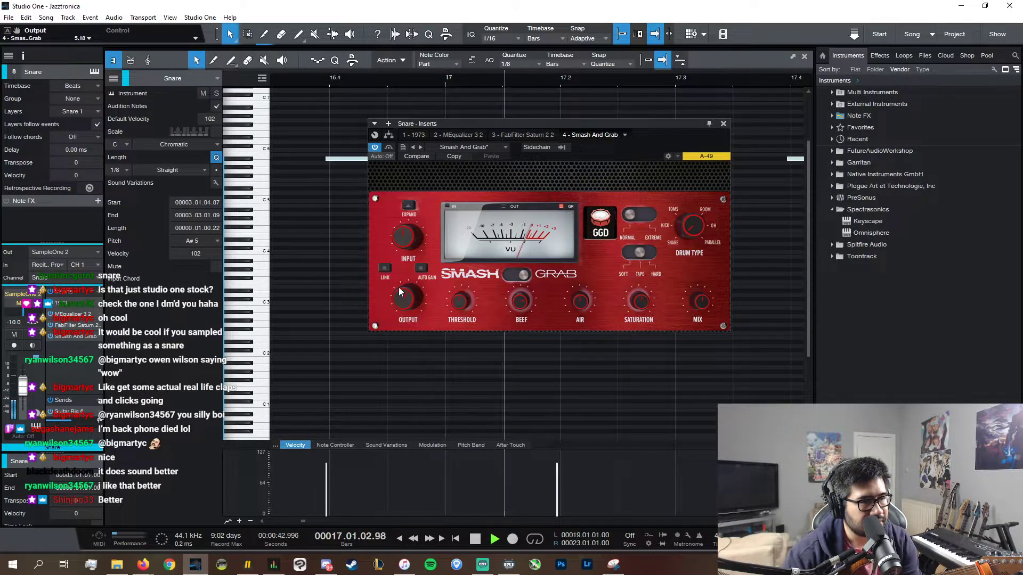
pyautogui.moveTo(578, 301)
pyautogui.mouseDown()
pyautogui.moveTo(590, 266)
pyautogui.moveTo(583, 289)
pyautogui.mouseUp()
pyautogui.moveTo(512, 305); pyautogui.dragTo(514, 293)
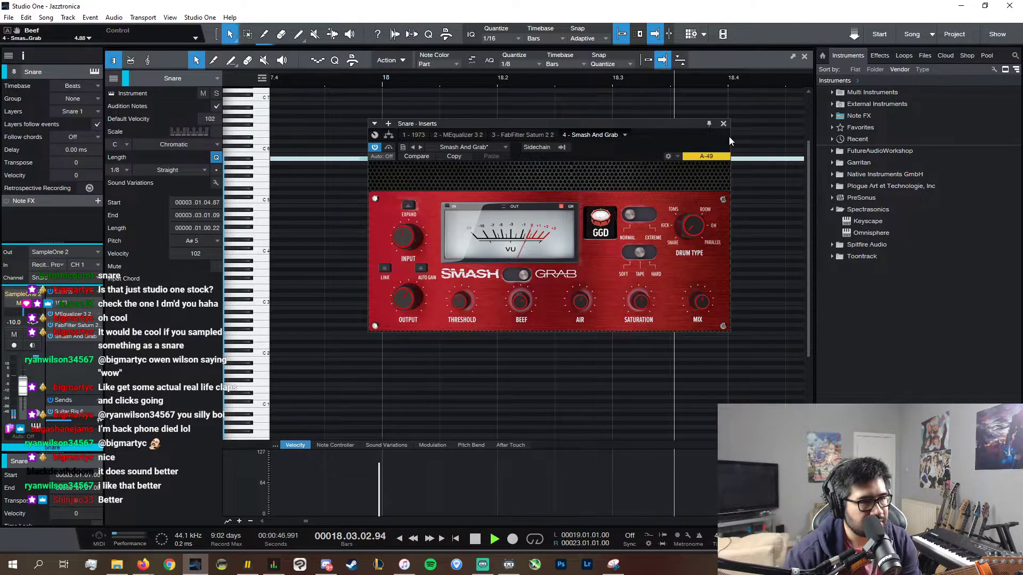
pyautogui.click(723, 123)
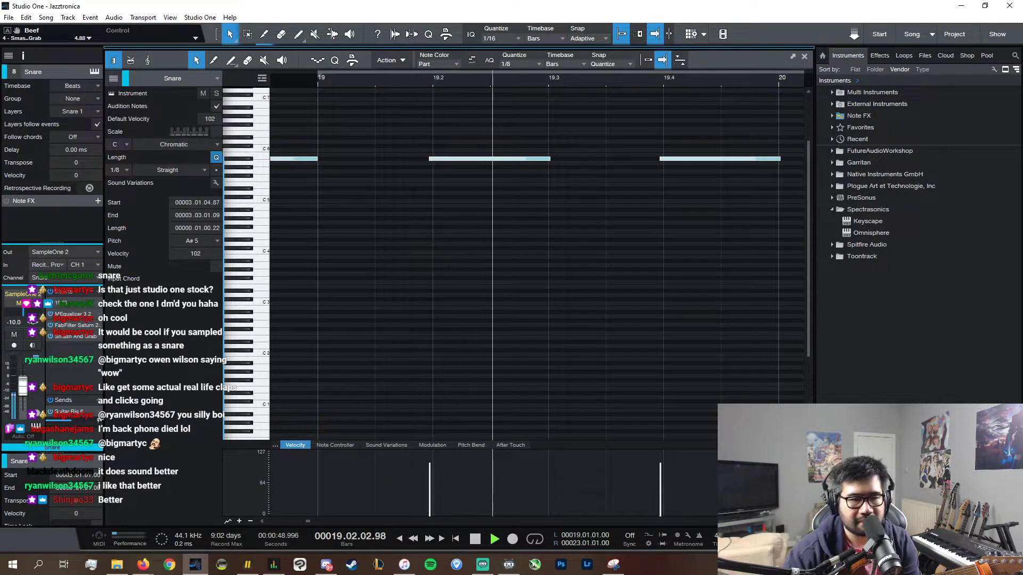
# - Close the Snare note editor to return to the full arrangement, and stop playback
pyautogui.press('w')
pyautogui.press('w')
pyautogui.press('w')
pyautogui.press('w')
pyautogui.press('w')
pyautogui.press('w')
pyautogui.press('w')
pyautogui.press('w')
pyautogui.press('w')
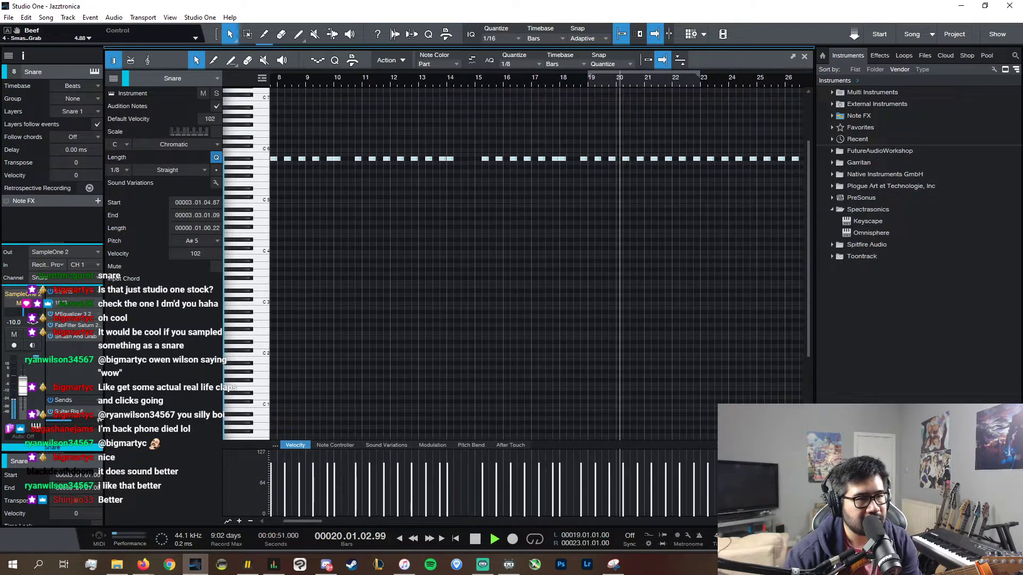
pyautogui.click(804, 56)
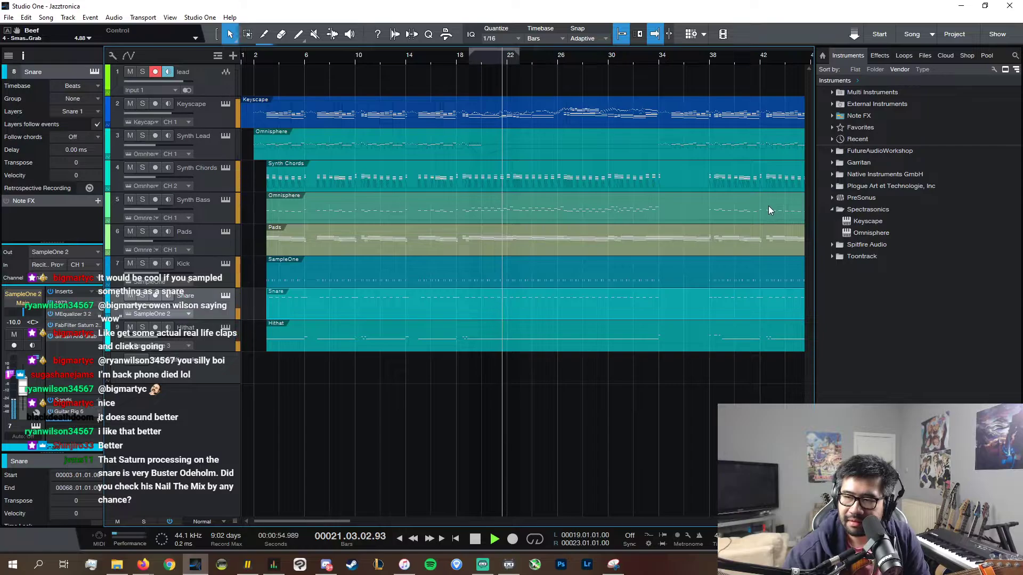
pyautogui.press('space')
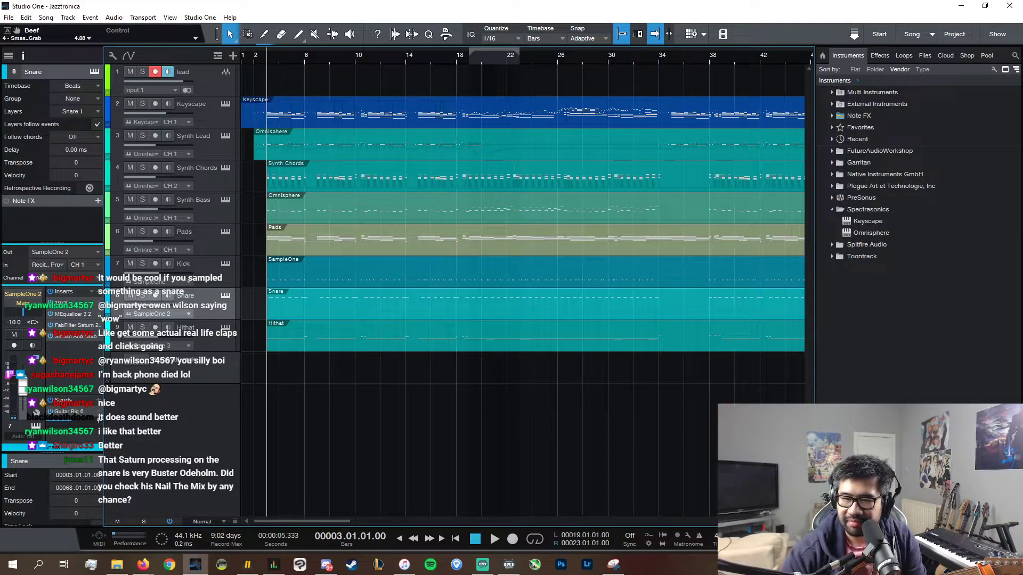
# - Play the arrangement from bar 38 to listen to the section with the updated snare
pyautogui.hotkey('alt', 'Tab')
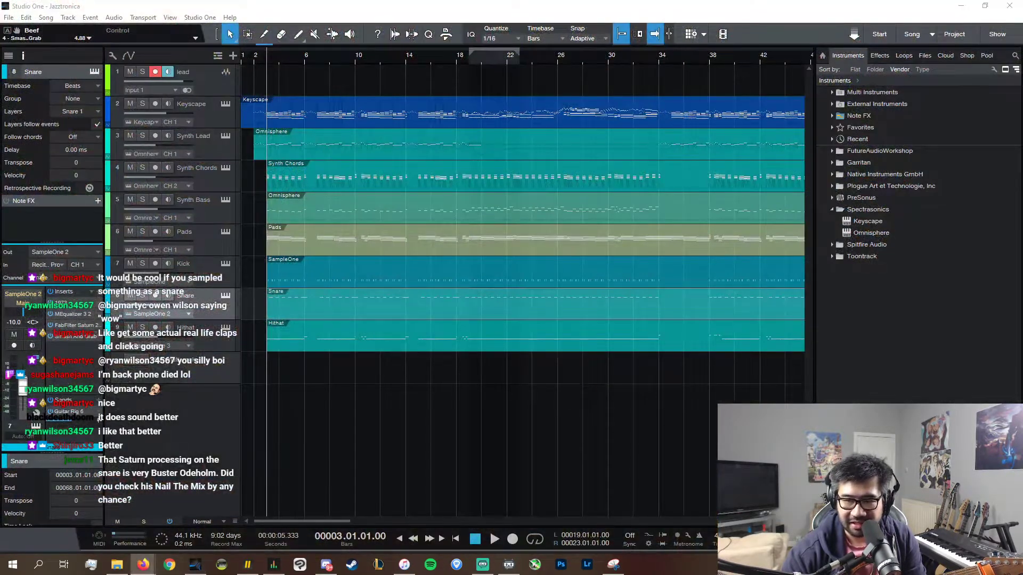
pyautogui.hotkey('alt', 'Tab')
pyautogui.hscroll(5, 586, 518)
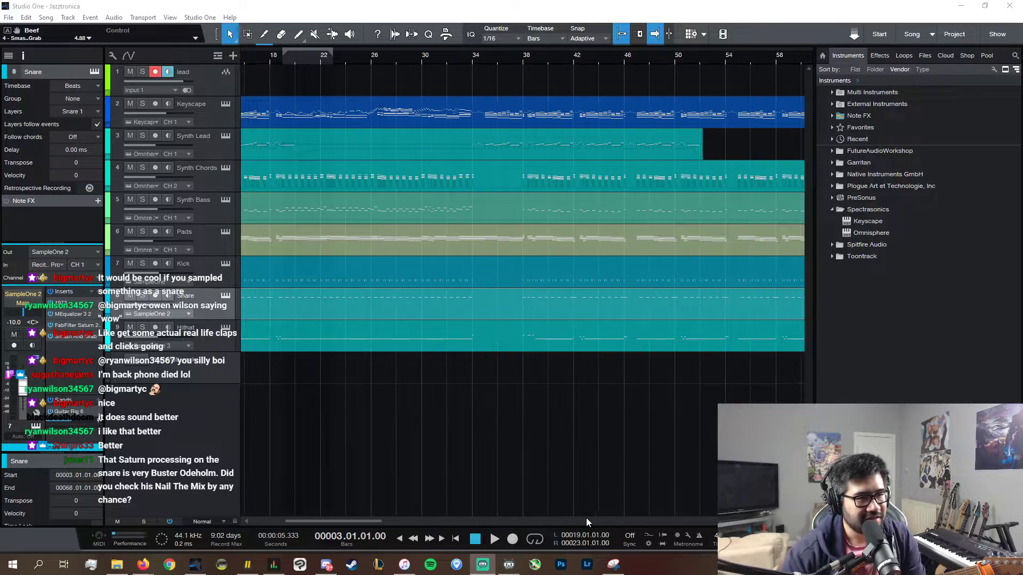
pyautogui.click(529, 64)
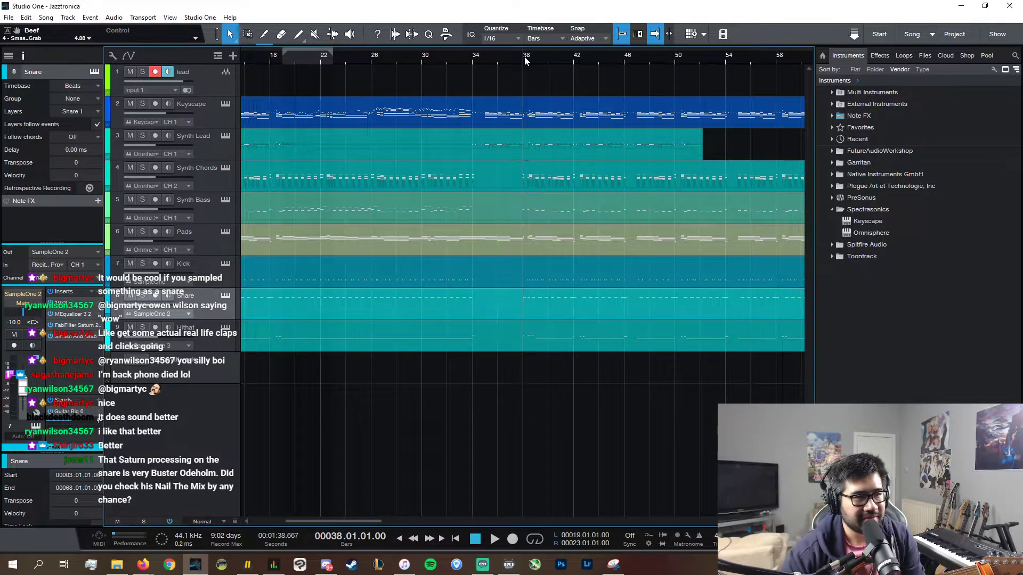
pyautogui.press('space')
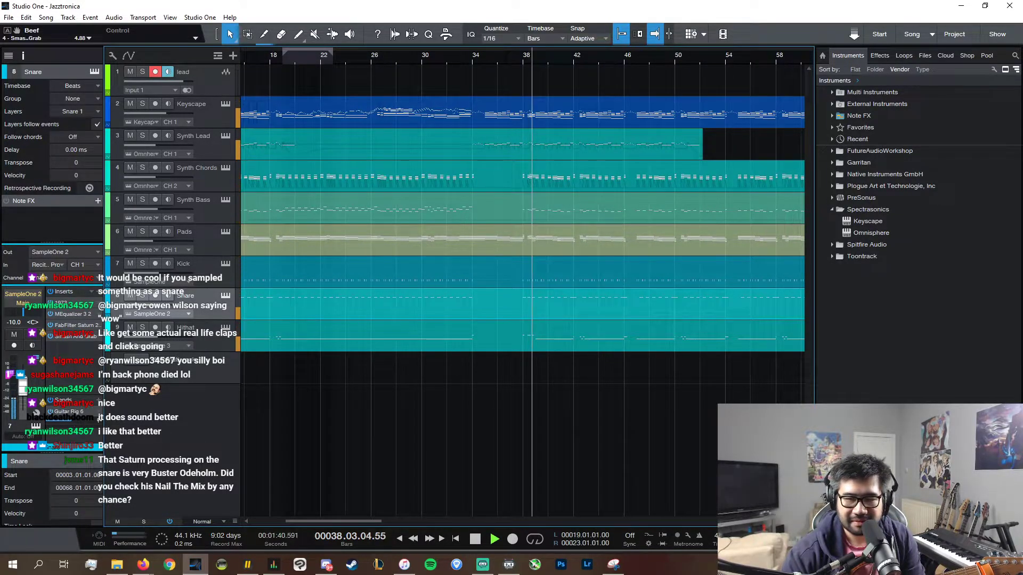
pyautogui.hotkey('alt', 'Tab')
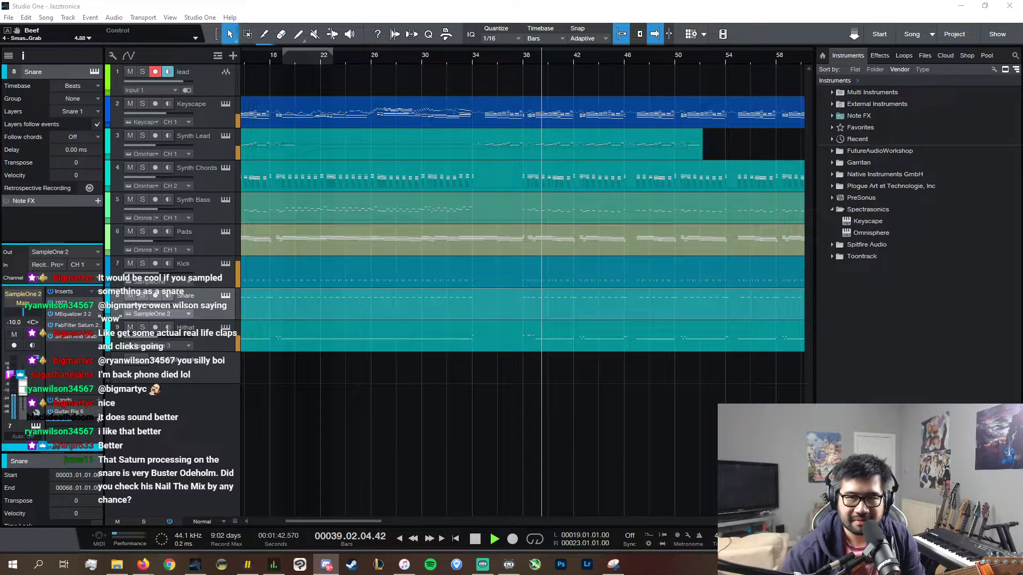
pyautogui.click(691, 20)
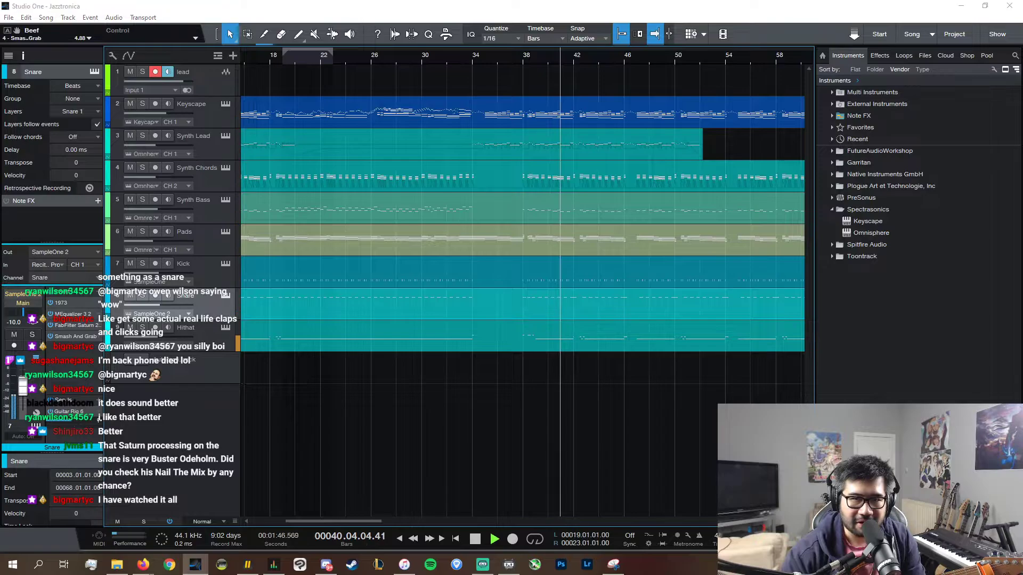
pyautogui.hotkey('alt', 'Tab')
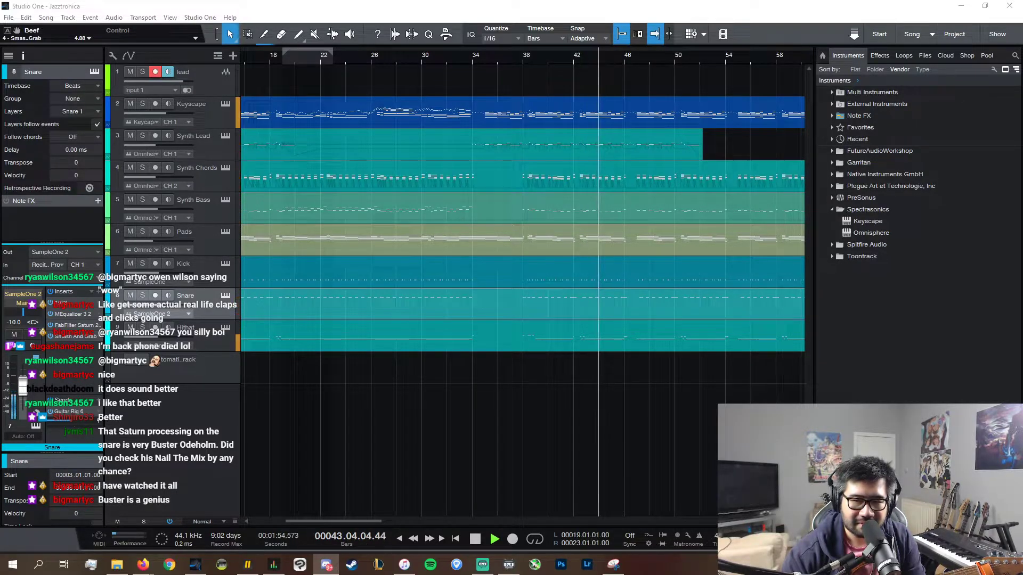
# - Audition the song around the end of the Synth Lead part, restarting from bar 50, and stop playback
pyautogui.hscroll(5, 564, 123)
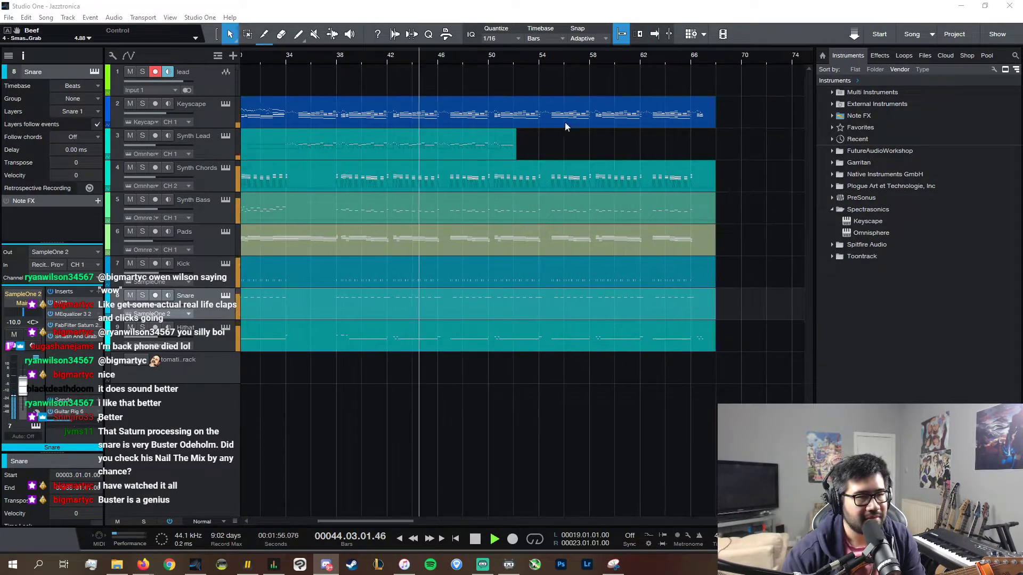
pyautogui.press('f')
pyautogui.click(505, 53)
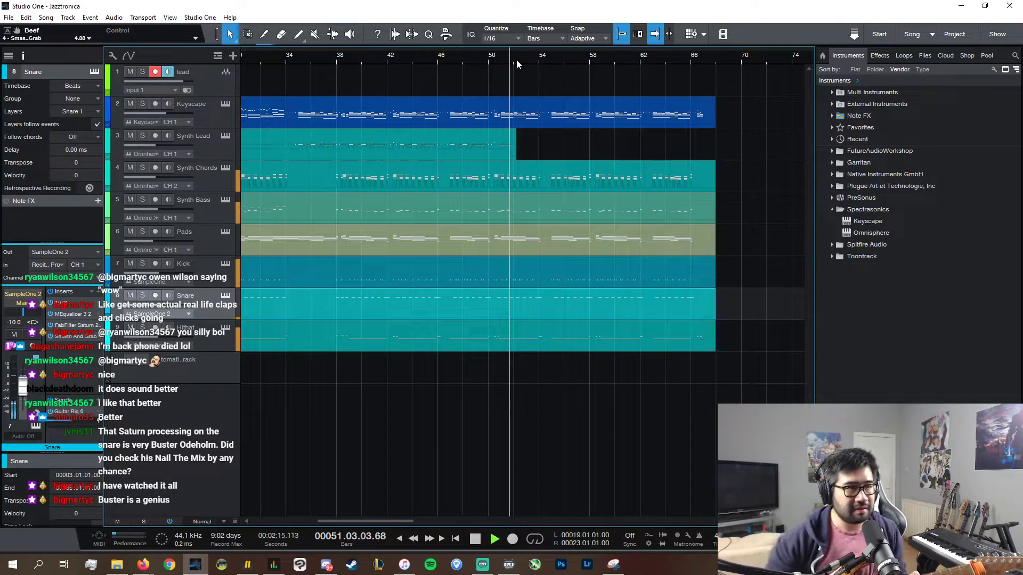
pyautogui.click(487, 57)
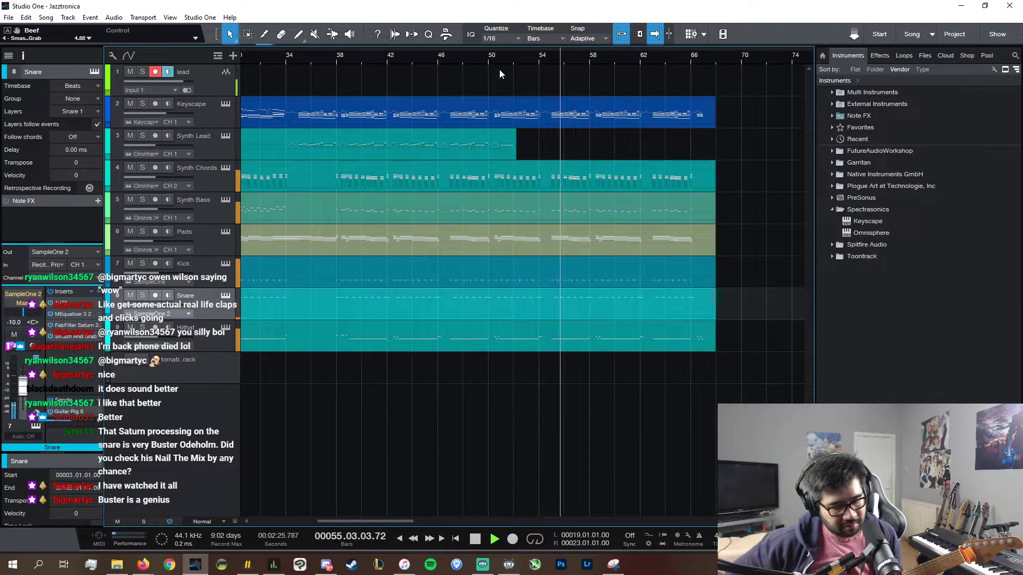
pyautogui.press('space')
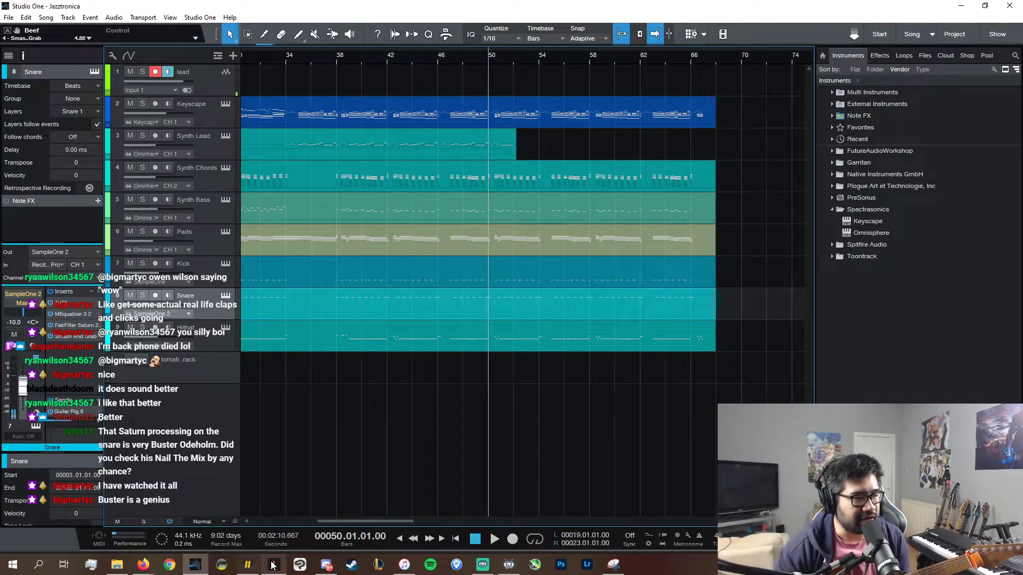
# - Switch to Axe-Edit, load preset 23 Clean Lead, and bypass its Reverb block
pyautogui.click(248, 565)
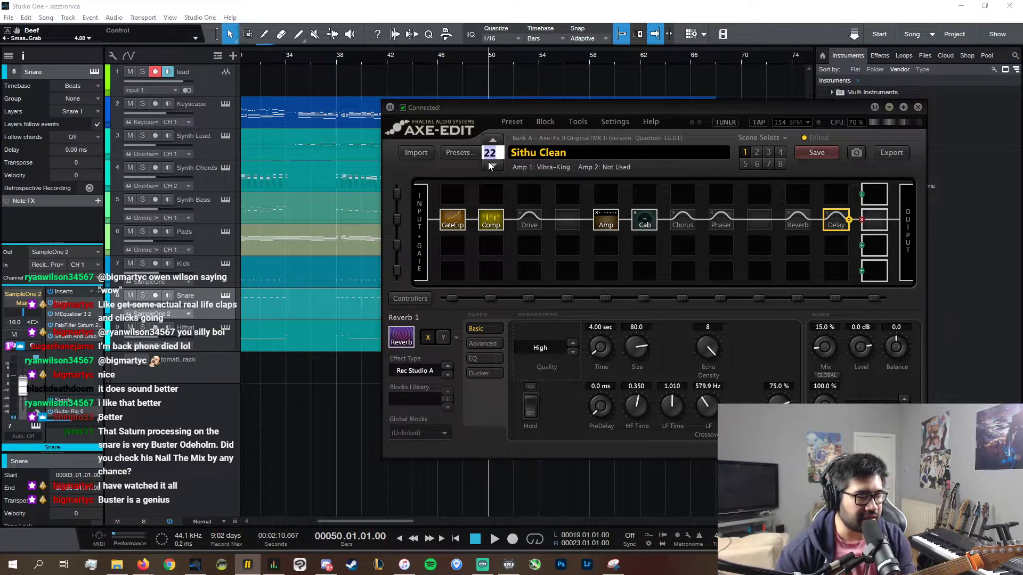
pyautogui.click(491, 166)
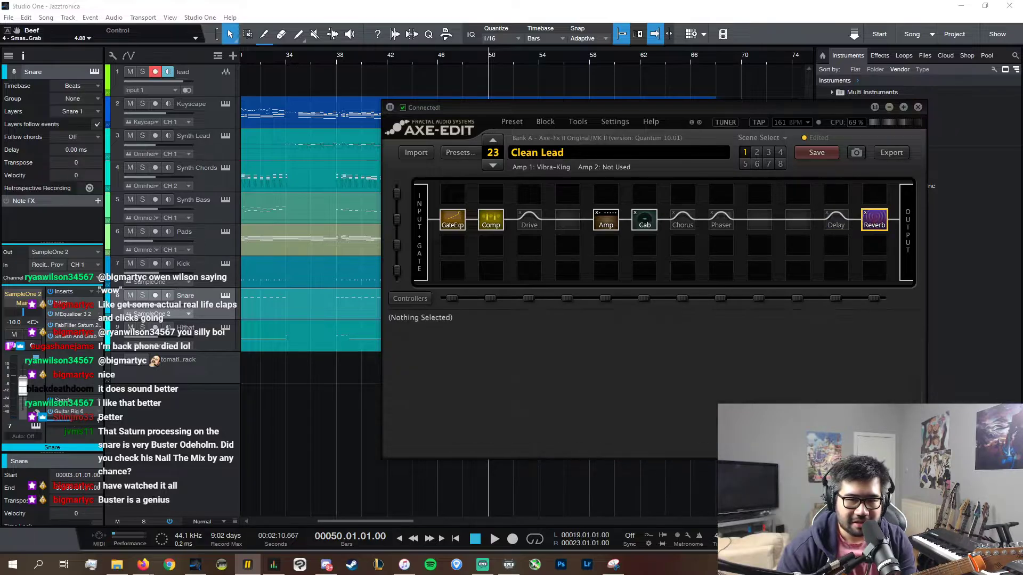
pyautogui.click(868, 218)
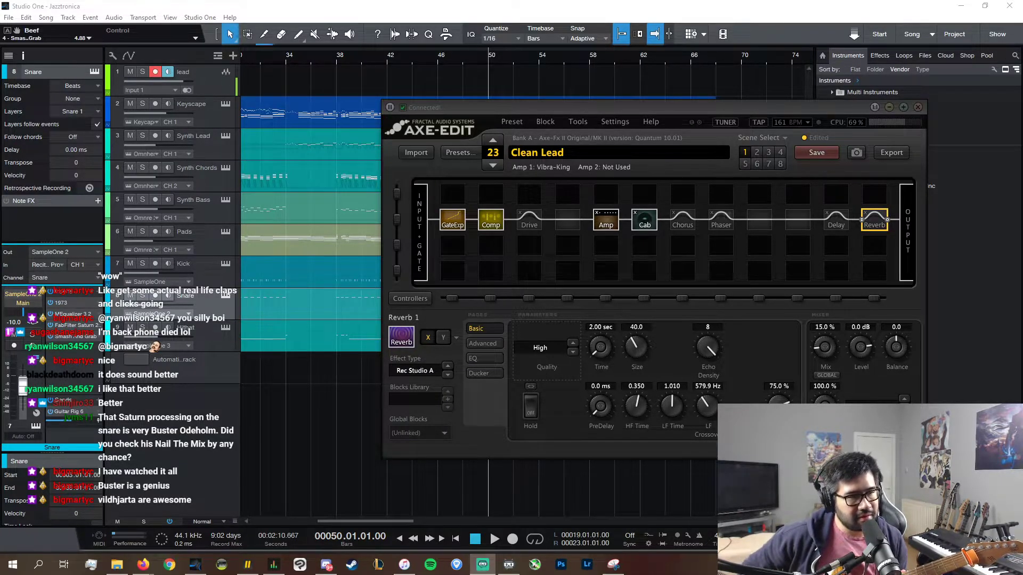
# - Check the guitar's tuning with the Axe-Edit tuner, close the tuner, and minimize Axe-Edit
pyautogui.click(727, 123)
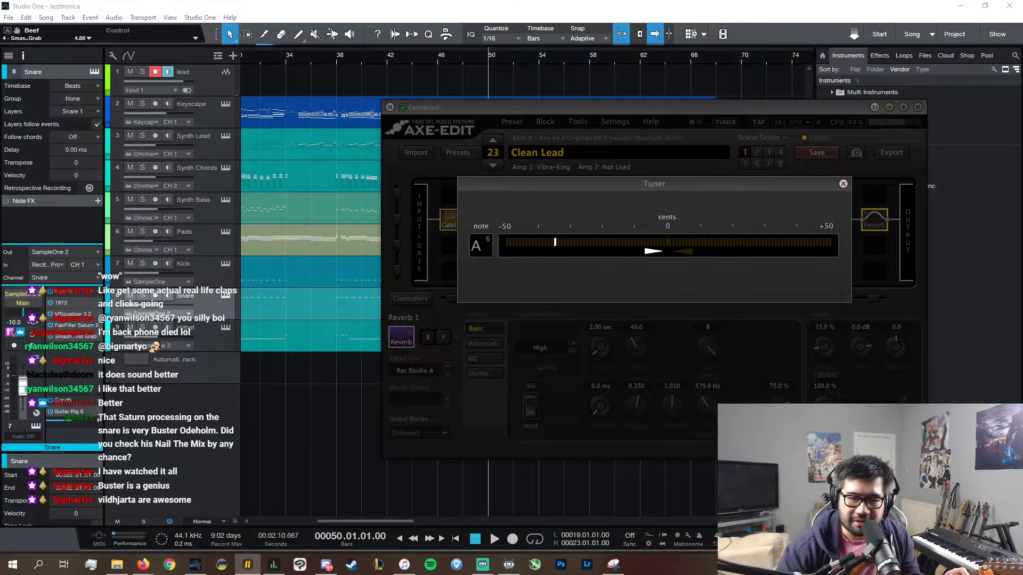
pyautogui.hotkey('alt', 'Tab')
pyautogui.hotkey('alt', 'Tab')
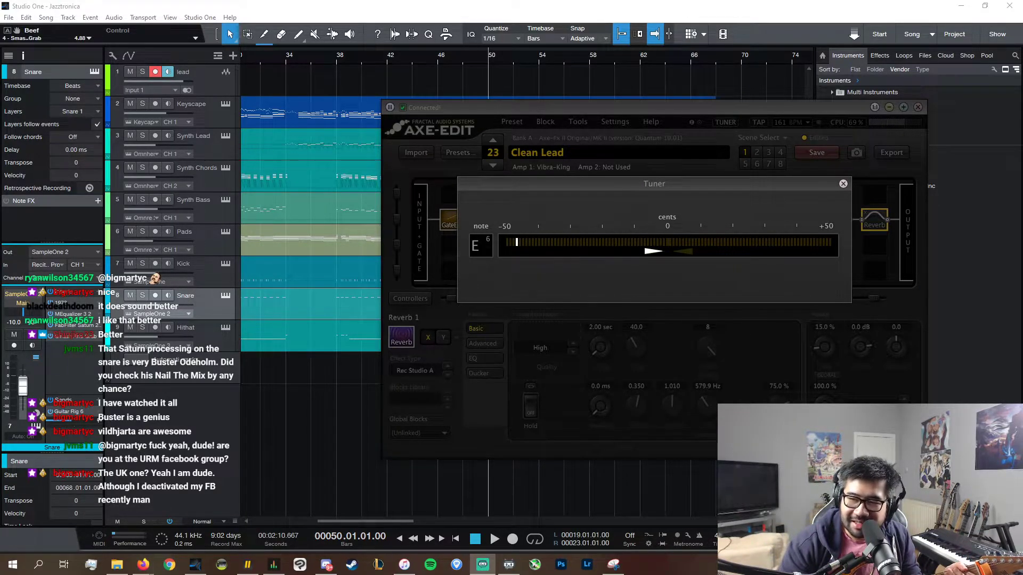
pyautogui.click(843, 184)
pyautogui.click(889, 107)
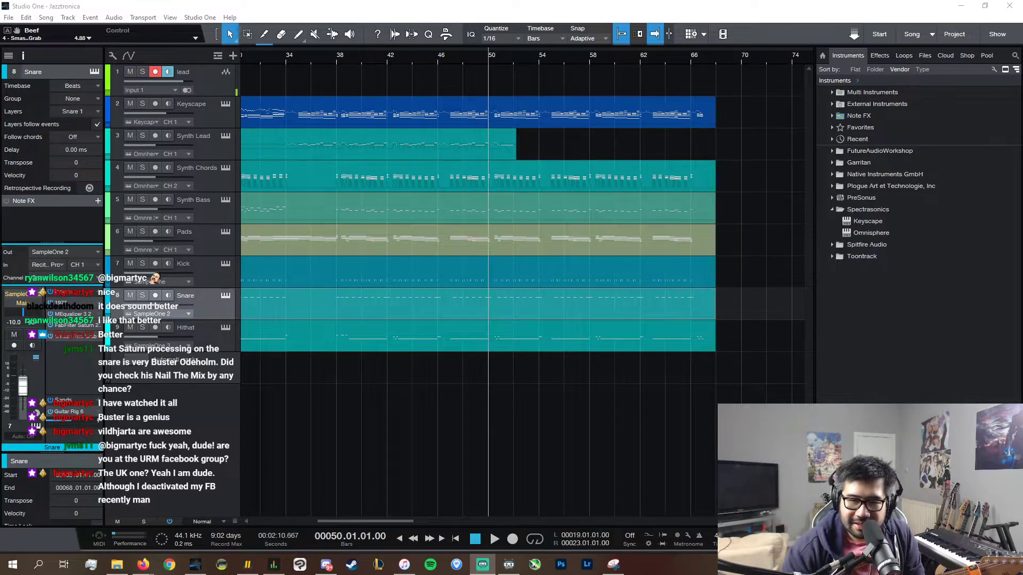
# - Return to the Studio One arrangement, play it from bar 51, replay it from bar 50, and stop
pyautogui.hotkey('alt', 'Tab')
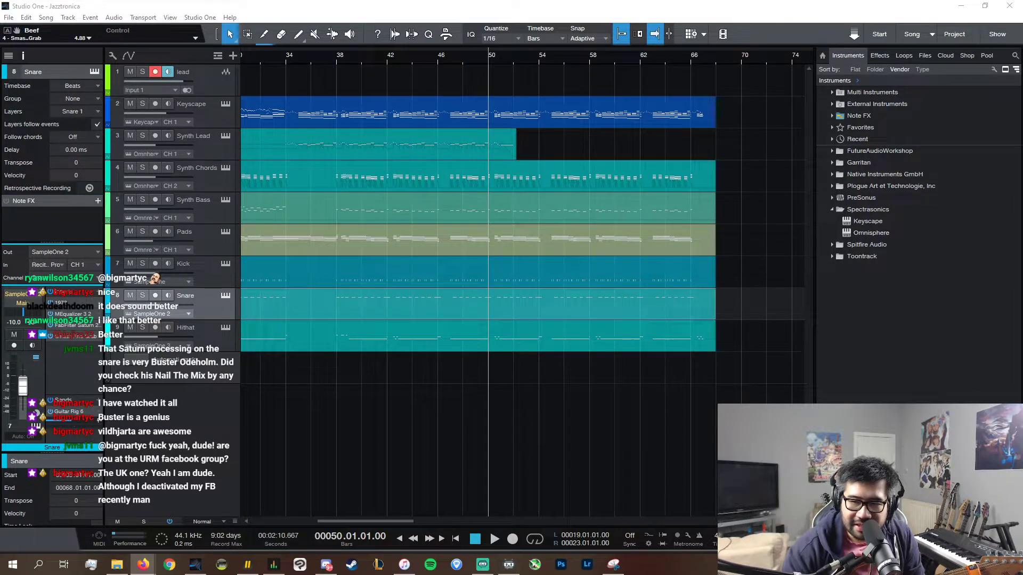
pyautogui.click(500, 57)
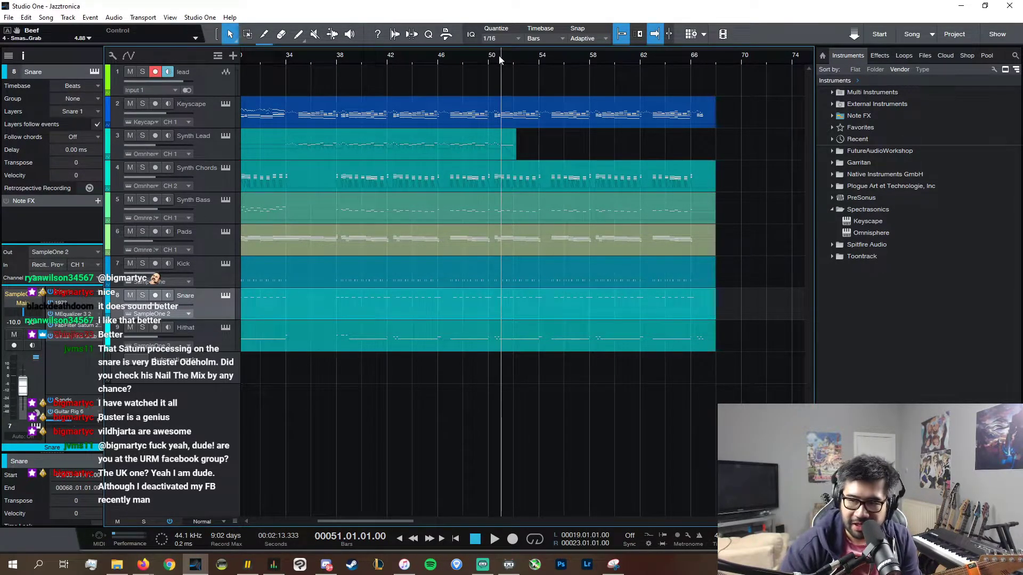
pyautogui.press('space')
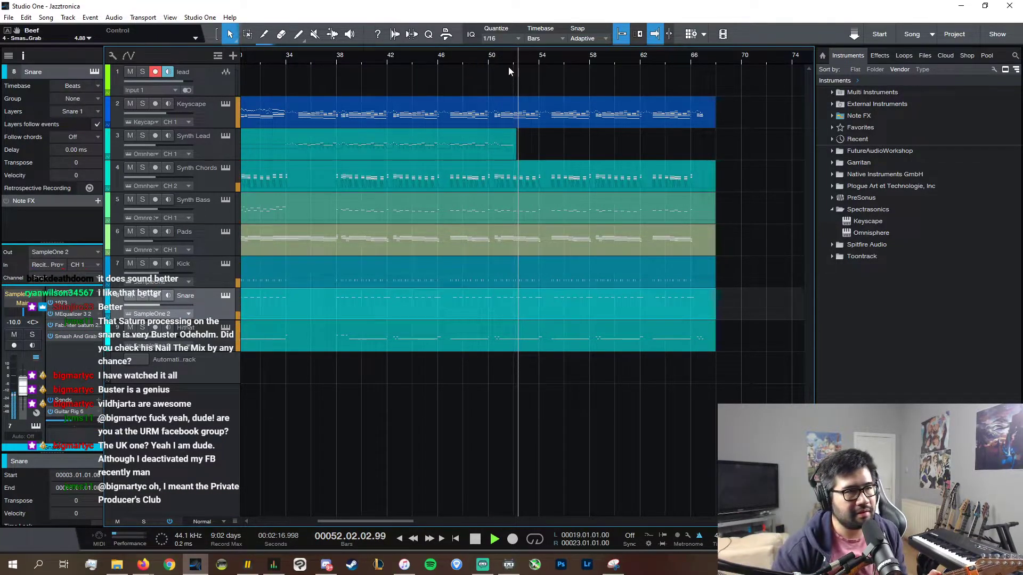
pyautogui.click(498, 59)
pyautogui.click(489, 58)
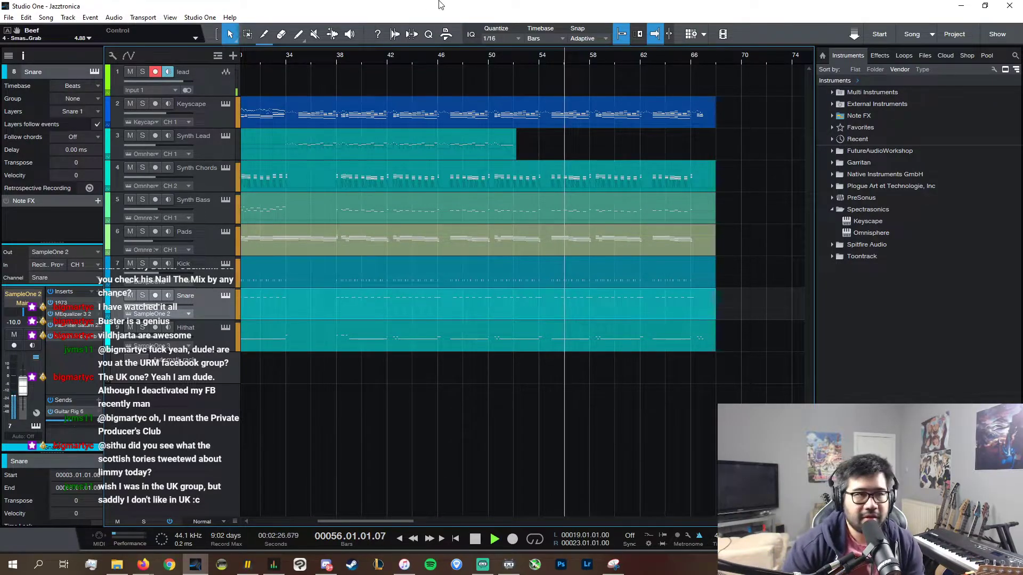
pyautogui.press('space')
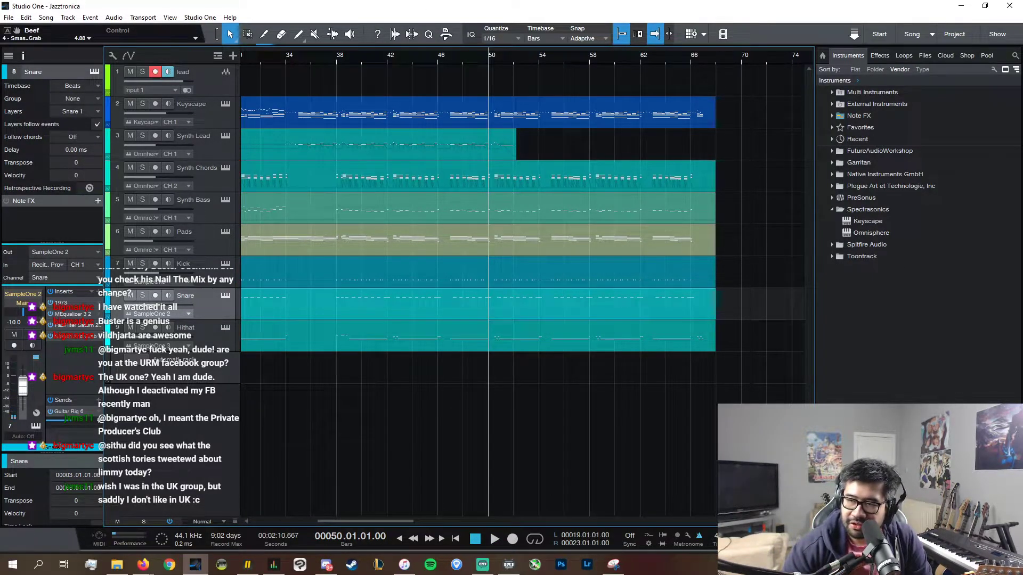
pyautogui.hotkey('alt', 'Tab')
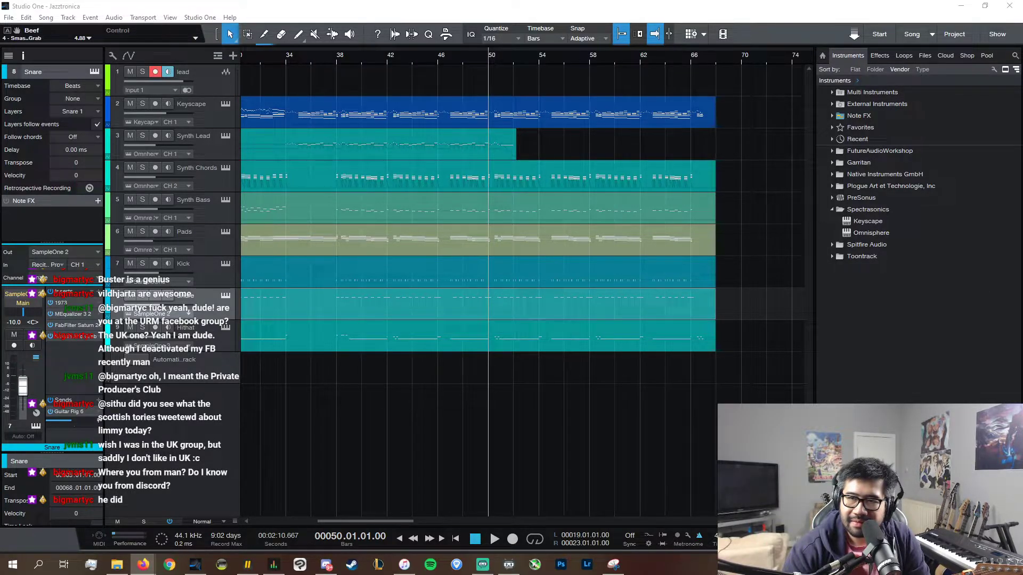
pyautogui.moveTo(506, 0); pyautogui.dragTo(507, 2)
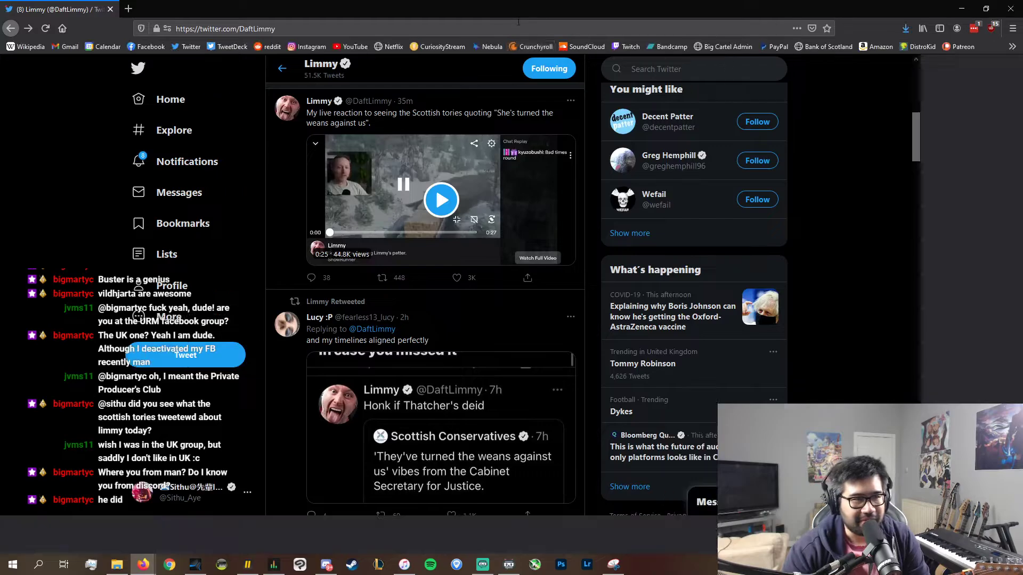
pyautogui.scroll(1, 585, 283)
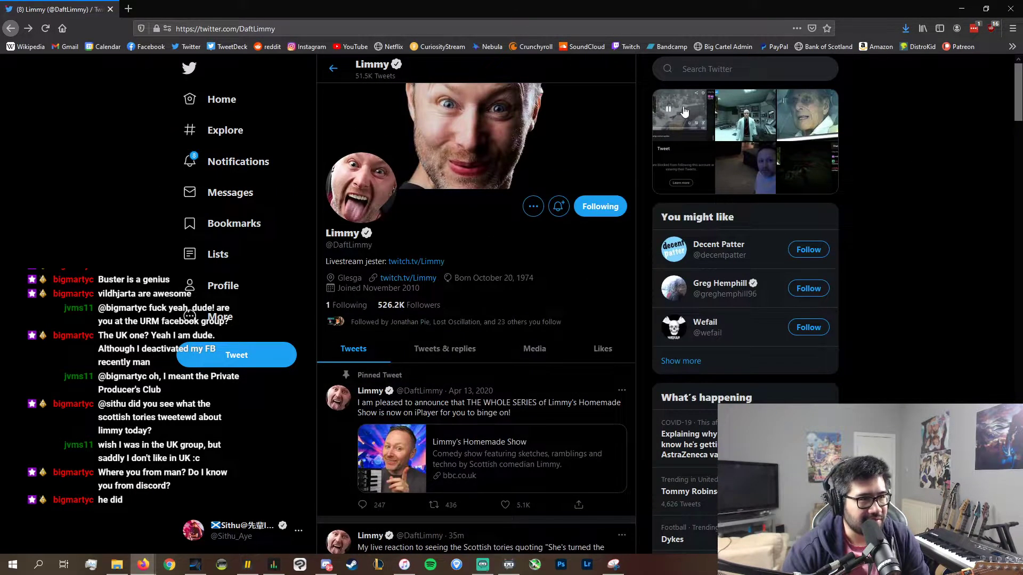
pyautogui.click(707, 69)
pyautogui.write('scottish conservatives')
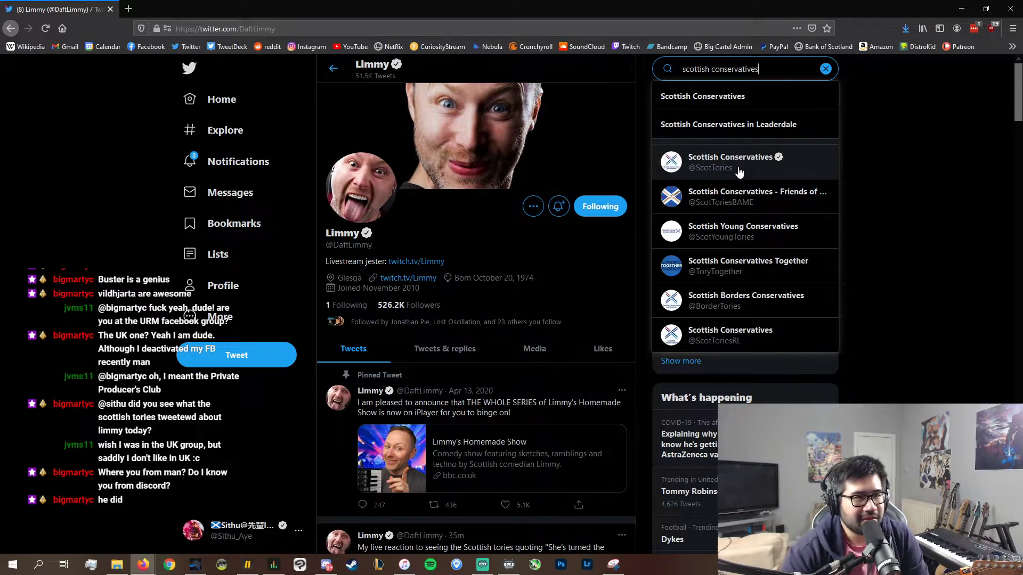
pyautogui.click(741, 165)
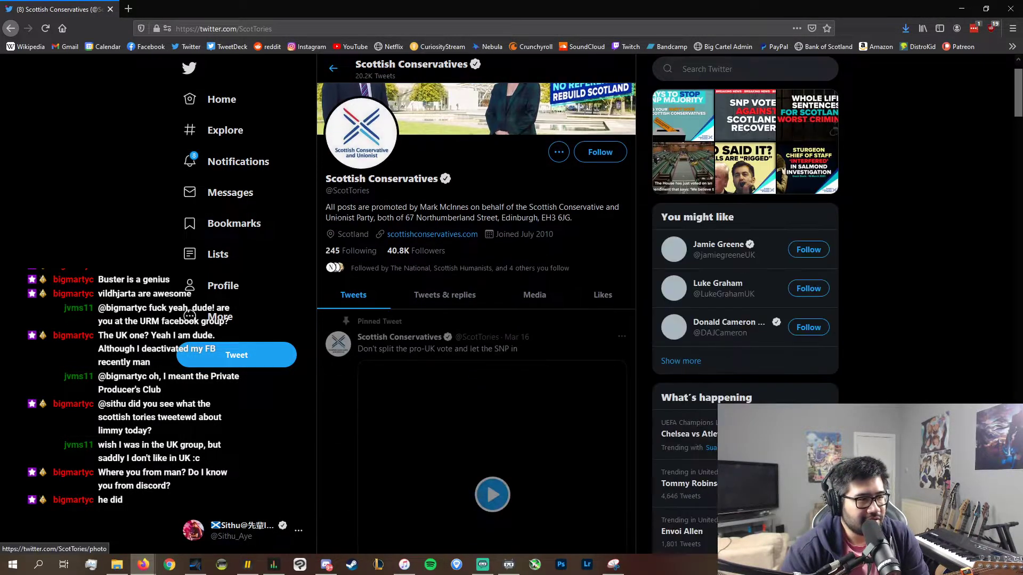
pyautogui.scroll(-5, 338, 230)
pyautogui.scroll(-10, 339, 231)
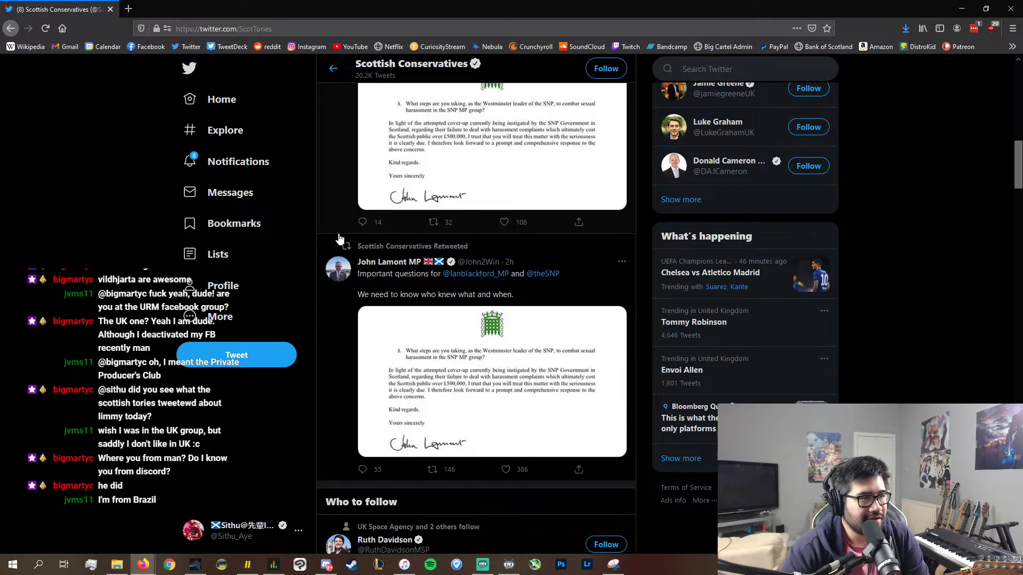
pyautogui.scroll(-15, 339, 238)
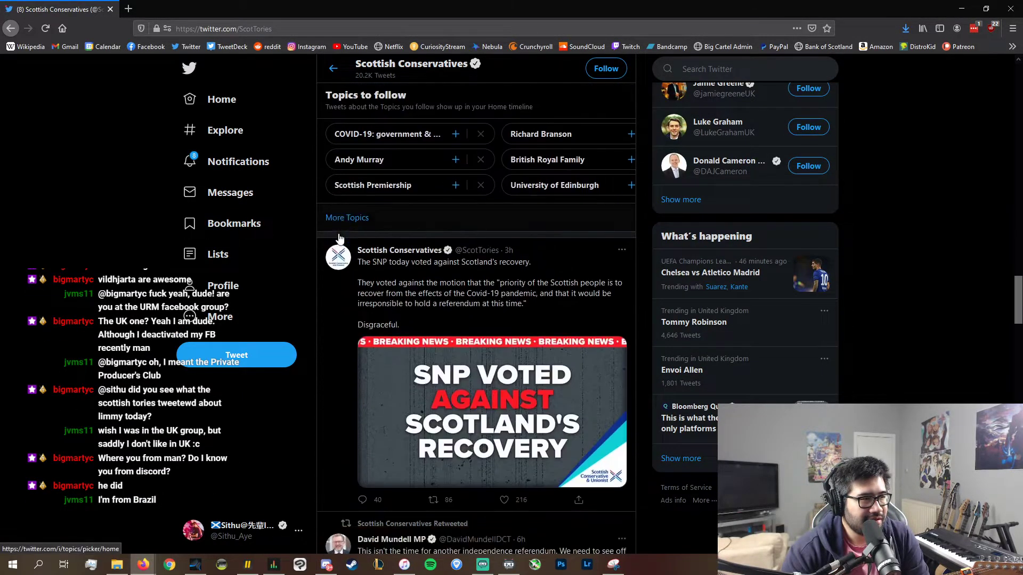
pyautogui.scroll(-8, 339, 238)
pyautogui.moveTo(767, 4); pyautogui.dragTo(1022, 192)
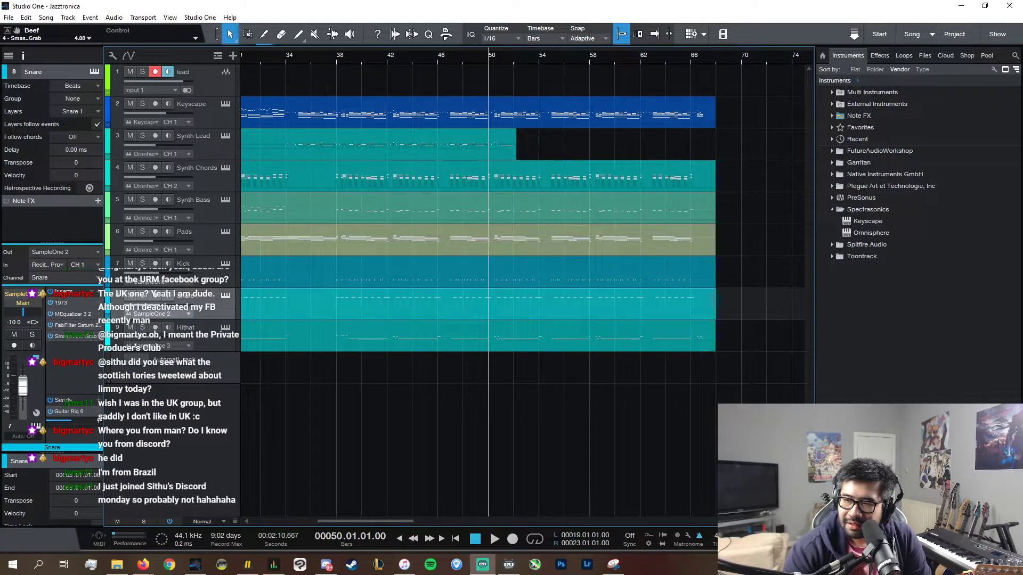
# - Play the arrangement from bar 50 to rehearse the lead part, and stop playback
pyautogui.click(491, 59)
pyautogui.press('space')
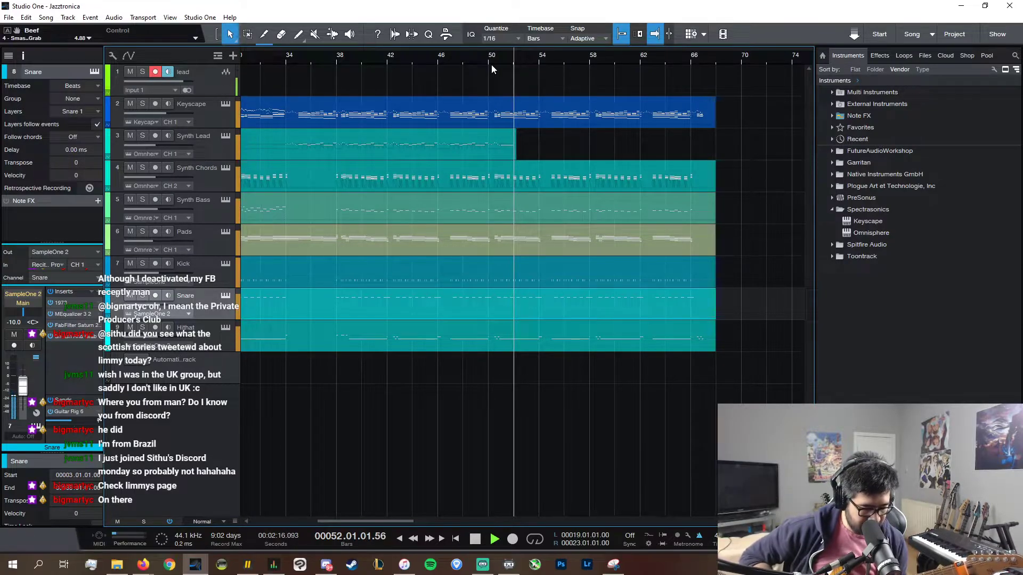
pyautogui.press('space')
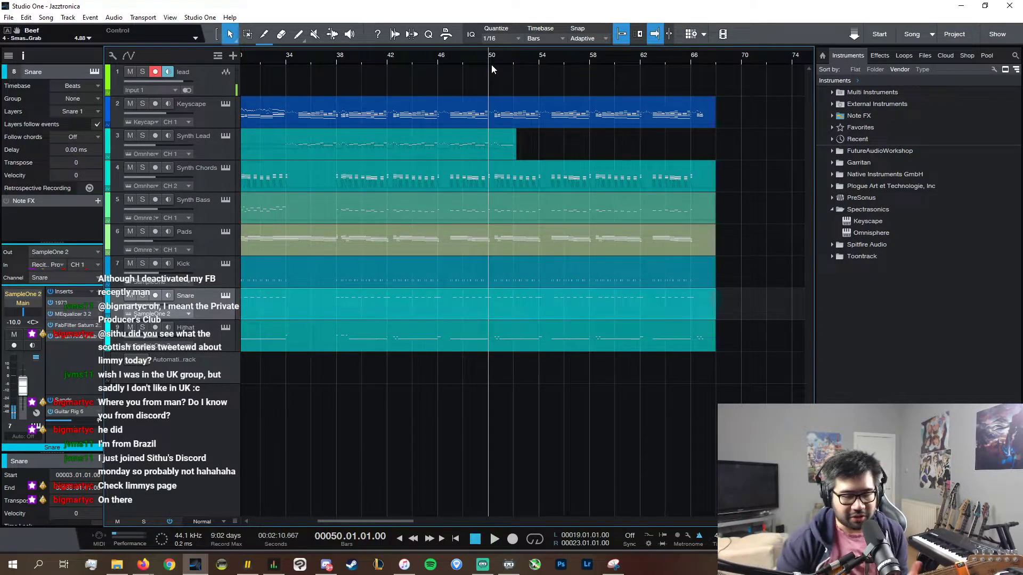
# - Try to record a lead guitar take on the lead track from bar 50, and undo it
pyautogui.press('KP_Multiply')
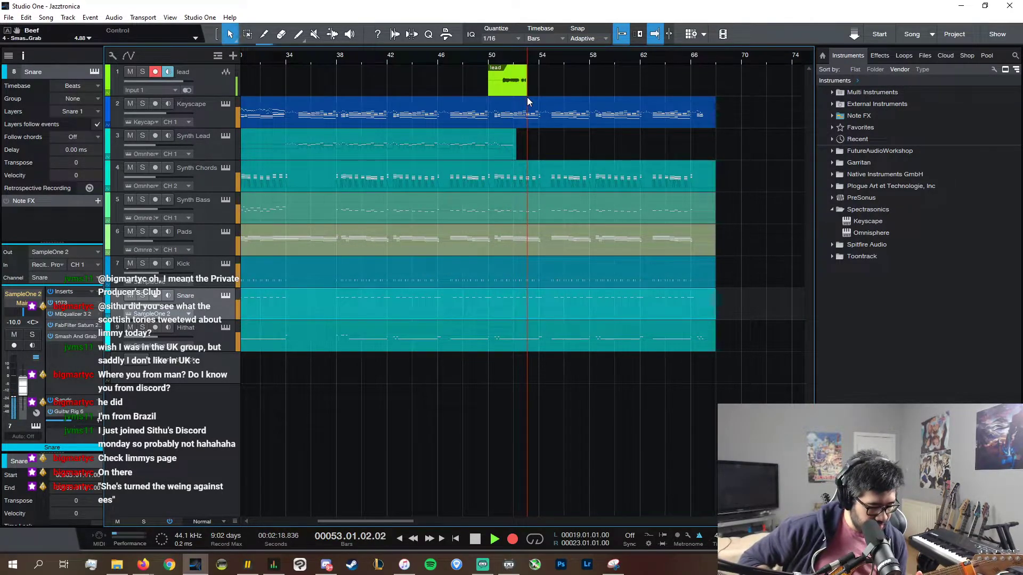
pyautogui.press('space')
pyautogui.hotkey('ctrl', 'z')
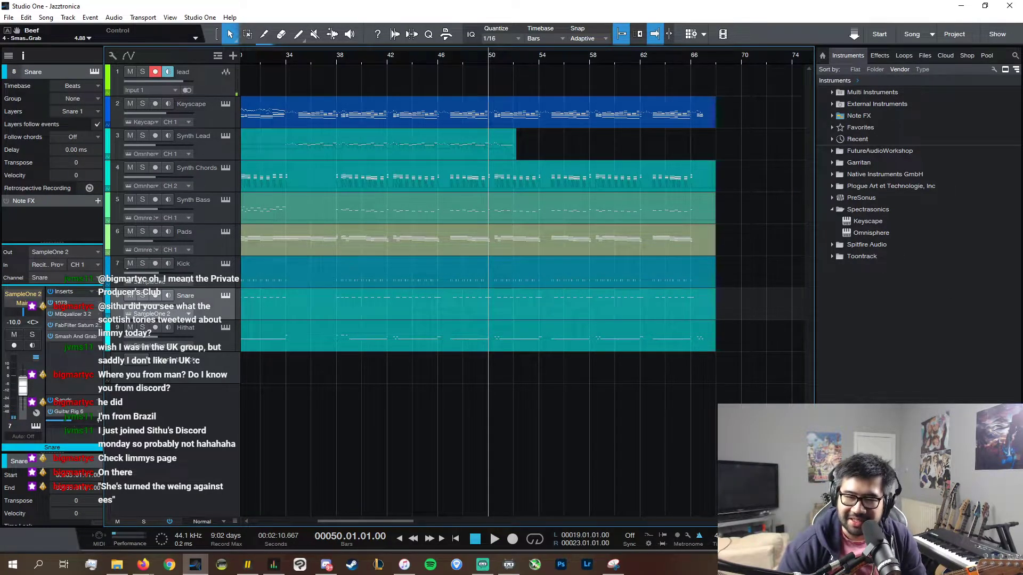
# - Switch to Firefox and look through the posts on Limmy's Facebook page for the Scottish Conservatives remark
pyautogui.hotkey('alt', 'Tab')
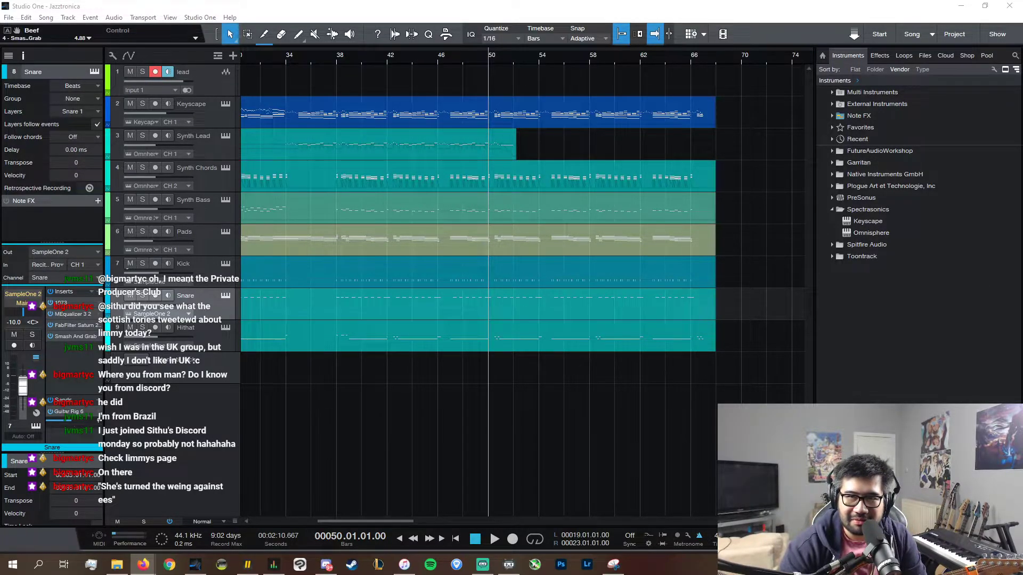
pyautogui.moveTo(1022, 8); pyautogui.dragTo(626, 7)
pyautogui.scroll(-6, 533, 293)
pyautogui.scroll(3, 602, 318)
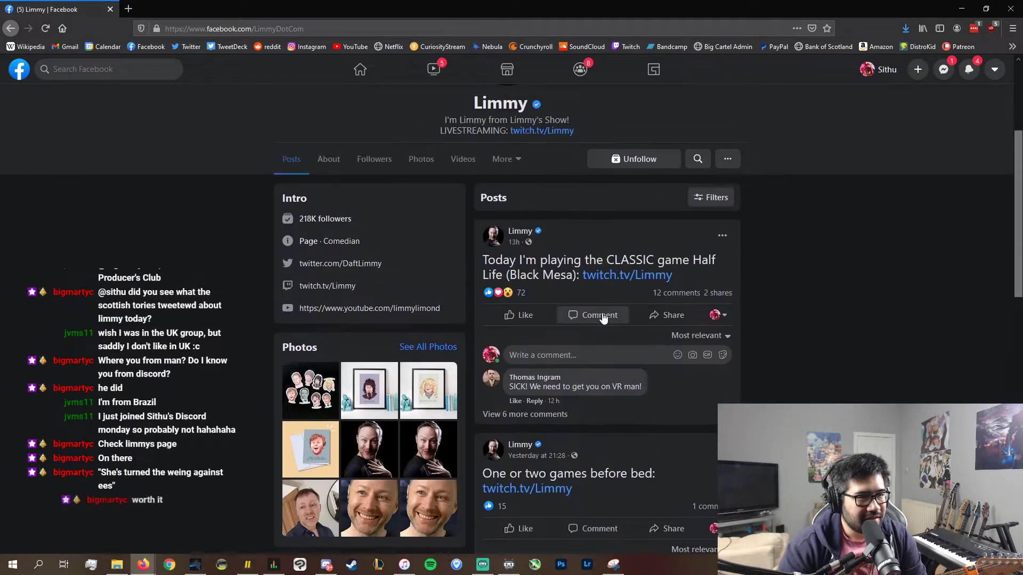
pyautogui.scroll(-10, 604, 318)
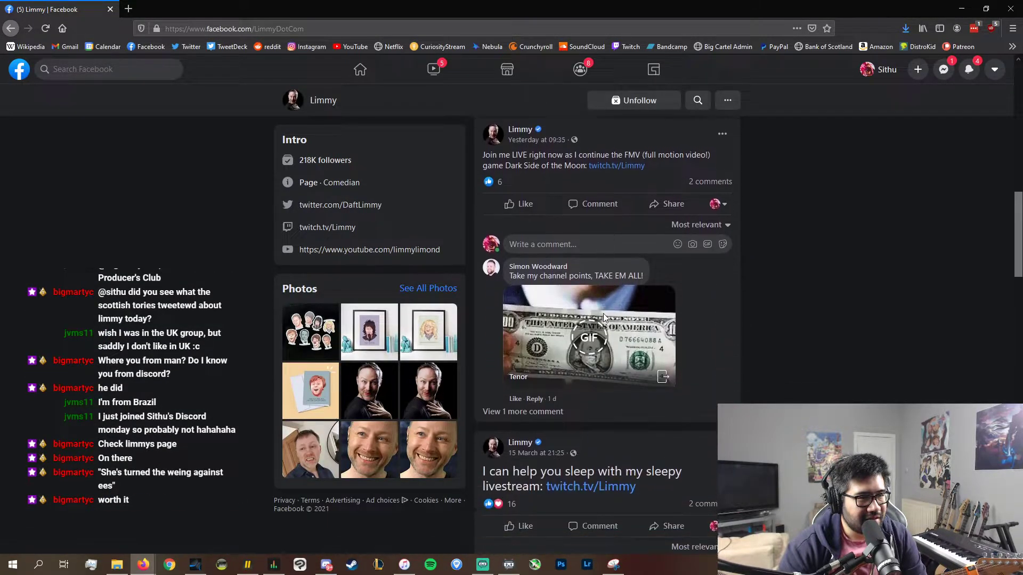
pyautogui.scroll(-10, 604, 318)
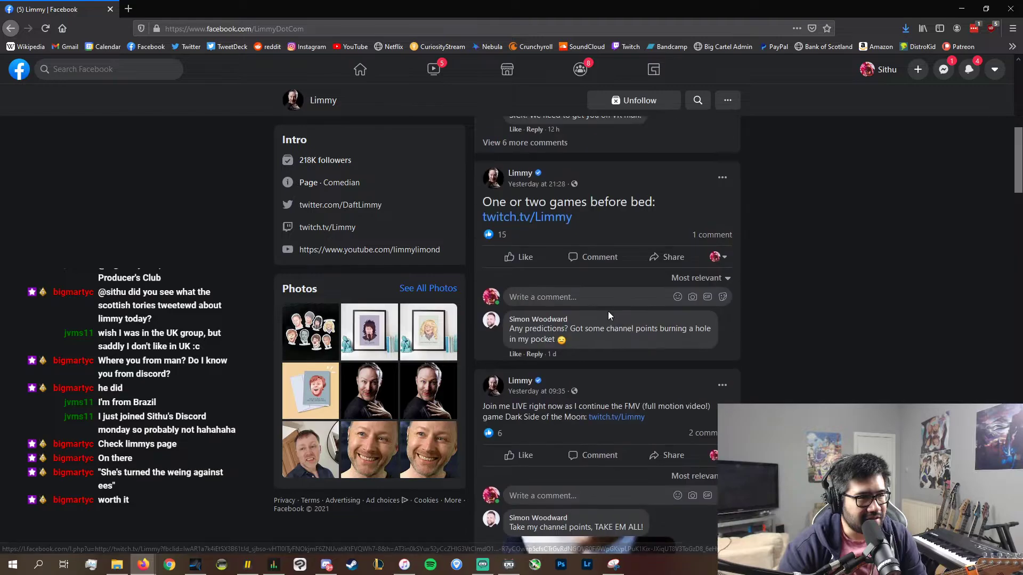
pyautogui.scroll(20, 608, 311)
pyautogui.hotkey('alt', 'Tab')
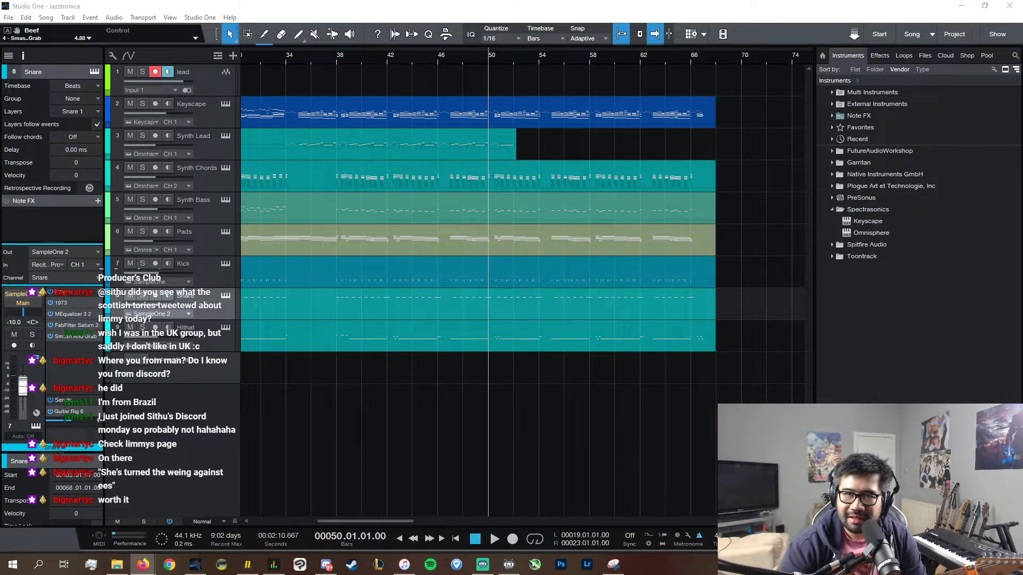
pyautogui.hotkey('alt', 'Tab')
pyautogui.scroll(-3, 370, 336)
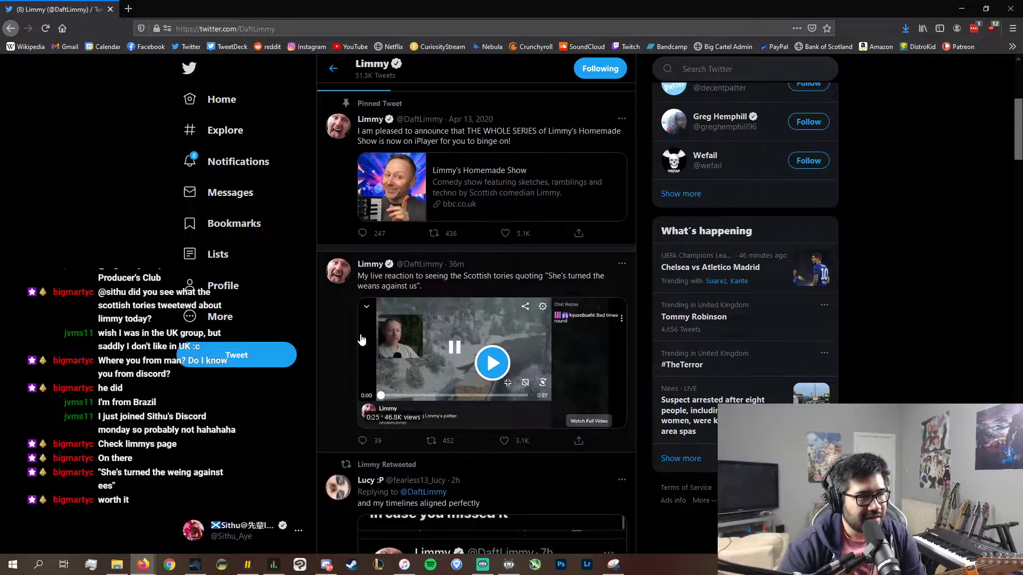
pyautogui.scroll(-1, 364, 352)
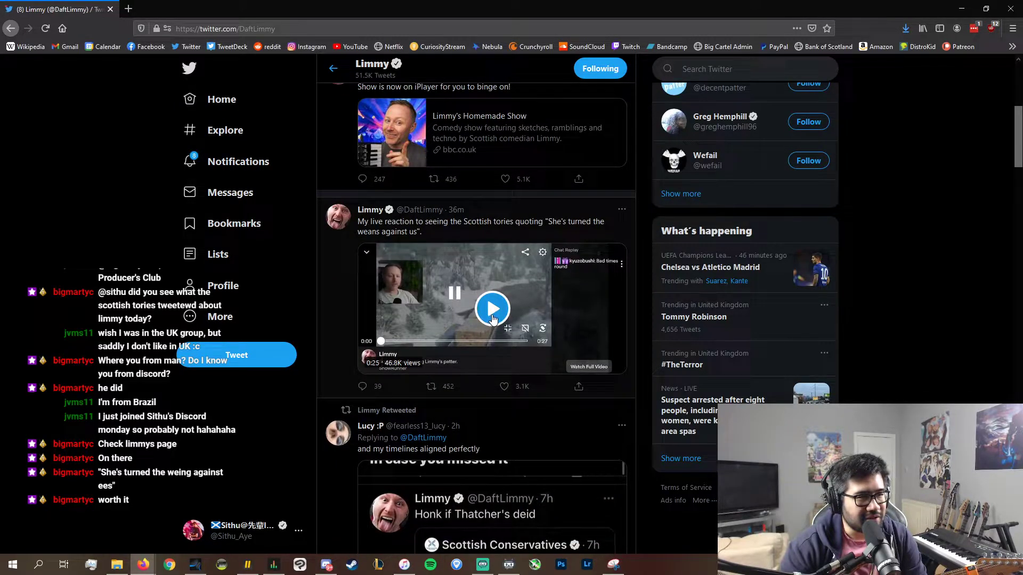
pyautogui.click(493, 319)
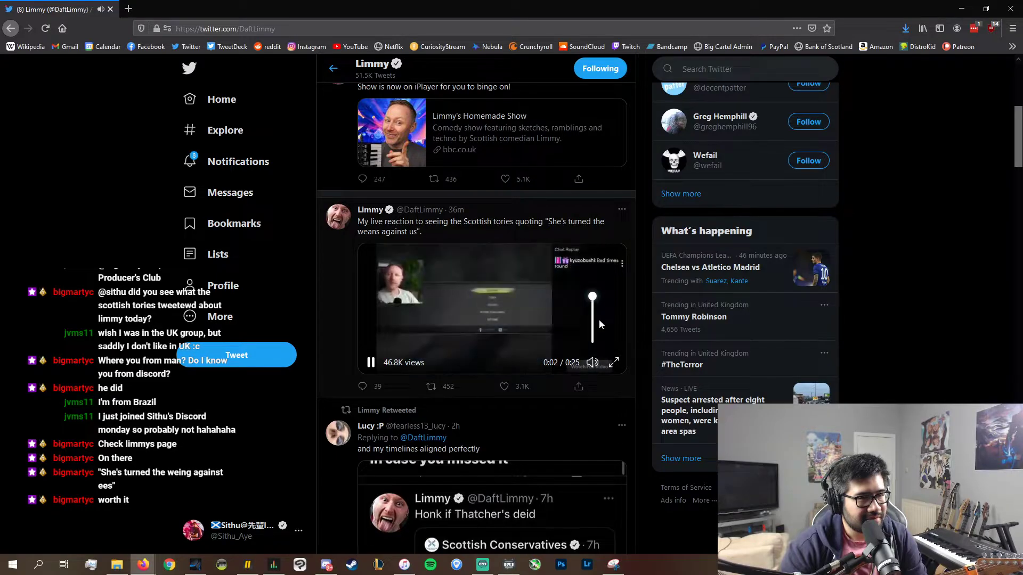
pyautogui.click(613, 362)
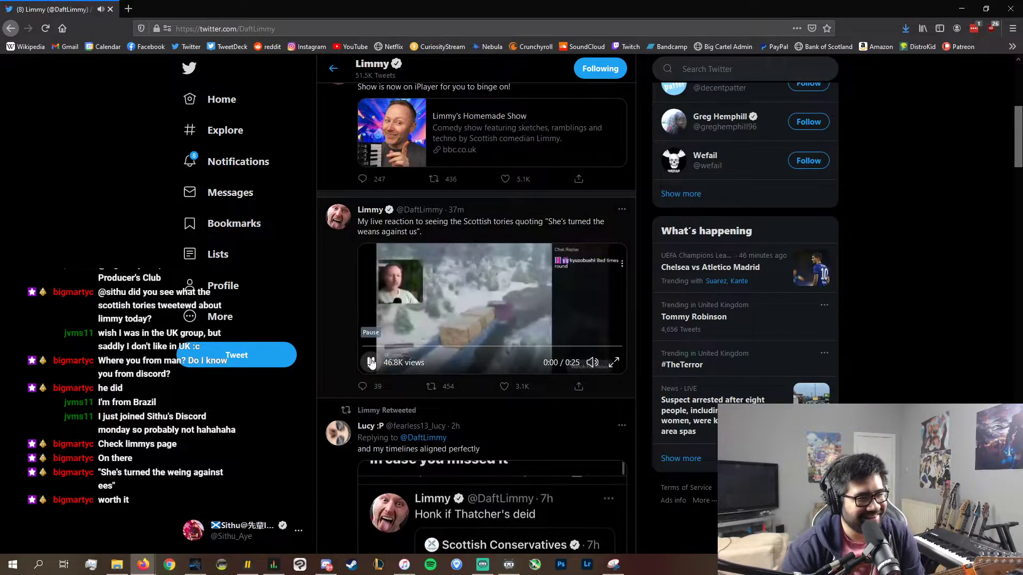
# - View the image in the retweeted reply, browse further down Limmy's timeline, and return to the Studio One arrangement
pyautogui.scroll(-3, 516, 370)
pyautogui.click(517, 370)
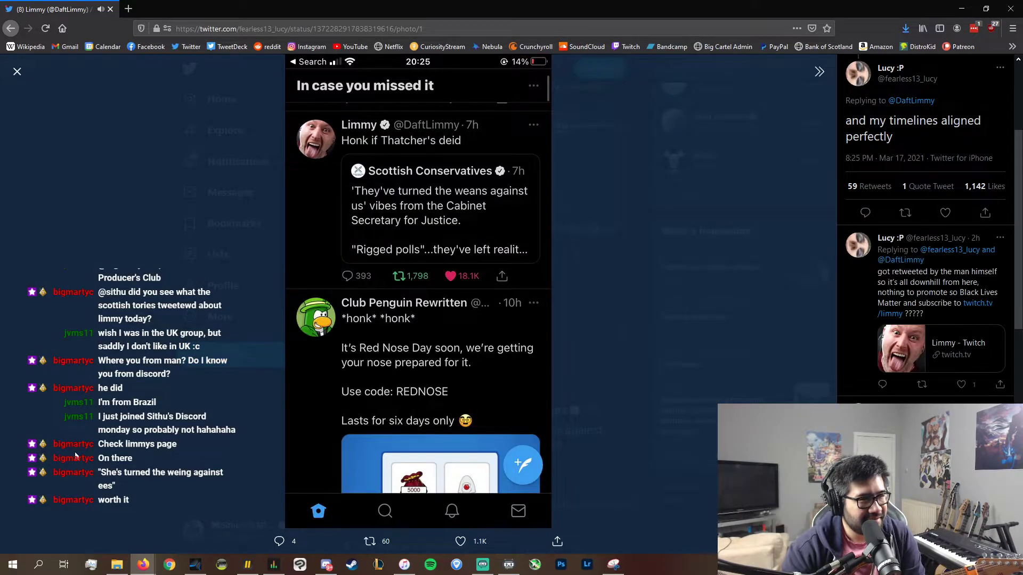
pyautogui.click(81, 458)
pyautogui.scroll(-12, 163, 450)
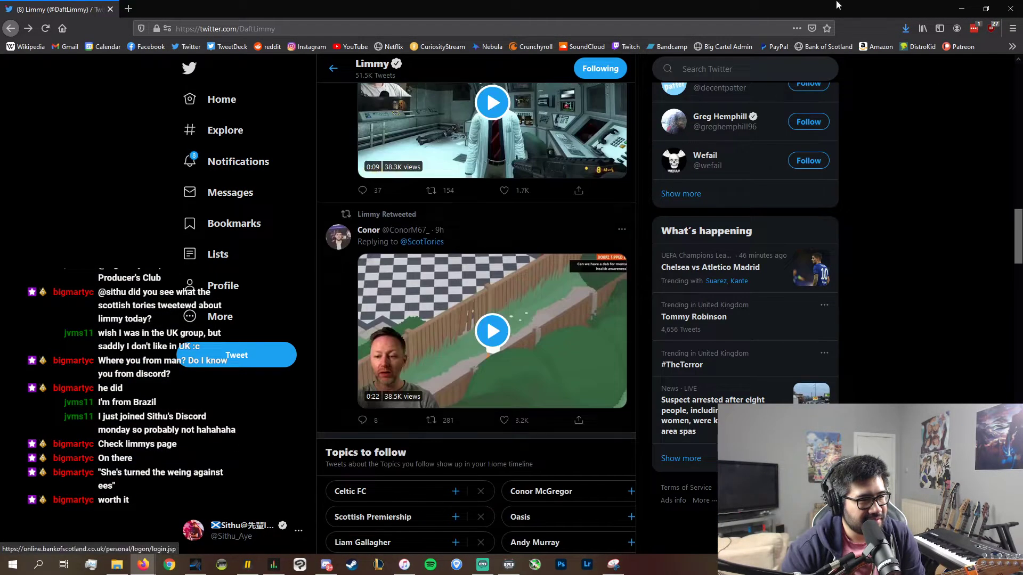
pyautogui.moveTo(838, 4); pyautogui.dragTo(1022, 5)
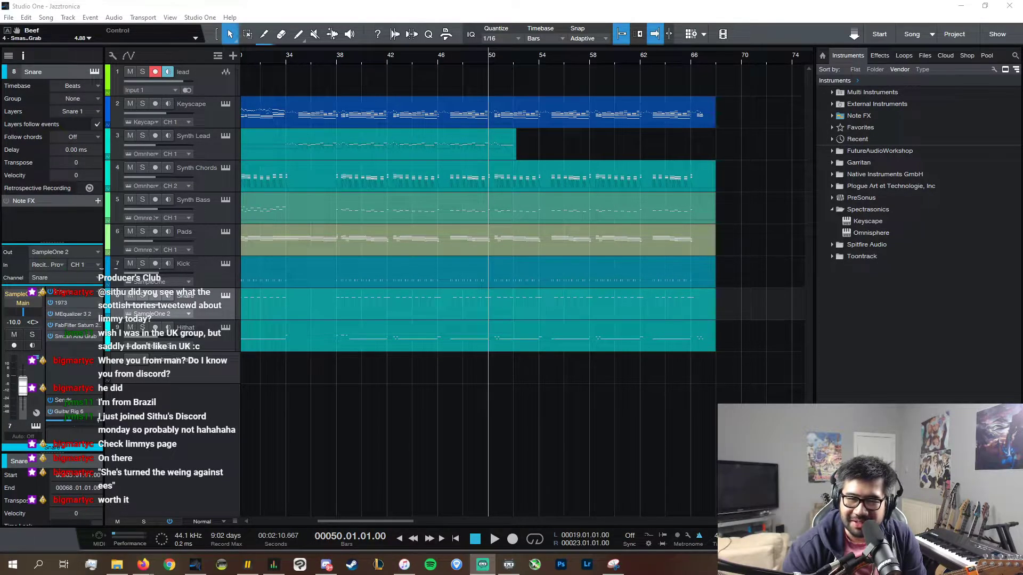
pyautogui.press('super+d')
pyautogui.press('super+d')
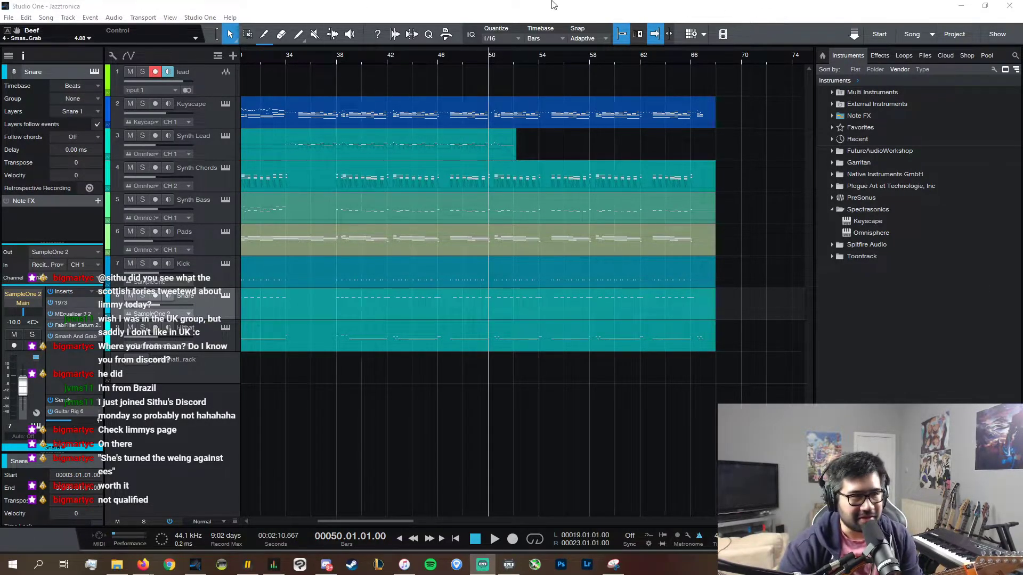
# - Try two more lead guitar recordings from bar 50 on the lead track, undoing each take
pyautogui.press('KP_Multiply')
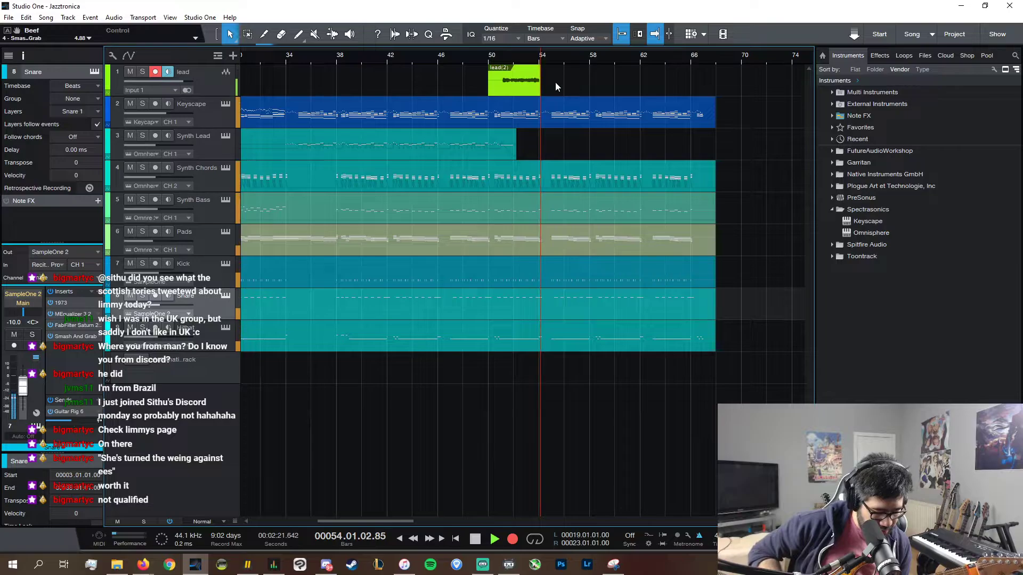
pyautogui.press('space')
pyautogui.hotkey('ctrl', 'z')
pyautogui.press('KP_Multiply')
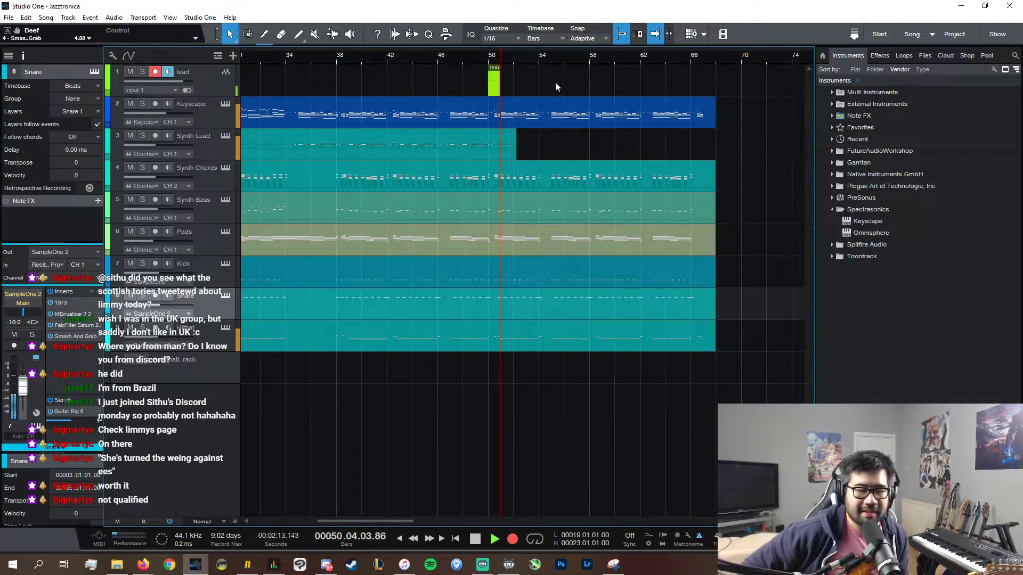
pyautogui.press('space')
pyautogui.hotkey('ctrl', 'z')
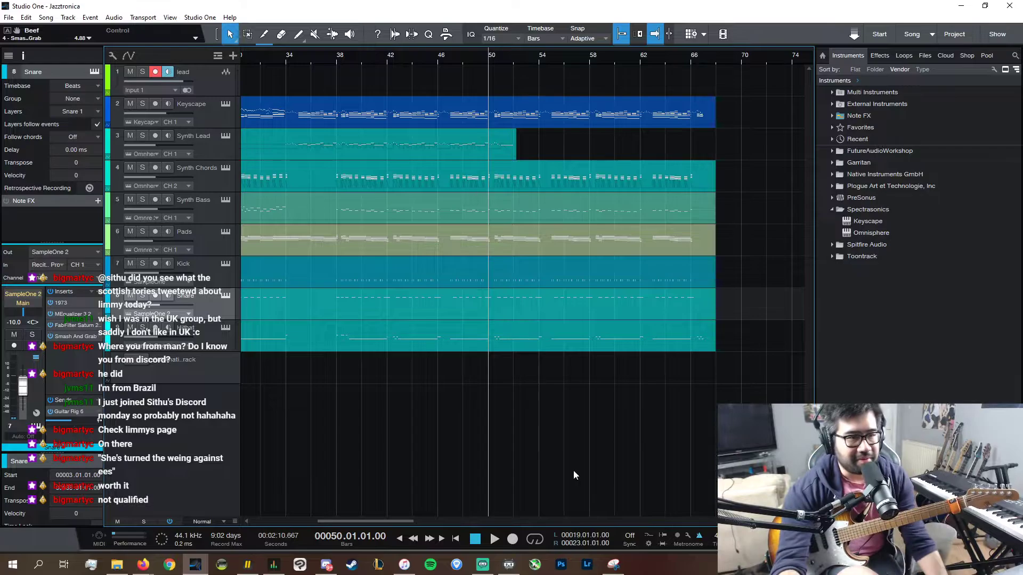
# - Check the VoxengoRecorder plug-in in the Main output's post-fader slot, and close it and the console
pyautogui.press('F3')
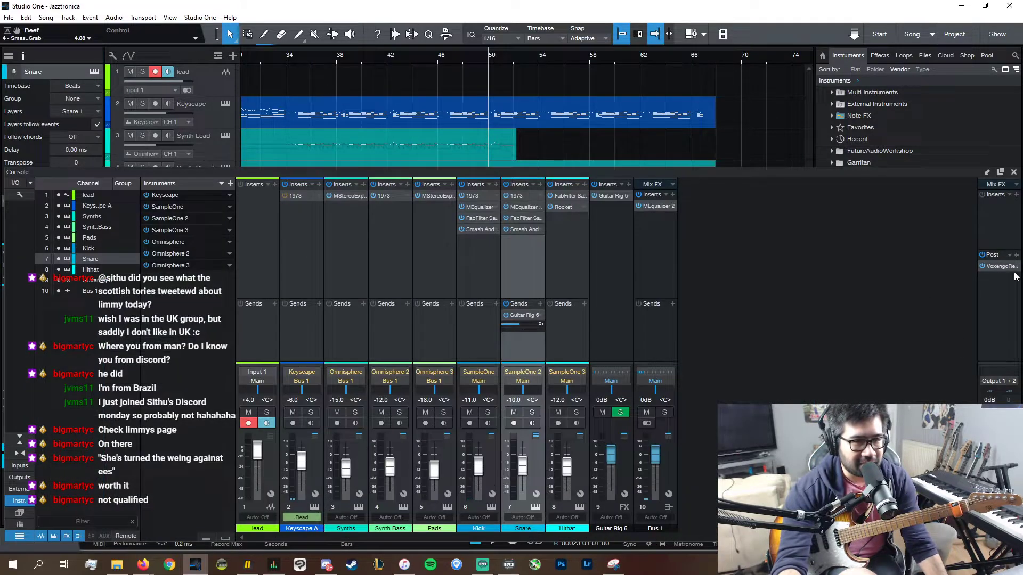
pyautogui.click(997, 276)
pyautogui.click(992, 267)
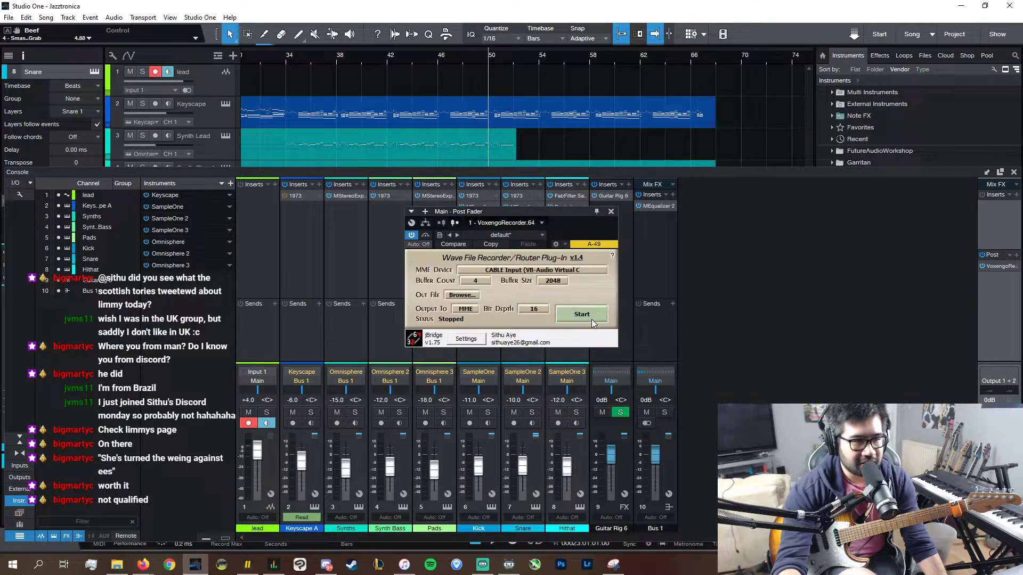
pyautogui.click(611, 212)
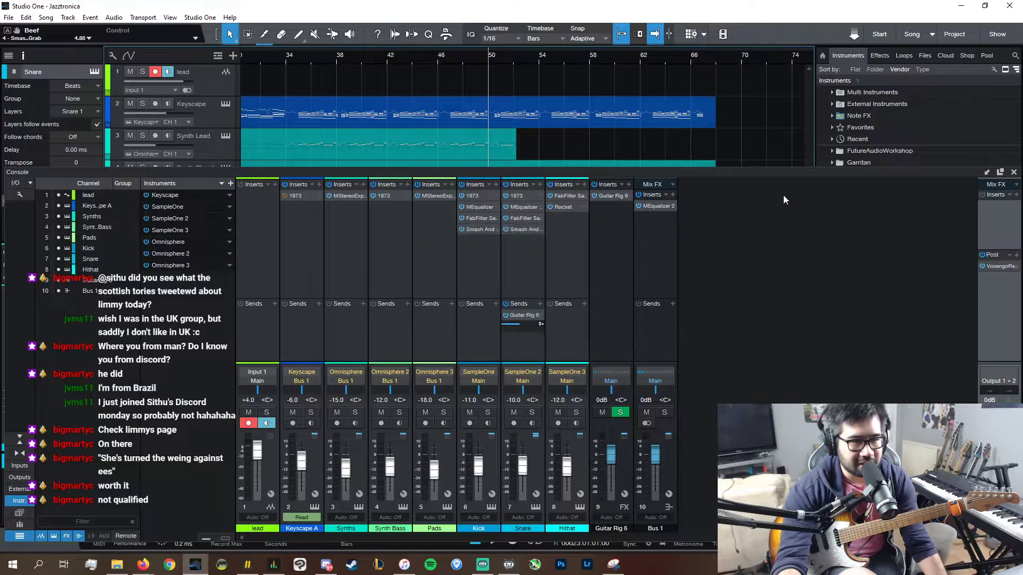
pyautogui.click(1013, 172)
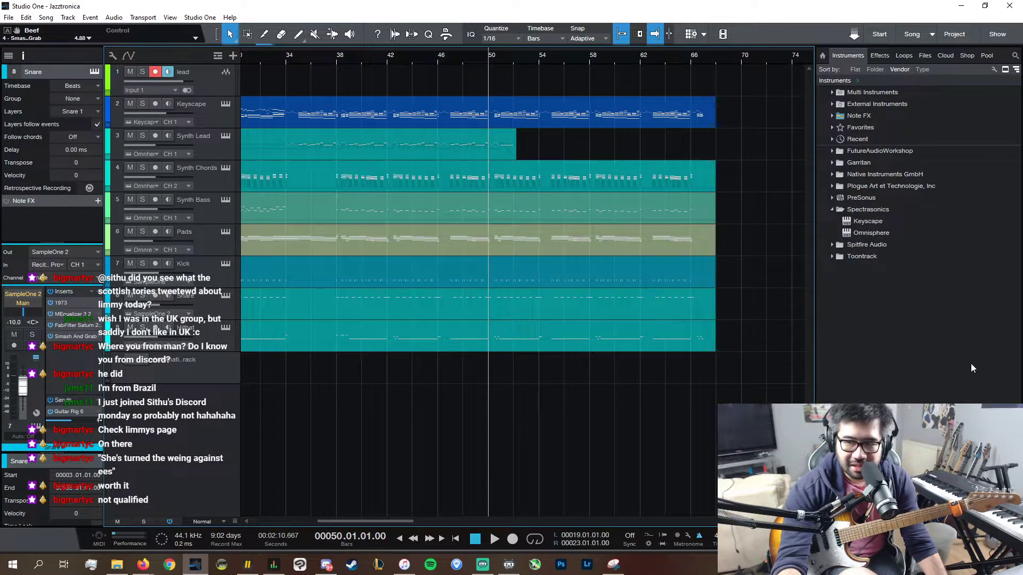
# - Try a short lead guitar recording from bar 50, and stop and discard it
pyautogui.press('KP_Multiply')
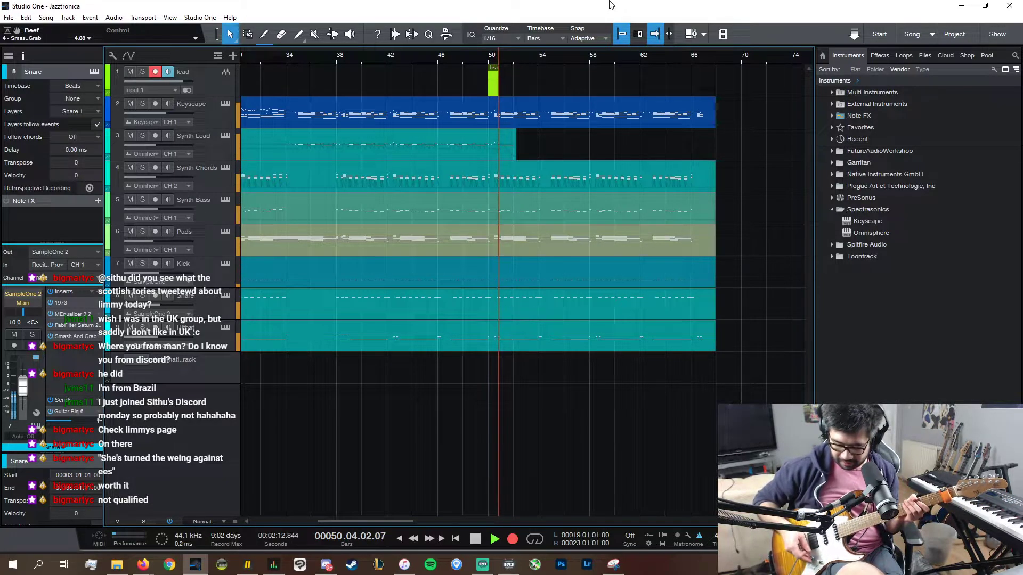
pyautogui.press('space')
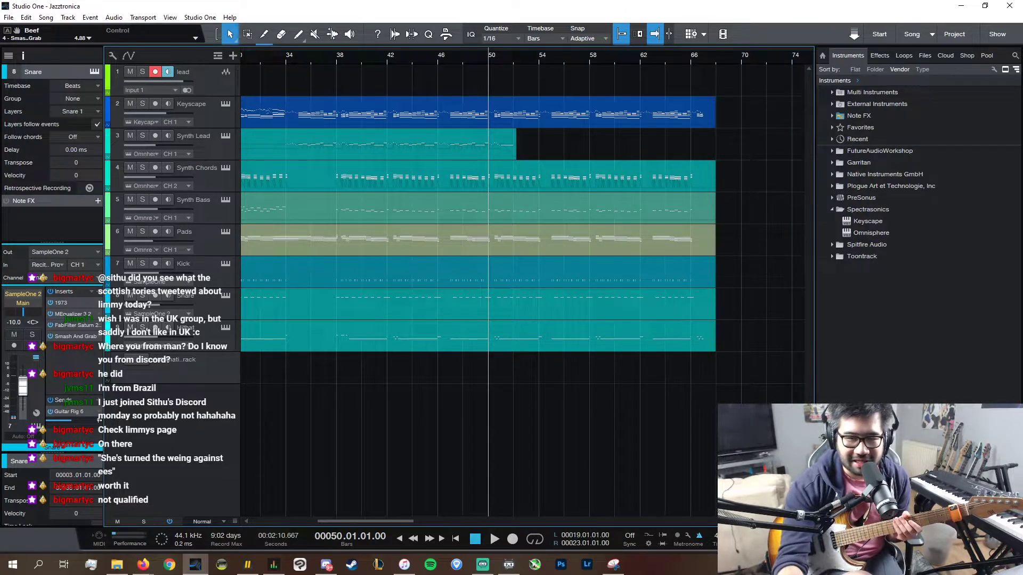
pyautogui.hotkey('alt', 'Tab')
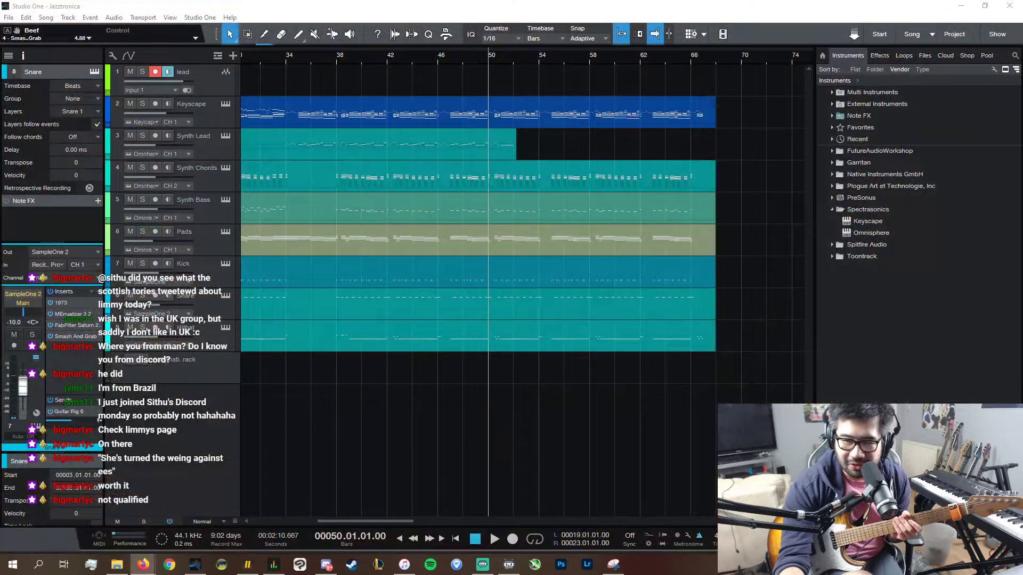
pyautogui.hotkey('alt', 'Tab')
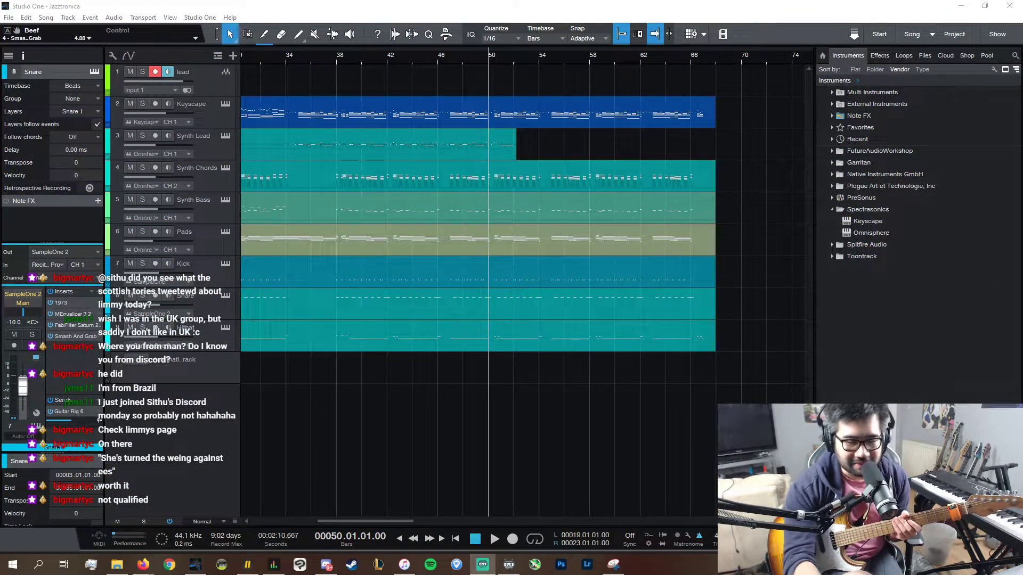
# - Return to the arrangement and try several further lead guitar takes from bar 50, discarding each one
pyautogui.click(585, 5)
pyautogui.press('KP_Multiply')
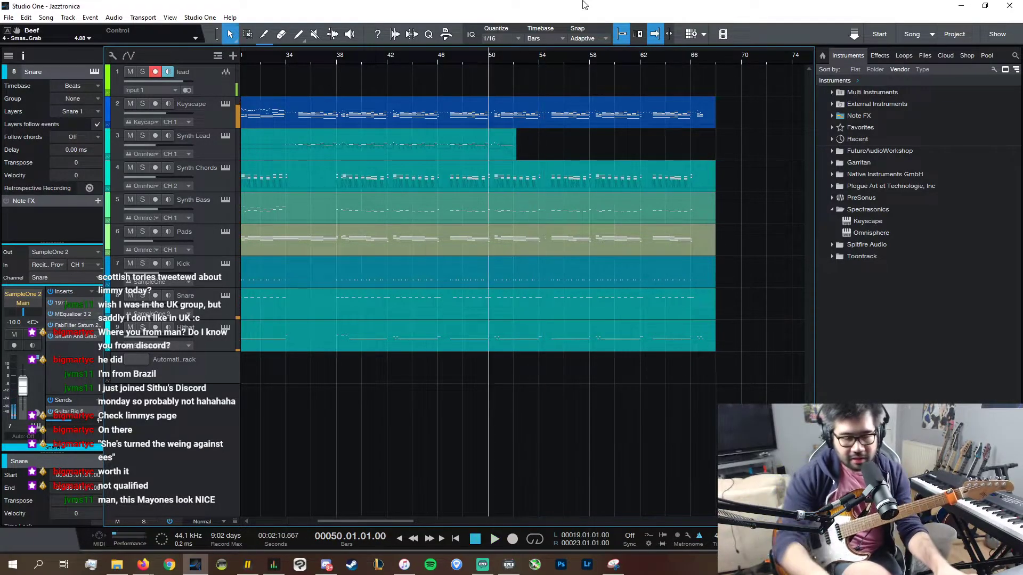
pyautogui.press('KP_Multiply')
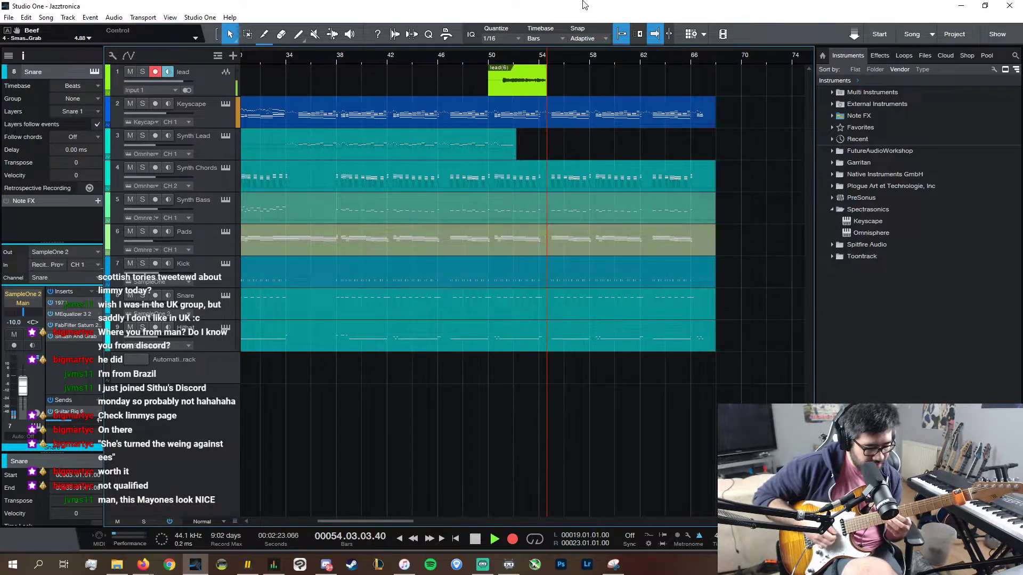
pyautogui.hotkey('ctrl', 'z')
pyautogui.press('KP_Multiply')
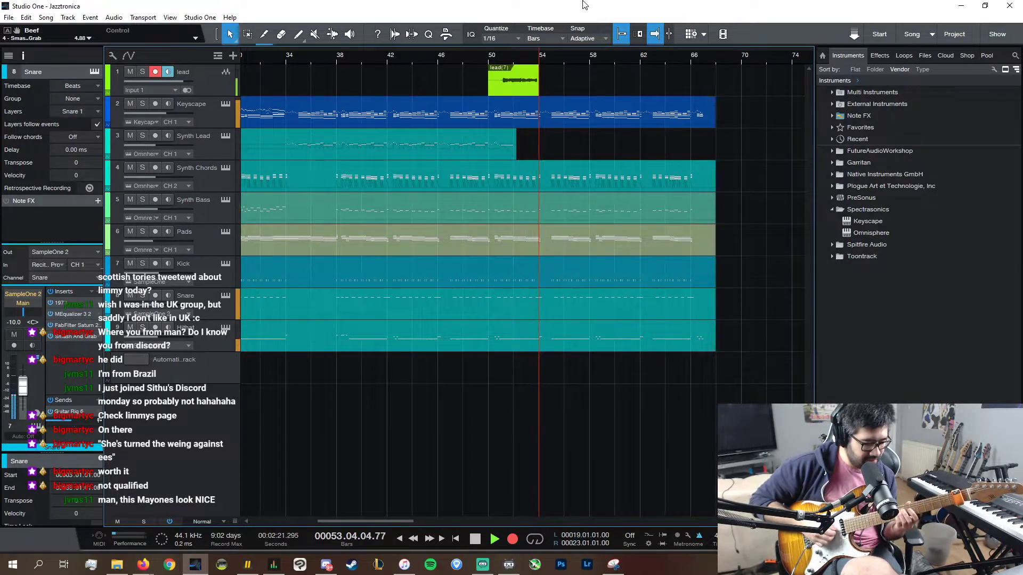
pyautogui.press('space')
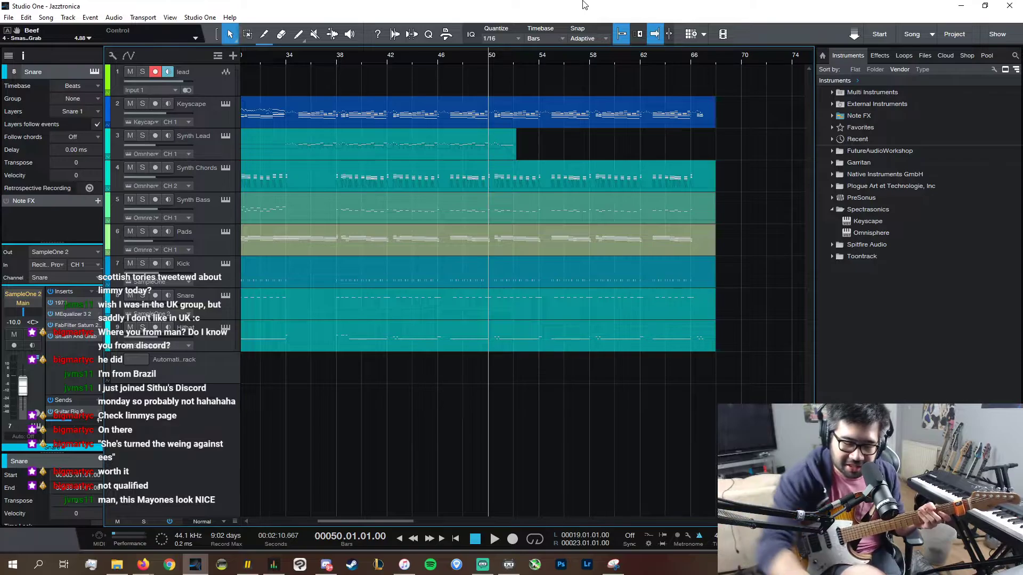
# - Try another lead guitar take from bar 50 on the lead track, and stop and undo it
pyautogui.press('KP_Multiply')
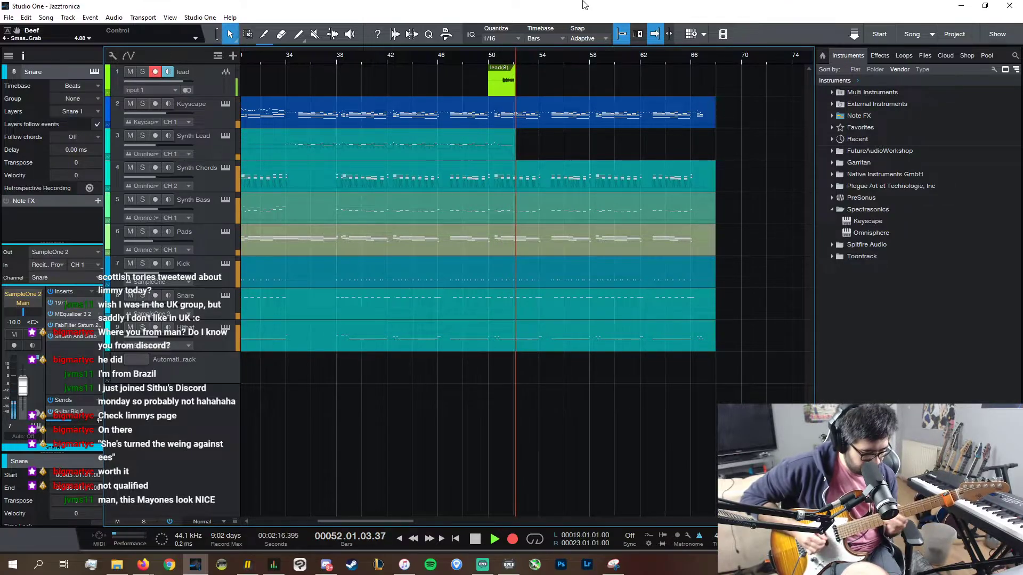
pyautogui.press('space')
pyautogui.hotkey('ctrl', 'z')
# - Record a lead guitar take from bar 50 on the lead track and trim its end to bar 53
pyautogui.press('KP_Multiply')
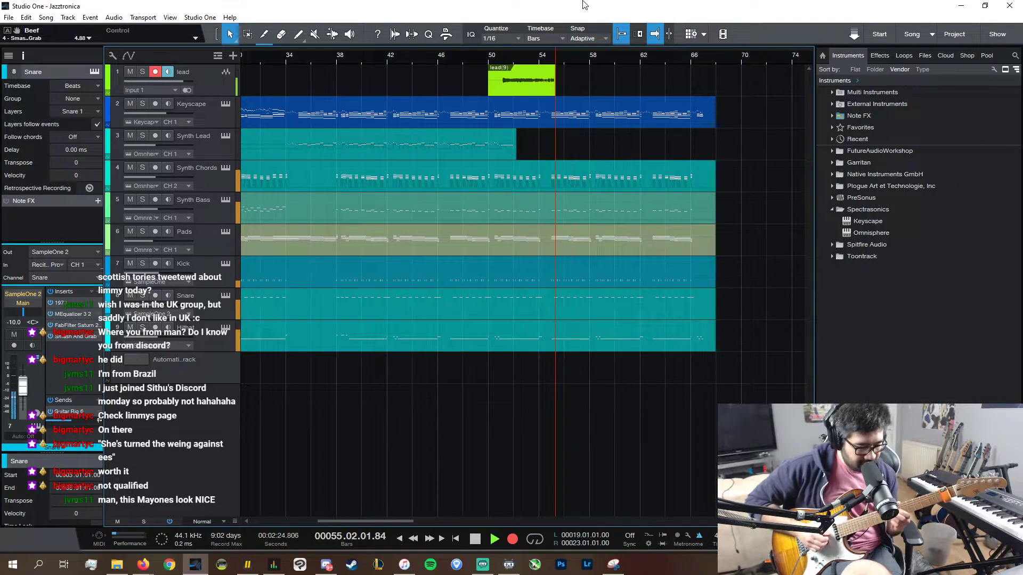
pyautogui.press('space')
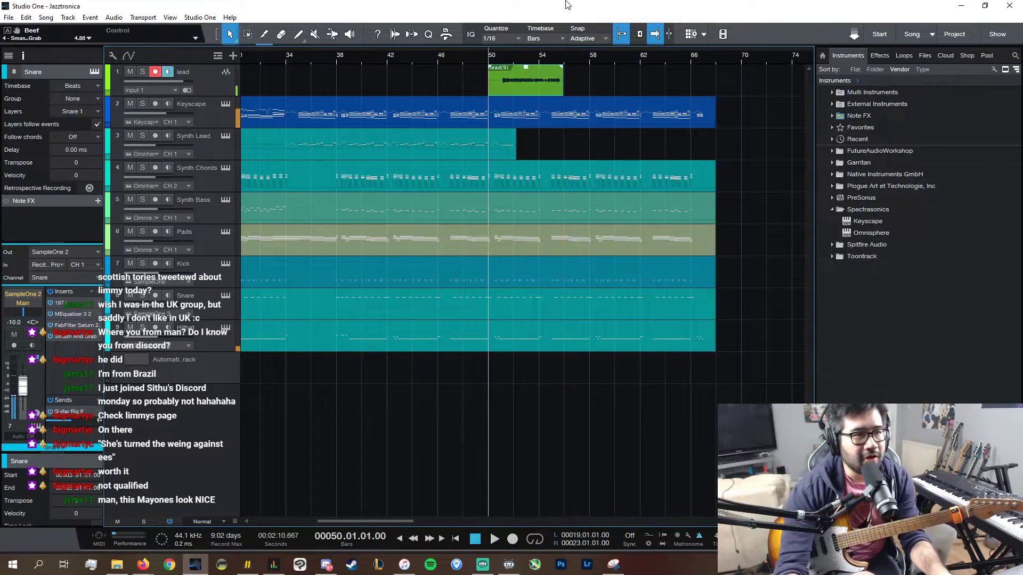
pyautogui.click(552, 59)
pyautogui.press('space')
pyautogui.moveTo(563, 84); pyautogui.dragTo(526, 83)
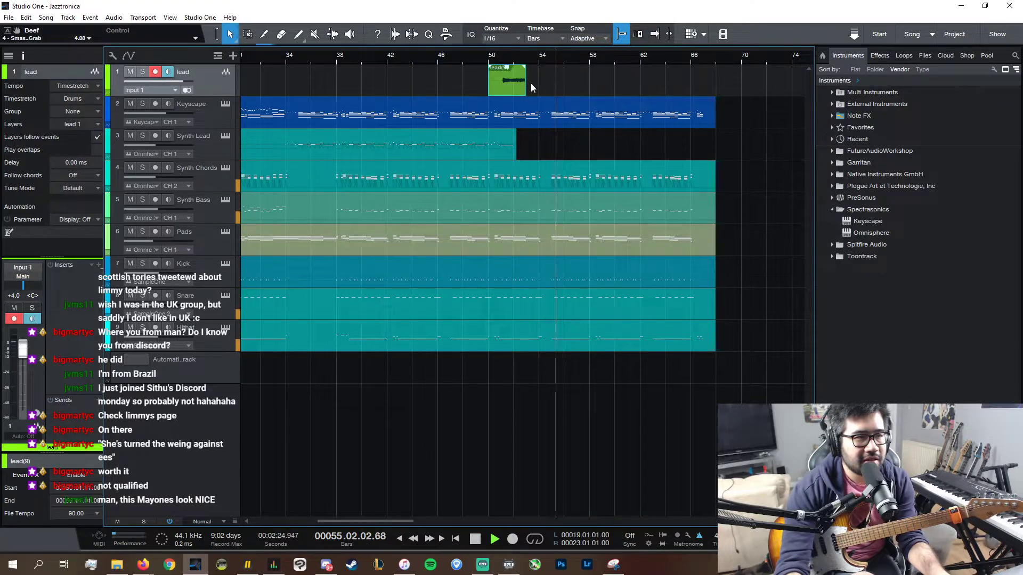
pyautogui.press('space')
# - Try several lead guitar takes continuing from bar 53, discarding each one
pyautogui.click(538, 57)
pyautogui.click(526, 54)
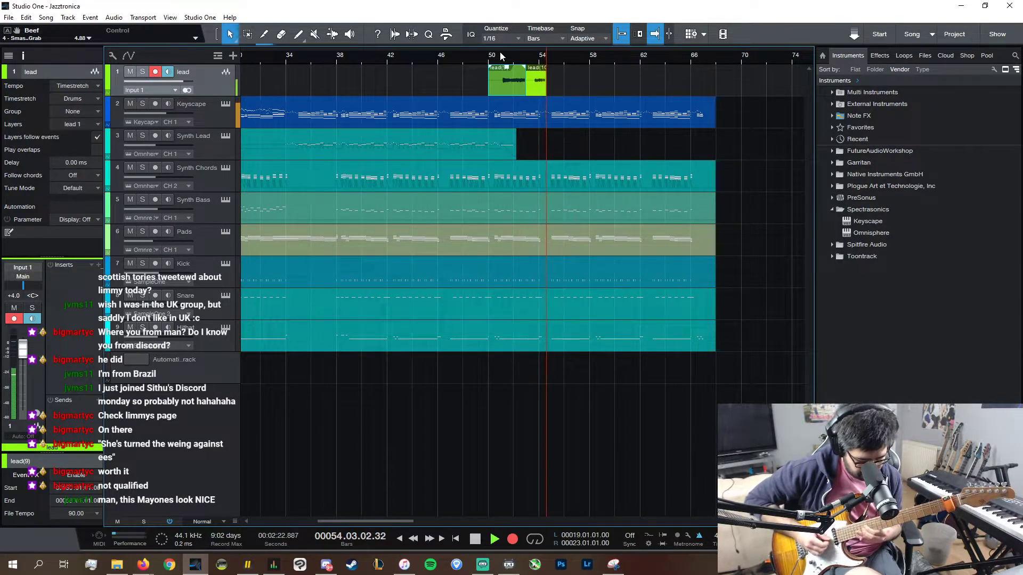
pyautogui.press('space')
pyautogui.press('KP_Multiply')
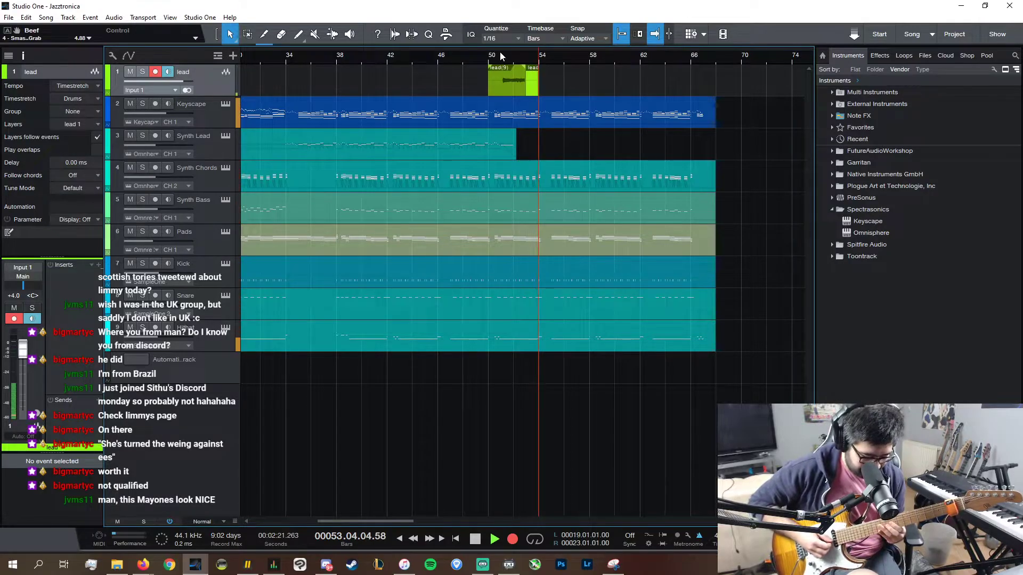
pyautogui.press('space')
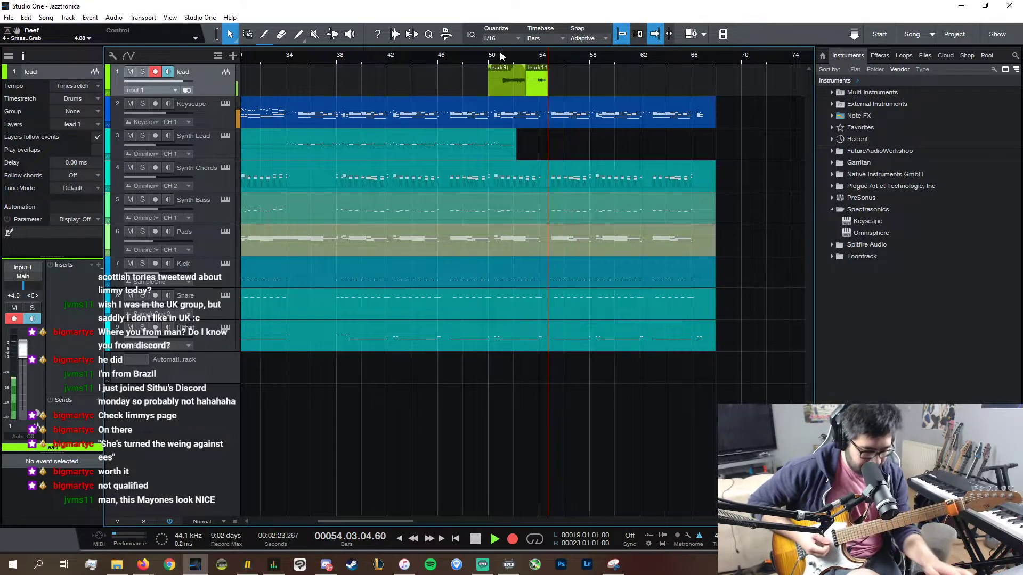
pyautogui.hotkey('ctrl', 'z')
pyautogui.press('KP_Multiply')
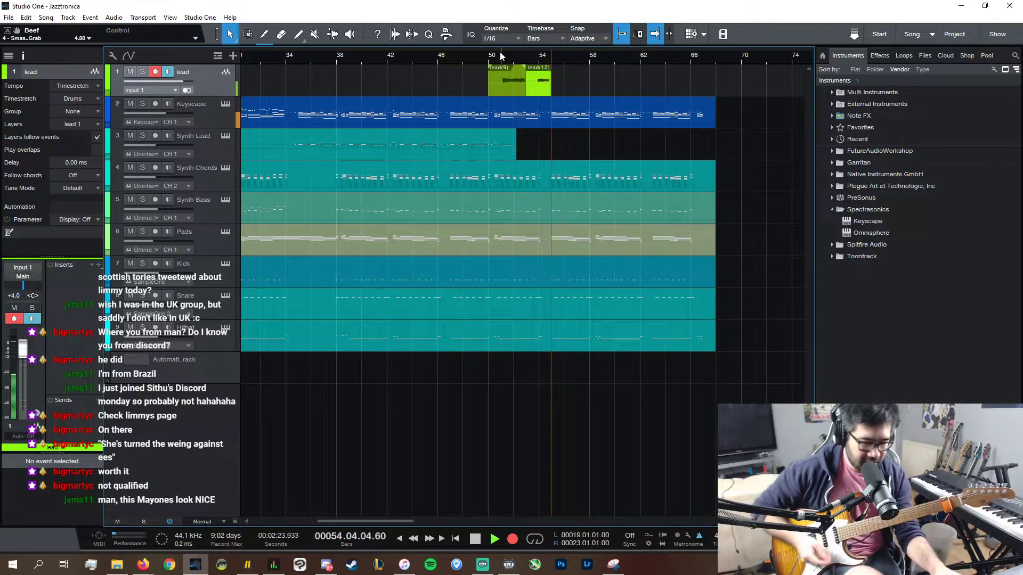
pyautogui.press('space')
pyautogui.press('KP_Multiply')
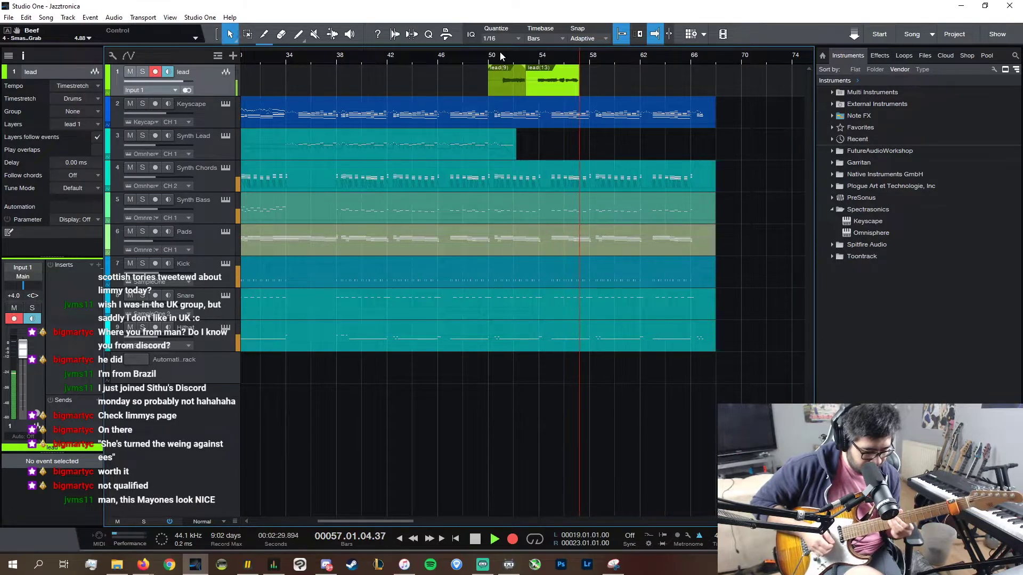
pyautogui.press('space')
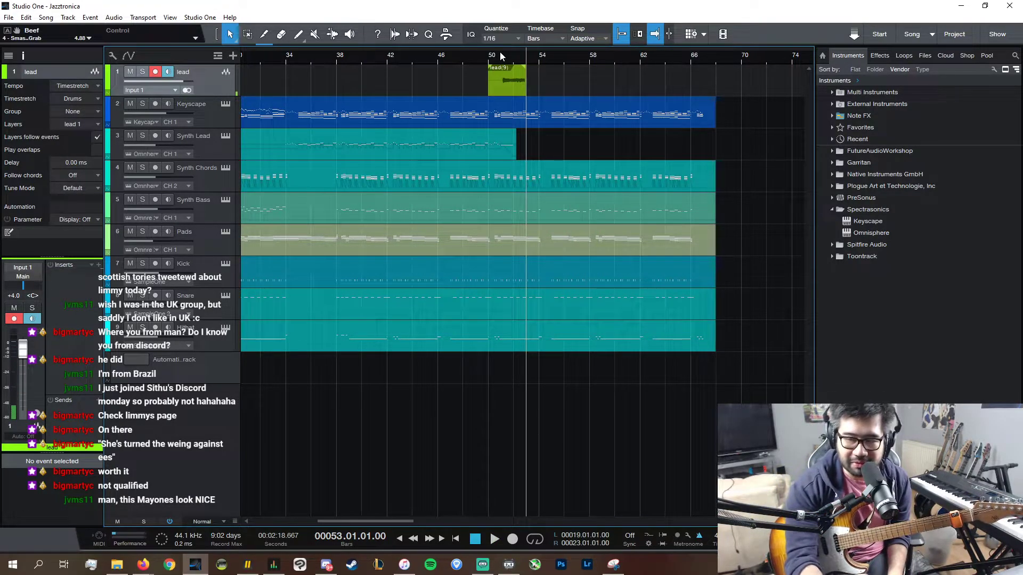
# - Record another lead take from bar 53, move its join with the first take to bar 54, and audition it
pyautogui.press('KP_Multiply')
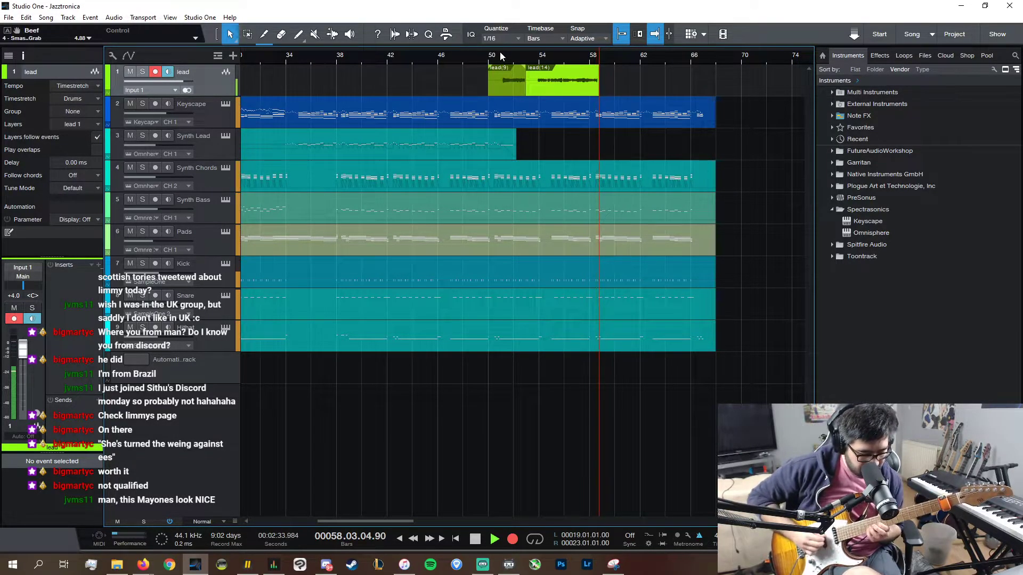
pyautogui.press('space')
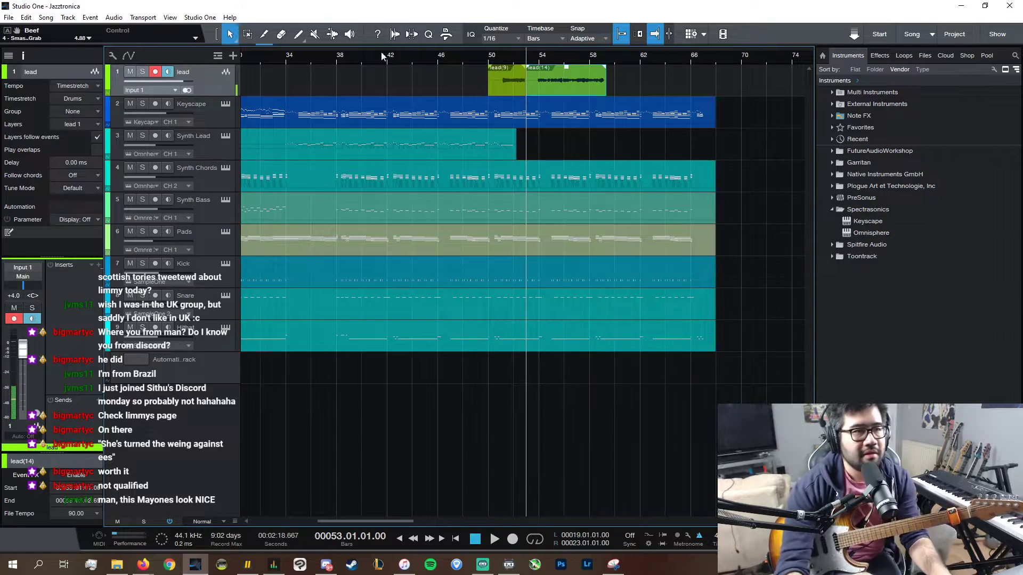
pyautogui.click(543, 52)
pyautogui.press('space')
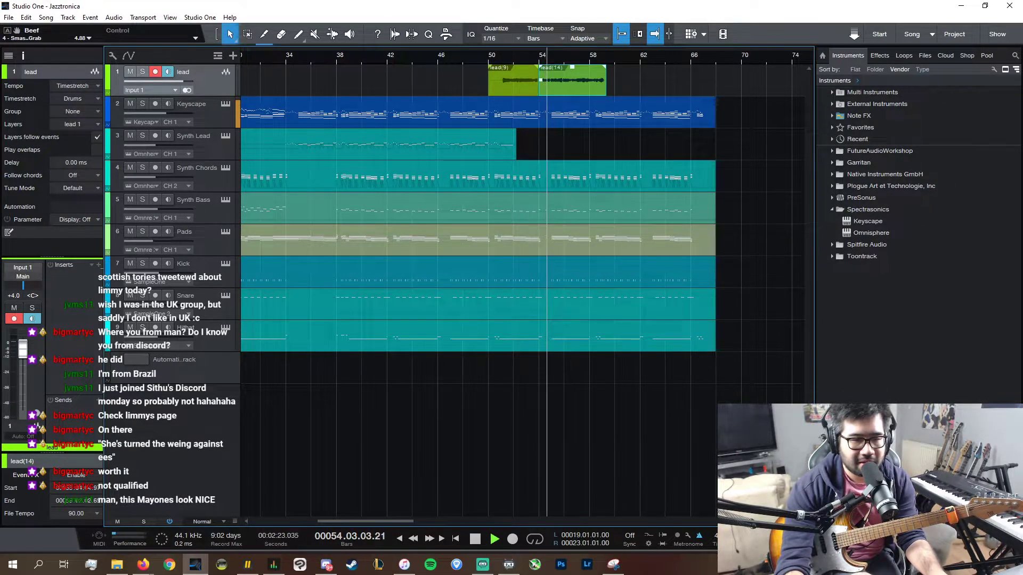
pyautogui.press('e')
pyautogui.press('e')
pyautogui.press('e')
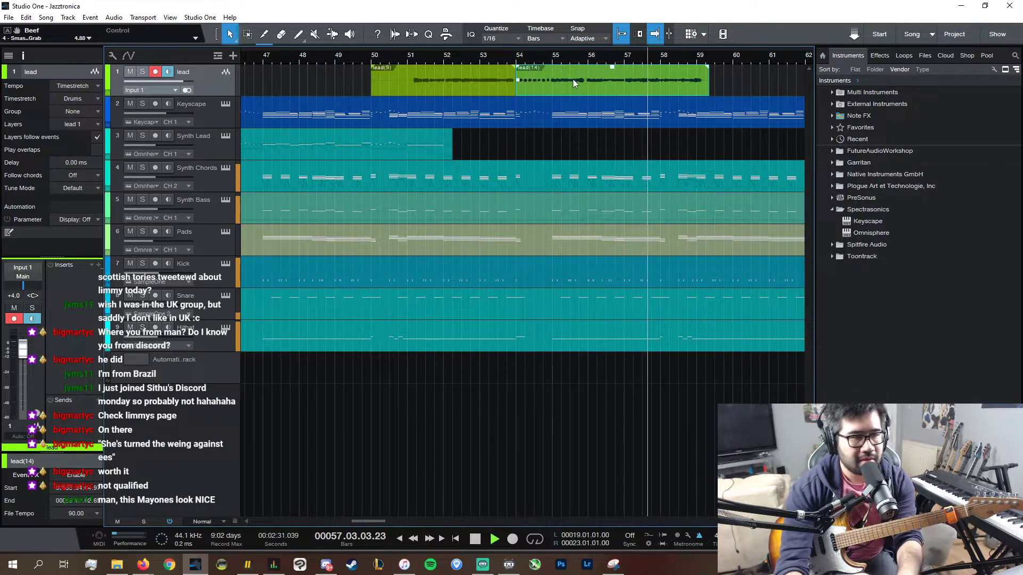
# - Undo the take recorded from bar 53 and trim the first lead event's end back to bar 53
pyautogui.hotkey('ctrl', 'z')
pyautogui.press('space')
pyautogui.moveTo(515, 90); pyautogui.dragTo(481, 82)
pyautogui.click(475, 55)
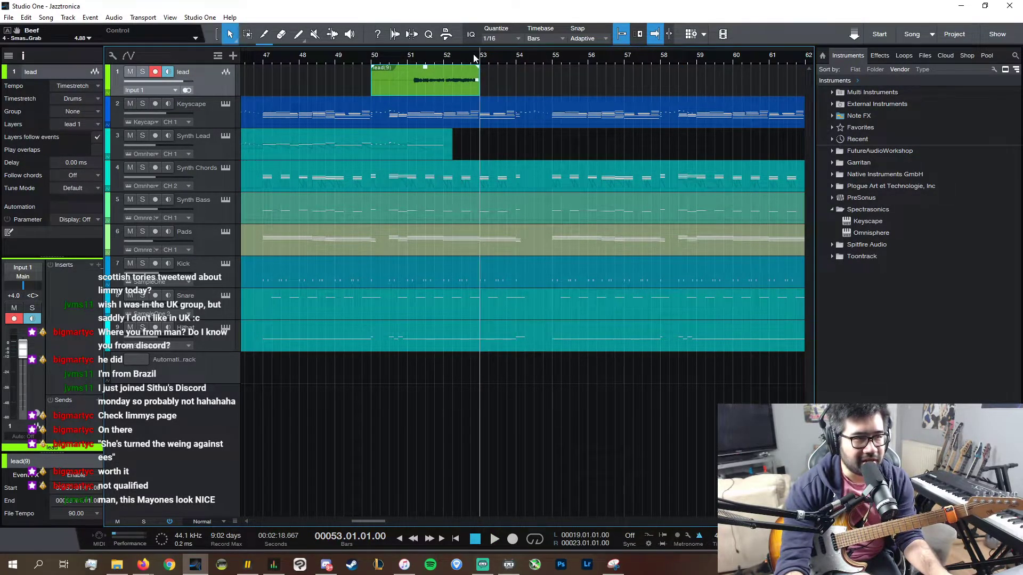
# - Try two further lead guitar takes from bar 53 on the lead track, undoing each one
pyautogui.press('KP_Multiply')
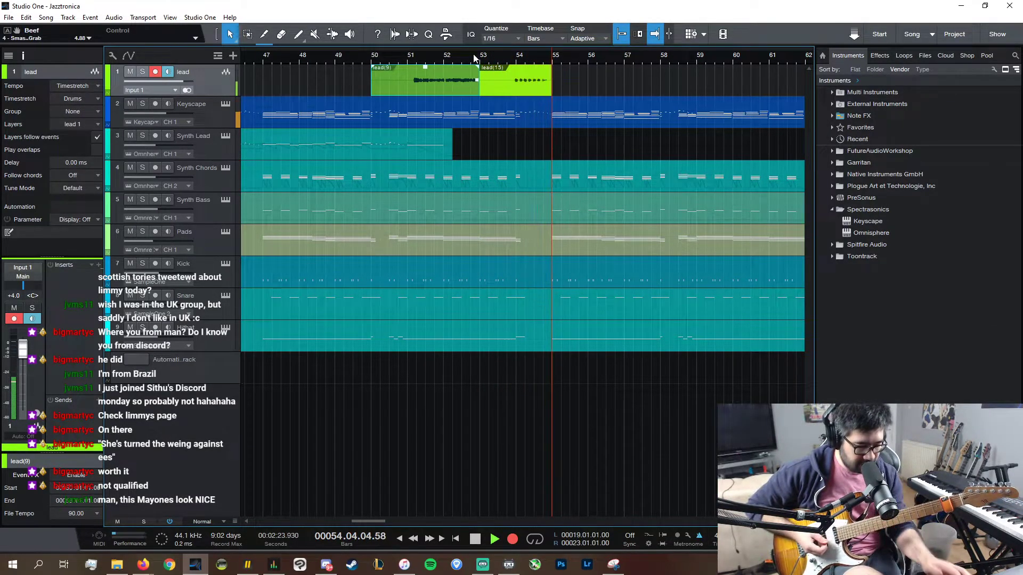
pyautogui.press('space')
pyautogui.hotkey('ctrl', 'z')
pyautogui.press('KP_Multiply')
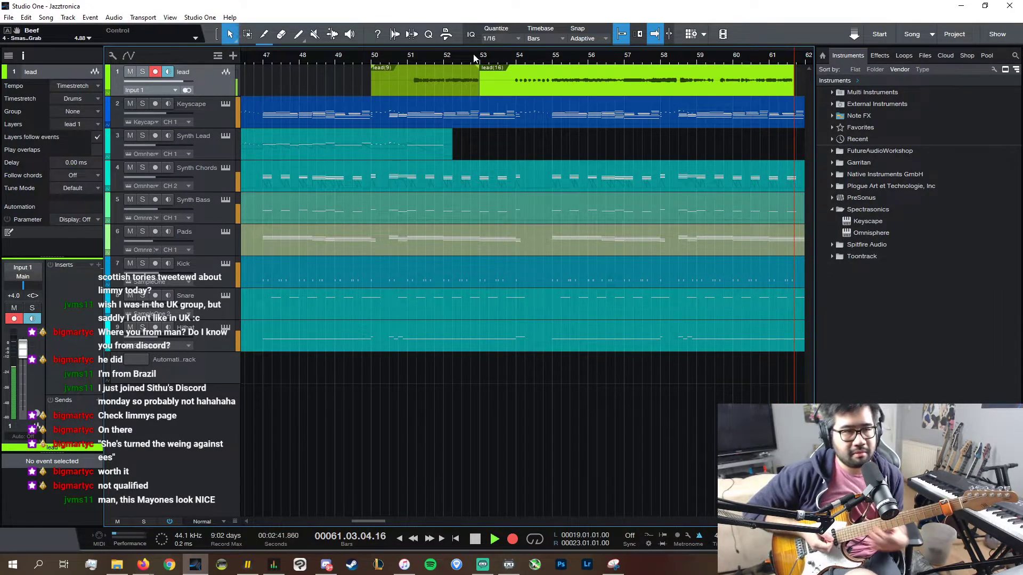
pyautogui.press('space')
pyautogui.hotkey('ctrl', 'z')
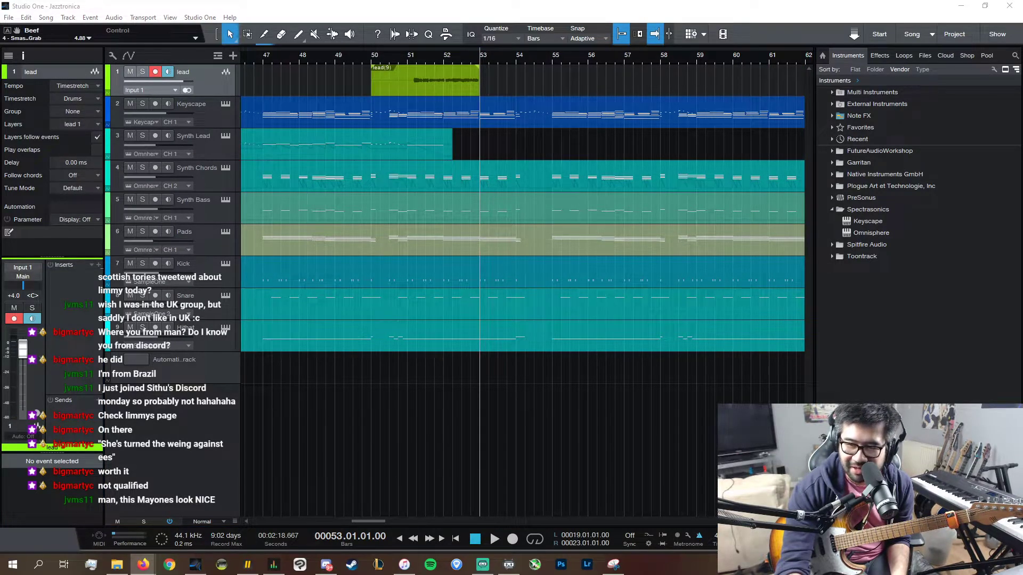
# - Record a longer lead guitar take from bar 53 past bar 63 and trim its start to bar 54
pyautogui.click(546, 5)
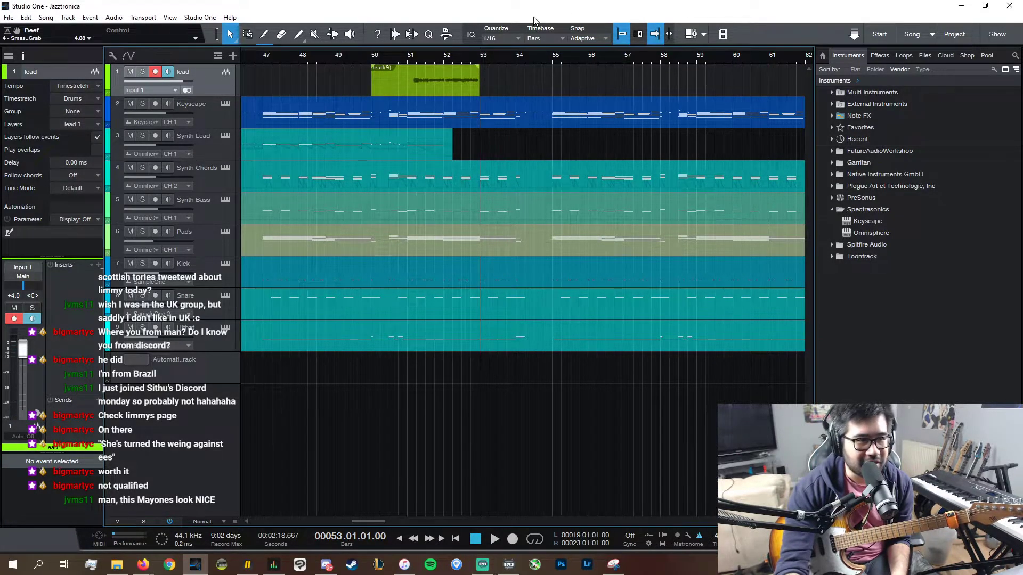
pyautogui.press('KP_Multiply')
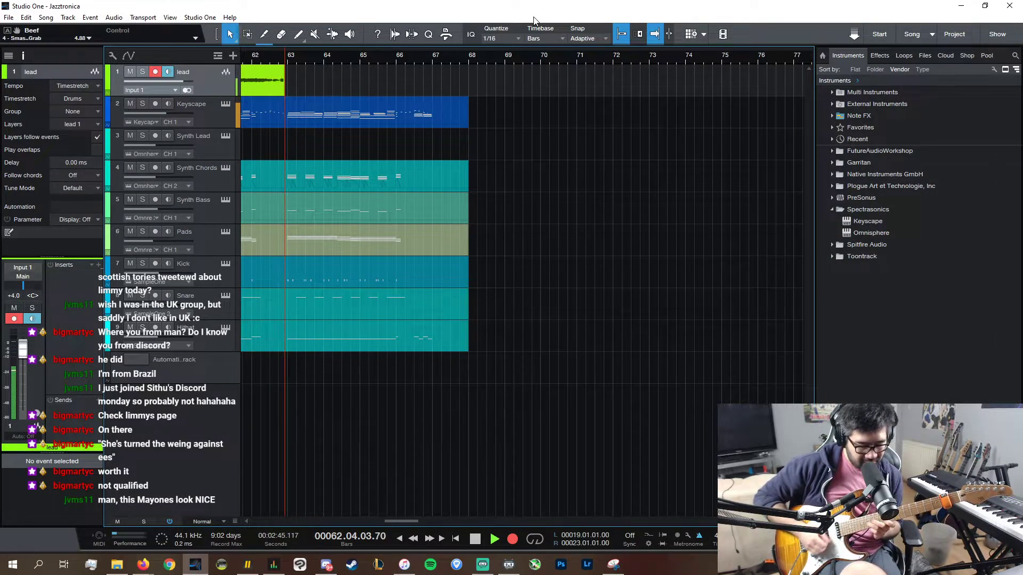
pyautogui.press('space')
pyautogui.press('space')
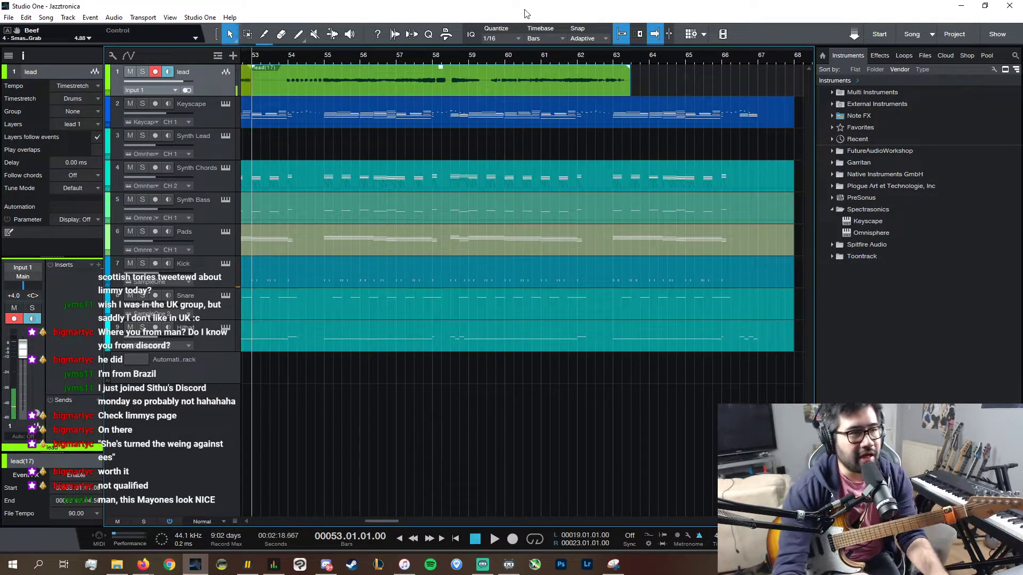
pyautogui.moveTo(252, 91); pyautogui.dragTo(278, 91)
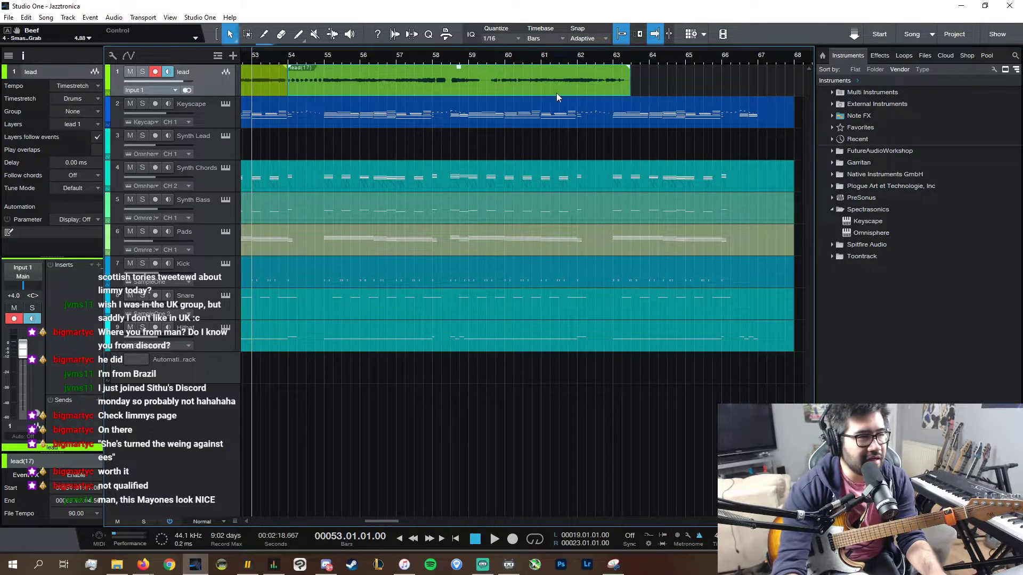
# - Disarm the lead track and audition the new take from bar 62 and around bars 58 and 59
pyautogui.click(578, 58)
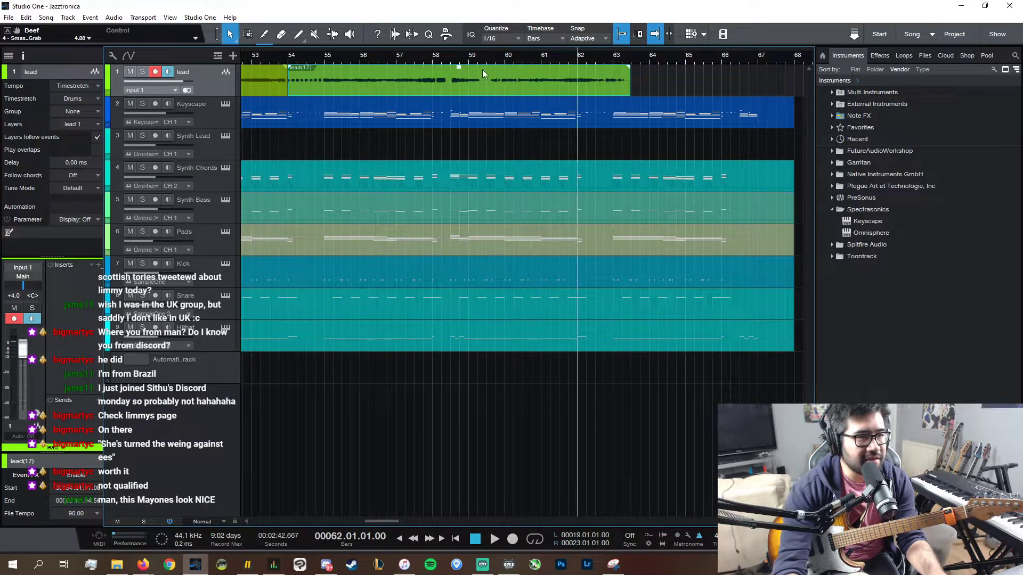
pyautogui.click(152, 76)
pyautogui.press('space')
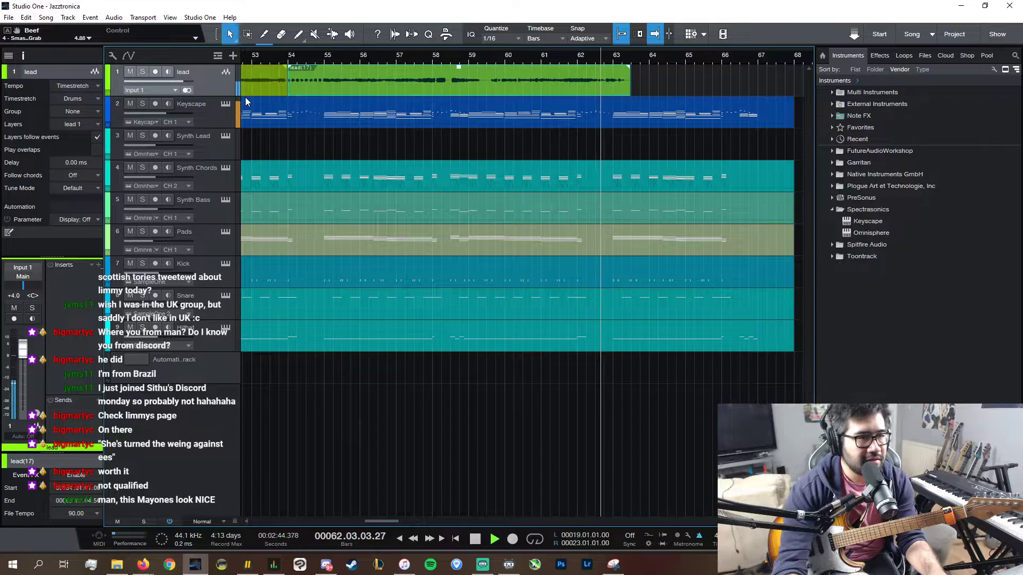
pyautogui.press('space')
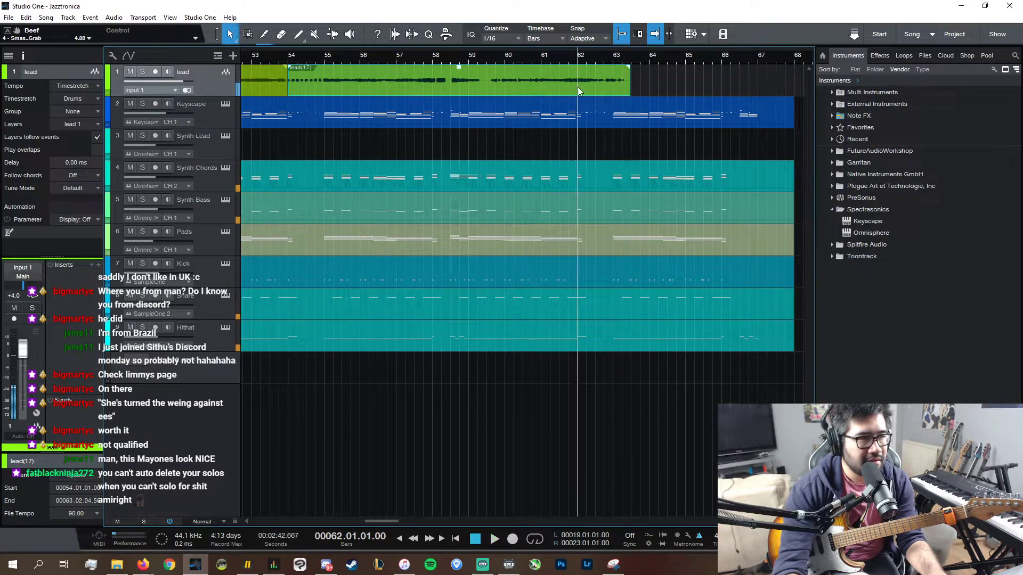
pyautogui.click(478, 57)
pyautogui.click(450, 59)
pyautogui.press('space')
pyautogui.click(442, 60)
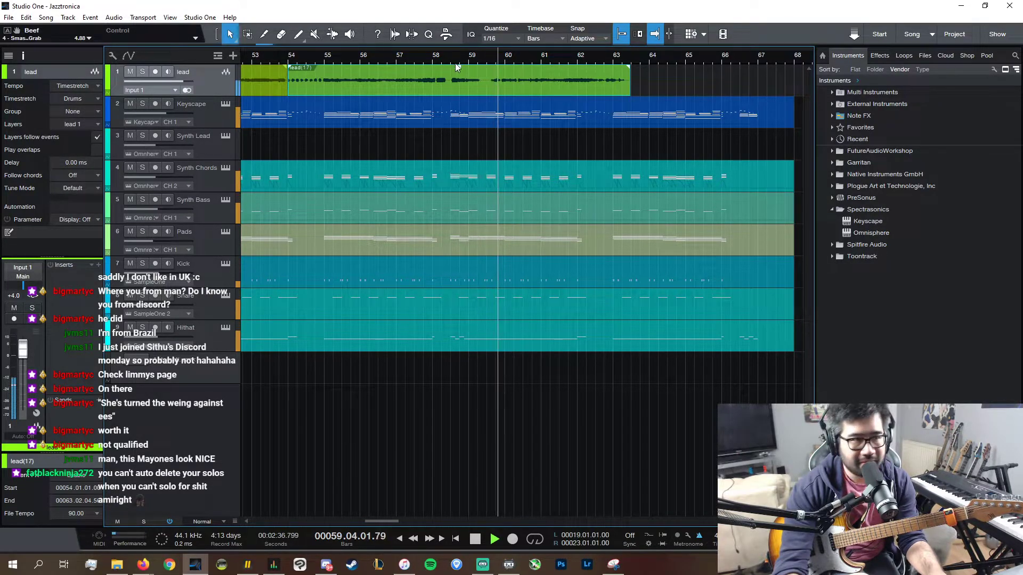
pyautogui.click(487, 59)
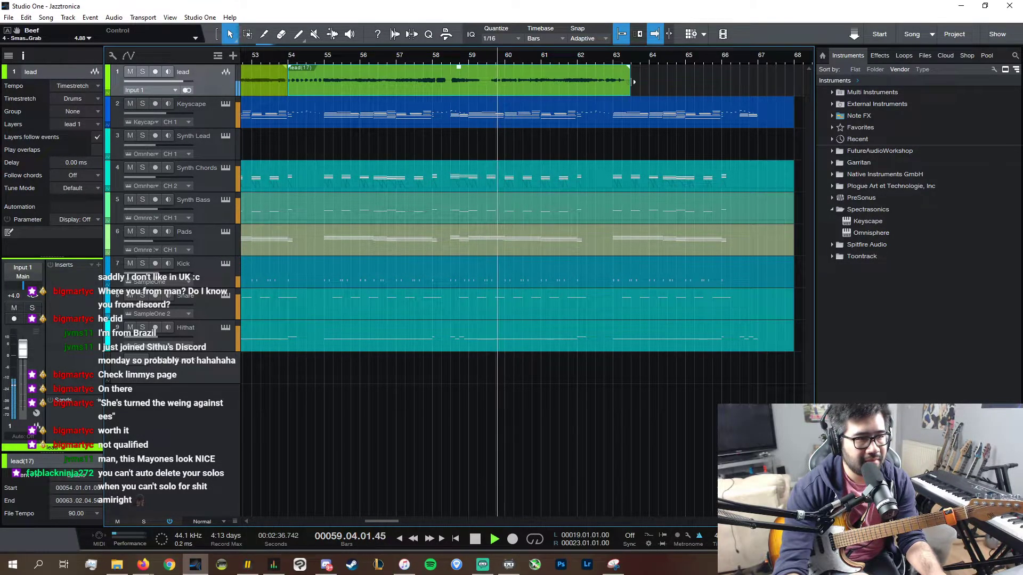
pyautogui.press('space')
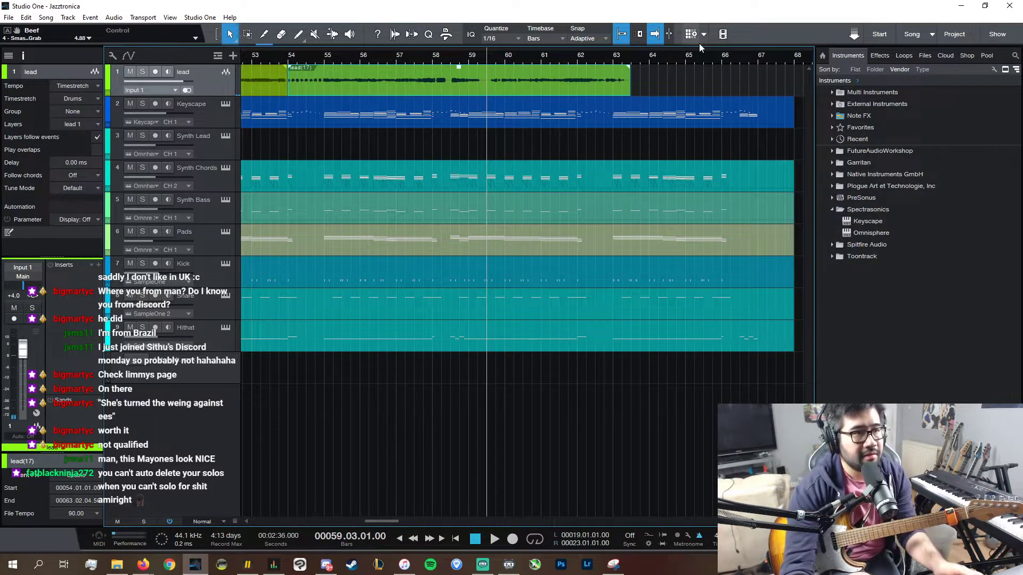
# - Trim the end of the second lead event to bar 59 and set the playback position there
pyautogui.moveTo(629, 82); pyautogui.dragTo(468, 79)
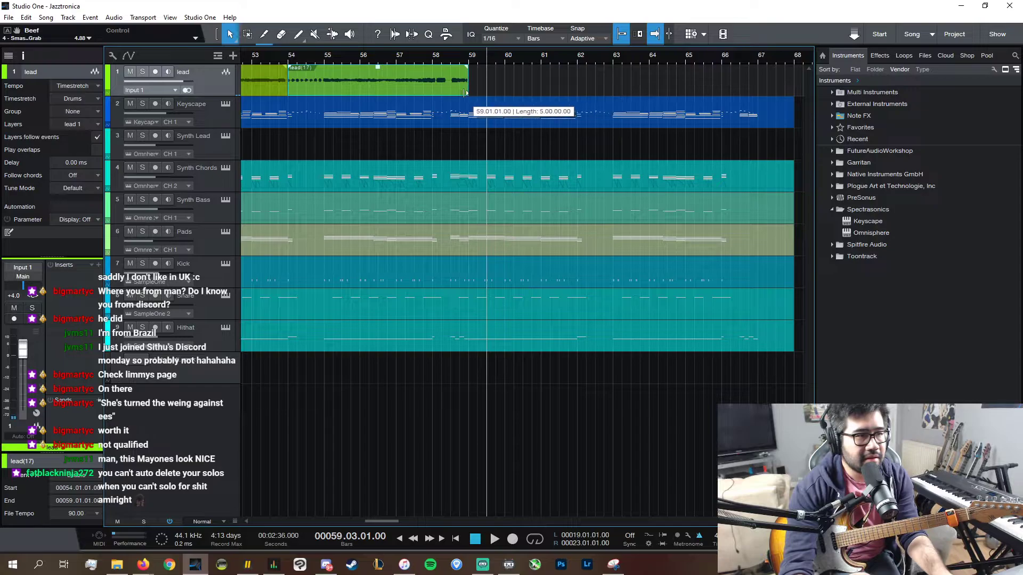
pyautogui.click(469, 59)
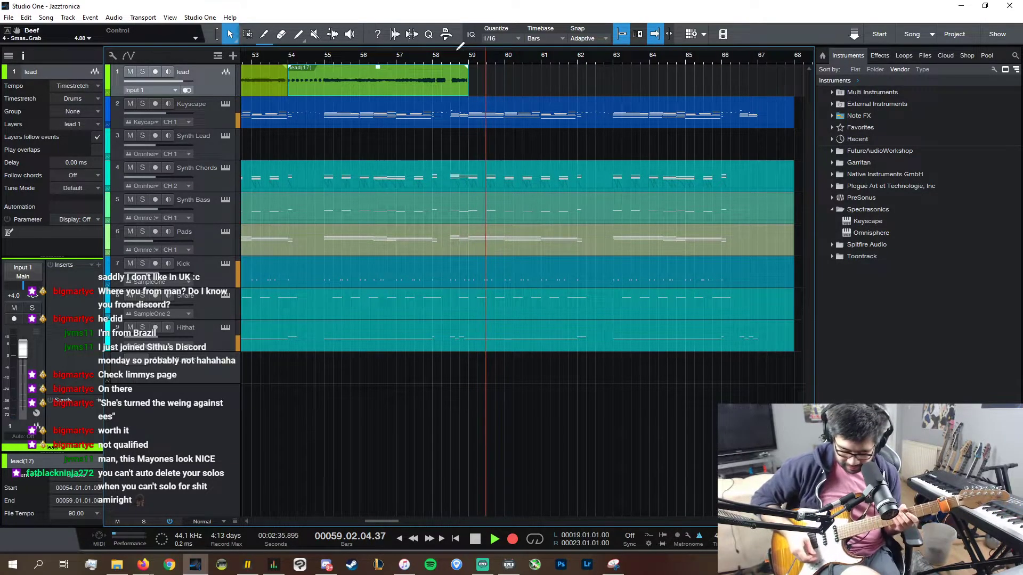
pyautogui.hotkey('ctrl', 'z')
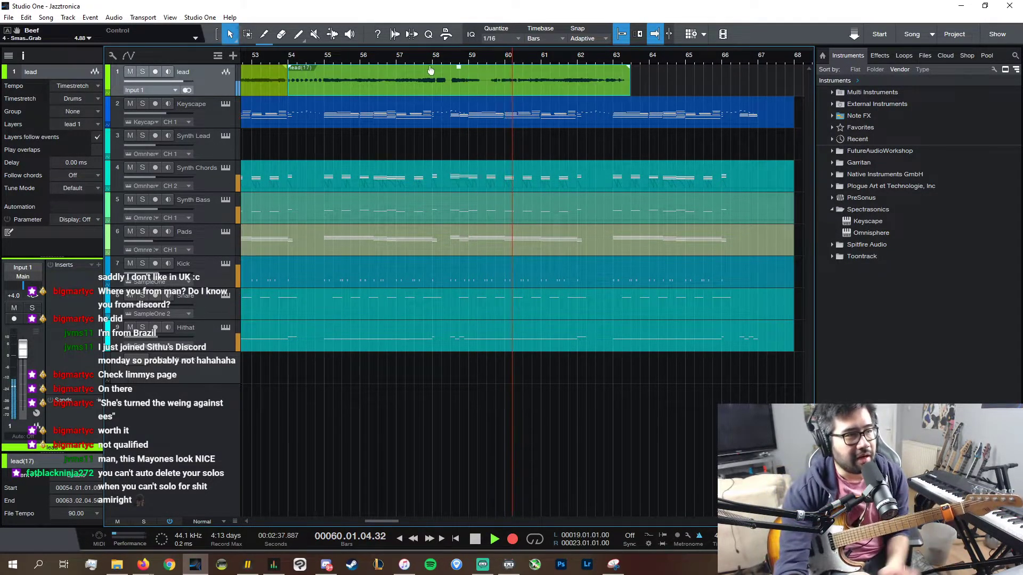
pyautogui.press('space')
pyautogui.moveTo(485, 81); pyautogui.dragTo(468, 81)
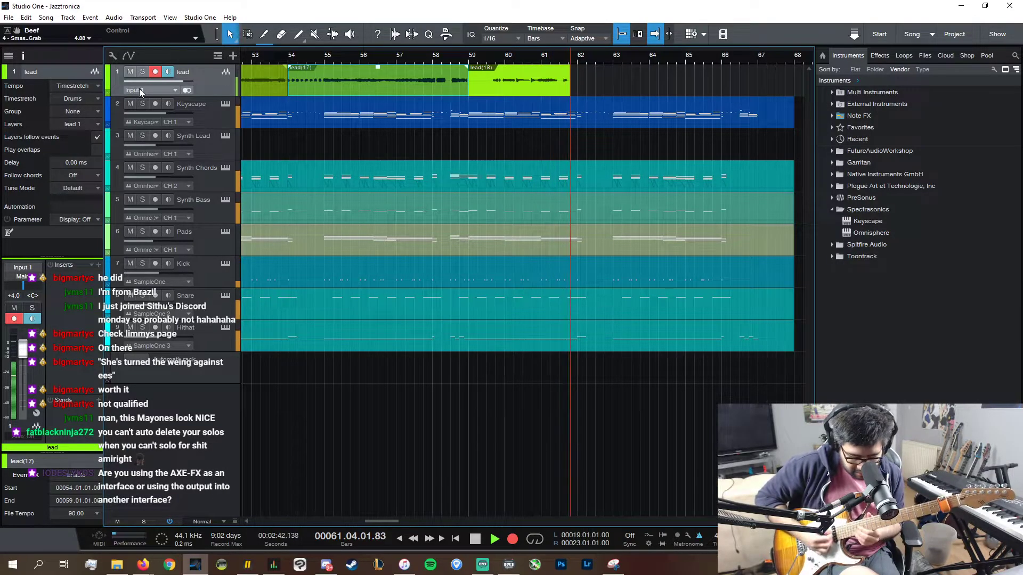
# - Try further lead guitar takes from bar 59 on the armed lead track, discarding each one
pyautogui.hotkey('ctrl', 'z')
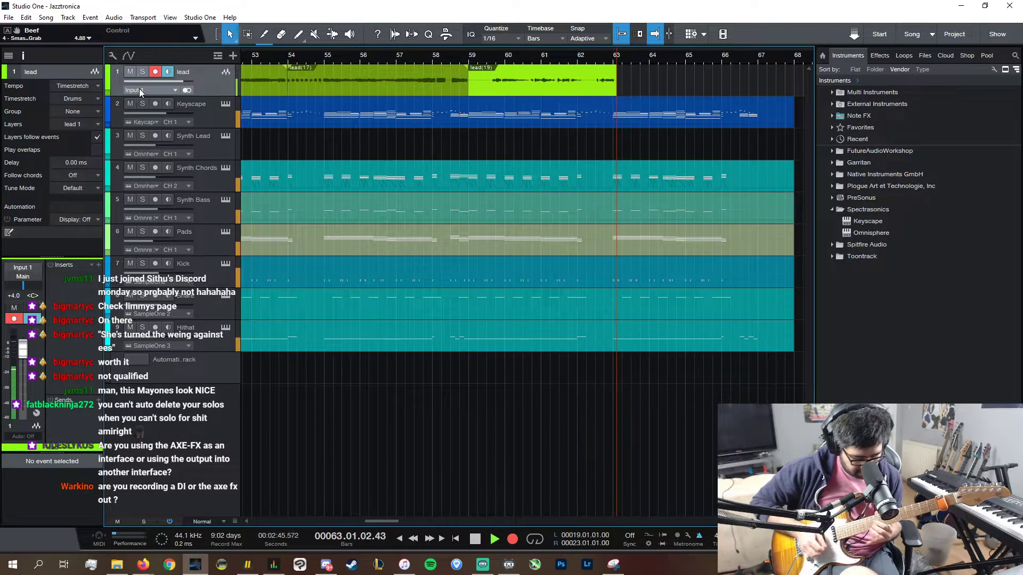
pyautogui.hotkey('ctrl', 'z')
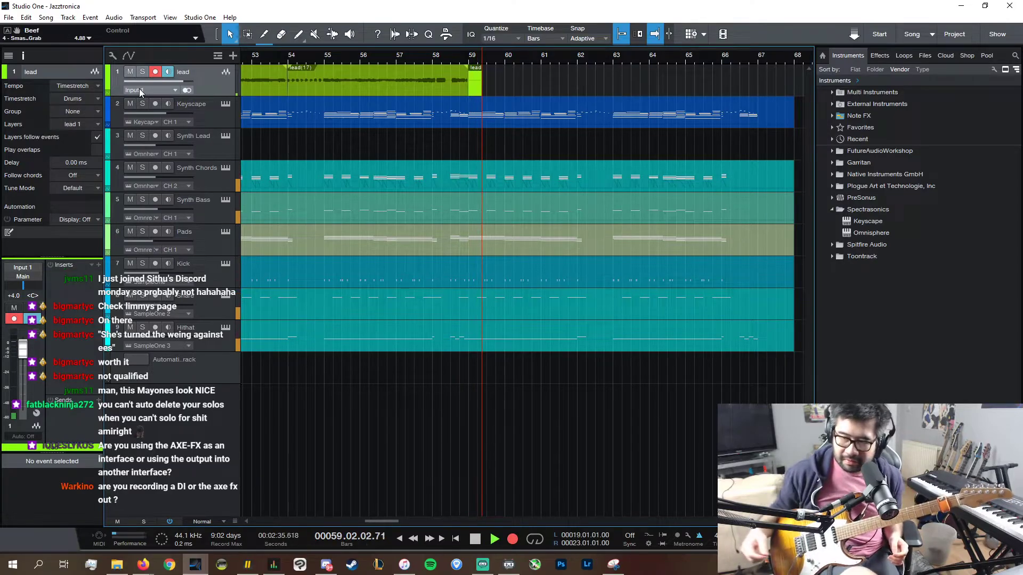
pyautogui.press('space')
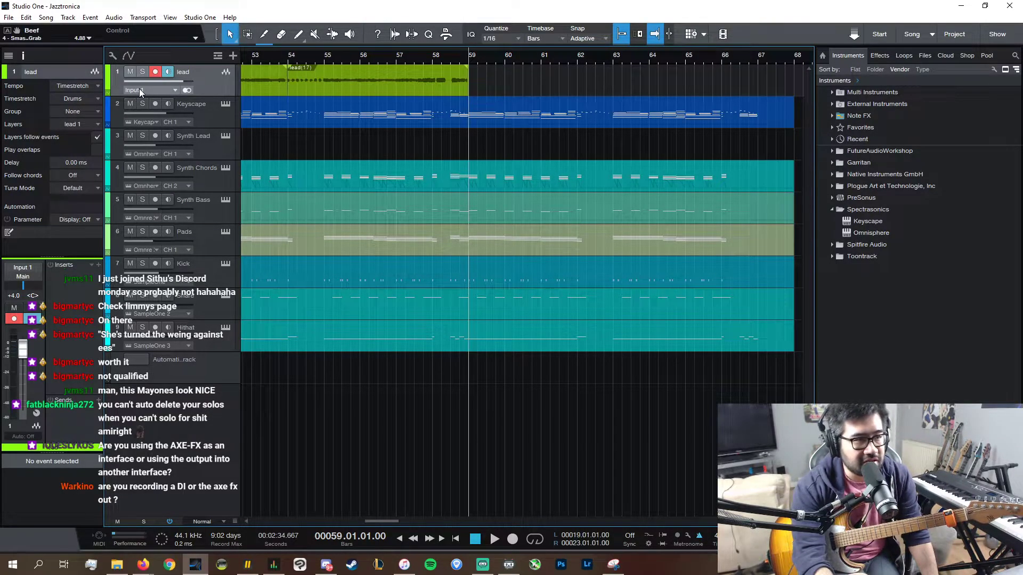
# - Try several short lead guitar takes around bar 59 on the armed lead track, undoing each one
pyautogui.press('KP_Multiply')
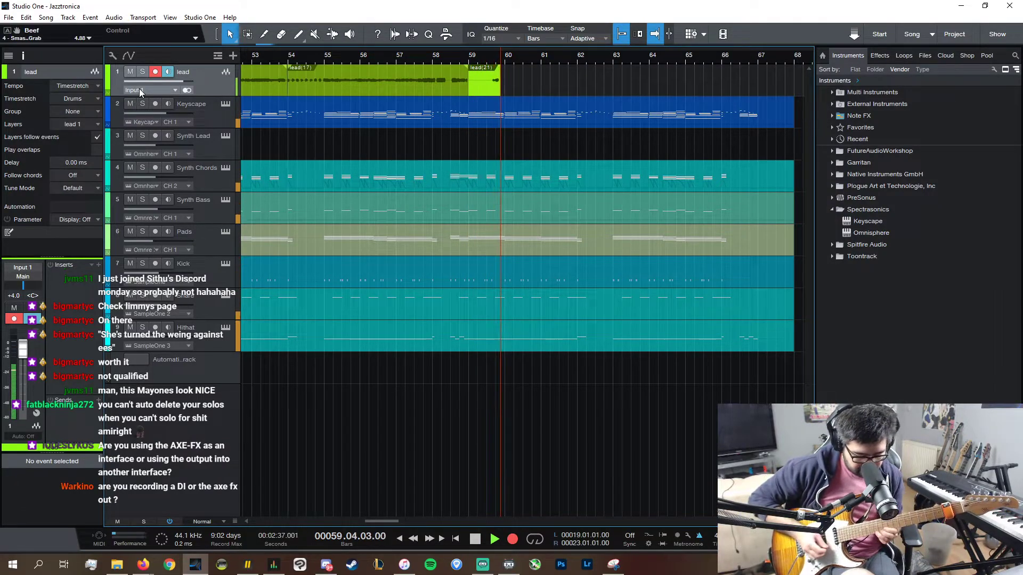
pyautogui.press('space')
pyautogui.hotkey('ctrl', 'z')
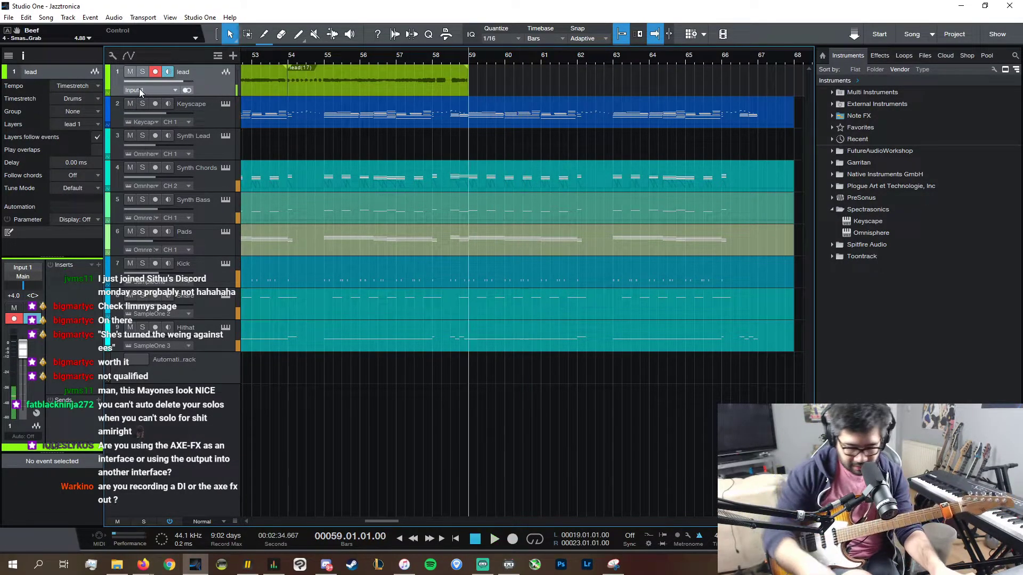
pyautogui.press('KP_Multiply')
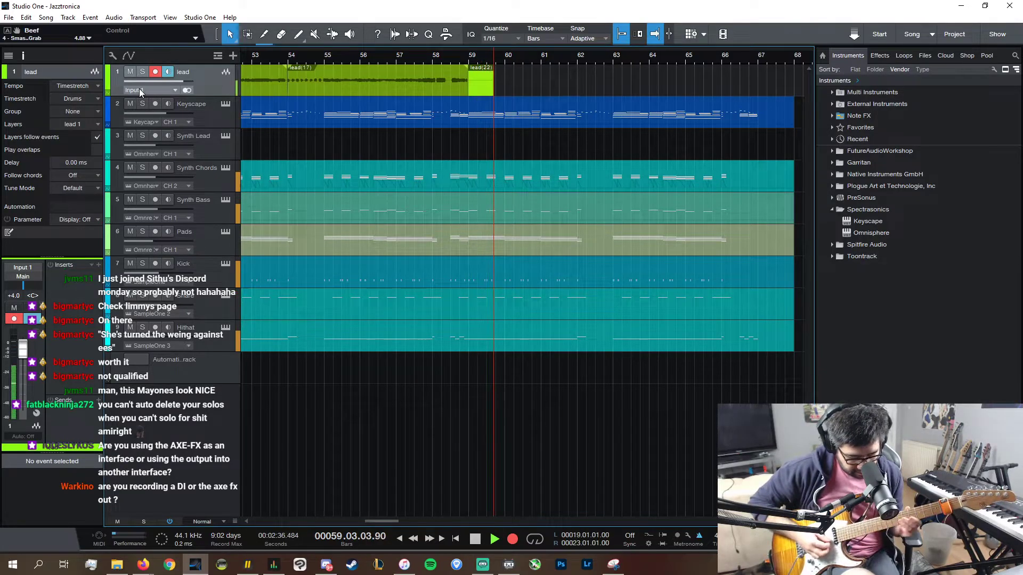
pyautogui.press('space')
pyautogui.press('KP_Multiply')
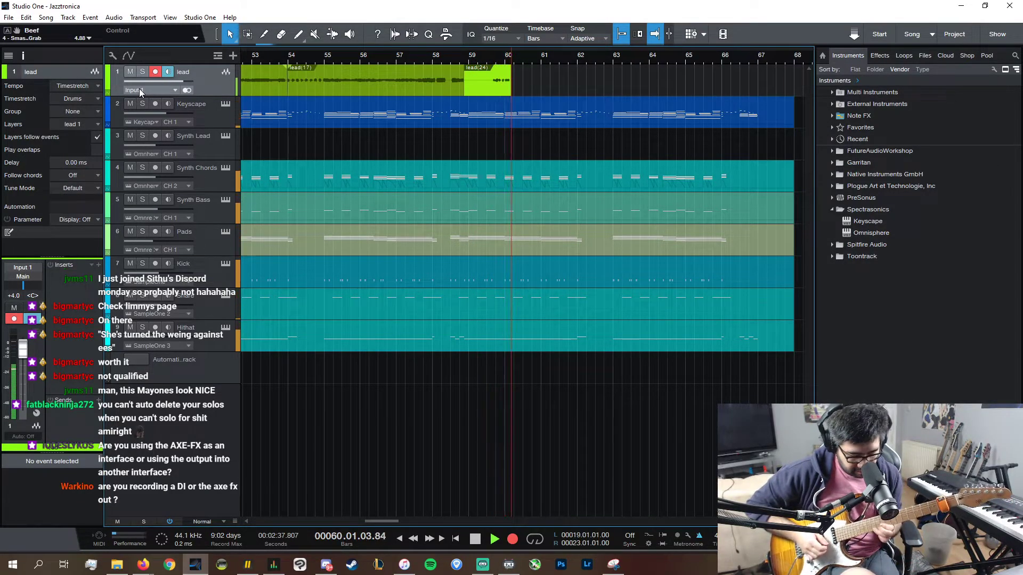
pyautogui.press('space')
pyautogui.hotkey('ctrl', 'z')
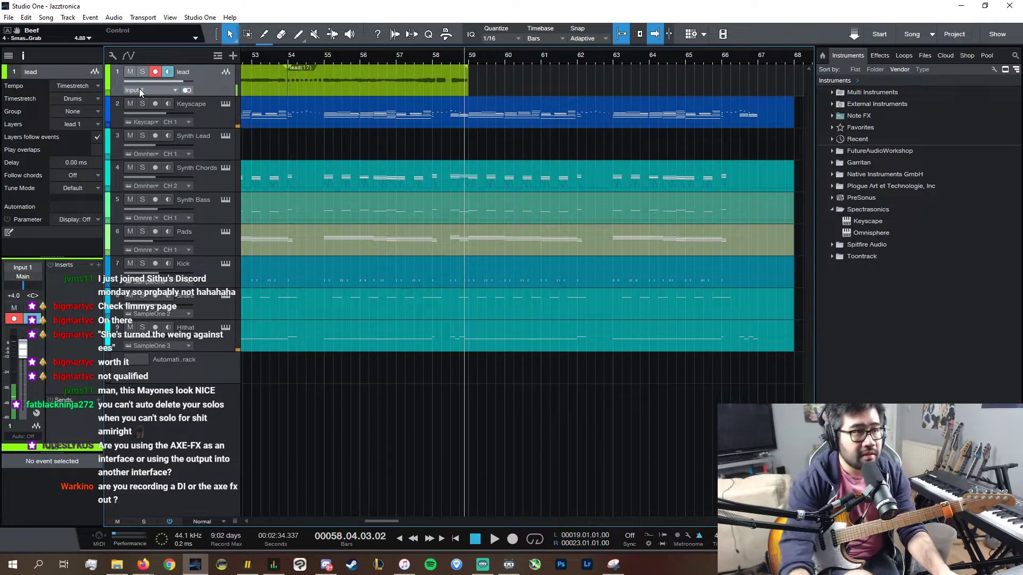
# - Set the playback position back to bar 59 and try lead guitar takes running up to about bar 62, undoing each
pyautogui.click(470, 60)
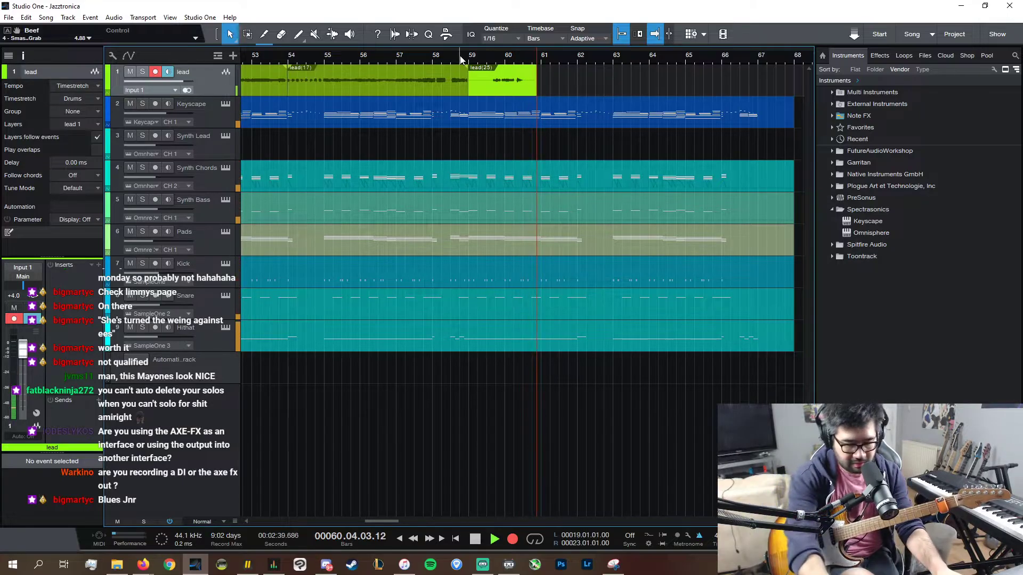
pyautogui.press('KP_Multiply')
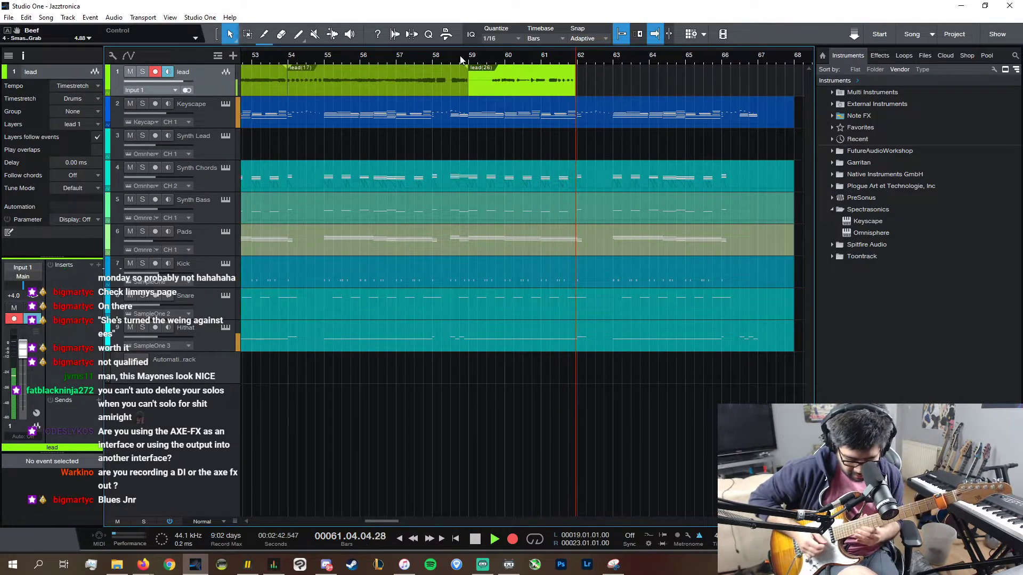
pyautogui.press('space')
pyautogui.hotkey('ctrl', 'z')
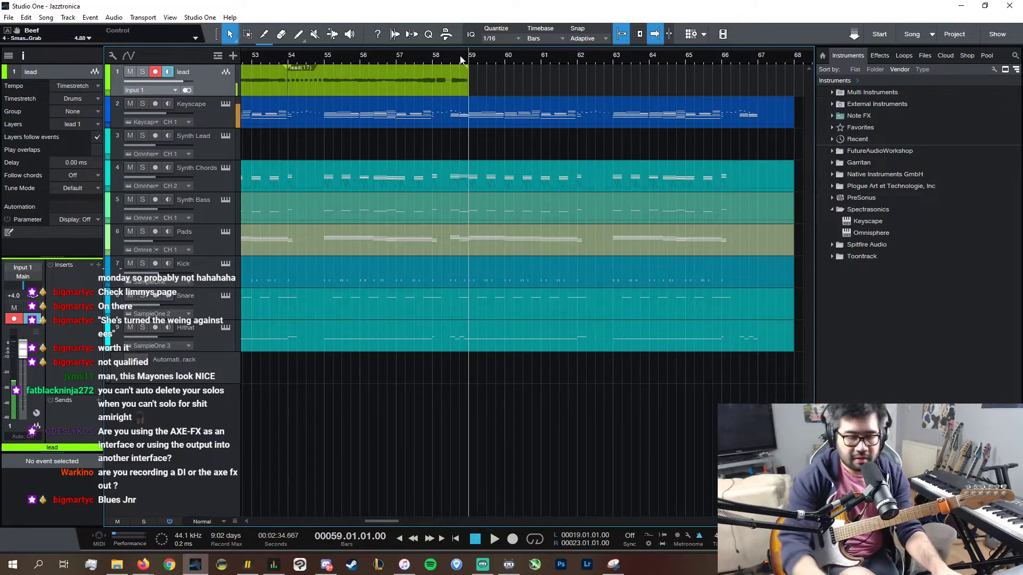
# - Retry the lead guitar phrase from bar 59, restarting after each flawed take and discarding the one that runs past bar 62
pyautogui.press('KP_Multiply')
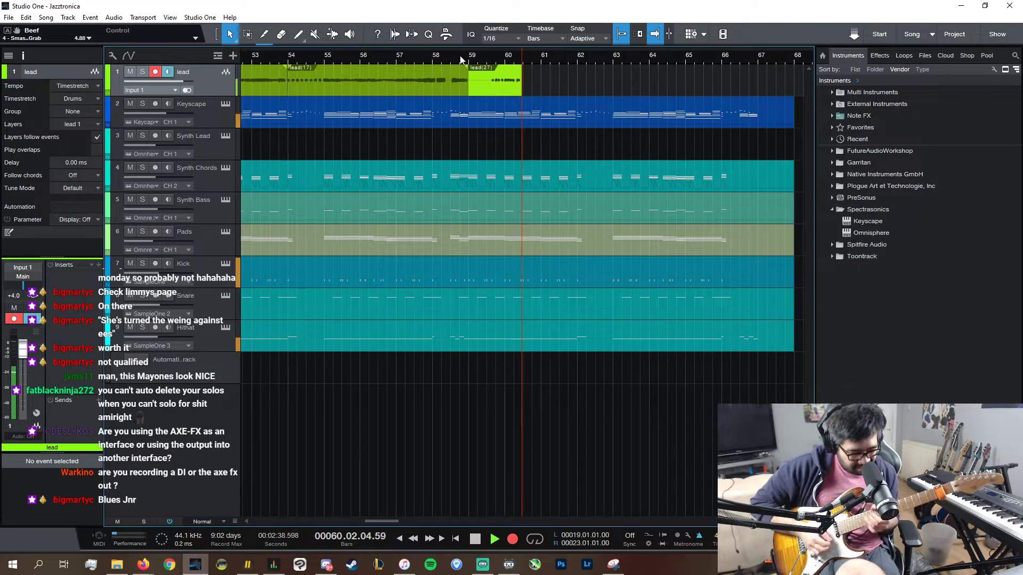
pyautogui.press('space')
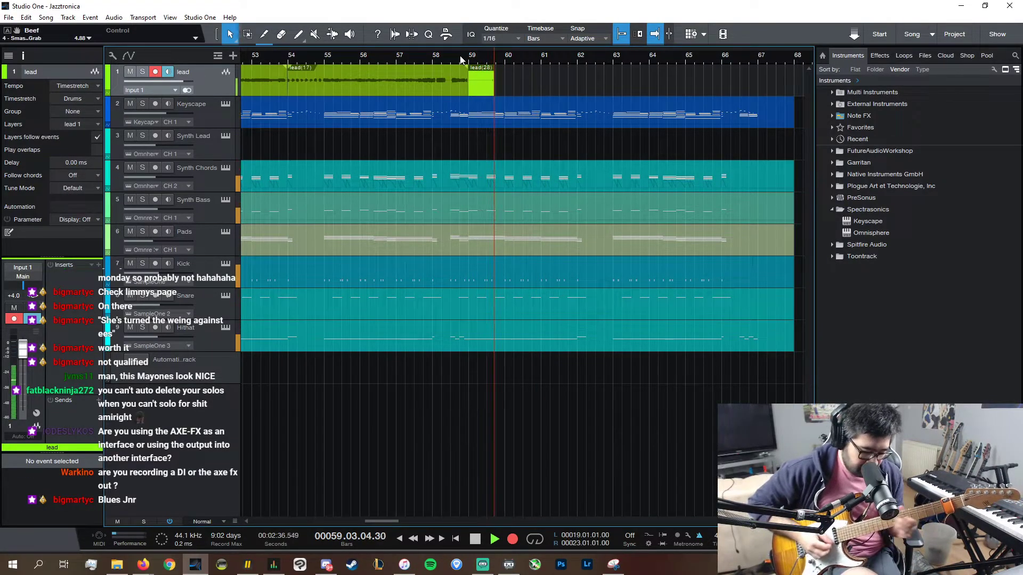
pyautogui.press('space')
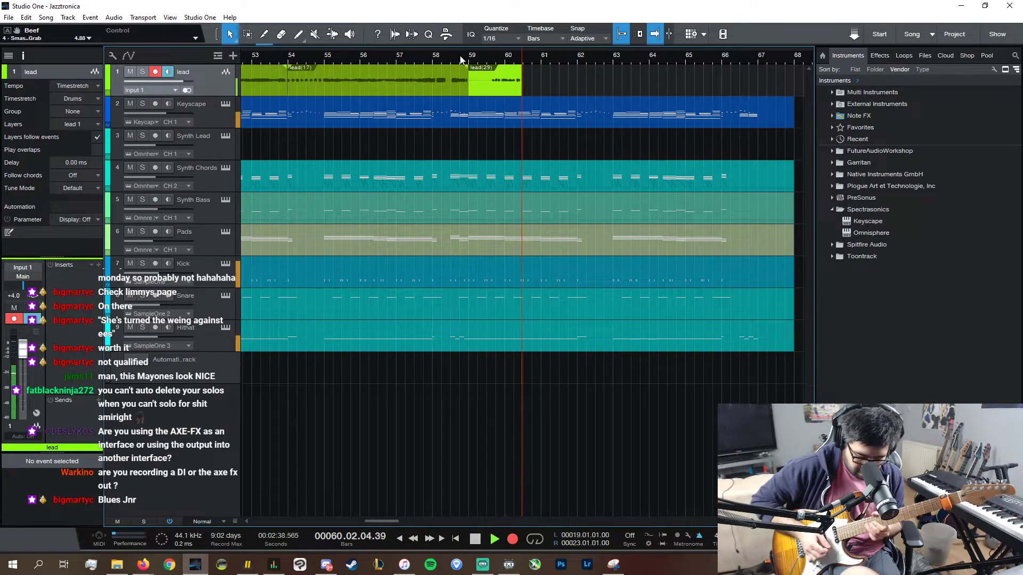
pyautogui.press('space')
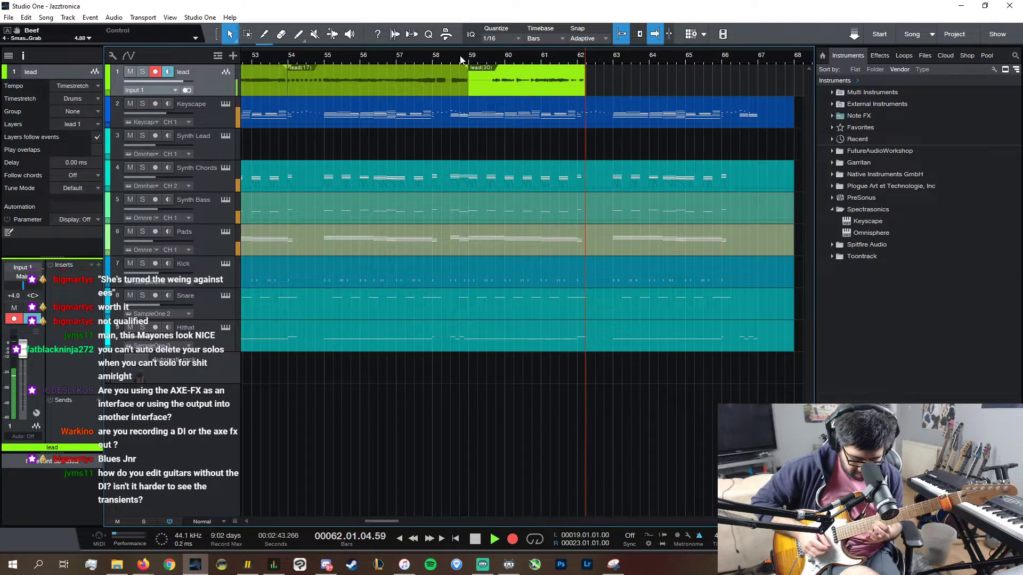
pyautogui.press('space')
pyautogui.hotkey('ctrl', 'z')
# - Try another lead guitar take from bar 59 to about bar 60, then stop and undo the recording
pyautogui.press('KP_Multiply')
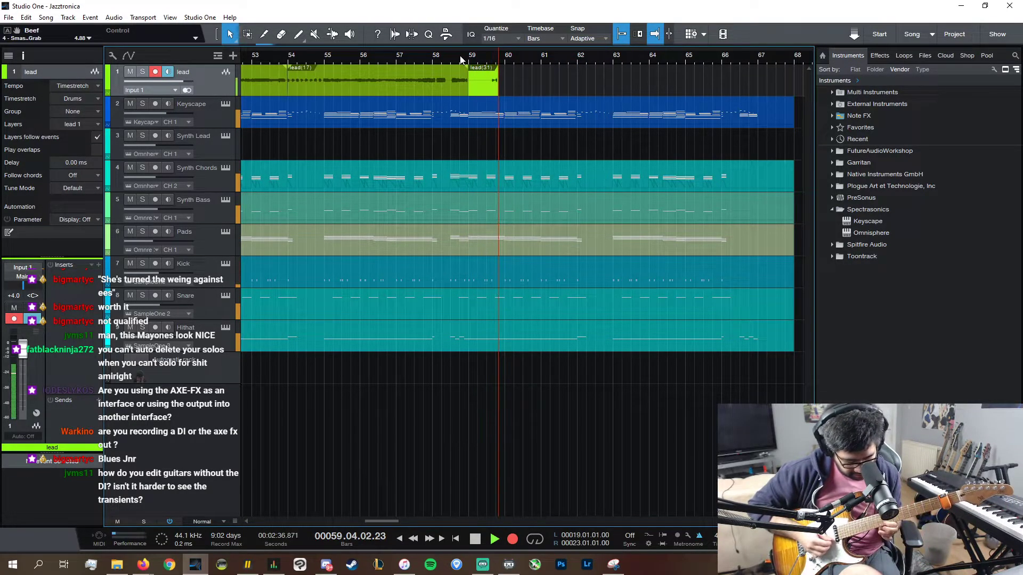
pyautogui.press('z')
pyautogui.press('KP_Multiply')
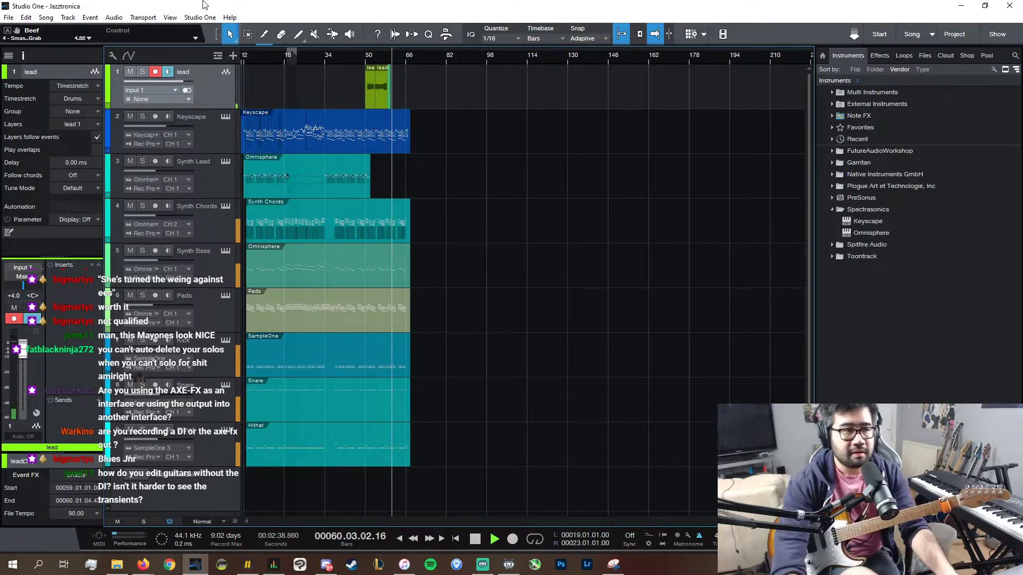
pyautogui.press('z')
pyautogui.press('space')
pyautogui.hotkey('ctrl', 'z')
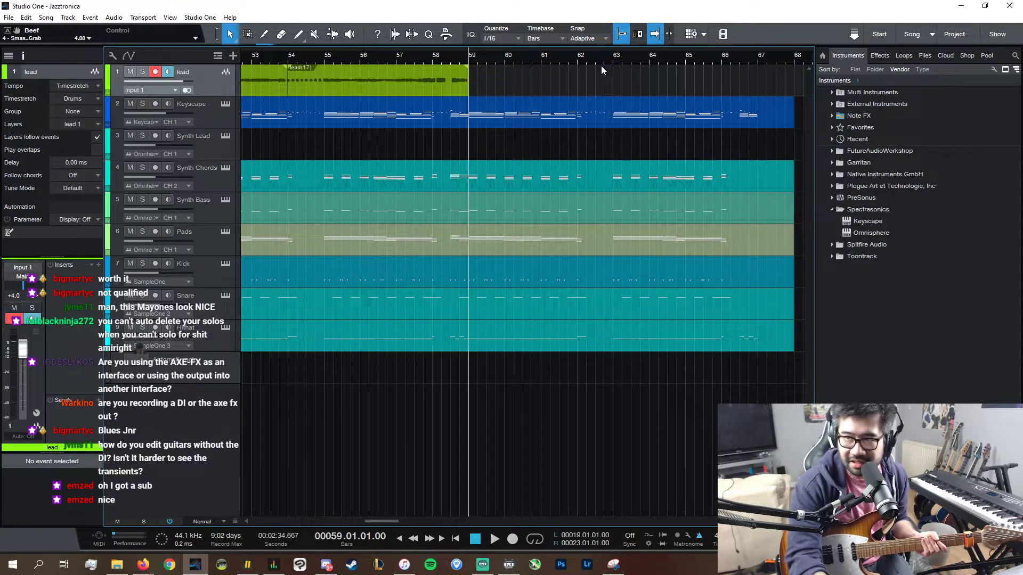
pyautogui.hotkey('alt', 'Tab')
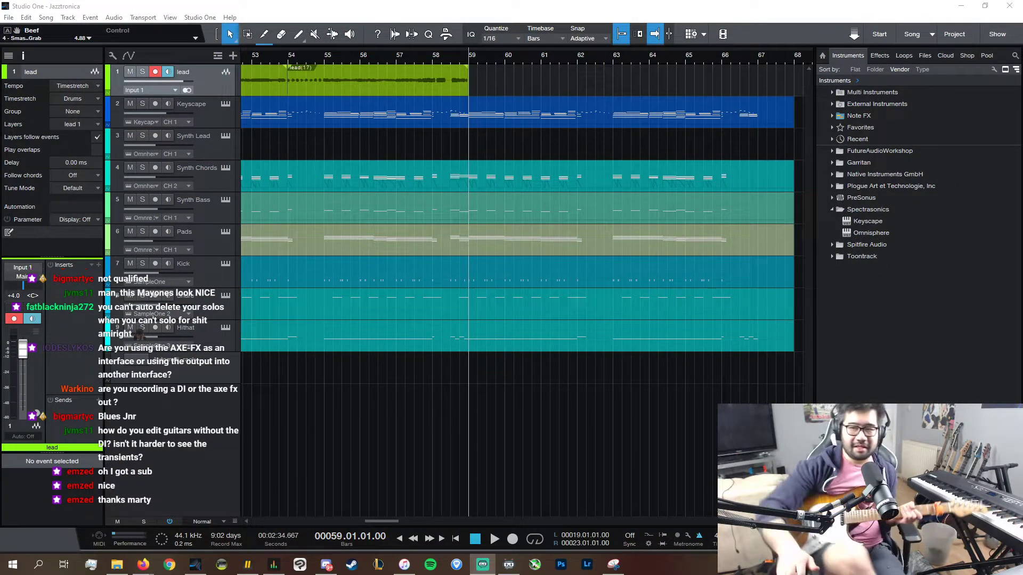
# - Record a guitar take on the lead track from bar 59 to just past bar 63
pyautogui.click(516, 5)
pyautogui.press('KP_Multiply')
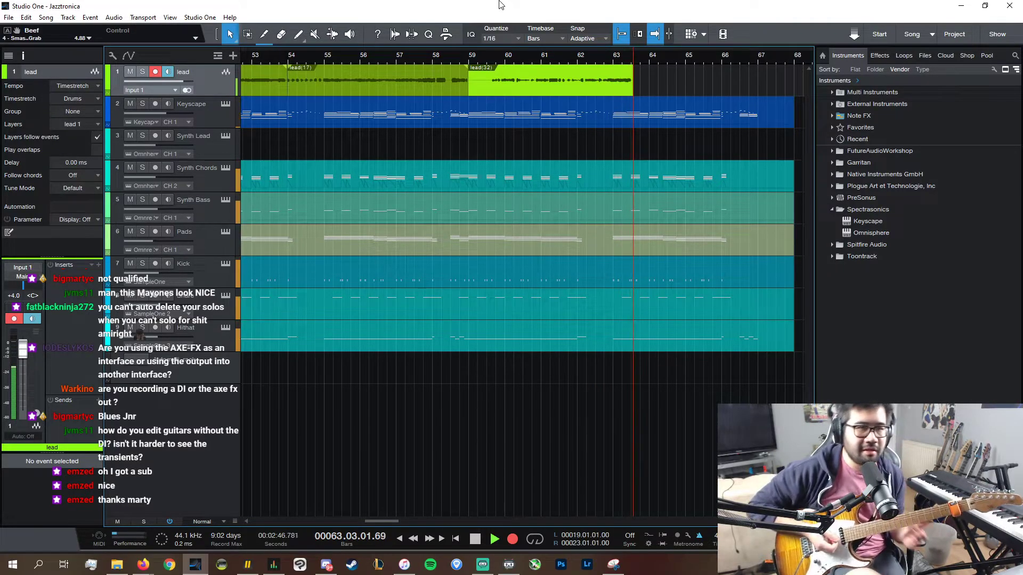
pyautogui.press('space')
# - Audition the new lead take from bar 63 and trim its end back to bar 62
pyautogui.click(613, 56)
pyautogui.press('space')
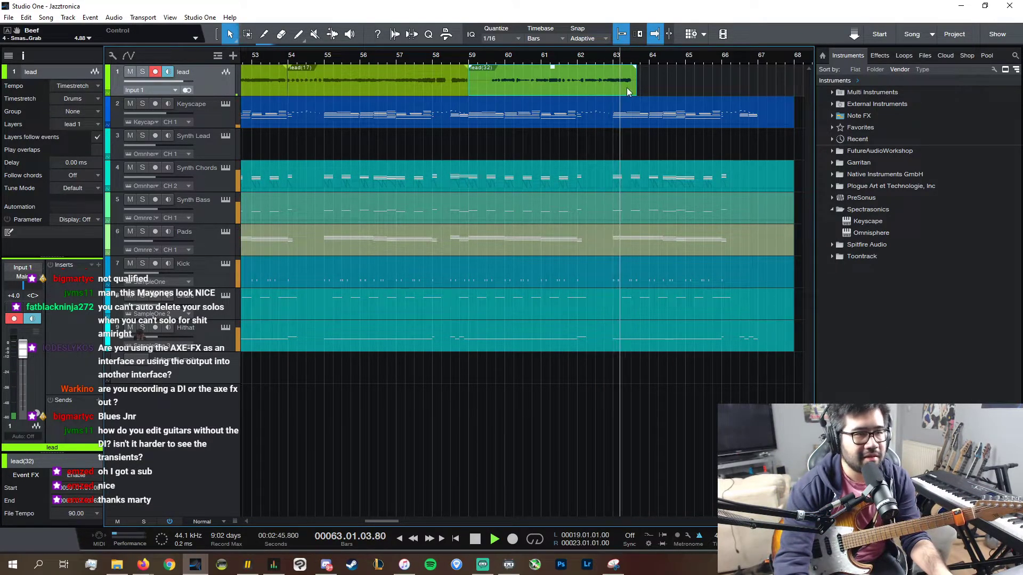
pyautogui.press('space')
pyautogui.press('space')
pyautogui.press('space')
pyautogui.moveTo(637, 87); pyautogui.dragTo(578, 87)
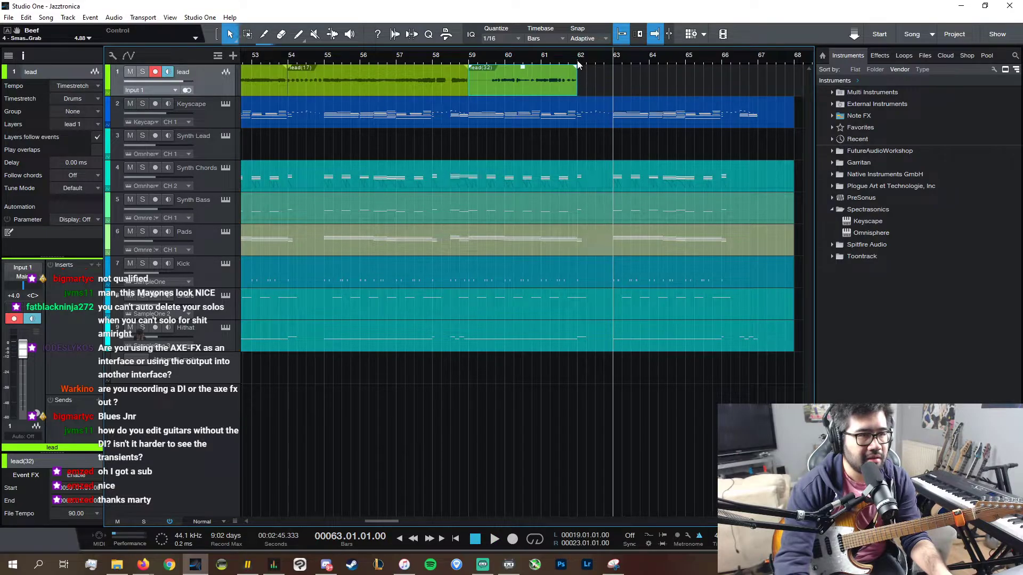
# - Place the playhead at bar 62 and try three lead takes from there, discarding each one
pyautogui.click(578, 55)
pyautogui.press('KP_Multiply')
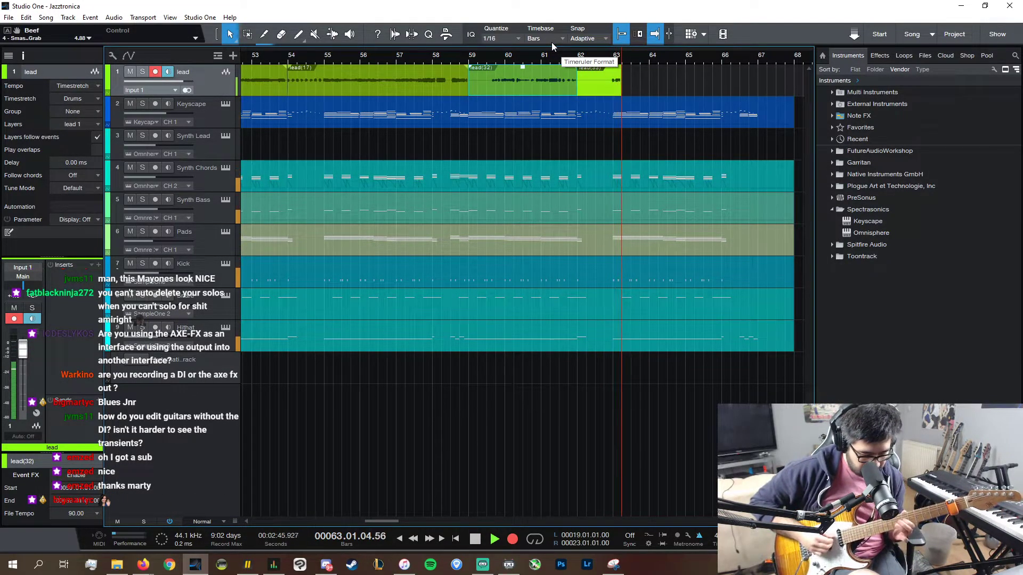
pyautogui.press('space')
pyautogui.press('Delete')
pyautogui.press('KP_Multiply')
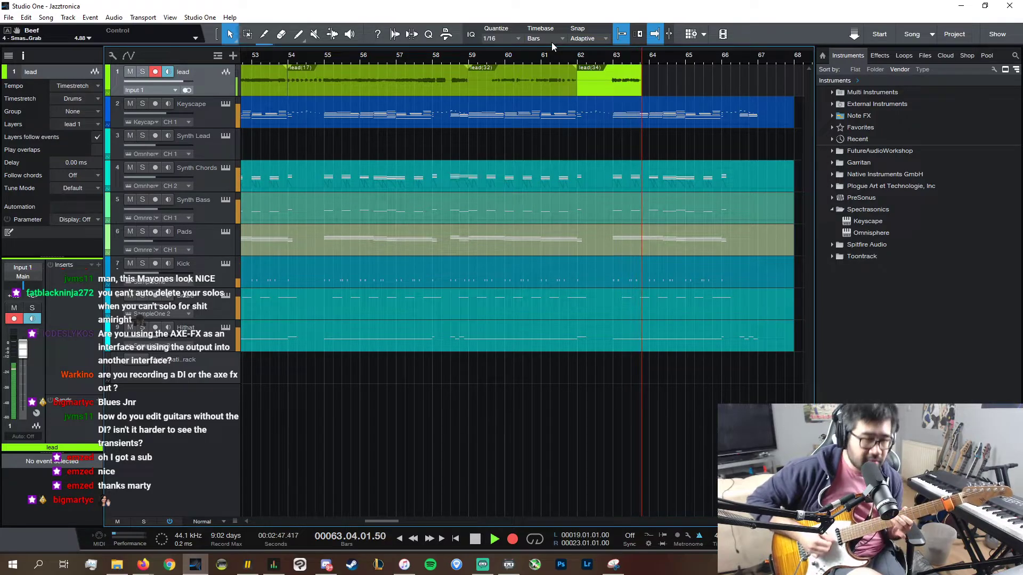
pyautogui.press('space')
pyautogui.press('Delete')
pyautogui.press('KP_Multiply')
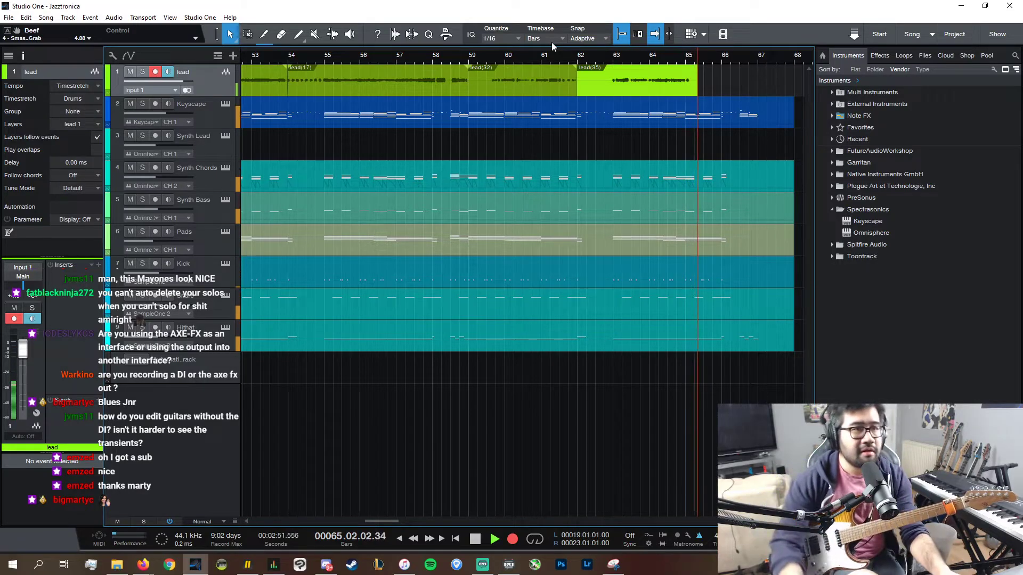
pyautogui.press('space')
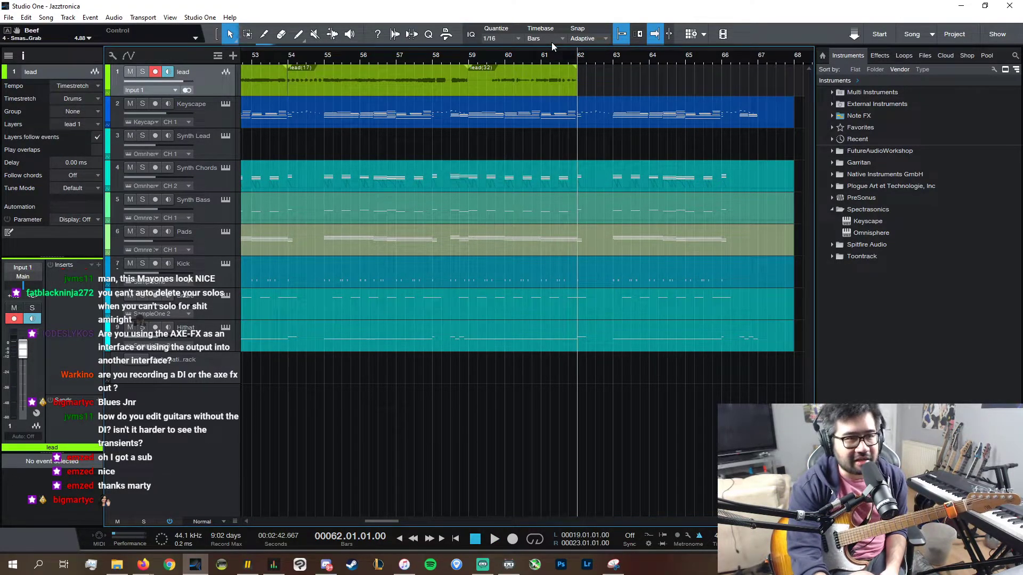
# - Try a lead take from bar 62 to about bar 65 and a shorter retake to bar 63, undoing both
pyautogui.press('KP_Multiply')
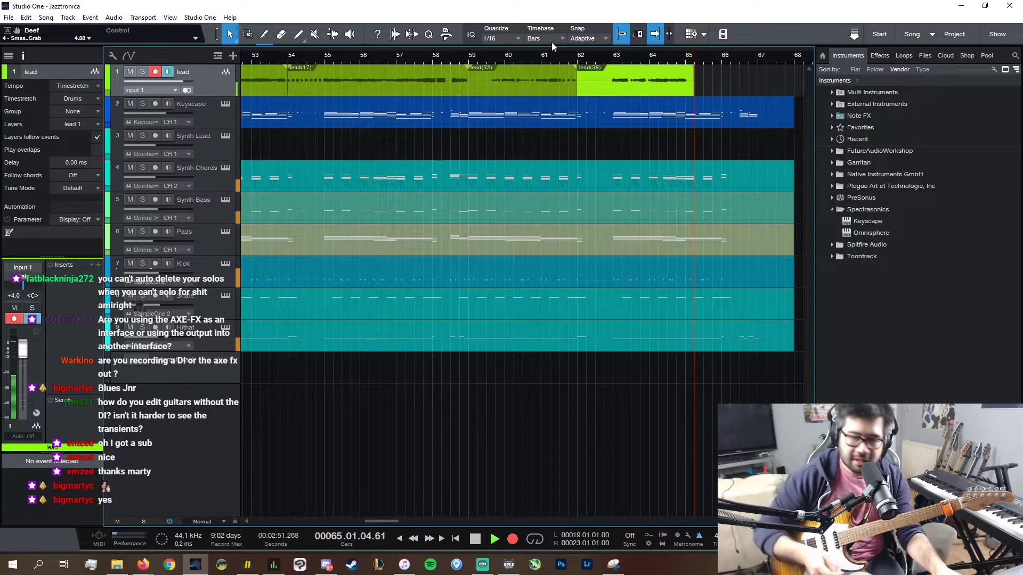
pyautogui.press('space')
pyautogui.hotkey('ctrl', 'z')
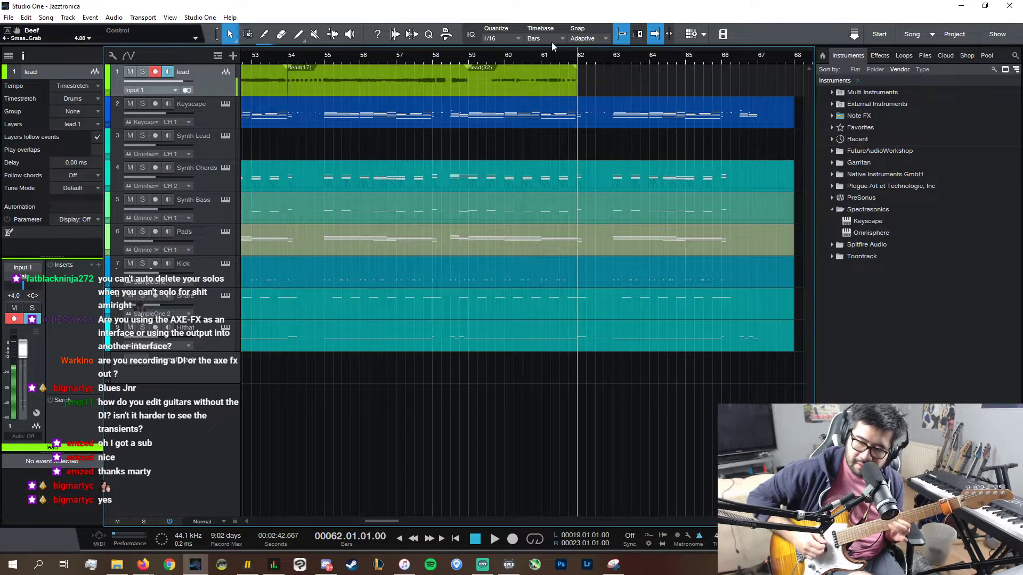
pyautogui.press('KP_Multiply')
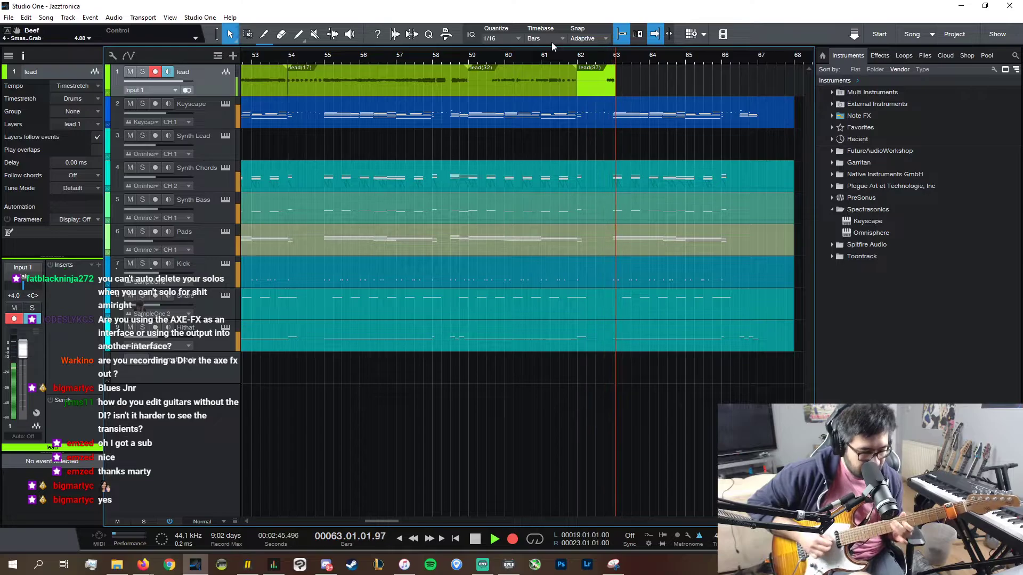
pyautogui.press('space')
pyautogui.hotkey('ctrl', 'z')
# - Extend the bar 59 lead take past bar 63, audition the restored part, and trim its end back to bar 62
pyautogui.moveTo(577, 84); pyautogui.dragTo(632, 84)
pyautogui.press('space')
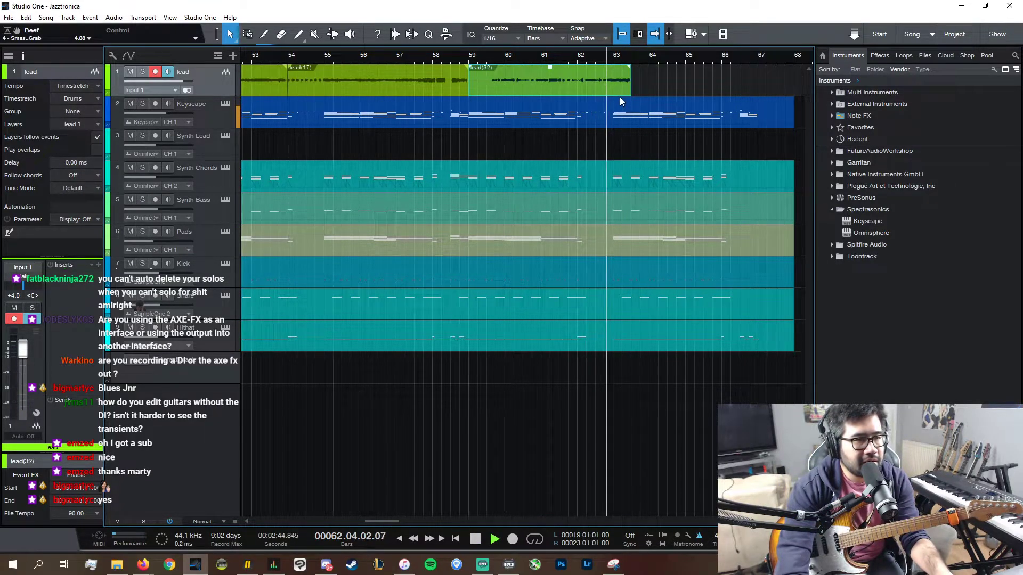
pyautogui.press('space')
pyautogui.moveTo(628, 88); pyautogui.dragTo(578, 88)
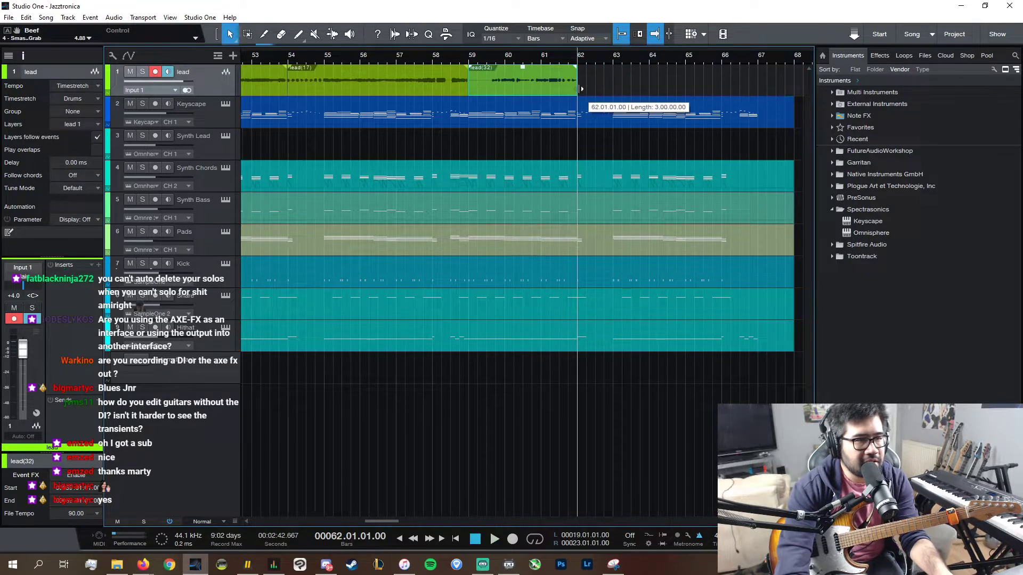
# - Try one short lead take from bar 62 and two takes reaching about bar 66, discarding each
pyautogui.press('KP_Multiply')
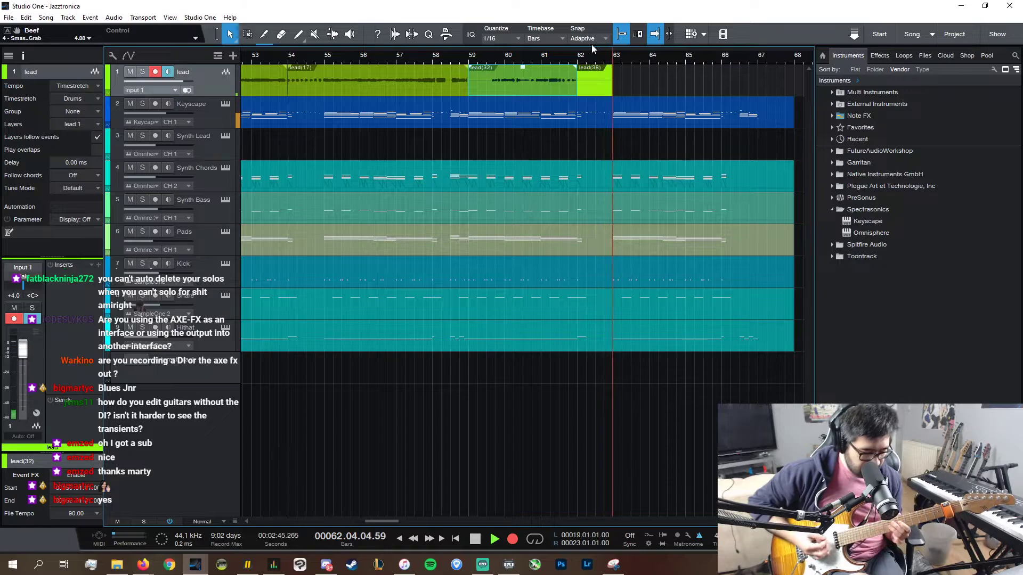
pyautogui.press('space')
pyautogui.hotkey('ctrl', 'z')
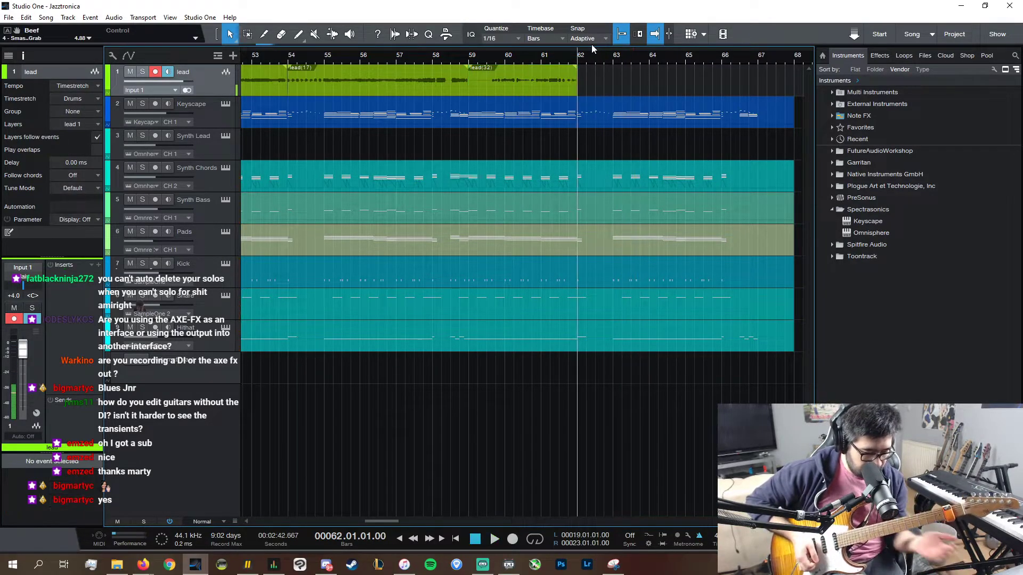
pyautogui.press('KP_Multiply')
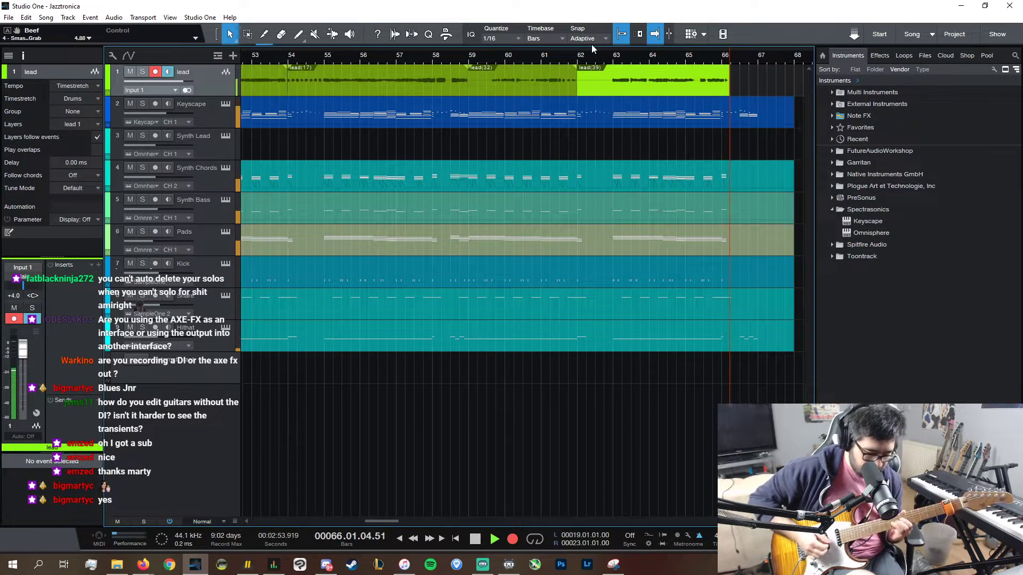
pyautogui.press('KP_Multiply')
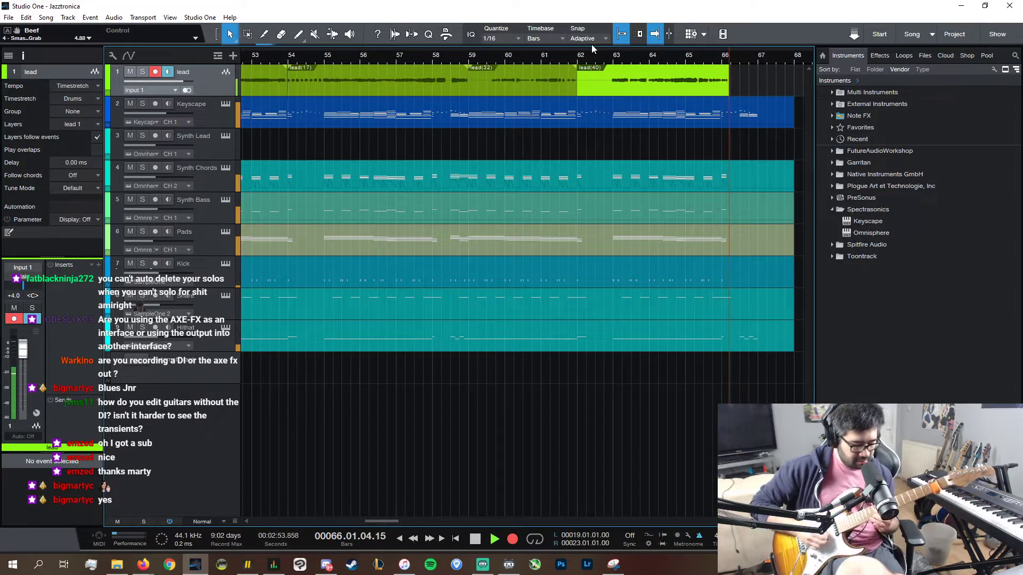
pyautogui.press('space')
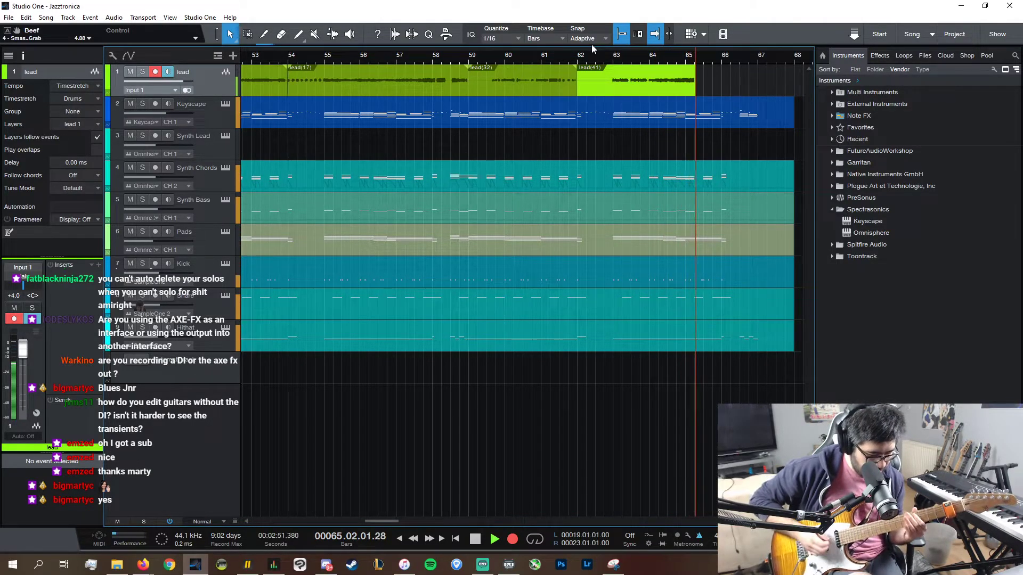
# - Stop recording the lead take, audition it from bar 64, and delete it
pyautogui.press('space')
pyautogui.click(663, 52)
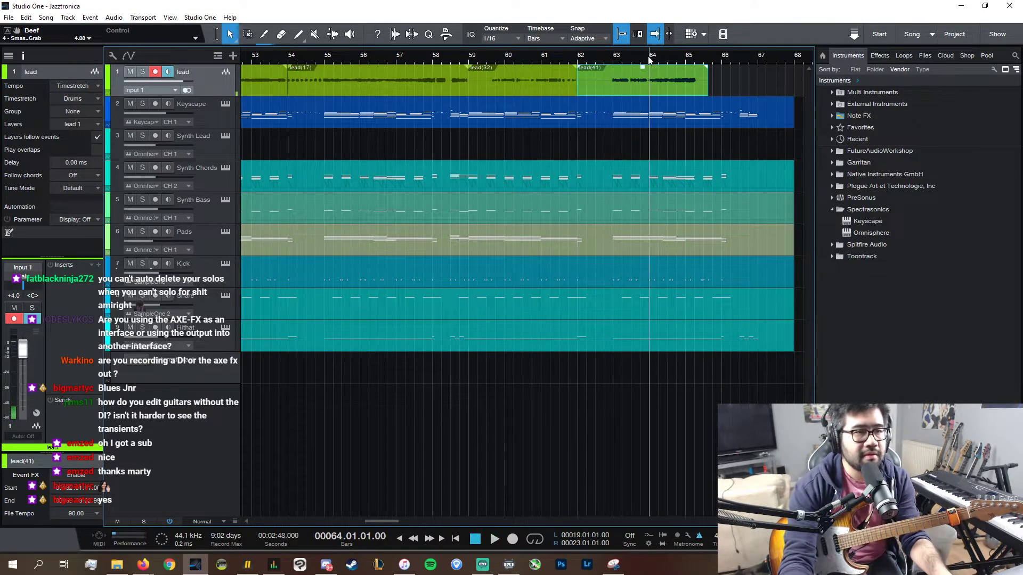
pyautogui.press('space')
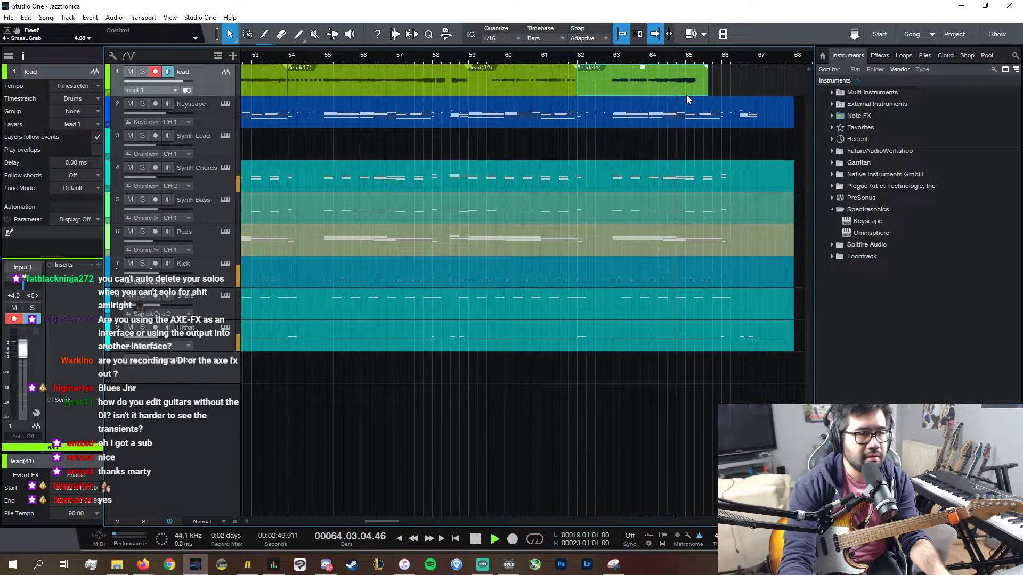
pyautogui.press('Delete')
# - Try another short lead take from bar 62 to just past bar 63 and undo it
pyautogui.click(561, 59)
pyautogui.press('space')
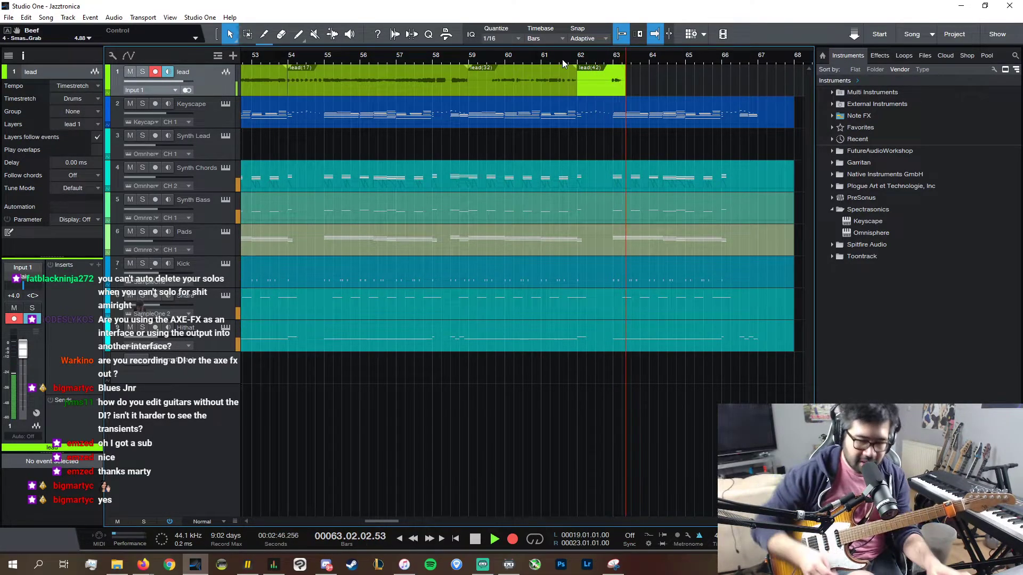
pyautogui.press('space')
pyautogui.hotkey('ctrl', 'z')
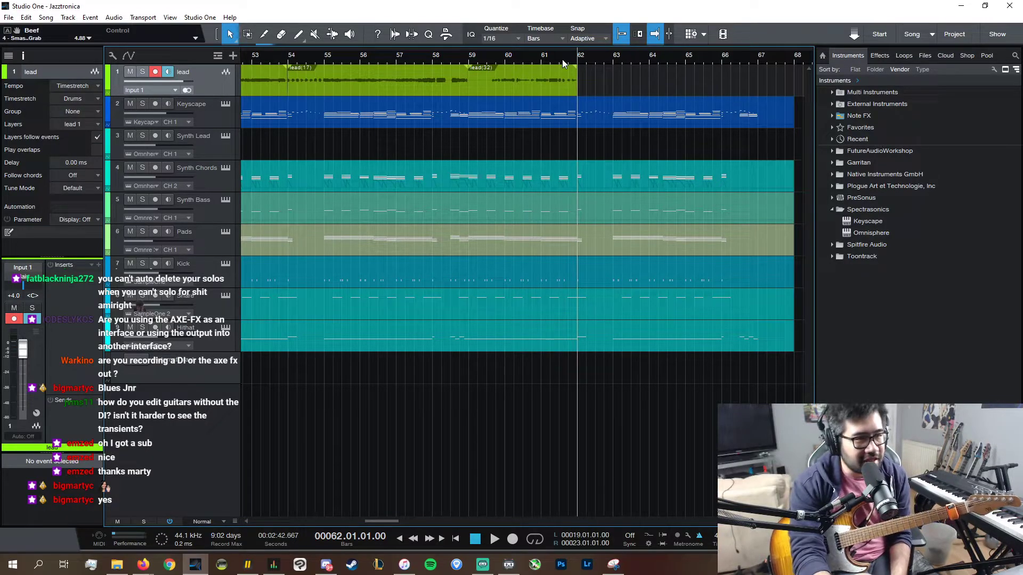
# - Try a lead take from bar 62 to bar 67 and a short retake to bar 63, undoing both
pyautogui.press('KP_Multiply')
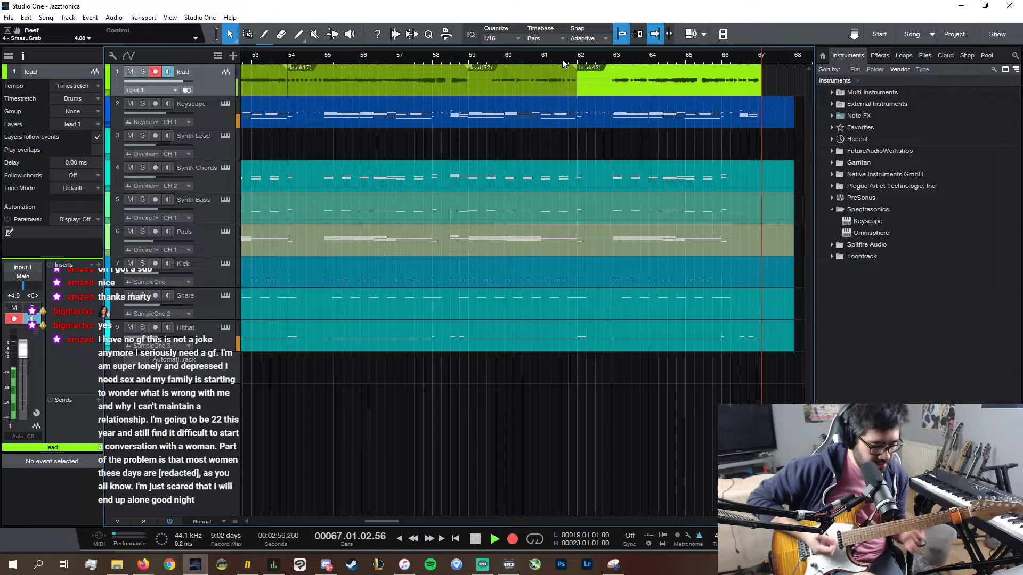
pyautogui.press('space')
pyautogui.hotkey('ctrl', 'z')
pyautogui.press('KP_Multiply')
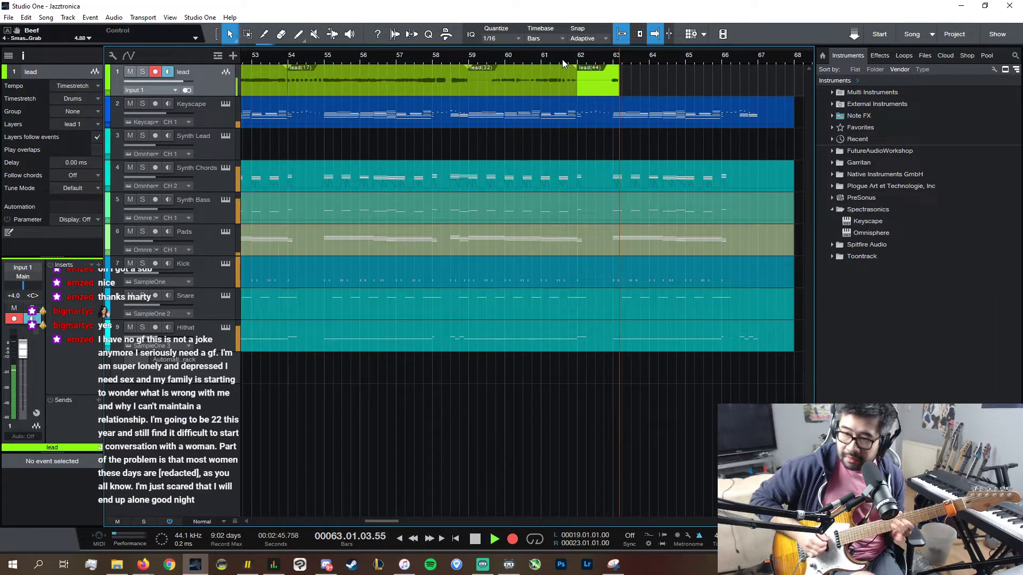
pyautogui.press('space')
pyautogui.hotkey('ctrl', 'z')
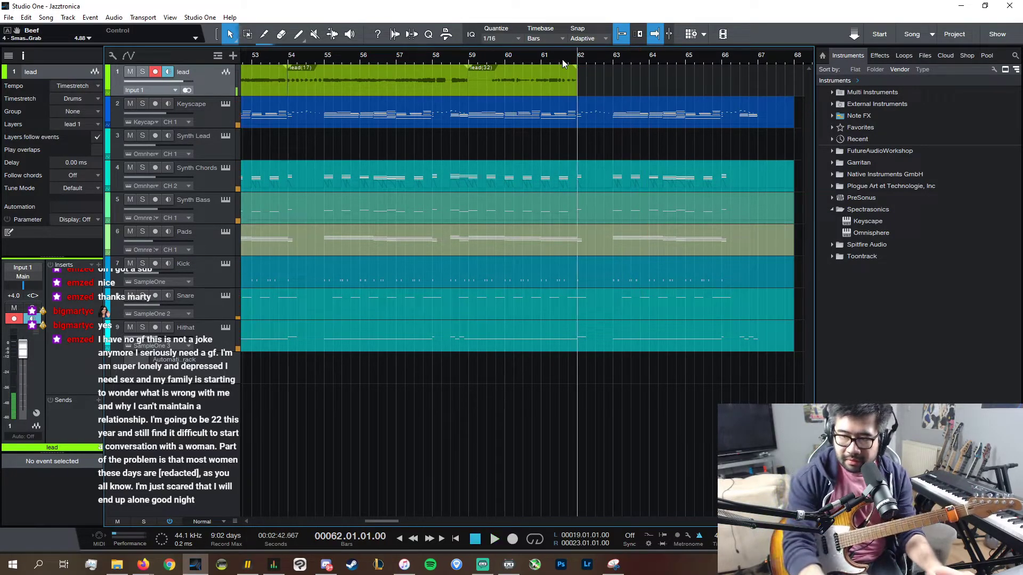
# - Try two more lead takes starting at bar 62 and remove both recordings from the lead track
pyautogui.press('KP_Multiply')
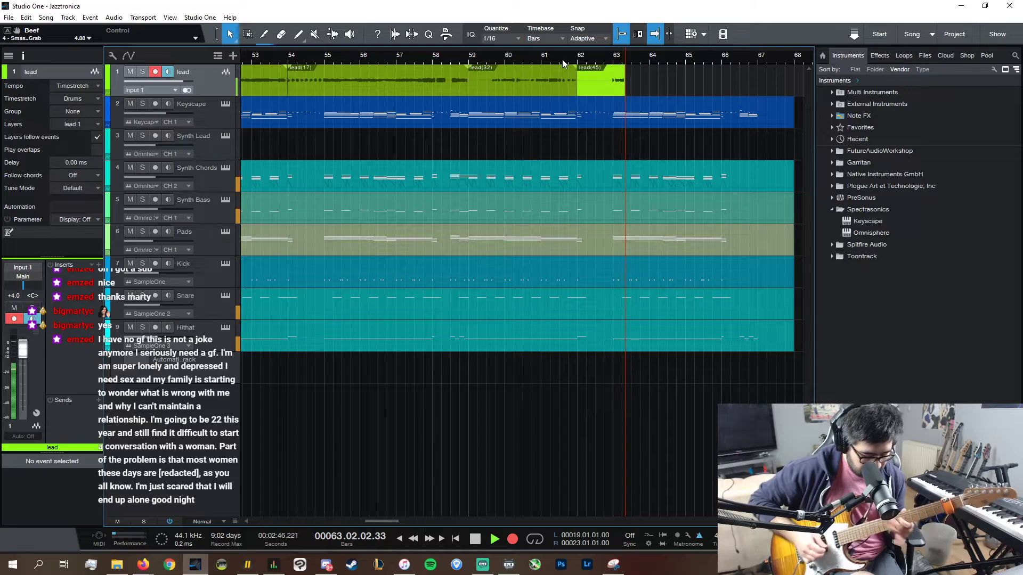
pyautogui.press('space')
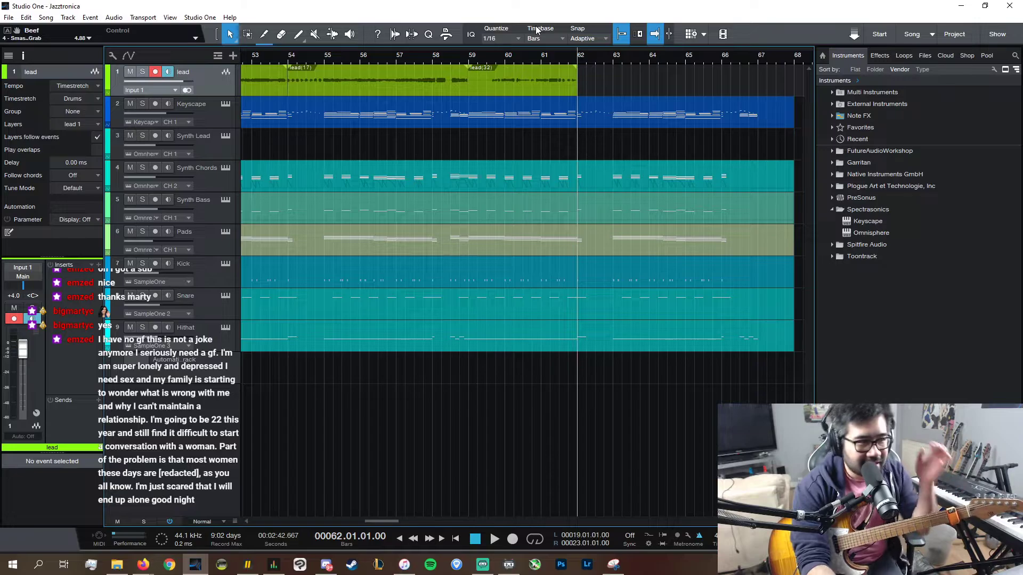
pyautogui.press('KP_Multiply')
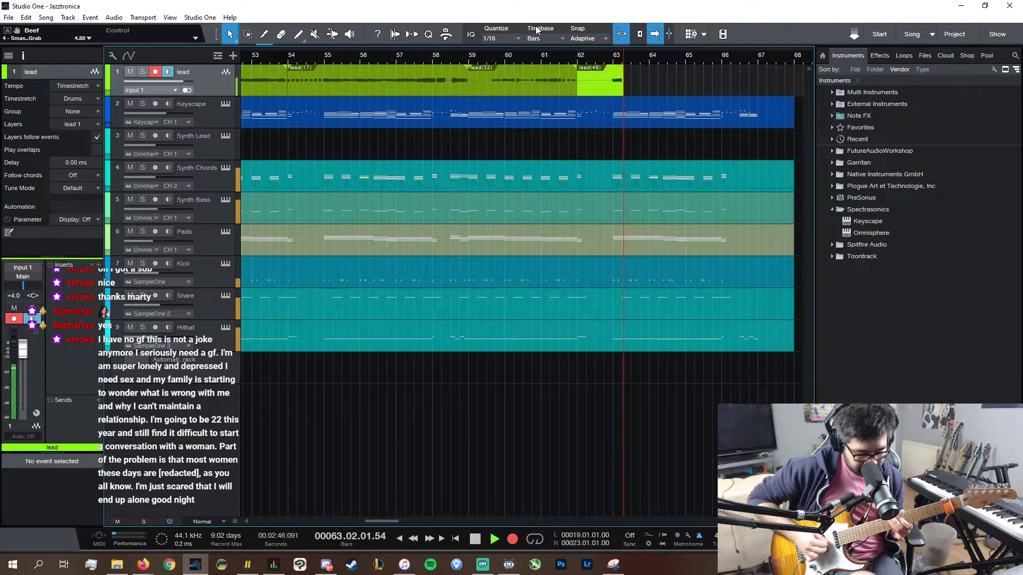
pyautogui.press('space')
pyautogui.press('Delete')
# - Retry the lead phrase from bar 62 in four takes, the longest to about bar 65, and discard each
pyautogui.press('KP_Multiply')
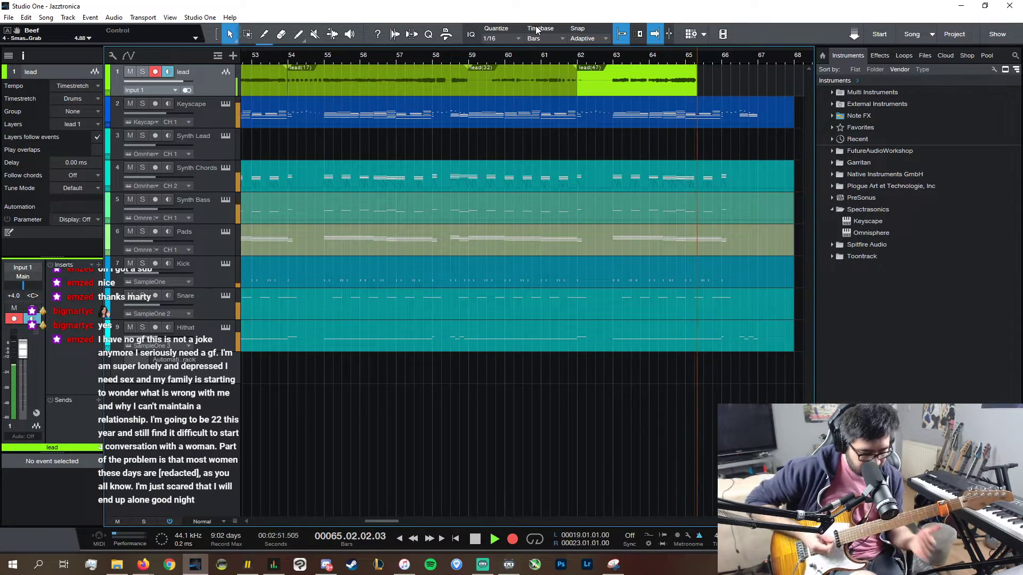
pyautogui.hotkey('ctrl', 'z')
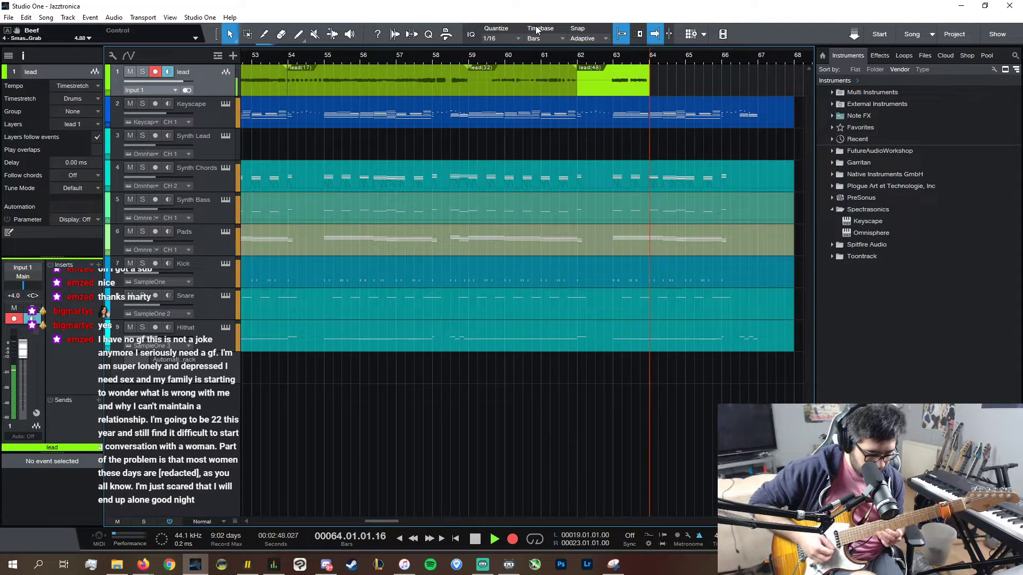
pyautogui.hotkey('ctrl', 'z')
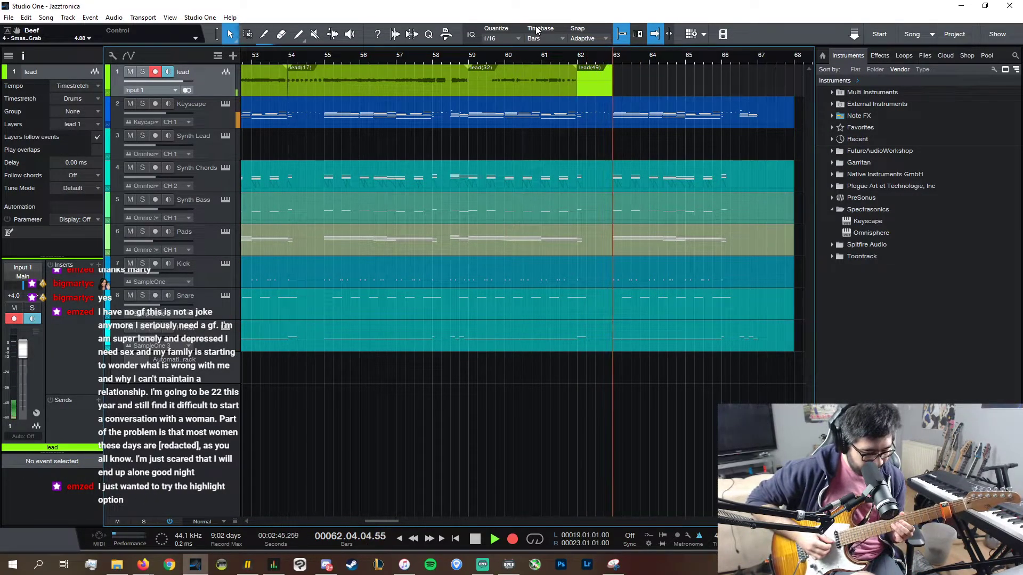
pyautogui.press('space')
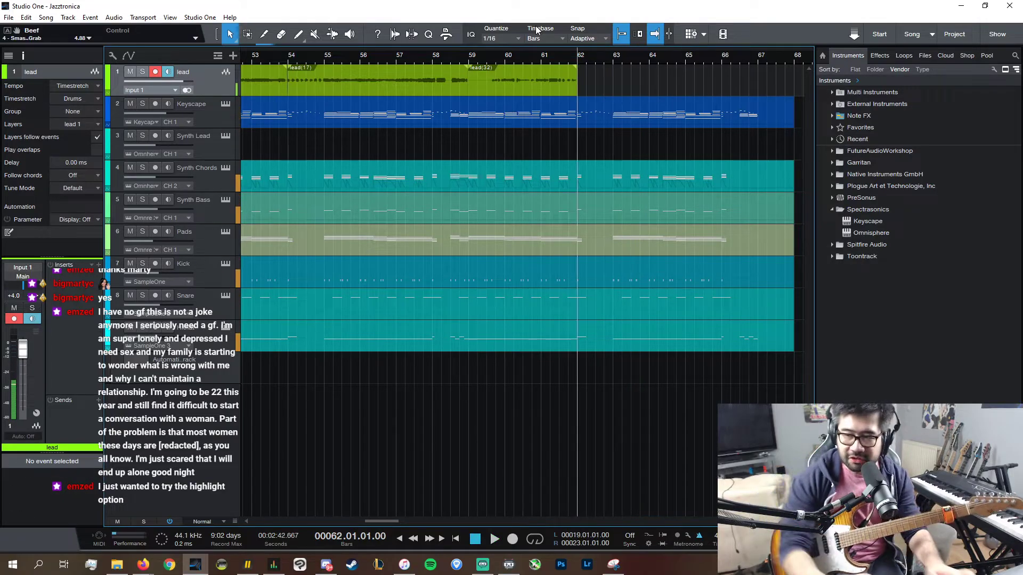
pyautogui.press('KP_Multiply')
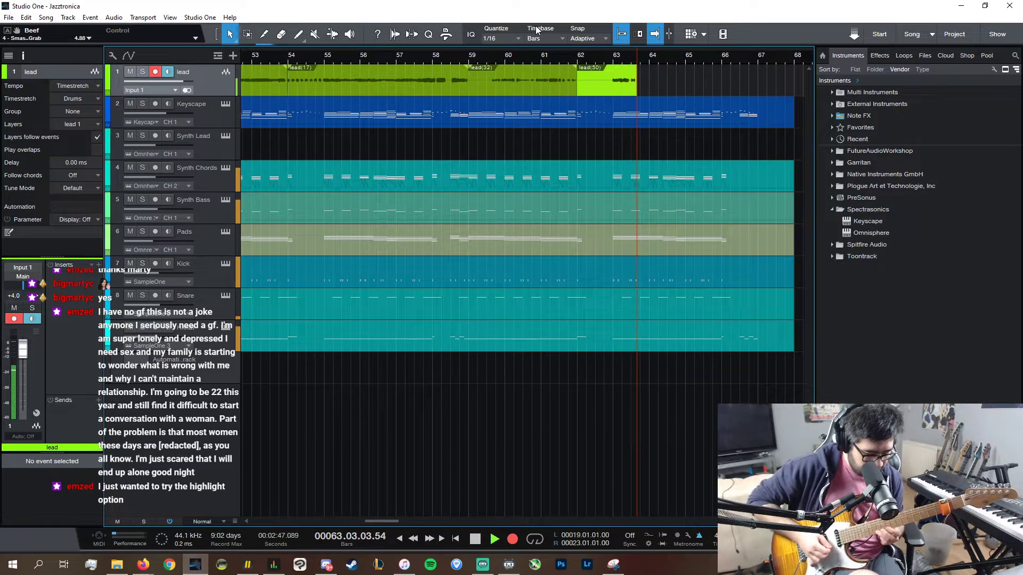
pyautogui.press('space')
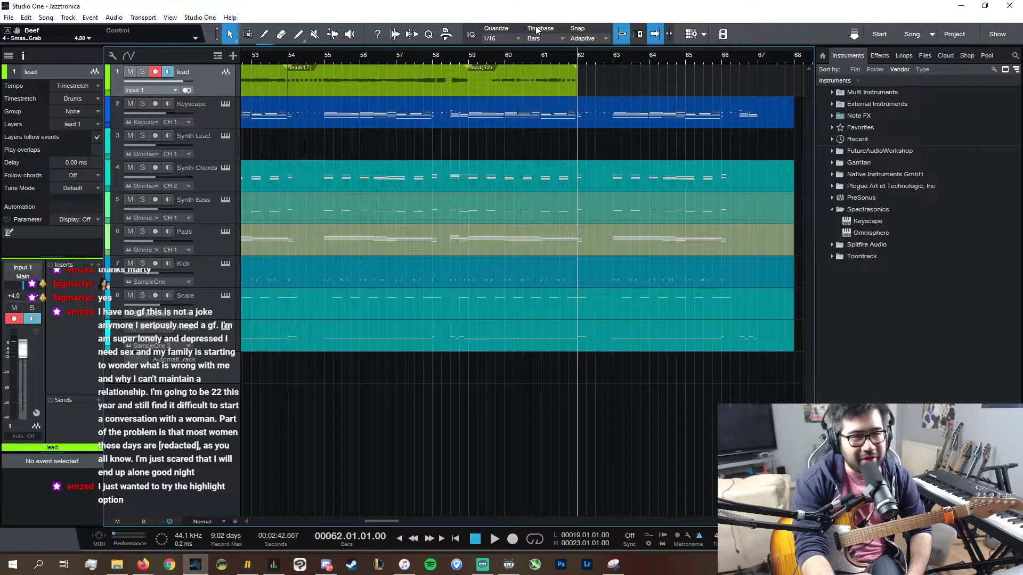
# - Try two lead takes from bar 62, one past bar 67 and one to nearly bar 66, and discard both
pyautogui.press('KP_Multiply')
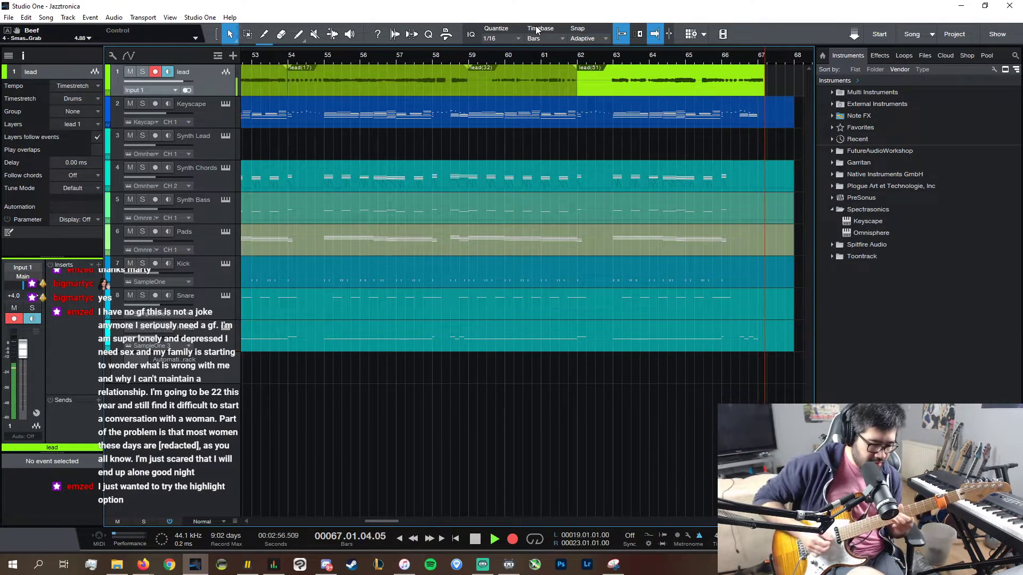
pyautogui.press('space')
pyautogui.press('KP_Multiply')
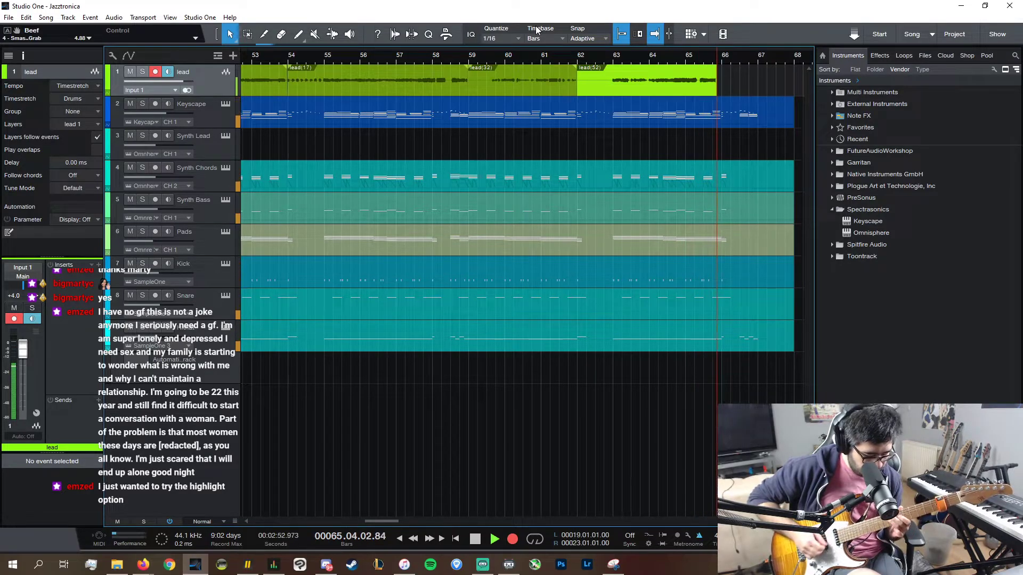
pyautogui.press('space')
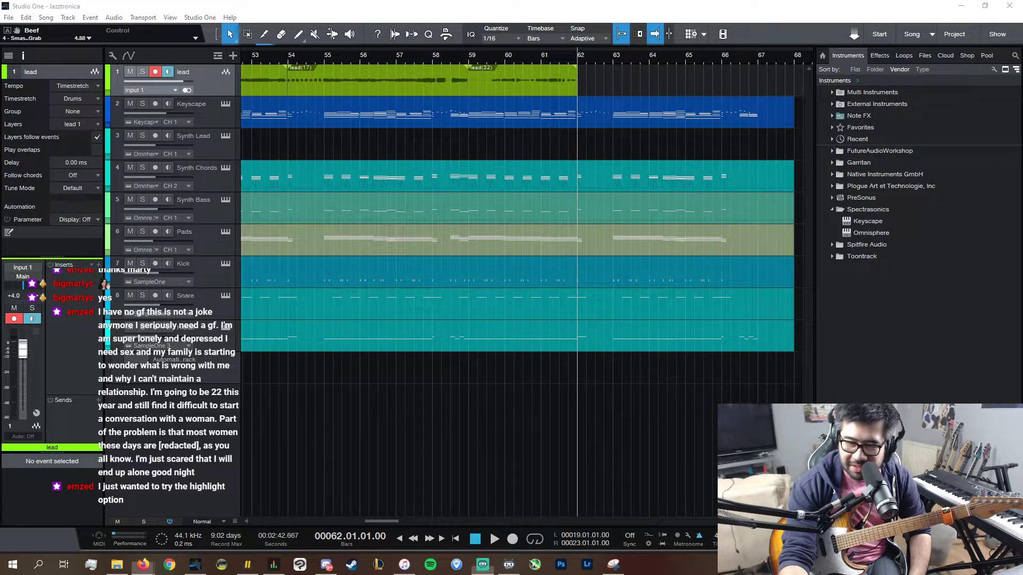
pyautogui.click(650, 14)
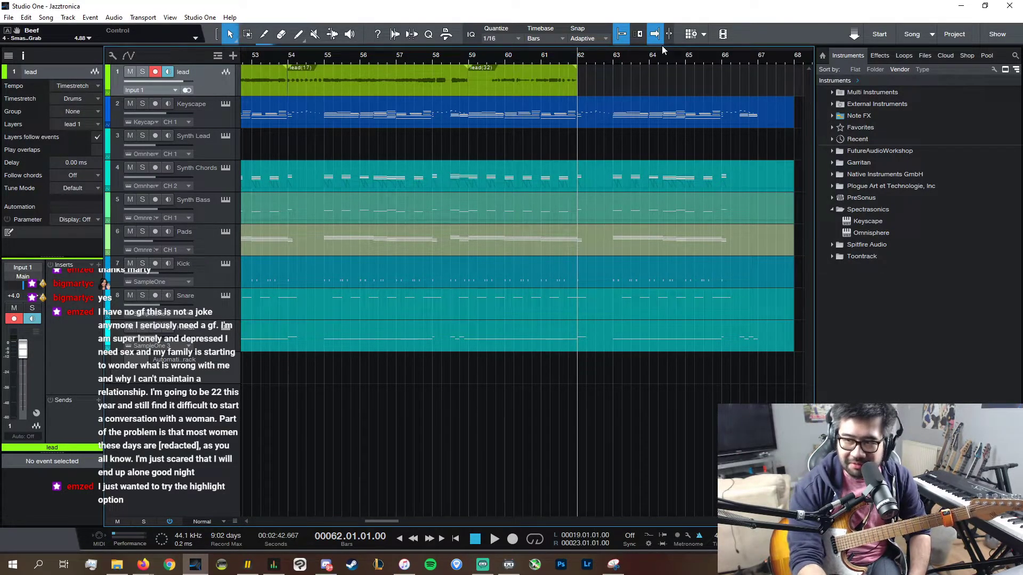
# - Try a lead take from bar 62 to just past bar 64 and another past bar 68, undoing both
pyautogui.press('KP_Multiply')
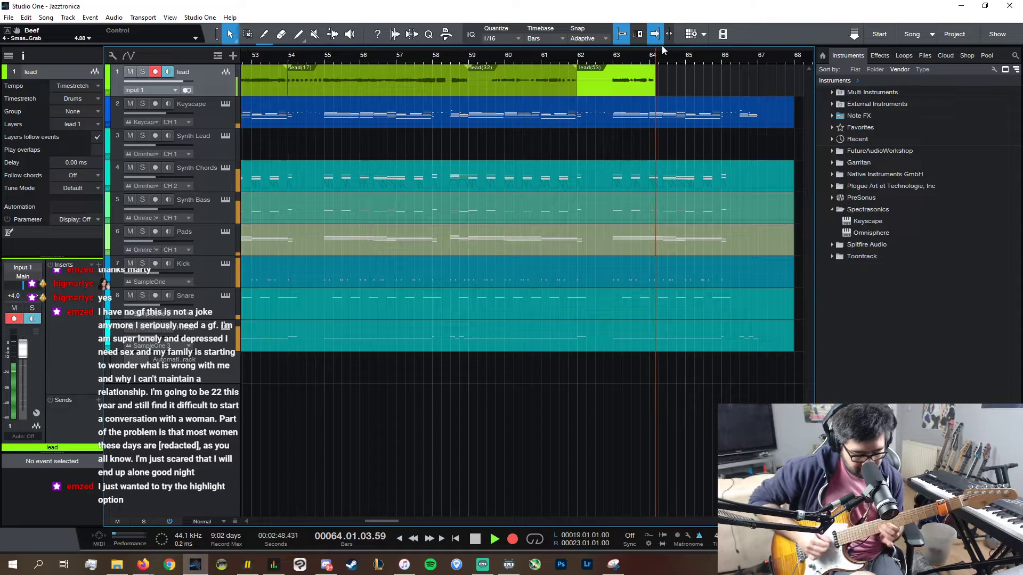
pyautogui.hotkey('ctrl', 'z')
pyautogui.press('KP_Multiply')
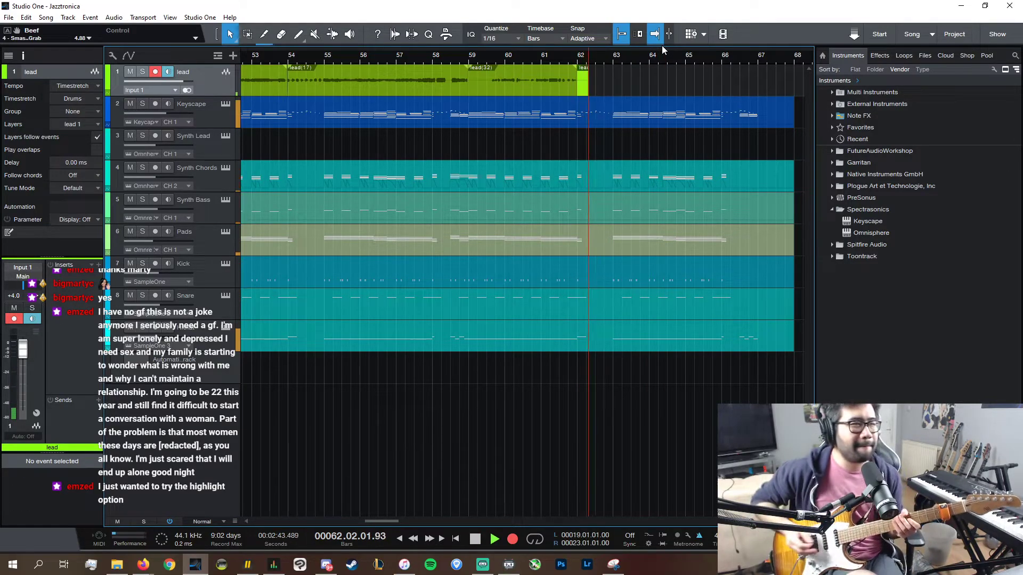
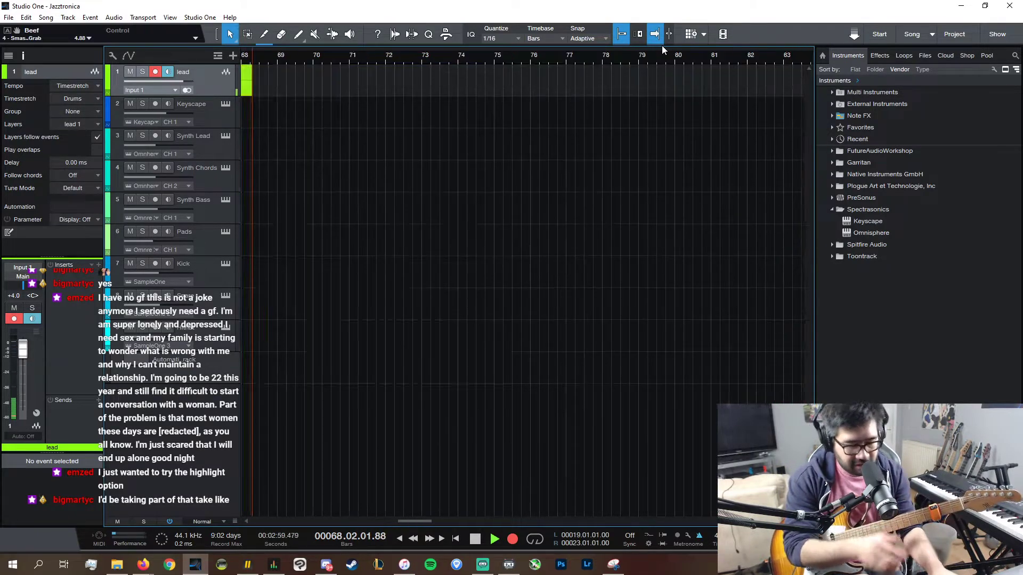
pyautogui.hotkey('ctrl', 'z')
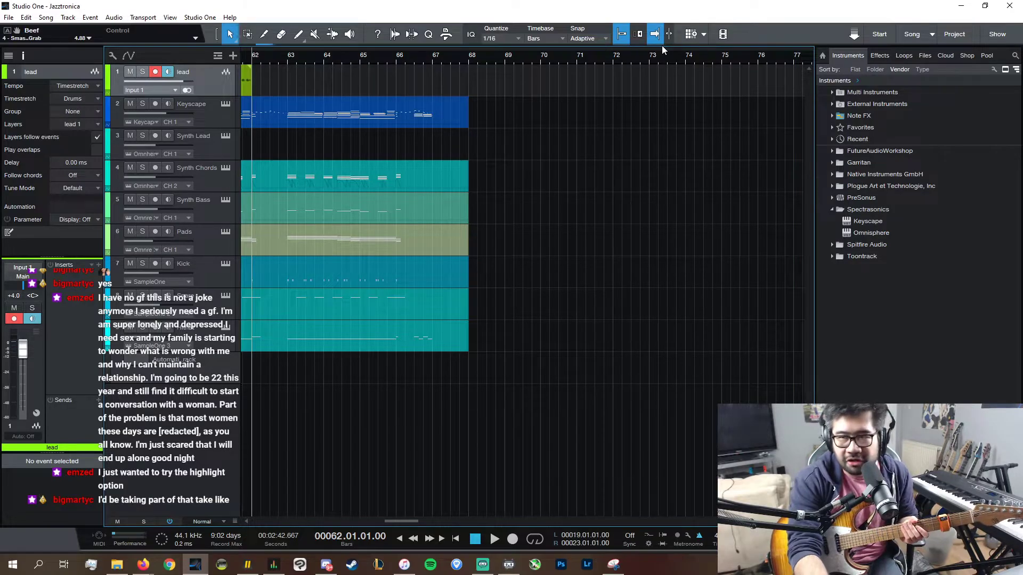
# - Retry the lead phrase from bar 62, once to almost bar 64 and once past bar 65, and discard both takes
pyautogui.press('KP_Multiply')
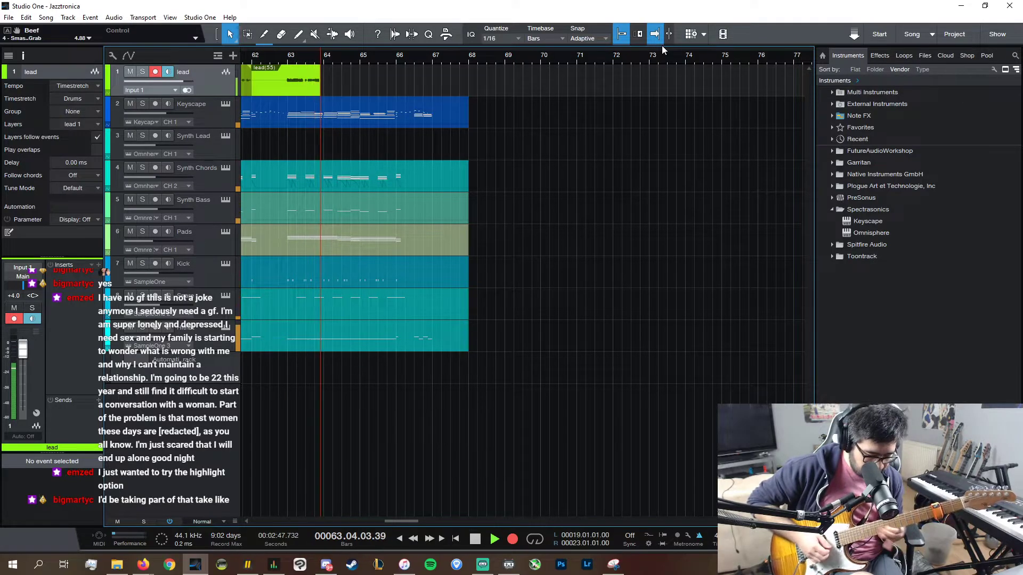
pyautogui.press('space')
pyautogui.hotkey('ctrl', 'z')
pyautogui.press('KP_Multiply')
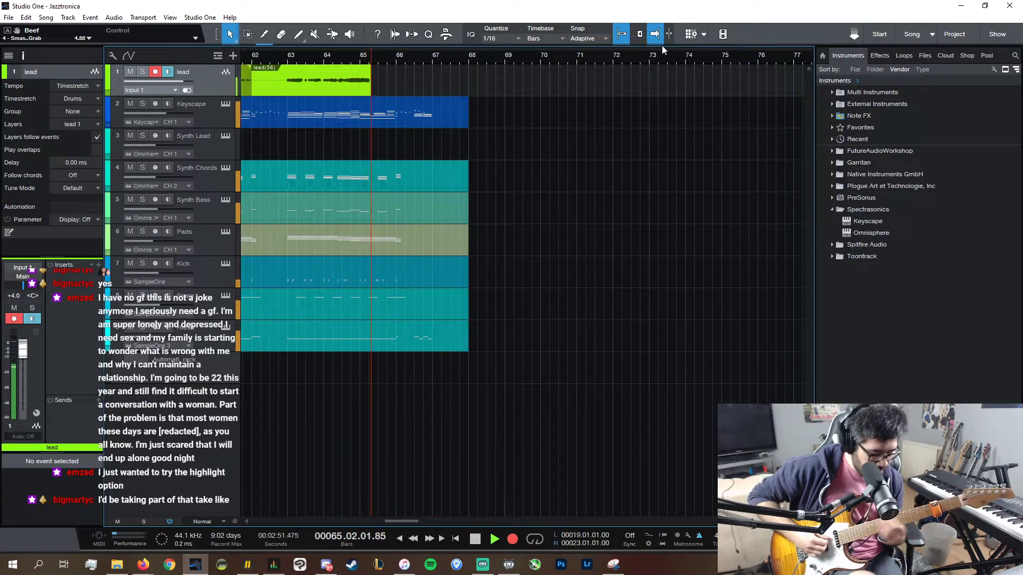
pyautogui.press('space')
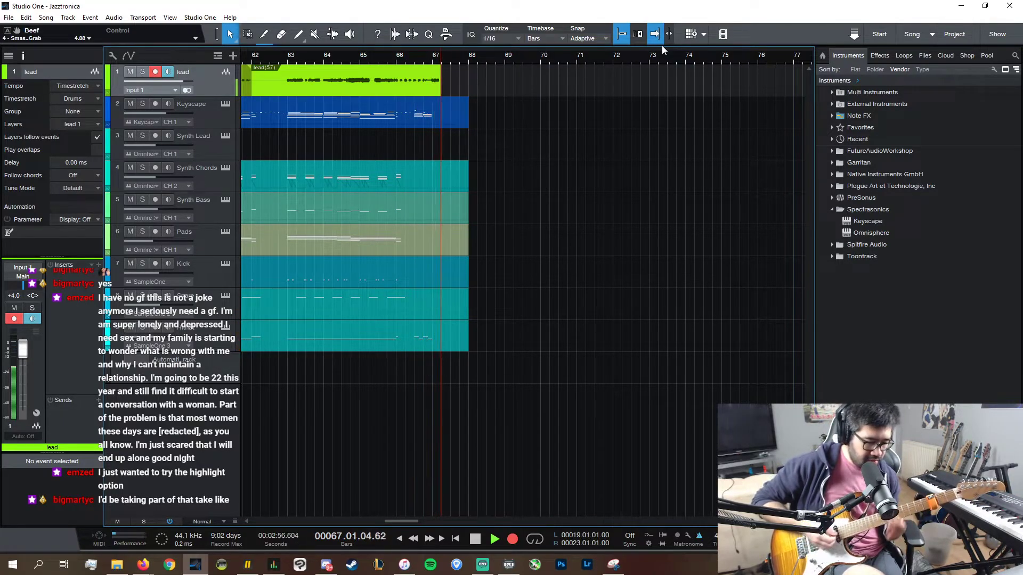
# - Discard the lead take reaching bar 67 and three shorter retakes that also start at bar 62
pyautogui.hotkey('ctrl', 'z')
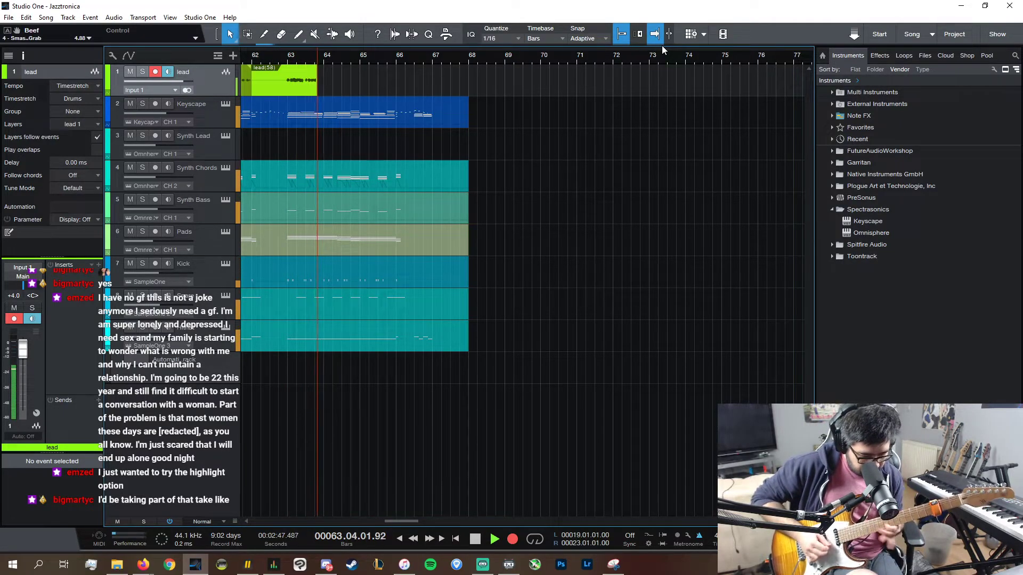
pyautogui.hotkey('ctrl', 'z')
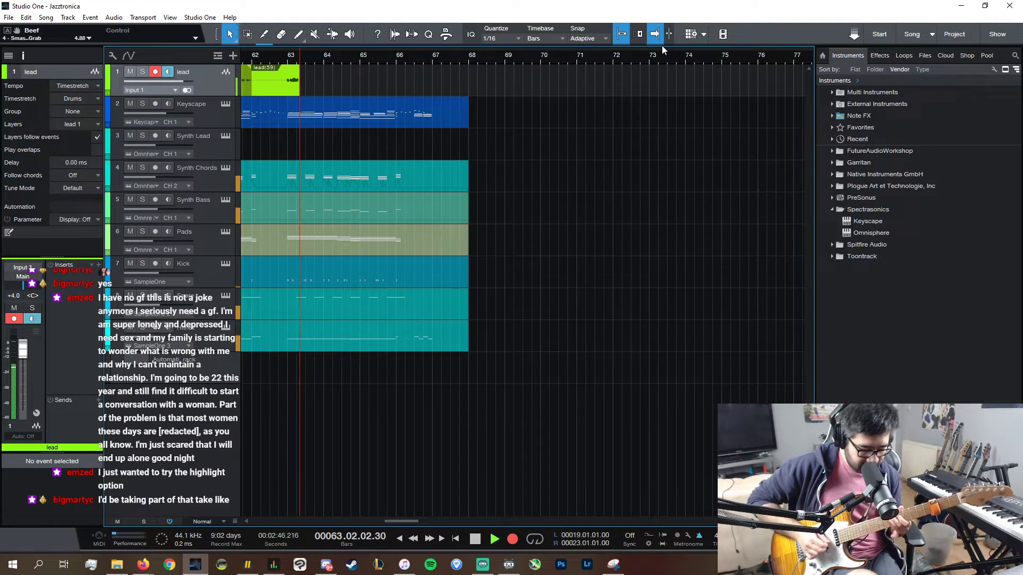
pyautogui.press('Escape')
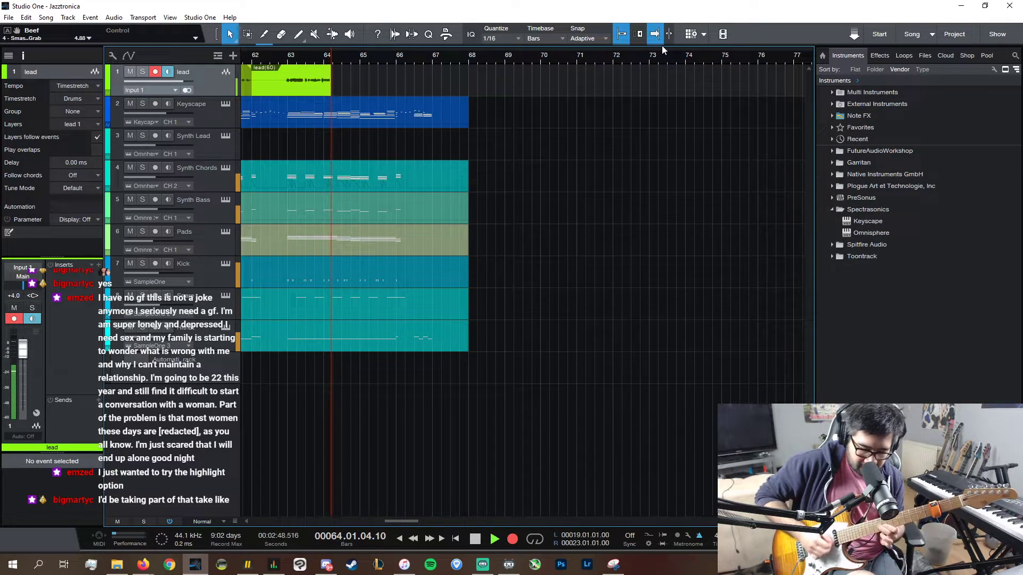
pyautogui.press('Escape')
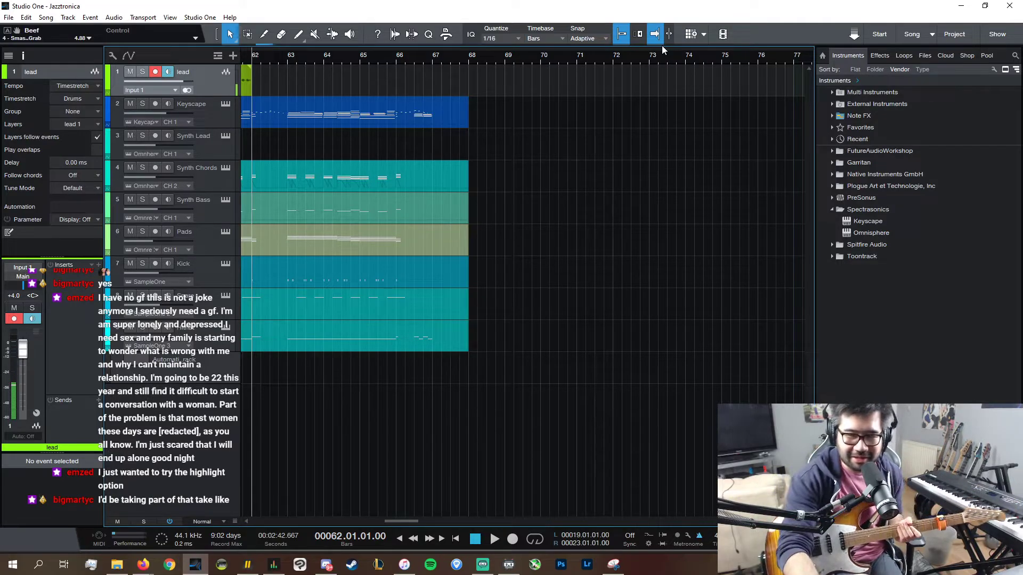
# - Record the lead phrase from bar 62 in two full takes, keeping the second, which ends just before bar 68
pyautogui.press('KP_Multiply')
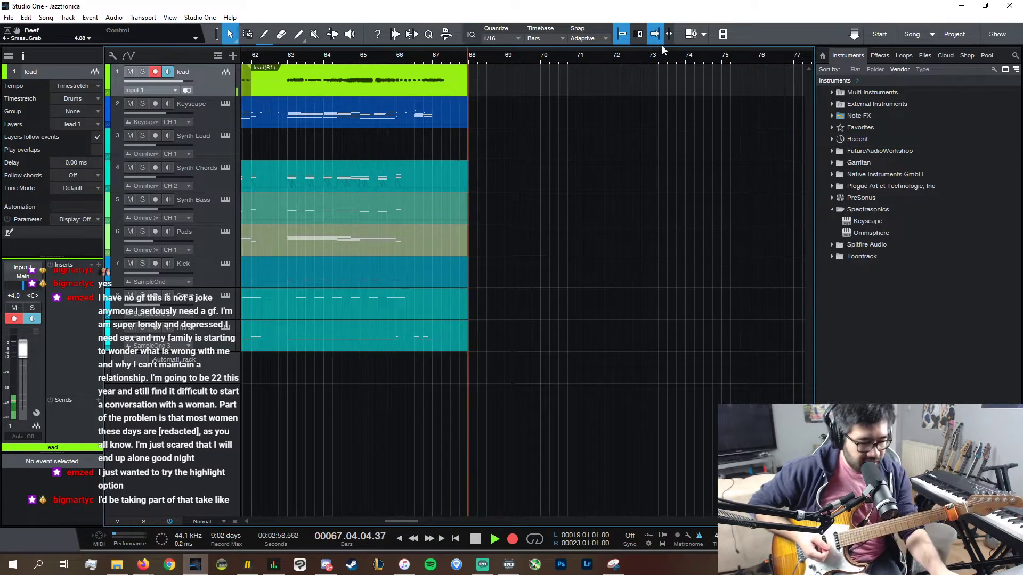
pyautogui.press('space')
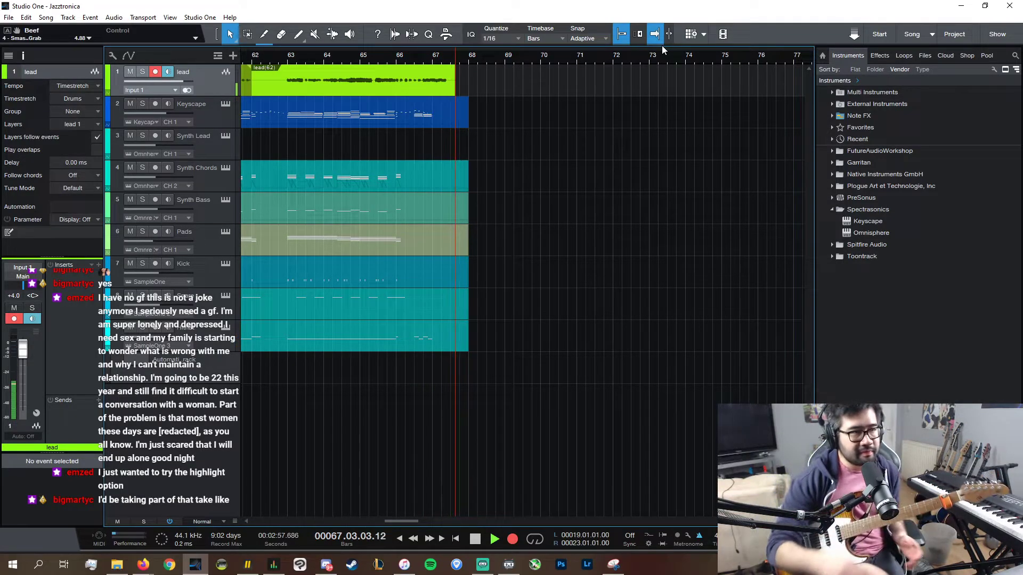
pyautogui.press('space')
pyautogui.press('space')
# - Trim the newest lead take to start at bar 63 and the take from bar 59 to start at 59.03.03.00, checking by playback
pyautogui.moveTo(250, 91); pyautogui.dragTo(285, 97)
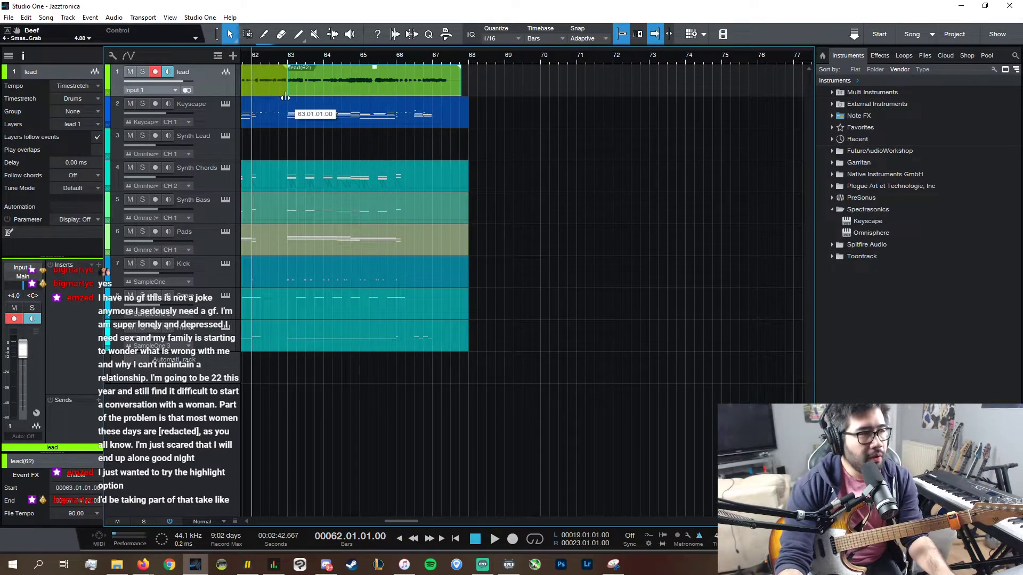
pyautogui.moveTo(778, 522); pyautogui.dragTo(783, 521)
pyautogui.hscroll(-5, 688, 520)
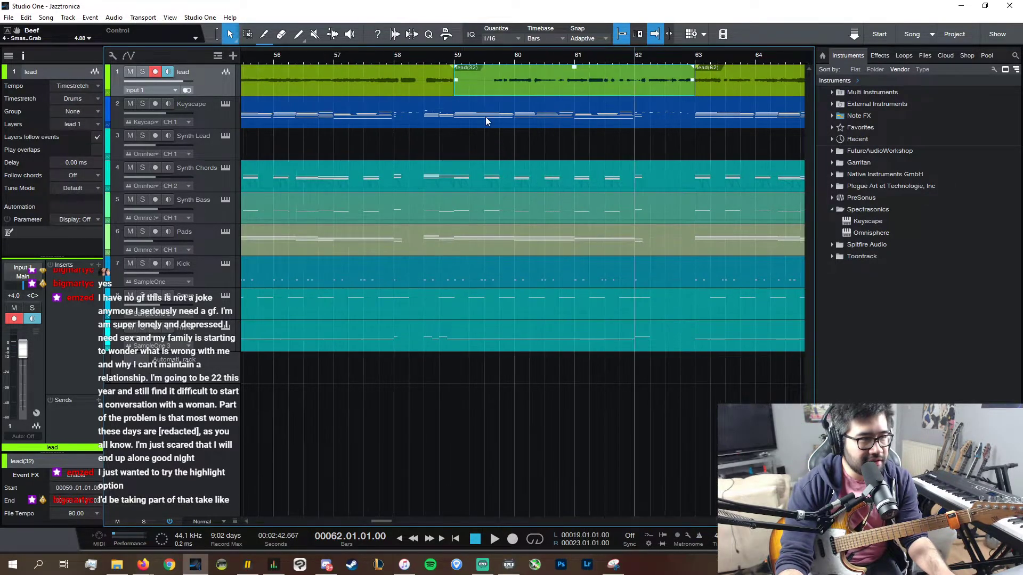
pyautogui.moveTo(455, 90); pyautogui.dragTo(499, 98)
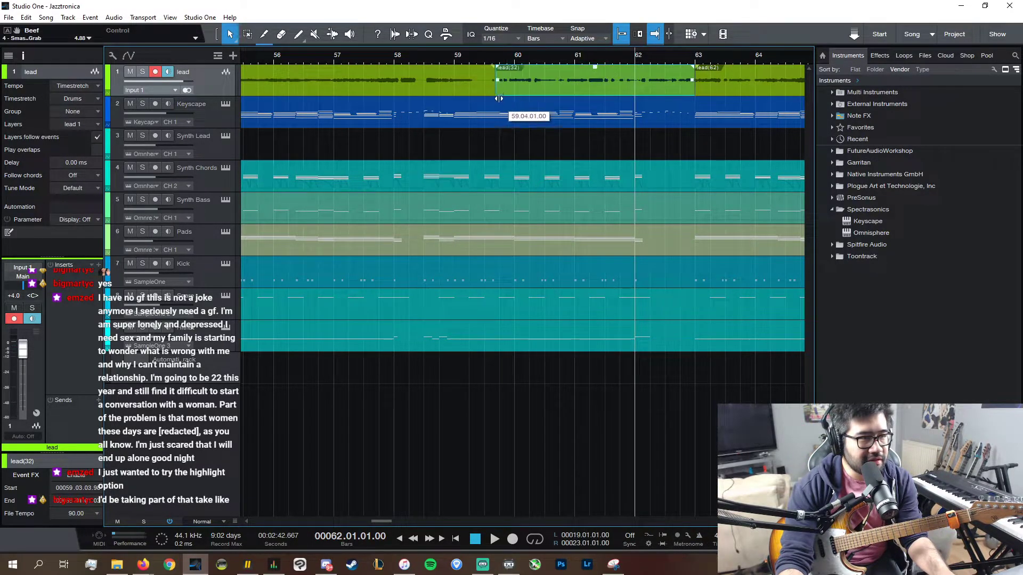
pyautogui.click(473, 60)
pyautogui.press('space')
pyautogui.press('space')
pyautogui.moveTo(499, 93); pyautogui.dragTo(491, 93)
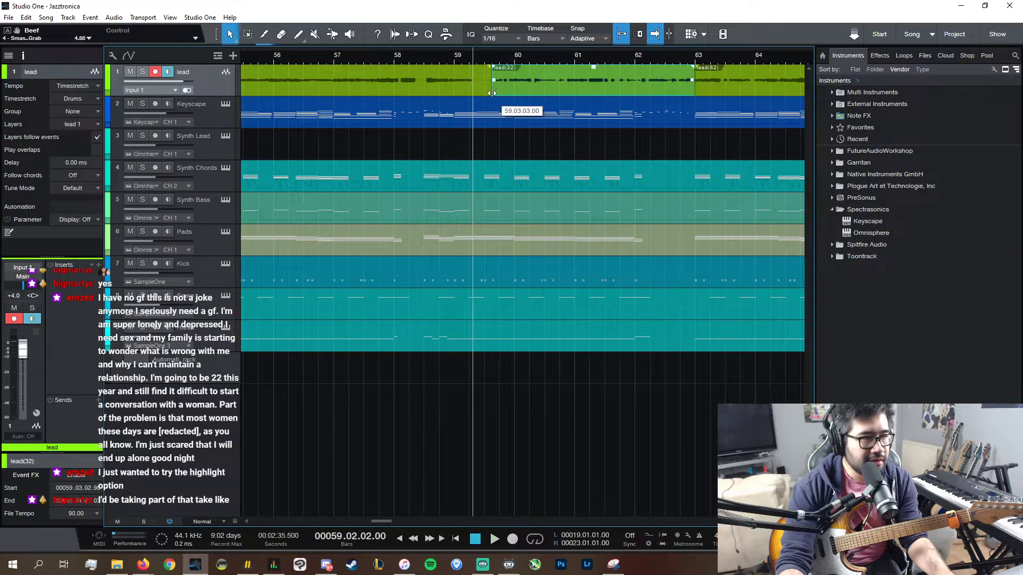
pyautogui.press('space')
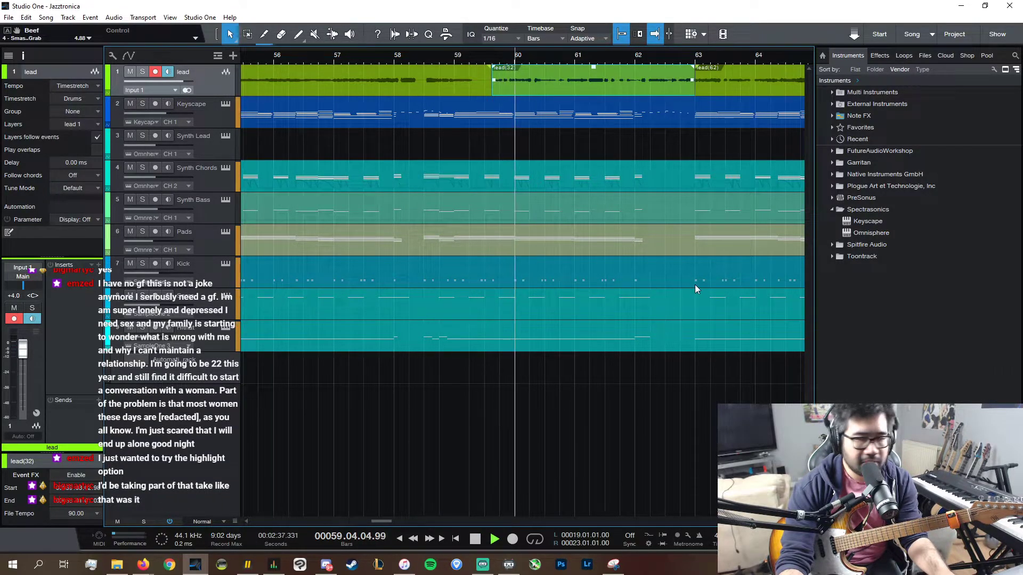
# - Split the first lead event at about bar 51 and delete its opening part from bar 50
pyautogui.press('w')
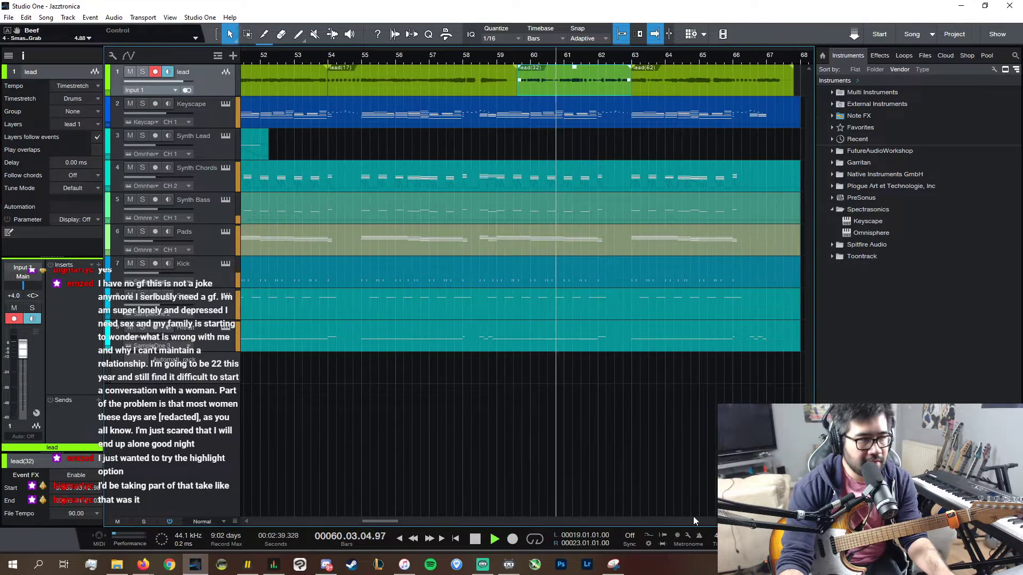
pyautogui.hscroll(-2, 441, 522)
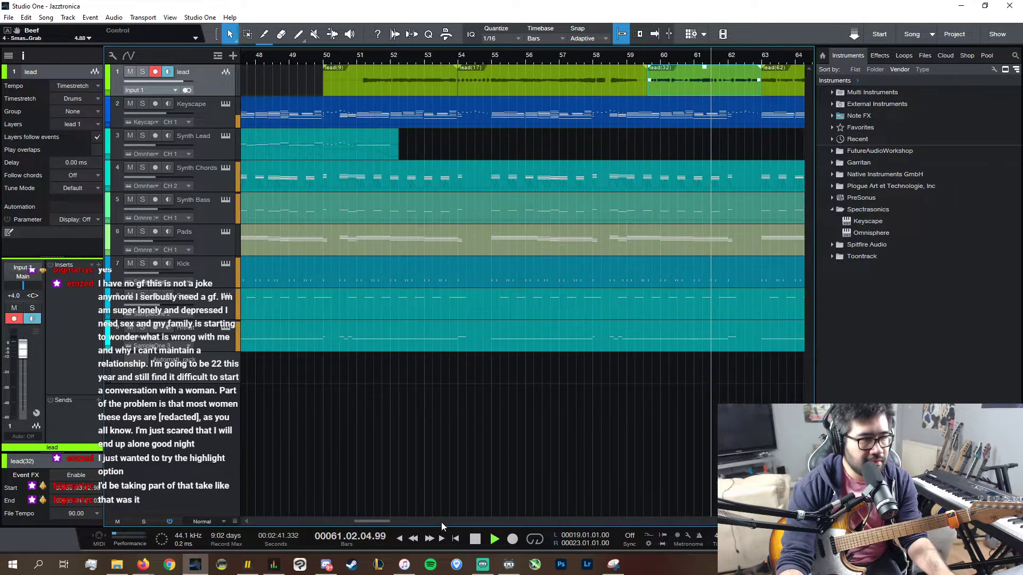
pyautogui.hscroll(-3, 441, 522)
pyautogui.keyDown('ctrl'); pyautogui.click(570, 82); pyautogui.keyUp('ctrl')
pyautogui.click(558, 83)
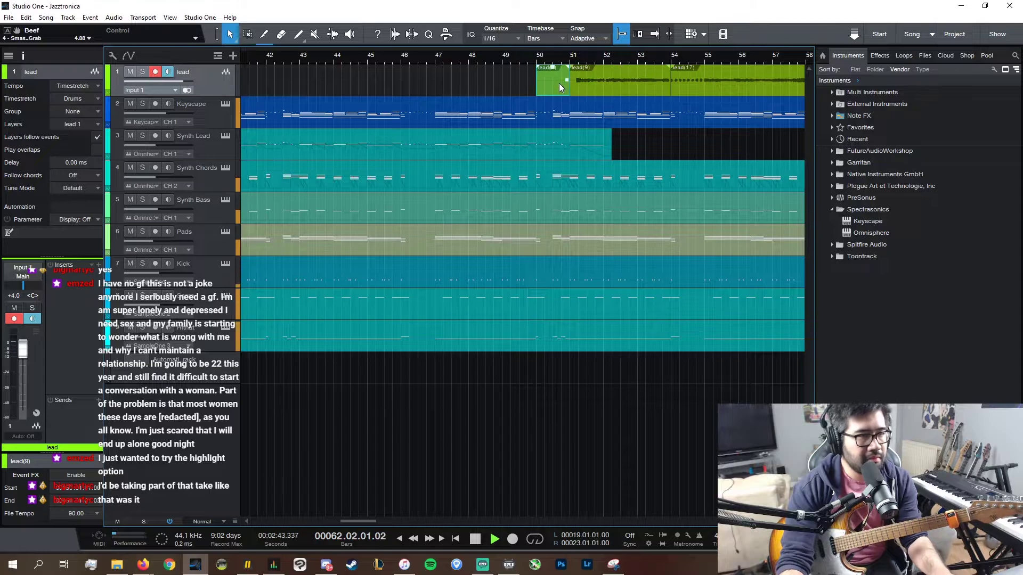
pyautogui.press('Delete')
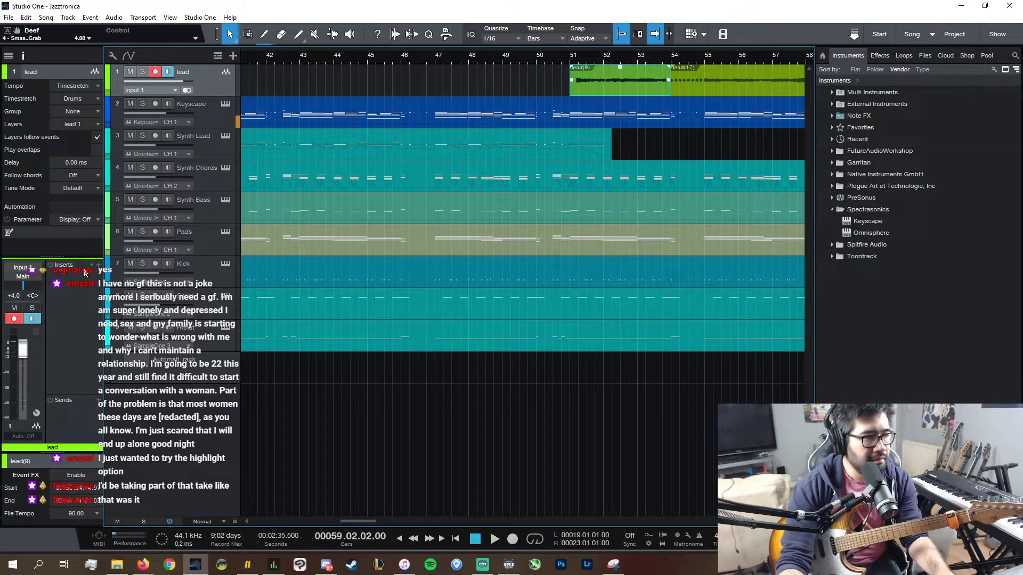
# - Load the Lead FX chain from the Post-Processing presets onto the lead track's inserts
pyautogui.click(89, 271)
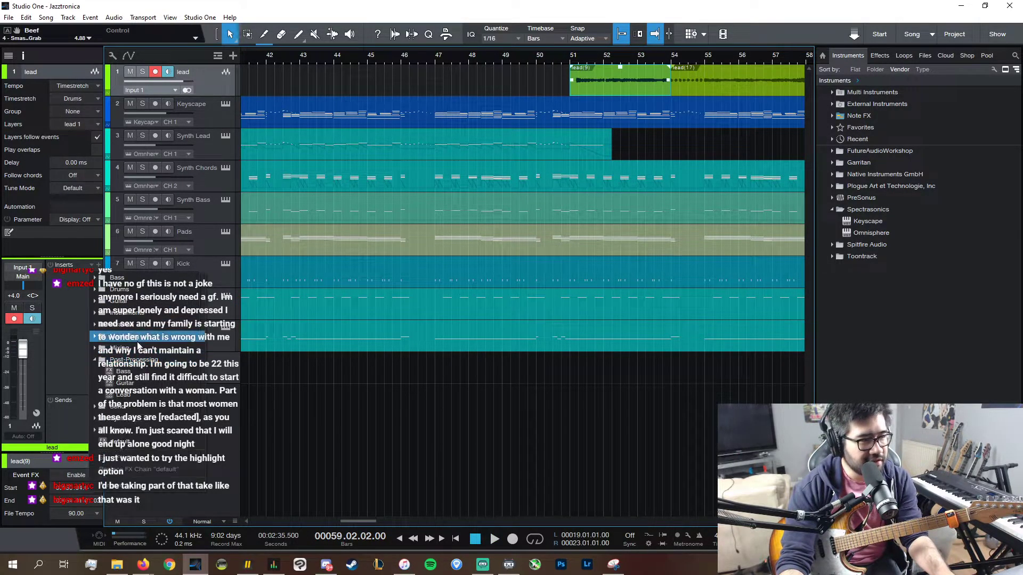
pyautogui.click(137, 394)
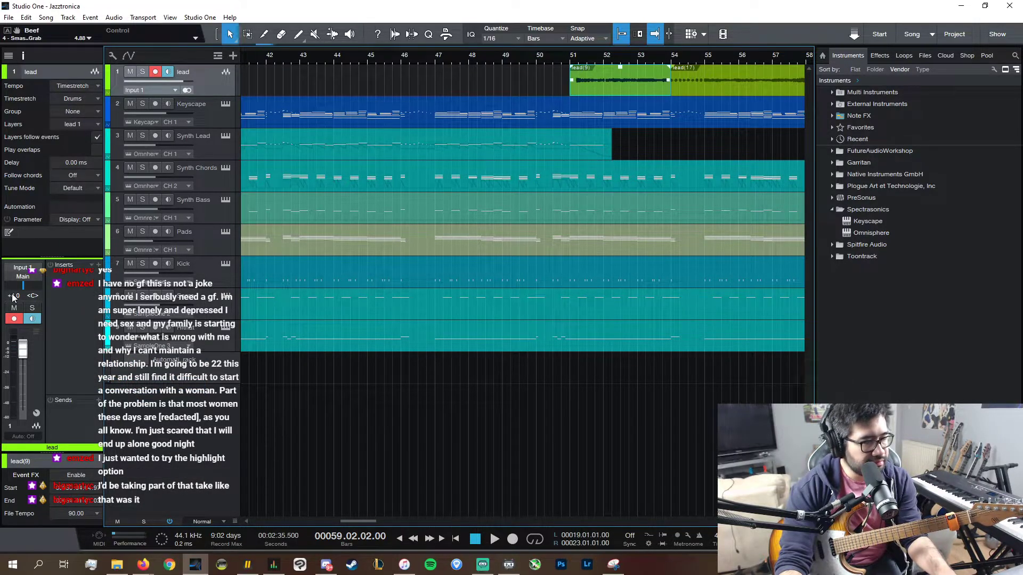
pyautogui.click(84, 275)
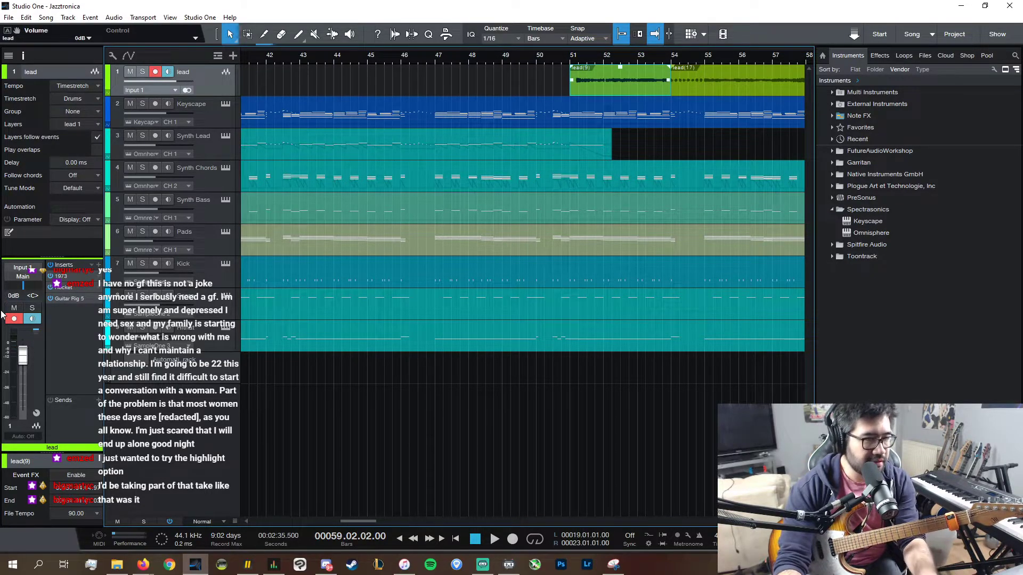
# - Turn off record arm on the lead track during playback and set its volume to +2.0 dB
pyautogui.press('space')
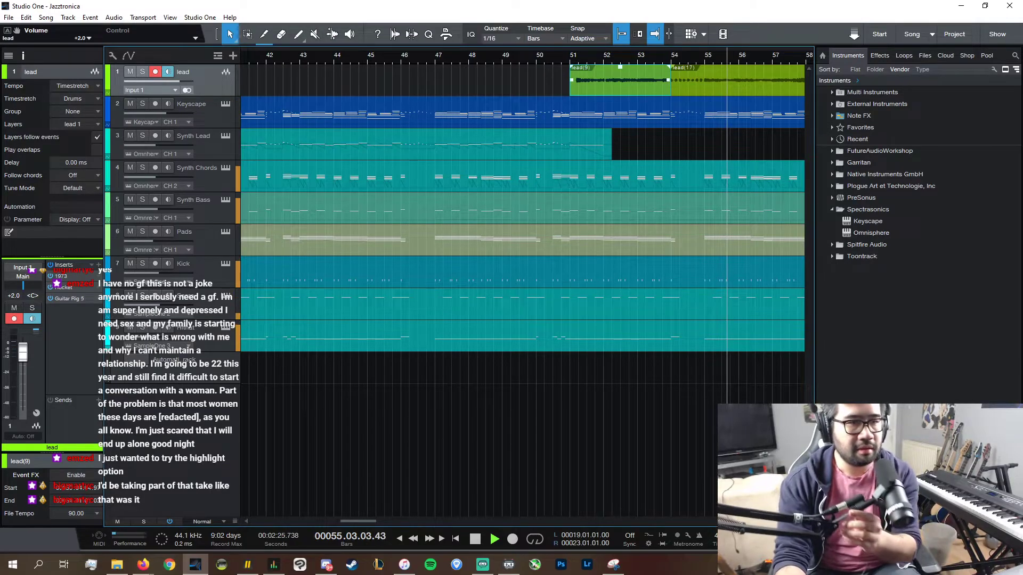
pyautogui.click(13, 319)
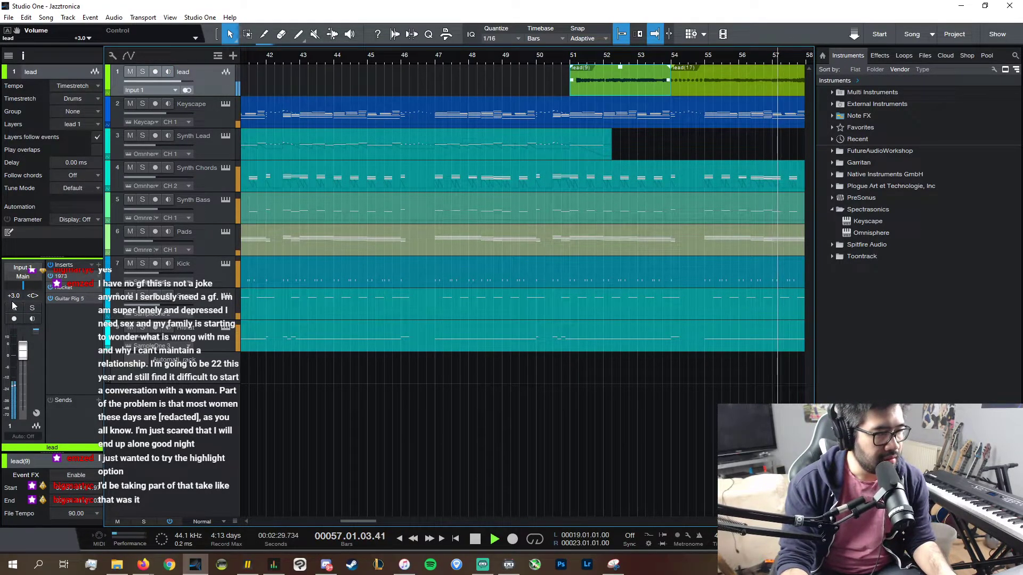
pyautogui.scroll(-1, 30, 292)
# - Set the Compensation of the lead track's Rocket compressor to 1.0 dB and close the plug-in window
pyautogui.click(71, 287)
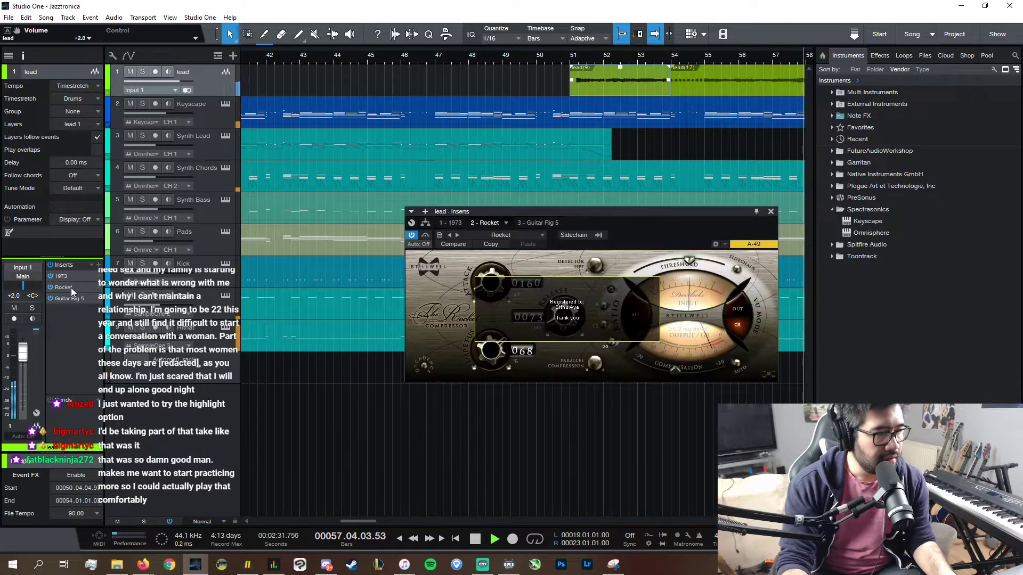
pyautogui.moveTo(679, 372); pyautogui.dragTo(680, 369)
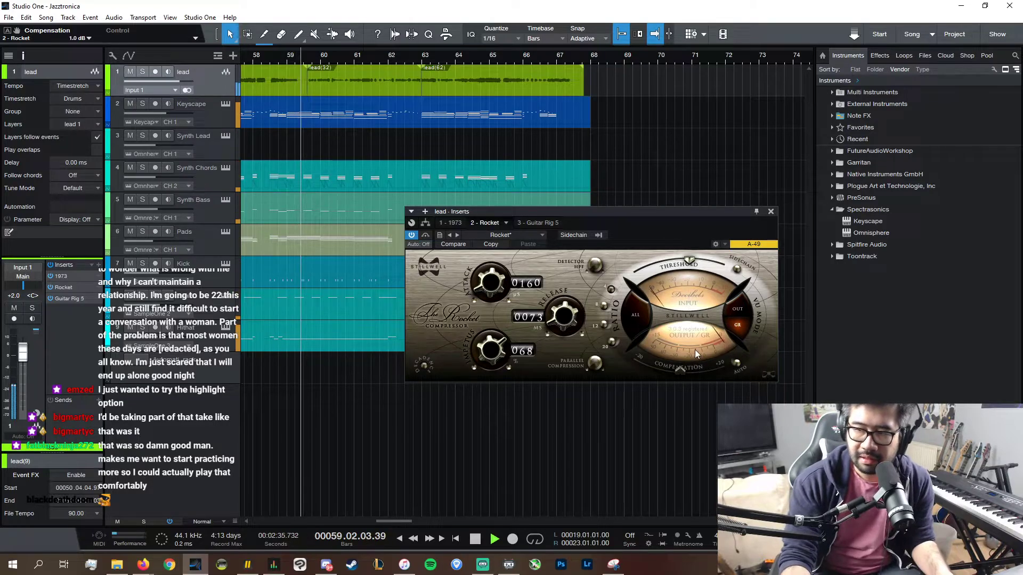
pyautogui.click(770, 212)
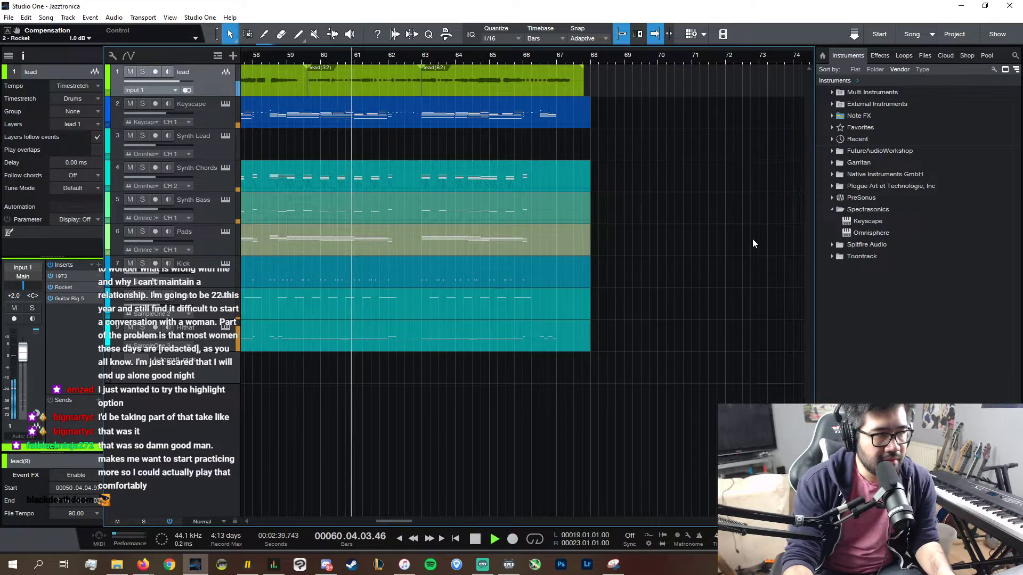
# - Split the lead event at about 60.2 and 60.4, shift the middle piece slightly later and play it back from 59.3
pyautogui.press('e')
pyautogui.press('e')
pyautogui.moveTo(770, 522); pyautogui.dragTo(782, 522)
pyautogui.hscroll(-3, 516, 523)
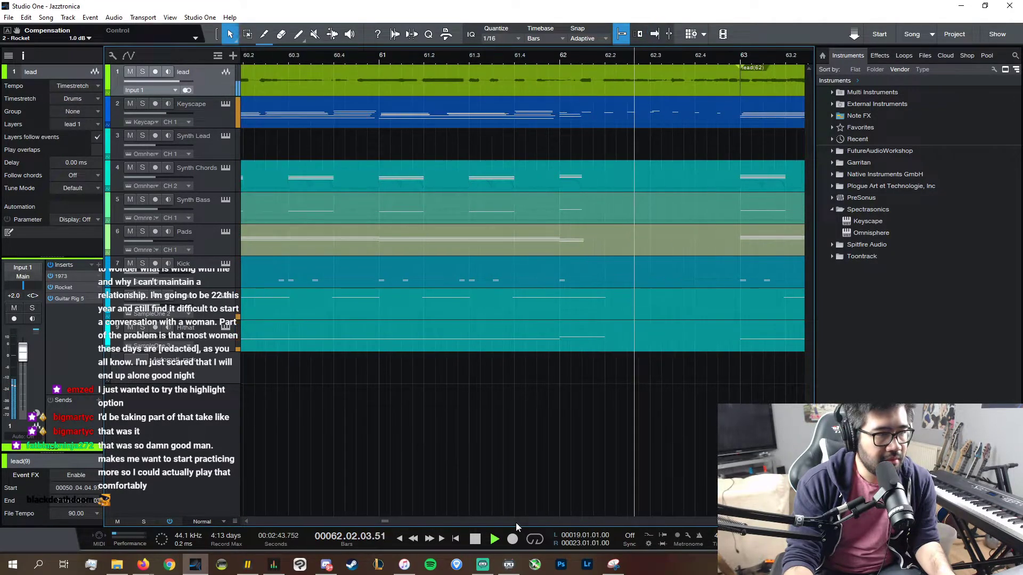
pyautogui.click(259, 56)
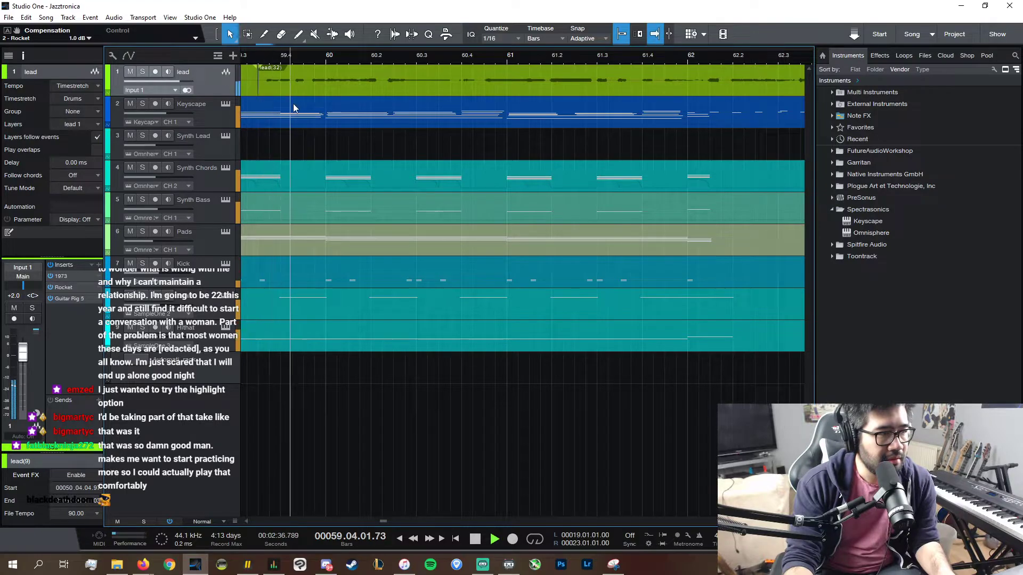
pyautogui.press('space')
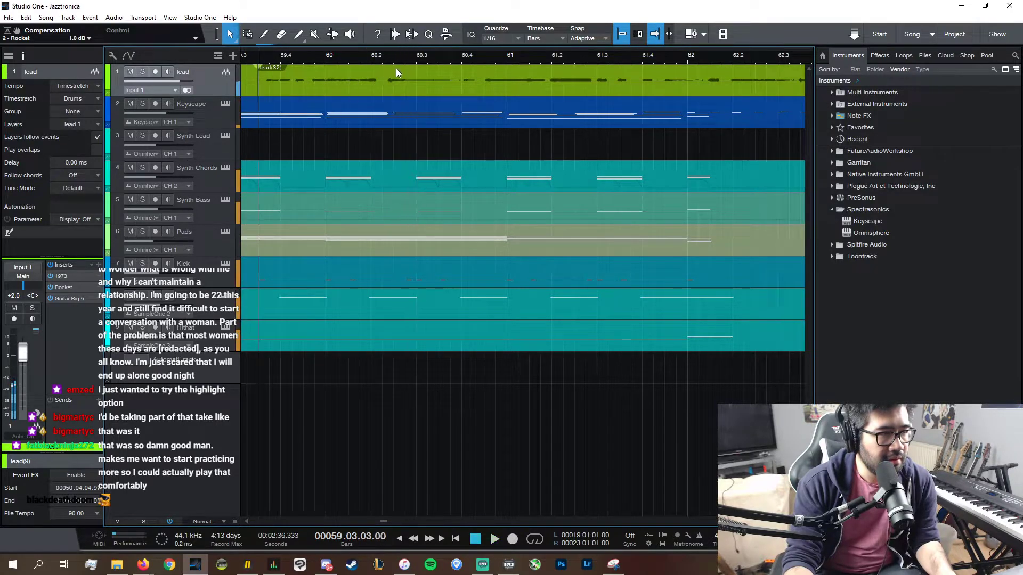
pyautogui.keyDown('alt'); pyautogui.click(383, 80); pyautogui.keyUp('alt')
pyautogui.keyDown('alt'); pyautogui.click(465, 80); pyautogui.keyUp('alt')
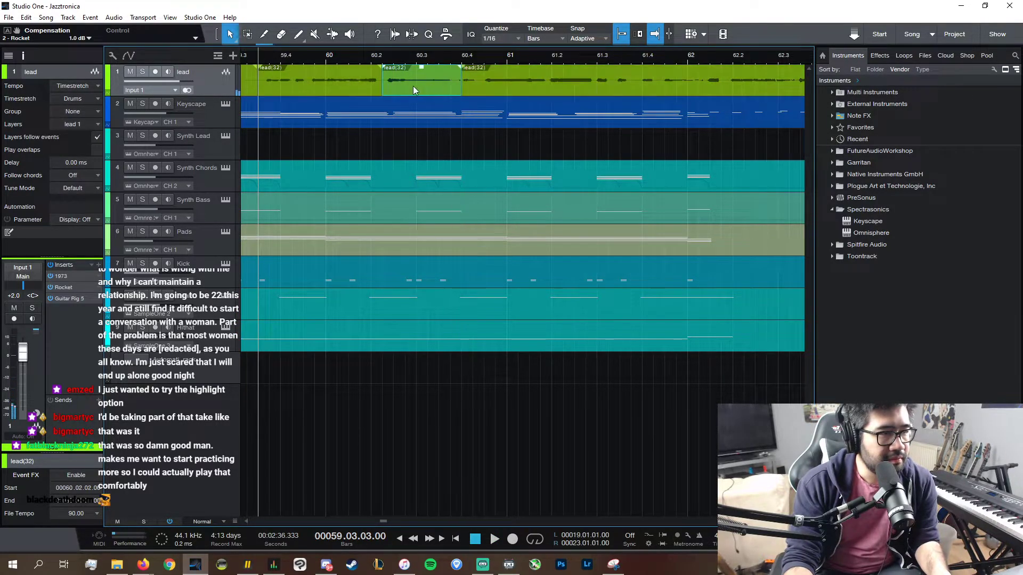
pyautogui.moveTo(414, 86); pyautogui.dragTo(380, 93)
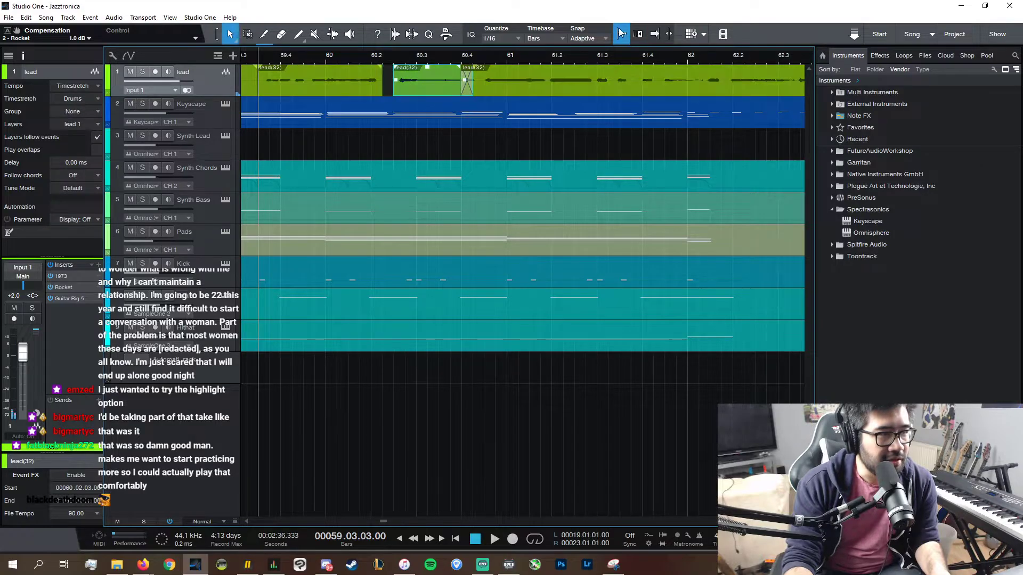
pyautogui.hotkey('ctrl', 'z')
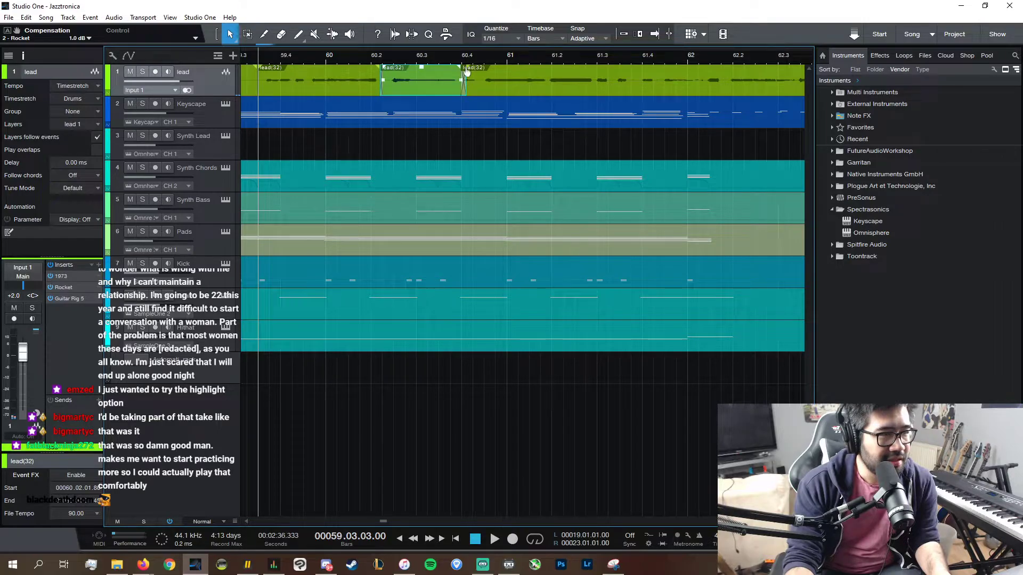
pyautogui.press('space')
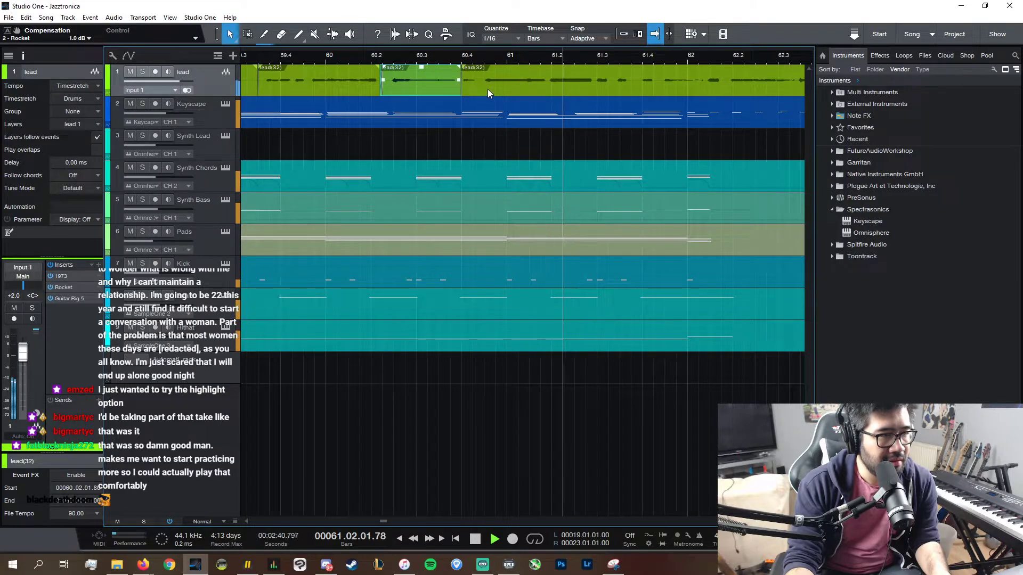
# - Isolate a short lead piece just after 61.3, shift it slightly later, extend its start to close the gap and audition the result
pyautogui.press('space')
pyautogui.keyDown('ctrl'); pyautogui.click(615, 87); pyautogui.keyUp('ctrl')
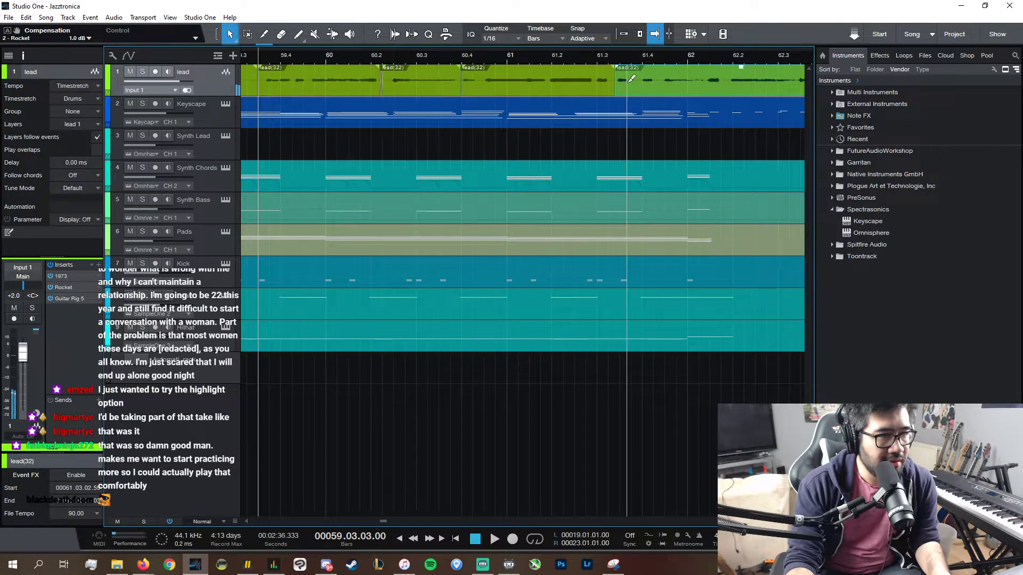
pyautogui.keyDown('ctrl'); pyautogui.click(634, 90); pyautogui.keyUp('ctrl')
pyautogui.moveTo(621, 88); pyautogui.dragTo(625, 89)
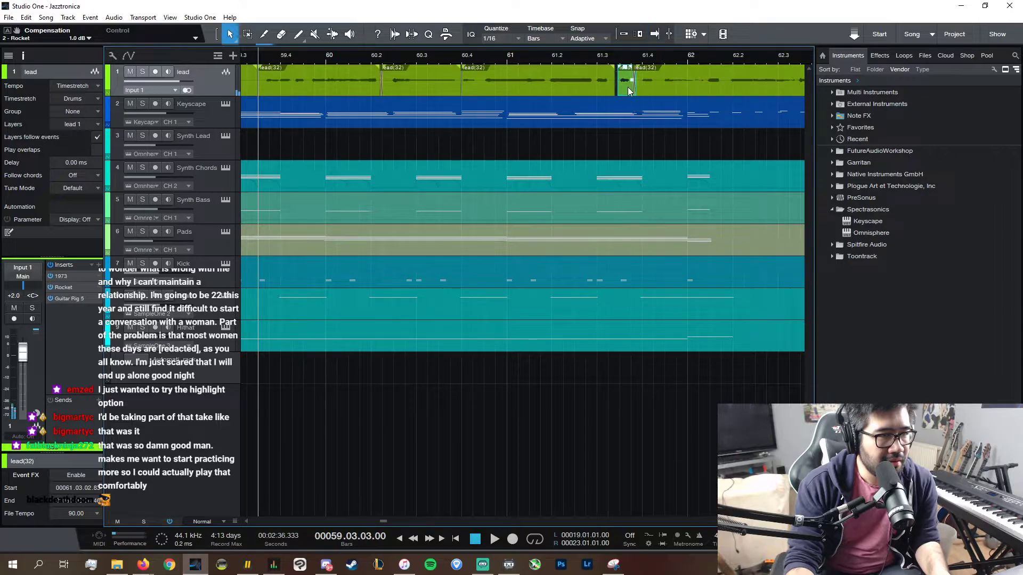
pyautogui.press('space')
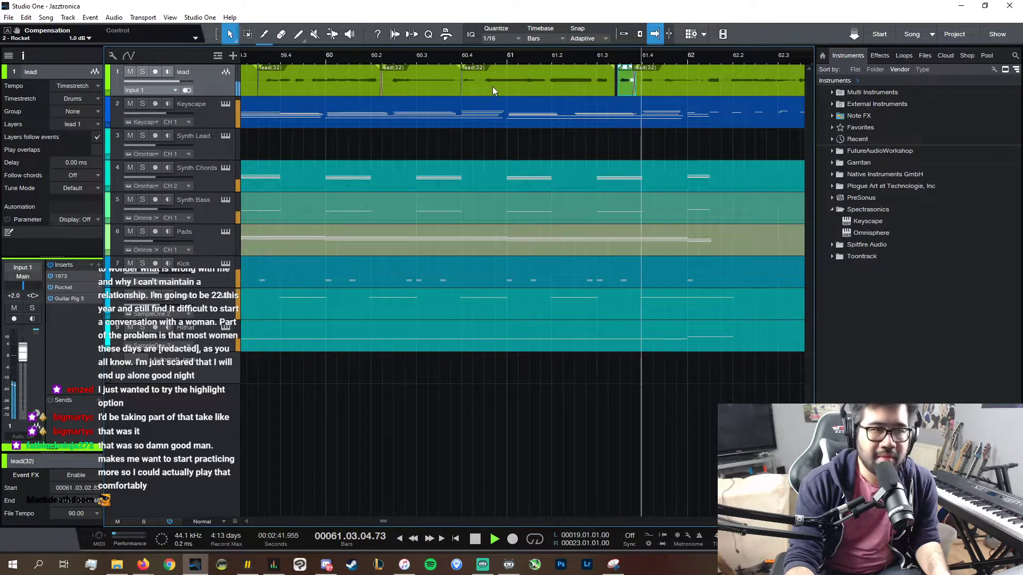
pyautogui.moveTo(616, 93); pyautogui.dragTo(613, 93)
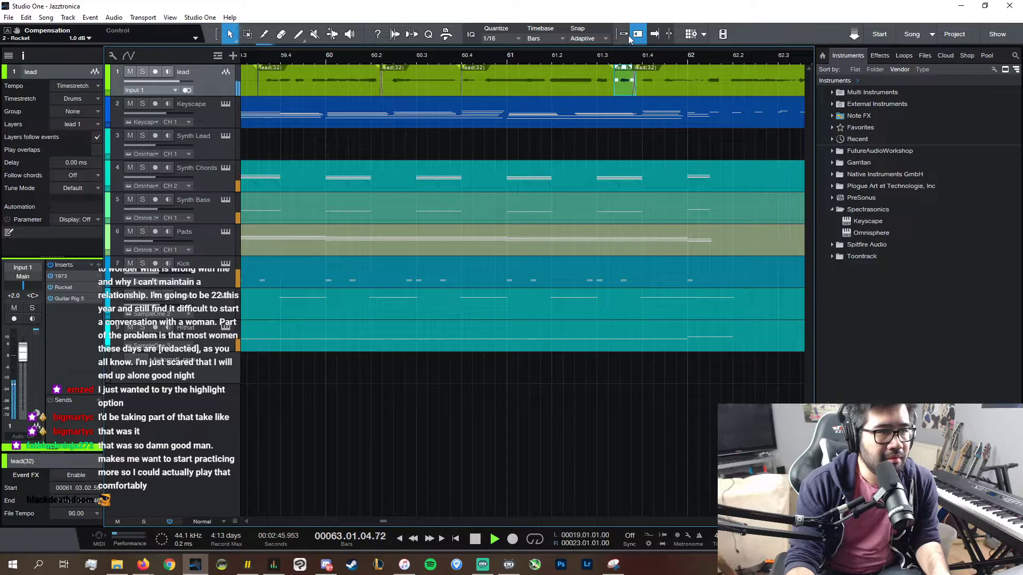
pyautogui.click(653, 38)
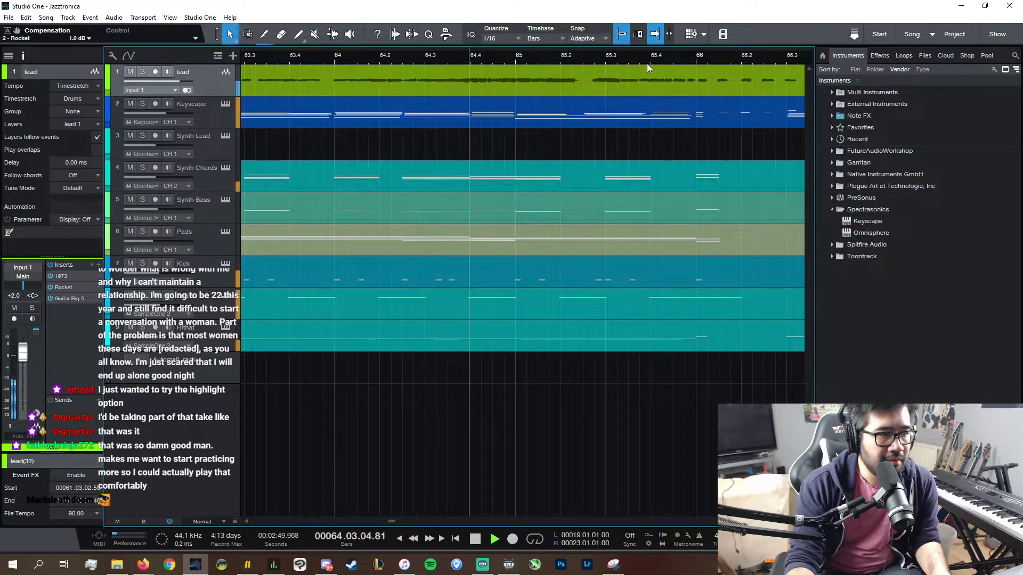
pyautogui.hscroll(3, 668, 521)
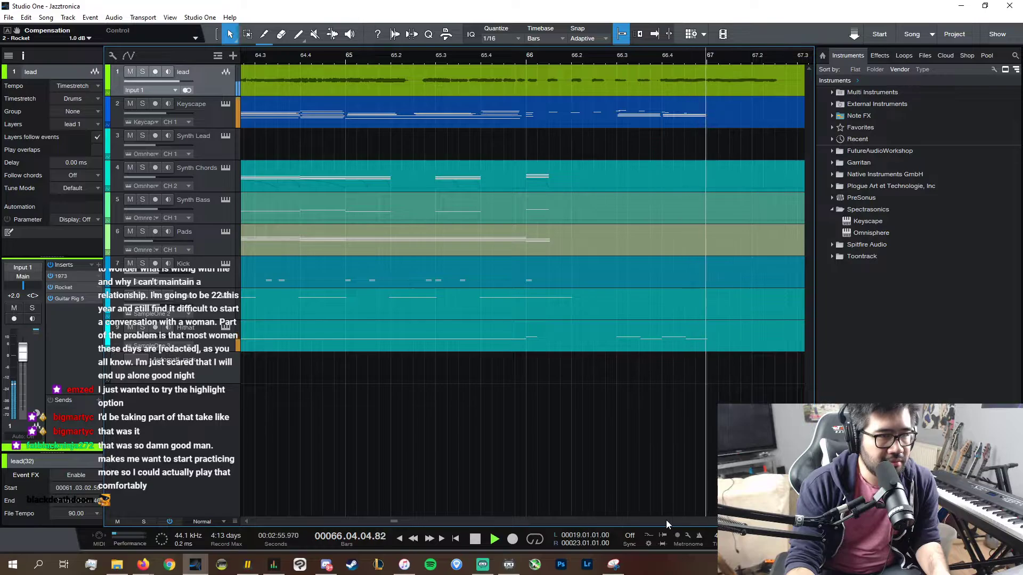
pyautogui.press('space')
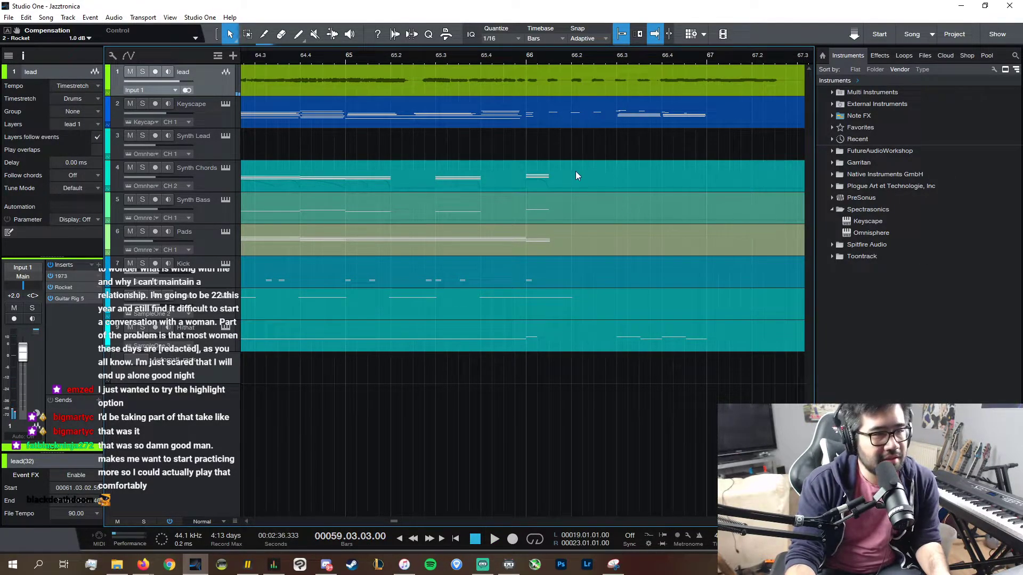
# - Adjust the Twin Delay's level in the lead track's Guitar Rig 5, setting the left level to 33.9 %, and close the plug-in window
pyautogui.click(69, 299)
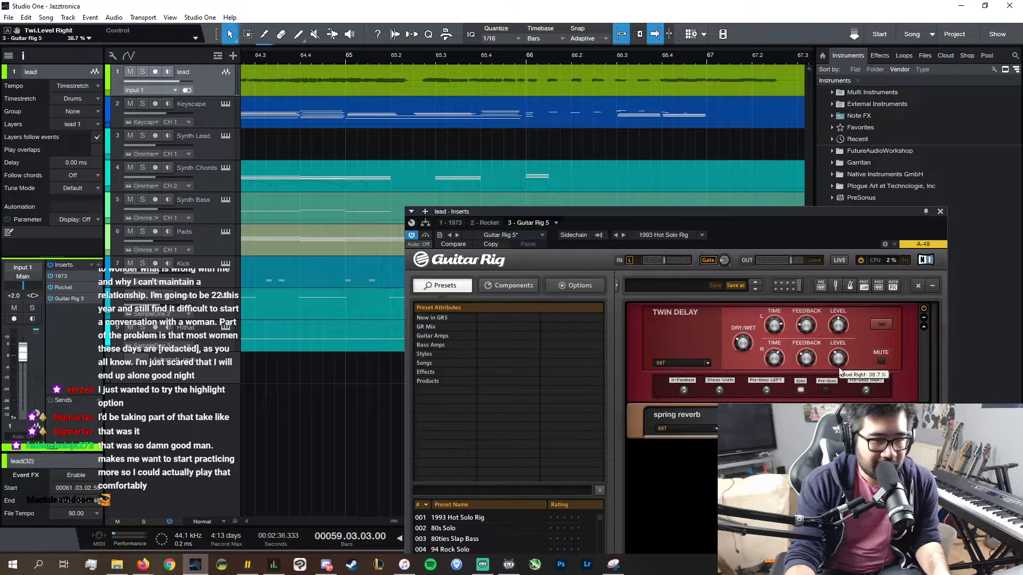
pyautogui.click(939, 211)
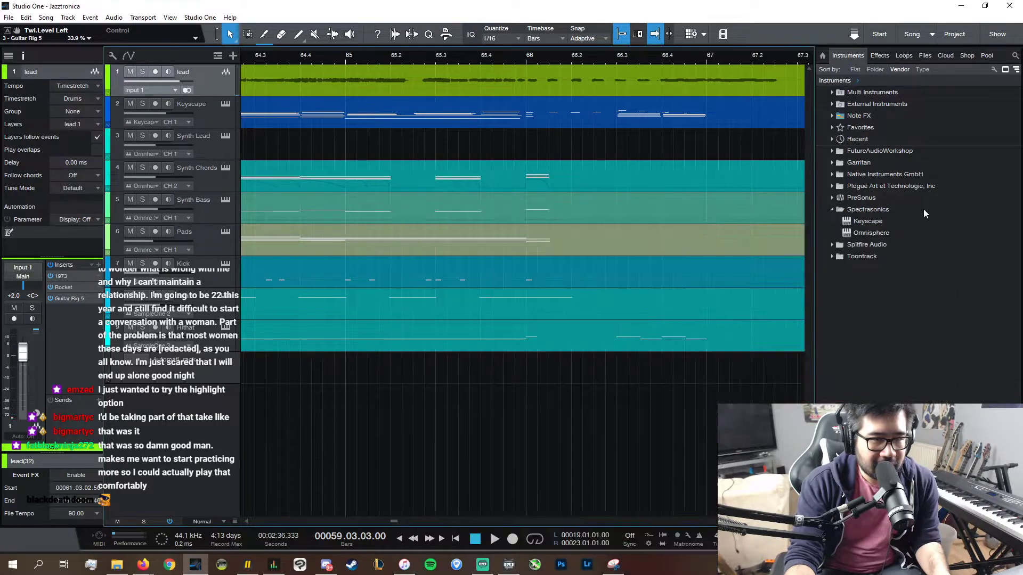
# - Solo the lead track and listen to the passage around 65.2
pyautogui.click(367, 56)
pyautogui.press('space')
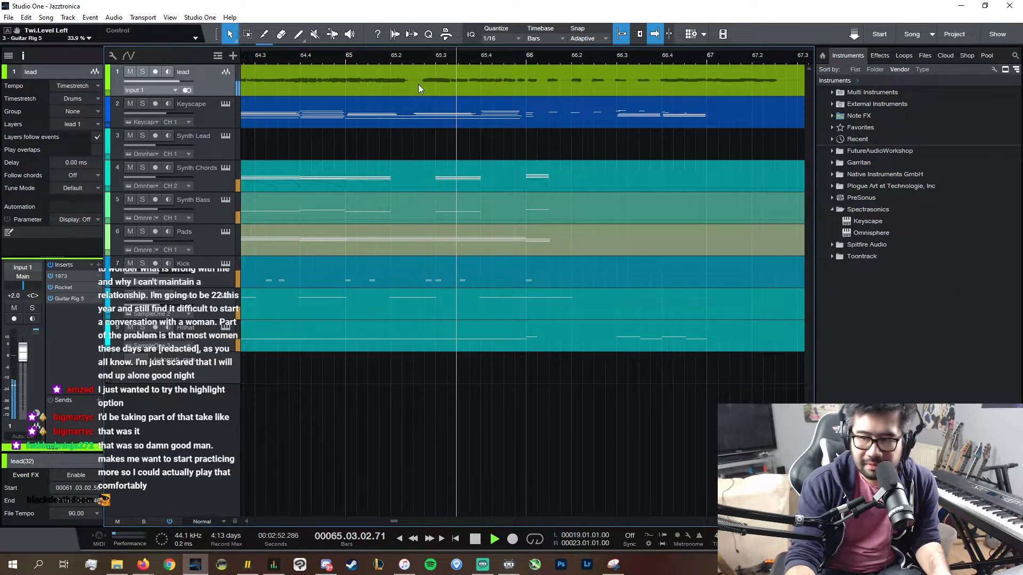
pyautogui.press('space')
pyautogui.press('space')
pyautogui.click(142, 72)
pyautogui.press('space')
pyautogui.press('space')
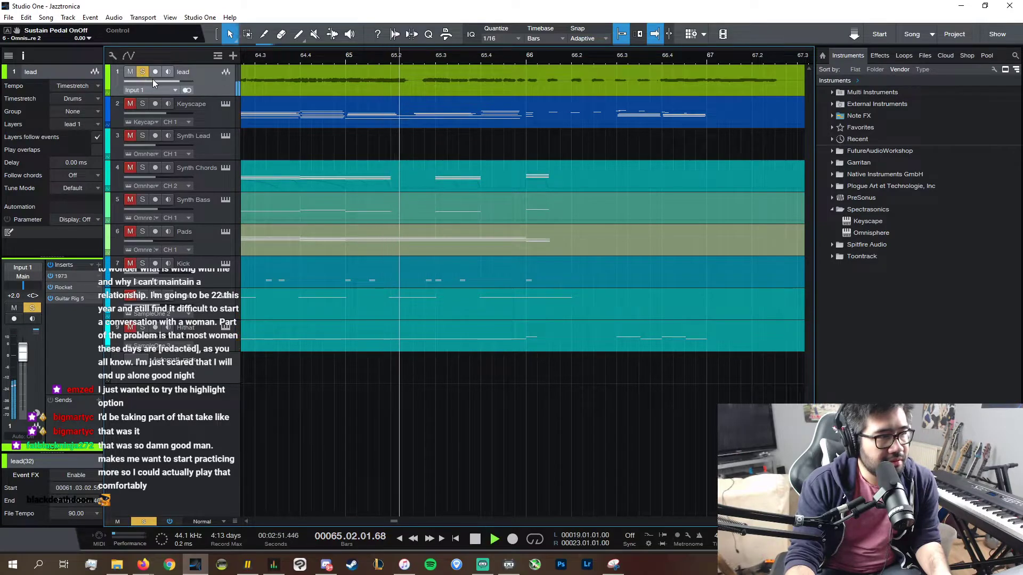
# - Split the lead event on both sides of the short section just after 65.2, remove that section and play the cut
pyautogui.click(379, 56)
pyautogui.press('space')
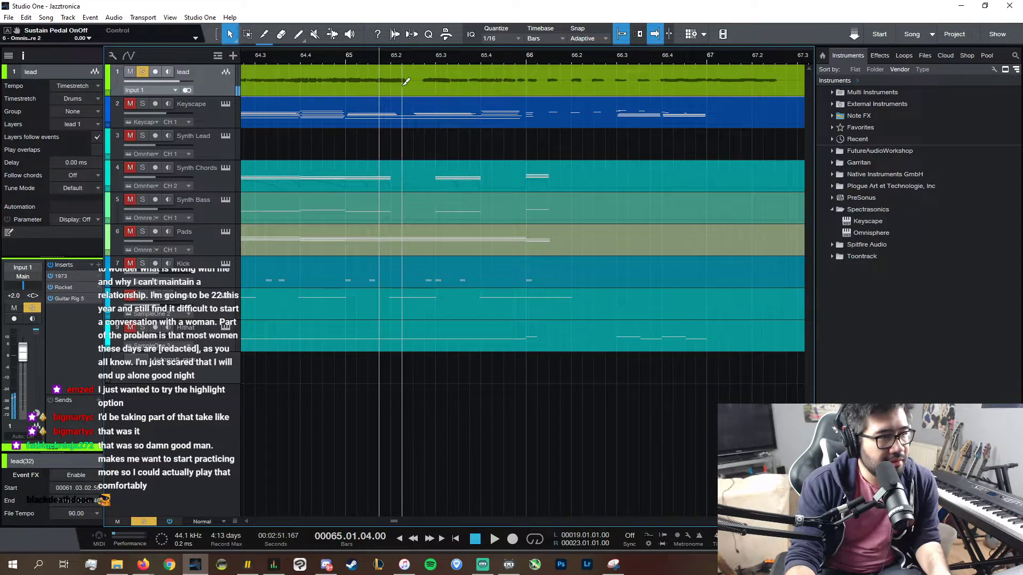
pyautogui.keyDown('ctrl'); pyautogui.click(404, 83); pyautogui.keyUp('ctrl')
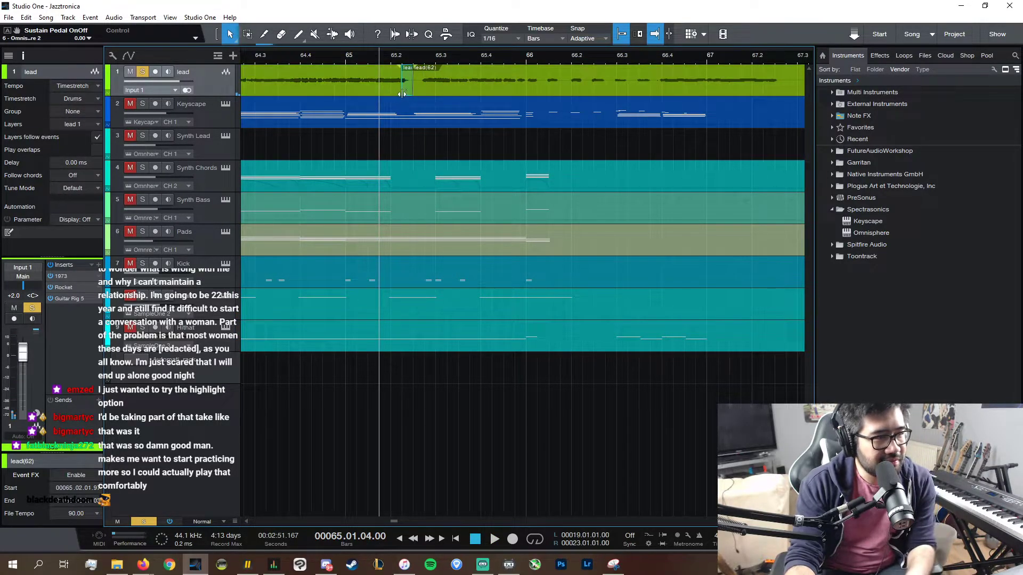
pyautogui.moveTo(403, 92); pyautogui.dragTo(408, 93)
pyautogui.press('space')
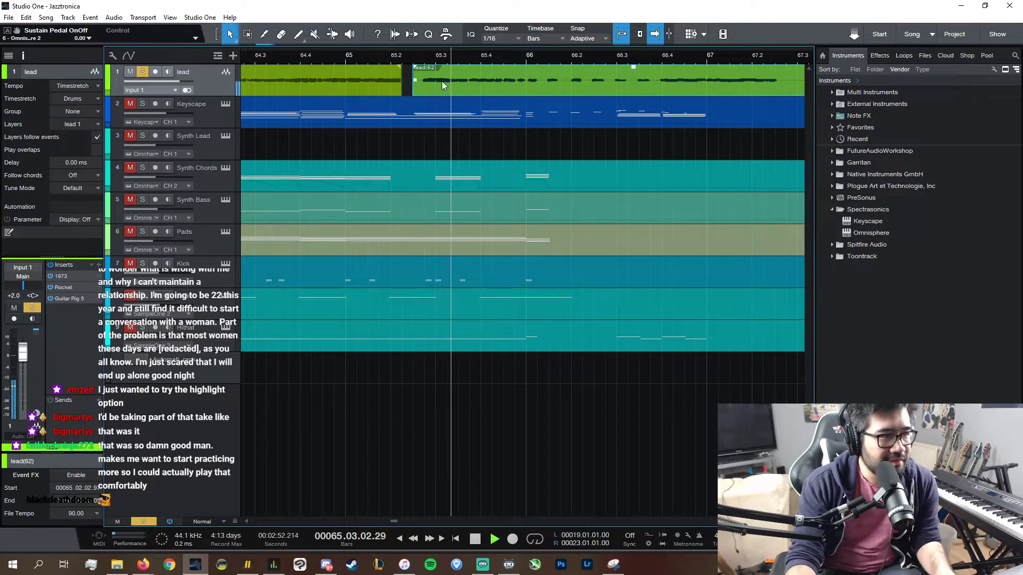
# - Extend the end of the lead event before the 65.2 gap slightly and replay the join from 65.1.4
pyautogui.press('space')
pyautogui.press('space')
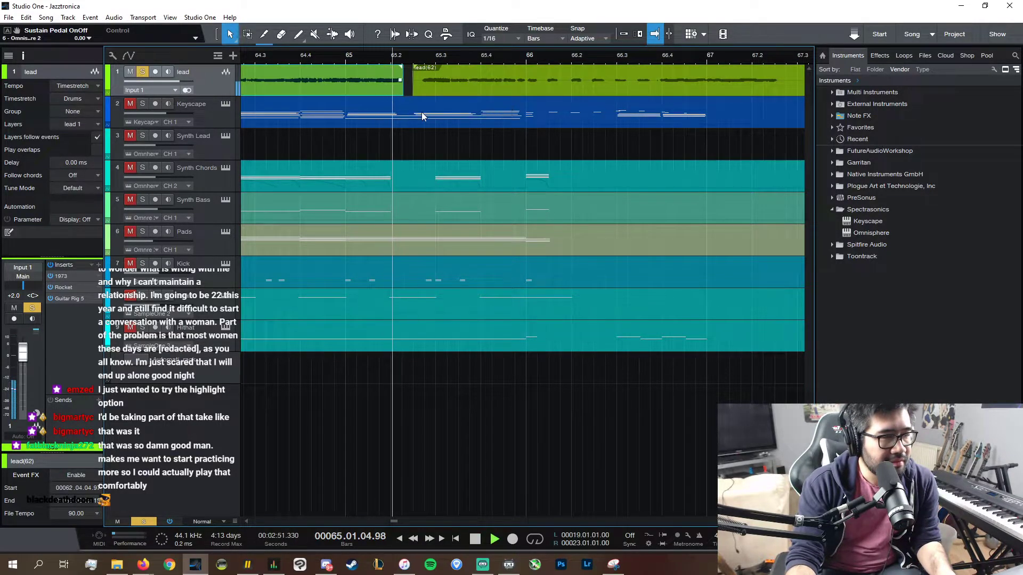
pyautogui.press('space')
pyautogui.moveTo(404, 92); pyautogui.dragTo(405, 94)
pyautogui.press('space')
pyautogui.press('space')
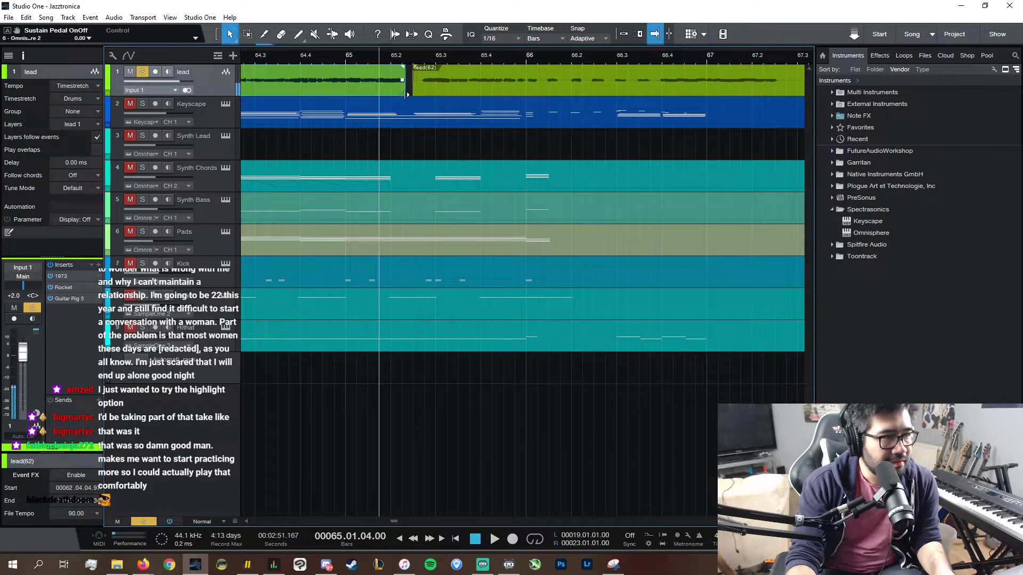
pyautogui.press('space')
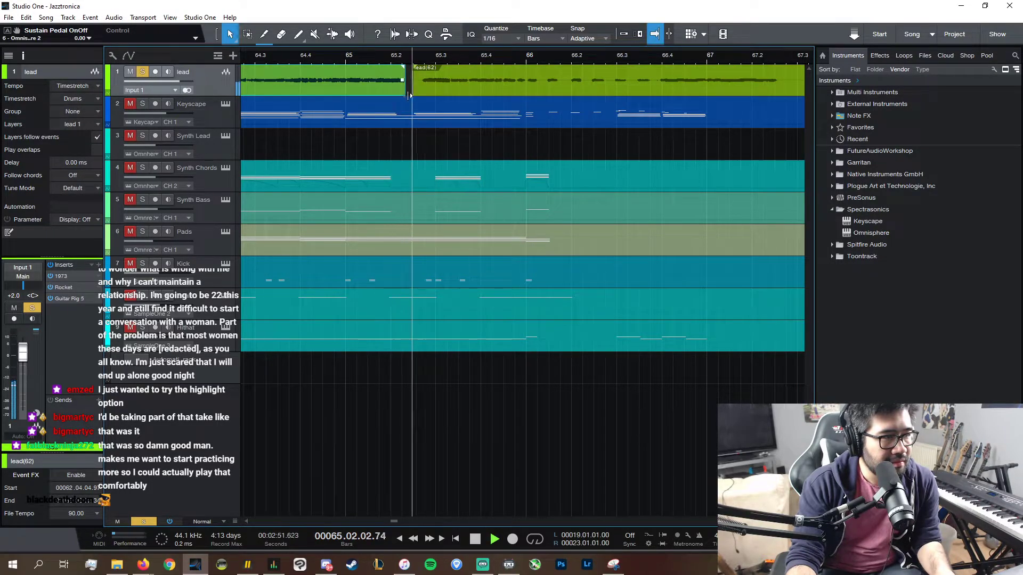
# - Unsolo and mute the lead track, and listen to the backing around bars 65 and 66
pyautogui.click(140, 75)
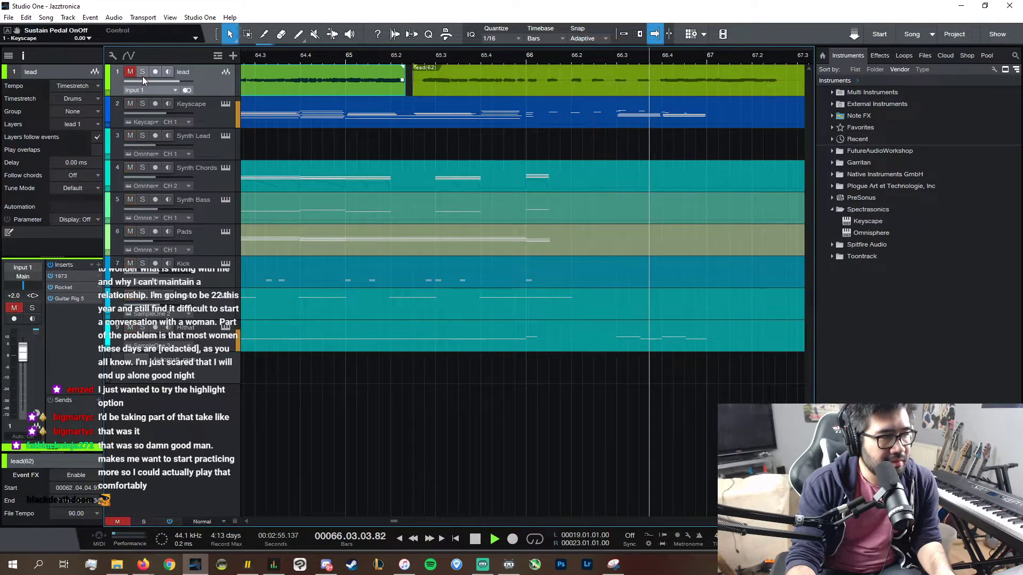
pyautogui.click(130, 71)
pyautogui.press('space')
pyautogui.click(607, 56)
pyautogui.press('space')
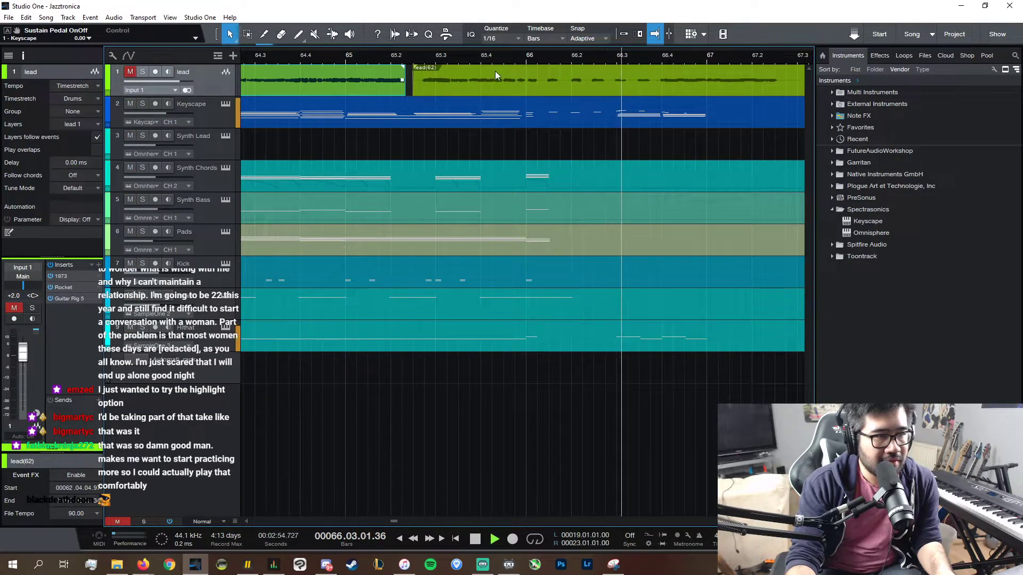
pyautogui.click(495, 61)
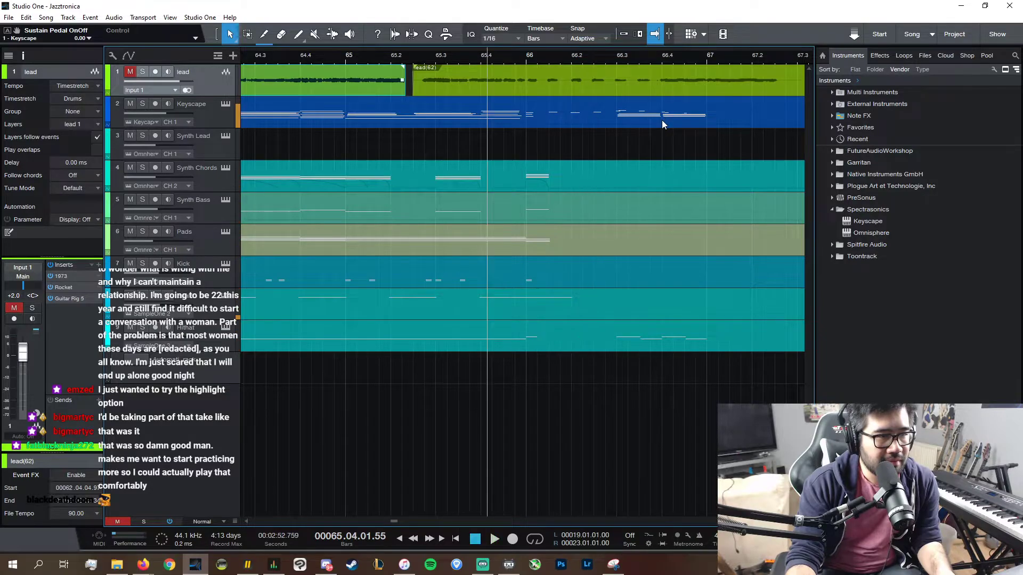
# - Open the Keyscape part for note editing, copy the chord at the start of bar 65 and paste it at bar 67
pyautogui.doubleClick(663, 120)
pyautogui.press('space')
pyautogui.moveTo(765, 522); pyautogui.dragTo(780, 521)
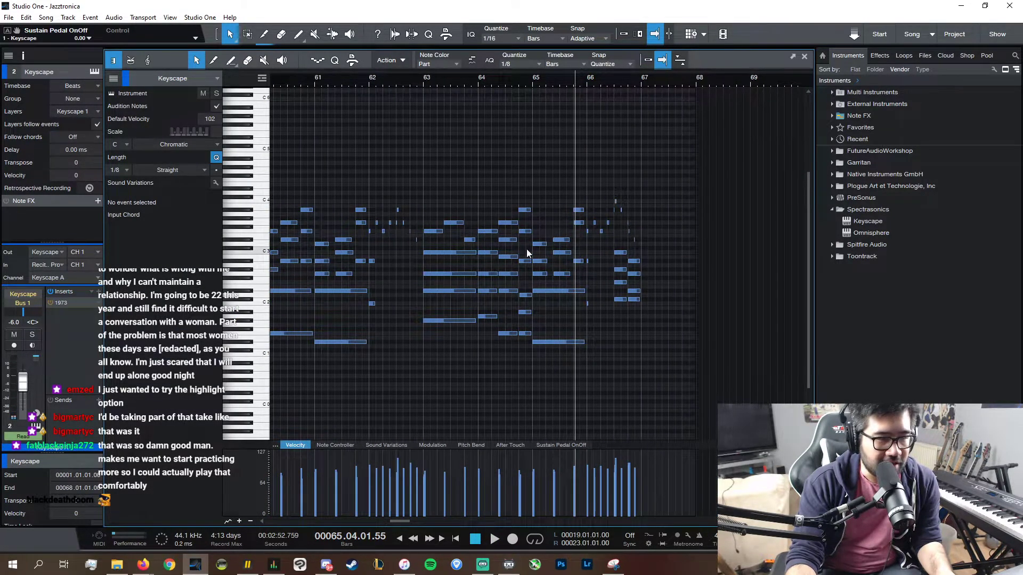
pyautogui.click(484, 84)
pyautogui.press('space')
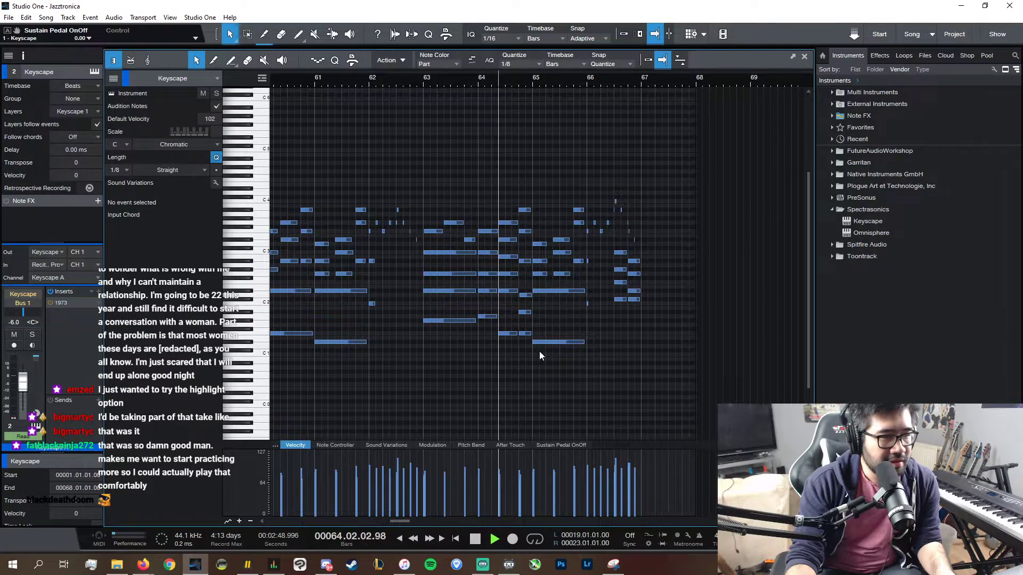
pyautogui.moveTo(536, 358); pyautogui.dragTo(548, 216)
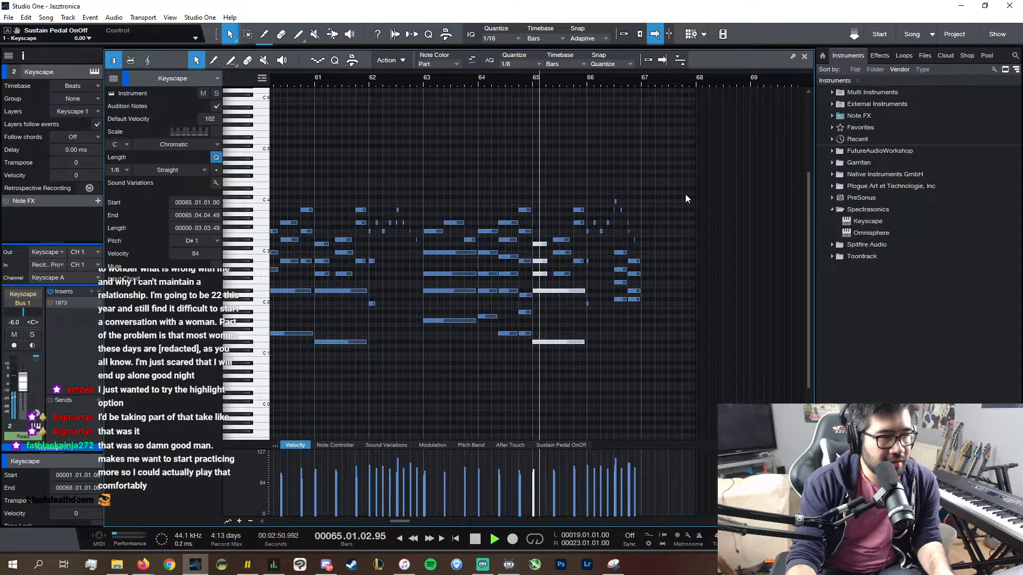
pyautogui.press('space')
pyautogui.click(644, 86)
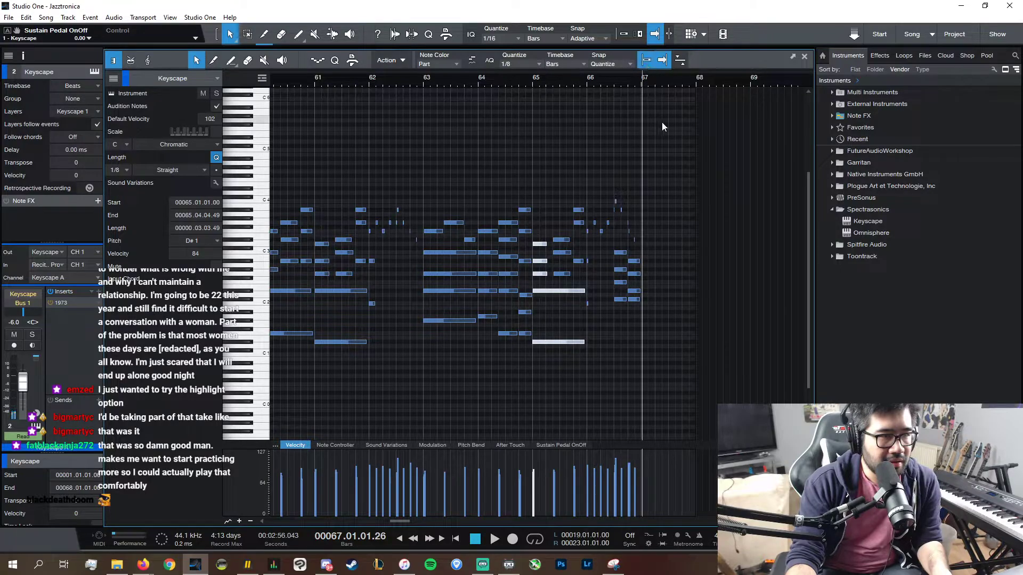
pyautogui.hotkey('ctrl', 'v')
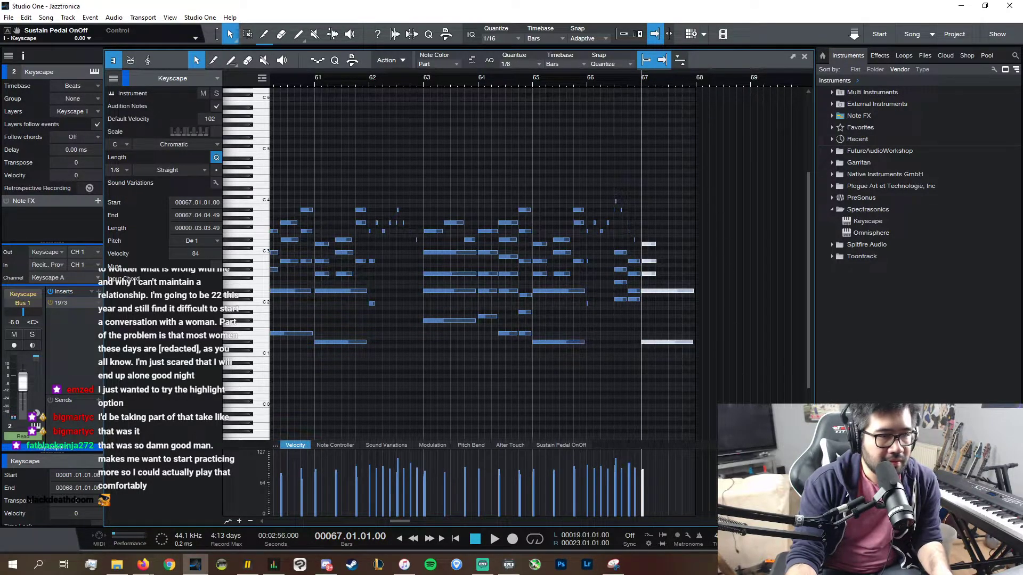
pyautogui.press('space')
pyautogui.press('space')
# - Shorten the long D#2 and D#1 notes of the bar 67 Keyscape chord to end at 67.2
pyautogui.press('e')
pyautogui.press('e')
pyautogui.press('e')
pyautogui.press('e')
pyautogui.moveTo(731, 392); pyautogui.dragTo(673, 291)
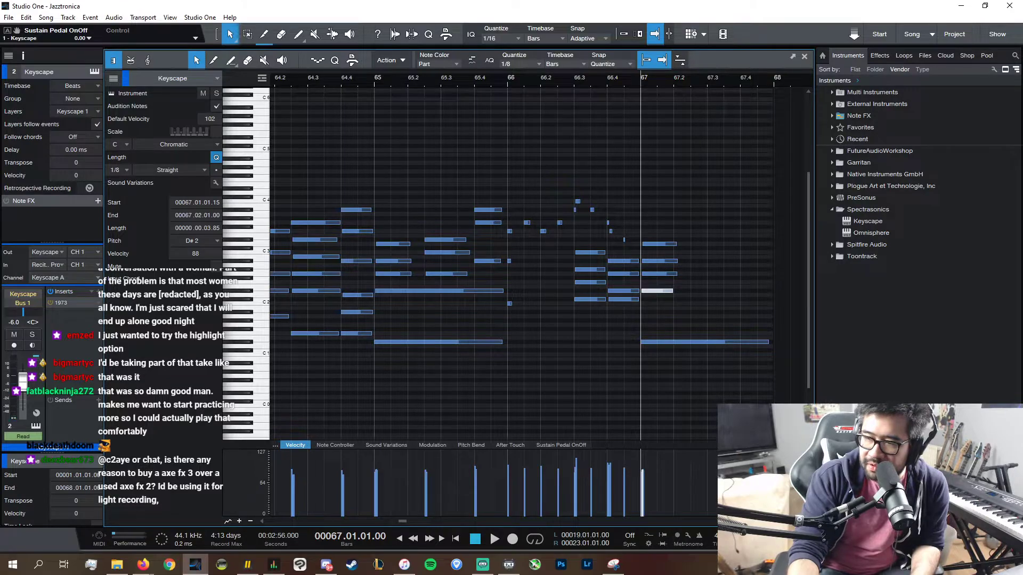
pyautogui.click(748, 353)
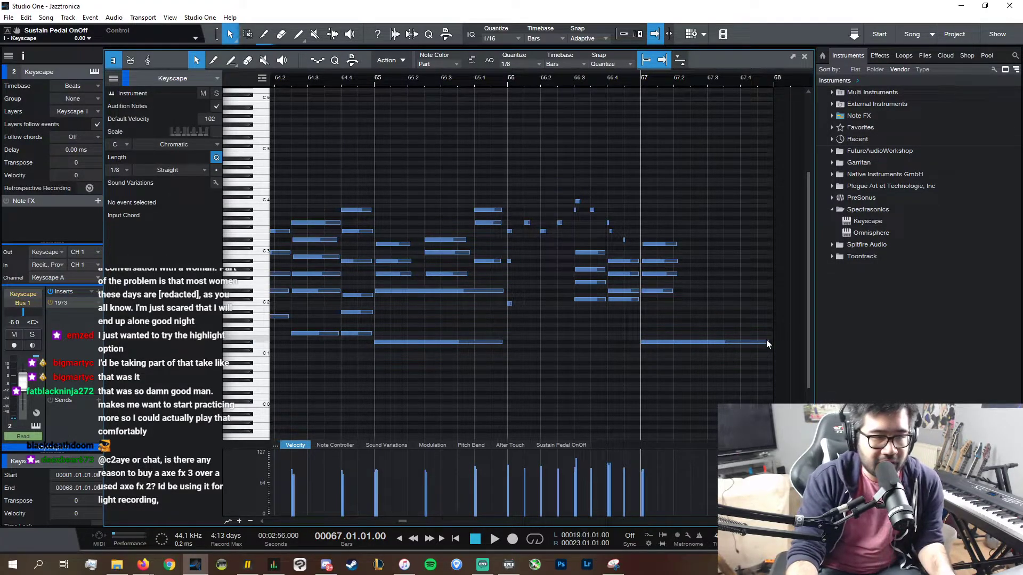
pyautogui.moveTo(771, 341); pyautogui.dragTo(679, 345)
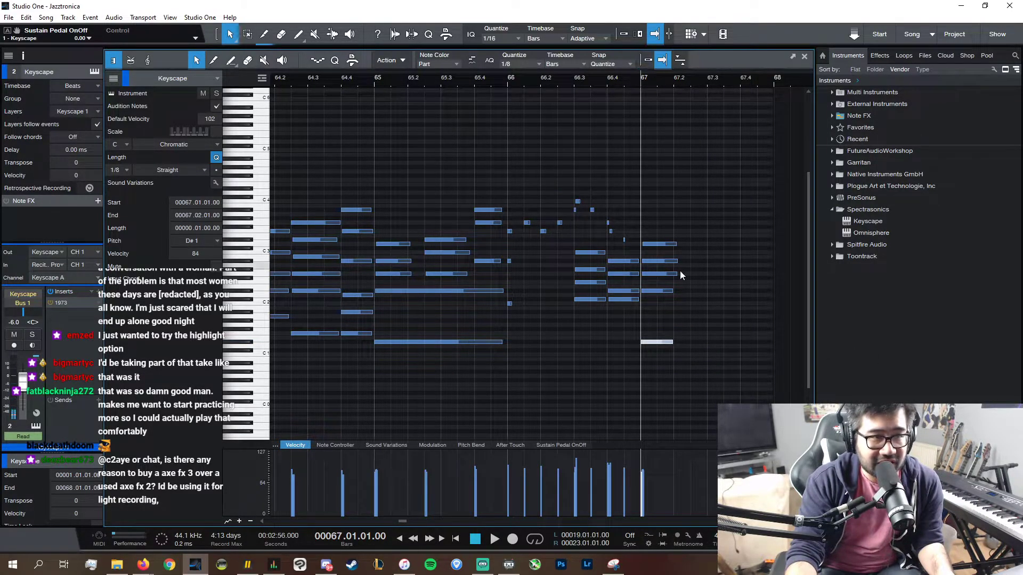
# - Trim the notes of the bar 67 Keyscape chord to end together around 67.2, and replay the ending from bar 66
pyautogui.moveTo(672, 292); pyautogui.dragTo(671, 293)
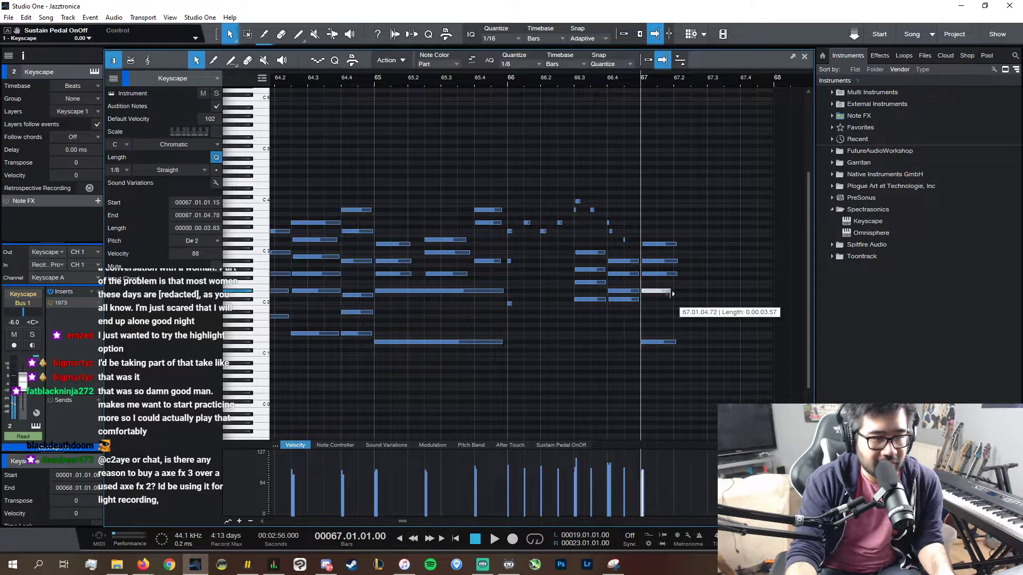
pyautogui.moveTo(676, 342); pyautogui.dragTo(673, 342)
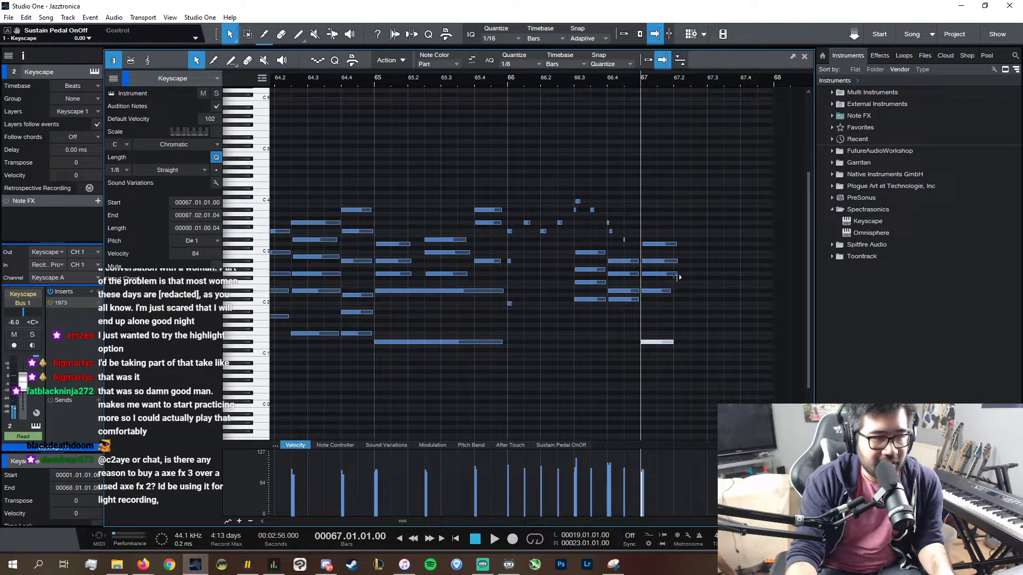
pyautogui.moveTo(678, 275); pyautogui.dragTo(672, 244)
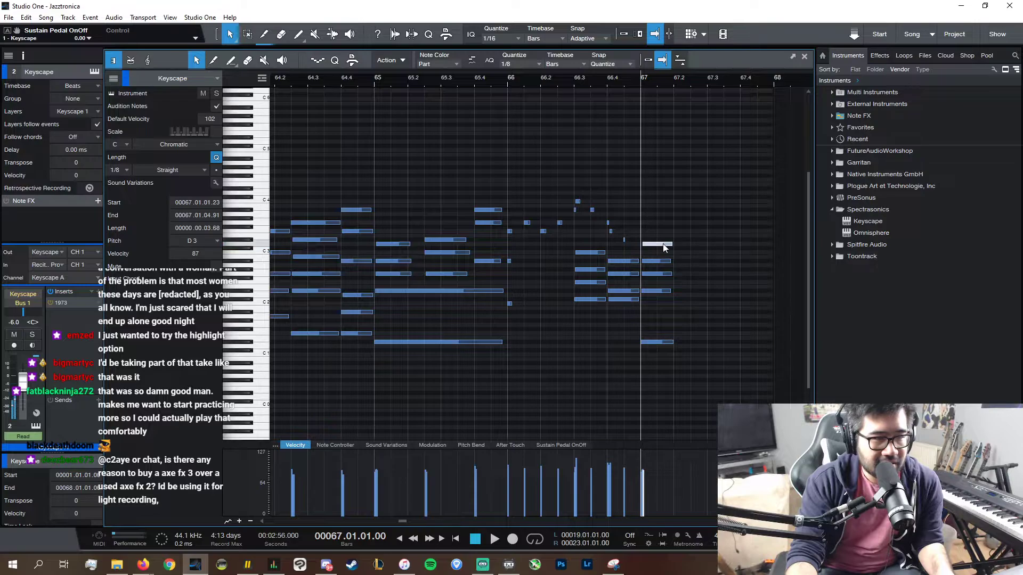
pyautogui.click(509, 87)
pyautogui.press('space')
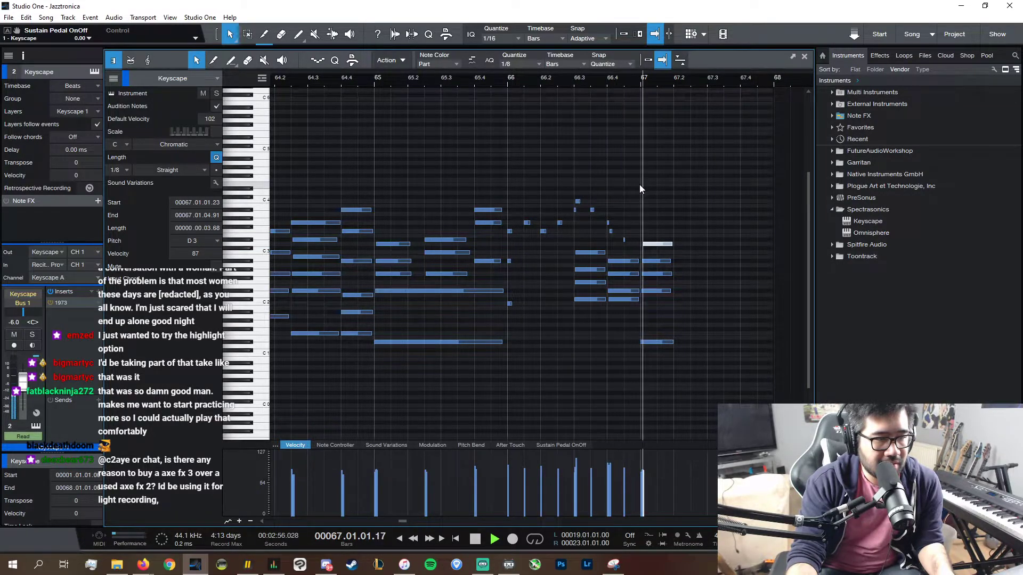
pyautogui.press('space')
# - Raise the top D3 note of the bar 67 Keyscape chord to D#3 and replay from bar 66
pyautogui.click(655, 245)
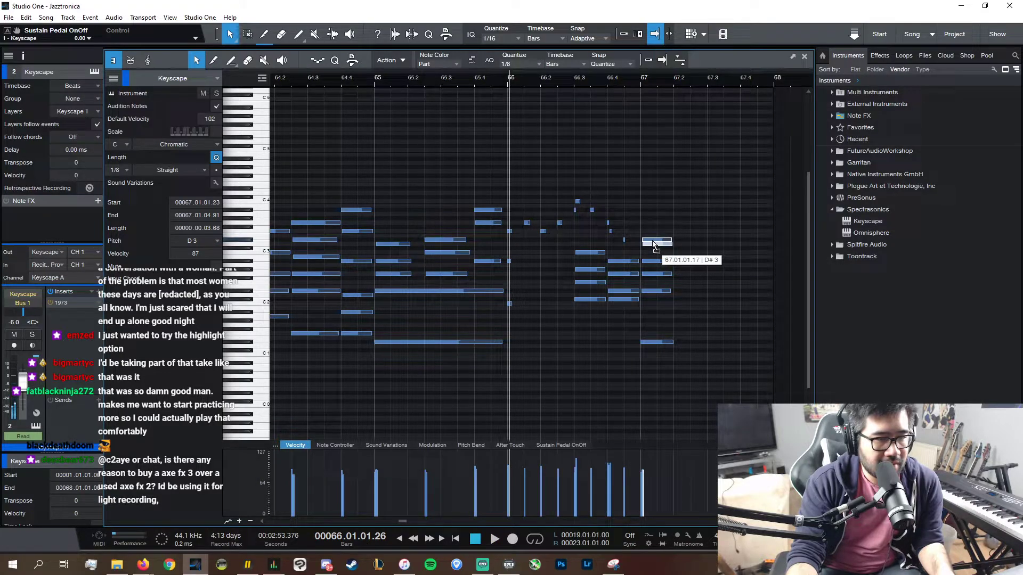
pyautogui.press('space')
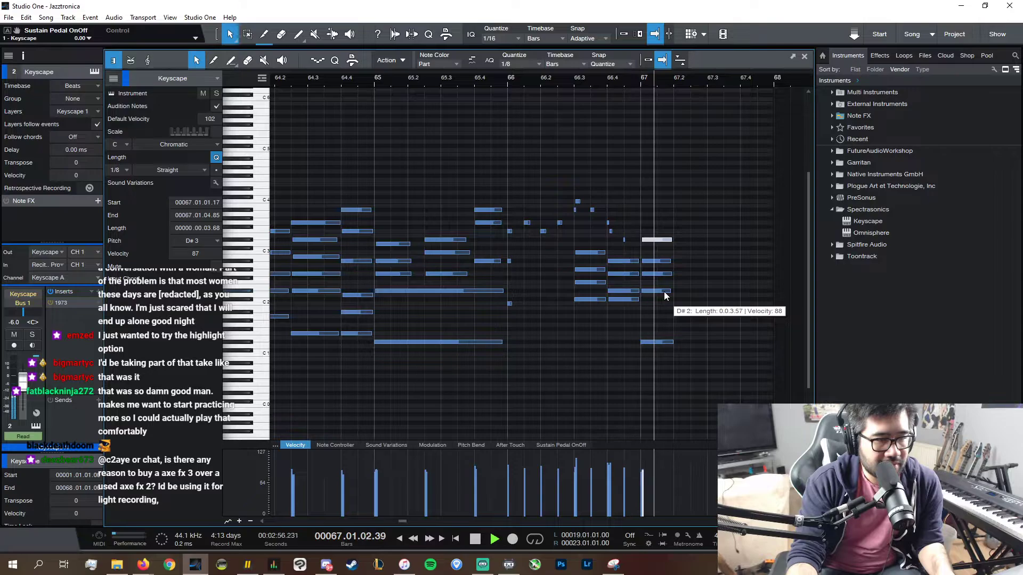
pyautogui.press('space')
# - Try the D#2 note of the bar 67 chord at D2, compare by ear, and return it to D#2
pyautogui.click(664, 294)
pyautogui.moveTo(665, 301); pyautogui.dragTo(667, 300)
pyautogui.press('space')
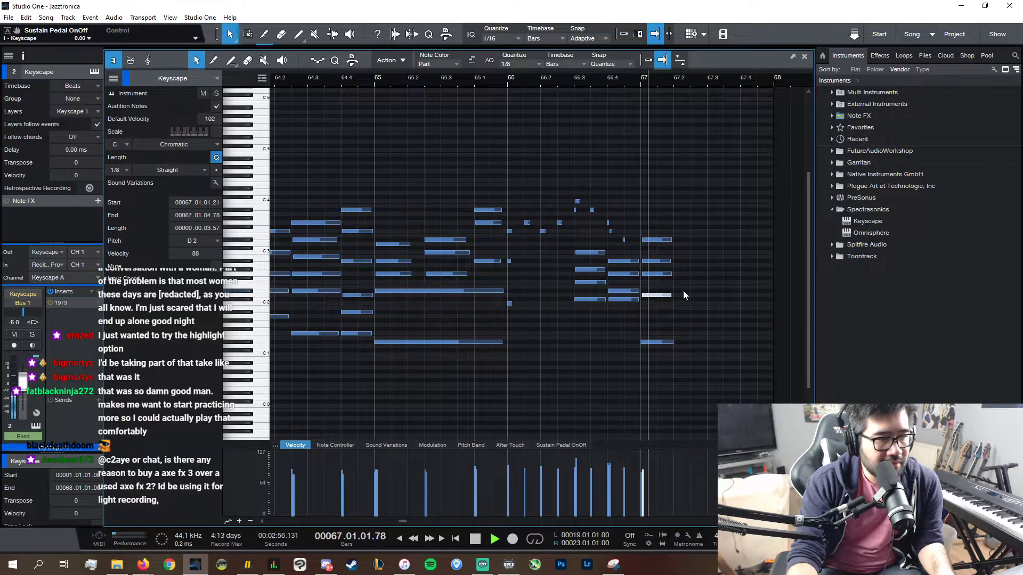
pyautogui.press('space')
pyautogui.moveTo(657, 295); pyautogui.dragTo(657, 291)
pyautogui.press('space')
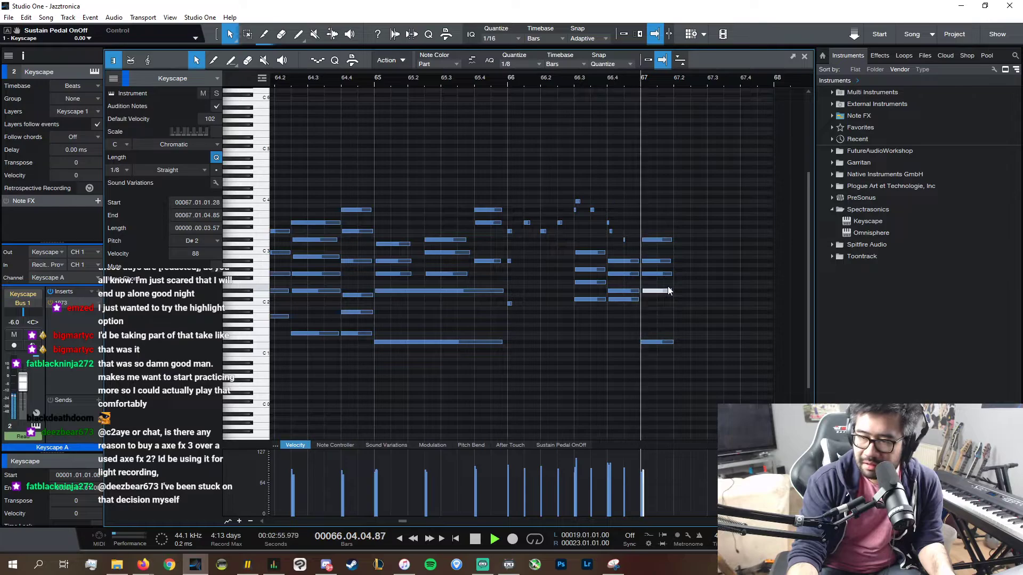
pyautogui.press('space')
pyautogui.moveTo(687, 347); pyautogui.dragTo(664, 208)
pyautogui.click(674, 240)
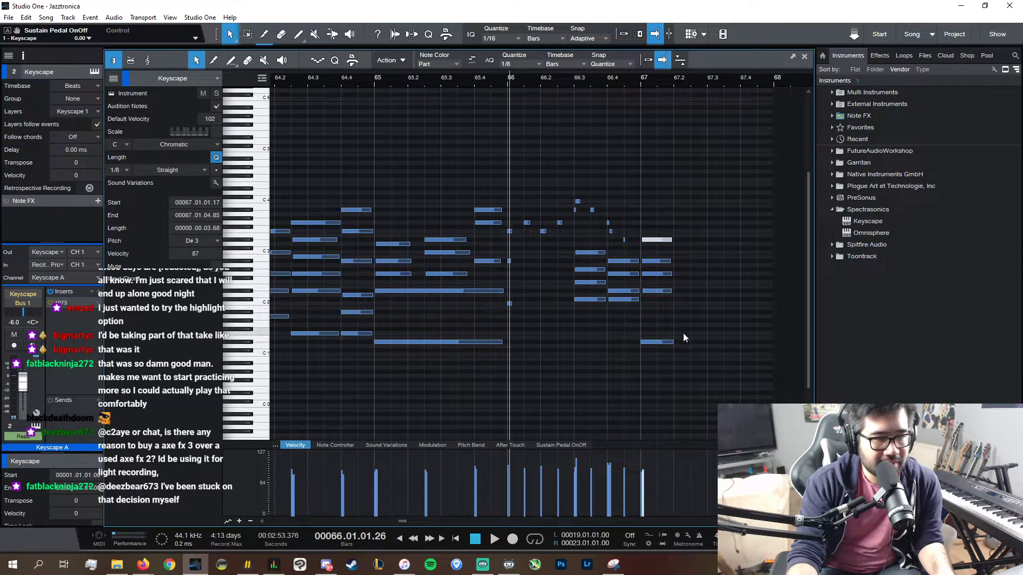
pyautogui.moveTo(688, 356); pyautogui.dragTo(656, 233)
# - Transpose the Keyscape chord at 66.3 up four semitones, and lower its A2 to G#2 and its E3 to D#3
pyautogui.click(573, 79)
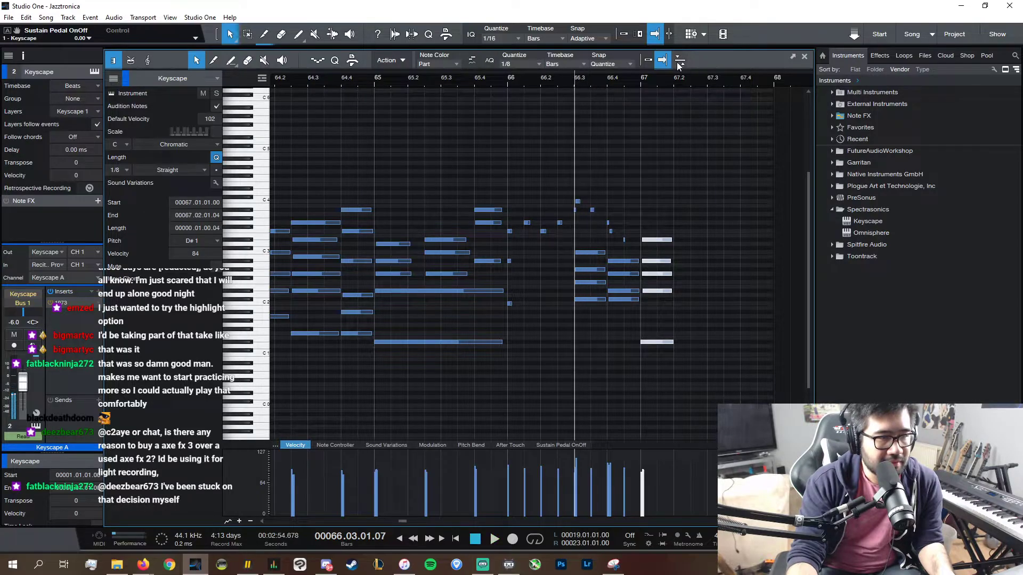
pyautogui.moveTo(599, 317); pyautogui.dragTo(565, 248)
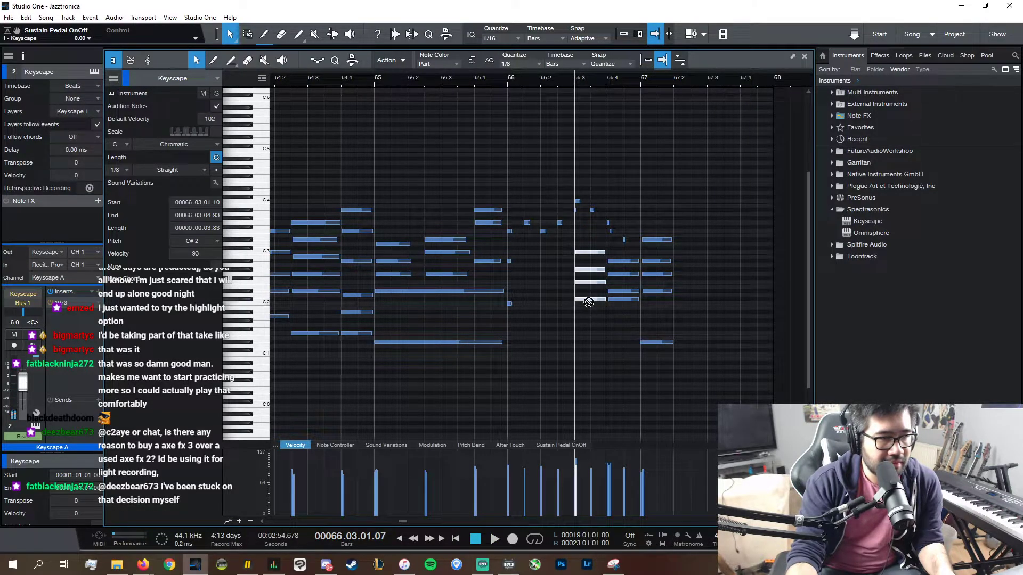
pyautogui.moveTo(588, 300); pyautogui.dragTo(599, 272)
pyautogui.click(598, 265)
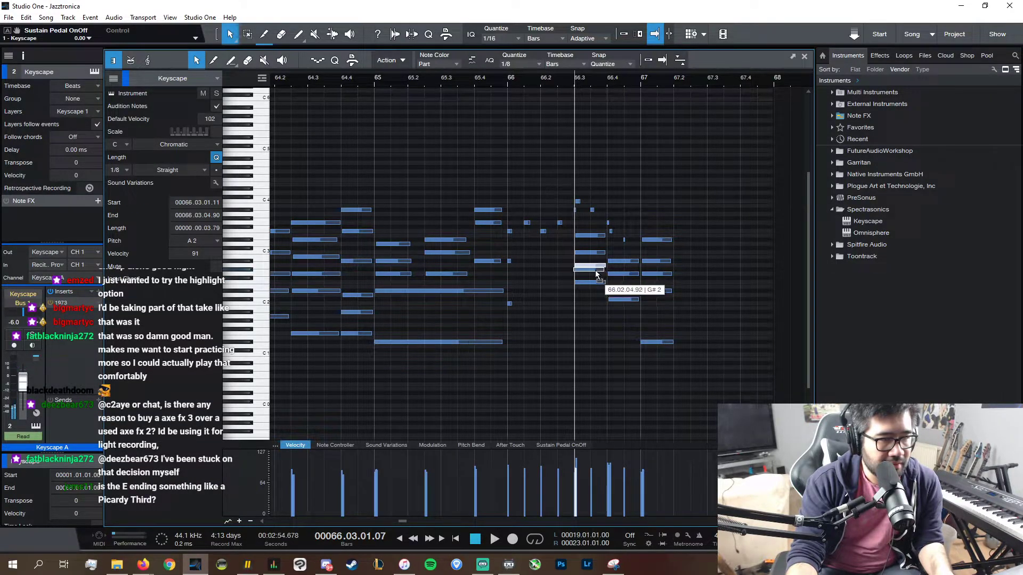
pyautogui.click(596, 240)
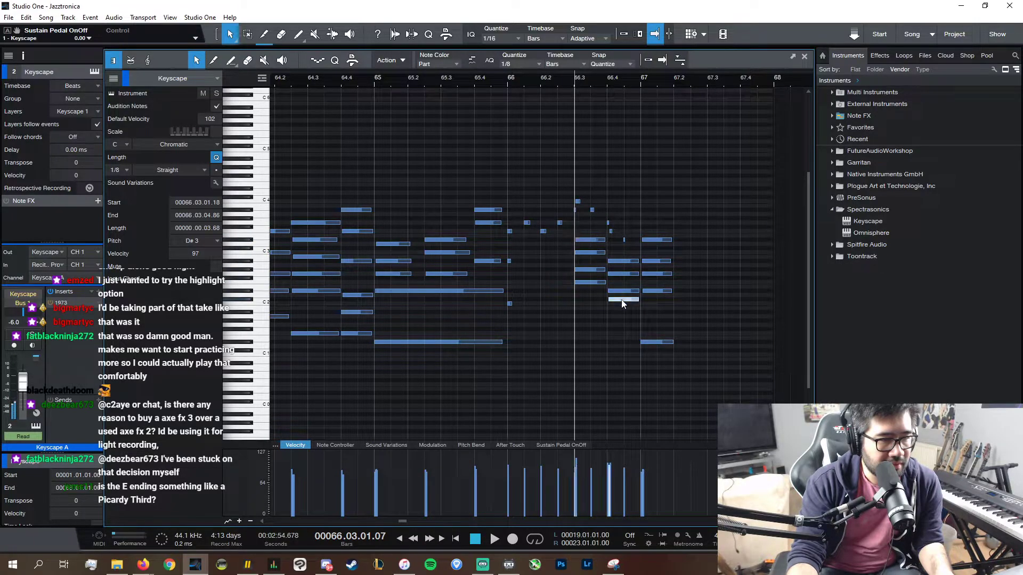
# - Revoice the Keyscape chord at 66.4 to D2, F2, G#2 and A#2, close the note editor and replay from 65.3
pyautogui.moveTo(622, 300); pyautogui.dragTo(634, 266)
pyautogui.press('space')
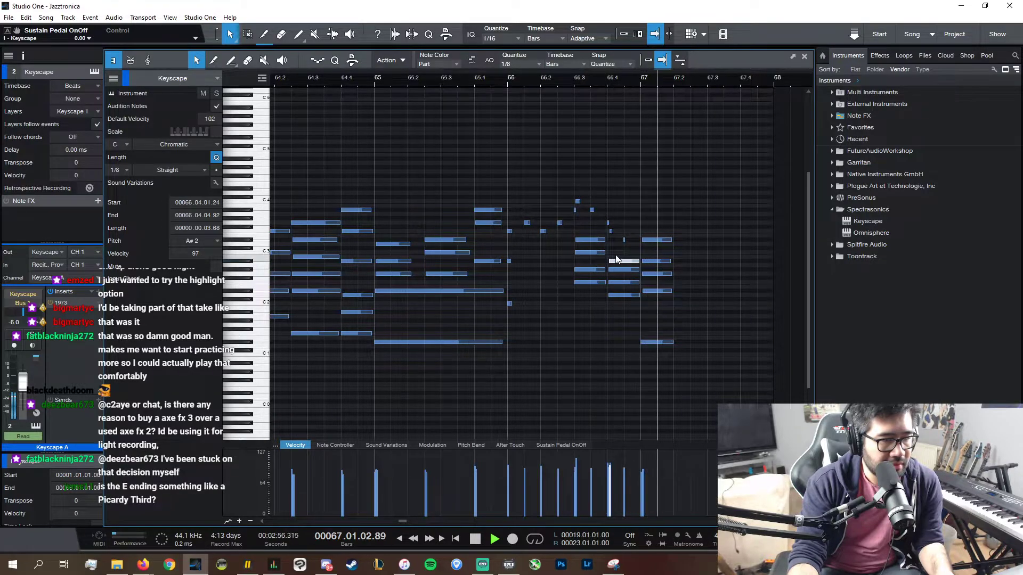
pyautogui.press('space')
pyautogui.click(462, 78)
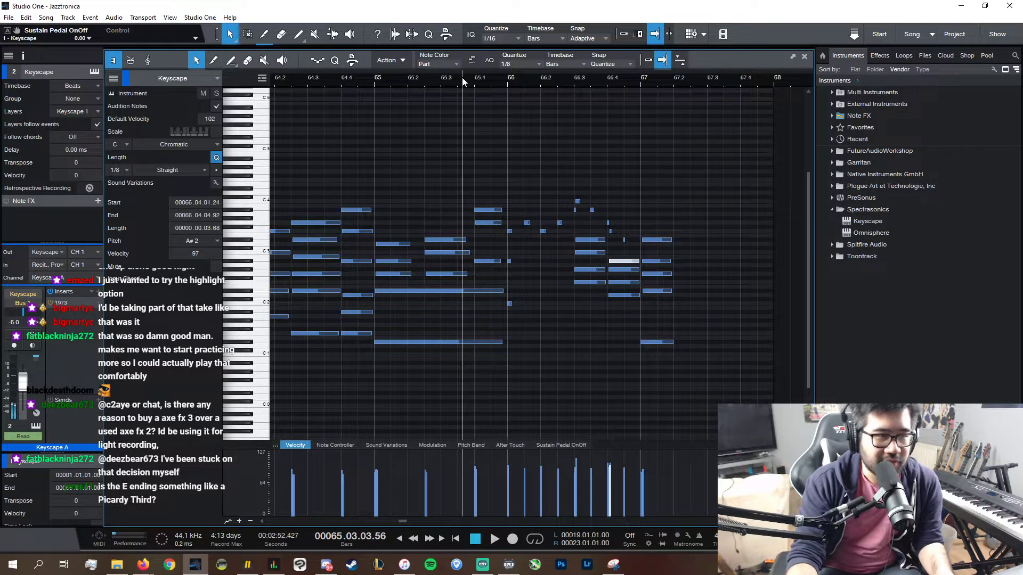
pyautogui.click(804, 57)
pyautogui.press('space')
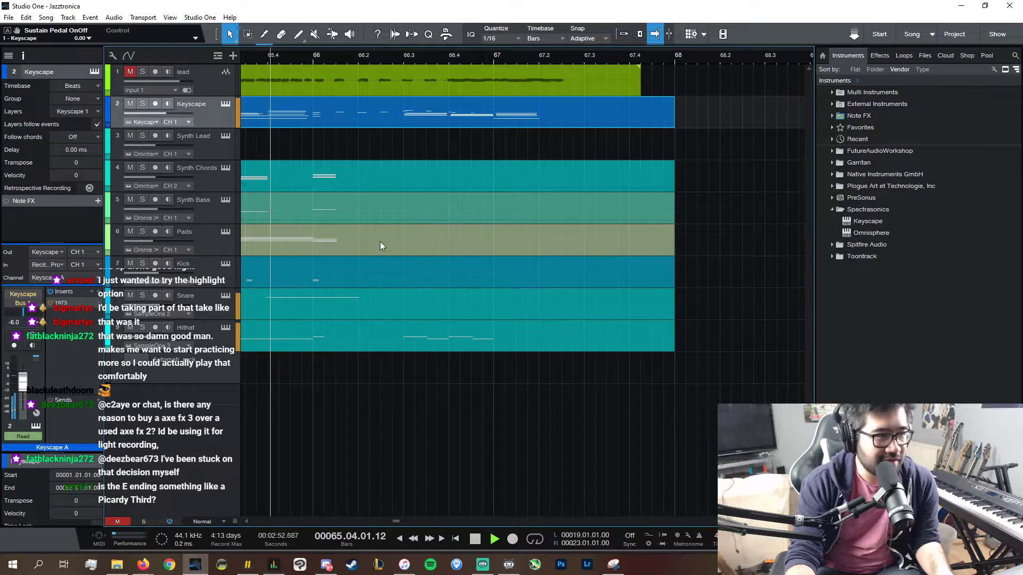
# - Open the Synth Bass part for note editing, stop playback, turn on snapping and place the playhead at 66.3
pyautogui.doubleClick(357, 203)
pyautogui.moveTo(767, 521); pyautogui.dragTo(778, 522)
pyautogui.hscroll(-6, 660, 522)
pyautogui.moveTo(755, 335); pyautogui.dragTo(622, 234)
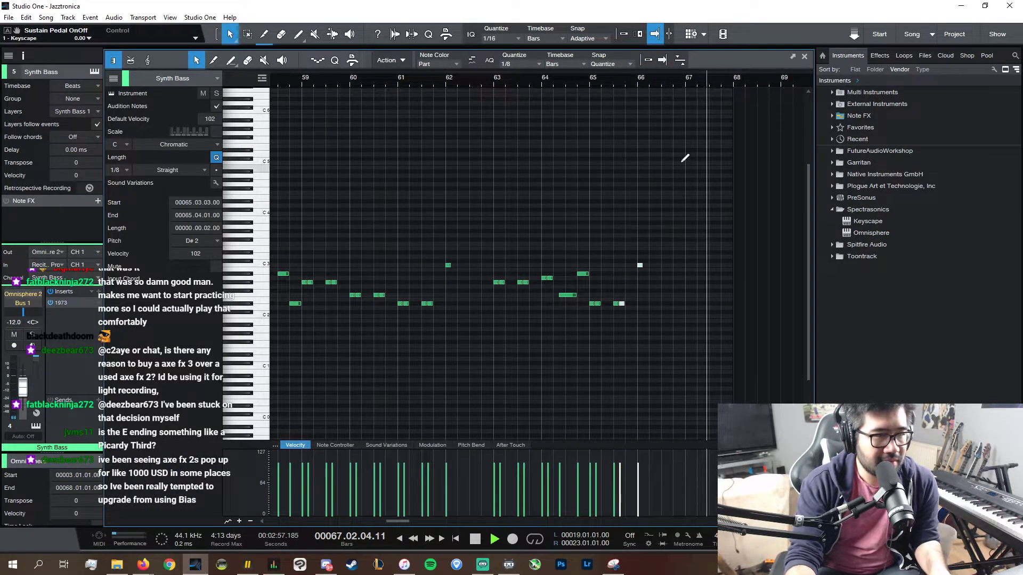
pyautogui.click(663, 59)
pyautogui.press('space')
pyautogui.click(663, 81)
pyautogui.moveTo(662, 81); pyautogui.dragTo(662, 104)
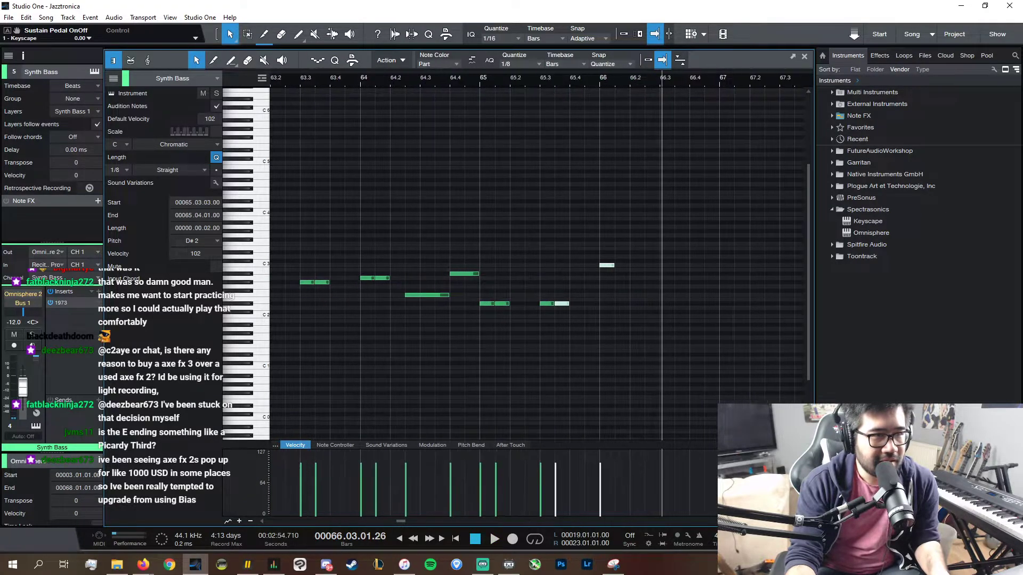
pyautogui.click(658, 79)
pyautogui.click(648, 60)
pyautogui.click(662, 80)
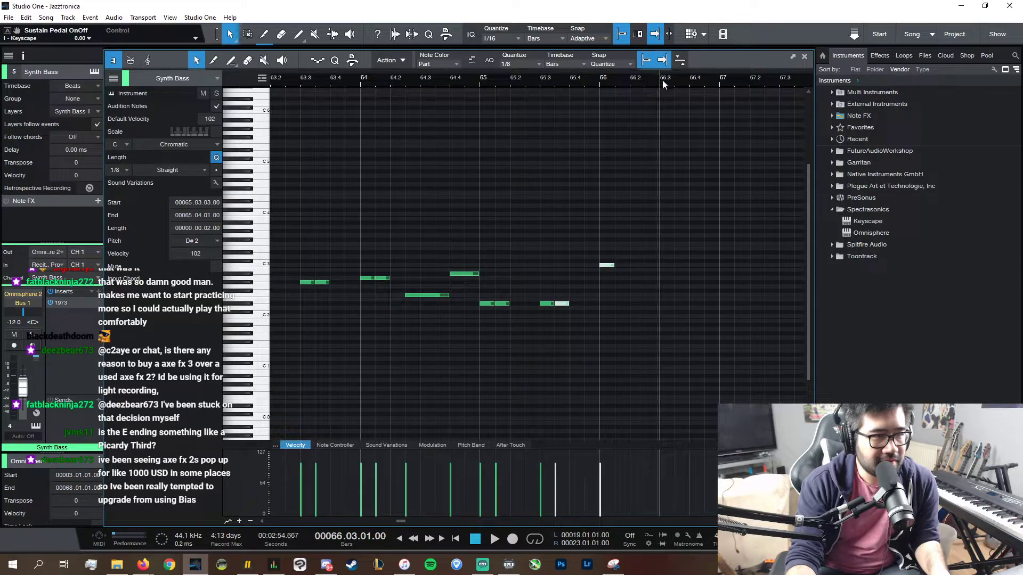
# - Add one-beat Synth Bass notes F2 at 66.3, A#2 at 66.4 and D#3 at bar 67, play them and close the editor
pyautogui.moveTo(668, 305); pyautogui.dragTo(667, 286)
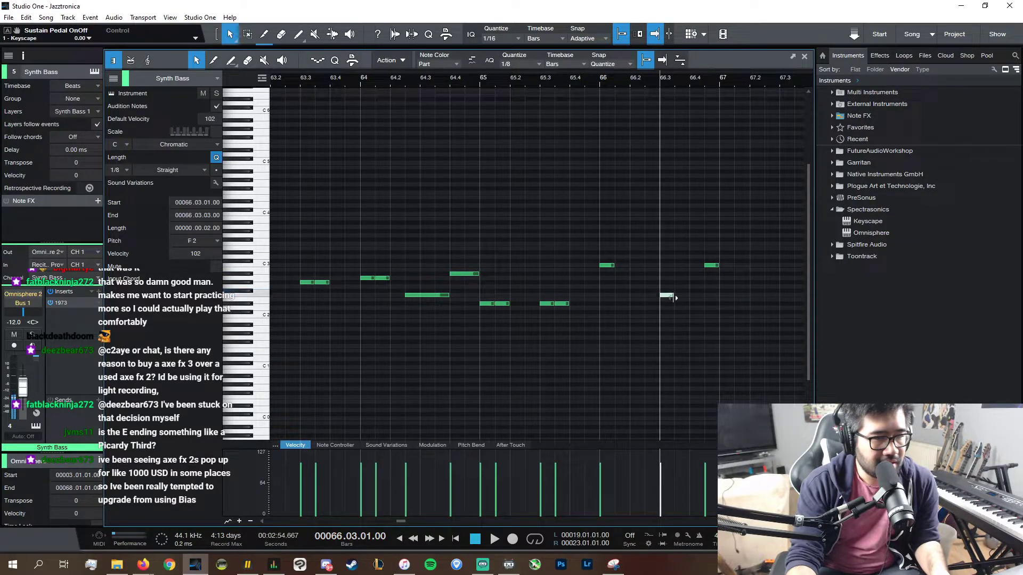
pyautogui.moveTo(674, 297); pyautogui.dragTo(694, 266)
pyautogui.moveTo(704, 266); pyautogui.dragTo(677, 295)
pyautogui.moveTo(735, 276); pyautogui.dragTo(738, 257)
pyautogui.press('space')
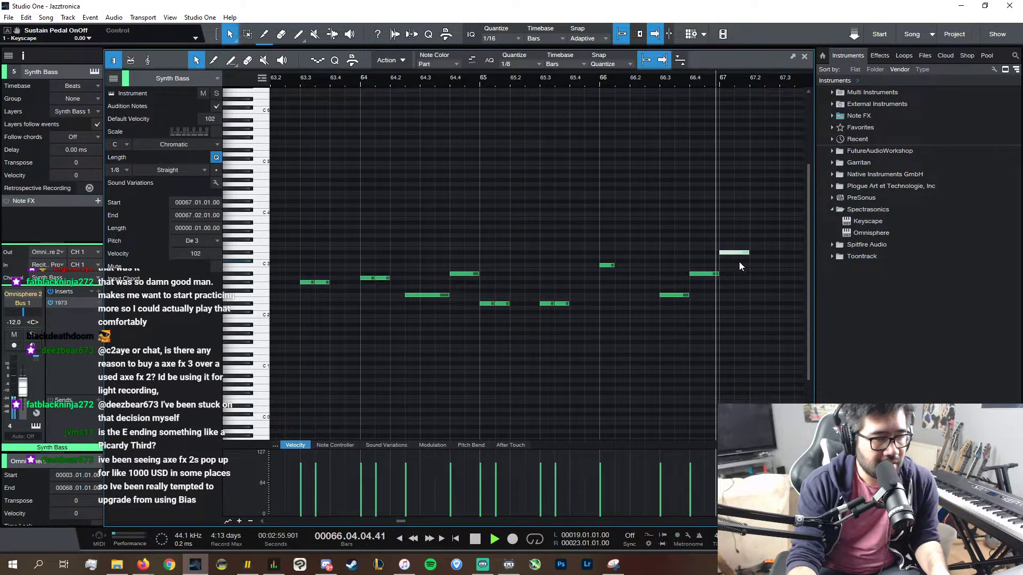
pyautogui.click(805, 56)
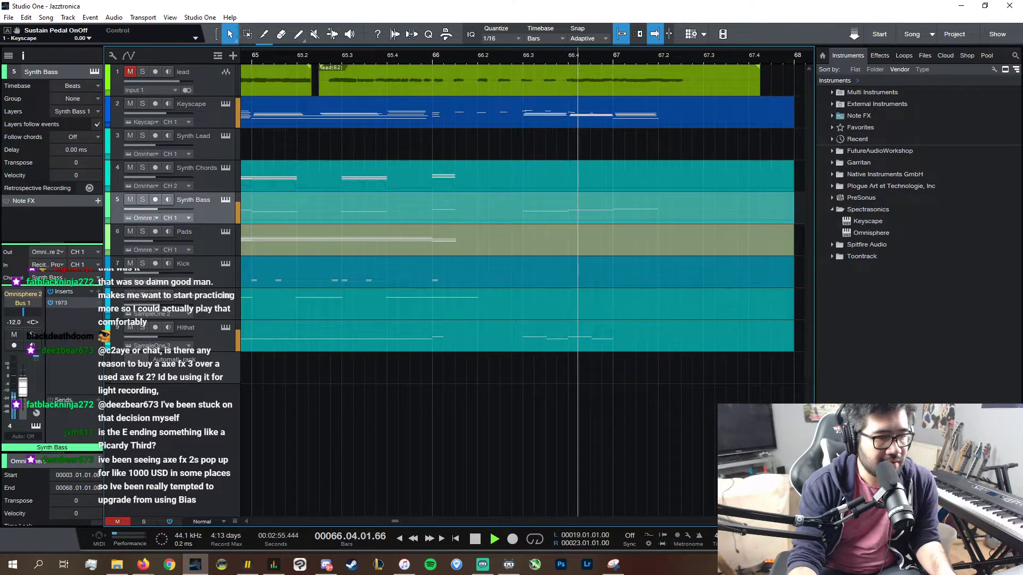
# - Trim the end of the last lead event to about 67.3, unmute the lead track and listen to the ending
pyautogui.moveTo(787, 522); pyautogui.dragTo(778, 521)
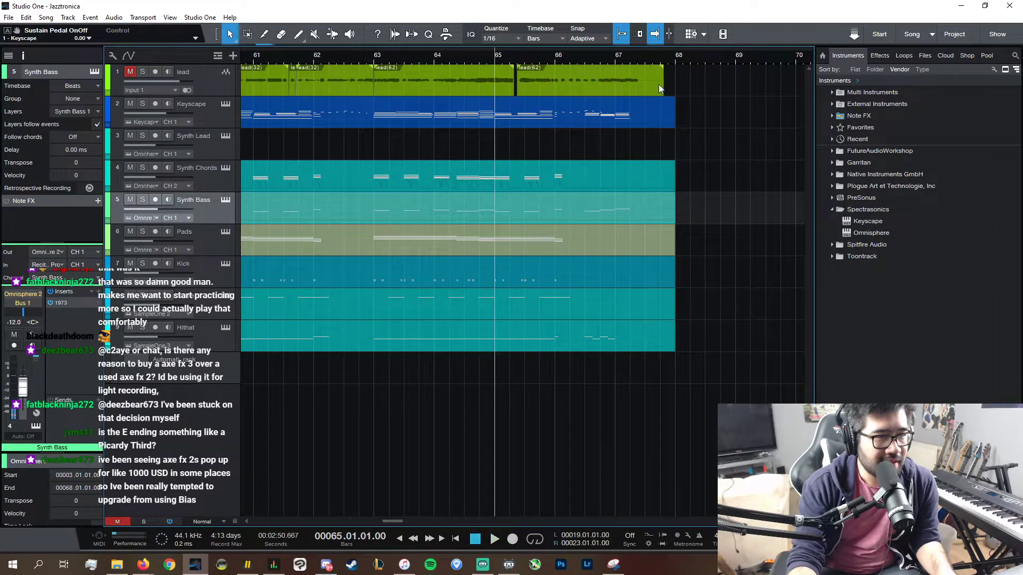
pyautogui.moveTo(659, 84); pyautogui.dragTo(648, 84)
pyautogui.click(130, 72)
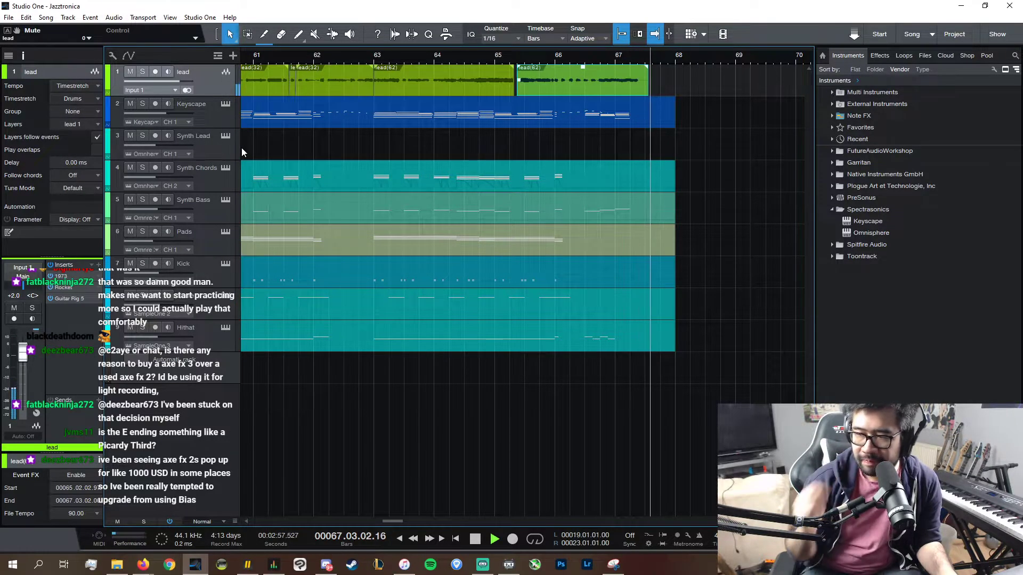
pyautogui.press('space')
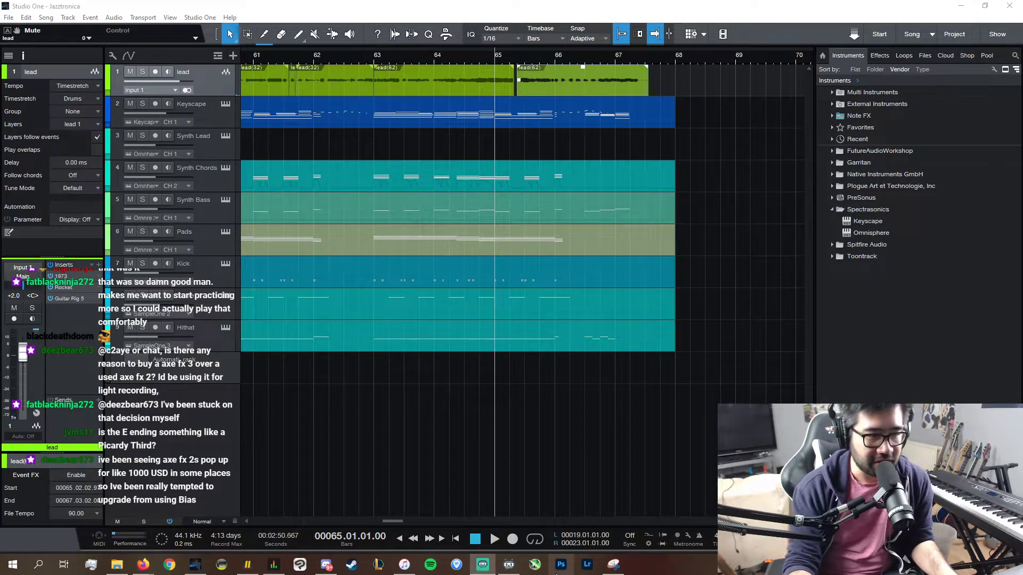
# - Replay the song's ending from bar 67
pyautogui.hscroll(-5, 553, 520)
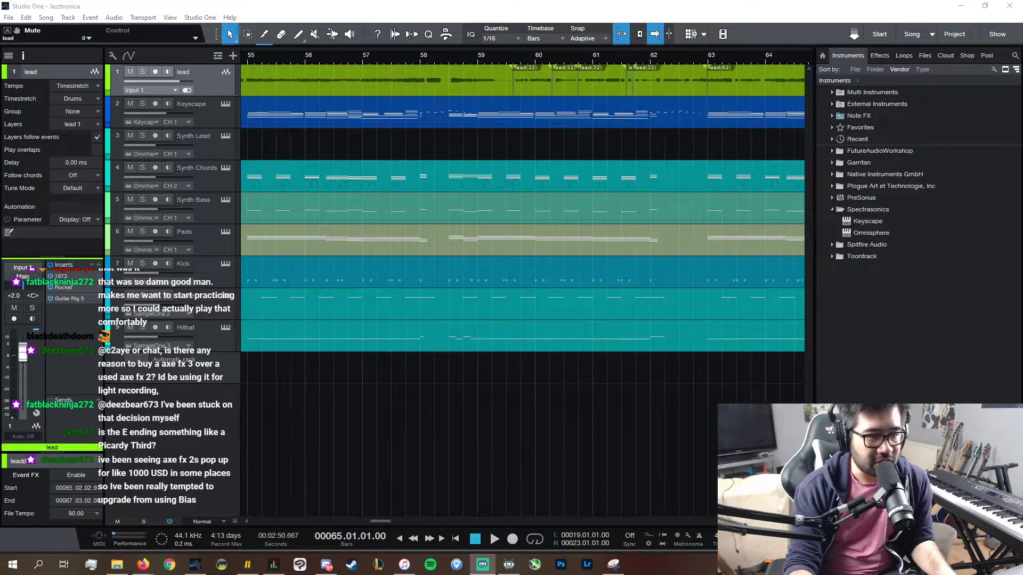
pyautogui.scroll(-6, 791, 213)
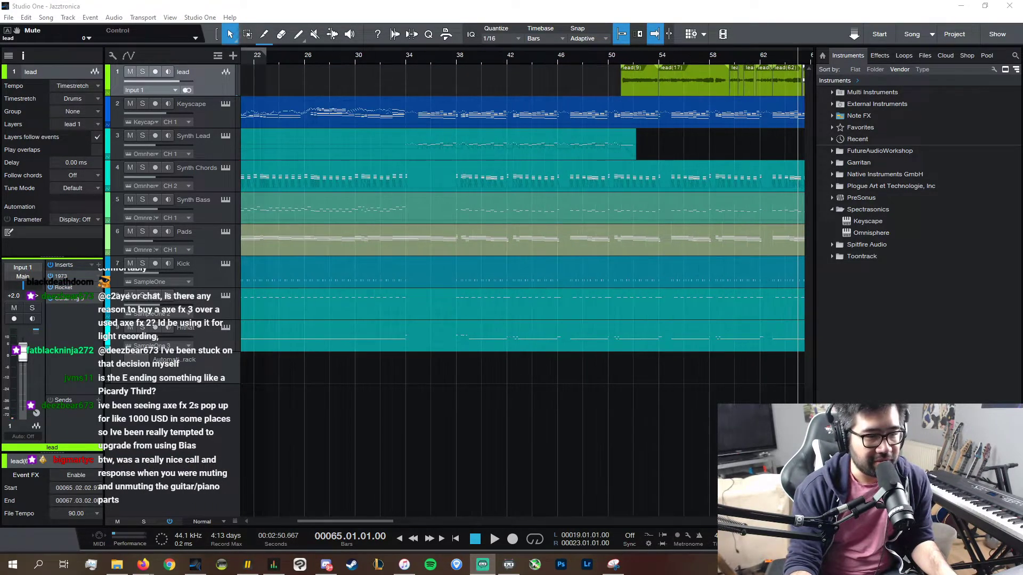
pyautogui.hscroll(6, 699, 525)
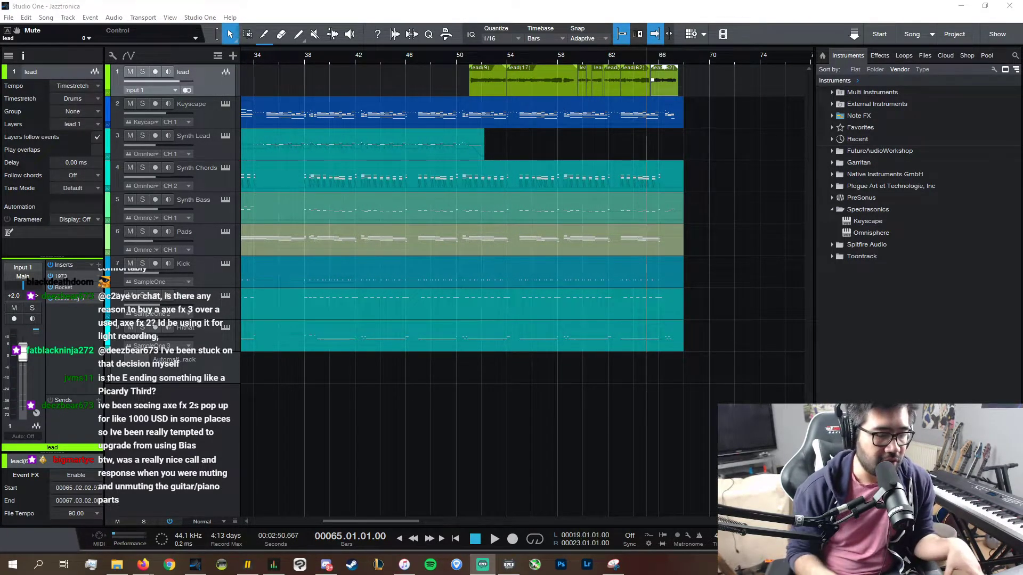
pyautogui.click(676, 58)
pyautogui.press('space')
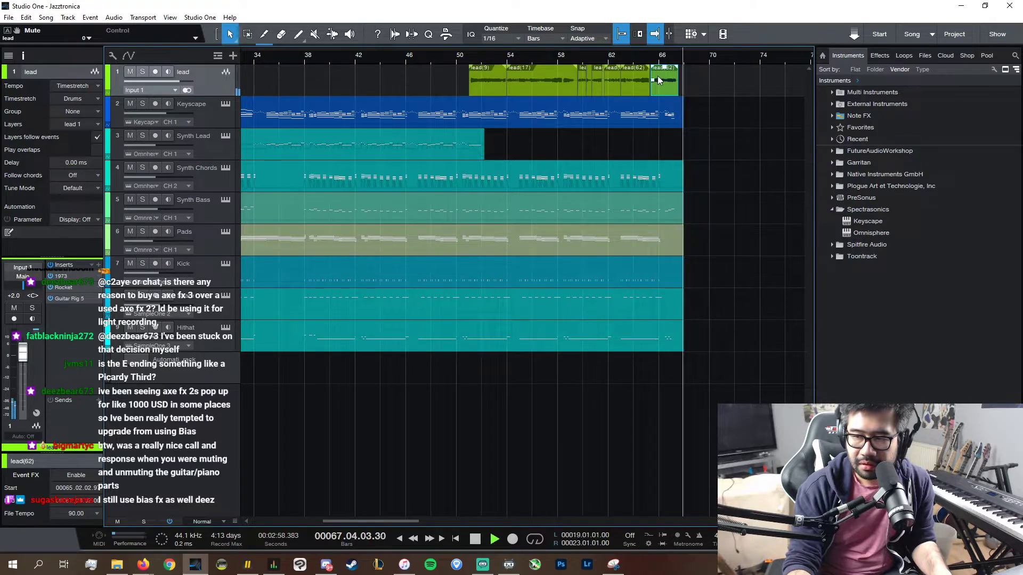
pyautogui.press('space')
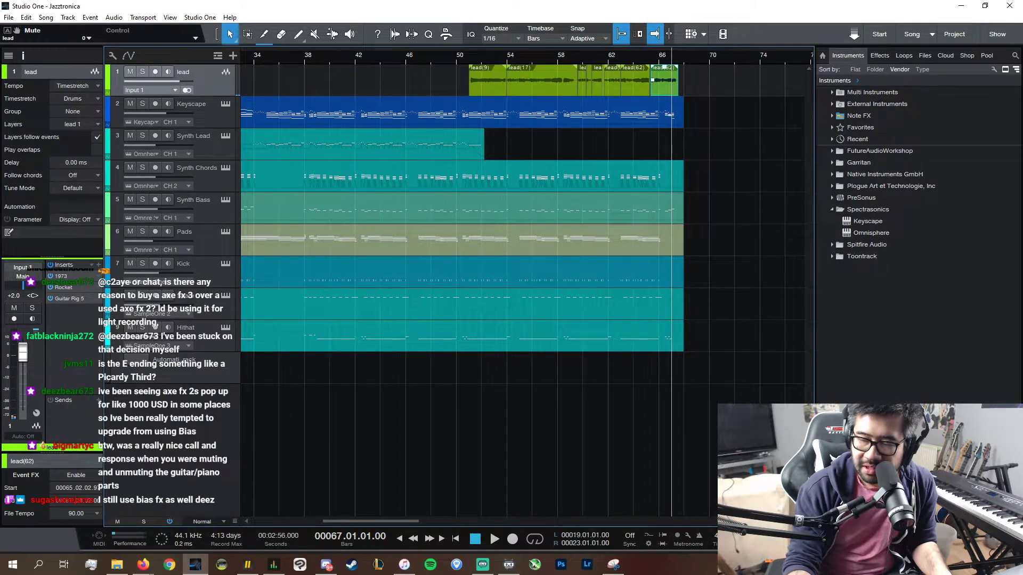
# - Play the solo from bar 54 and set the lead track's volume to +1.5 dB
pyautogui.click(507, 57)
pyautogui.press('space')
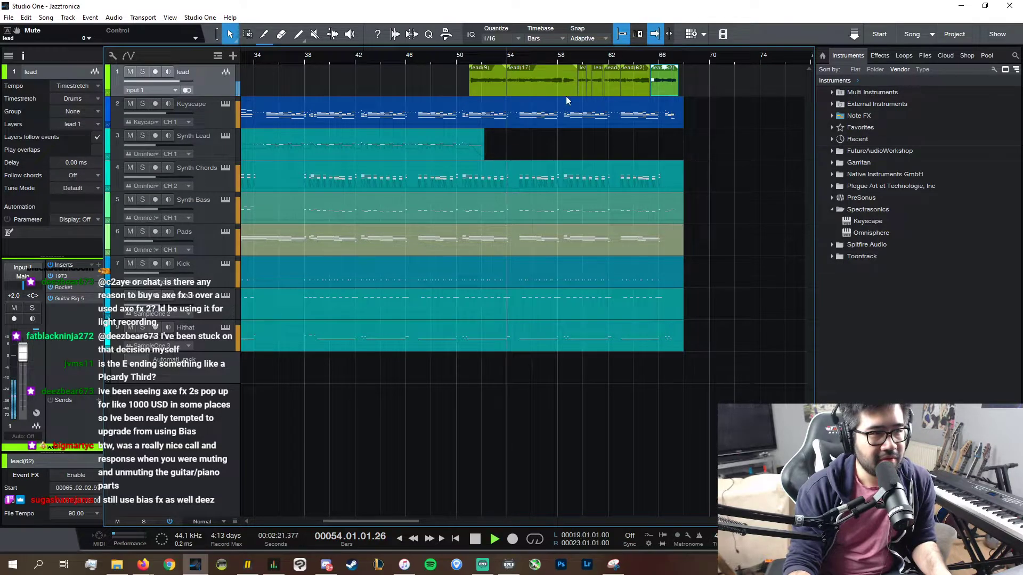
pyautogui.press('e')
pyautogui.press('e')
pyautogui.press('e')
pyautogui.press('e')
pyautogui.press('e')
pyautogui.press('e')
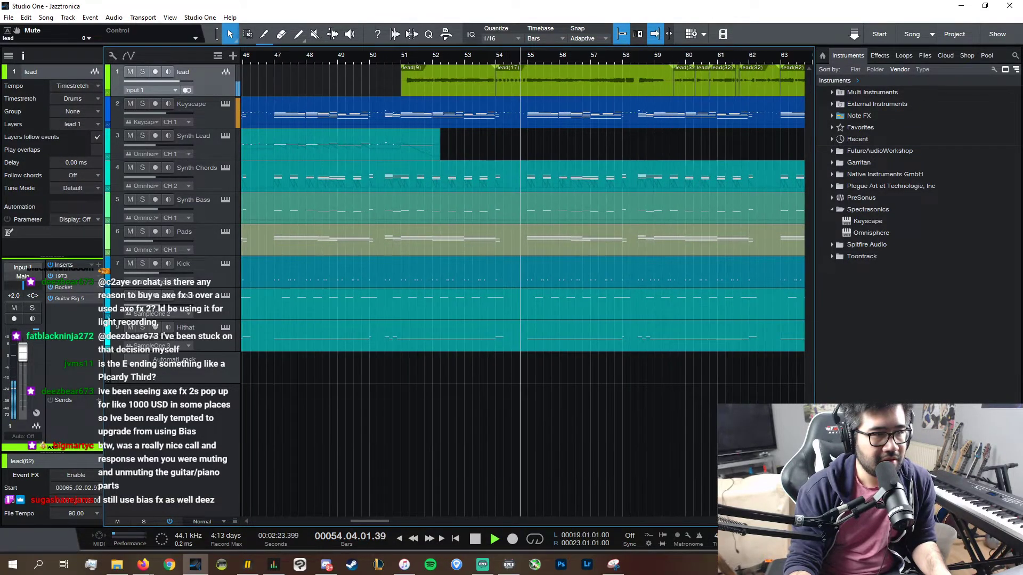
pyautogui.press('w')
pyautogui.press('w')
pyautogui.press('w')
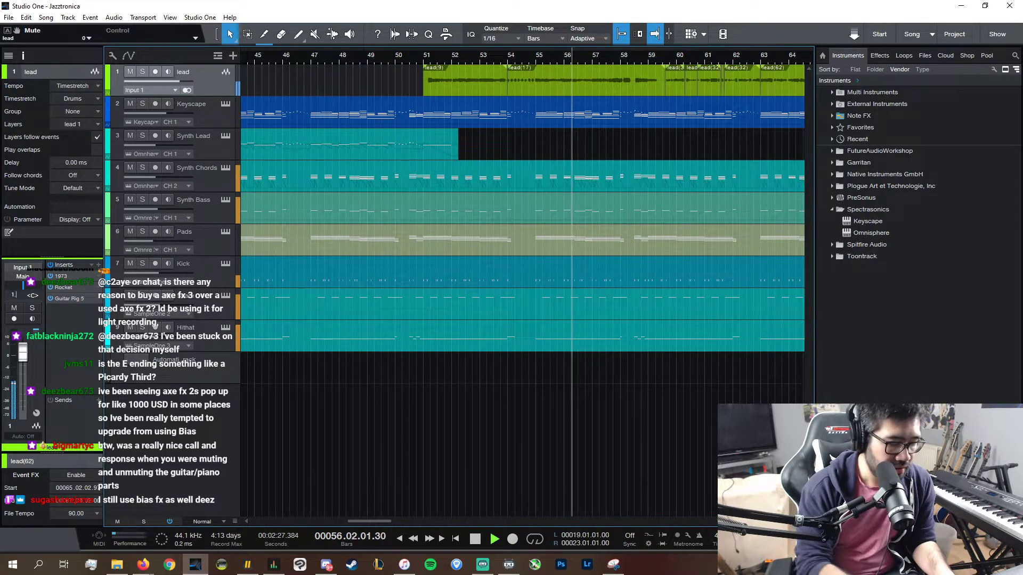
pyautogui.write('1.5')
pyautogui.press('Return')
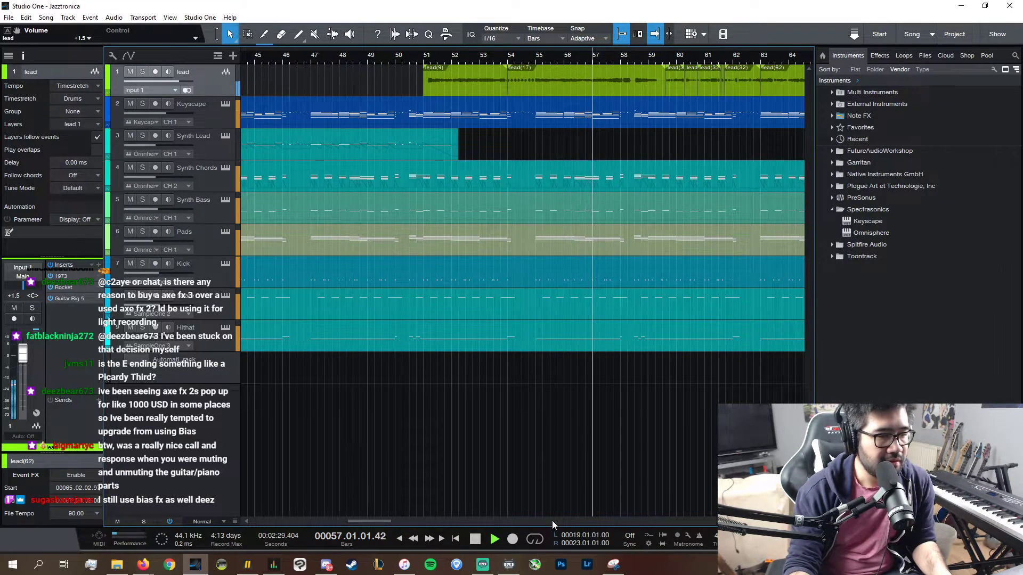
pyautogui.scroll(-6, 552, 521)
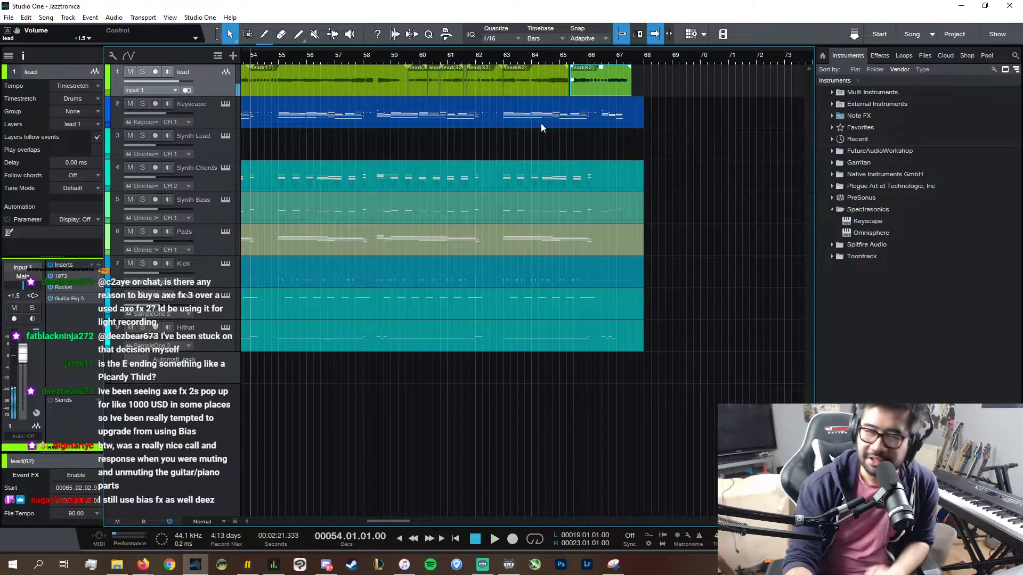
# - Play the solo's ending from about 63.3, then replay the last bars from 65.4
pyautogui.click(519, 56)
pyautogui.press('space')
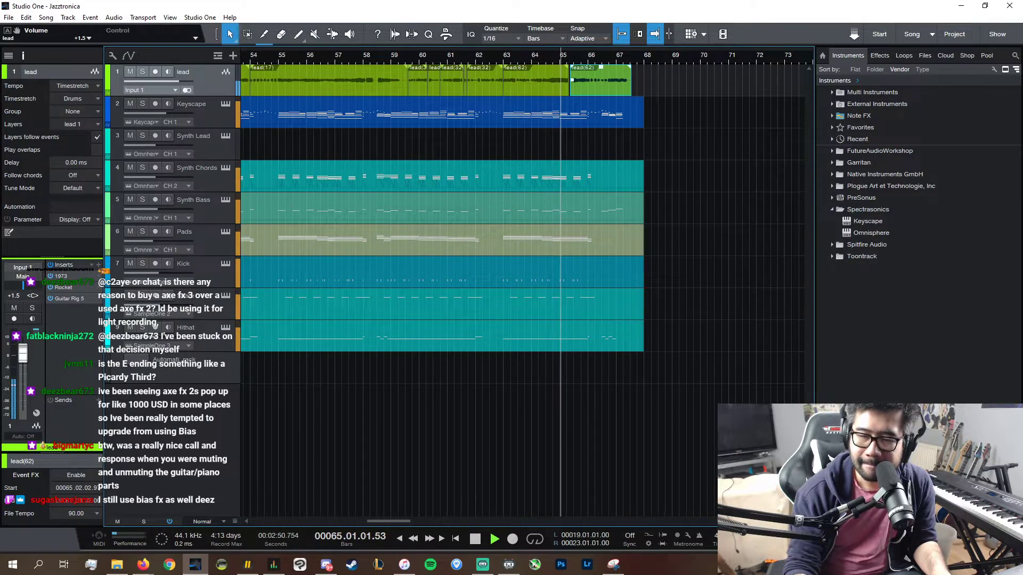
pyautogui.hotkey('alt', 'Tab')
pyautogui.hotkey('alt', 'Tab')
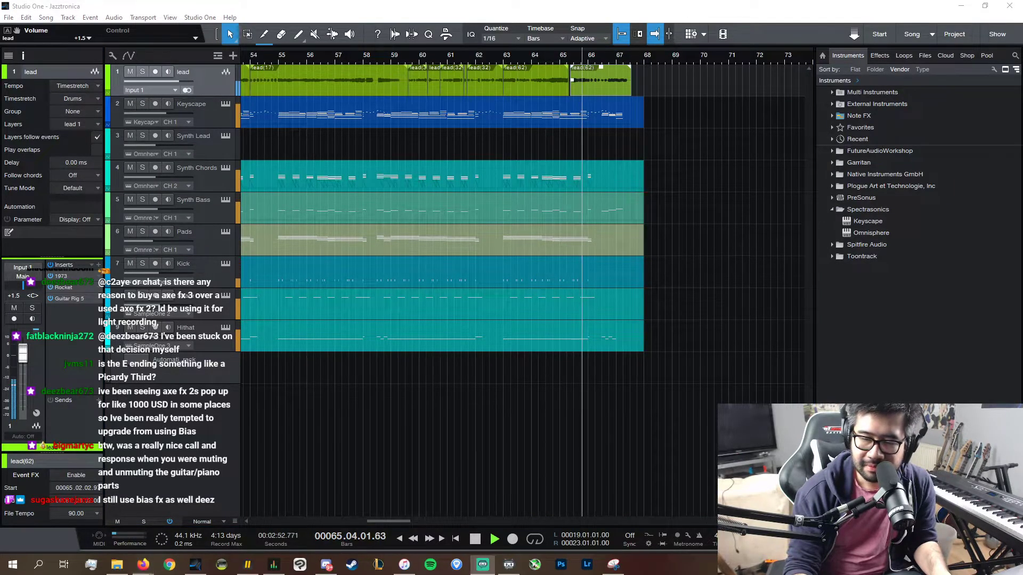
pyautogui.press('e')
pyautogui.press('e')
pyautogui.press('e')
pyautogui.press('e')
pyautogui.press('e')
pyautogui.press('e')
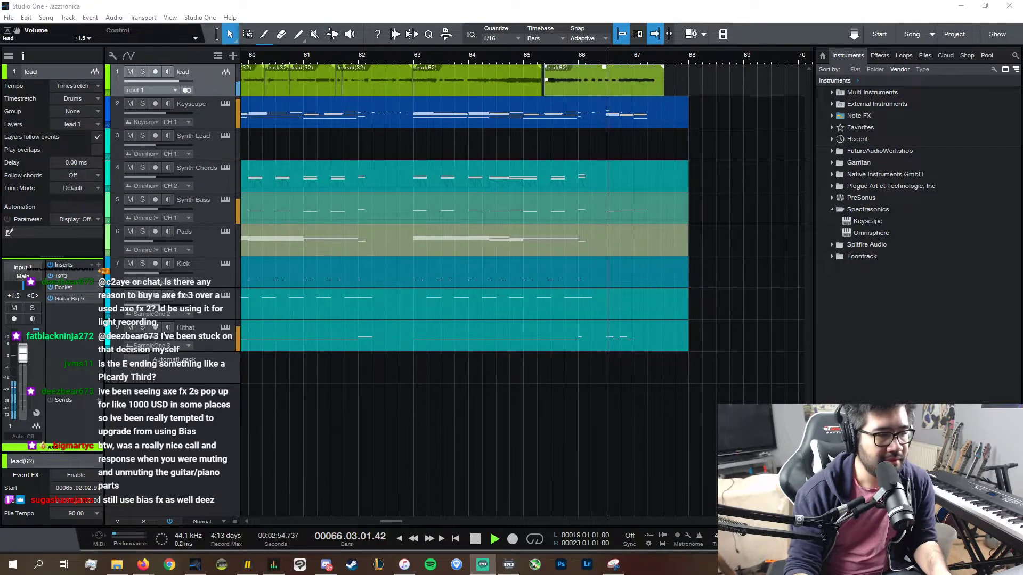
pyautogui.press('e')
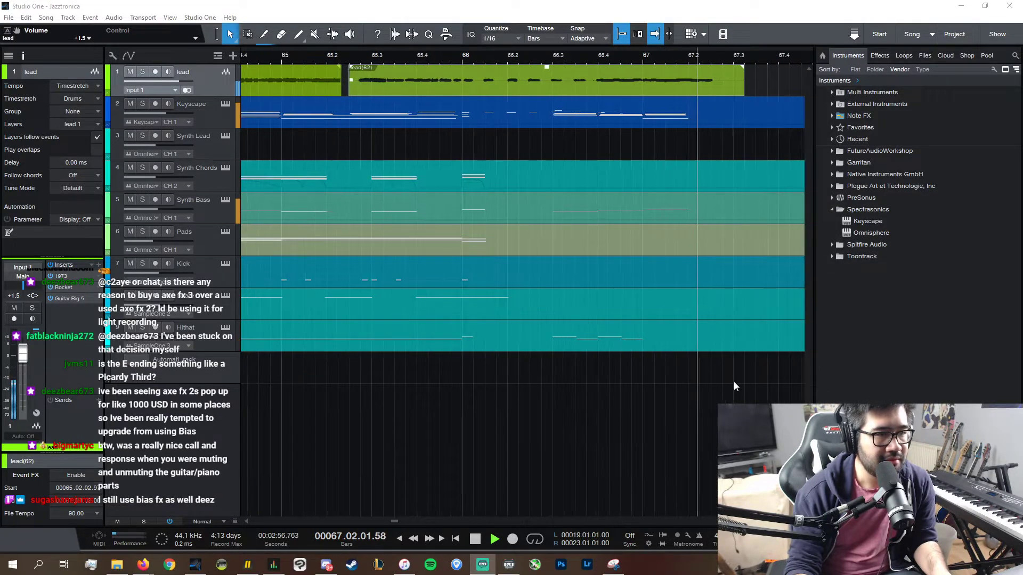
pyautogui.click(419, 56)
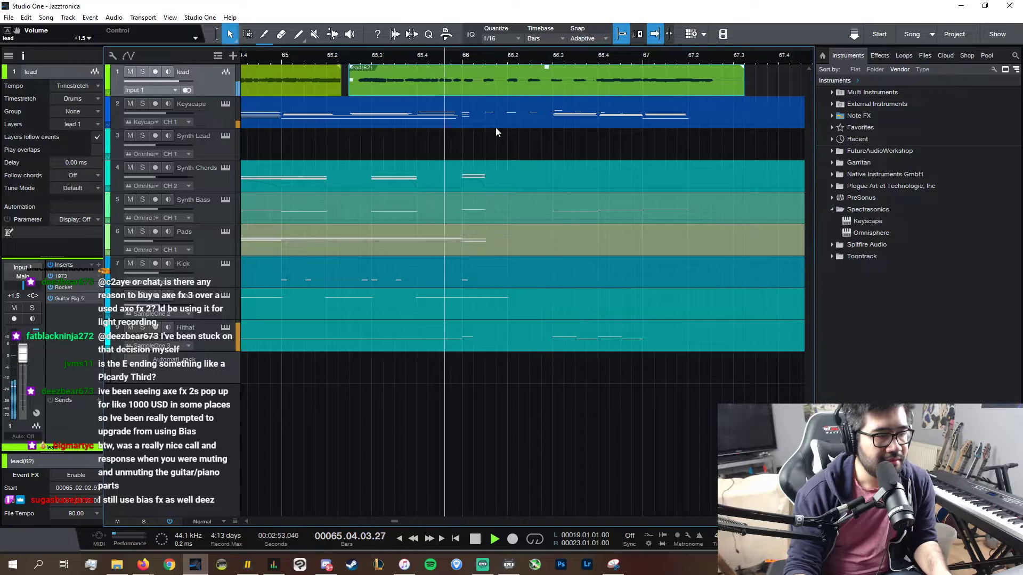
# - Open the Synth Chords part in the note editor and play its chords from bar 58
pyautogui.press('space')
pyautogui.doubleClick(494, 177)
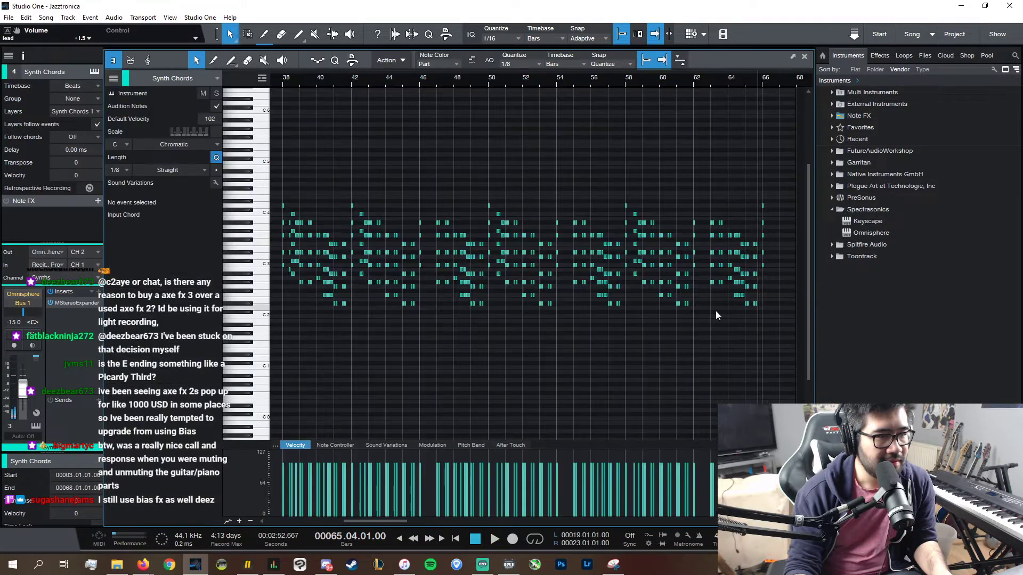
pyautogui.press('e')
pyautogui.press('e')
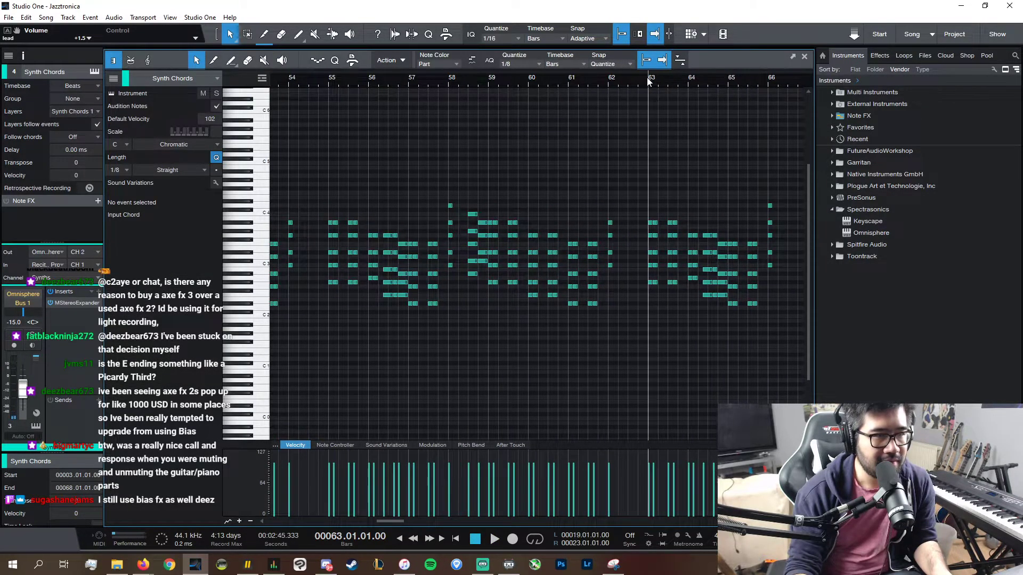
pyautogui.press('space')
pyautogui.click(459, 84)
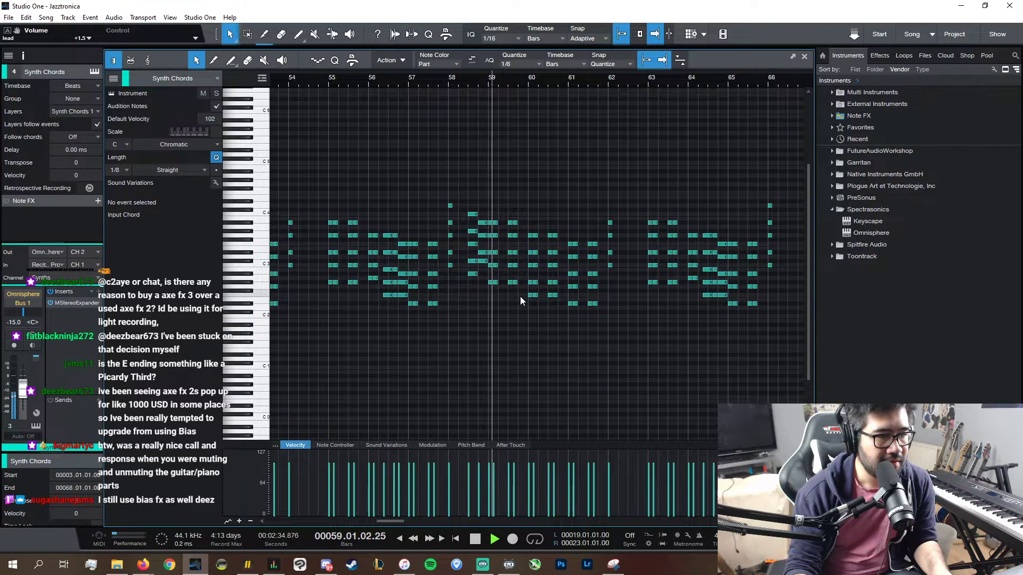
# - Copy the half-beat Synth Chords chord in bar 60 to 66.3 and 66.4, making each copy one beat long
pyautogui.moveTo(543, 314); pyautogui.dragTo(534, 221)
pyautogui.hscroll(5, 608, 520)
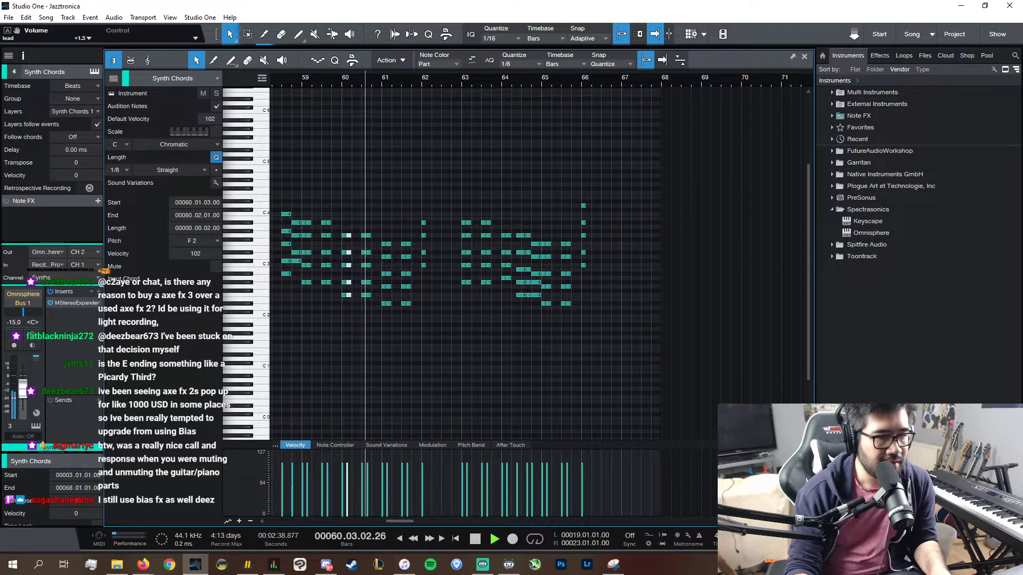
pyautogui.moveTo(772, 521); pyautogui.dragTo(779, 522)
pyautogui.hscroll(3, 706, 522)
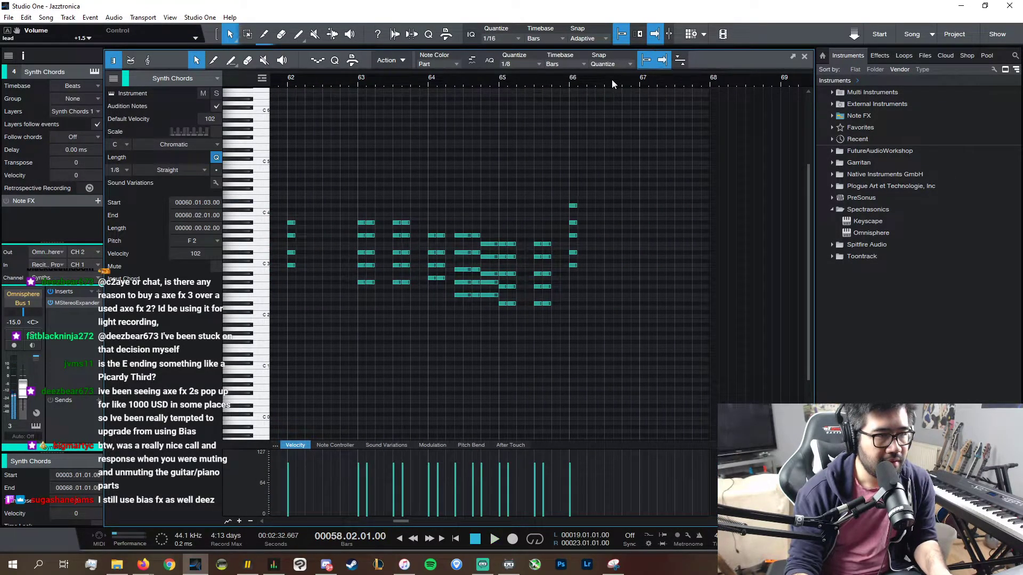
pyautogui.click(618, 236)
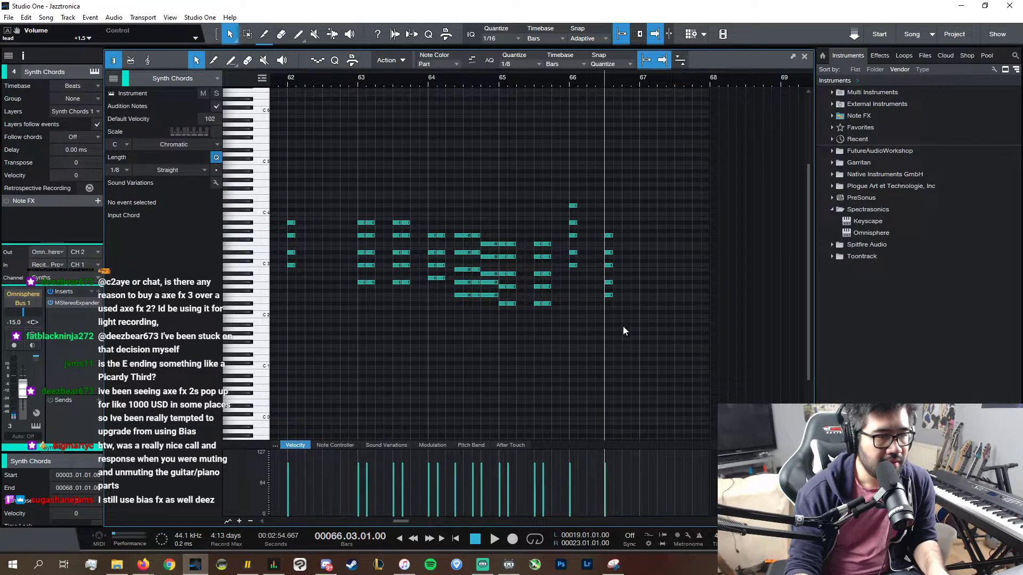
pyautogui.moveTo(623, 326); pyautogui.dragTo(621, 236)
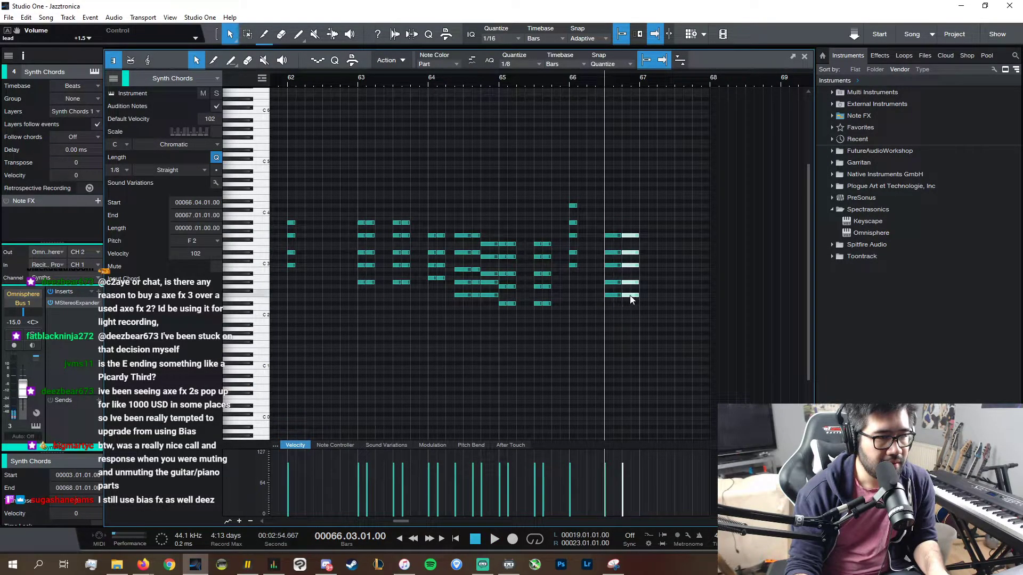
# - Revoice the Synth Chords chord at 66.4 to F2, G#2, A#2, D3 and F3
pyautogui.moveTo(630, 296); pyautogui.dragTo(632, 274)
pyautogui.click(649, 265)
pyautogui.click(634, 261)
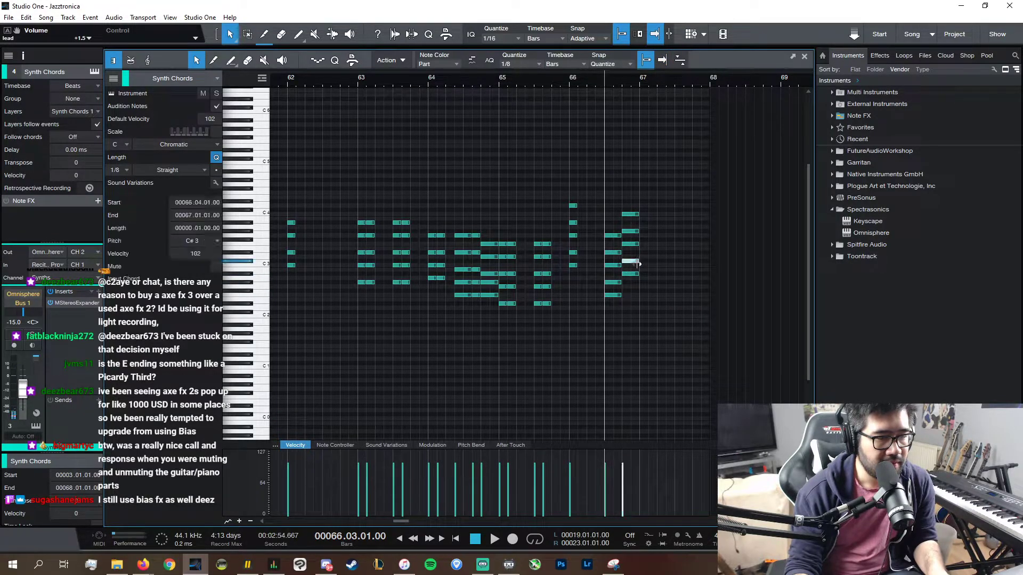
pyautogui.click(634, 246)
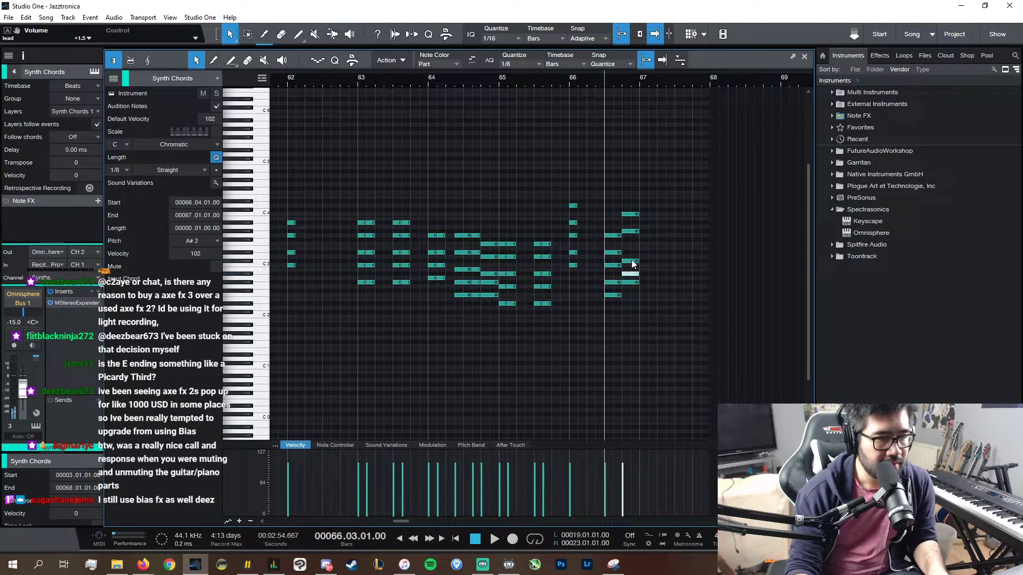
pyautogui.moveTo(634, 236); pyautogui.dragTo(638, 295)
pyautogui.click(636, 273)
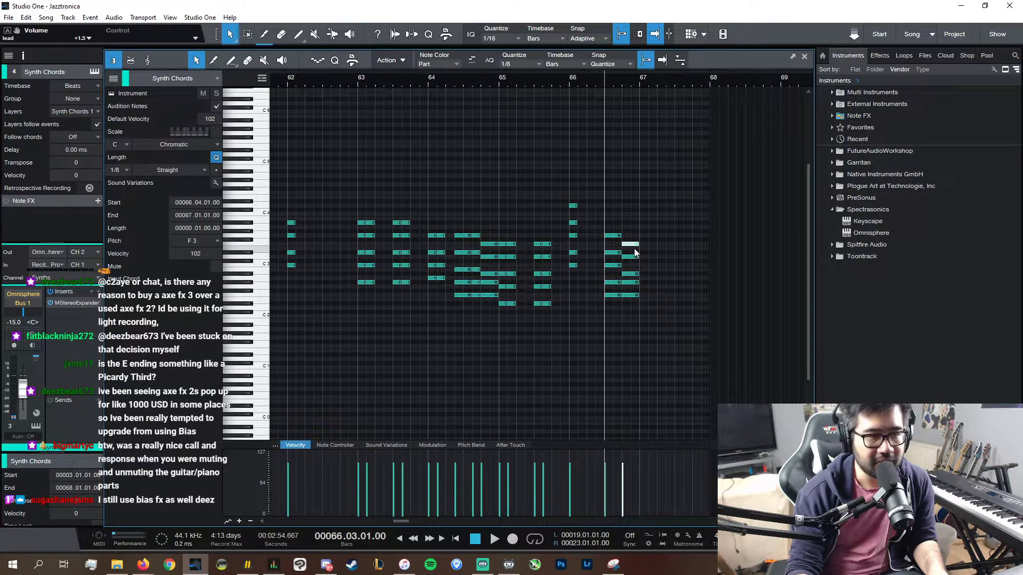
pyautogui.moveTo(637, 244); pyautogui.dragTo(630, 297)
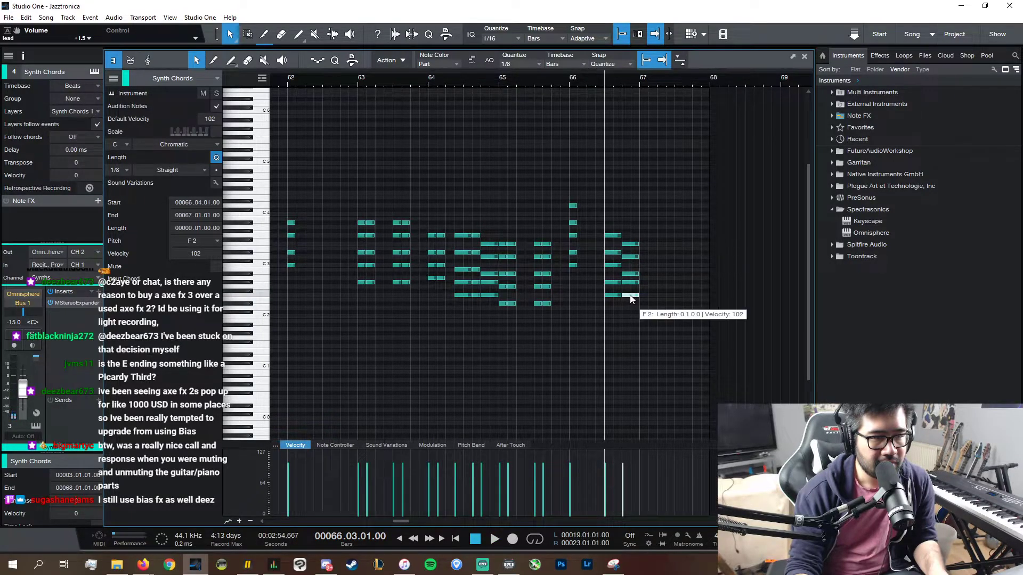
# - Play from bar 65, copy that bar's half-beat D#2 chord to bar 67 and extend the copy to one beat
pyautogui.press('space')
pyautogui.press('space')
pyautogui.moveTo(647, 306); pyautogui.dragTo(627, 229)
pyautogui.click(498, 78)
pyautogui.press('space')
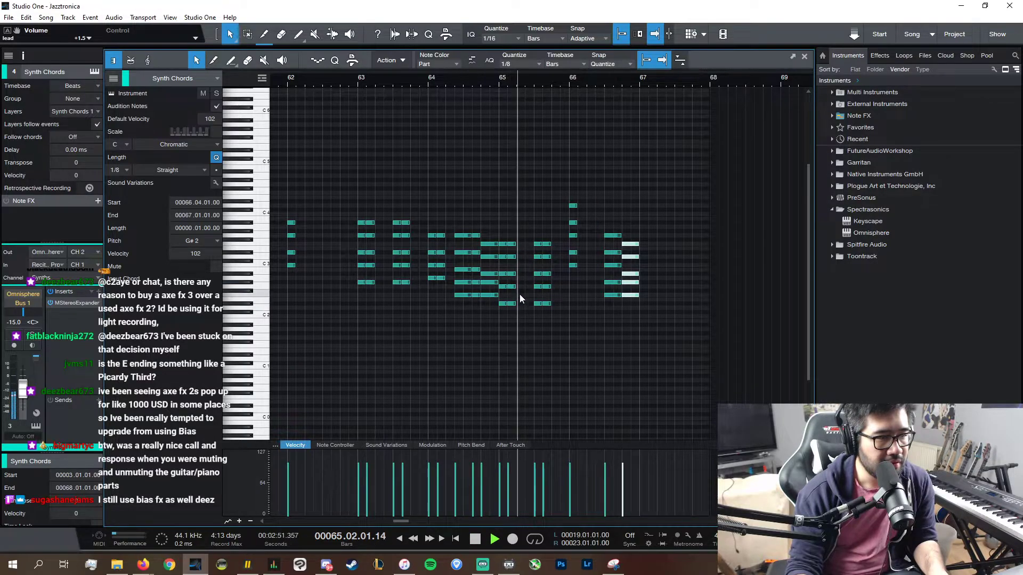
pyautogui.press('space')
pyautogui.moveTo(517, 317); pyautogui.dragTo(645, 245)
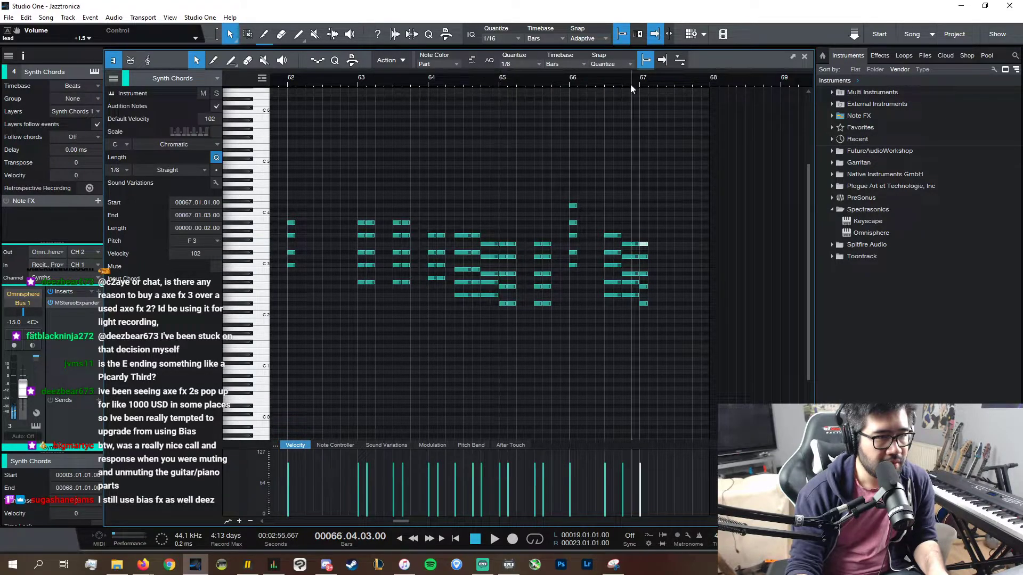
pyautogui.moveTo(648, 245); pyautogui.dragTo(656, 246)
# - Delete the F3 note from the bar 67 Synth Chords chord, play from bar 66 and close the editor
pyautogui.press('space')
pyautogui.press('space')
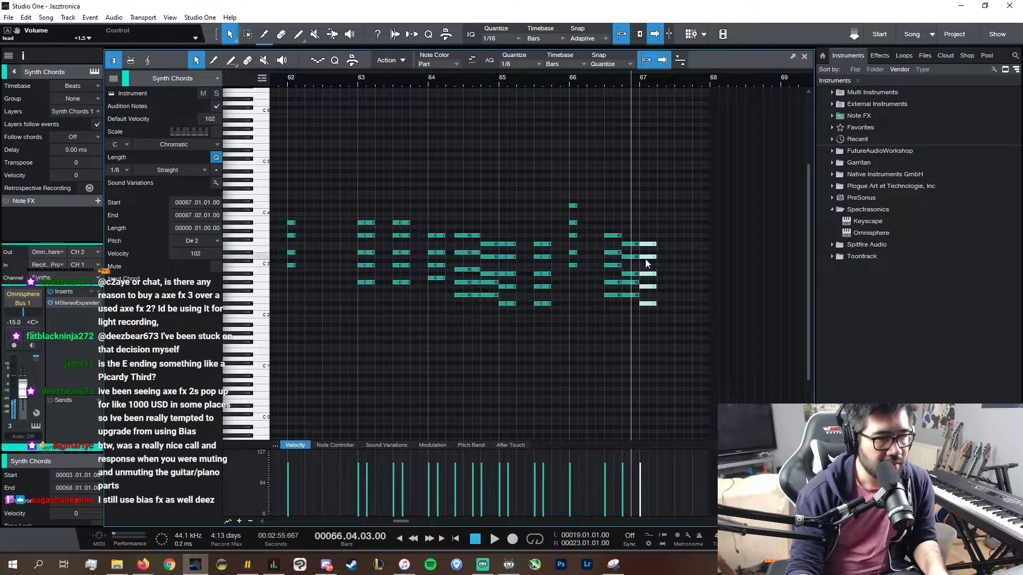
pyautogui.click(645, 257)
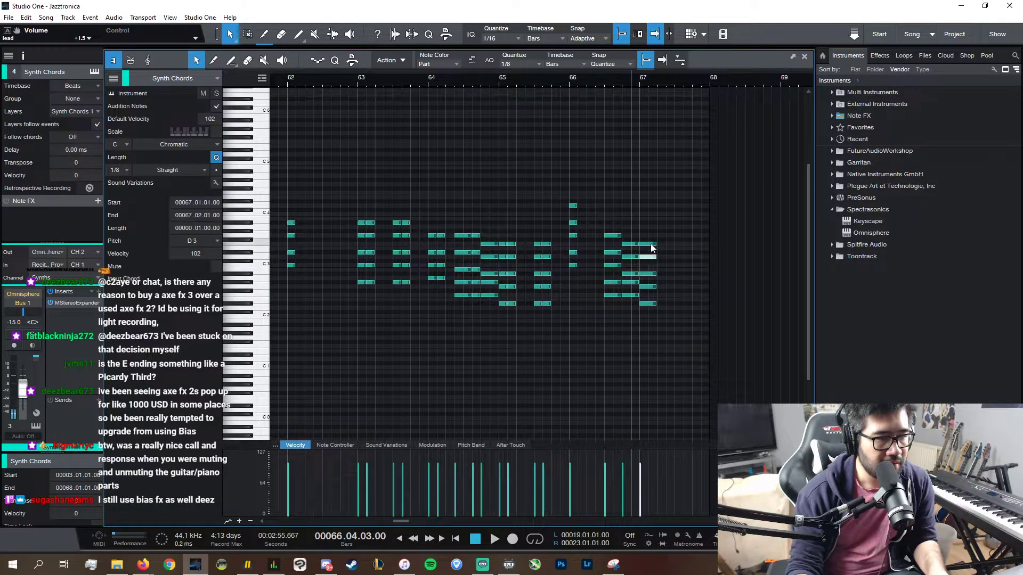
pyautogui.press('space')
pyautogui.click(573, 80)
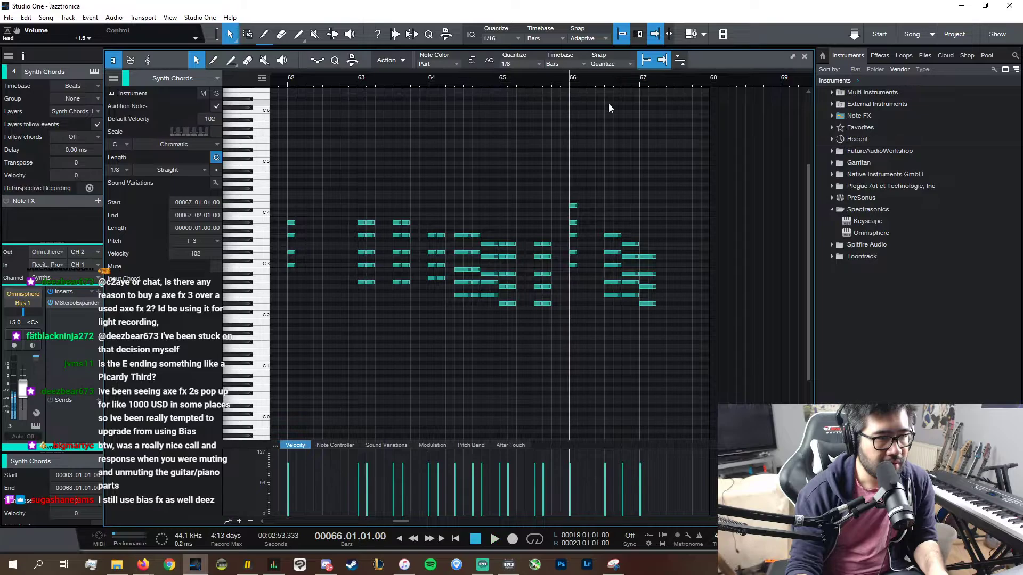
pyautogui.click(802, 58)
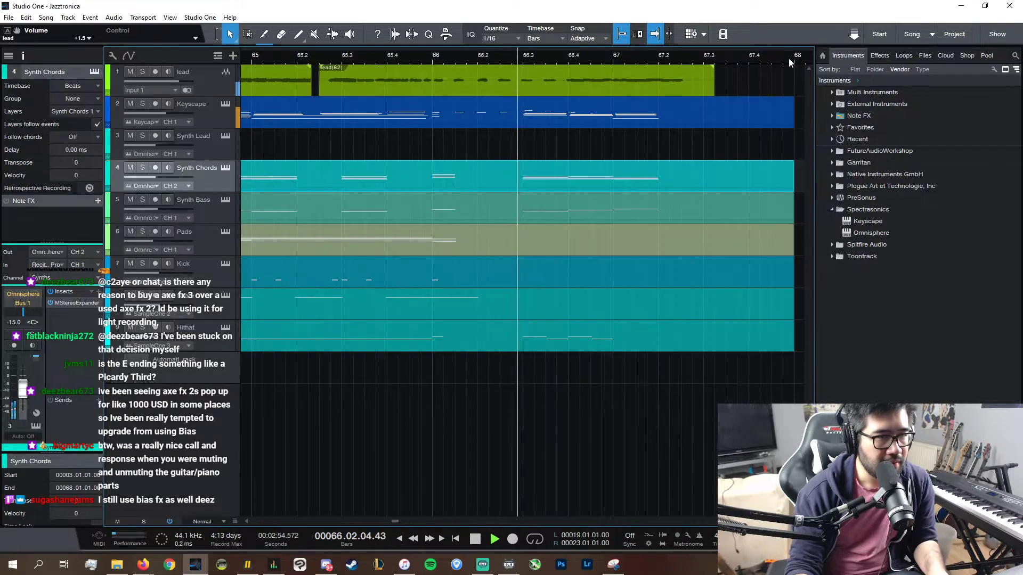
# - Lower the top note of Keyscape's bar 67 chord to D3, play it from 66.3 and close the editor
pyautogui.doubleClick(672, 104)
pyautogui.press('space')
pyautogui.moveTo(662, 240); pyautogui.dragTo(663, 246)
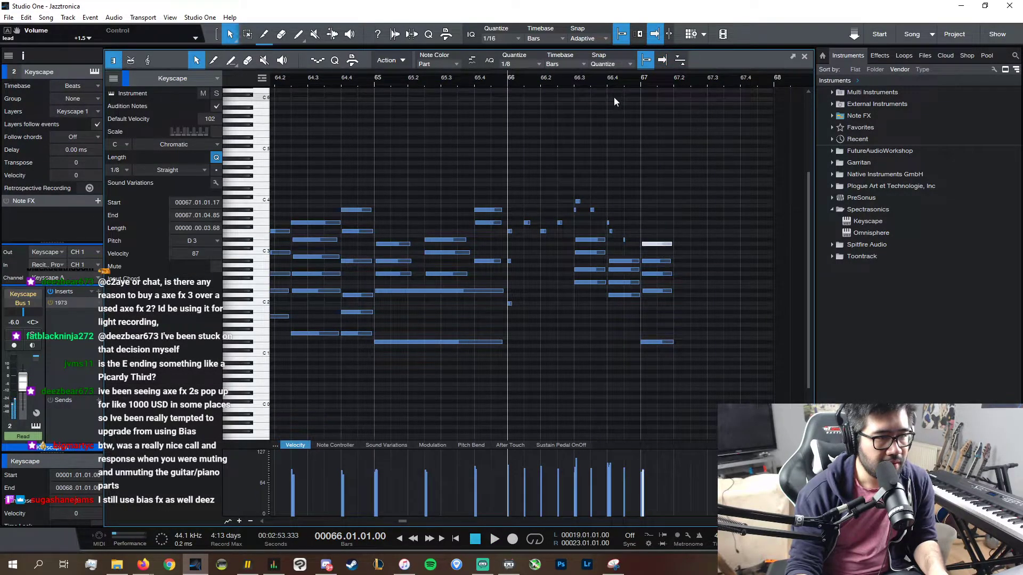
pyautogui.click(597, 82)
pyautogui.press('space')
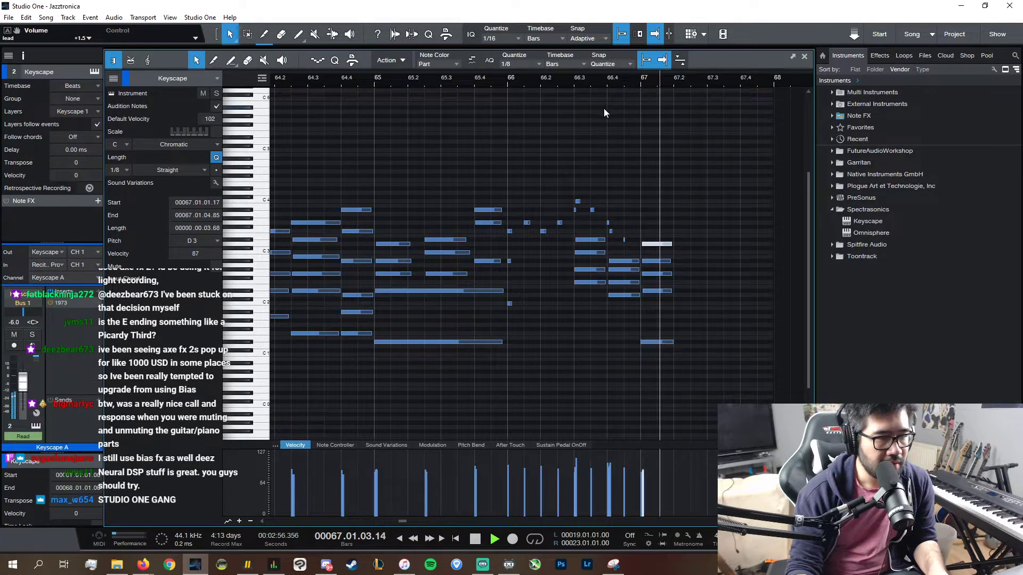
pyautogui.press('space')
pyautogui.click(805, 57)
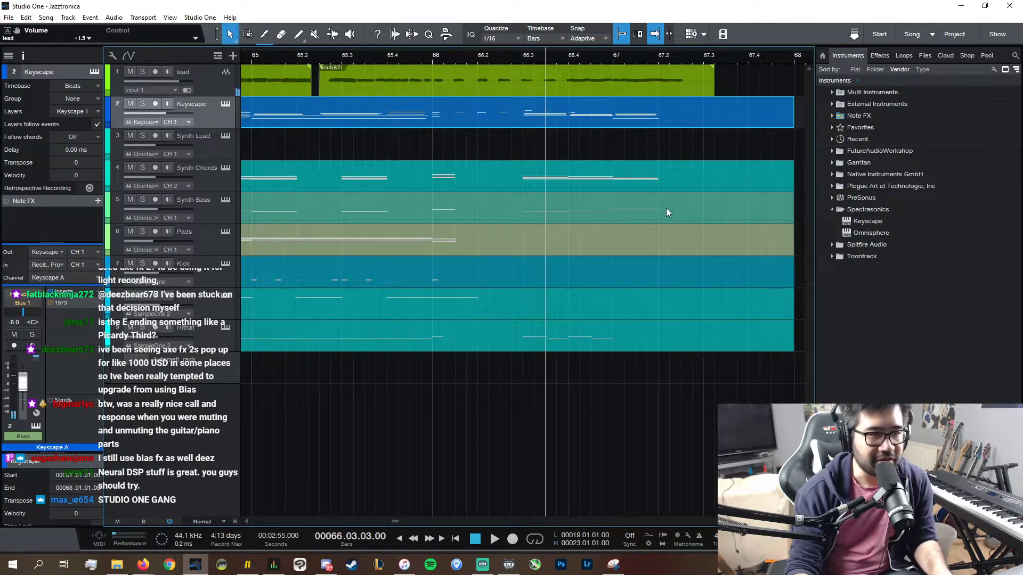
# - Copy the Synth Chords modulation curve of the chord at 58.3 onto the chords at 66.3, 66.4 and 67
pyautogui.doubleClick(669, 181)
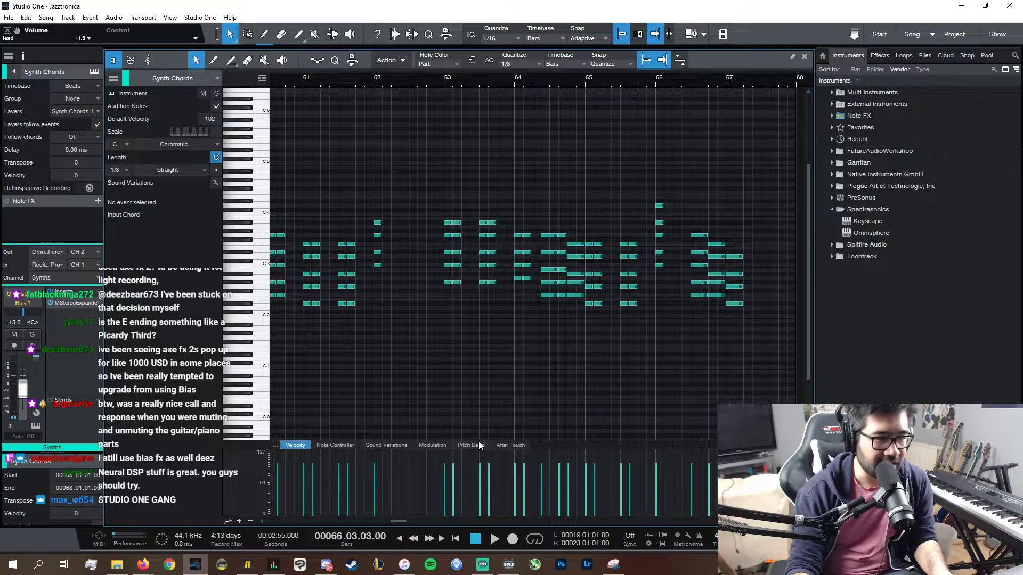
pyautogui.click(469, 445)
pyautogui.click(318, 446)
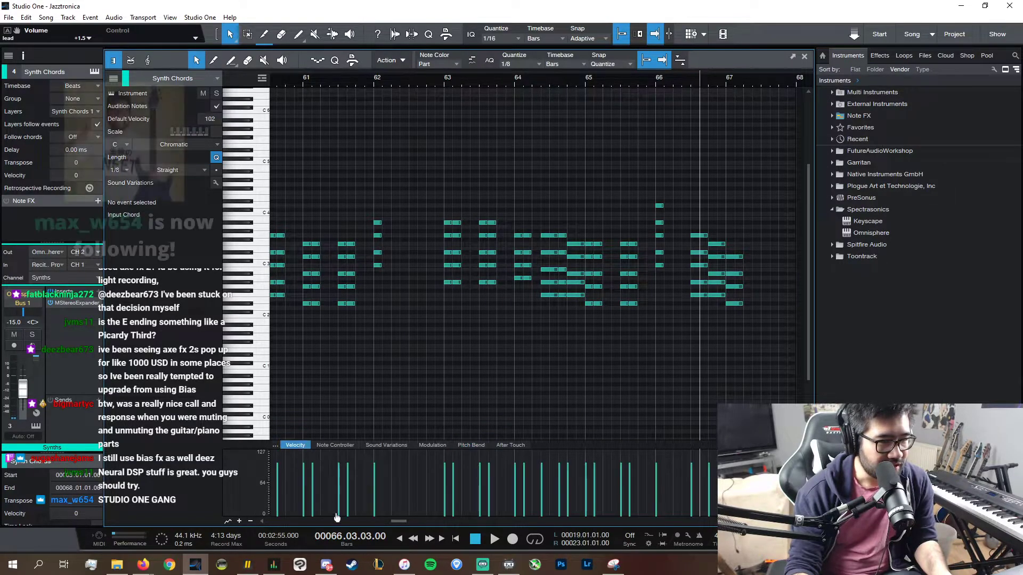
pyautogui.click(439, 445)
pyautogui.hscroll(-5, 413, 521)
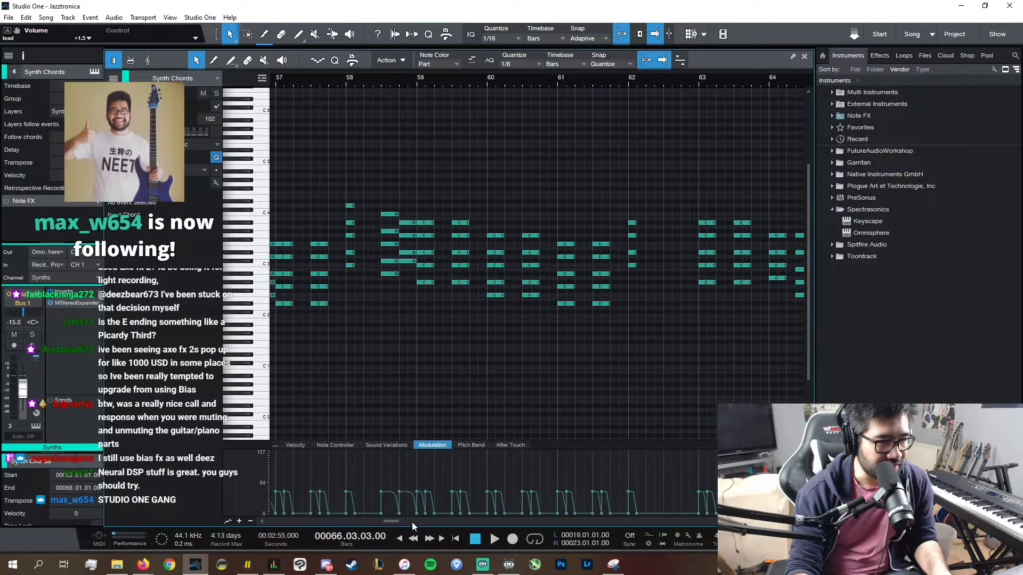
pyautogui.moveTo(481, 507); pyautogui.dragTo(483, 508)
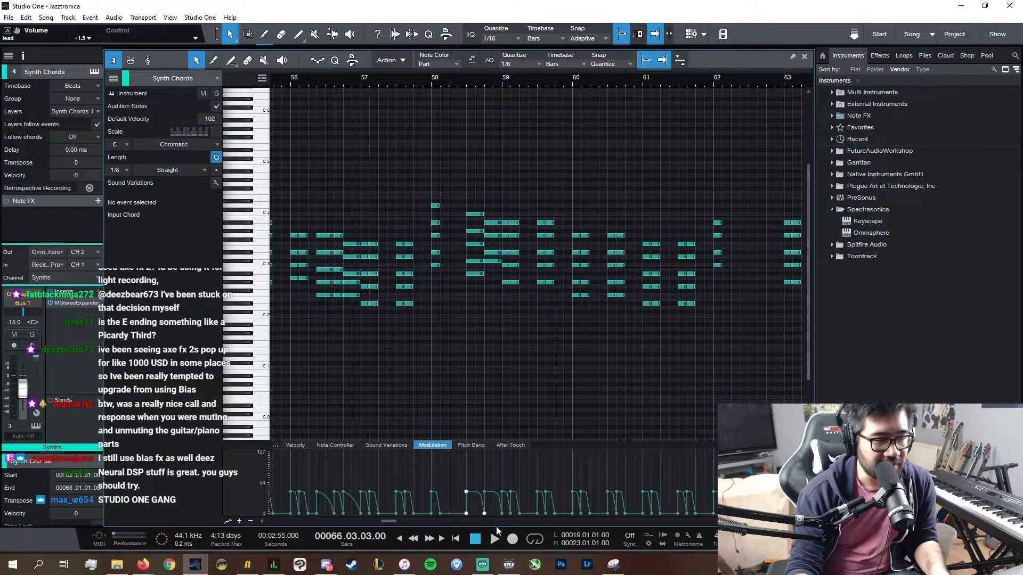
pyautogui.hscroll(8, 519, 517)
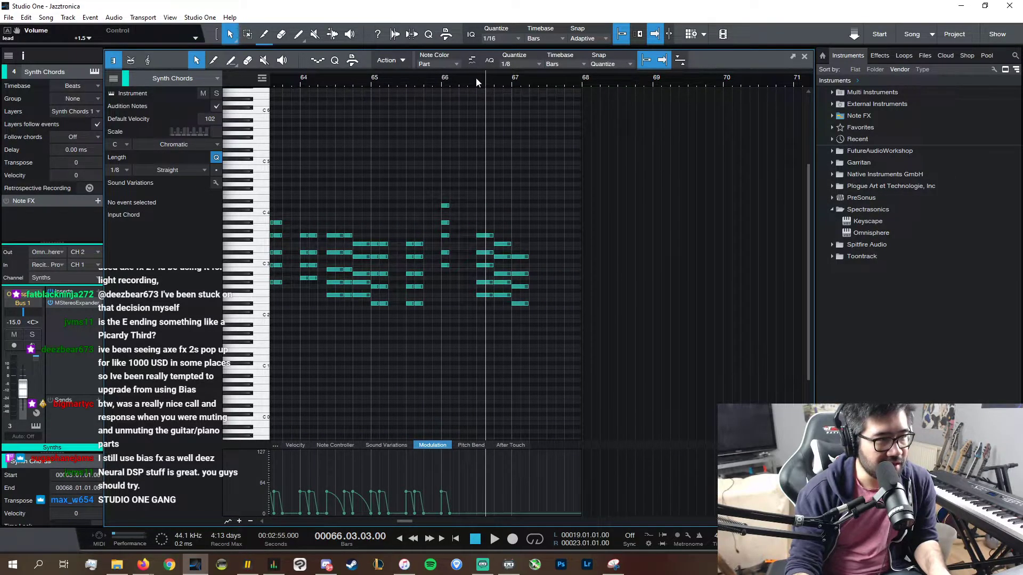
pyautogui.press('d')
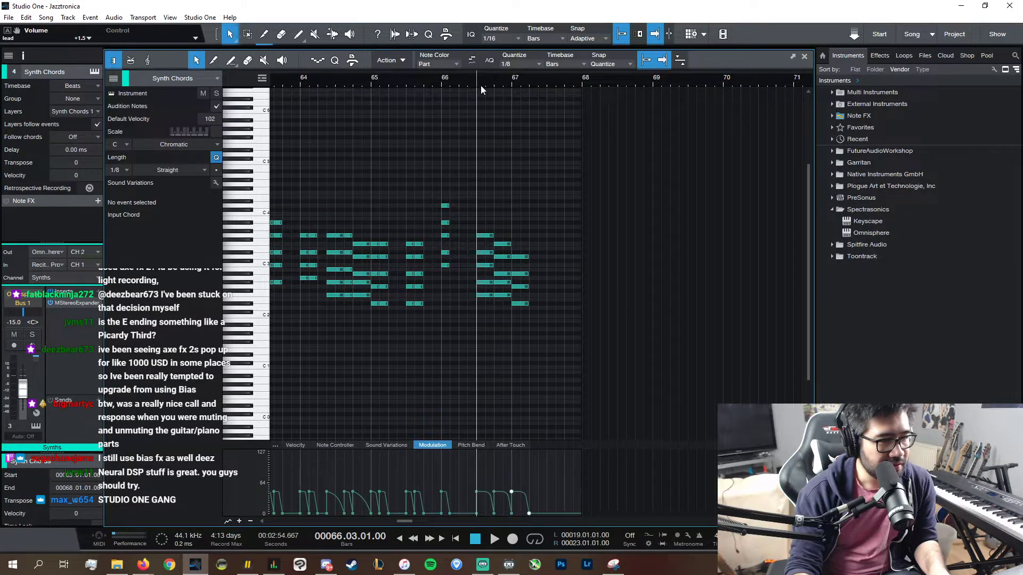
# - Play the ending from 66.3, solo the Synth Chords track and reopen its part in the note editor
pyautogui.press('space')
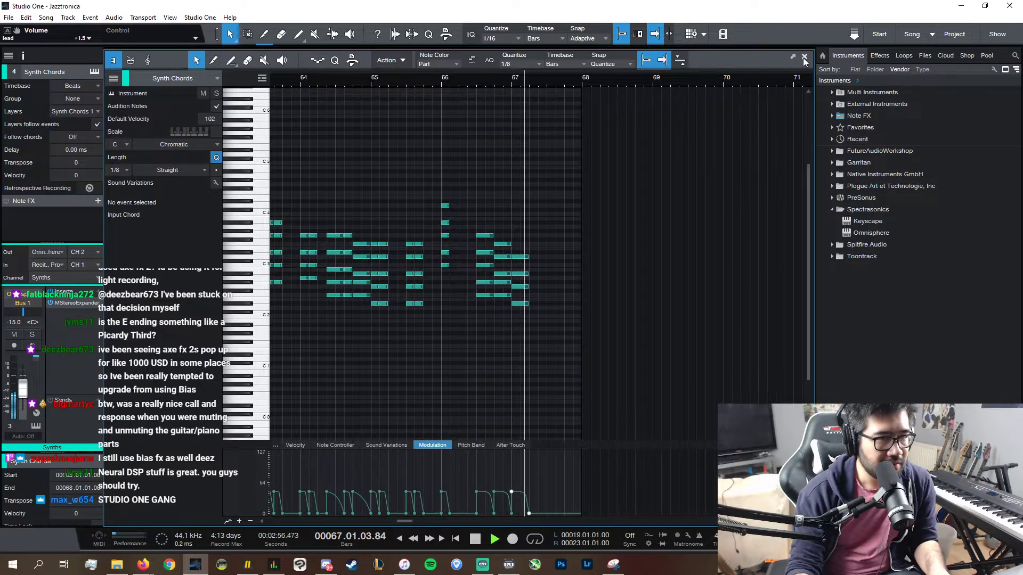
pyautogui.press('F2')
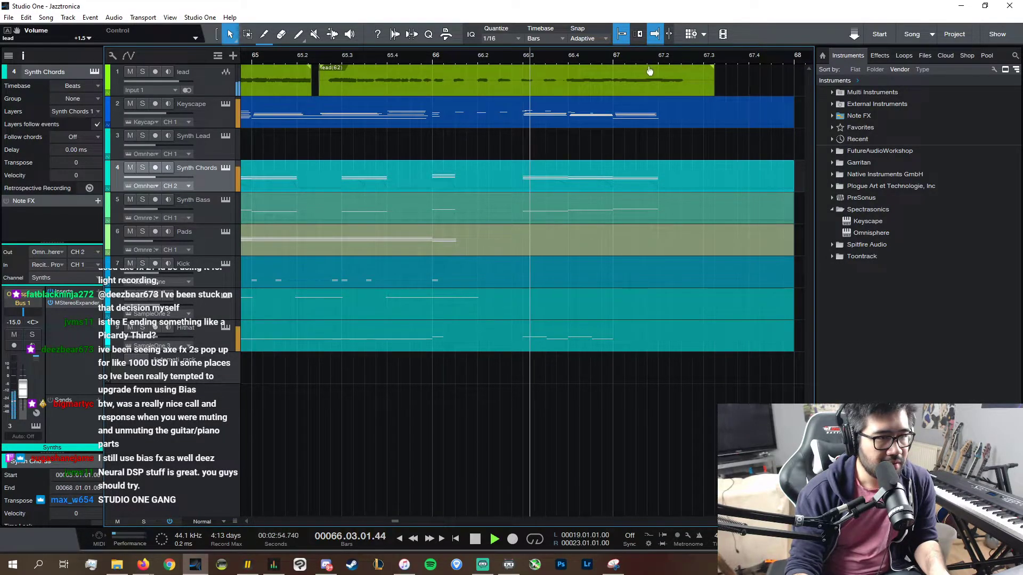
pyautogui.click(141, 168)
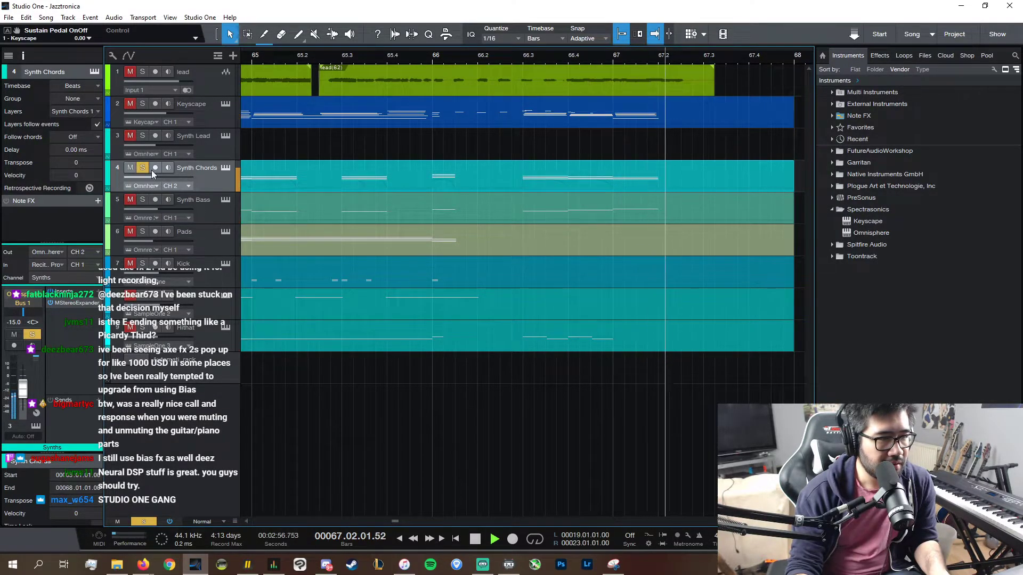
pyautogui.press('space')
pyautogui.doubleClick(606, 178)
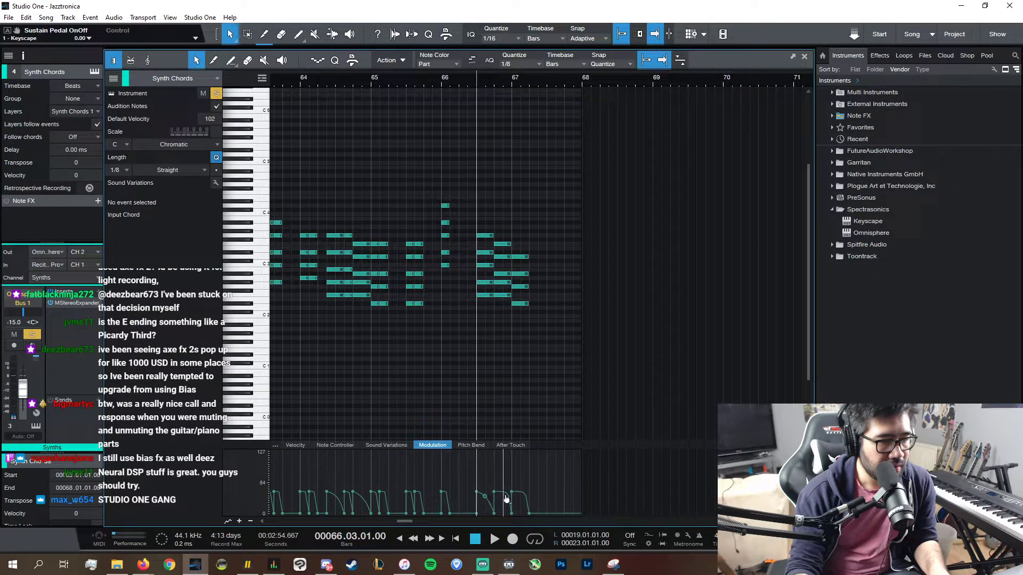
# - Lower the middle modulation points of the Synth Chords chords at 66.4 and 67, unsolo the track and close the editor
pyautogui.press('space')
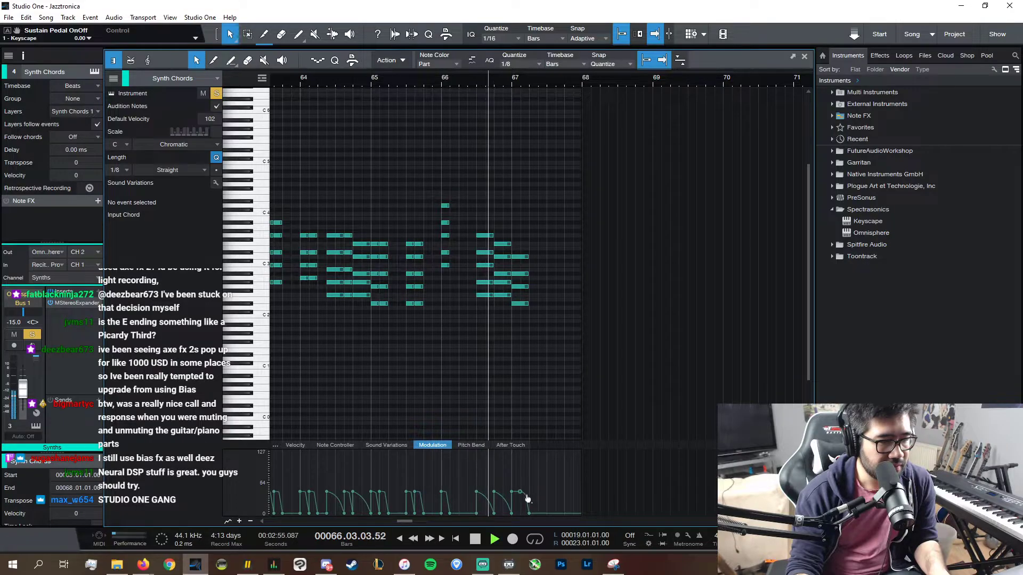
pyautogui.moveTo(521, 494); pyautogui.dragTo(520, 500)
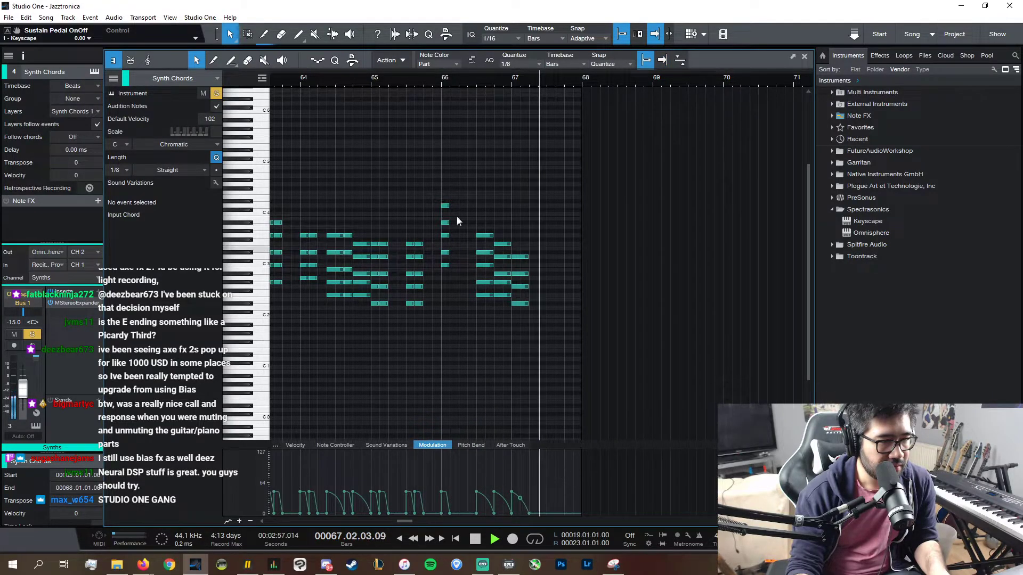
pyautogui.click(327, 82)
pyautogui.click(217, 94)
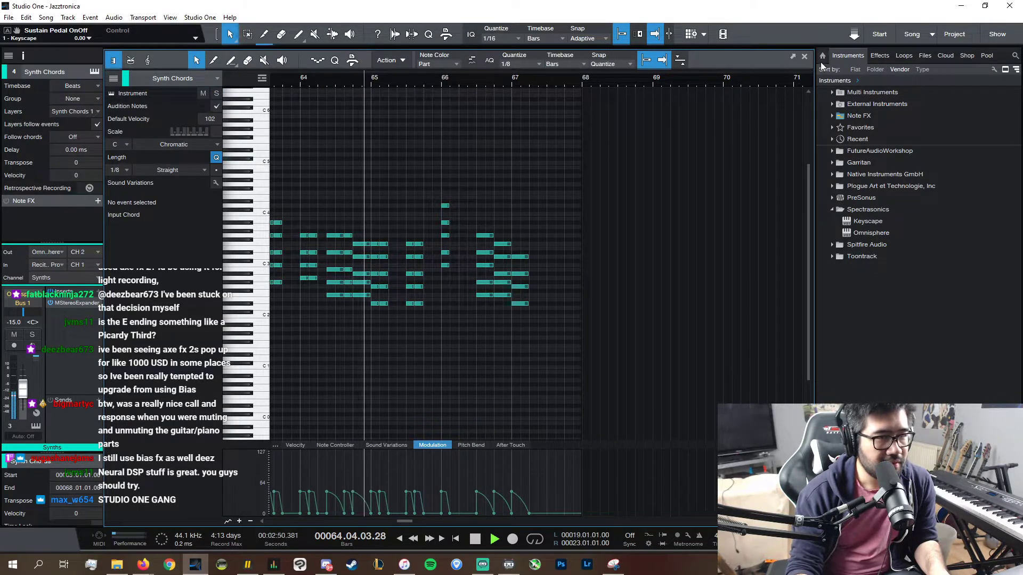
pyautogui.click(804, 56)
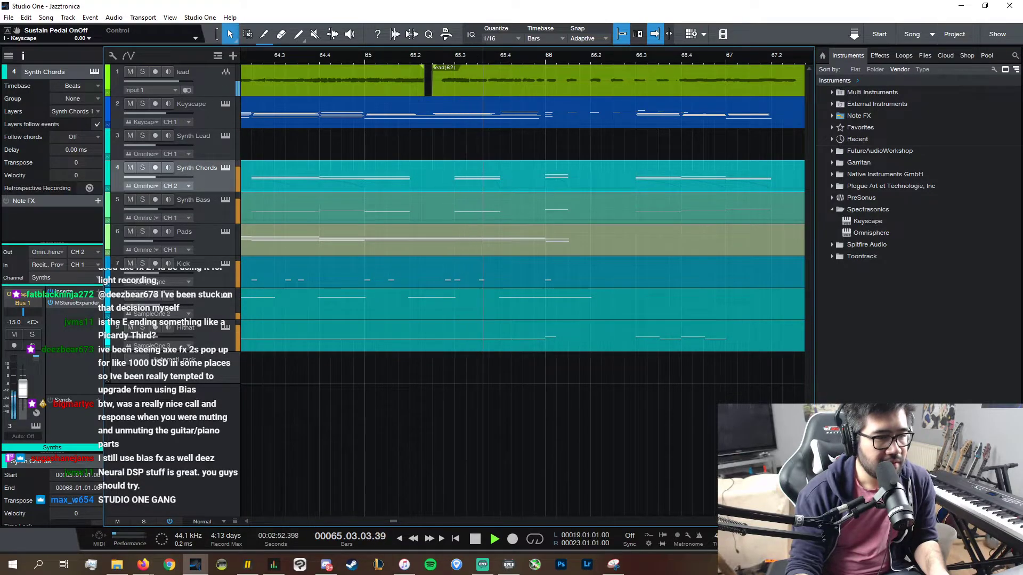
# - Play the ending of the full arrangement from 65.3
pyautogui.press('w')
pyautogui.press('w')
pyautogui.press('w')
pyautogui.press('w')
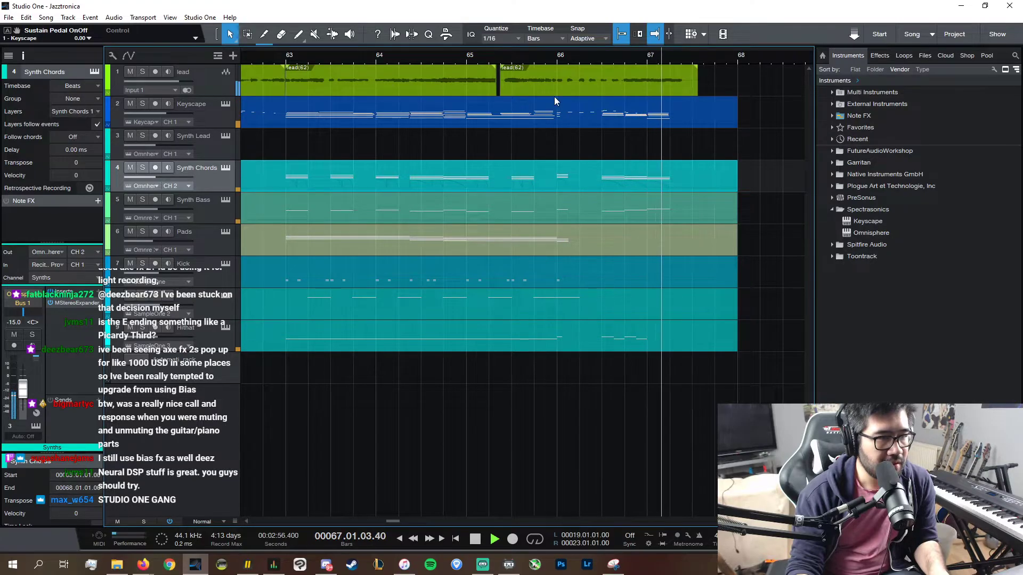
pyautogui.click(523, 56)
# - Try a copy of the bar 66 kick hit at 66.4, play it from bar 66 and close the editor
pyautogui.doubleClick(543, 286)
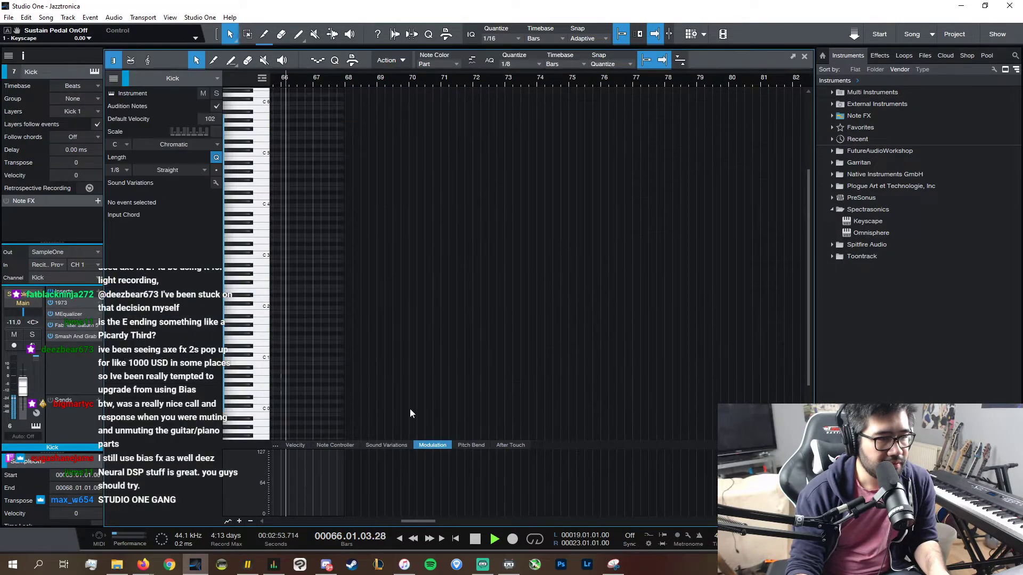
pyautogui.press('e')
pyautogui.press('e')
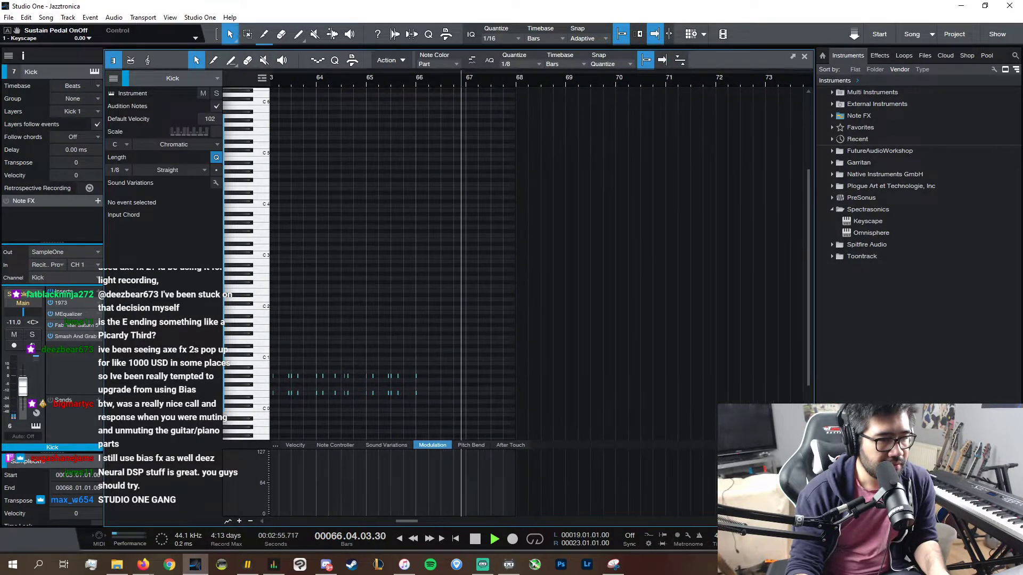
pyautogui.moveTo(418, 404); pyautogui.dragTo(401, 368)
pyautogui.press('space')
pyautogui.click(440, 81)
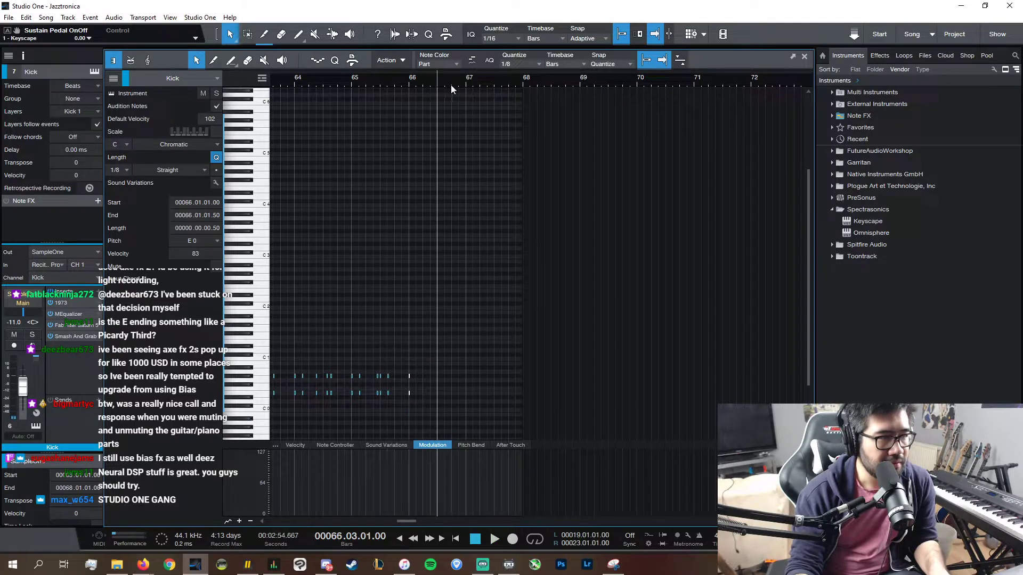
pyautogui.click(452, 83)
pyautogui.hotkey('ctrl', 'v')
pyautogui.press('space')
pyautogui.click(418, 79)
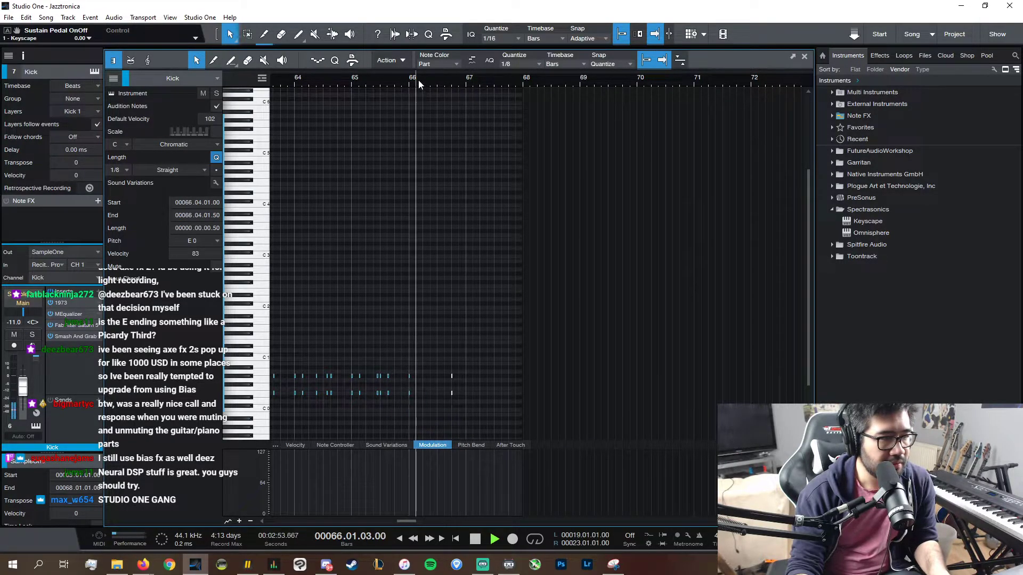
pyautogui.press('F2')
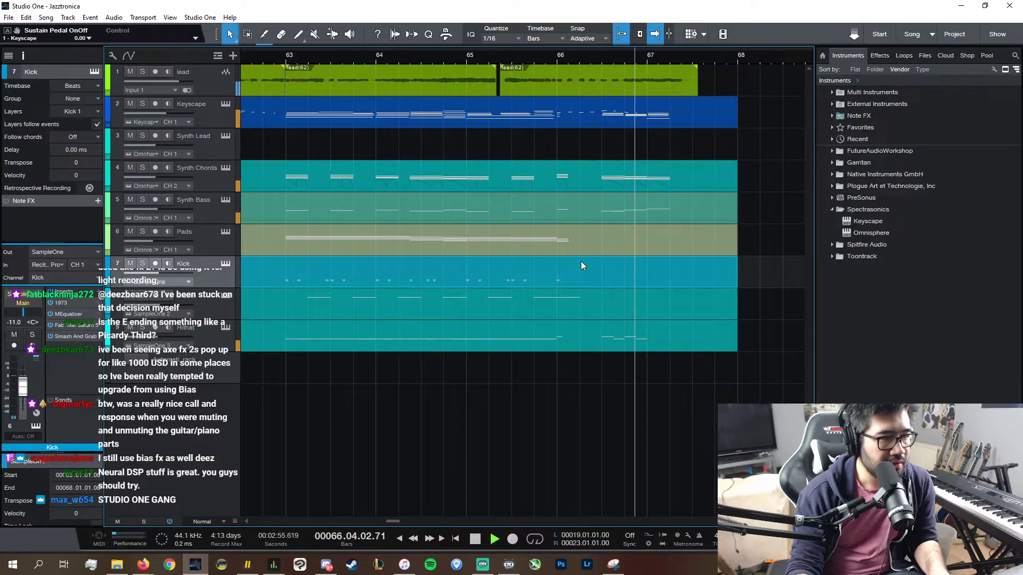
# - Copy the snare hit at bar 66 to 66.4, play the ending and close the editor
pyautogui.press('space')
pyautogui.doubleClick(576, 292)
pyautogui.moveTo(787, 177); pyautogui.dragTo(762, 151)
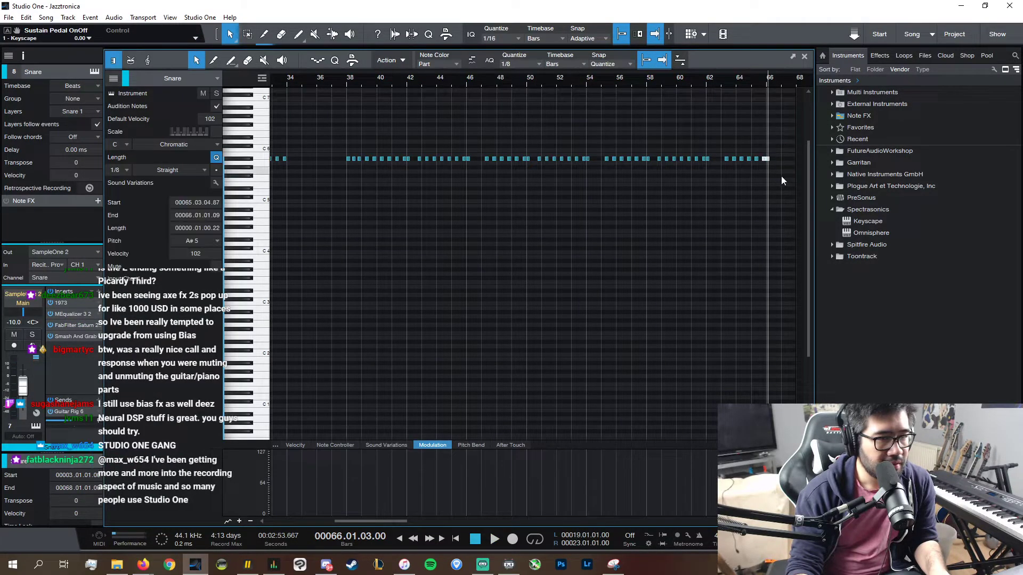
pyautogui.hscroll(3, 650, 520)
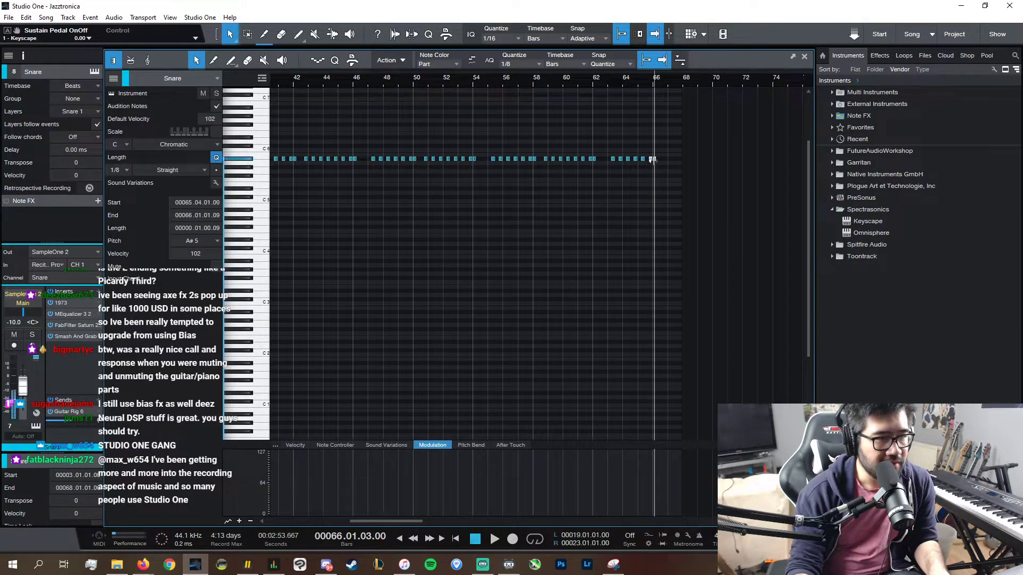
pyautogui.press('e')
pyautogui.press('e')
pyautogui.press('e')
pyautogui.press('e')
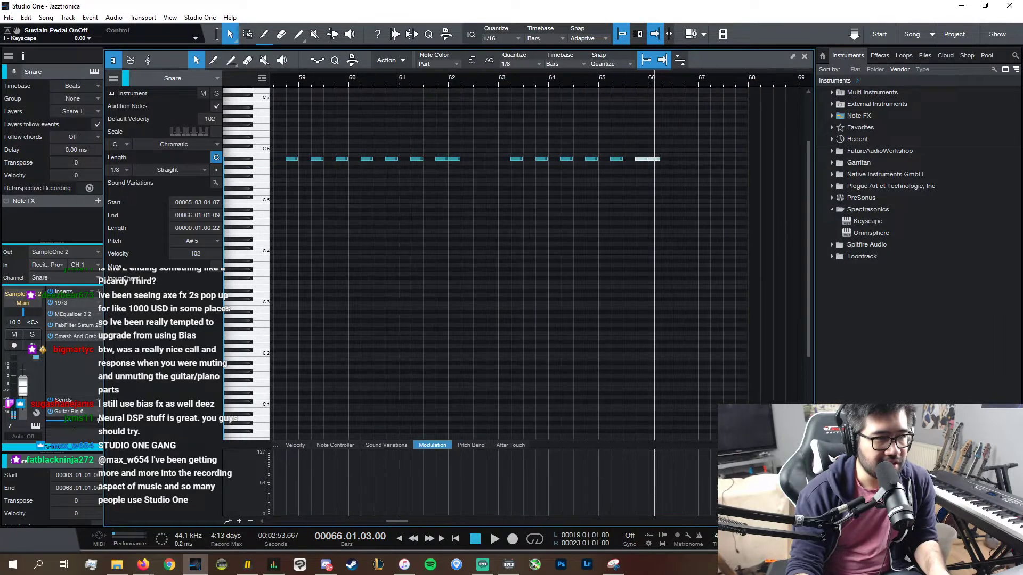
pyautogui.click(672, 212)
pyautogui.click(660, 158)
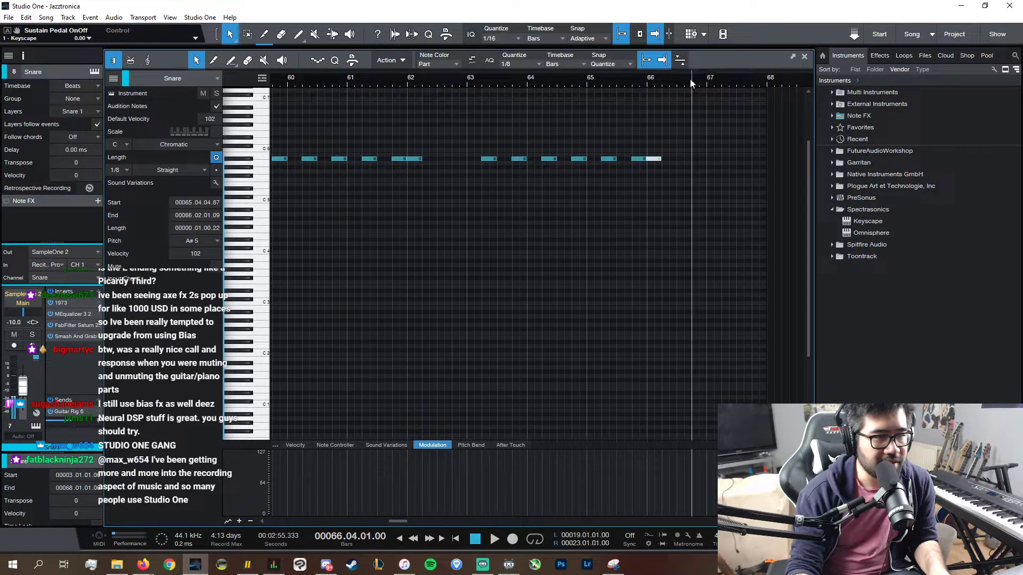
pyautogui.click(636, 78)
pyautogui.press('space')
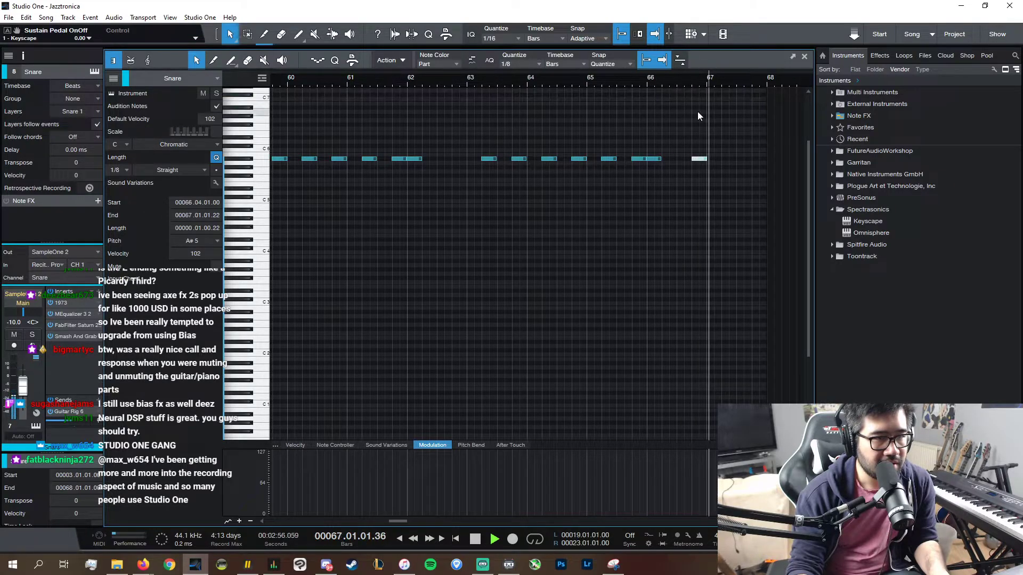
pyautogui.click(803, 56)
pyautogui.press('space')
# - Add a C#3 hi-hat hit at 67.1 on the Hithat track and close the editor
pyautogui.doubleClick(661, 330)
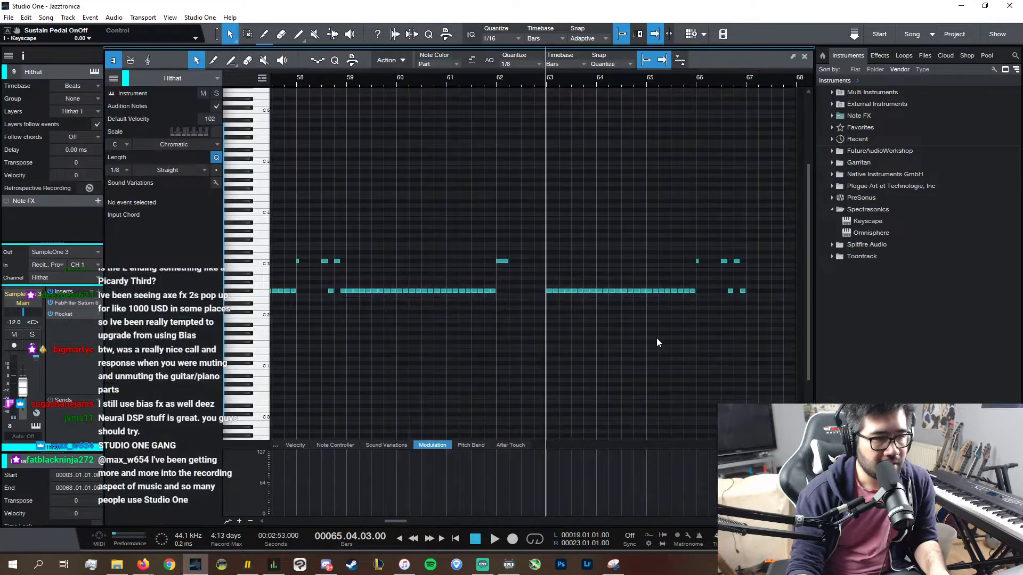
pyautogui.click(748, 262)
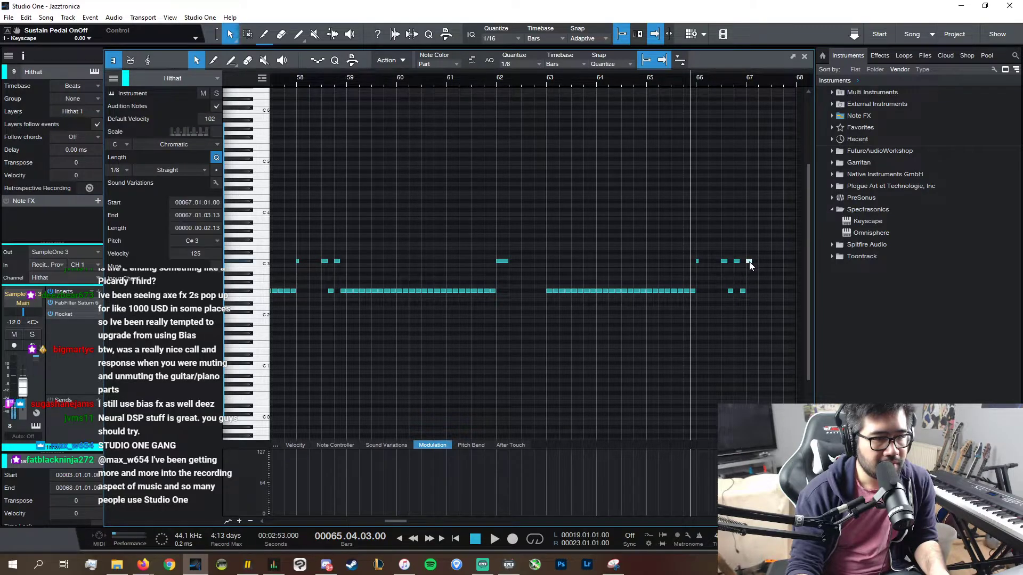
pyautogui.click(805, 57)
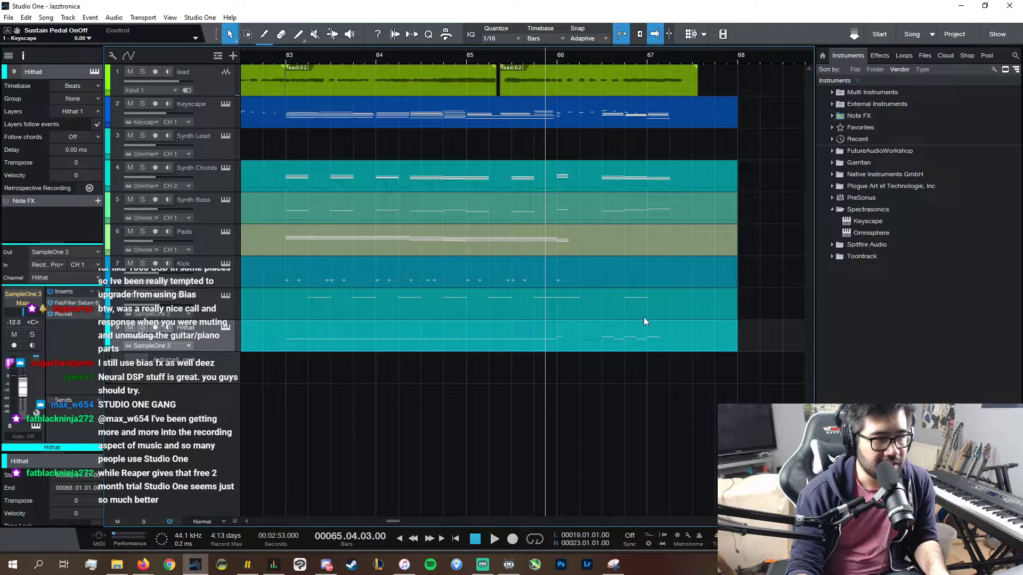
# - Copy the kick hit at 66.1 to 66.3 and 67.1, and play the ending from 65.3
pyautogui.doubleClick(606, 286)
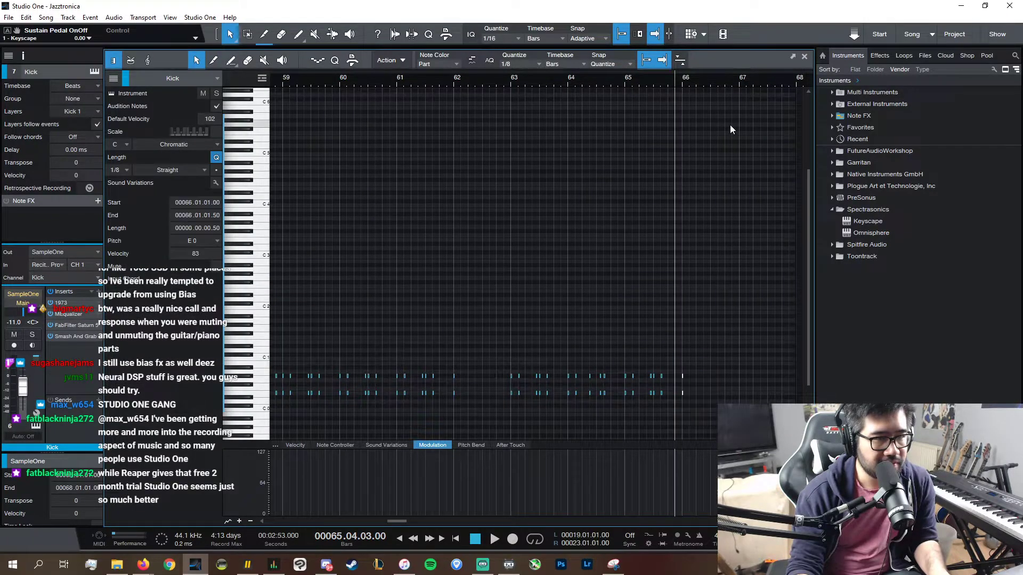
pyautogui.press('space')
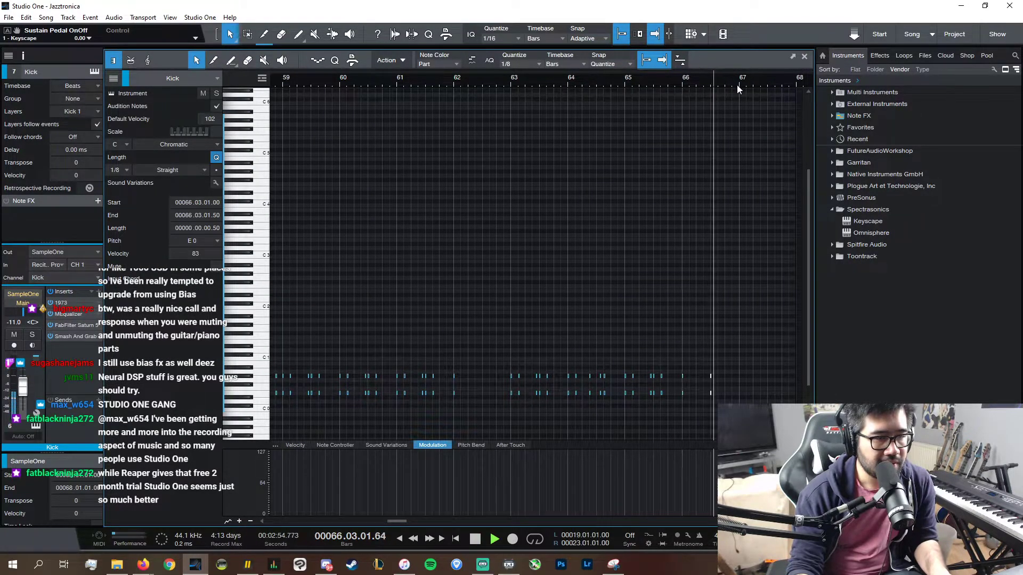
pyautogui.press('space')
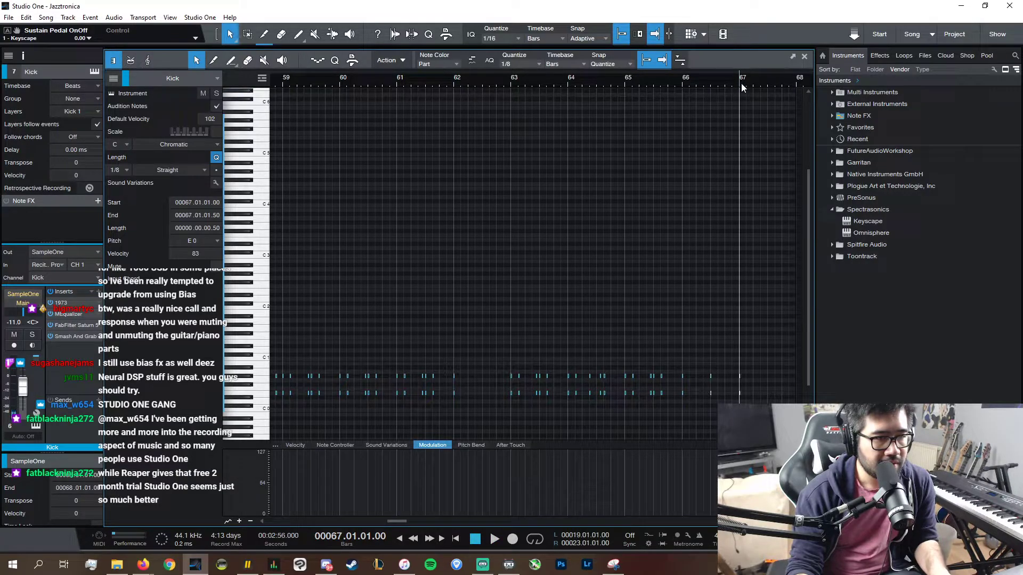
pyautogui.click(659, 80)
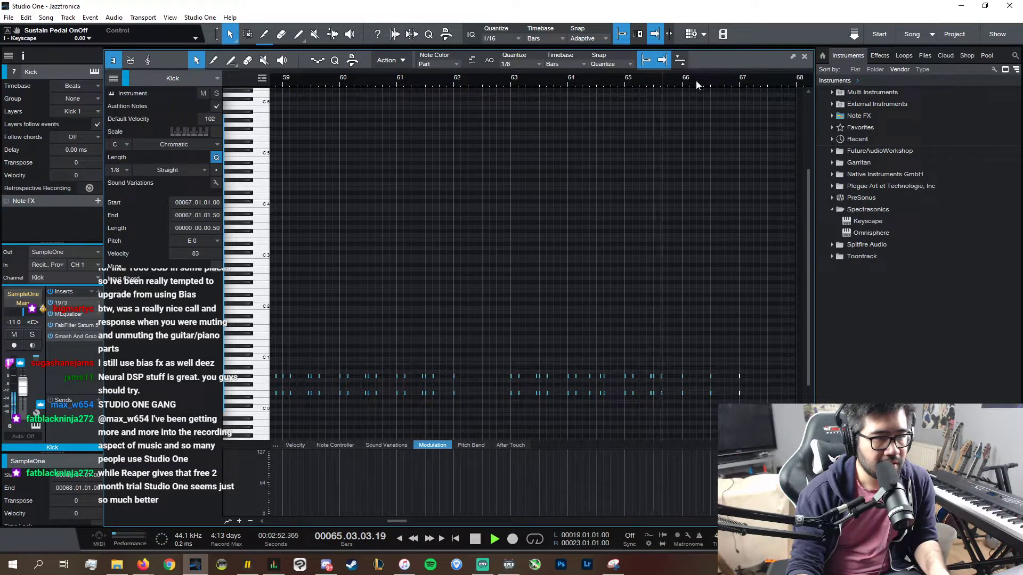
pyautogui.click(804, 57)
pyautogui.doubleClick(647, 278)
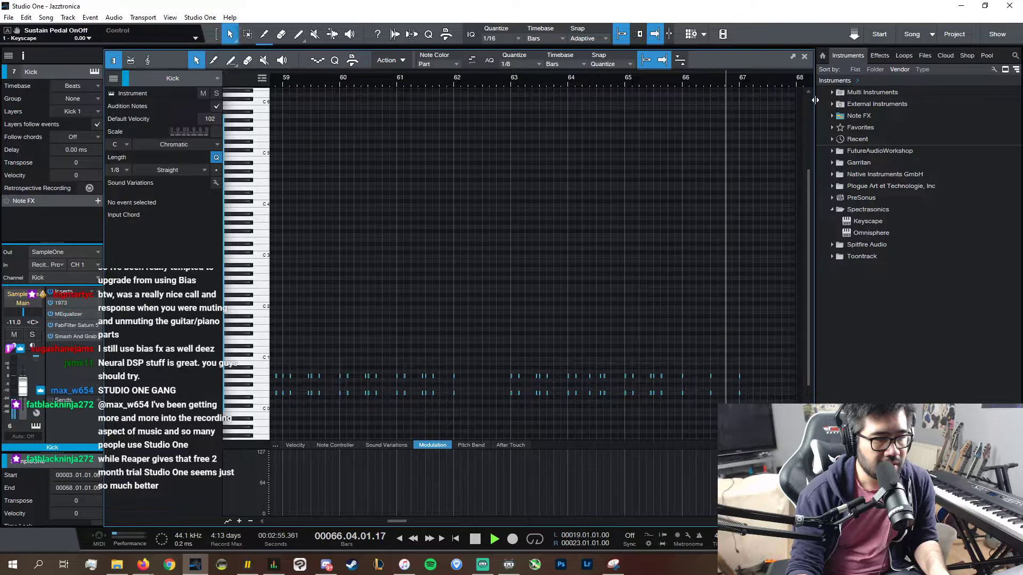
pyautogui.click(804, 57)
pyautogui.press('space')
# - Add A#5 snare hits at 66.3 and 67.1 on the Snare track and play the ending
pyautogui.doubleClick(640, 298)
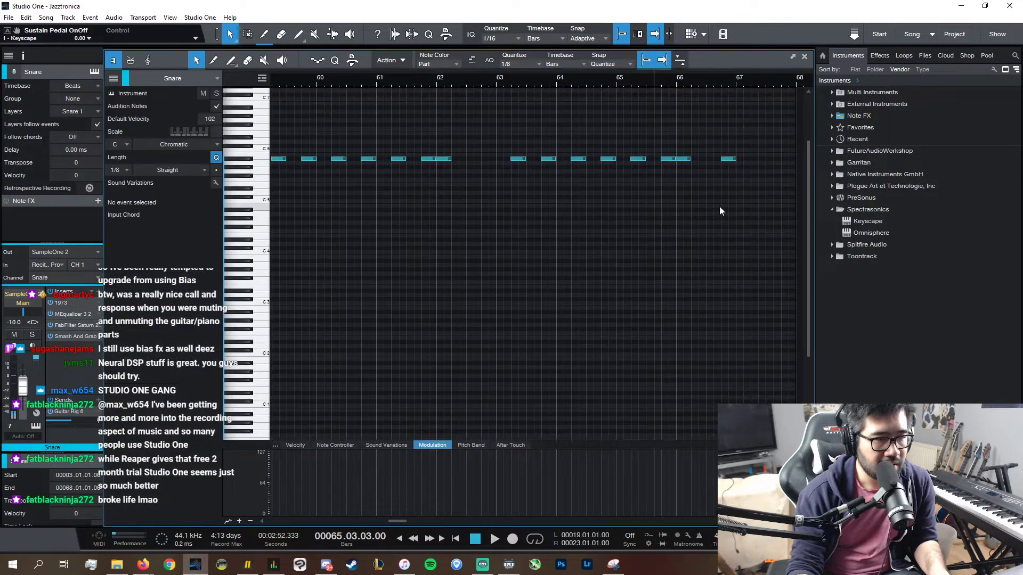
pyautogui.press('d')
pyautogui.moveTo(759, 163); pyautogui.dragTo(711, 161)
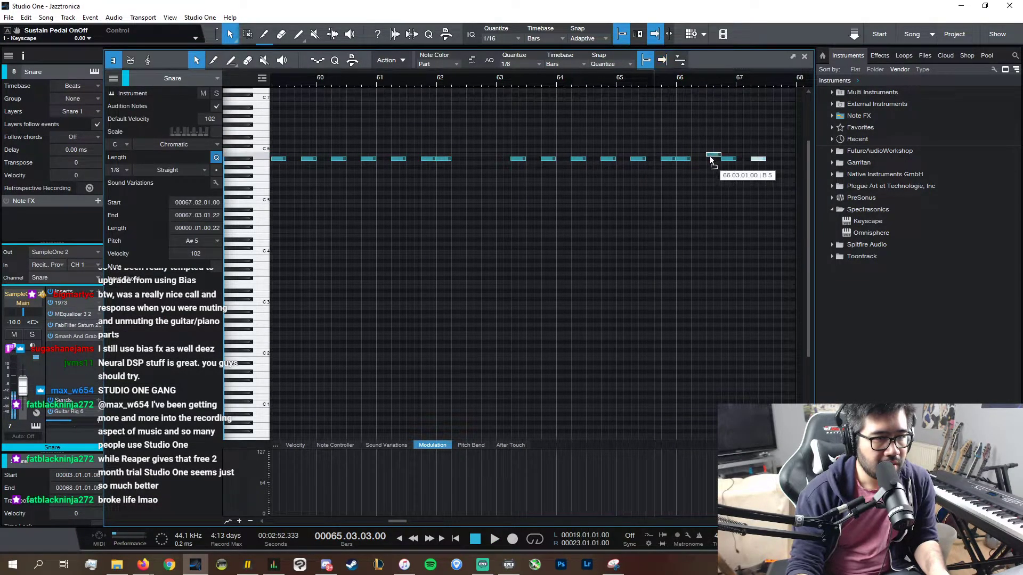
pyautogui.press('space')
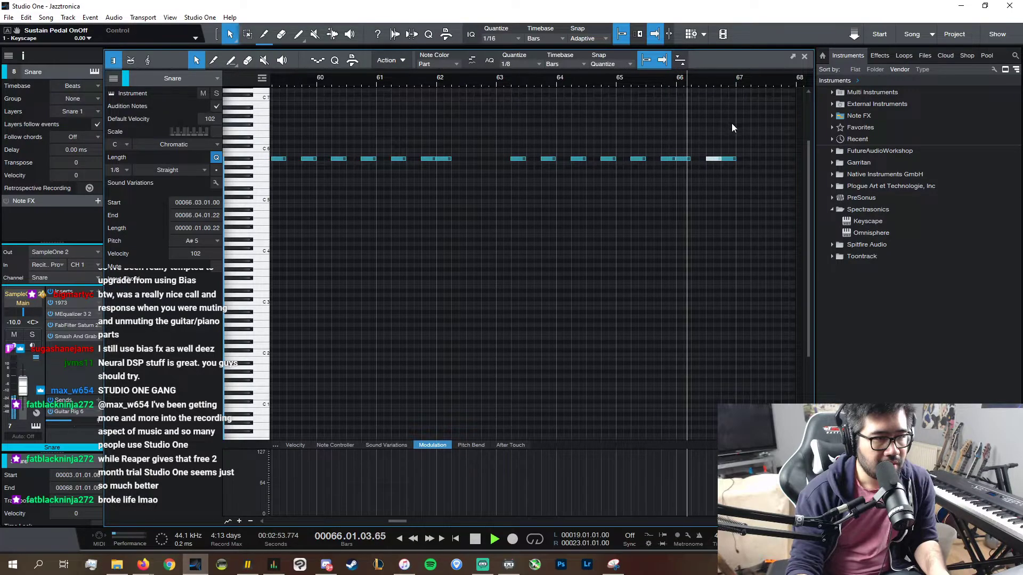
pyautogui.doubleClick(738, 161)
pyautogui.press('space')
pyautogui.press('space')
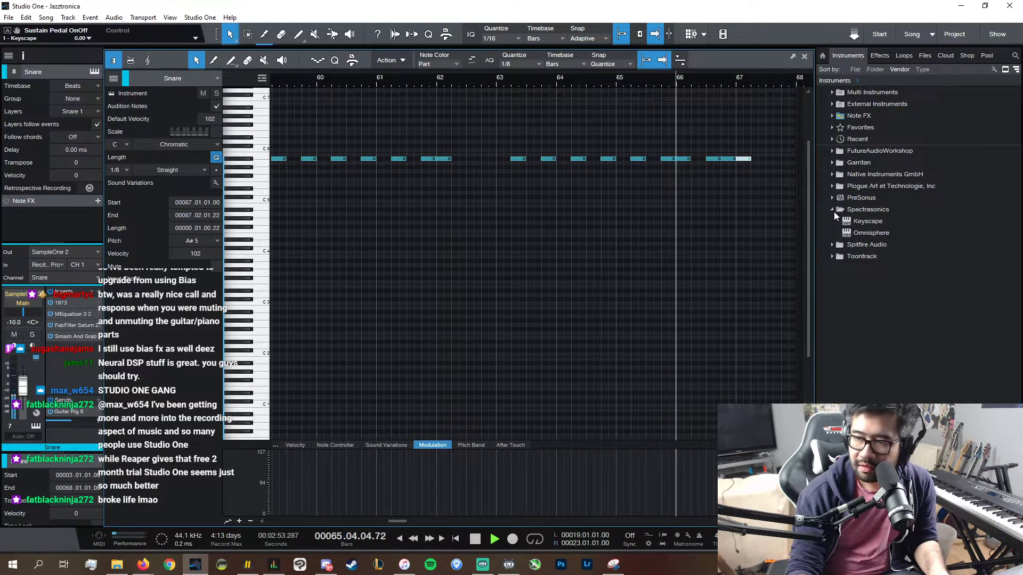
pyautogui.press('space')
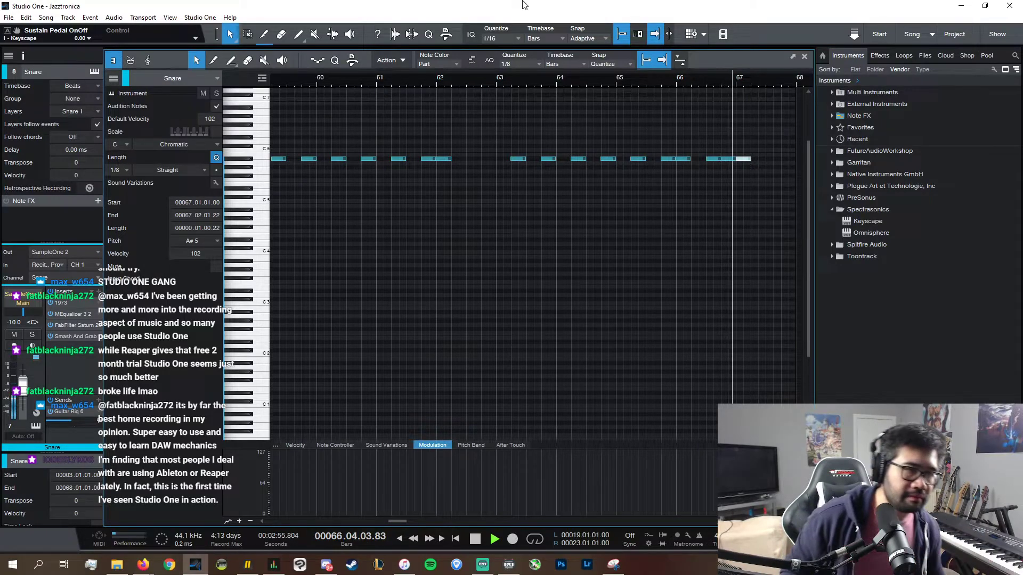
# - Delete the snare hit at 66.3, play the ending from there and close the editor
pyautogui.click(711, 160)
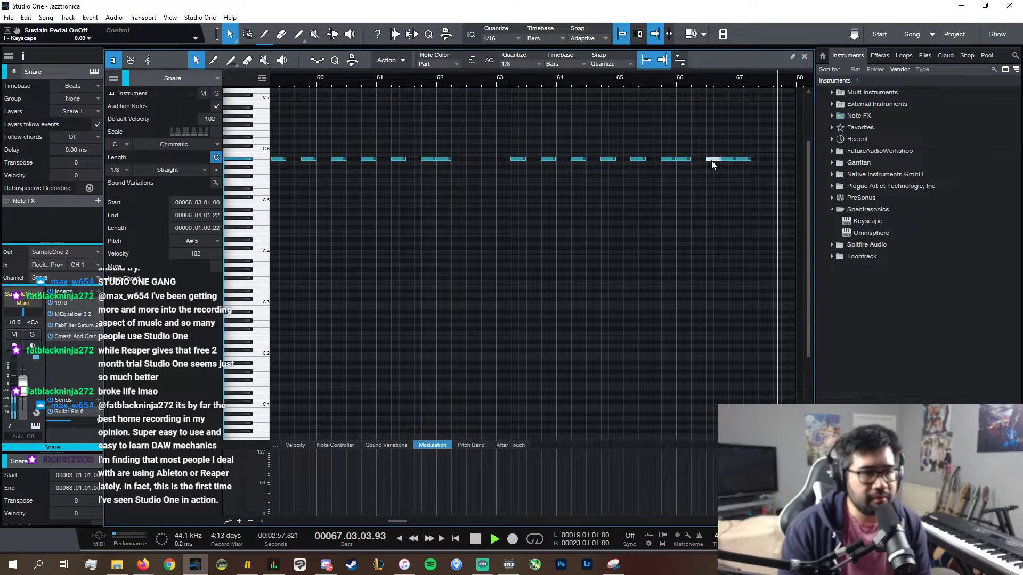
pyautogui.press('Delete')
pyautogui.click(705, 78)
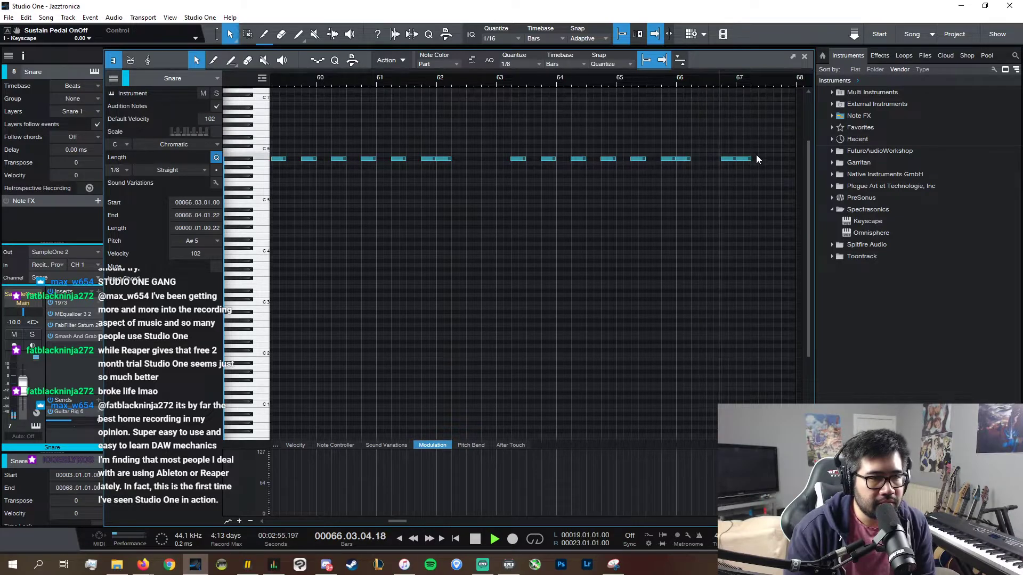
pyautogui.click(805, 56)
pyautogui.press('space')
pyautogui.press('space')
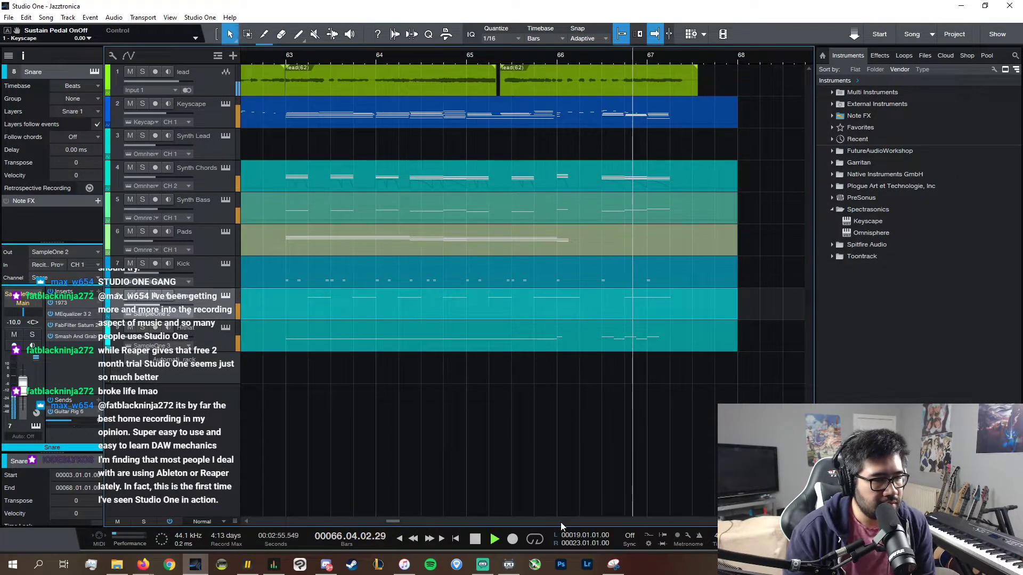
pyautogui.hscroll(-3, 562, 523)
pyautogui.press('space')
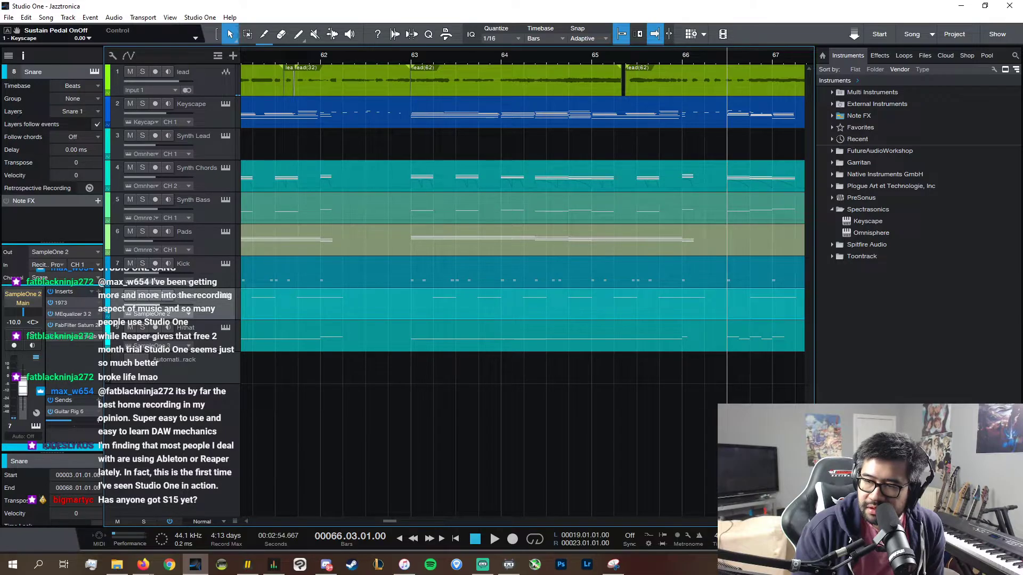
pyautogui.click(202, 18)
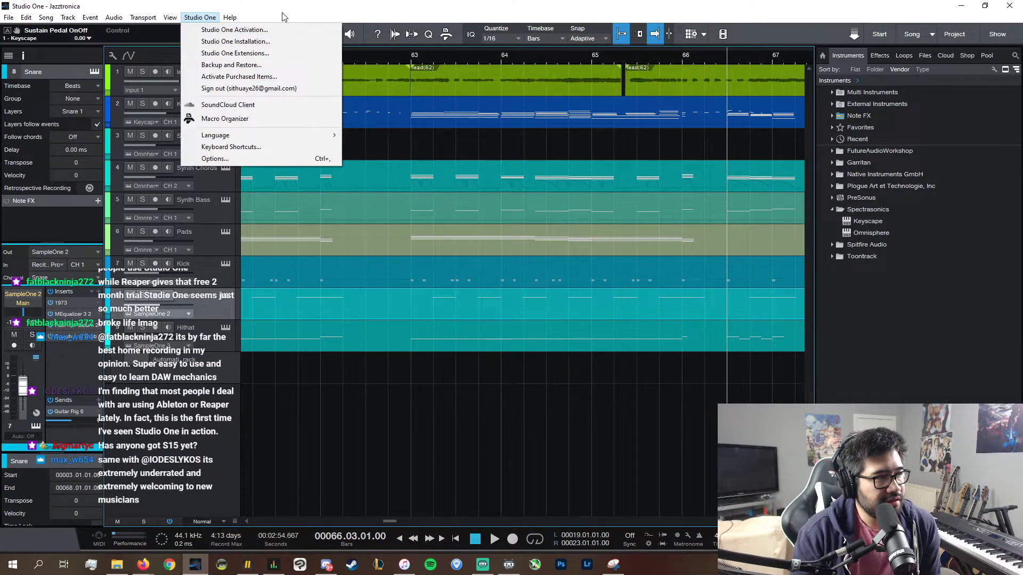
pyautogui.click(256, 4)
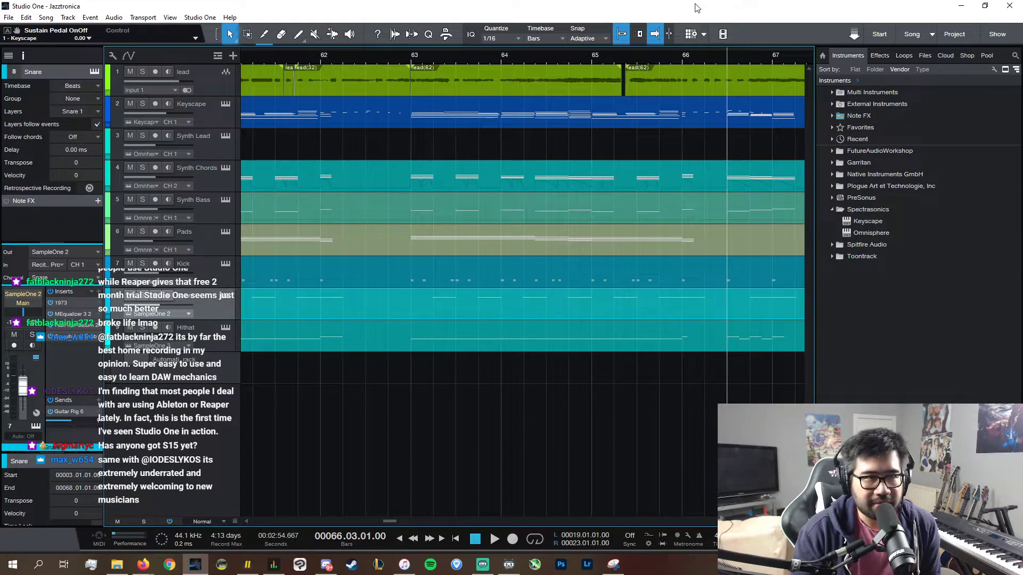
pyautogui.moveTo(697, 8); pyautogui.dragTo(1022, 48)
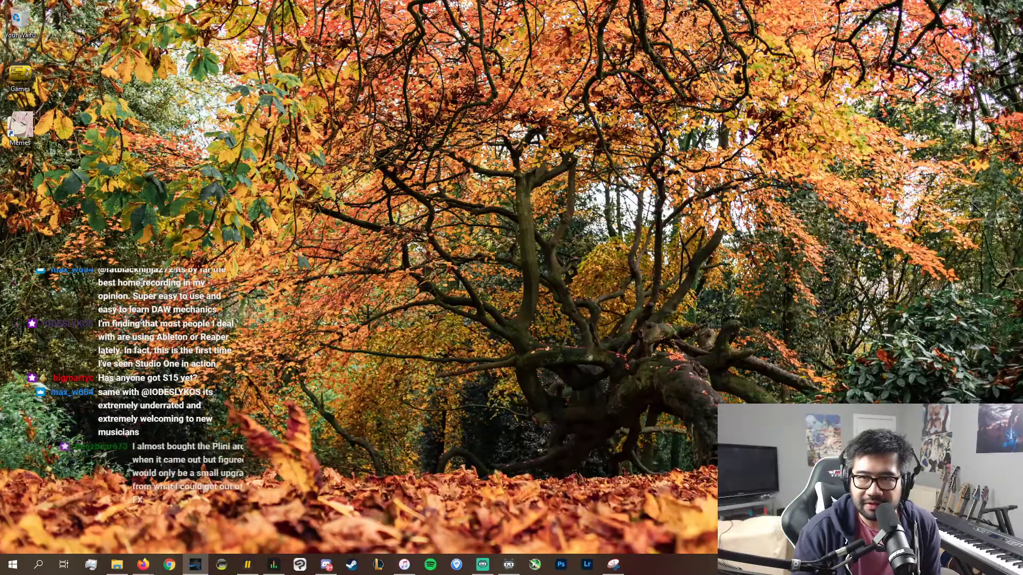
# - Play the song's ending from bar 63 with the whole closing section in view
pyautogui.moveTo(573, 179); pyautogui.dragTo(1022, 178)
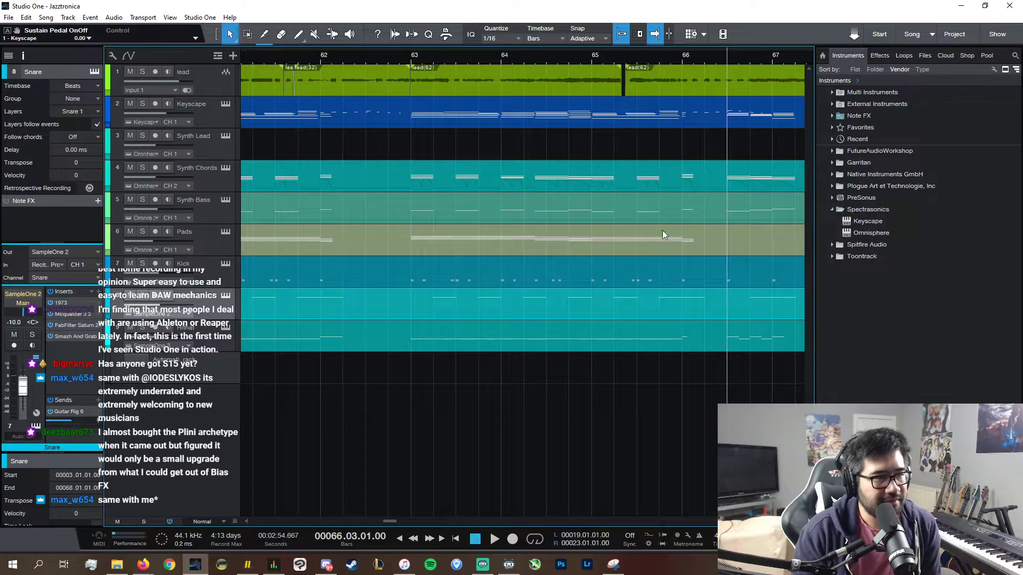
pyautogui.press('space')
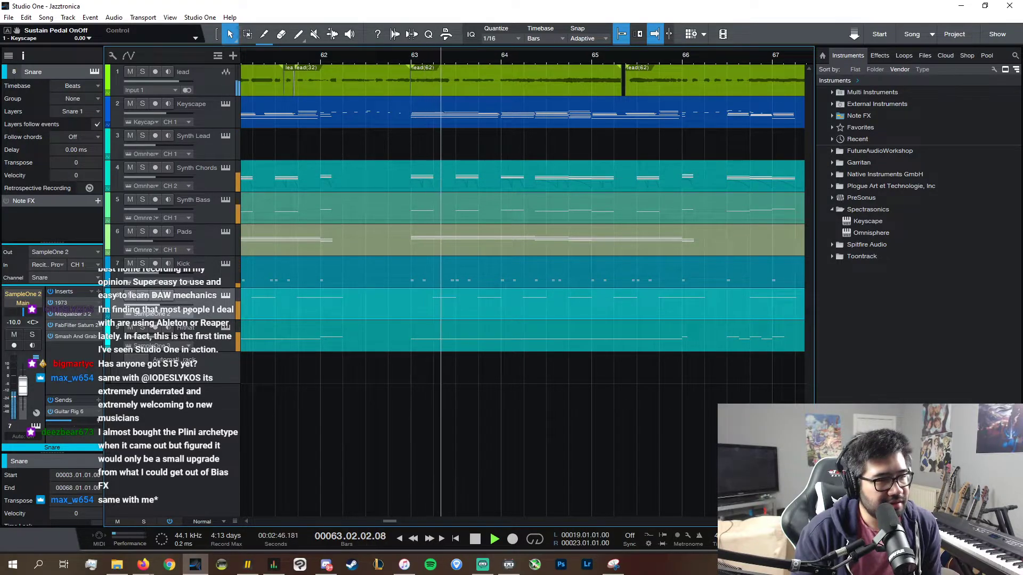
pyautogui.press('w')
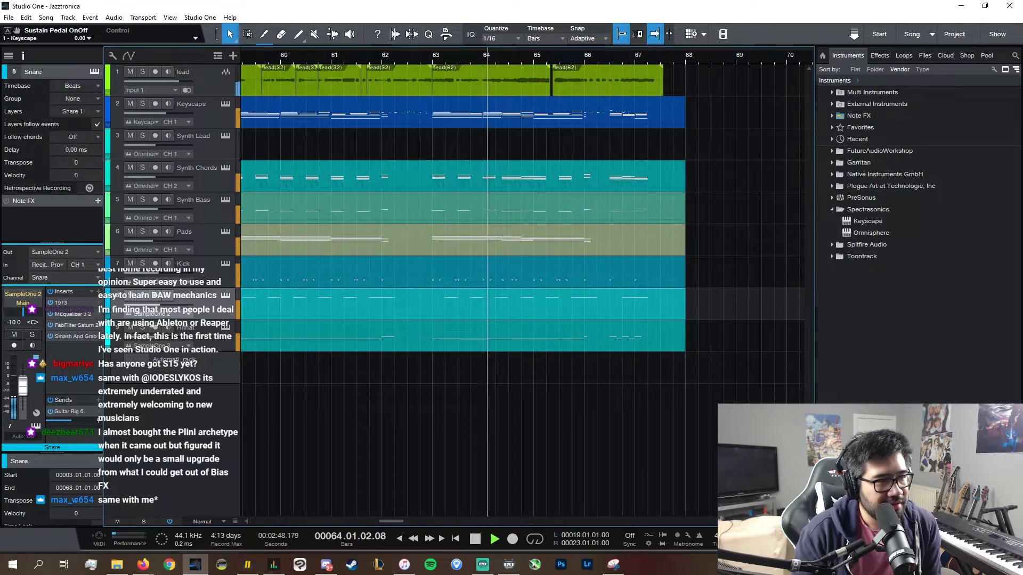
pyautogui.press('w')
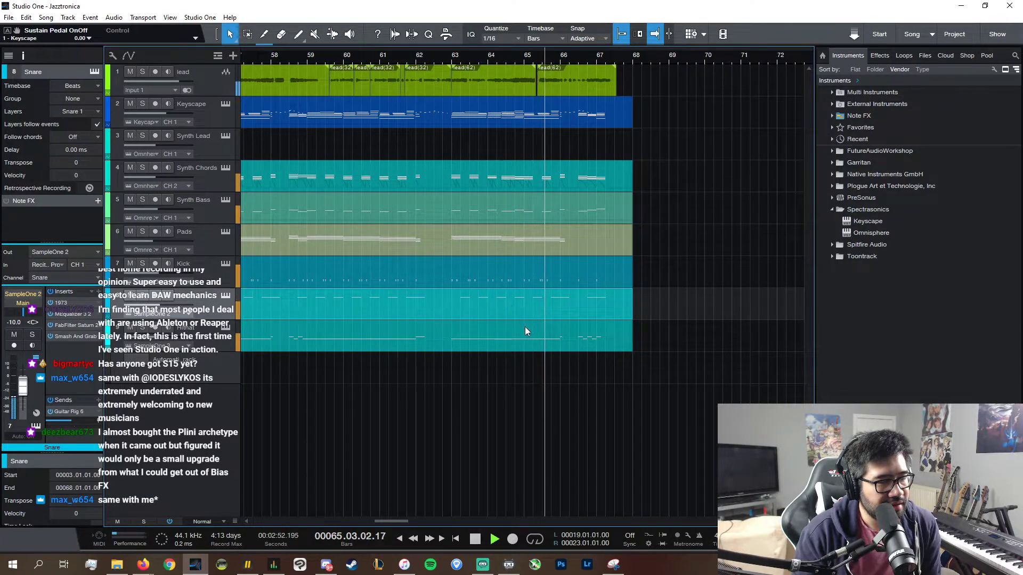
pyautogui.press('space')
# - Play the arrangement from bar 10, briefly open and close the Snare part in the editor, and stop playback
pyautogui.hscroll(-15, 439, 518)
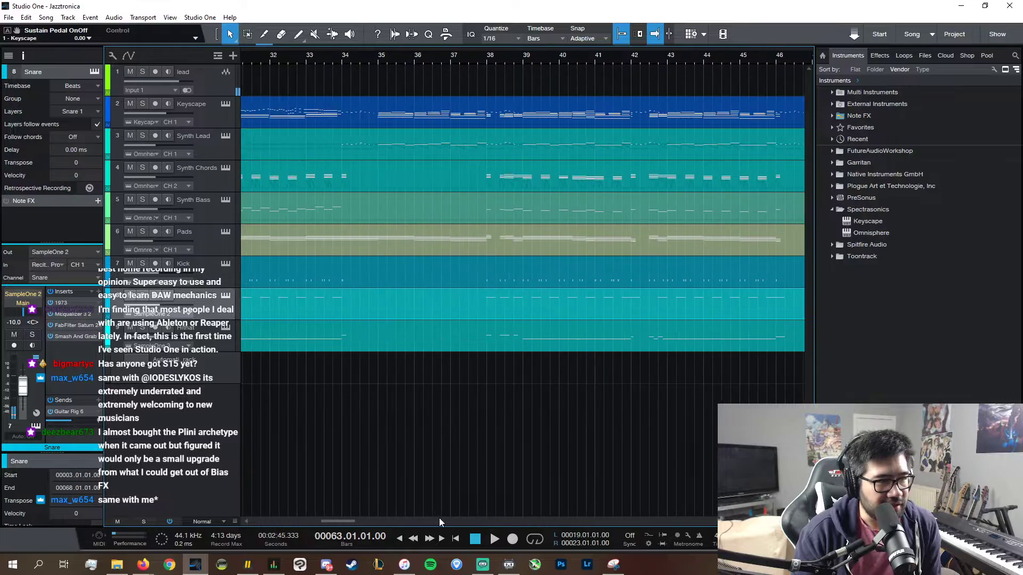
pyautogui.hscroll(-1, 439, 519)
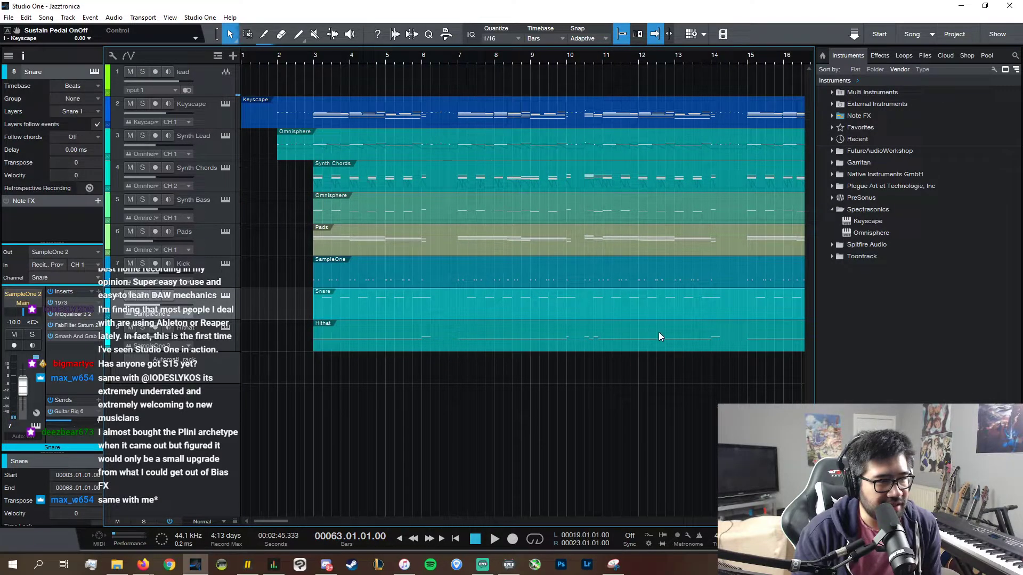
pyautogui.press('space')
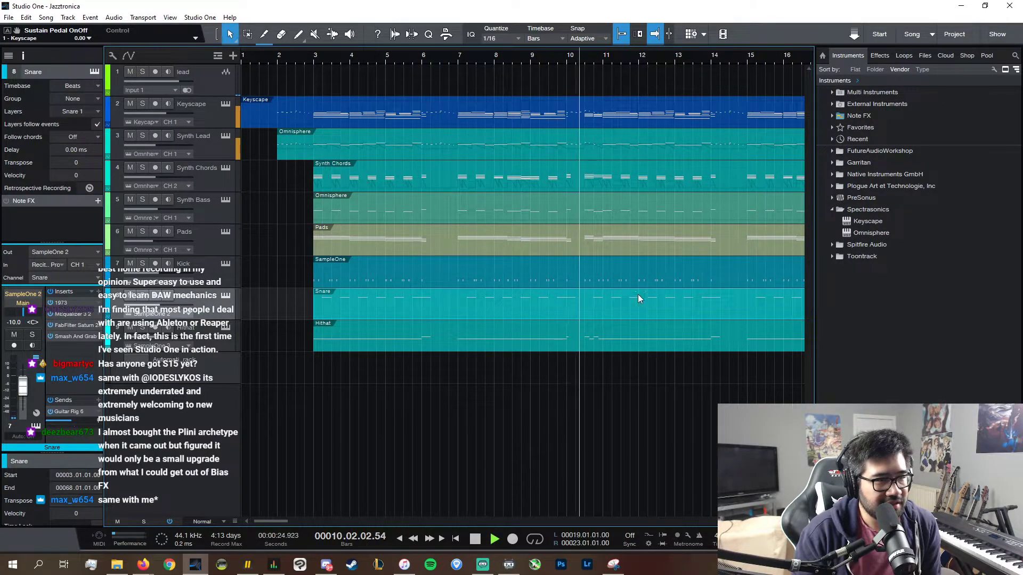
pyautogui.doubleClick(610, 308)
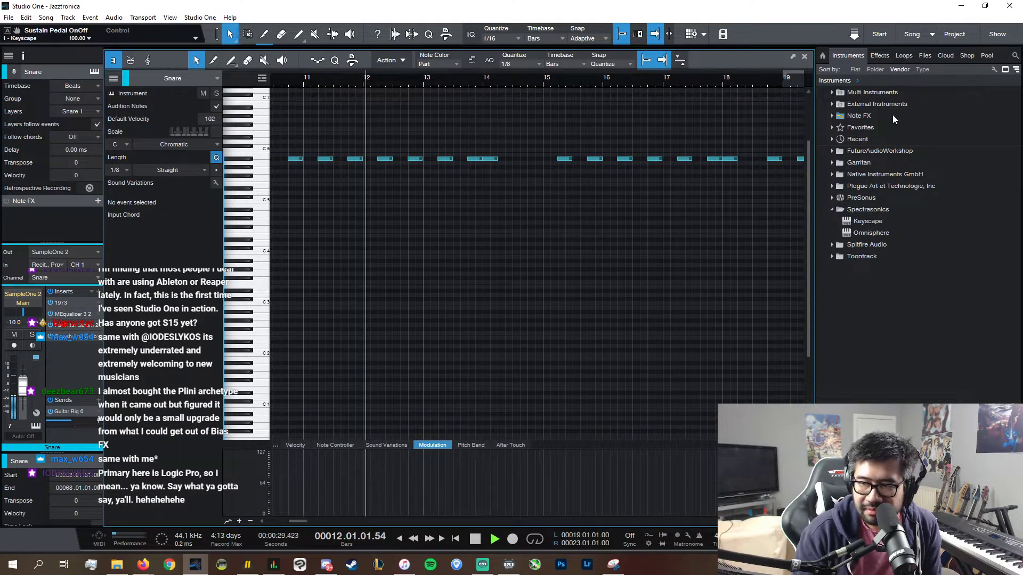
pyautogui.click(804, 56)
pyautogui.press('space')
pyautogui.press('w')
pyautogui.press('w')
pyautogui.press('w')
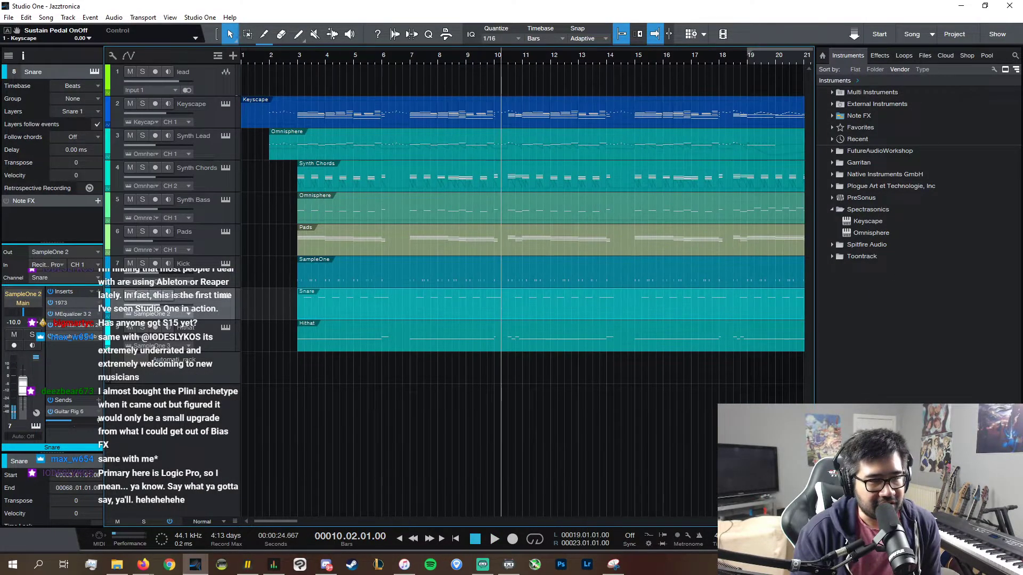
# - Save the song and load a preset from the Mastering folder into the main output's post-fader effects
pyautogui.hotkey('ctrl', 's')
pyautogui.press('F3')
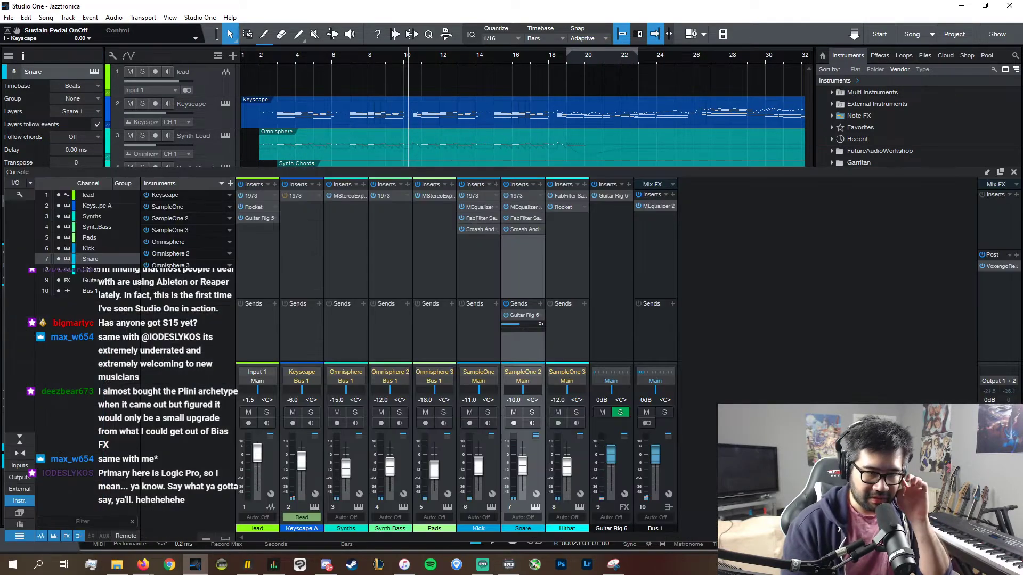
pyautogui.click(1011, 262)
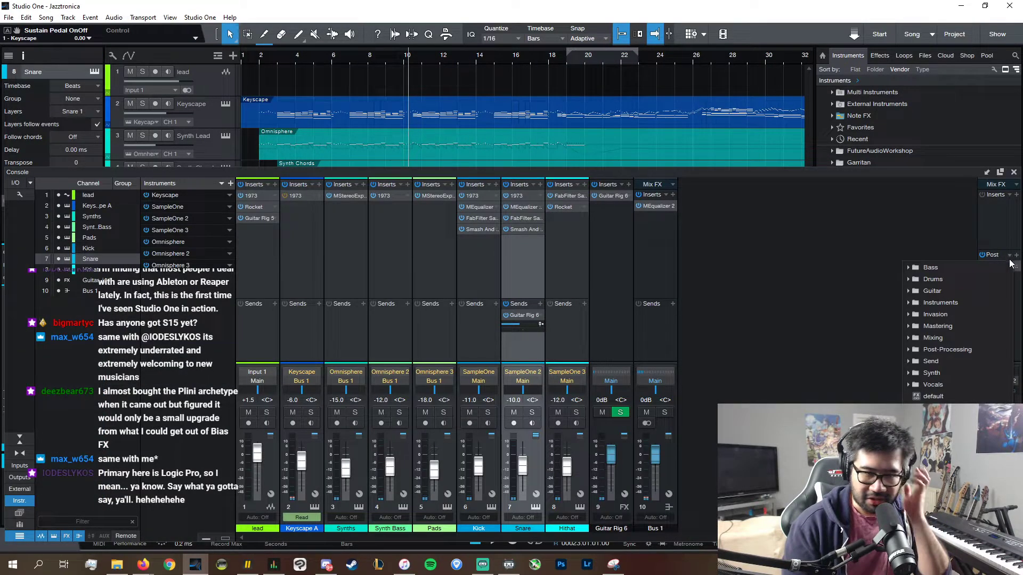
pyautogui.click(963, 328)
pyautogui.click(1005, 341)
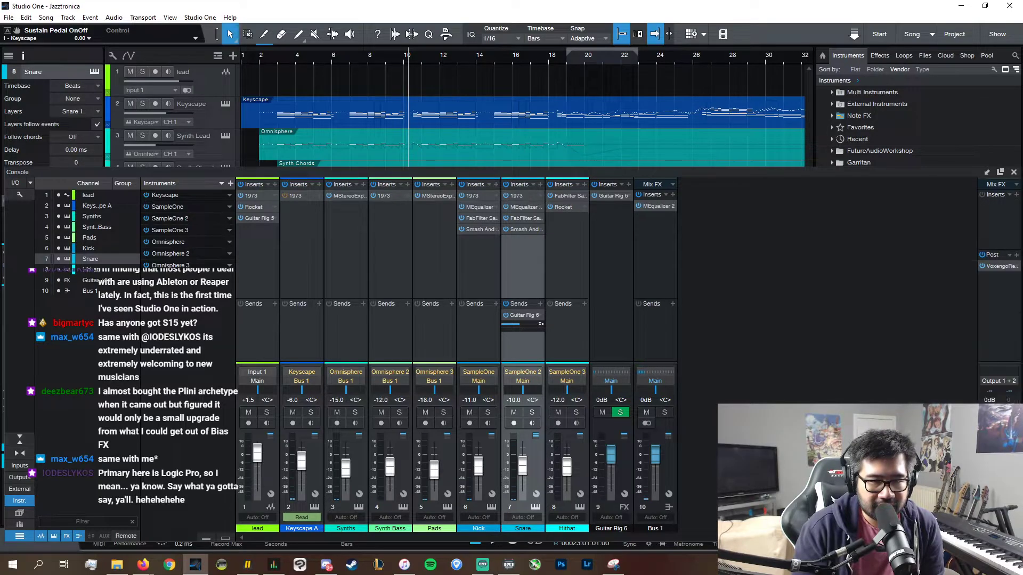
# - Add VoxengoRecorder 64 to the main output's post-fader effects, set its MME device to CABLE Input, and start it
pyautogui.click(1015, 266)
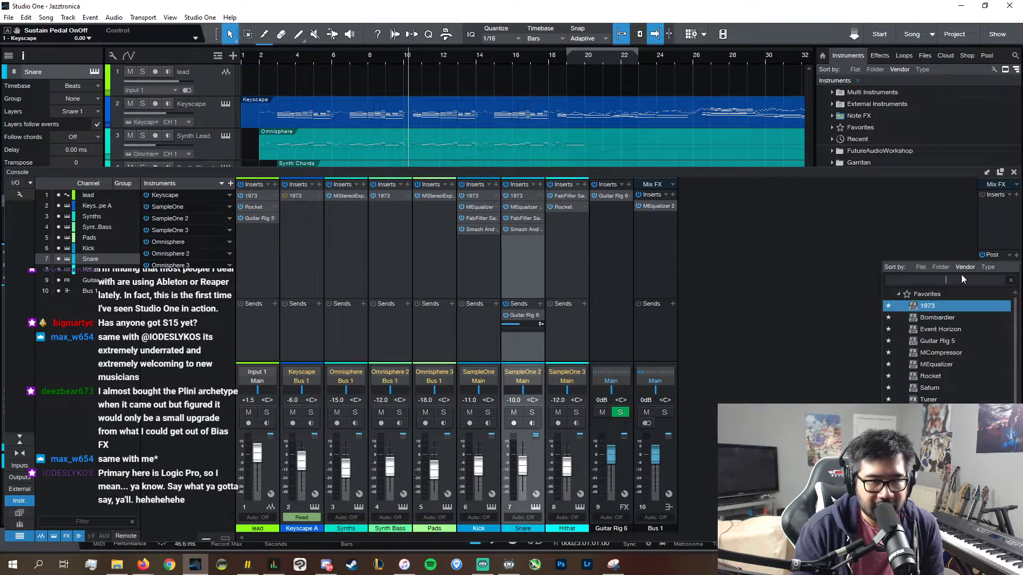
pyautogui.write('voxengo')
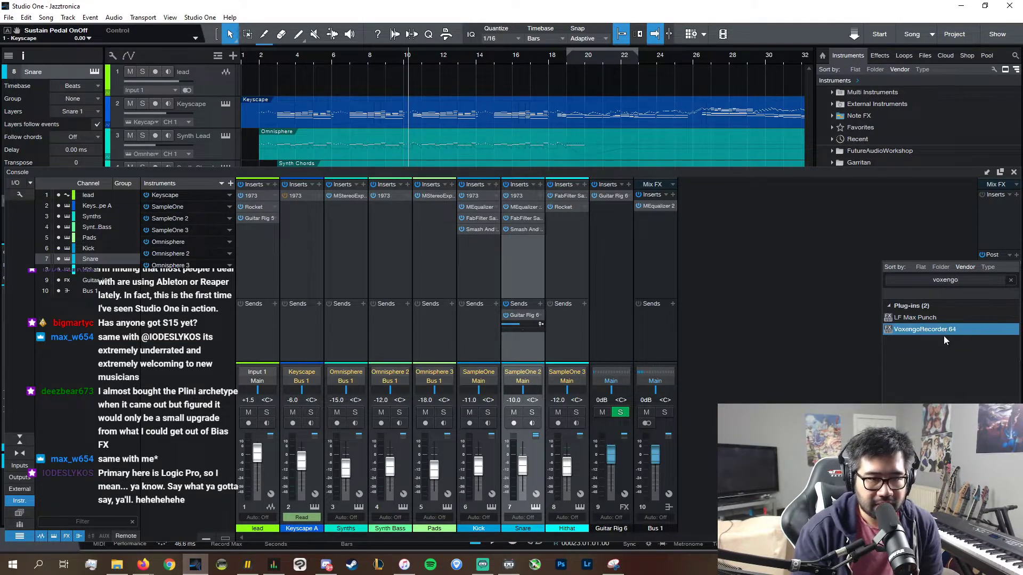
pyautogui.doubleClick(944, 334)
pyautogui.click(505, 271)
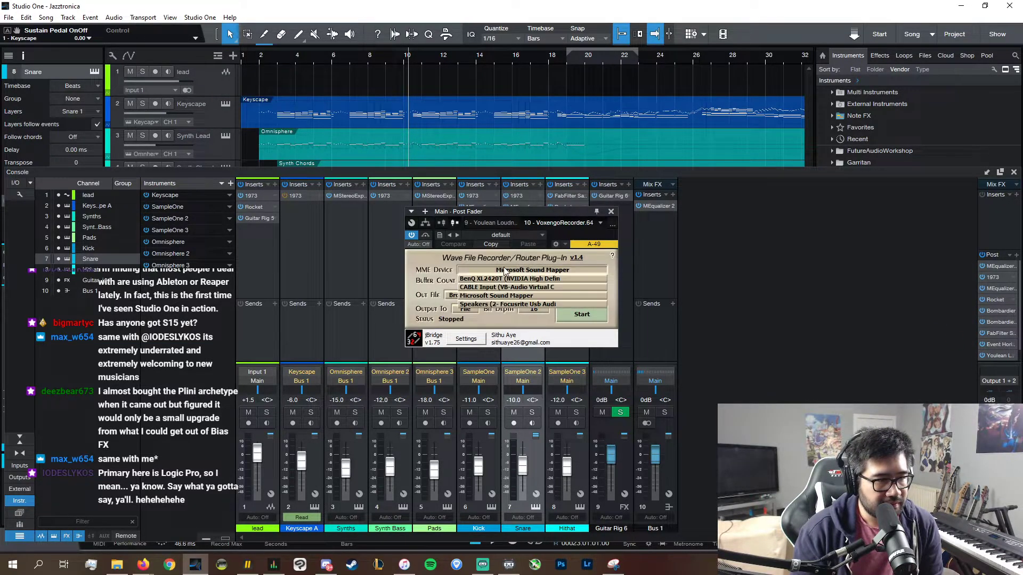
pyautogui.click(496, 287)
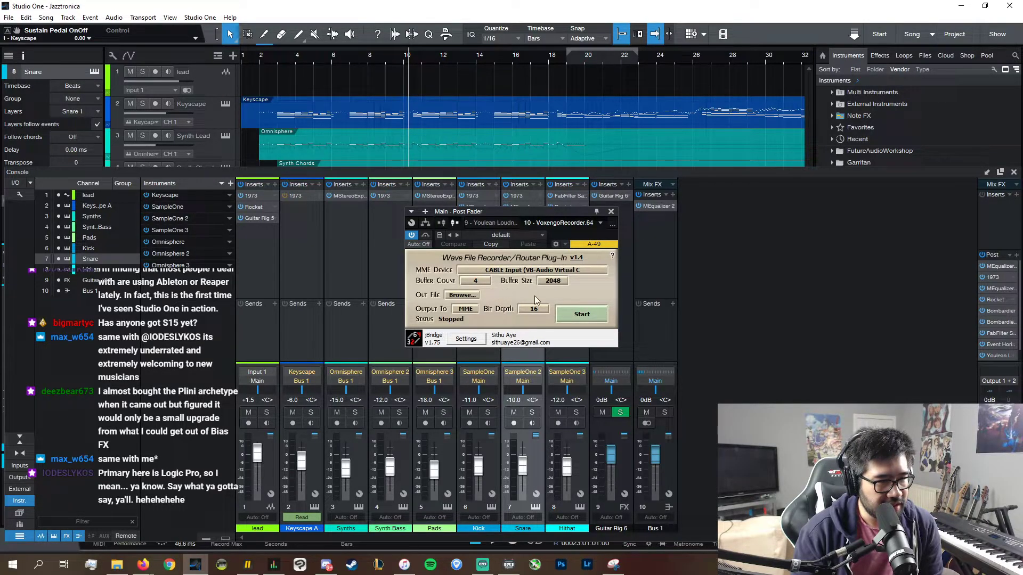
pyautogui.click(584, 315)
pyautogui.click(611, 212)
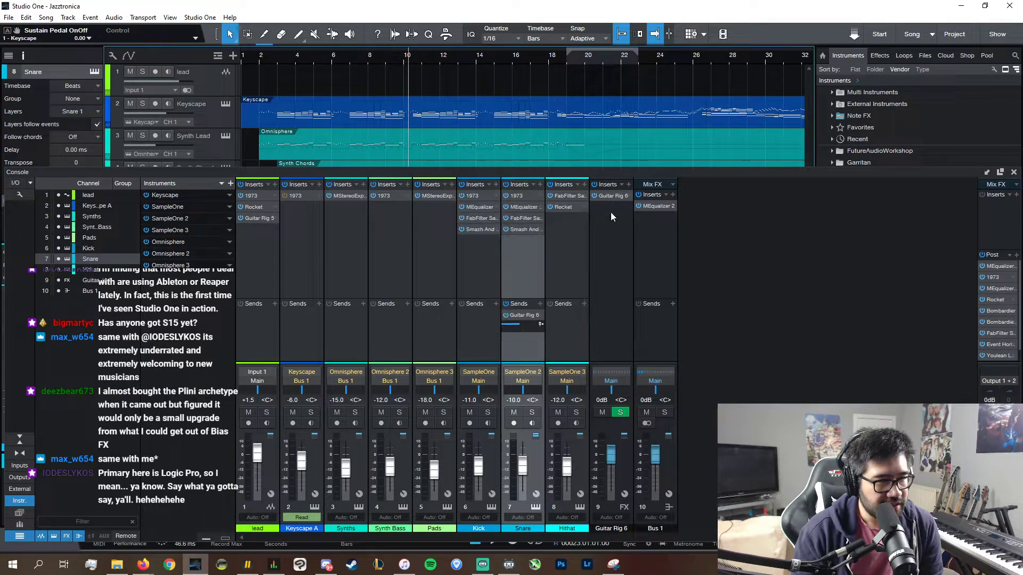
# - Solo the Keyscape track and set the ceiling of the main output's Event Horizon limiter to -12.5 dB
pyautogui.click(139, 104)
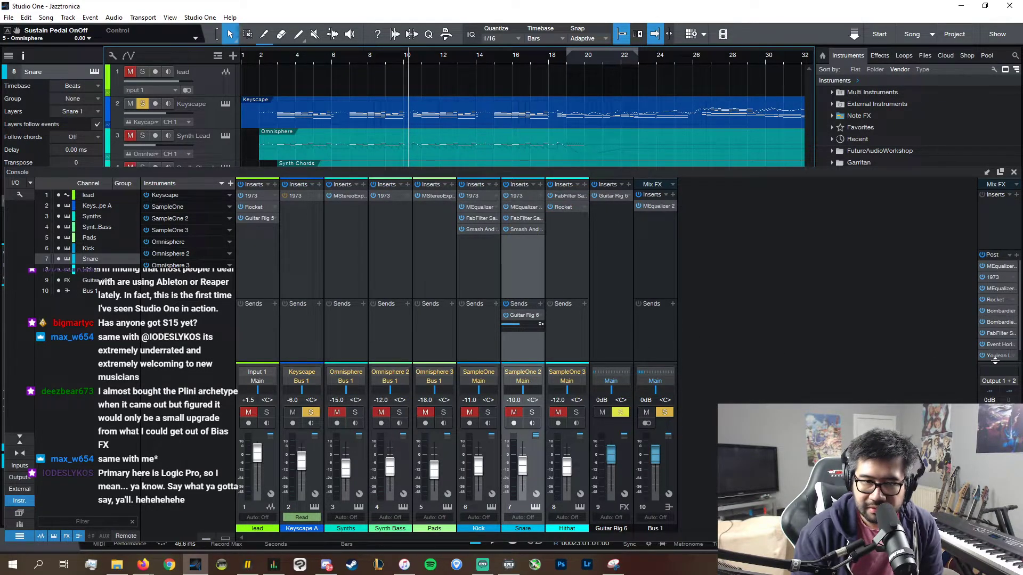
pyautogui.click(998, 345)
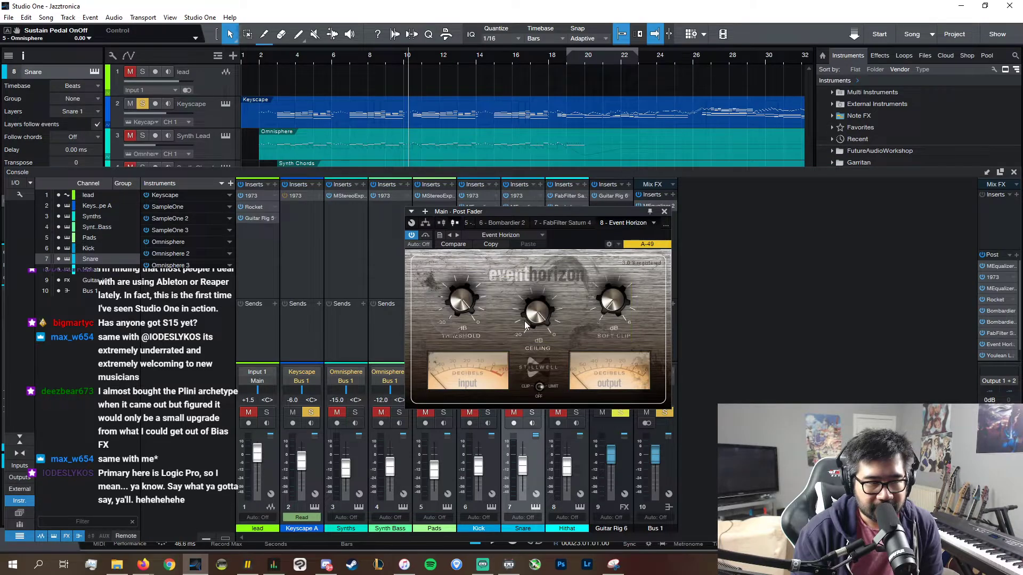
pyautogui.click(608, 245)
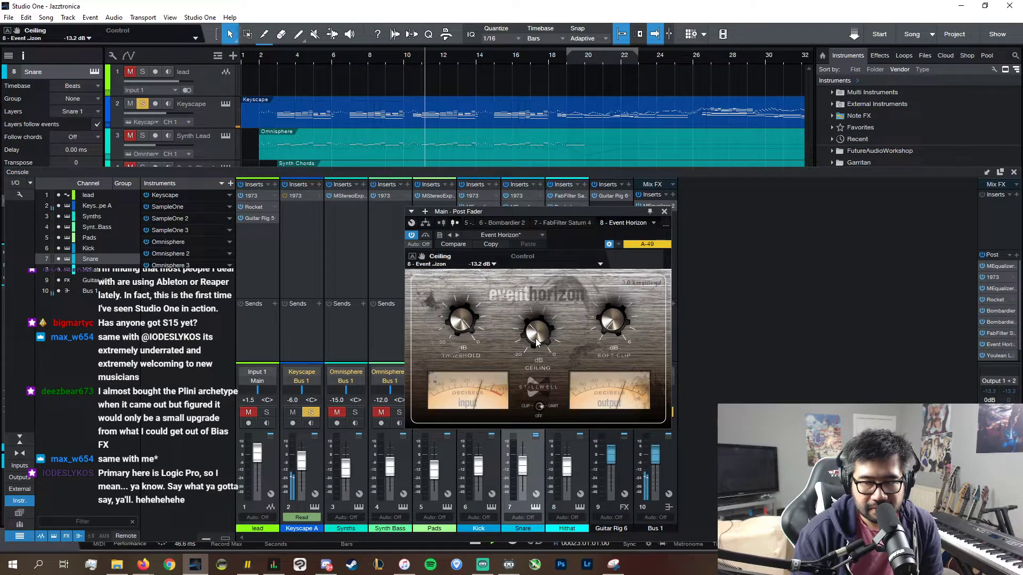
pyautogui.moveTo(548, 340); pyautogui.dragTo(547, 337)
pyautogui.click(664, 211)
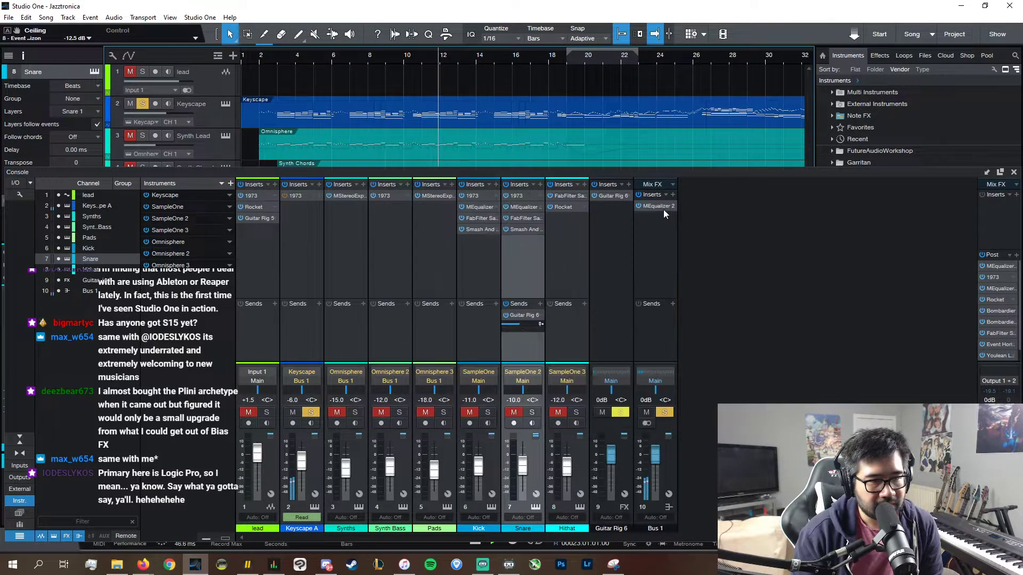
pyautogui.click(1014, 171)
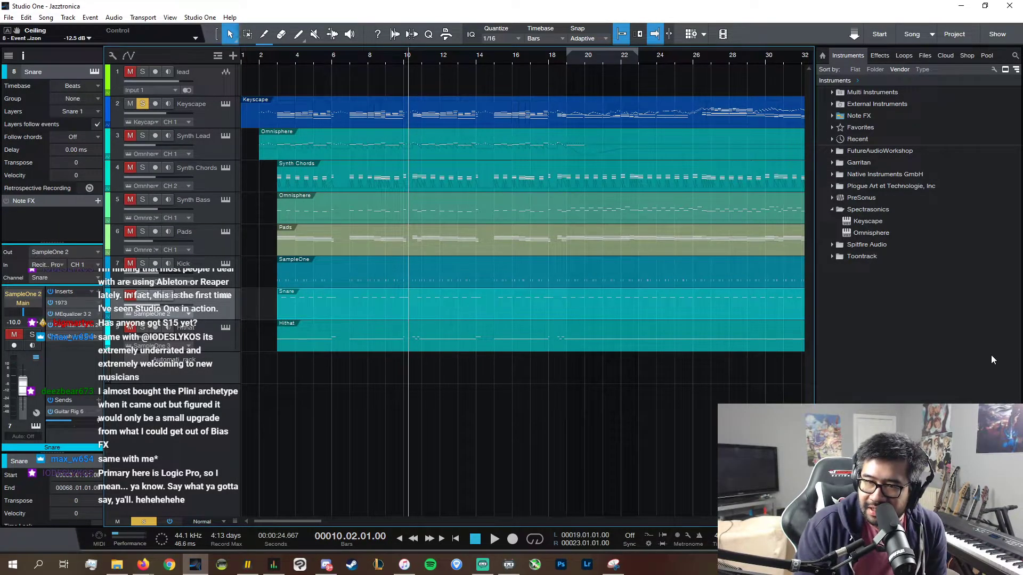
# - Unsolo Keyscape, play the song from near the beginning and set the main output's Event Horizon ceiling to -12.2 dB
pyautogui.click(257, 57)
pyautogui.click(142, 104)
pyautogui.press('space')
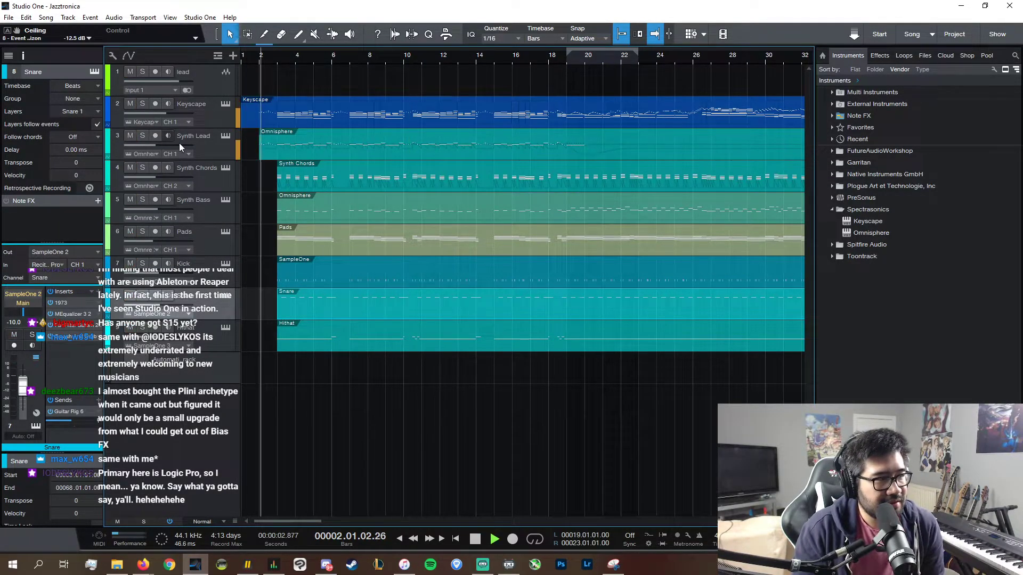
pyautogui.press('F3')
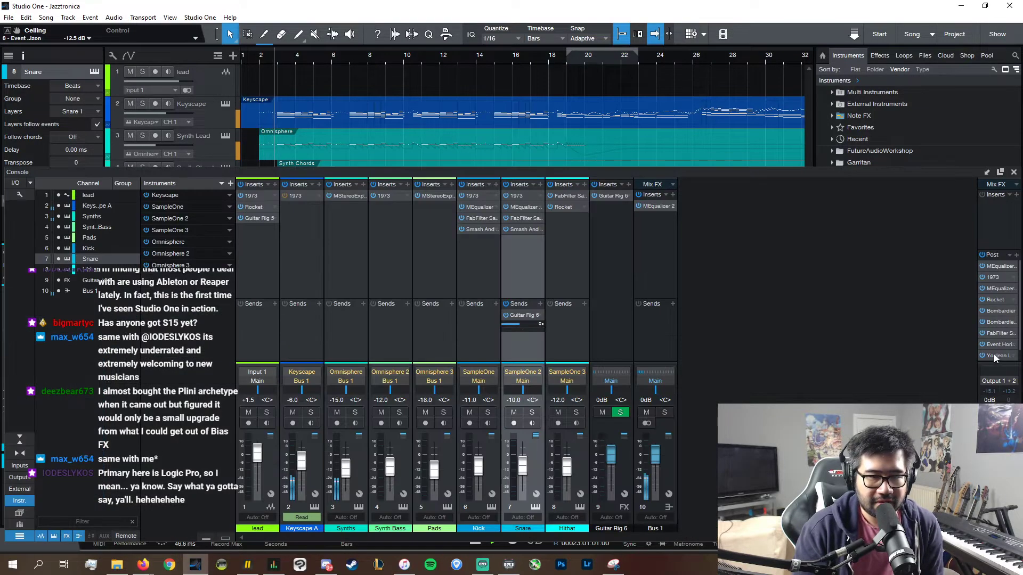
pyautogui.click(994, 344)
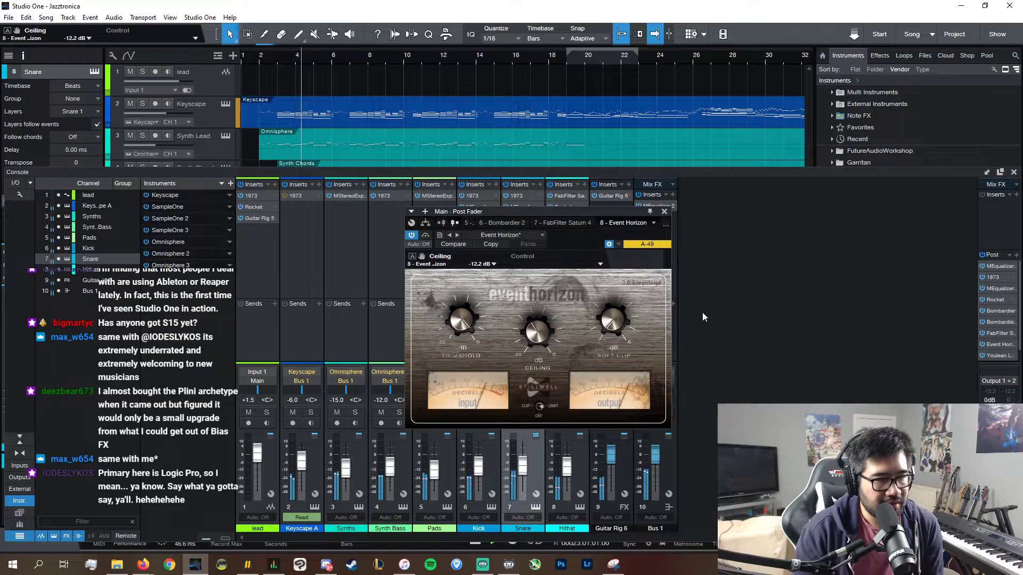
# - Set the main output's FabFilter Saturn output gain to 0 dB and check the mix on the Youlean Loudness Meter
pyautogui.click(577, 222)
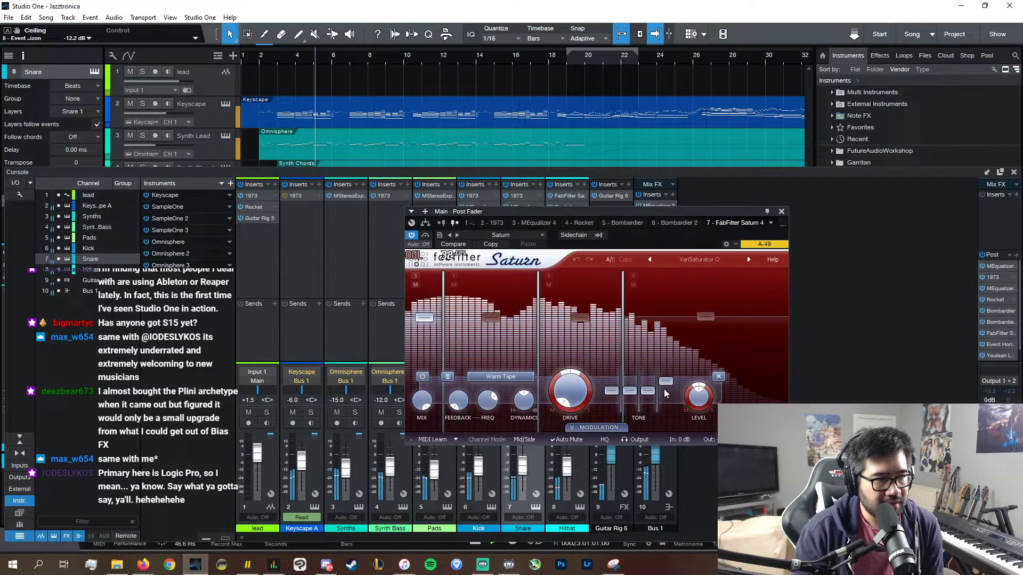
pyautogui.doubleClick(719, 416)
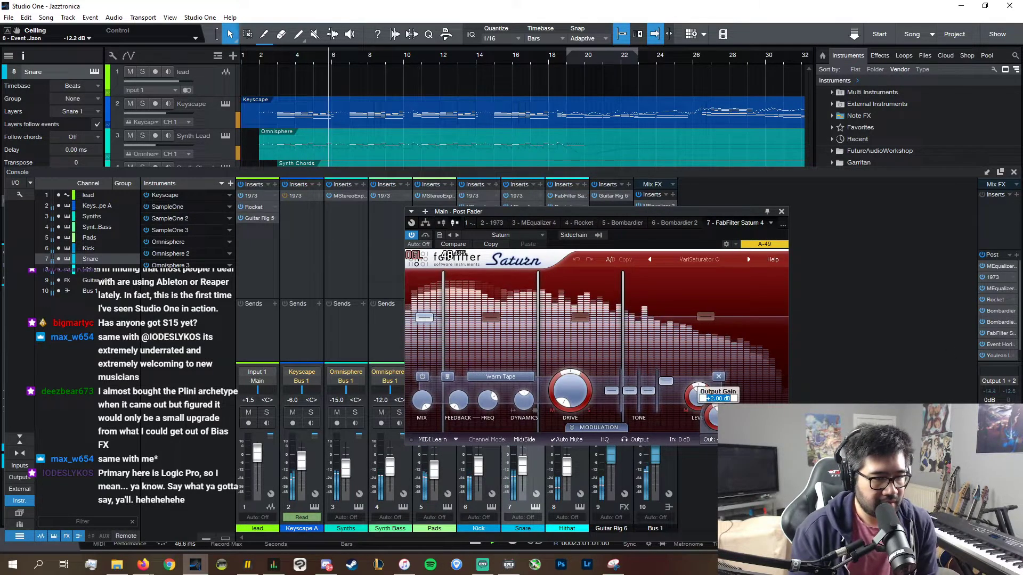
pyautogui.write('0')
pyautogui.press('Return')
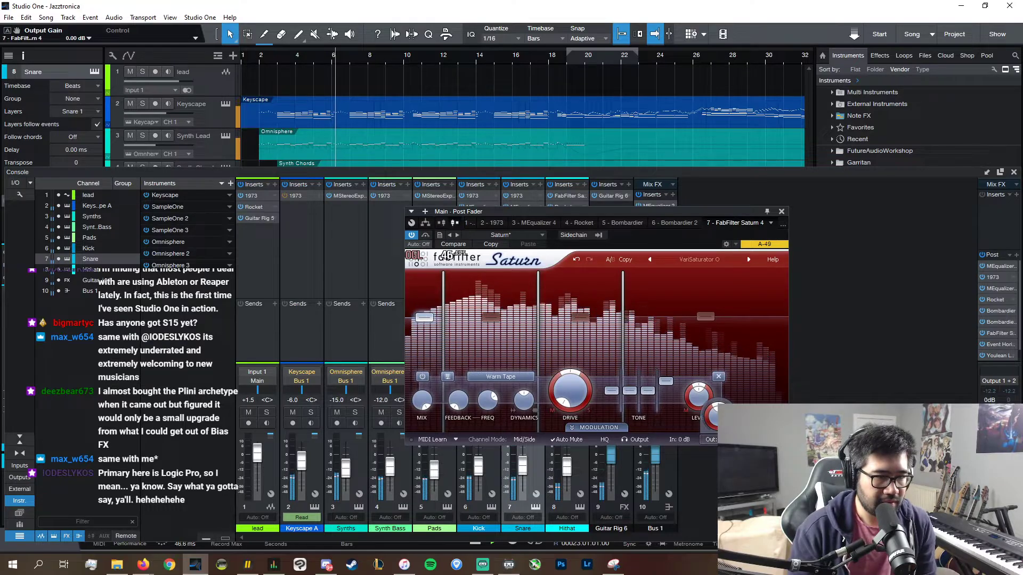
pyautogui.click(996, 356)
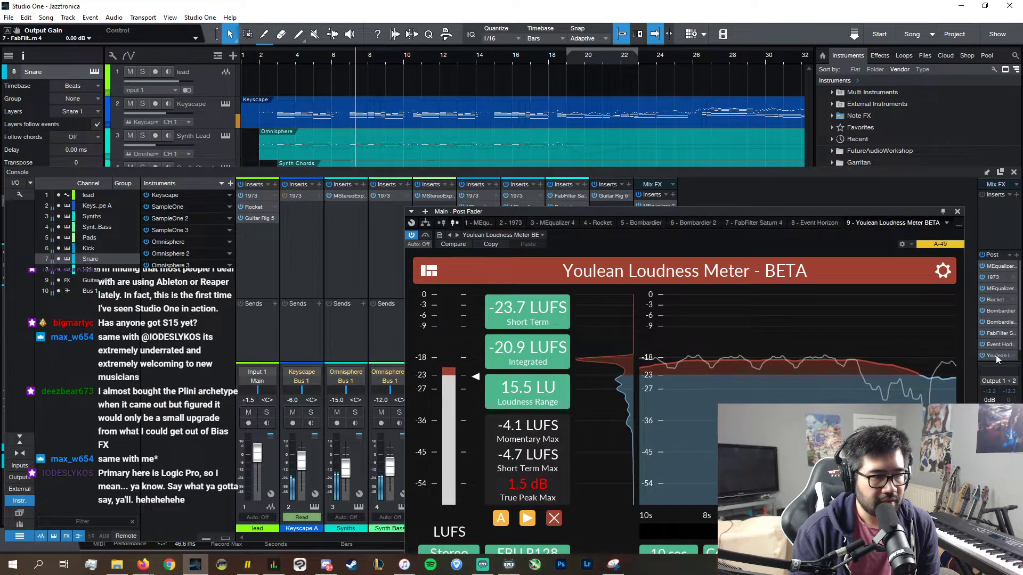
pyautogui.click(957, 211)
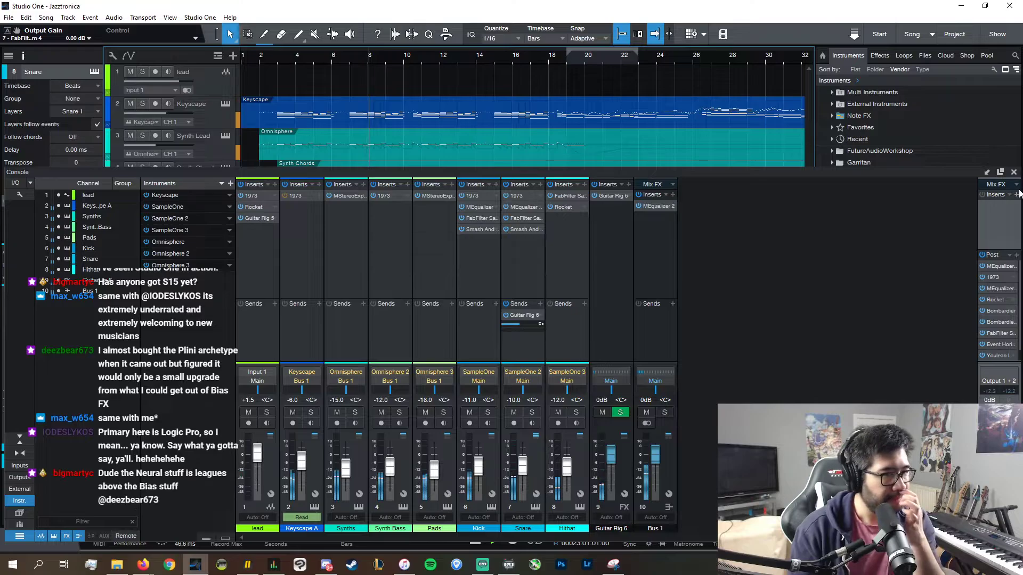
pyautogui.click(1013, 173)
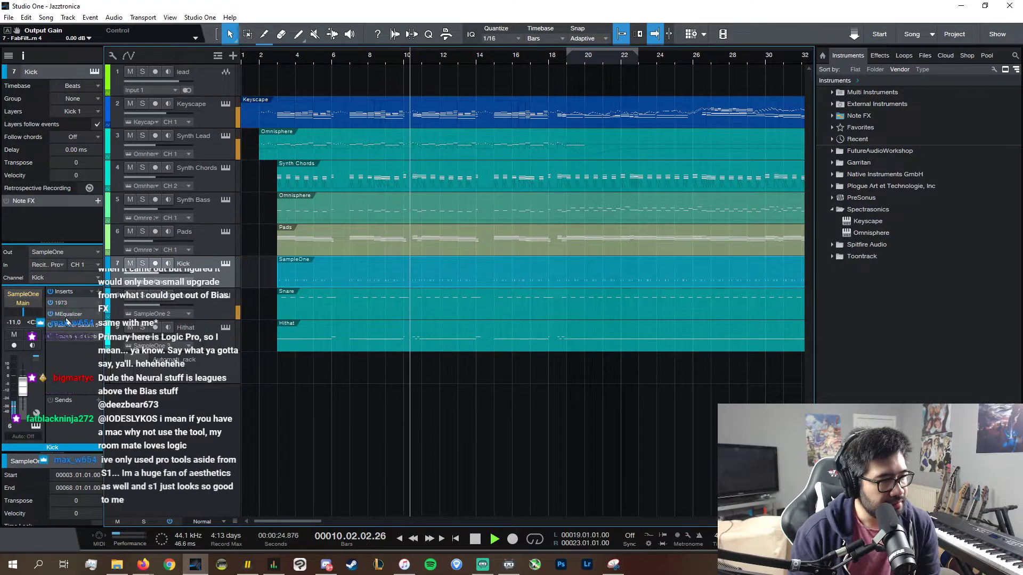
# - Set the gain of band 2 in the Snare track's MEqualizer to +2.19 dB
pyautogui.click(207, 303)
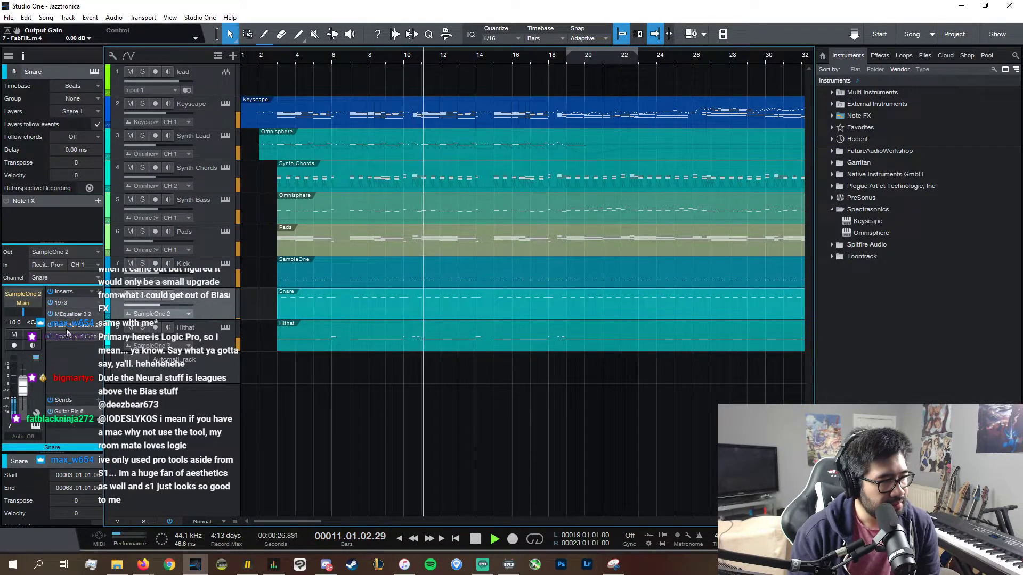
pyautogui.click(75, 315)
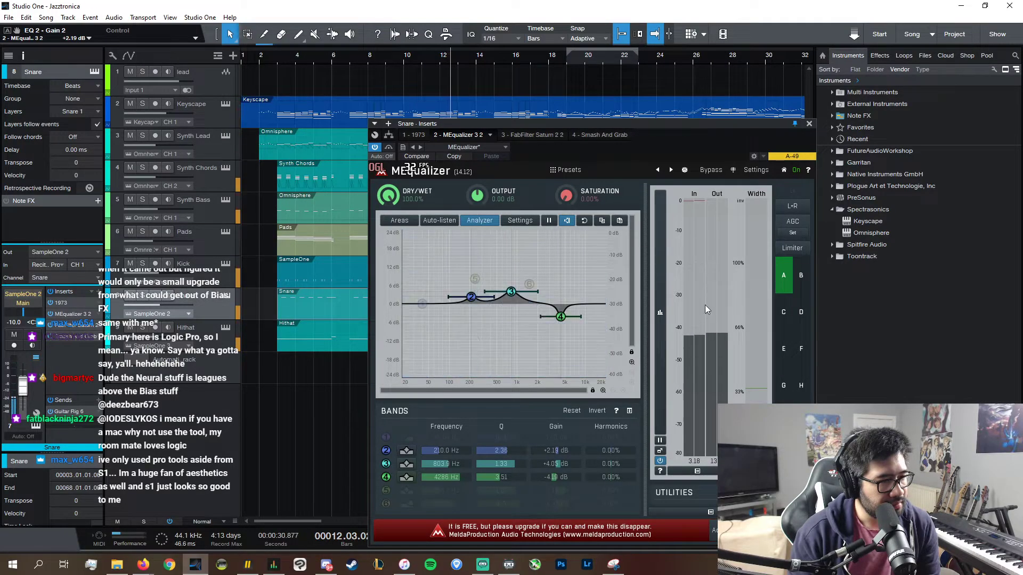
pyautogui.click(809, 123)
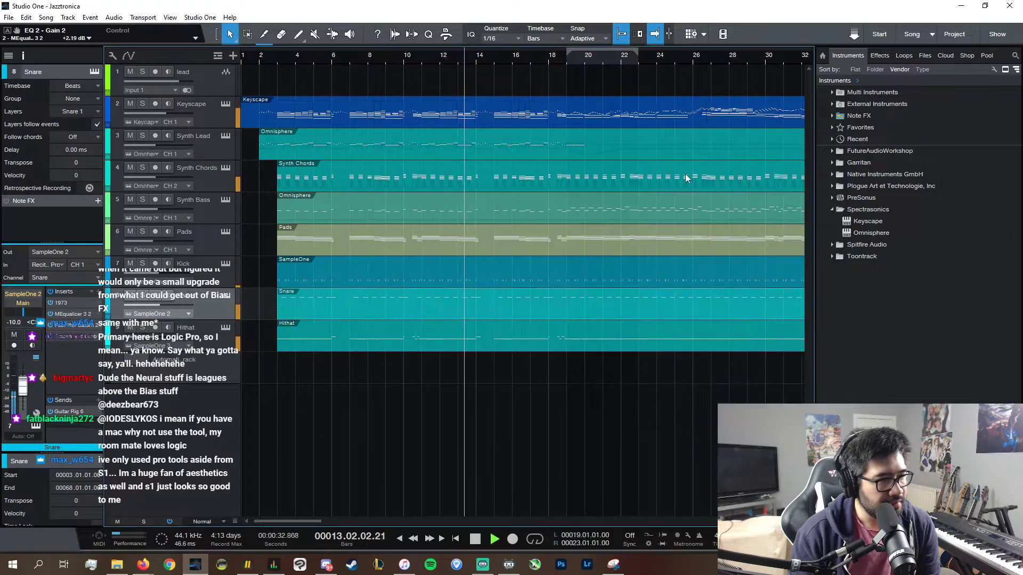
# - Lower the gain of band 2 in the Kick track's MEqualizer to +1.12 dB
pyautogui.click(206, 279)
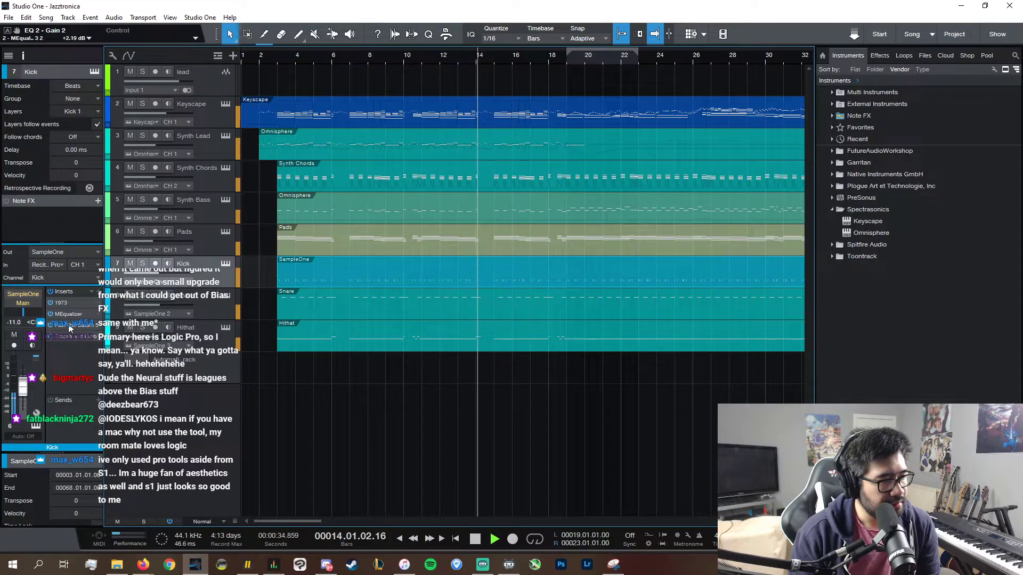
pyautogui.click(66, 315)
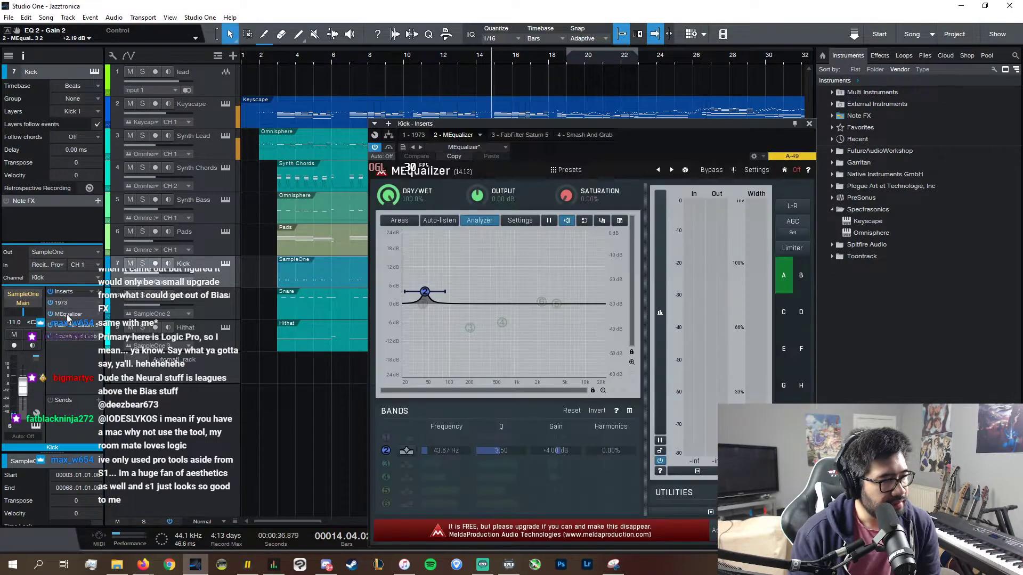
pyautogui.moveTo(558, 451); pyautogui.dragTo(555, 451)
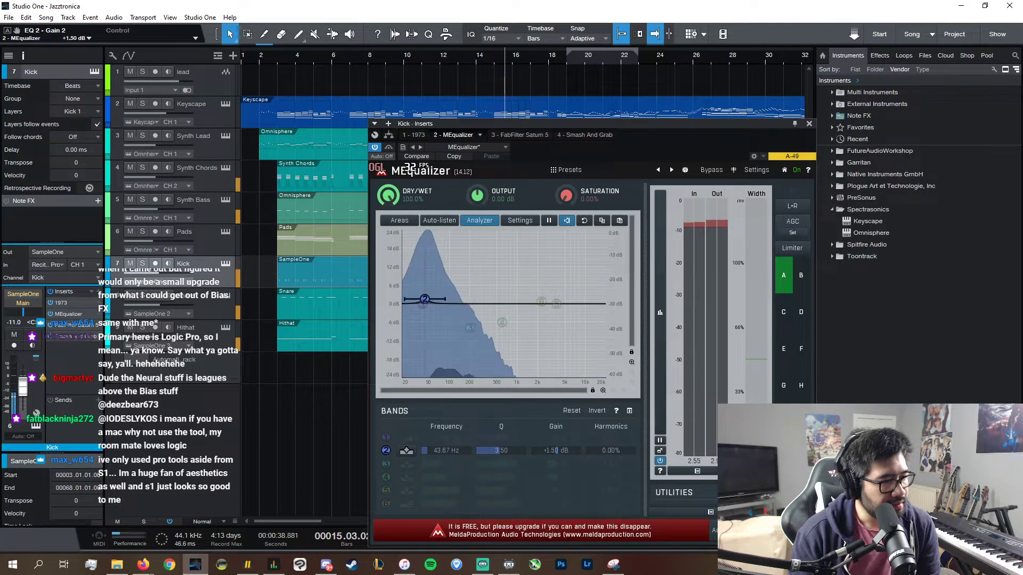
pyautogui.click(809, 123)
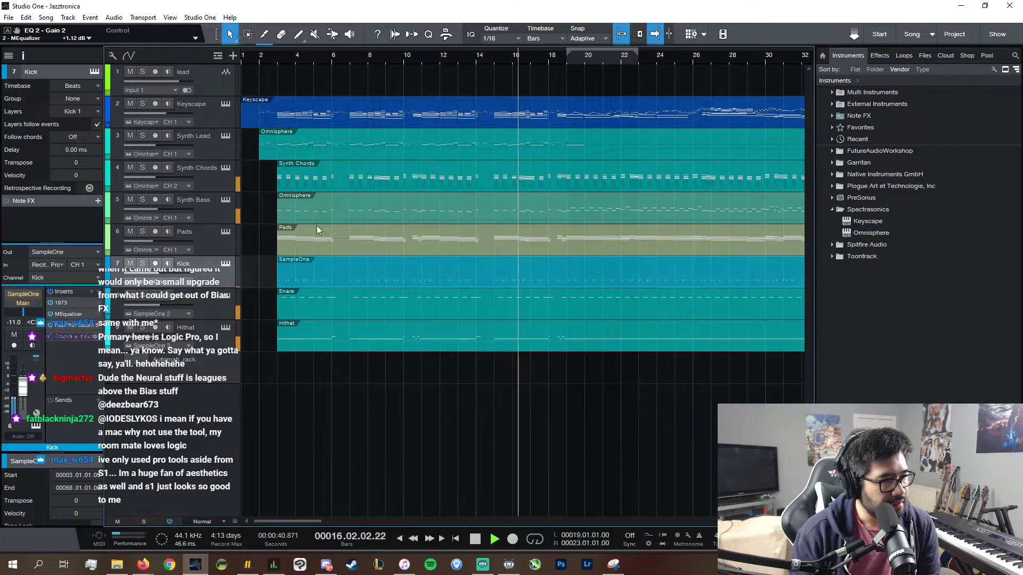
# - Set the low shelf level of the Synth Bass track's 1973 equalizer to -4.2 dB
pyautogui.click(200, 213)
pyautogui.click(65, 303)
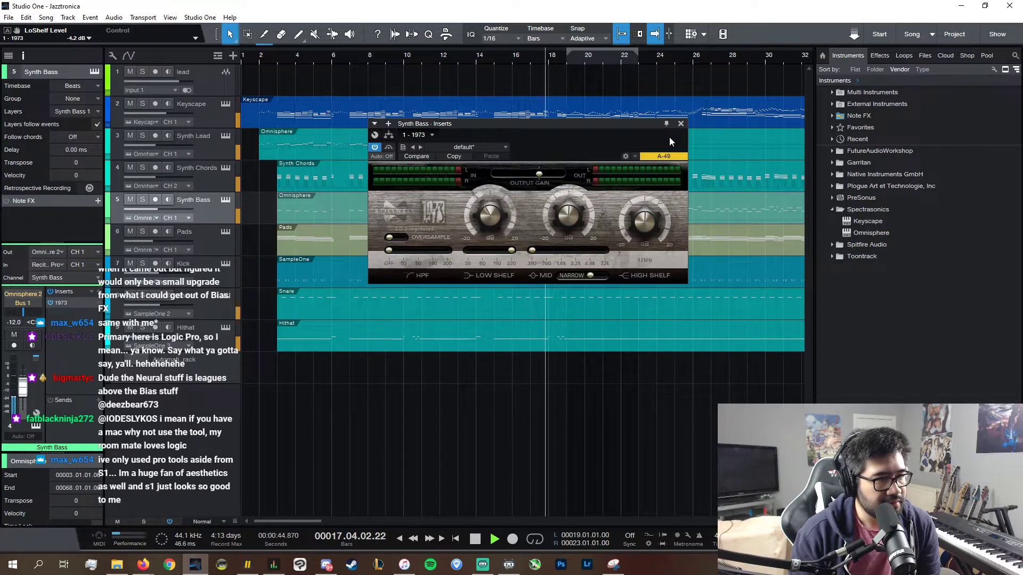
pyautogui.click(681, 123)
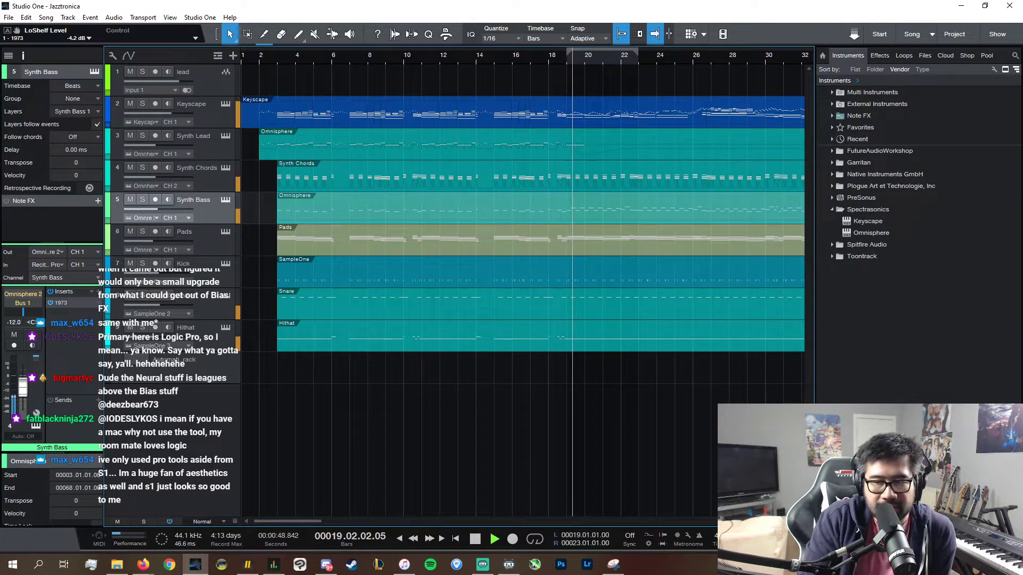
# - Set the ceiling of the main output's Event Horizon limiter to -10.5 dB
pyautogui.press('F3')
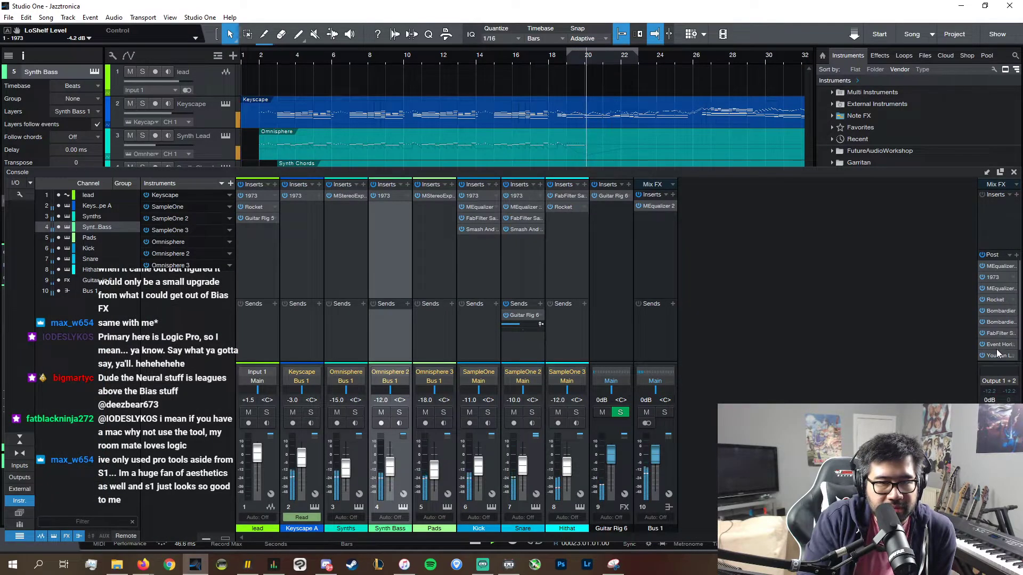
pyautogui.click(999, 345)
pyautogui.click(540, 329)
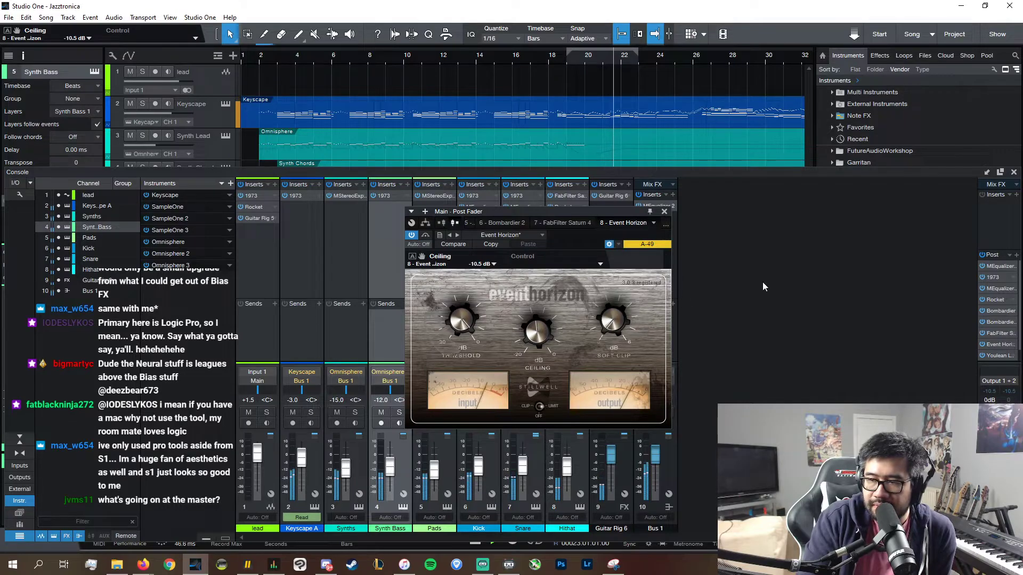
pyautogui.click(663, 212)
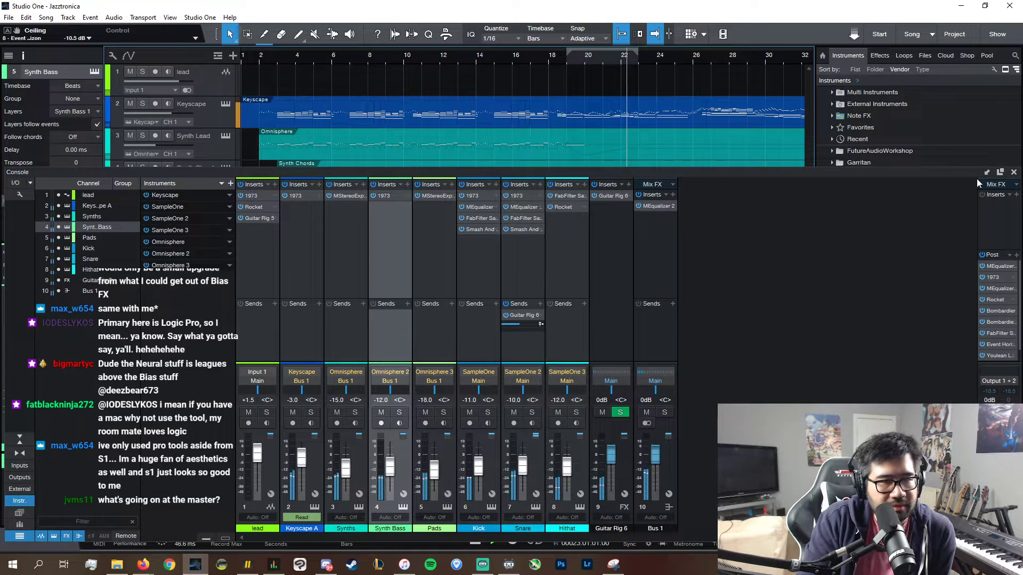
pyautogui.click(1014, 172)
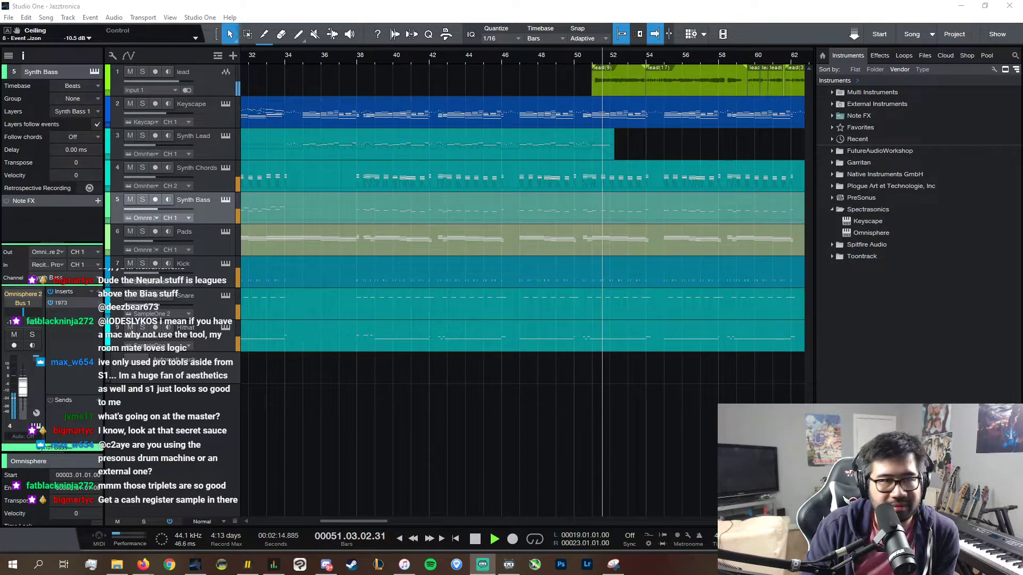
# - Set the lead track's volume to +2.0 dB
pyautogui.click(224, 83)
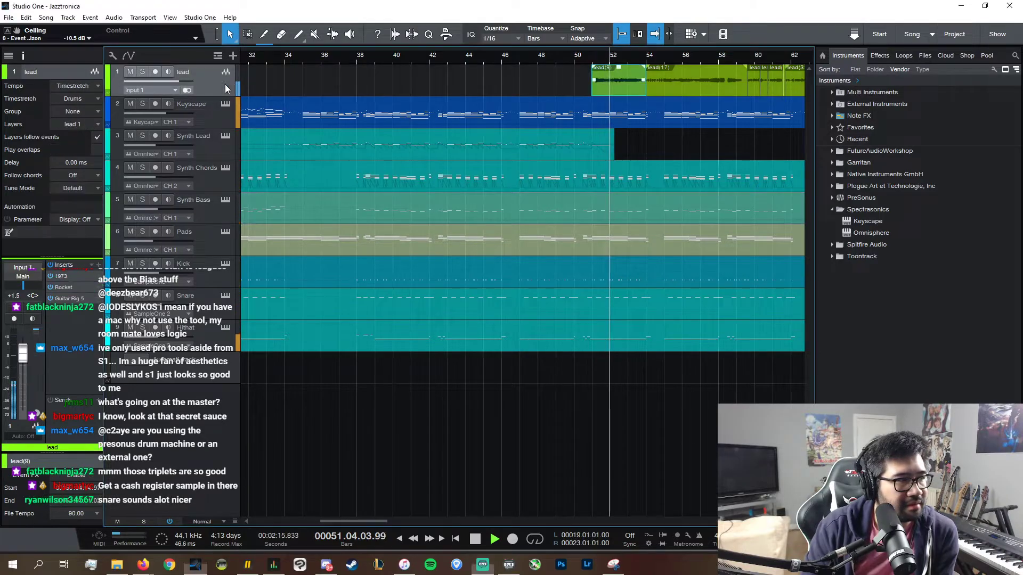
pyautogui.click(16, 296)
pyautogui.write('2')
pyautogui.press('Return')
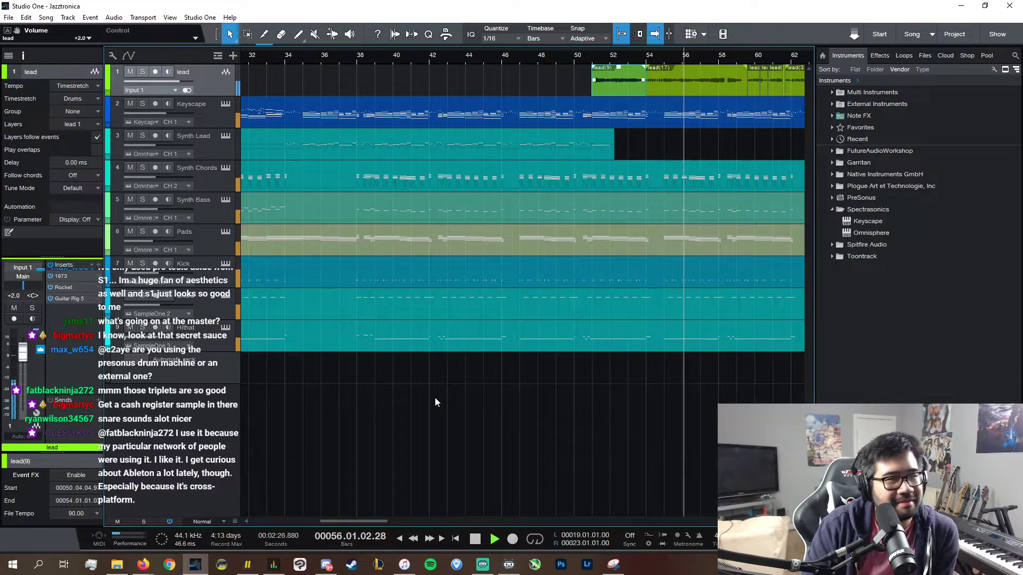
# - Look over the lead track's clips near the song's end and examine its Rocket compressor settings during playback
pyautogui.click(701, 87)
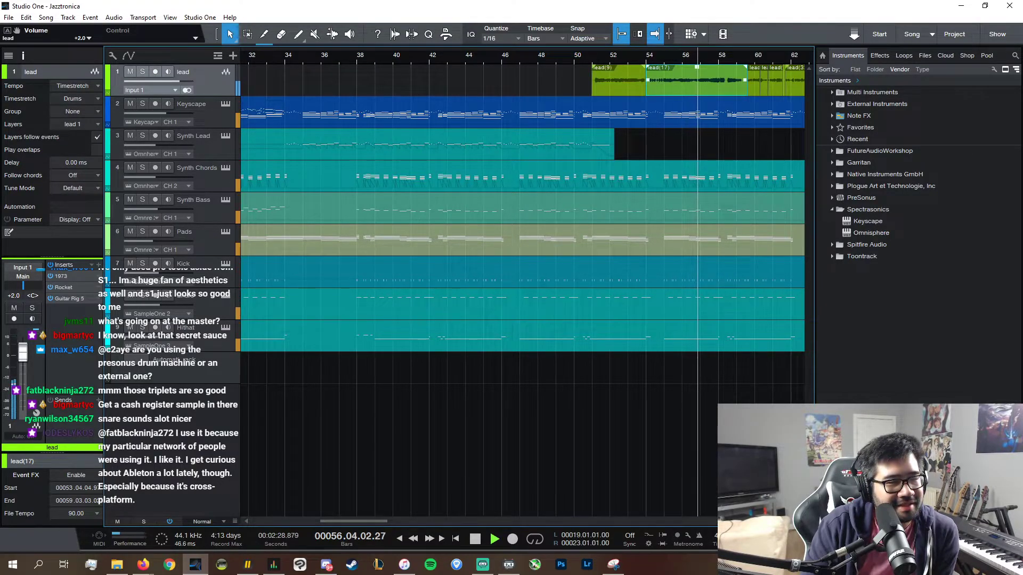
pyautogui.hscroll(6, 709, 160)
pyautogui.moveTo(416, 79); pyautogui.dragTo(418, 82)
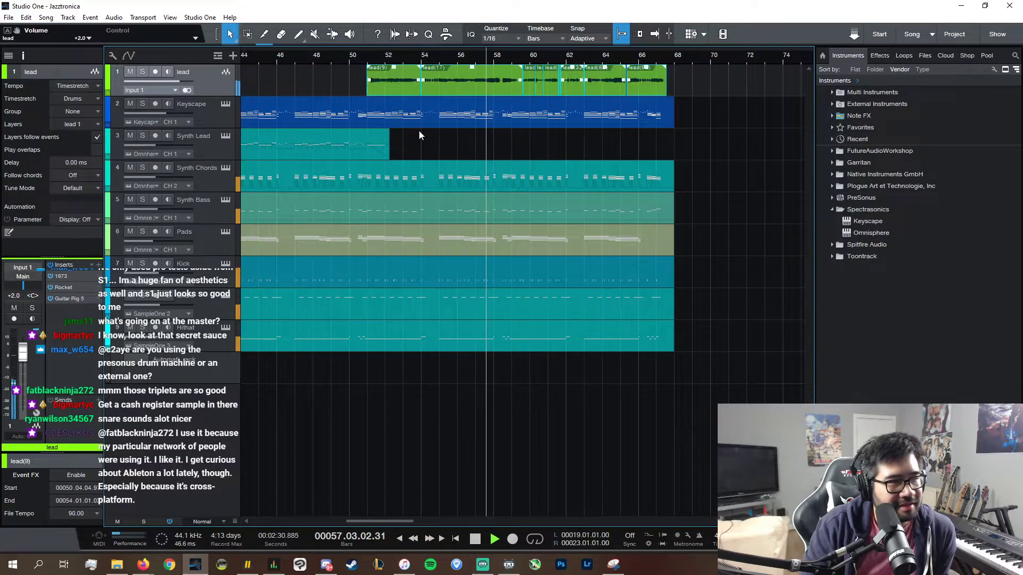
pyautogui.click(603, 392)
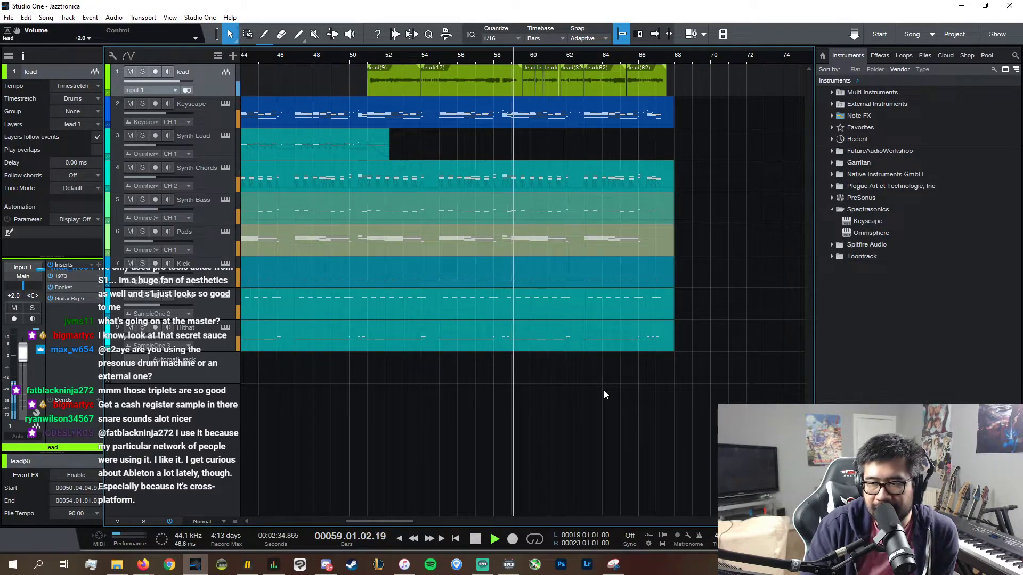
pyautogui.click(77, 286)
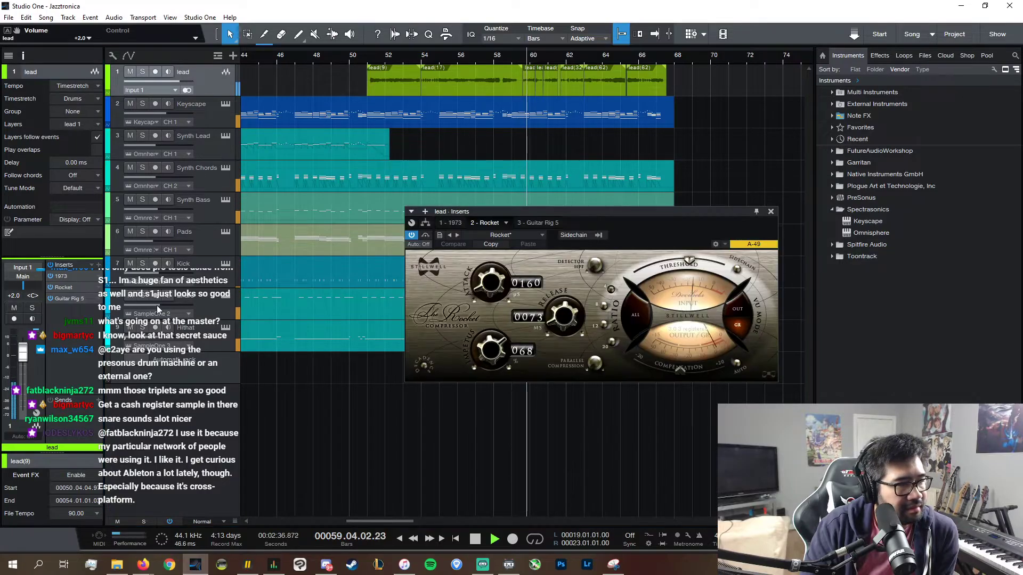
pyautogui.click(770, 211)
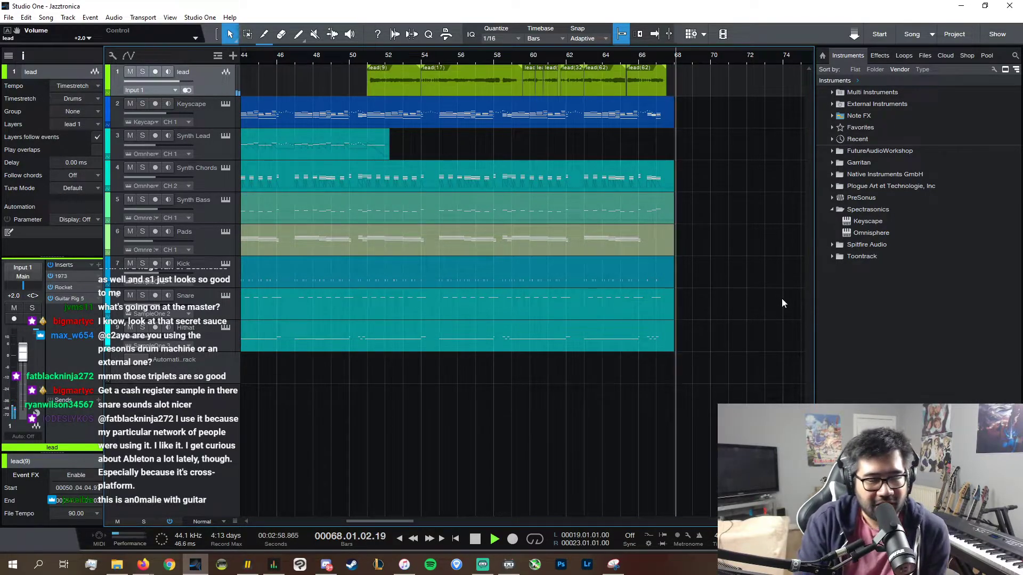
# - Stop playback at the song's end and return to the beginning of the arrangement
pyautogui.press('space')
pyautogui.press('f')
pyautogui.moveTo(404, 521); pyautogui.dragTo(278, 520)
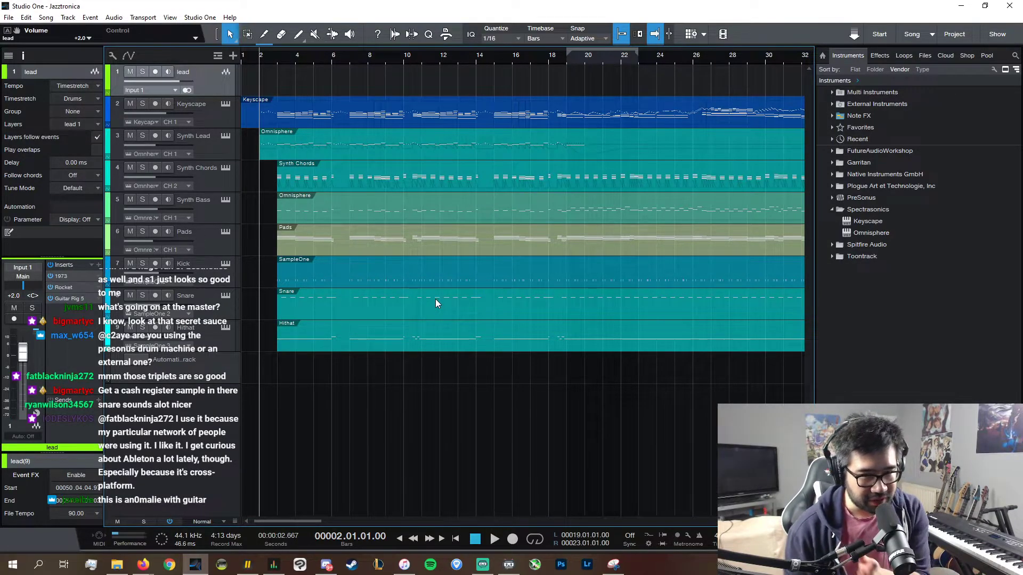
# - Raise the ceiling of the main output's Event Horizon limiter to 0 dB
pyautogui.press('F3')
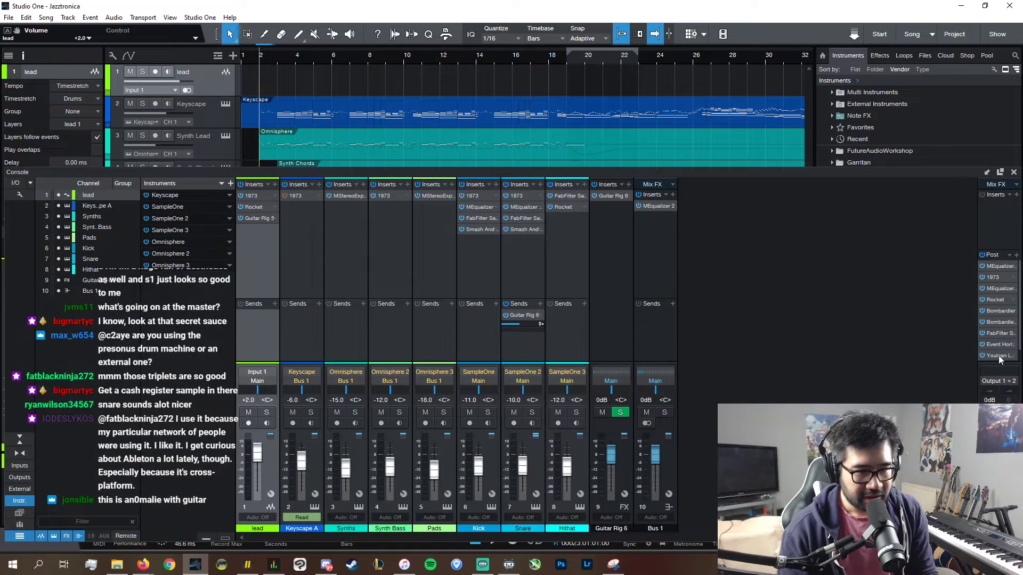
pyautogui.click(1000, 344)
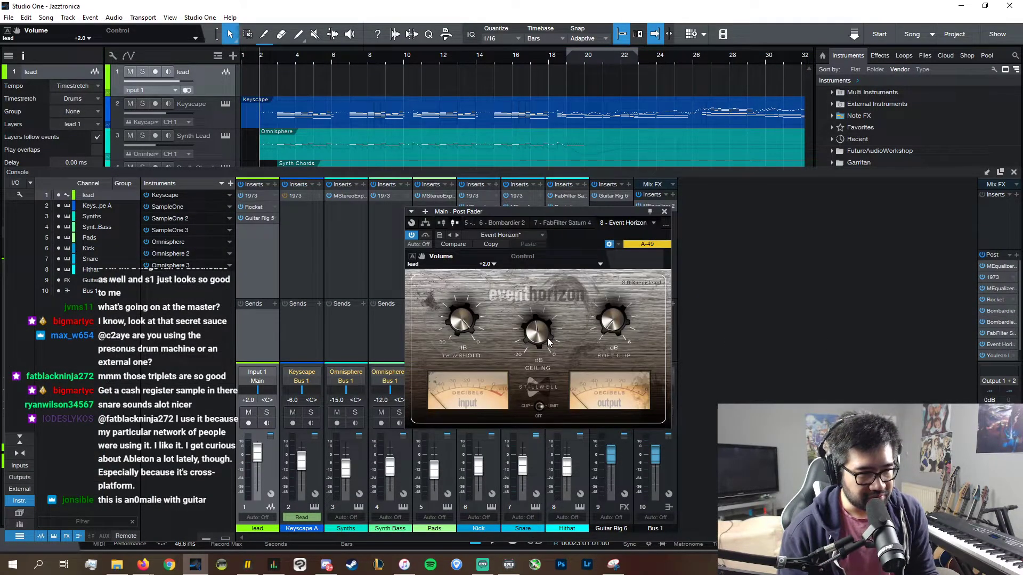
pyautogui.moveTo(547, 339); pyautogui.dragTo(534, 197)
pyautogui.click(667, 212)
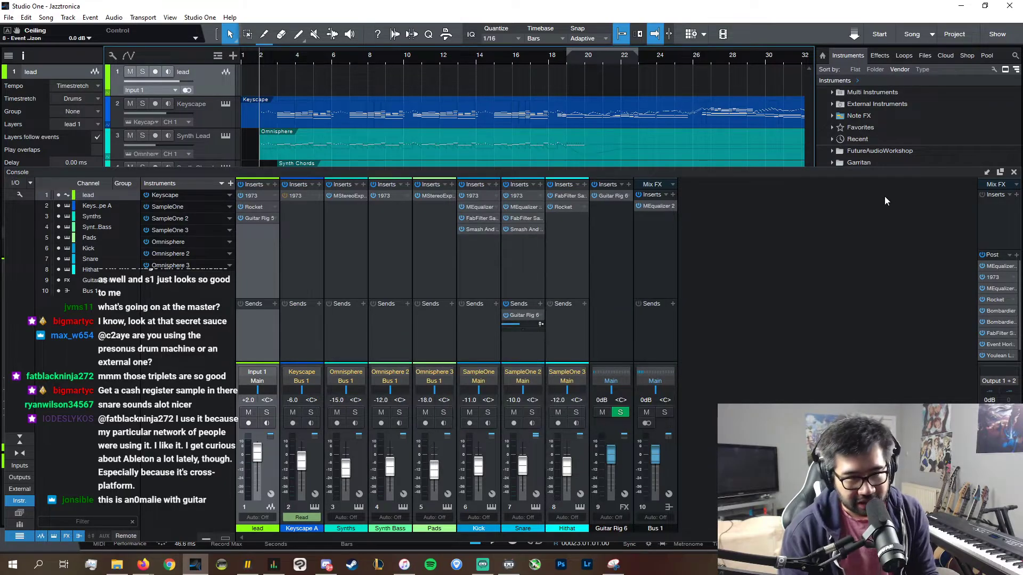
pyautogui.click(1015, 173)
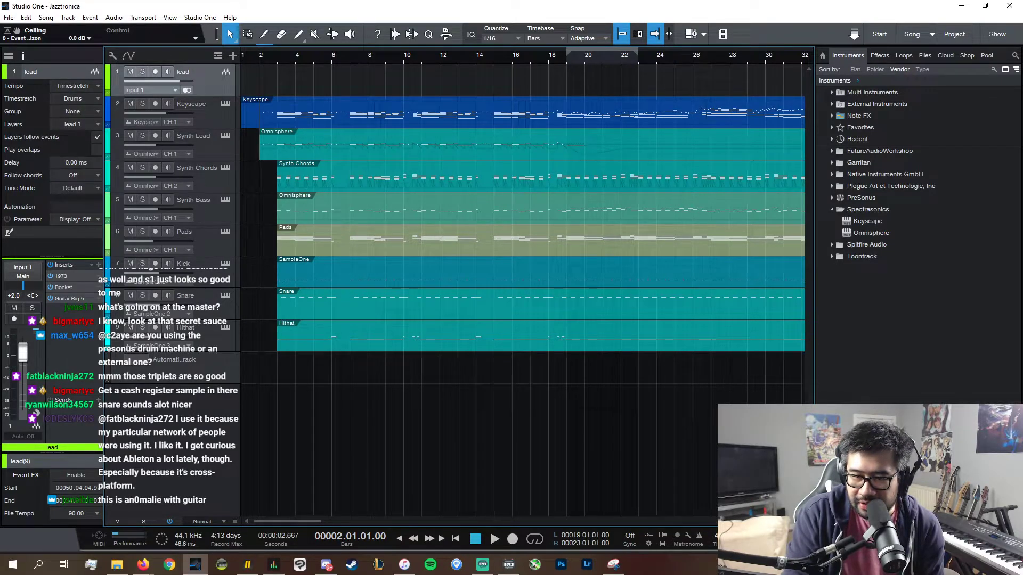
pyautogui.press('super+d')
pyautogui.press('super+d')
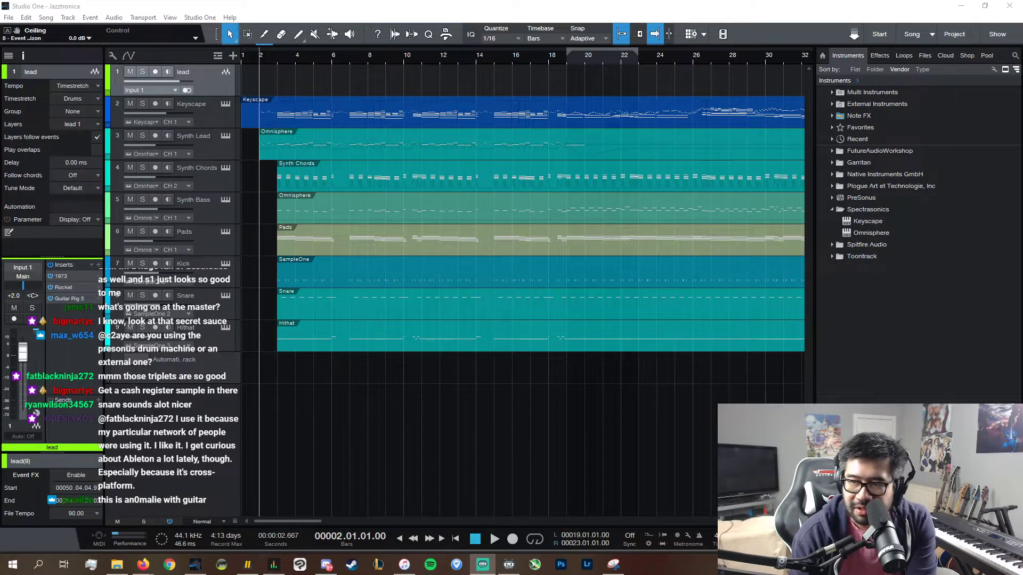
# - Review the main output's post-fader chain in order, from MEqualizer 3 through 1973, Rocket, Bombardier and FabFilter Saturn to the Event Horizon limiter
pyautogui.press('F3')
pyautogui.click(989, 267)
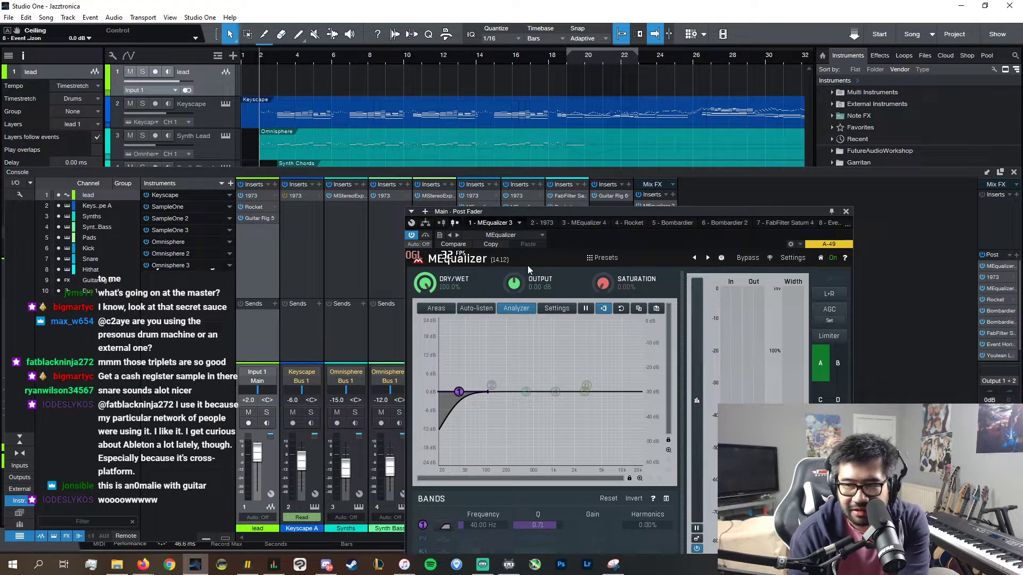
pyautogui.click(542, 222)
pyautogui.click(491, 223)
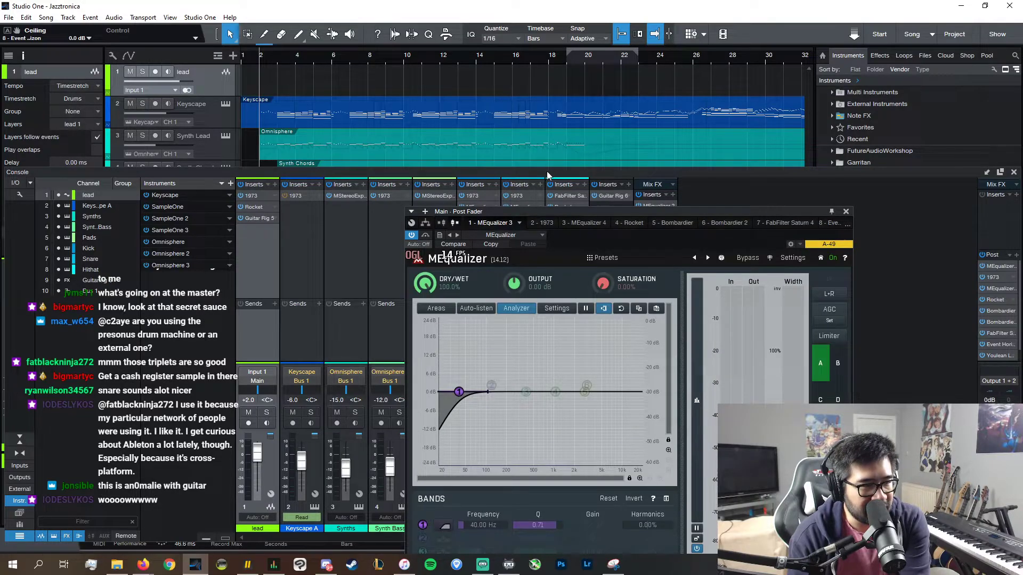
pyautogui.click(537, 222)
pyautogui.click(487, 223)
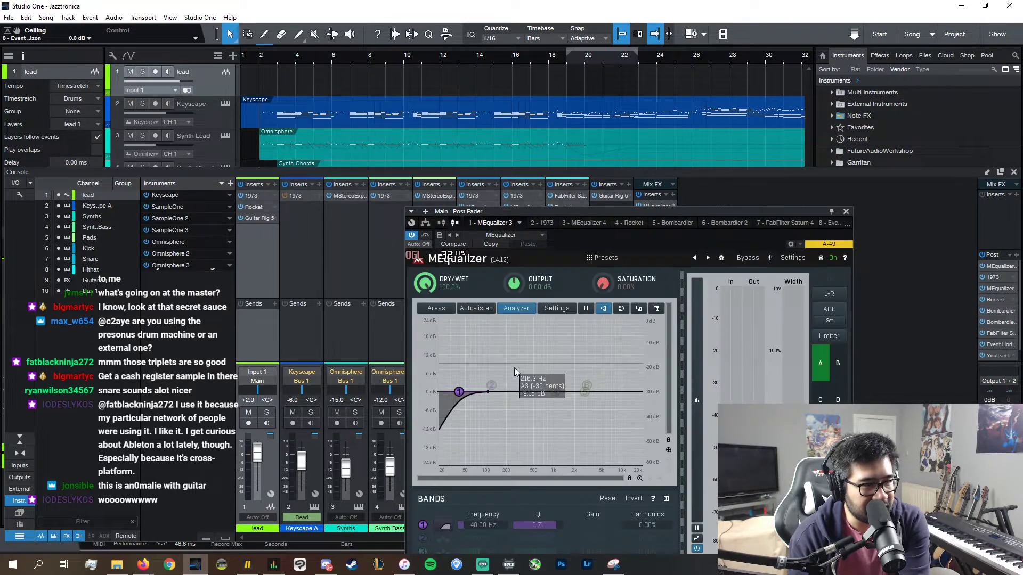
pyautogui.click(533, 223)
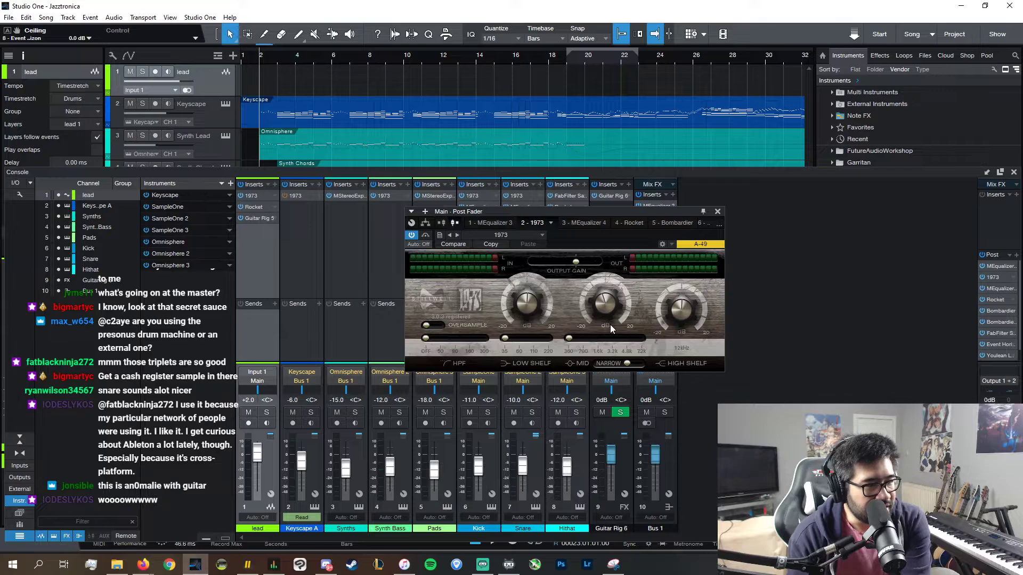
pyautogui.click(569, 222)
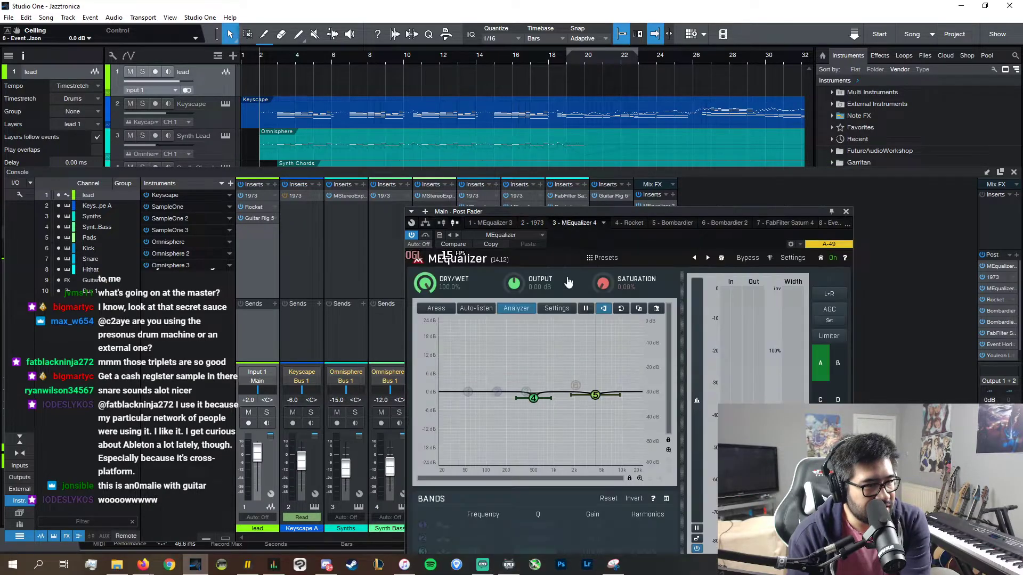
pyautogui.click(631, 224)
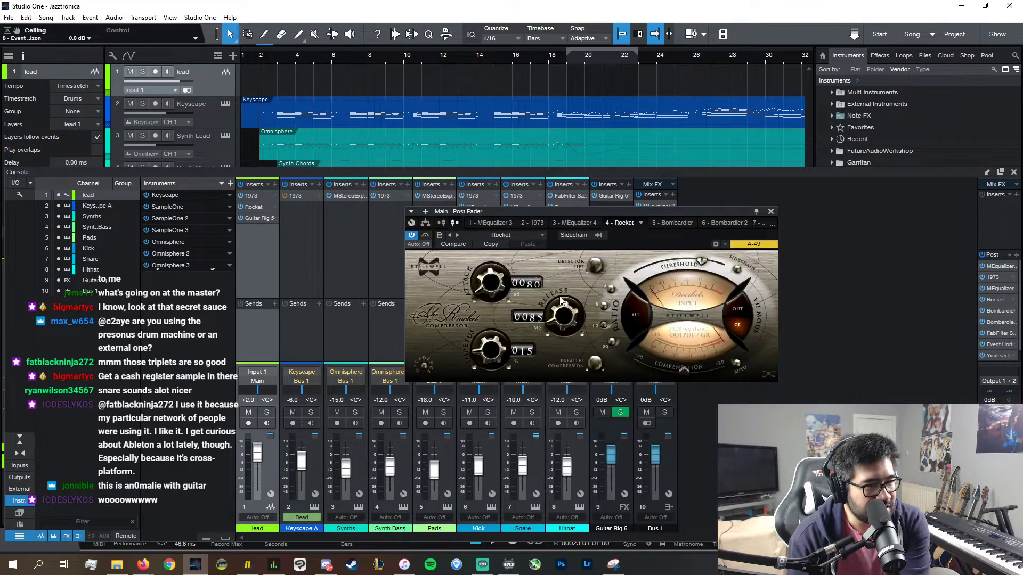
pyautogui.click(680, 221)
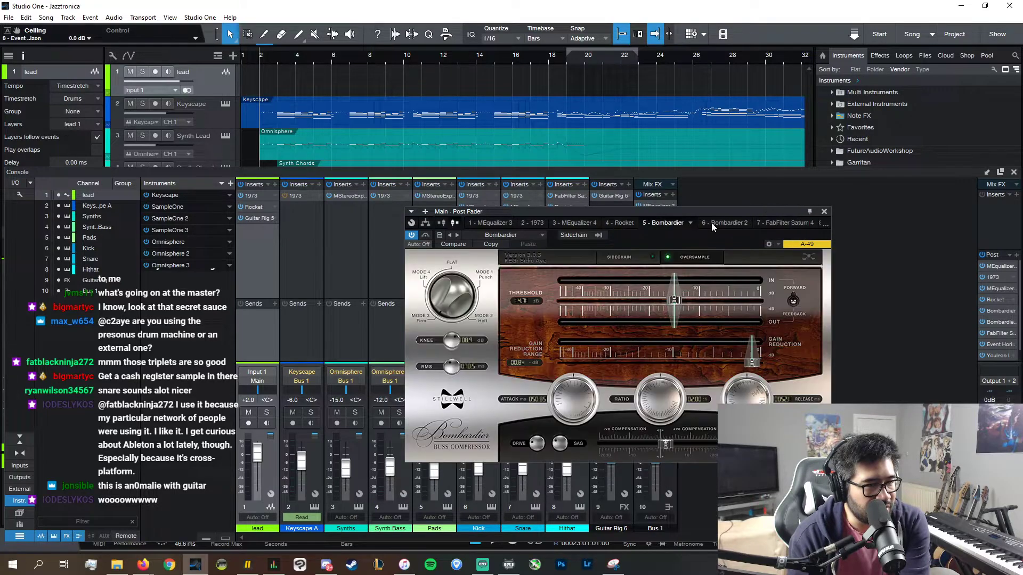
pyautogui.click(723, 224)
pyautogui.click(783, 224)
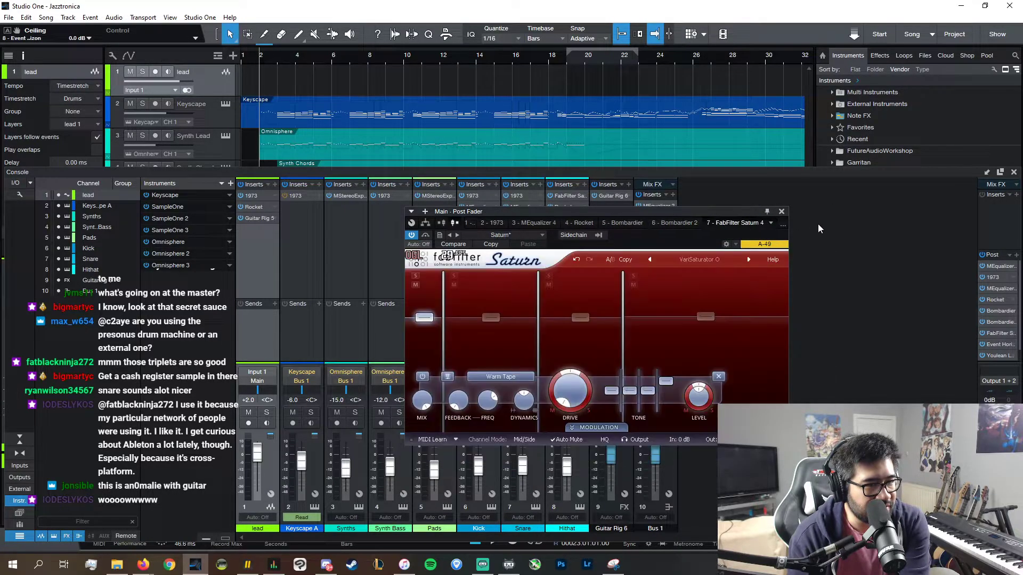
pyautogui.click(783, 226)
pyautogui.click(727, 318)
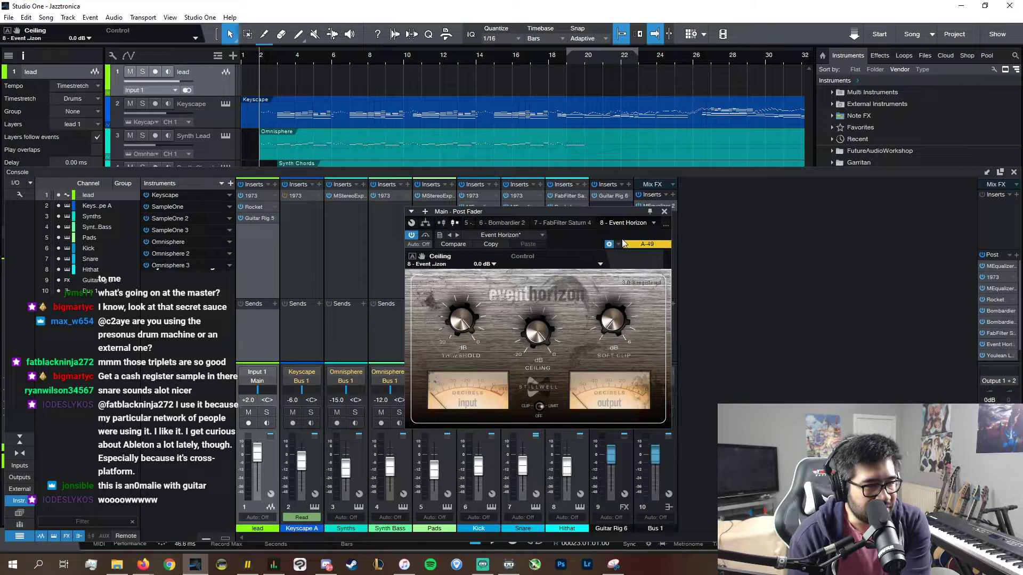
# - Close the limiter window and the console, and look through the sample list in the Snare track's SampleOne instrument
pyautogui.click(665, 212)
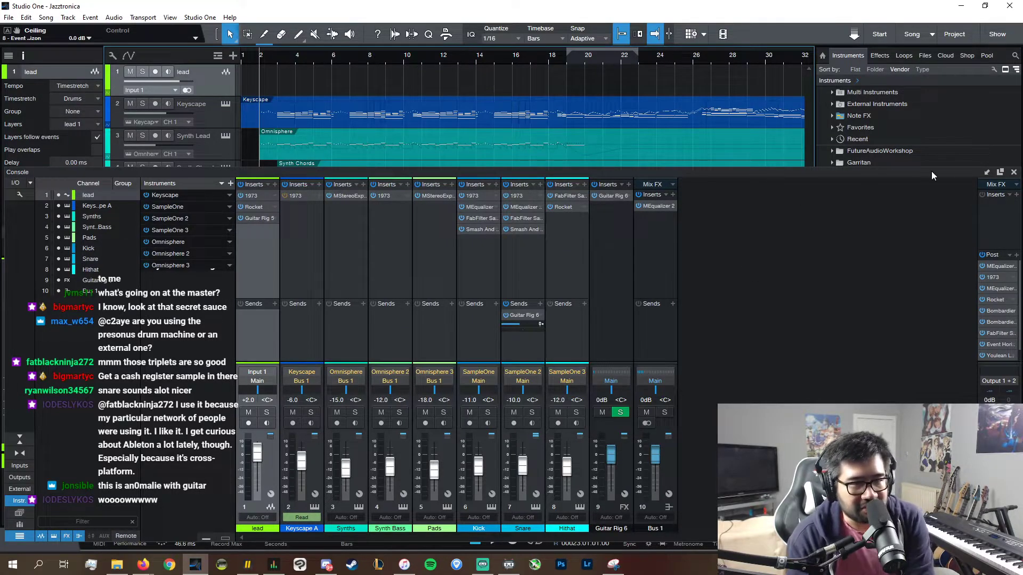
pyautogui.click(1013, 173)
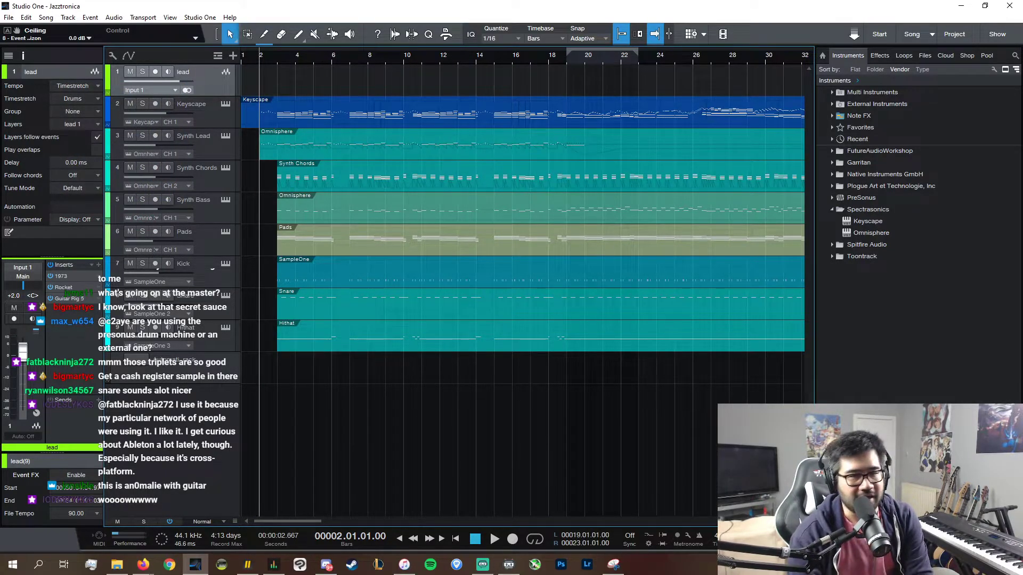
pyautogui.click(210, 304)
pyautogui.click(29, 297)
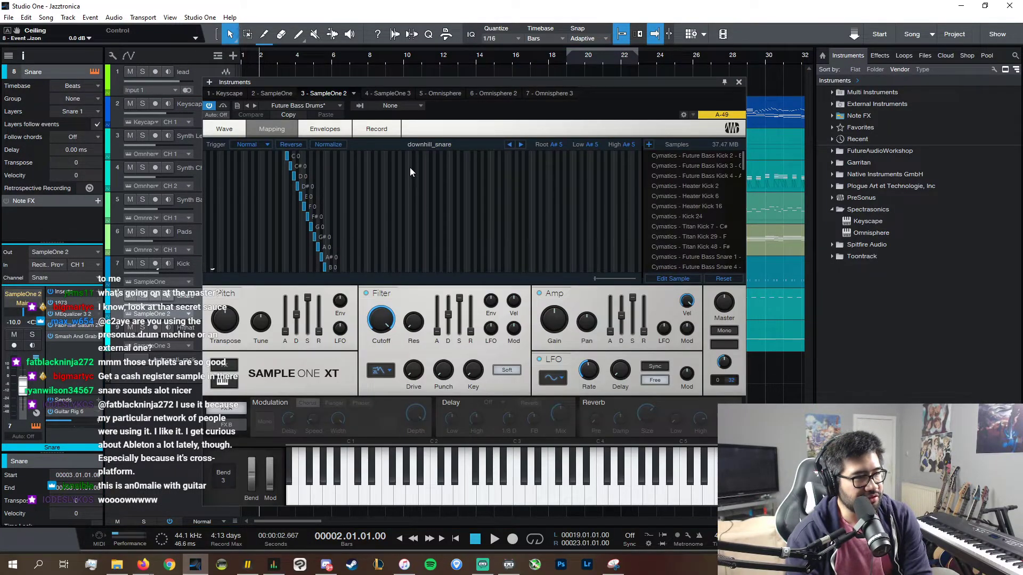
pyautogui.scroll(-6, 471, 226)
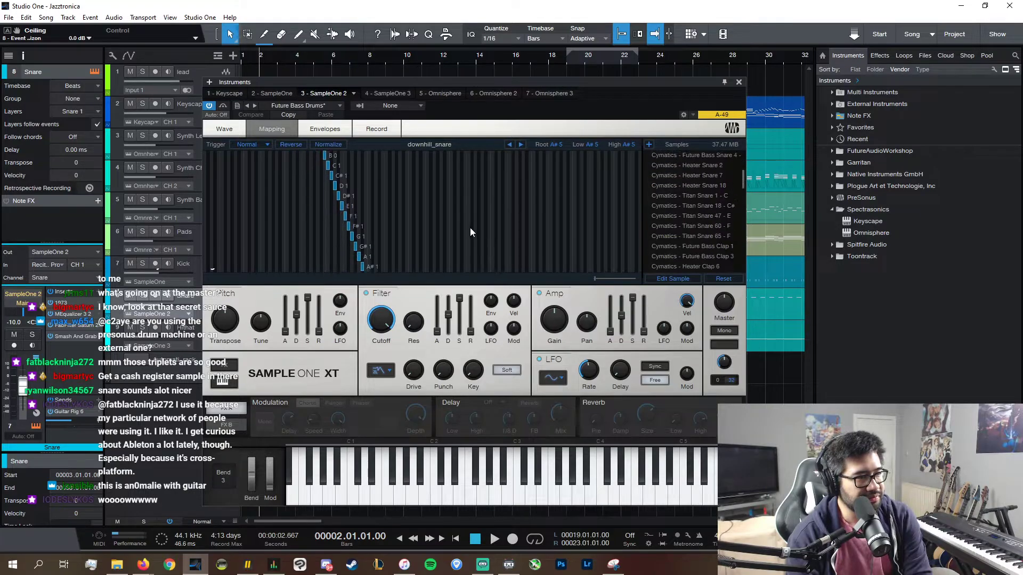
pyautogui.scroll(5, 453, 213)
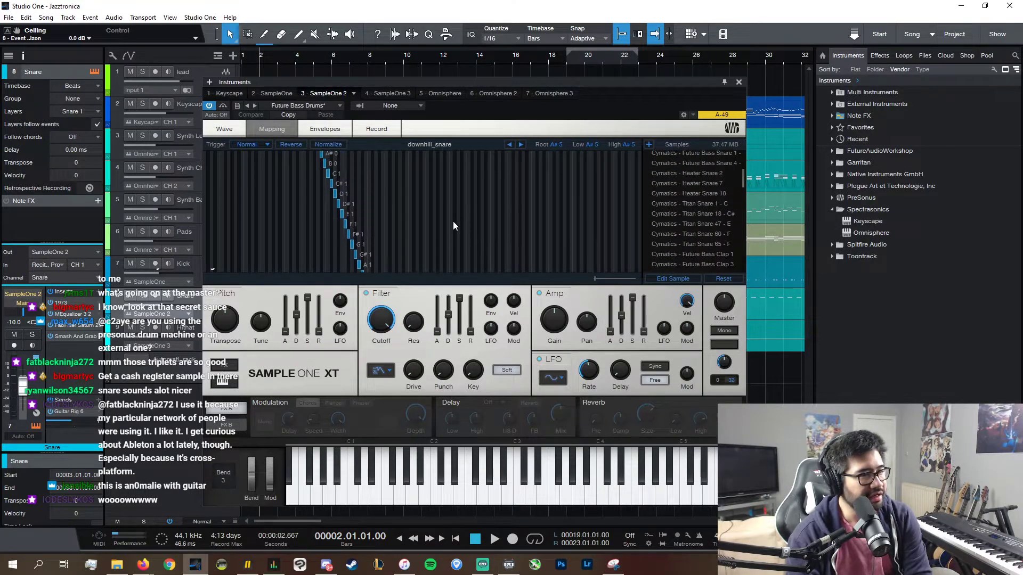
pyautogui.scroll(-12, 687, 225)
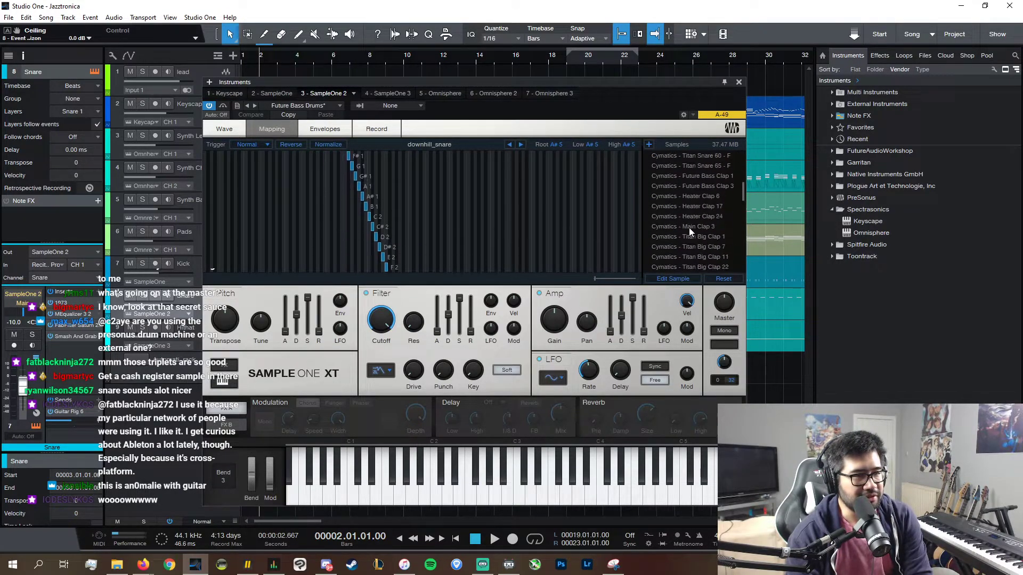
pyautogui.scroll(-14, 677, 234)
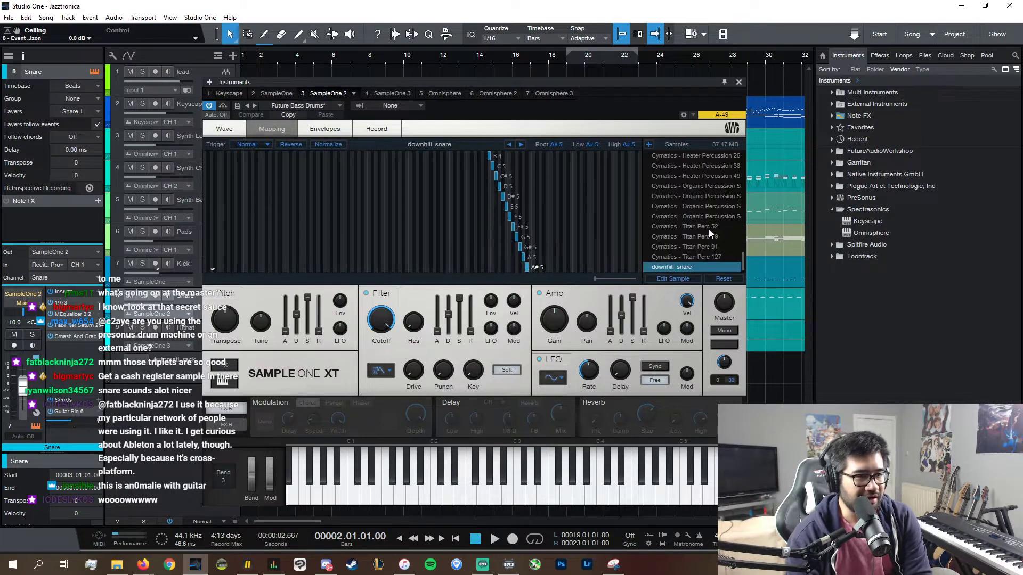
pyautogui.click(738, 82)
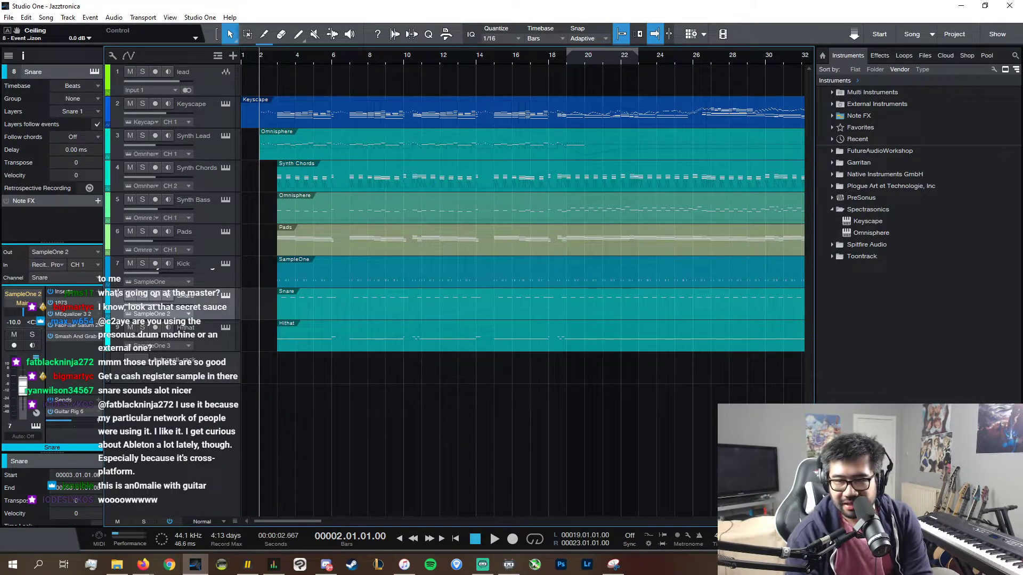
pyautogui.hotkey('alt', 'Tab')
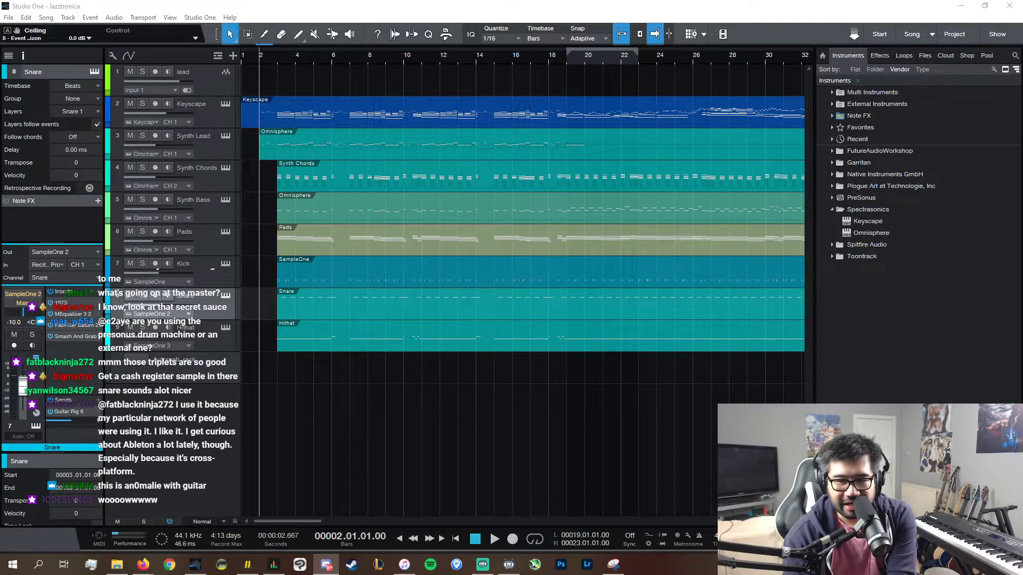
pyautogui.hotkey('alt', 'Tab')
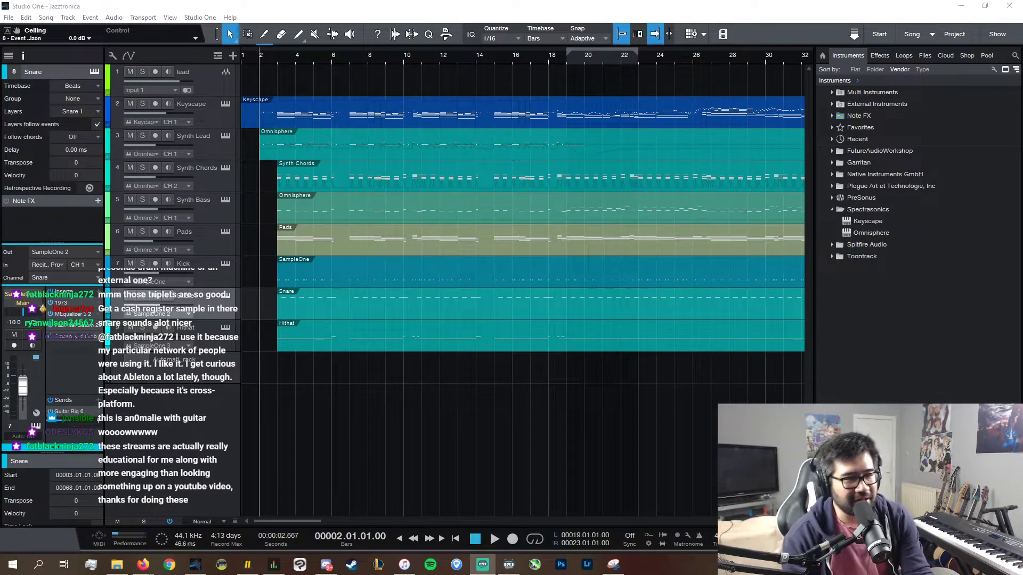
# - Play a short passage of the arrangement from bar 37, beat 4, and stop playback
pyautogui.scroll(-2, 522, 290)
pyautogui.scroll(1, 522, 291)
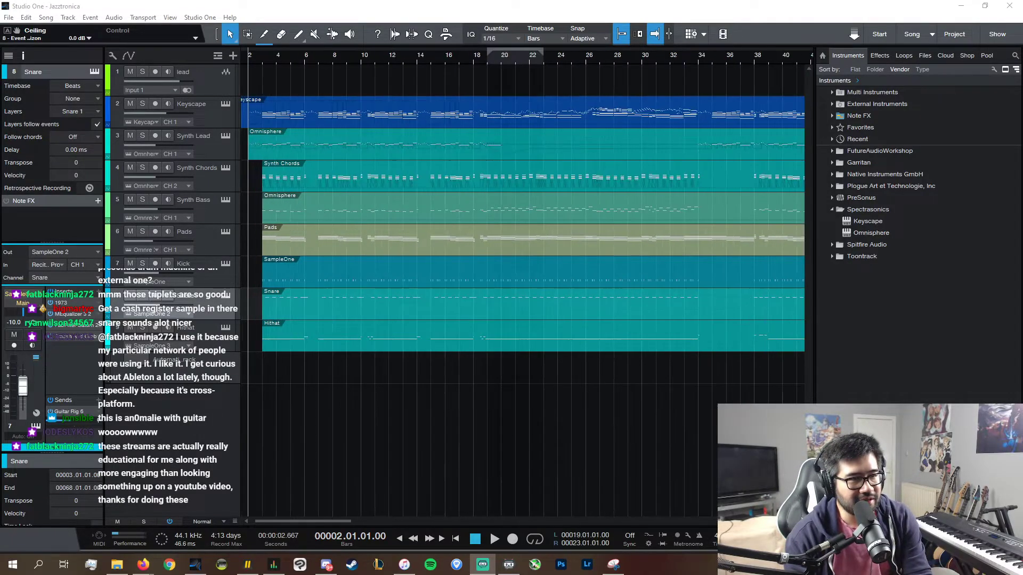
pyautogui.moveTo(298, 521); pyautogui.dragTo(322, 522)
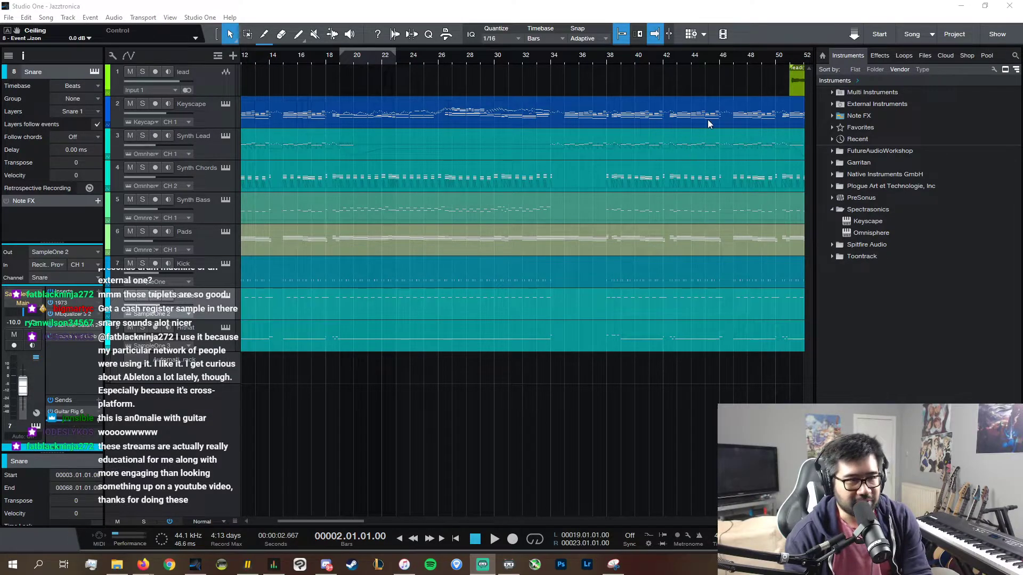
pyautogui.click(612, 67)
pyautogui.press('space')
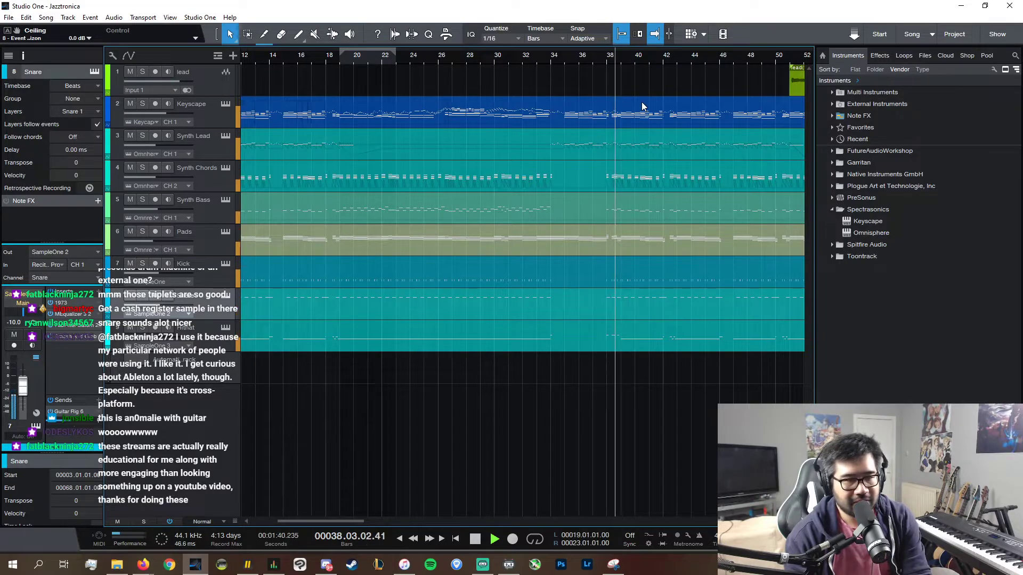
pyautogui.press('space')
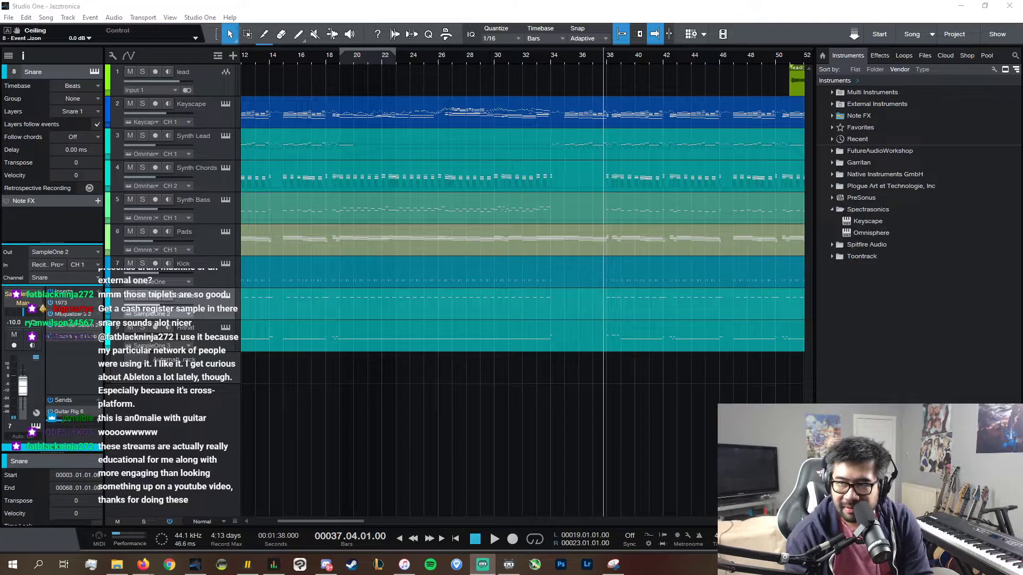
# - Bring the lead clips near the song's end into view and place the playback cursor at bar 50
pyautogui.scroll(-3, 654, 309)
pyautogui.hscroll(3, 653, 309)
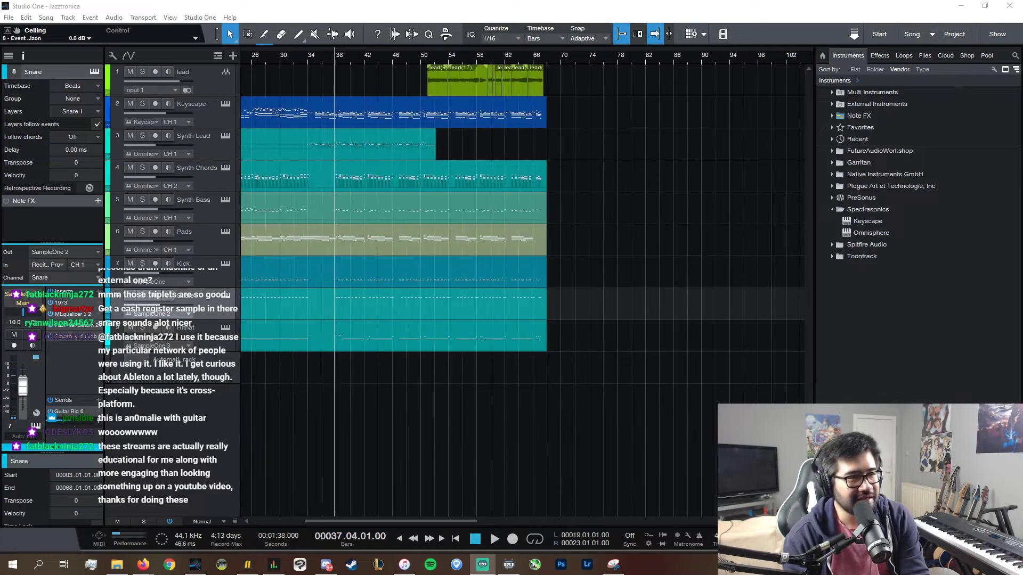
pyautogui.press('e')
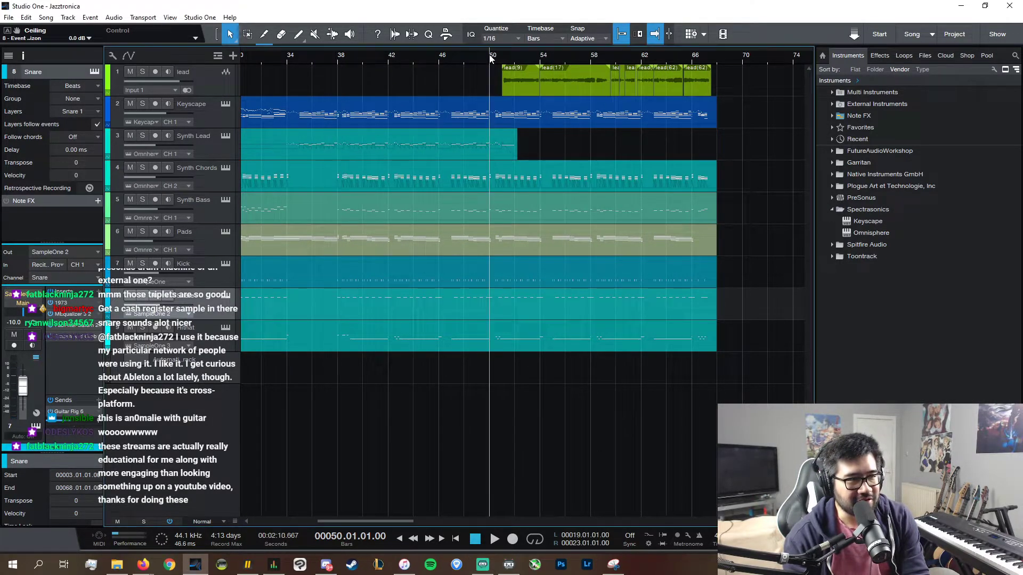
pyautogui.click(487, 56)
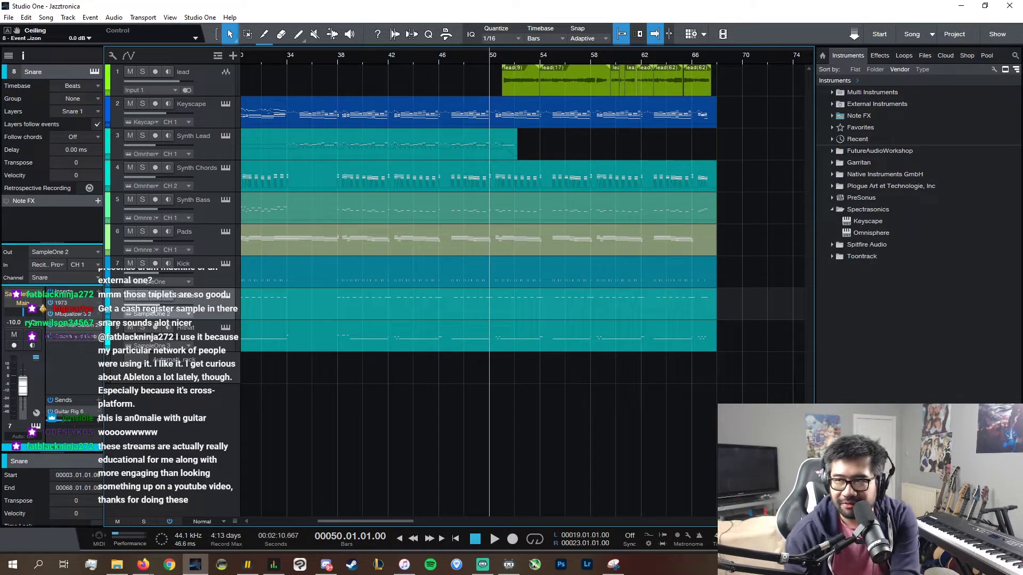
pyautogui.hotkey('alt', 'Tab')
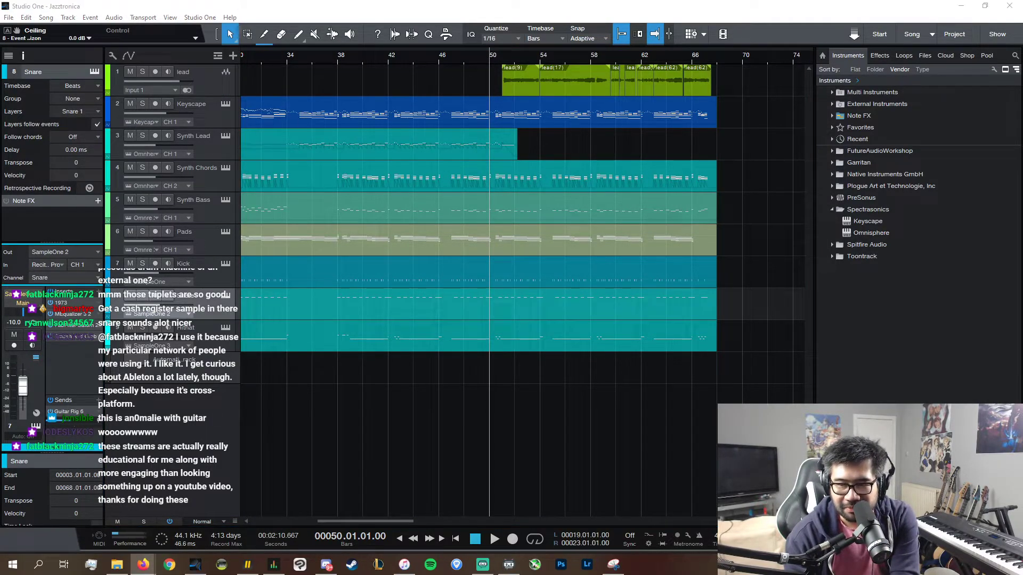
pyautogui.hotkey('alt', 'Tab')
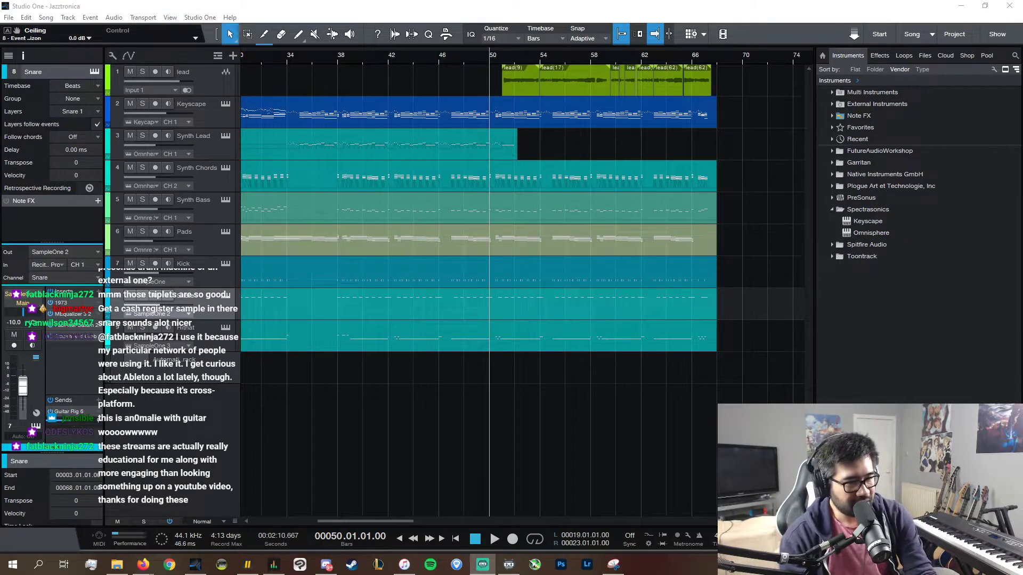
pyautogui.scroll(4, 773, 521)
pyautogui.scroll(3, 567, 523)
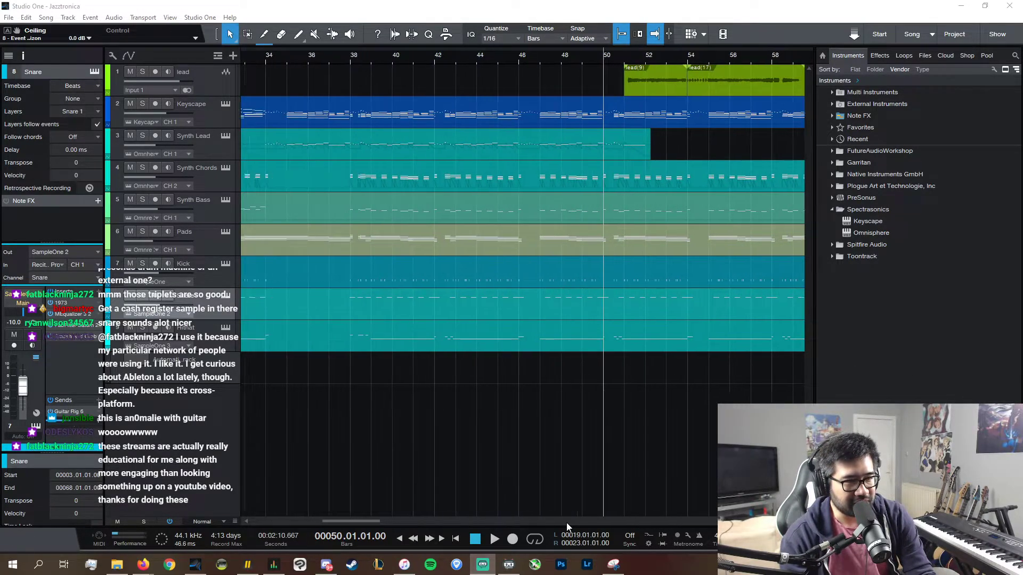
pyautogui.hscroll(-2, 567, 525)
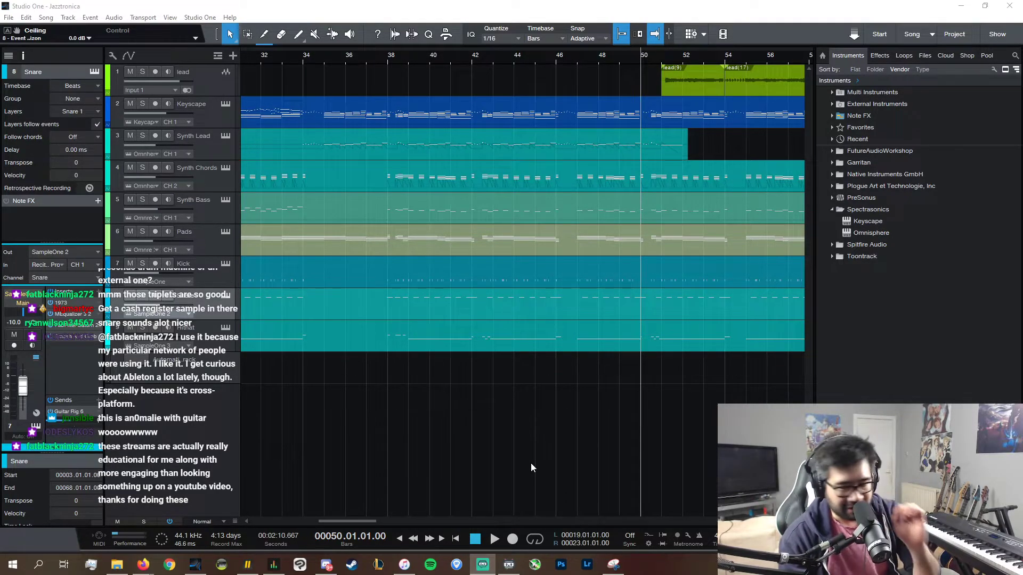
pyautogui.press('w')
pyautogui.press('w')
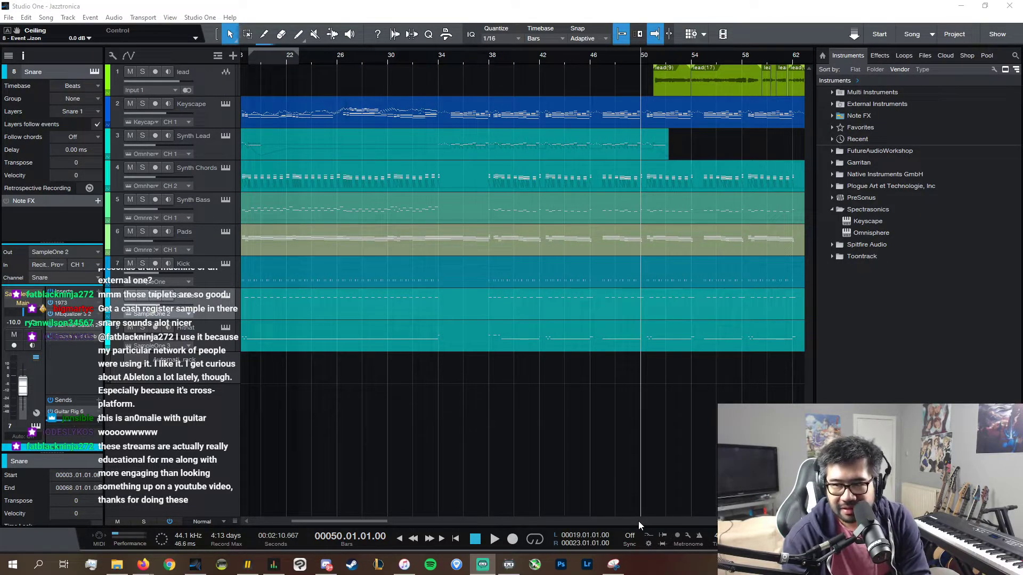
pyautogui.hscroll(-8, 638, 521)
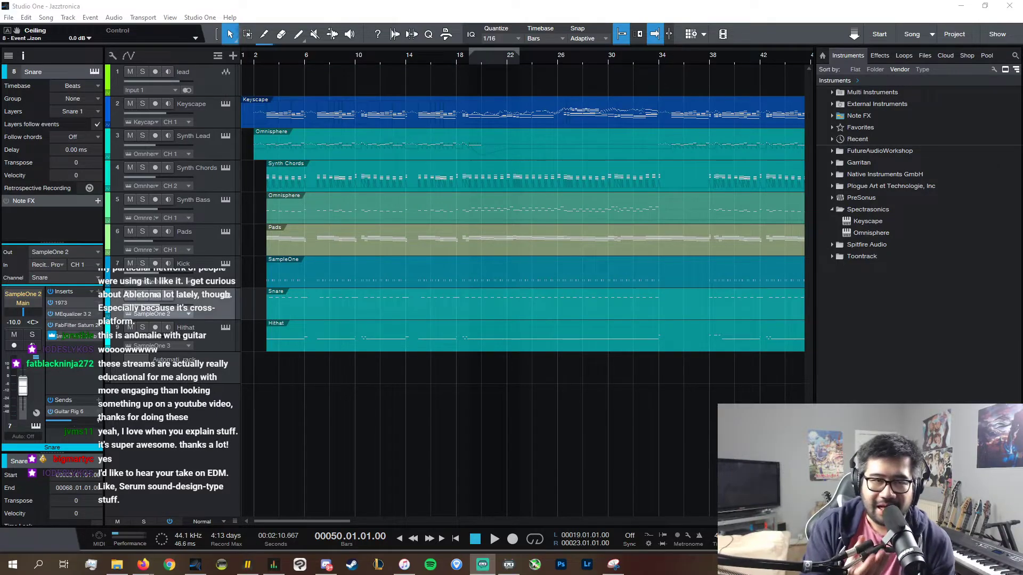
# - Save the Jazztronica song
pyautogui.hotkey('alt', 'Tab')
pyautogui.hotkey('ctrl', 's')
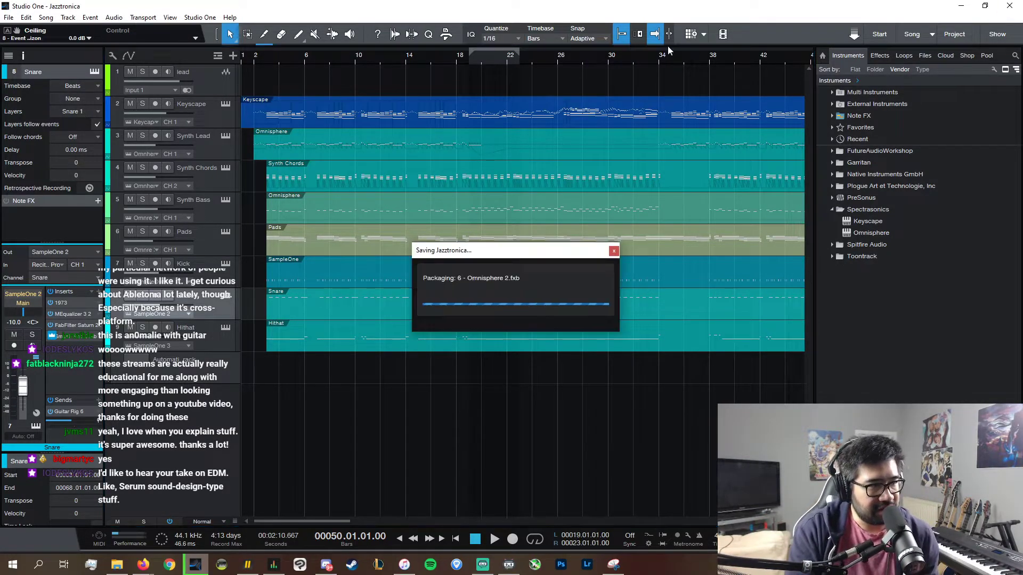
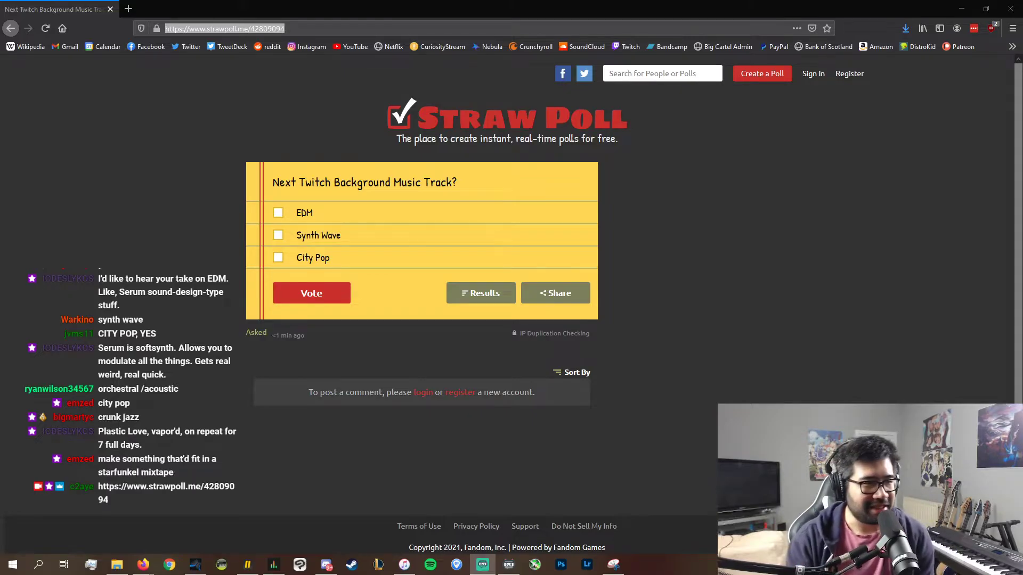
pyautogui.click(879, 333)
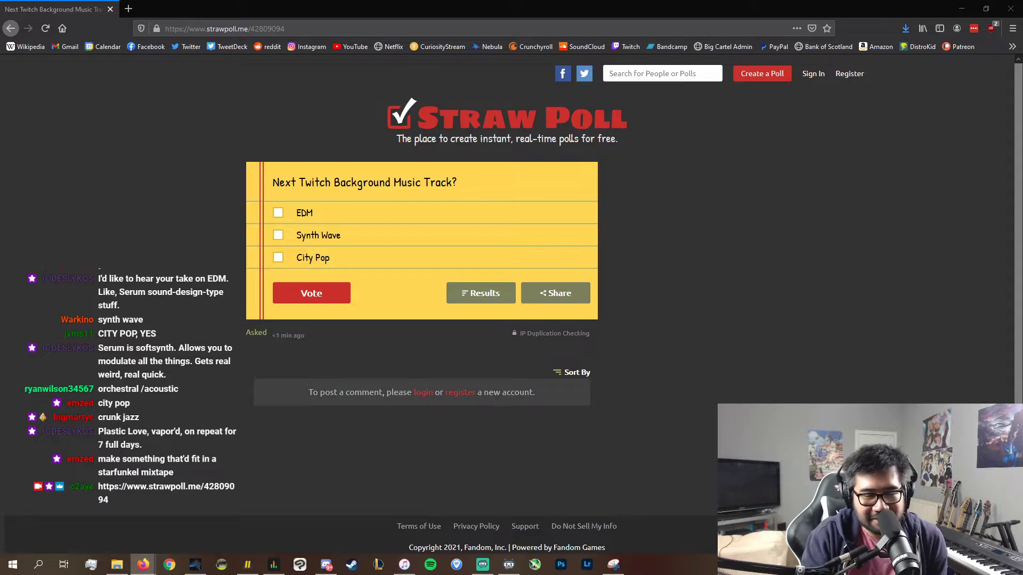
pyautogui.hotkey('alt', 'Tab')
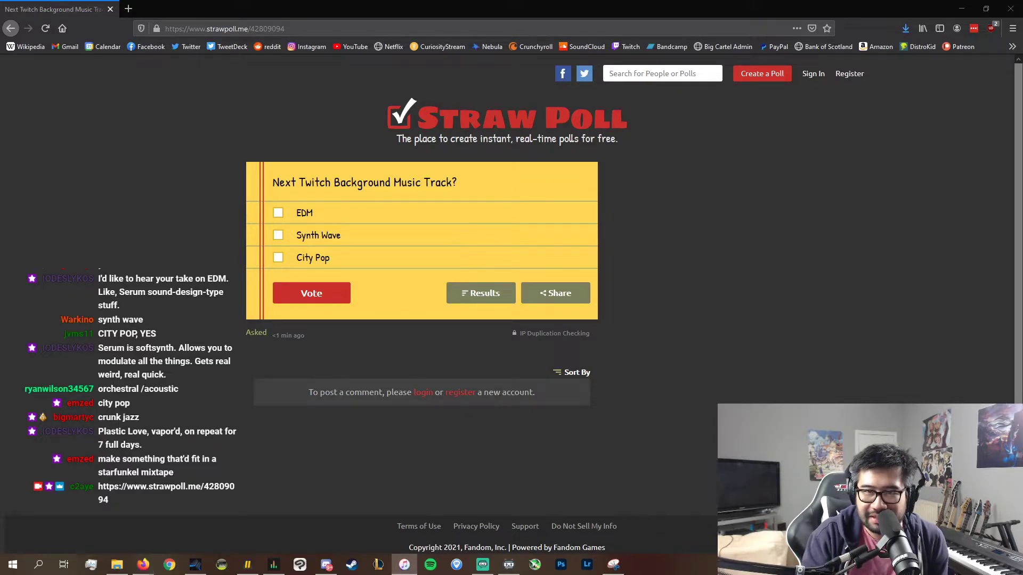
pyautogui.hotkey('alt', 'Tab')
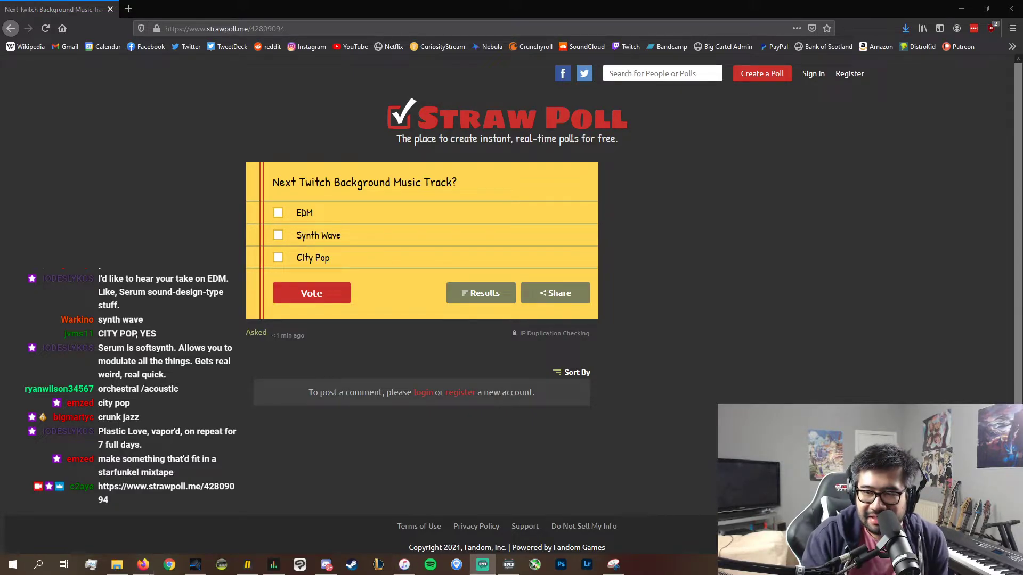
pyautogui.hotkey('alt', 'Tab')
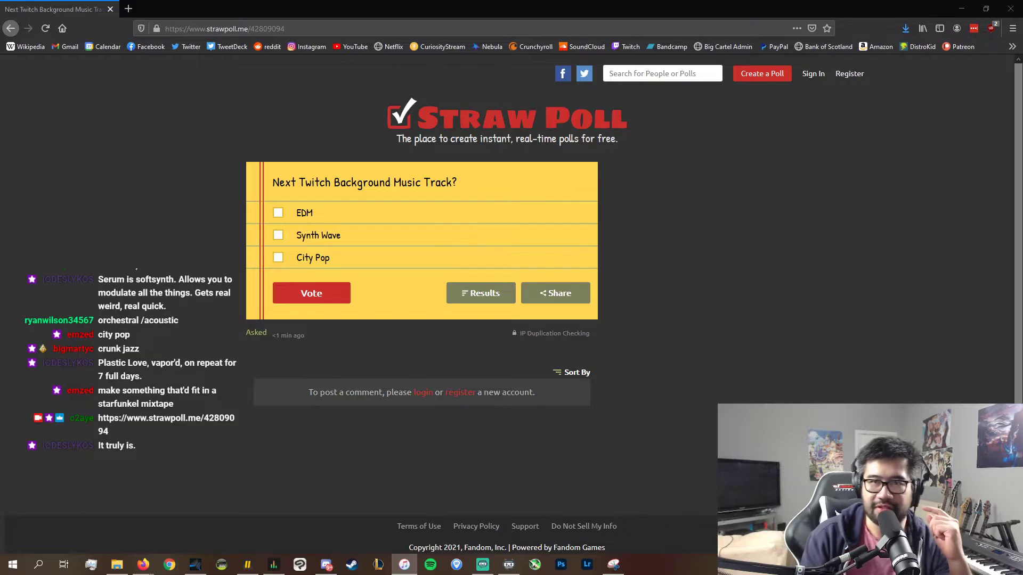
pyautogui.hotkey('alt', 'Tab')
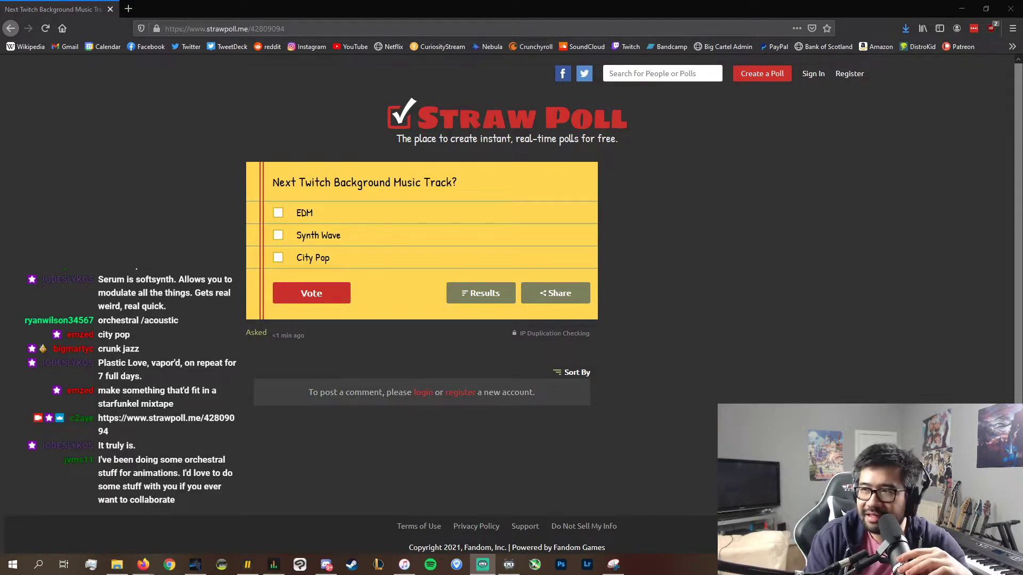
pyautogui.hotkey('alt', 'Tab')
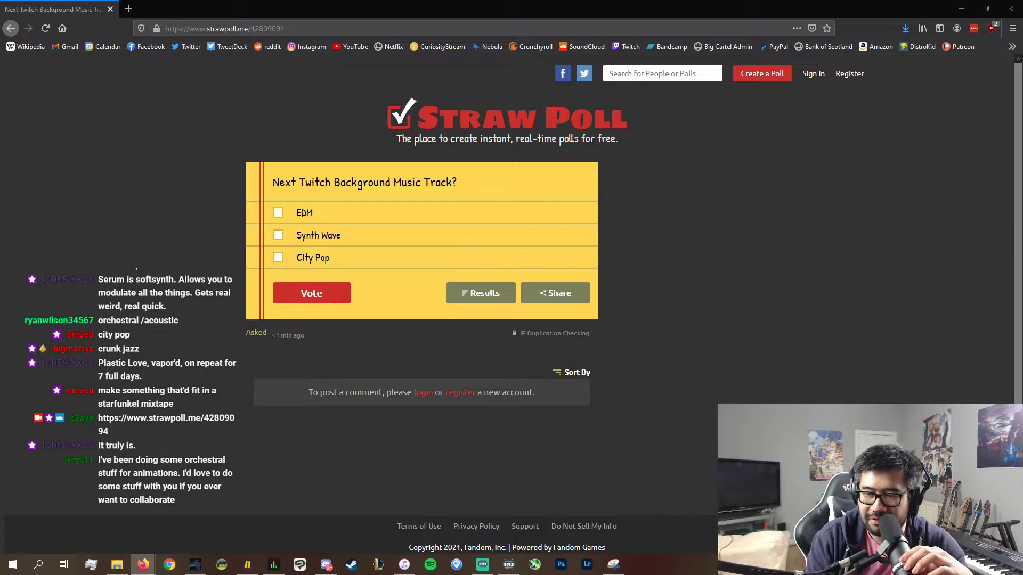
pyautogui.hotkey('alt', 'Tab')
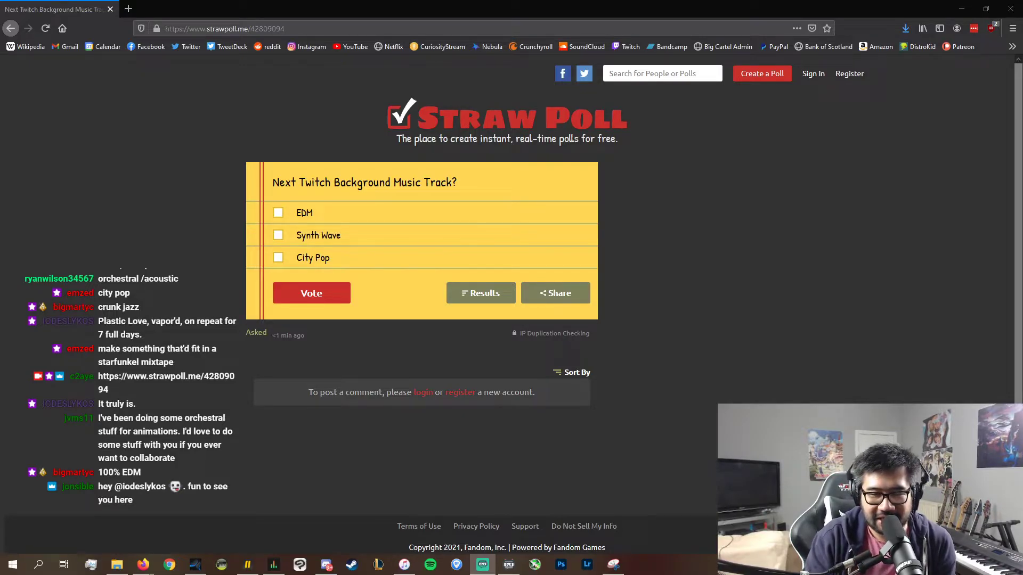
pyautogui.hotkey('alt', 'Tab')
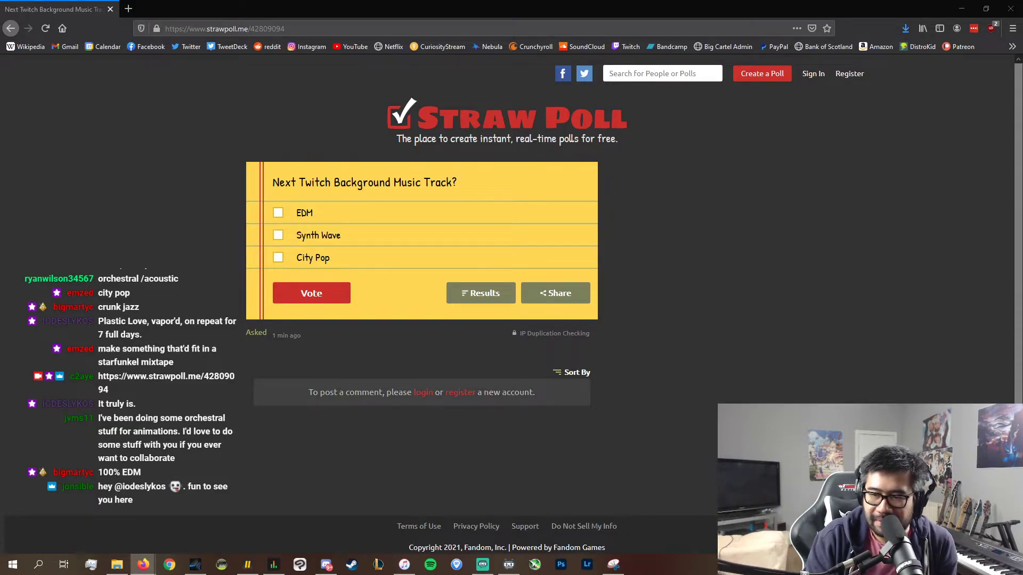
# - In the browser, show the results of the Straw Poll "Next Twitch Background Music Track?"
pyautogui.hotkey('alt', 'Tab')
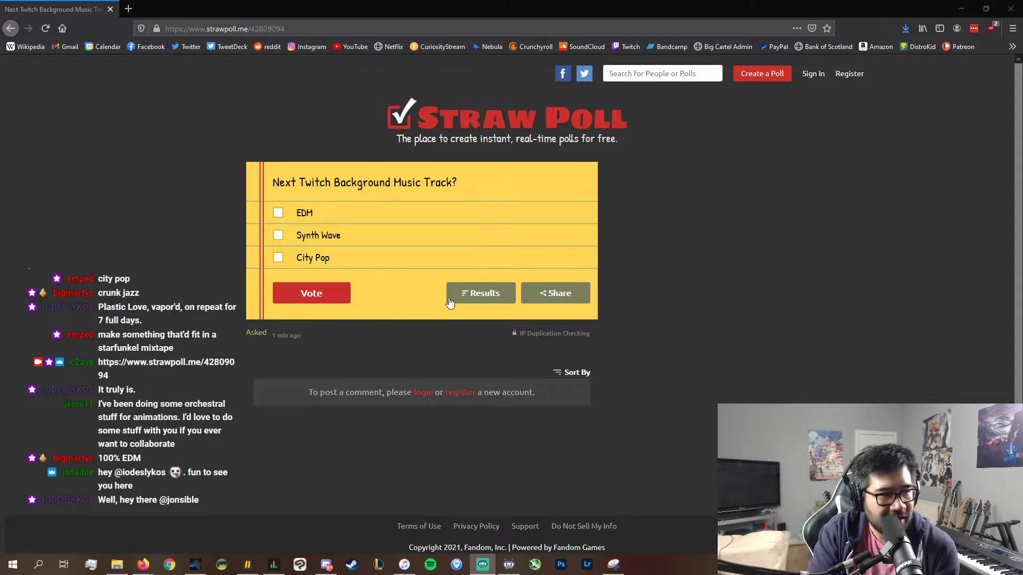
pyautogui.click(466, 294)
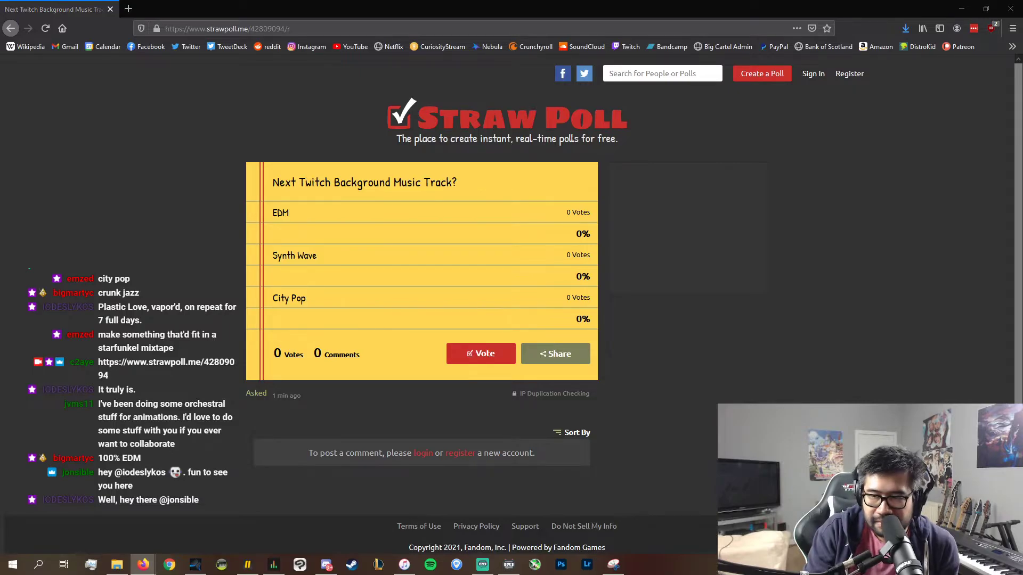
# - Refresh the Straw Poll results for "Next Twitch Background Music Track?" several times and check the vote counts and the poll's age
pyautogui.hotkey('alt', 'Tab')
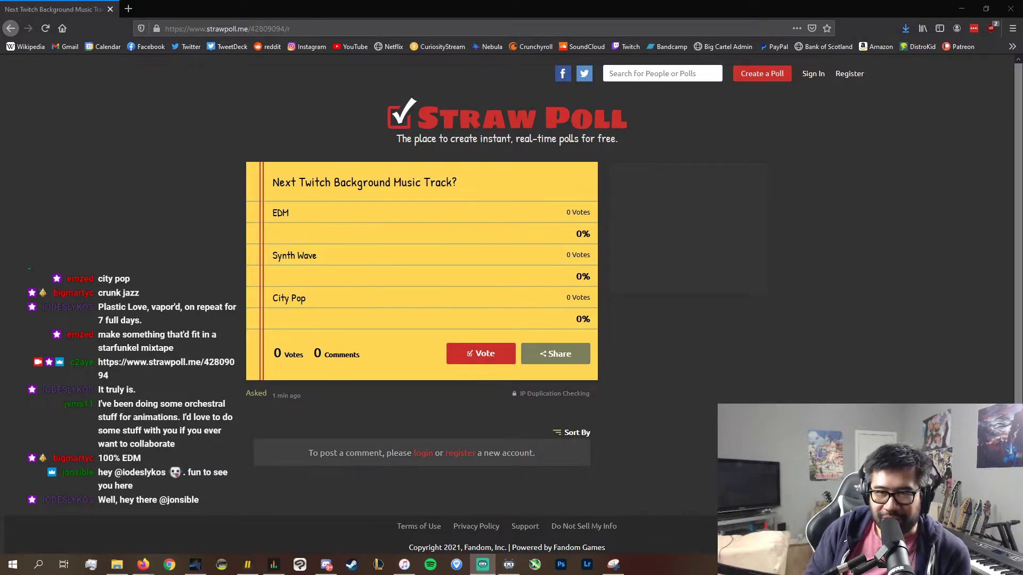
pyautogui.click(46, 29)
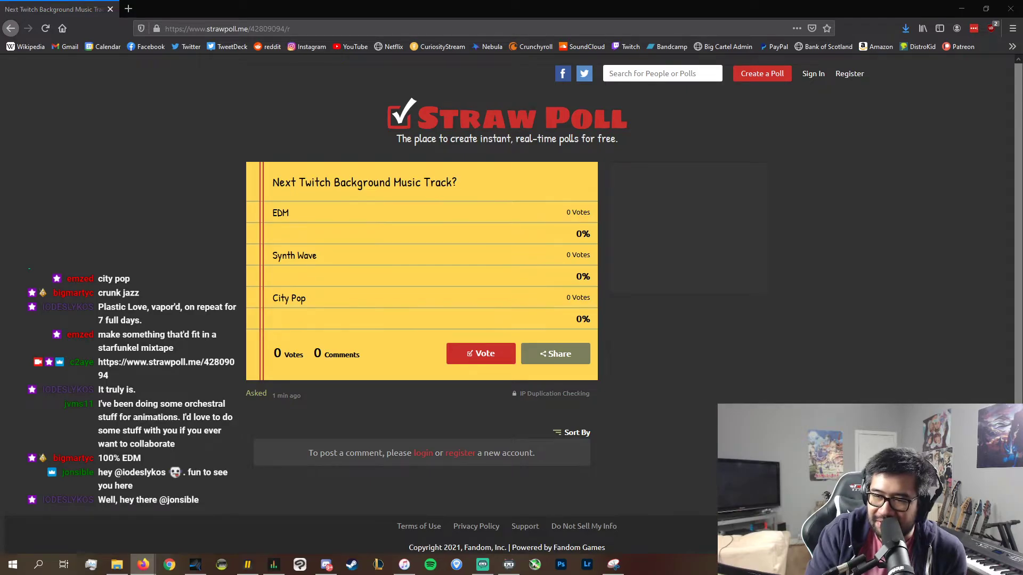
pyautogui.hotkey('alt', 'Tab')
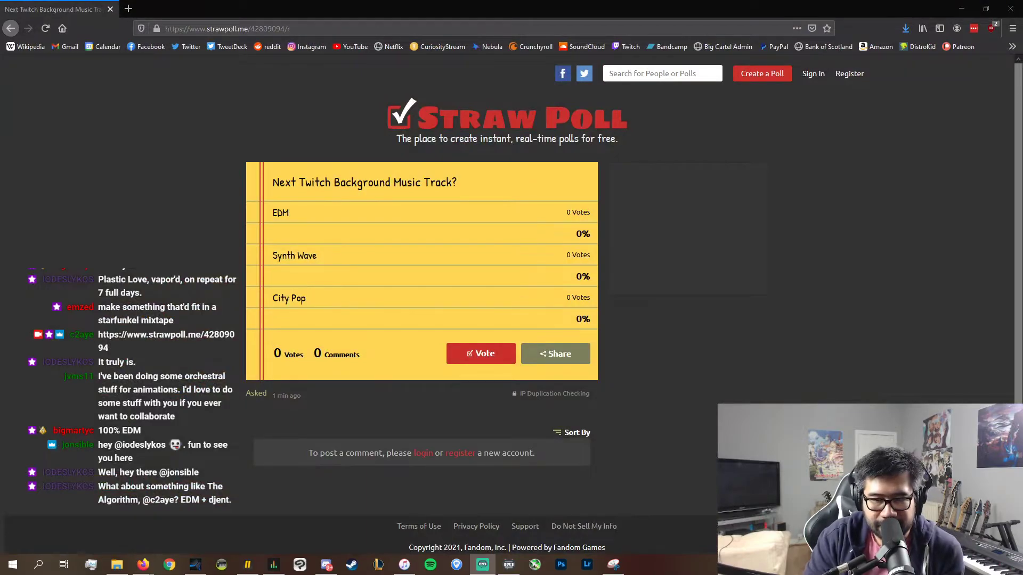
pyautogui.click(46, 29)
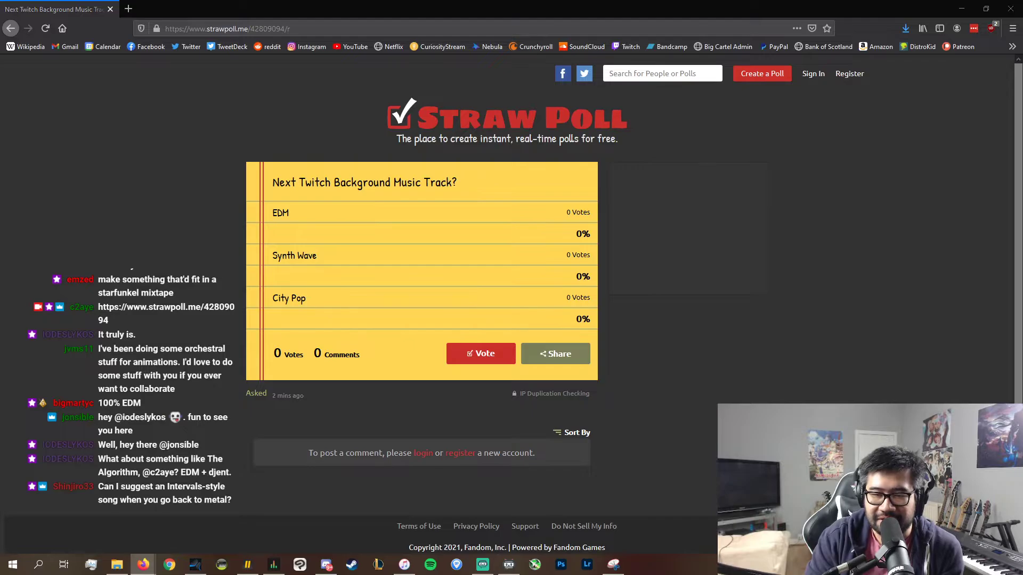
pyautogui.hotkey('alt', 'Tab')
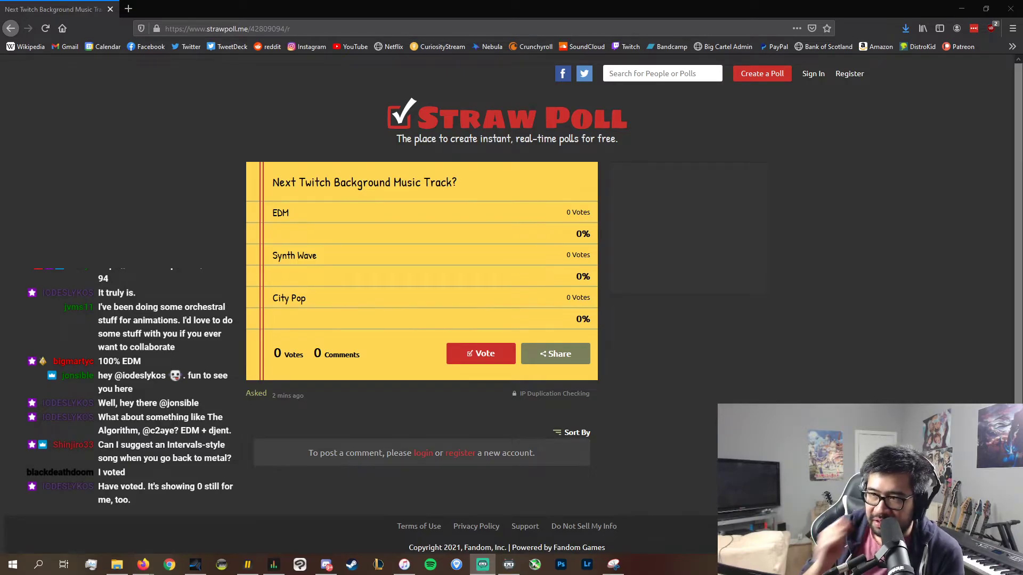
pyautogui.click(45, 28)
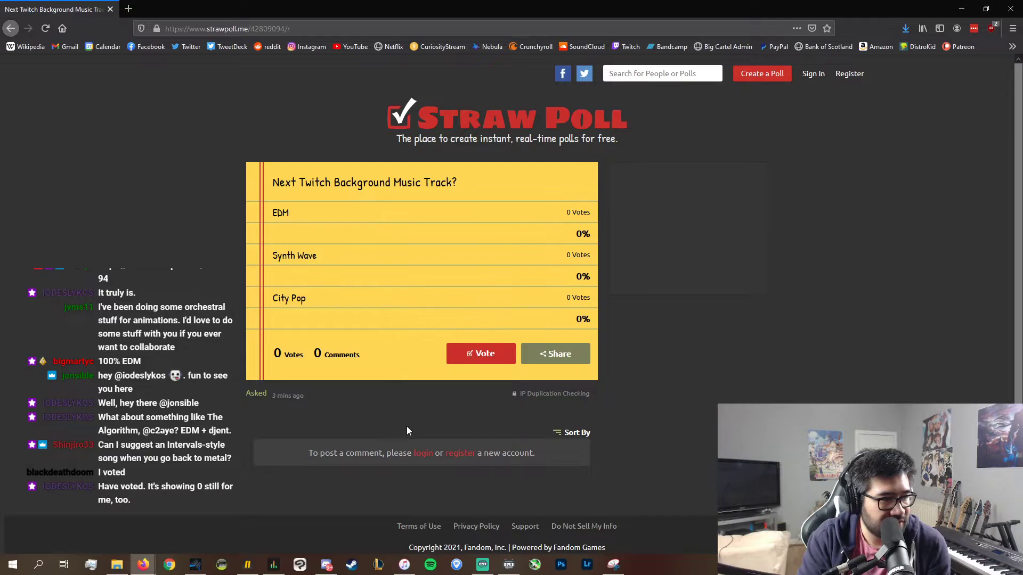
pyautogui.moveTo(272, 397); pyautogui.dragTo(305, 404)
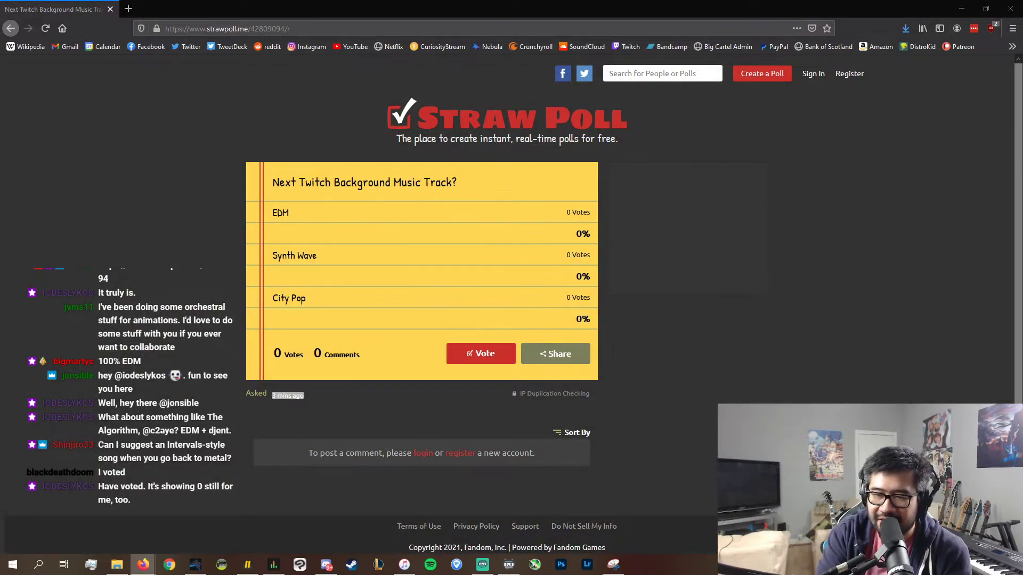
pyautogui.hotkey('alt', 'Tab')
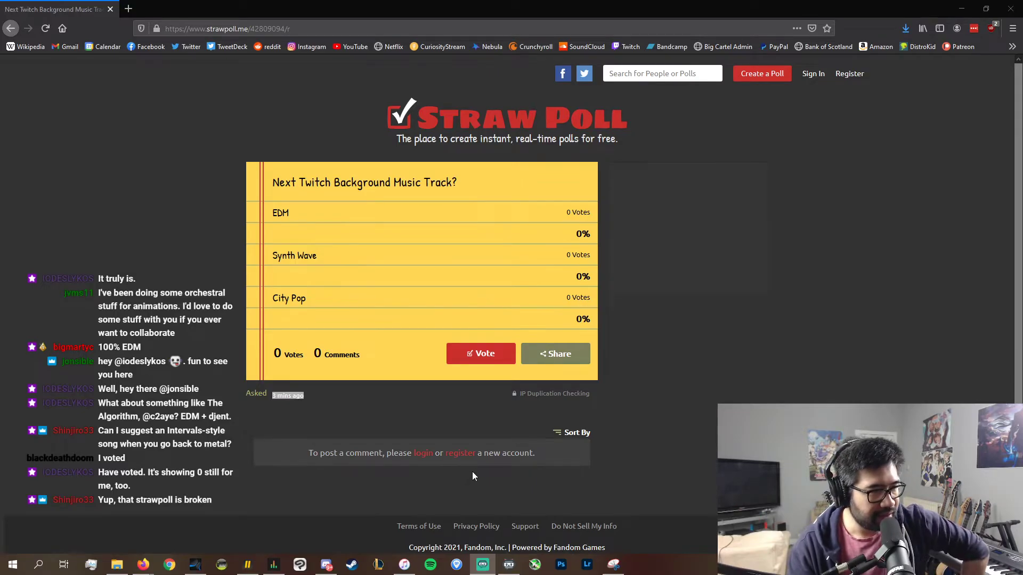
pyautogui.click(421, 412)
pyautogui.click(45, 28)
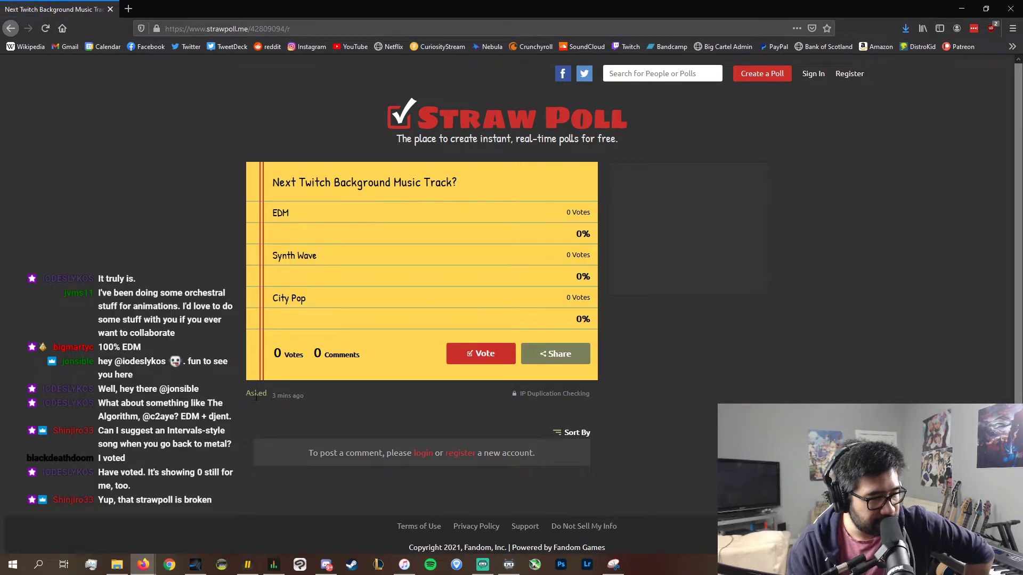
pyautogui.moveTo(292, 396); pyautogui.dragTo(295, 400)
pyautogui.click(318, 407)
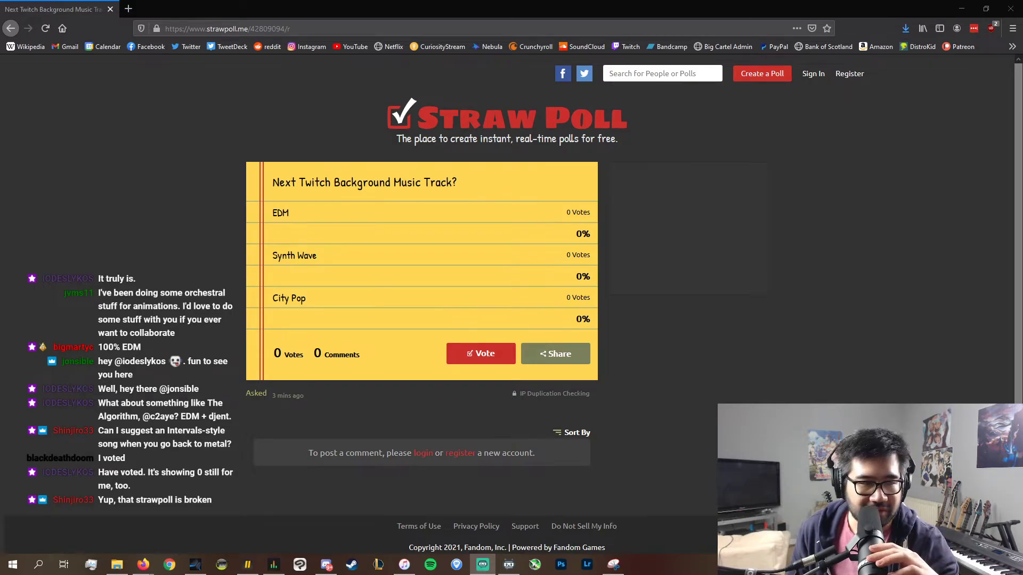
# - Switch to Studio One, stop and restart the VoxengoRecorder plug-in in the main output's post-fader chain, and close its window
pyautogui.click(195, 564)
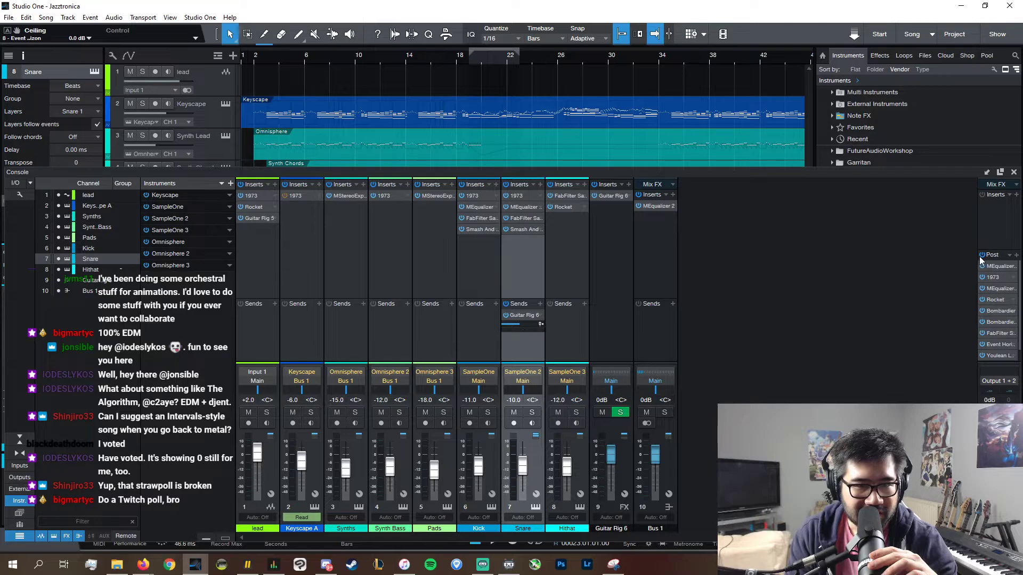
pyautogui.scroll(-1, 986, 354)
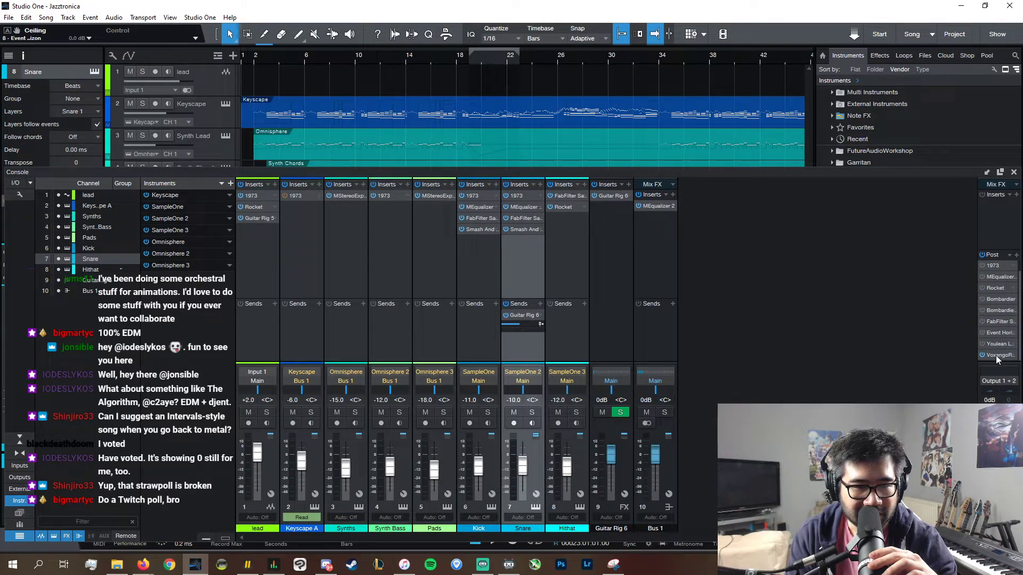
pyautogui.click(988, 355)
pyautogui.click(583, 314)
pyautogui.click(583, 314)
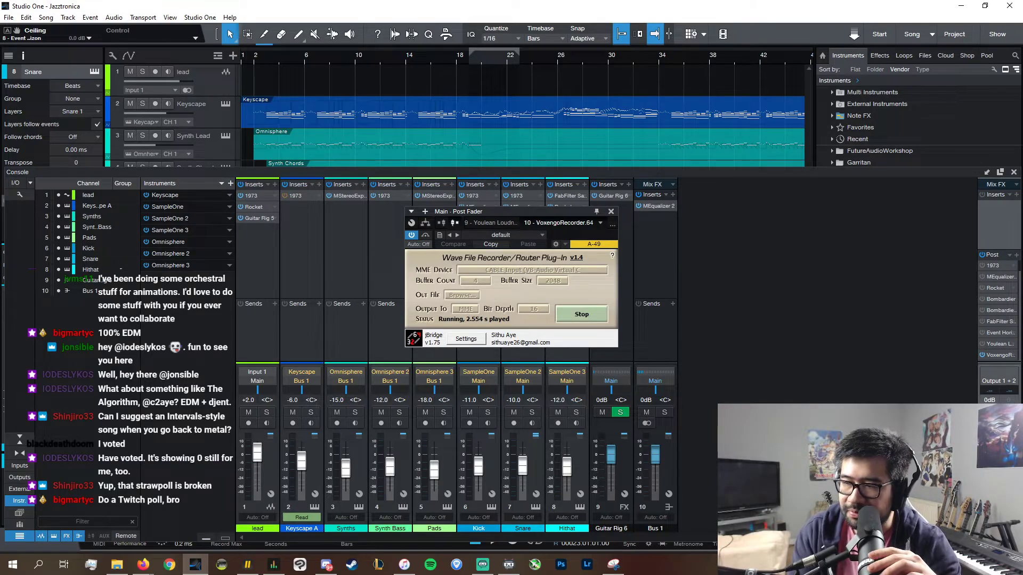
pyautogui.hotkey('alt', 'Tab')
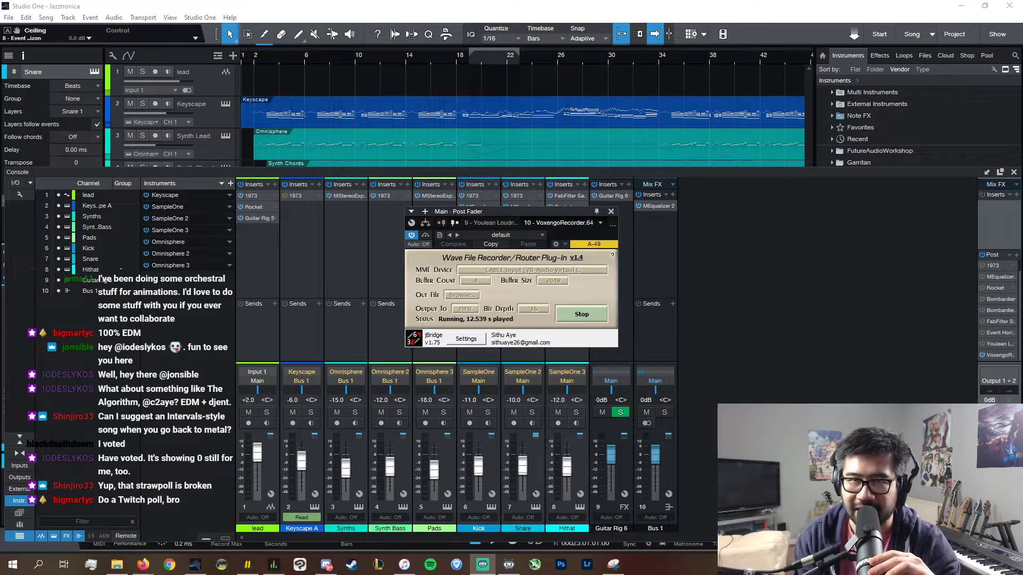
pyautogui.click(611, 212)
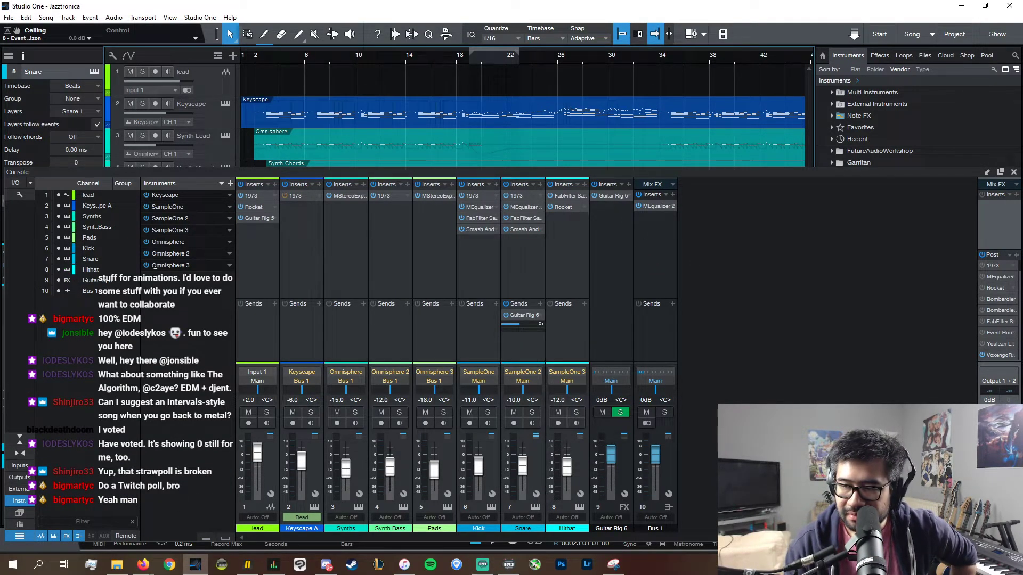
pyautogui.hotkey('alt', 'Tab')
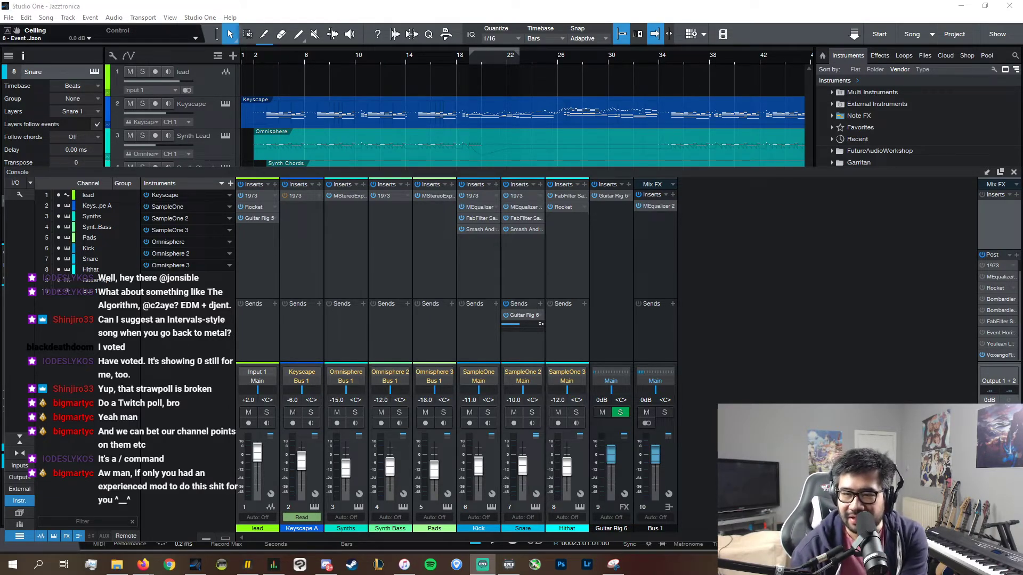
pyautogui.hotkey('alt', 'Tab')
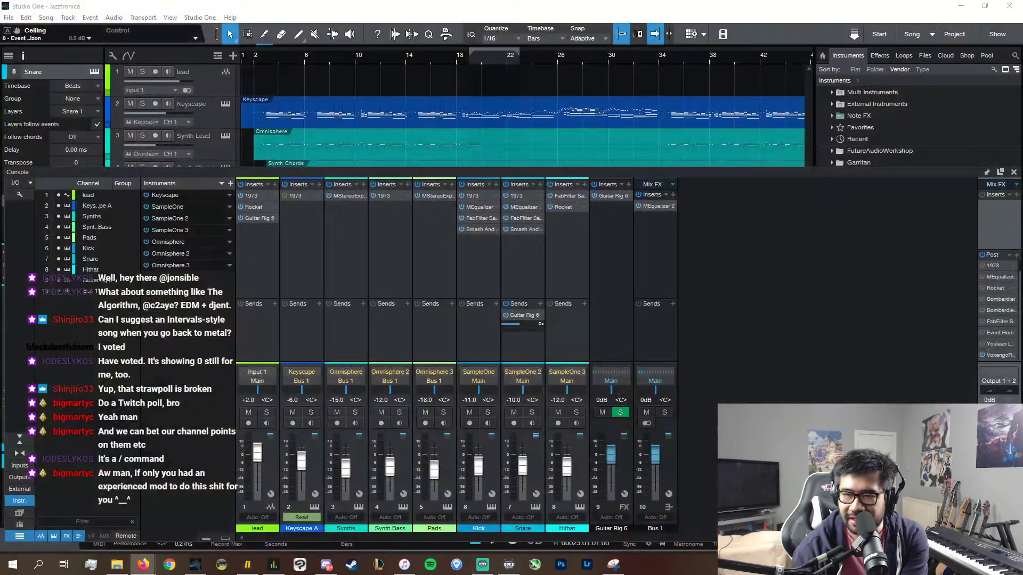